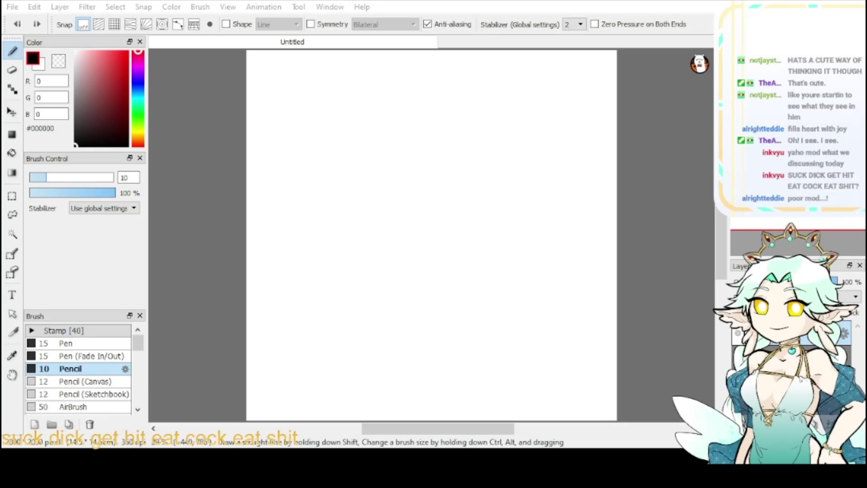
- Set the Pencil colour to dark red (#820000) and its size to 101, trying the brush out on the canvas
mouse_move(477, 246)
mouse_down()
mouse_move(515, 270)
mouse_move(499, 299)
mouse_up()
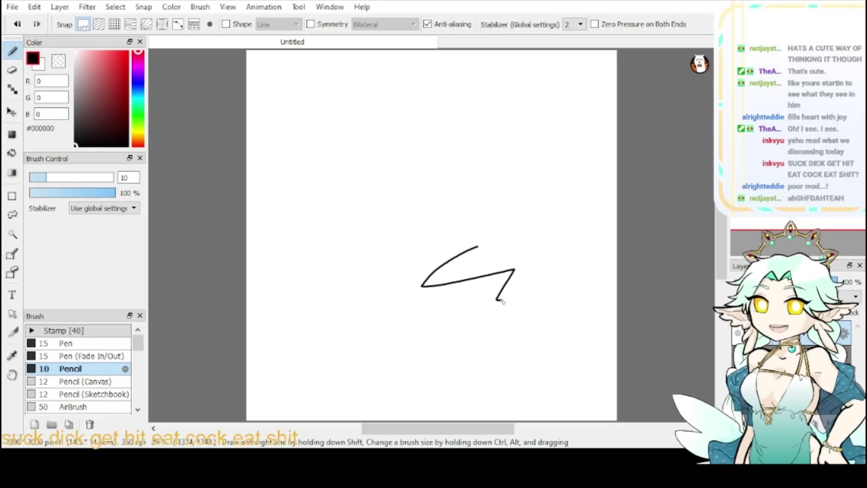
key(ctrl+z)
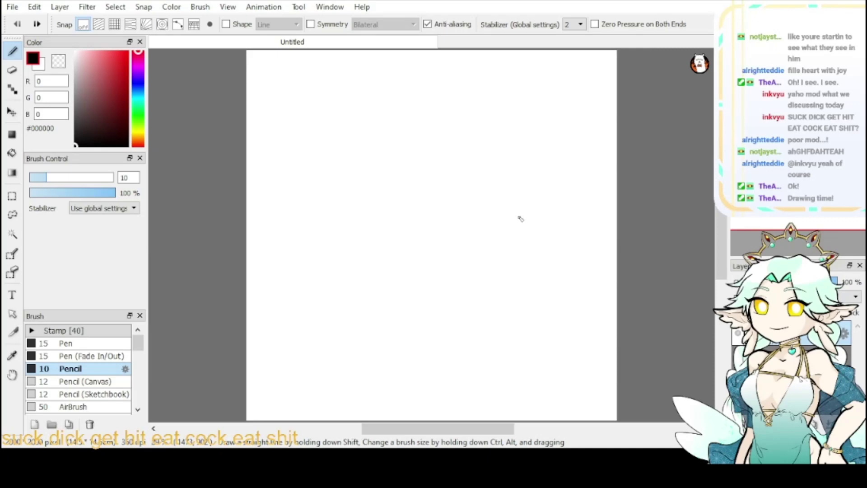
drag(125, 113, 128, 98)
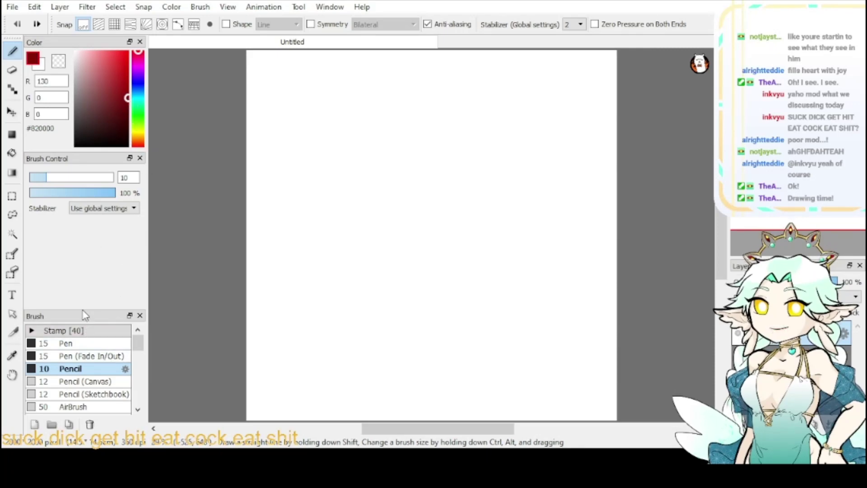
drag(81, 308, 81, 265)
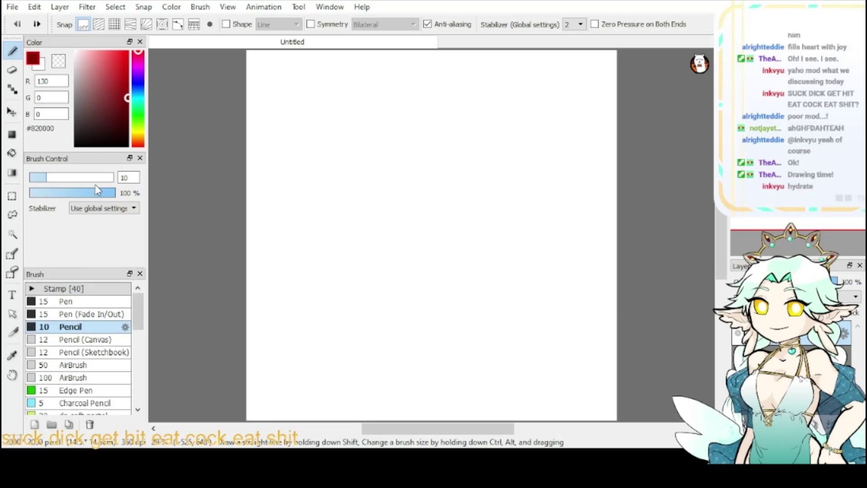
click(93, 181)
drag(407, 158, 372, 180)
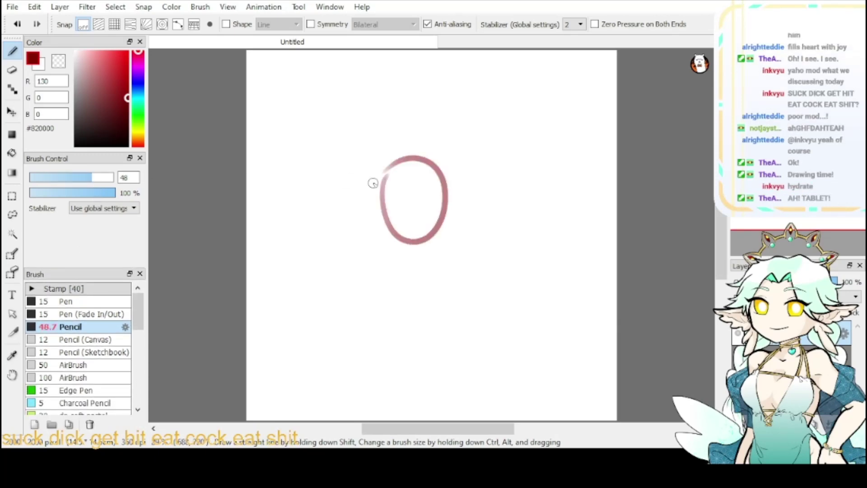
key(ctrl+z)
click(108, 177)
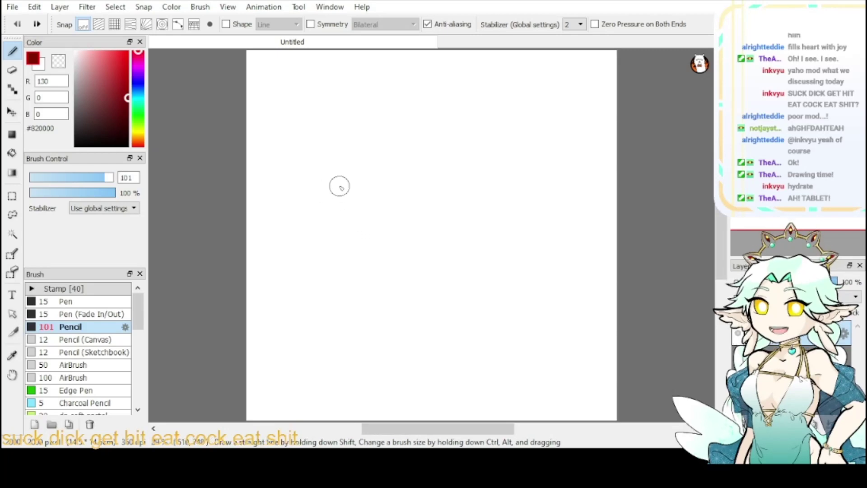
mouse_move(303, 183)
mouse_down()
mouse_move(361, 232)
mouse_move(389, 222)
mouse_up()
key(ctrl+z)
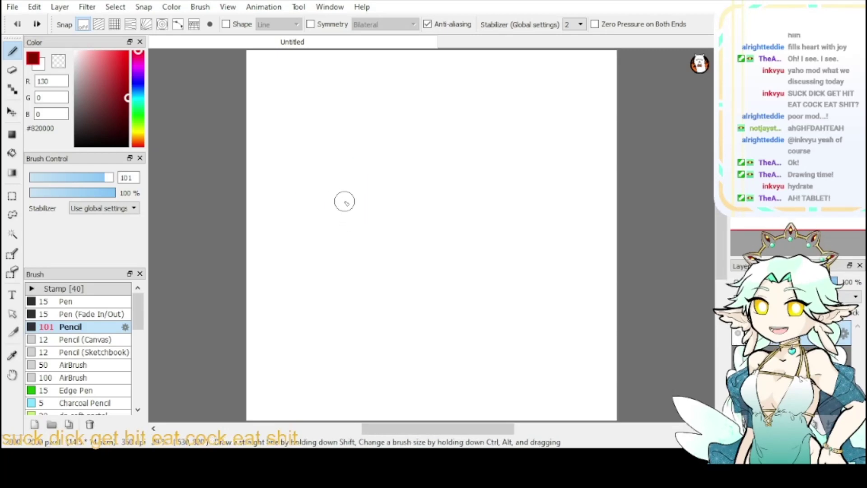
- Sketch a round head with face guidelines, a neck, shoulders and a tapering torso closed by a curve below the ribs
mouse_move(363, 187)
mouse_down()
mouse_move(364, 157)
mouse_move(395, 171)
mouse_move(361, 149)
mouse_move(350, 199)
mouse_move(395, 160)
mouse_move(387, 195)
mouse_move(378, 178)
mouse_move(368, 209)
mouse_move(381, 181)
mouse_move(348, 191)
mouse_move(360, 209)
mouse_move(393, 194)
mouse_move(363, 217)
mouse_move(367, 229)
mouse_move(375, 223)
mouse_move(421, 236)
mouse_move(427, 246)
mouse_move(394, 228)
mouse_move(357, 232)
mouse_move(322, 245)
mouse_move(336, 278)
mouse_up()
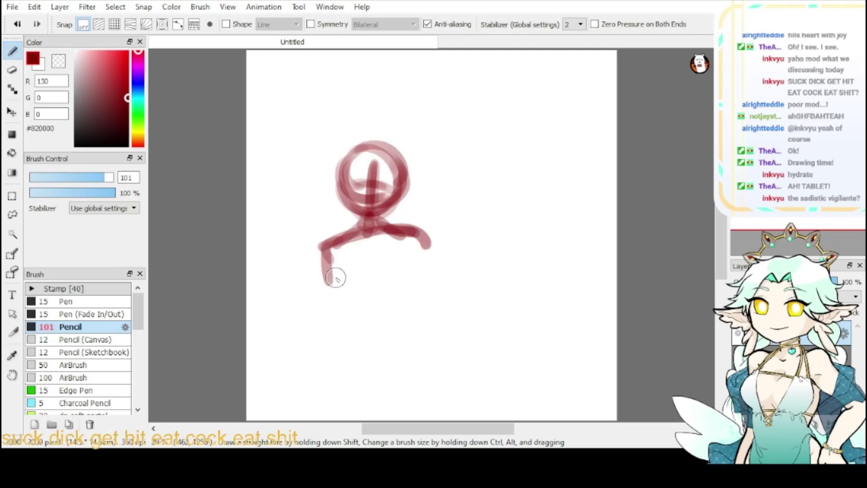
mouse_move(381, 226)
mouse_down()
mouse_move(414, 251)
mouse_move(411, 263)
mouse_up()
drag(423, 241, 406, 286)
mouse_move(364, 229)
mouse_down()
mouse_move(327, 275)
mouse_move(330, 305)
mouse_up()
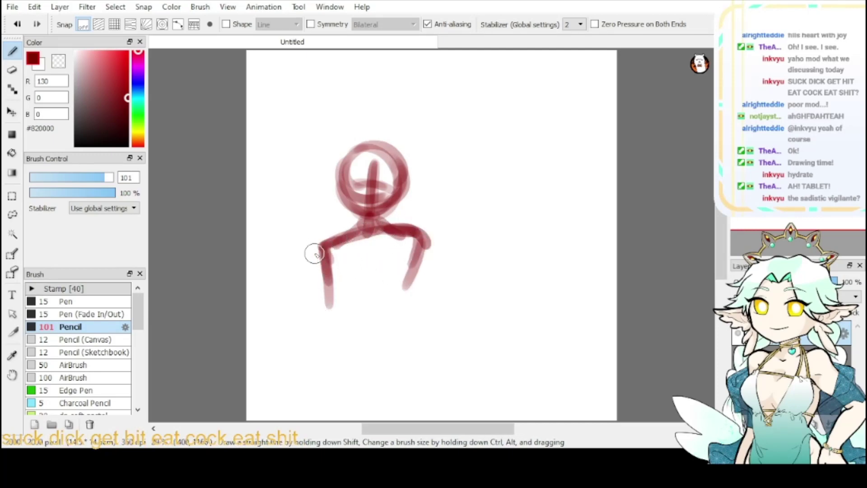
drag(315, 254, 325, 334)
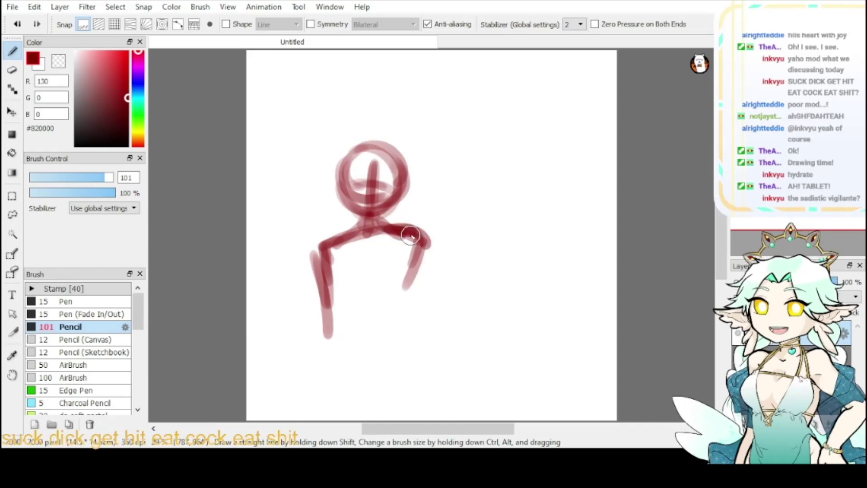
mouse_move(410, 235)
mouse_down()
mouse_move(395, 315)
mouse_move(345, 304)
mouse_move(333, 312)
mouse_up()
drag(360, 242, 318, 262)
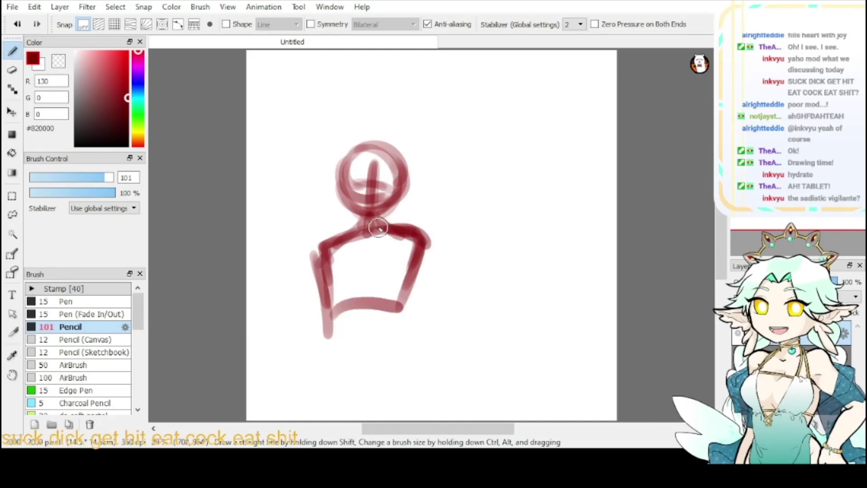
- Add the chest guidelines, a vertical centre line down the torso and the start of the waist on the figure
drag(378, 225, 408, 264)
key(ctrl+z)
mouse_move(385, 220)
mouse_down()
mouse_move(410, 261)
mouse_move(358, 225)
mouse_move(334, 259)
mouse_move(343, 237)
mouse_move(335, 240)
mouse_move(369, 246)
mouse_move(413, 228)
mouse_move(367, 250)
mouse_move(381, 241)
mouse_move(349, 248)
mouse_move(360, 255)
mouse_move(345, 242)
mouse_move(331, 262)
mouse_move(339, 280)
mouse_up()
mouse_move(339, 283)
mouse_down()
mouse_move(363, 265)
mouse_move(391, 280)
mouse_move(405, 264)
mouse_move(399, 311)
mouse_up()
drag(369, 246, 359, 318)
drag(365, 248, 356, 328)
drag(333, 278, 325, 346)
drag(324, 349, 368, 342)
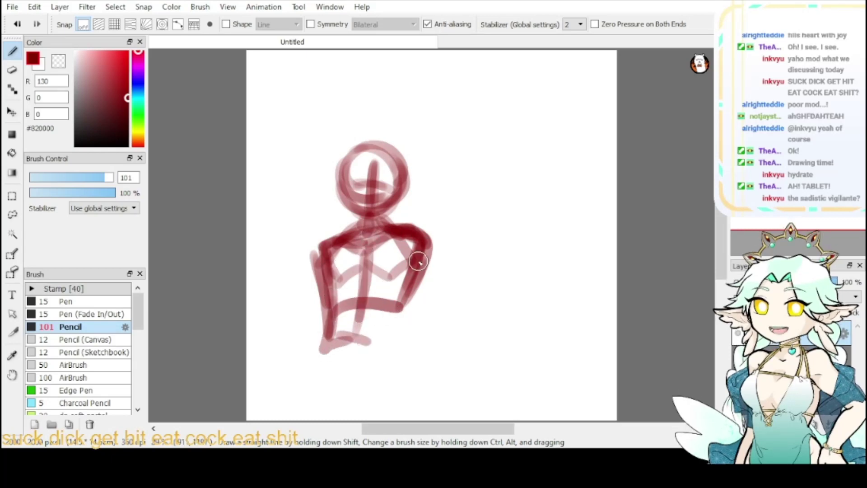
- Draw both sides of the waist flaring out into the hips and upper thighs, and join them with a lower guideline
drag(418, 262, 400, 329)
mouse_move(412, 277)
mouse_down()
mouse_move(391, 304)
mouse_move(411, 281)
mouse_move(393, 334)
mouse_up()
drag(400, 294, 396, 332)
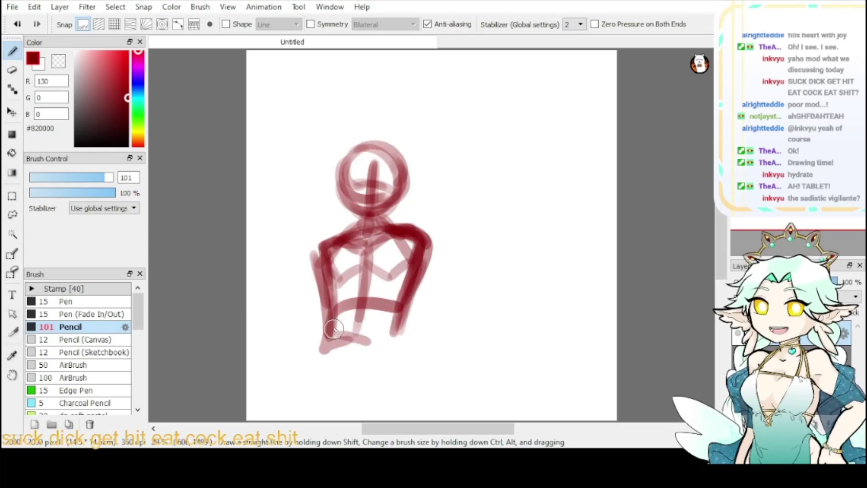
drag(339, 292, 319, 387)
drag(334, 325, 305, 413)
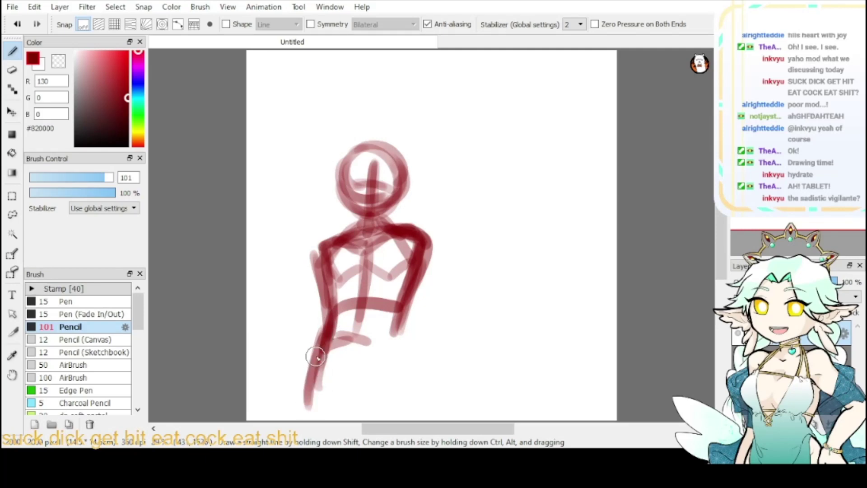
drag(397, 311, 404, 364)
drag(392, 330, 416, 397)
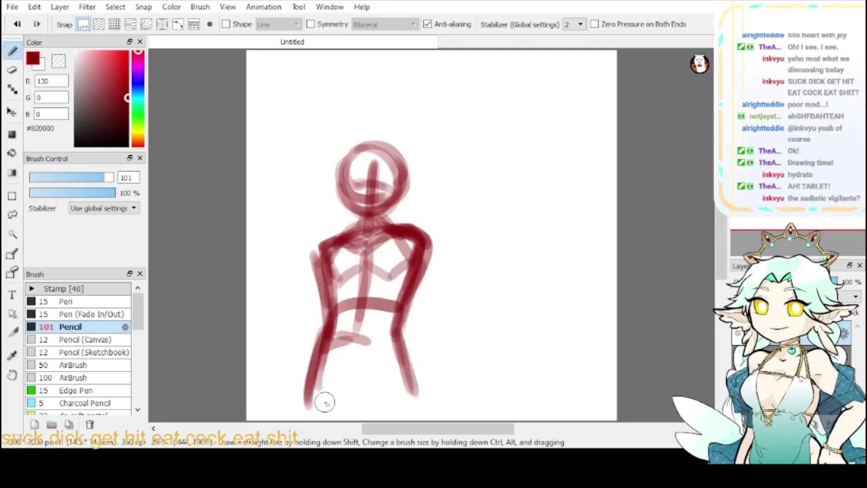
mouse_move(316, 398)
mouse_down()
mouse_move(344, 411)
mouse_move(409, 393)
mouse_up()
drag(393, 343, 420, 394)
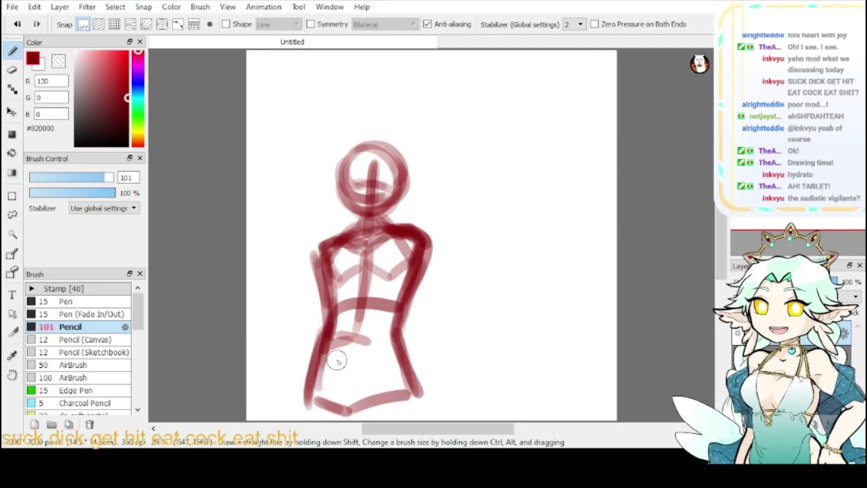
- Sketch the pelvis with a shallow V-shaped waistline and diagonal lines running inward to the crotch
mouse_move(329, 348)
mouse_down()
mouse_move(347, 383)
mouse_move(335, 385)
mouse_move(361, 393)
mouse_move(392, 344)
mouse_up()
drag(374, 372, 392, 351)
mouse_move(335, 338)
mouse_down()
mouse_move(346, 350)
mouse_move(397, 335)
mouse_up()
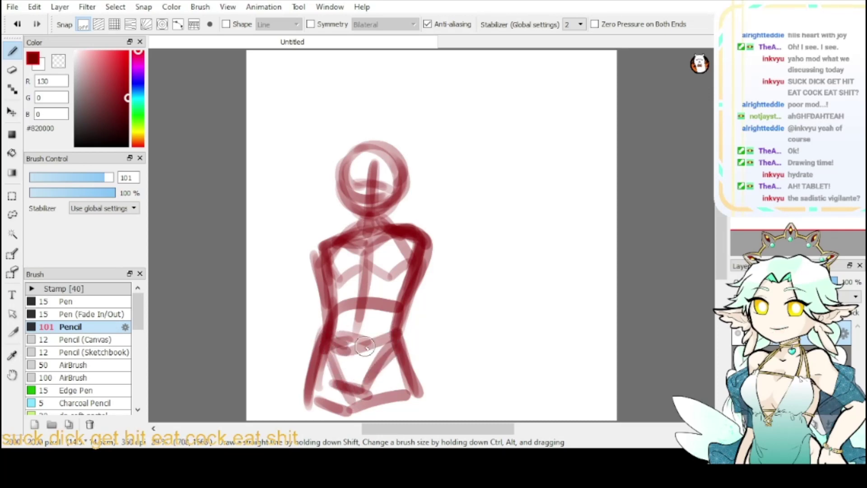
drag(352, 352, 399, 332)
mouse_move(324, 337)
mouse_down()
mouse_move(399, 327)
mouse_move(419, 401)
mouse_up()
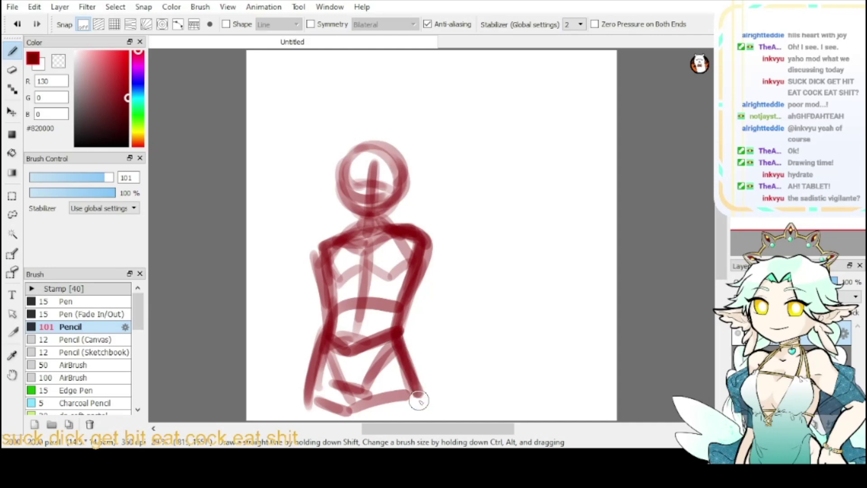
- Build up the outer and inner thigh lines of both legs, extending them to the canvas's lower edge
mouse_move(407, 360)
mouse_down()
mouse_move(423, 410)
mouse_move(418, 392)
mouse_up()
drag(330, 323, 315, 379)
mouse_move(326, 341)
mouse_down()
mouse_move(309, 381)
mouse_move(313, 422)
mouse_up()
drag(309, 367, 307, 421)
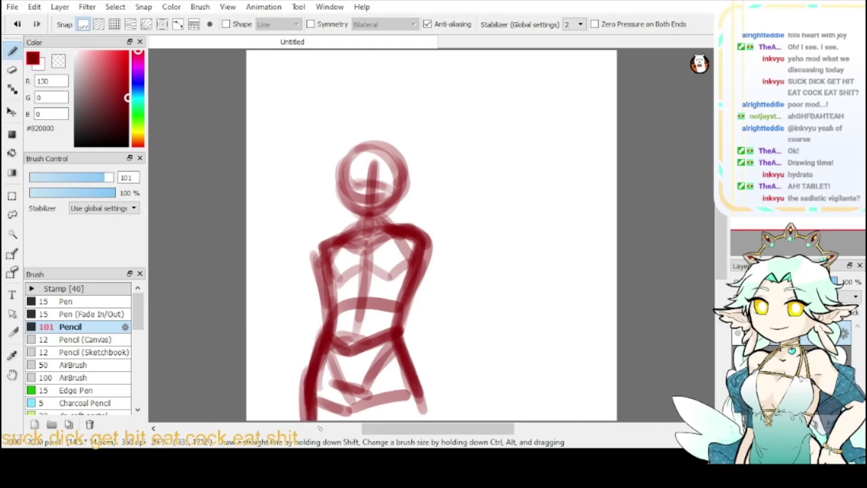
mouse_move(322, 380)
mouse_down()
mouse_move(348, 388)
mouse_move(349, 422)
mouse_up()
mouse_move(363, 389)
mouse_down()
mouse_move(349, 401)
mouse_move(364, 399)
mouse_move(381, 416)
mouse_move(385, 372)
mouse_move(396, 359)
mouse_move(422, 420)
mouse_up()
drag(395, 361, 425, 422)
drag(368, 393, 348, 424)
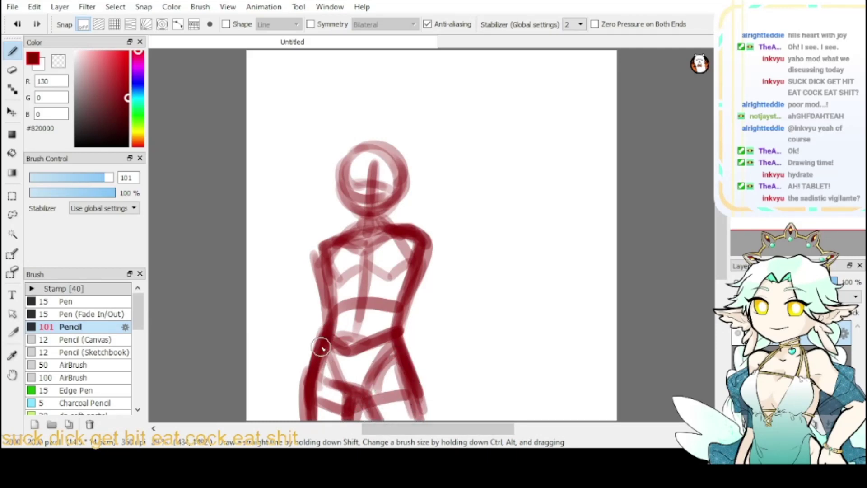
drag(321, 347, 311, 422)
drag(392, 335, 417, 418)
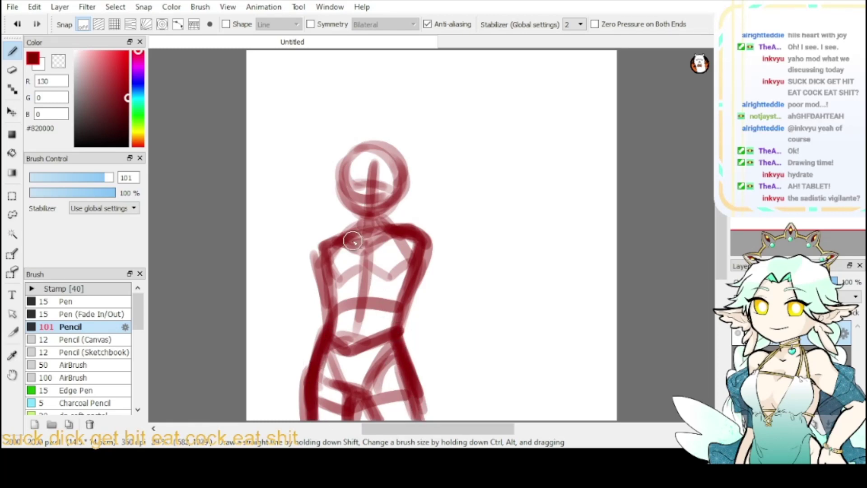
- Reinforce the shoulder on the canvas's right side and draw the outer line of the arm hanging from it
mouse_move(374, 229)
mouse_down()
mouse_move(394, 227)
mouse_move(428, 235)
mouse_move(424, 282)
mouse_up()
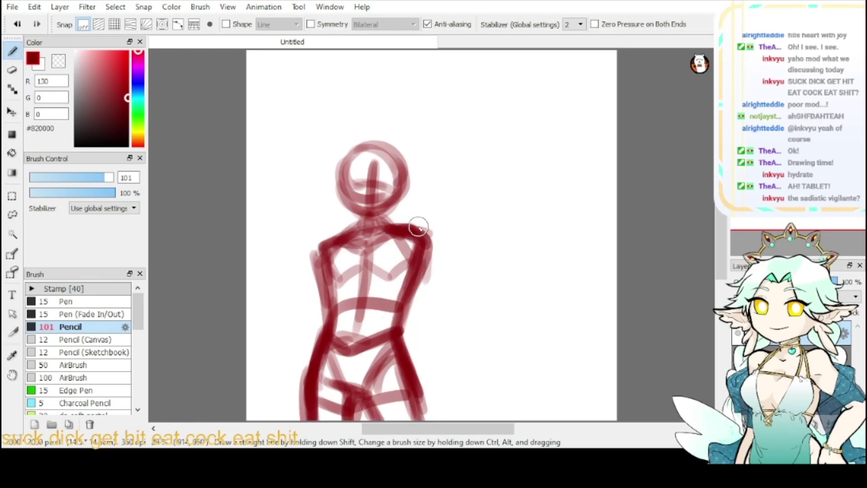
mouse_move(411, 226)
mouse_down()
mouse_move(430, 238)
mouse_move(450, 314)
mouse_up()
mouse_move(421, 284)
mouse_down()
mouse_move(431, 336)
mouse_move(447, 329)
mouse_up()
drag(434, 274, 452, 335)
drag(422, 297, 434, 338)
mouse_move(442, 340)
mouse_down()
mouse_move(436, 350)
mouse_move(451, 355)
mouse_up()
mouse_move(428, 342)
mouse_down()
mouse_move(427, 356)
mouse_move(443, 361)
mouse_up()
key(ctrl+z)
key(ctrl+z)
key(ctrl+z)
key(ctrl+z)
key(ctrl+z)
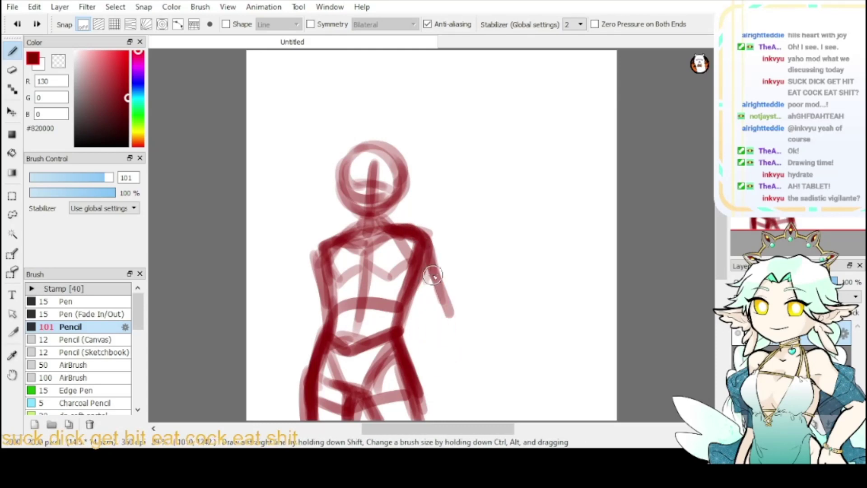
- Sketch the inner line and forearm of the right-side arm and a rounded hand shape beside the hip
mouse_move(414, 265)
mouse_down()
mouse_move(432, 335)
mouse_move(448, 324)
mouse_move(447, 339)
mouse_up()
mouse_move(428, 312)
mouse_down()
mouse_move(437, 354)
mouse_move(450, 349)
mouse_up()
drag(426, 351, 443, 358)
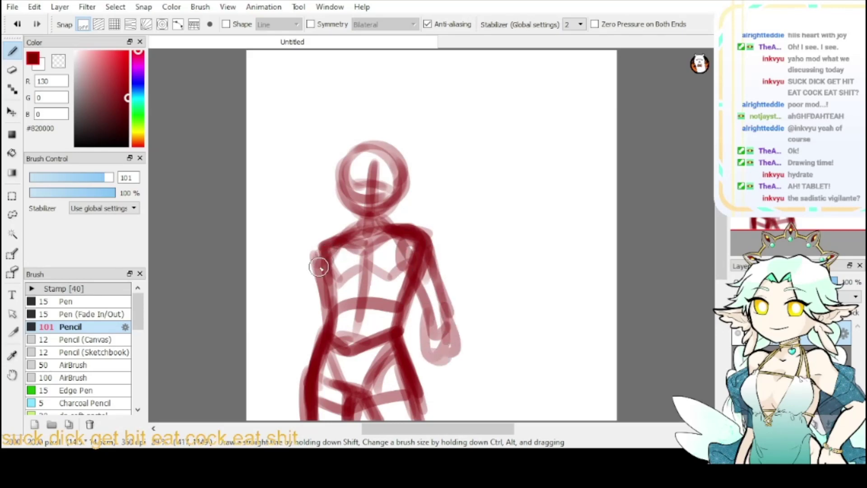
- Draw the left-side arm with its hand at the hip, and build up the fingers and palm of the right-side hand
drag(315, 255, 302, 335)
mouse_move(301, 334)
mouse_down()
mouse_move(300, 357)
mouse_move(290, 362)
mouse_move(308, 360)
mouse_up()
mouse_move(424, 330)
mouse_down()
mouse_move(415, 337)
mouse_move(423, 369)
mouse_move(451, 354)
mouse_move(434, 359)
mouse_up()
drag(451, 329, 439, 368)
drag(432, 338, 429, 357)
drag(319, 355, 289, 366)
mouse_move(311, 339)
mouse_down()
mouse_move(304, 354)
mouse_move(314, 332)
mouse_move(289, 377)
mouse_move(300, 381)
mouse_up()
drag(420, 332, 407, 379)
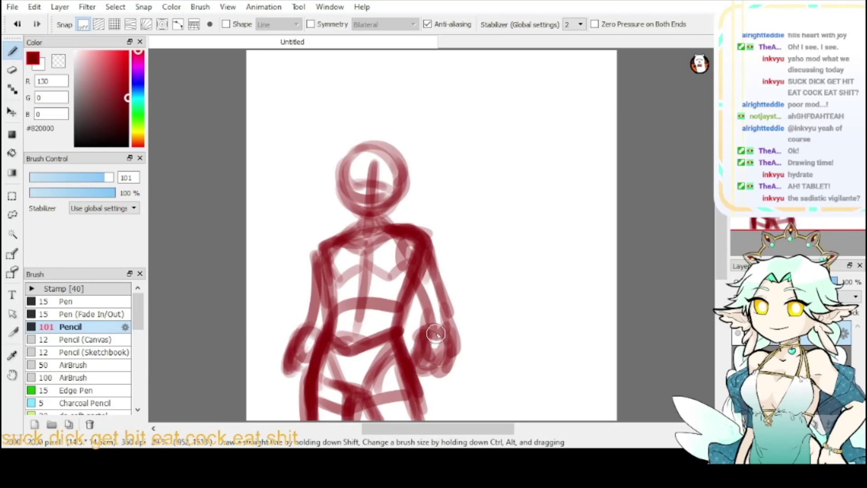
drag(452, 341, 432, 383)
drag(426, 332, 436, 361)
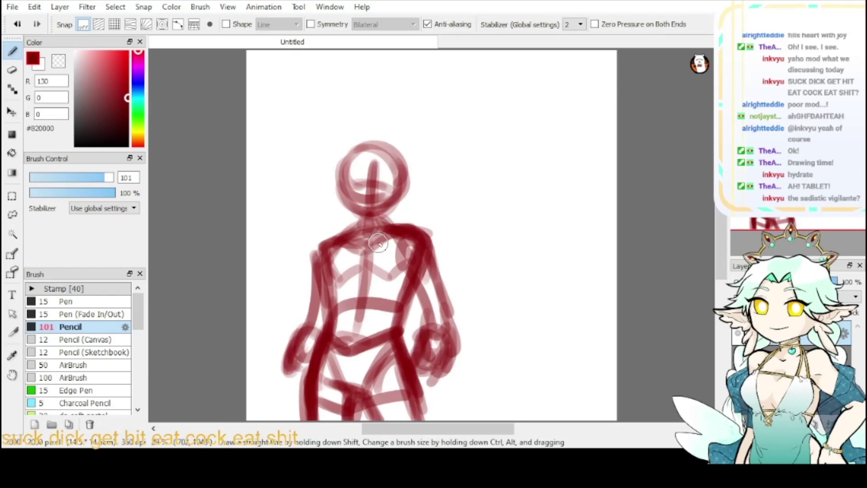
drag(387, 234, 415, 387)
key(ctrl+z)
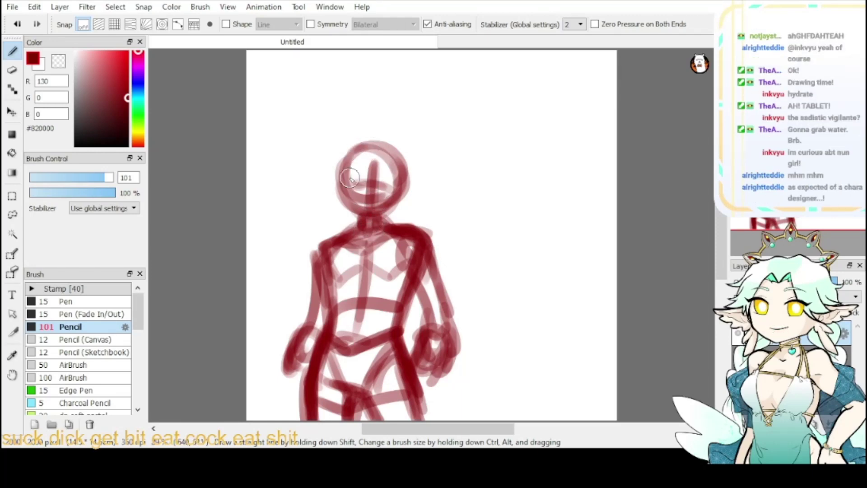
- Lasso the head, transform it so it sits slightly higher and further right on the neck, and clear the selection
key(l)
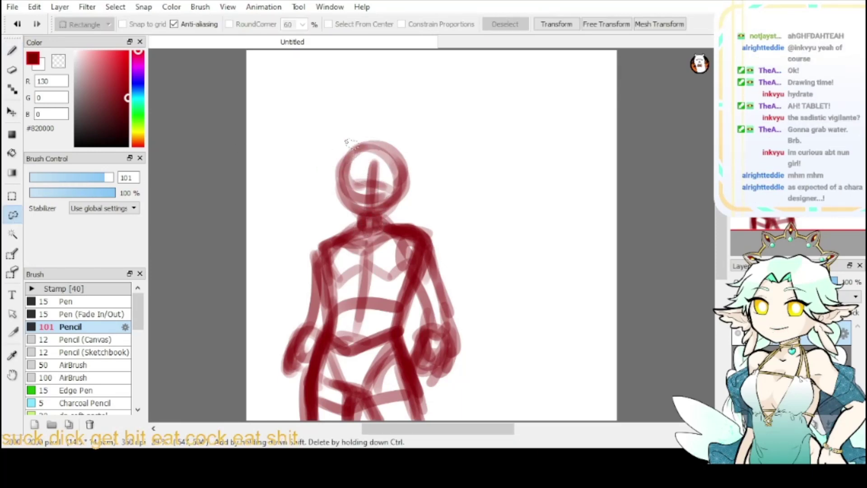
drag(348, 201, 347, 201)
drag(330, 143, 330, 204)
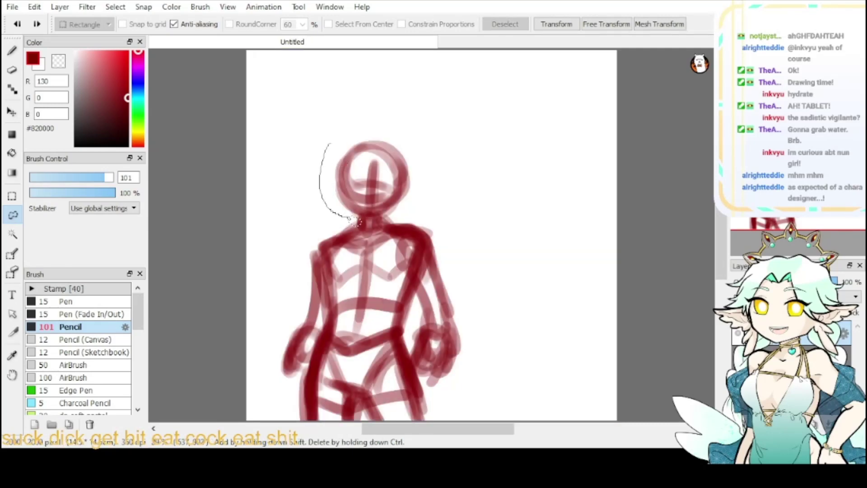
drag(394, 223, 333, 138)
click(547, 26)
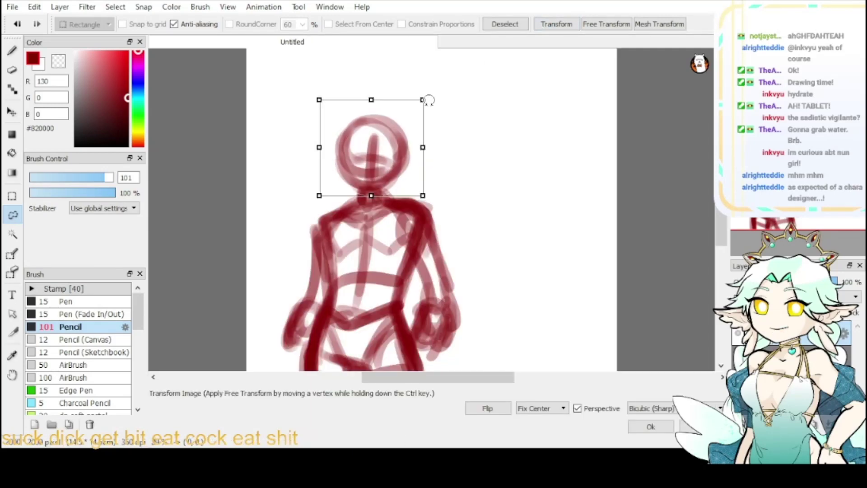
drag(430, 102, 418, 119)
click(641, 427)
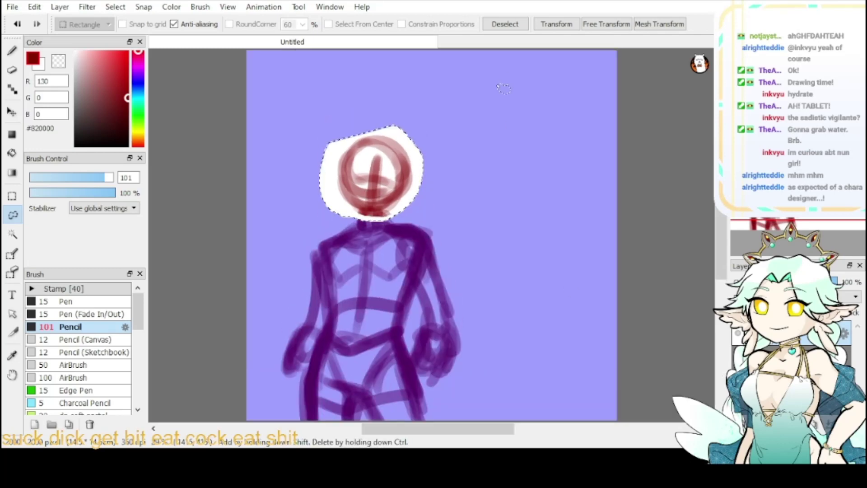
click(505, 24)
- Redraw the head outline with the Pencil and fill the gap between the head and the neck
key(b)
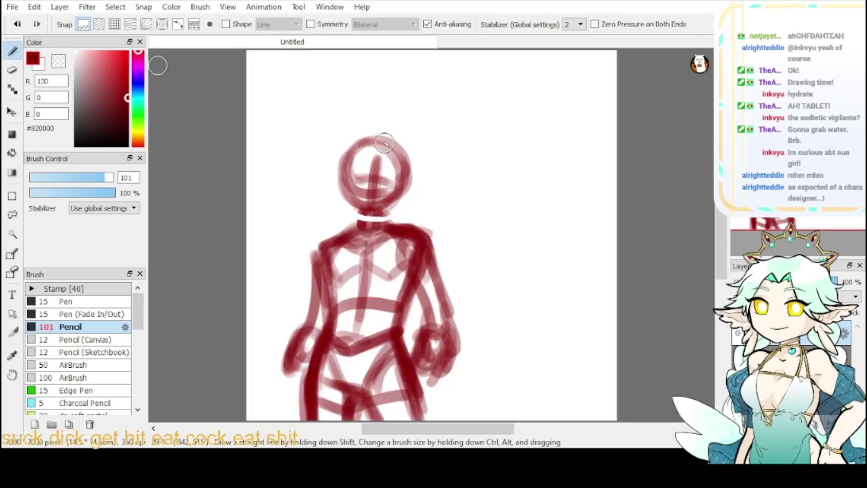
mouse_move(354, 153)
mouse_down()
mouse_move(391, 146)
mouse_move(350, 152)
mouse_move(395, 166)
mouse_move(402, 155)
mouse_move(405, 177)
mouse_move(347, 184)
mouse_move(364, 211)
mouse_move(350, 189)
mouse_move(405, 177)
mouse_move(358, 206)
mouse_move(385, 216)
mouse_up()
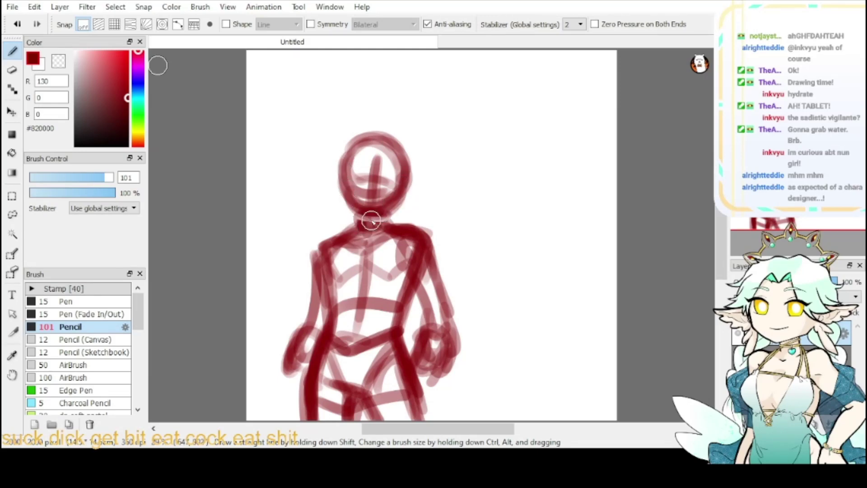
drag(393, 334, 312, 358)
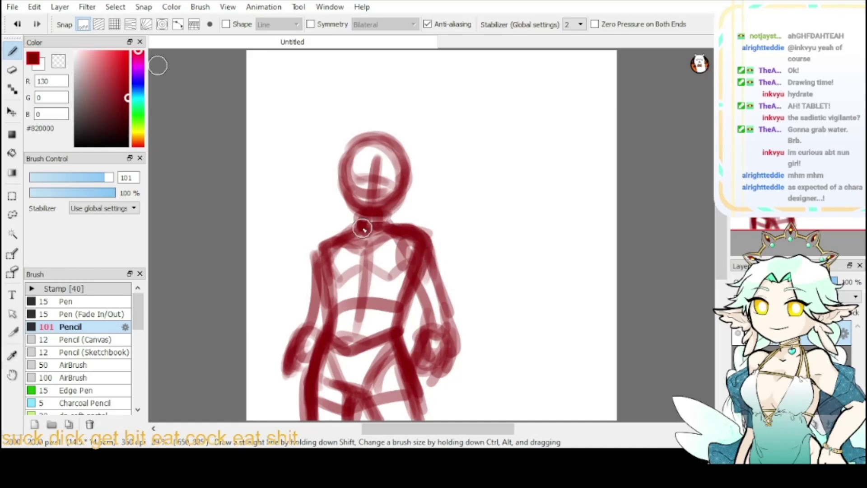
drag(400, 377, 422, 415)
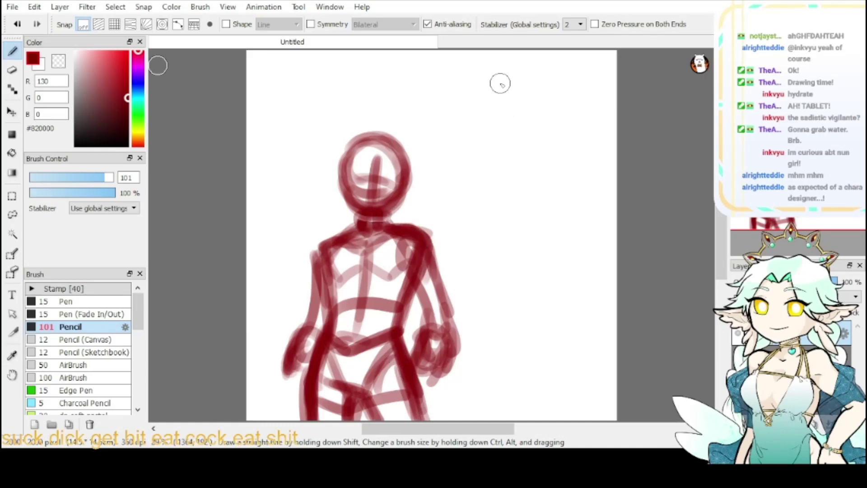
- Sketch the head, neck, sloping shoulders and upper chest lines of a second, taller figure beside the first one
mouse_move(501, 84)
mouse_down()
mouse_move(489, 110)
mouse_move(502, 72)
mouse_move(537, 106)
mouse_move(512, 68)
mouse_move(529, 99)
mouse_move(486, 89)
mouse_move(507, 77)
mouse_move(516, 120)
mouse_move(521, 70)
mouse_move(522, 105)
mouse_move(507, 129)
mouse_move(485, 94)
mouse_move(531, 80)
mouse_move(521, 125)
mouse_move(493, 111)
mouse_move(520, 94)
mouse_move(520, 127)
mouse_move(510, 93)
mouse_move(503, 120)
mouse_move(528, 143)
mouse_move(489, 126)
mouse_move(534, 98)
mouse_move(499, 132)
mouse_move(532, 139)
mouse_move(542, 131)
mouse_move(507, 151)
mouse_move(519, 149)
mouse_move(523, 164)
mouse_move(495, 172)
mouse_move(557, 170)
mouse_move(513, 151)
mouse_move(524, 161)
mouse_move(530, 153)
mouse_move(460, 191)
mouse_up()
mouse_move(528, 158)
mouse_down()
mouse_move(597, 178)
mouse_move(602, 199)
mouse_up()
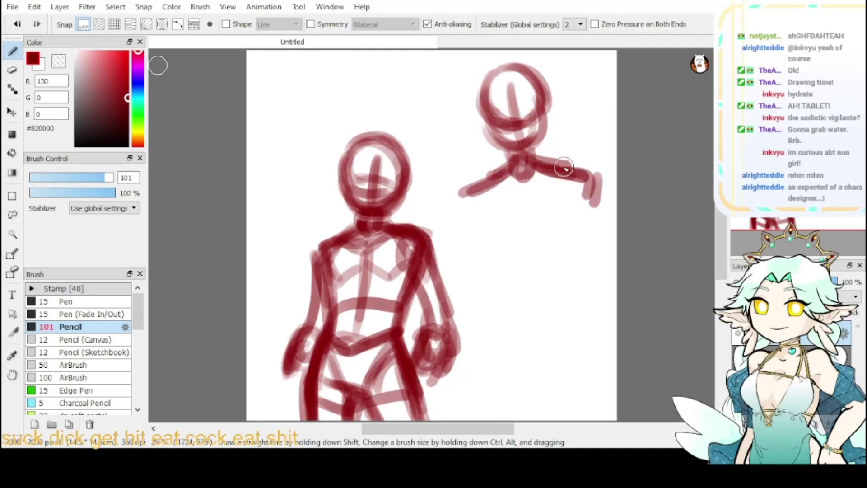
mouse_move(563, 167)
mouse_down()
mouse_move(599, 194)
mouse_move(588, 208)
mouse_up()
mouse_move(484, 183)
mouse_down()
mouse_move(465, 216)
mouse_move(484, 253)
mouse_up()
mouse_move(511, 176)
mouse_down()
mouse_move(466, 240)
mouse_move(583, 218)
mouse_up()
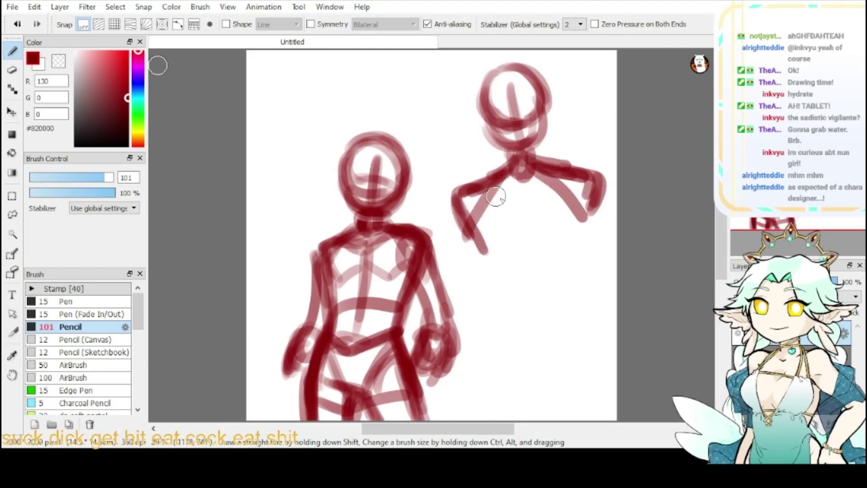
- Draw the second figure's ribcage with tapering sides, crossing chest lines and a curved lower edge
mouse_move(484, 189)
mouse_down()
mouse_move(523, 205)
mouse_move(581, 177)
mouse_move(569, 252)
mouse_up()
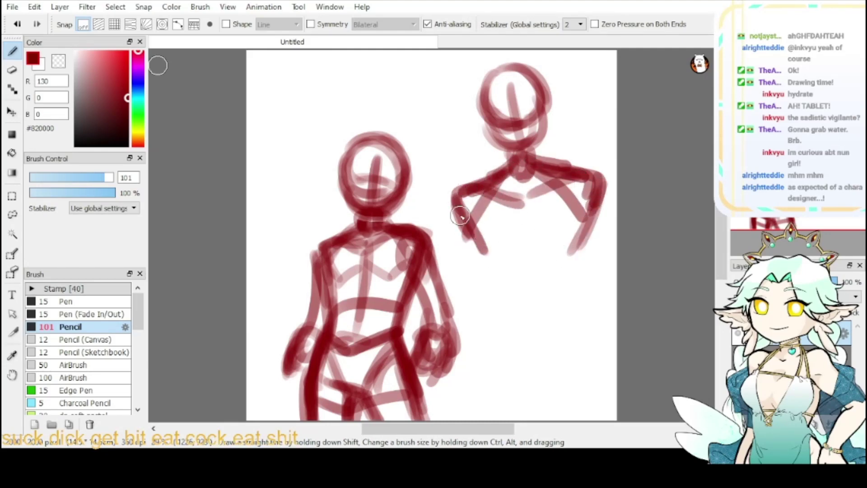
mouse_move(455, 204)
mouse_down()
mouse_move(483, 276)
mouse_move(569, 257)
mouse_up()
drag(607, 183, 576, 271)
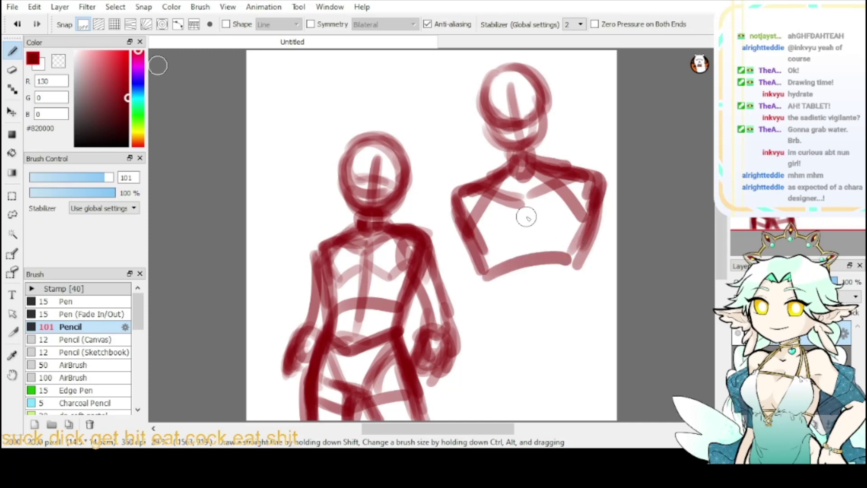
mouse_move(483, 180)
mouse_down()
mouse_move(524, 212)
mouse_move(572, 167)
mouse_up()
mouse_move(524, 211)
mouse_down()
mouse_move(515, 254)
mouse_move(549, 248)
mouse_move(580, 229)
mouse_move(578, 217)
mouse_up()
drag(458, 206, 484, 270)
drag(597, 198, 577, 265)
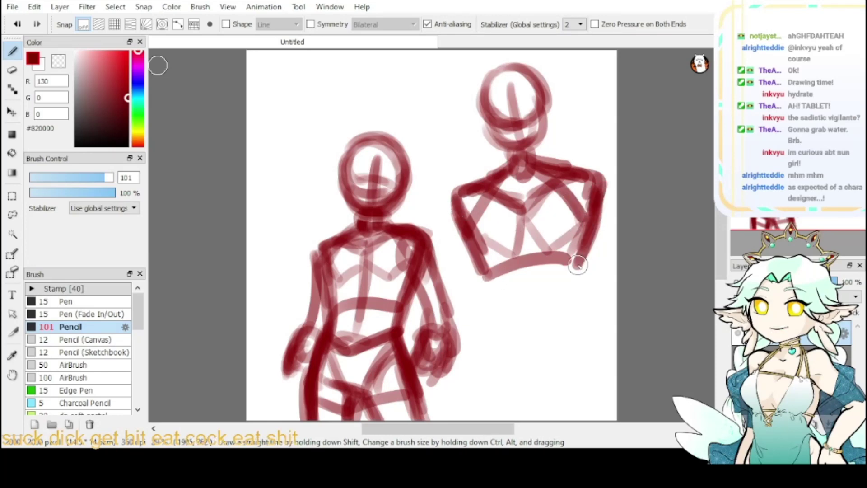
mouse_move(488, 273)
mouse_down()
mouse_move(557, 277)
mouse_move(520, 256)
mouse_move(568, 272)
mouse_up()
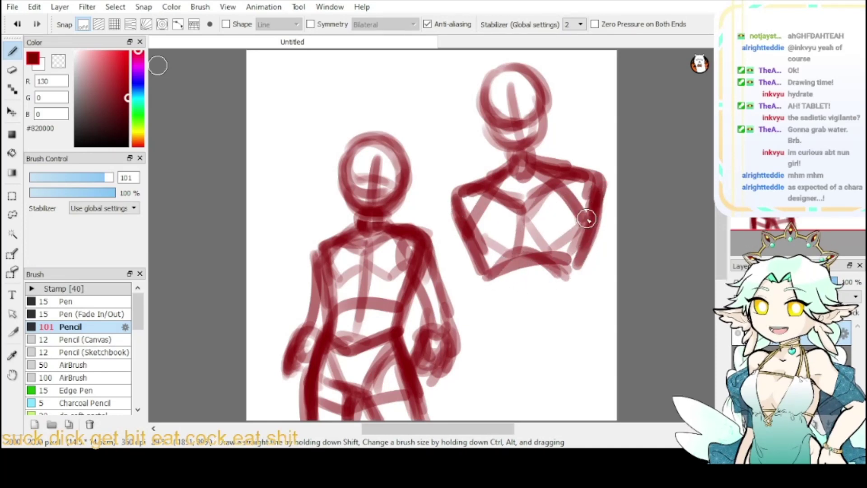
- Extend the second figure's torso sides down through the waist and add a shallow V for the lower abdomen
drag(589, 219, 567, 283)
drag(588, 240, 579, 277)
drag(468, 246, 483, 309)
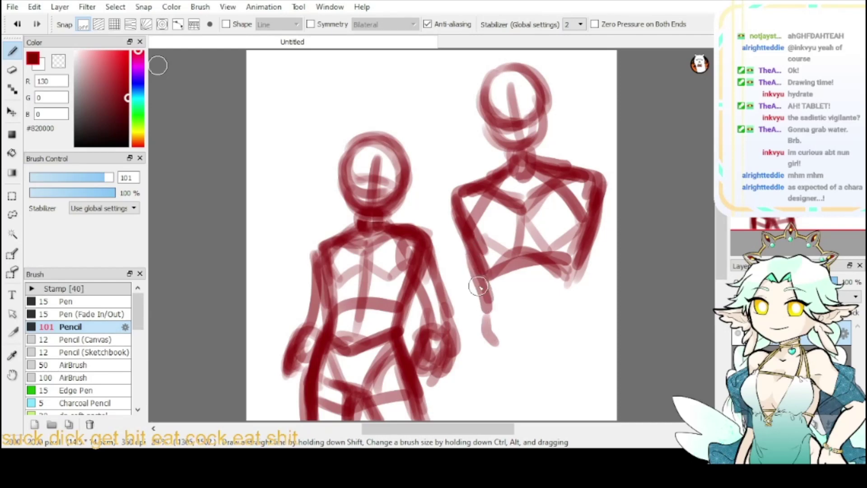
mouse_move(452, 208)
mouse_down()
mouse_move(476, 307)
mouse_move(467, 352)
mouse_up()
mouse_move(481, 301)
mouse_down()
mouse_move(481, 341)
mouse_move(522, 358)
mouse_up()
drag(528, 357, 569, 336)
drag(575, 266, 568, 301)
drag(568, 300, 581, 339)
drag(474, 258, 472, 356)
- Draw the centre line down the second figure's torso and add inner abdomen lines converging at its lower end
drag(518, 176, 533, 316)
drag(524, 198, 526, 355)
drag(527, 257, 524, 354)
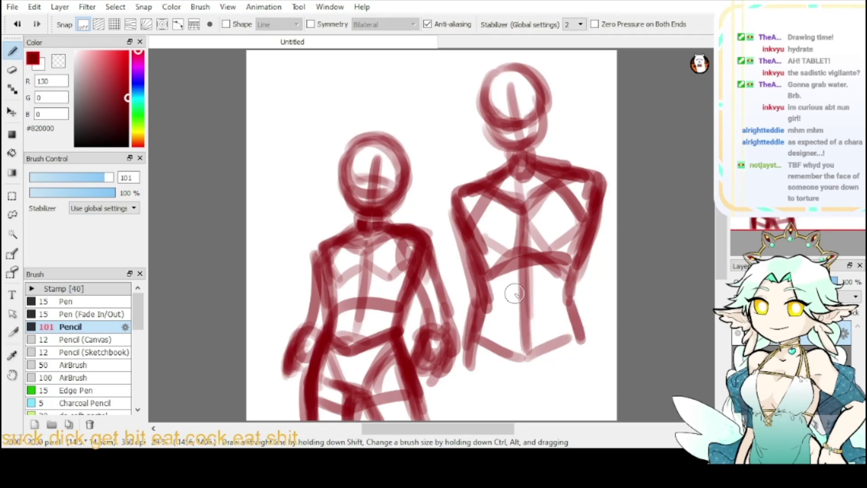
drag(508, 268, 514, 359)
drag(493, 312, 505, 339)
drag(485, 341, 520, 359)
drag(527, 354, 560, 278)
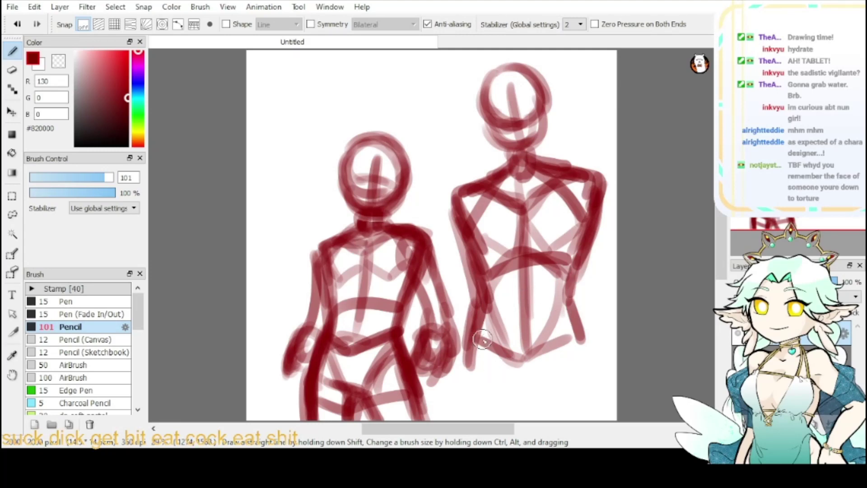
- Sketch the second figure's outer hips and the lower edge of the pelvis
drag(487, 300, 469, 377)
drag(483, 319, 467, 388)
mouse_move(474, 334)
mouse_down()
mouse_move(479, 379)
mouse_move(520, 405)
mouse_up()
drag(460, 377, 497, 395)
drag(465, 357, 460, 374)
mouse_move(471, 316)
mouse_down()
mouse_move(459, 391)
mouse_move(526, 399)
mouse_move(589, 378)
mouse_up()
drag(565, 291, 598, 370)
drag(572, 312, 601, 374)
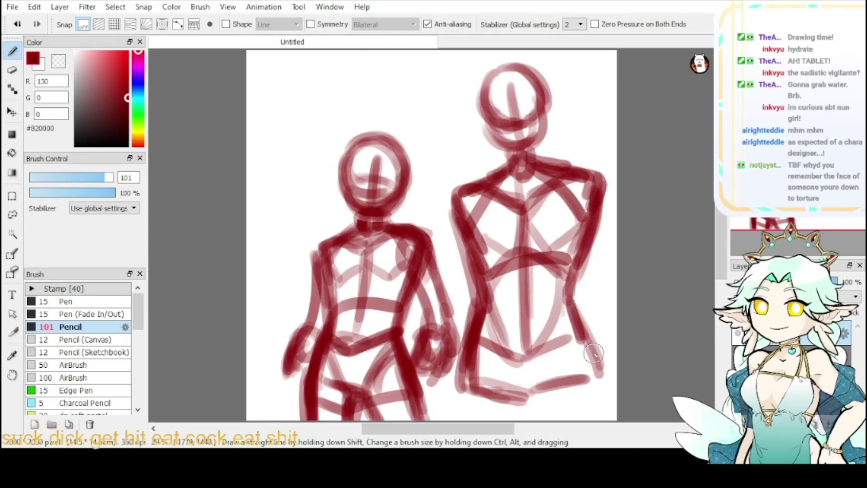
drag(582, 337, 603, 379)
- Add curved waistline strokes and V-shaped pelvis lines between the second figure's hips
mouse_move(483, 322)
mouse_down()
mouse_move(517, 348)
mouse_move(537, 348)
mouse_up()
mouse_move(559, 317)
mouse_down()
mouse_move(537, 336)
mouse_move(584, 316)
mouse_up()
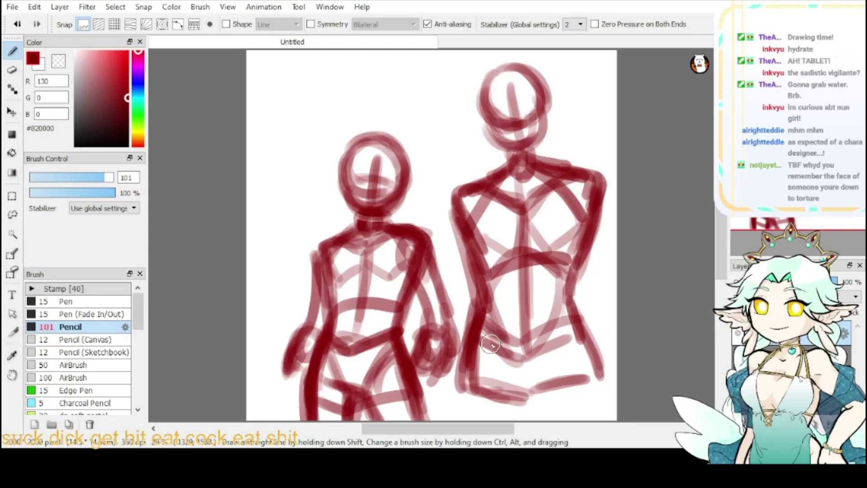
drag(490, 344, 524, 385)
mouse_move(541, 388)
mouse_down()
mouse_move(570, 337)
mouse_move(550, 375)
mouse_up()
drag(496, 332, 548, 321)
mouse_move(508, 326)
mouse_down()
mouse_move(576, 312)
mouse_move(573, 319)
mouse_move(506, 325)
mouse_up()
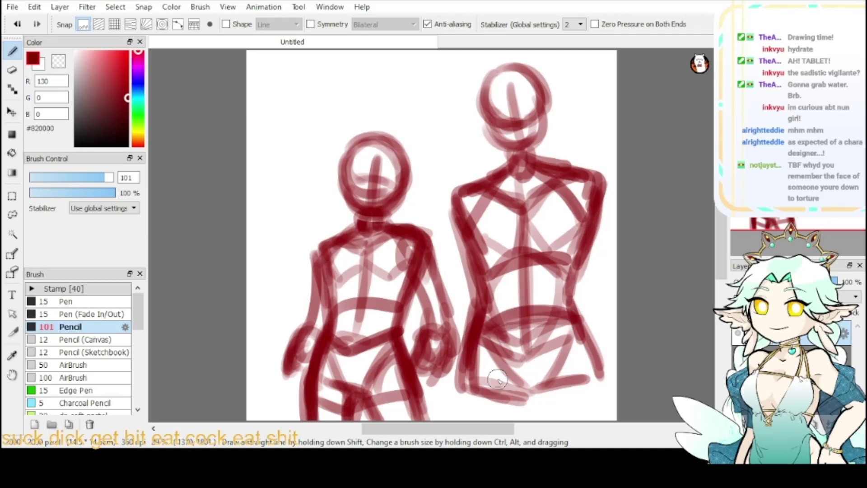
- Thicken the second figure's hip contours and draw both upper thighs down to the canvas edge
drag(465, 365, 462, 387)
drag(470, 325, 459, 386)
drag(512, 395, 552, 379)
mouse_move(523, 388)
mouse_down()
mouse_move(548, 384)
mouse_move(523, 406)
mouse_up()
drag(525, 386, 528, 418)
drag(477, 332, 463, 416)
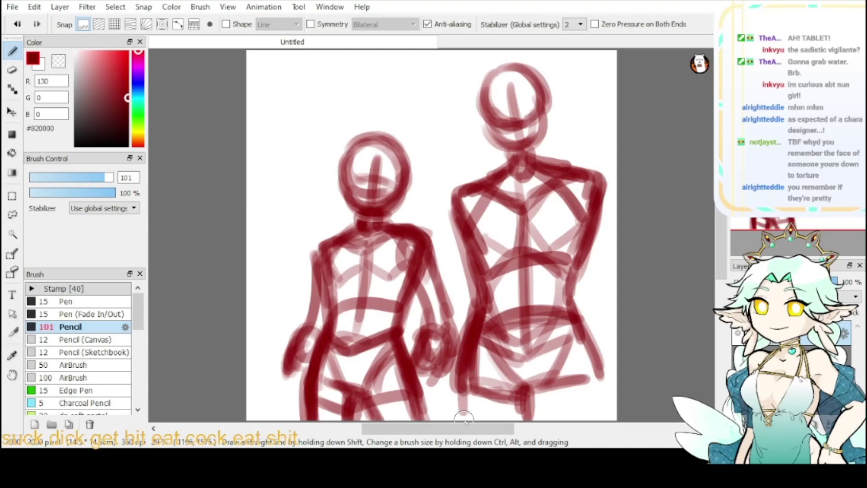
drag(461, 373, 464, 419)
mouse_move(519, 382)
mouse_down()
mouse_move(521, 409)
mouse_move(551, 413)
mouse_up()
mouse_move(545, 392)
mouse_down()
mouse_move(555, 416)
mouse_move(575, 354)
mouse_move(600, 396)
mouse_up()
drag(591, 354, 610, 420)
mouse_move(542, 386)
mouse_down()
mouse_move(560, 421)
mouse_move(526, 410)
mouse_up()
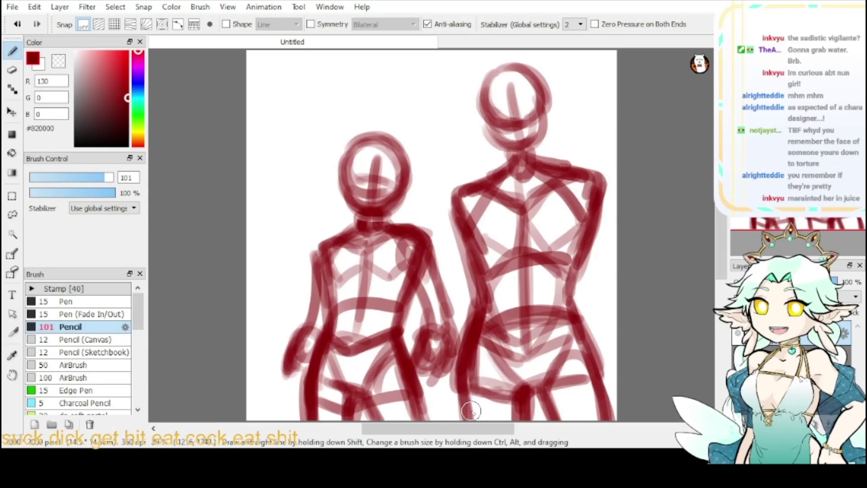
- Lasso the shorter figure and transform it so it sits slightly further left, away from the taller figure
click(12, 214)
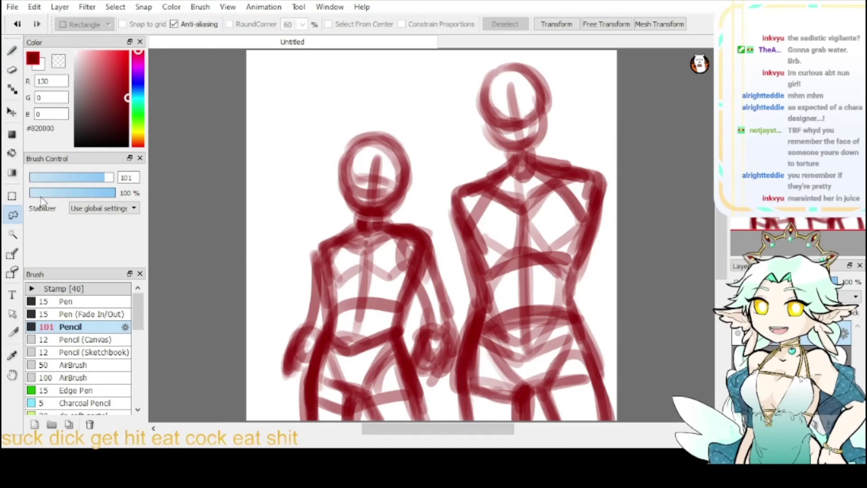
mouse_move(308, 150)
mouse_down()
mouse_move(266, 422)
mouse_move(453, 420)
mouse_up()
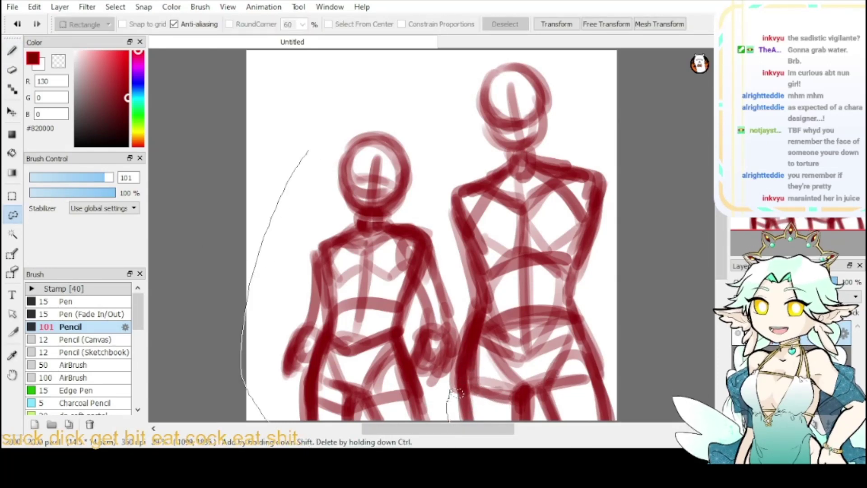
mouse_move(447, 254)
mouse_down()
mouse_move(397, 113)
mouse_move(308, 150)
mouse_up()
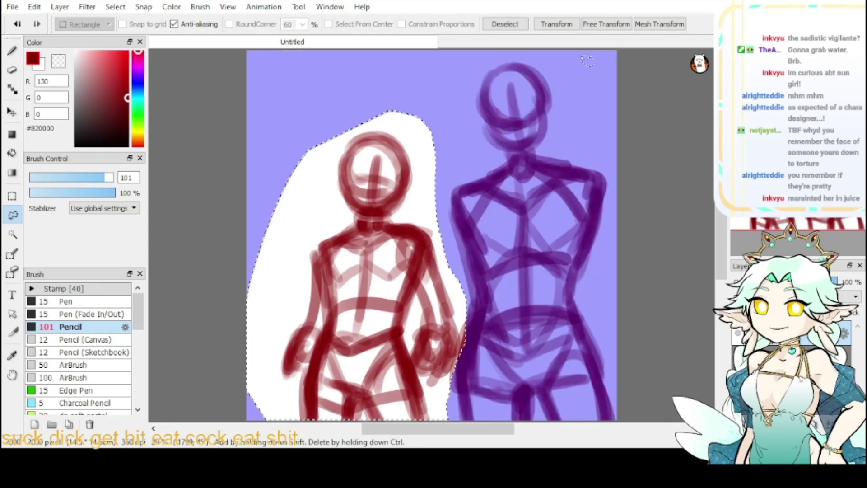
click(556, 24)
drag(380, 223, 364, 226)
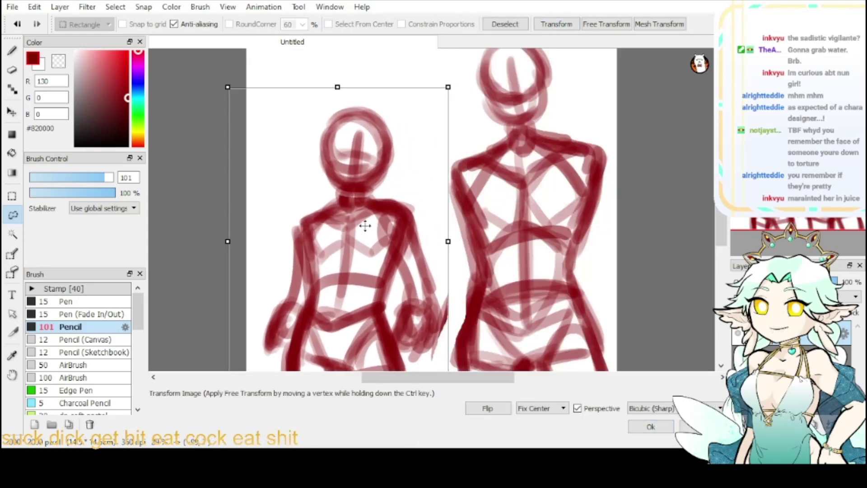
click(646, 424)
scroll(457, 100, down, 1)
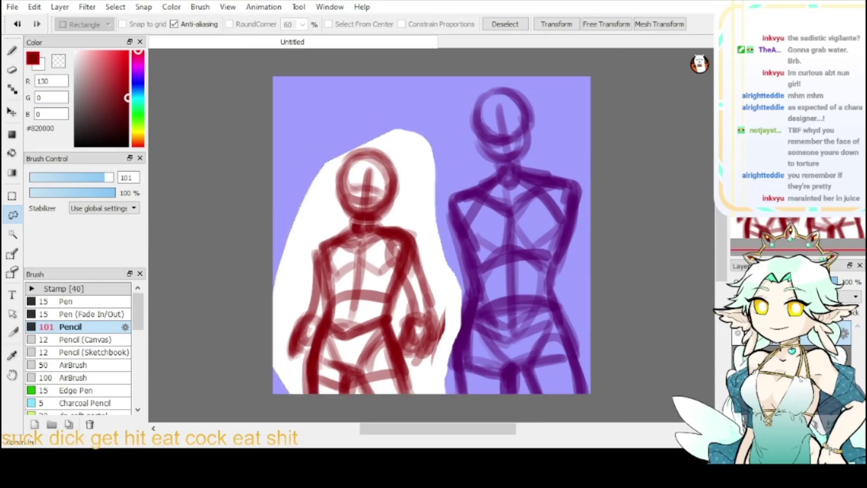
- Lasso the taller figure, shift it slightly left with Transform, and clear the selection
drag(441, 200, 452, 313)
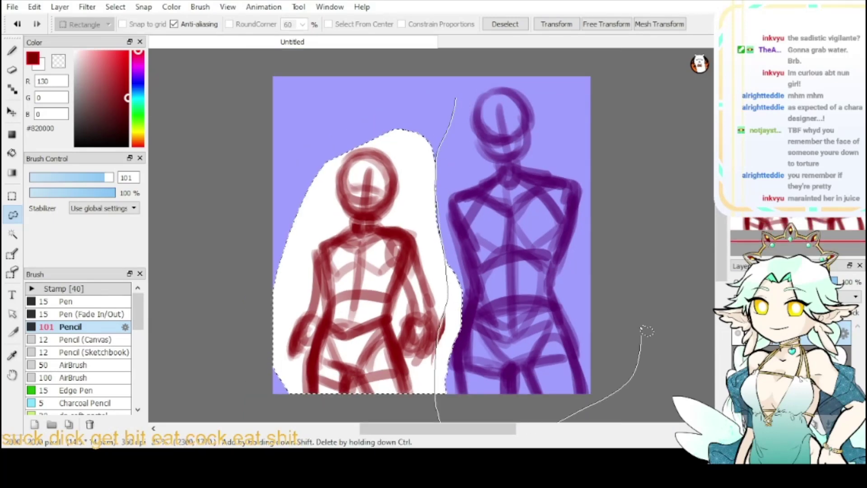
drag(646, 331, 501, 70)
click(558, 25)
drag(563, 178, 558, 179)
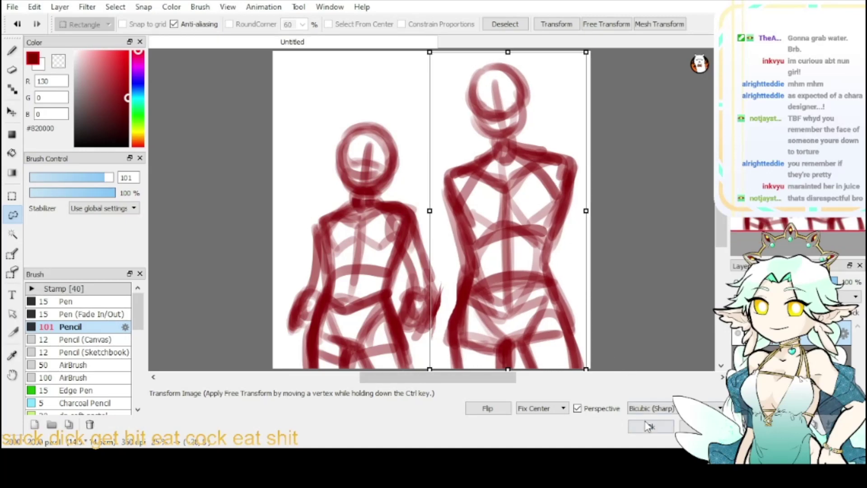
click(649, 426)
click(505, 24)
- Erase the taller figure's hips and thighs below the waist with the Eraser at size 150
key(e)
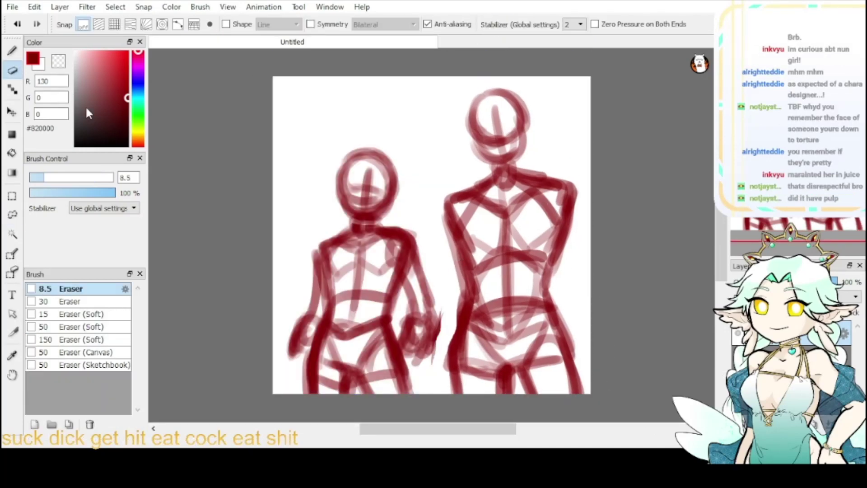
drag(110, 179, 115, 179)
mouse_move(447, 309)
mouse_down()
mouse_move(444, 340)
mouse_move(454, 359)
mouse_move(507, 374)
mouse_move(573, 340)
mouse_move(526, 393)
mouse_move(584, 393)
mouse_up()
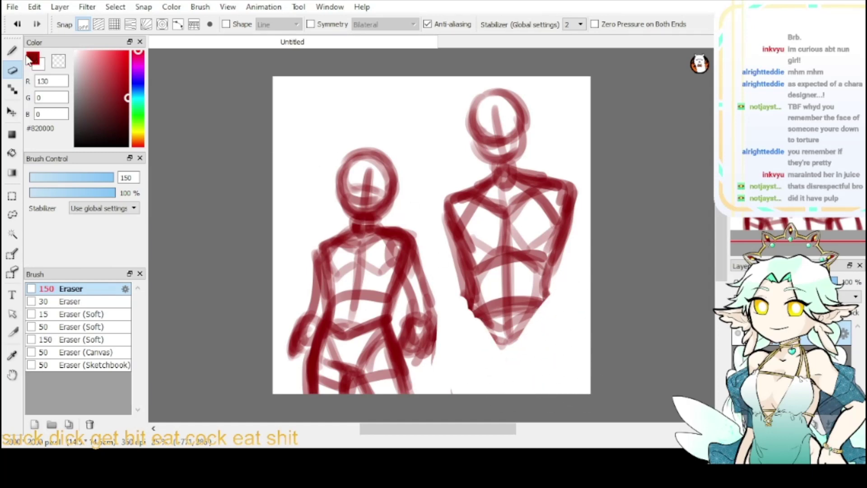
- Redraw the taller figure's waistline, outer hips and lower pelvis edge with the Pencil
key(b)
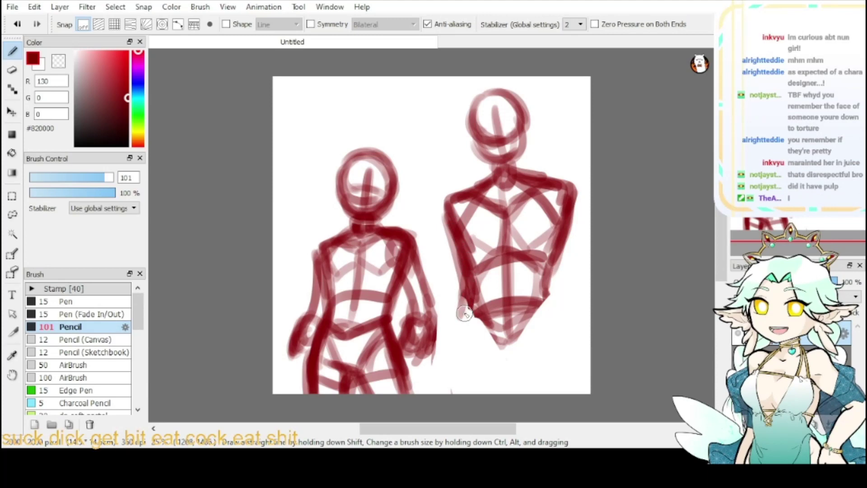
drag(471, 302, 550, 298)
mouse_move(555, 248)
mouse_down()
mouse_move(549, 297)
mouse_move(559, 321)
mouse_up()
drag(552, 284, 561, 323)
drag(551, 258, 566, 336)
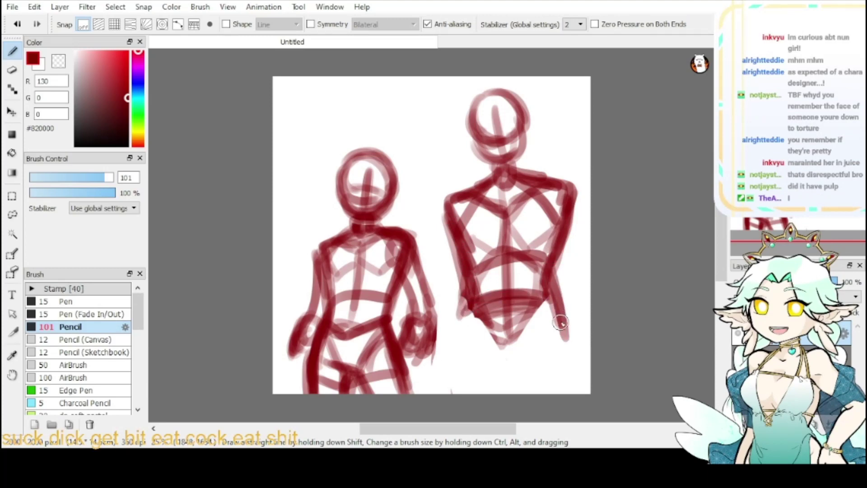
mouse_move(466, 310)
mouse_down()
mouse_move(470, 291)
mouse_move(453, 362)
mouse_move(570, 349)
mouse_up()
drag(550, 282, 568, 351)
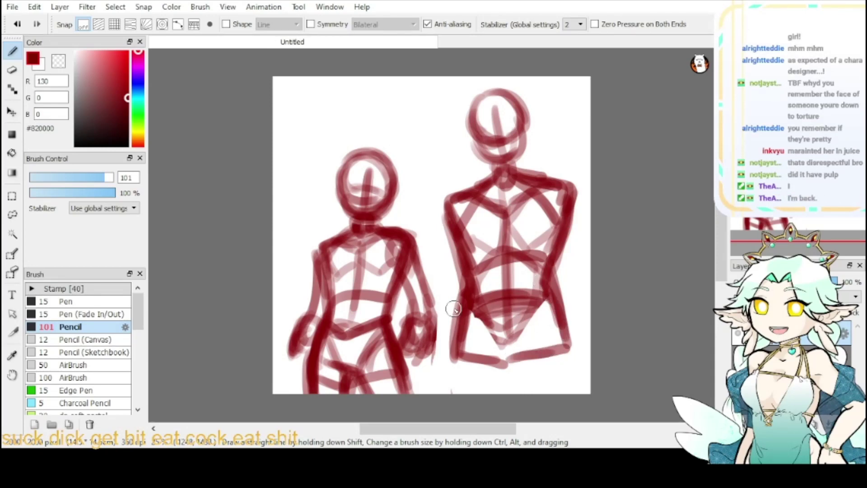
- Trim the taller figure's outer waist edges using the transparent colour, and draw V-shaped pelvis lines in dark red
click(58, 61)
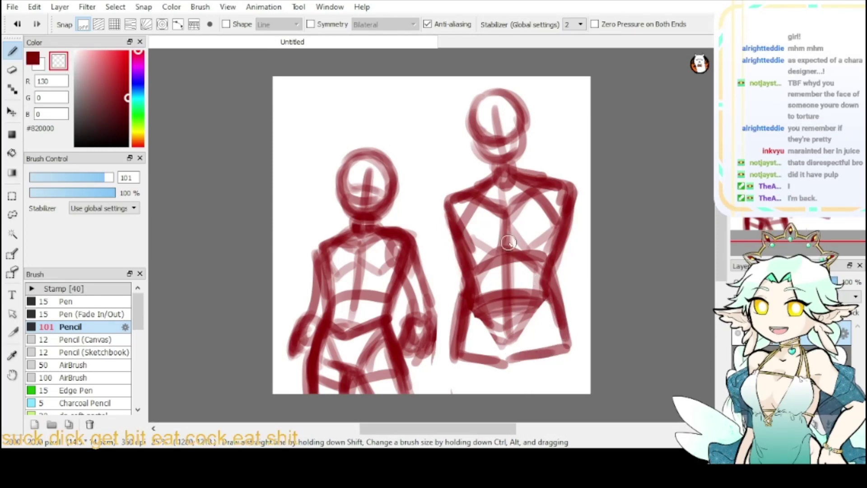
mouse_move(583, 209)
mouse_down()
mouse_move(567, 248)
mouse_move(565, 297)
mouse_up()
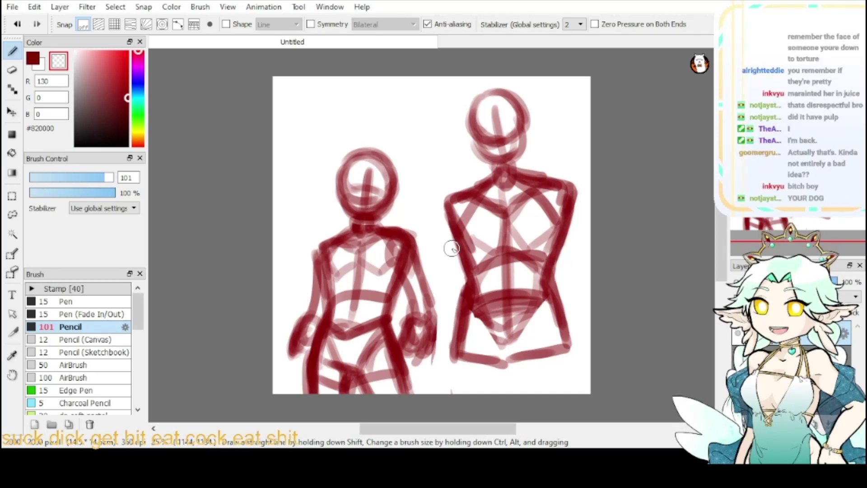
drag(458, 291, 453, 333)
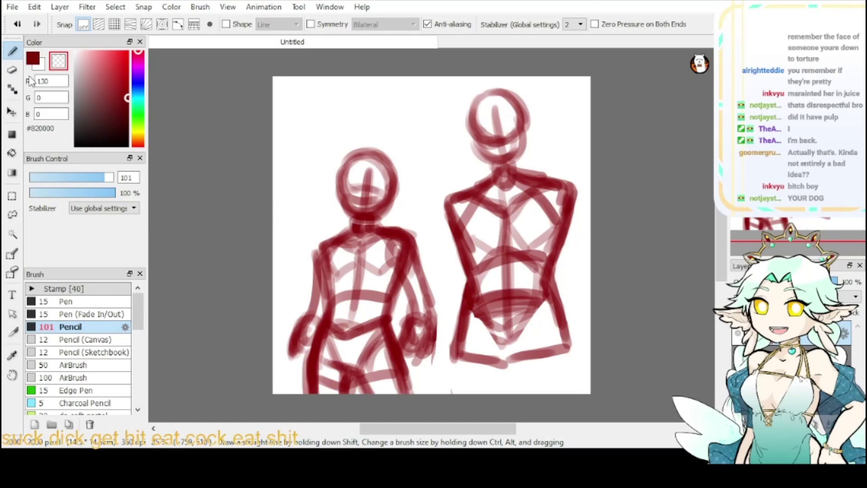
key(x)
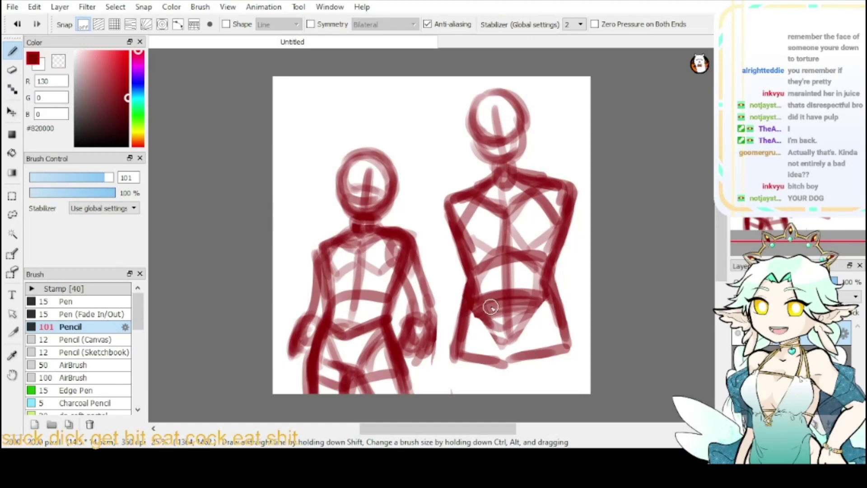
mouse_move(486, 296)
mouse_down()
mouse_move(499, 359)
mouse_move(549, 296)
mouse_up()
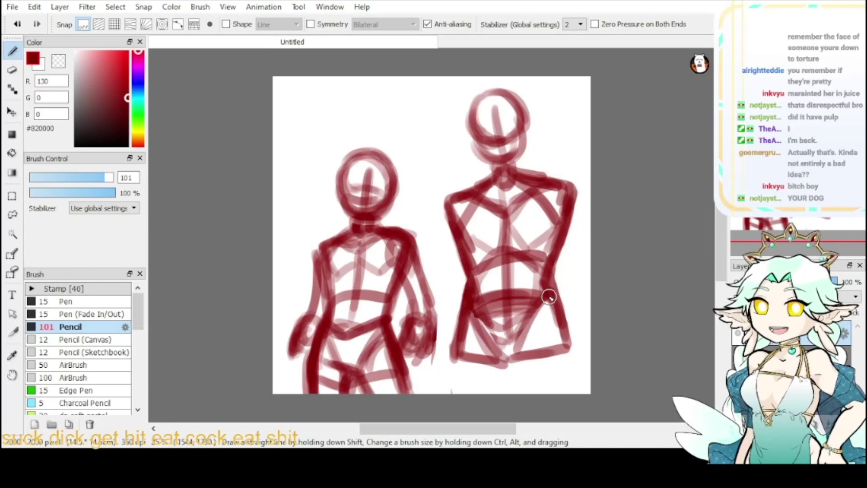
drag(329, 102, 340, 131)
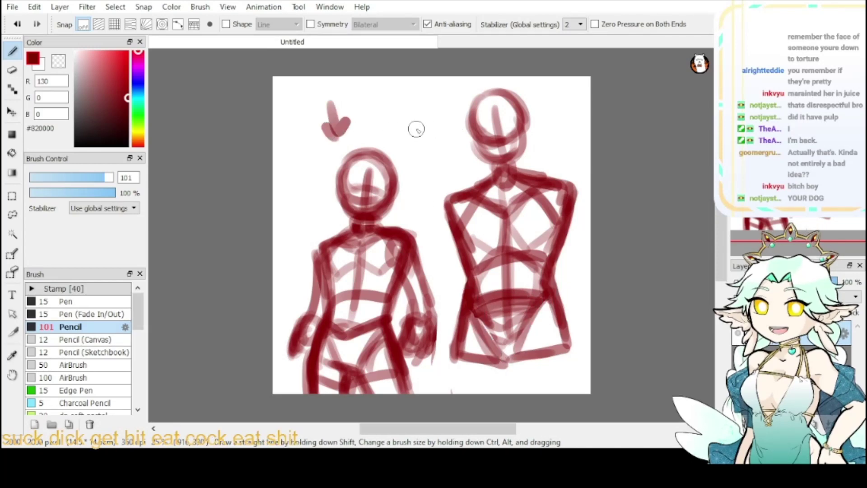
drag(416, 127, 449, 131)
drag(436, 146, 437, 121)
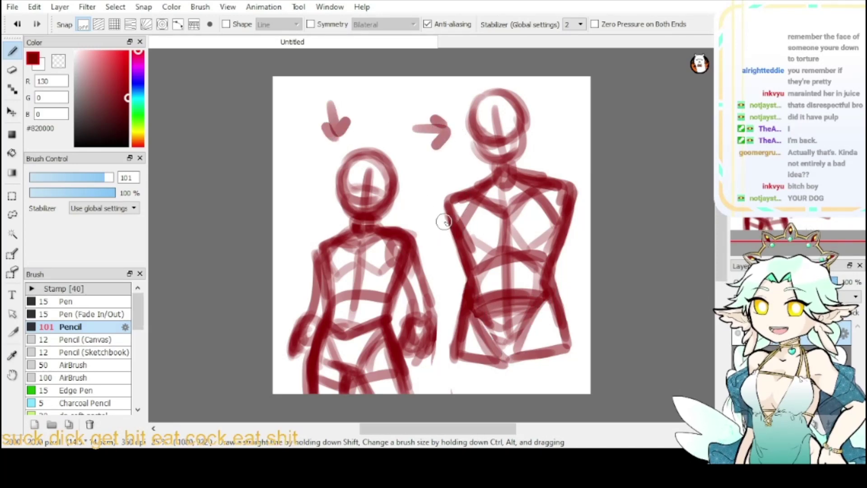
key(ctrl+z)
key(ctrl+z)
key(ctrl+z)
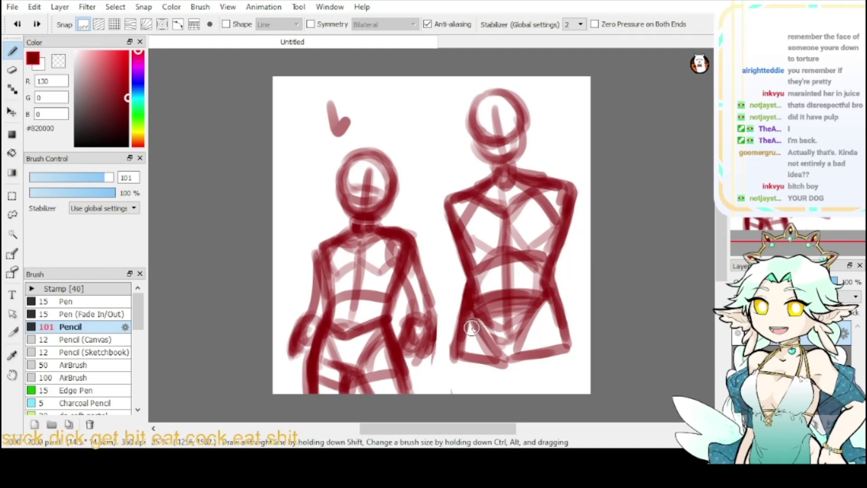
key(ctrl+z)
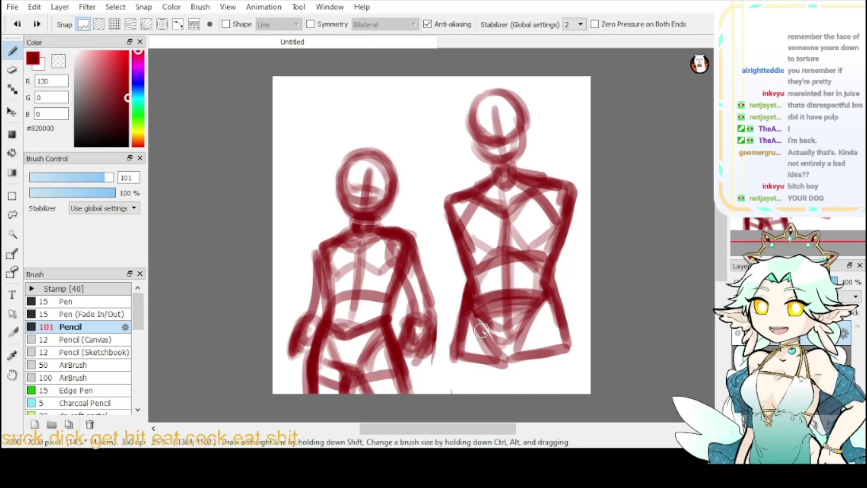
mouse_move(471, 314)
mouse_down()
mouse_move(514, 343)
mouse_move(501, 390)
mouse_up()
drag(502, 350, 495, 389)
key(ctrl+z)
key(ctrl+z)
key(ctrl+z)
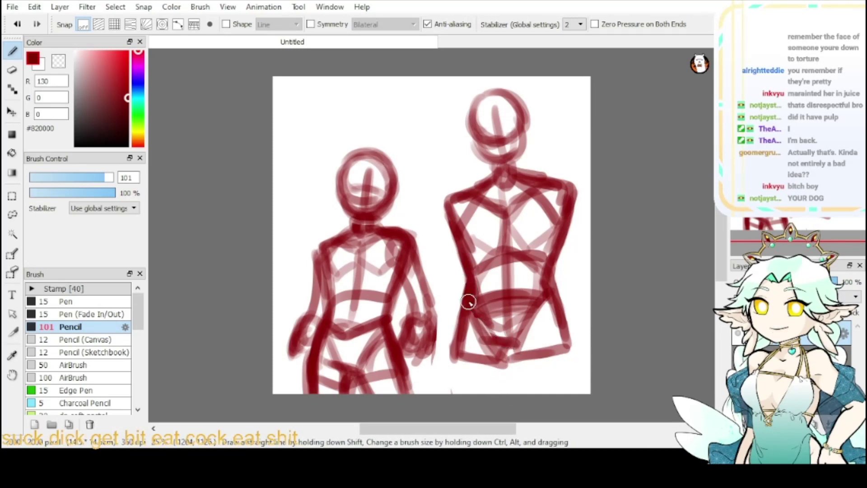
drag(466, 323, 455, 399)
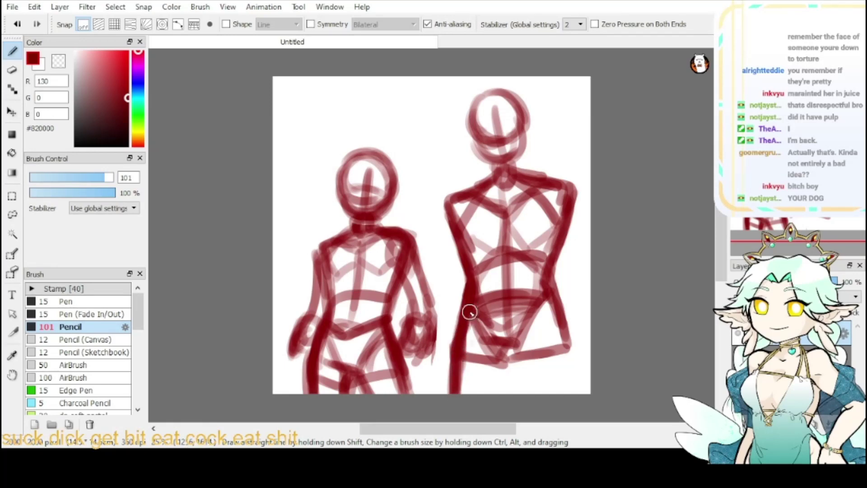
mouse_move(503, 370)
mouse_down()
mouse_move(500, 353)
mouse_move(529, 389)
mouse_up()
key(ctrl+z)
key(ctrl+z)
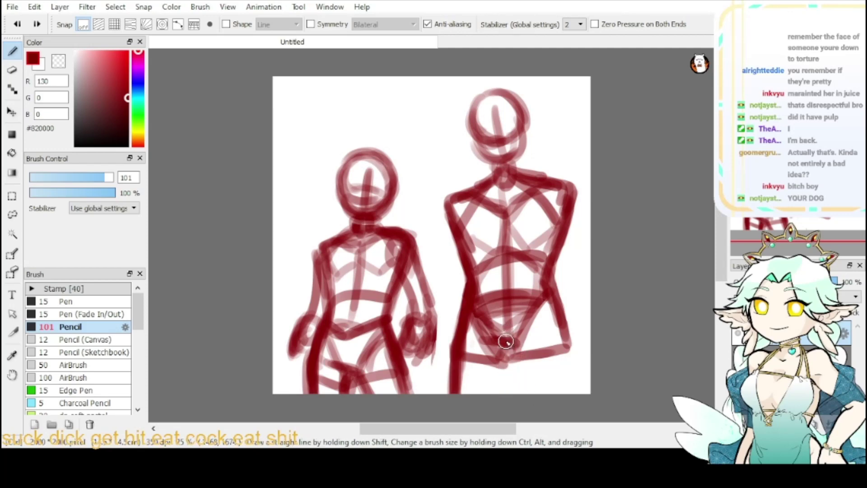
key(ctrl+z)
key(ctrl+z)
key(ctrl+z)
key(ctrl+z)
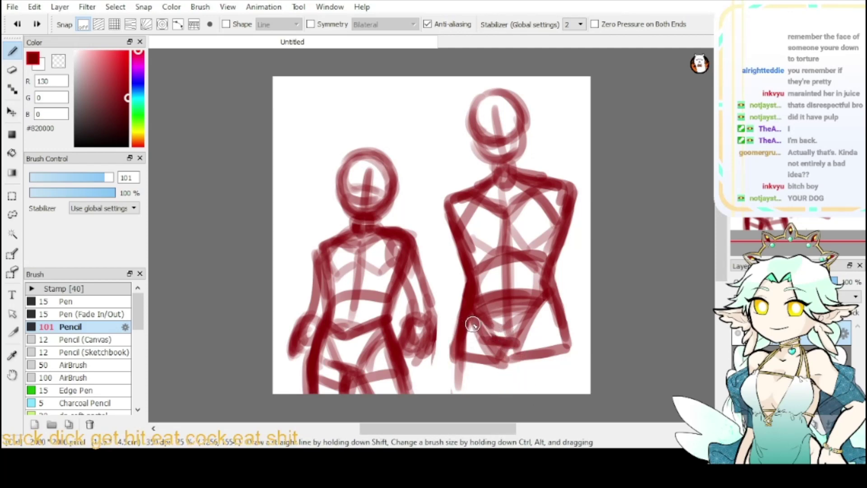
- Draw the taller figure's outer thigh on the side facing the shorter figure, plus an inner leg line down from the crotch
mouse_move(471, 281)
mouse_down()
mouse_move(453, 358)
mouse_move(461, 386)
mouse_up()
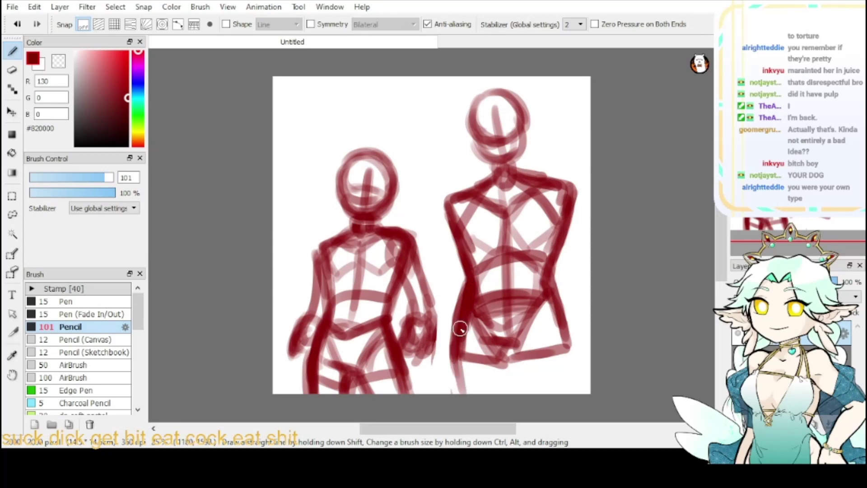
drag(460, 329, 464, 393)
mouse_move(474, 307)
mouse_down()
mouse_move(496, 342)
mouse_move(504, 386)
mouse_up()
mouse_move(464, 281)
mouse_down()
mouse_move(457, 314)
mouse_move(462, 380)
mouse_up()
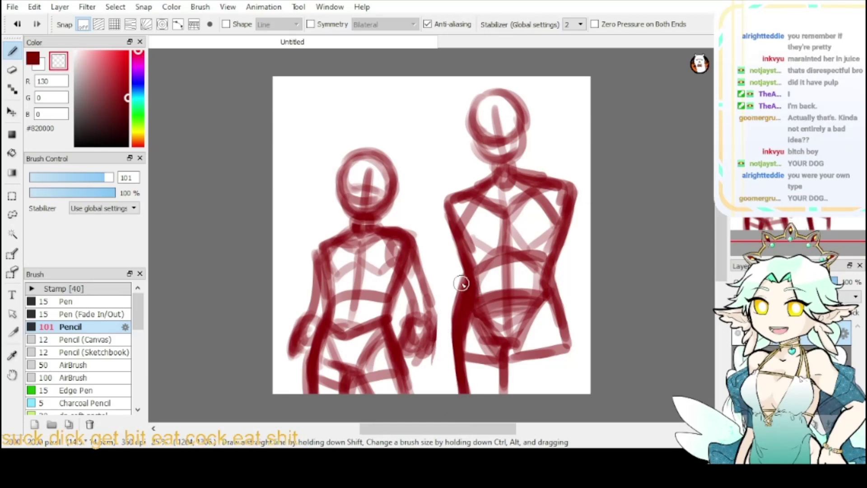
- Trim the inner edge of that thigh with the transparent colour and redraw its outer line in dark red
mouse_move(473, 283)
mouse_down()
mouse_move(461, 356)
mouse_move(468, 391)
mouse_up()
mouse_move(474, 290)
mouse_down()
mouse_move(473, 359)
mouse_move(482, 339)
mouse_up()
click(63, 54)
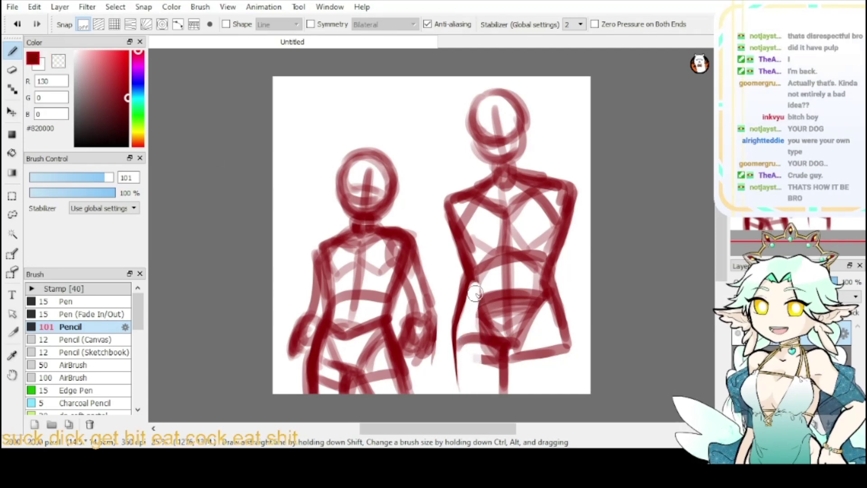
drag(477, 305, 455, 368)
drag(456, 324, 459, 391)
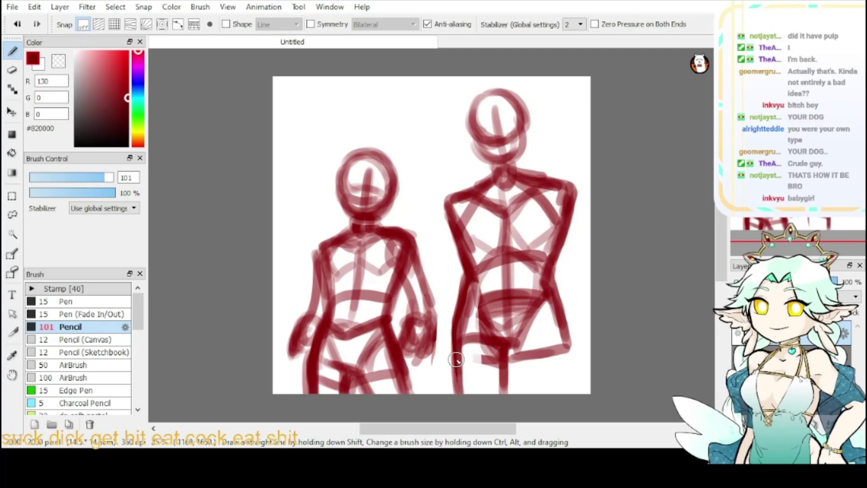
- Draw the taller figure's other thigh, with its inner and outer lines running down to the canvas edge
mouse_move(505, 344)
mouse_down()
mouse_move(498, 411)
mouse_move(532, 390)
mouse_move(514, 343)
mouse_move(566, 340)
mouse_move(570, 368)
mouse_up()
drag(559, 329, 575, 392)
drag(520, 352, 547, 408)
drag(558, 326, 582, 400)
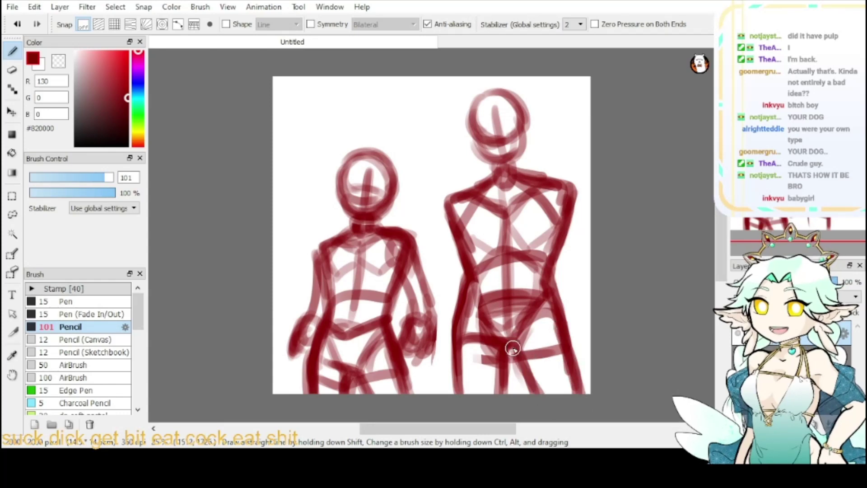
- Lasso the taller figure's hips and legs, lower and slightly rotate them with Transform, and clear the selection
click(12, 214)
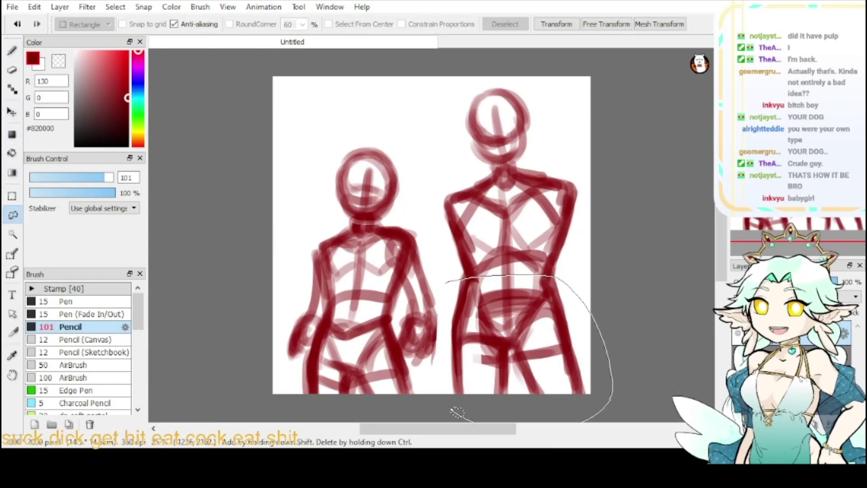
drag(444, 373, 446, 285)
click(556, 24)
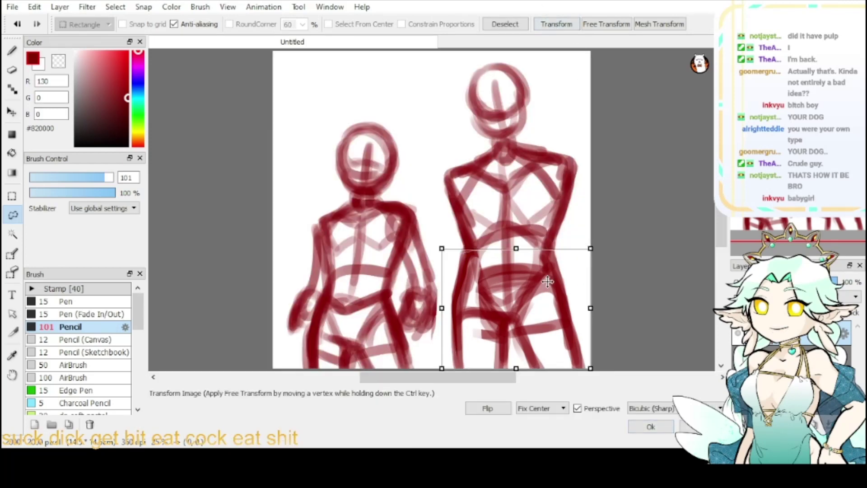
drag(548, 280, 547, 297)
drag(601, 288, 568, 308)
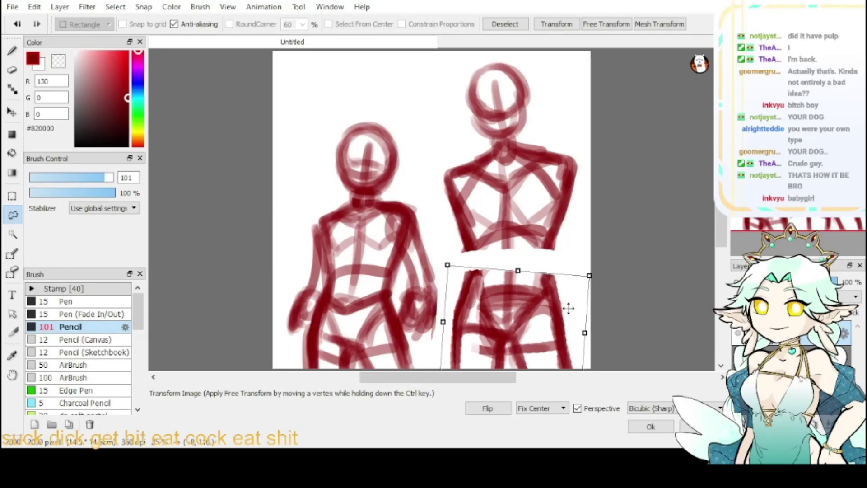
click(651, 427)
key(ctrl+d)
- Reconnect the taller figure's torso and hips with Pencil strokes along both waist sides and the centre line
click(12, 51)
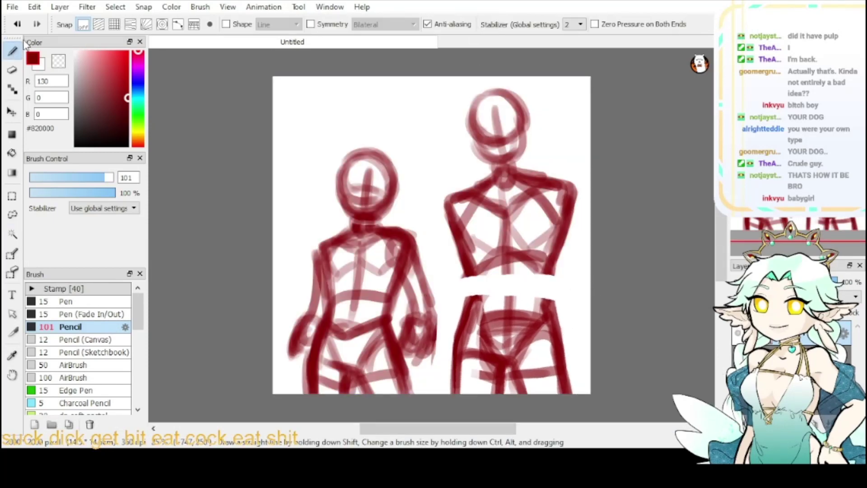
mouse_move(462, 254)
mouse_down()
mouse_move(474, 291)
mouse_move(469, 302)
mouse_up()
drag(468, 271, 472, 339)
drag(553, 248, 553, 326)
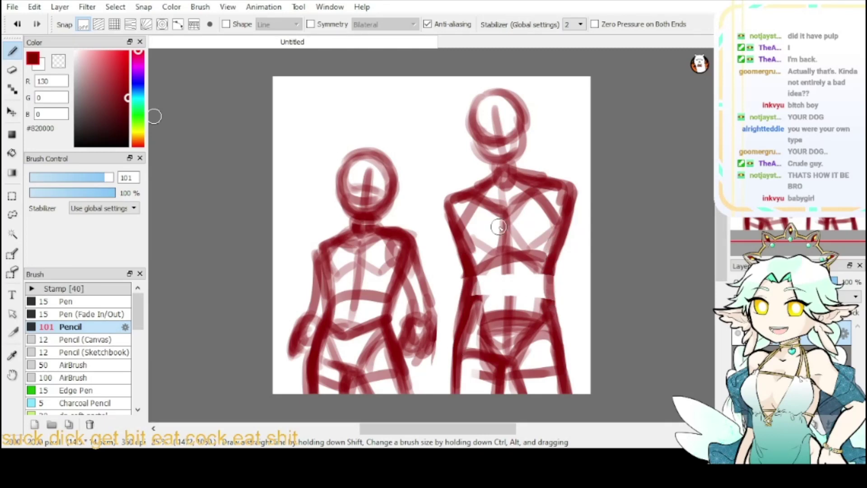
drag(501, 196, 506, 306)
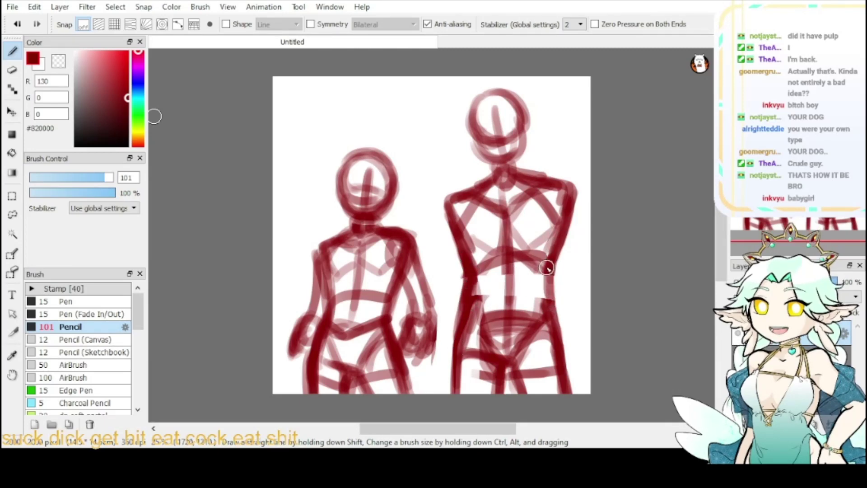
drag(546, 268, 551, 319)
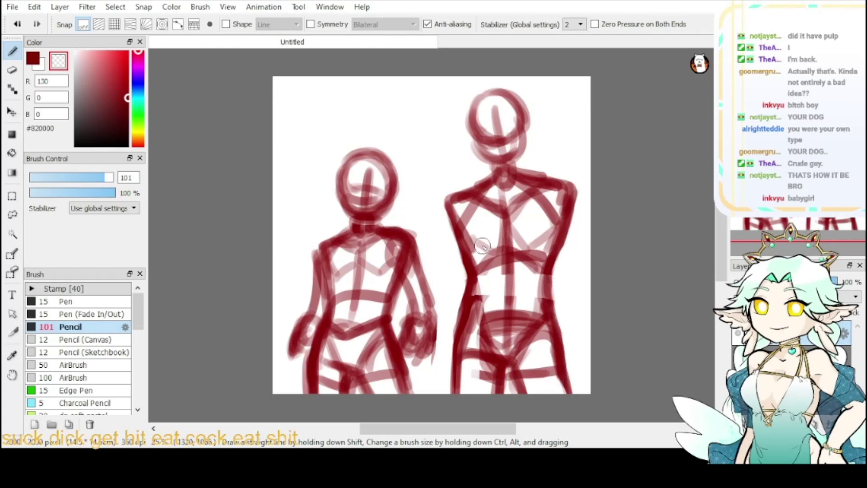
- Sketch a dark red rounded shoulder cap on the taller figure's side facing the shorter figure
click(34, 60)
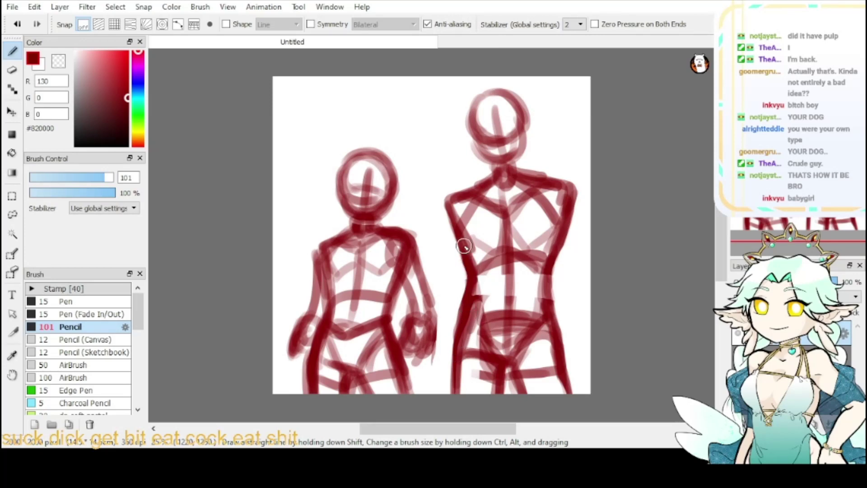
mouse_move(496, 173)
mouse_down()
mouse_move(443, 201)
mouse_move(467, 200)
mouse_move(438, 225)
mouse_move(440, 255)
mouse_move(465, 270)
mouse_up()
key(ctrl+z)
key(ctrl+z)
key(ctrl+z)
key(ctrl+z)
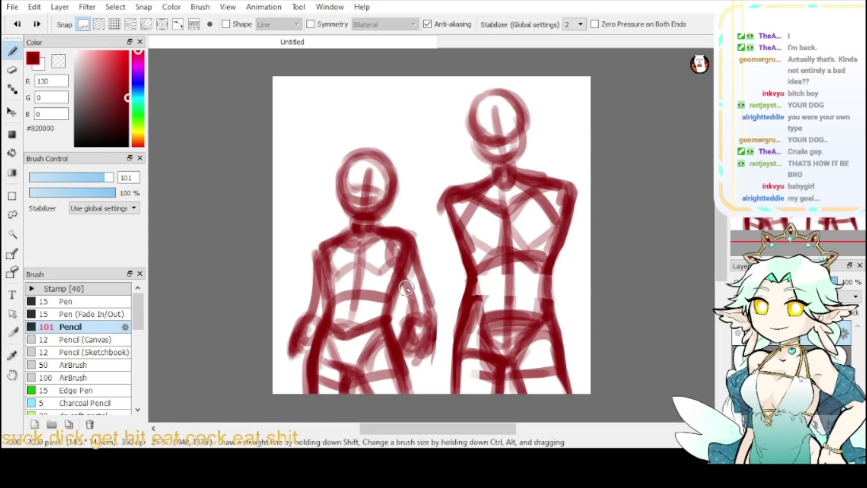
mouse_move(449, 193)
mouse_down()
mouse_move(441, 239)
mouse_move(454, 242)
mouse_move(440, 237)
mouse_move(436, 267)
mouse_move(448, 293)
mouse_move(466, 268)
mouse_move(447, 301)
mouse_move(445, 286)
mouse_move(452, 308)
mouse_move(396, 301)
mouse_move(419, 276)
mouse_up()
key(ctrl+z)
key(ctrl+z)
key(ctrl+z)
key(ctrl+z)
key(ctrl+z)
key(ctrl+z)
key(ctrl+z)
key(ctrl+z)
key(ctrl+z)
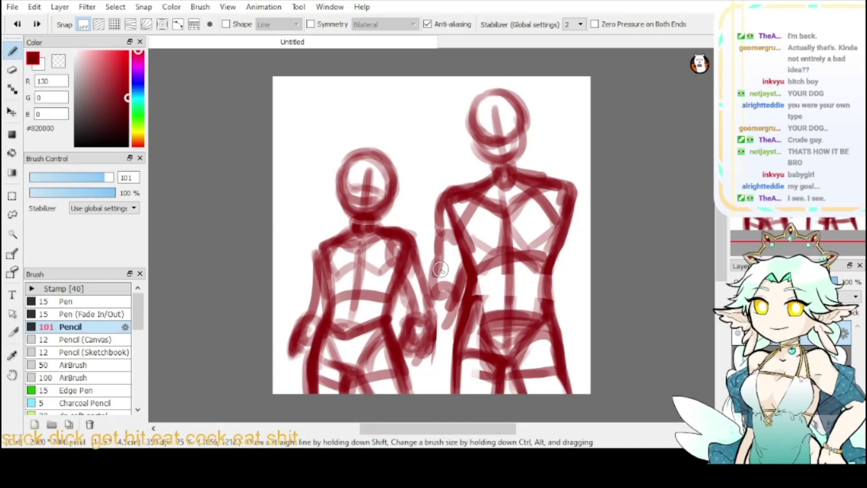
key(ctrl+z)
key(ctrl+z)
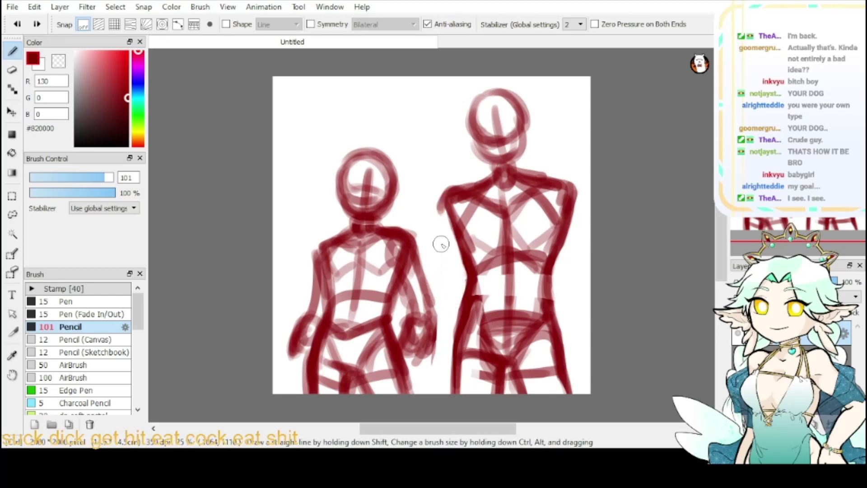
- Draw the taller figure's inner arm reaching down to the shorter figure's arm, add its hand, and darken the shoulder
mouse_move(441, 211)
mouse_down()
mouse_move(432, 230)
mouse_move(453, 226)
mouse_move(447, 201)
mouse_move(428, 249)
mouse_move(456, 247)
mouse_move(446, 281)
mouse_move(431, 271)
mouse_up()
mouse_move(422, 234)
mouse_down()
mouse_move(434, 295)
mouse_move(401, 309)
mouse_move(412, 289)
mouse_move(409, 311)
mouse_move(410, 304)
mouse_move(431, 317)
mouse_up()
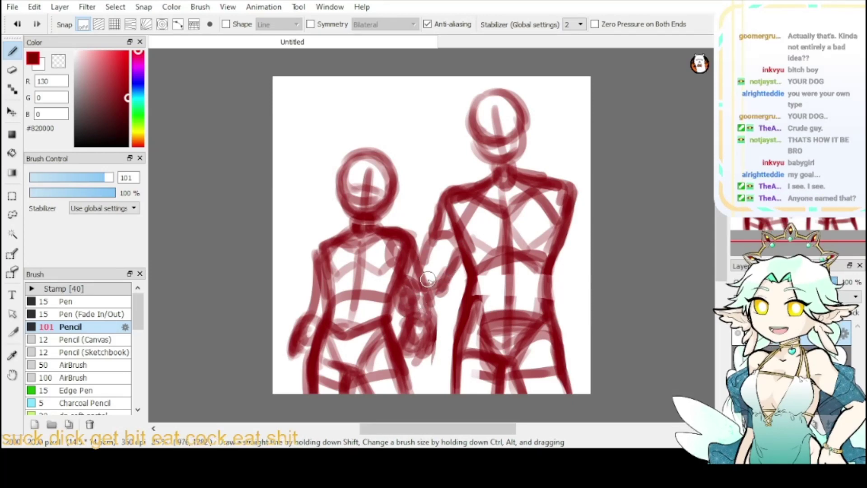
mouse_move(428, 280)
mouse_down()
mouse_move(437, 306)
mouse_move(402, 307)
mouse_move(403, 320)
mouse_up()
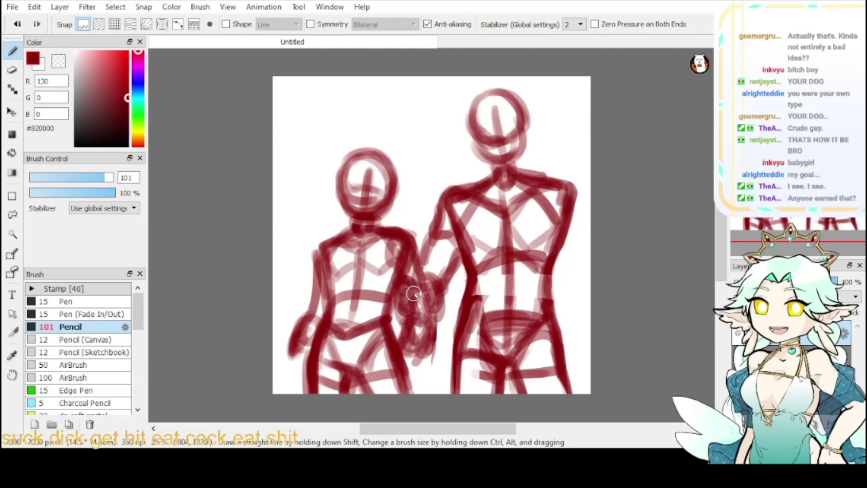
mouse_move(463, 188)
mouse_down()
mouse_move(444, 218)
mouse_move(438, 211)
mouse_move(436, 233)
mouse_move(470, 251)
mouse_move(442, 228)
mouse_move(451, 189)
mouse_move(442, 203)
mouse_move(494, 176)
mouse_up()
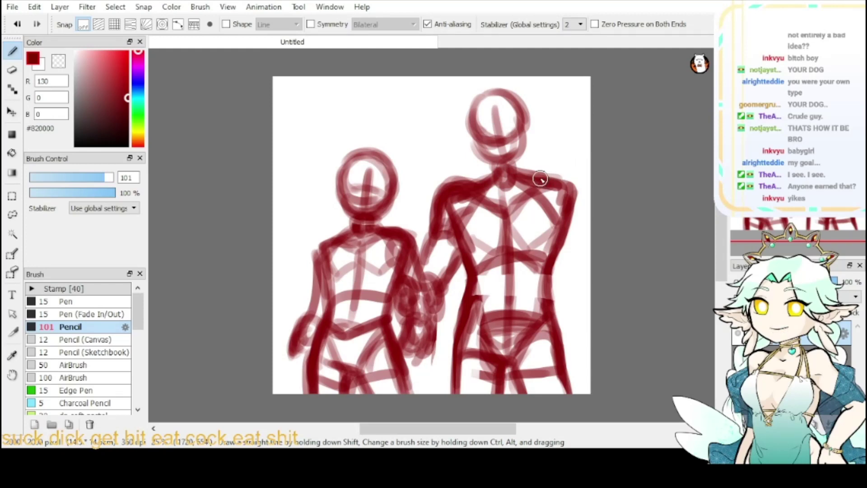
- Start the taller figure's outer shoulder curve and darken the outer lines of both thighs
mouse_move(542, 177)
mouse_down()
mouse_move(568, 181)
mouse_move(582, 227)
mouse_up()
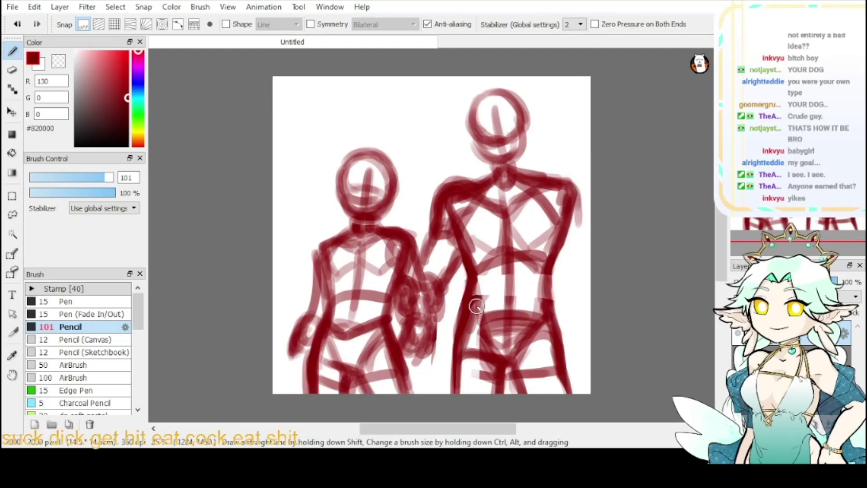
drag(476, 306, 464, 373)
drag(552, 313, 568, 389)
drag(563, 348, 569, 391)
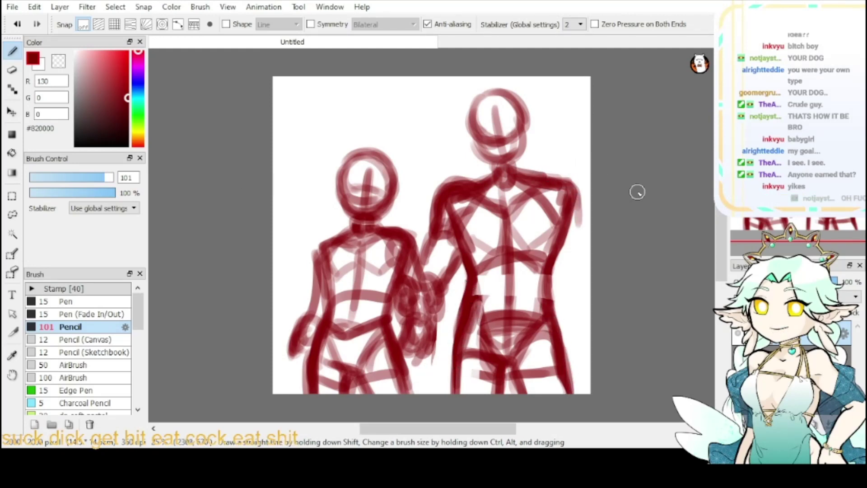
- Draw the taller figure's outer arm down along the canvas edge, with a rounded form beside the hip
mouse_move(543, 177)
mouse_down()
mouse_move(571, 186)
mouse_move(577, 203)
mouse_move(587, 285)
mouse_move(558, 295)
mouse_move(586, 296)
mouse_move(587, 270)
mouse_move(580, 299)
mouse_move(588, 344)
mouse_up()
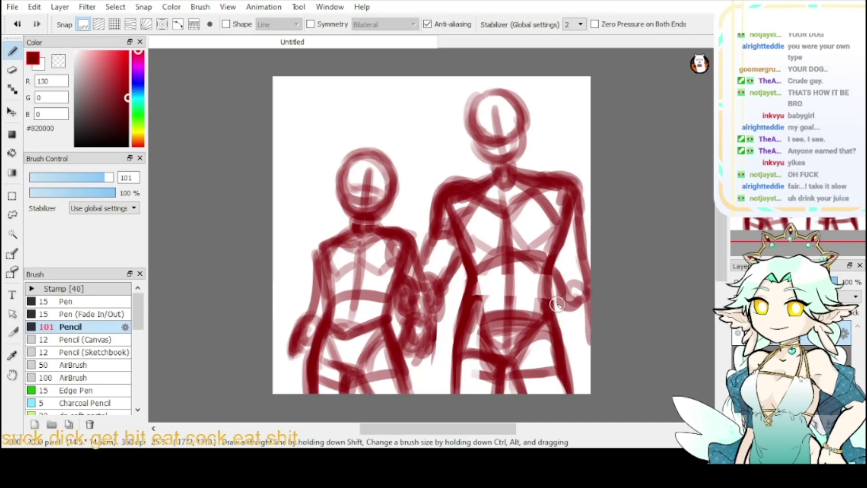
mouse_move(561, 298)
mouse_down()
mouse_move(570, 347)
mouse_move(589, 382)
mouse_up()
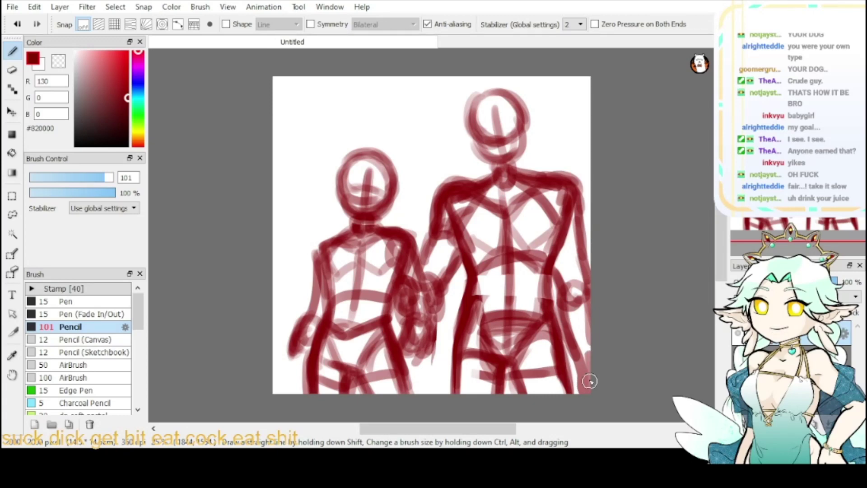
drag(563, 329, 583, 373)
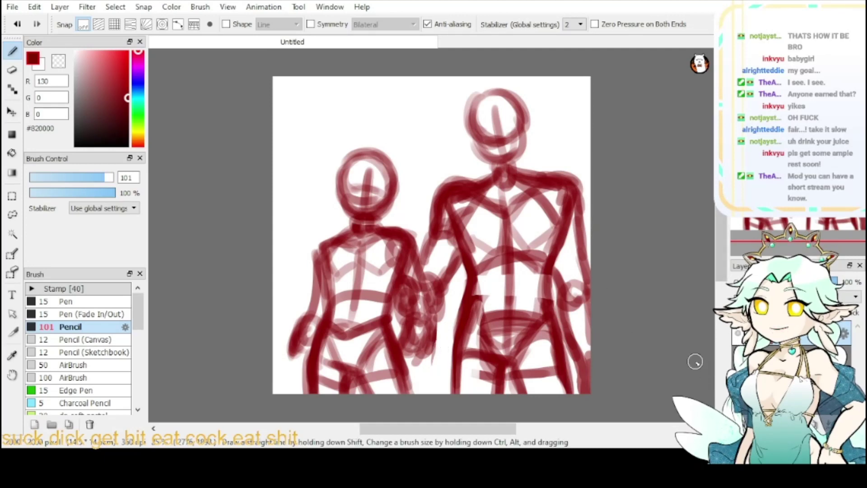
- Shift the whole sketch slightly left with the Move tool, and reinforce the taller figure's outer arm down past the hip
click(12, 112)
drag(380, 323, 372, 319)
click(12, 51)
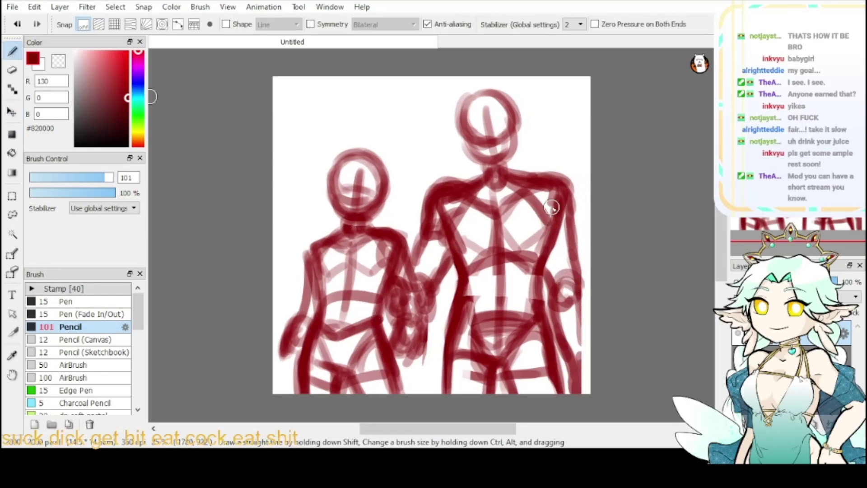
mouse_move(550, 207)
mouse_down()
mouse_move(580, 289)
mouse_move(586, 345)
mouse_up()
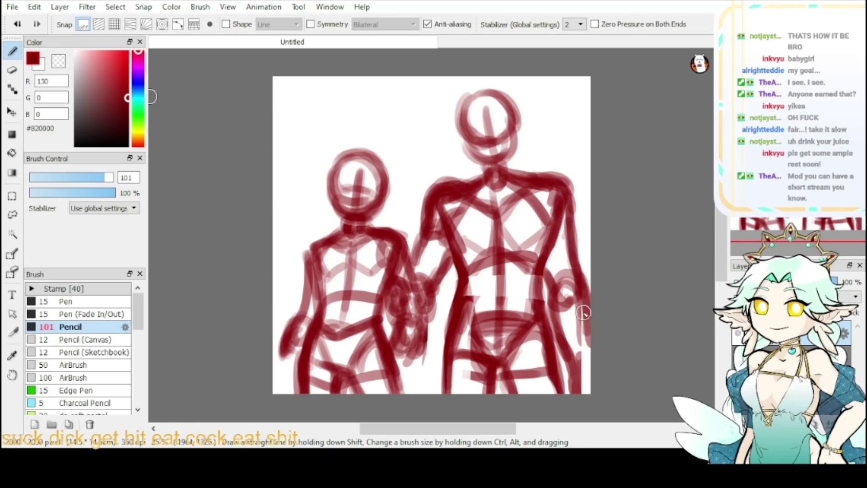
mouse_move(583, 312)
mouse_down()
mouse_move(592, 364)
mouse_move(575, 363)
mouse_move(580, 388)
mouse_up()
mouse_move(557, 300)
mouse_down()
mouse_move(564, 335)
mouse_move(549, 263)
mouse_move(588, 400)
mouse_up()
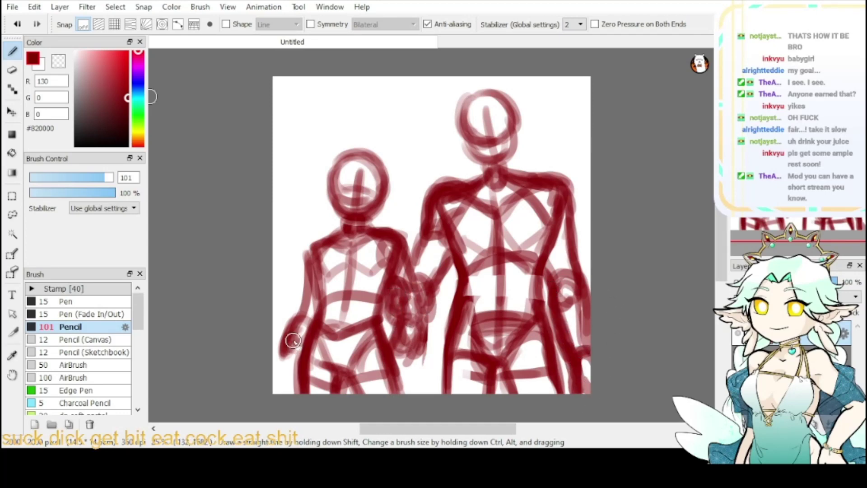
- Redraw the shorter figure's shoulders and upper arms with thicker dark red Pencil strokes
drag(339, 234, 296, 276)
mouse_move(319, 244)
mouse_down()
mouse_move(303, 260)
mouse_move(296, 323)
mouse_up()
drag(393, 236, 423, 300)
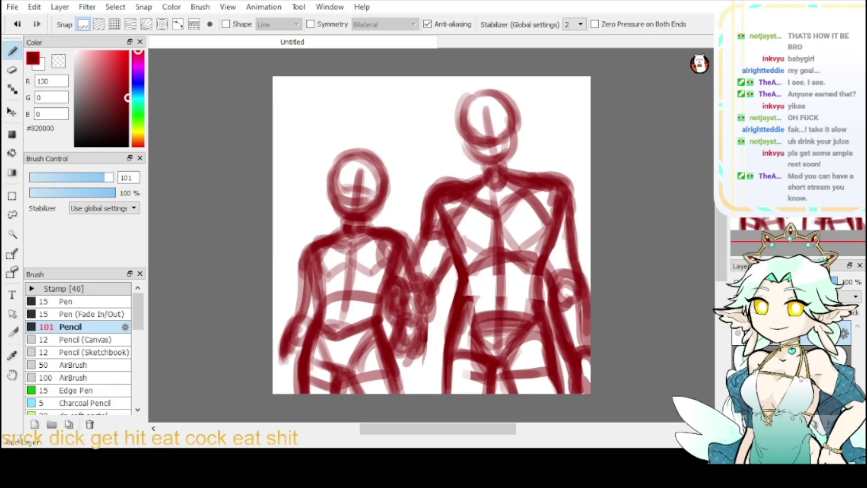
click(740, 423)
click(738, 357)
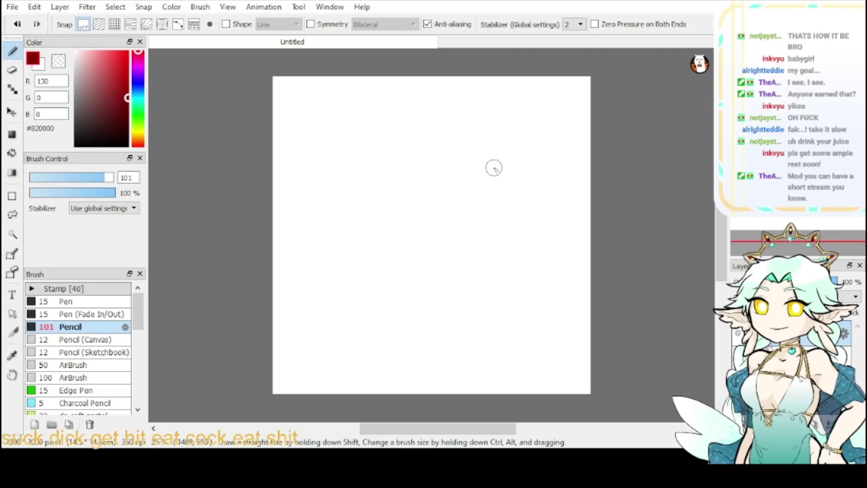
mouse_move(482, 148)
mouse_down()
mouse_move(501, 158)
mouse_move(482, 174)
mouse_move(493, 155)
mouse_move(527, 162)
mouse_move(492, 138)
mouse_move(515, 181)
mouse_move(491, 148)
mouse_move(522, 164)
mouse_move(525, 187)
mouse_move(490, 146)
mouse_move(510, 198)
mouse_move(524, 170)
mouse_move(489, 188)
mouse_up()
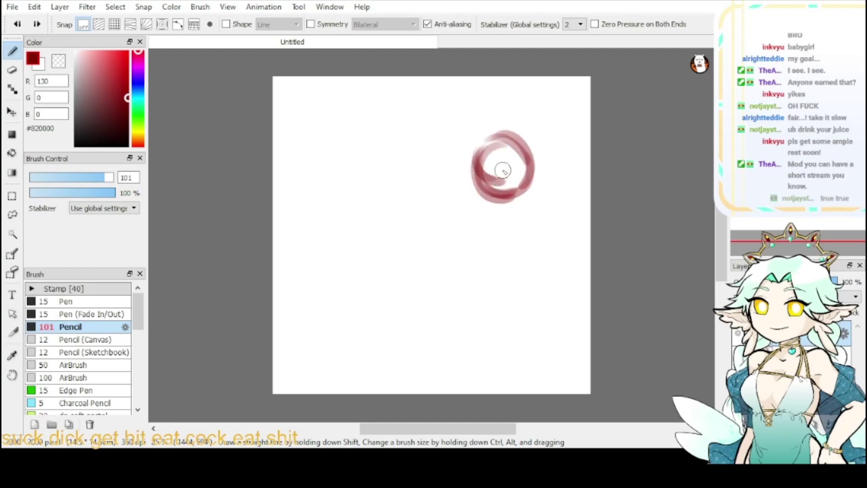
key(ctrl+z)
key(ctrl+z)
key(ctrl+z)
key(ctrl+z)
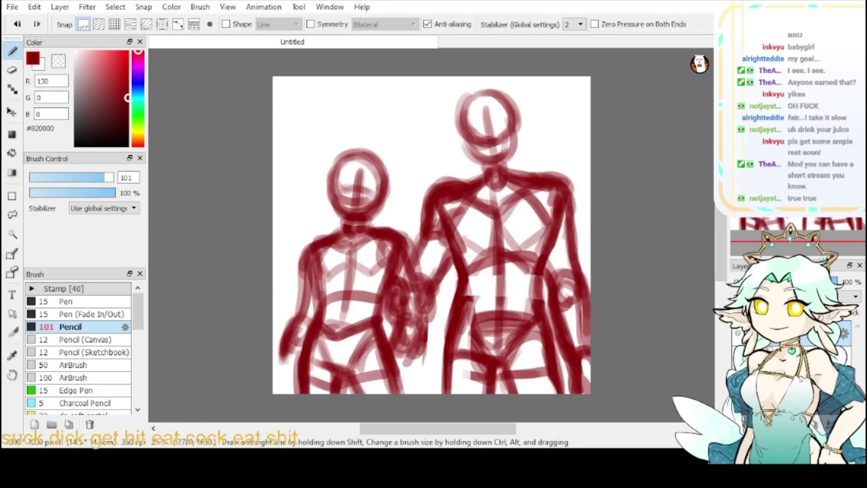
- Lower the opacity of the base sketch layer to 19% and make the layer above it active
click(790, 358)
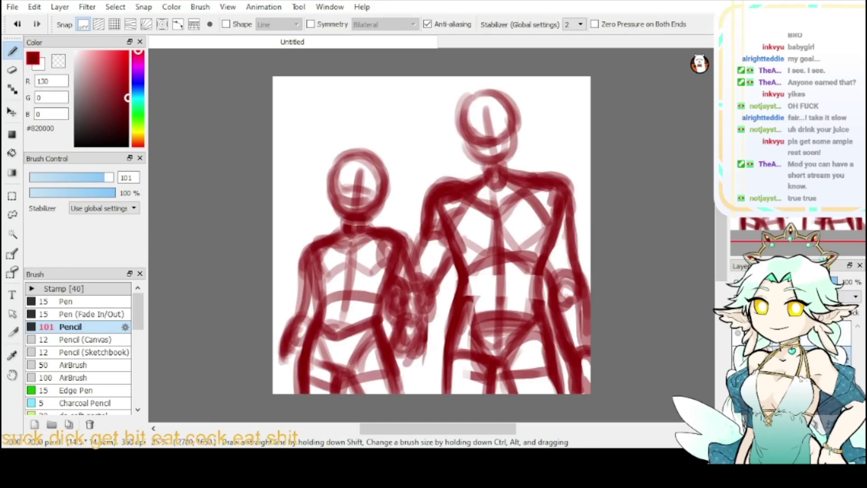
click(774, 282)
click(790, 333)
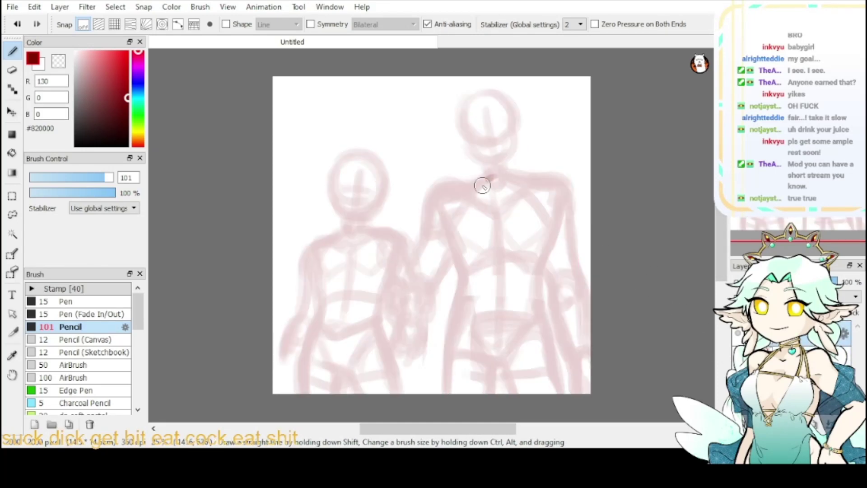
- Sketch a new shorter figure's head, neck and shoulders over the faded taller figure, and begin its torso sides in dark red Pencil
mouse_move(482, 185)
mouse_down()
mouse_move(526, 198)
mouse_move(495, 181)
mouse_move(518, 180)
mouse_move(490, 224)
mouse_move(522, 194)
mouse_move(499, 188)
mouse_move(498, 216)
mouse_move(474, 209)
mouse_move(508, 243)
mouse_move(479, 226)
mouse_move(528, 202)
mouse_move(499, 240)
mouse_move(502, 258)
mouse_move(474, 264)
mouse_up()
drag(510, 251, 551, 269)
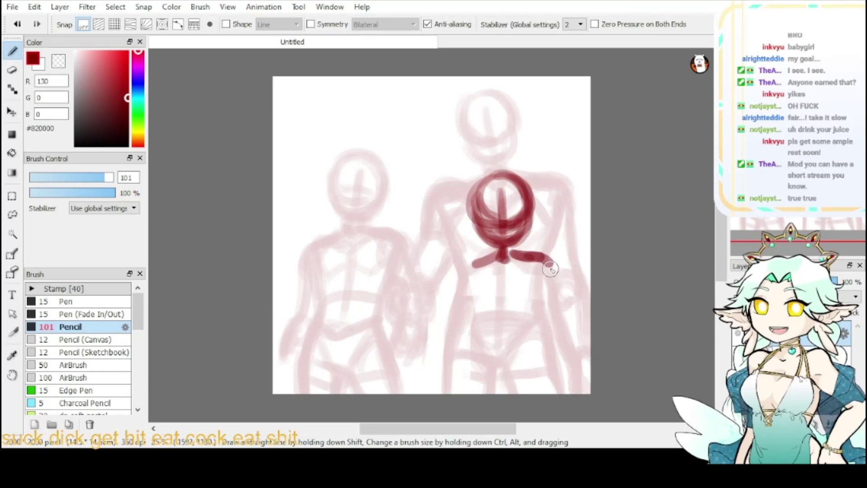
key(ctrl+z)
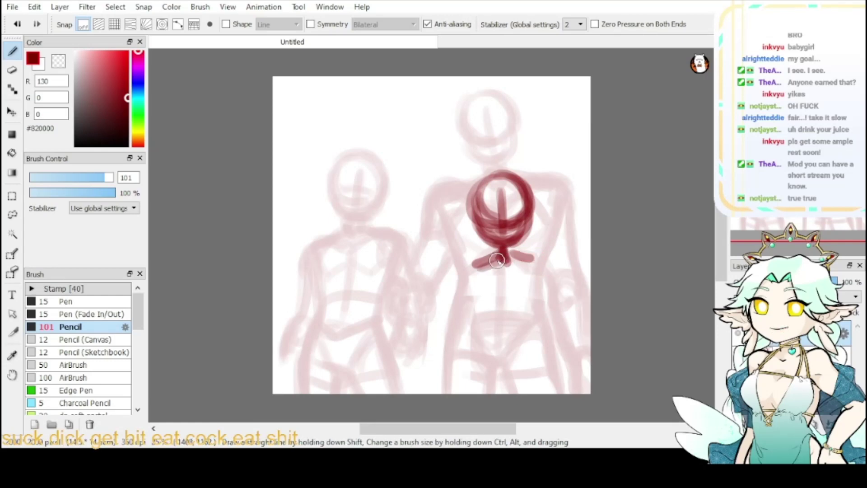
drag(497, 260, 462, 267)
mouse_move(500, 255)
mouse_down()
mouse_move(541, 259)
mouse_move(558, 274)
mouse_move(532, 304)
mouse_up()
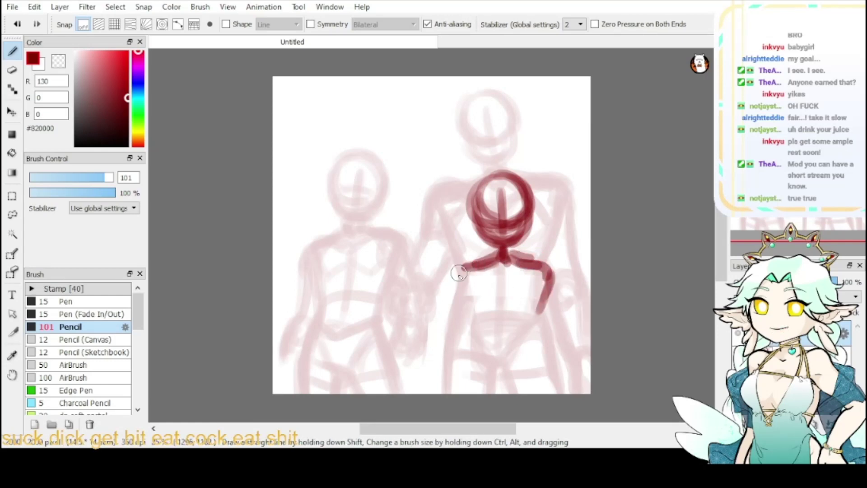
mouse_move(458, 274)
mouse_down()
mouse_move(479, 331)
mouse_move(523, 327)
mouse_up()
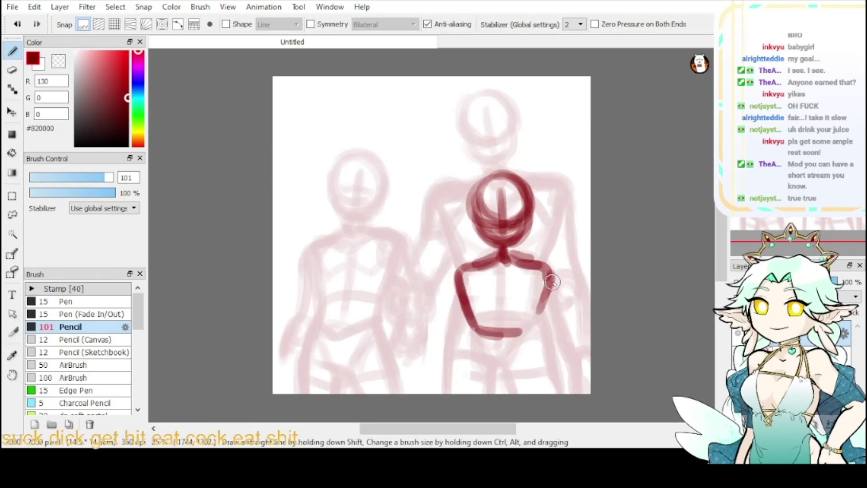
- Reinforce the new figure's torso sides and waist line, and add its collarbone lines and vertical centre line
drag(550, 283, 537, 318)
drag(461, 272, 519, 331)
drag(547, 295, 536, 320)
mouse_move(499, 262)
mouse_down()
mouse_move(467, 285)
mouse_move(539, 297)
mouse_up()
mouse_move(468, 269)
mouse_down()
mouse_move(500, 281)
mouse_move(538, 266)
mouse_move(502, 333)
mouse_up()
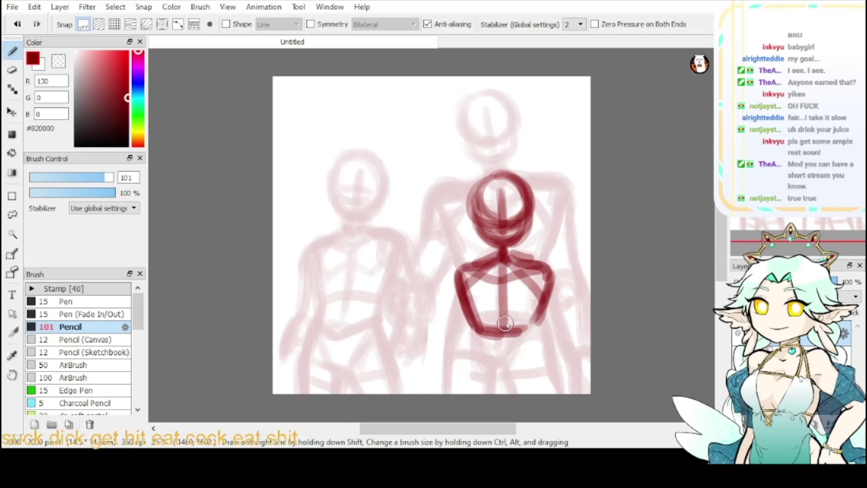
mouse_move(501, 267)
mouse_down()
mouse_move(500, 334)
mouse_move(529, 331)
mouse_up()
- Draw the new figure's hips and outer thighs flaring down from the waist, and extend the centre line toward the canvas edge
mouse_move(551, 282)
mouse_down()
mouse_move(532, 331)
mouse_move(472, 359)
mouse_move(462, 386)
mouse_up()
drag(535, 336, 551, 391)
drag(482, 335, 458, 392)
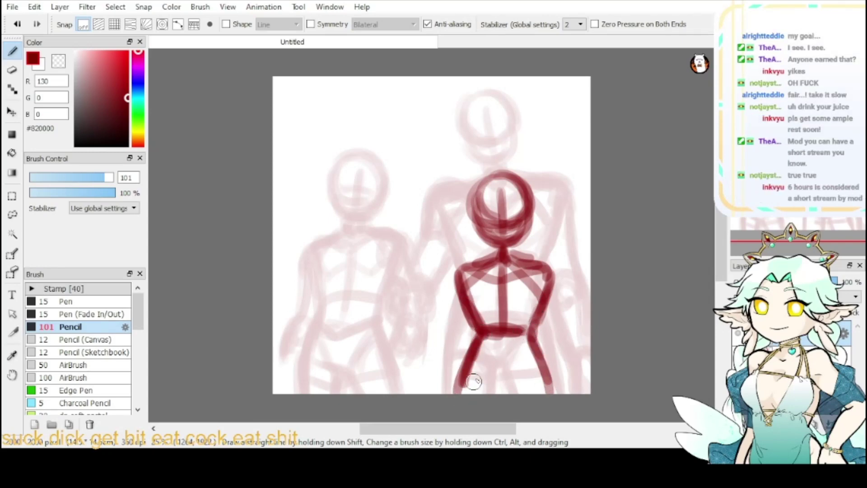
drag(478, 350, 458, 392)
drag(529, 339, 549, 391)
drag(502, 276, 502, 375)
drag(502, 312, 500, 382)
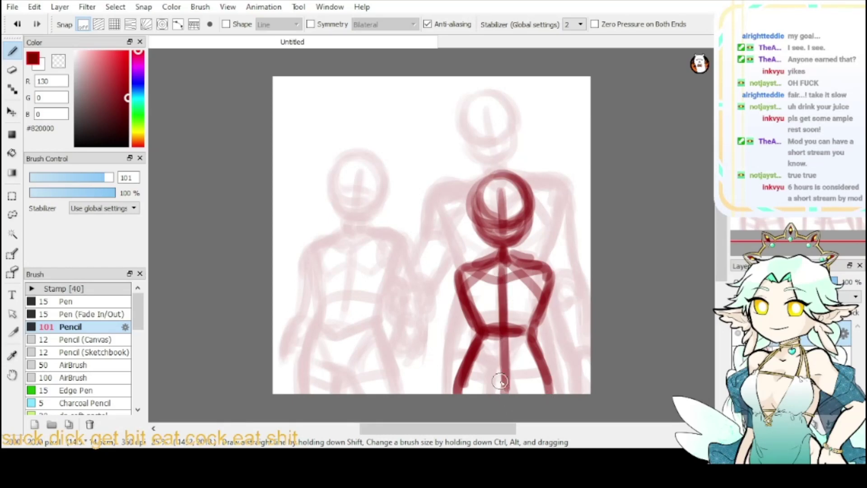
- Draw the new figure's bent arms, with elbows beside the waist and forearms raised to rounded hands at the chest
mouse_move(497, 266)
mouse_down()
mouse_move(481, 300)
mouse_move(492, 309)
mouse_move(520, 296)
mouse_move(524, 302)
mouse_up()
mouse_move(502, 264)
mouse_down()
mouse_move(499, 306)
mouse_move(454, 348)
mouse_move(469, 336)
mouse_up()
mouse_move(458, 277)
mouse_down()
mouse_move(448, 350)
mouse_move(465, 336)
mouse_up()
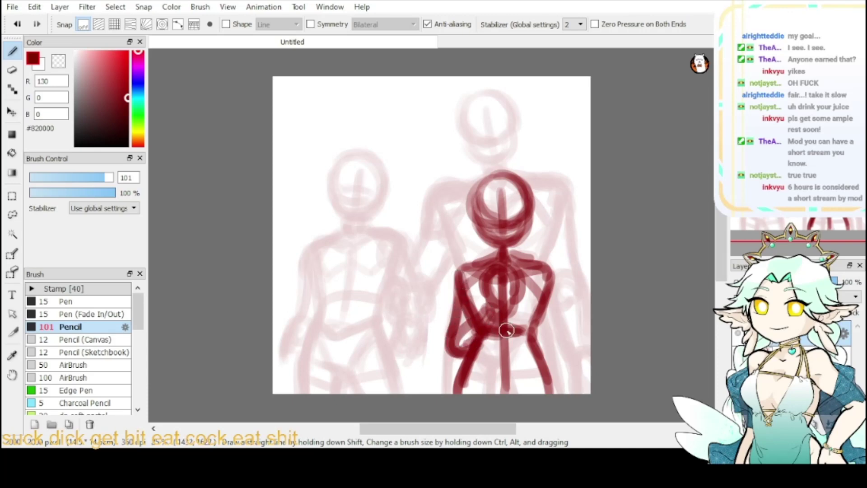
mouse_move(501, 312)
mouse_down()
mouse_move(524, 343)
mouse_move(533, 326)
mouse_move(544, 355)
mouse_move(553, 343)
mouse_up()
mouse_move(548, 274)
mouse_down()
mouse_move(567, 353)
mouse_move(542, 359)
mouse_up()
- Add the new figure's V-shaped pelvis lines and darken both outer thighs
drag(470, 360, 505, 395)
drag(546, 354, 509, 394)
drag(492, 337, 457, 392)
drag(528, 348, 555, 401)
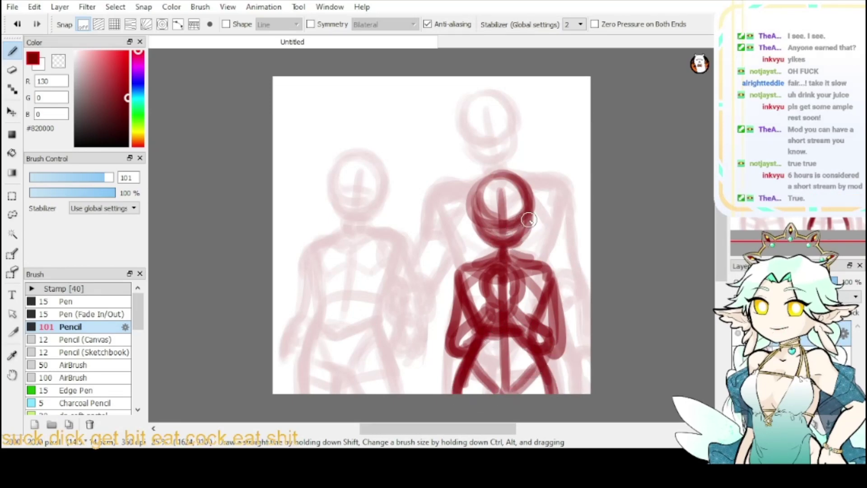
- Transform the new figure slightly smaller, and extend its thighs and pelvis lines back down to the canvas edge
key(ctrl+t)
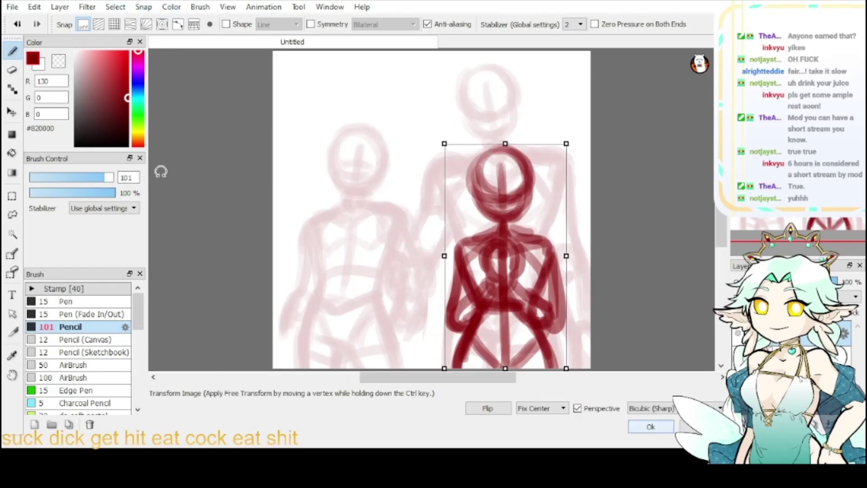
drag(563, 151, 537, 173)
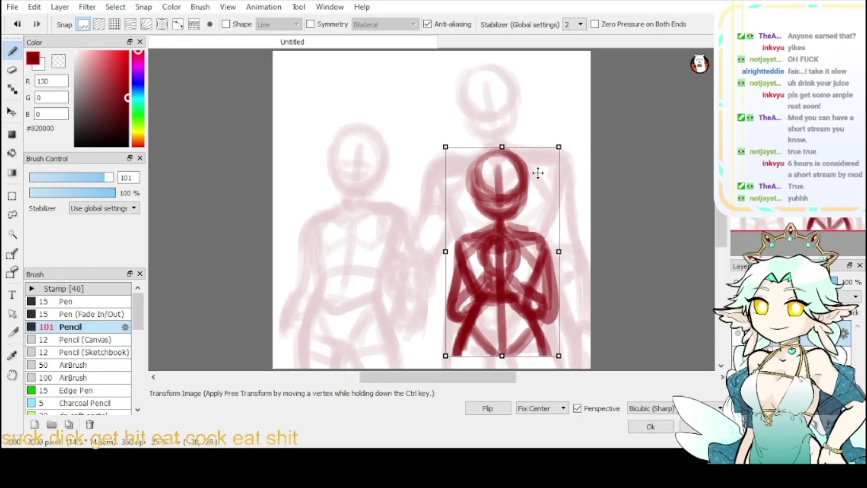
click(650, 427)
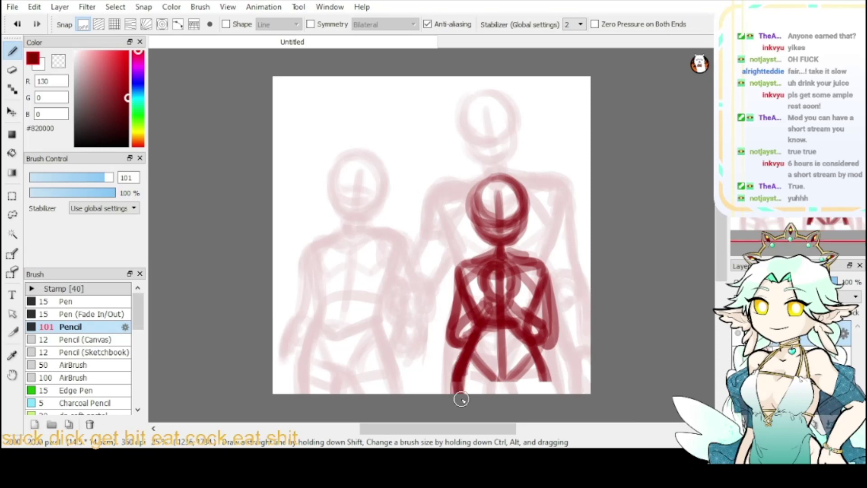
drag(532, 349, 546, 401)
mouse_move(482, 379)
mouse_down()
mouse_move(532, 362)
mouse_move(507, 374)
mouse_move(515, 386)
mouse_up()
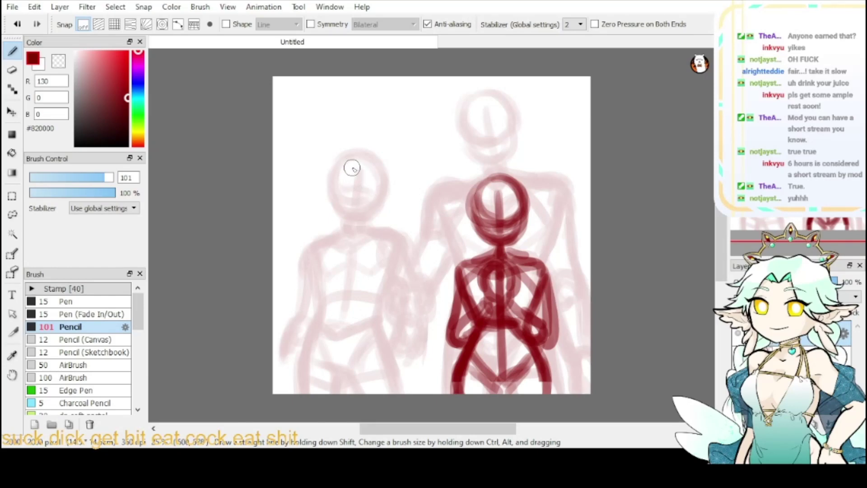
- Sketch a second, taller figure's head with face guide, neck and shoulders over the faded shorter figure
mouse_move(355, 151)
mouse_down()
mouse_move(335, 155)
mouse_move(360, 178)
mouse_move(377, 148)
mouse_move(392, 175)
mouse_move(378, 187)
mouse_up()
mouse_move(349, 152)
mouse_down()
mouse_move(344, 190)
mouse_move(364, 194)
mouse_up()
drag(387, 156, 376, 193)
drag(342, 159, 373, 194)
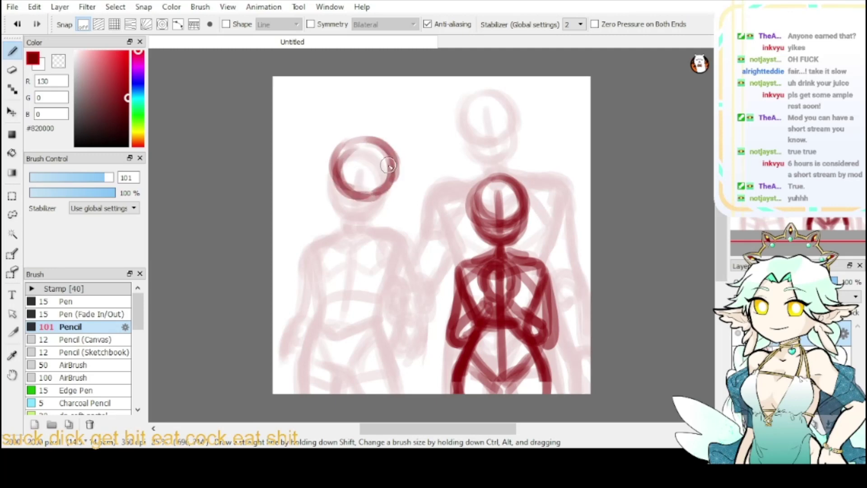
drag(388, 165, 358, 197)
mouse_move(357, 160)
mouse_down()
mouse_move(370, 209)
mouse_move(341, 190)
mouse_move(386, 191)
mouse_move(361, 213)
mouse_move(386, 199)
mouse_move(383, 207)
mouse_move(331, 177)
mouse_move(390, 179)
mouse_move(367, 218)
mouse_move(376, 224)
mouse_move(367, 225)
mouse_move(379, 215)
mouse_move(346, 241)
mouse_move(376, 218)
mouse_move(365, 238)
mouse_move(351, 237)
mouse_move(401, 230)
mouse_move(433, 240)
mouse_move(422, 287)
mouse_up()
key(ctrl+z)
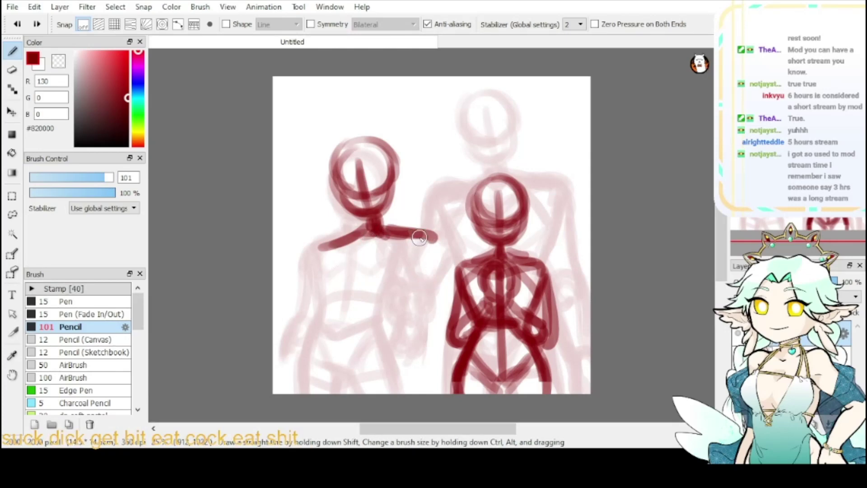
- Draw the second figure's tapering torso sides, chest and centre lines, and a curved double waistline
mouse_move(418, 232)
mouse_down()
mouse_move(427, 258)
mouse_move(421, 287)
mouse_up()
drag(319, 246, 330, 301)
drag(361, 235, 332, 280)
mouse_move(384, 231)
mouse_down()
mouse_move(419, 273)
mouse_move(363, 300)
mouse_up()
drag(326, 257, 337, 320)
drag(340, 314, 390, 313)
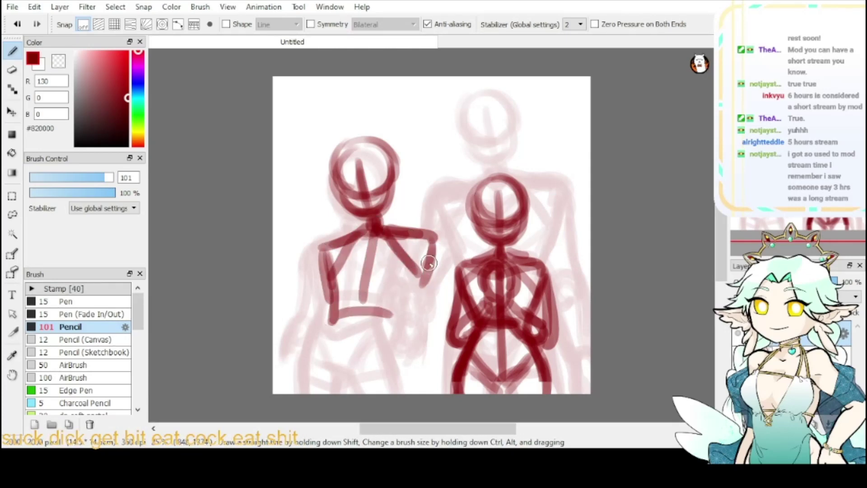
drag(430, 255, 403, 323)
drag(426, 262, 401, 326)
drag(332, 275, 333, 321)
drag(338, 332, 392, 328)
drag(410, 299, 394, 335)
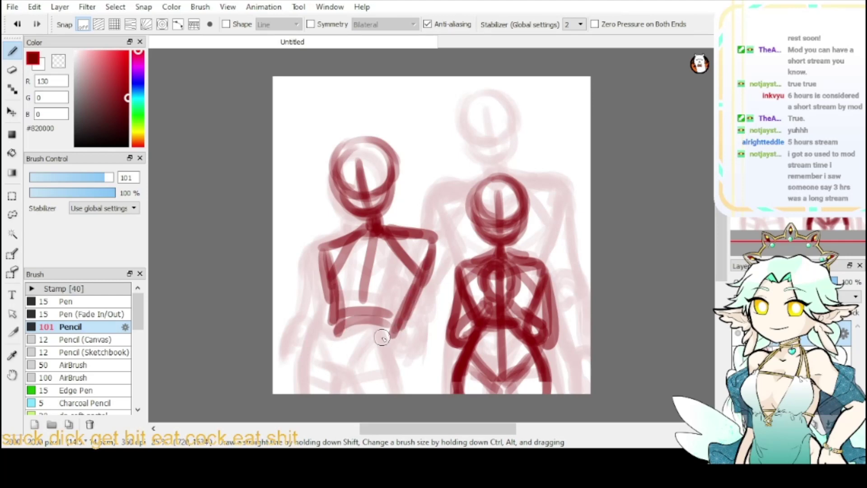
- Draw the second figure's hips and thighs down to the canvas edge, with a longer centre line and pelvis curves
drag(335, 314, 318, 374)
drag(329, 337, 316, 391)
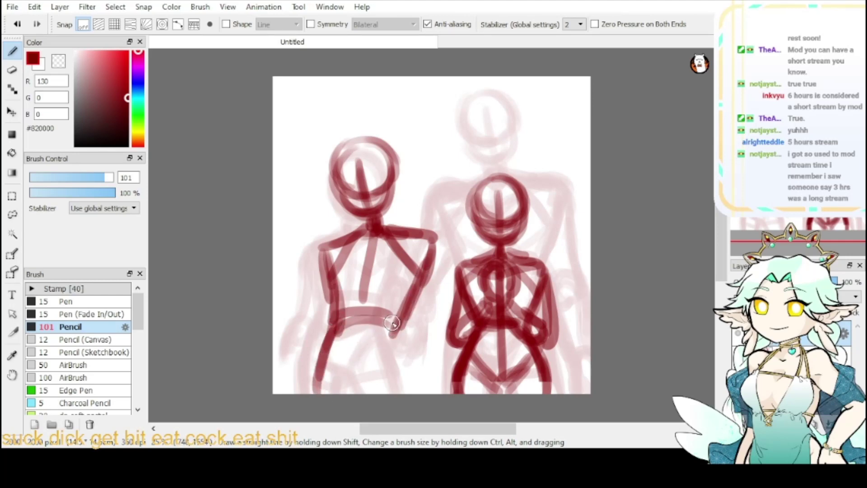
mouse_move(403, 313)
mouse_down()
mouse_move(393, 338)
mouse_move(411, 392)
mouse_up()
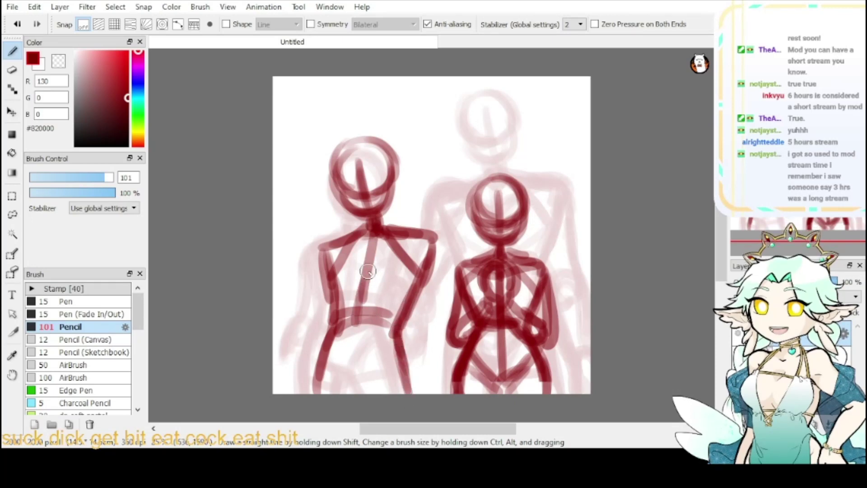
mouse_move(374, 244)
mouse_down()
mouse_move(354, 333)
mouse_move(353, 393)
mouse_up()
mouse_move(356, 318)
mouse_down()
mouse_move(326, 387)
mouse_move(349, 390)
mouse_move(400, 351)
mouse_move(410, 356)
mouse_move(319, 382)
mouse_move(311, 400)
mouse_up()
drag(336, 320, 312, 391)
drag(319, 346, 310, 394)
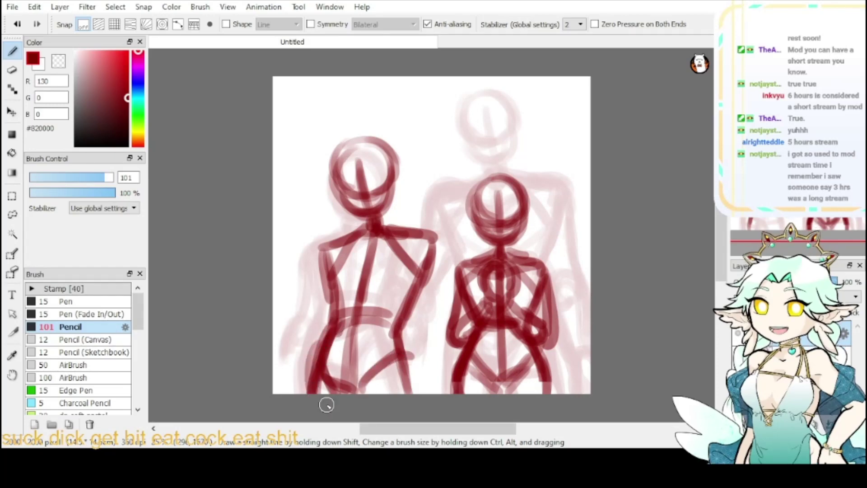
drag(394, 333, 413, 392)
- Add the second figure's collarbone curve and both arms hanging down past the hips to the canvas edge
drag(341, 245, 361, 255)
mouse_move(375, 252)
mouse_down()
mouse_move(430, 239)
mouse_move(453, 331)
mouse_up()
key(ctrl+z)
drag(433, 246, 438, 364)
drag(408, 317, 431, 327)
drag(402, 269, 426, 391)
drag(436, 328, 443, 391)
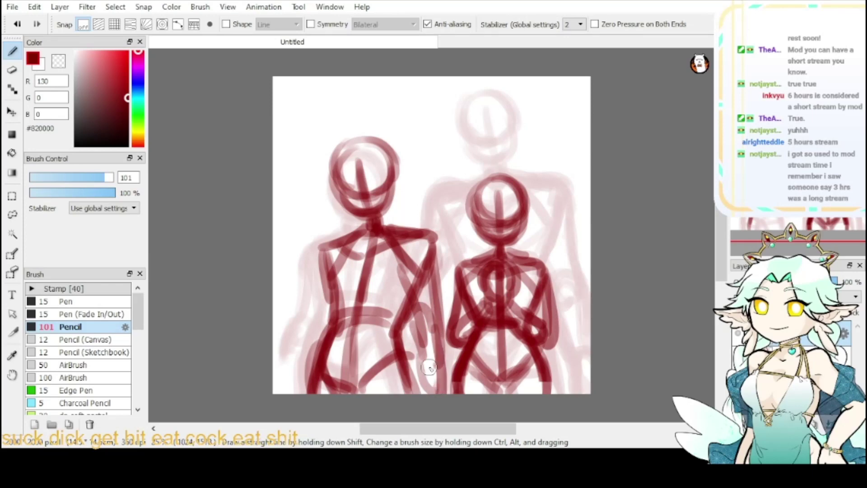
drag(423, 342, 426, 390)
drag(323, 254, 296, 388)
drag(311, 336, 282, 393)
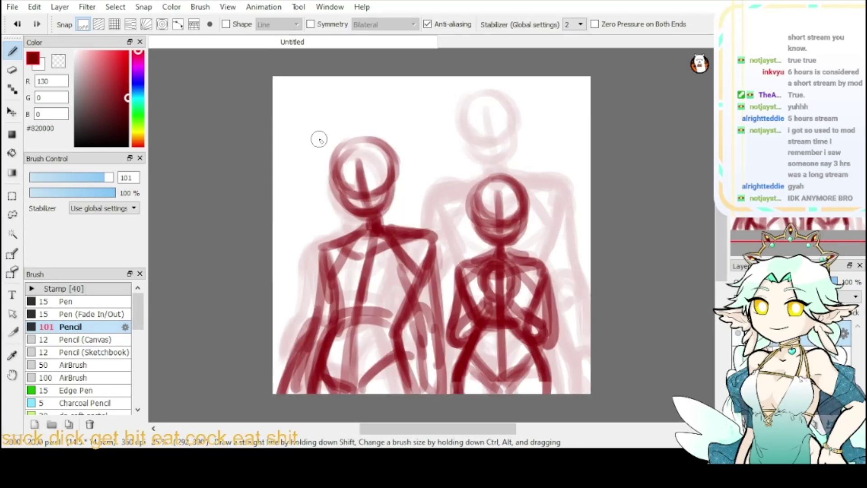
- Reinforce the second figure's head outline, and trim its outer edge by painting with the transparent color
mouse_move(333, 161)
mouse_down()
mouse_move(381, 145)
mouse_move(353, 146)
mouse_move(390, 169)
mouse_move(345, 155)
mouse_move(351, 150)
mouse_move(336, 137)
mouse_move(329, 160)
mouse_move(369, 133)
mouse_move(343, 134)
mouse_move(397, 165)
mouse_up()
click(58, 61)
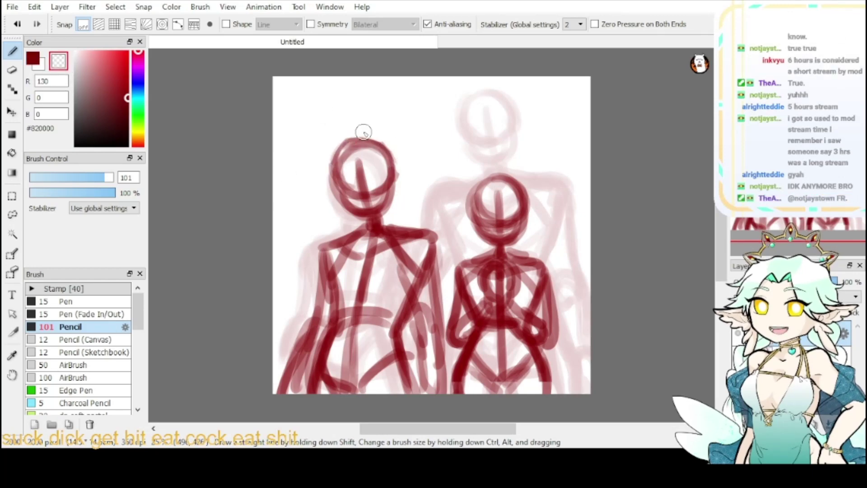
drag(363, 133, 335, 161)
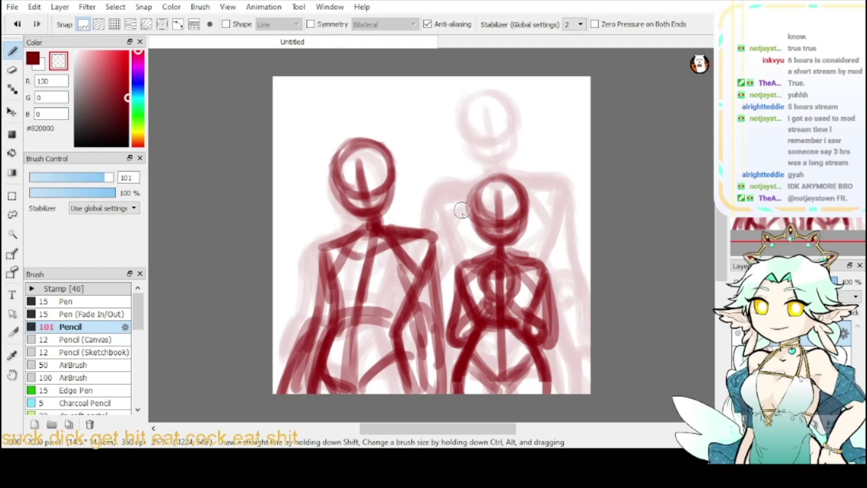
drag(334, 151, 336, 206)
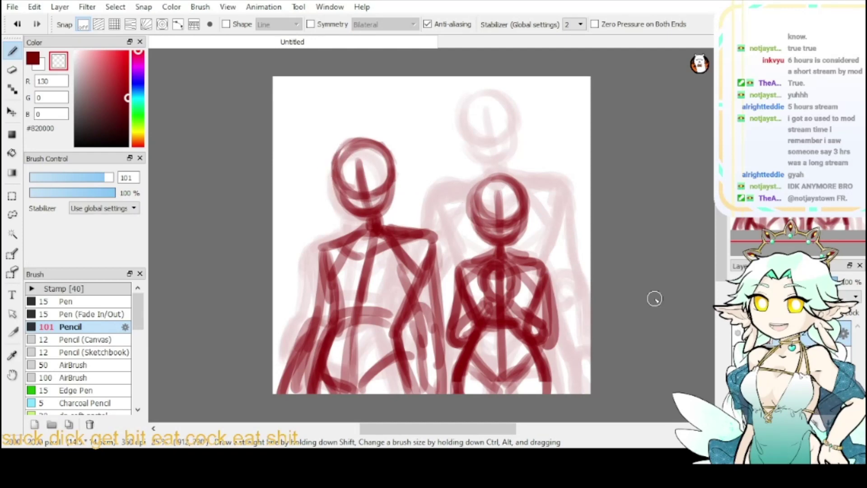
- Compare the new pose sketch with the faded side-by-side base pose by toggling their layers' visibility
click(738, 332)
click(738, 358)
click(738, 358)
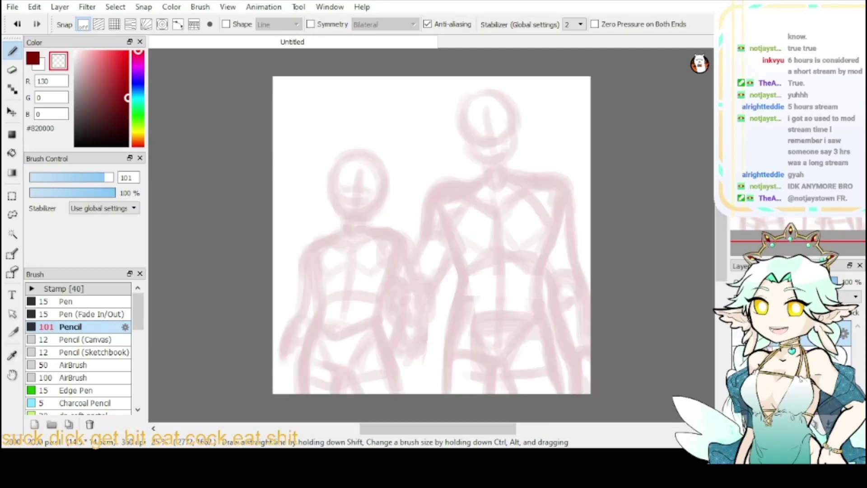
click(738, 335)
click(737, 335)
click(783, 358)
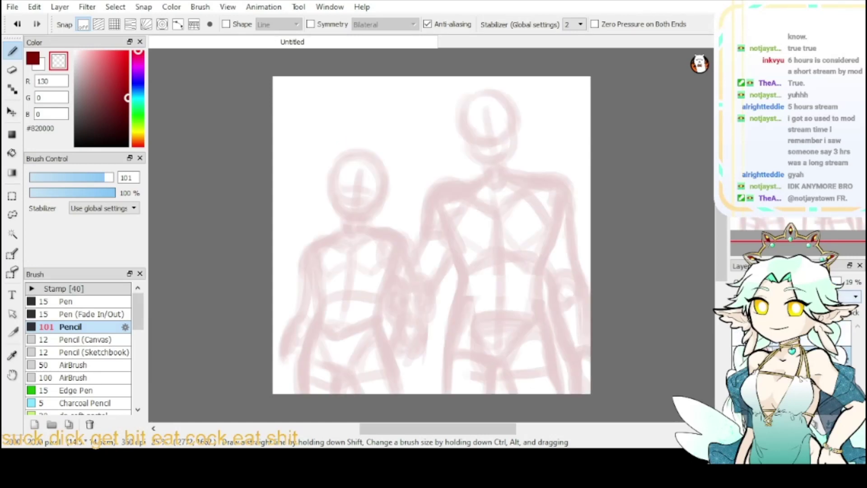
click(738, 358)
click(738, 333)
click(784, 333)
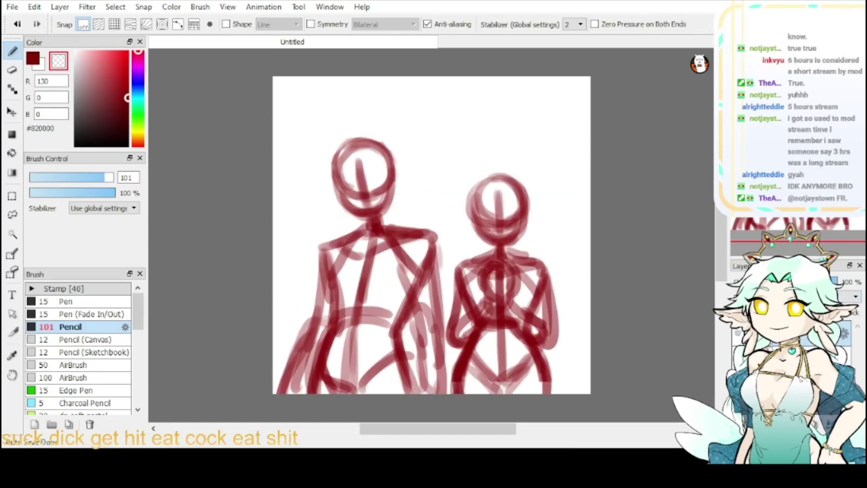
- Hide the new pose layer, show the faded base pose again, and add a new layer above it
click(738, 333)
click(738, 358)
click(784, 358)
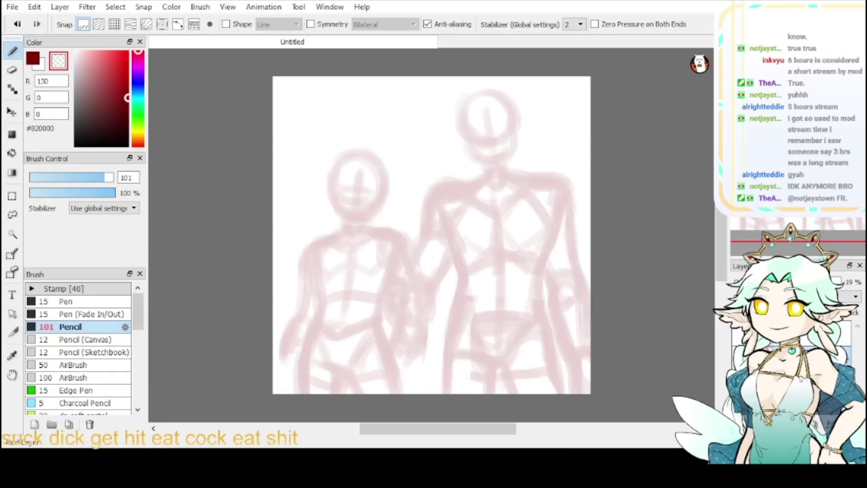
- Set the Pencil to dark blue #040085 and about size 26 for work on the shorter figure's head
click(36, 59)
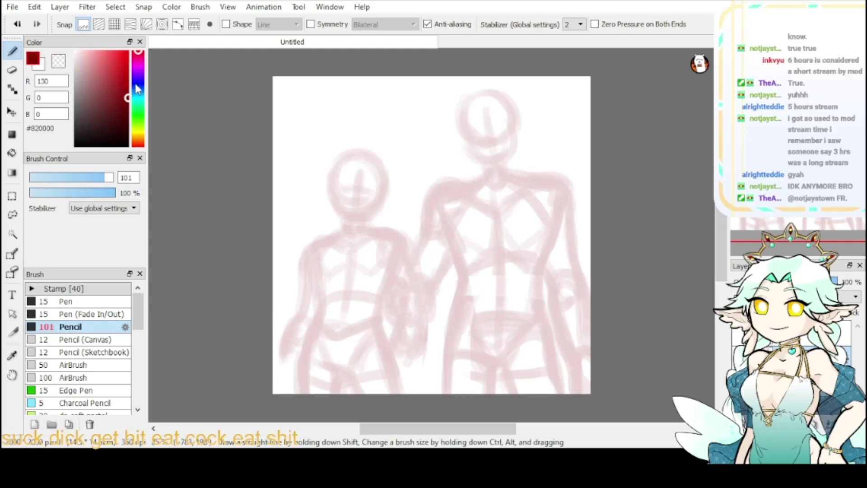
click(136, 83)
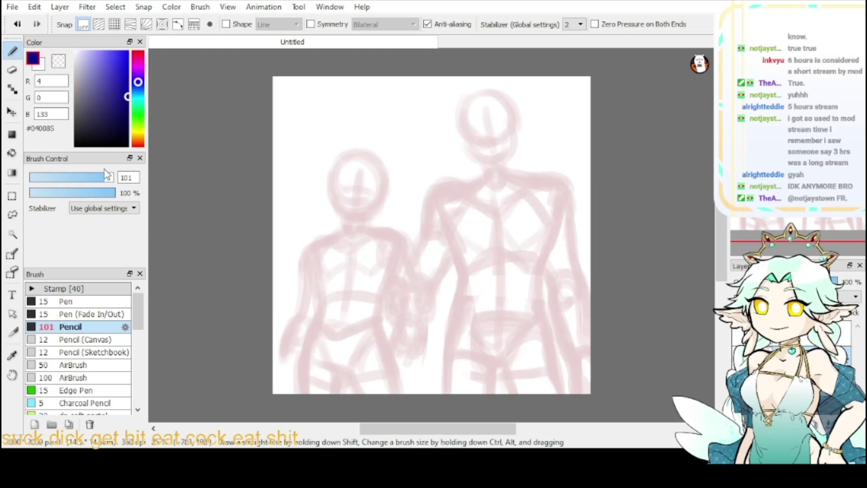
drag(107, 175, 89, 179)
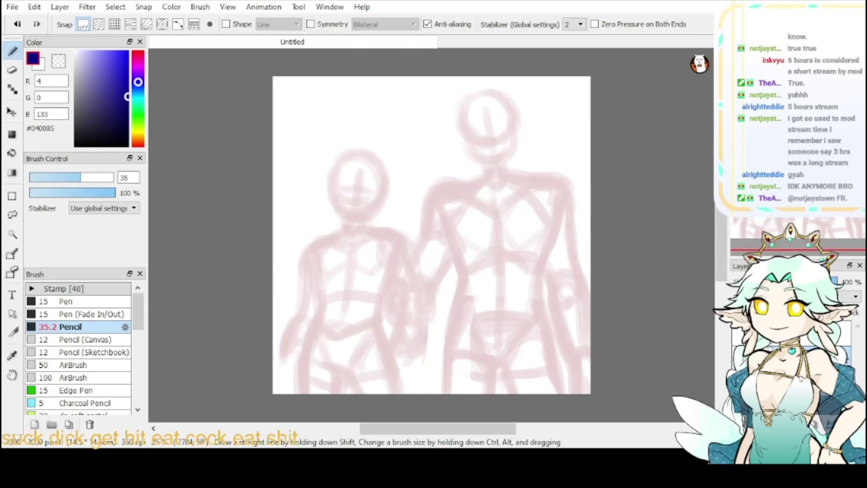
scroll(431, 235, up, 3)
drag(336, 138, 526, 231)
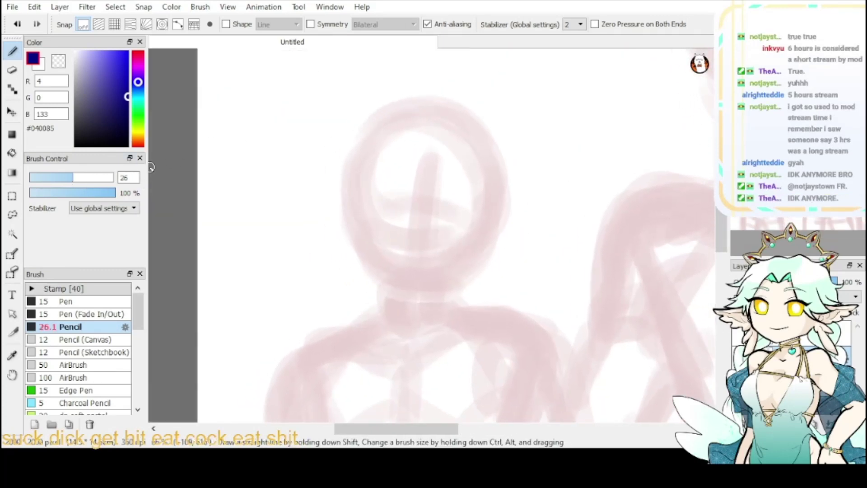
- Reduce the Pencil to size 23 and outline the left-hand side of the shorter figure's head down to the chin
drag(70, 174, 70, 174)
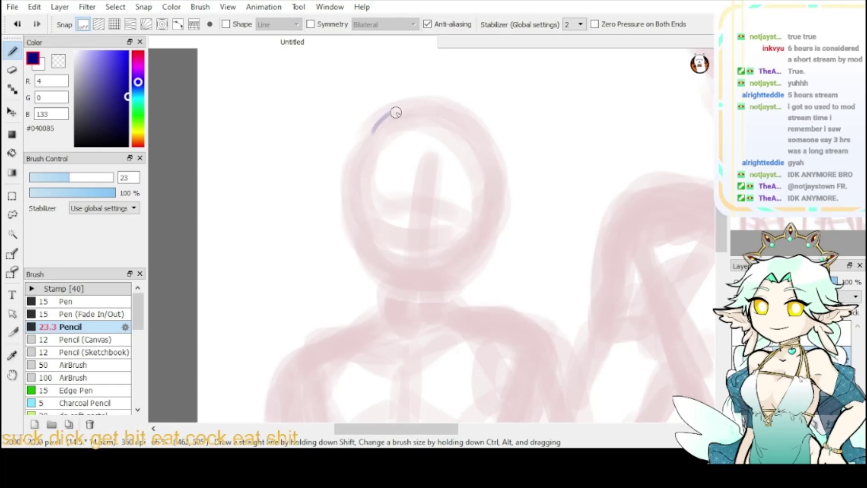
drag(396, 112, 362, 158)
key(ctrl+z)
mouse_move(393, 113)
mouse_down()
mouse_move(372, 127)
mouse_move(380, 121)
mouse_move(363, 189)
mouse_move(361, 171)
mouse_move(365, 151)
mouse_move(366, 231)
mouse_move(400, 279)
mouse_up()
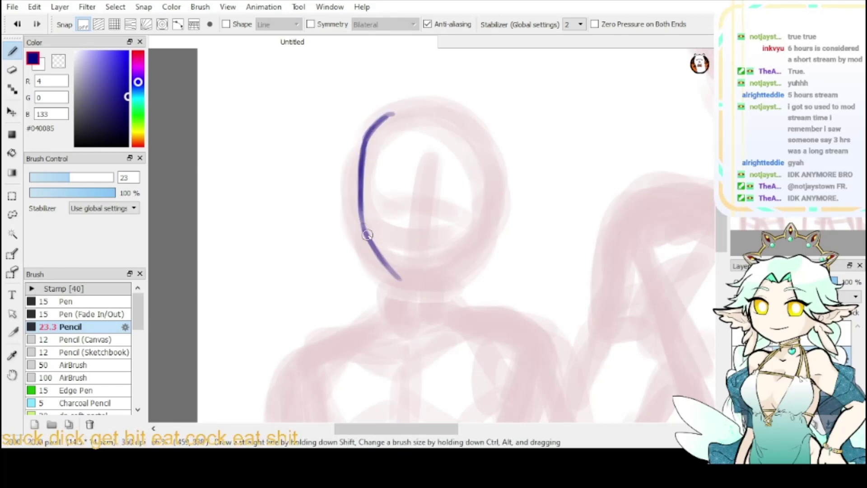
drag(365, 230, 407, 284)
mouse_move(366, 232)
mouse_down()
mouse_move(403, 281)
mouse_move(424, 286)
mouse_up()
- Mirror the canvas view, draw the opposite side of the face down to a pointed chin, and flip the view back
key(h)
mouse_move(369, 118)
mouse_down()
mouse_move(356, 136)
mouse_move(356, 167)
mouse_up()
key(ctrl+z)
mouse_move(375, 124)
mouse_down()
mouse_move(377, 205)
mouse_move(393, 246)
mouse_move(378, 217)
mouse_move(404, 260)
mouse_up()
key(ctrl+z)
key(ctrl+z)
key(ctrl+z)
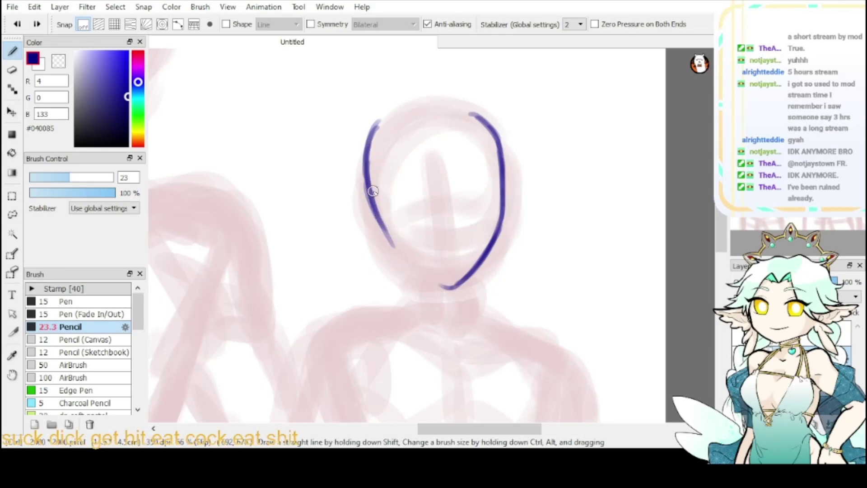
mouse_move(366, 158)
mouse_down()
mouse_move(387, 229)
mouse_move(447, 286)
mouse_up()
drag(406, 257, 445, 285)
drag(409, 266, 450, 287)
drag(420, 272, 452, 285)
click(836, 56)
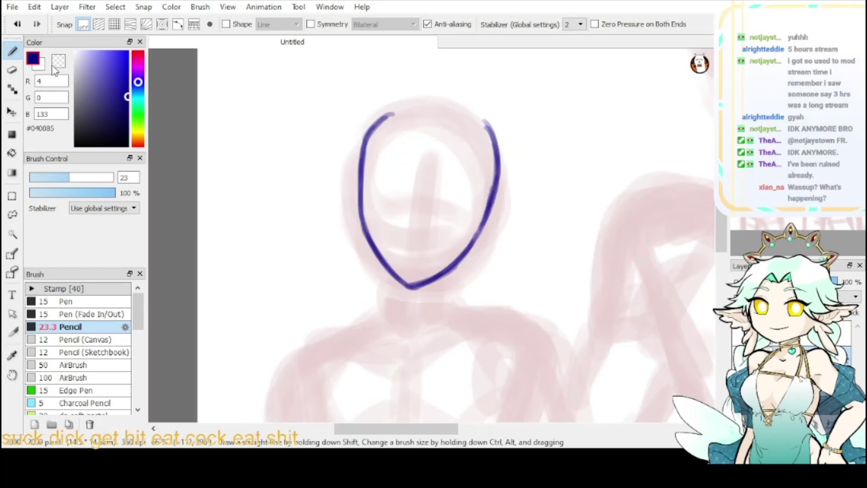
- Thin the chin and jaw line by painting with the transparent color, and return to dark blue
click(53, 67)
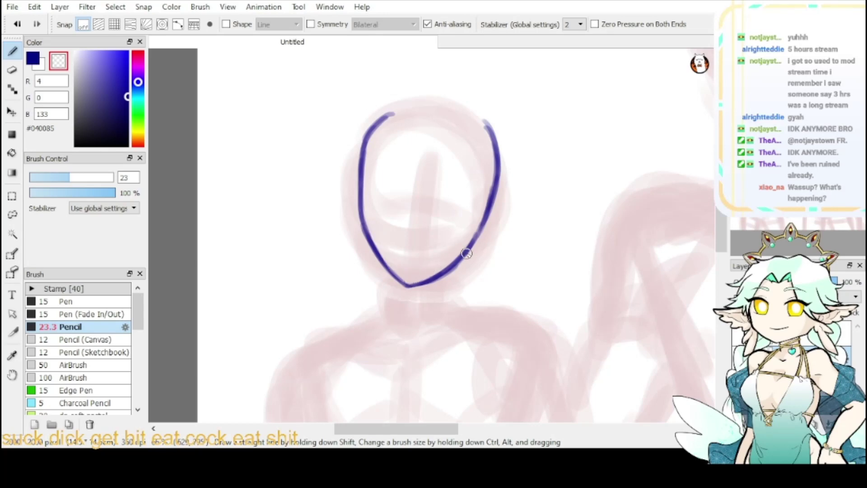
drag(467, 253, 445, 277)
key(x)
- Draw both sides of the neck and the sloping line out to the rounded left-hand shoulder
mouse_move(360, 196)
mouse_down()
mouse_move(384, 264)
mouse_move(415, 288)
mouse_move(390, 187)
mouse_up()
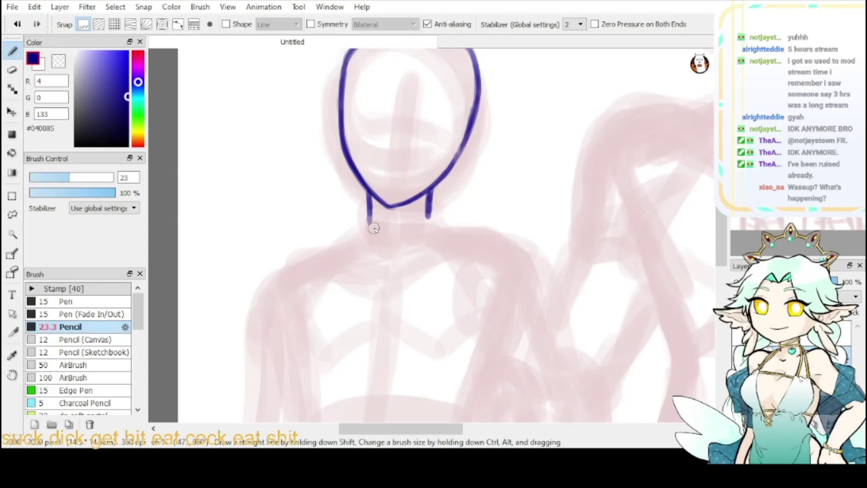
drag(429, 215, 453, 234)
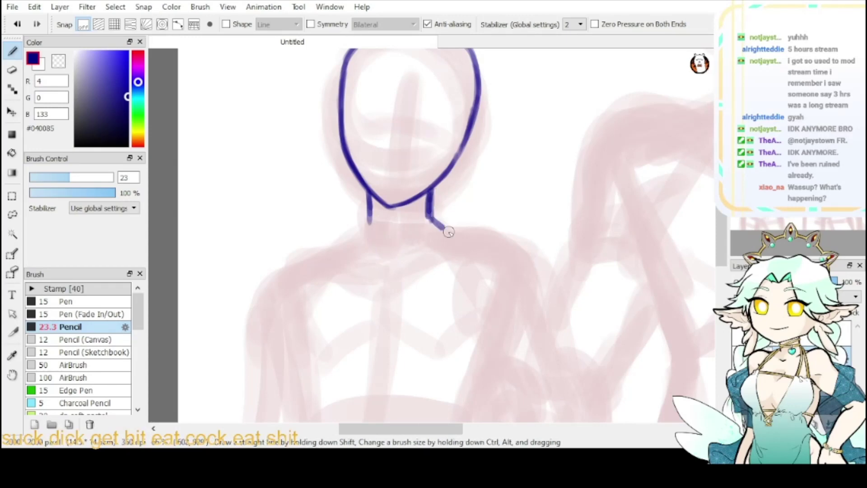
drag(366, 223, 269, 295)
key(ctrl+z)
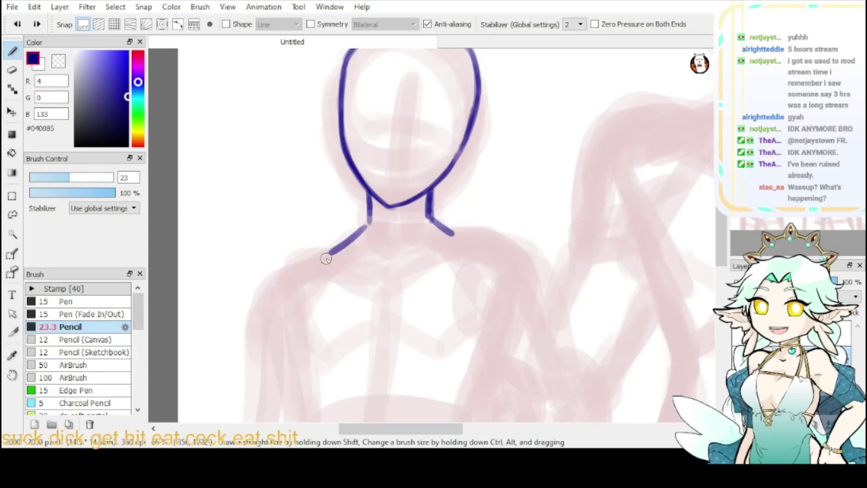
drag(329, 255, 261, 308)
- Draw the curved right-hand shoulder from the neck base, undoing and redrawing it until the curve reads well
drag(457, 233, 531, 249)
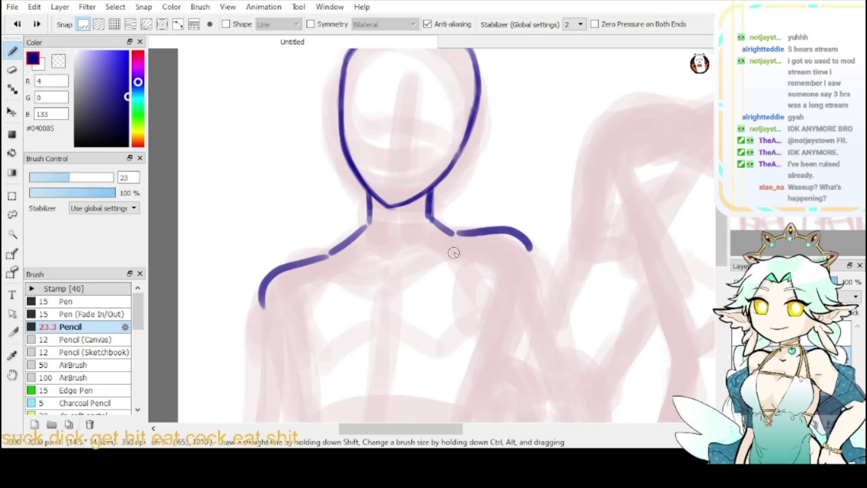
key(ctrl+z)
mouse_move(459, 233)
mouse_down()
mouse_move(539, 237)
mouse_move(555, 259)
mouse_up()
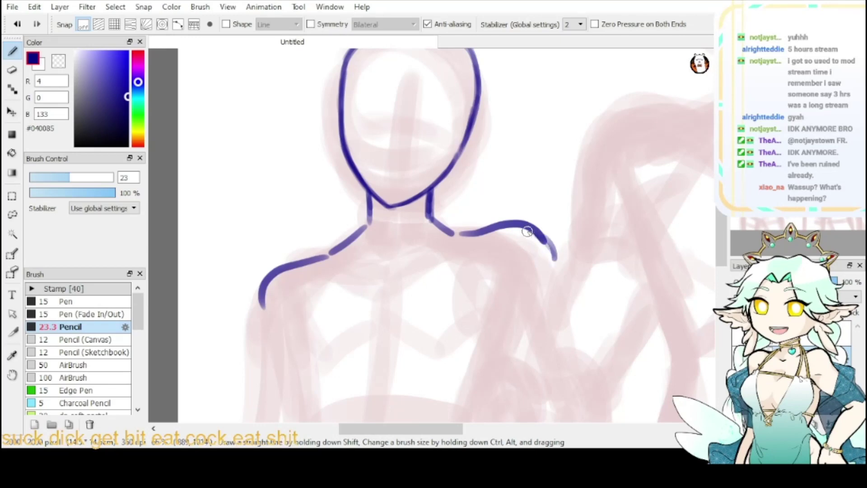
key(ctrl+z)
key(ctrl+z)
mouse_move(460, 234)
mouse_down()
mouse_move(528, 226)
mouse_move(554, 261)
mouse_up()
key(ctrl+z)
key(ctrl+z)
drag(453, 228, 565, 249)
key(ctrl+z)
key(ctrl+z)
mouse_move(457, 232)
mouse_down()
mouse_move(530, 232)
mouse_move(558, 264)
mouse_up()
- Sketch the two collarbones slanting in from the shoulders to the notch below the neck
mouse_move(515, 230)
mouse_down()
mouse_move(452, 251)
mouse_move(413, 278)
mouse_up()
key(ctrl+z)
key(ctrl+z)
drag(492, 236, 422, 271)
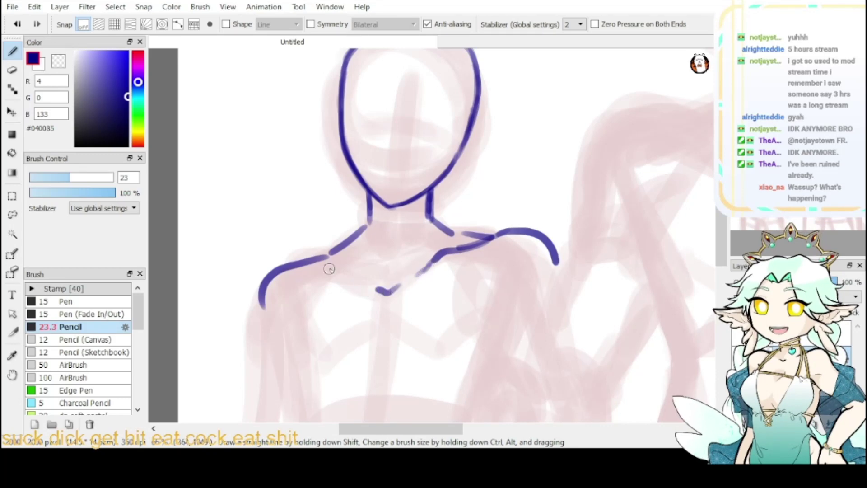
drag(294, 265, 338, 271)
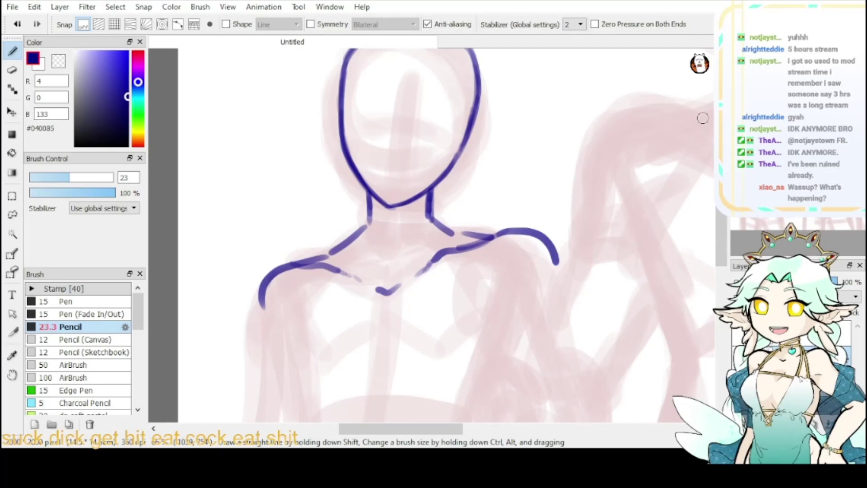
- Touch up the neck and shoulder lines with the transparent color, and add neck muscle lines in dark blue
key(ctrl+minus)
drag(604, 158, 503, 174)
scroll(431, 242, down, 3)
scroll(431, 242, left, 2)
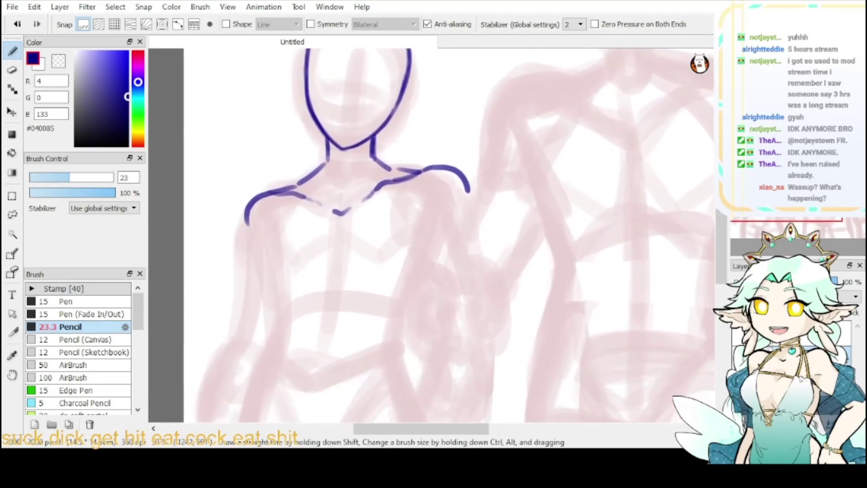
click(60, 63)
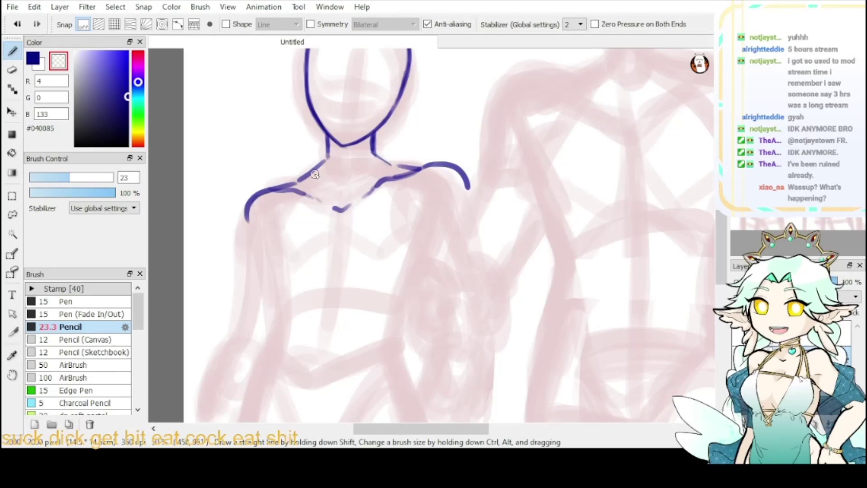
key(x)
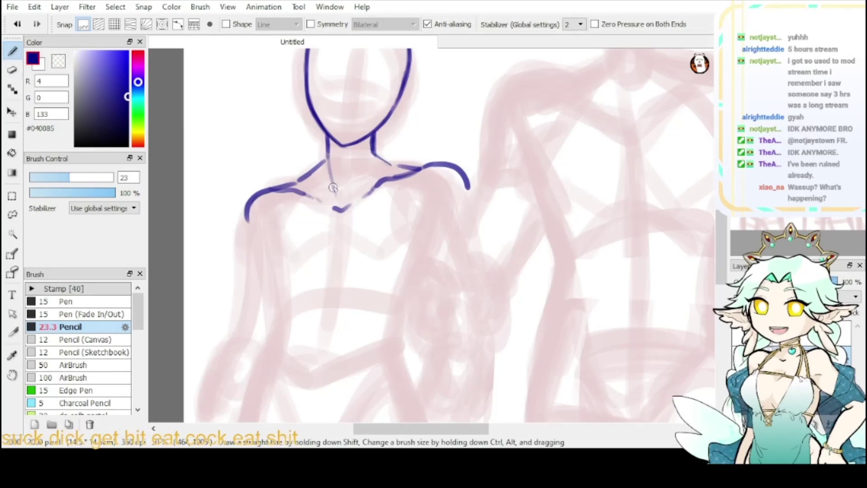
drag(332, 187, 337, 197)
drag(372, 136, 364, 166)
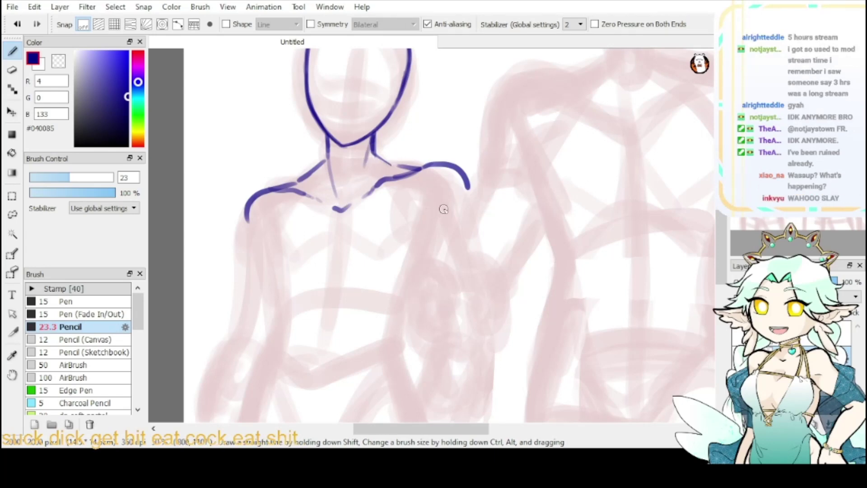
- Draw the outer line of the right-hand upper arm from the shoulder to the elbow
drag(468, 195, 498, 303)
key(ctrl+z)
drag(467, 197, 500, 302)
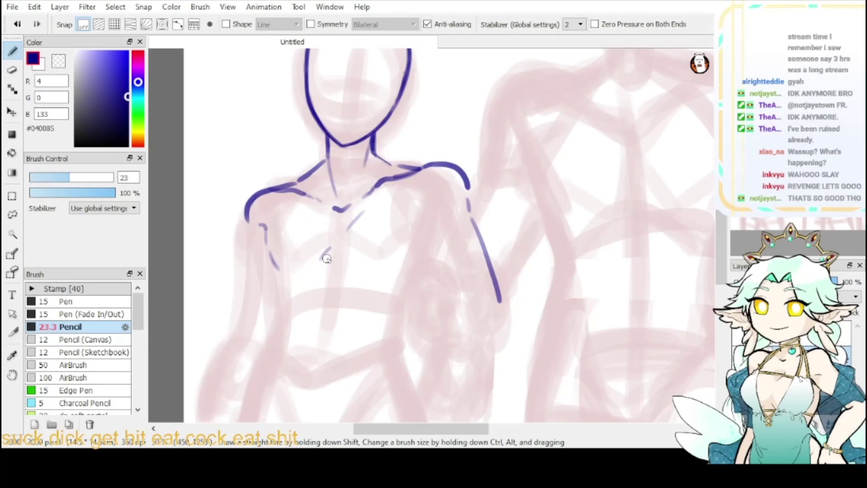
- Sketch the left-hand side of the torso down to the waist, with a center line below the chest
drag(273, 281, 280, 331)
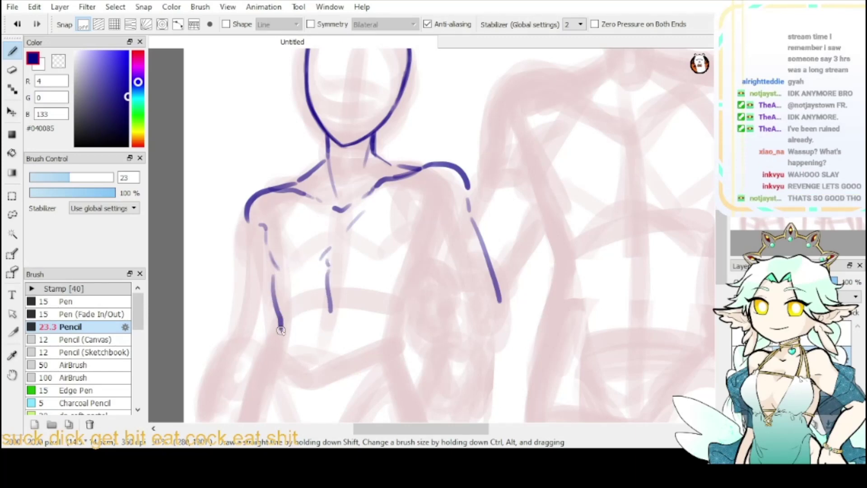
key(ctrl+z)
drag(273, 277, 275, 301)
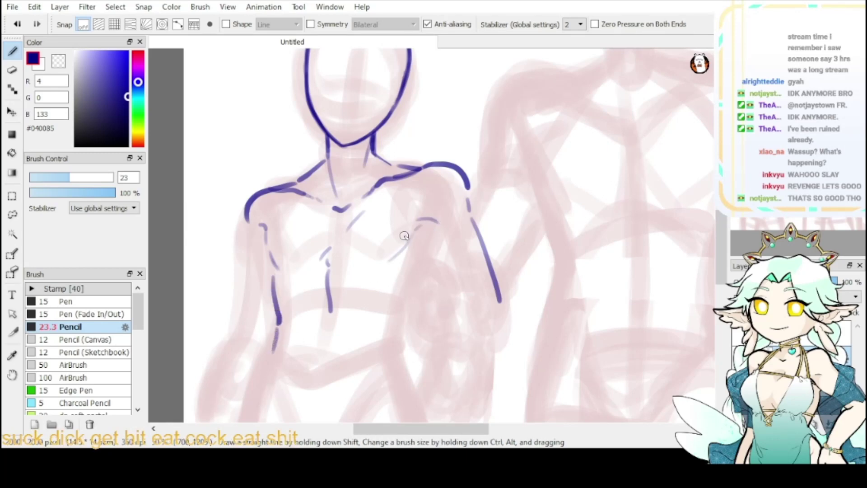
- Draw the inner line of the right-hand upper arm from the armpit to the elbow crease
drag(424, 241, 465, 315)
key(ctrl+z)
mouse_move(420, 237)
mouse_down()
mouse_move(456, 310)
mouse_move(498, 170)
mouse_move(439, 235)
mouse_up()
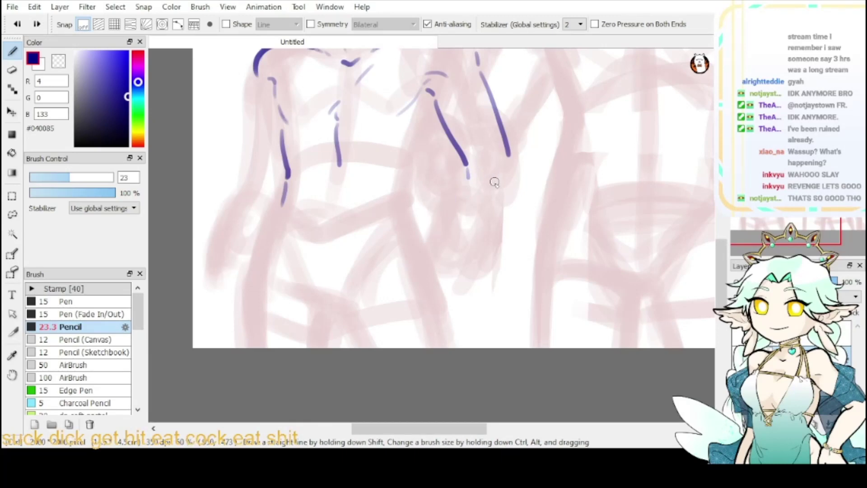
key(ctrl+z)
- Draw the inner and outer lines of the right-hand forearm from the elbow down toward the wrist
drag(462, 184, 441, 239)
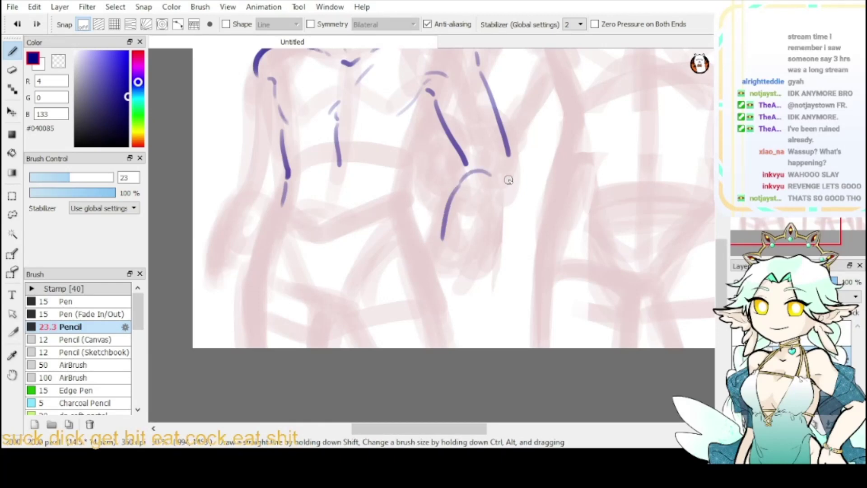
key(ctrl+z)
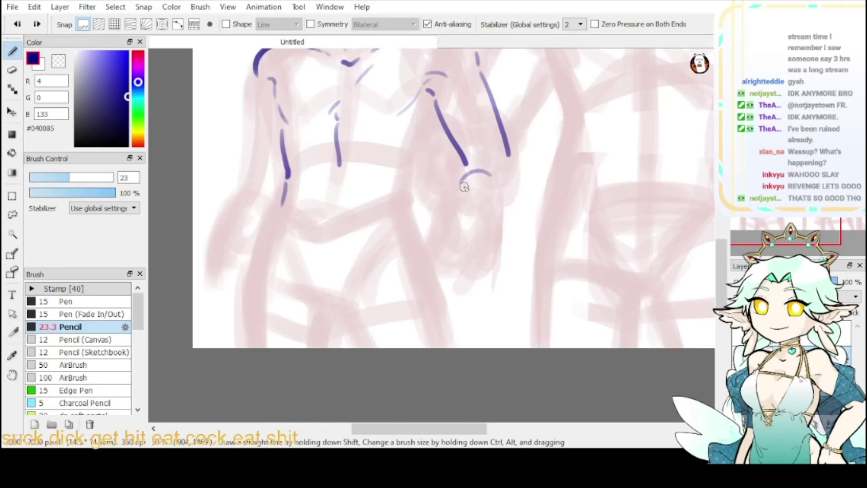
drag(462, 184, 439, 246)
drag(507, 186, 489, 243)
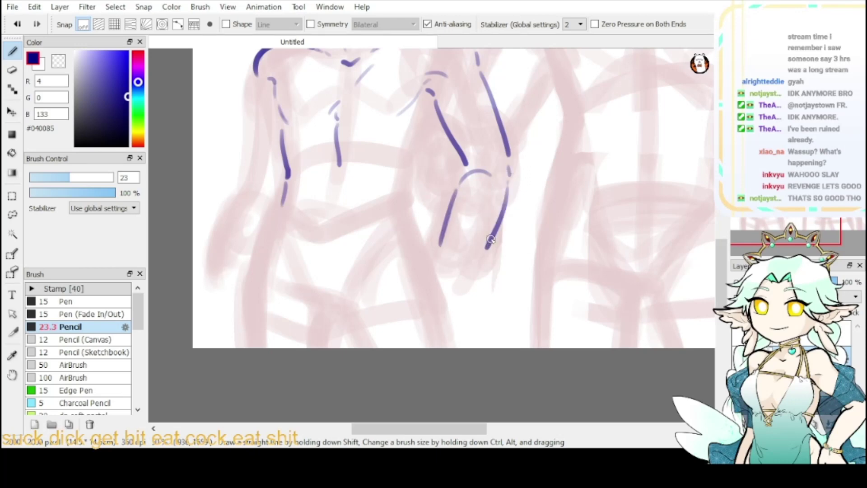
key(ctrl+z)
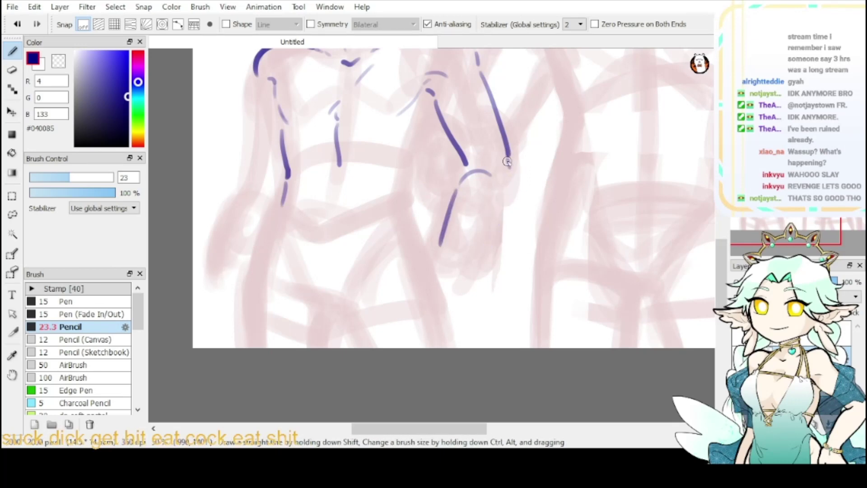
drag(507, 193, 495, 246)
drag(507, 194, 480, 258)
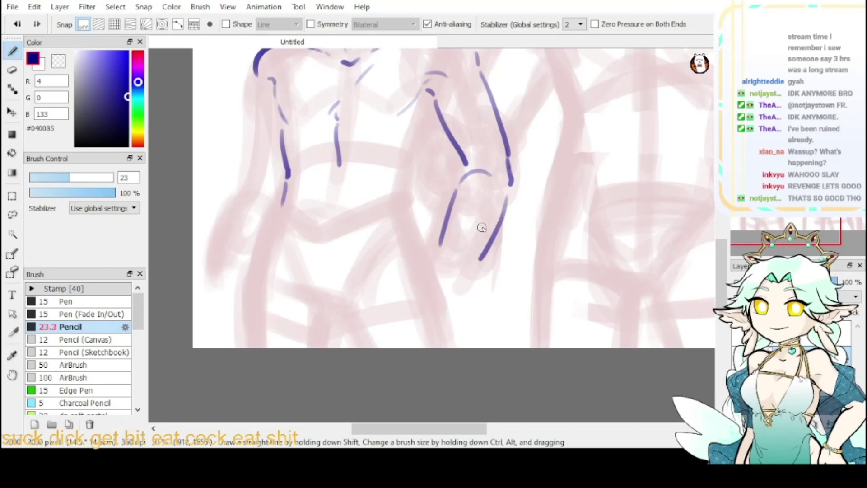
- Draw the right-hand waist, extend the center line to the navel, and contour both hips
drag(437, 113, 406, 209)
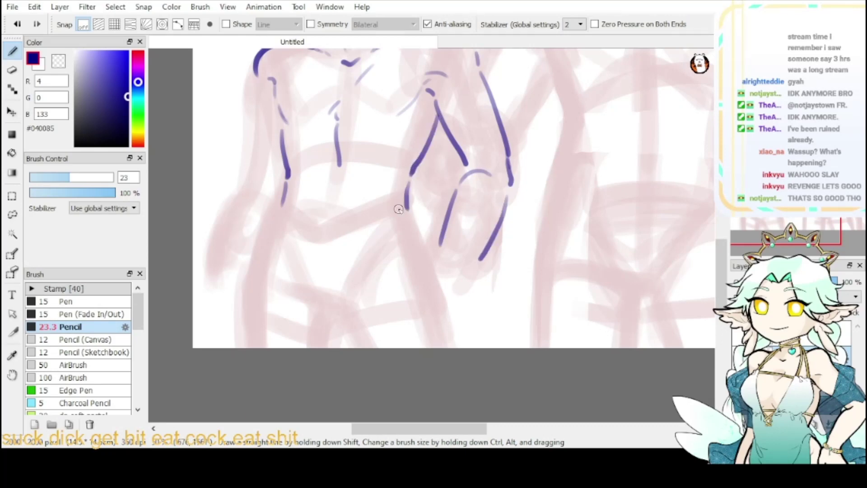
drag(336, 184, 325, 229)
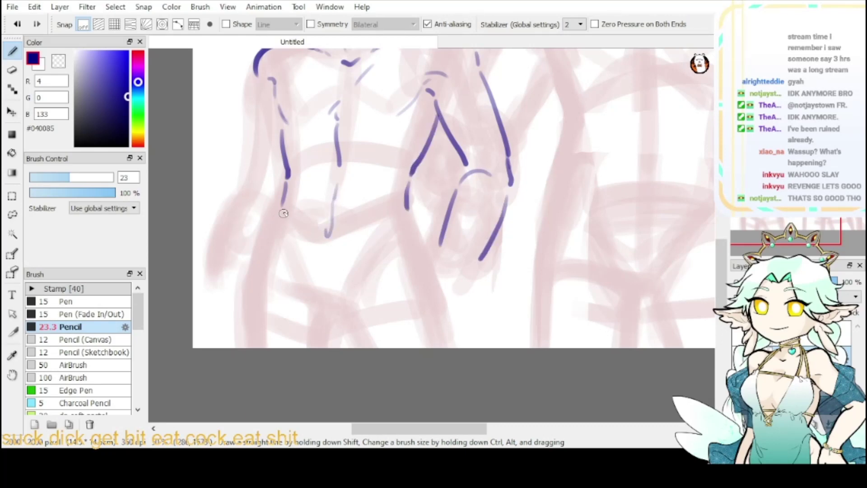
drag(280, 210, 263, 264)
key(ctrl+z)
drag(275, 211, 258, 273)
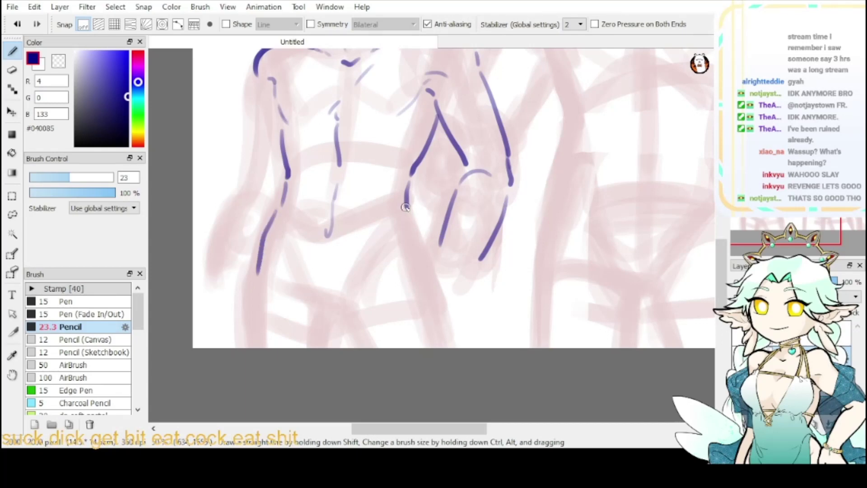
drag(415, 233, 432, 283)
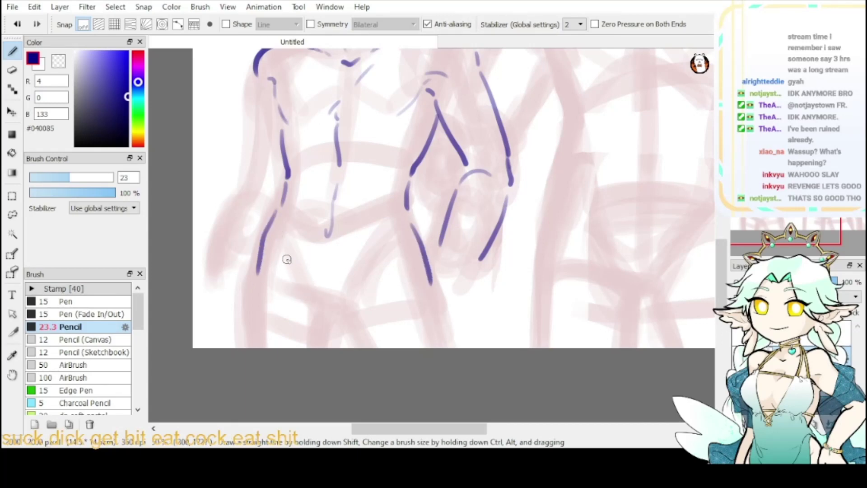
- Sketch the groin creases and the inner and outer thigh lines down to the canvas edge
drag(276, 244, 307, 297)
mouse_move(383, 243)
mouse_down()
mouse_move(355, 302)
mouse_move(365, 347)
mouse_up()
drag(437, 295, 452, 347)
drag(348, 318, 330, 348)
mouse_move(256, 287)
mouse_down()
mouse_move(246, 315)
mouse_move(245, 351)
mouse_up()
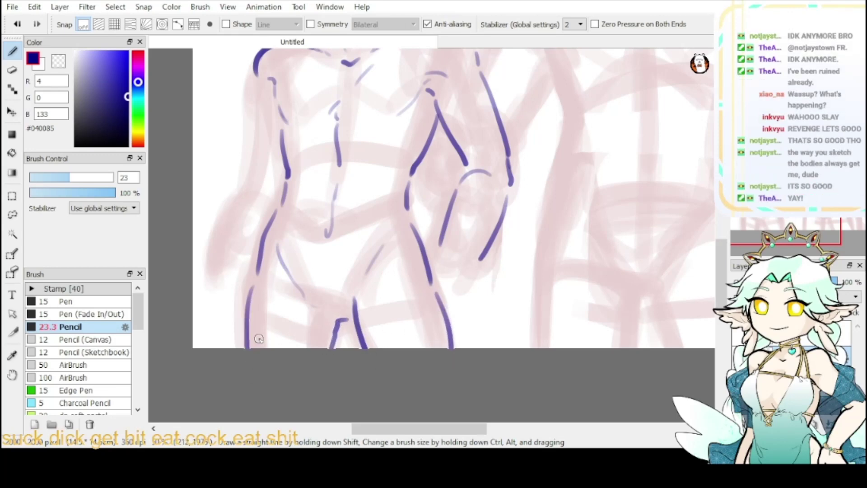
- Redraw the left-hand thigh's inner and outer lines, add short crotch marks, and reinforce the right-hand outer thigh
key(ctrl+z)
key(ctrl+z)
drag(346, 316, 326, 348)
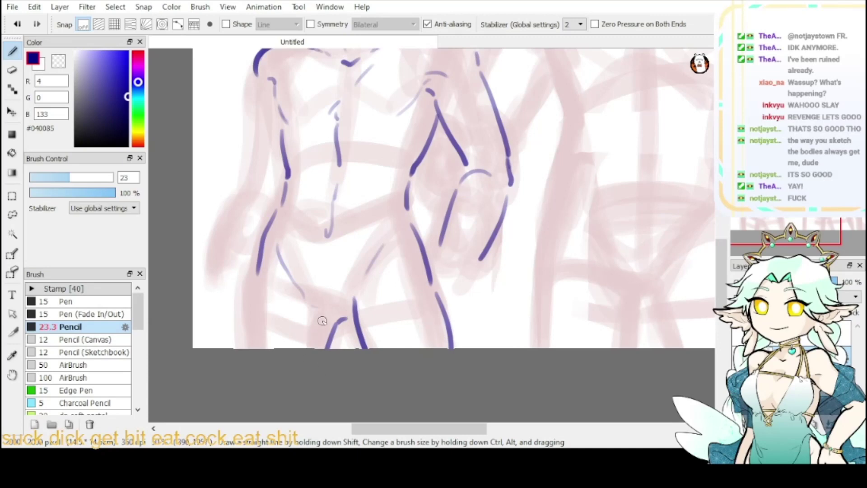
key(ctrl+z)
drag(345, 317, 333, 348)
drag(253, 287, 247, 349)
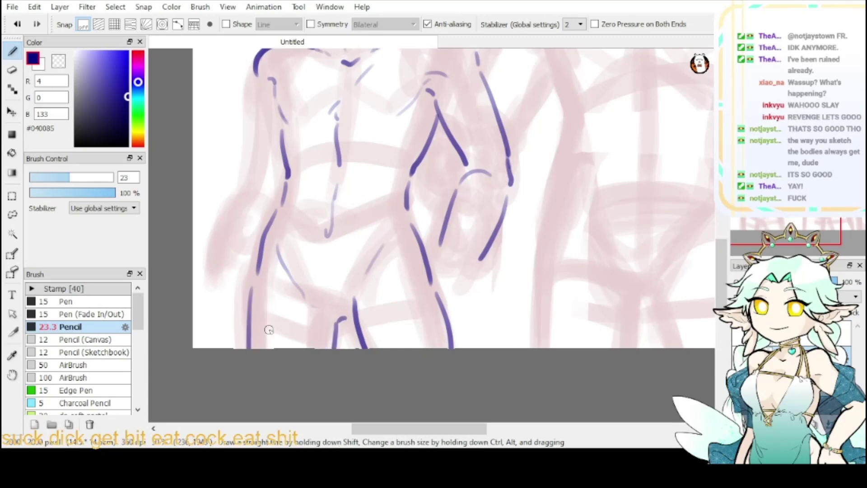
key(ctrl+z)
key(ctrl+z)
drag(256, 281, 250, 350)
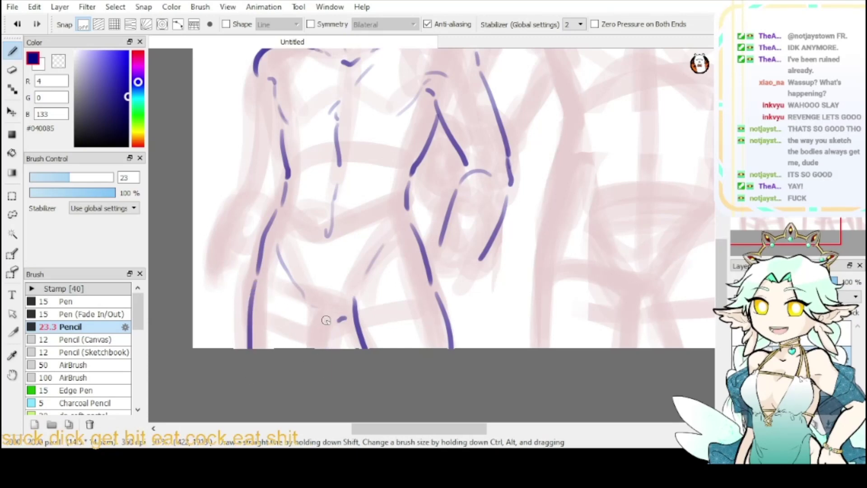
mouse_move(321, 316)
mouse_down()
mouse_move(315, 325)
mouse_move(330, 347)
mouse_up()
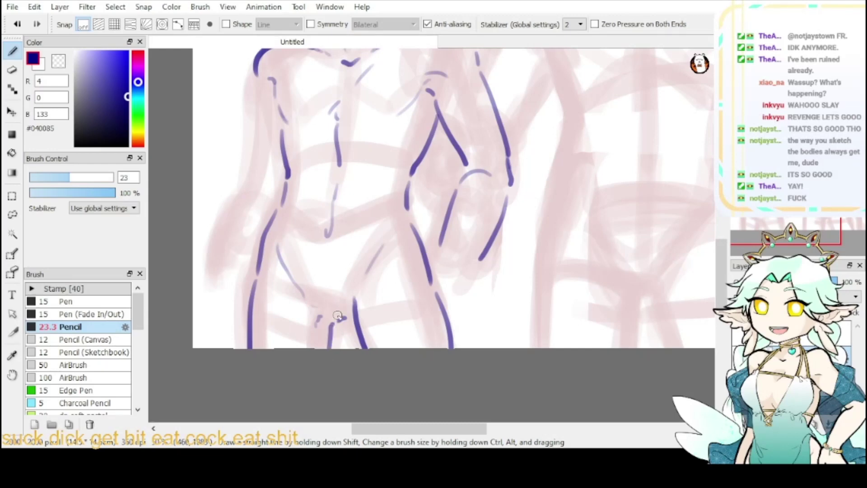
drag(338, 315, 347, 317)
drag(435, 286, 456, 358)
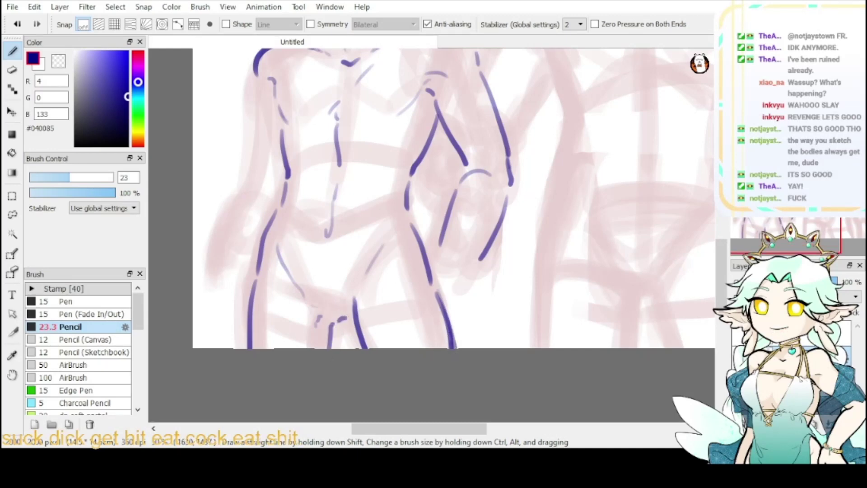
- Draw the shorter figure's left-hand arm: the outer upper arm from shoulder to elbow and the curved outer forearm line
mouse_move(306, 90)
mouse_down()
mouse_move(352, 144)
mouse_move(304, 206)
mouse_up()
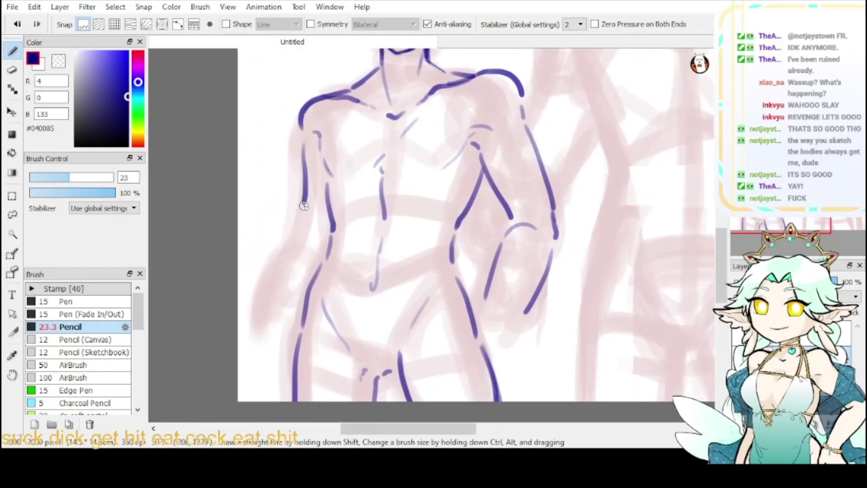
key(ctrl+z)
mouse_move(302, 149)
mouse_down()
mouse_move(307, 224)
mouse_move(319, 229)
mouse_move(303, 239)
mouse_move(276, 290)
mouse_up()
key(ctrl+z)
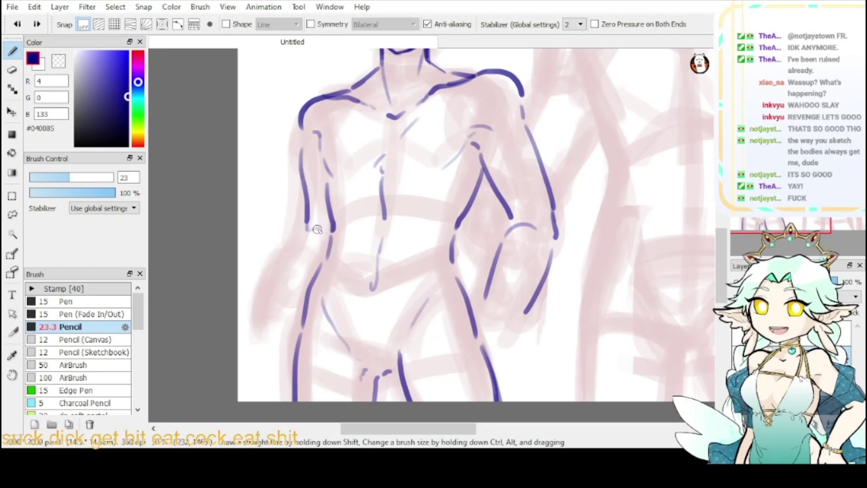
mouse_move(320, 228)
mouse_down()
mouse_move(295, 246)
mouse_move(276, 322)
mouse_up()
key(ctrl+z)
mouse_move(311, 228)
mouse_down()
mouse_move(297, 248)
mouse_move(280, 306)
mouse_up()
key(ctrl+z)
key(ctrl+z)
drag(317, 229, 283, 282)
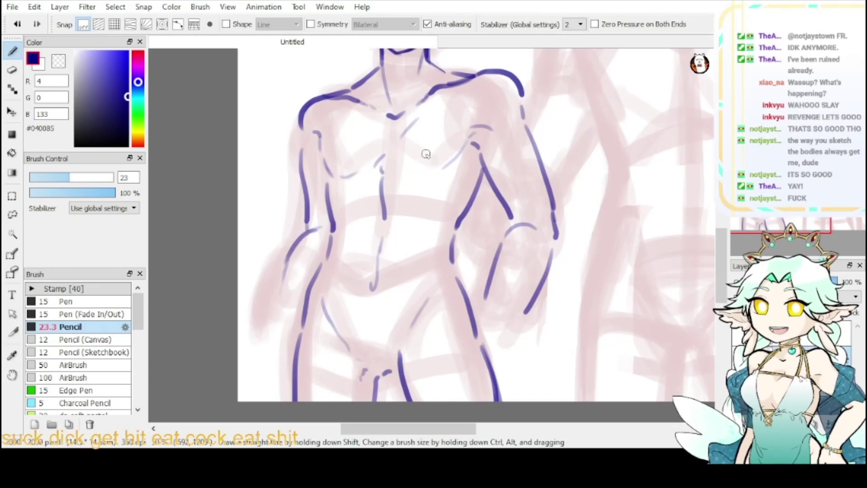
- Draw light curves under the shorter figure's chest and a faint line on the right-hand side of the abdomen
mouse_move(405, 165)
mouse_down()
mouse_move(446, 159)
mouse_move(465, 172)
mouse_up()
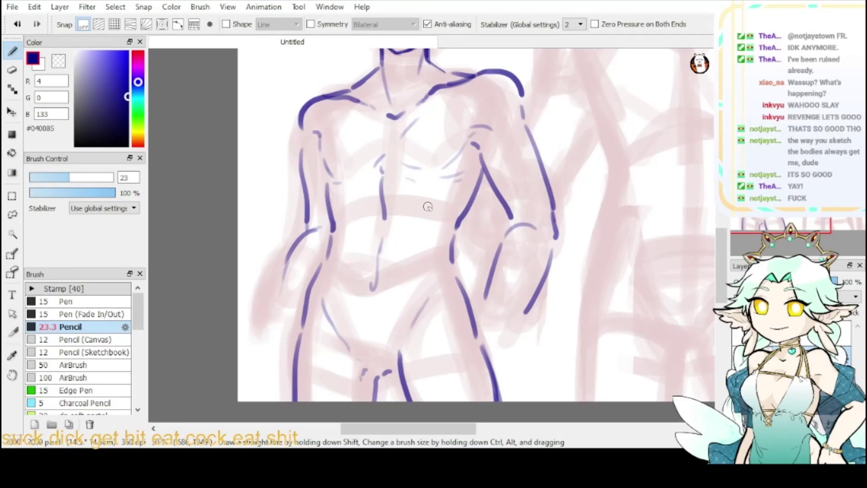
drag(427, 205, 439, 243)
drag(333, 255, 329, 289)
key(ctrl+z)
- Draw the ear on the left-hand side of the shorter figure's head
drag(624, 239, 587, 429)
mouse_move(420, 180)
mouse_down()
mouse_move(421, 195)
mouse_move(430, 180)
mouse_move(410, 210)
mouse_up()
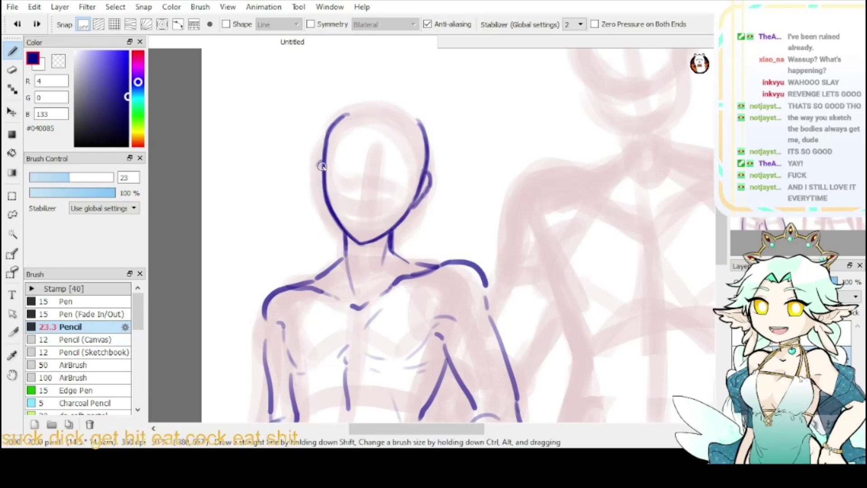
drag(320, 160, 324, 201)
drag(320, 162, 319, 176)
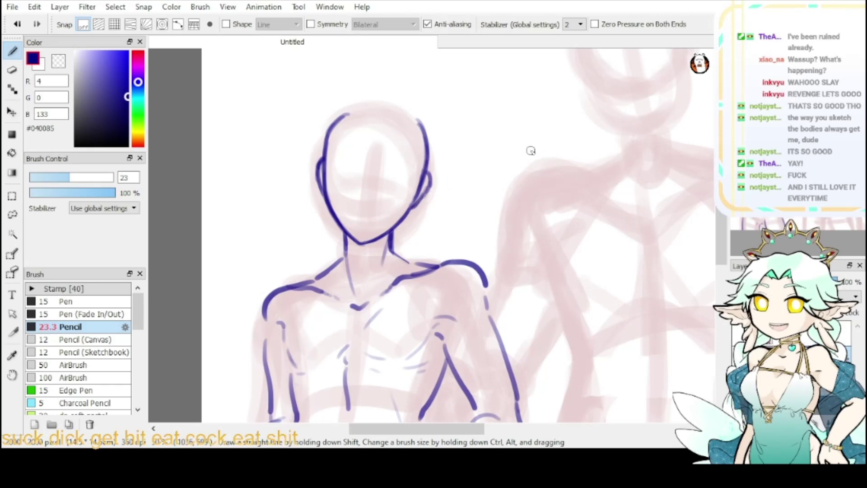
drag(796, 179, 798, 196)
drag(610, 59, 633, 86)
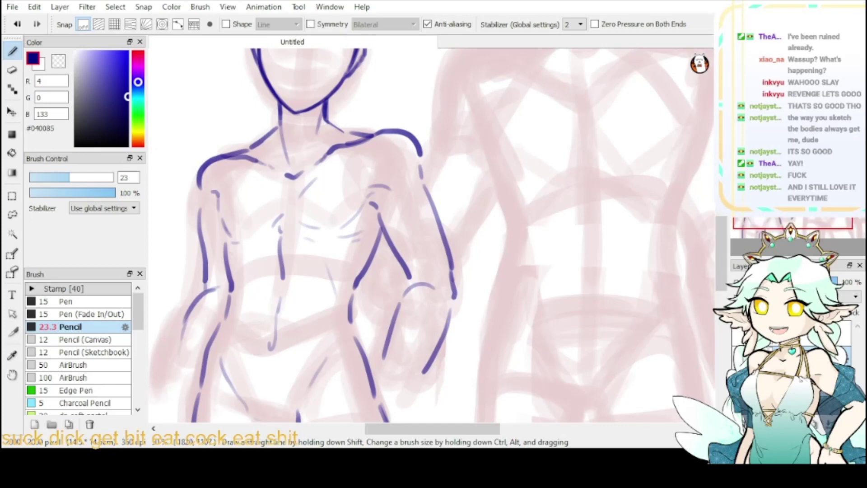
scroll(431, 235, up, 3)
drag(432, 235, 426, 237)
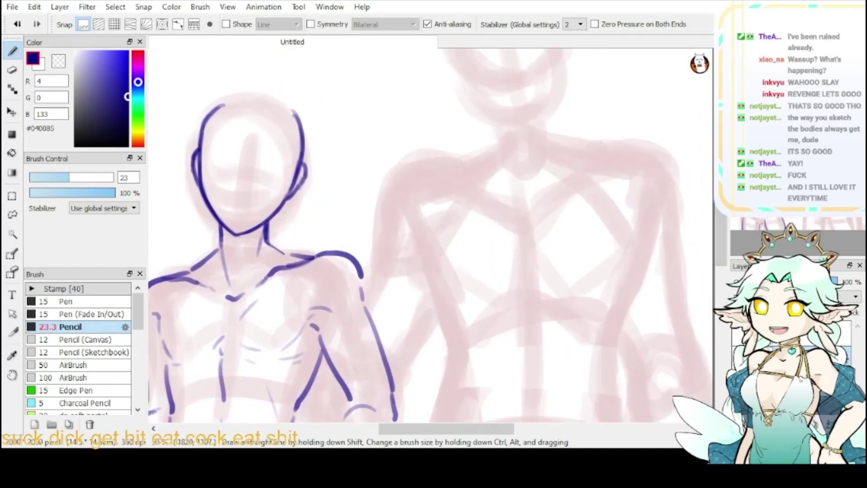
drag(406, 325, 453, 138)
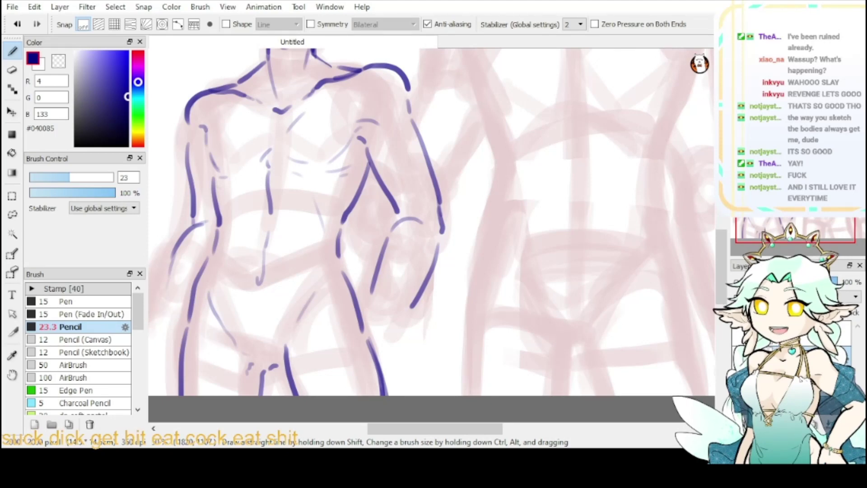
drag(806, 217, 808, 162)
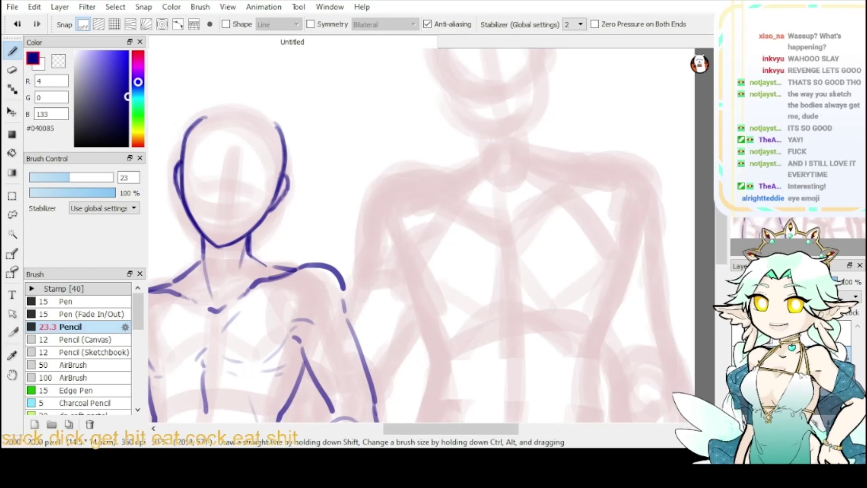
mouse_move(510, 298)
mouse_down()
mouse_move(550, 155)
mouse_move(589, 137)
mouse_move(613, 182)
mouse_up()
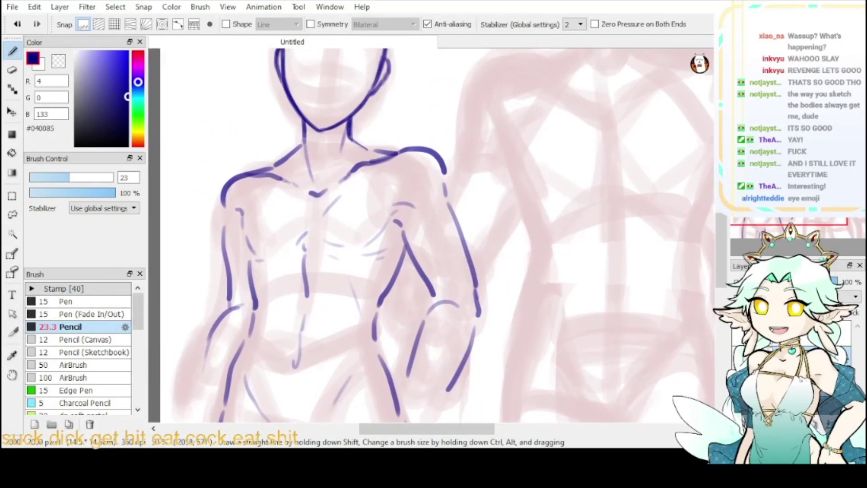
mouse_move(497, 158)
mouse_down()
mouse_move(509, 238)
mouse_move(435, 306)
mouse_move(403, 388)
mouse_up()
key(ctrl+plus)
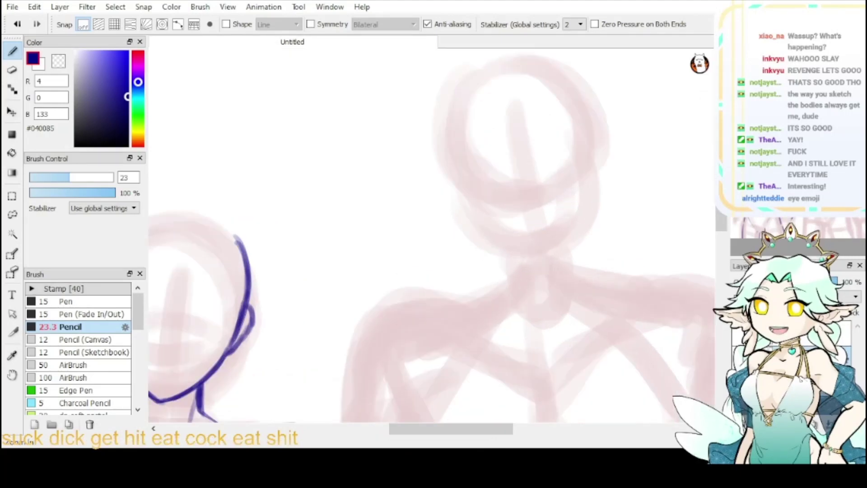
drag(485, 169, 472, 196)
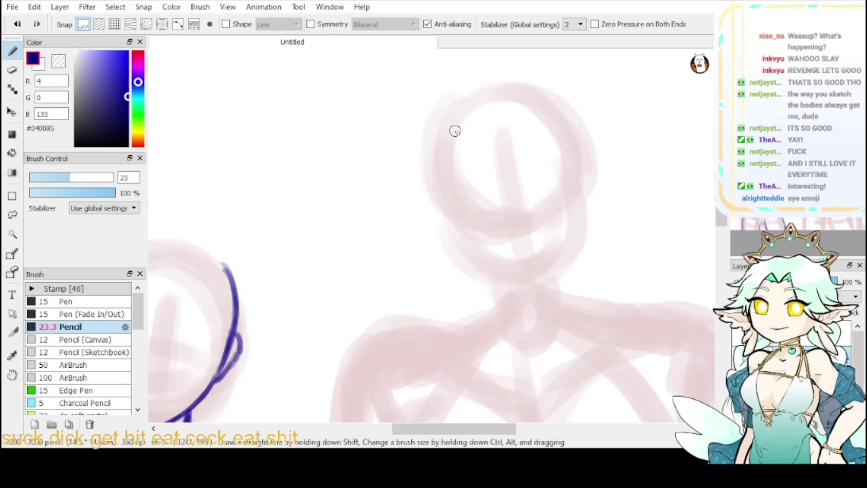
drag(446, 115, 441, 150)
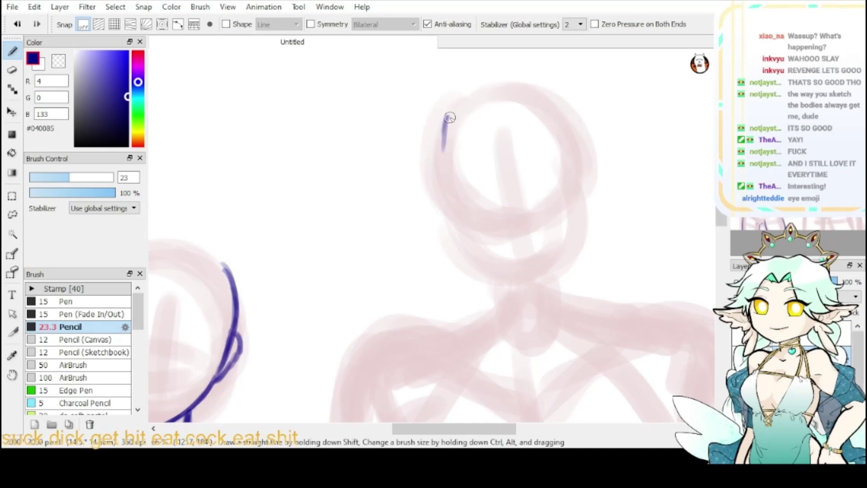
key(ctrl+z)
drag(447, 118, 447, 195)
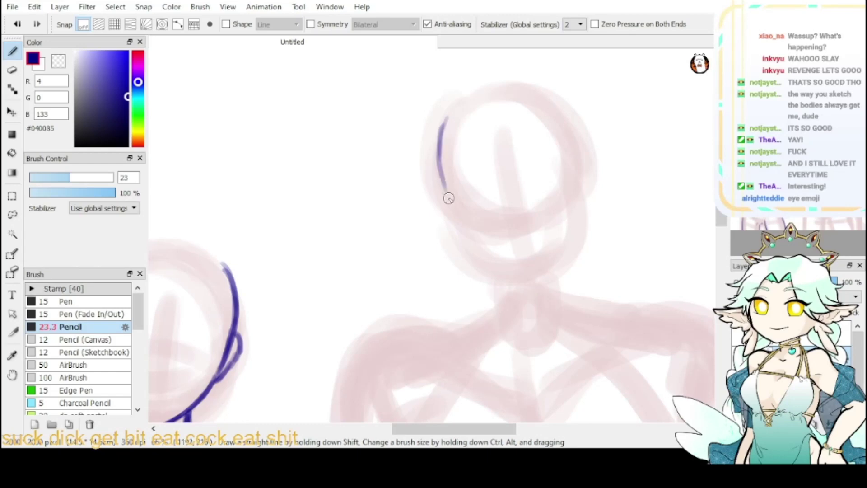
drag(438, 166, 451, 212)
key(ctrl+z)
key(ctrl+z)
key(ctrl+z)
mouse_move(442, 110)
mouse_down()
mouse_move(428, 151)
mouse_move(433, 180)
mouse_move(459, 238)
mouse_up()
drag(442, 204, 468, 252)
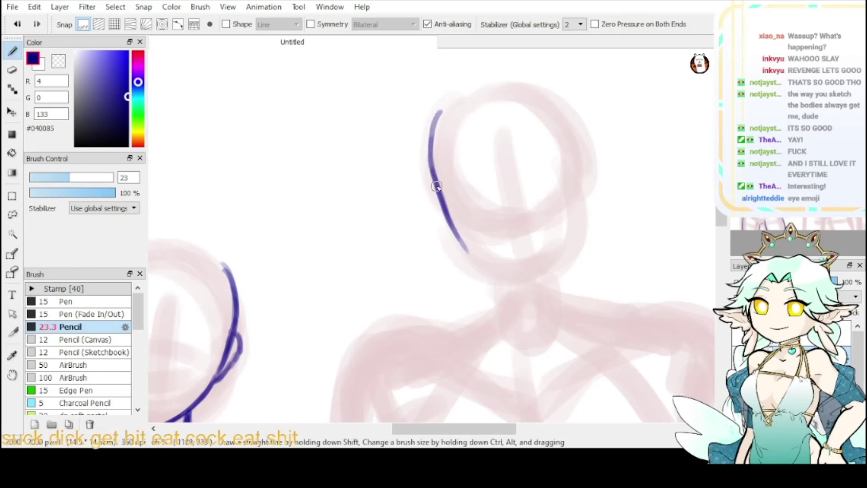
key(ctrl+z)
key(ctrl+z)
key(ctrl+z)
key(ctrl+z)
- Outline the taller figure's face from the left-hand temple down to the chin and up the right-hand jaw
mouse_move(441, 110)
mouse_down()
mouse_move(437, 186)
mouse_move(464, 246)
mouse_move(533, 286)
mouse_move(575, 234)
mouse_up()
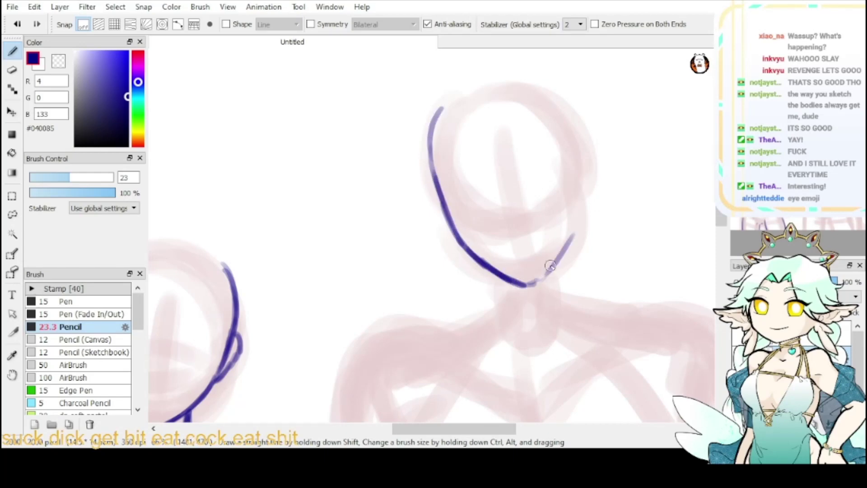
mouse_move(551, 267)
mouse_down()
mouse_move(576, 233)
mouse_move(541, 282)
mouse_up()
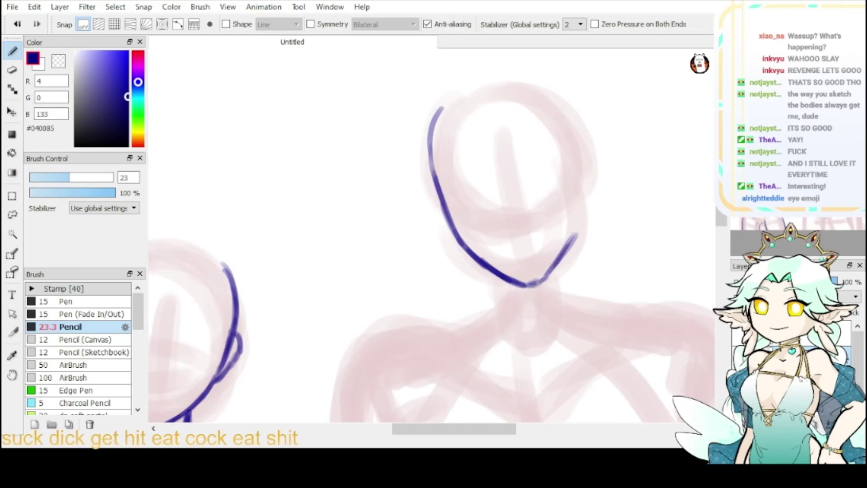
- Mirror the canvas view and draw the missing side of the taller figure's head from the crown down to the jaw
key(Down)
drag(329, 86, 293, 137)
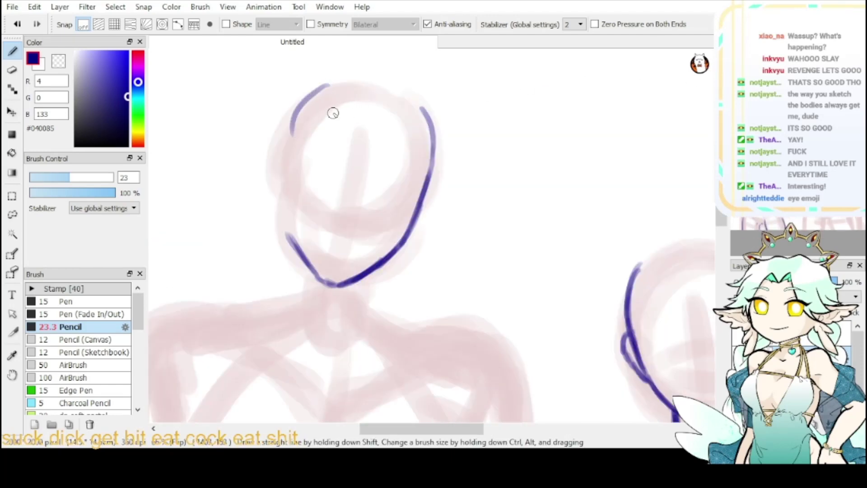
key(ctrl+z)
mouse_move(329, 84)
mouse_down()
mouse_move(294, 128)
mouse_move(288, 168)
mouse_up()
mouse_move(293, 122)
mouse_down()
mouse_move(302, 159)
mouse_move(289, 194)
mouse_up()
key(ctrl+z)
key(ctrl+z)
key(ctrl+z)
drag(298, 108, 282, 180)
drag(290, 126, 285, 203)
drag(291, 130, 284, 222)
drag(285, 163, 285, 223)
mouse_move(287, 187)
mouse_down()
mouse_move(283, 234)
mouse_move(332, 286)
mouse_up()
- Thin the taller figure's jaw and chin lines with the transparent colour, redraw the jaw in dark blue, and unflip the view
click(59, 61)
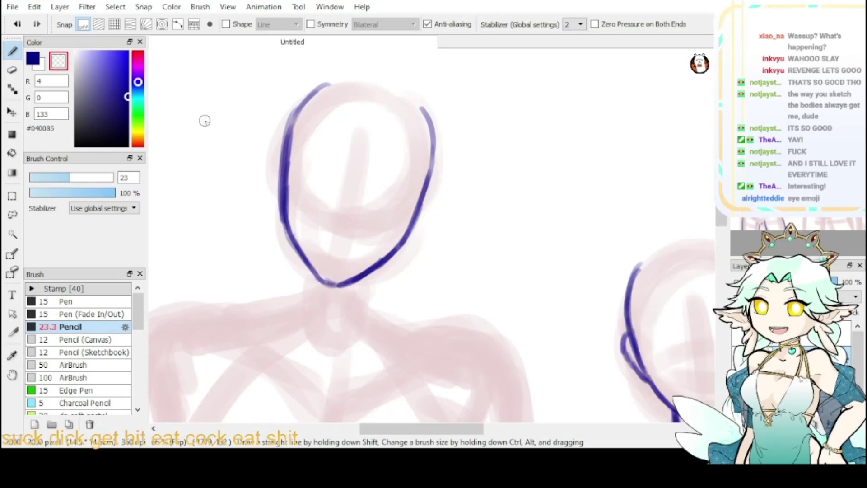
drag(297, 230, 331, 282)
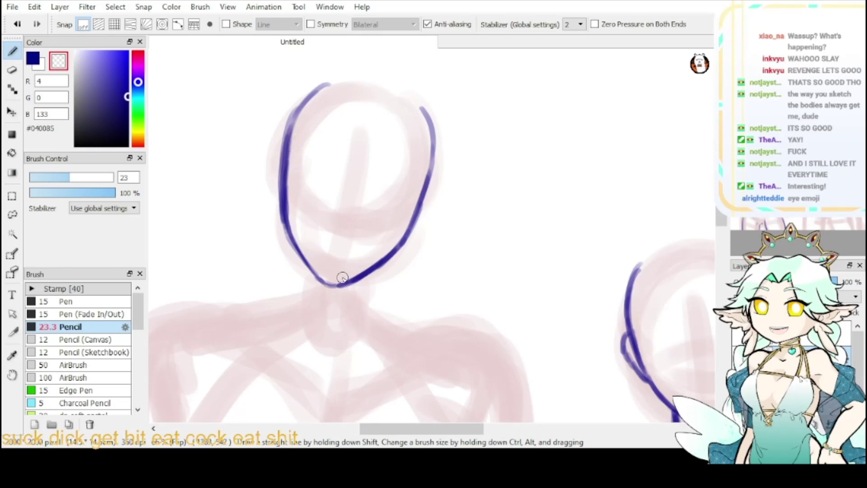
key(x)
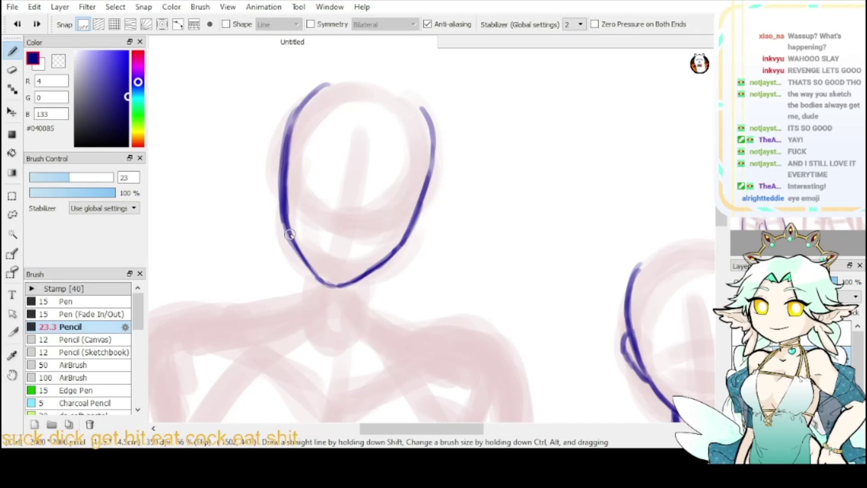
mouse_move(289, 234)
mouse_down()
mouse_move(327, 286)
mouse_move(348, 278)
mouse_up()
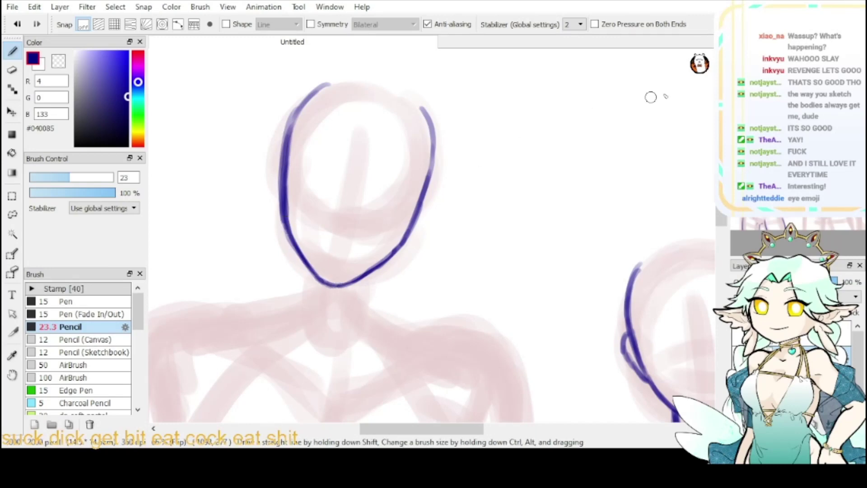
key(h)
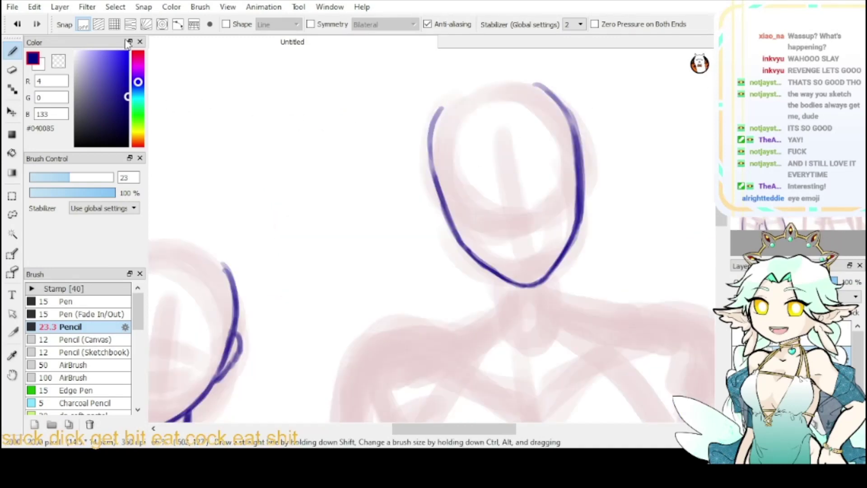
- Rotate the taller figure's head outline slightly clockwise with Transform, apply it, and reselect the dark blue colour
click(59, 61)
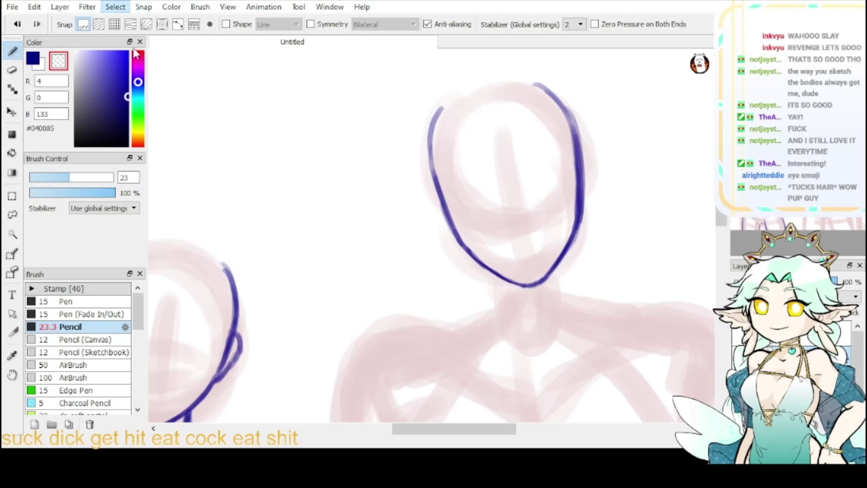
key(ctrl+t)
drag(611, 89, 609, 107)
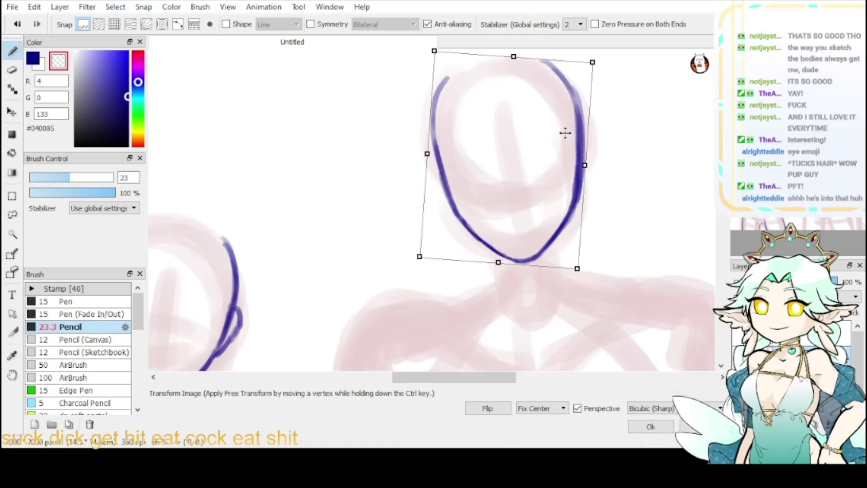
drag(565, 132, 563, 134)
click(651, 426)
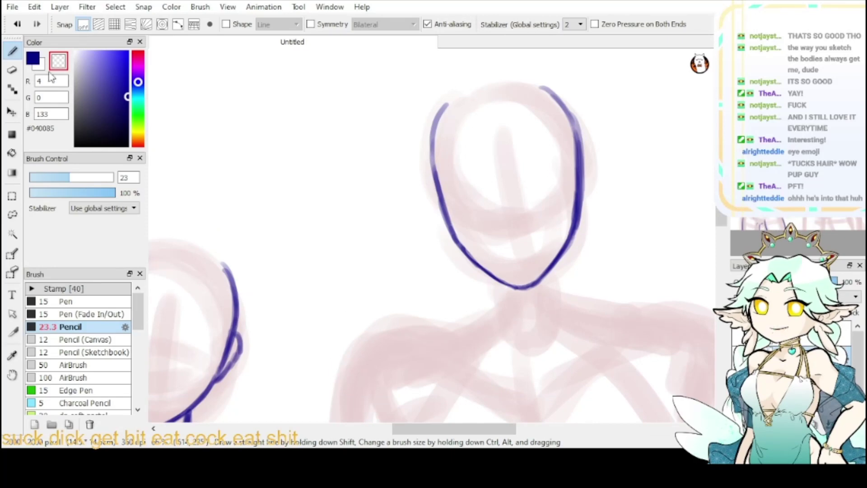
click(33, 61)
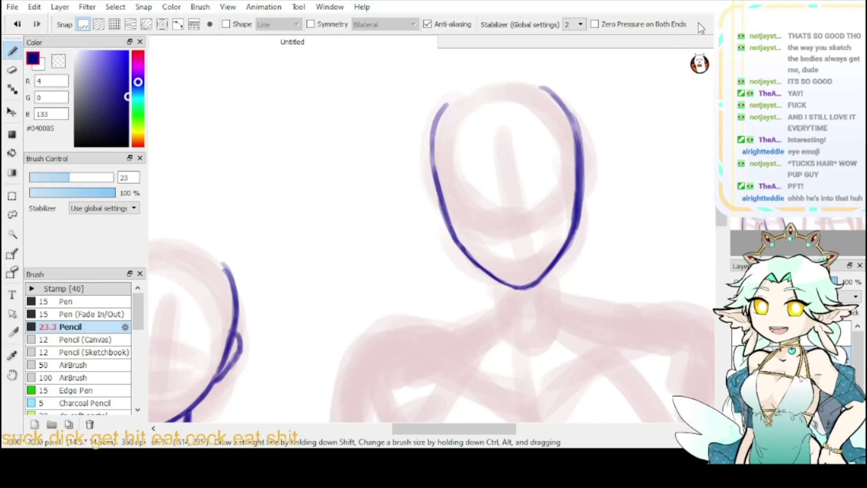
- Draw an ear on each side of the taller figure's head
key(ctrl+minus)
key(ctrl+minus)
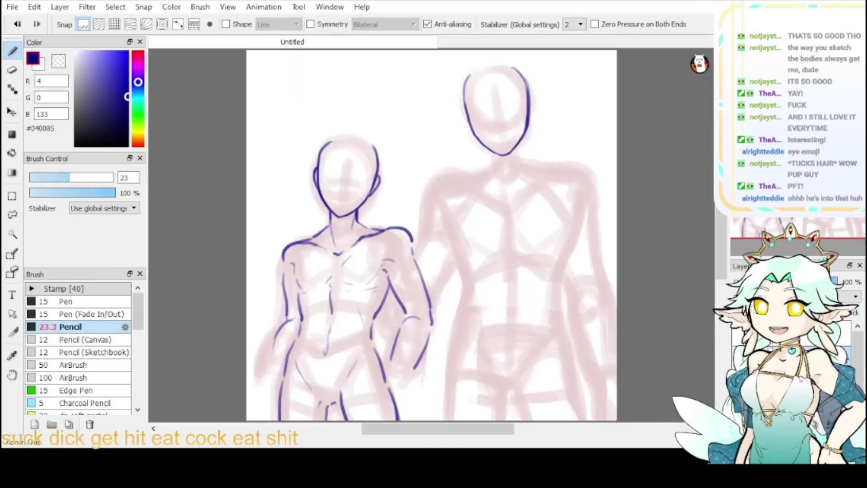
key(ctrl+plus)
key(ctrl+plus)
key(ctrl+plus)
key(ctrl+plus)
drag(519, 149, 465, 292)
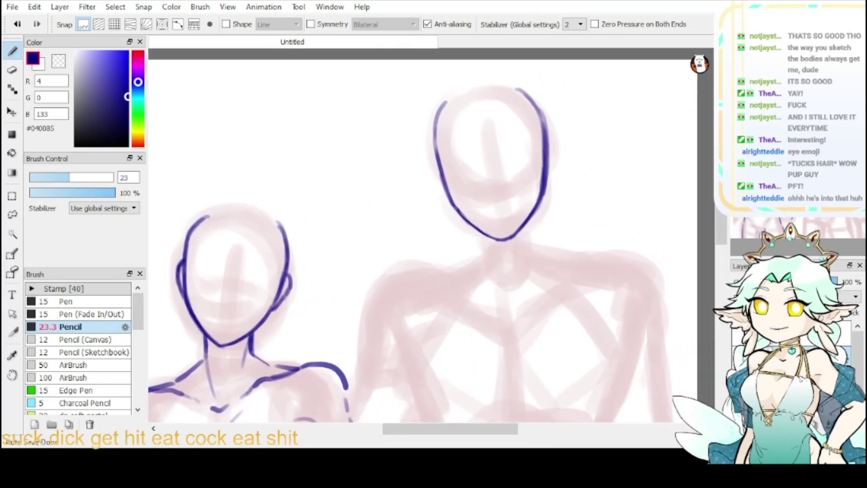
scroll(451, 156, up, 1)
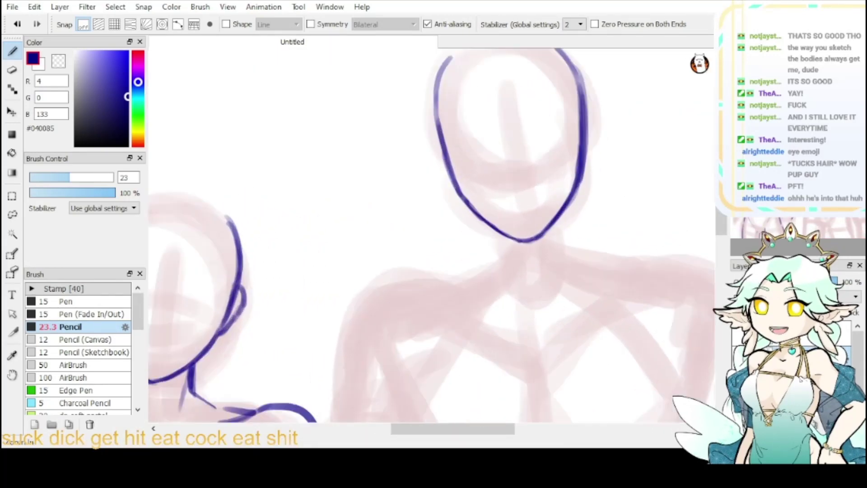
mouse_move(437, 142)
mouse_down()
mouse_move(446, 185)
mouse_move(440, 144)
mouse_move(465, 191)
mouse_up()
mouse_move(586, 121)
mouse_down()
mouse_move(595, 136)
mouse_move(579, 176)
mouse_up()
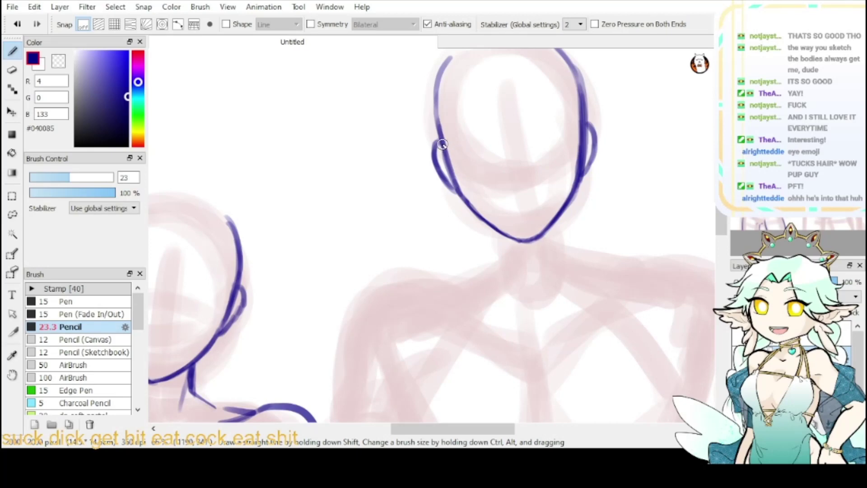
drag(441, 176, 461, 179)
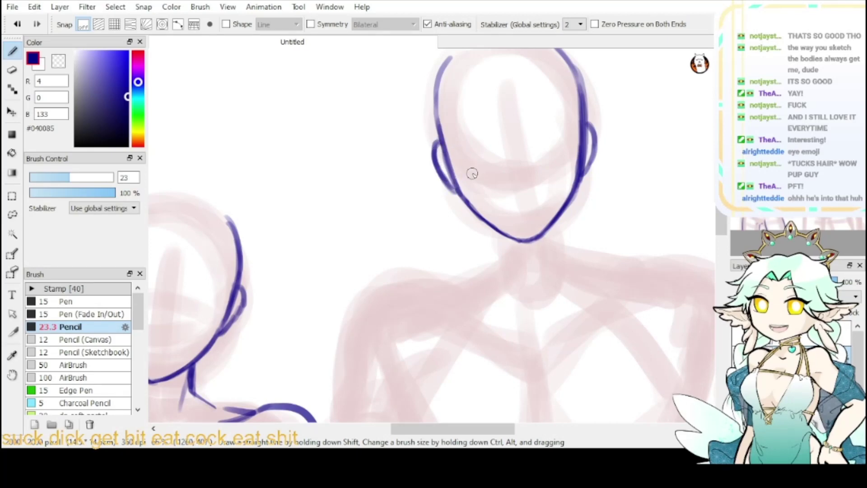
- Draw the taller figure's left-hand neck line from below the jaw down to the pit between the collarbones
key(ctrl+minus)
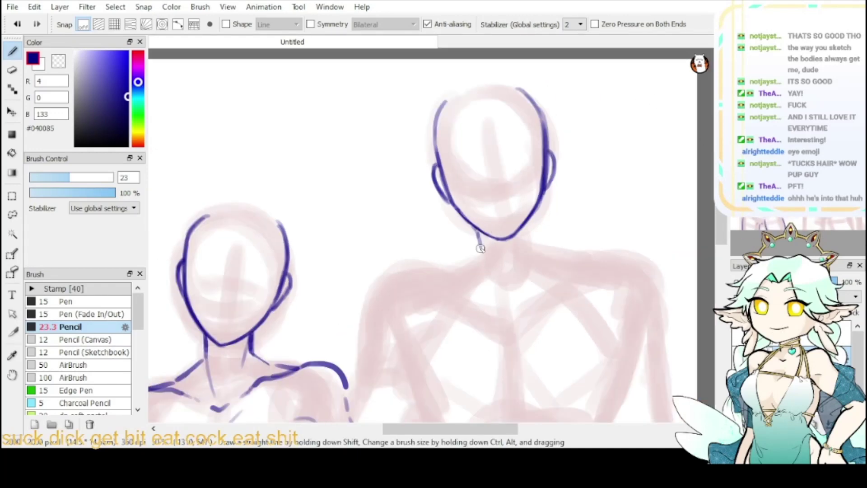
key(ctrl+z)
drag(471, 228, 498, 293)
key(ctrl+z)
mouse_move(468, 224)
mouse_down()
mouse_move(488, 279)
mouse_move(515, 310)
mouse_up()
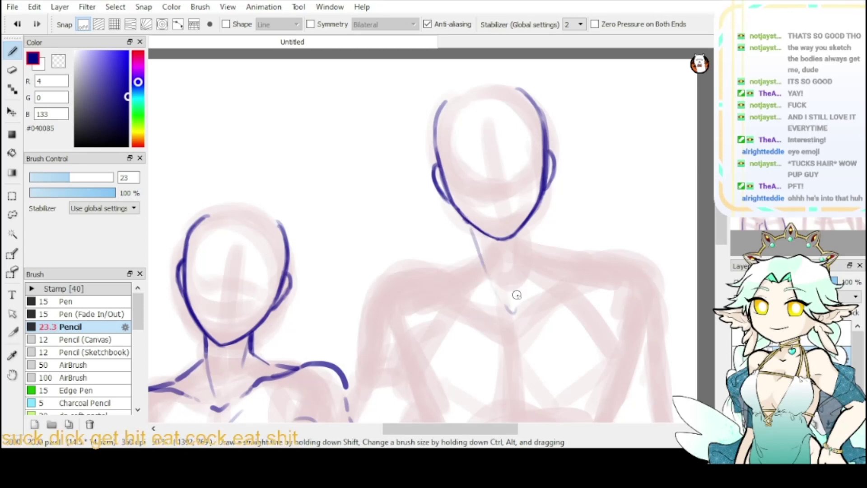
- Draw the taller figure's right-hand neck line and the short outer neck contours descending from the jaw on both sides
drag(532, 219, 531, 271)
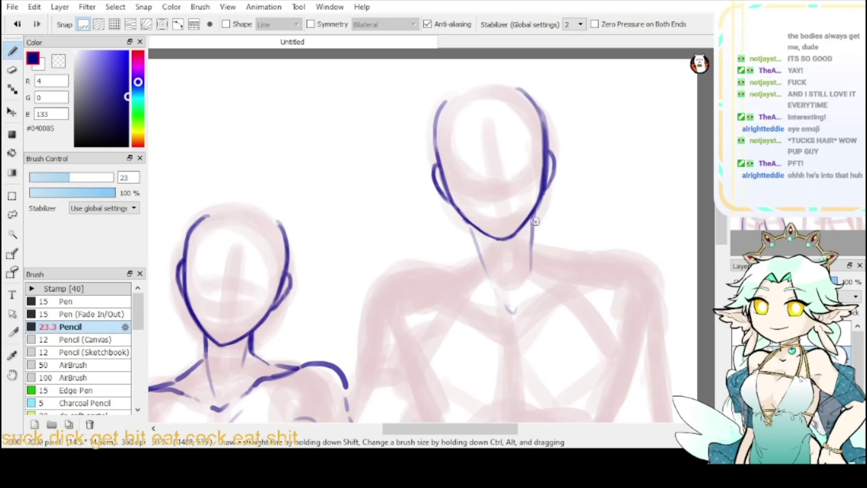
drag(532, 217, 540, 252)
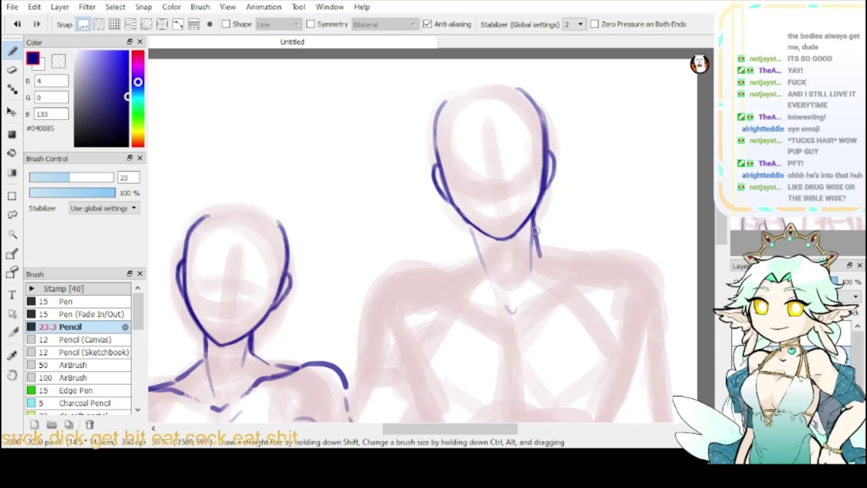
key(ctrl+z)
key(ctrl+z)
drag(533, 210, 540, 244)
key(ctrl+z)
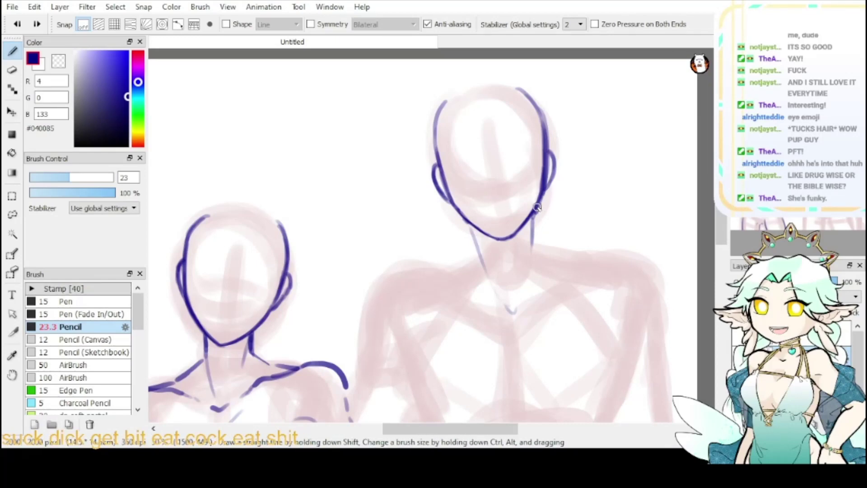
drag(535, 221, 540, 255)
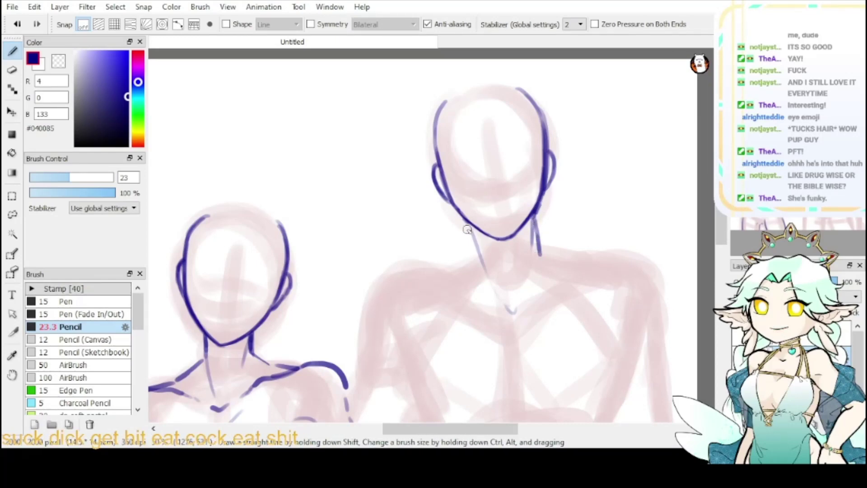
drag(466, 225, 473, 265)
drag(541, 239, 571, 257)
mouse_move(470, 261)
mouse_down()
mouse_move(400, 274)
mouse_move(368, 291)
mouse_move(365, 302)
mouse_up()
key(ctrl+z)
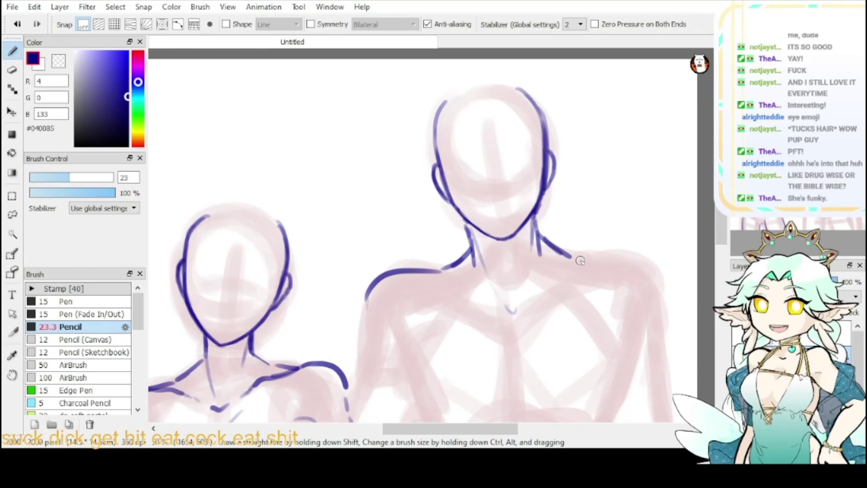
mouse_move(572, 253)
mouse_down()
mouse_move(626, 253)
mouse_move(645, 273)
mouse_up()
key(ctrl+z)
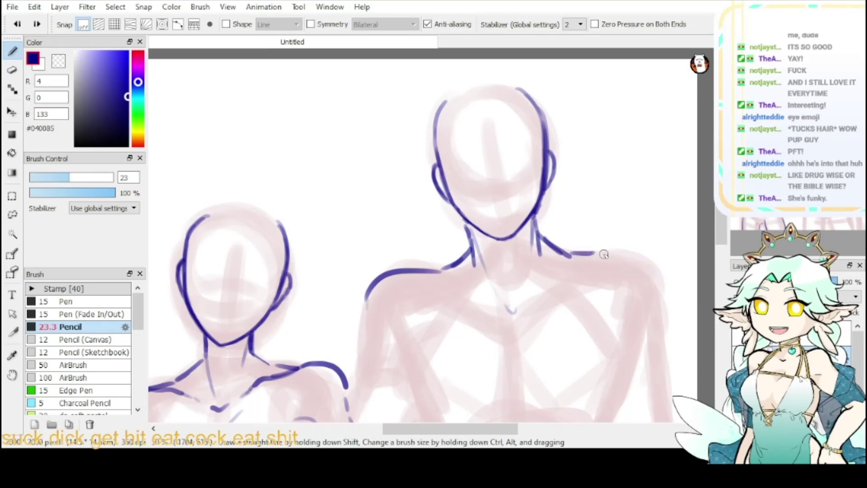
drag(595, 252, 662, 282)
key(ctrl+z)
drag(596, 252, 664, 284)
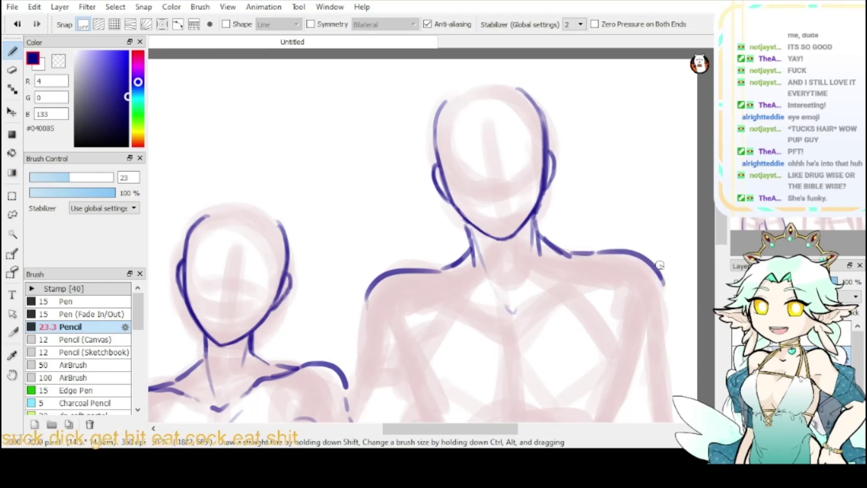
drag(592, 309, 521, 189)
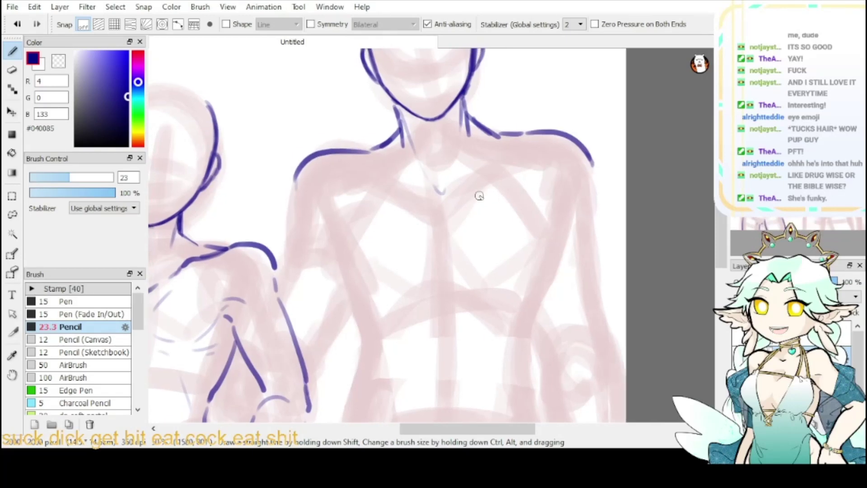
key(ctrl+z)
key(ctrl+z)
key(ctrl+z)
key(ctrl+z)
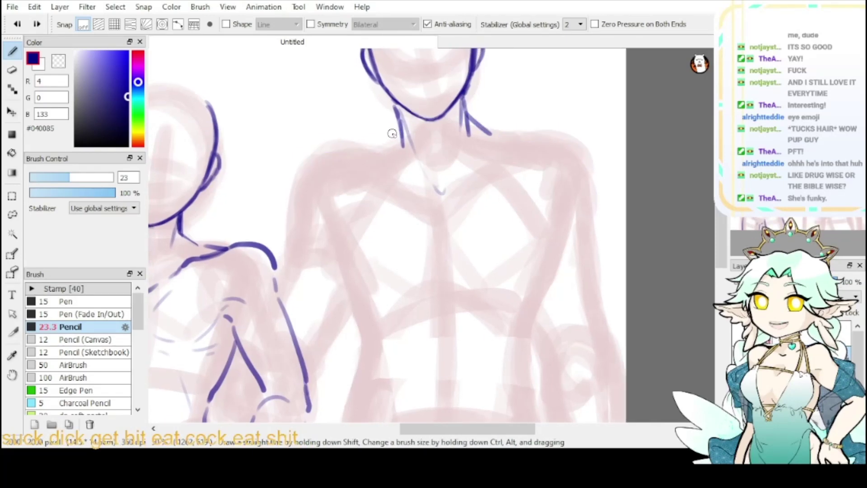
key(ctrl+z)
- Draw straight slopes from the neck towards both shoulders and faint converging throat lines under the taller figure's chin
drag(399, 127, 364, 151)
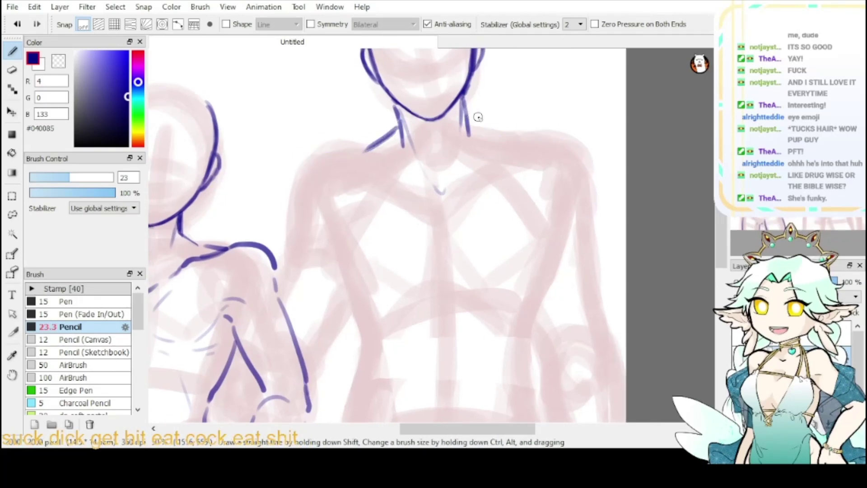
drag(470, 115, 524, 130)
key(ctrl+z)
drag(470, 115, 514, 134)
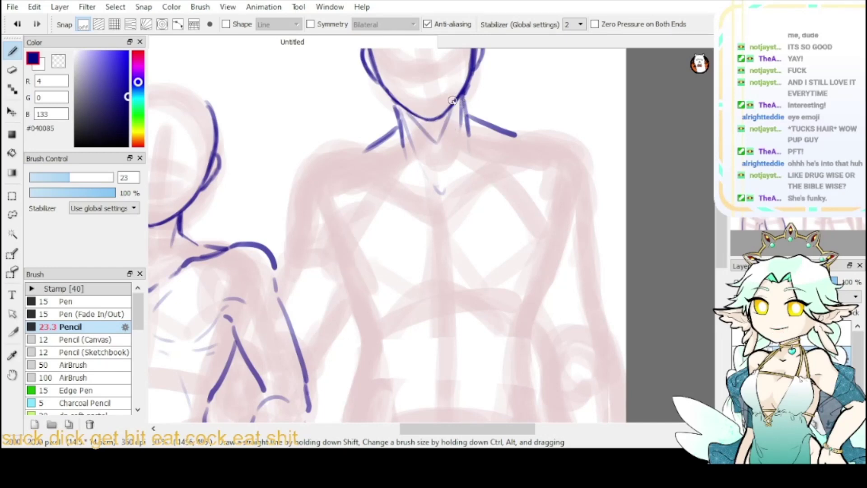
mouse_move(434, 140)
mouse_down()
mouse_move(450, 116)
mouse_move(438, 142)
mouse_up()
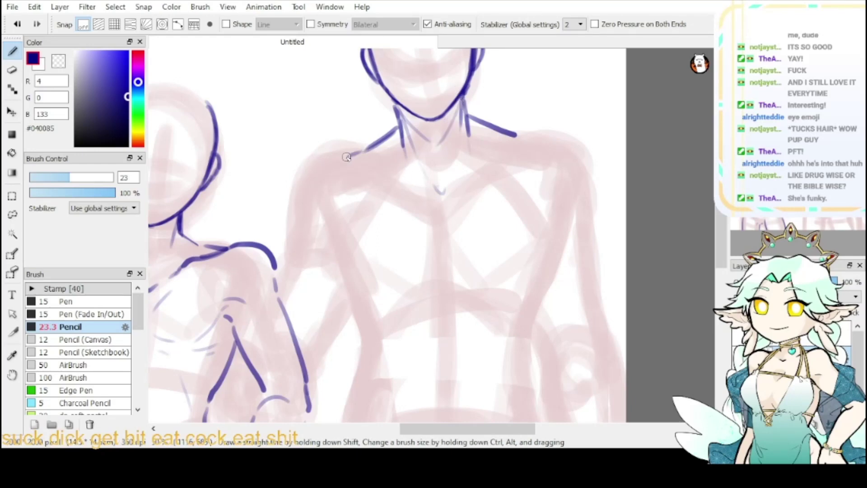
- Draw the taller figure's rounded left-hand shoulder contour, running from the neck slope down to the top of the arm
drag(346, 157, 306, 183)
key(ctrl+z)
drag(381, 139, 303, 169)
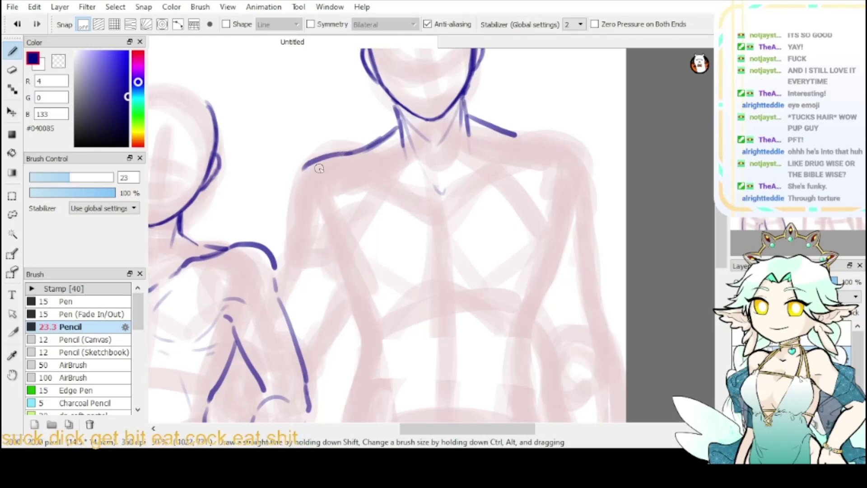
key(ctrl+z)
mouse_move(385, 133)
mouse_down()
mouse_move(291, 171)
mouse_move(309, 158)
mouse_move(290, 200)
mouse_up()
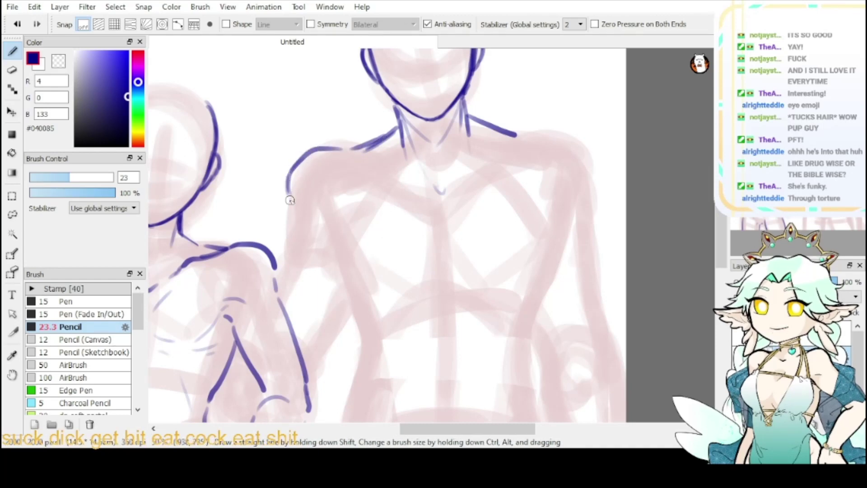
- Try a rounded right-hand shoulder contour from the end of the neck slope down to the top of the arm
drag(522, 135, 548, 137)
drag(551, 135, 595, 168)
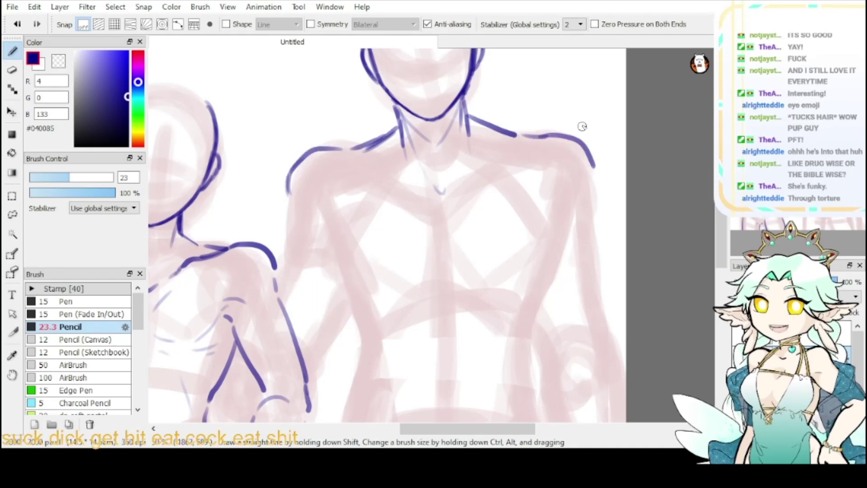
key(ctrl+z)
mouse_move(555, 132)
mouse_down()
mouse_move(574, 133)
mouse_move(594, 155)
mouse_up()
key(ctrl+z)
mouse_move(554, 135)
mouse_down()
mouse_move(591, 158)
mouse_move(595, 176)
mouse_up()
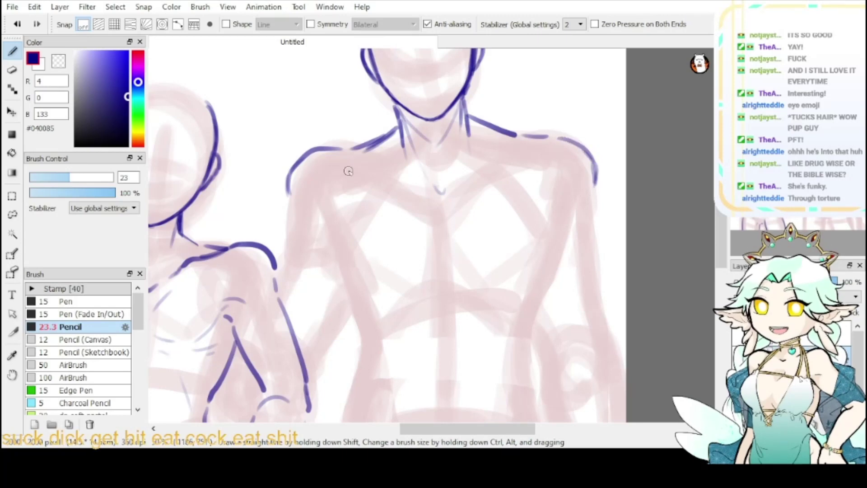
- Draw both collarbones from the shoulders inward, joined by a small V at the top of the breastbone
drag(326, 156, 416, 200)
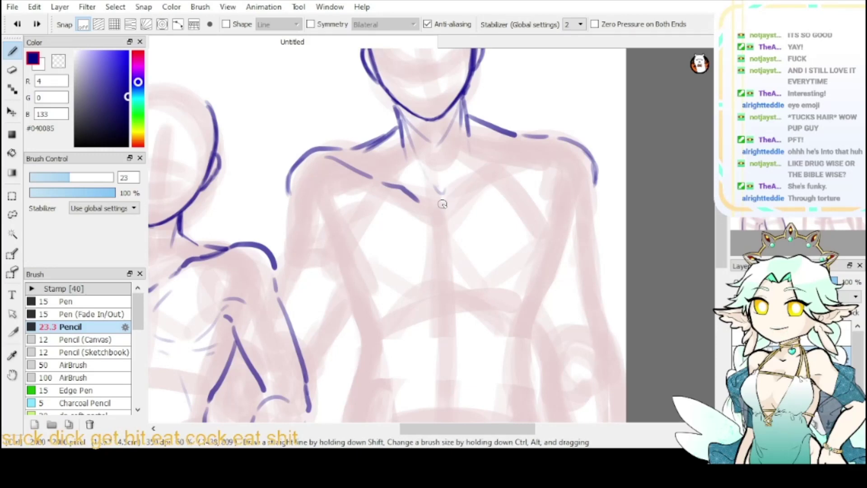
mouse_move(429, 206)
mouse_down()
mouse_move(444, 213)
mouse_move(460, 201)
mouse_up()
drag(539, 154, 488, 175)
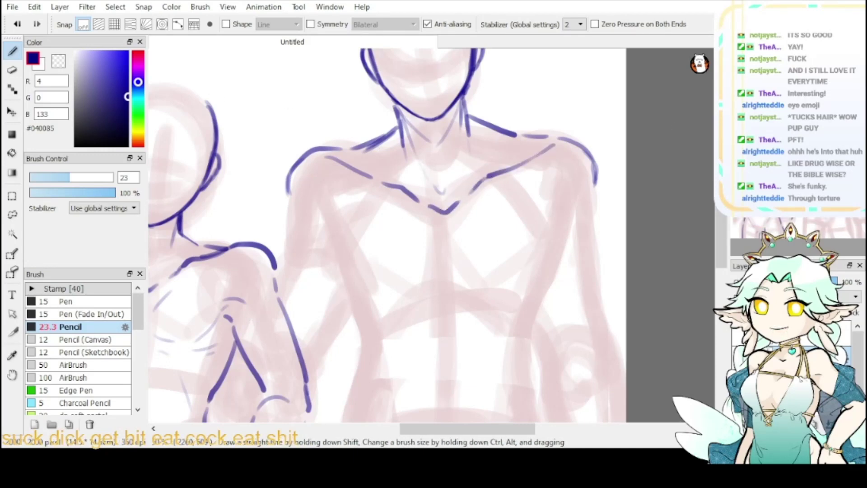
- Extend the left-hand shoulder contour down the upper arm and redraw the slope linking it to the neck
drag(815, 172, 816, 178)
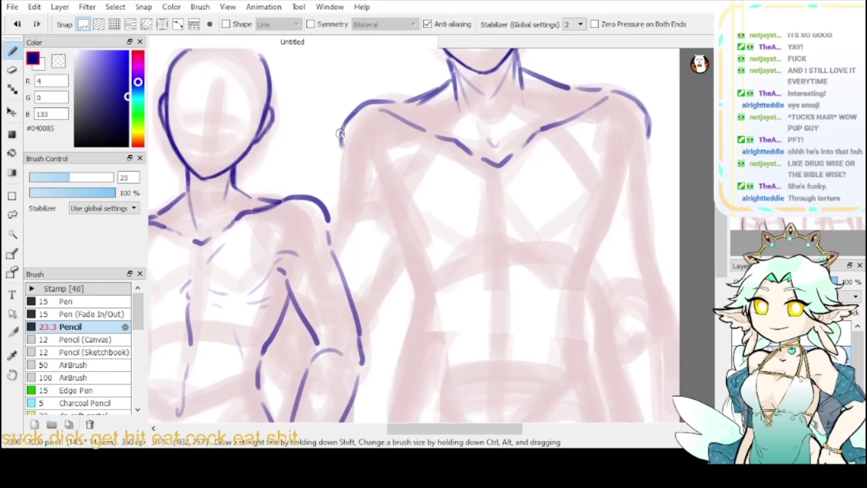
drag(341, 127, 344, 181)
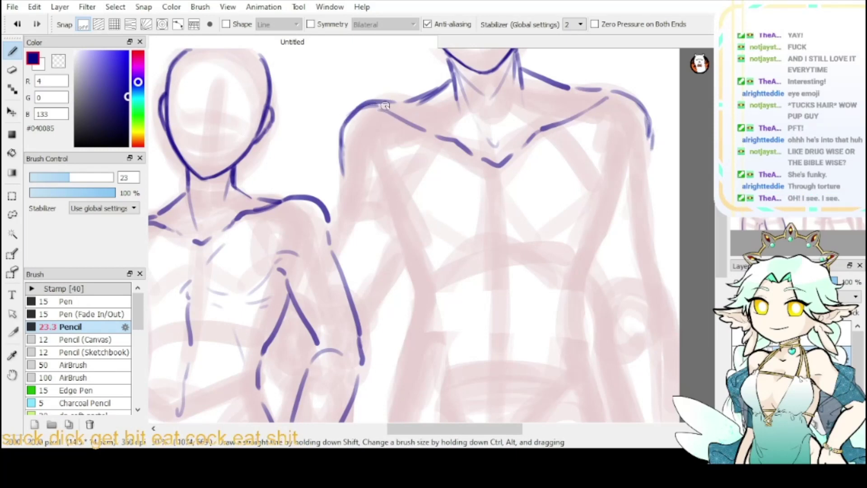
drag(390, 103, 447, 85)
- Erase the right-hand shoulder contour with the transparent colour and redraw it in dark blue from the neck slope to the upper arm
click(59, 61)
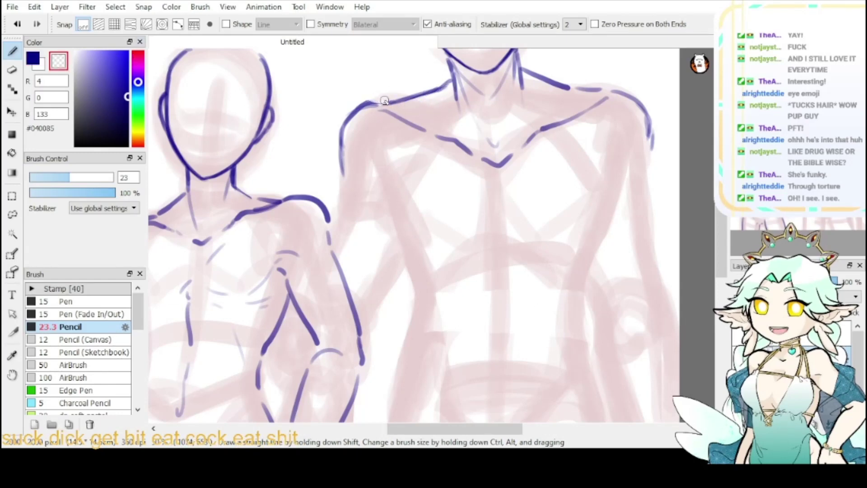
mouse_move(535, 83)
mouse_down()
mouse_move(605, 92)
mouse_move(571, 89)
mouse_move(607, 92)
mouse_move(642, 112)
mouse_move(652, 150)
mouse_up()
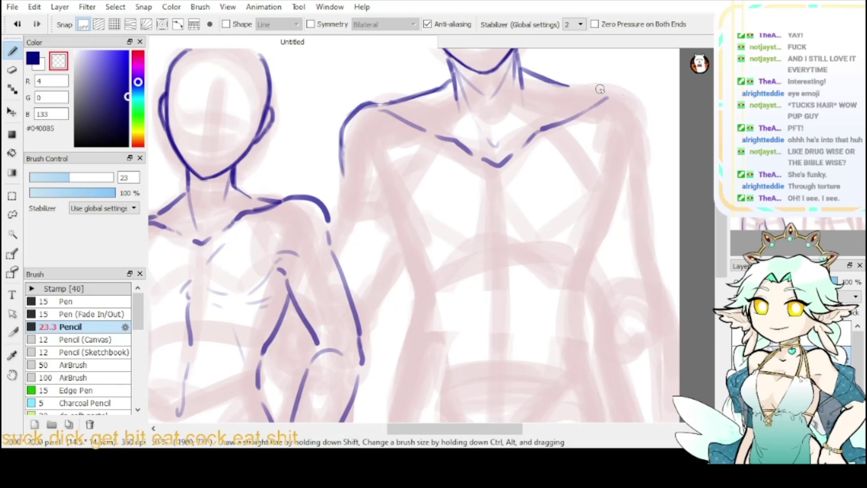
key(x)
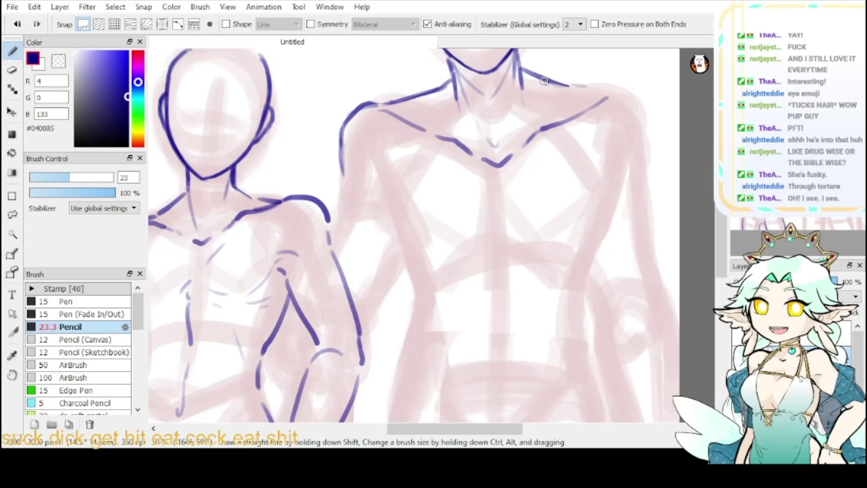
mouse_move(544, 81)
mouse_down()
mouse_move(603, 84)
mouse_move(644, 99)
mouse_move(653, 134)
mouse_move(645, 158)
mouse_up()
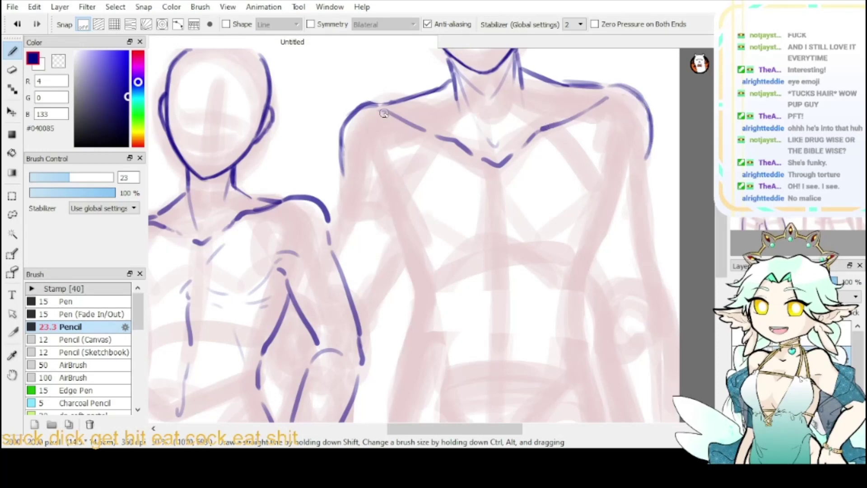
mouse_move(605, 86)
mouse_down()
mouse_move(627, 90)
mouse_move(646, 112)
mouse_move(653, 133)
mouse_move(644, 168)
mouse_up()
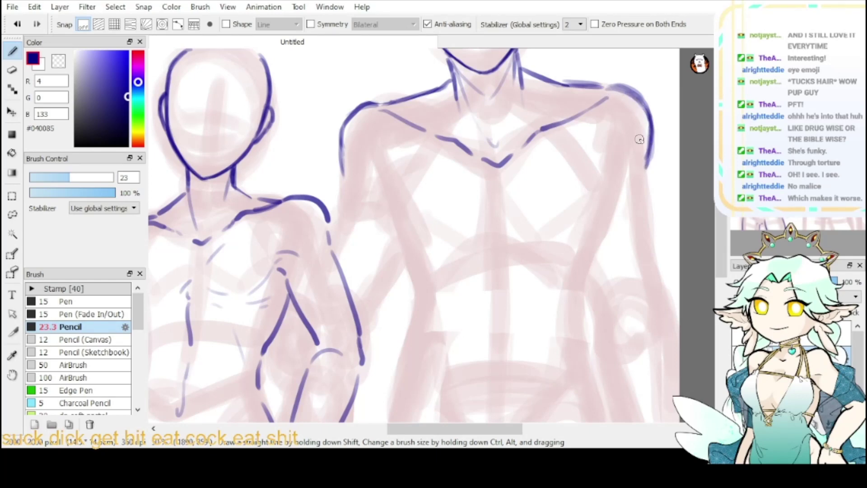
- Clean up the doubled line on top of the right-hand shoulder with the transparent colour, and reselect dark blue
click(58, 61)
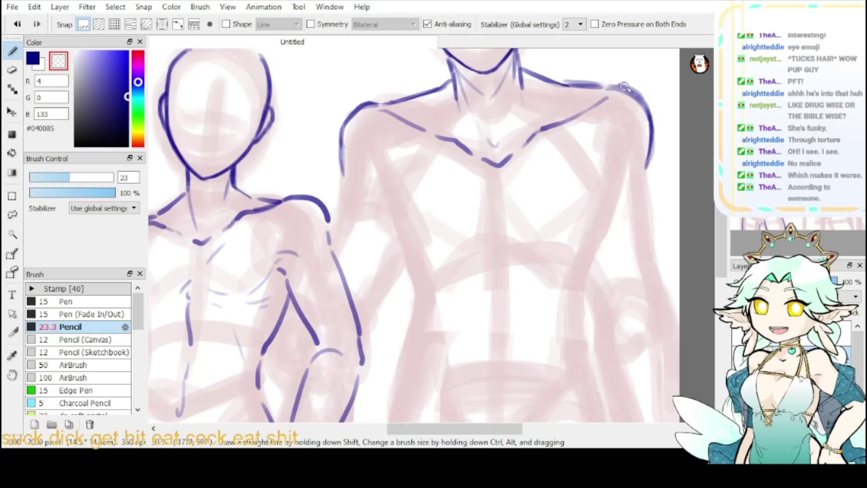
mouse_move(608, 82)
mouse_down()
mouse_move(654, 101)
mouse_move(644, 97)
mouse_up()
key(ctrl+z)
mouse_move(585, 81)
mouse_down()
mouse_move(603, 81)
mouse_move(582, 80)
mouse_up()
key(ctrl+z)
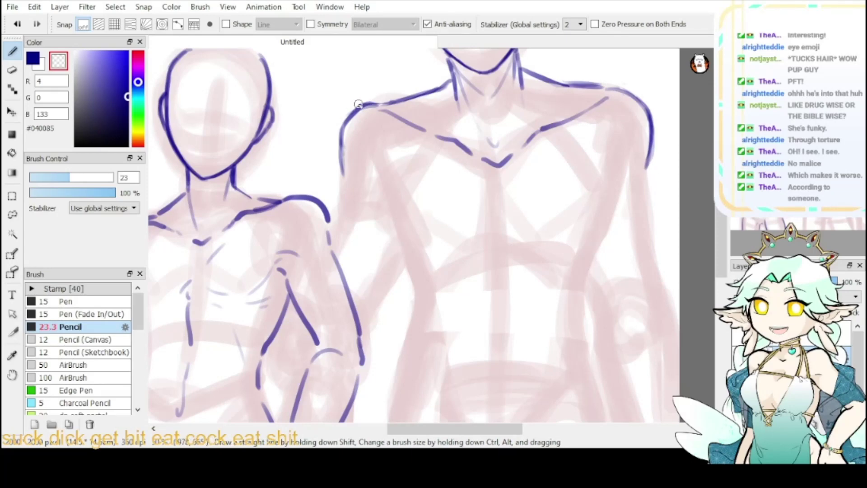
key(x)
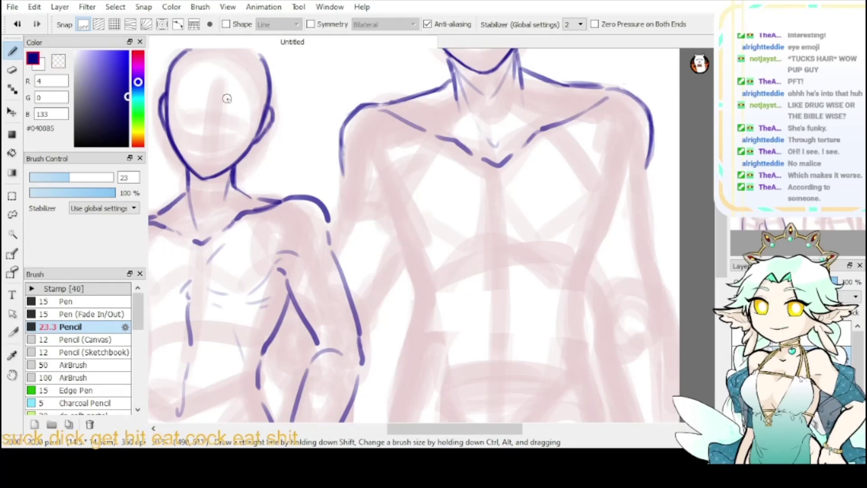
- Outline the taller figure's left-hand chest muscle from the armpit fold around its lower edge to the inner side
key(ctrl+z)
mouse_move(371, 160)
mouse_down()
mouse_move(393, 216)
mouse_move(414, 237)
mouse_move(386, 161)
mouse_move(405, 239)
mouse_up()
key(ctrl+z)
mouse_move(387, 164)
mouse_down()
mouse_move(385, 218)
mouse_move(406, 251)
mouse_move(427, 255)
mouse_move(483, 234)
mouse_up()
drag(477, 173, 492, 216)
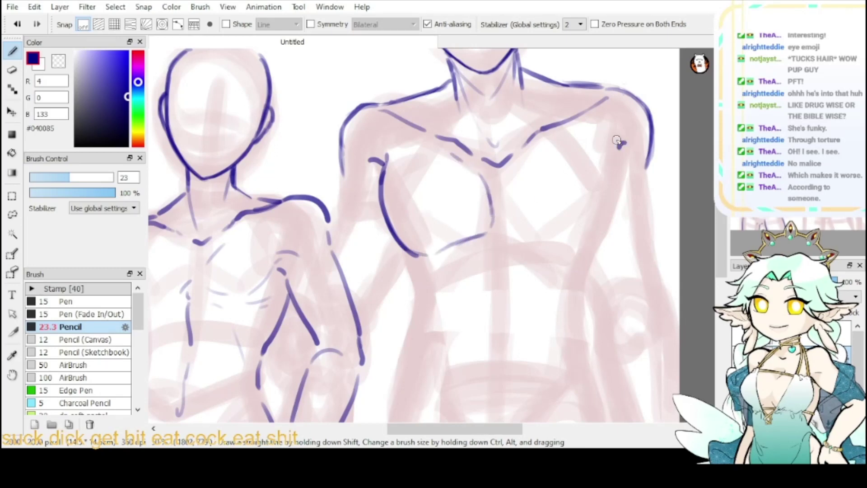
- Draw the right-hand armpit fold, the outer curve of the chest muscle, and a faint inner edge beside the breastbone
mouse_move(625, 147)
mouse_down()
mouse_move(615, 213)
mouse_move(615, 148)
mouse_move(595, 228)
mouse_up()
key(ctrl+z)
key(ctrl+z)
drag(616, 159, 600, 234)
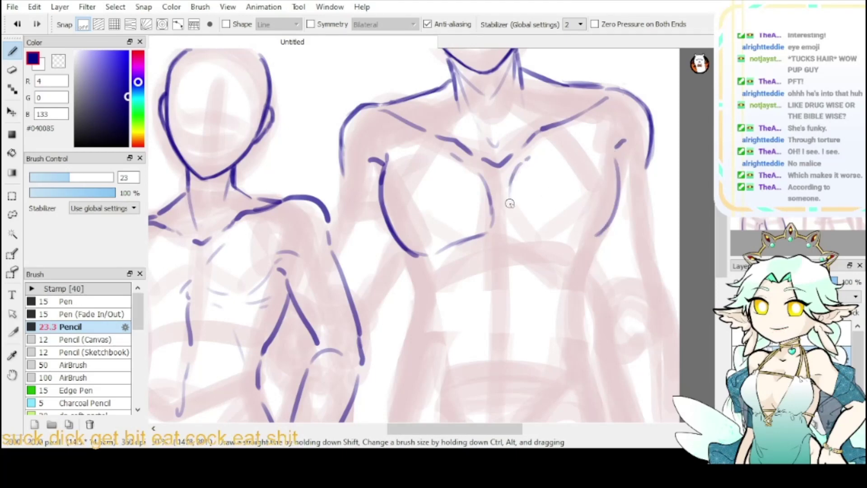
- Erase the inner chest lines and redraw them as a Y-shaped dark blue centre line below the collarbones
key(e)
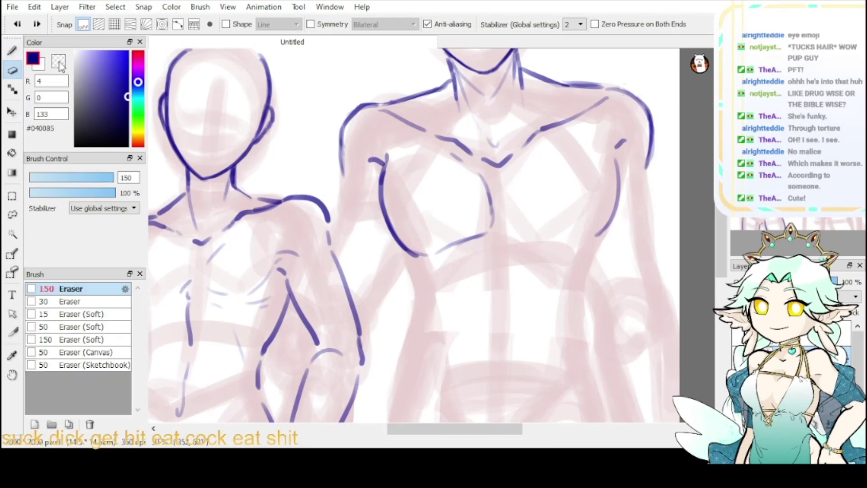
key(b)
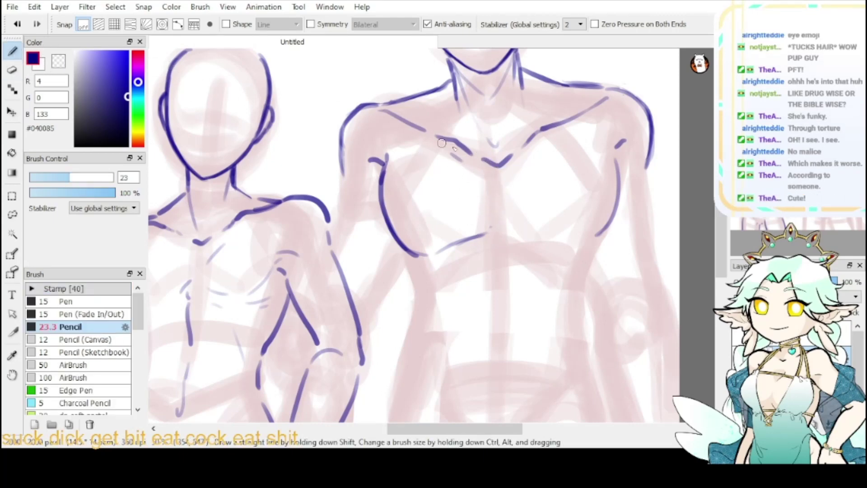
mouse_move(479, 166)
mouse_down()
mouse_move(494, 186)
mouse_move(496, 224)
mouse_up()
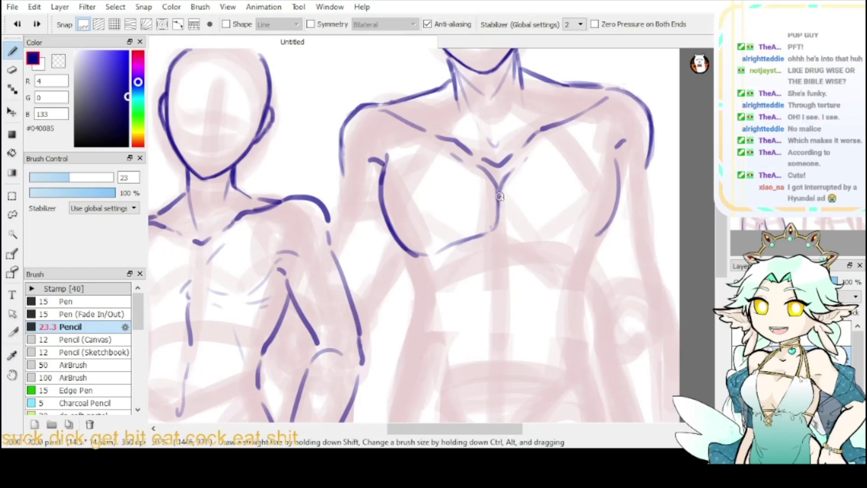
- Draw the lower edge of the right-hand chest muscle and a light upper edge below the collarbone
key(ctrl+z)
mouse_move(499, 196)
mouse_down()
mouse_move(504, 224)
mouse_move(588, 236)
mouse_up()
key(ctrl+z)
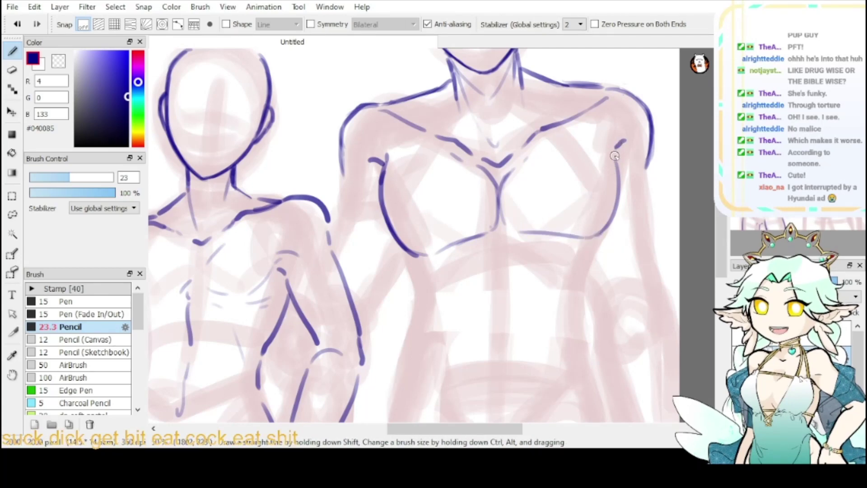
drag(549, 144, 570, 134)
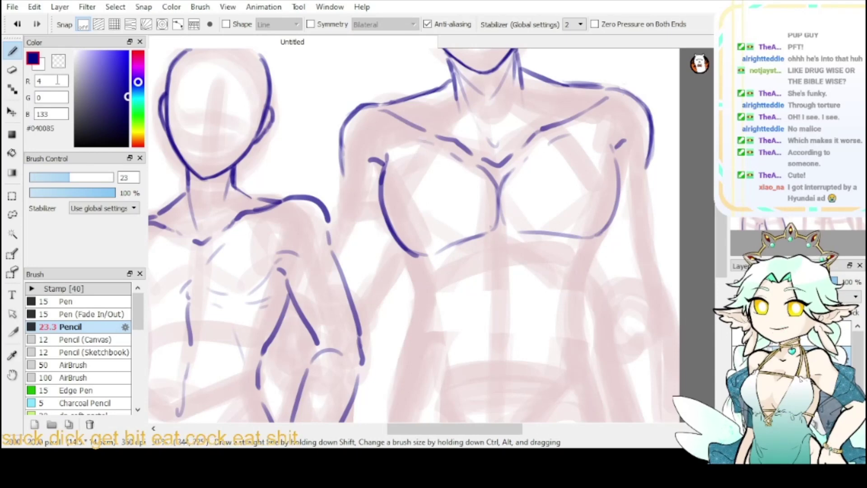
- Erase the taller figure's centre chest line and lower chest edges, and redraw them as lighter curves with a short centre mark
key(e)
mouse_move(456, 246)
mouse_down()
mouse_move(435, 253)
mouse_move(482, 228)
mouse_move(546, 244)
mouse_move(563, 234)
mouse_move(455, 229)
mouse_move(508, 196)
mouse_up()
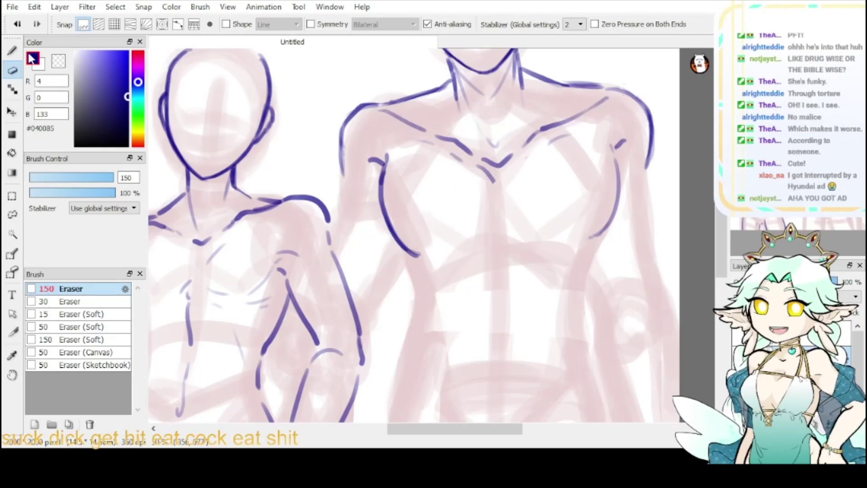
click(12, 51)
mouse_move(507, 173)
mouse_down()
mouse_move(499, 217)
mouse_move(544, 241)
mouse_up()
key(ctrl+z)
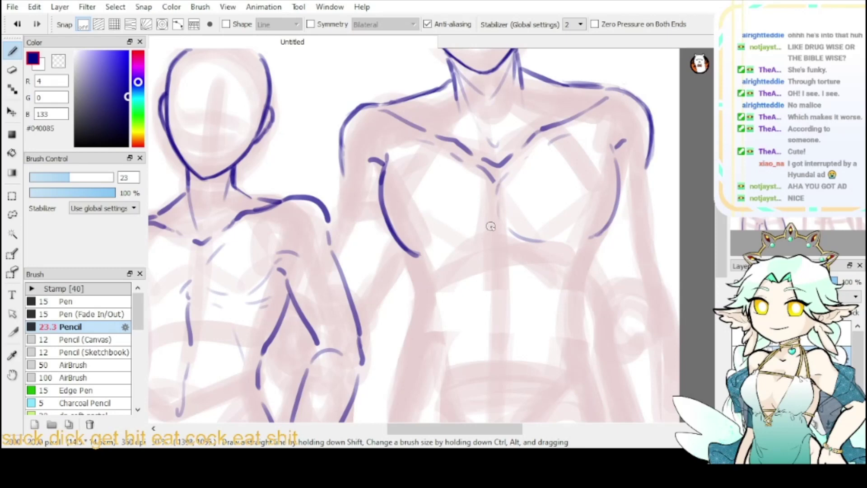
mouse_move(495, 224)
mouse_down()
mouse_move(429, 257)
mouse_move(456, 256)
mouse_up()
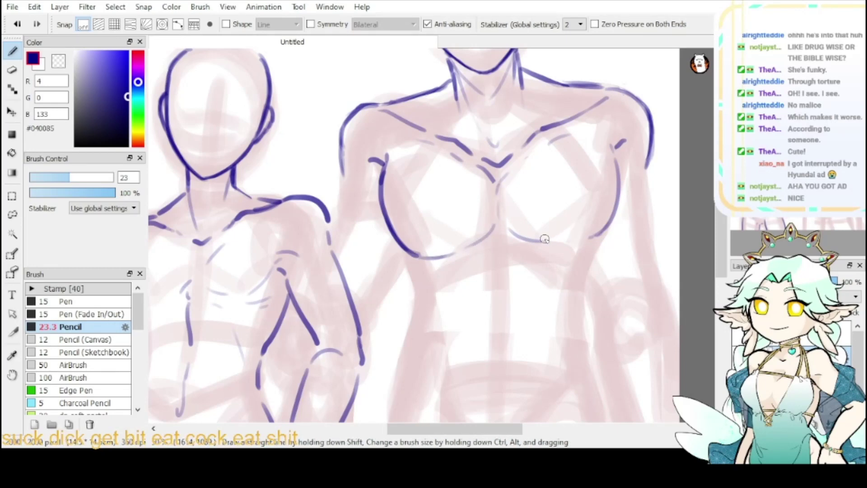
mouse_move(495, 236)
mouse_down()
mouse_move(501, 261)
mouse_move(506, 245)
mouse_up()
key(ctrl+z)
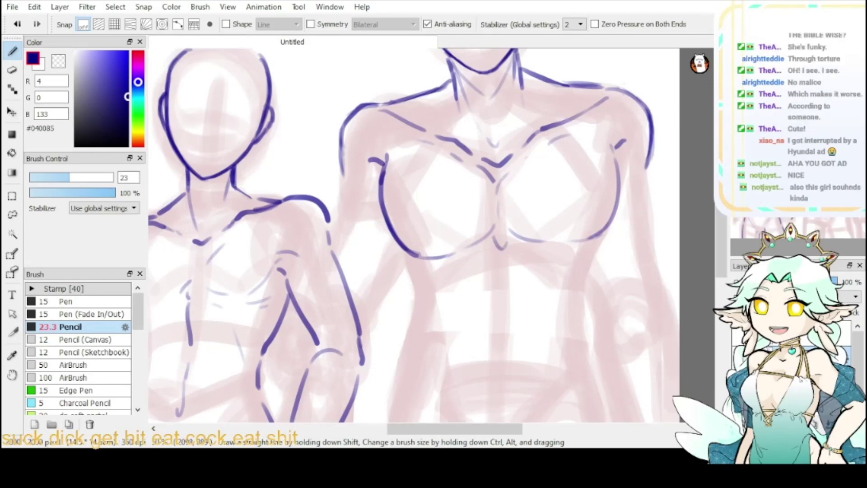
- Add short marks below the outer chest corners and draw the left-hand side of the torso down to the waist
mouse_move(567, 210)
mouse_down()
mouse_move(493, 160)
mouse_move(495, 149)
mouse_move(529, 144)
mouse_up()
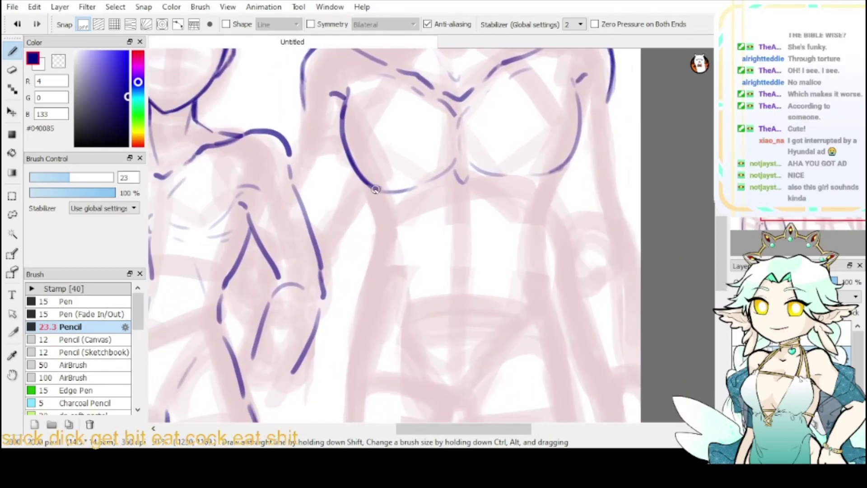
drag(362, 179, 374, 201)
key(ctrl+z)
scroll(565, 176, left, 2)
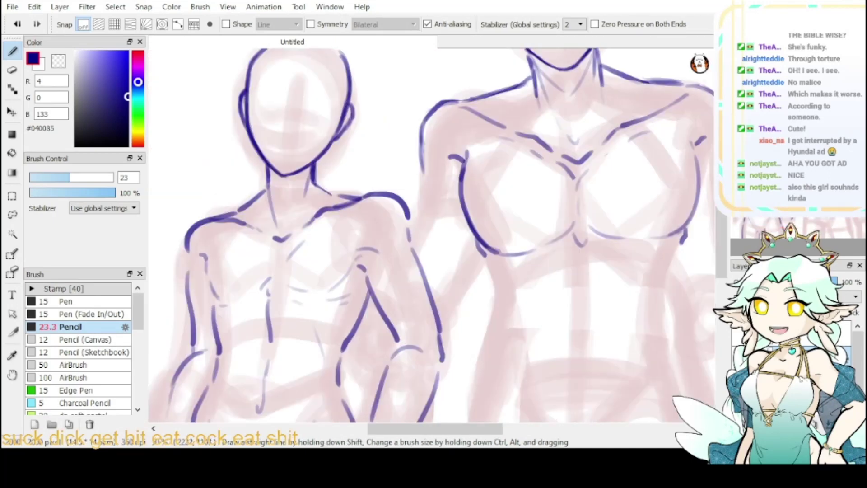
mouse_move(453, 231)
mouse_down()
mouse_move(468, 295)
mouse_move(499, 358)
mouse_up()
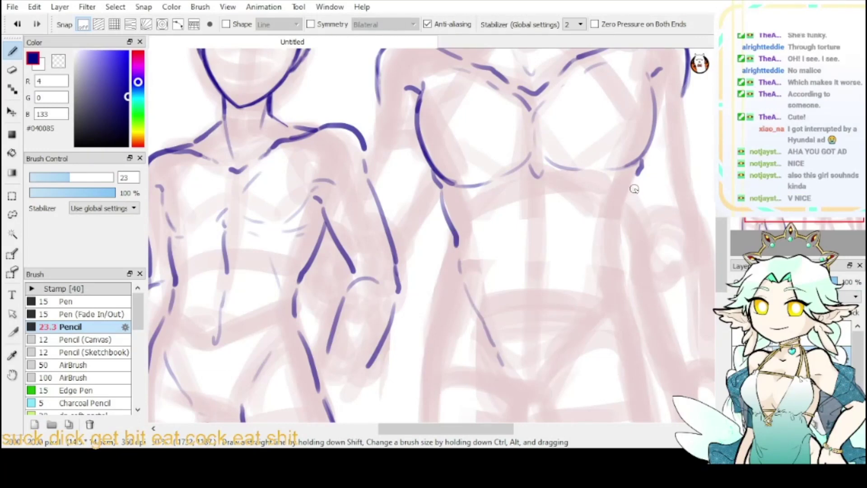
drag(634, 189, 617, 250)
key(ctrl+z)
mouse_move(637, 188)
mouse_down()
mouse_move(614, 278)
mouse_move(573, 353)
mouse_up()
key(ctrl+z)
key(ctrl+z)
mouse_move(460, 248)
mouse_down()
mouse_move(465, 311)
mouse_move(503, 383)
mouse_up()
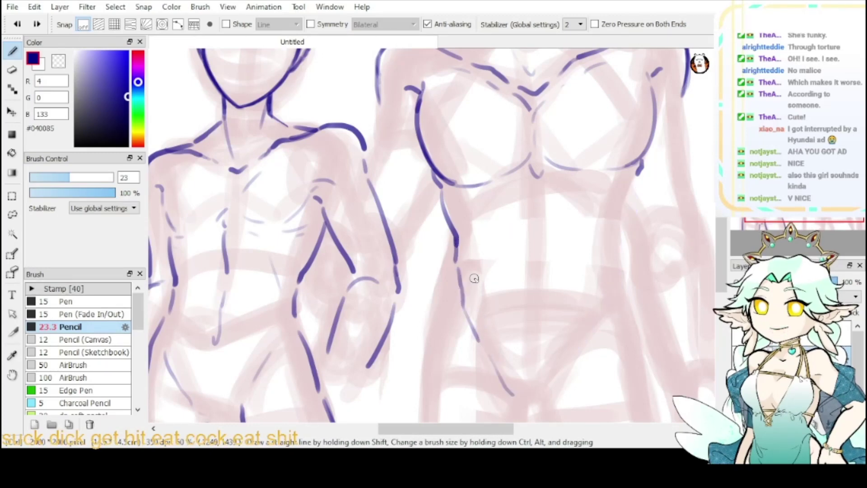
key(ctrl+z)
- Draw the right-hand side of the taller figure's torso, curving inward from below the chest to the waist
drag(635, 178, 621, 232)
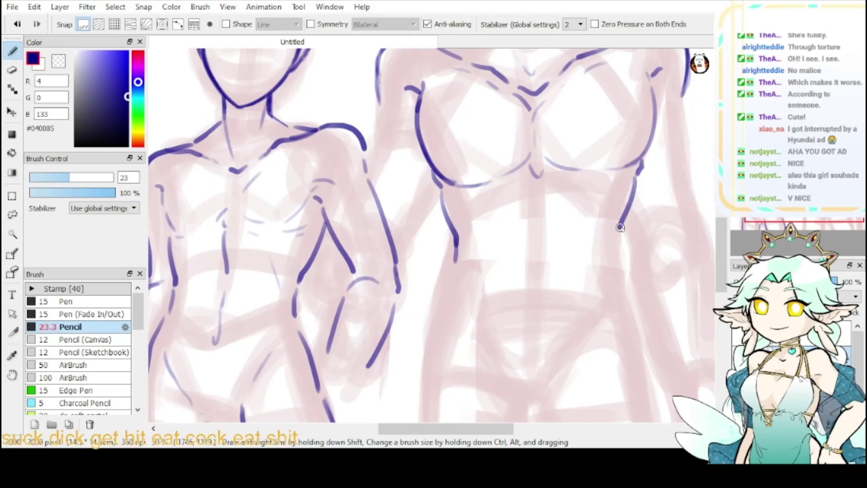
key(ctrl+z)
drag(634, 179, 620, 242)
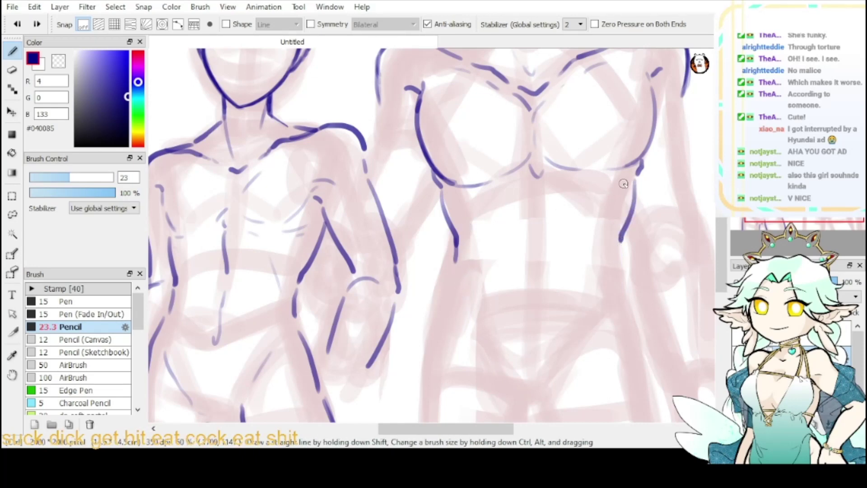
key(ctrl+z)
drag(634, 185, 626, 221)
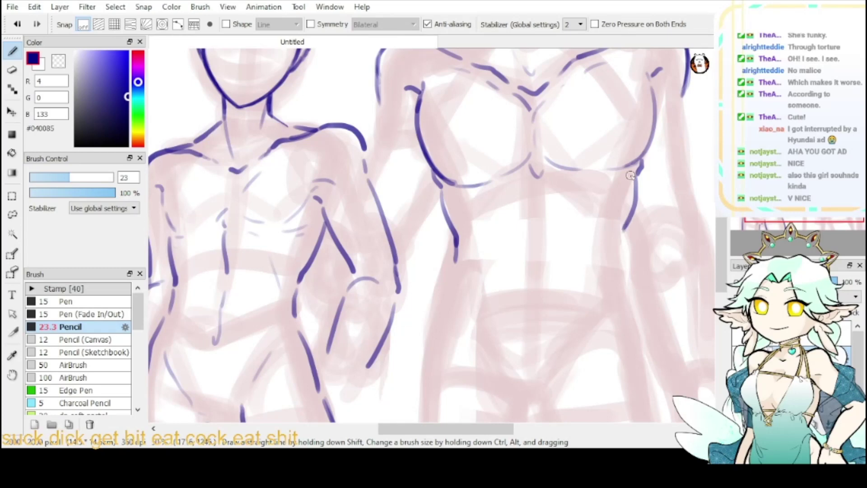
key(ctrl+z)
drag(635, 179, 621, 231)
key(ctrl+z)
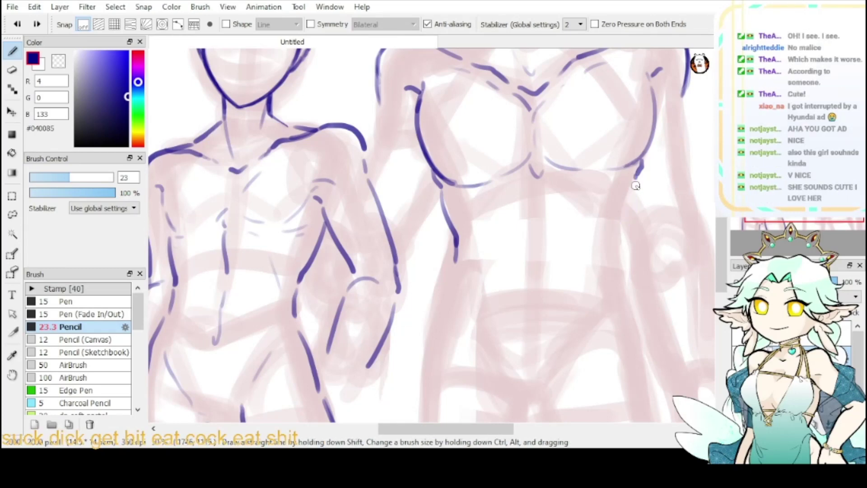
drag(635, 185, 610, 265)
key(ctrl+z)
key(ctrl+z)
drag(636, 178, 613, 266)
- Draw a broken centre line down the abdomen and light hip creases slanting inward from both sides of the waist
drag(535, 193, 533, 220)
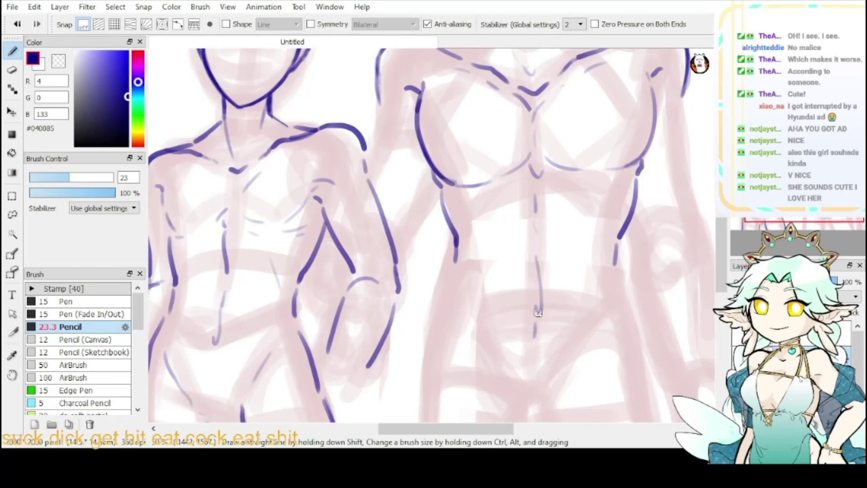
drag(537, 252, 535, 291)
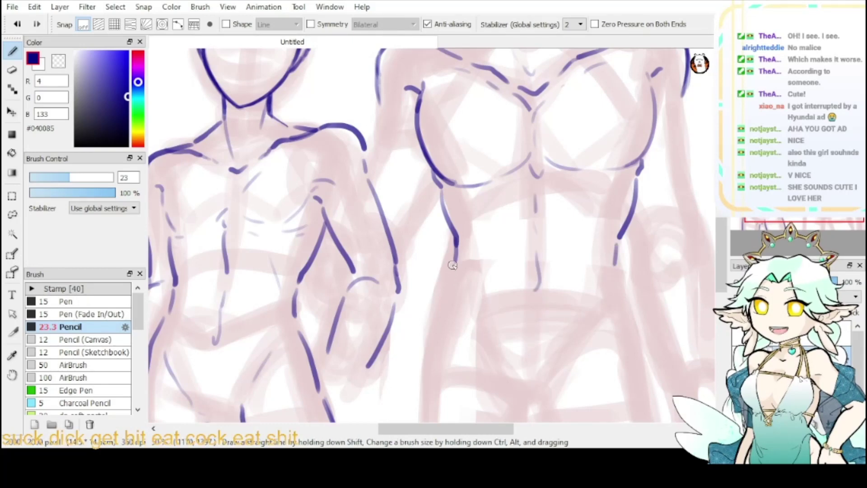
mouse_move(452, 265)
mouse_down()
mouse_move(459, 328)
mouse_move(491, 367)
mouse_up()
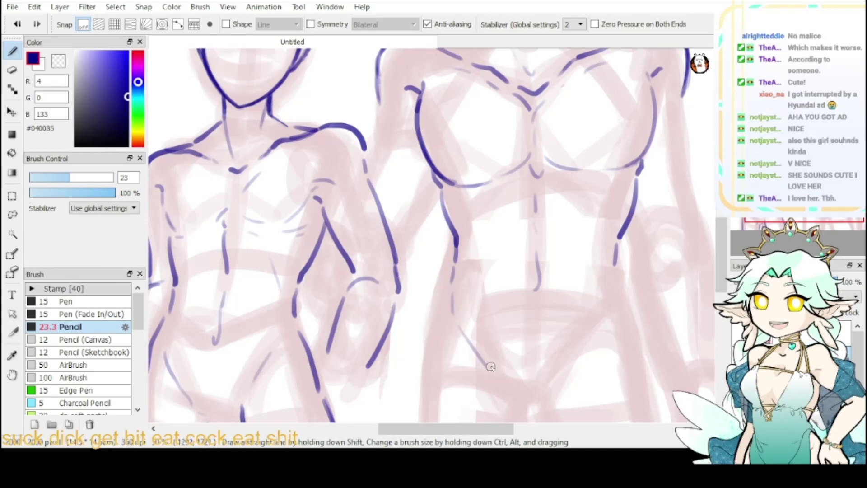
key(ctrl+z)
key(ctrl+z)
drag(454, 270, 455, 286)
drag(459, 295, 484, 344)
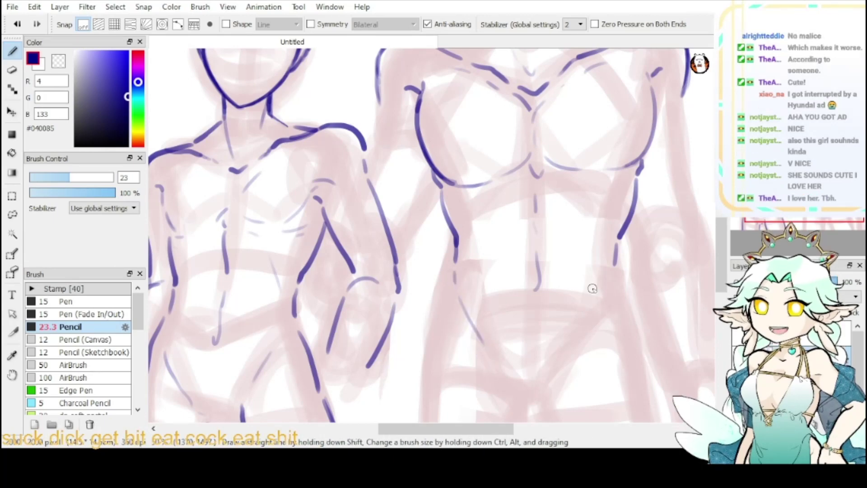
drag(615, 280, 593, 325)
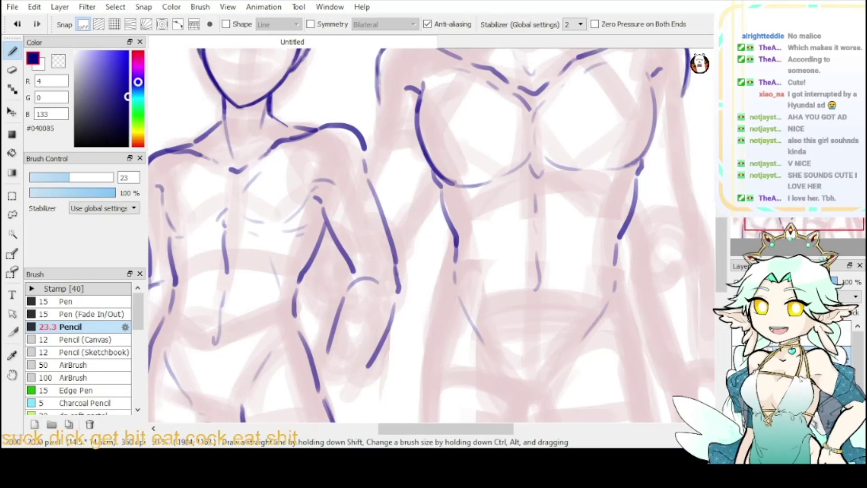
- Draw the outer hip and upper thigh contours on both sides of the taller figure
drag(608, 219, 572, 160)
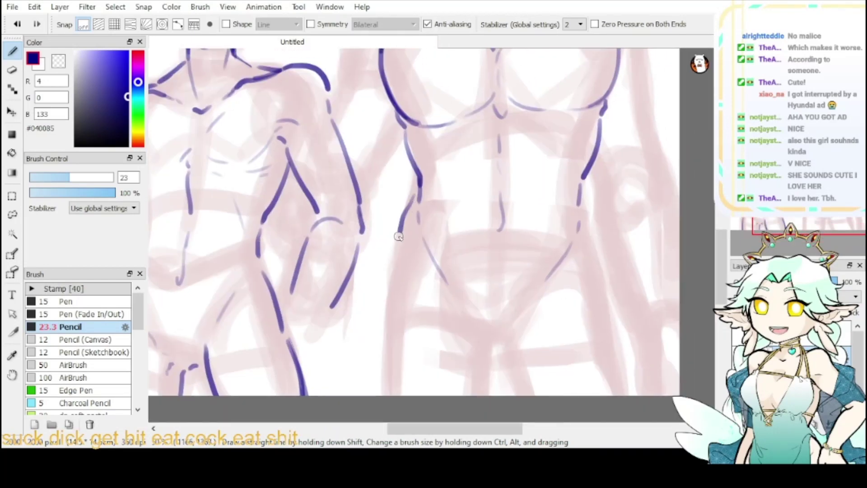
mouse_move(415, 216)
mouse_down()
mouse_move(396, 247)
mouse_move(383, 323)
mouse_up()
drag(591, 198, 627, 295)
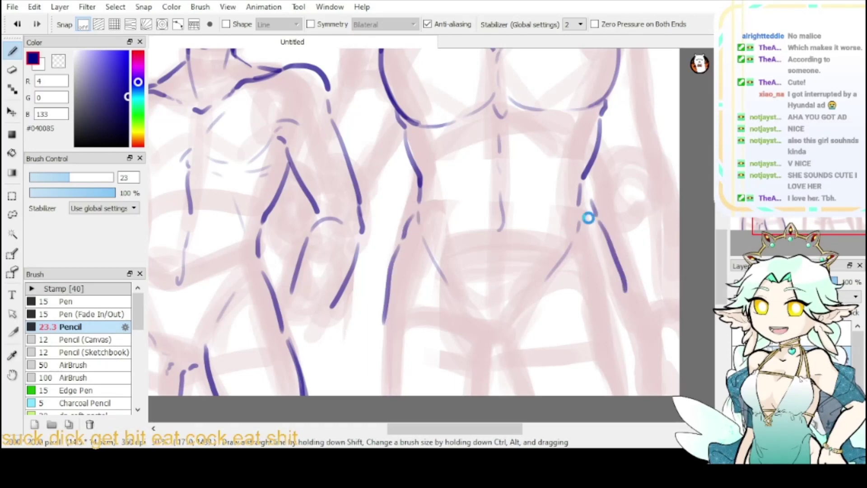
key(ctrl+z)
drag(587, 197, 622, 298)
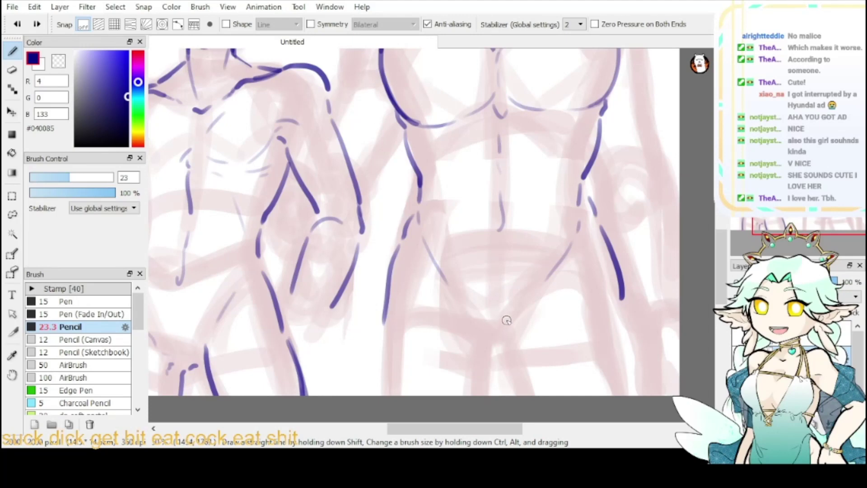
- Draw the crotch mark, the left-hand leg's inner thigh line and its outer thigh line down to the canvas edge
drag(503, 333, 481, 395)
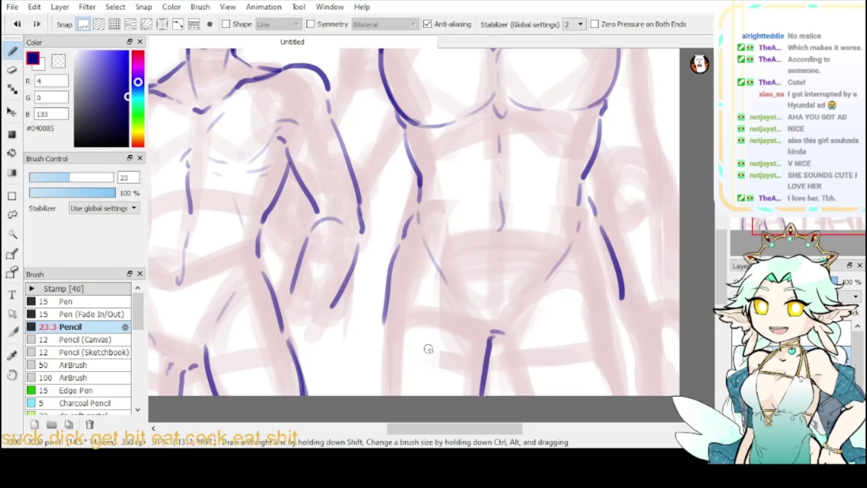
drag(385, 330, 382, 397)
key(ctrl+z)
drag(384, 334, 381, 396)
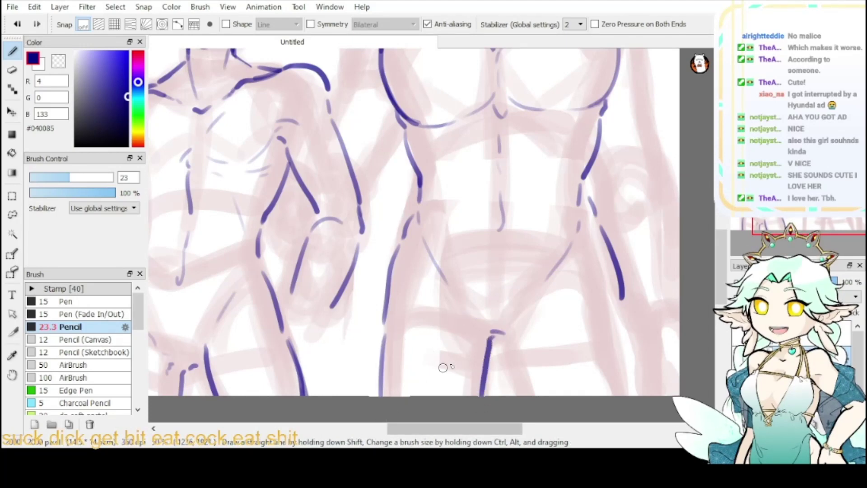
- Draw the right-hand leg's inner thigh line from the crotch down to the canvas edge
drag(504, 341, 537, 396)
key(ctrl+z)
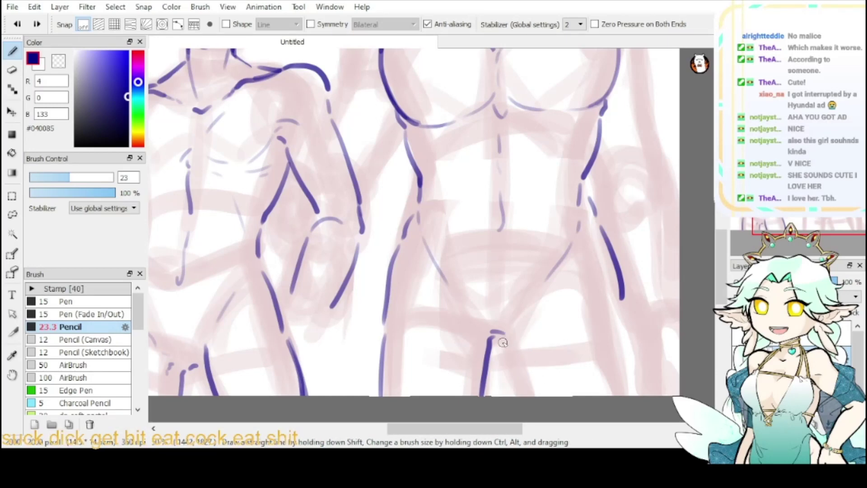
drag(501, 340, 491, 402)
key(ctrl+z)
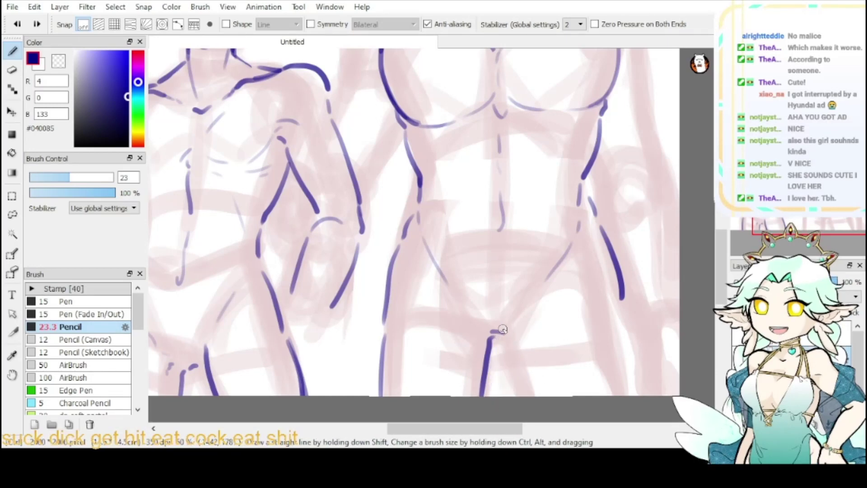
mouse_move(493, 331)
mouse_down()
mouse_move(513, 335)
mouse_move(543, 389)
mouse_up()
key(ctrl+z)
key(ctrl+z)
drag(510, 335, 544, 404)
drag(526, 330, 591, 281)
key(ctrl+z)
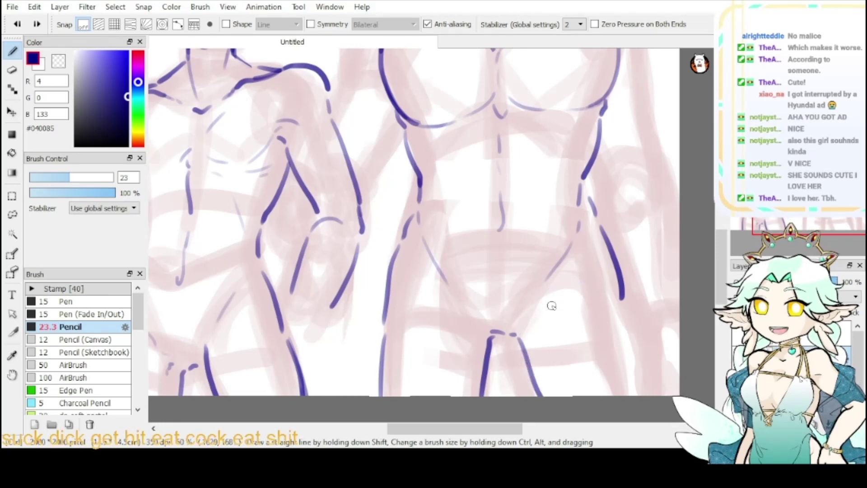
drag(527, 326, 570, 270)
mouse_move(520, 338)
mouse_down()
mouse_move(525, 311)
mouse_move(553, 280)
mouse_up()
key(ctrl+z)
- Extend the right-hand outer thigh line outward and down to the canvas edge
drag(623, 302, 646, 402)
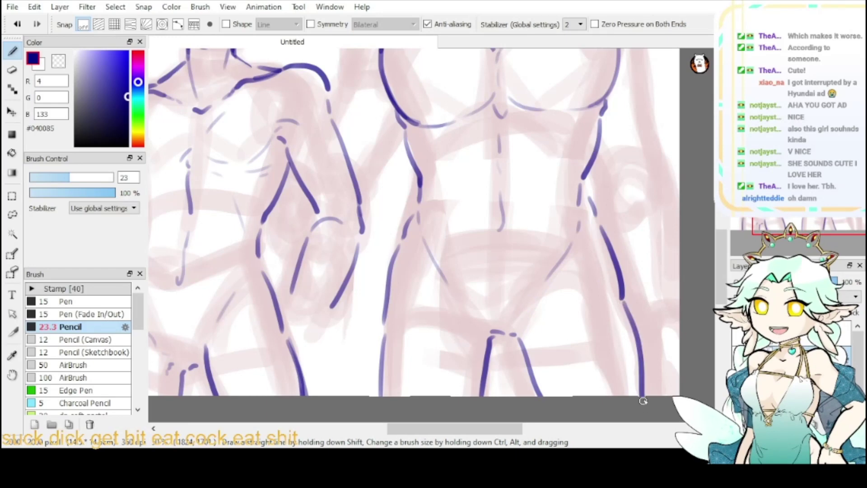
key(ctrl+z)
drag(623, 308, 656, 396)
key(ctrl+z)
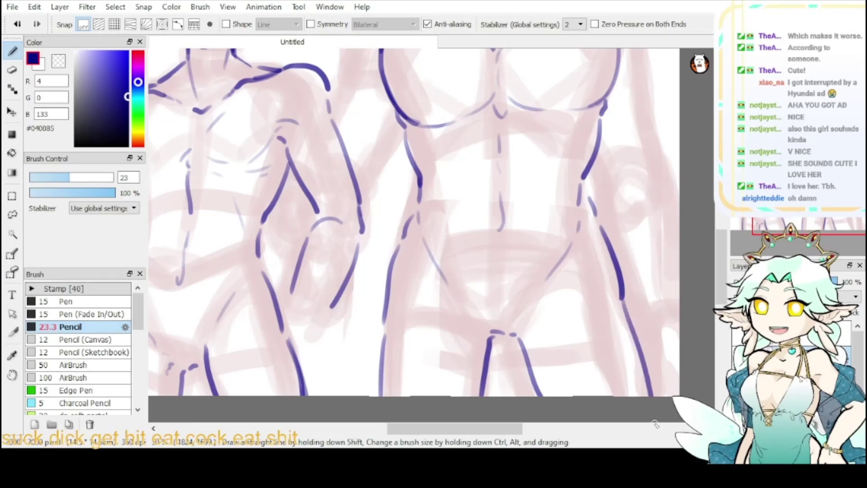
drag(621, 299, 652, 396)
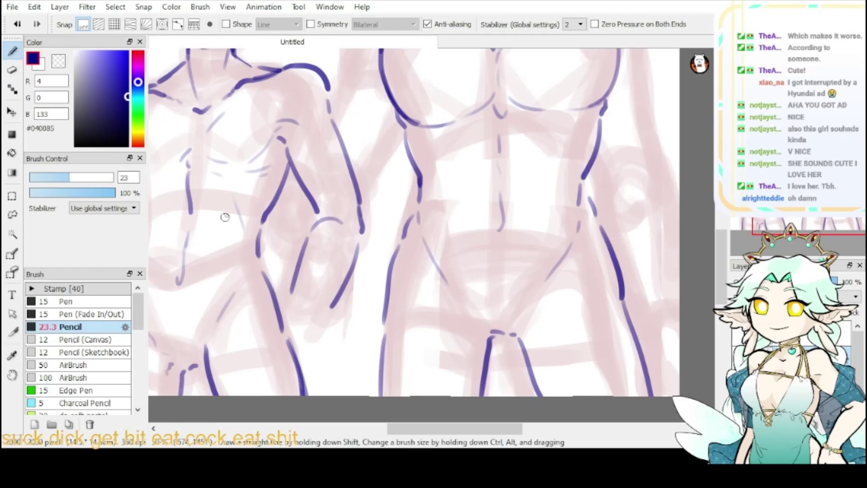
- Lasso the taller figure's hips and legs, transform them slightly downward with a small clockwise rotation, and clear the selection
click(12, 214)
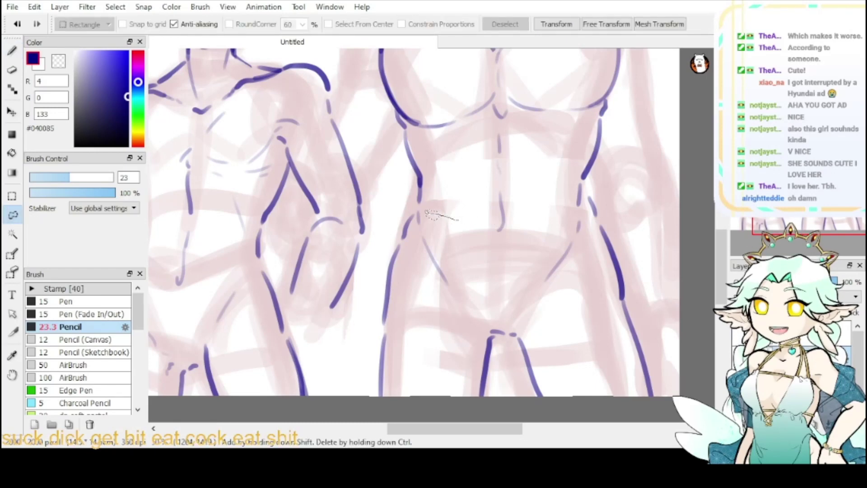
mouse_move(427, 212)
mouse_down()
mouse_move(394, 226)
mouse_move(355, 329)
mouse_move(460, 426)
mouse_move(643, 408)
mouse_move(675, 359)
mouse_move(667, 304)
mouse_move(638, 227)
mouse_move(607, 182)
mouse_up()
mouse_move(581, 214)
mouse_down()
mouse_move(487, 267)
mouse_move(465, 225)
mouse_up()
click(553, 24)
drag(543, 251, 545, 259)
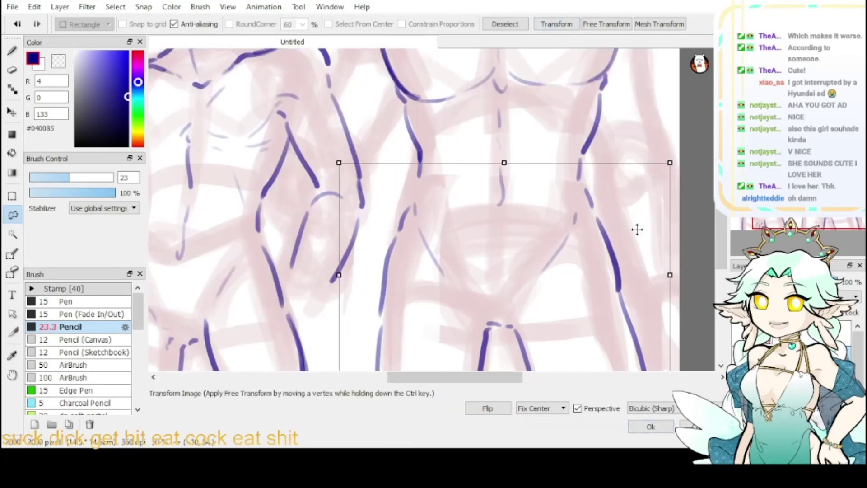
drag(677, 225, 678, 231)
drag(627, 248, 623, 251)
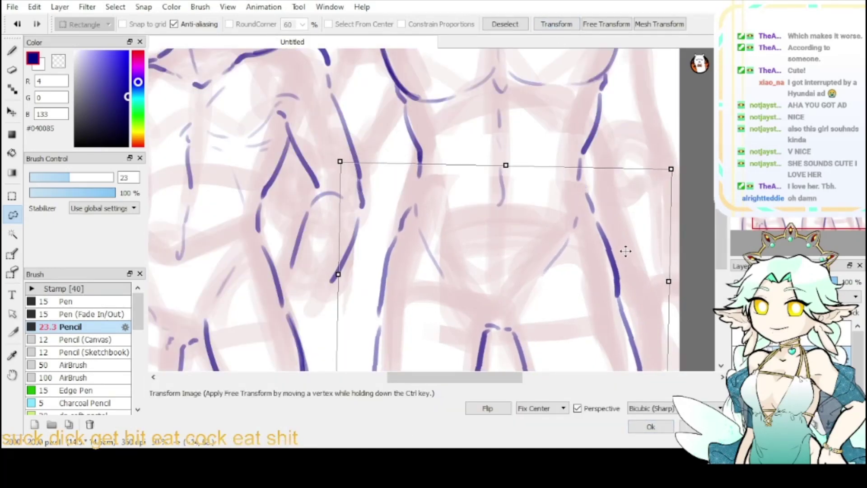
click(650, 426)
click(504, 24)
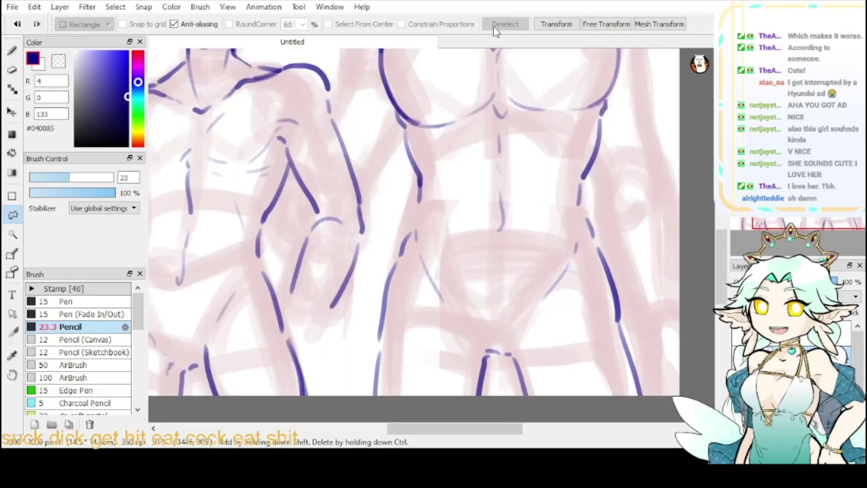
- Return to the pencil and use the transparent colour to erase the short line segment between the right-hand waist and hip
key(b)
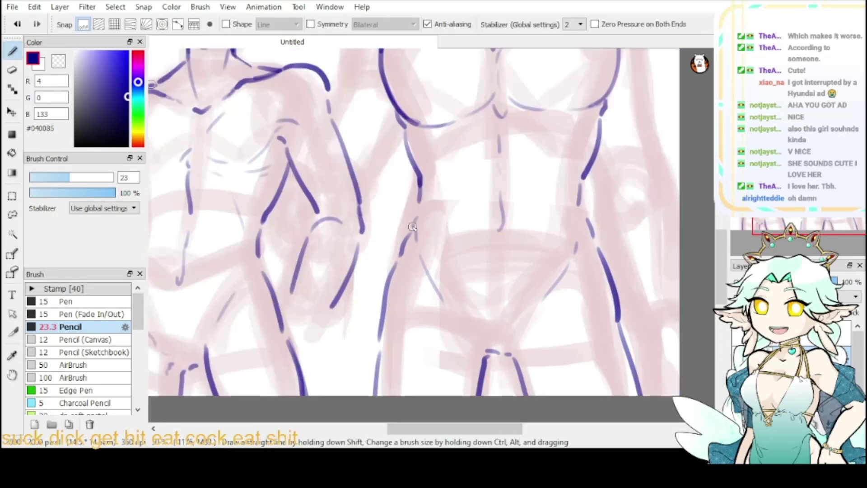
mouse_move(586, 216)
mouse_down()
mouse_move(599, 247)
mouse_move(532, 308)
mouse_move(560, 314)
mouse_up()
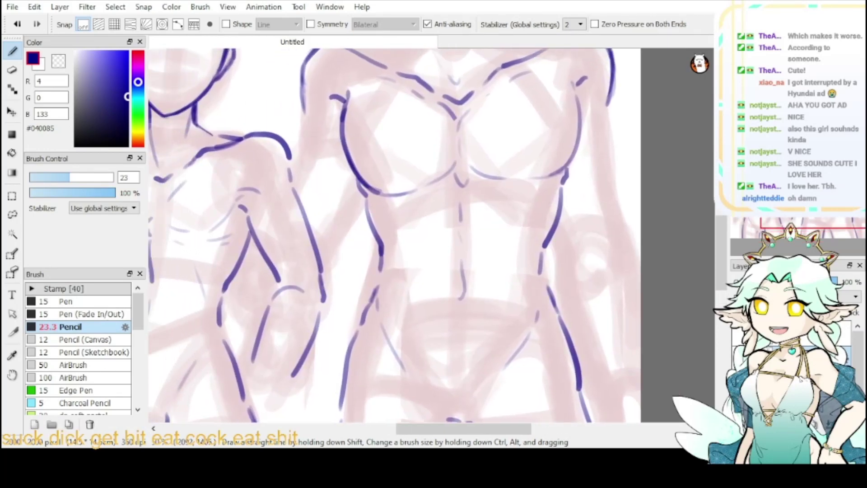
click(59, 62)
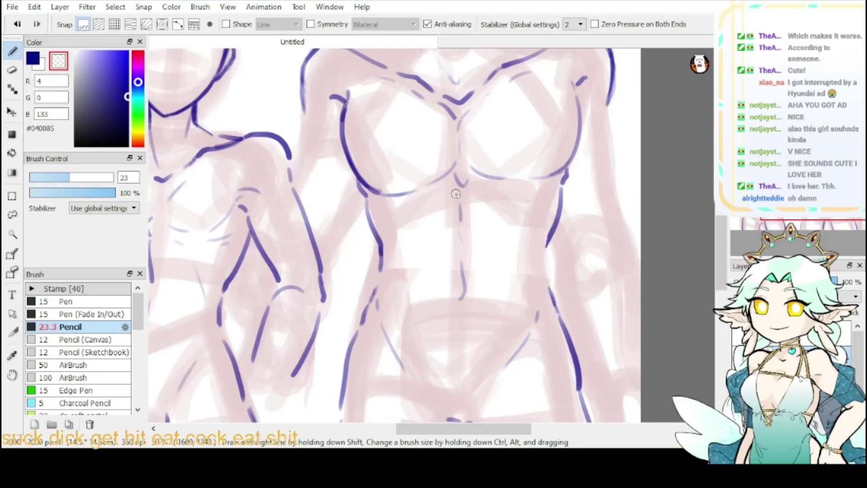
- Return to the dark blue and draw a short line joining the taller figure's right-hand waist to the hip
key(x)
drag(547, 237, 547, 266)
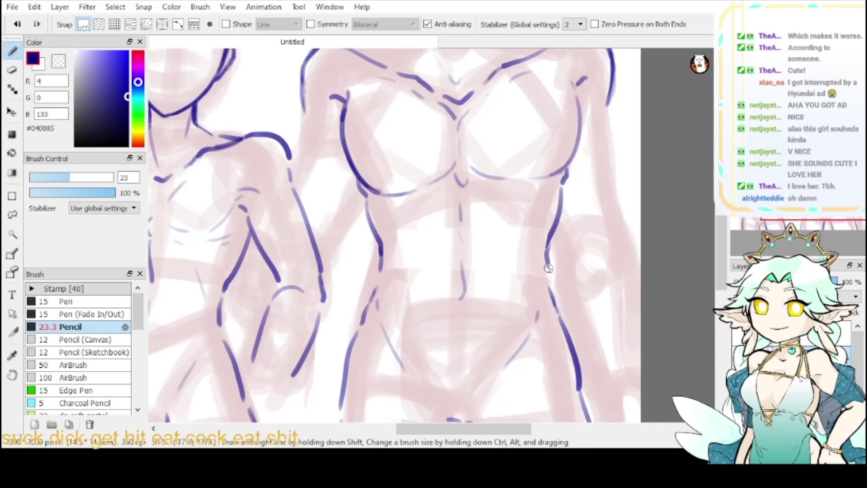
click(749, 55)
key(ctrl+plus)
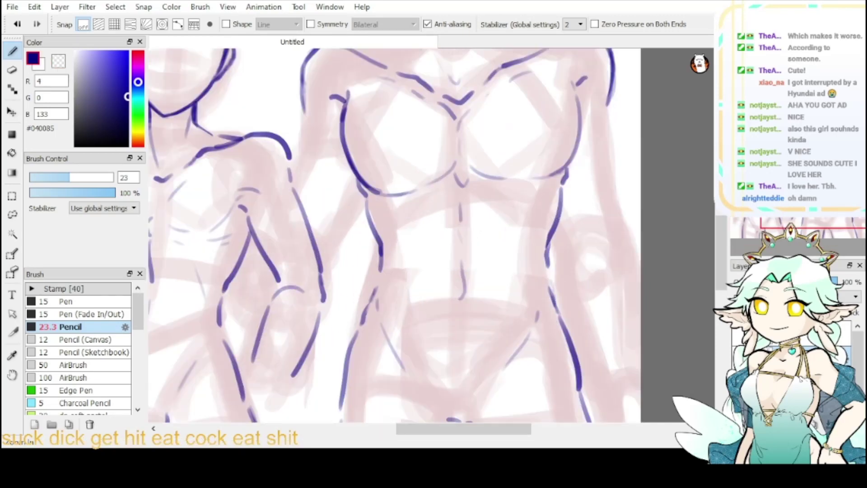
key(ctrl+minus)
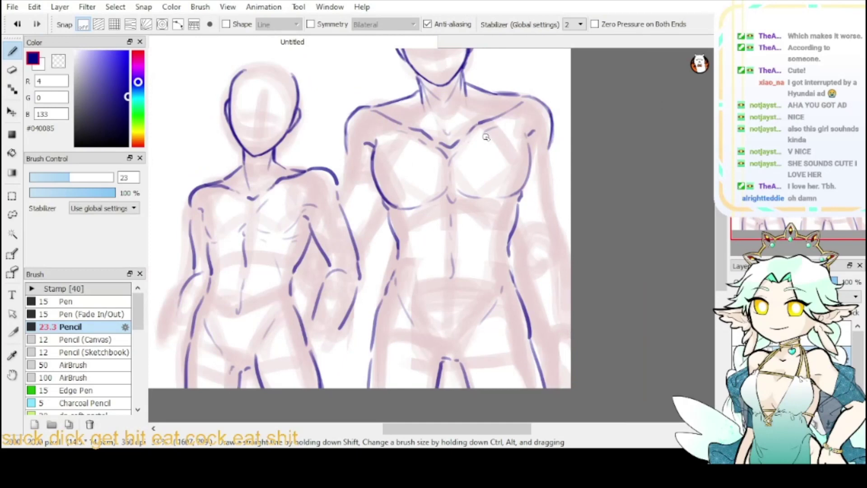
- Try to reshape the taller figure's hips and legs by lassoing and transforming them
click(12, 215)
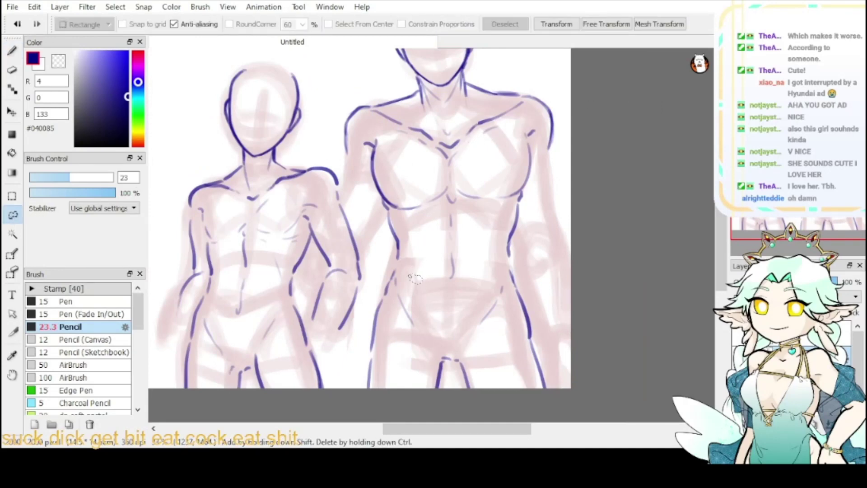
mouse_move(383, 285)
mouse_down()
mouse_move(555, 413)
mouse_move(590, 333)
mouse_move(535, 268)
mouse_move(477, 274)
mouse_up()
key(ctrl+t)
mouse_move(570, 305)
mouse_down()
mouse_move(553, 310)
mouse_move(571, 307)
mouse_up()
drag(555, 267, 555, 317)
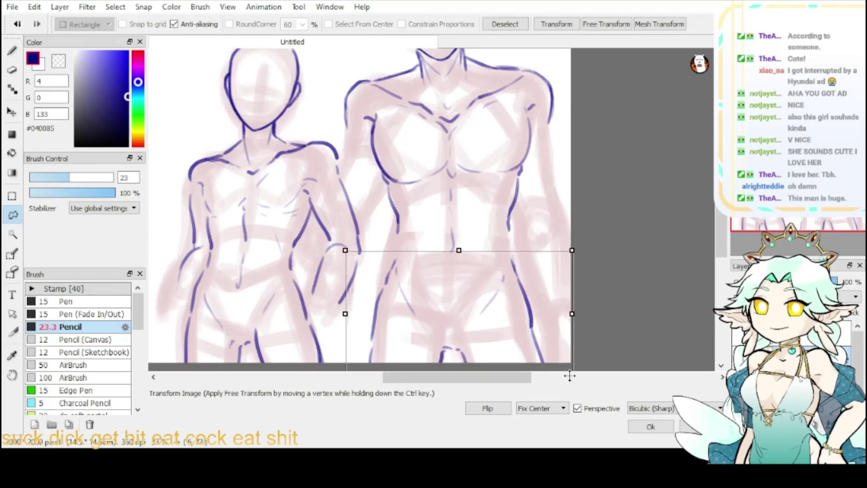
click(634, 428)
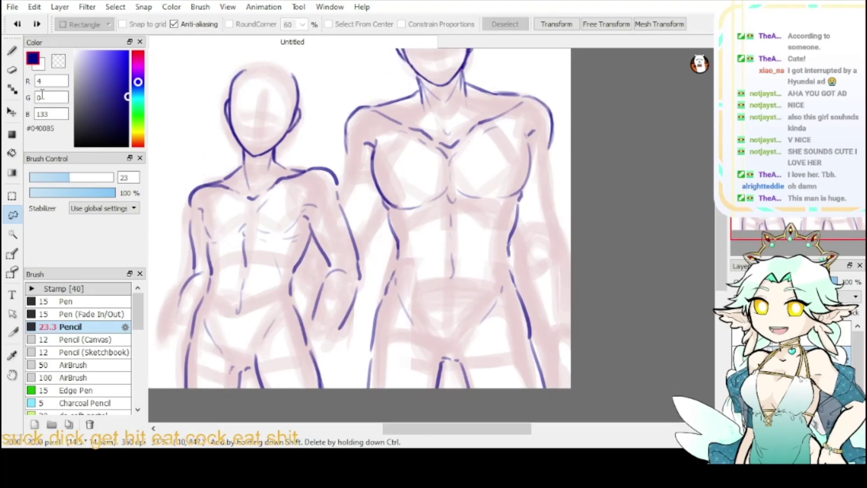
- Erase the taller figure's lower waist, hip and leg lines with the eraser, and return to the pencil
key(e)
mouse_move(402, 269)
mouse_down()
mouse_move(420, 324)
mouse_move(512, 250)
mouse_move(486, 296)
mouse_move(458, 258)
mouse_move(449, 273)
mouse_move(398, 297)
mouse_move(387, 292)
mouse_move(383, 398)
mouse_move(501, 275)
mouse_move(536, 372)
mouse_move(531, 351)
mouse_move(483, 349)
mouse_move(479, 360)
mouse_move(432, 336)
mouse_move(421, 286)
mouse_up()
key(b)
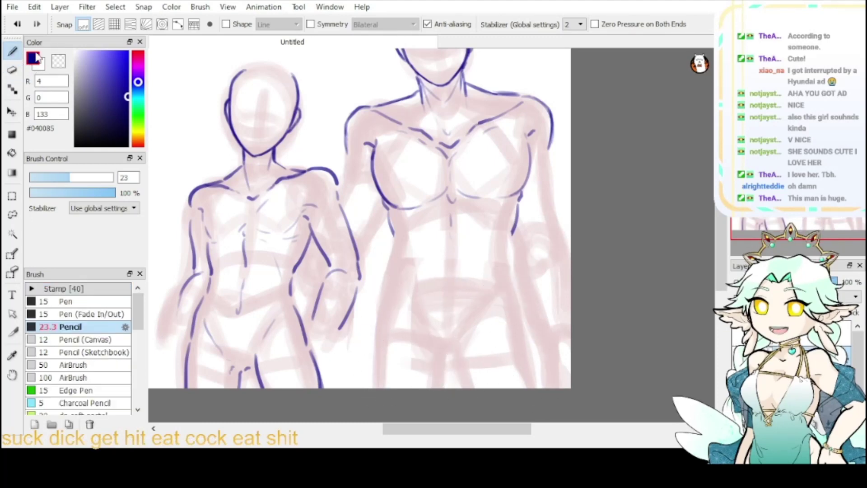
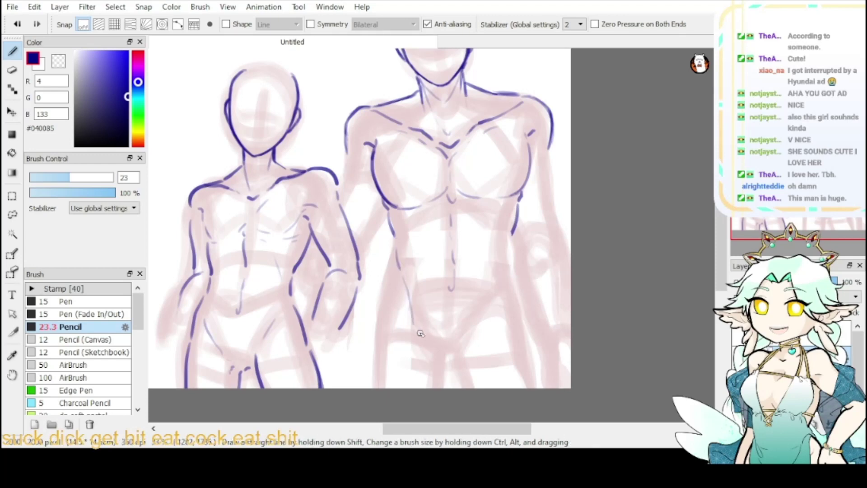
- Redraw the taller figure's left-hand groin curve and the right-hand waist line curving down toward the groin
drag(410, 299, 429, 339)
drag(511, 245, 490, 313)
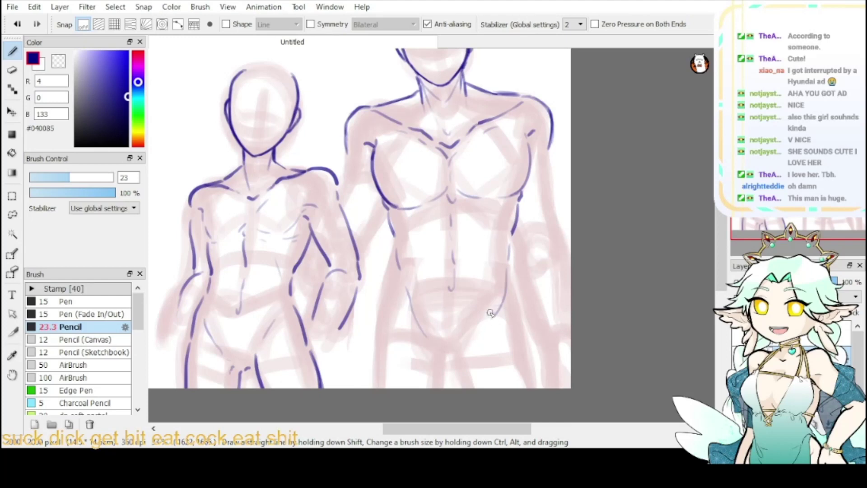
key(ctrl+z)
key(ctrl+z)
drag(511, 238, 479, 316)
key(ctrl+z)
key(ctrl+z)
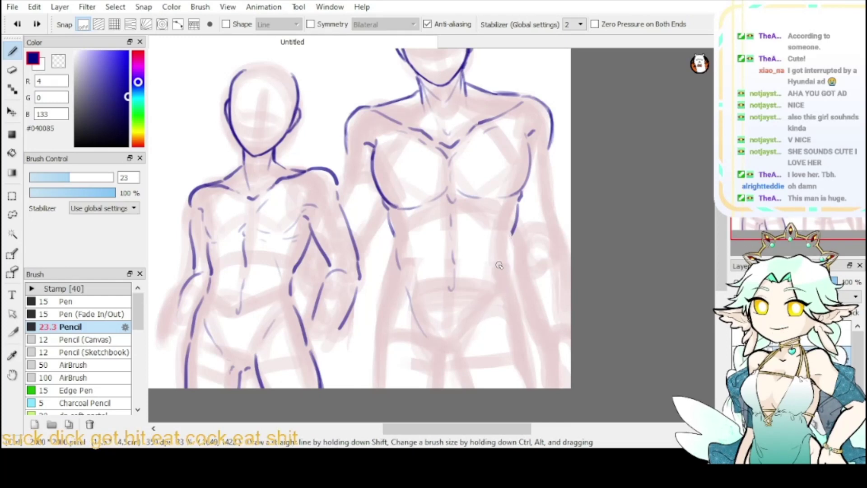
drag(511, 236, 481, 332)
key(ctrl+z)
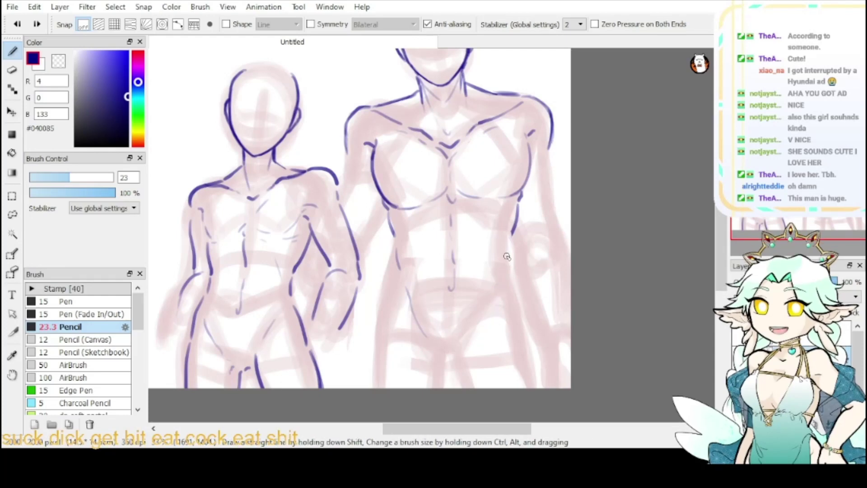
drag(513, 232, 486, 328)
drag(498, 290, 472, 337)
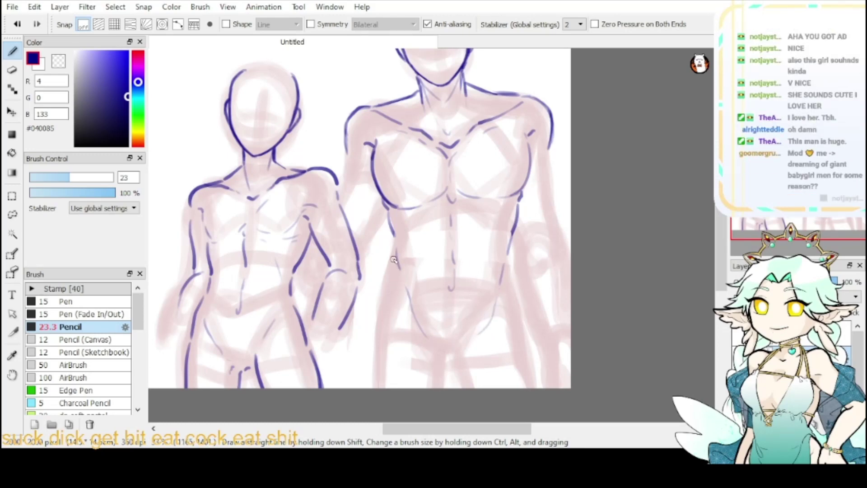
- Draw the taller figure's left-hand outer hip and thigh line from the waist down to the canvas edge
drag(397, 252, 363, 382)
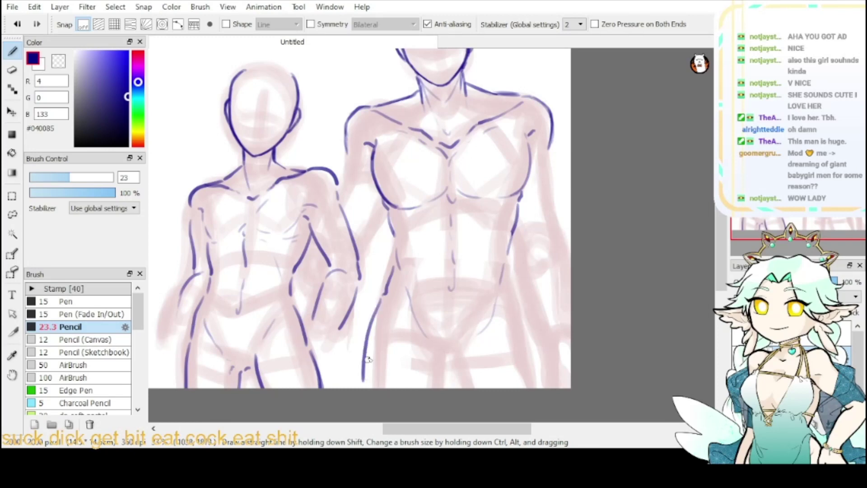
key(ctrl+z)
drag(393, 249, 389, 277)
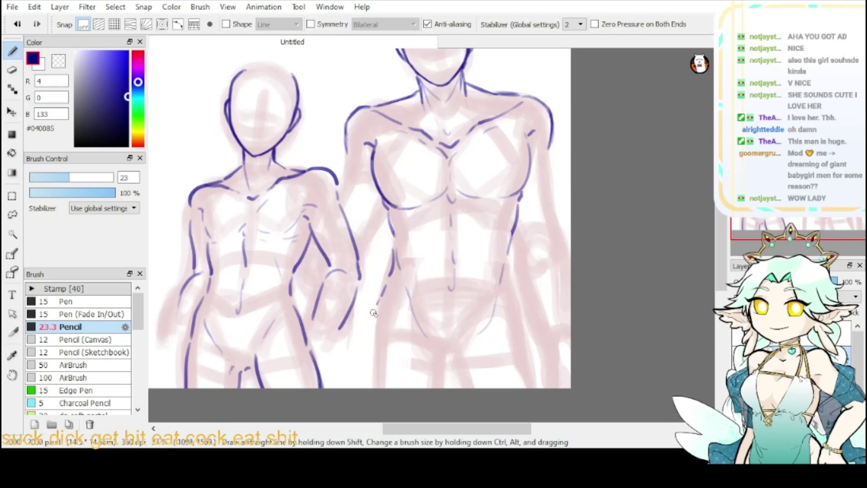
drag(373, 313, 367, 389)
key(ctrl+z)
key(ctrl+z)
drag(387, 278, 379, 296)
drag(376, 306, 368, 395)
drag(389, 275, 368, 386)
drag(385, 286, 367, 387)
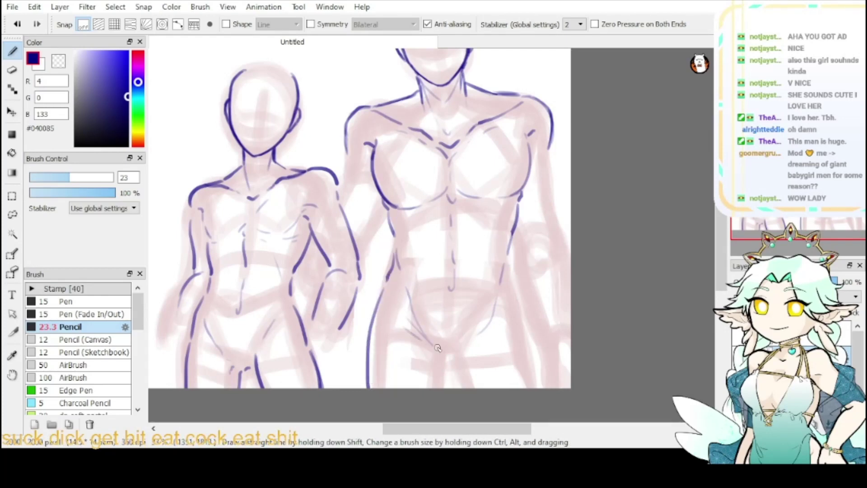
key(ctrl+z)
drag(386, 278, 367, 387)
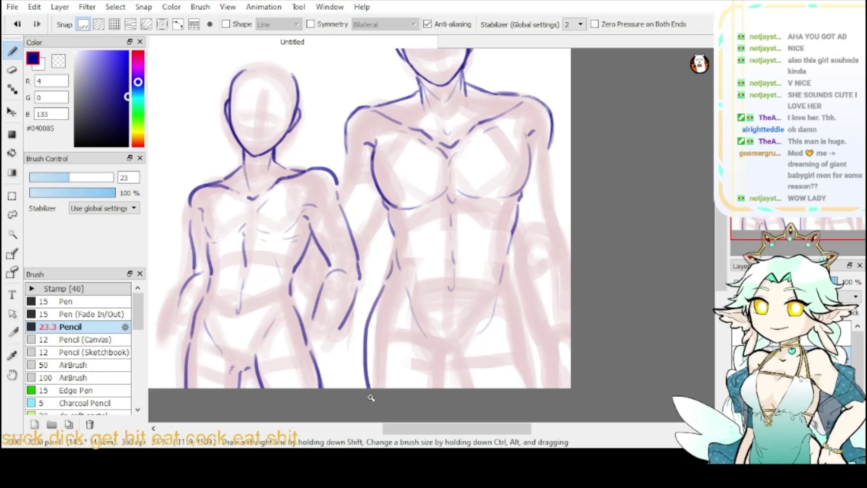
key(ctrl+z)
drag(392, 258, 367, 387)
key(ctrl+z)
mouse_move(382, 287)
mouse_down()
mouse_move(367, 325)
mouse_move(370, 389)
mouse_up()
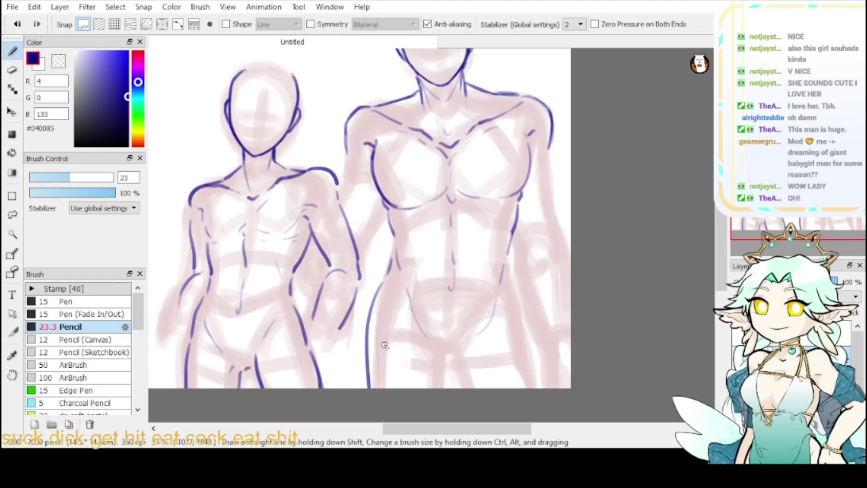
- Strengthen the taller figure's left-hand groin curve and draw the crotch and both inner thigh lines down to the canvas edge
mouse_move(398, 299)
mouse_down()
mouse_move(422, 332)
mouse_move(446, 391)
mouse_up()
key(ctrl+z)
mouse_move(441, 351)
mouse_down()
mouse_move(442, 387)
mouse_move(454, 371)
mouse_up()
key(ctrl+z)
key(ctrl+z)
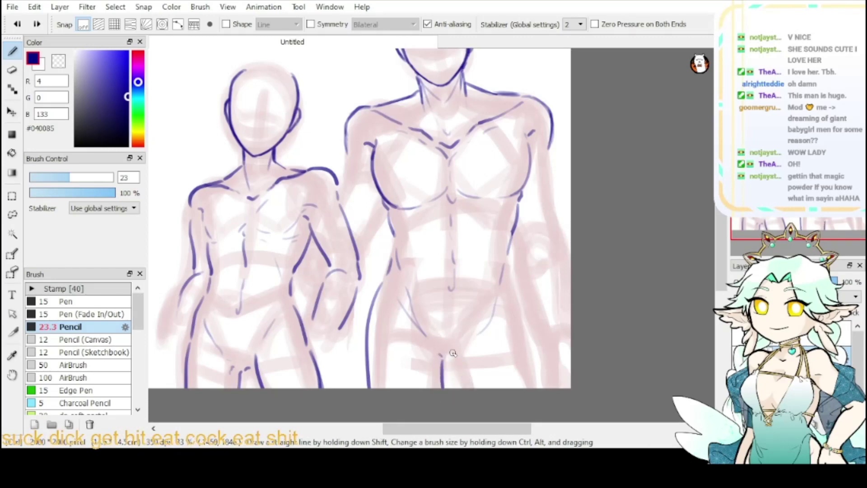
drag(453, 355, 480, 386)
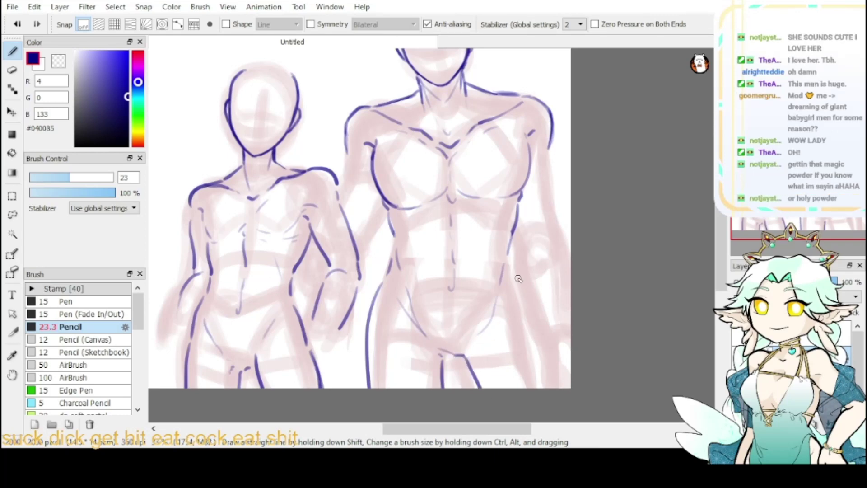
- Draw the taller figure's right-hand outer hip and thigh line from the waist down to the canvas edge
drag(511, 248, 526, 302)
key(ctrl+z)
drag(512, 258, 541, 335)
key(ctrl+z)
drag(523, 286, 537, 331)
drag(538, 334, 554, 399)
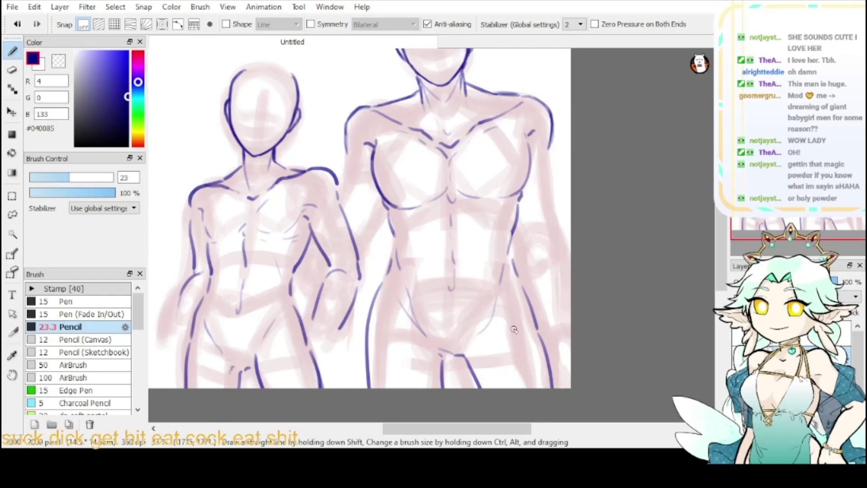
key(ctrl+z)
key(ctrl+z)
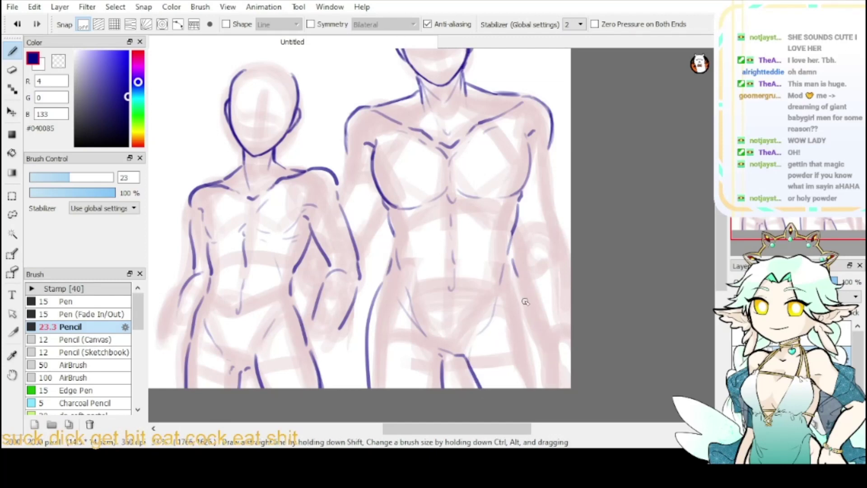
drag(521, 291, 546, 378)
- Redraw the inner thigh lines closer together and trim the excess linework with the transparent colour
drag(457, 355, 449, 388)
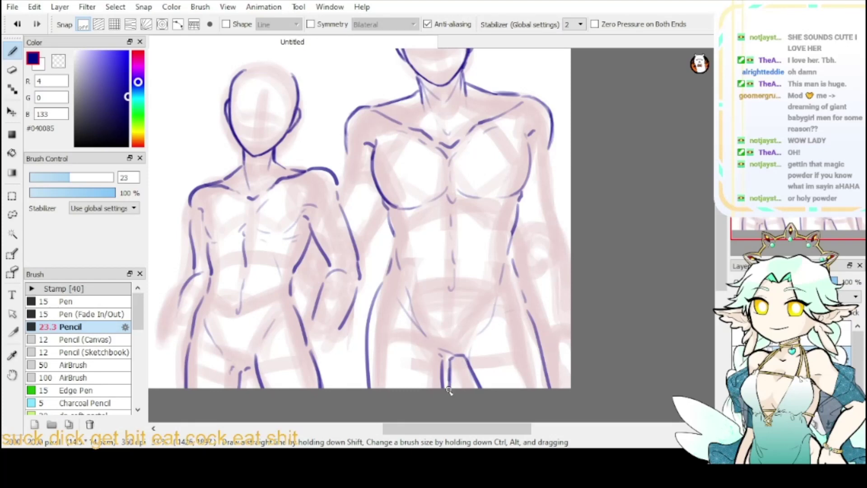
drag(453, 355, 479, 389)
key(ctrl+z)
drag(456, 355, 479, 387)
key(x)
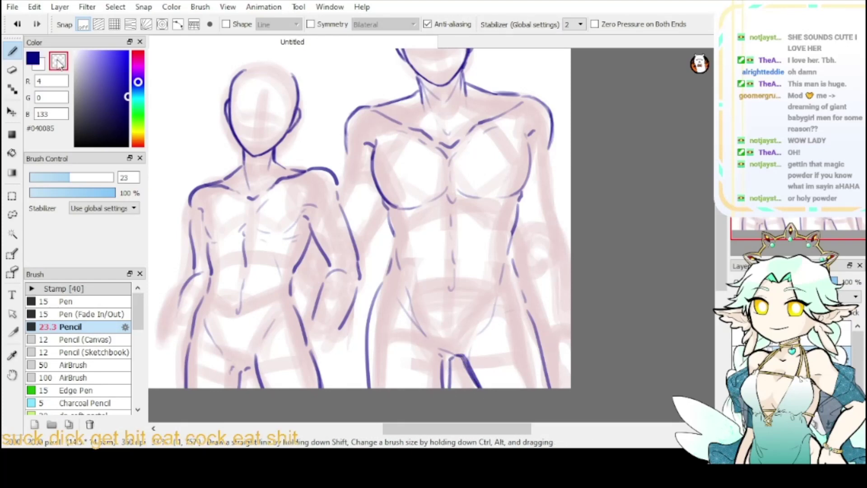
drag(465, 358, 488, 394)
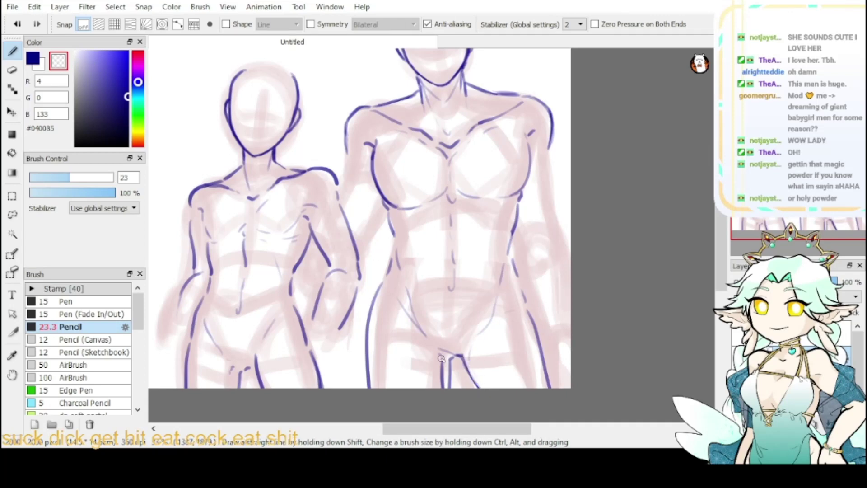
drag(441, 358, 438, 386)
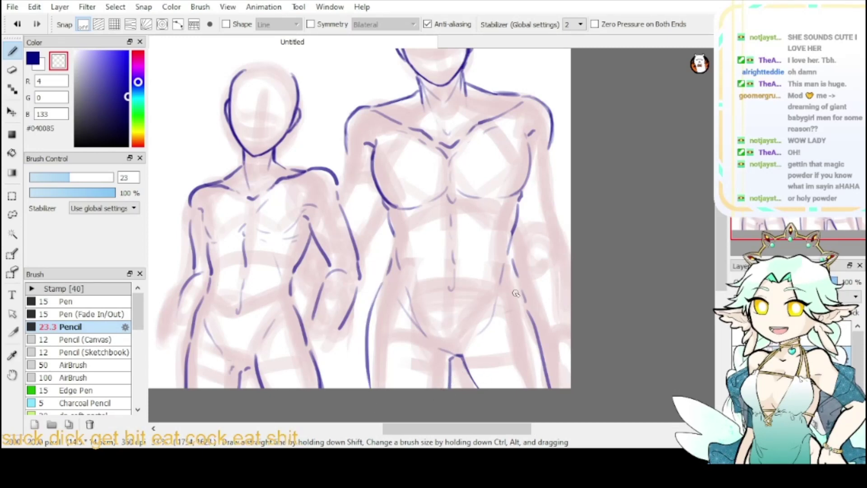
- Erase the taller figure's outer hip and thigh lines, crotch and inner thighs, keeping the waist and groin curves
key(e)
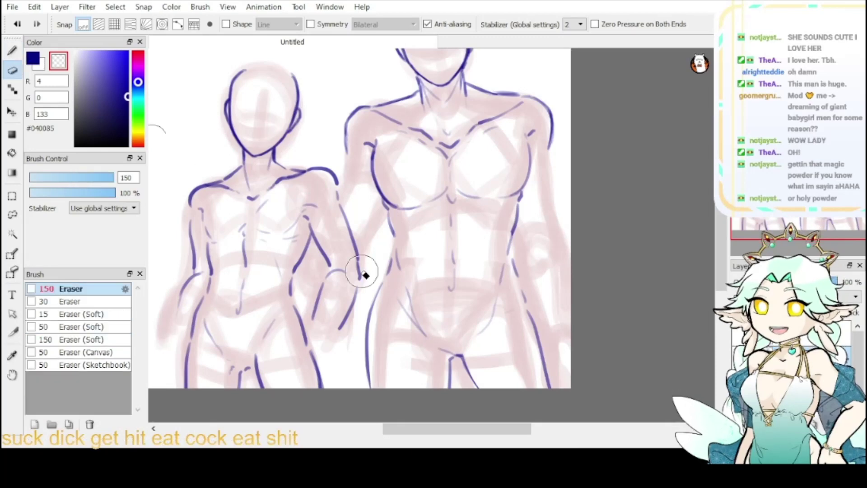
mouse_move(392, 264)
mouse_down()
mouse_move(377, 398)
mouse_move(453, 396)
mouse_move(515, 337)
mouse_move(522, 272)
mouse_move(547, 352)
mouse_up()
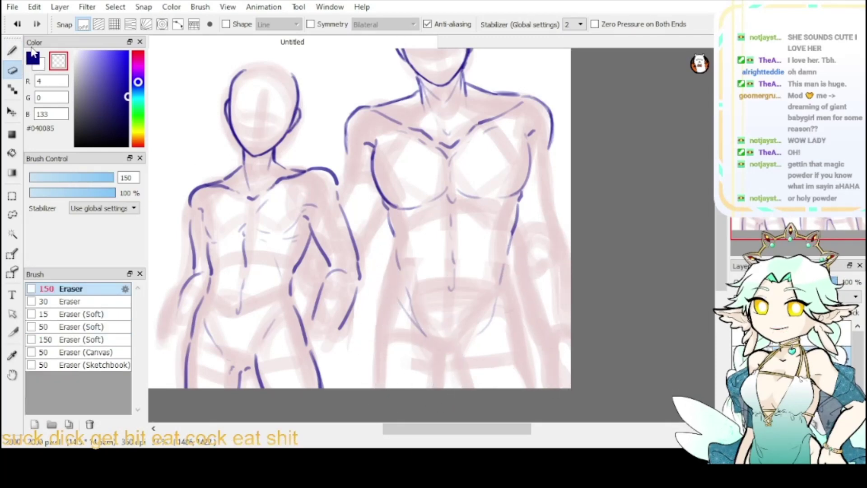
- Redraw the taller figure's outer hip and thigh lines on both sides in dark blue pencil, down to the canvas edge
key(b)
drag(393, 257, 387, 296)
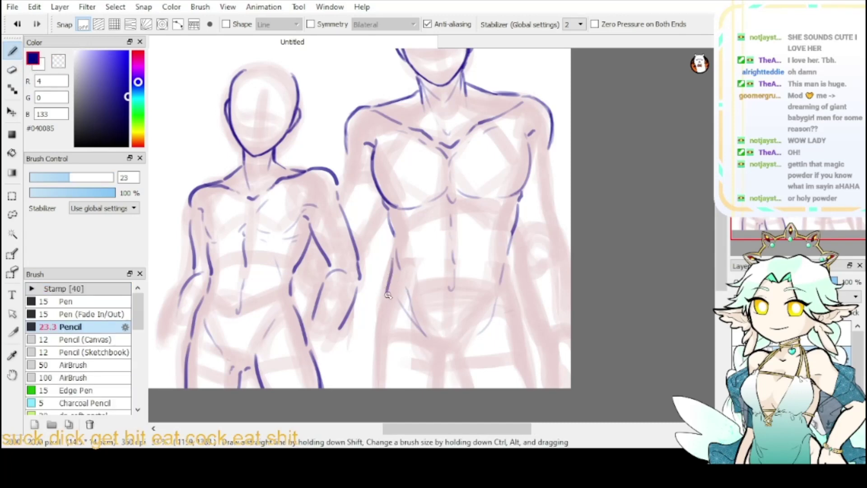
drag(393, 258, 378, 340)
key(ctrl+z)
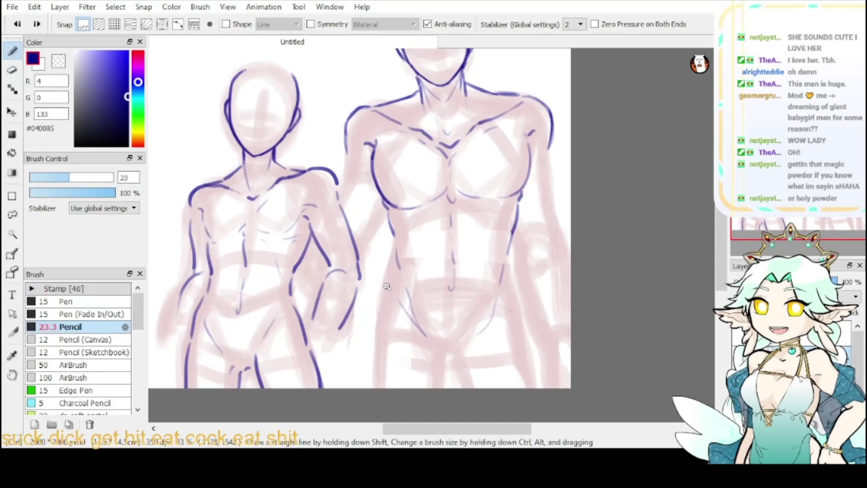
mouse_move(393, 256)
mouse_down()
mouse_move(379, 300)
mouse_move(379, 392)
mouse_up()
key(ctrl+z)
drag(379, 297, 374, 385)
drag(371, 335, 378, 393)
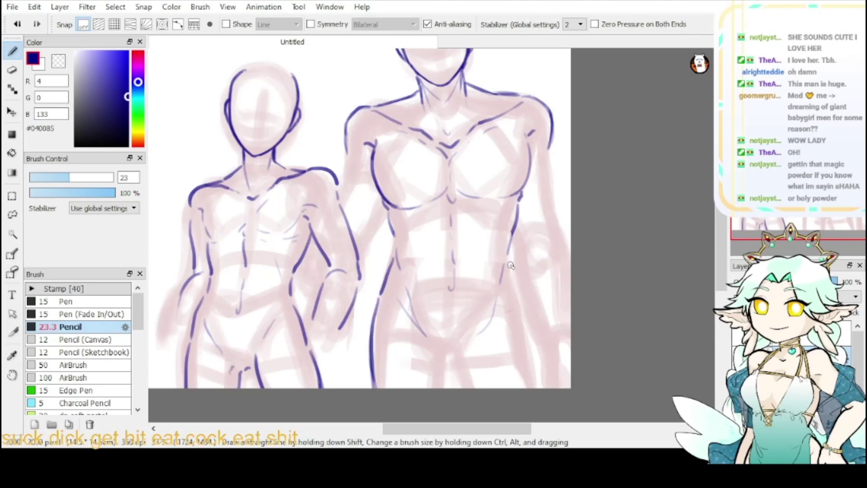
drag(508, 259, 546, 377)
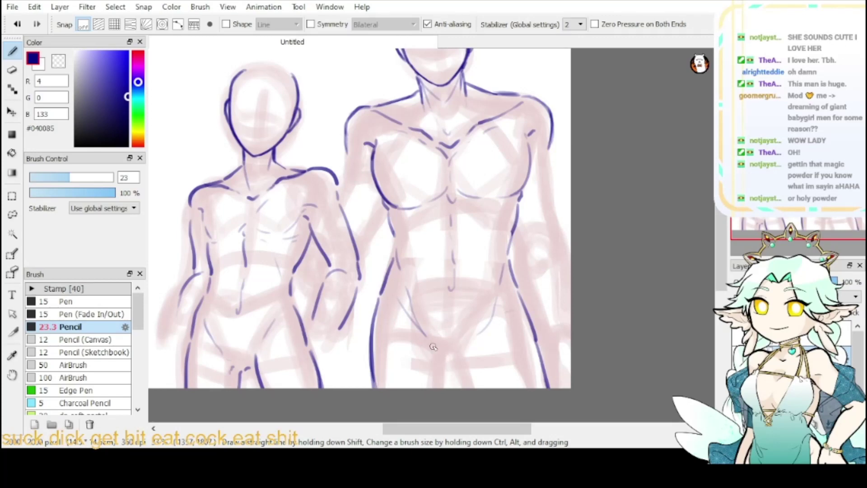
- Redraw the taller figure's crotch and inner thigh lines, and extend the right-hand groin curve down to the crotch
mouse_move(419, 337)
mouse_down()
mouse_move(453, 360)
mouse_move(441, 382)
mouse_up()
key(ctrl+z)
drag(446, 358, 447, 392)
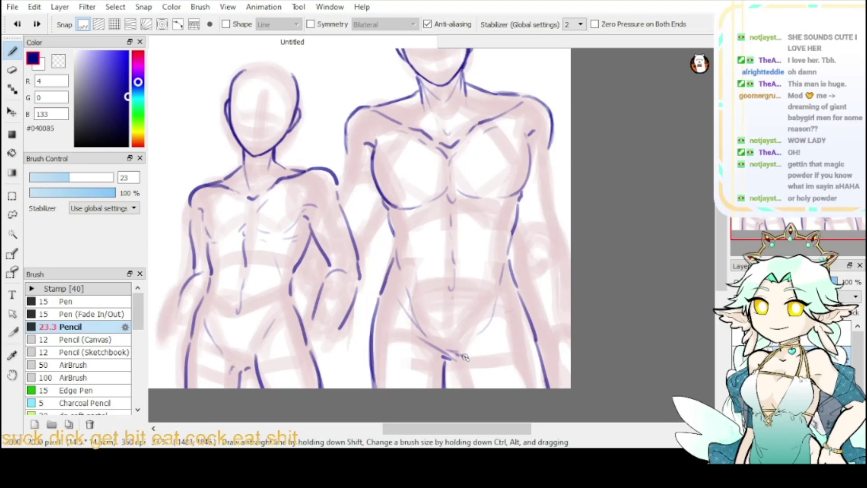
drag(465, 357, 481, 396)
key(ctrl+z)
drag(456, 354, 483, 390)
drag(466, 354, 494, 313)
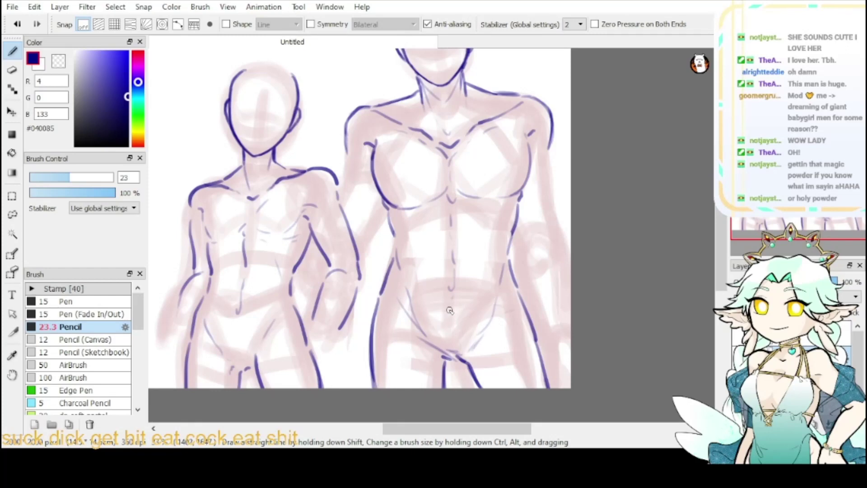
drag(447, 361, 445, 388)
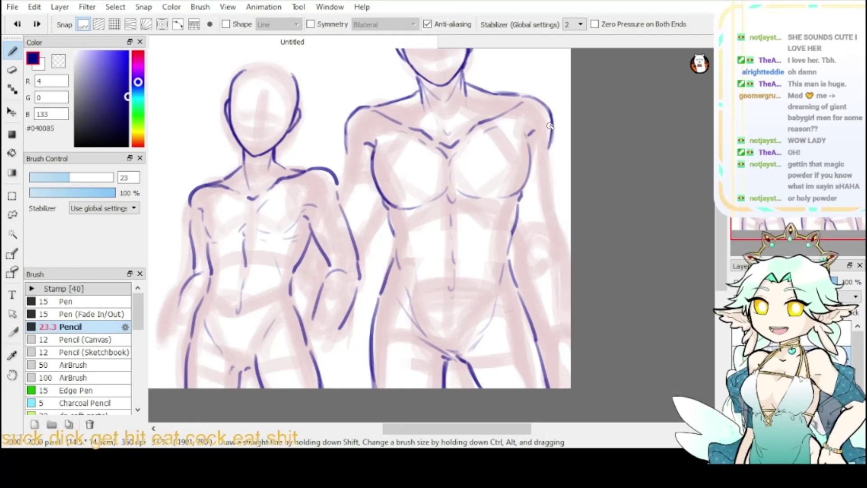
- Sketch the outer and inner contours of the taller figure's right-hand upper arm and forearm in dark blue pencil
drag(550, 135, 564, 221)
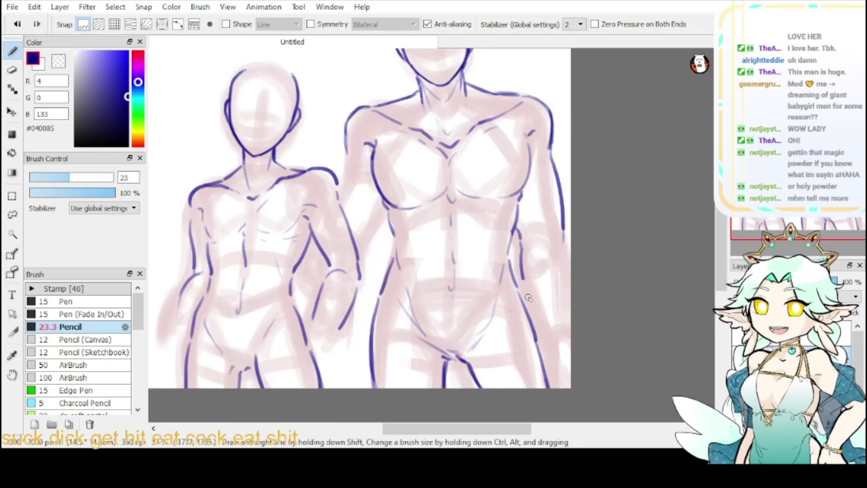
drag(563, 234, 579, 299)
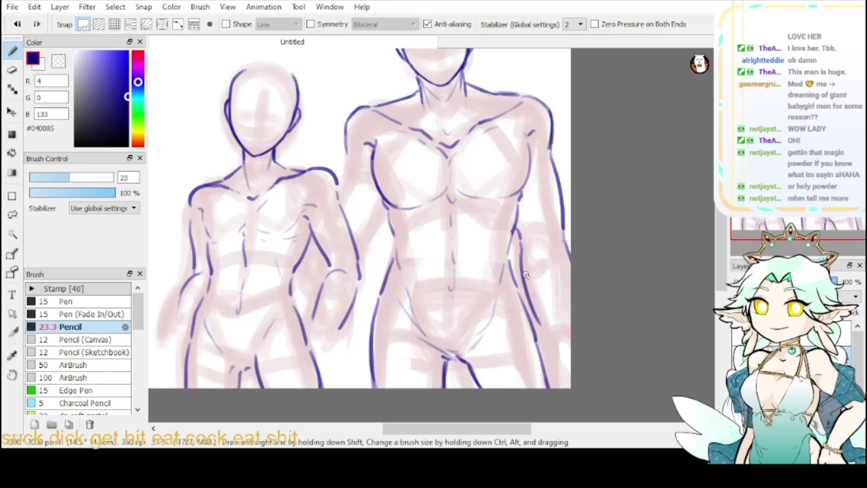
mouse_move(516, 224)
mouse_down()
mouse_move(529, 288)
mouse_move(553, 338)
mouse_up()
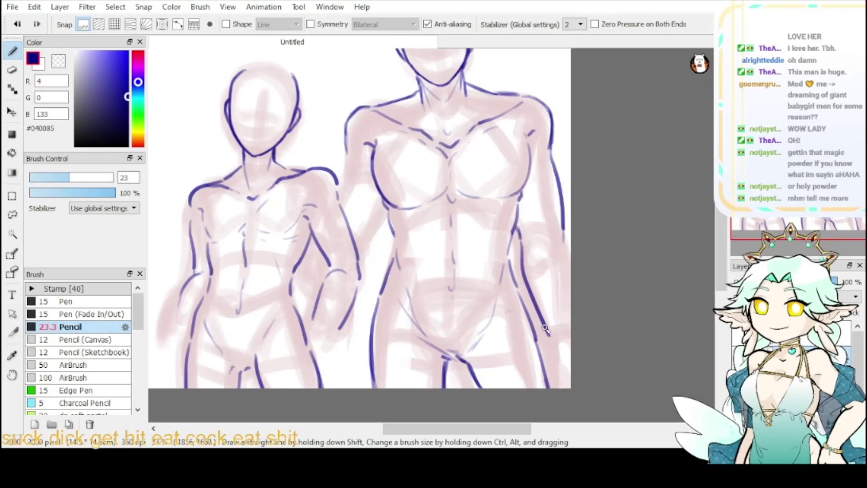
mouse_move(565, 233)
mouse_down()
mouse_move(571, 307)
mouse_move(550, 334)
mouse_up()
drag(529, 285, 561, 384)
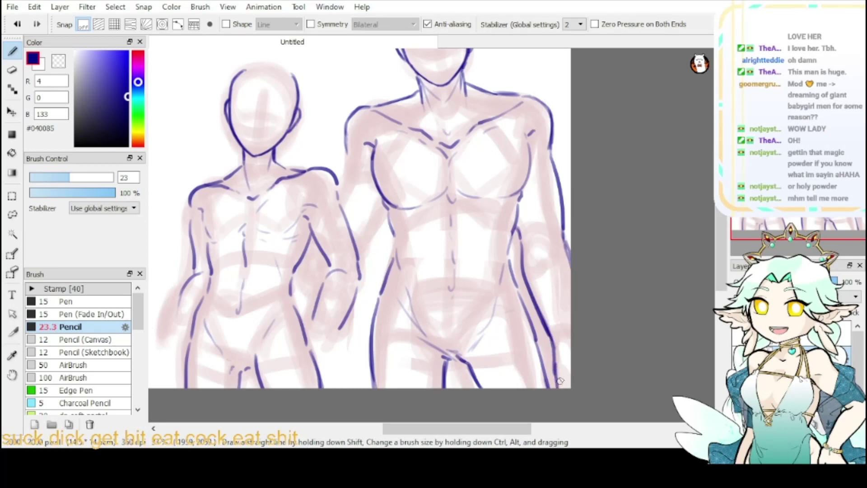
key(ctrl+z)
key(ctrl+z)
drag(541, 314, 560, 383)
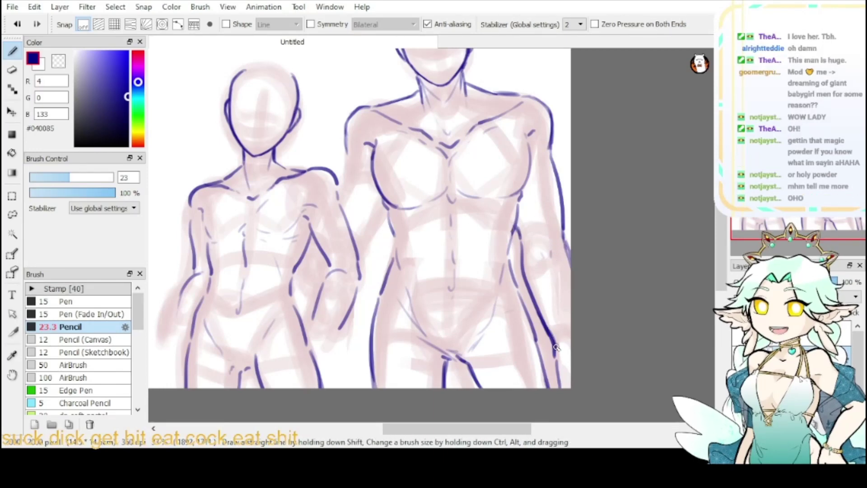
- Trim the excess linework beside the taller figure's right-hand forearm and extend its inner contour toward the wrist in dark blue pencil
drag(553, 344, 557, 357)
click(58, 60)
drag(536, 306, 550, 342)
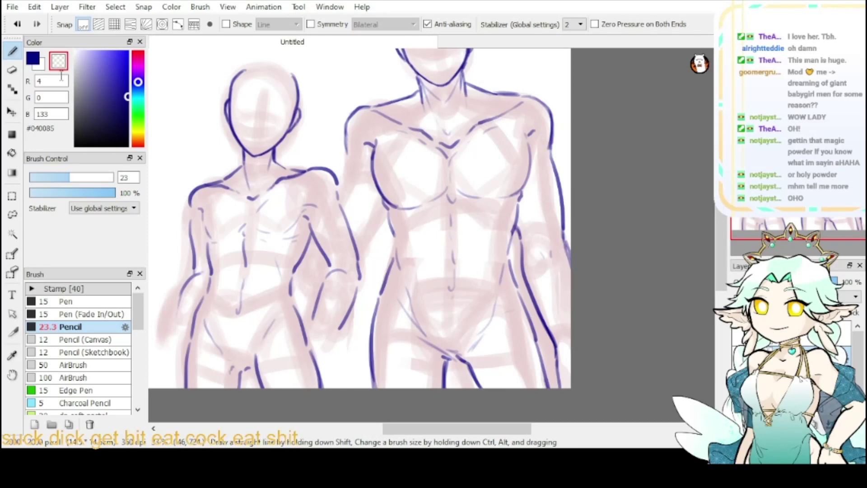
key(e)
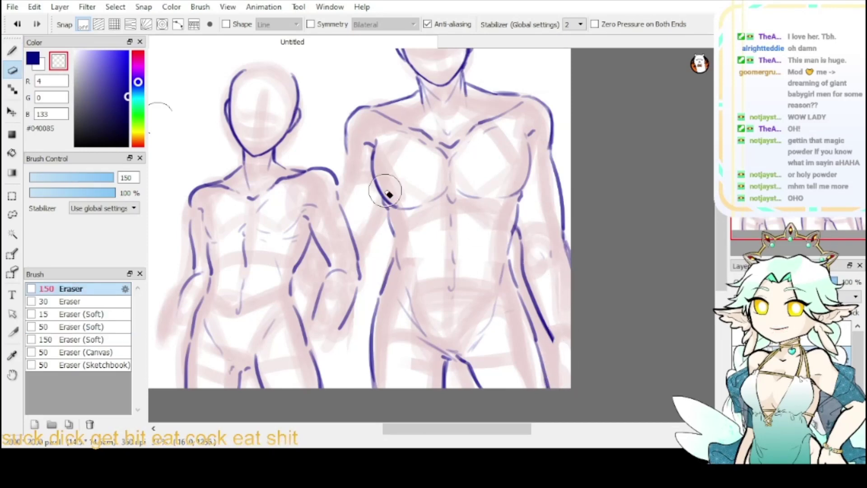
click(33, 58)
click(20, 52)
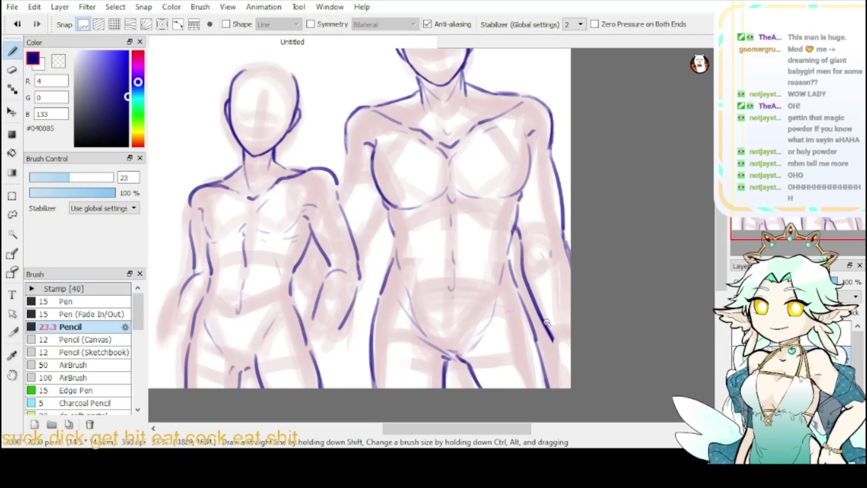
mouse_move(541, 318)
mouse_down()
mouse_move(557, 350)
mouse_move(561, 392)
mouse_up()
key(ctrl+z)
drag(551, 334, 567, 388)
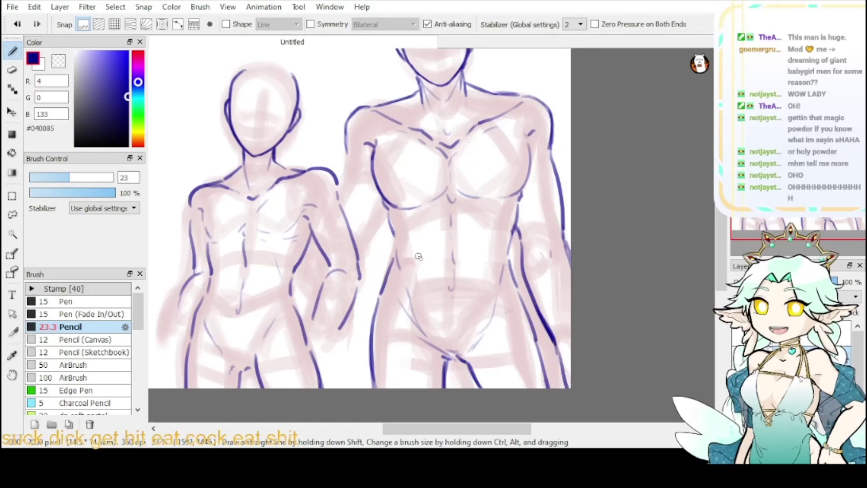
- Draw the taller figure's left-hand arm contours behind the shorter figure's shoulder, and add a line from the shorter figure's inner elbow to the waist
drag(348, 149, 341, 196)
drag(389, 208, 367, 255)
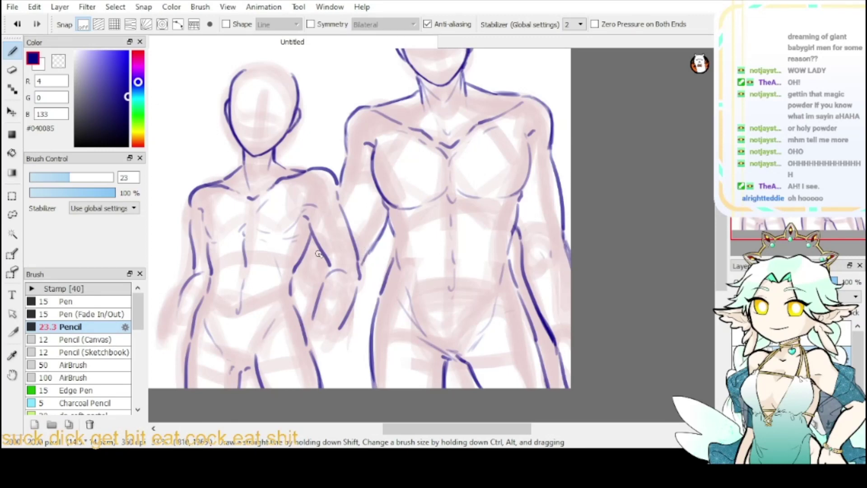
drag(316, 246, 290, 288)
click(791, 169)
drag(792, 170, 818, 184)
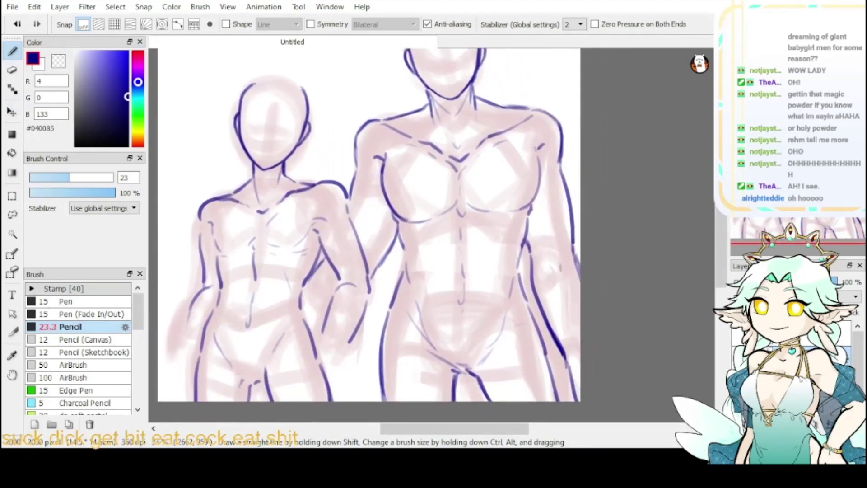
- Erase the taller figure's left-hand inner thigh line and redraw the crotch and both inner thigh lines closer together
click(13, 71)
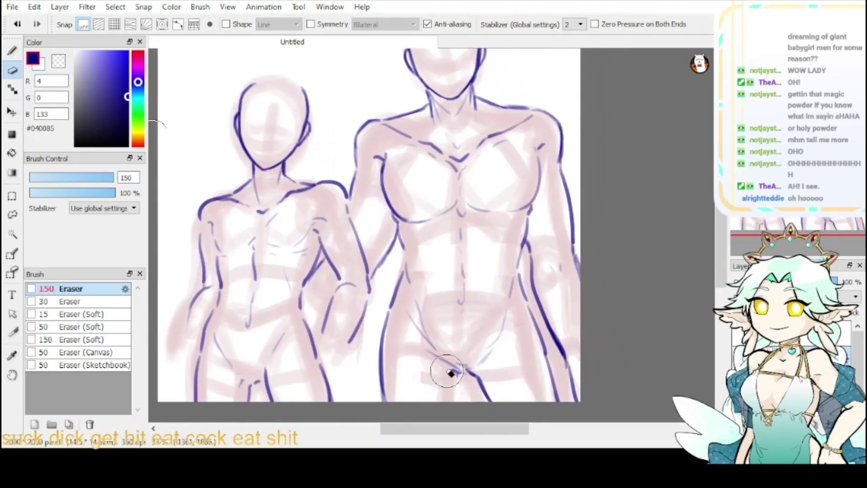
click(10, 55)
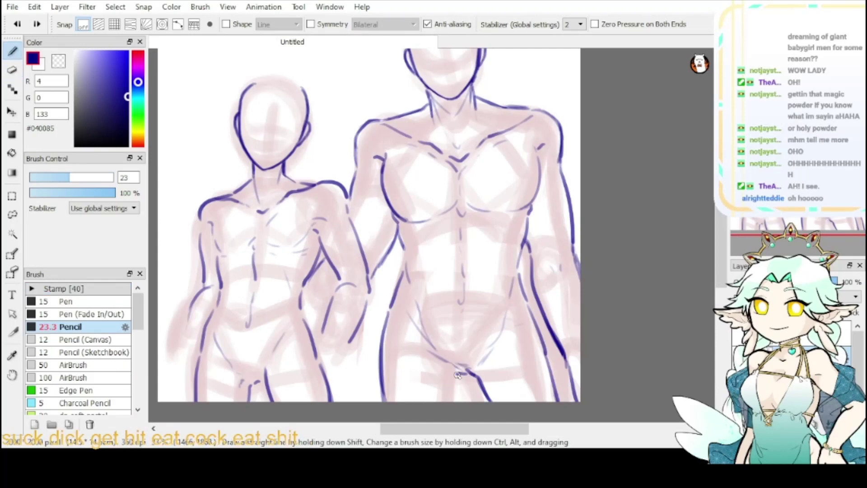
key(ctrl+z)
drag(460, 377, 459, 408)
key(ctrl+z)
drag(470, 373, 485, 402)
key(x)
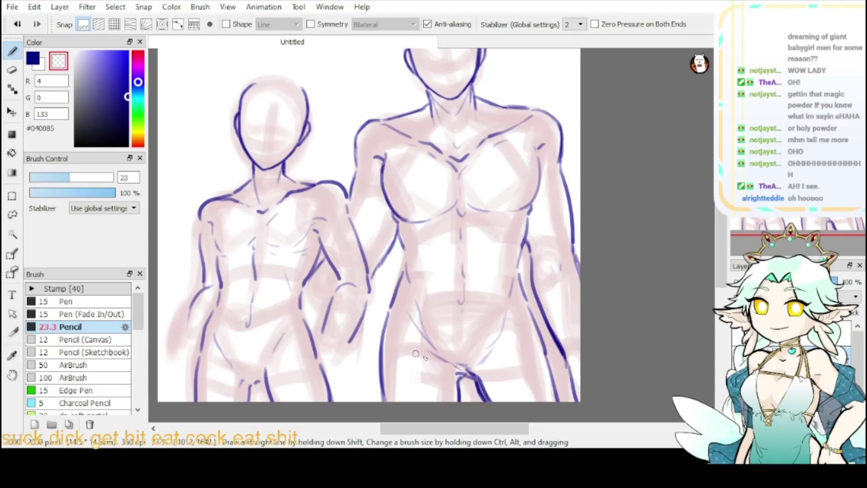
- Remove the extra thigh strokes and lower groin curves with the transparent colour, and redraw the groin curves lightly down to the crotch
mouse_move(475, 376)
mouse_down()
mouse_move(491, 401)
mouse_move(480, 379)
mouse_move(438, 354)
mouse_move(461, 368)
mouse_move(487, 361)
mouse_up()
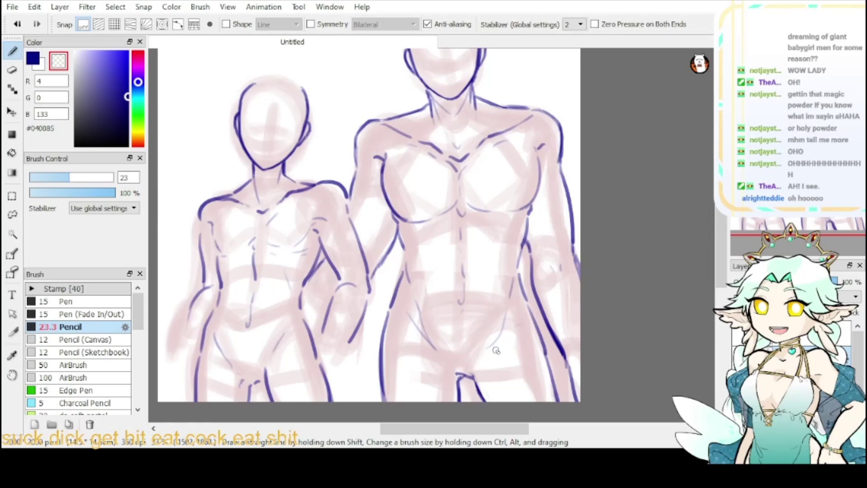
key(x)
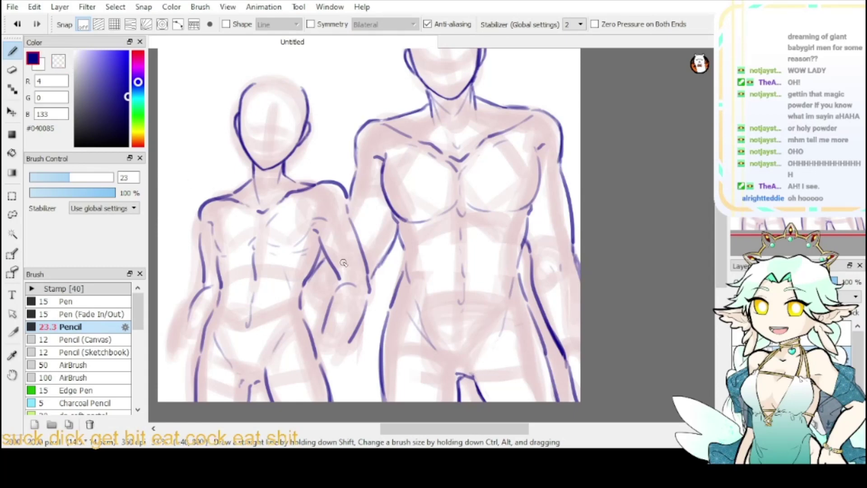
mouse_move(435, 349)
mouse_down()
mouse_move(456, 373)
mouse_move(501, 328)
mouse_up()
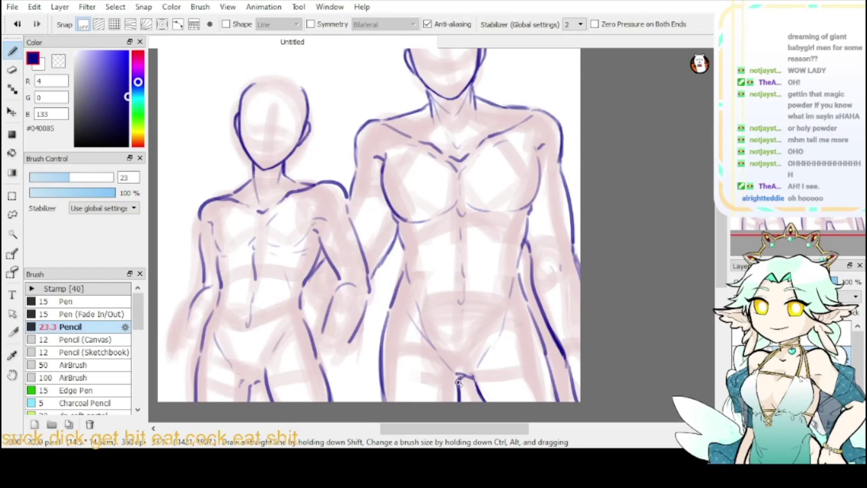
- Thicken the right-hand neck line of the figure with the tilted head and add faint neck muscle lines below its jaw
drag(642, 243, 755, 219)
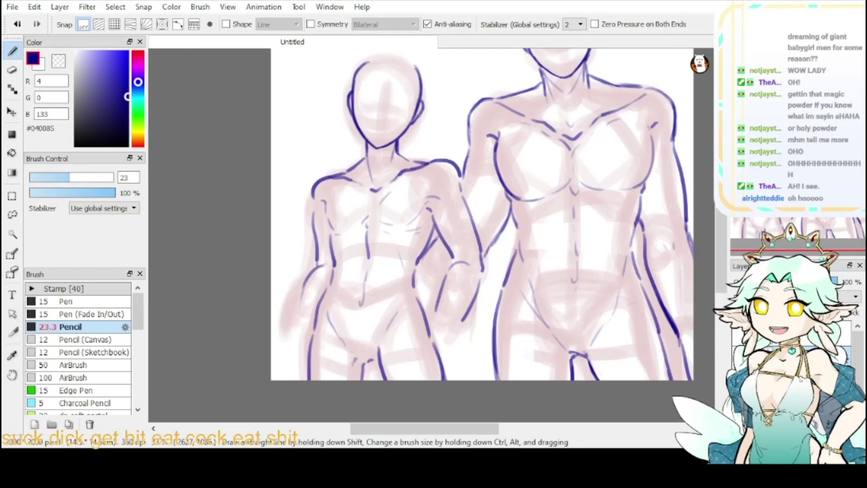
drag(497, 243, 497, 243)
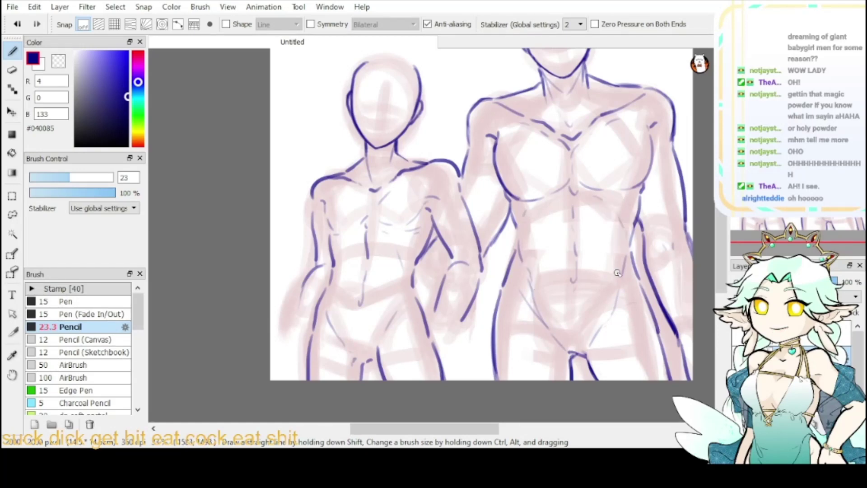
drag(806, 185, 794, 167)
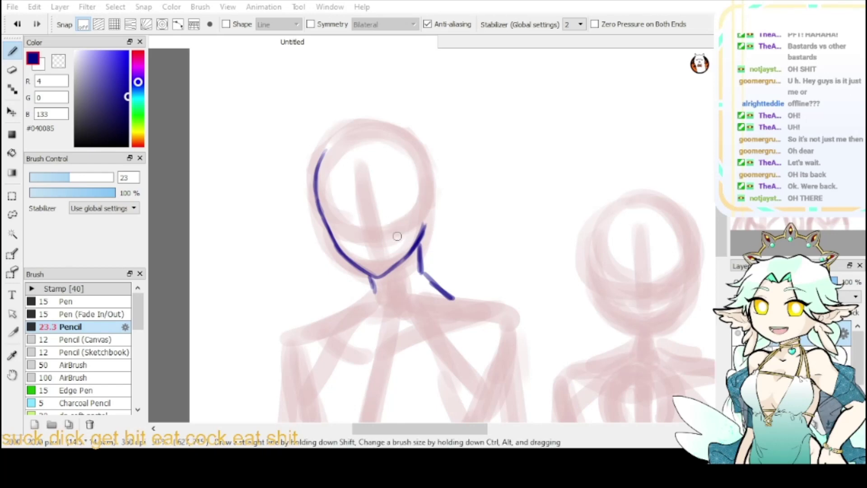
mouse_move(421, 235)
mouse_down()
mouse_move(420, 272)
mouse_move(423, 239)
mouse_move(423, 265)
mouse_move(421, 253)
mouse_move(453, 297)
mouse_up()
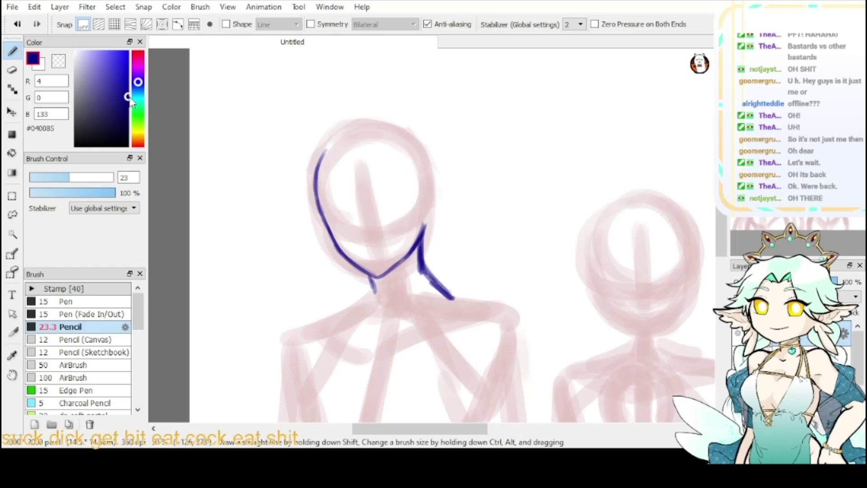
key(x)
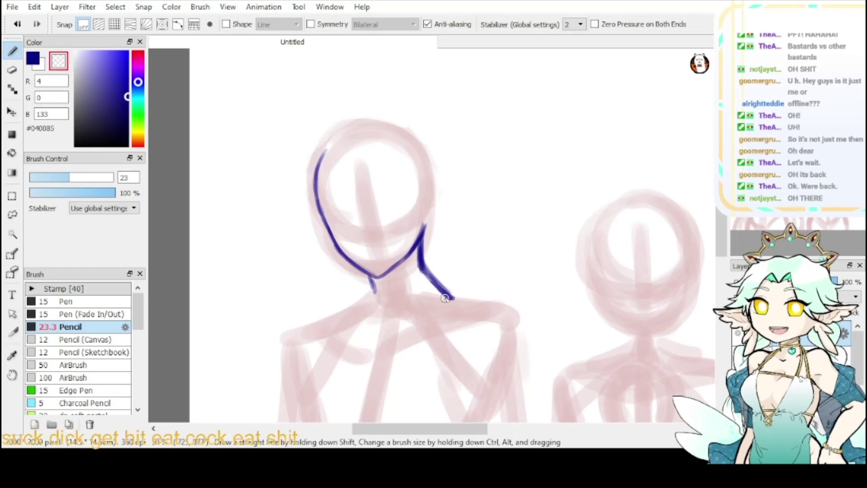
mouse_move(382, 286)
mouse_down()
mouse_move(368, 277)
mouse_move(491, 230)
mouse_move(500, 280)
mouse_move(527, 255)
mouse_up()
key(x)
- Draw the tilted-head figure's left-hand shoulder line from the neck base, rounding it down over the shoulder
mouse_move(489, 230)
mouse_down()
mouse_move(471, 255)
mouse_move(408, 286)
mouse_up()
key(ctrl+z)
key(ctrl+z)
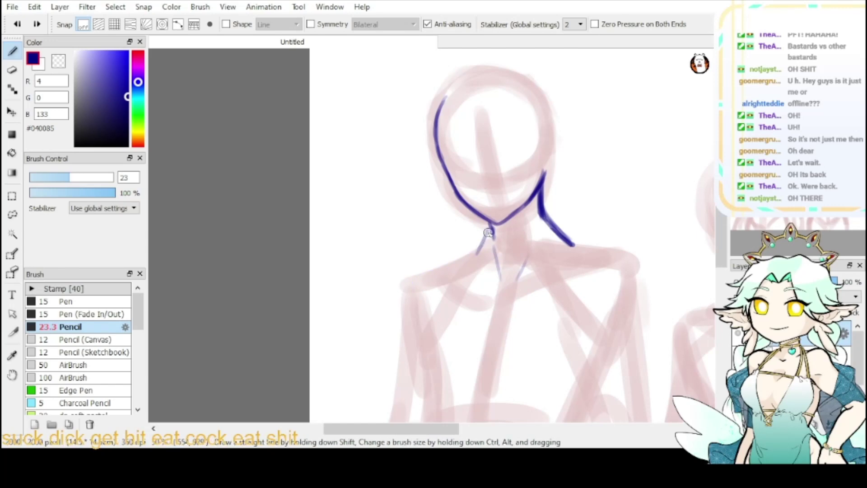
drag(488, 232, 455, 266)
key(ctrl+z)
key(ctrl+z)
drag(490, 231, 409, 283)
key(ctrl+z)
mouse_move(459, 253)
mouse_down()
mouse_move(402, 279)
mouse_move(396, 304)
mouse_up()
- Draw the tilted-head figure's right-hand shoulder line and its collarbone running from the shoulder to the base of the neck
drag(567, 238, 633, 259)
key(ctrl+z)
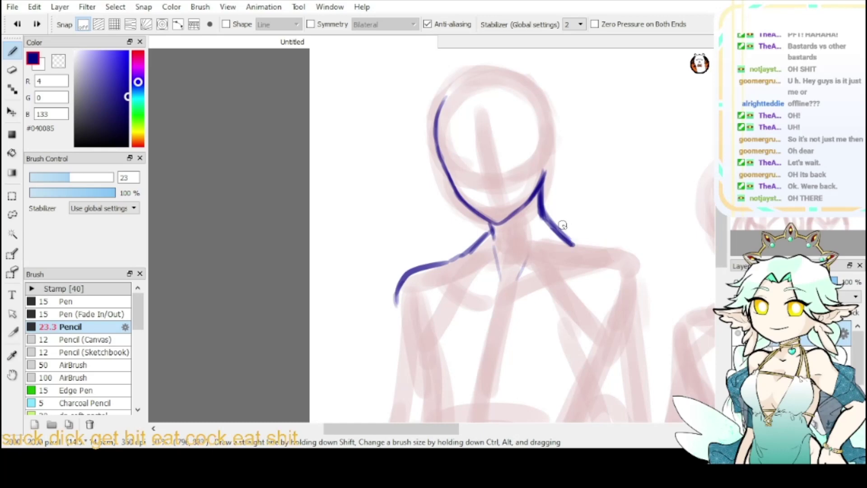
drag(562, 225, 638, 266)
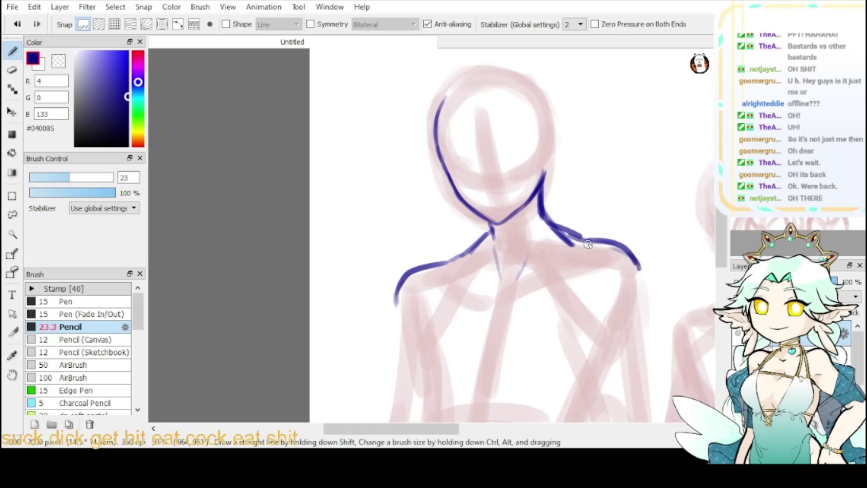
drag(601, 242, 496, 299)
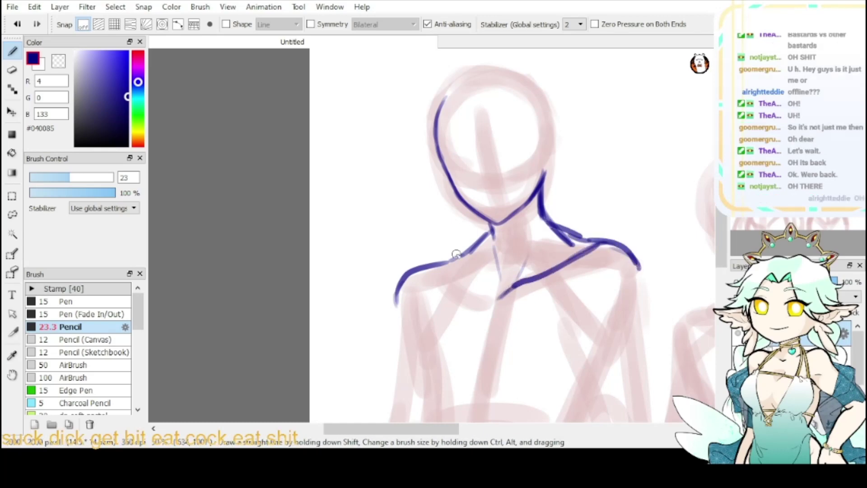
- Erase the stray stroke between the right side of the neck and shoulder, and draw the left collarbone in navy
click(58, 61)
mouse_move(549, 234)
mouse_down()
mouse_move(572, 247)
mouse_move(575, 229)
mouse_up()
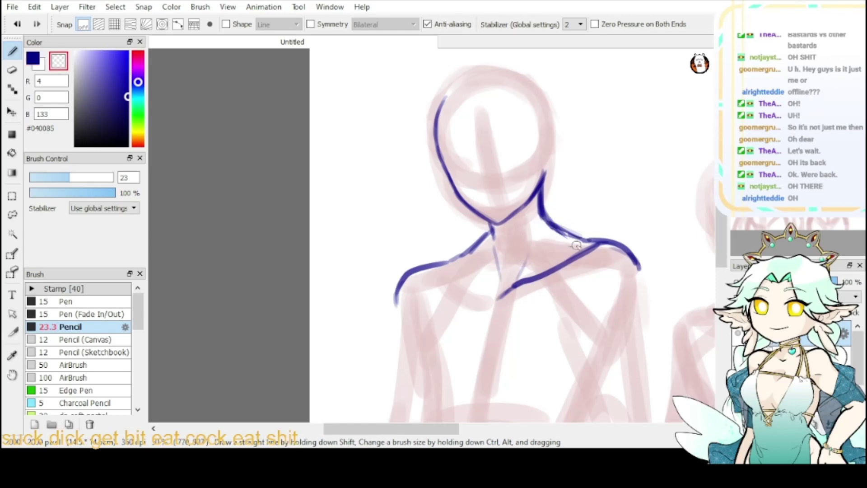
click(33, 58)
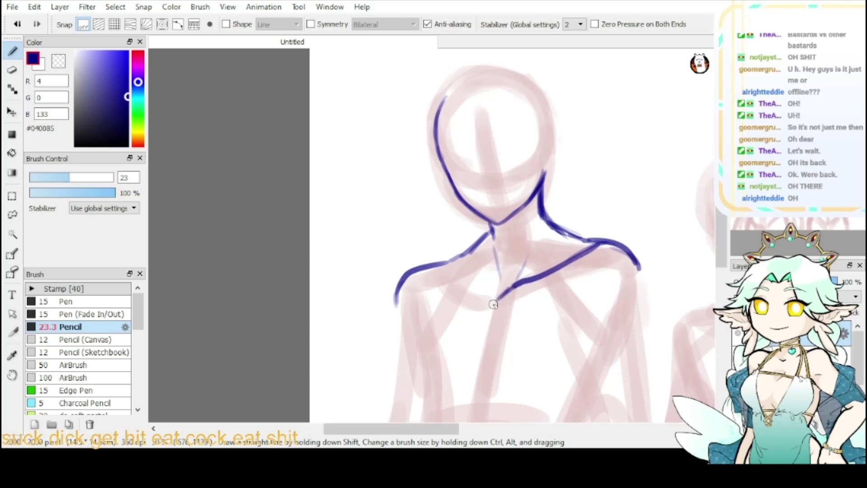
mouse_move(417, 270)
mouse_down()
mouse_move(465, 288)
mouse_move(528, 252)
mouse_up()
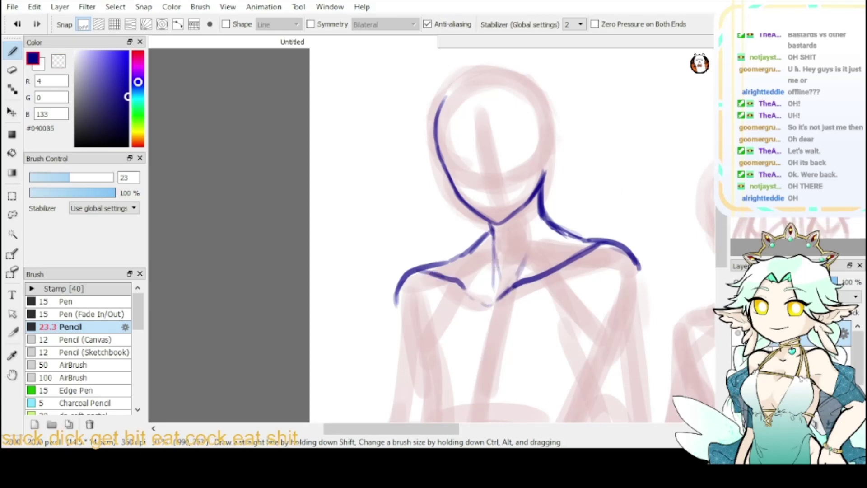
- Sketch the upper torso contours: the left armpit line, a faint chest line below the collarbones, and the outer right shoulder
mouse_move(588, 333)
mouse_down()
mouse_move(319, 217)
mouse_move(439, 195)
mouse_up()
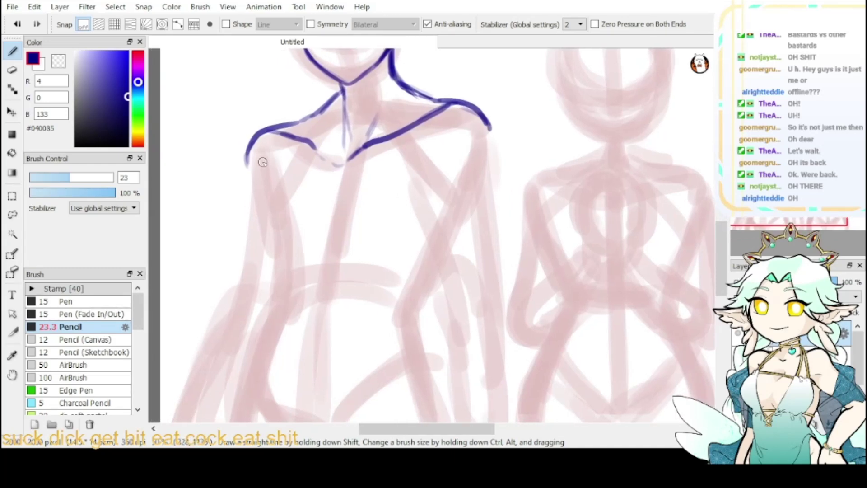
drag(269, 171, 281, 228)
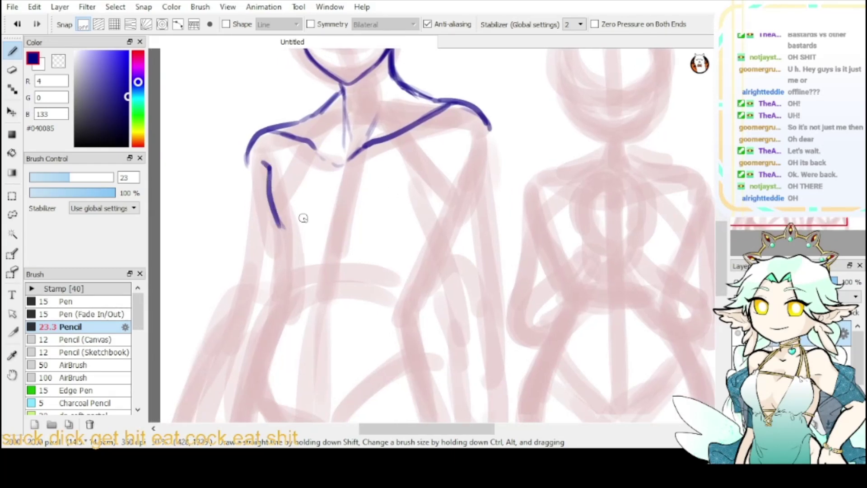
drag(383, 153, 355, 171)
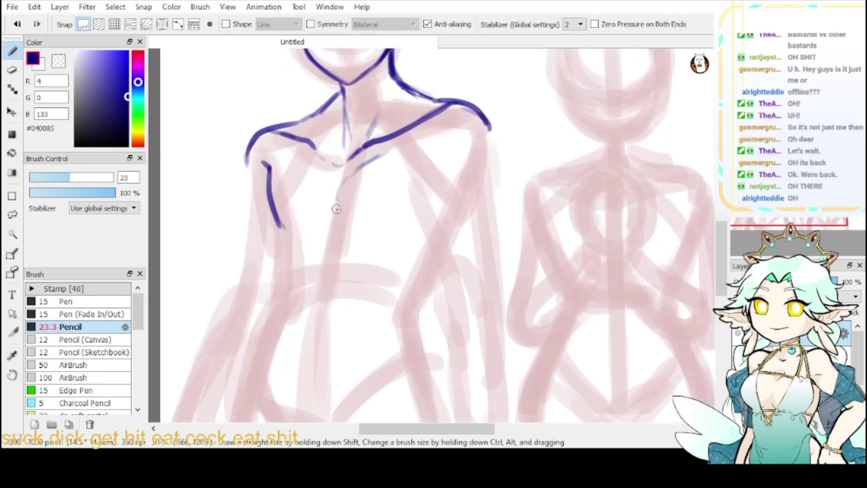
mouse_move(447, 102)
mouse_down()
mouse_move(472, 118)
mouse_move(493, 136)
mouse_move(497, 197)
mouse_up()
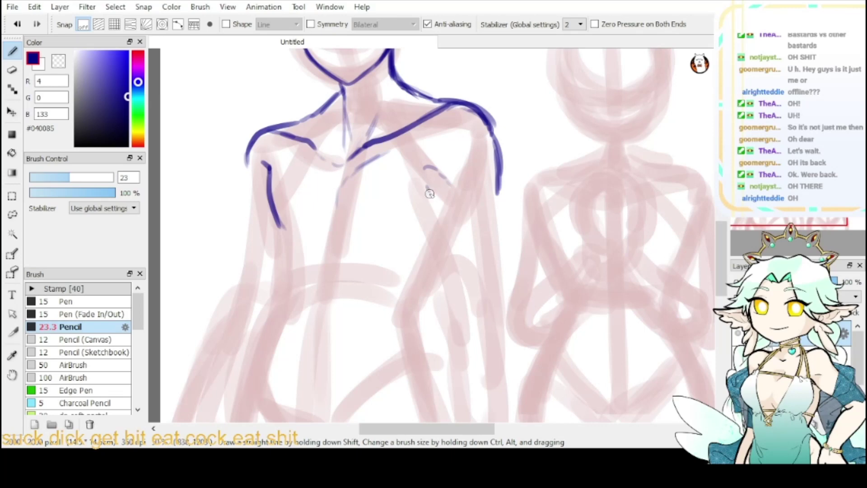
- Draw the inner edge of the right upper arm from the armpit to the elbow and thin the outer shoulder line
drag(429, 194, 460, 290)
key(ctrl+z)
key(ctrl+z)
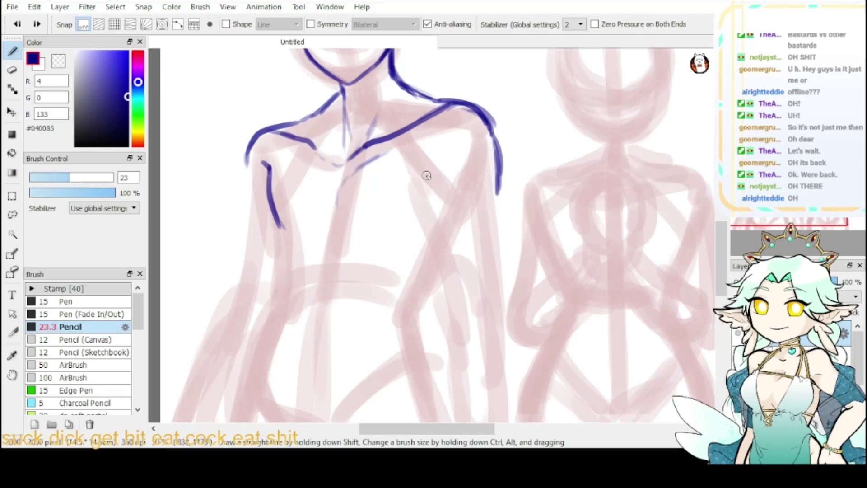
mouse_move(415, 175)
mouse_down()
mouse_move(435, 185)
mouse_move(457, 299)
mouse_up()
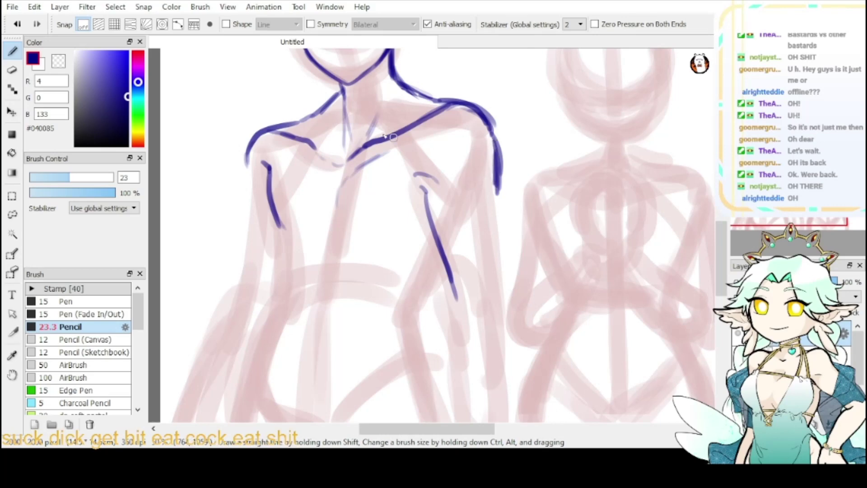
key(x)
mouse_move(501, 150)
mouse_down()
mouse_move(499, 188)
mouse_move(488, 156)
mouse_up()
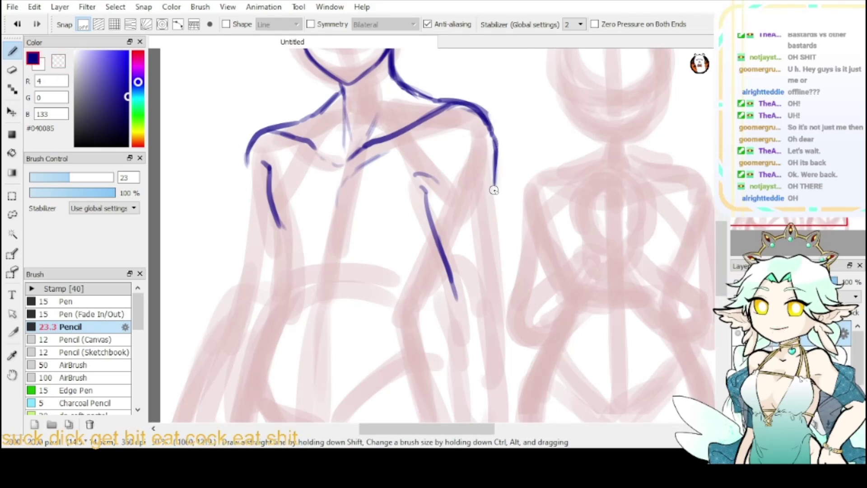
- Extend the inner and outer contours of the right arm past the elbow to the canvas's lower edge
drag(494, 189, 500, 298)
key(ctrl+z)
drag(494, 186, 509, 301)
drag(452, 286, 463, 386)
drag(591, 329, 525, 228)
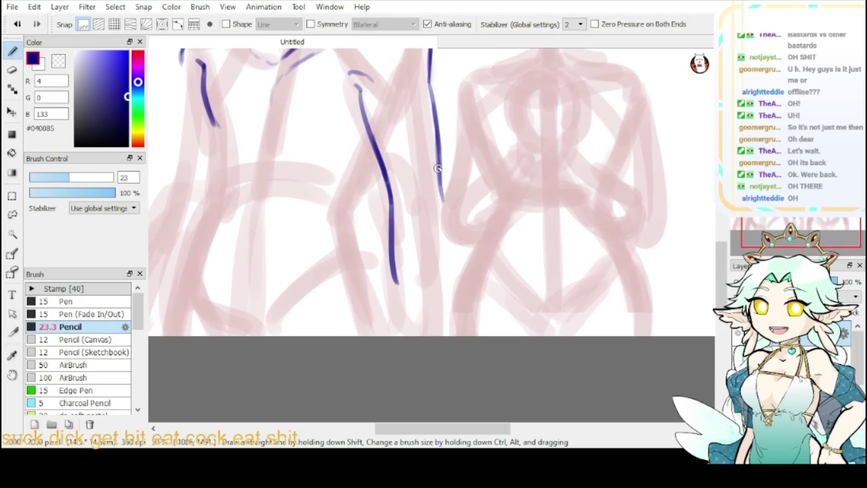
mouse_move(438, 169)
mouse_down()
mouse_move(450, 236)
mouse_move(448, 217)
mouse_move(451, 298)
mouse_up()
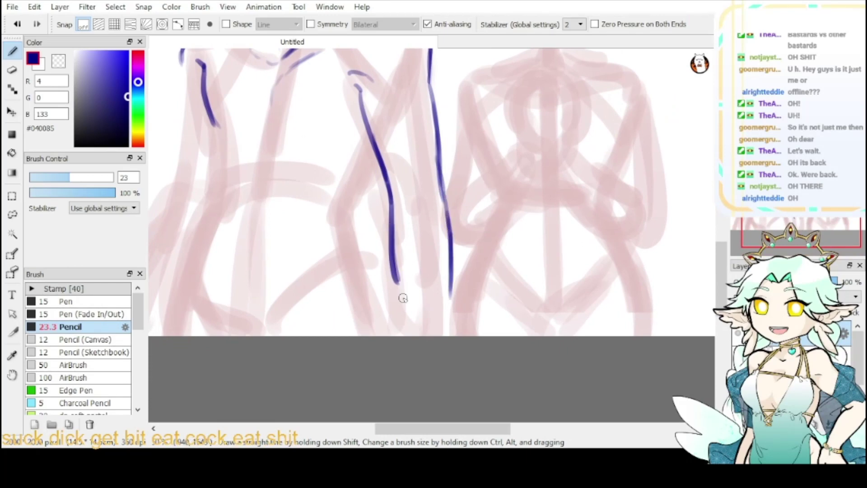
drag(398, 282, 406, 342)
drag(451, 276, 451, 348)
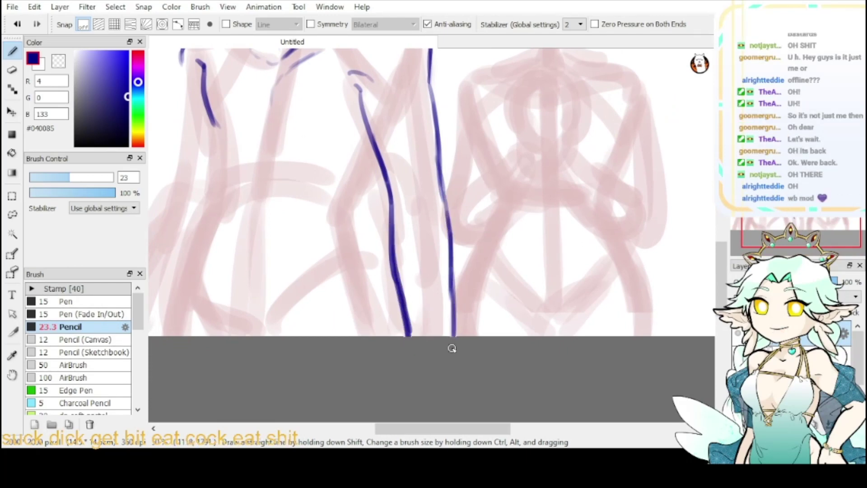
- Thin the lower end of the right forearm's inner line with the transparent colour
click(59, 60)
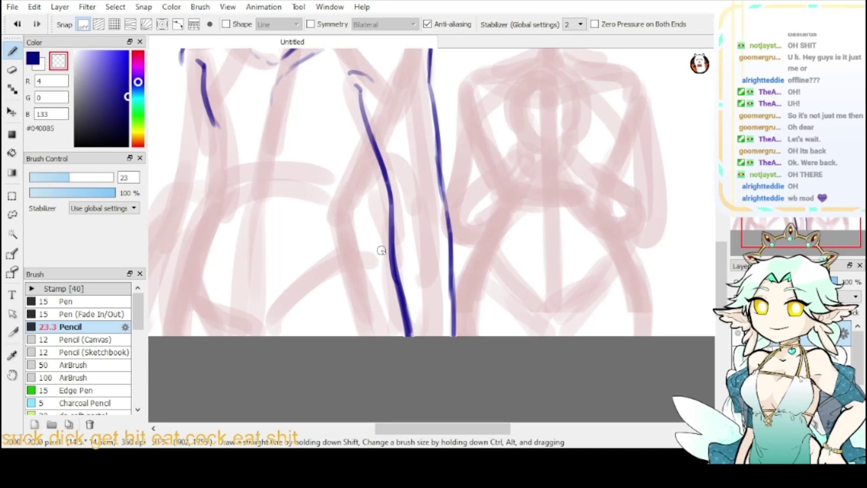
drag(385, 260, 403, 335)
drag(389, 276, 404, 337)
mouse_move(399, 297)
mouse_down()
mouse_move(405, 338)
mouse_move(416, 337)
mouse_up()
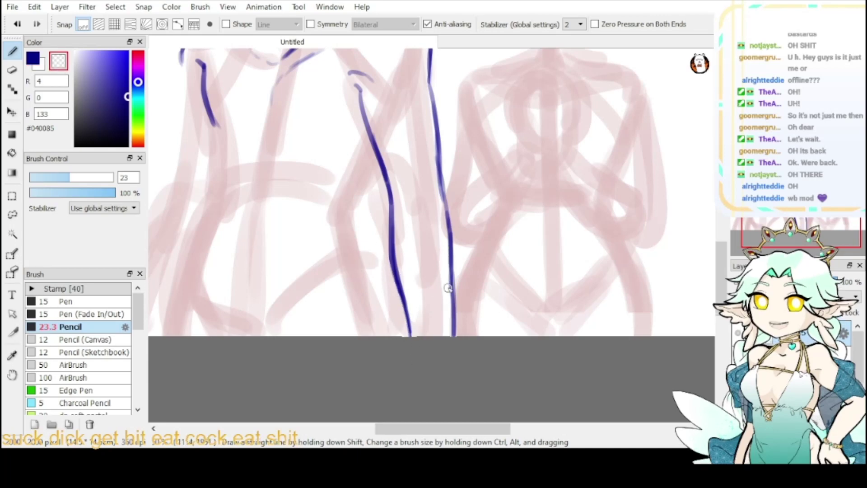
- Reinforce the right arm's outer line at the elbow in navy and add a short elbow crease inside the arm
click(36, 60)
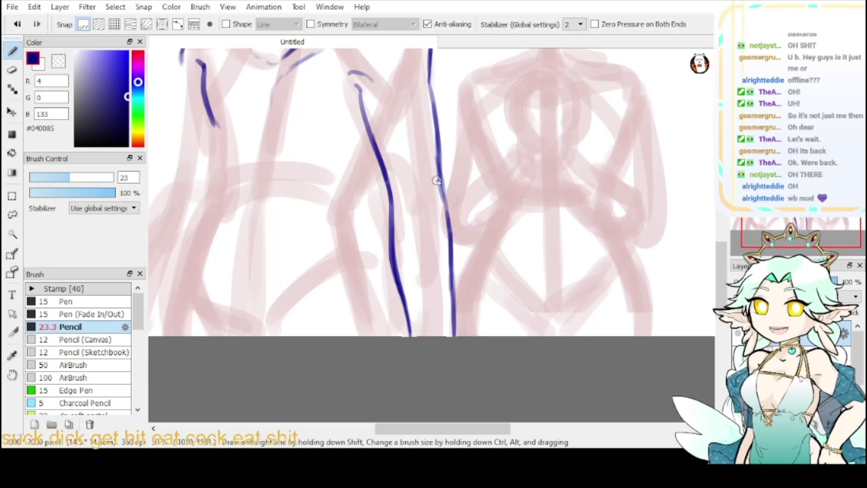
drag(442, 192, 444, 237)
drag(412, 210, 419, 230)
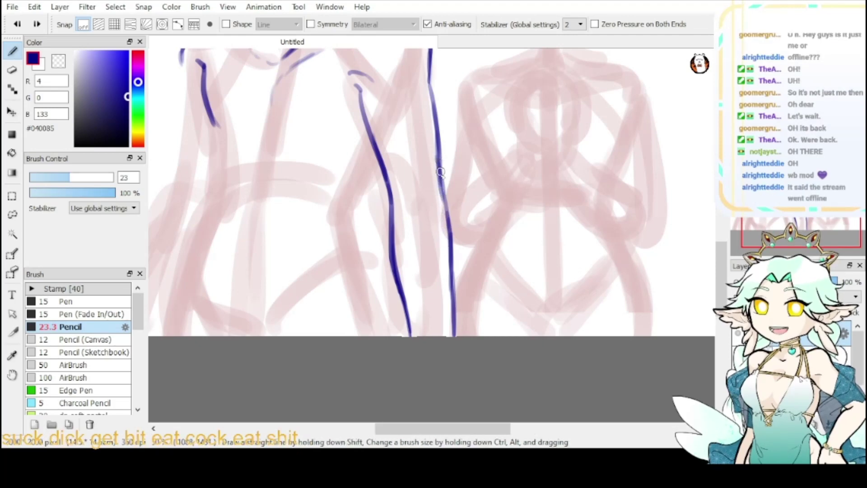
drag(440, 172, 444, 221)
drag(407, 197, 420, 217)
key(ctrl+z)
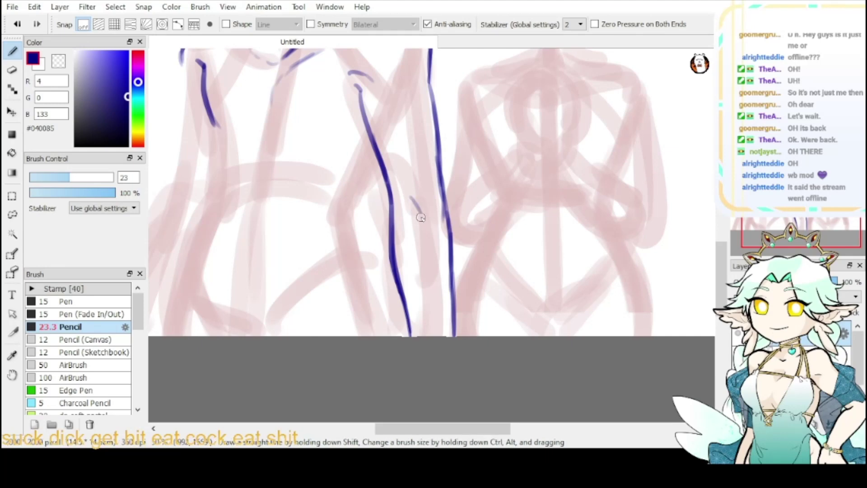
- Sketch light chest marks and a broken centre line running down the abdomen to the navel
mouse_move(368, 90)
mouse_down()
mouse_move(466, 200)
mouse_move(473, 170)
mouse_move(422, 207)
mouse_move(370, 212)
mouse_move(370, 302)
mouse_up()
key(ctrl+z)
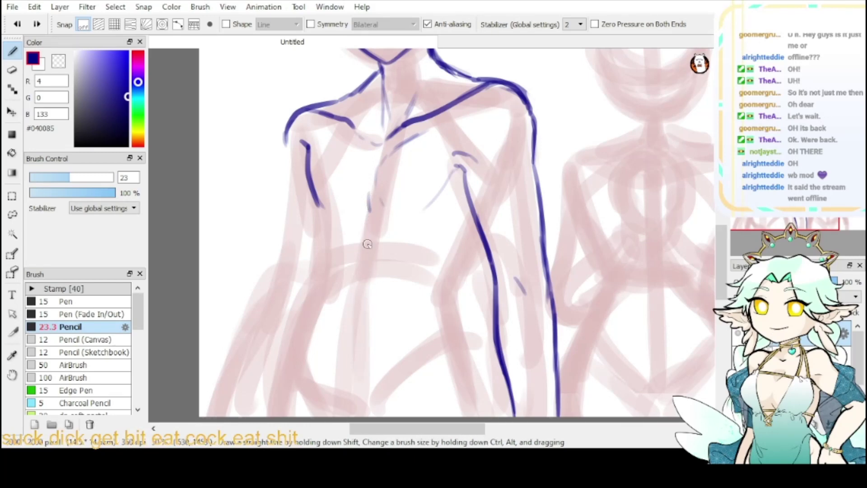
key(ctrl+z)
mouse_move(365, 198)
mouse_down()
mouse_move(367, 268)
mouse_move(358, 315)
mouse_up()
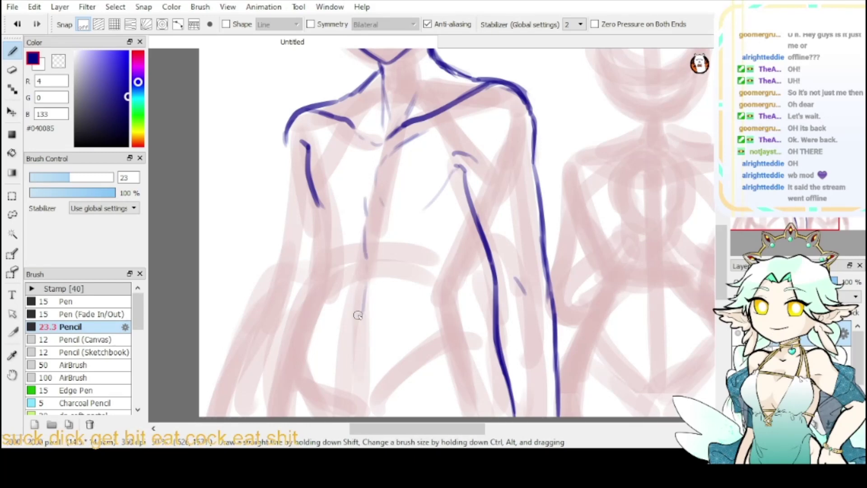
key(ctrl+z)
- Draw the left side of the torso from the ribs to the waist, with a light line curving into the pelvis
drag(312, 204, 314, 227)
drag(314, 226, 321, 288)
key(ctrl+z)
key(ctrl+z)
mouse_move(309, 193)
mouse_down()
mouse_move(323, 294)
mouse_move(316, 209)
mouse_move(321, 292)
mouse_move(295, 348)
mouse_up()
key(ctrl+z)
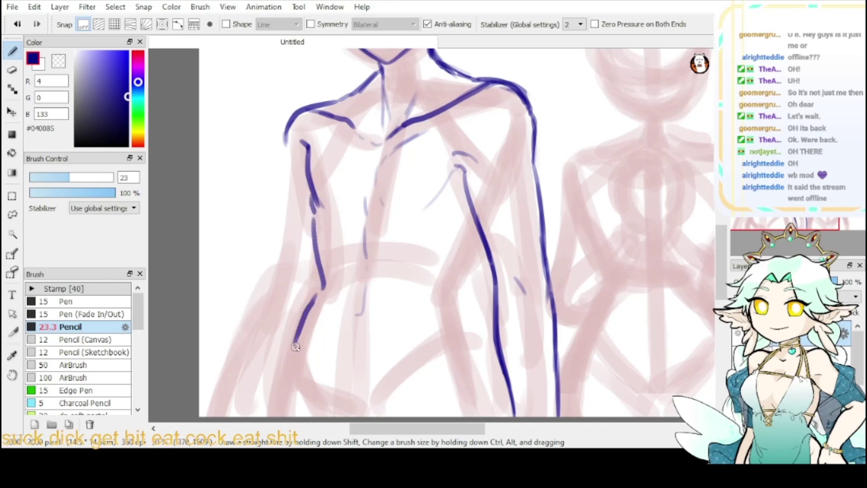
key(ctrl+z)
key(ctrl+z)
mouse_move(315, 229)
mouse_down()
mouse_move(306, 328)
mouse_move(317, 373)
mouse_move(313, 359)
mouse_move(340, 391)
mouse_up()
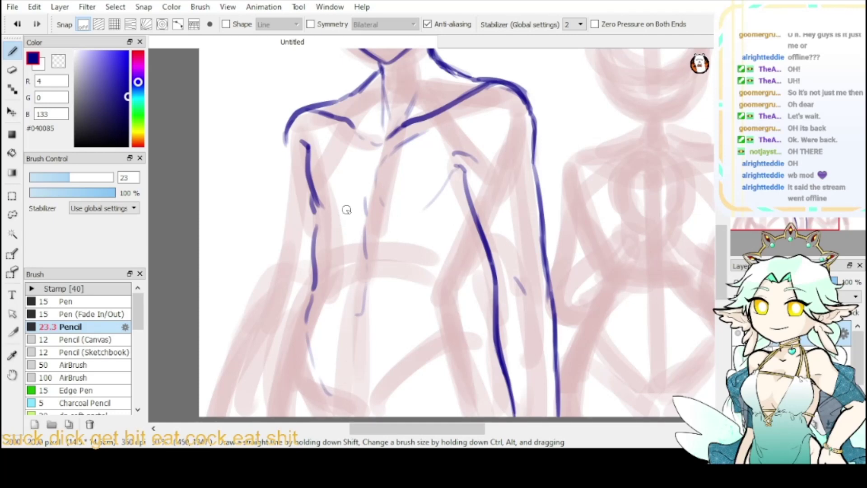
- Add faint rib cage marks and a broken contour down the right side of the abdomen to the pelvis
mouse_move(409, 219)
mouse_down()
mouse_move(435, 279)
mouse_move(401, 357)
mouse_up()
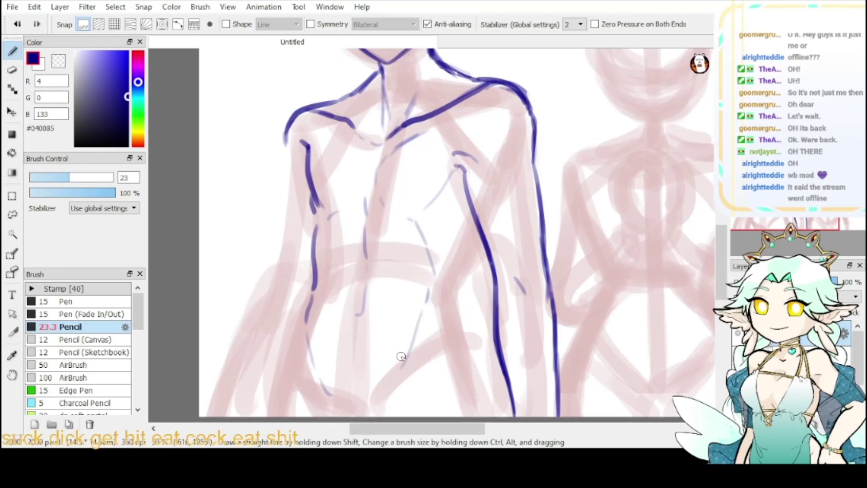
key(ctrl+z)
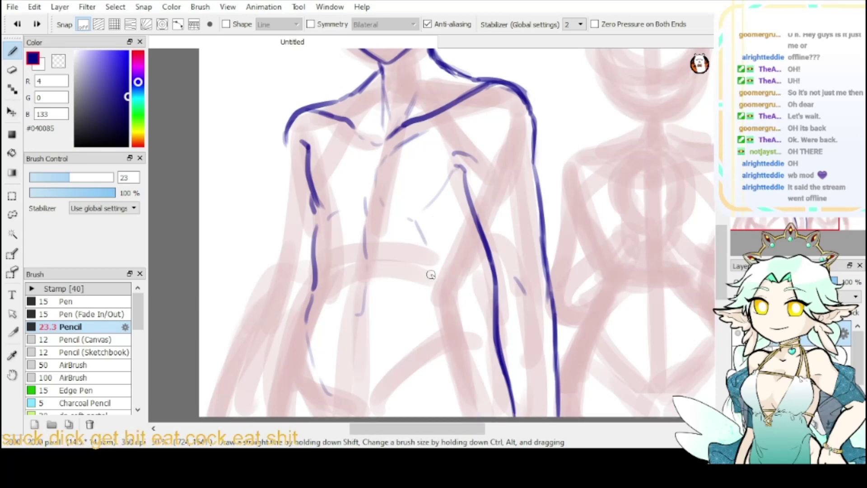
drag(431, 279, 433, 296)
drag(424, 317, 390, 375)
- Draw the right waist curving in behind the arm and the outer right hip line down to the thigh
drag(484, 251, 459, 304)
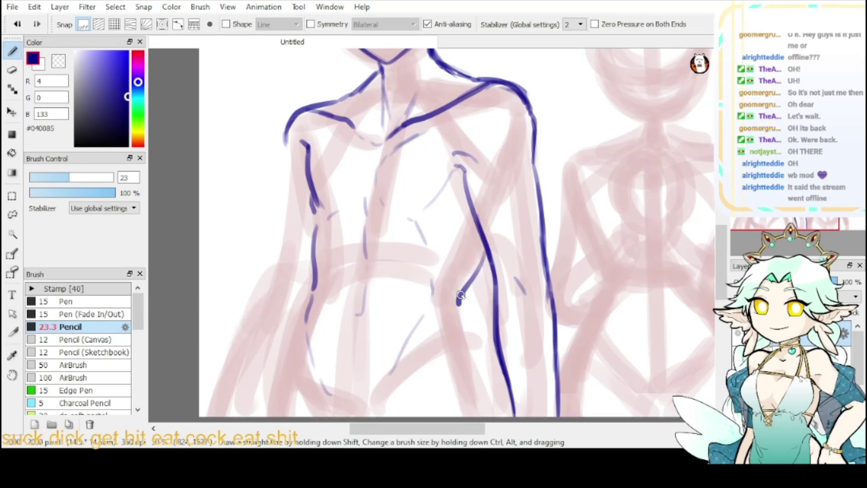
key(ctrl+z)
mouse_move(486, 254)
mouse_down()
mouse_move(463, 300)
mouse_move(480, 364)
mouse_up()
key(ctrl+z)
drag(461, 294, 491, 407)
key(ctrl+z)
drag(464, 315, 491, 400)
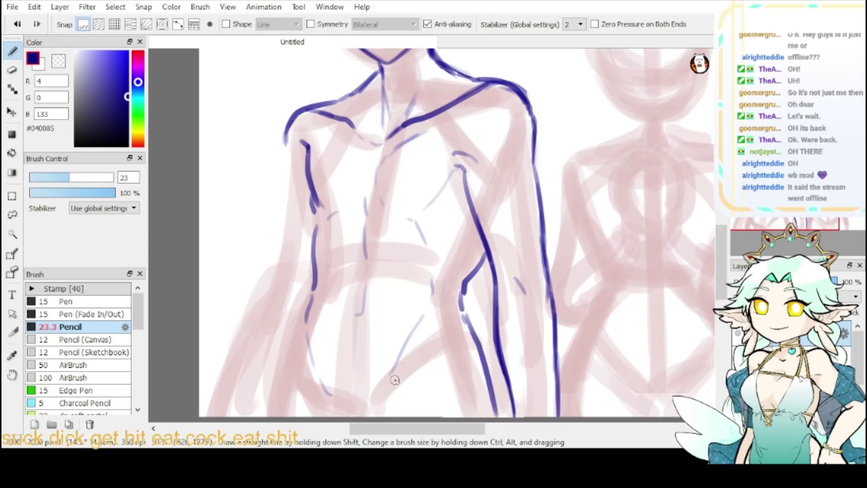
- Sketch the right groin line and draw the outer left hip and thigh down to the canvas's lower edge
mouse_move(377, 399)
mouse_down()
mouse_move(432, 342)
mouse_move(428, 362)
mouse_up()
drag(303, 310, 266, 415)
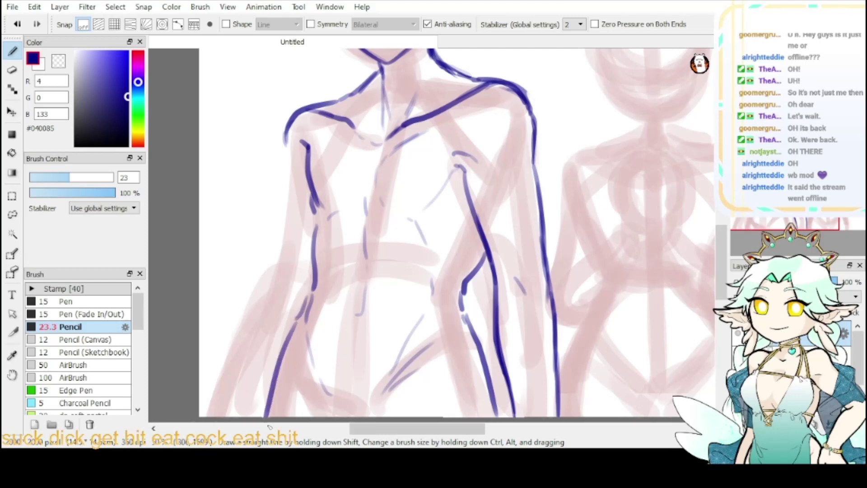
key(ctrl+z)
drag(307, 296, 268, 412)
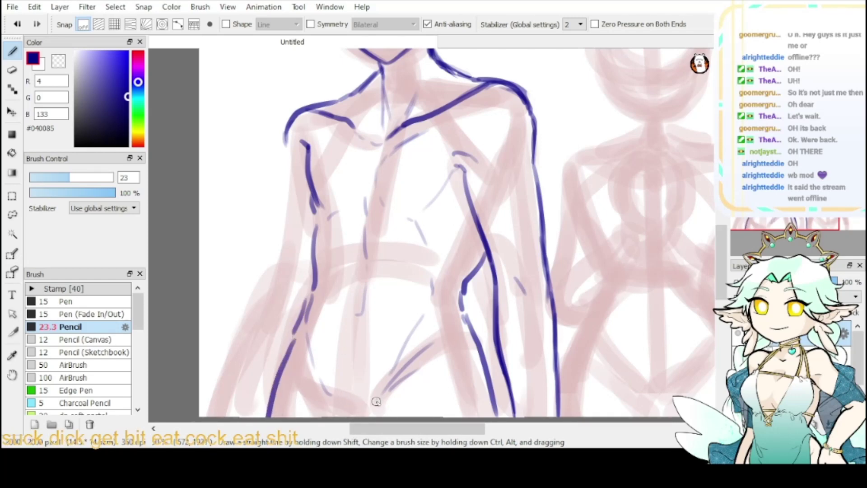
- Draw a small dark curve where the inner thighs meet at the canvas's lower edge
key(ctrl+z)
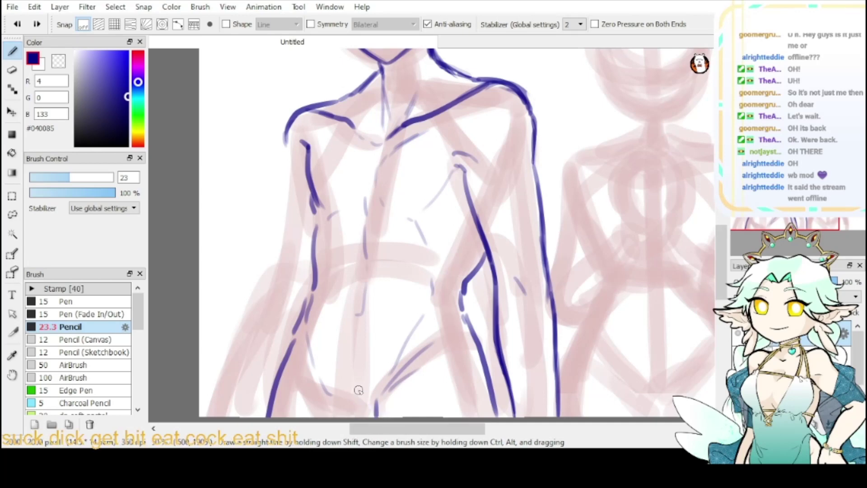
key(ctrl+z)
drag(373, 410, 360, 423)
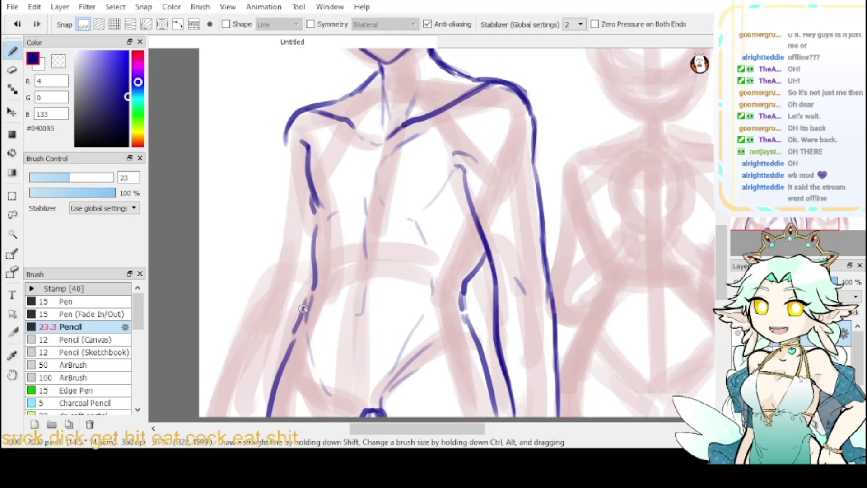
drag(288, 149, 287, 233)
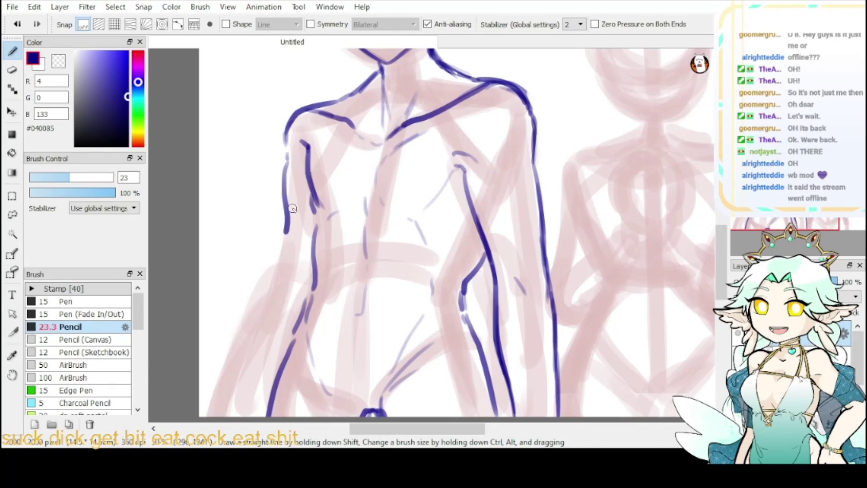
key(ctrl+z)
drag(284, 167, 283, 252)
key(ctrl+z)
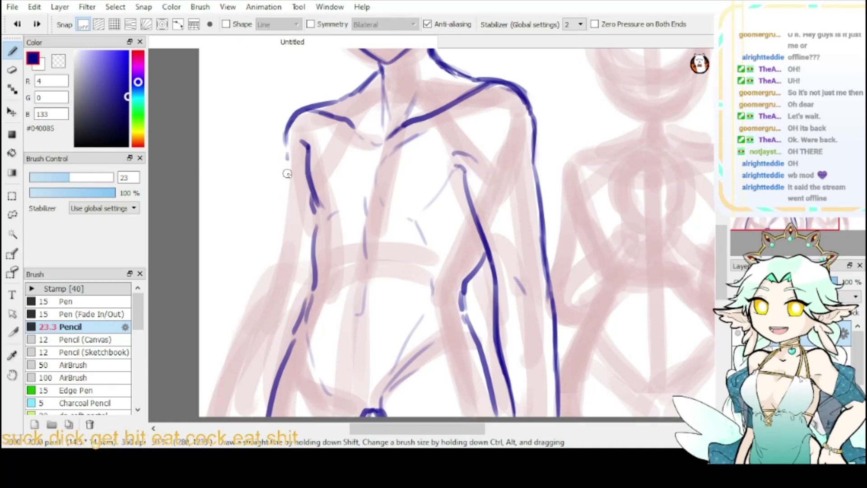
drag(286, 170, 282, 280)
key(ctrl+z)
drag(284, 171, 278, 287)
drag(276, 287, 271, 311)
key(ctrl+z)
drag(283, 246, 251, 389)
key(ctrl+z)
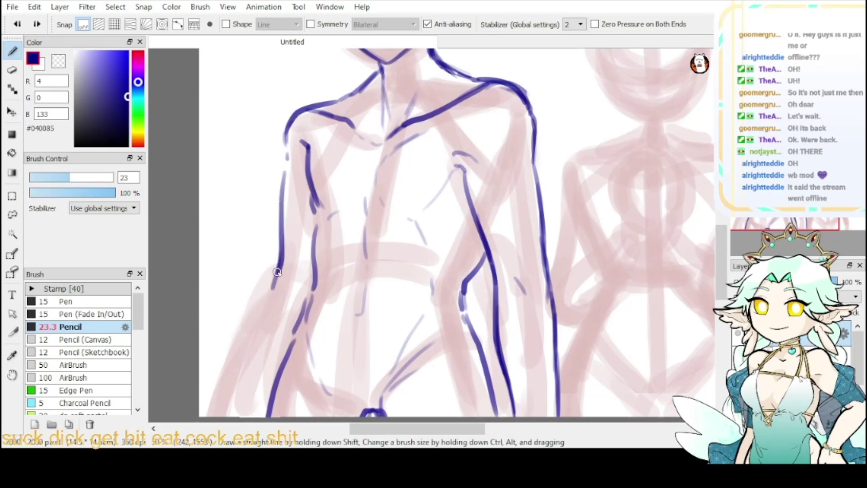
drag(280, 265, 256, 370)
drag(261, 331, 254, 395)
drag(260, 358, 249, 418)
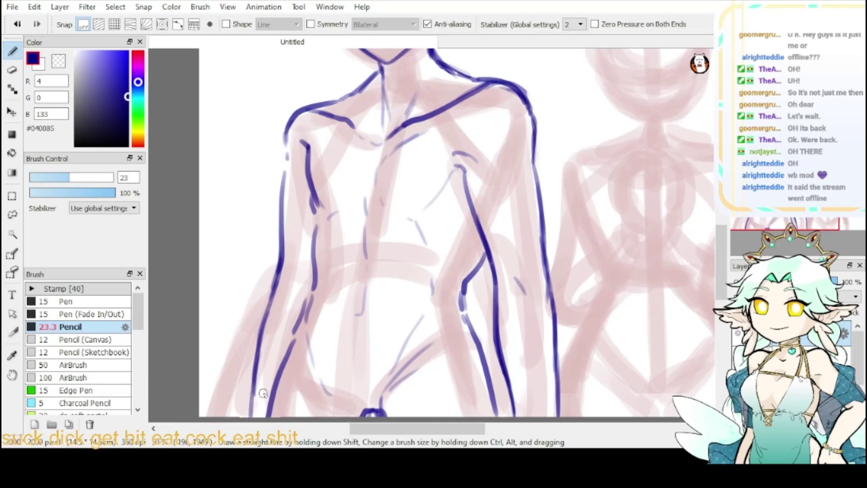
key(ctrl+z)
key(ctrl+z)
key(ctrl+z)
key(ctrl+z)
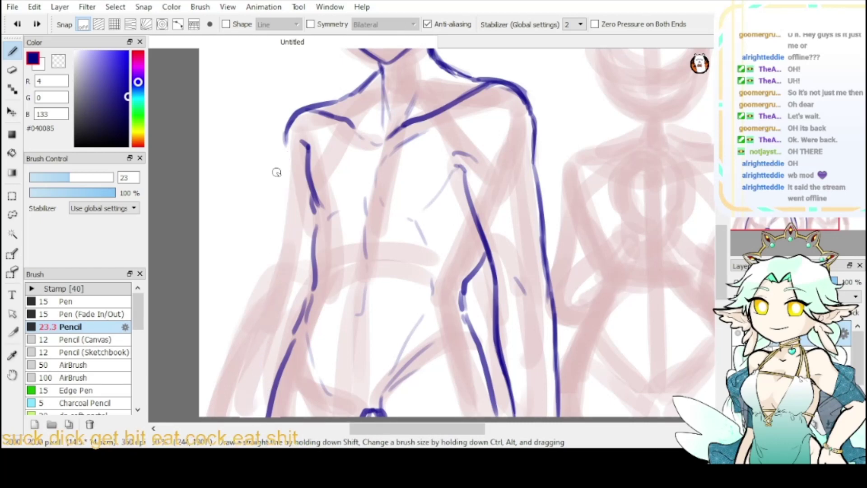
- Draw the outer contour of the left arm from the shoulder past the elbow and down the forearm, redoing uneven strokes
mouse_move(286, 159)
mouse_down()
mouse_move(272, 291)
mouse_move(240, 403)
mouse_up()
key(ctrl+z)
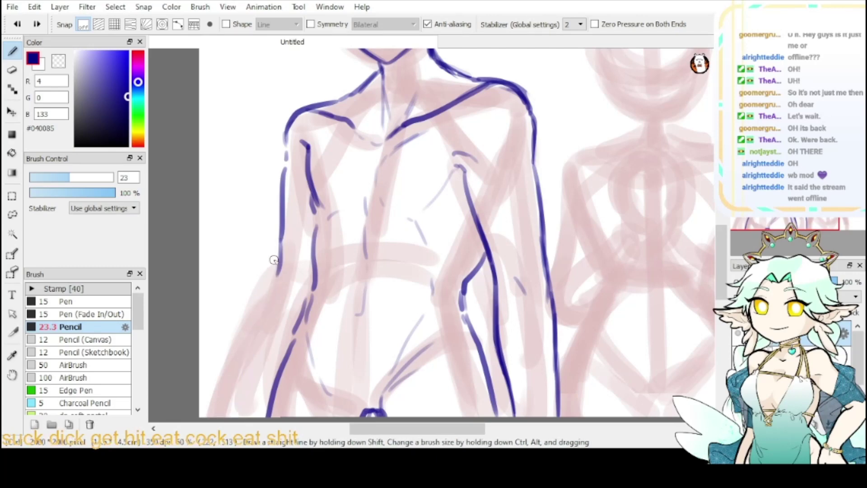
drag(284, 232, 249, 363)
key(ctrl+z)
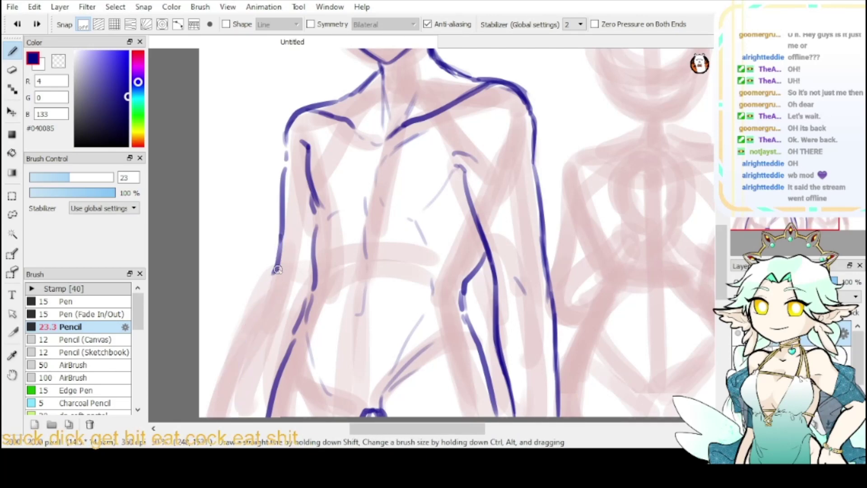
drag(273, 276, 228, 388)
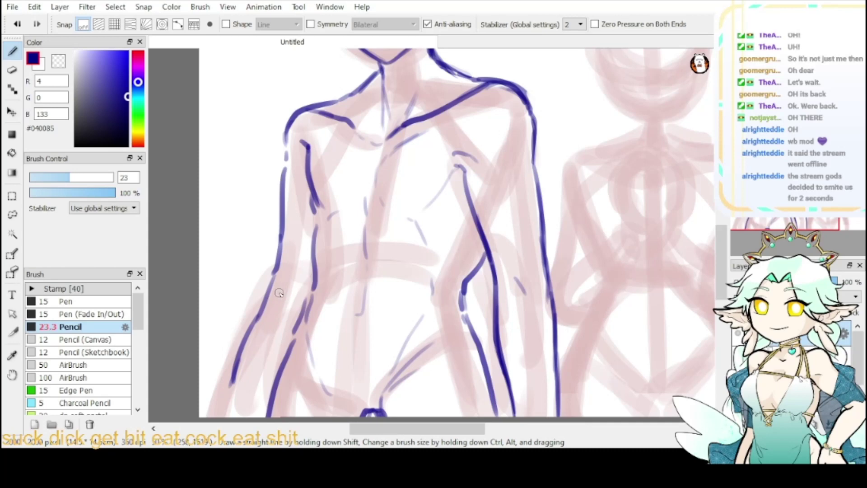
key(ctrl+z)
drag(276, 262, 226, 384)
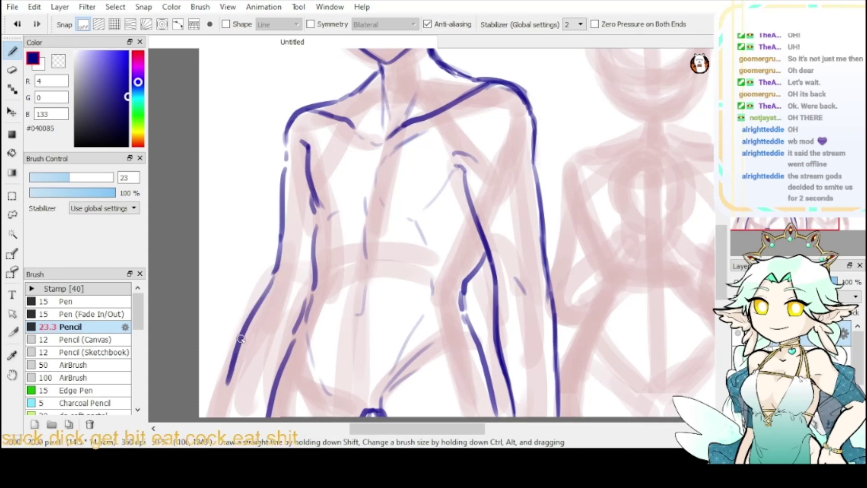
drag(241, 338, 221, 397)
- Extend the left forearm's outer line to the canvas's lower edge and thicken the inner forearm line near the wrist
drag(276, 368, 262, 400)
drag(285, 347, 267, 394)
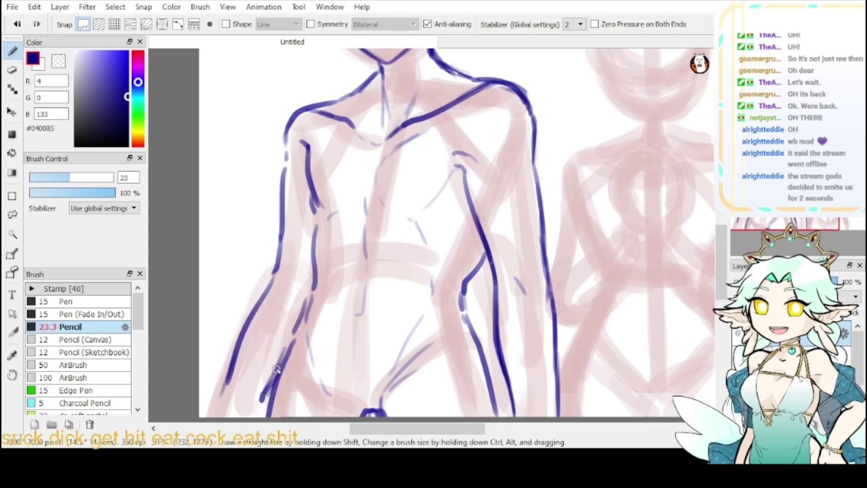
key(ctrl+z)
key(ctrl+z)
drag(293, 348, 265, 416)
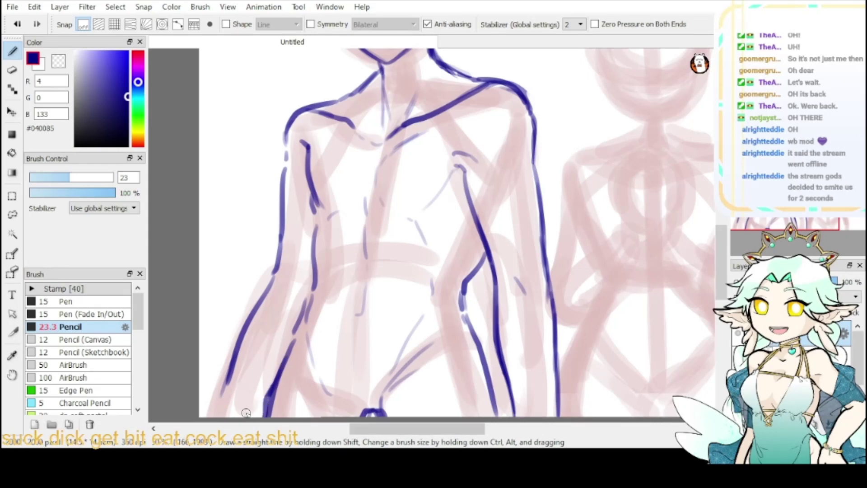
drag(230, 368, 213, 417)
drag(261, 372, 252, 396)
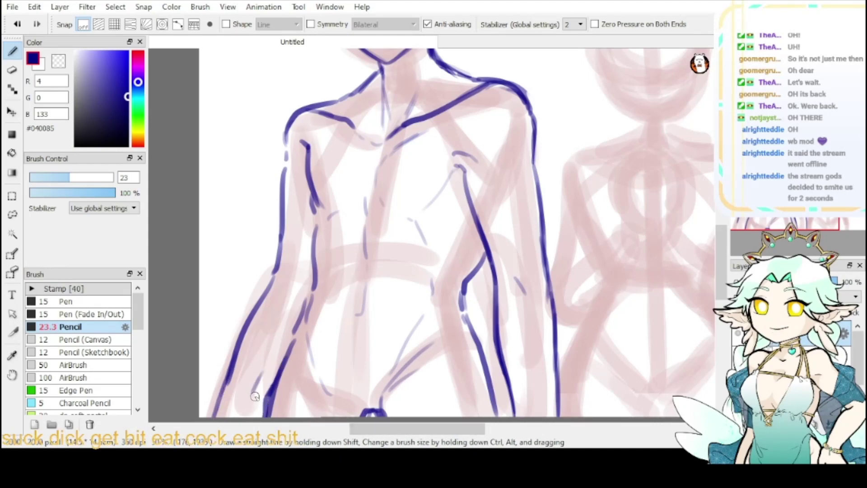
drag(284, 227, 274, 282)
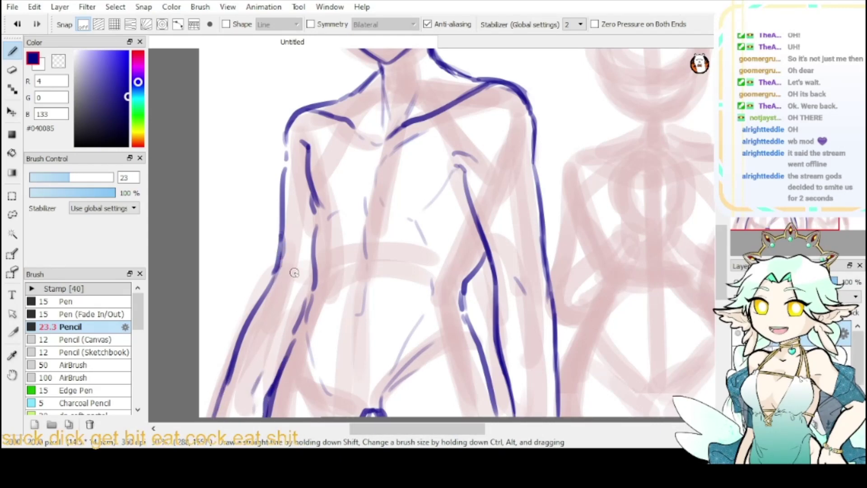
- Trim the right forearm's inner line with the transparent color and strengthen both forearm lines in navy
click(59, 61)
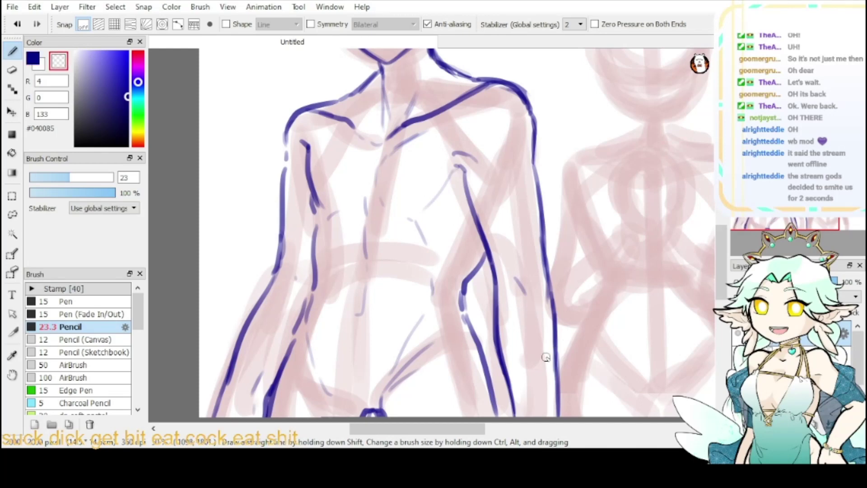
drag(506, 347, 516, 411)
drag(507, 367, 516, 413)
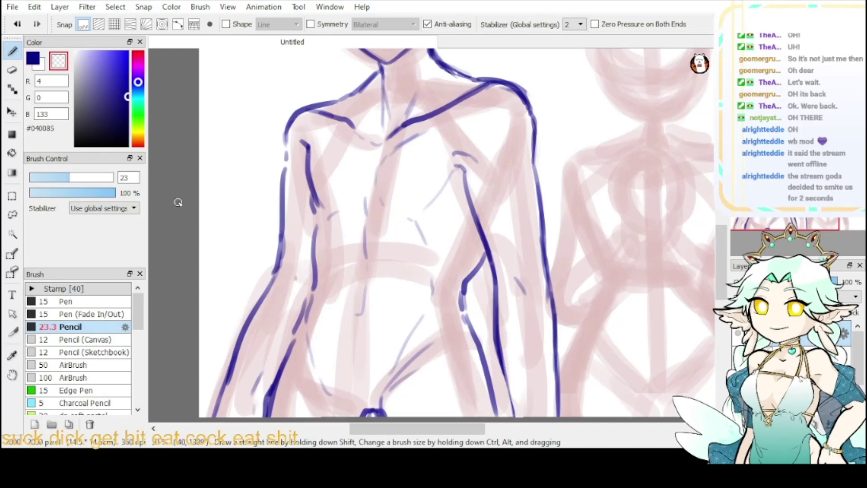
click(36, 58)
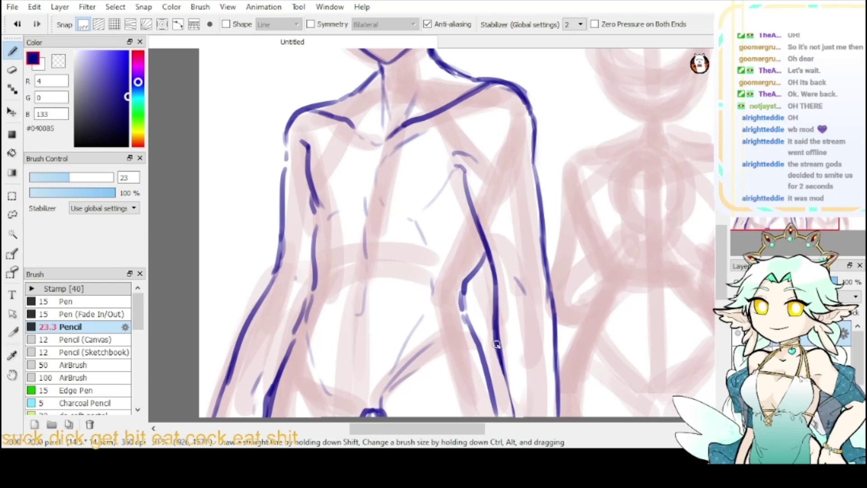
drag(487, 327, 509, 407)
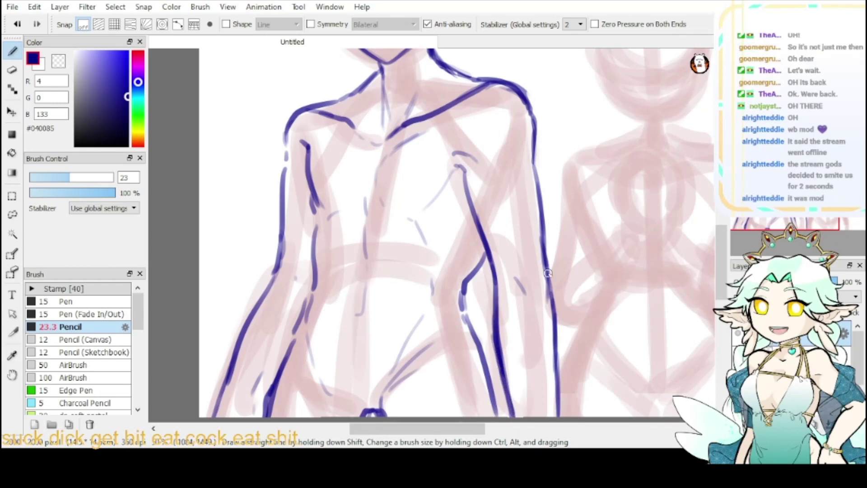
drag(547, 307, 562, 417)
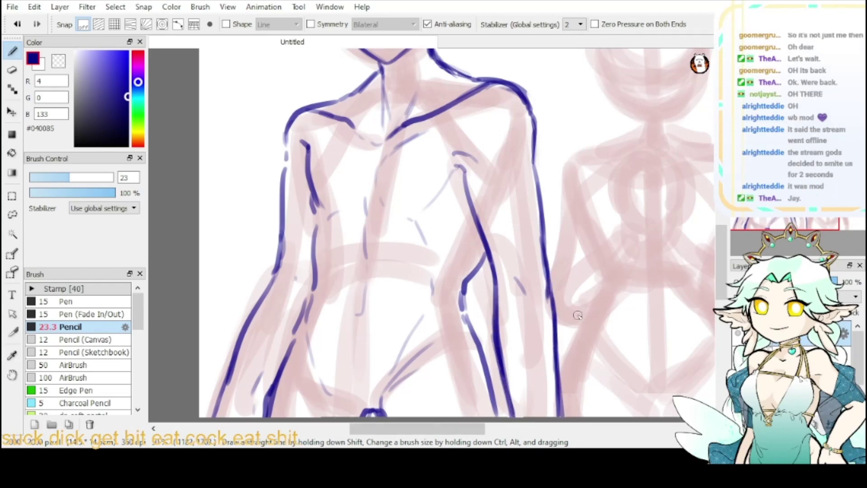
- Rework the left elbow bend and build up the outer forearm line with overlapping navy strokes toward the canvas's lower edge
mouse_move(712, 214)
mouse_down()
mouse_move(673, 288)
mouse_move(696, 162)
mouse_move(697, 254)
mouse_move(696, 231)
mouse_up()
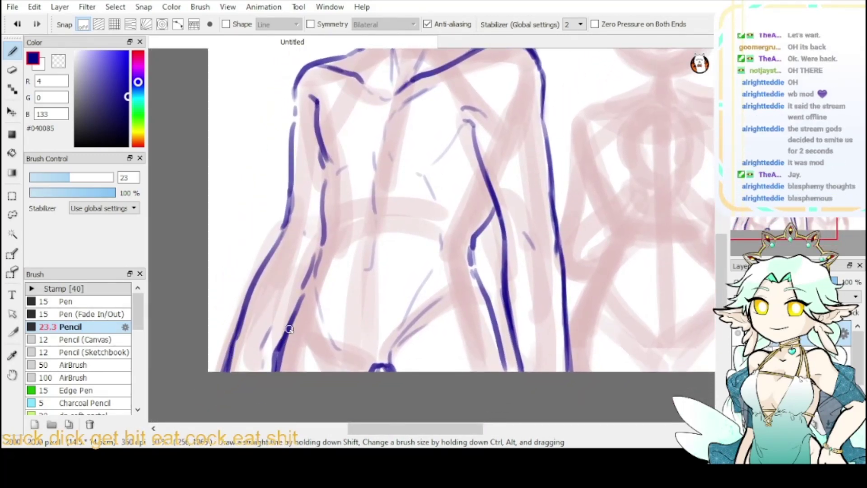
drag(288, 210, 268, 273)
key(ctrl+z)
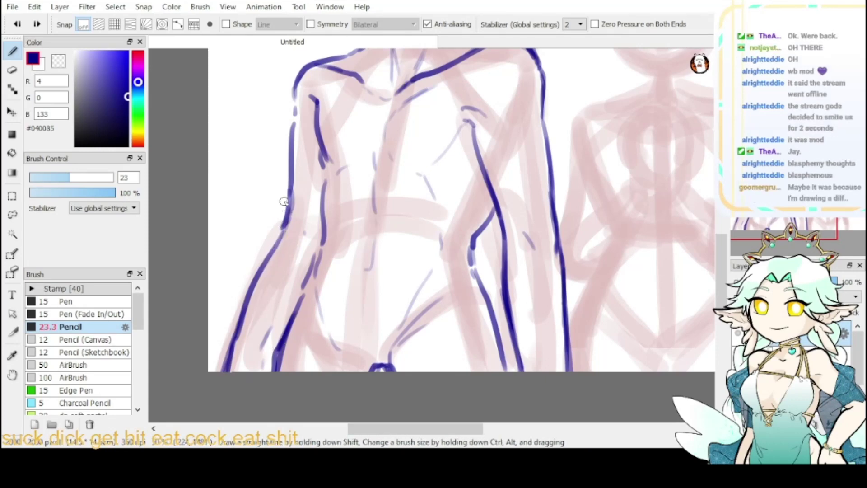
drag(289, 201, 283, 227)
key(ctrl+z)
drag(291, 194, 259, 282)
drag(270, 251, 249, 311)
drag(260, 279, 237, 342)
drag(273, 250, 256, 297)
drag(265, 269, 221, 392)
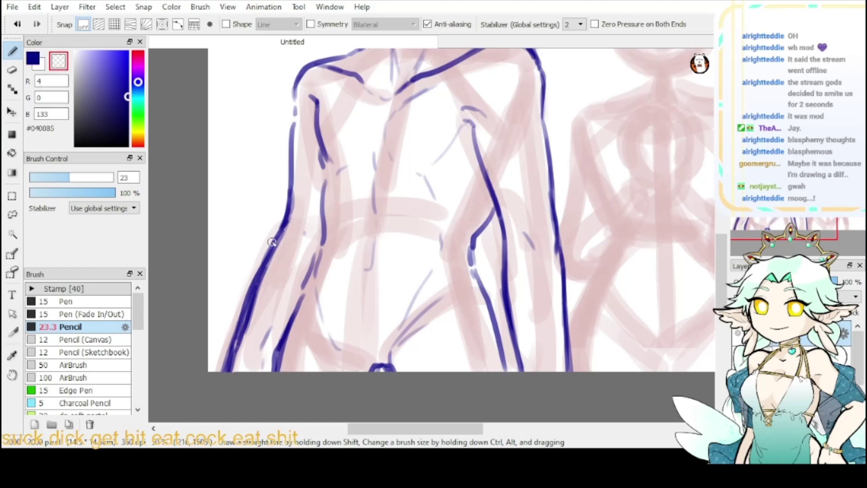
- Thin the thickened outer line of the left forearm by erasing its excess with the transparent color
drag(282, 222, 239, 328)
drag(252, 285, 236, 334)
mouse_move(260, 263)
mouse_down()
mouse_move(217, 387)
mouse_move(244, 326)
mouse_up()
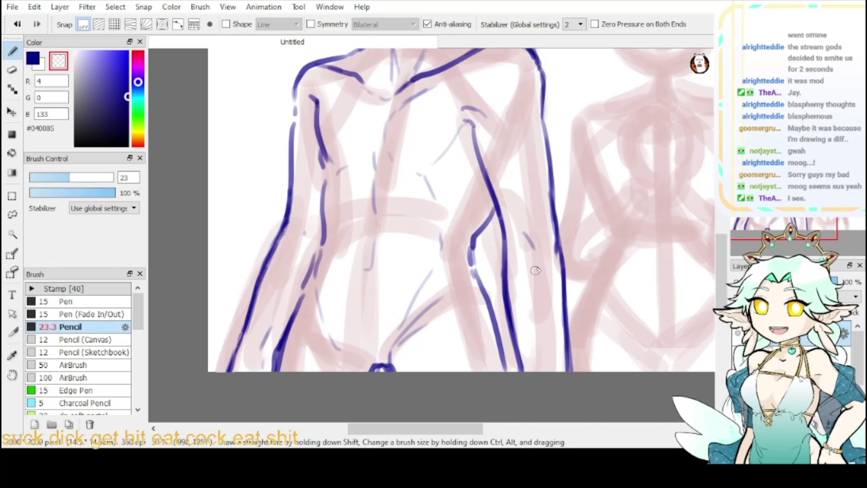
key(x)
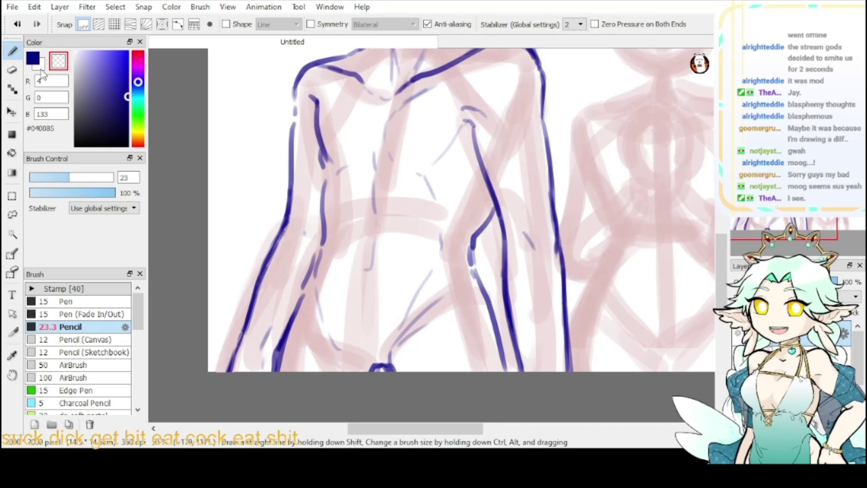
- Examine the whole left figure's line art and proportions against the pose sketch
key(ctrl+minus)
key(ctrl+minus)
key(ctrl+minus)
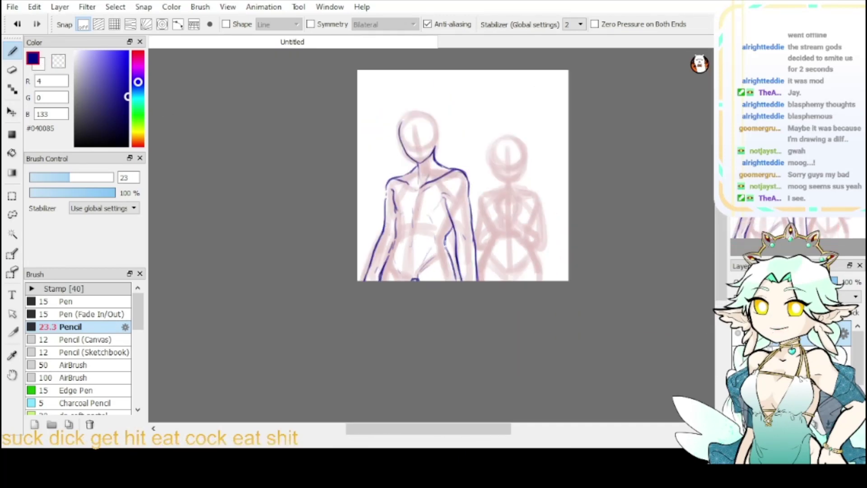
drag(456, 180, 428, 226)
key(ctrl+plus)
key(ctrl+plus)
key(ctrl+plus)
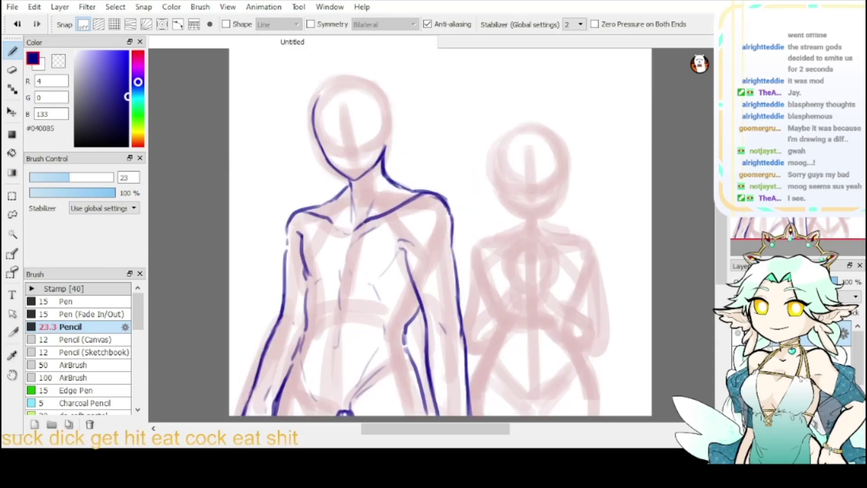
drag(601, 197, 603, 183)
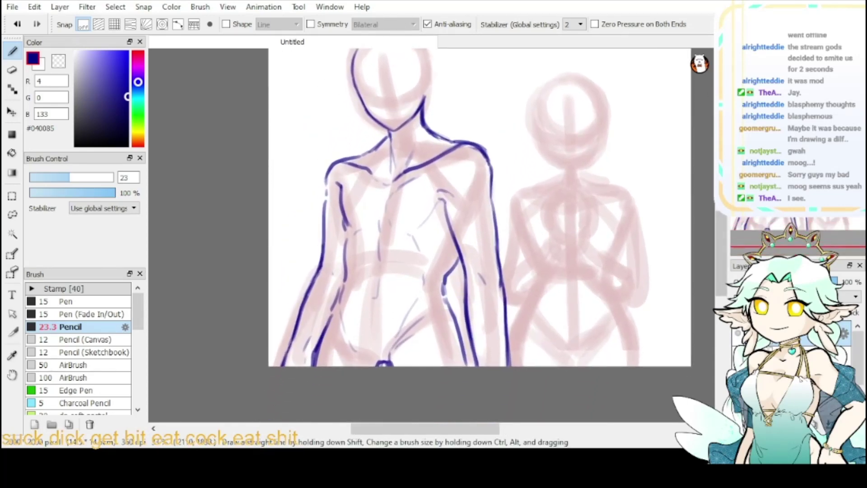
click(738, 357)
click(738, 358)
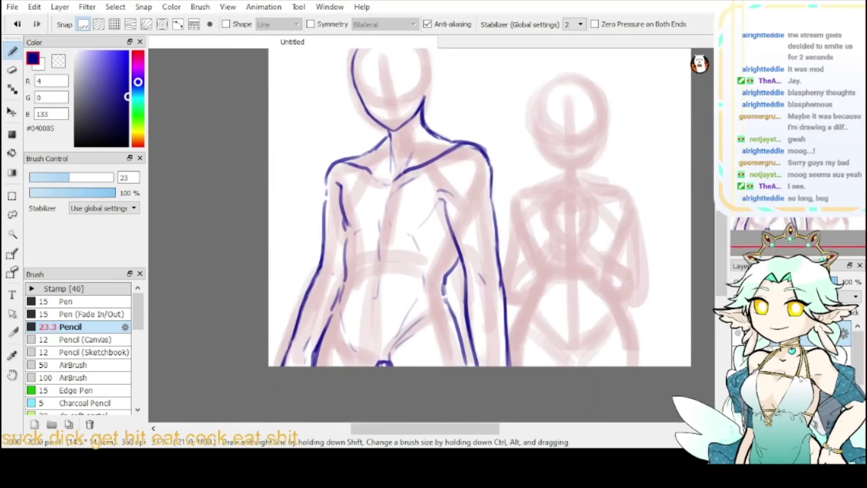
- Lasso the abdomen and hip lines between the arms, shrink them slightly, tilt them counterclockwise and shift them down
click(13, 215)
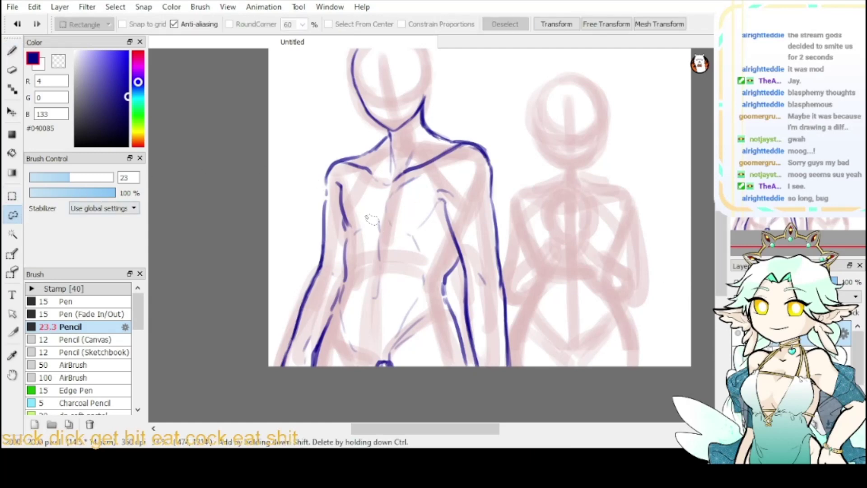
drag(364, 224, 337, 269)
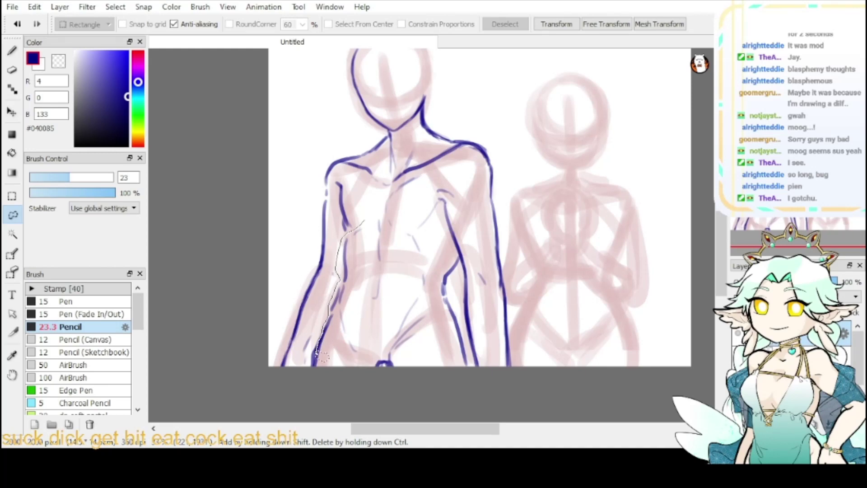
mouse_move(316, 391)
mouse_down()
mouse_move(447, 405)
mouse_move(466, 397)
mouse_move(477, 377)
mouse_move(457, 289)
mouse_move(462, 264)
mouse_move(451, 243)
mouse_move(388, 228)
mouse_move(368, 220)
mouse_up()
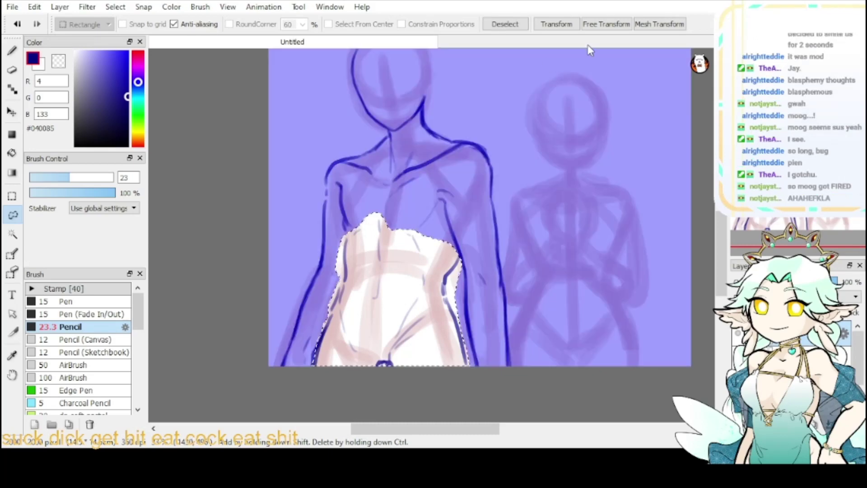
click(570, 28)
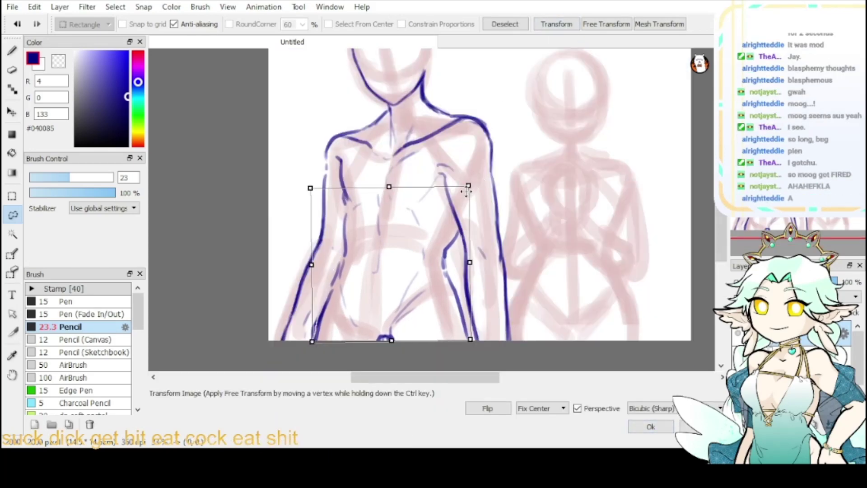
drag(467, 191, 468, 223)
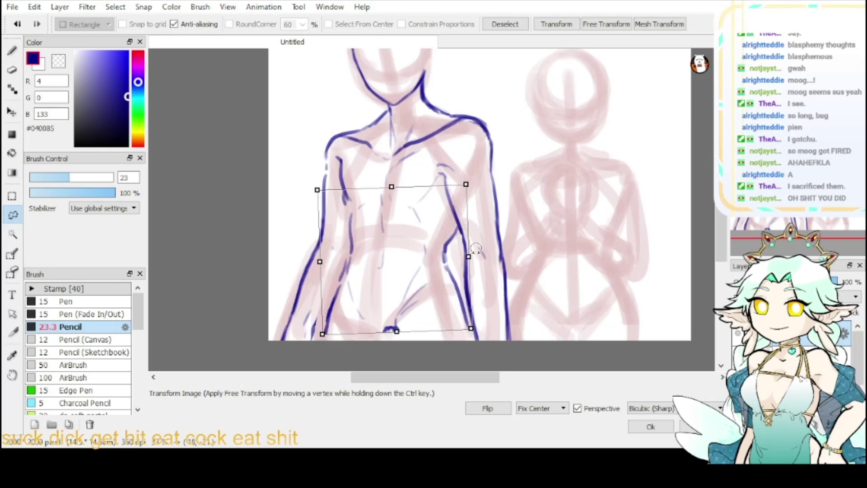
drag(469, 255, 471, 257)
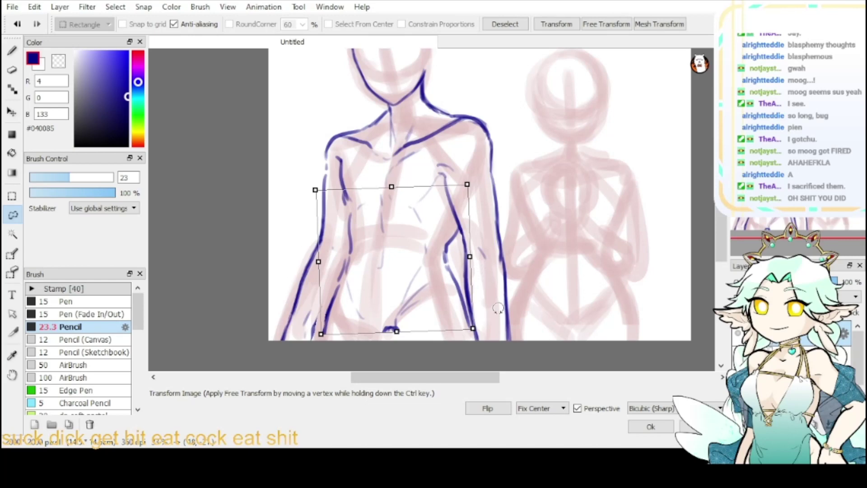
drag(449, 290, 444, 312)
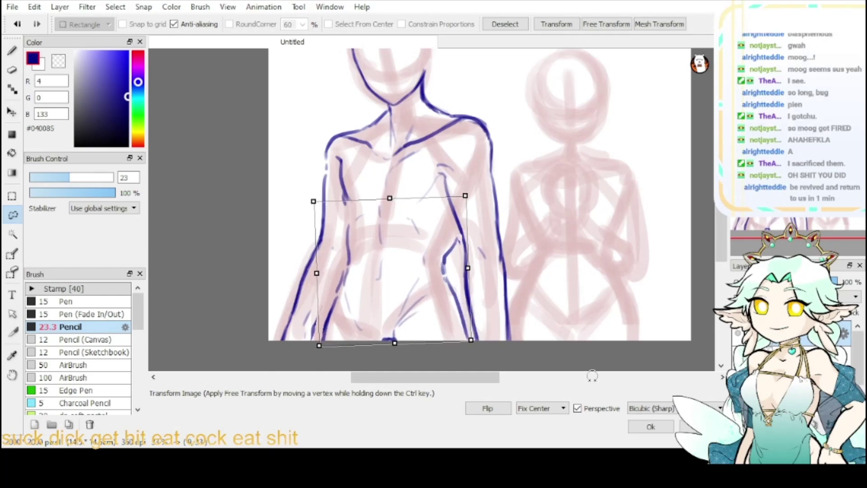
click(652, 426)
click(505, 24)
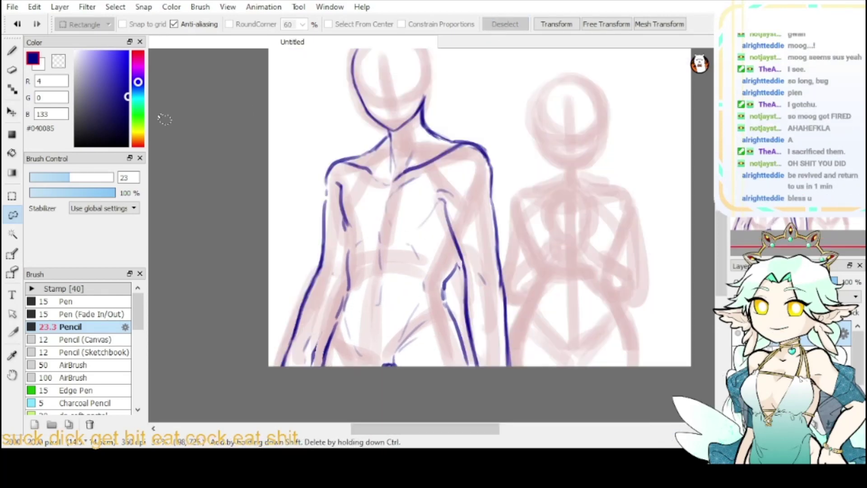
- Erase the abdomen, waist and hip lines between the arms with the 150 px Eraser
click(12, 70)
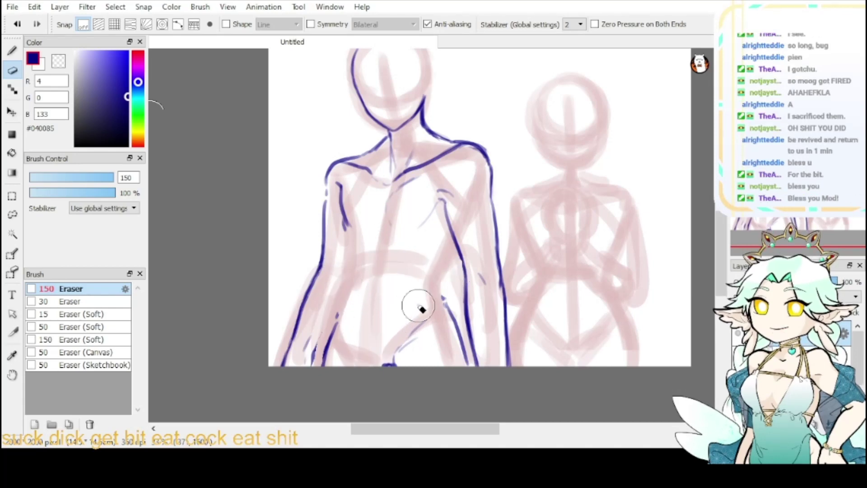
mouse_move(421, 309)
mouse_down()
mouse_move(421, 332)
mouse_move(428, 308)
mouse_move(449, 330)
mouse_up()
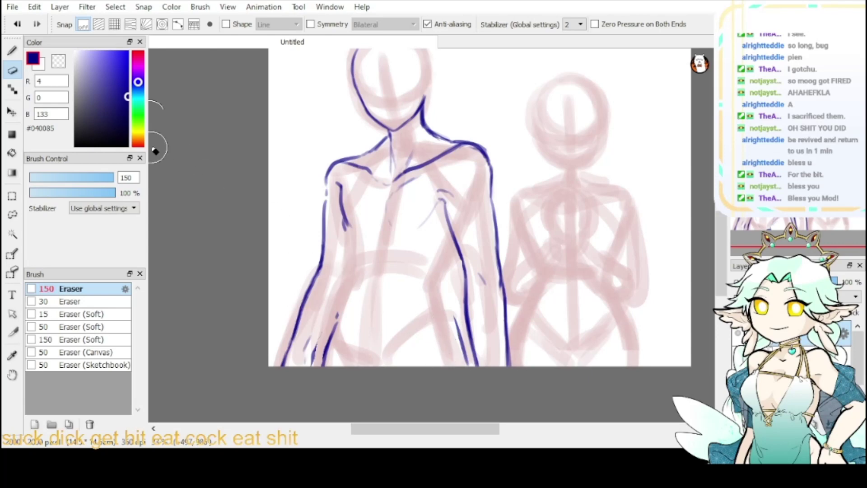
- Redraw the left torso side, the faint abdominal midline, and the right waist and hip contour with the navy Pencil
key(b)
drag(346, 228, 348, 278)
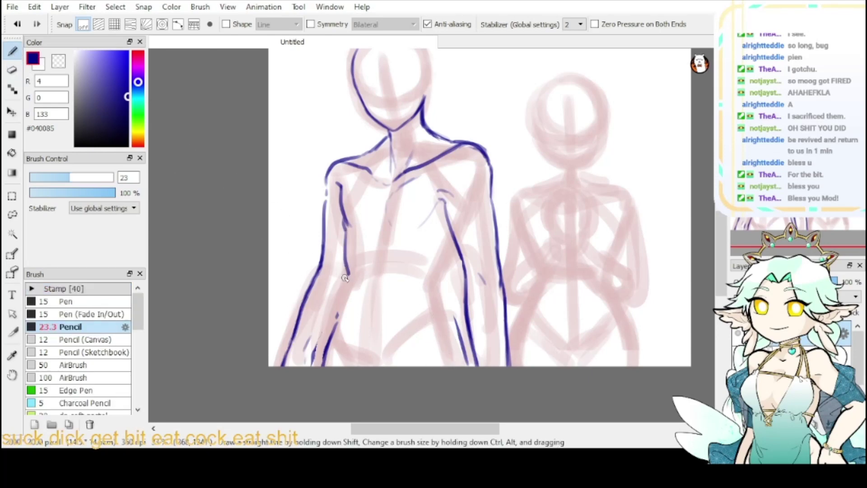
key(ctrl+z)
drag(345, 227, 351, 326)
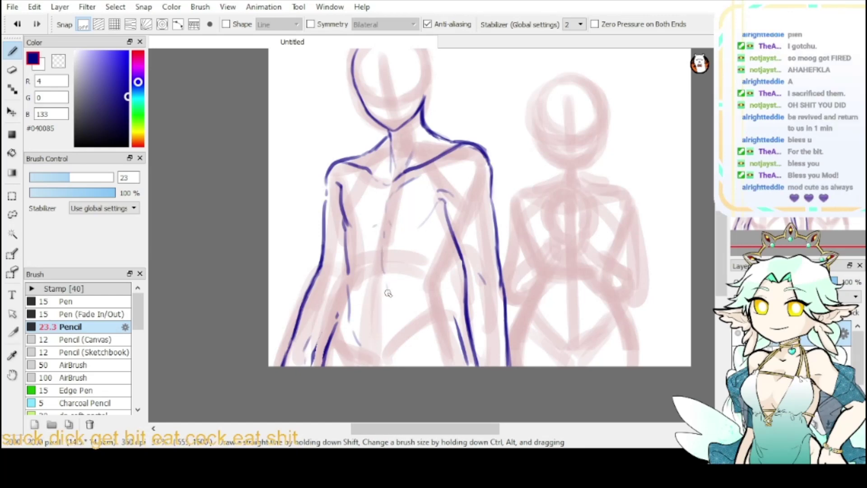
key(ctrl+z)
key(ctrl+z)
mouse_move(458, 255)
mouse_down()
mouse_move(445, 278)
mouse_move(463, 343)
mouse_up()
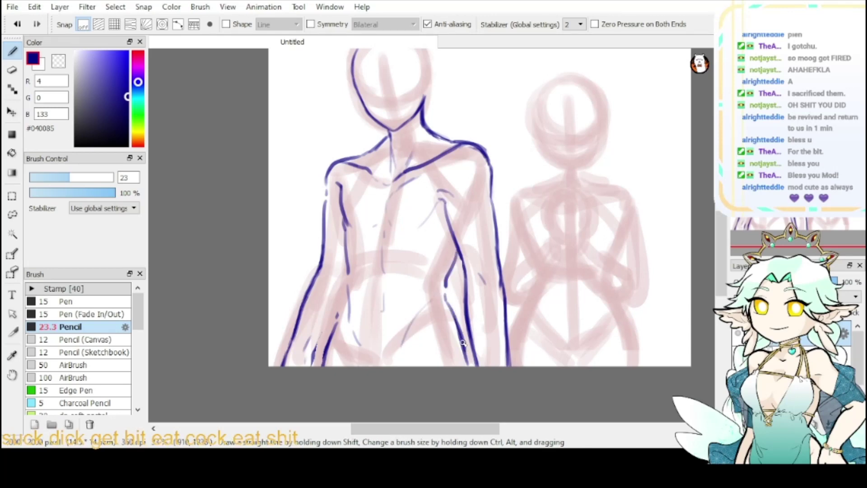
- Draw the left hip contour, add a faint inner-thigh line, and darken the inner edge of the left forearm with the navy Pencil
drag(346, 287, 344, 302)
drag(343, 306, 330, 371)
key(ctrl+z)
drag(335, 321, 326, 370)
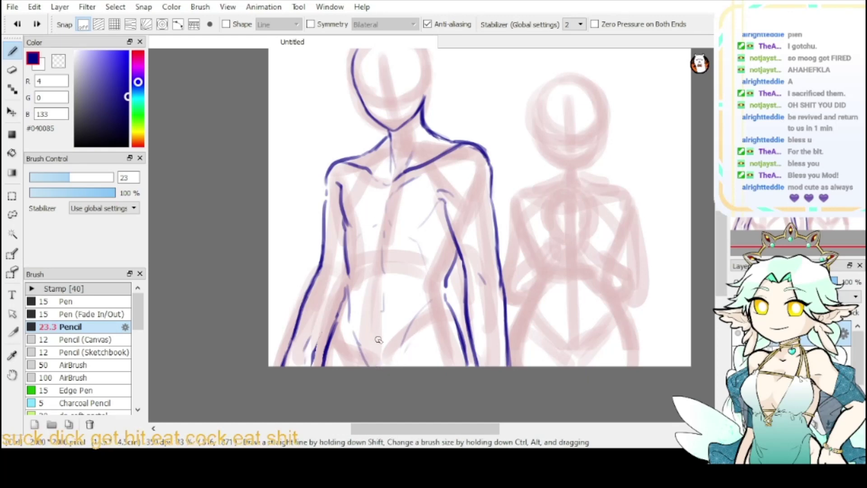
drag(406, 346, 404, 368)
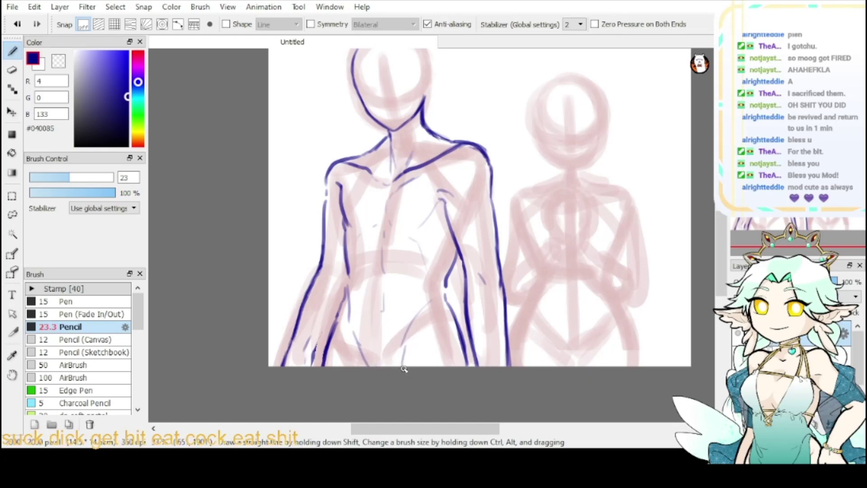
drag(337, 314, 315, 357)
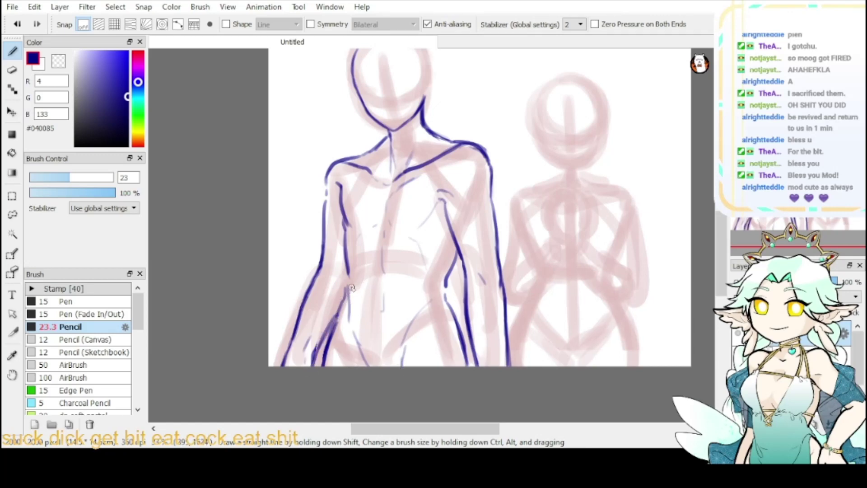
drag(346, 276, 326, 362)
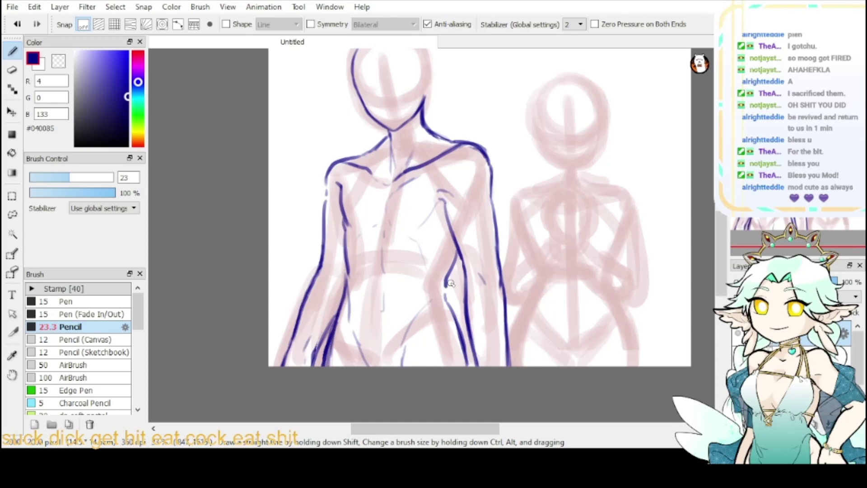
- Lasso the head outline above the neck, tilt it slightly clockwise, apply the transform and deselect
scroll(451, 284, up, 4)
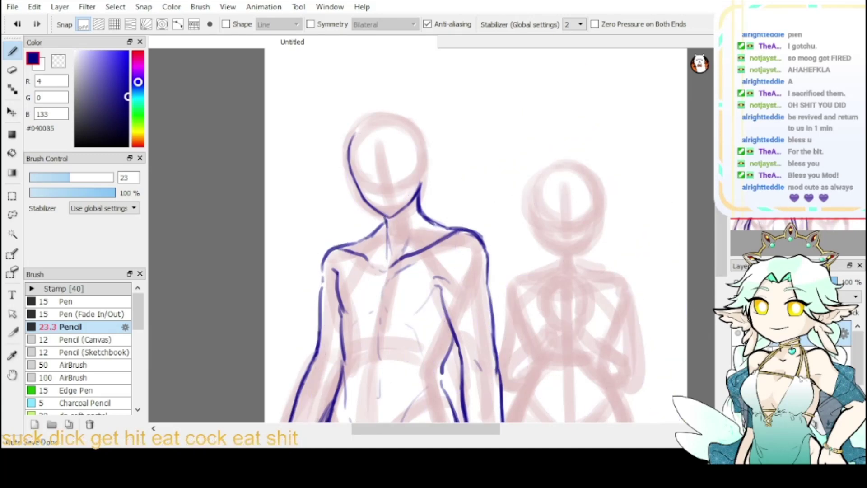
key(l)
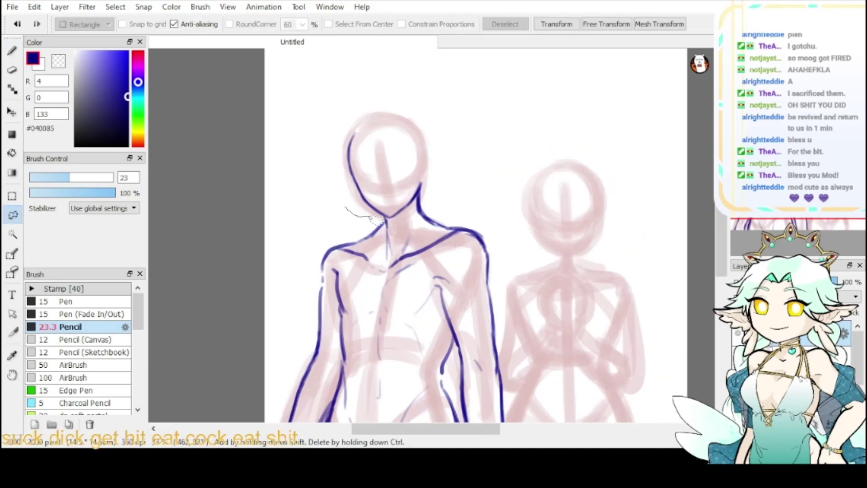
drag(420, 205, 419, 202)
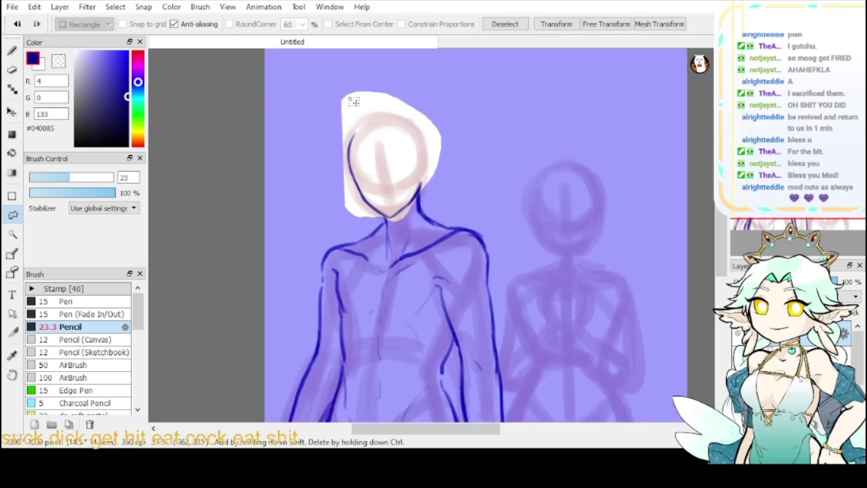
key(ctrl+t)
mouse_move(430, 154)
mouse_down()
mouse_move(443, 155)
mouse_move(432, 164)
mouse_up()
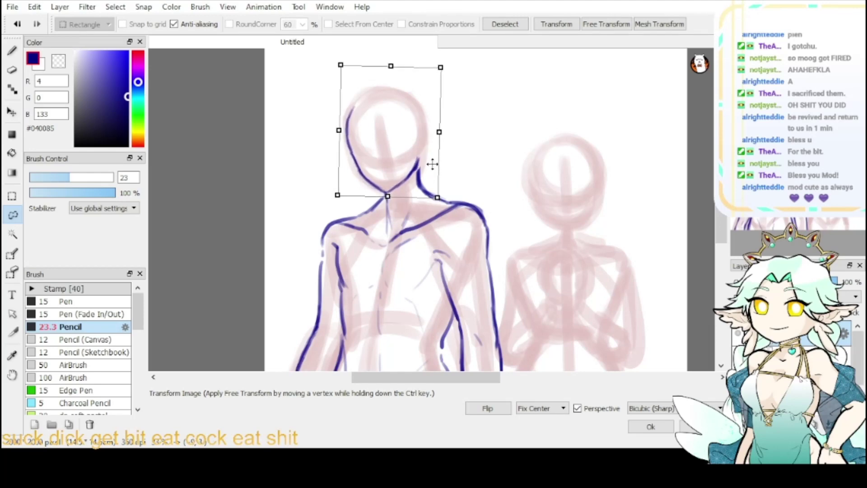
click(650, 426)
click(506, 25)
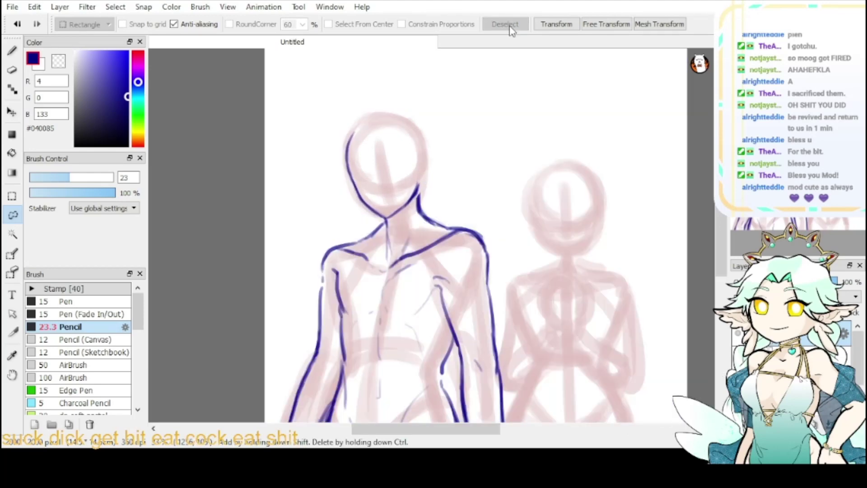
- Thicken the jawline on both sides of the chin with the navy Pencil and trim its inner edges with the transparent color
click(12, 52)
key(ctrl+plus)
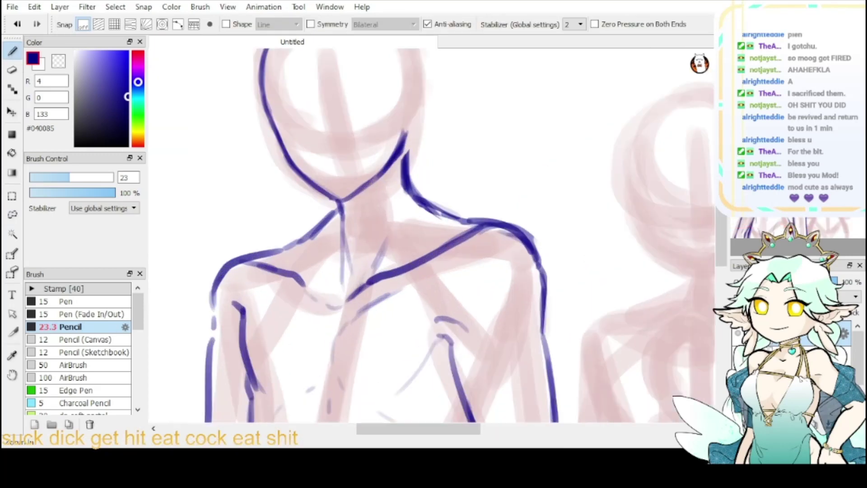
mouse_move(307, 180)
mouse_down()
mouse_move(326, 204)
mouse_move(297, 177)
mouse_move(328, 207)
mouse_move(299, 175)
mouse_move(331, 206)
mouse_move(322, 202)
mouse_move(340, 204)
mouse_move(388, 173)
mouse_up()
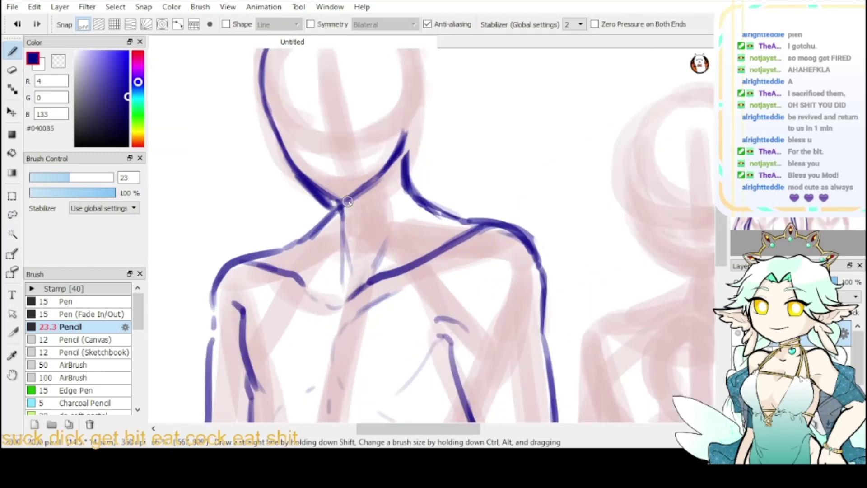
drag(344, 205, 412, 147)
drag(386, 172, 408, 140)
click(62, 62)
drag(307, 175, 335, 200)
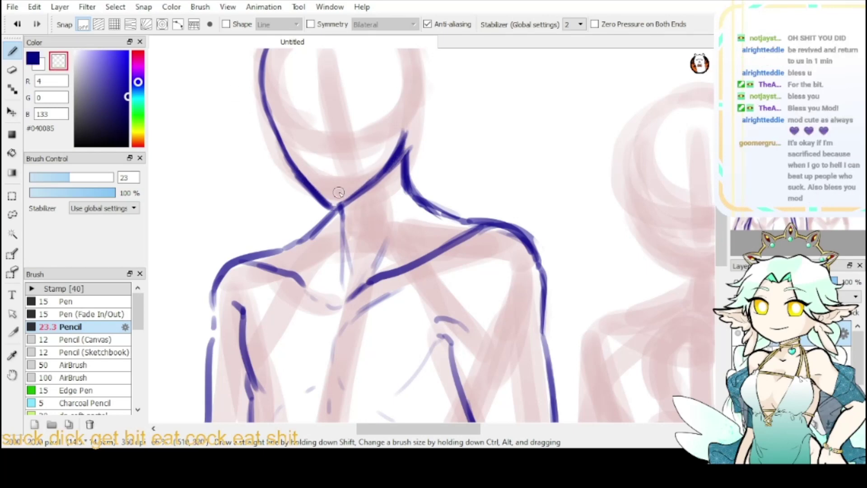
mouse_move(302, 160)
mouse_down()
mouse_move(332, 202)
mouse_move(326, 196)
mouse_move(380, 170)
mouse_move(348, 193)
mouse_move(378, 158)
mouse_up()
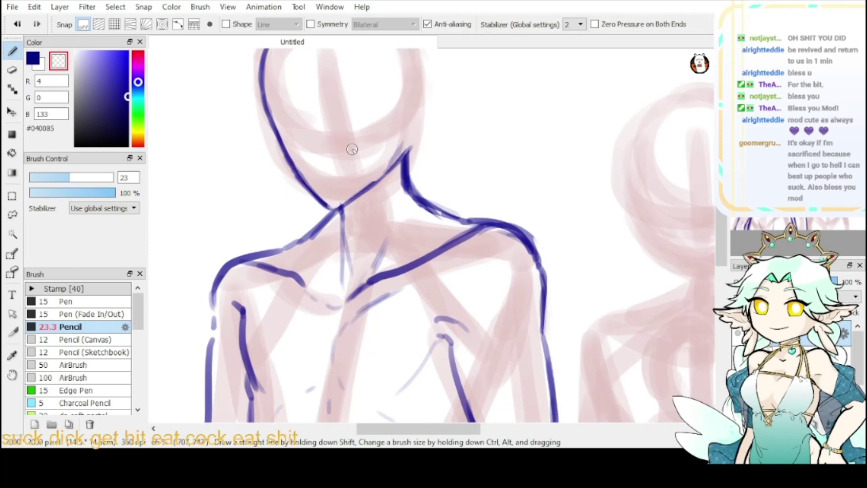
- Redraw the line from cheek to chin and the right jaw in navy, then thin both with the transparent color
click(33, 59)
mouse_move(267, 106)
mouse_down()
mouse_move(284, 155)
mouse_move(273, 135)
mouse_move(335, 210)
mouse_up()
mouse_move(296, 172)
mouse_down()
mouse_move(341, 209)
mouse_move(332, 206)
mouse_move(377, 182)
mouse_up()
drag(345, 206, 410, 148)
click(58, 61)
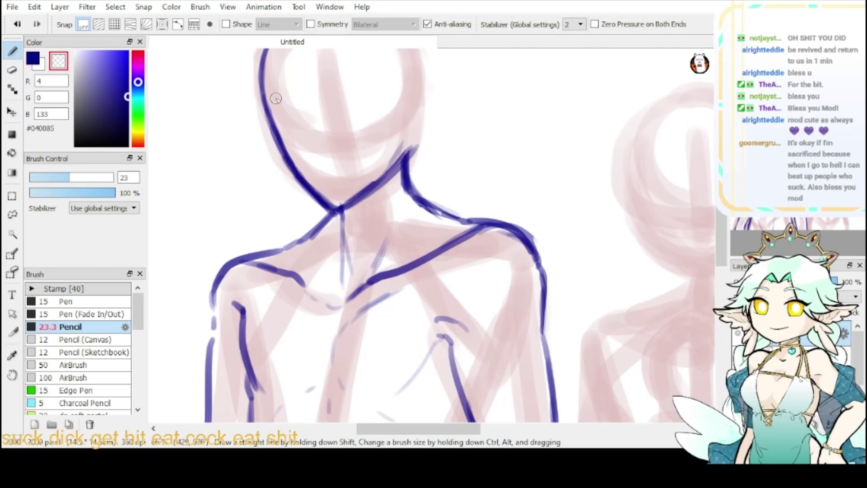
mouse_move(287, 134)
mouse_down()
mouse_move(335, 204)
mouse_move(401, 144)
mouse_up()
drag(354, 193, 414, 147)
- Reinforce the jawline in navy up to its end above the neck, and clean its inner edge with the transparent color
mouse_move(619, 112)
mouse_down()
mouse_move(618, 213)
mouse_move(647, 213)
mouse_up()
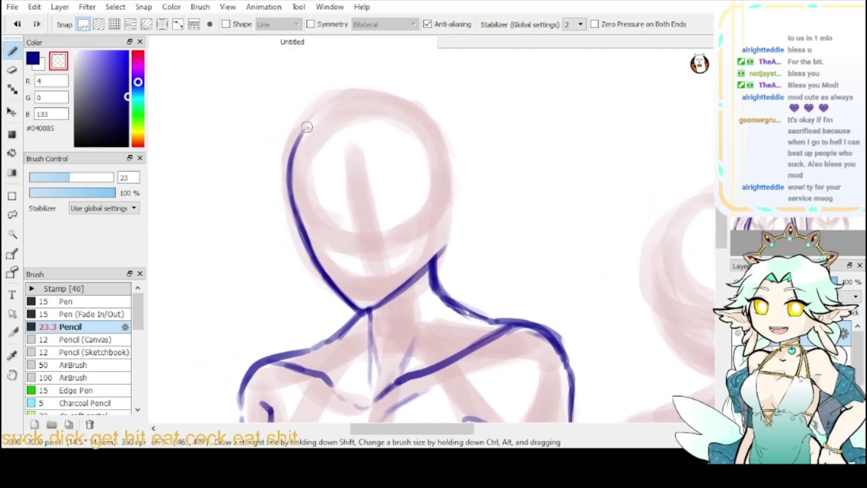
click(33, 58)
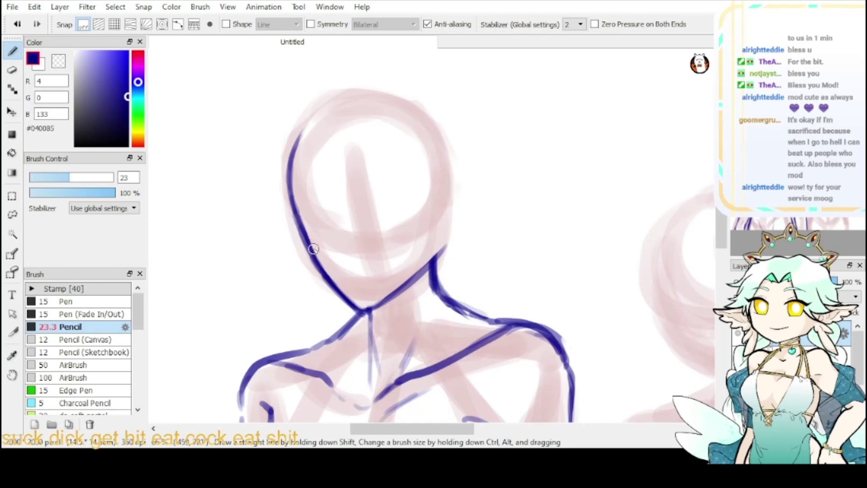
mouse_move(314, 249)
mouse_down()
mouse_move(364, 309)
mouse_move(350, 303)
mouse_move(431, 263)
mouse_move(440, 241)
mouse_move(414, 275)
mouse_up()
click(59, 67)
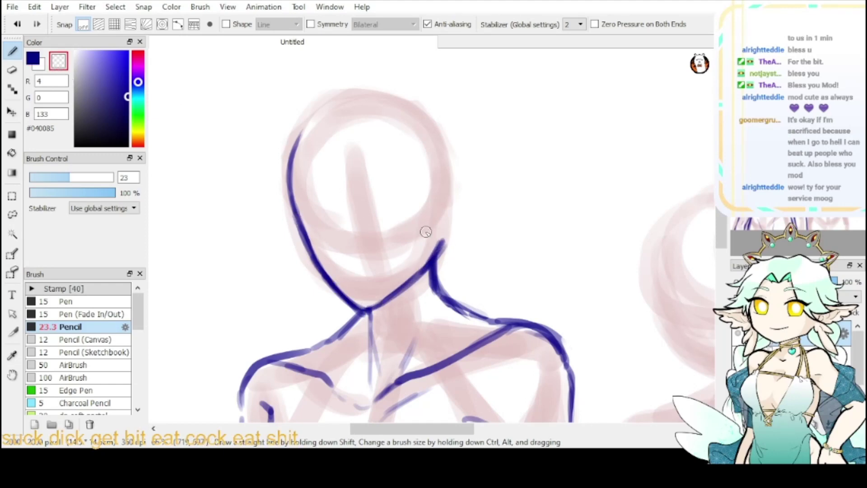
key(alt+Tab)
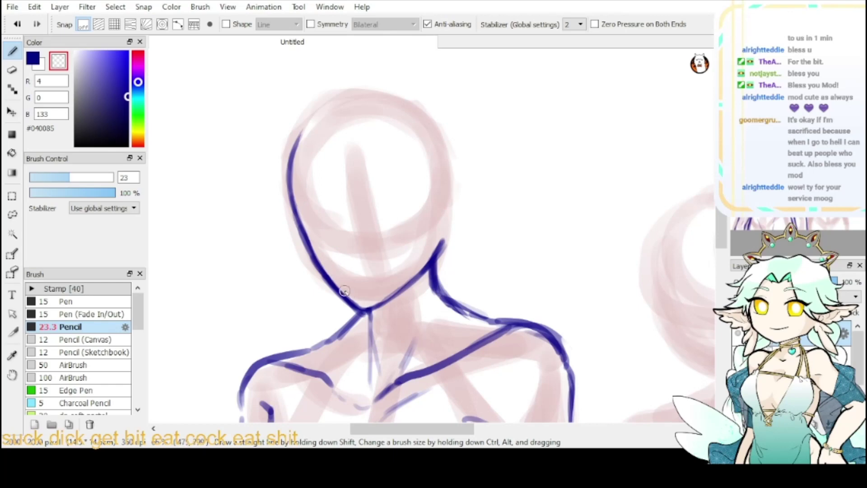
- Extend the left face contour up toward the crown and thicken it along the temple and cheek in navy
key(x)
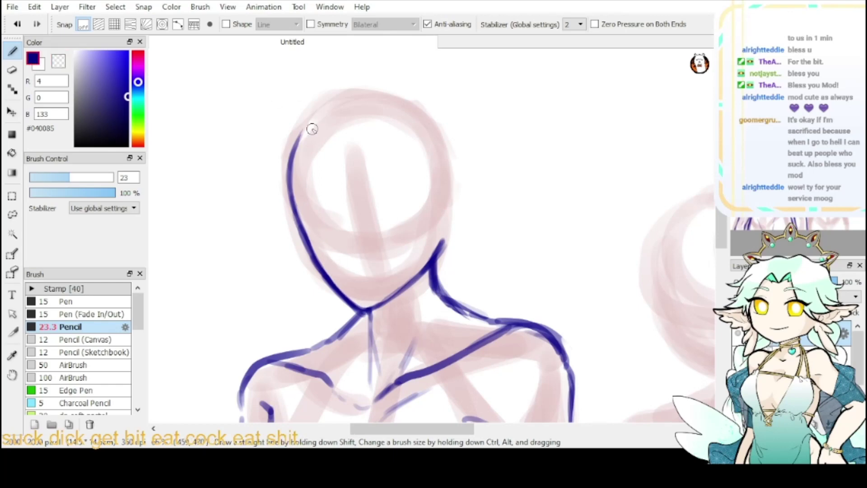
drag(307, 114, 290, 184)
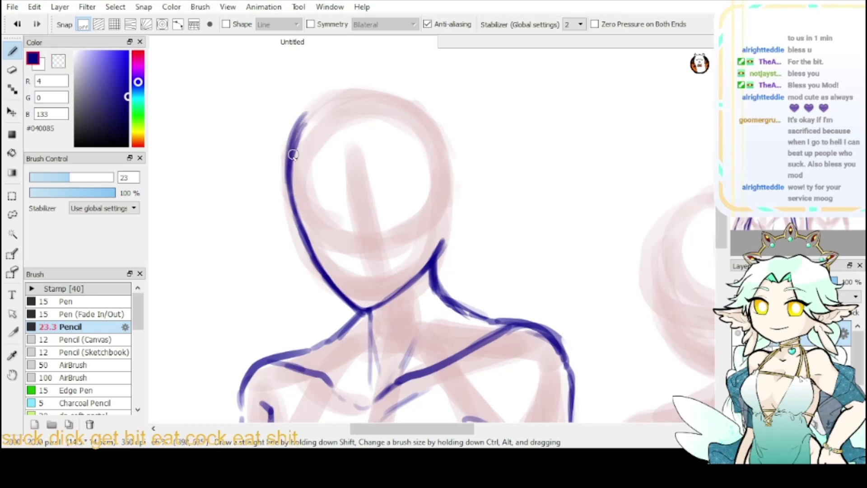
drag(293, 154, 314, 251)
drag(294, 194, 312, 239)
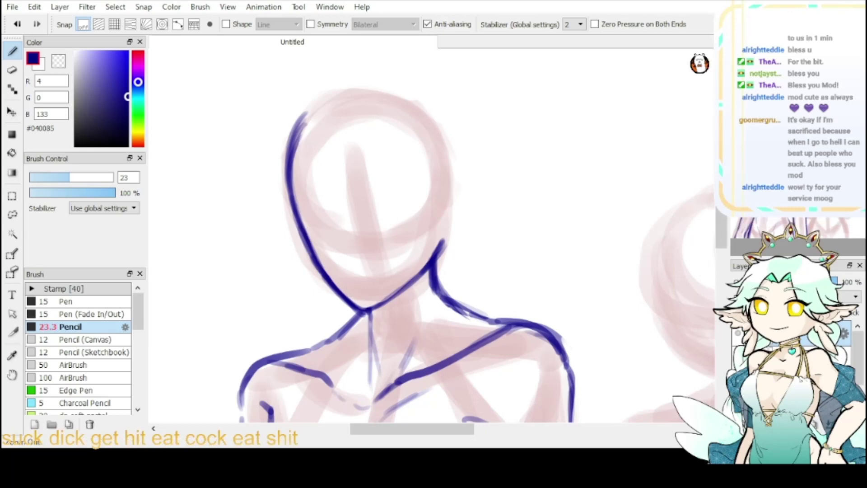
- Darken the inner contour of the left forearm beside the hip down to the canvas edge with the navy Pencil
key(ctrl+minus)
key(ctrl+minus)
drag(572, 166, 577, 87)
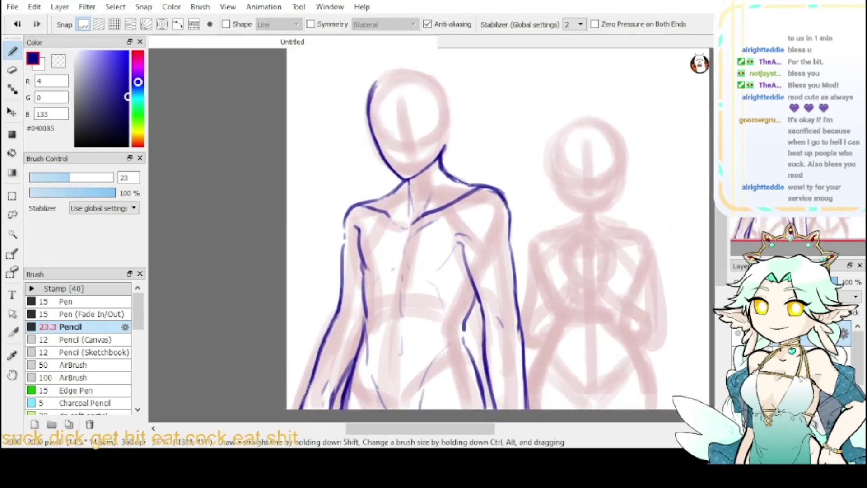
scroll(664, 171, down, 1)
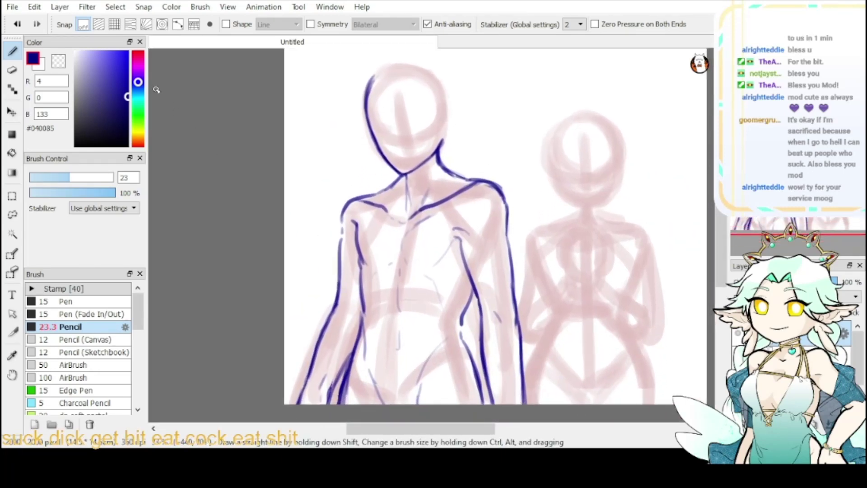
drag(359, 340, 343, 399)
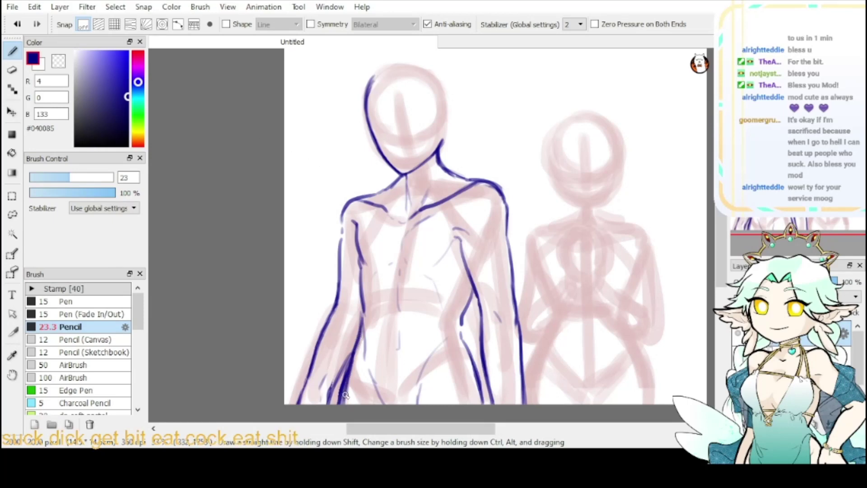
drag(355, 362, 345, 388)
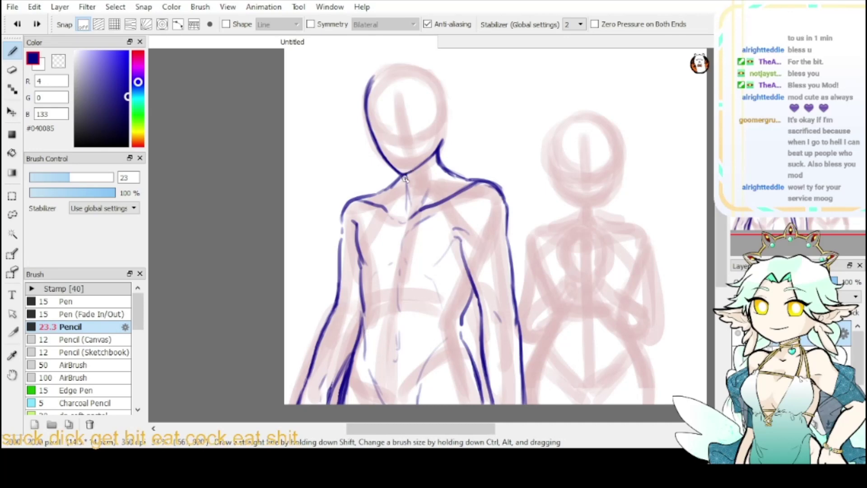
- Lasso the face and jaw outline, rotate it slightly clockwise, nudge it up and apply the transform
key(l)
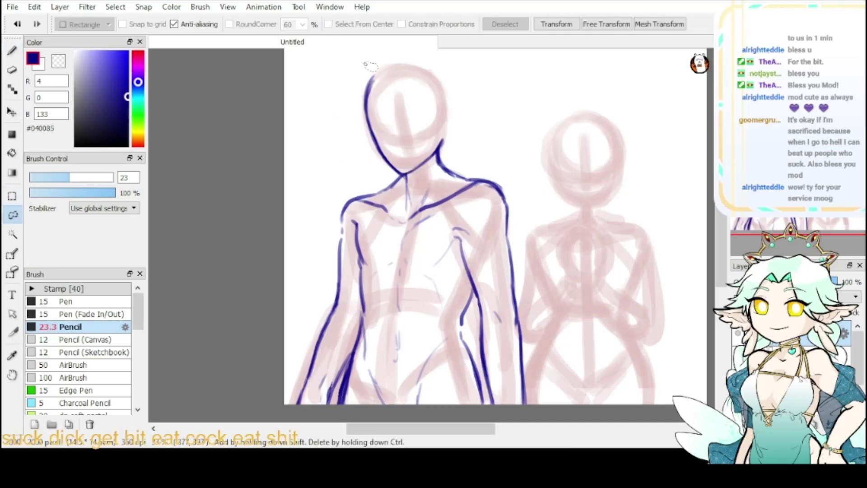
drag(358, 66, 378, 168)
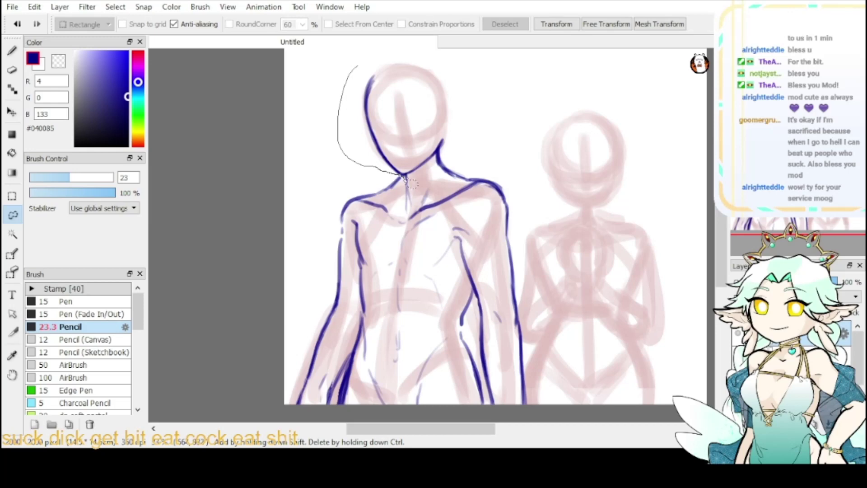
drag(436, 165, 440, 168)
click(555, 24)
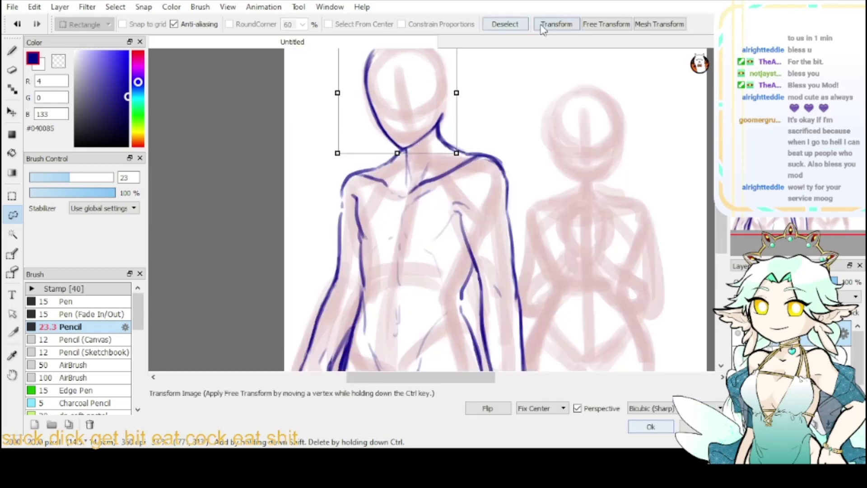
mouse_move(460, 71)
mouse_down()
mouse_move(447, 86)
mouse_move(461, 69)
mouse_move(438, 81)
mouse_move(471, 67)
mouse_up()
drag(441, 92, 442, 90)
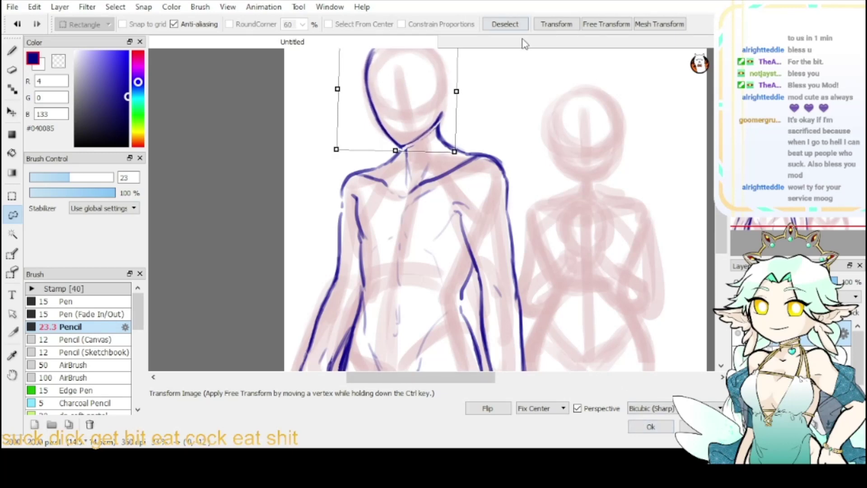
click(633, 428)
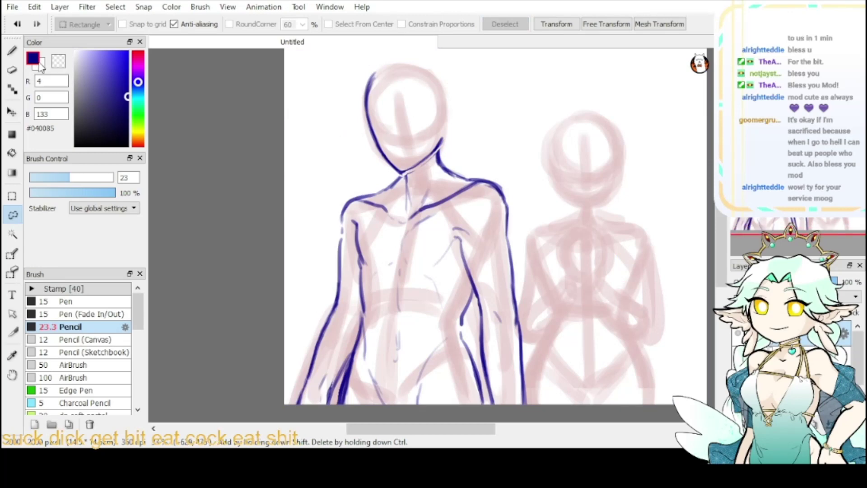
- Draw a curved ear at the upper end of the right jawline and thicken its outer edge with the navy Pencil
key(b)
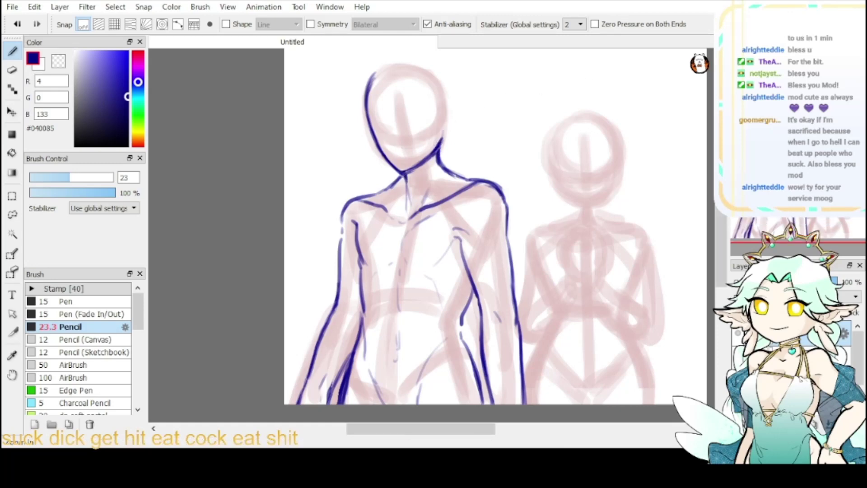
scroll(479, 106, up, 3)
mouse_move(430, 180)
mouse_down()
mouse_move(453, 218)
mouse_move(445, 203)
mouse_move(437, 228)
mouse_up()
key(ctrl+z)
mouse_move(423, 185)
mouse_down()
mouse_move(454, 219)
mouse_move(430, 256)
mouse_up()
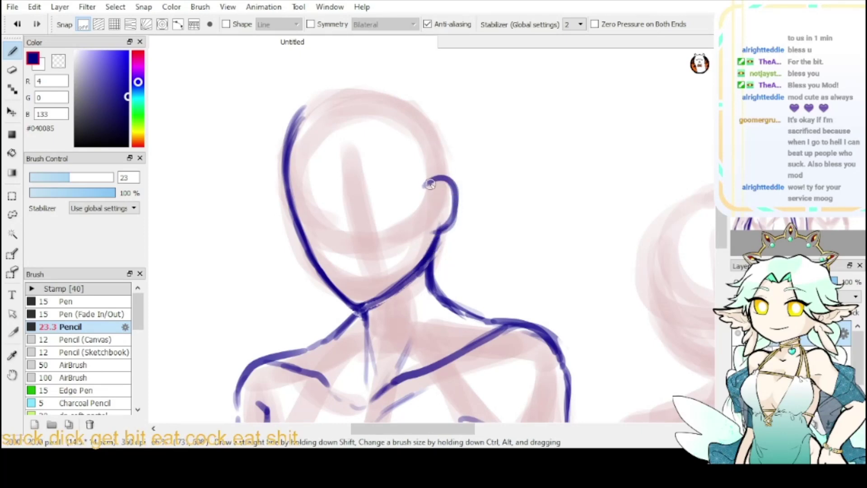
mouse_move(442, 177)
mouse_down()
mouse_move(458, 196)
mouse_move(441, 234)
mouse_up()
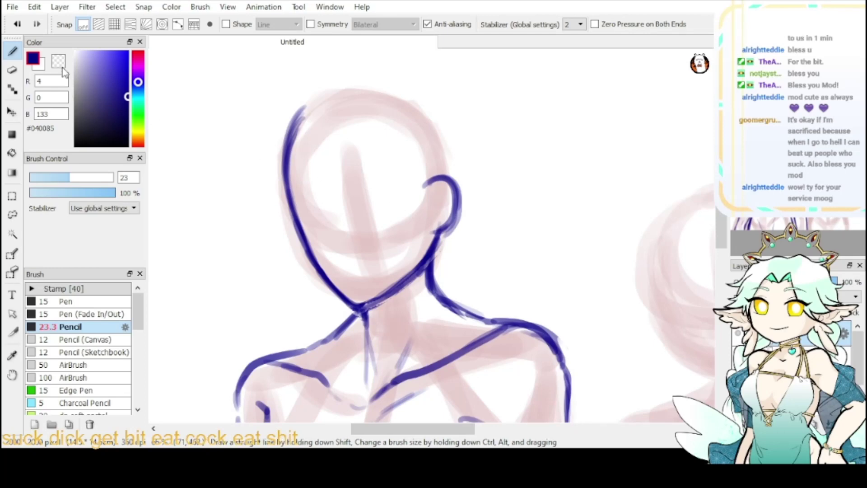
- Trim the edges of the ear and the jawline beside the chin with the transparent color
click(63, 67)
mouse_move(453, 196)
mouse_down()
mouse_move(427, 236)
mouse_move(441, 246)
mouse_up()
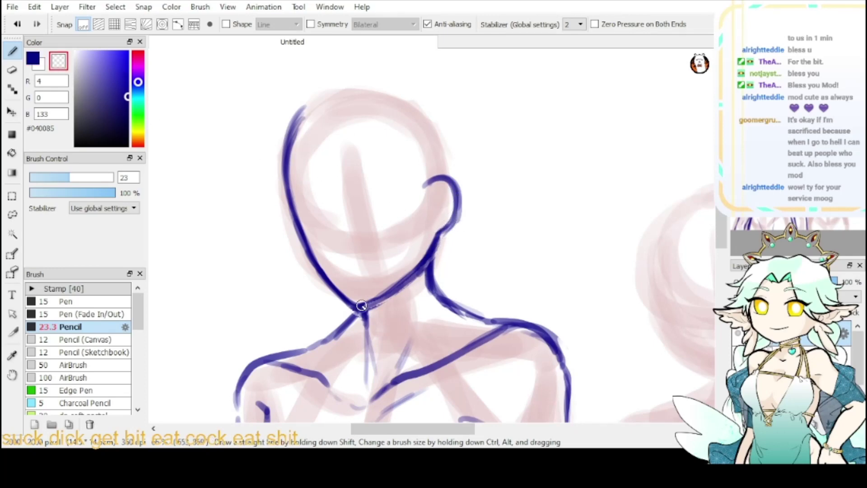
drag(361, 306, 397, 277)
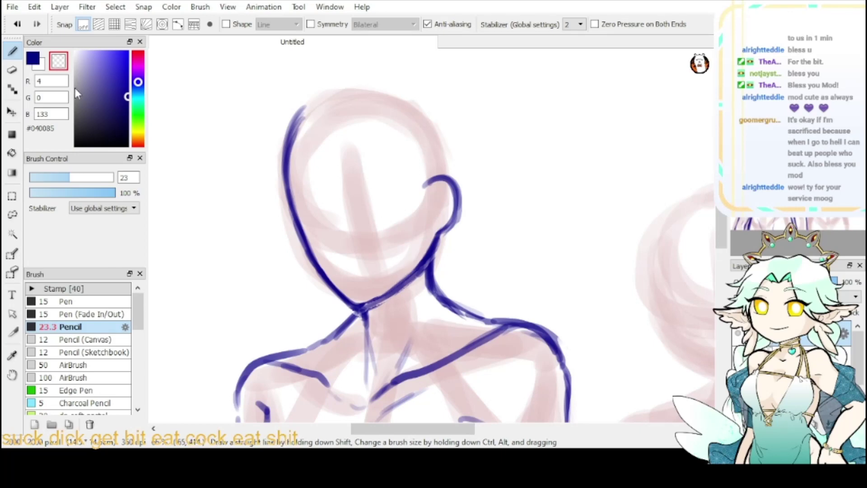
- Touch up the jawline and lower ear edge, and sketch the inner ear details with the navy Pencil
key(x)
drag(364, 308, 400, 284)
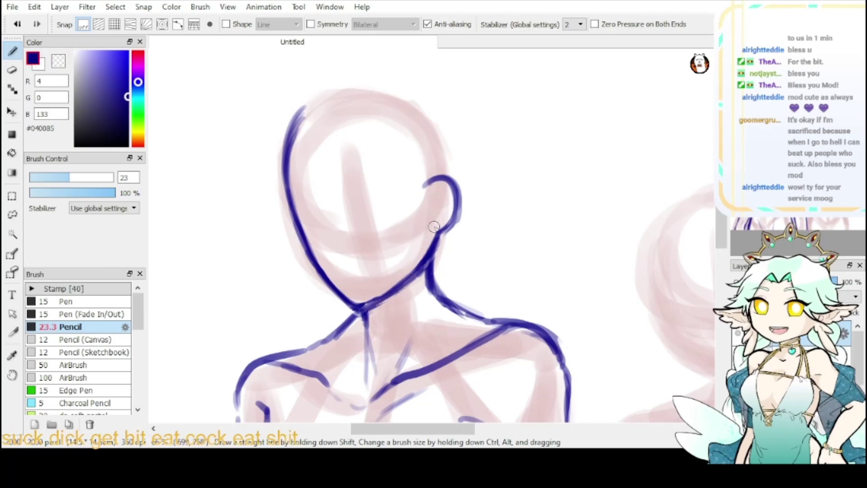
drag(459, 221, 437, 238)
mouse_move(434, 193)
mouse_down()
mouse_move(444, 203)
mouse_move(434, 210)
mouse_up()
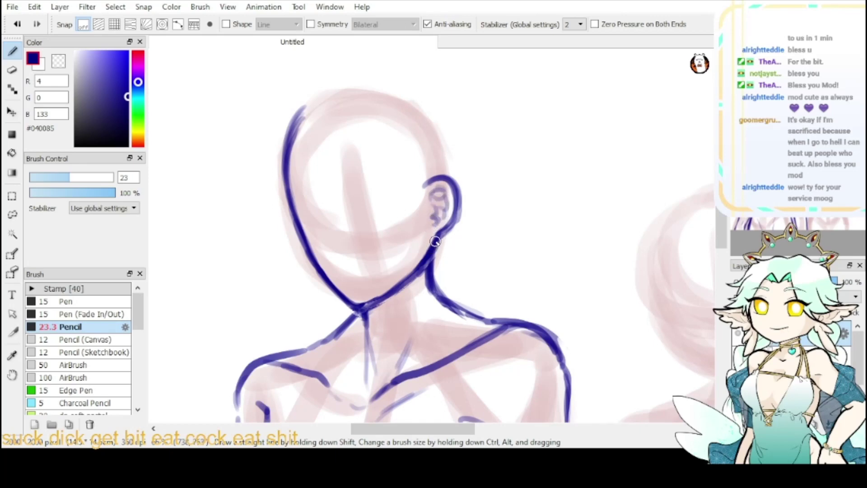
- Try to trim the jawline between the chin and ear with the transparent color
click(63, 65)
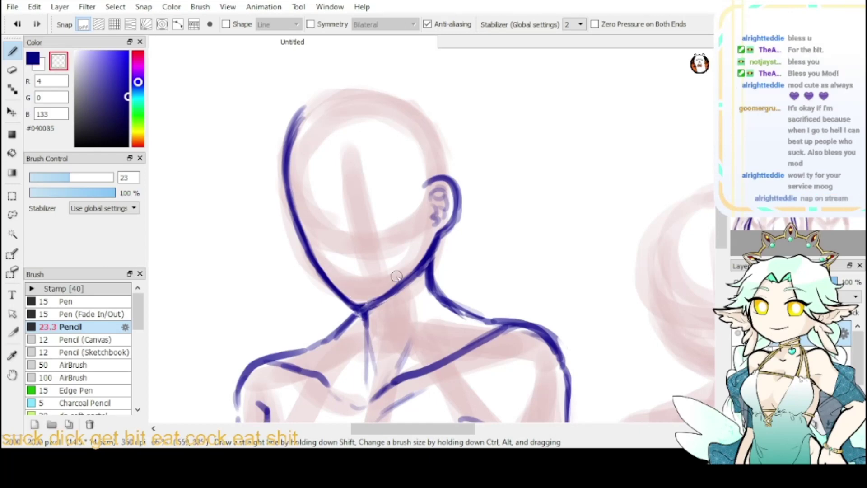
drag(377, 292, 420, 256)
key(ctrl+z)
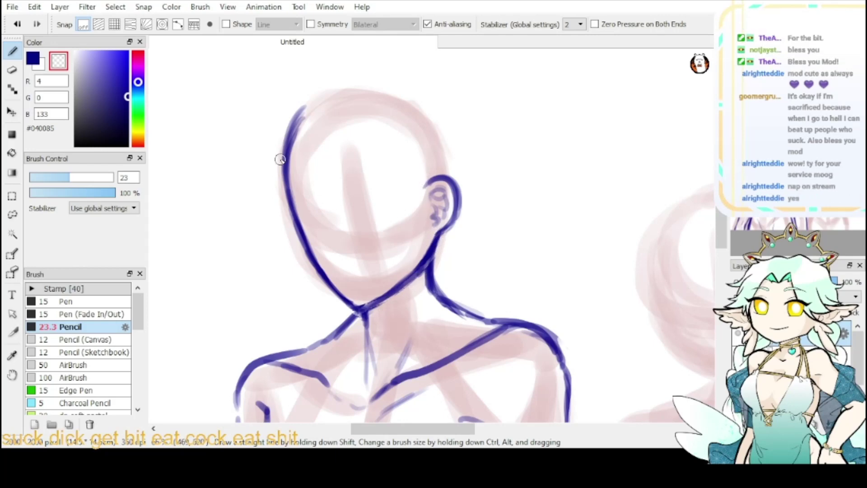
click(37, 60)
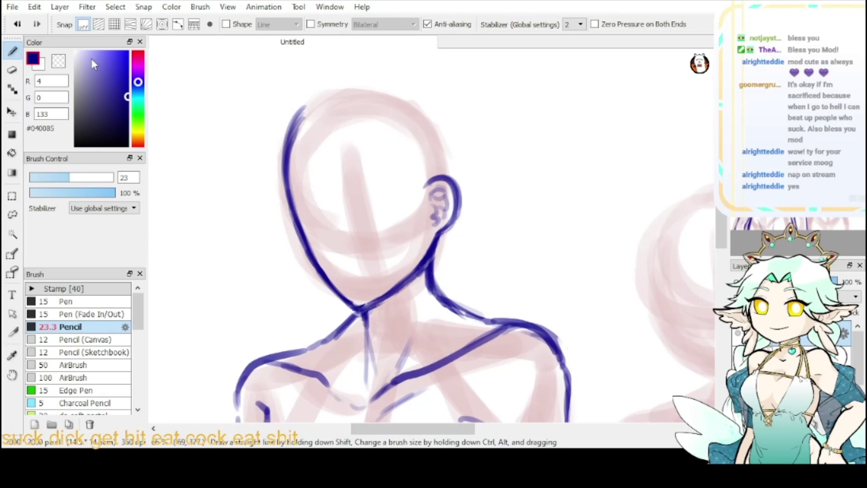
click(59, 61)
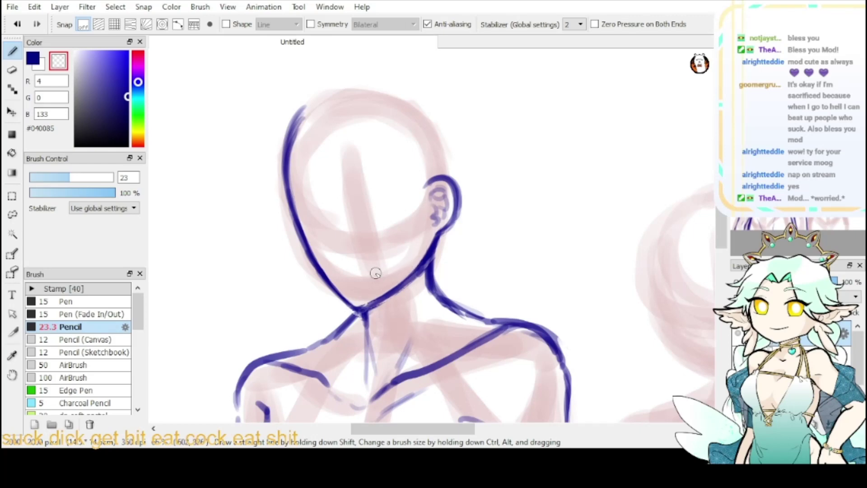
click(32, 58)
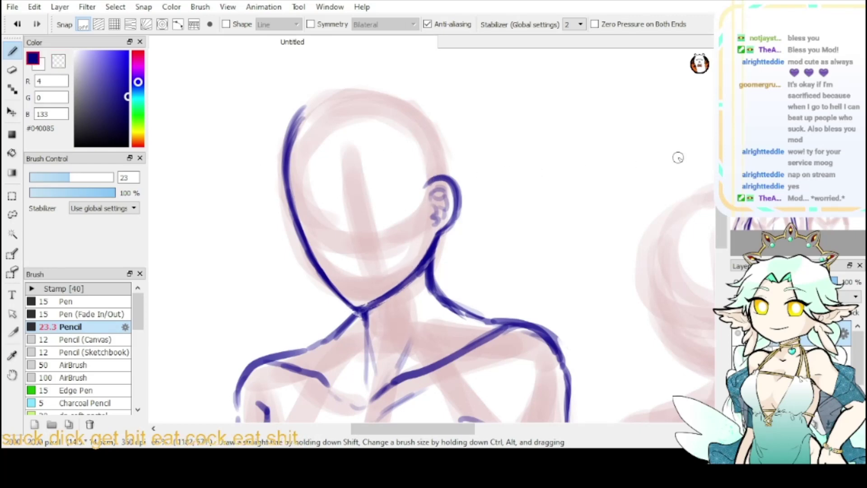
- Trim the inner edge of the face contour opposite the ear with the transparent color
click(773, 56)
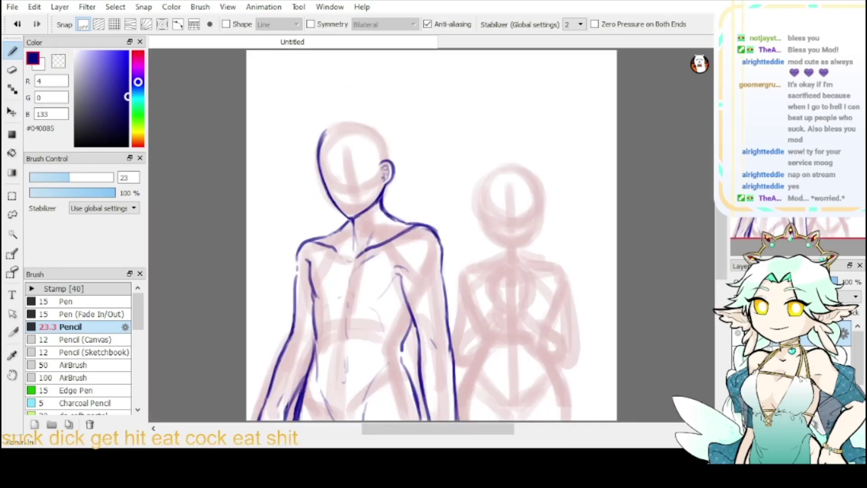
click(740, 56)
click(58, 61)
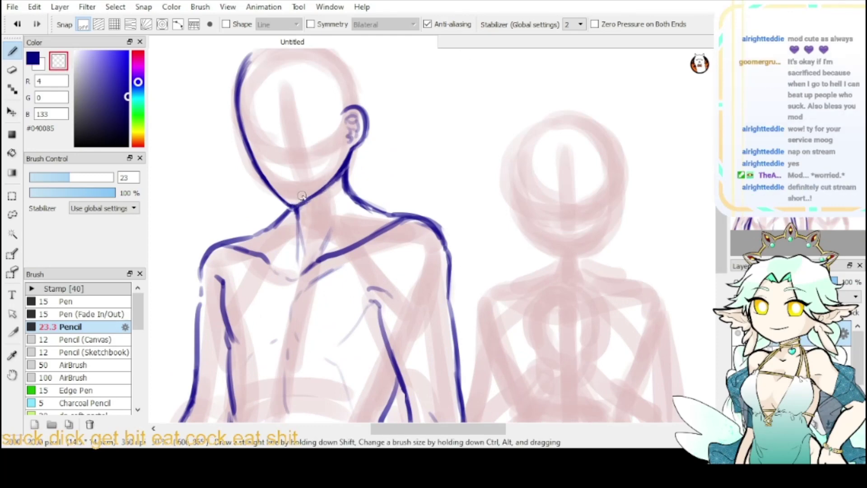
key(c)
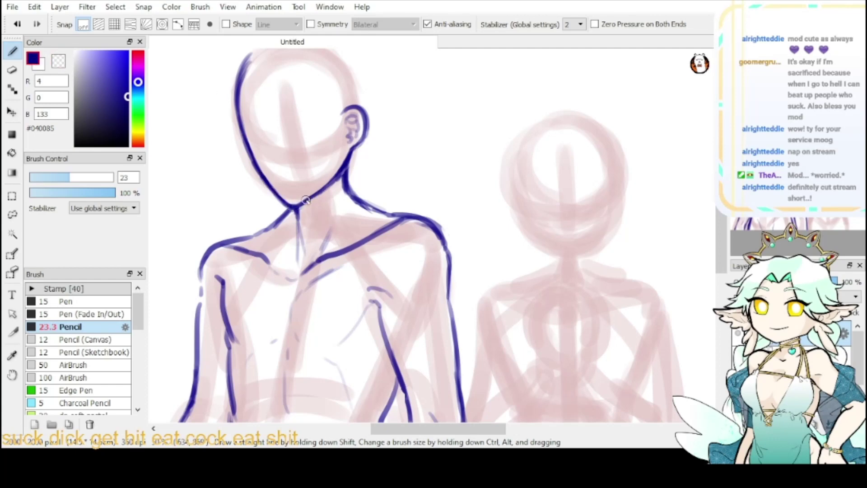
click(58, 63)
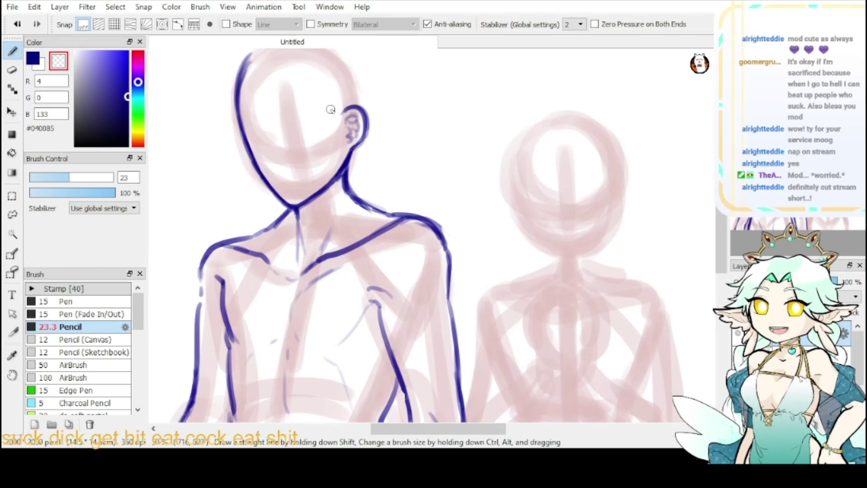
drag(248, 70, 253, 117)
click(34, 61)
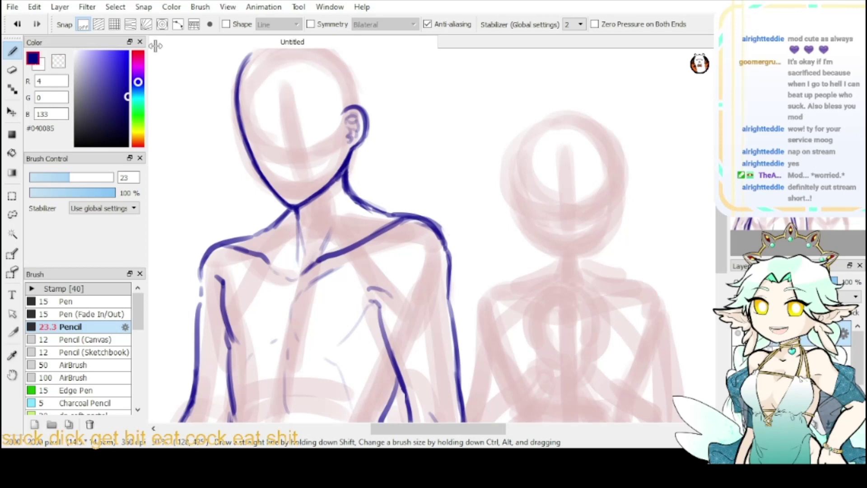
- Thin both contours of the forearm nearest the second figure, down to the canvas edge, with the transparent color
mouse_move(796, 175)
mouse_down()
mouse_move(807, 190)
mouse_move(809, 213)
mouse_move(802, 211)
mouse_up()
click(59, 61)
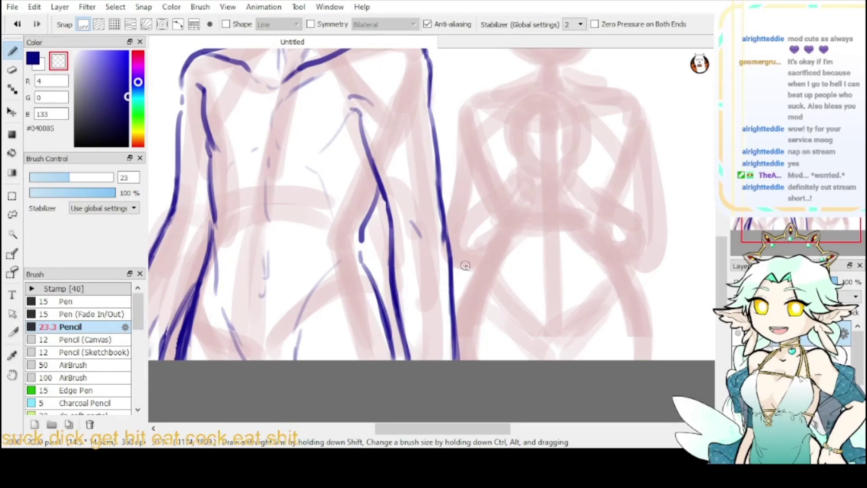
drag(462, 304, 462, 363)
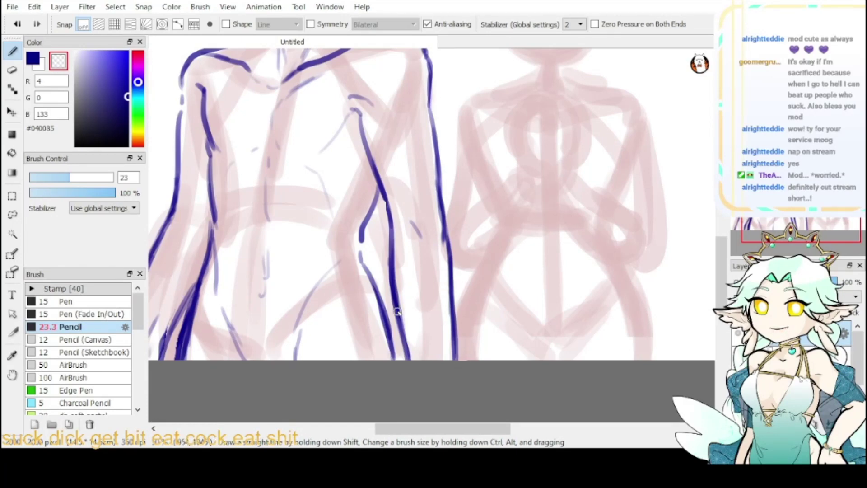
drag(389, 273, 405, 355)
drag(388, 290, 402, 347)
key(ctrl+z)
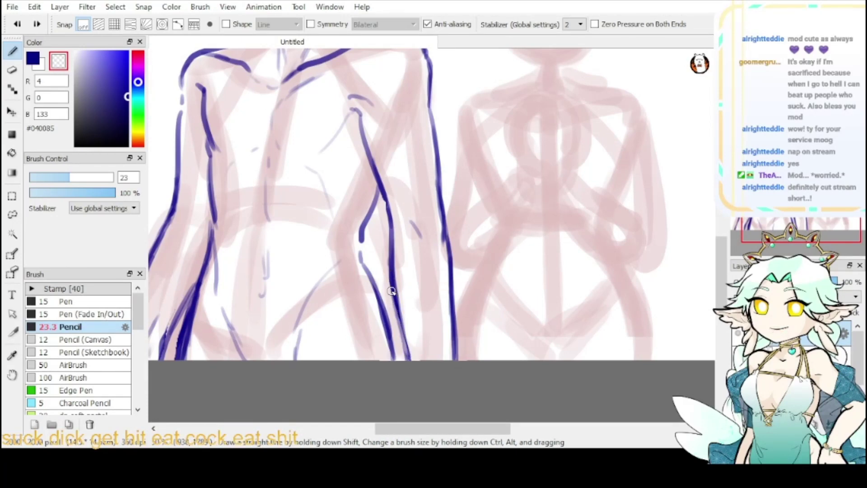
key(ctrl+z)
drag(385, 286, 408, 369)
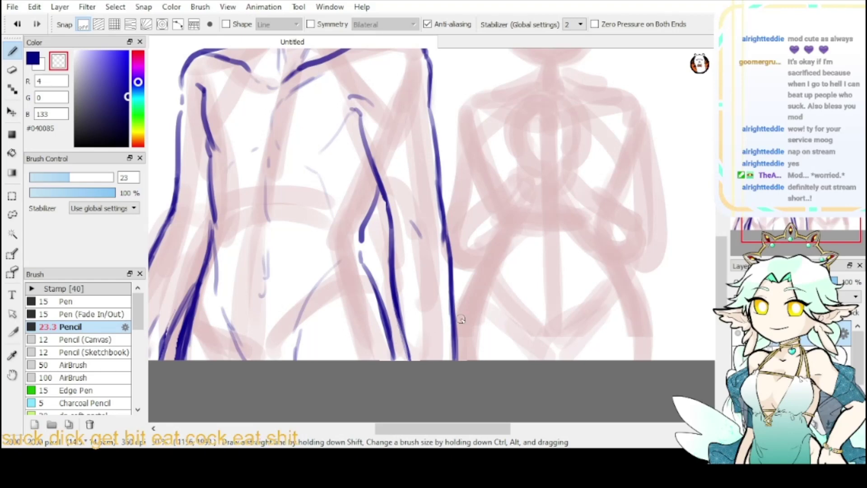
- Add short elbow crease marks inside the left figure's outer arm with the navy Pencil
drag(568, 166, 674, 242)
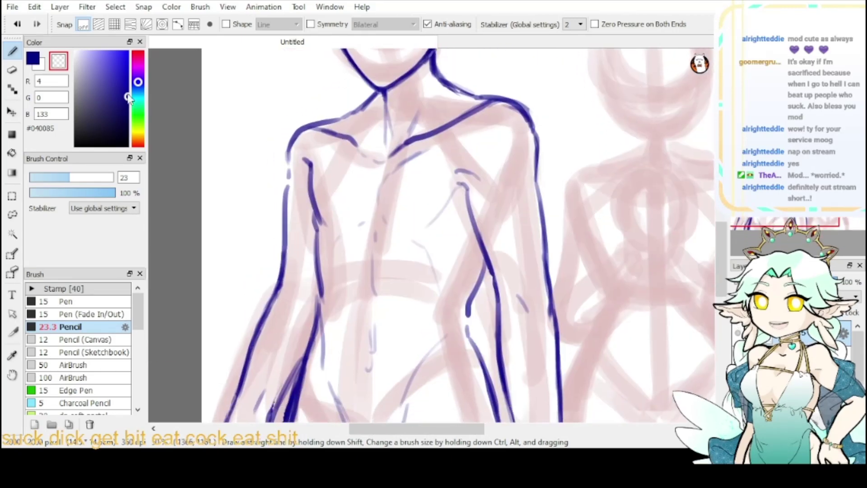
click(35, 64)
drag(294, 296, 292, 289)
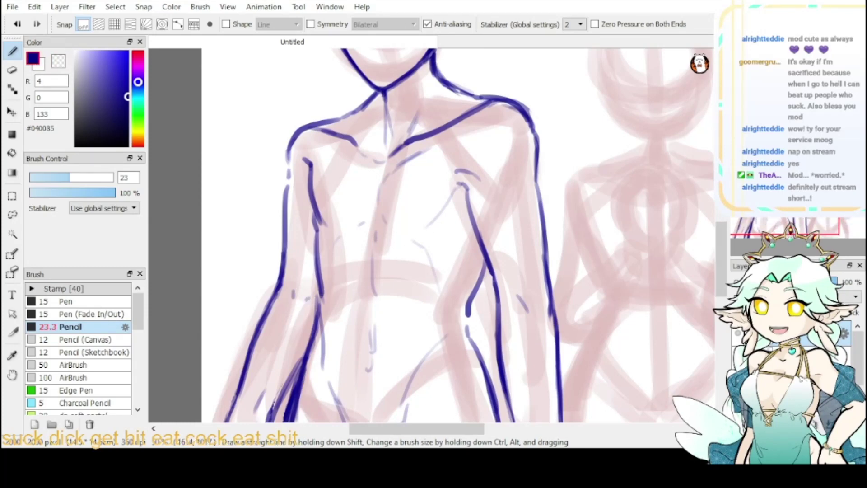
- Hide the red pose sketch layer to check the navy line art, and show it again
mouse_move(779, 194)
mouse_down()
mouse_move(805, 166)
mouse_move(776, 159)
mouse_move(782, 164)
mouse_up()
click(738, 358)
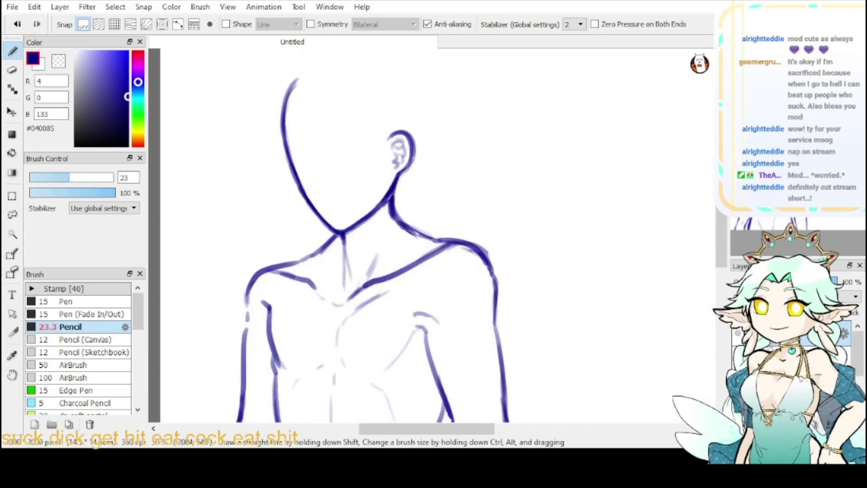
click(737, 358)
- Draw the left face contour of the right figure from the temple to the chin with the navy Pencil
mouse_move(778, 189)
mouse_down()
mouse_move(778, 198)
mouse_move(792, 168)
mouse_move(780, 166)
mouse_move(804, 166)
mouse_up()
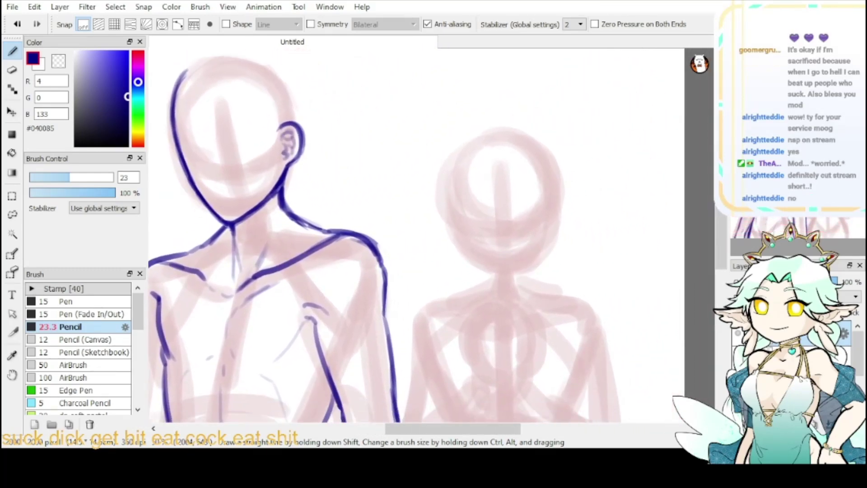
scroll(486, 121, up, 1)
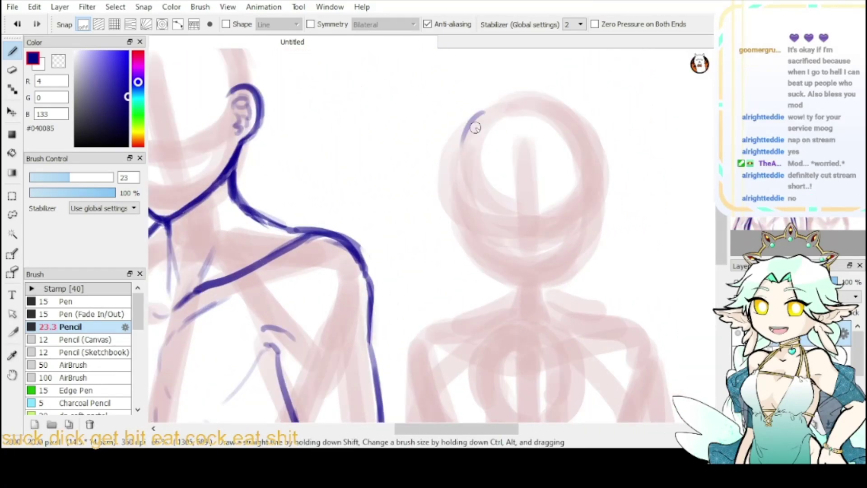
mouse_move(488, 107)
mouse_down()
mouse_move(462, 172)
mouse_move(469, 137)
mouse_move(469, 209)
mouse_move(462, 168)
mouse_move(479, 242)
mouse_move(477, 232)
mouse_move(526, 286)
mouse_up()
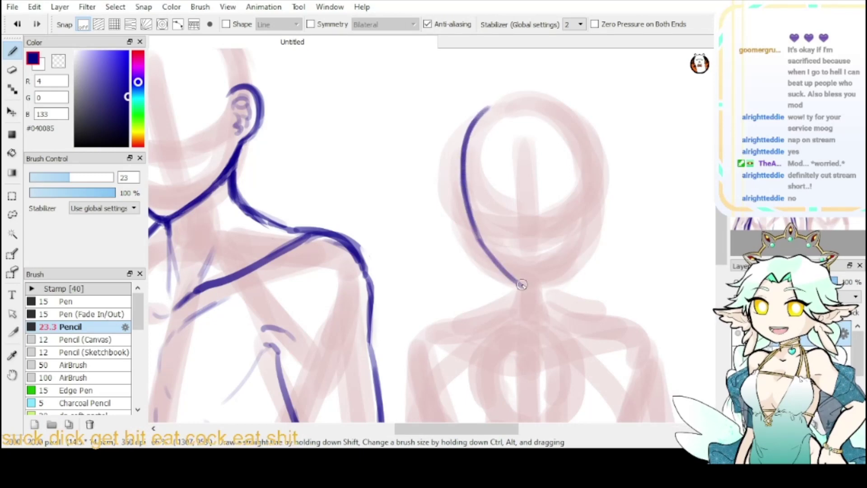
- Flip the view horizontally and draw the right figure's opposite face contour in navy, joining and darkening it at the chin
key(h)
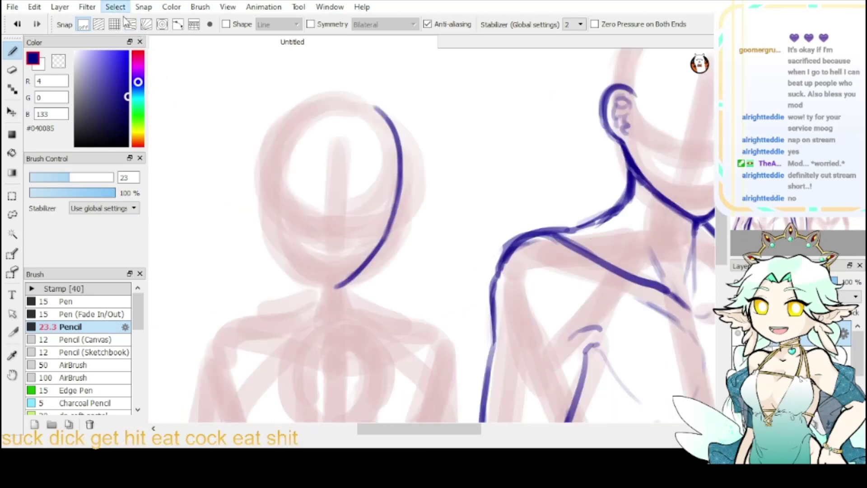
mouse_move(287, 101)
mouse_down()
mouse_move(268, 120)
mouse_move(279, 110)
mouse_move(274, 150)
mouse_move(289, 102)
mouse_move(256, 165)
mouse_up()
mouse_move(266, 122)
mouse_down()
mouse_move(264, 208)
mouse_move(254, 169)
mouse_move(269, 223)
mouse_move(306, 280)
mouse_up()
drag(268, 221, 319, 289)
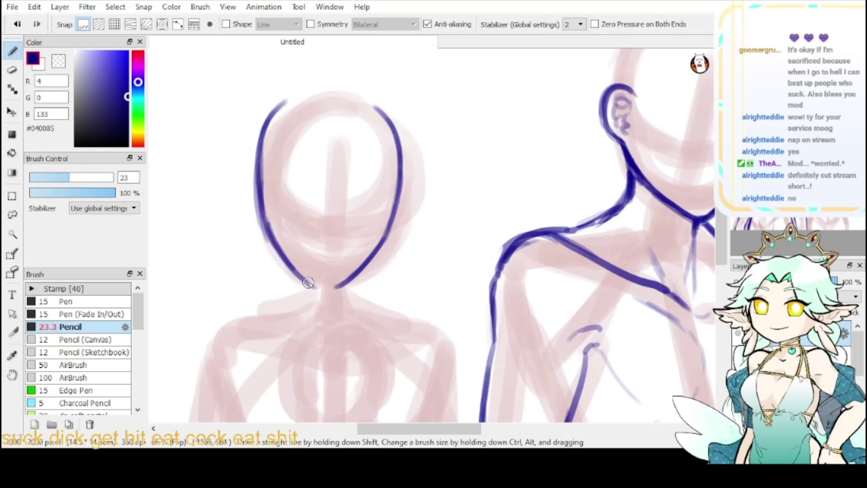
mouse_move(289, 262)
mouse_down()
mouse_move(318, 280)
mouse_move(354, 276)
mouse_up()
mouse_move(259, 162)
mouse_down()
mouse_move(272, 232)
mouse_move(262, 208)
mouse_move(313, 279)
mouse_move(294, 268)
mouse_move(338, 286)
mouse_up()
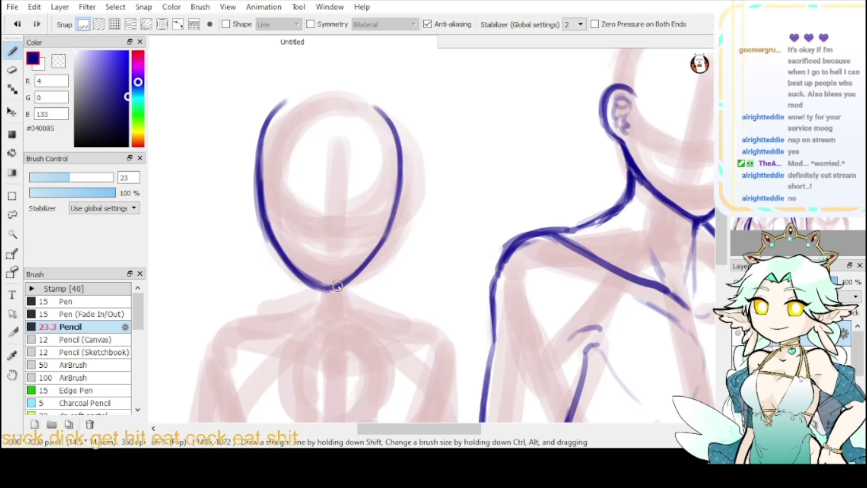
drag(271, 227, 311, 276)
drag(281, 243, 324, 285)
key(ctrl+z)
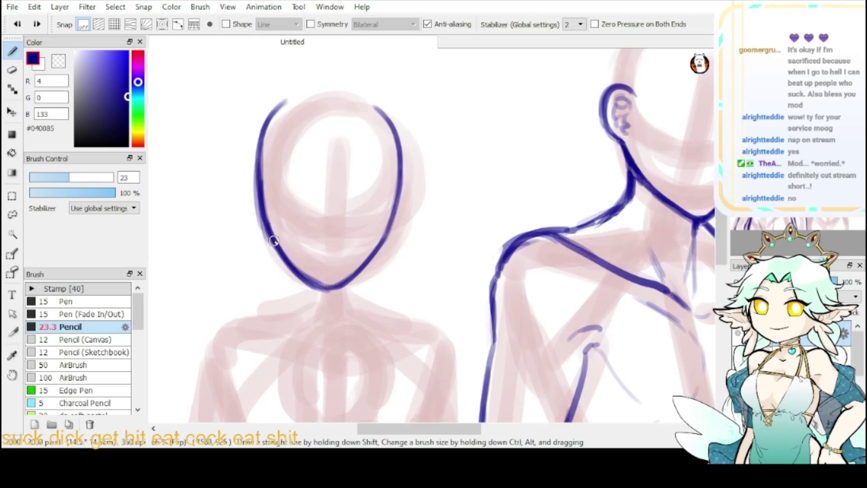
- Trim the outer edge of the new cheek and jaw contour with the transparent color, and flip the view back
click(59, 61)
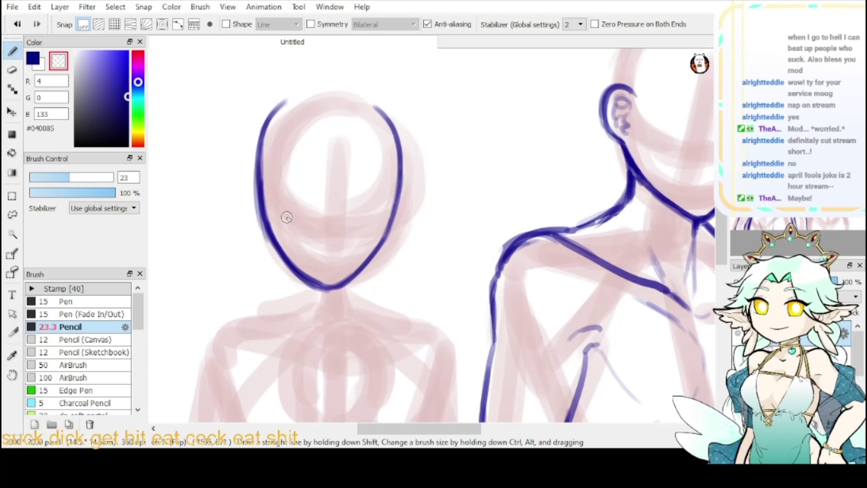
drag(299, 280, 311, 287)
drag(272, 250, 325, 290)
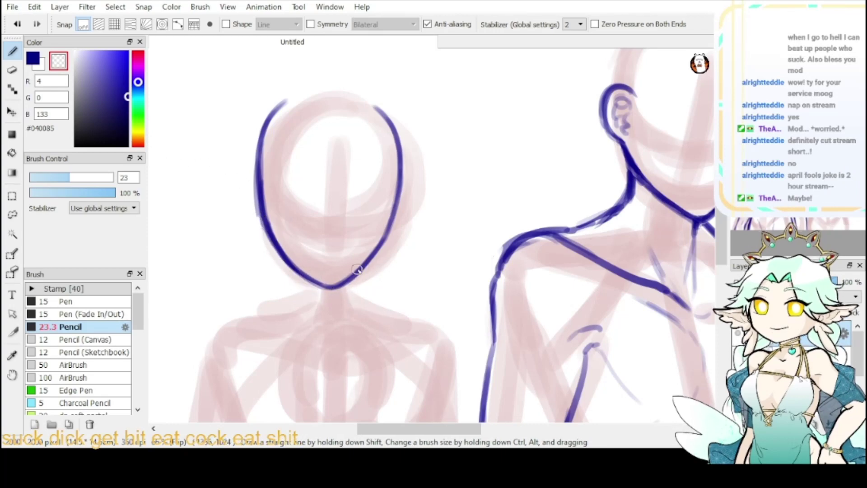
drag(252, 186, 267, 241)
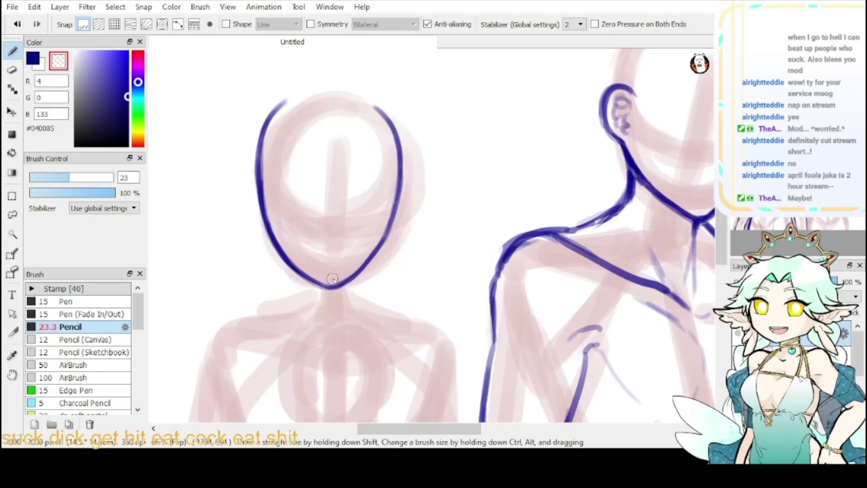
key(Down)
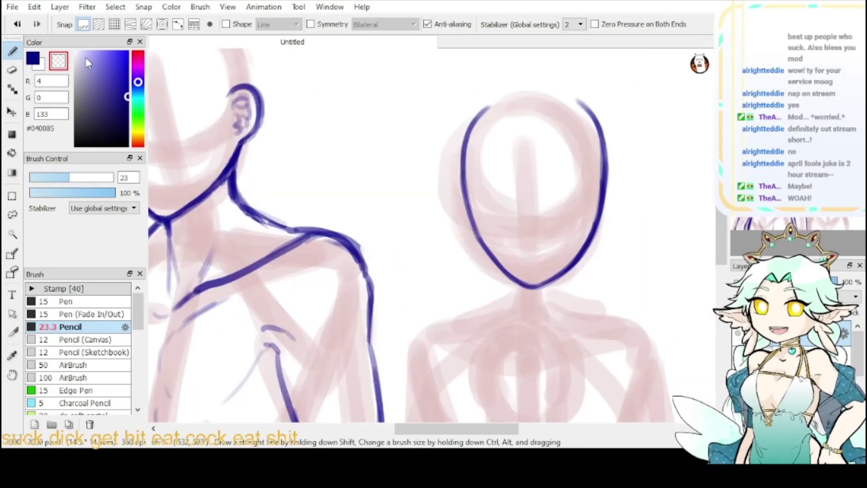
- Extend the right figure's left face contour slightly higher and darken it down to the chin with the navy Pencil
key(x)
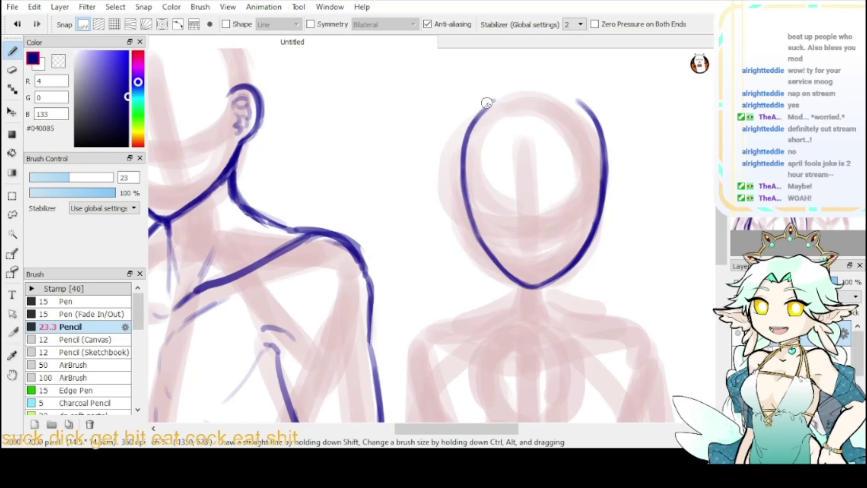
mouse_move(492, 100)
mouse_down()
mouse_move(462, 167)
mouse_move(497, 265)
mouse_move(524, 284)
mouse_up()
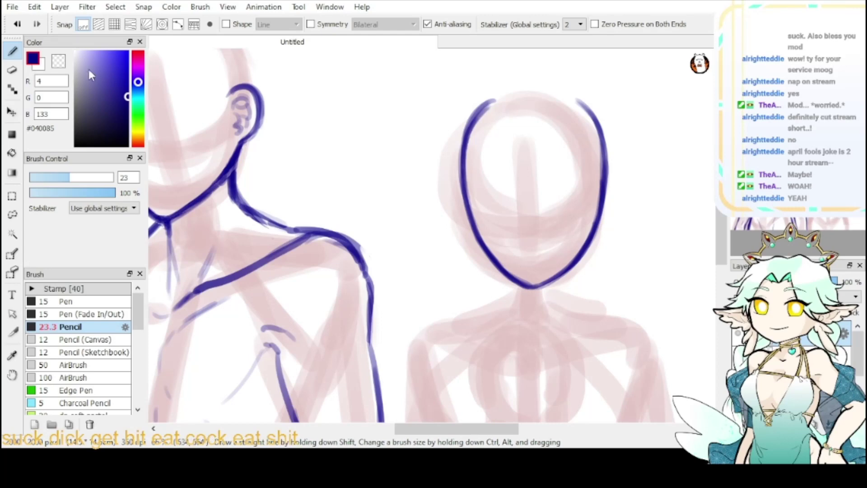
key(x)
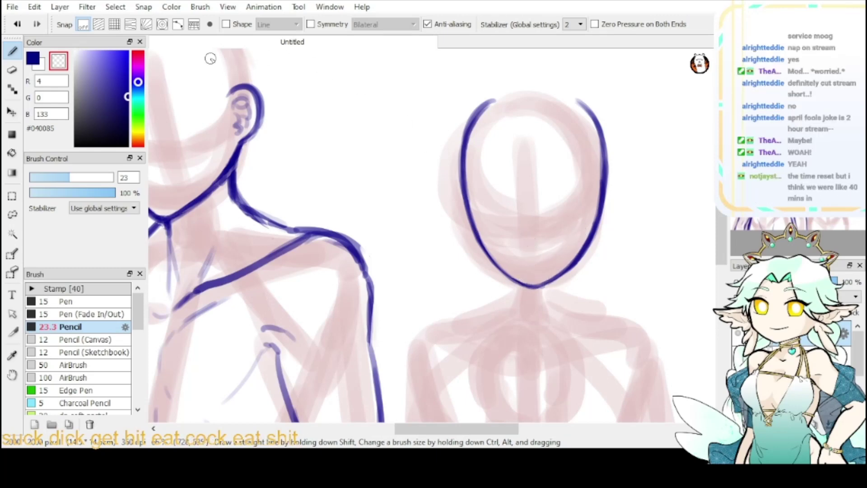
- Transform the right figure's face contour to shift it slightly left over the pose sketch
key(ctrl+t)
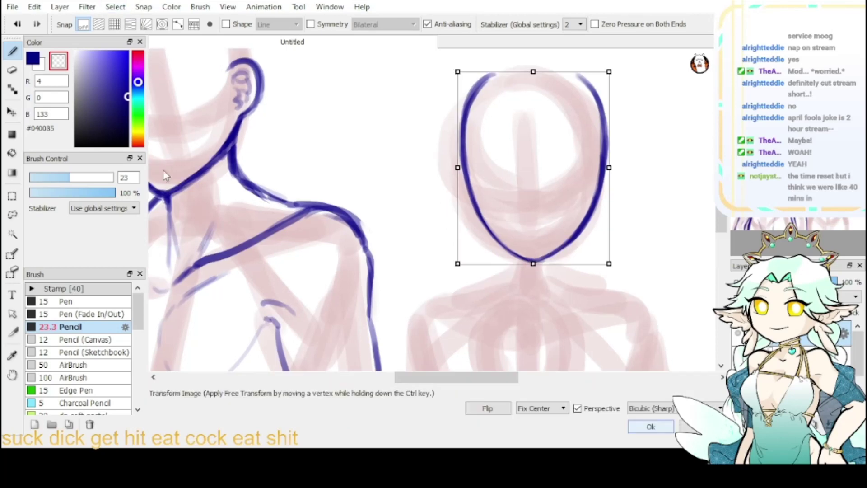
drag(538, 175, 531, 175)
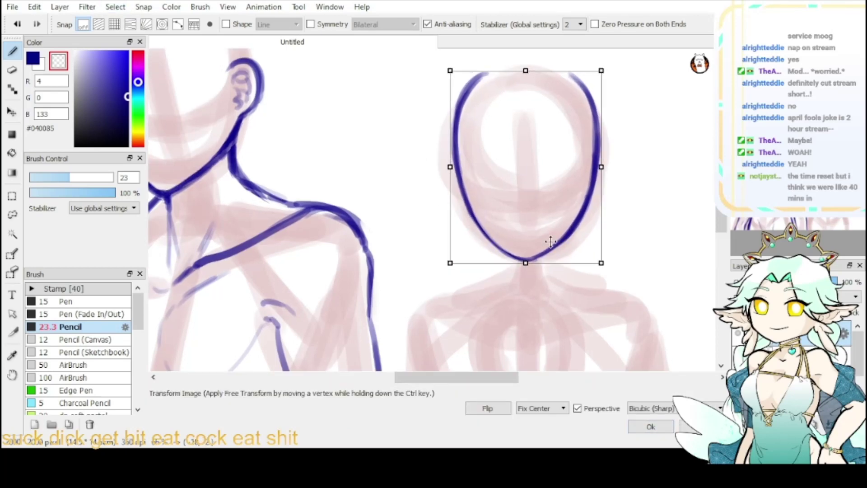
click(652, 428)
- Draw both sides of the right figure's neck below the jaw with the navy Pencil
click(36, 62)
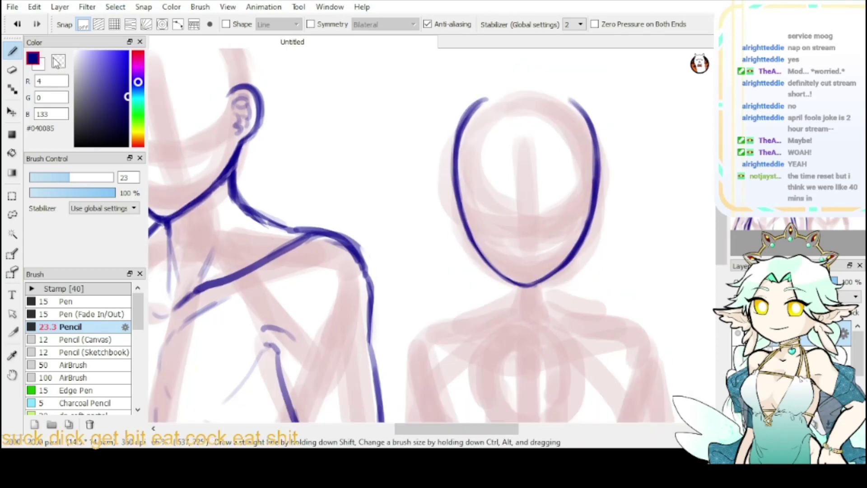
mouse_move(508, 302)
mouse_down()
mouse_move(514, 299)
mouse_move(429, 210)
mouse_move(435, 218)
mouse_up()
drag(484, 182, 483, 220)
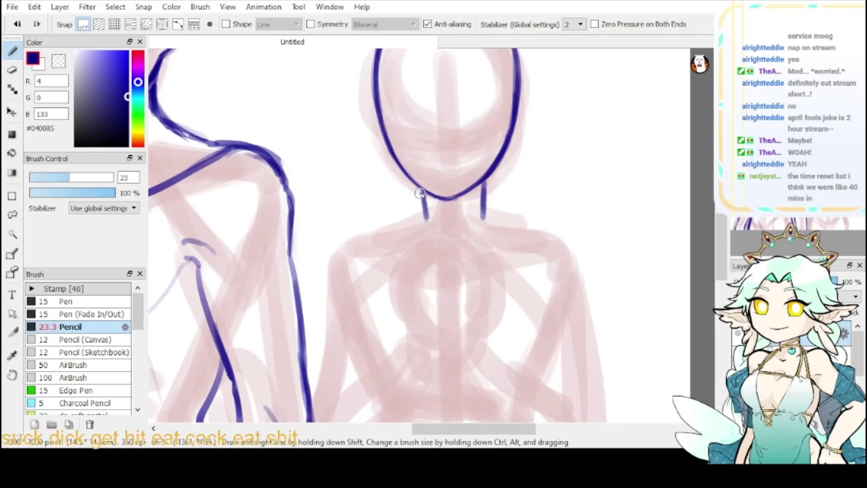
drag(416, 186, 422, 222)
key(ctrl+z)
key(ctrl+z)
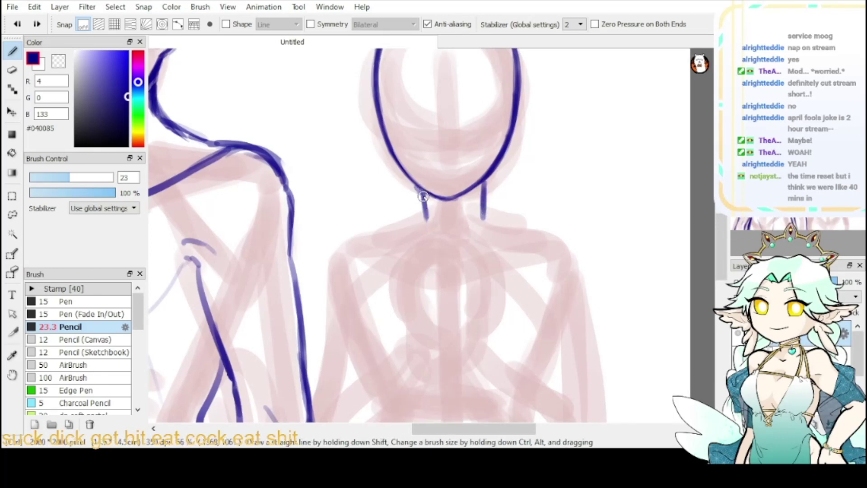
key(ctrl+z)
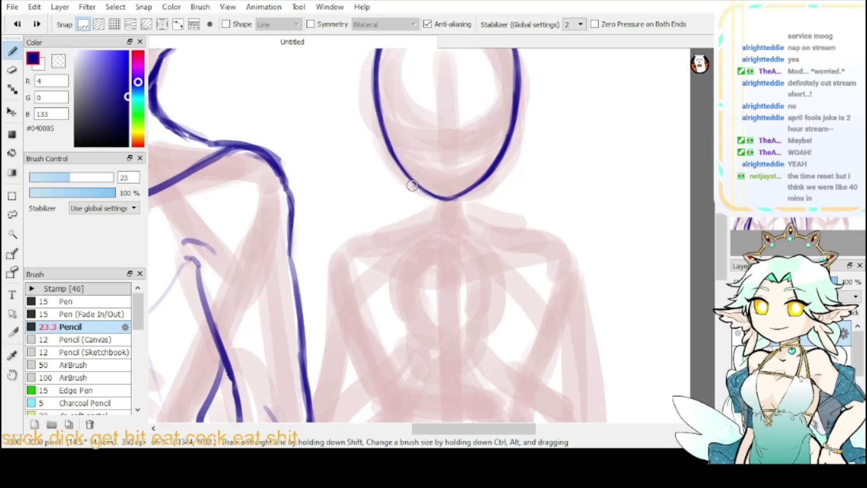
drag(416, 186, 418, 222)
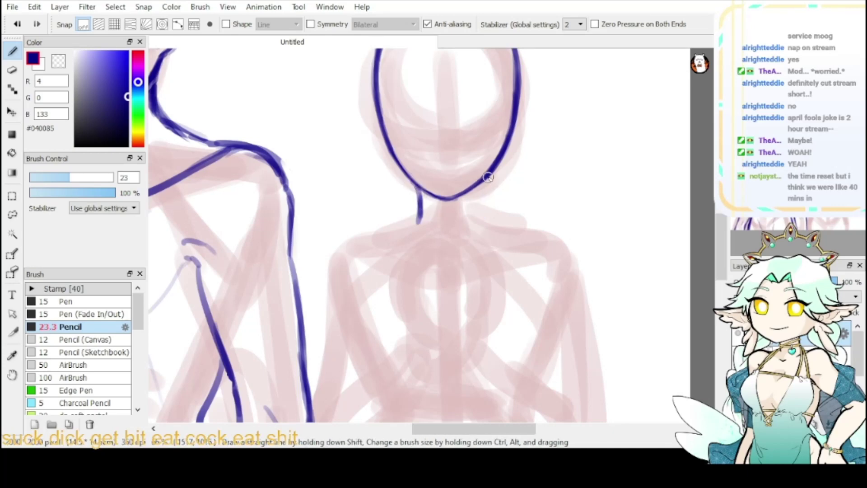
drag(488, 177, 484, 222)
mouse_move(420, 213)
mouse_down()
mouse_move(334, 244)
mouse_move(327, 274)
mouse_up()
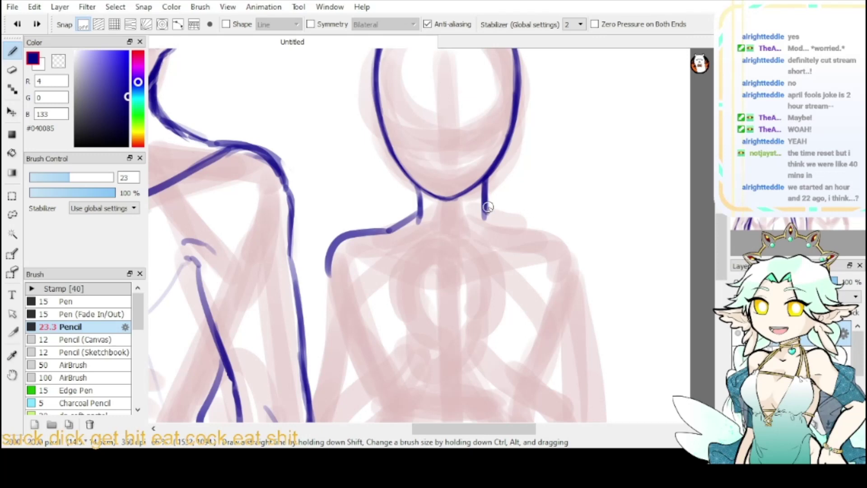
mouse_move(487, 210)
mouse_down()
mouse_move(567, 242)
mouse_move(578, 267)
mouse_up()
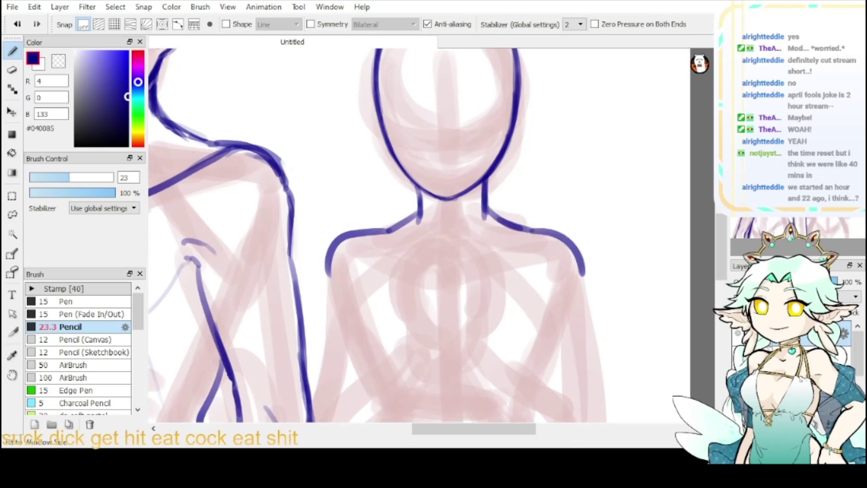
key(ctrl+minus)
mouse_move(823, 181)
mouse_down()
mouse_move(831, 166)
mouse_move(822, 190)
mouse_up()
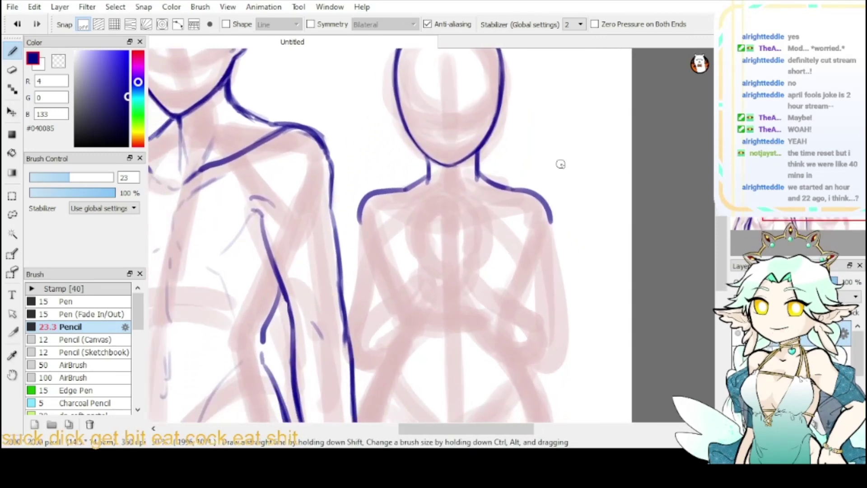
key(ctrl+z)
key(ctrl+z)
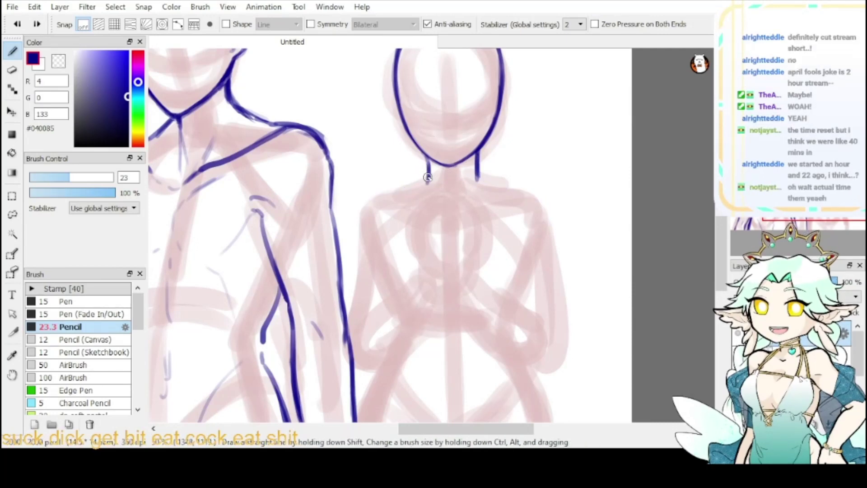
mouse_move(429, 178)
mouse_down()
mouse_move(391, 190)
mouse_move(359, 230)
mouse_up()
key(ctrl+z)
key(ctrl+z)
mouse_move(429, 179)
mouse_down()
mouse_move(370, 191)
mouse_move(353, 217)
mouse_up()
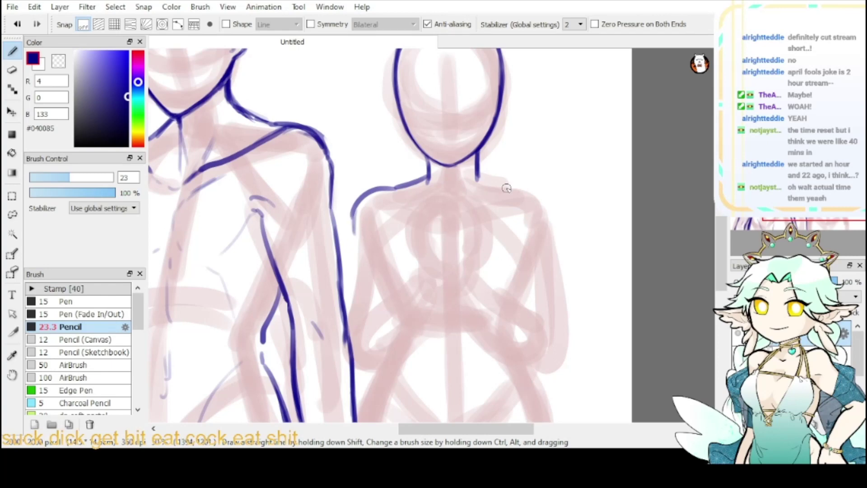
mouse_move(478, 177)
mouse_down()
mouse_move(516, 186)
mouse_move(560, 219)
mouse_up()
key(ctrl+z)
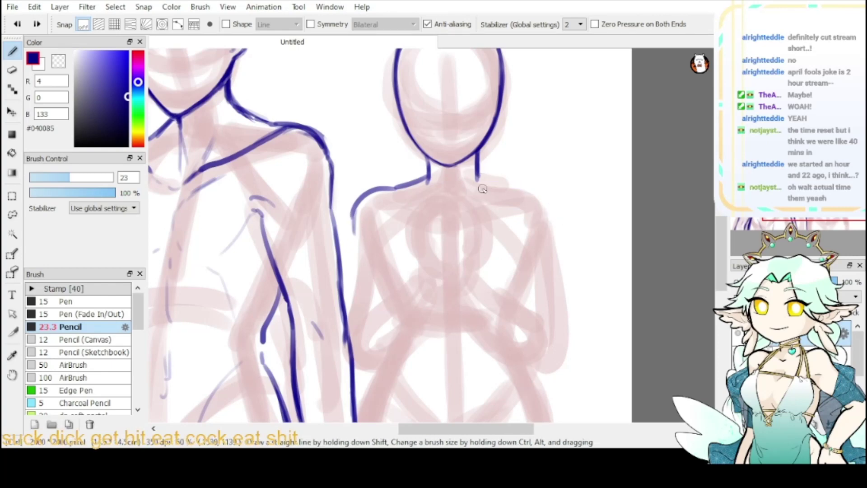
key(ctrl+z)
- Draw both shoulder lines of the right figure in navy, from the neck base around to the tops of the arms
mouse_move(428, 181)
mouse_down()
mouse_move(363, 200)
mouse_move(369, 207)
mouse_move(356, 226)
mouse_up()
drag(497, 186, 514, 190)
mouse_move(513, 188)
mouse_down()
mouse_move(538, 198)
mouse_move(552, 216)
mouse_up()
key(ctrl+z)
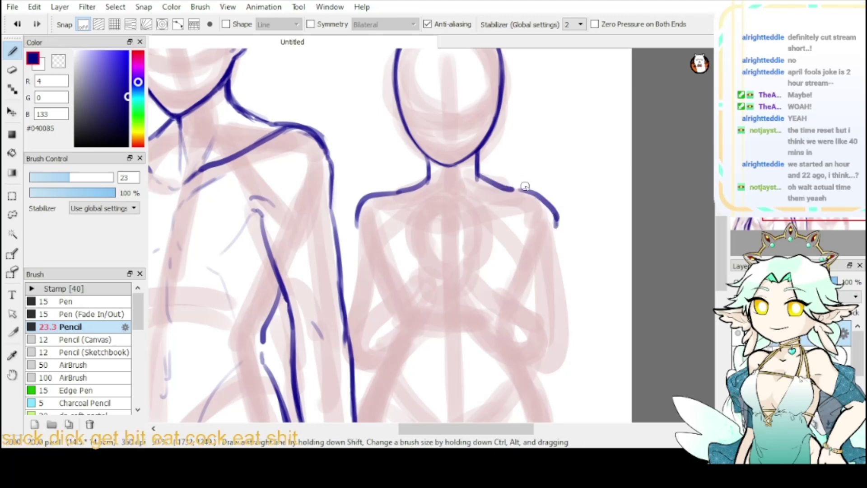
key(ctrl+z)
mouse_move(515, 190)
mouse_down()
mouse_move(551, 205)
mouse_move(557, 224)
mouse_up()
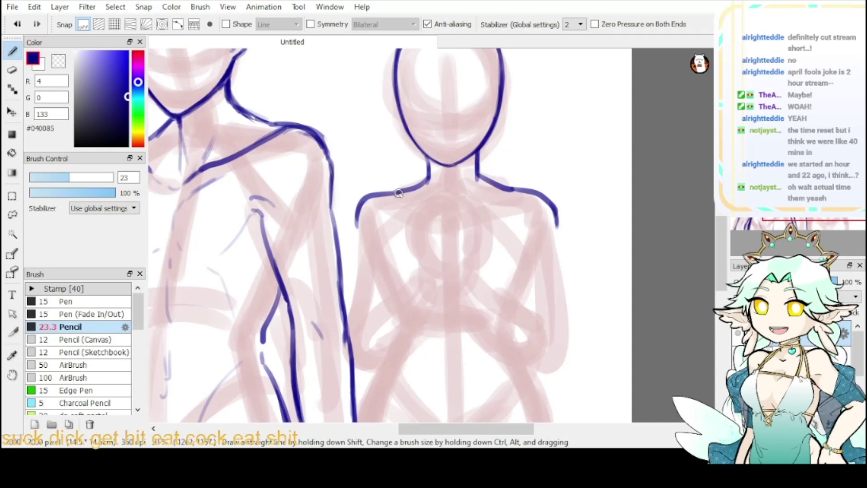
mouse_move(398, 193)
mouse_down()
mouse_move(364, 204)
mouse_move(360, 221)
mouse_move(372, 196)
mouse_move(412, 205)
mouse_move(387, 202)
mouse_move(414, 206)
mouse_up()
key(ctrl+z)
key(ctrl+z)
drag(434, 267, 431, 217)
key(ctrl+z)
key(ctrl+z)
- Outline the right figure's clasped hands in front of the chest and add the interlocked finger lines in navy
mouse_move(425, 260)
mouse_down()
mouse_move(421, 222)
mouse_move(435, 196)
mouse_move(466, 204)
mouse_up()
drag(479, 260, 472, 209)
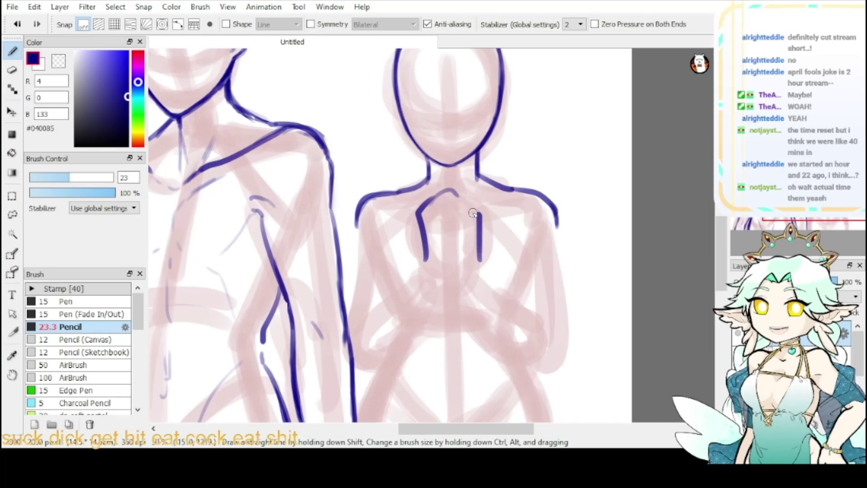
key(ctrl+z)
mouse_move(479, 261)
mouse_down()
mouse_move(480, 209)
mouse_move(453, 200)
mouse_move(477, 208)
mouse_move(459, 214)
mouse_move(470, 206)
mouse_move(458, 201)
mouse_move(471, 209)
mouse_move(438, 212)
mouse_move(437, 221)
mouse_move(465, 218)
mouse_up()
key(ctrl+z)
mouse_move(466, 218)
mouse_down()
mouse_move(464, 229)
mouse_move(446, 225)
mouse_move(477, 226)
mouse_move(452, 226)
mouse_up()
key(ctrl+z)
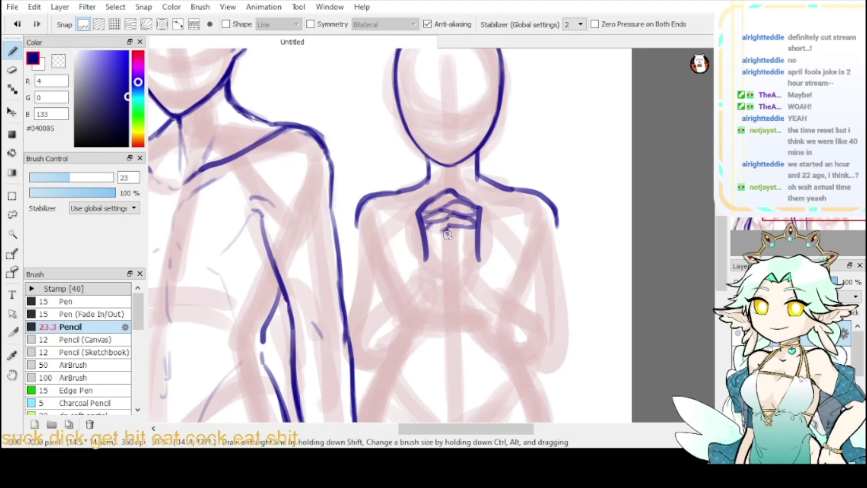
- Draw the dividing line between the clasped palms from the fingers down to the wrists
drag(447, 236, 451, 278)
key(ctrl+z)
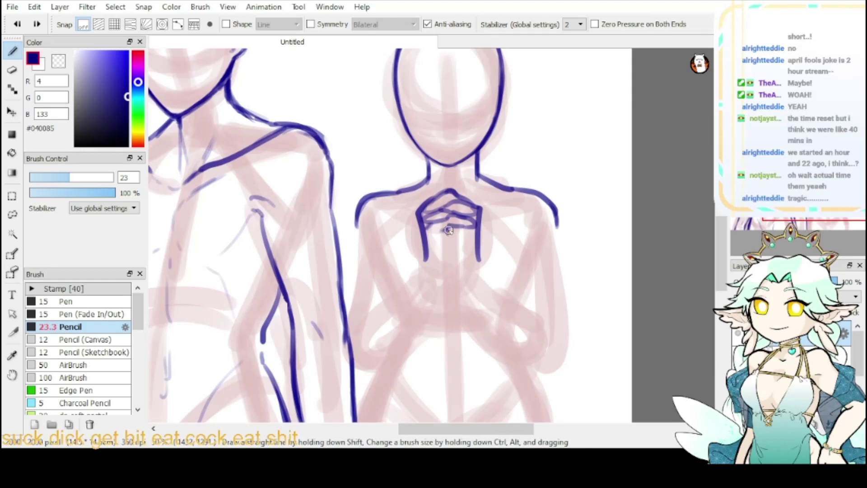
mouse_move(447, 230)
mouse_down()
mouse_move(451, 274)
mouse_move(562, 327)
mouse_up()
key(ctrl+z)
key(ctrl+z)
- Draw the right-hand forearm's upper and lower edges from wrist to elbow and that arm's outer edge up to the shoulder
drag(482, 266, 563, 331)
key(ctrl+z)
mouse_move(487, 272)
mouse_down()
mouse_move(542, 301)
mouse_move(560, 331)
mouse_up()
drag(462, 295, 545, 359)
key(ctrl+z)
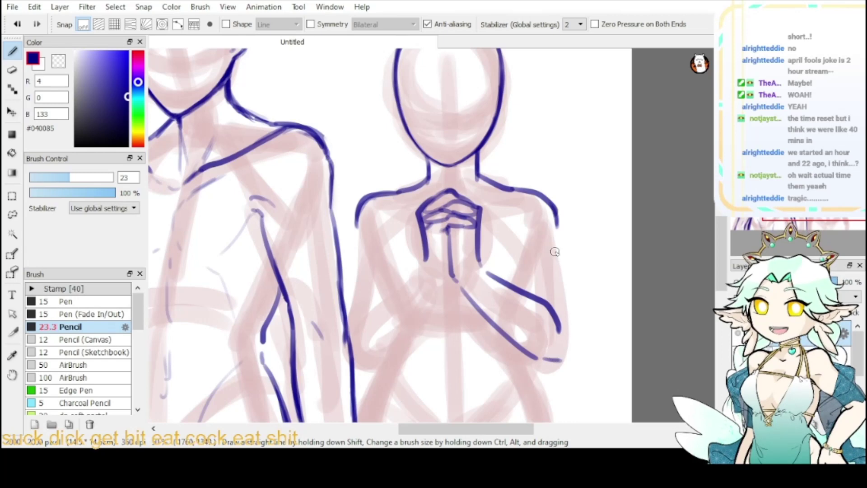
drag(558, 228, 568, 351)
key(ctrl+z)
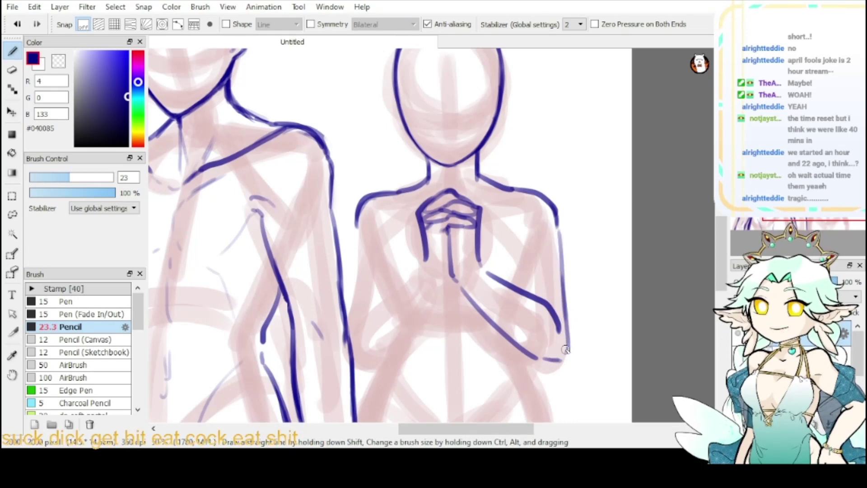
mouse_move(427, 274)
mouse_down()
mouse_move(448, 281)
mouse_move(392, 356)
mouse_up()
key(ctrl+z)
drag(452, 282, 391, 364)
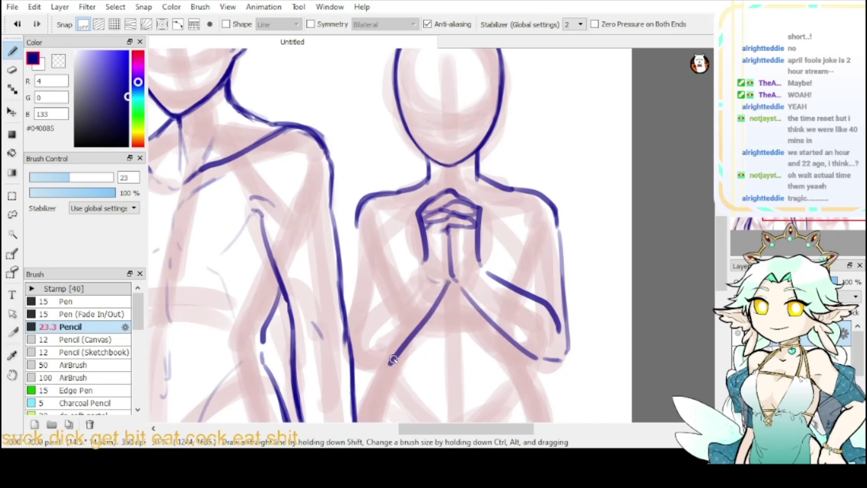
key(ctrl+z)
drag(450, 281, 388, 373)
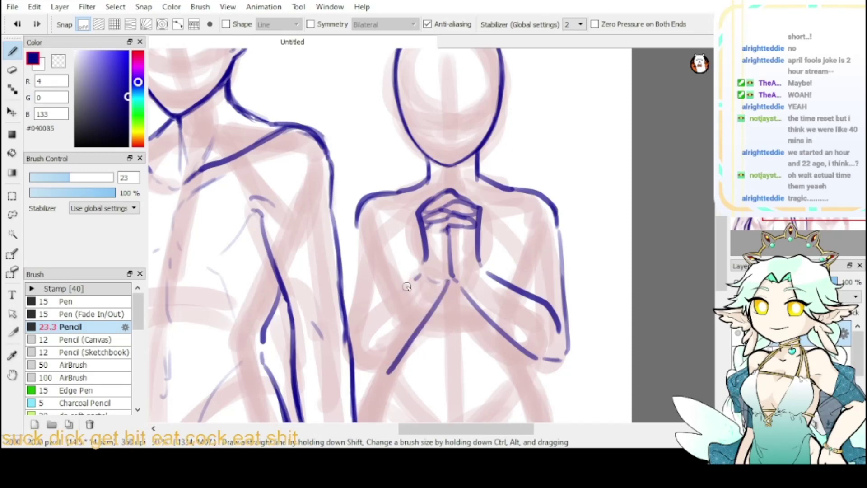
mouse_move(421, 274)
mouse_down()
mouse_move(356, 325)
mouse_move(351, 347)
mouse_move(368, 376)
mouse_up()
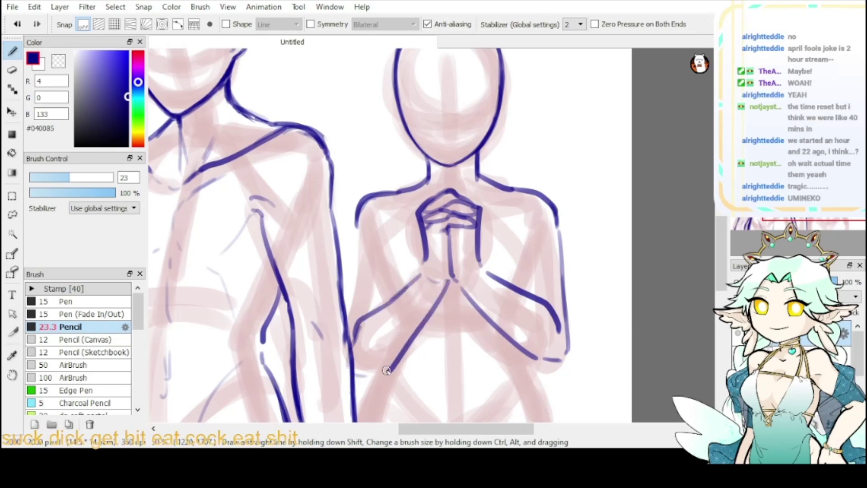
key(ctrl+z)
key(ctrl+z)
key(ctrl+z)
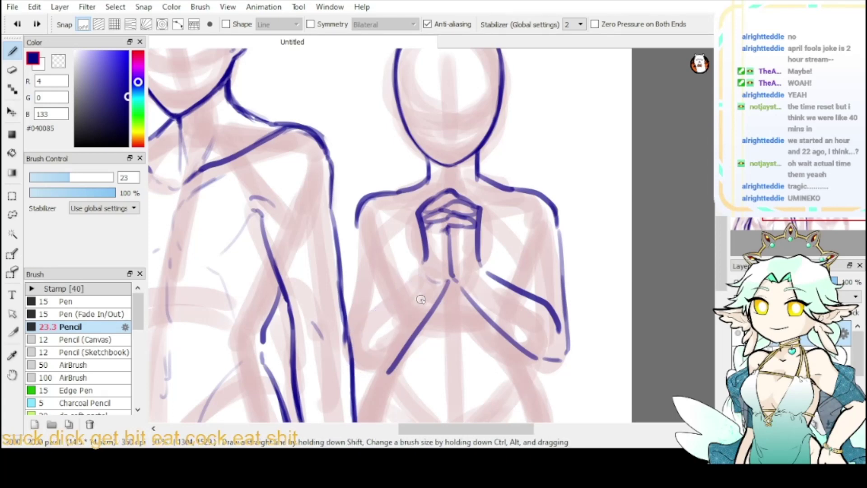
- Draw the left-hand forearm's lower and upper edges from wrist to elbow, and close both elbows of the right figure
drag(447, 280, 382, 358)
key(ctrl+z)
drag(452, 282, 387, 357)
drag(421, 273, 355, 330)
key(ctrl+z)
drag(421, 274, 364, 321)
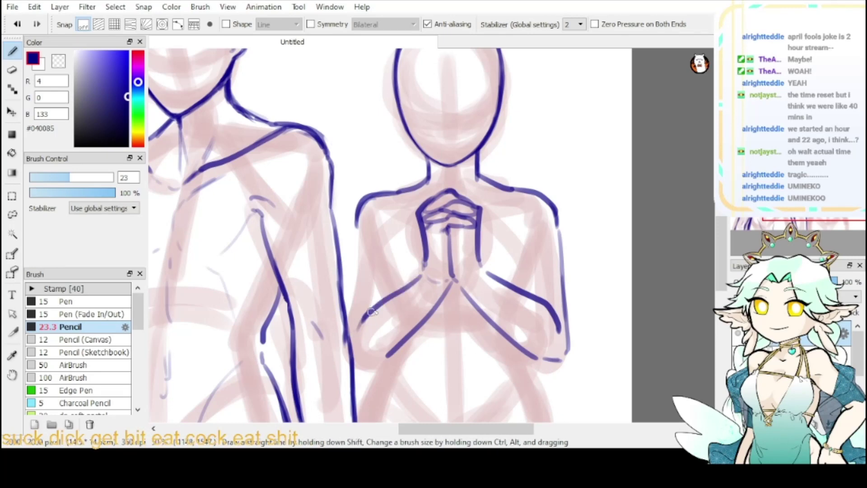
key(ctrl+z)
mouse_move(421, 274)
mouse_down()
mouse_move(355, 326)
mouse_move(358, 315)
mouse_move(348, 344)
mouse_move(373, 355)
mouse_move(362, 336)
mouse_move(351, 345)
mouse_move(389, 355)
mouse_up()
key(ctrl+z)
key(ctrl+z)
drag(511, 340, 555, 361)
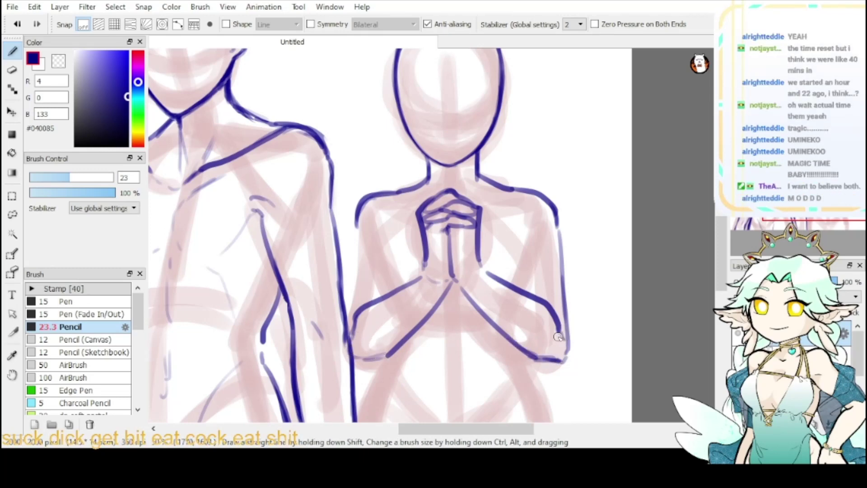
- Draw the outer edge of the right figure's left-hand upper arm from the shoulder down to the elbow
drag(355, 223, 355, 235)
drag(355, 241, 345, 320)
key(ctrl+z)
drag(356, 246, 346, 329)
drag(348, 291, 346, 354)
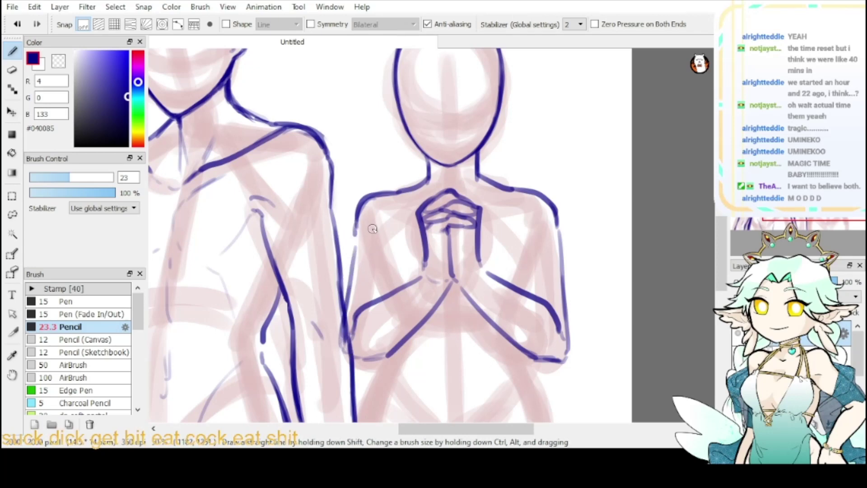
- Draw the inner edges of both upper arms as curves from the armpits down to the forearms
mouse_move(369, 230)
mouse_down()
mouse_move(373, 259)
mouse_move(381, 229)
mouse_move(373, 289)
mouse_up()
key(ctrl+z)
key(ctrl+z)
key(ctrl+z)
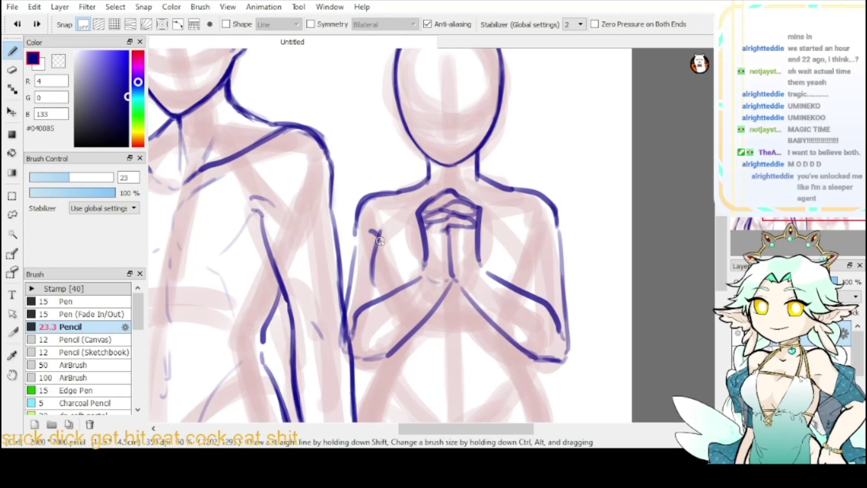
key(ctrl+z)
key(ctrl+z)
mouse_move(380, 233)
mouse_down()
mouse_move(372, 265)
mouse_move(369, 256)
mouse_move(376, 246)
mouse_move(377, 292)
mouse_move(367, 278)
mouse_move(369, 301)
mouse_up()
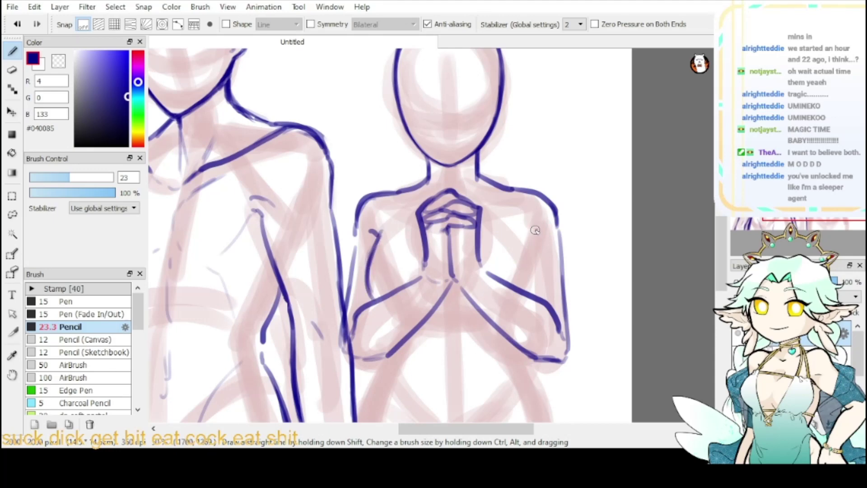
drag(528, 230, 547, 283)
drag(540, 254, 545, 294)
drag(368, 274, 374, 299)
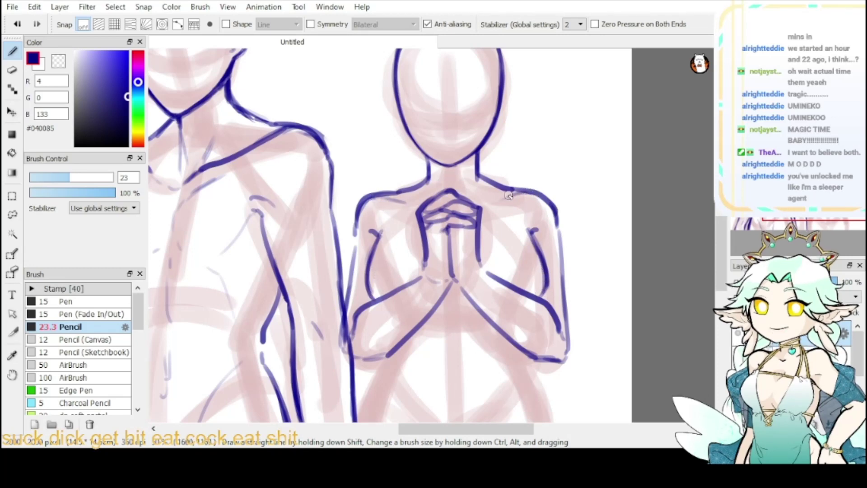
- Add light accent strokes around the left-hand shoulder and retrace the inner edges of both upper arms
drag(363, 196, 349, 218)
mouse_move(515, 193)
mouse_down()
mouse_move(553, 208)
mouse_move(561, 261)
mouse_move(546, 261)
mouse_move(539, 248)
mouse_move(544, 295)
mouse_up()
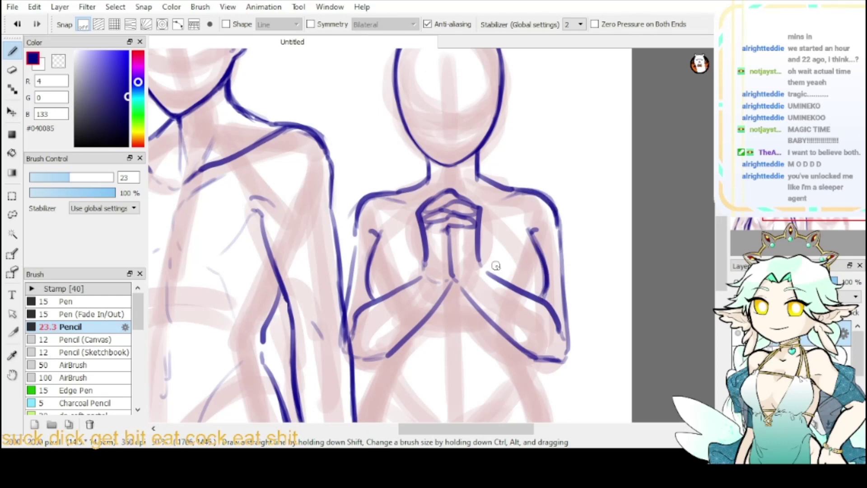
key(ctrl+z)
mouse_move(382, 232)
mouse_down()
mouse_move(367, 268)
mouse_move(369, 299)
mouse_up()
drag(531, 231, 545, 293)
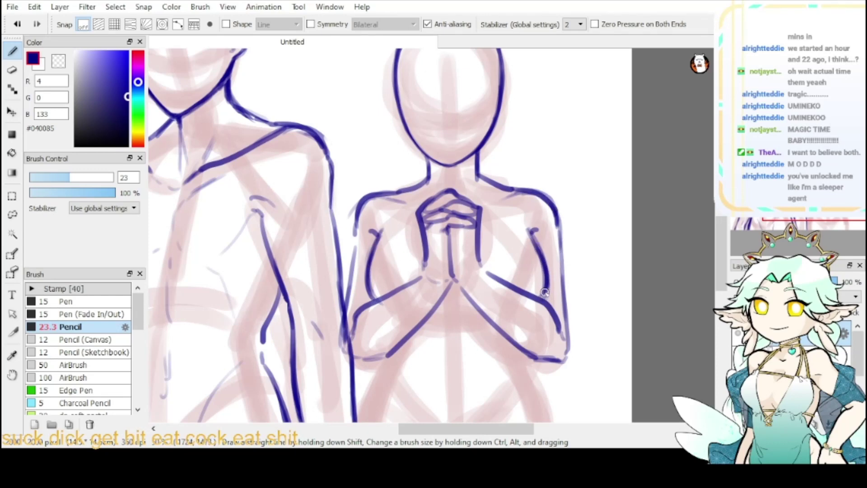
- Draw small ear outlines on both sides of the right figure's head
mouse_move(436, 87)
mouse_down()
mouse_move(494, 207)
mouse_move(472, 195)
mouse_move(429, 216)
mouse_move(440, 236)
mouse_up()
drag(537, 199, 536, 228)
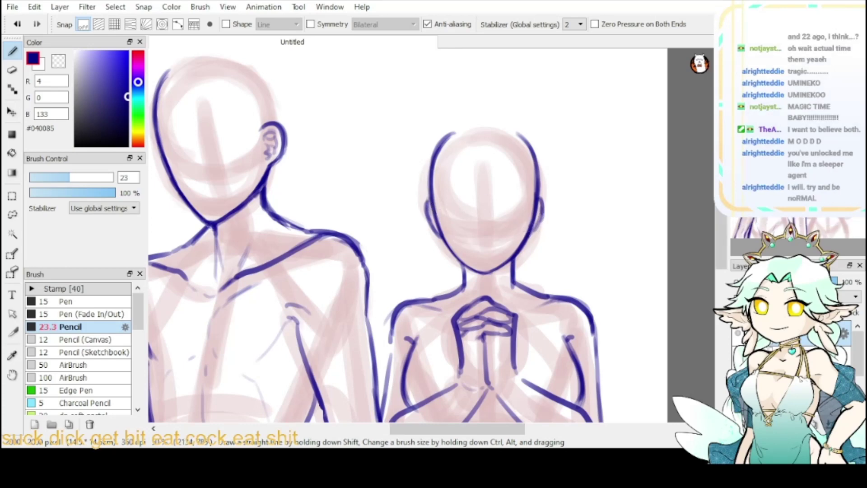
- Try the right figure's left-hand waist contour and sketch a light hooked midline on the abdomen below the forearms
scroll(585, 191, down, 5)
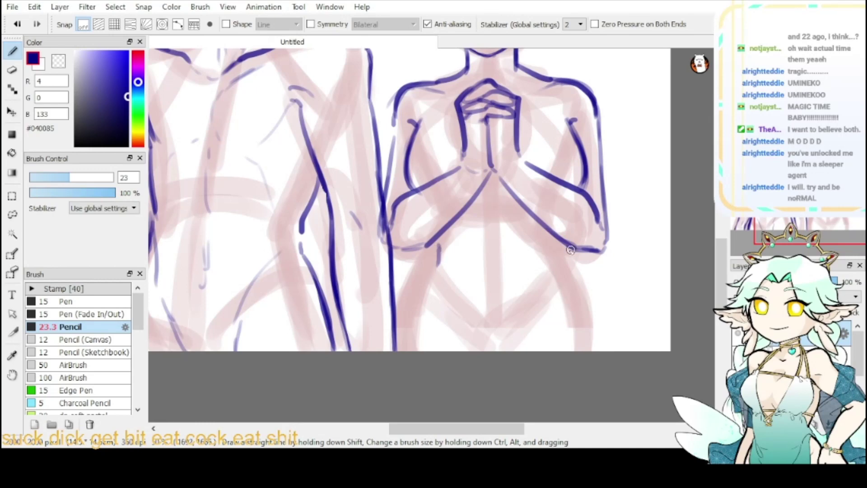
drag(434, 247, 400, 342)
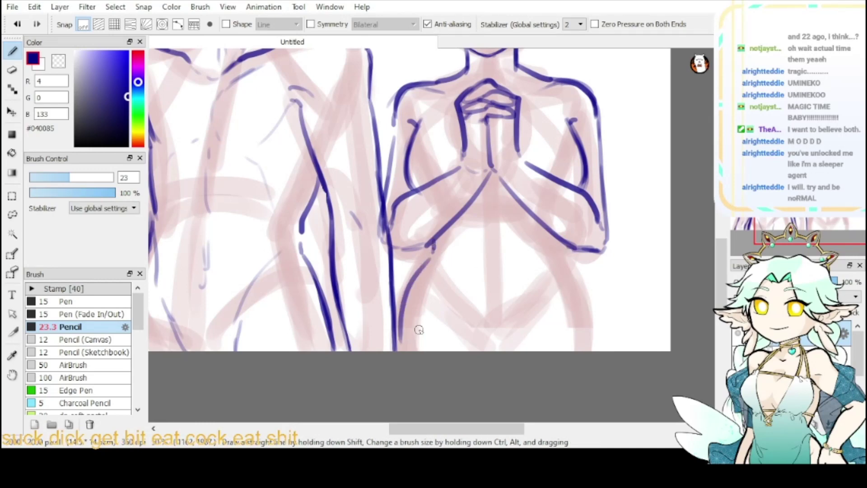
key(ctrl+z)
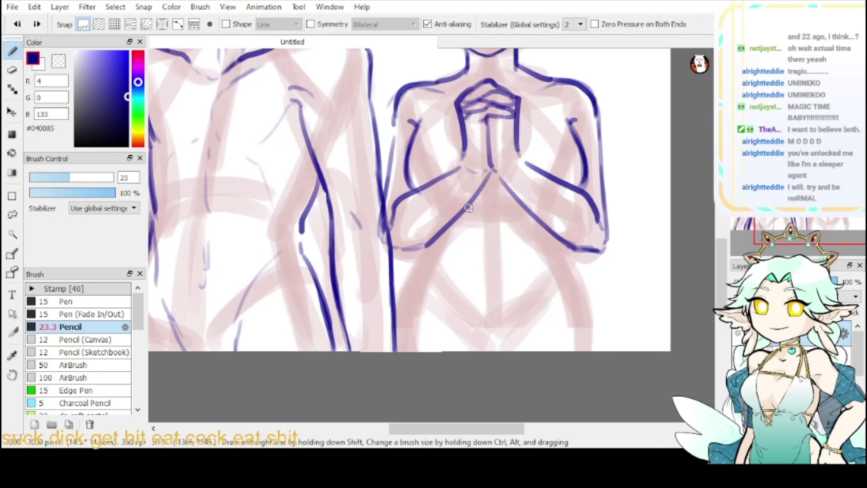
drag(493, 220, 500, 289)
key(ctrl+z)
drag(499, 256, 490, 302)
- Draw the right figure's right-hand waist and hip contour from below the elbow down to the canvas edge
drag(561, 256, 594, 328)
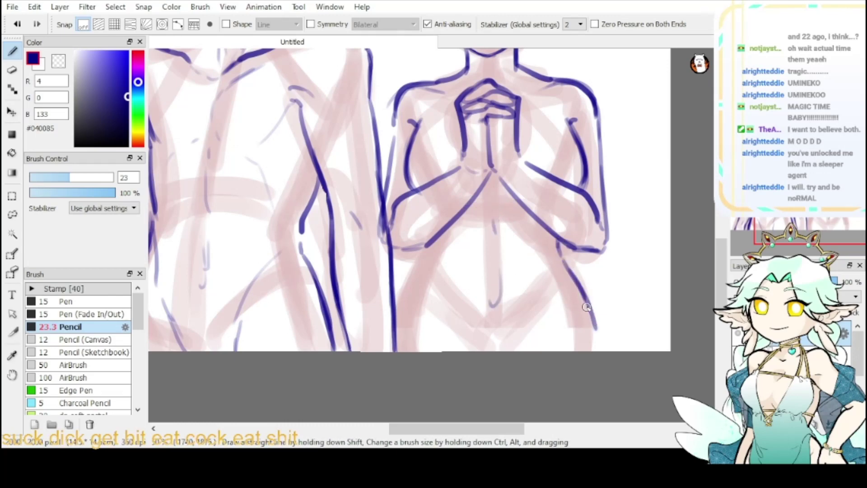
key(ctrl+z)
drag(562, 243, 595, 328)
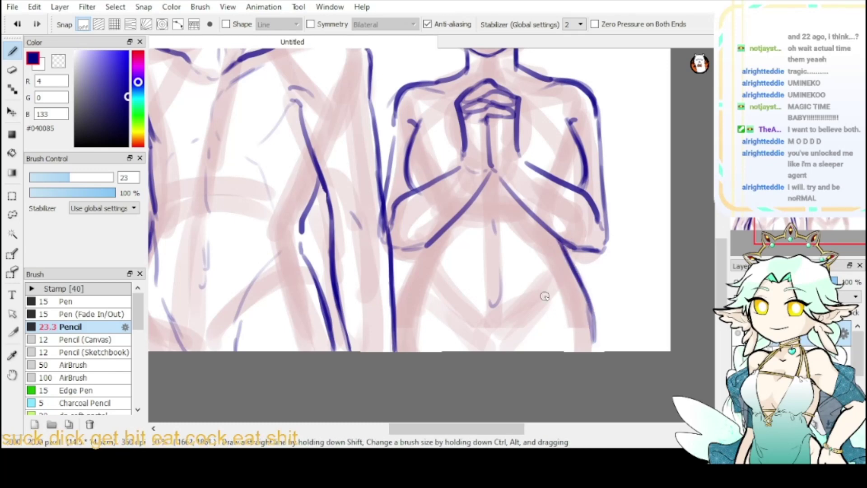
key(ctrl+z)
mouse_move(562, 243)
mouse_down()
mouse_move(595, 310)
mouse_move(596, 332)
mouse_up()
drag(577, 283, 596, 344)
key(ctrl+z)
key(ctrl+z)
drag(561, 243, 594, 346)
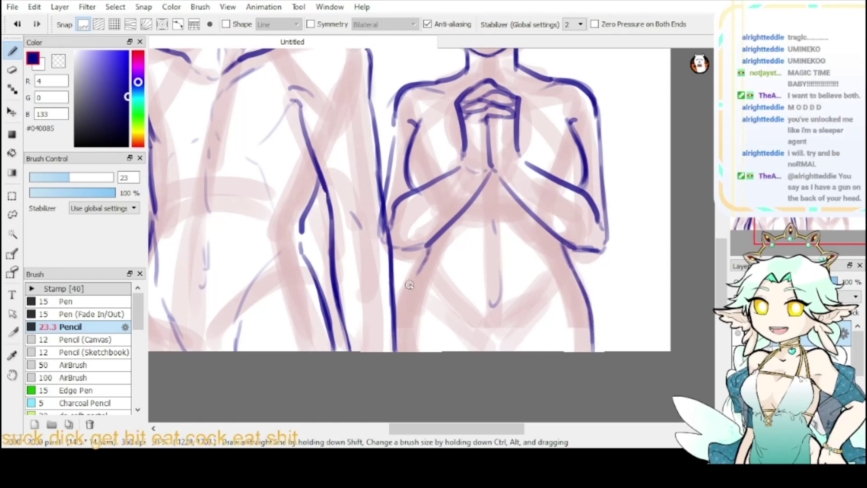
- Draw and retrace the right figure's left-hand waist and hip contour from the elbow down to the canvas edge
drag(409, 285, 396, 352)
key(ctrl+z)
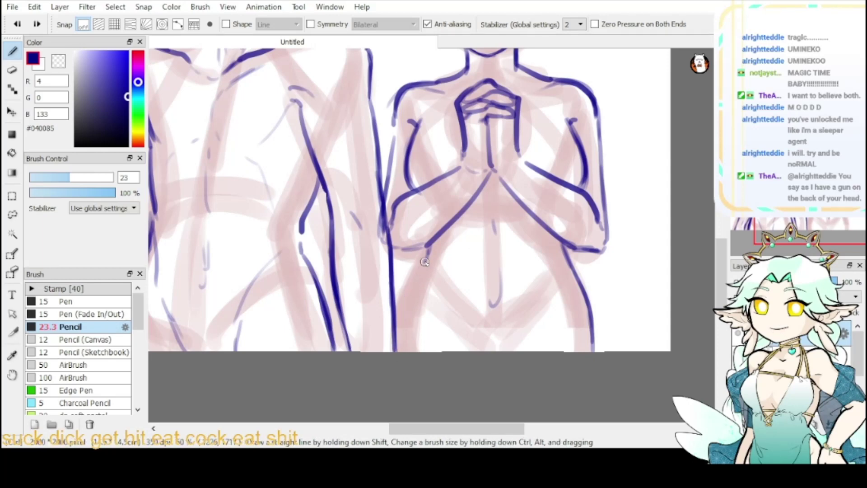
mouse_move(424, 262)
mouse_down()
mouse_move(401, 305)
mouse_move(398, 350)
mouse_up()
mouse_move(399, 345)
mouse_down()
mouse_move(408, 282)
mouse_move(425, 255)
mouse_up()
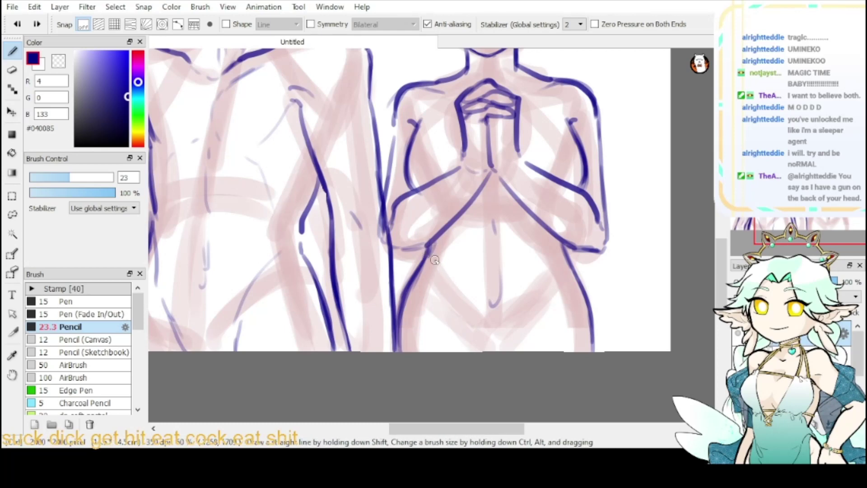
mouse_move(432, 246)
mouse_down()
mouse_move(424, 266)
mouse_move(486, 364)
mouse_up()
key(ctrl+z)
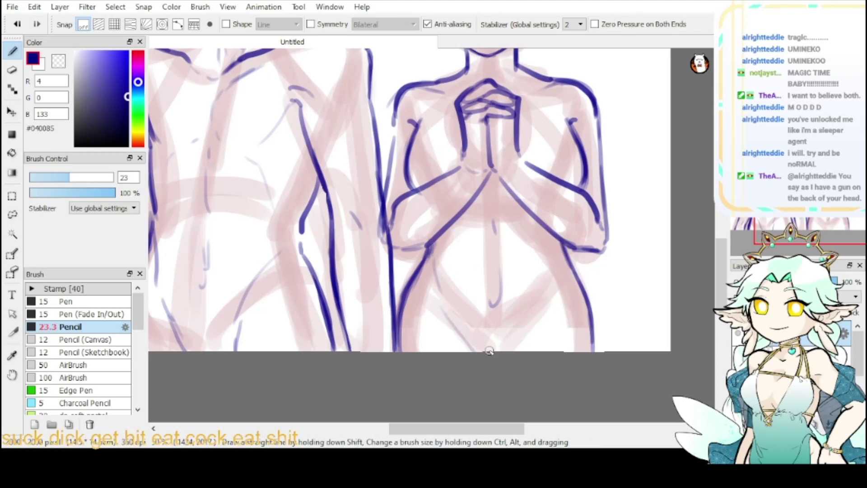
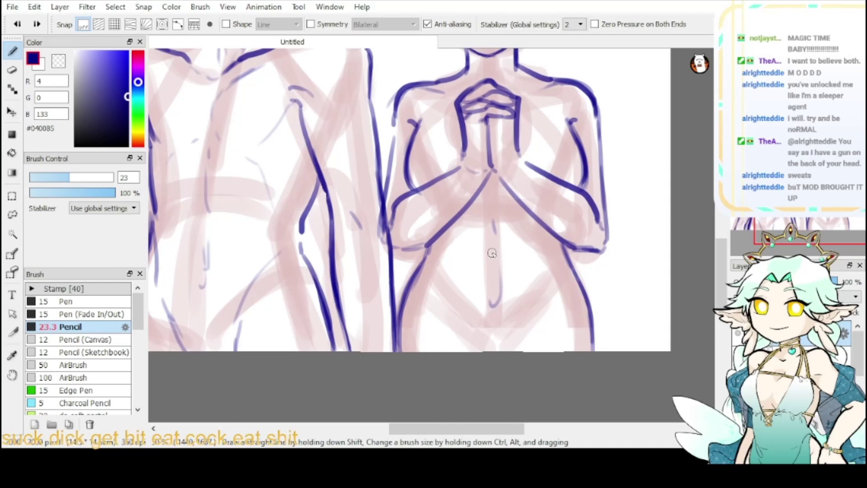
- Erase the abdomen midline with the Eraser and thicken the right-hand hip contour with the Pencil
click(13, 70)
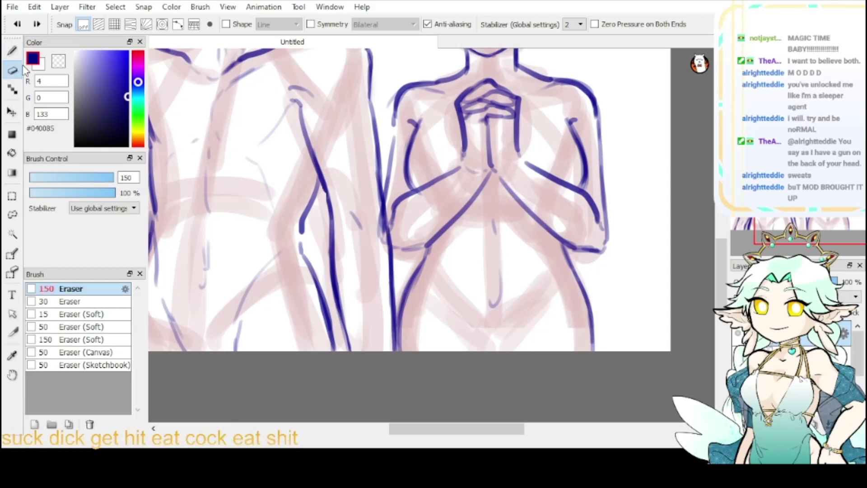
drag(490, 216, 495, 289)
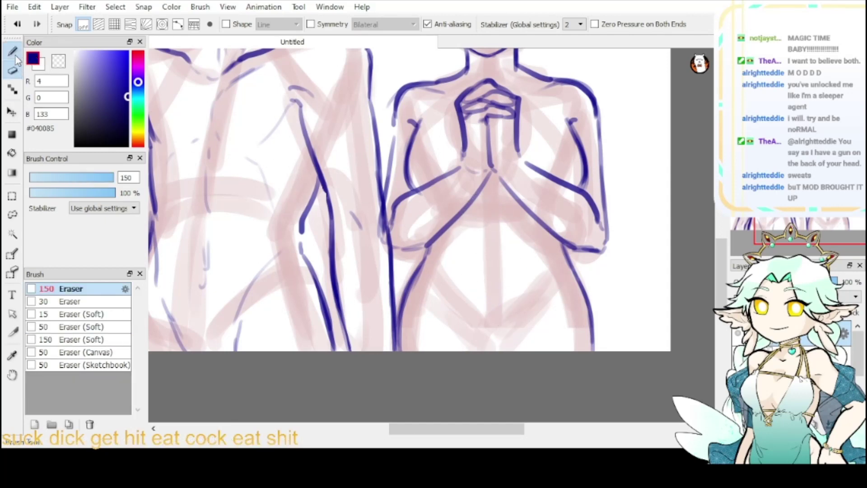
click(13, 53)
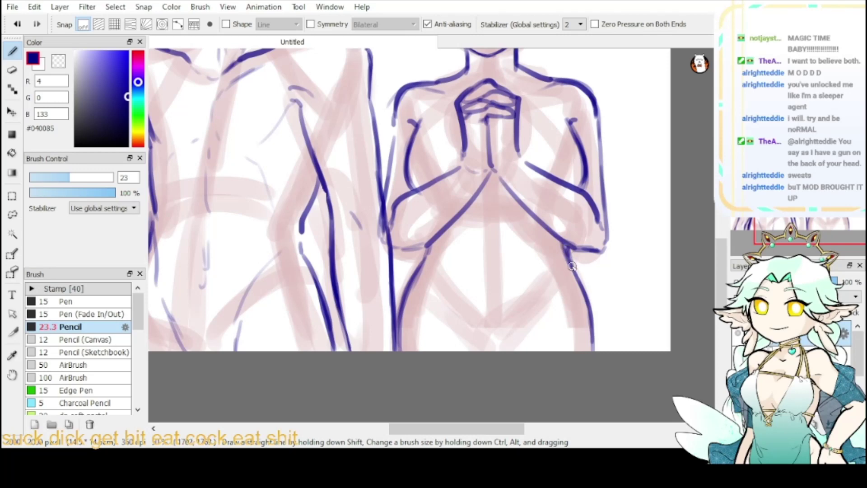
drag(572, 266, 594, 357)
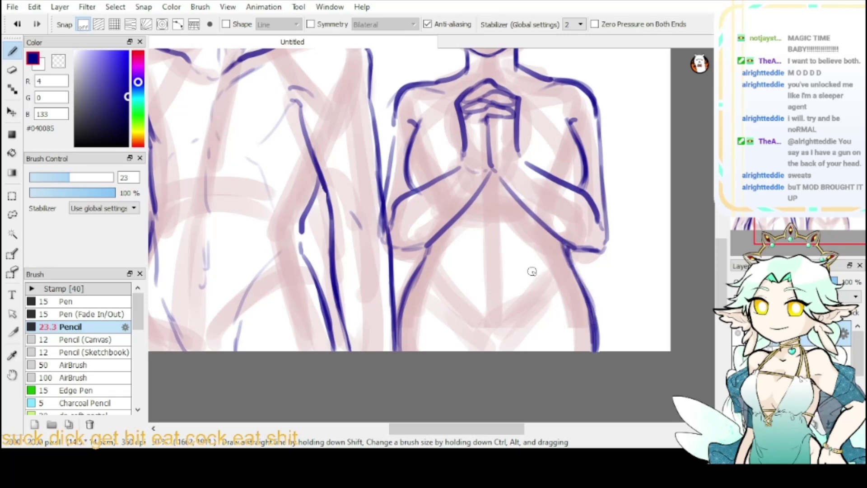
- Redraw the right figure's abdomen midline as a short upper dash and a longer light stroke down to the navel
drag(497, 279, 498, 298)
key(ctrl+z)
key(ctrl+z)
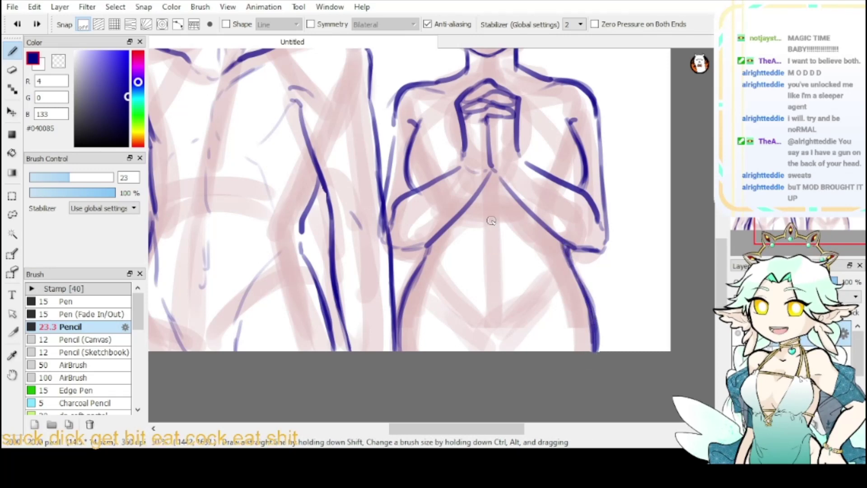
drag(493, 224, 495, 251)
drag(497, 267, 494, 307)
key(ctrl+z)
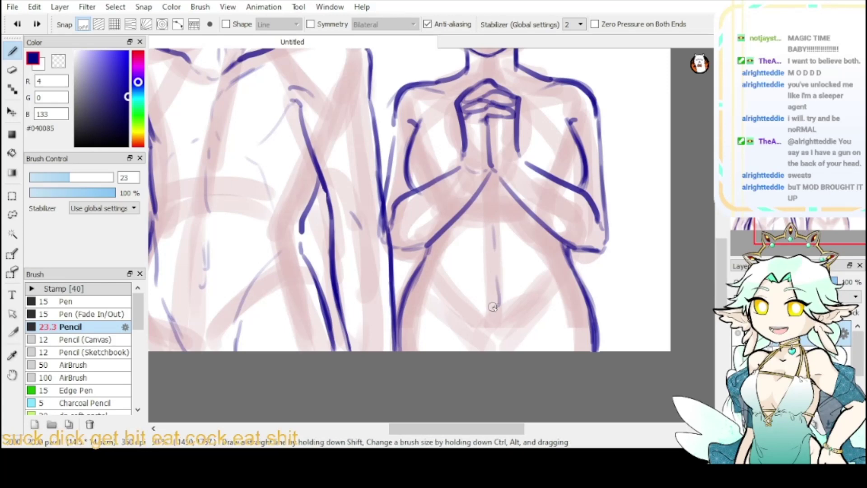
- Draw light diagonal pelvis lines on both sides of the right figure's lower abdomen, converging toward the canvas edge
drag(429, 248, 429, 280)
drag(445, 312, 470, 340)
key(ctrl+z)
drag(437, 293, 477, 352)
drag(552, 297, 519, 341)
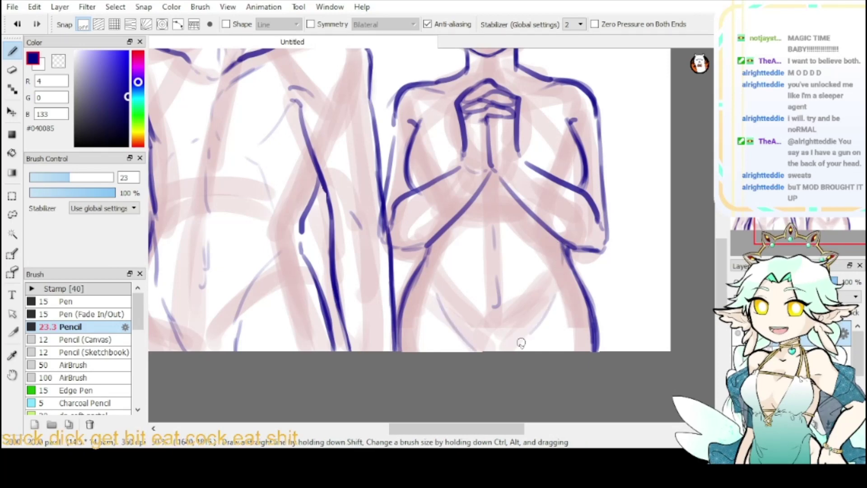
drag(464, 343, 474, 354)
key(ctrl+z)
mouse_move(439, 311)
mouse_down()
mouse_move(481, 355)
mouse_move(546, 315)
mouse_up()
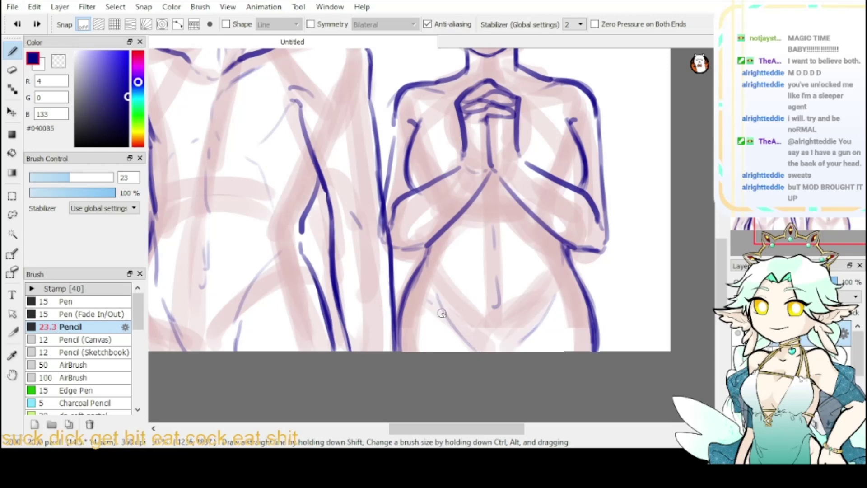
- Add a collarbone stroke at the right figure's right-hand shoulder and trim both inner upper-arm lines with the transparent color
mouse_move(463, 125)
mouse_down()
mouse_move(411, 306)
mouse_move(421, 266)
mouse_up()
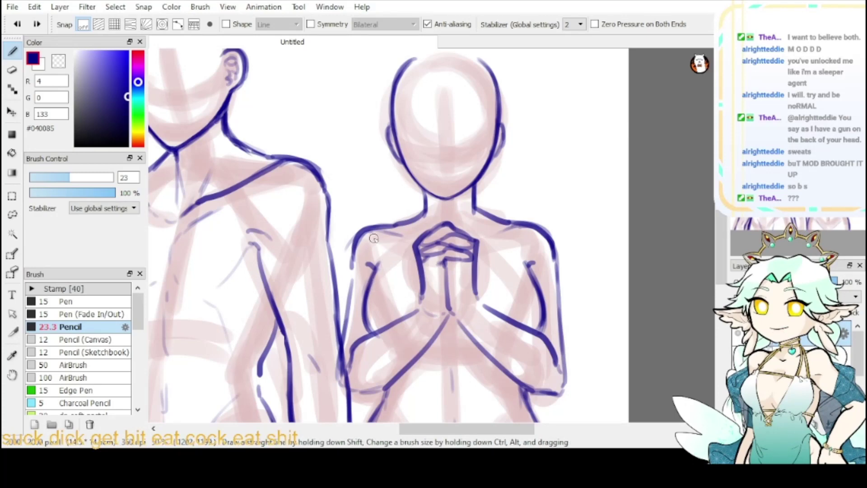
drag(517, 229, 496, 234)
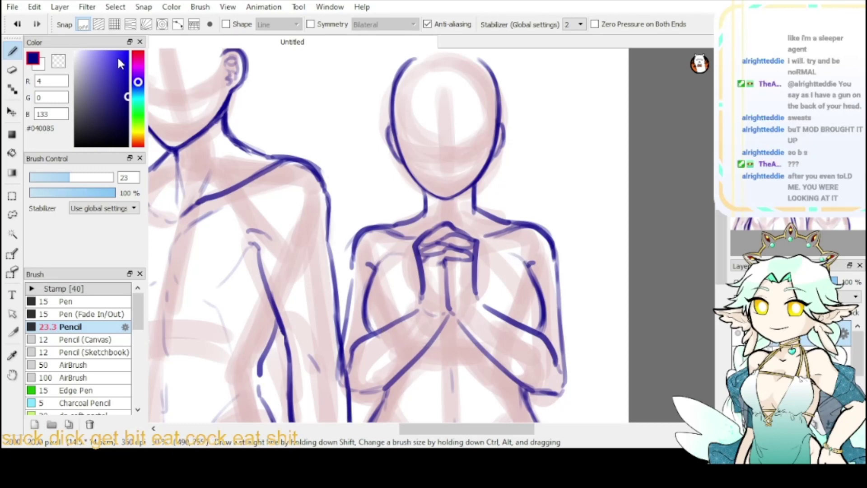
click(59, 60)
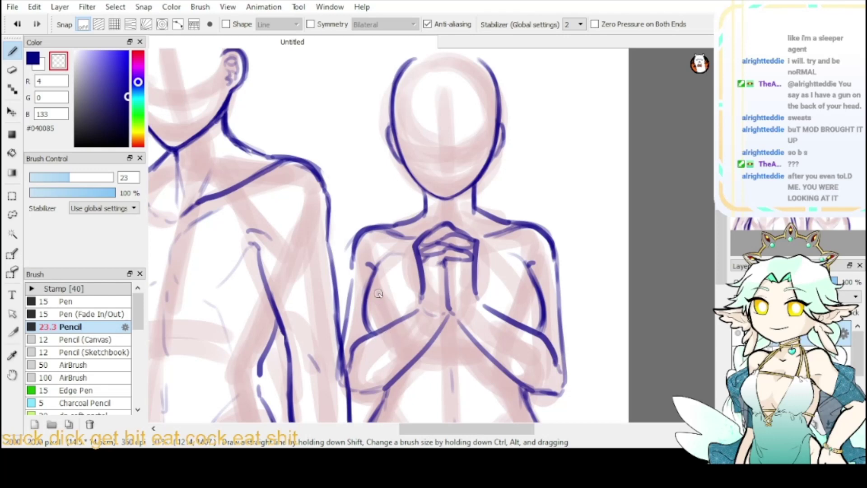
drag(381, 268, 371, 313)
mouse_move(527, 273)
mouse_down()
mouse_move(541, 305)
mouse_move(535, 290)
mouse_up()
- Switch back to navy and redraw the small armpit accent at the top of the right-hand inner arm line
click(32, 58)
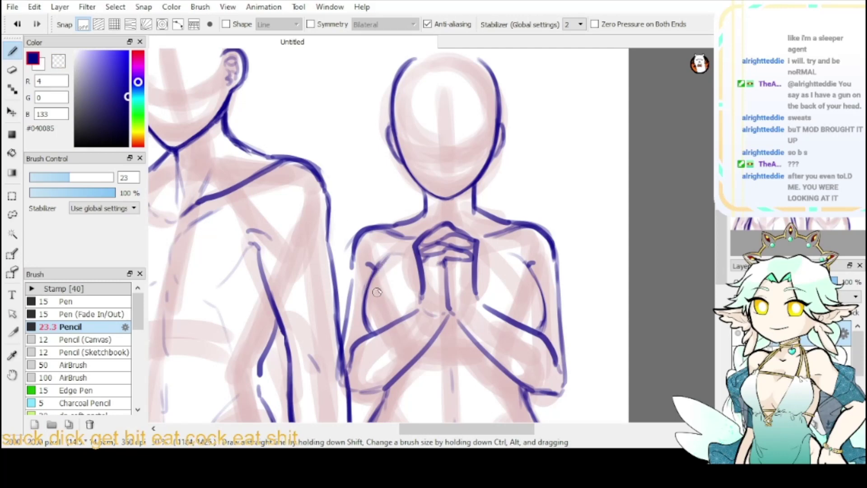
drag(511, 253, 539, 302)
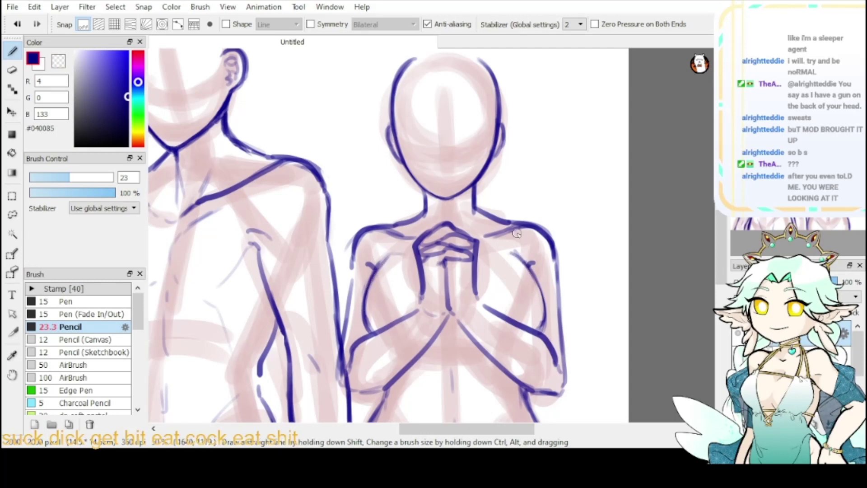
key(ctrl+z)
key(ctrl+z)
drag(534, 260, 527, 268)
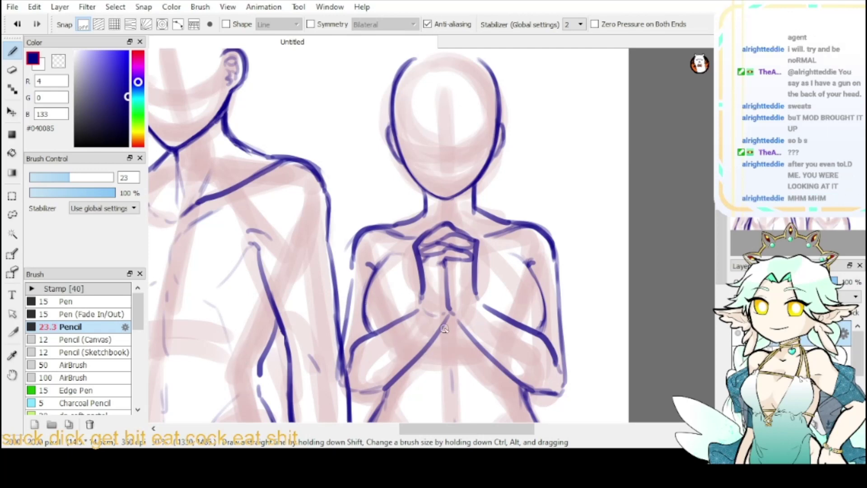
- Add short light strokes on the torso beneath the clasped hands and reinforce the waist line below the right-hand elbow
mouse_move(435, 343)
mouse_down()
mouse_move(468, 335)
mouse_move(466, 341)
mouse_up()
drag(698, 155, 739, 62)
mouse_move(756, 92)
mouse_down()
mouse_move(743, 25)
mouse_move(738, 36)
mouse_up()
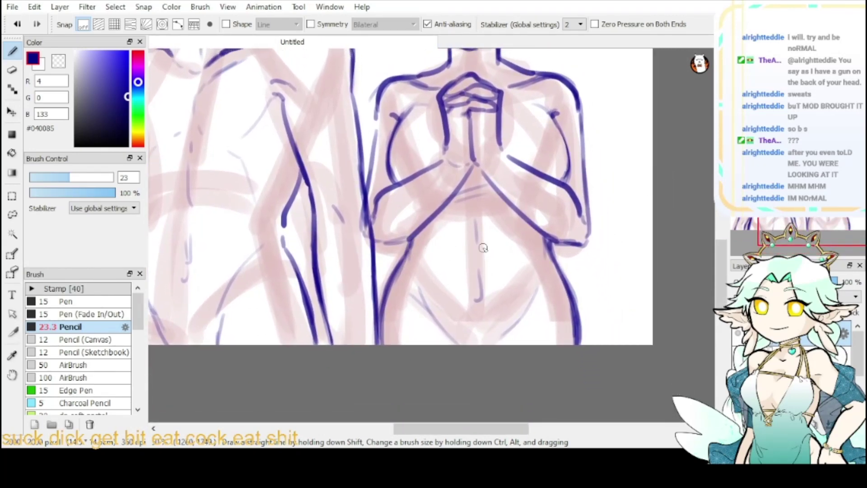
drag(549, 242, 556, 259)
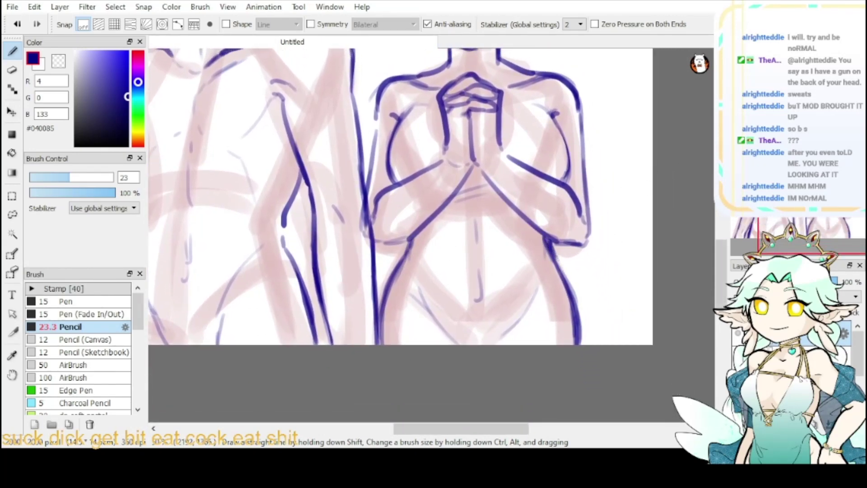
- Rework the right-hand inner upper-arm line from the armpit to the forearm and clean its edge with the transparent color
key(ctrl+0)
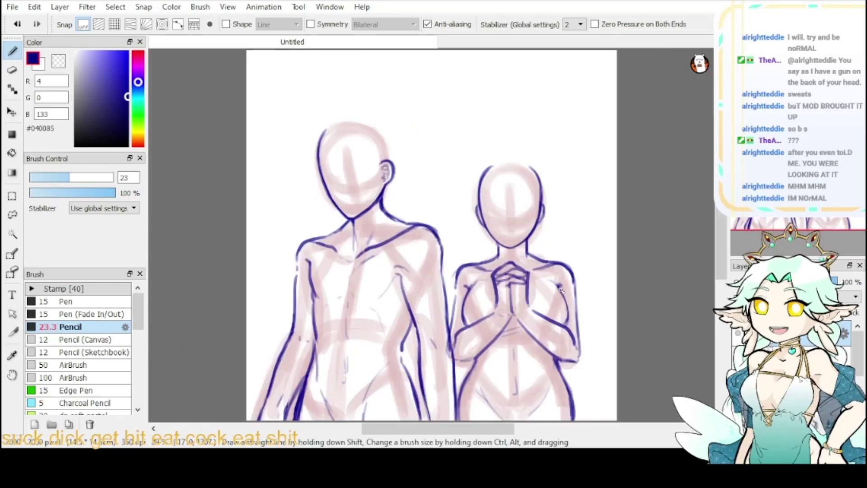
scroll(570, 315, up, 2)
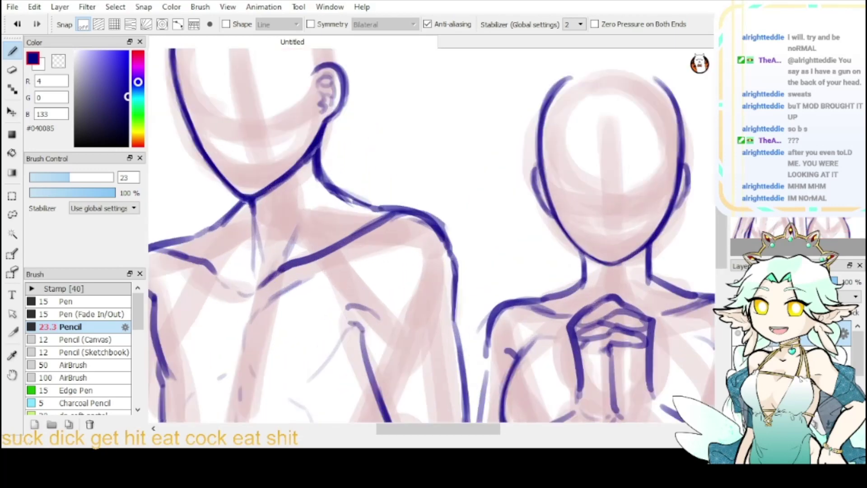
drag(546, 244, 566, 279)
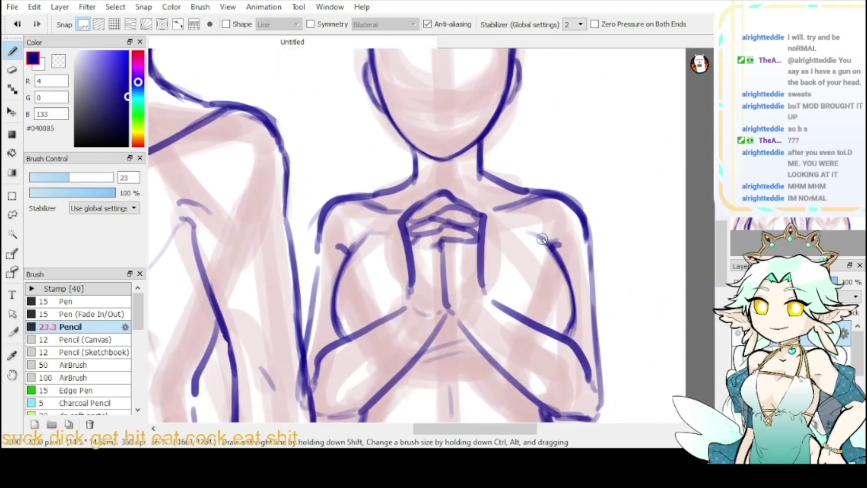
key(ctrl+z)
key(ctrl+z)
mouse_move(548, 246)
mouse_down()
mouse_move(569, 281)
mouse_move(563, 338)
mouse_up()
click(58, 61)
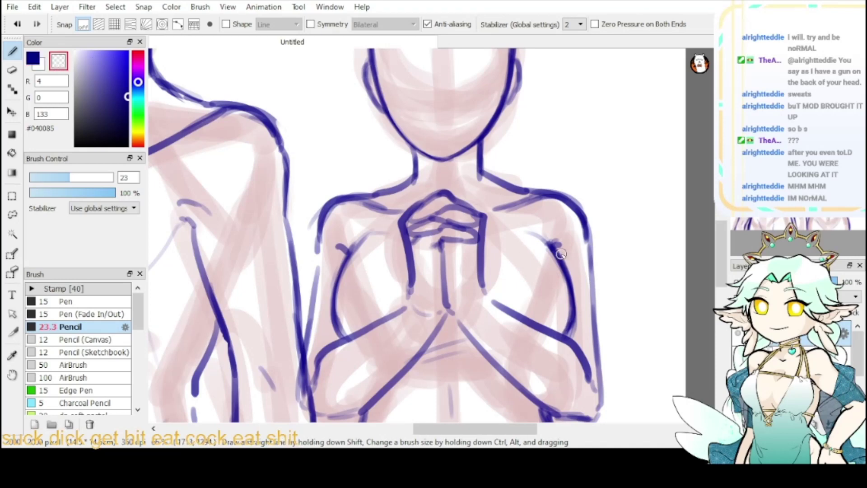
drag(575, 290, 572, 334)
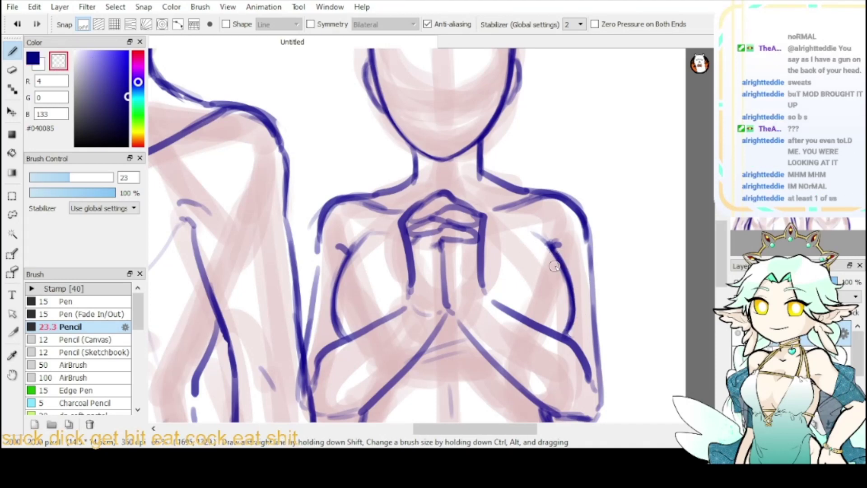
- Move the left figure's line art slightly left and the right figure's line art right, and hide the red pose sketch
key(ctrl+minus)
key(ctrl+minus)
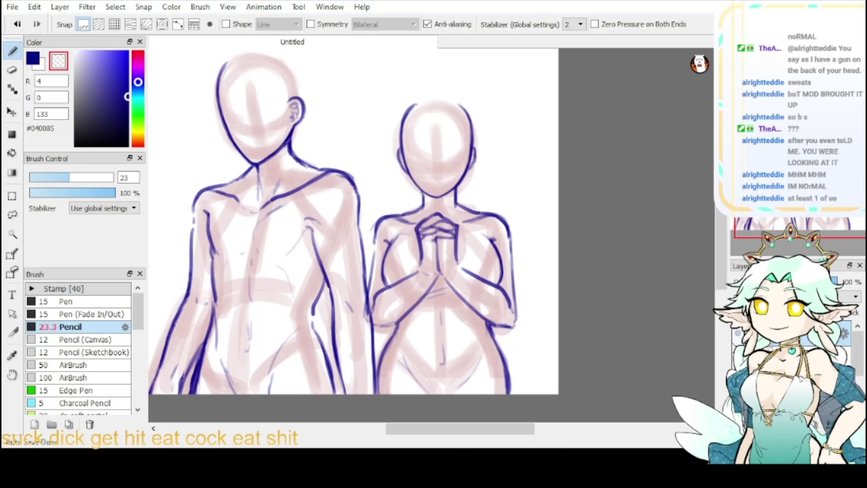
mouse_move(198, 187)
mouse_down()
mouse_move(326, 98)
mouse_move(342, 148)
mouse_up()
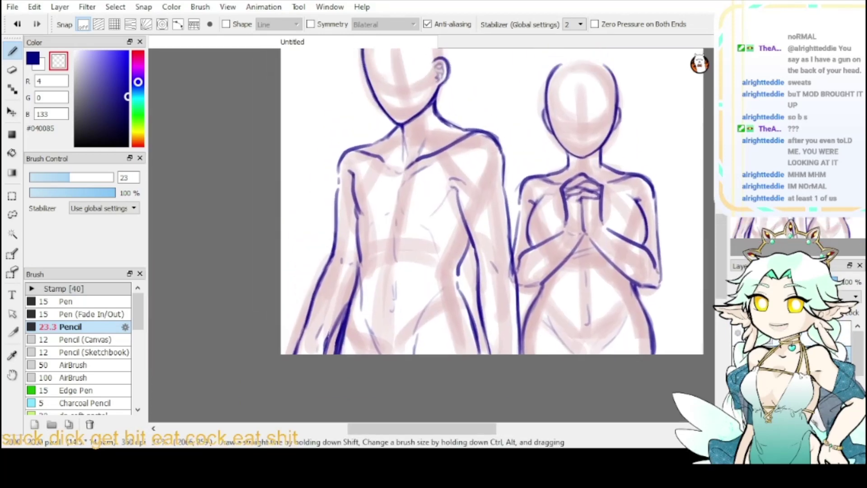
click(12, 113)
drag(392, 281, 384, 281)
drag(654, 301, 680, 302)
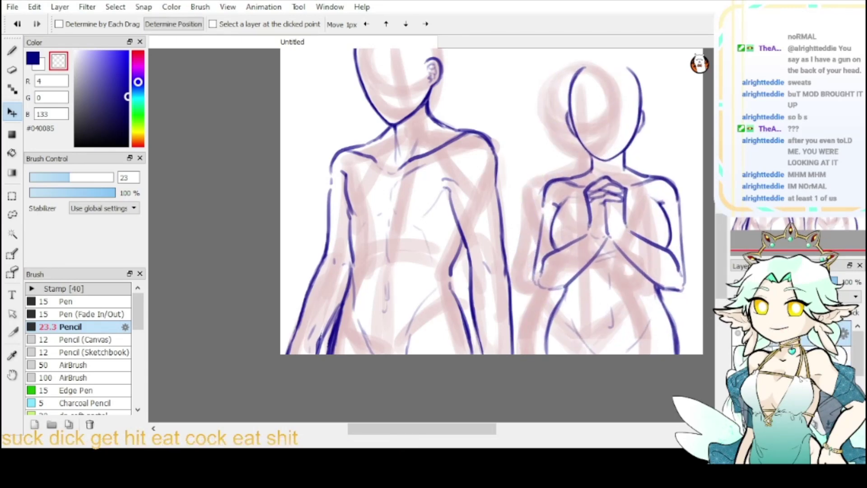
click(737, 358)
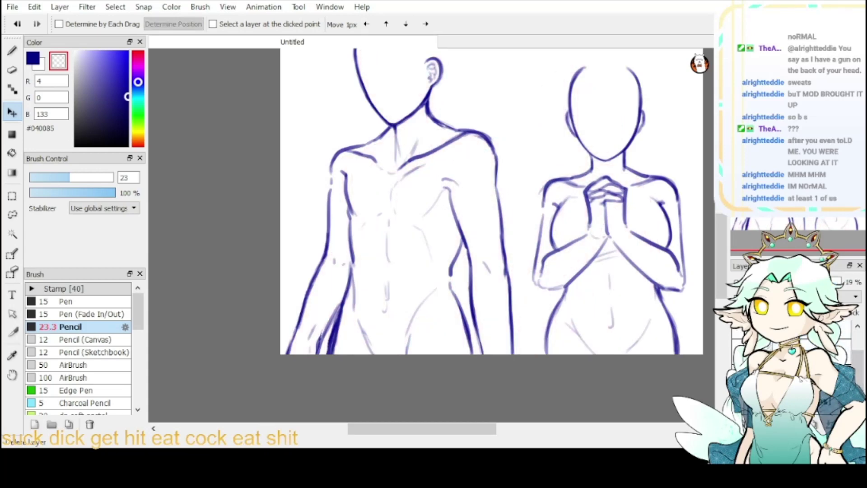
- Hide the clasped-hands pair and show the line art of the other pair with the hand-on-hip figure and the larger figure
click(738, 348)
click(738, 373)
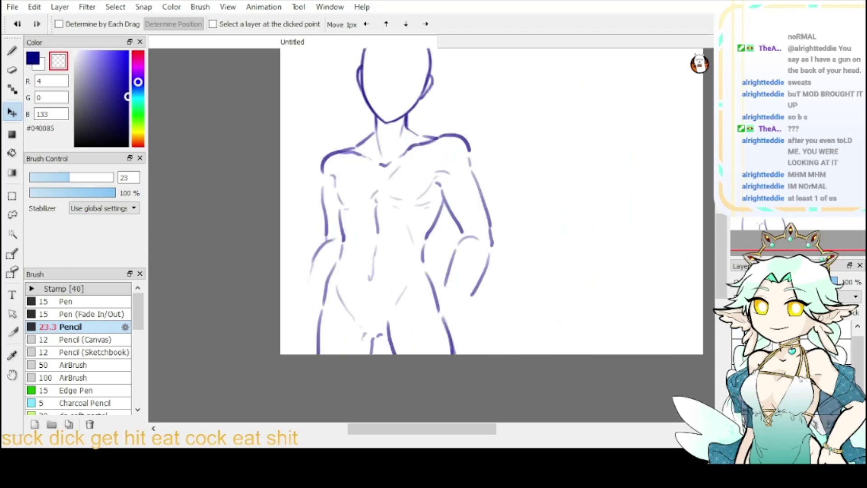
click(738, 397)
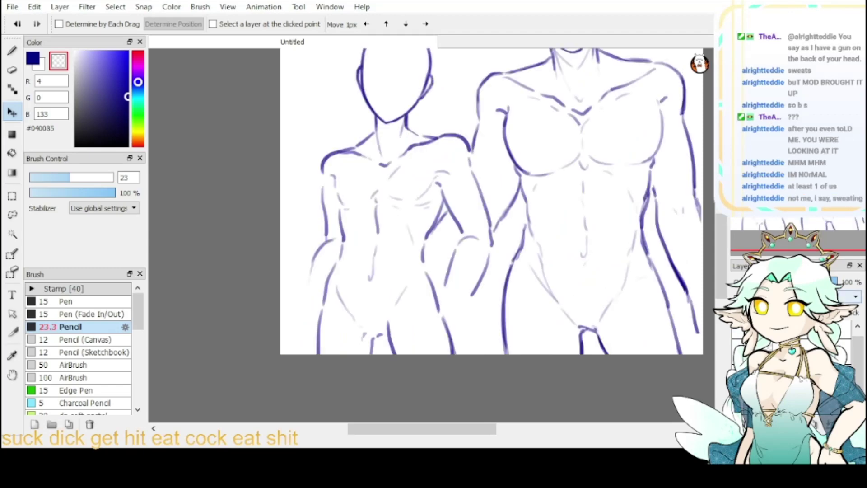
click(788, 281)
click(793, 376)
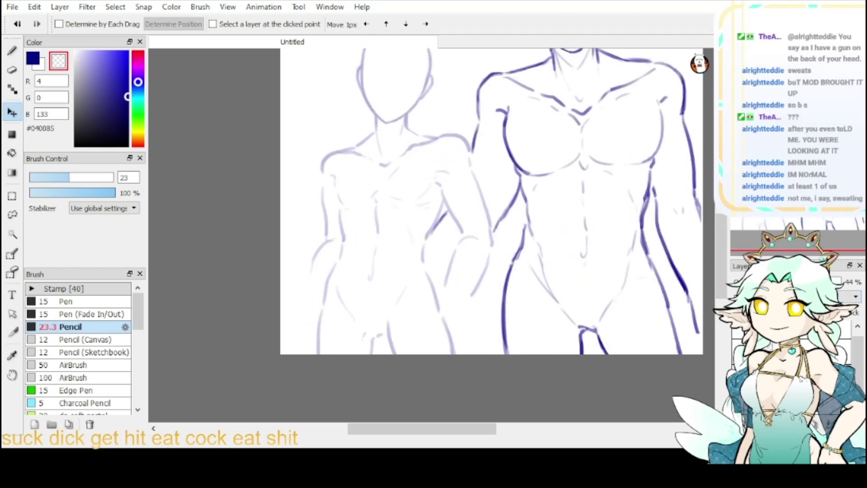
click(825, 429)
click(828, 423)
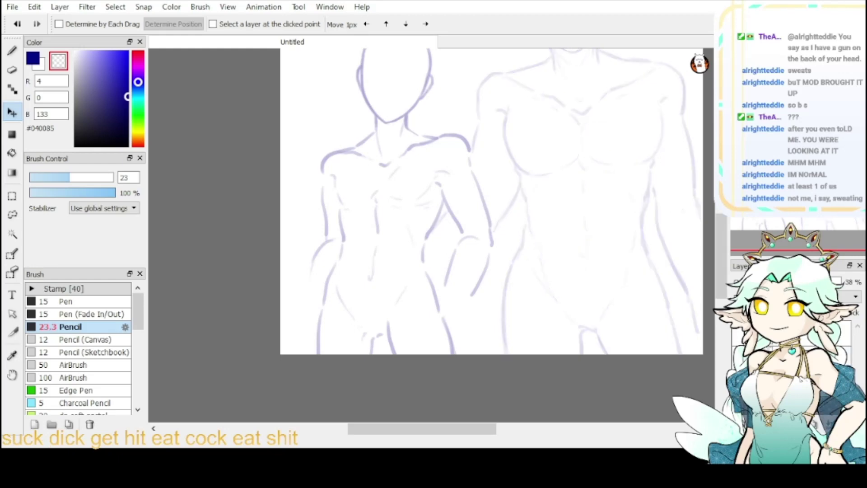
key(ctrl+z)
key(ctrl+z)
key(ctrl+z)
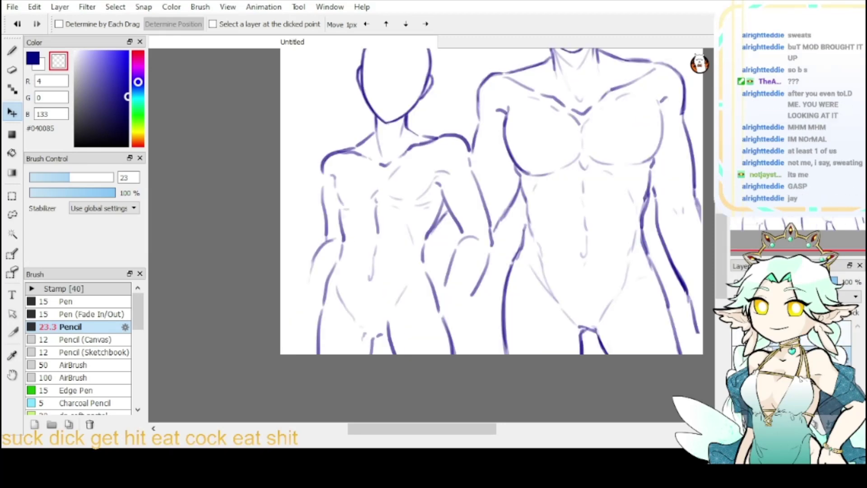
- Lower the opacity of both visible figures' line art and add a new layer for the hair sketch
drag(812, 282, 787, 281)
click(742, 425)
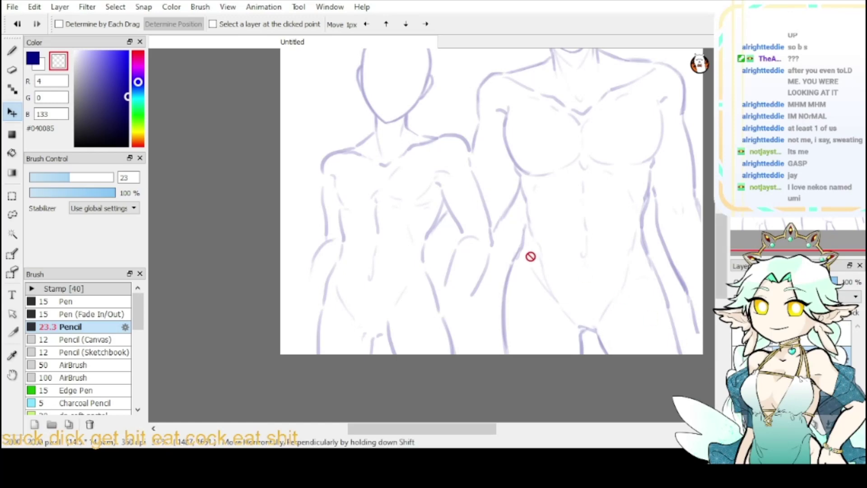
- Set up the Pencil brush in dark red #850000 at size 16 for sketching on the left figure's head
click(32, 58)
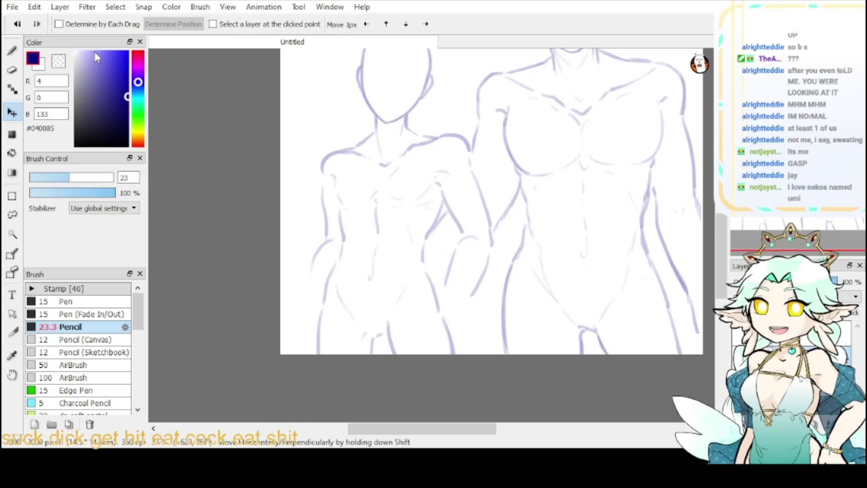
click(138, 52)
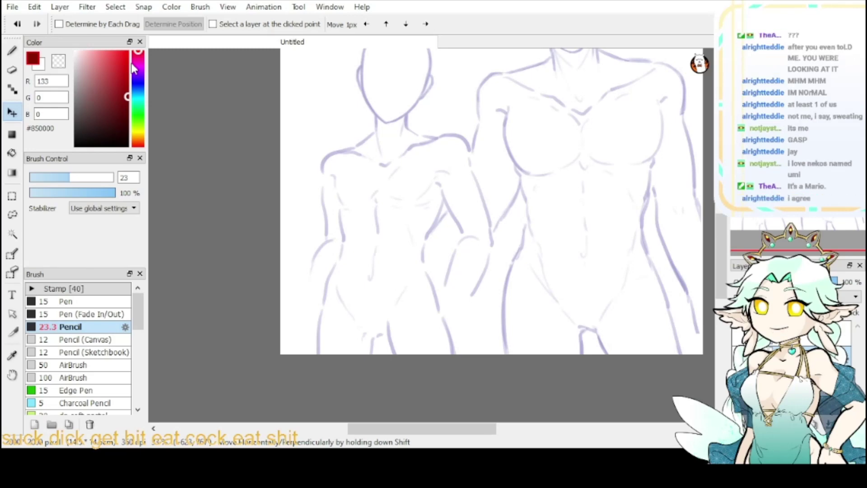
mouse_move(778, 144)
mouse_down()
mouse_move(772, 170)
mouse_move(776, 154)
mouse_up()
double_click(738, 55)
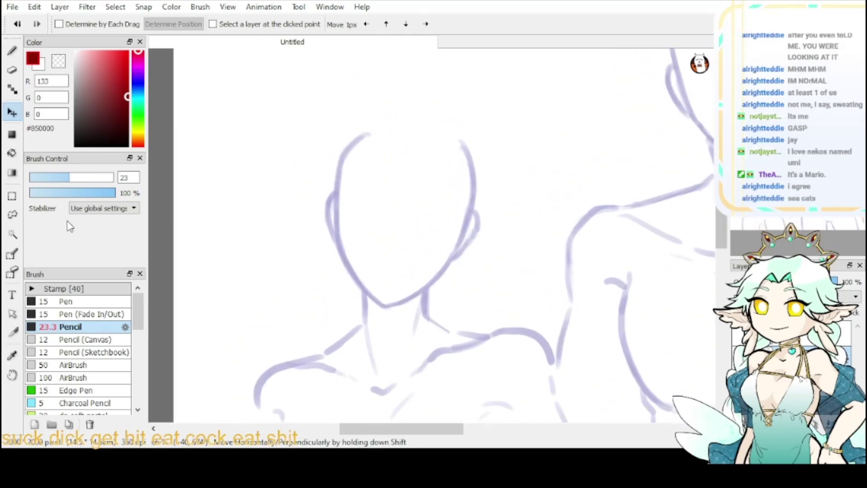
drag(67, 180, 58, 179)
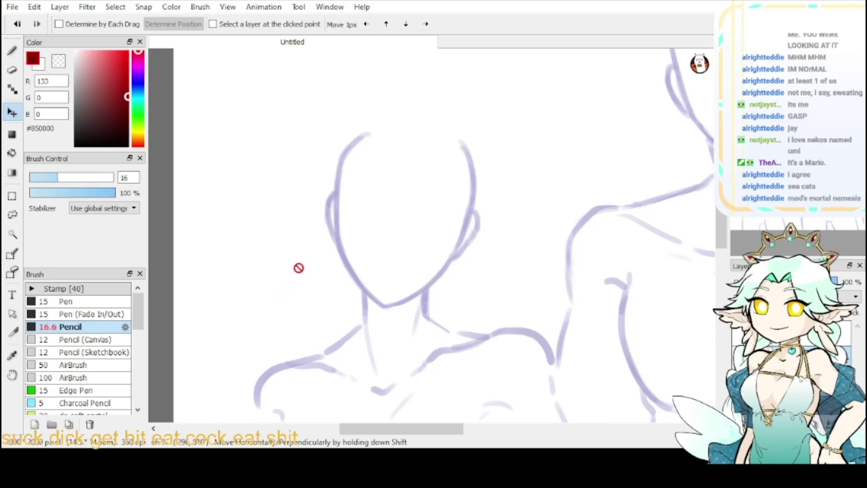
click(12, 51)
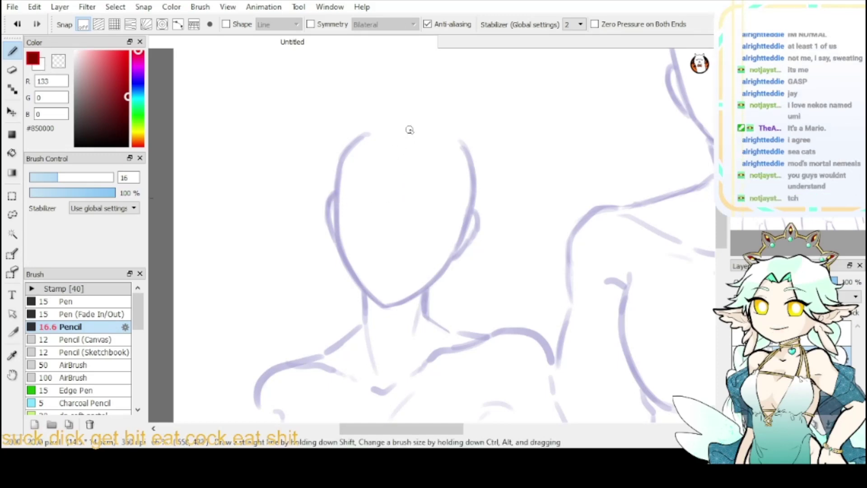
mouse_move(409, 130)
mouse_down()
mouse_move(395, 158)
mouse_move(395, 214)
mouse_up()
key(ctrl+z)
mouse_move(391, 121)
mouse_down()
mouse_move(386, 157)
mouse_move(371, 164)
mouse_move(390, 201)
mouse_up()
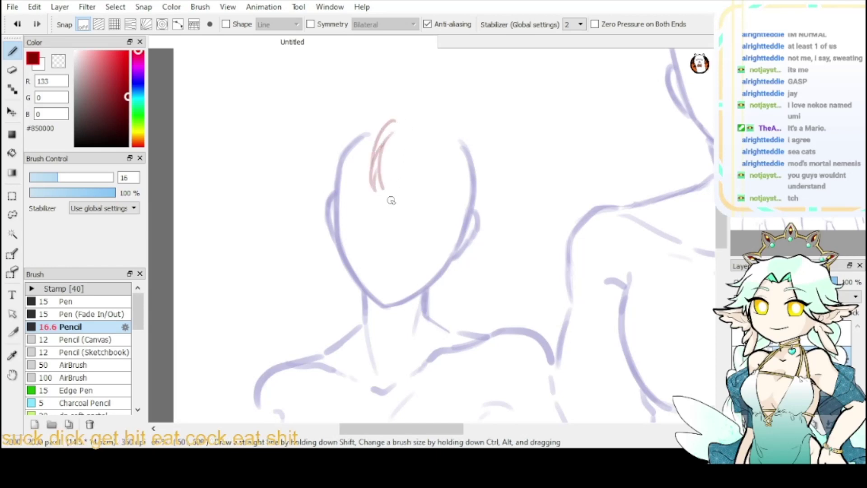
mouse_move(388, 145)
mouse_down()
mouse_move(400, 189)
mouse_move(421, 187)
mouse_up()
key(ctrl+z)
key(ctrl+z)
key(ctrl+z)
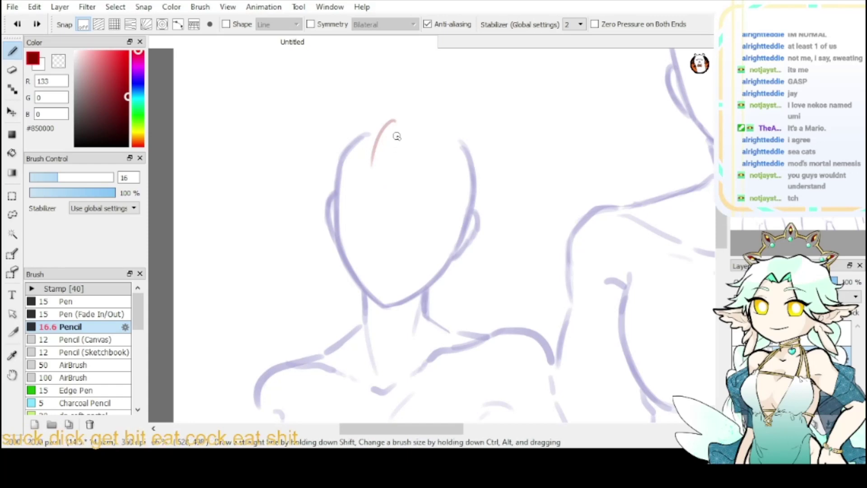
mouse_move(399, 130)
mouse_down()
mouse_move(373, 171)
mouse_move(371, 195)
mouse_up()
mouse_move(383, 163)
mouse_down()
mouse_move(377, 205)
mouse_move(395, 214)
mouse_move(386, 181)
mouse_up()
key(ctrl+z)
key(ctrl+z)
key(ctrl+z)
key(ctrl+z)
key(ctrl+z)
key(ctrl+z)
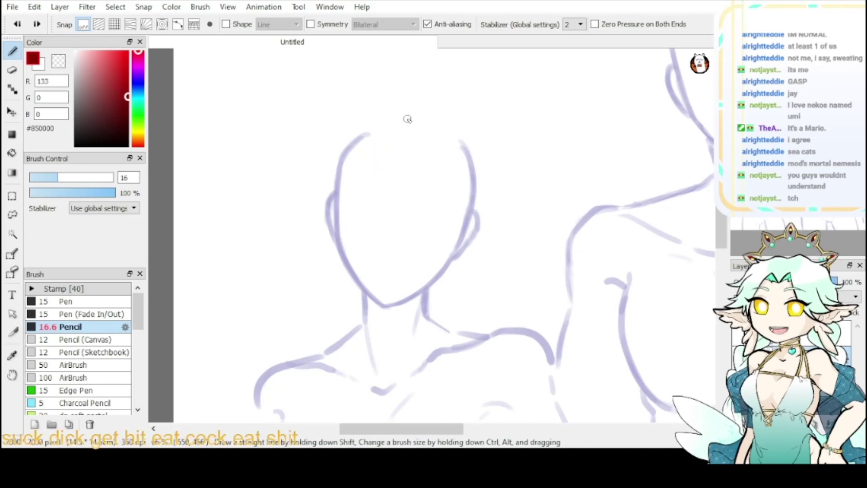
- Sketch the first curved bangs strands falling from the top center of the left figure's head over the forehead
drag(407, 119, 393, 177)
mouse_move(391, 135)
mouse_down()
mouse_move(394, 175)
mouse_move(373, 168)
mouse_up()
key(ctrl+z)
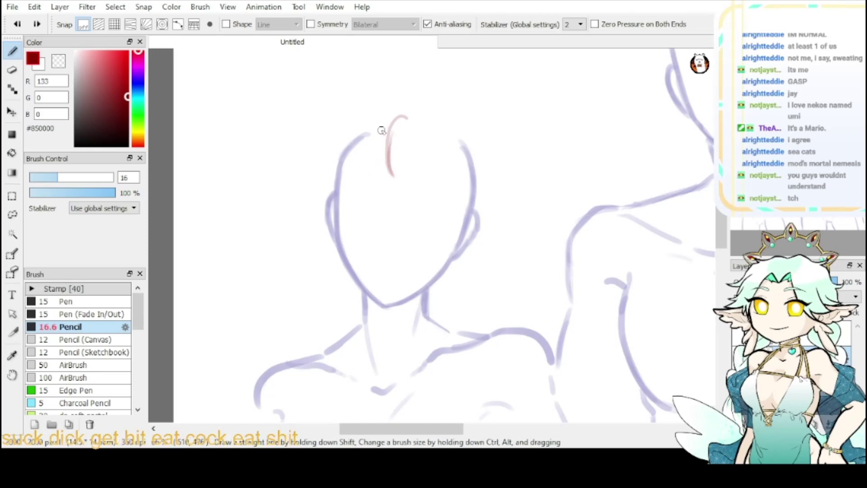
mouse_move(382, 130)
mouse_down()
mouse_move(386, 156)
mouse_move(357, 211)
mouse_move(365, 181)
mouse_move(387, 193)
mouse_up()
mouse_move(383, 156)
mouse_down()
mouse_move(395, 206)
mouse_move(397, 189)
mouse_up()
mouse_move(421, 123)
mouse_down()
mouse_move(431, 144)
mouse_move(424, 195)
mouse_up()
drag(418, 154, 426, 186)
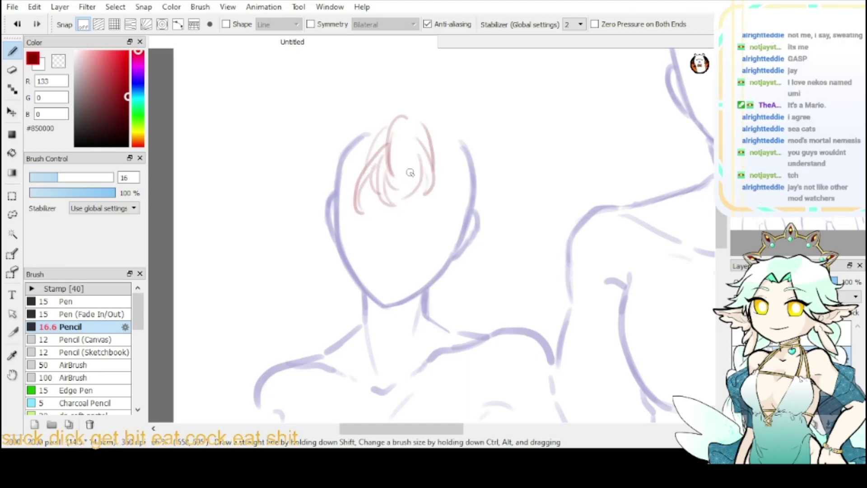
- Fill the central bangs with overlapping strands and extend them toward the right side of the forehead
drag(408, 145, 395, 194)
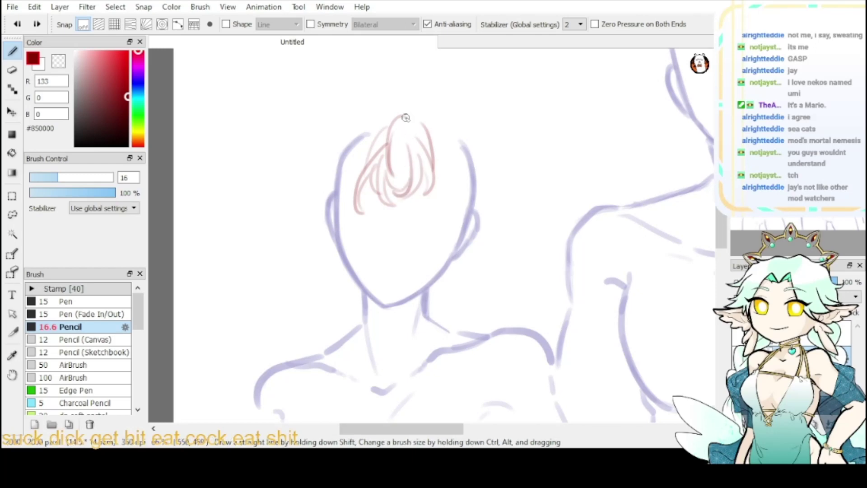
mouse_move(406, 118)
mouse_down()
mouse_move(395, 160)
mouse_move(406, 139)
mouse_move(385, 161)
mouse_move(400, 128)
mouse_move(406, 176)
mouse_move(400, 158)
mouse_move(394, 193)
mouse_up()
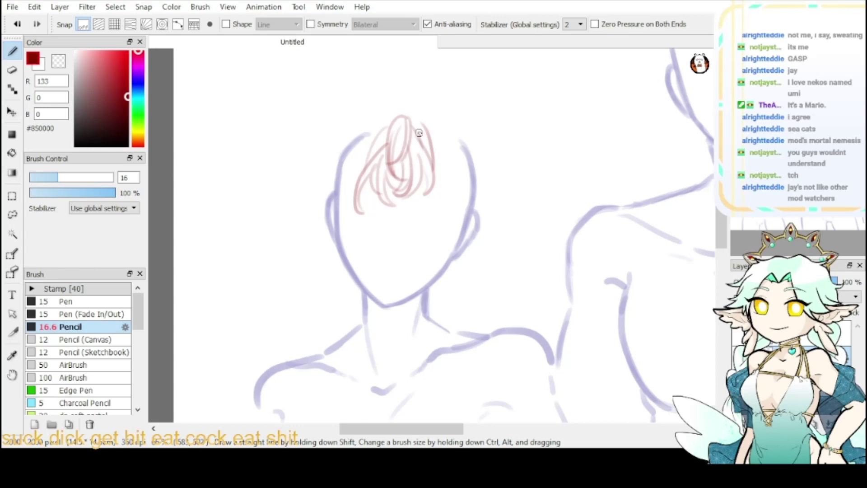
mouse_move(417, 119)
mouse_down()
mouse_move(423, 167)
mouse_move(408, 181)
mouse_move(412, 195)
mouse_up()
drag(419, 152, 427, 197)
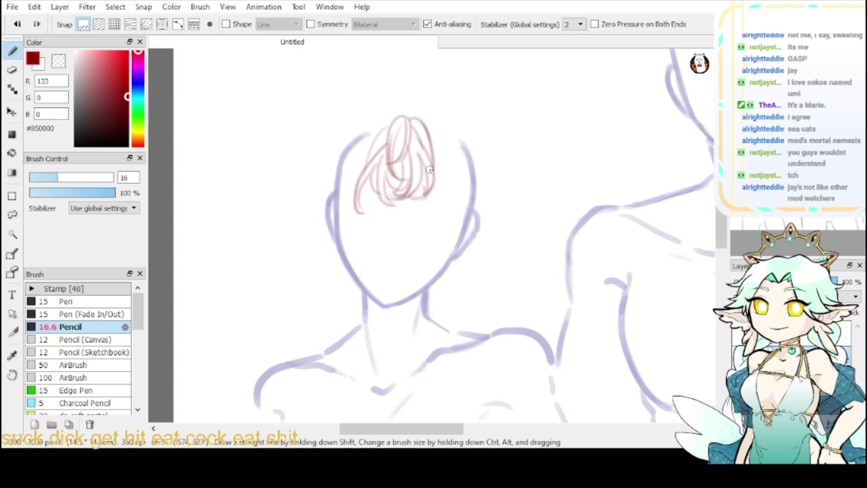
drag(426, 140, 435, 208)
- Add short curved tips along the lower edge of the central bangs
drag(375, 181, 380, 223)
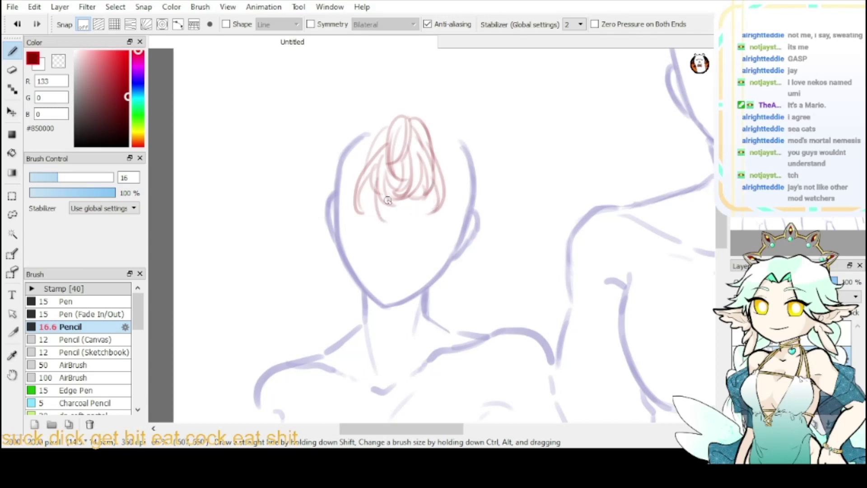
drag(371, 183, 384, 228)
mouse_move(409, 206)
mouse_down()
mouse_move(404, 223)
mouse_move(414, 238)
mouse_move(420, 228)
mouse_move(409, 227)
mouse_move(419, 219)
mouse_move(369, 229)
mouse_up()
key(ctrl+z)
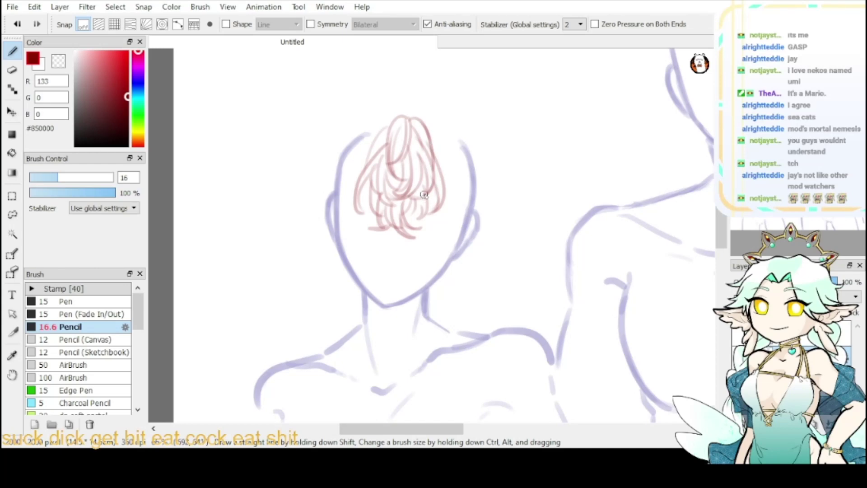
mouse_move(425, 195)
mouse_down()
mouse_move(417, 216)
mouse_move(410, 211)
mouse_up()
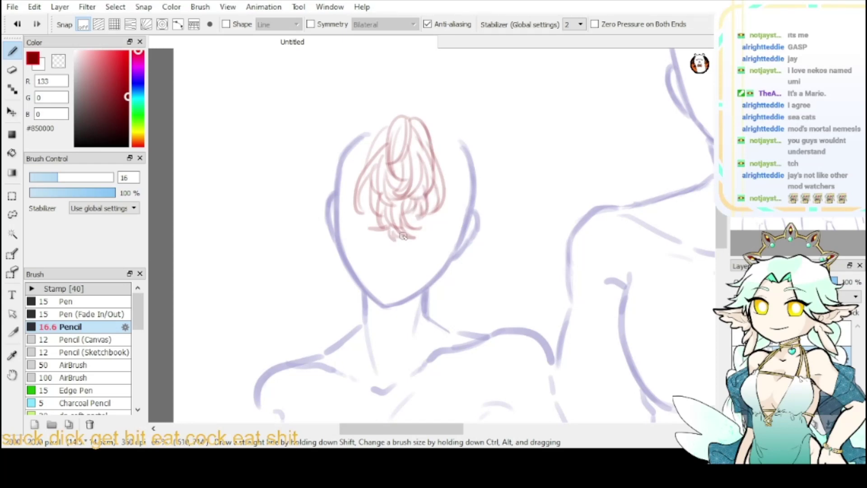
drag(395, 226, 385, 230)
drag(430, 149, 455, 197)
key(ctrl+z)
key(ctrl+z)
drag(436, 139, 458, 189)
drag(442, 158, 442, 215)
drag(457, 172, 450, 212)
drag(458, 172, 452, 215)
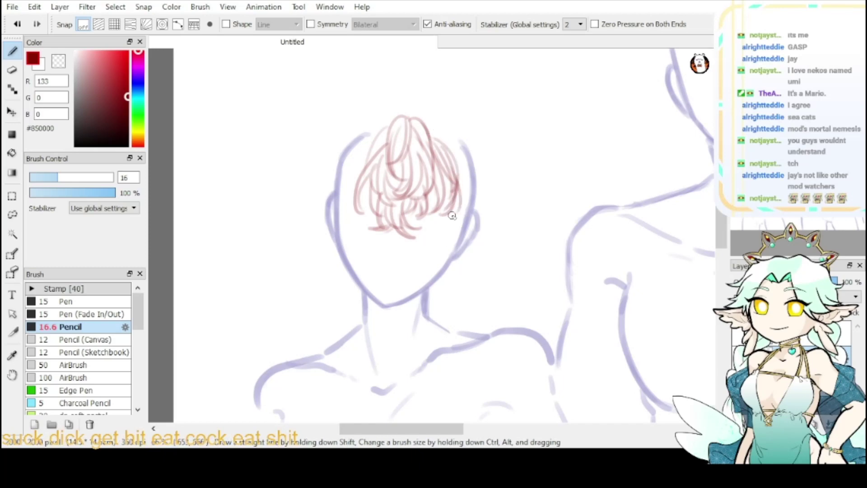
key(ctrl+z)
key(ctrl+z)
key(ctrl+z)
key(ctrl+z)
mouse_move(431, 132)
mouse_down()
mouse_move(456, 146)
mouse_move(465, 199)
mouse_up()
drag(446, 148, 449, 213)
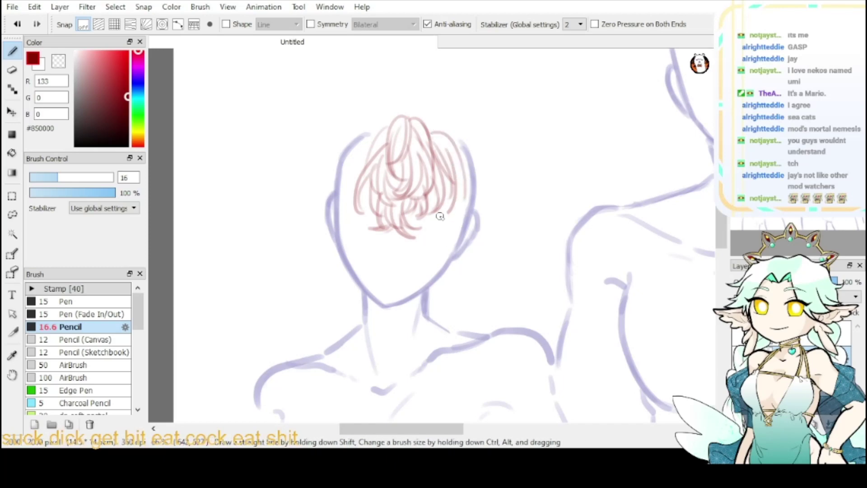
drag(464, 173, 456, 215)
key(ctrl+z)
key(ctrl+z)
key(ctrl+z)
mouse_move(427, 119)
mouse_down()
mouse_move(459, 189)
mouse_move(429, 129)
mouse_move(445, 216)
mouse_up()
drag(460, 173, 451, 213)
key(ctrl+z)
key(ctrl+z)
key(ctrl+z)
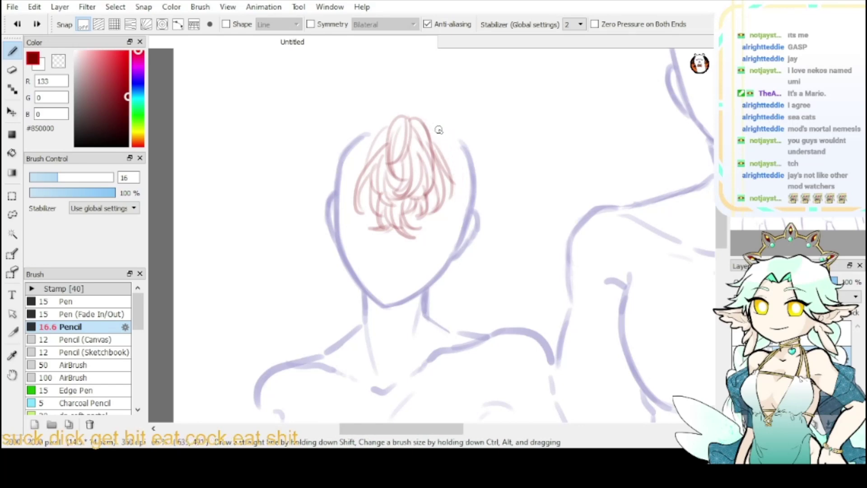
- Sketch long curved hair strands down the right side of the left figure's head, ending around the ear
drag(428, 122, 465, 198)
drag(444, 141, 431, 222)
drag(454, 174, 436, 221)
drag(455, 176, 446, 222)
key(ctrl+z)
mouse_move(454, 171)
mouse_down()
mouse_move(452, 214)
mouse_move(435, 221)
mouse_up()
drag(445, 219, 462, 177)
mouse_move(435, 138)
mouse_down()
mouse_move(473, 210)
mouse_move(437, 233)
mouse_up()
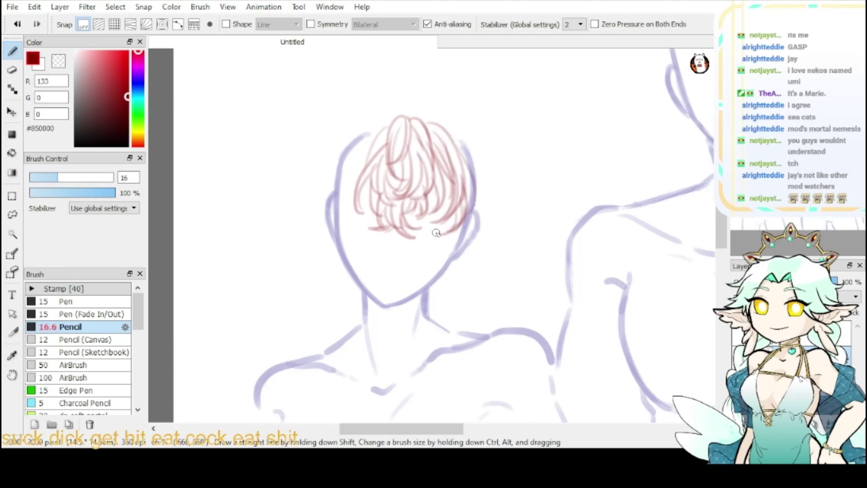
drag(473, 199, 456, 227)
drag(475, 187, 467, 222)
- Sketch curved hair strands from the crown down the left side of the same head to the ear
drag(388, 119, 334, 192)
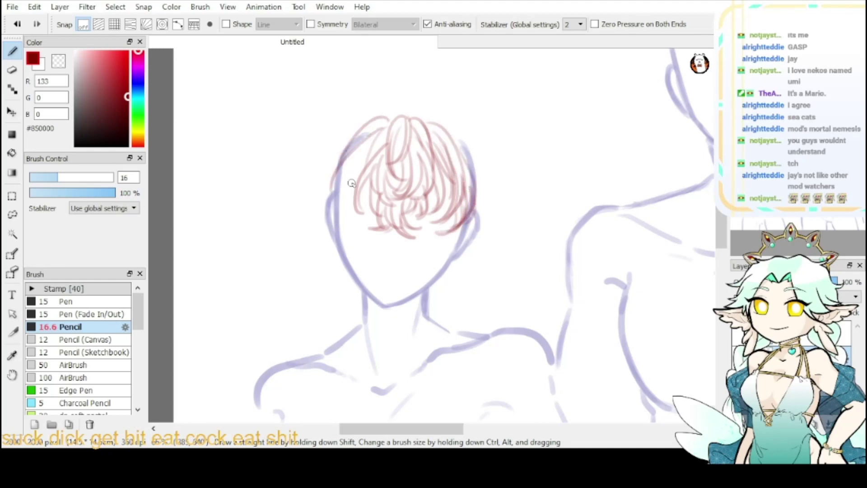
drag(366, 157, 340, 215)
drag(360, 180, 341, 213)
mouse_move(345, 162)
mouse_down()
mouse_move(330, 217)
mouse_move(342, 230)
mouse_up()
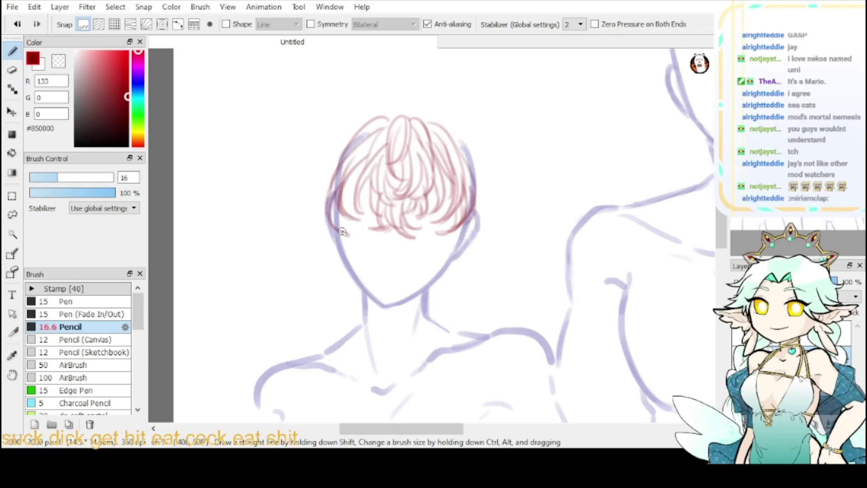
key(ctrl+z)
mouse_move(351, 158)
mouse_down()
mouse_move(328, 217)
mouse_move(349, 233)
mouse_up()
- Round out the hair's outer outline across the crown and upper right side of the head
drag(444, 126, 462, 153)
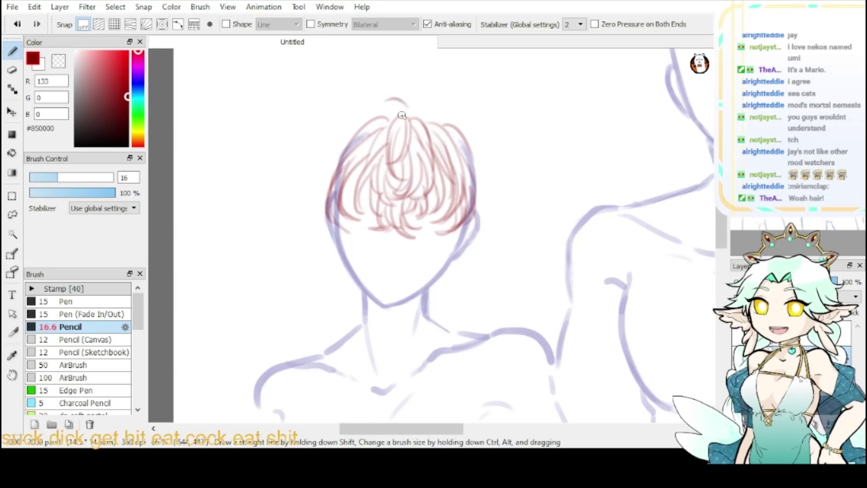
mouse_move(406, 103)
mouse_down()
mouse_move(363, 114)
mouse_move(363, 127)
mouse_move(432, 116)
mouse_move(464, 144)
mouse_up()
key(ctrl+z)
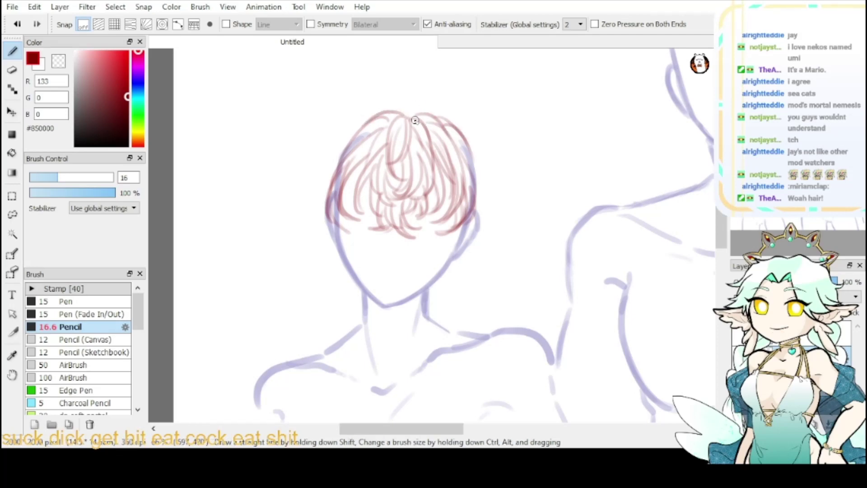
- Reinforce the dark red strands at the left temple and switch to the transparent color
click(63, 62)
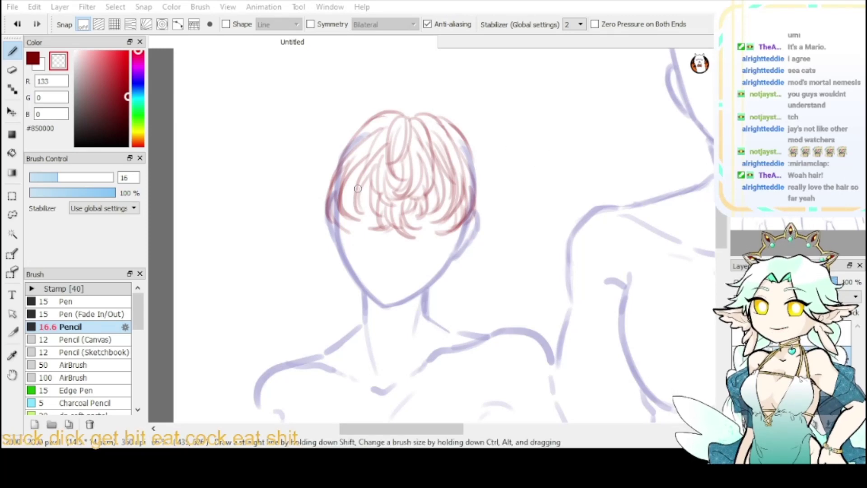
key(ctrl+z)
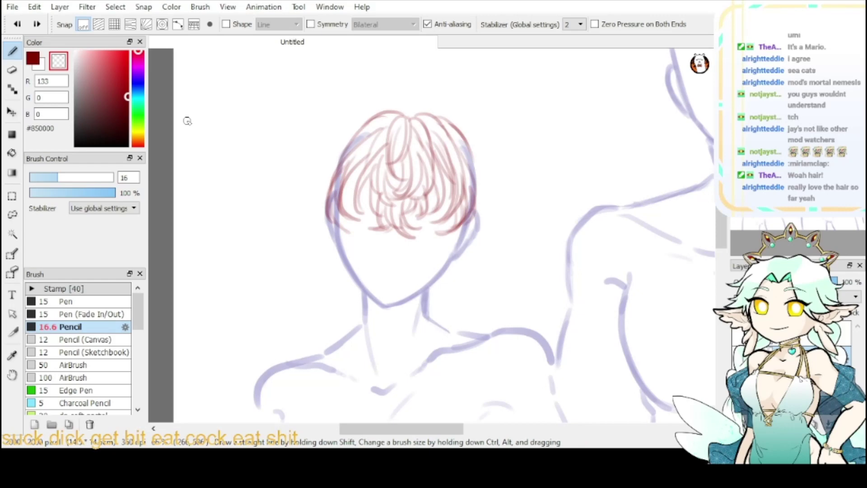
click(34, 59)
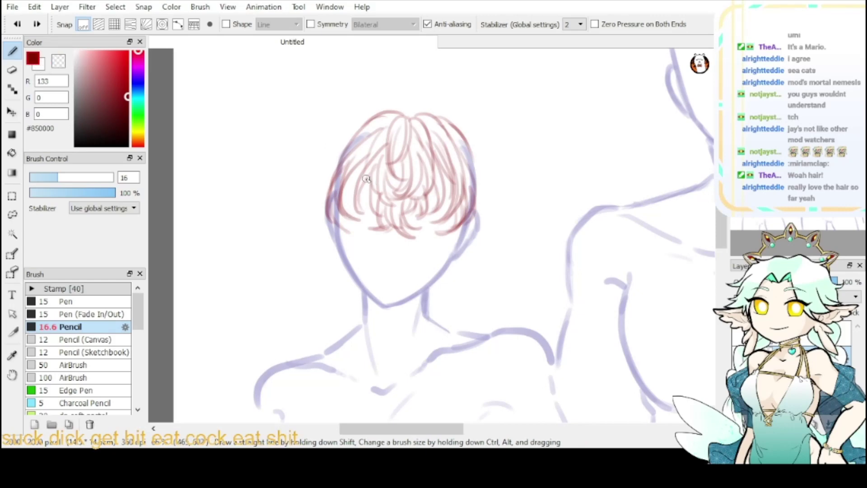
drag(365, 172, 342, 208)
mouse_move(364, 170)
mouse_down()
mouse_move(342, 208)
mouse_move(349, 218)
mouse_up()
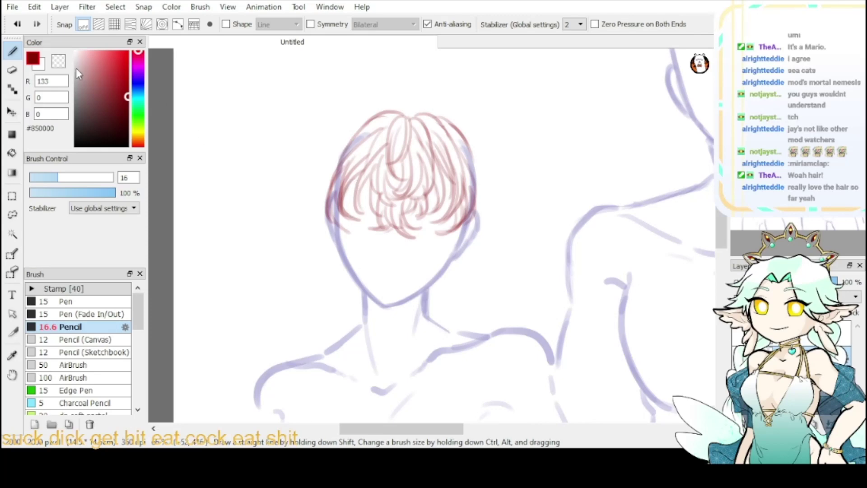
key(x)
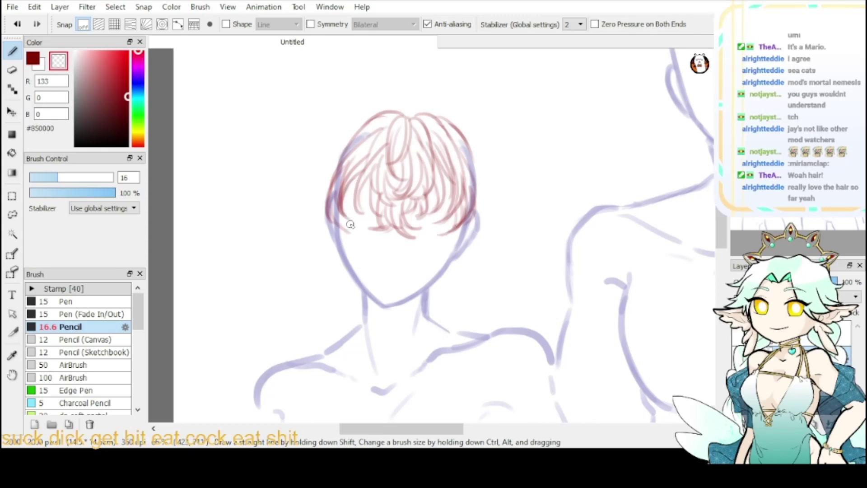
- Sketch dark red strands arching from the parting down the outer right side of the left figure's head to widen the hair
key(x)
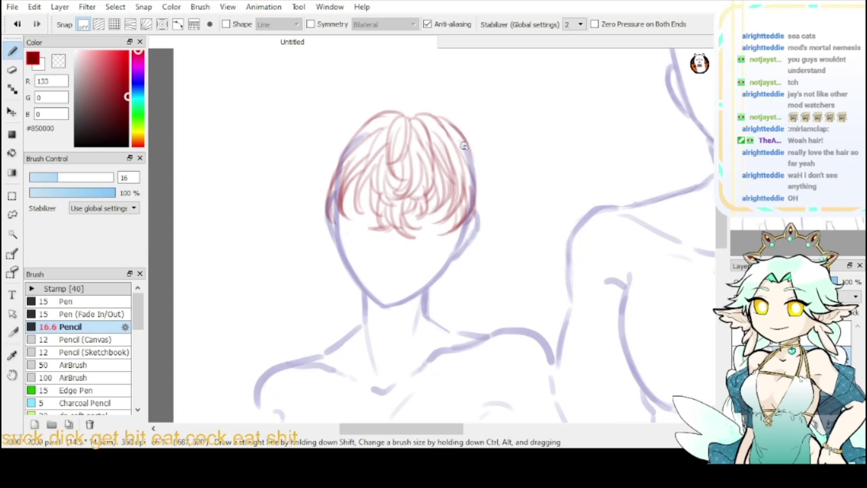
drag(457, 132, 478, 181)
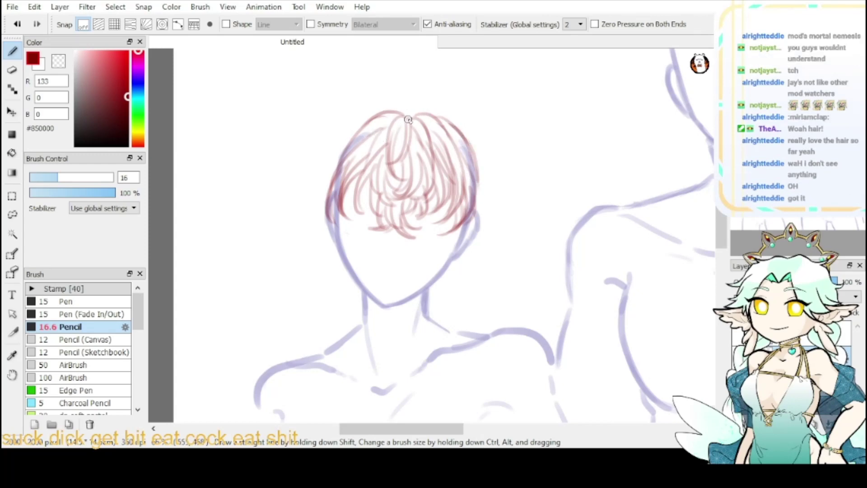
drag(414, 113, 481, 156)
drag(445, 123, 504, 186)
drag(461, 140, 504, 203)
key(ctrl+z)
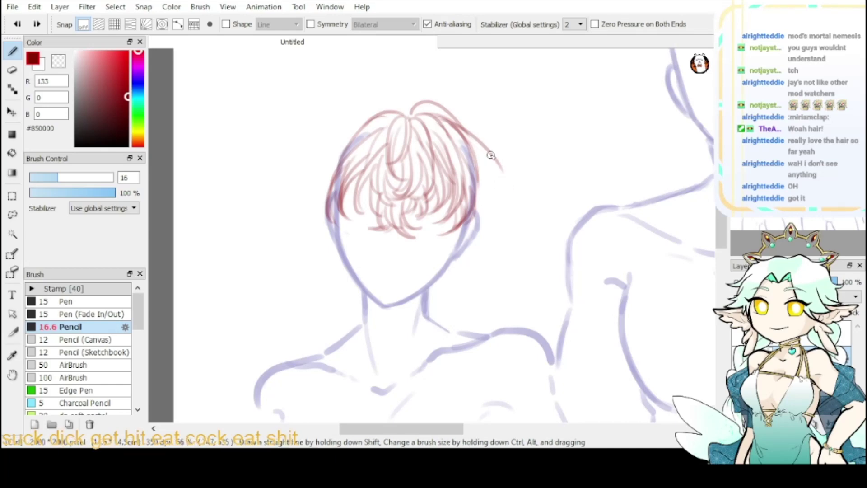
key(ctrl+z)
drag(452, 128, 492, 187)
drag(463, 145, 500, 202)
drag(477, 159, 488, 201)
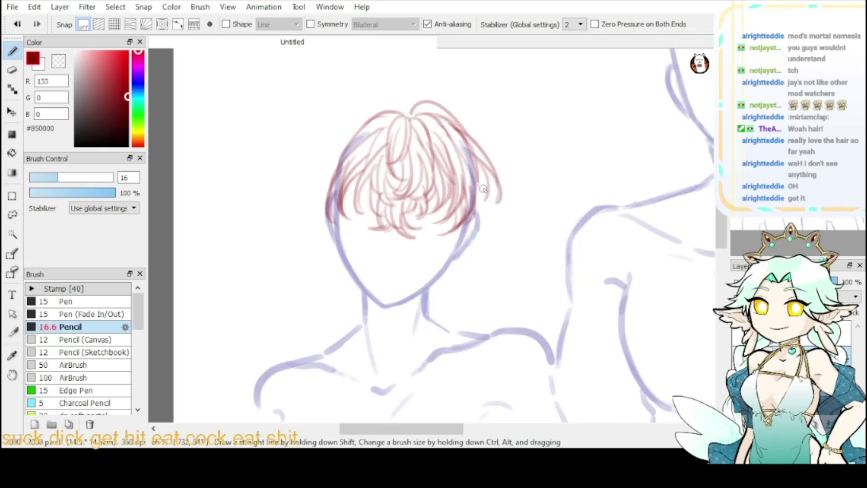
key(ctrl+z)
drag(469, 156, 484, 196)
drag(477, 165, 482, 204)
- Raise the hair's outline from the parting over the left side of the crown with a dark red arc
mouse_move(407, 112)
mouse_down()
mouse_move(354, 119)
mouse_move(306, 166)
mouse_up()
key(ctrl+z)
drag(337, 141, 320, 171)
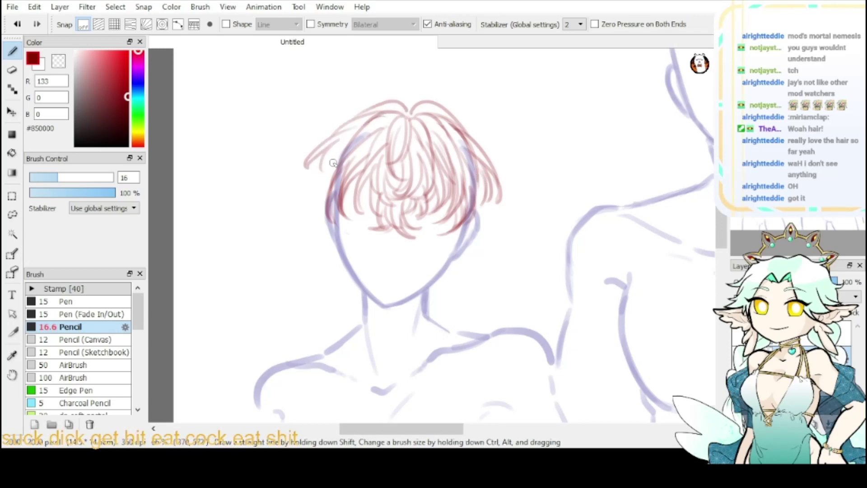
key(ctrl+z)
key(ctrl+z)
drag(362, 128, 313, 170)
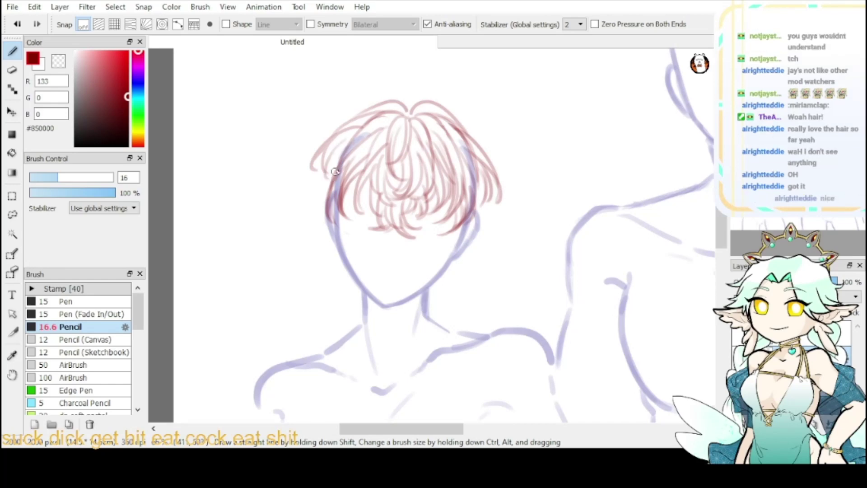
key(ctrl+z)
mouse_move(354, 120)
mouse_down()
mouse_move(335, 130)
mouse_move(362, 132)
mouse_move(294, 178)
mouse_up()
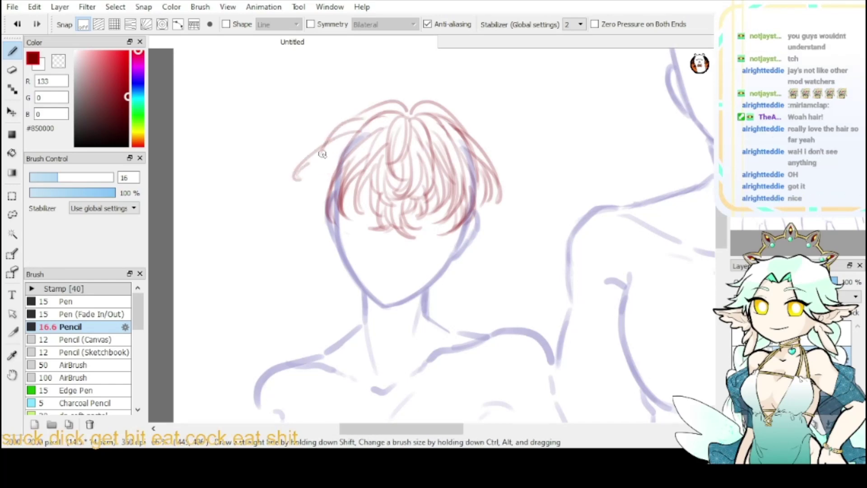
drag(331, 146, 313, 177)
key(ctrl+z)
key(ctrl+z)
key(ctrl+z)
- Sketch flared strands sweeping from the crown down the outer left side of the hair
mouse_move(370, 117)
mouse_down()
mouse_move(313, 157)
mouse_move(301, 186)
mouse_move(326, 156)
mouse_up()
drag(325, 157, 324, 189)
drag(348, 149, 327, 193)
key(ctrl+z)
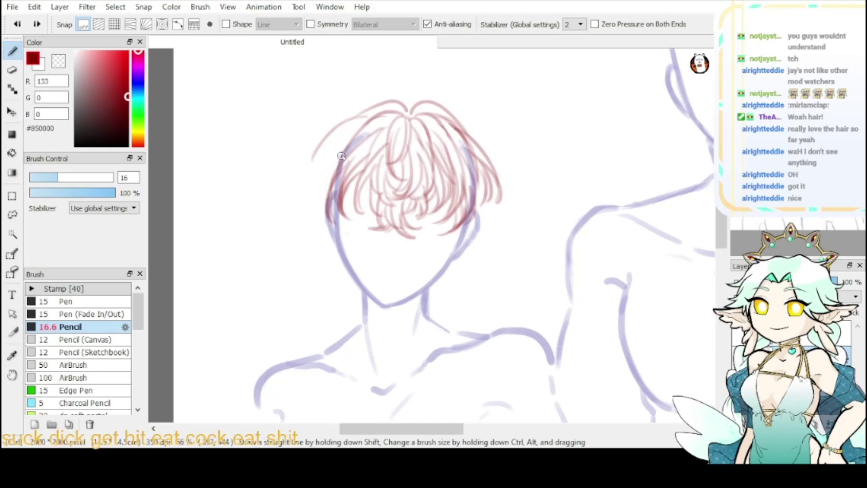
mouse_move(354, 126)
mouse_down()
mouse_move(308, 167)
mouse_move(314, 162)
mouse_move(310, 189)
mouse_move(328, 198)
mouse_up()
key(ctrl+z)
key(ctrl+z)
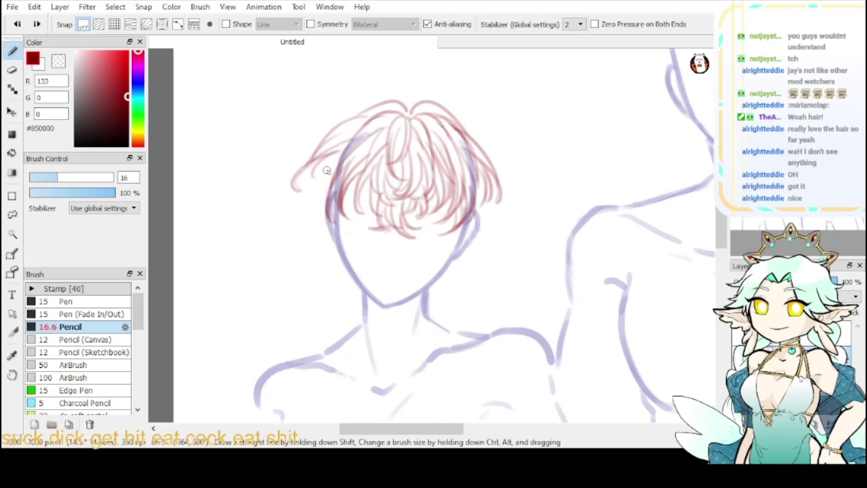
- Add curved tips to the flared strands on both sides of the hair just above ear level
drag(335, 165, 312, 195)
drag(489, 173, 472, 208)
drag(465, 140, 507, 185)
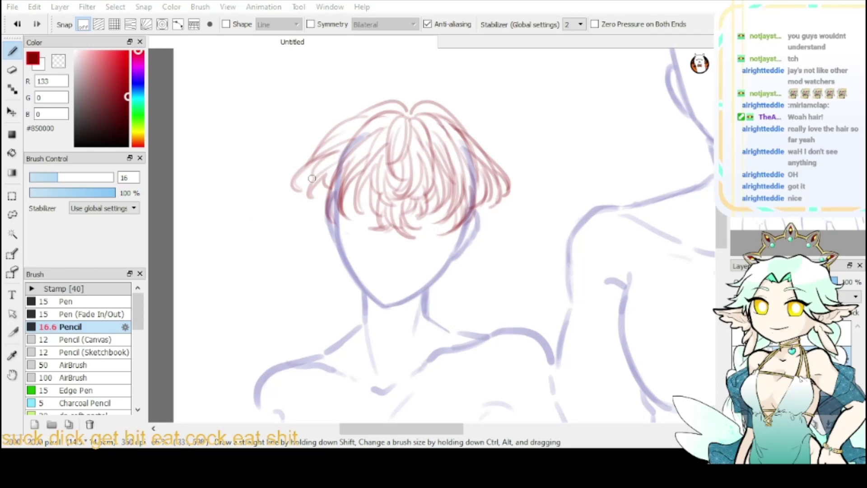
- Sketch layered, outward-flicking strand ends on the left side of the hair beside the ear
drag(317, 173, 276, 205)
key(ctrl+z)
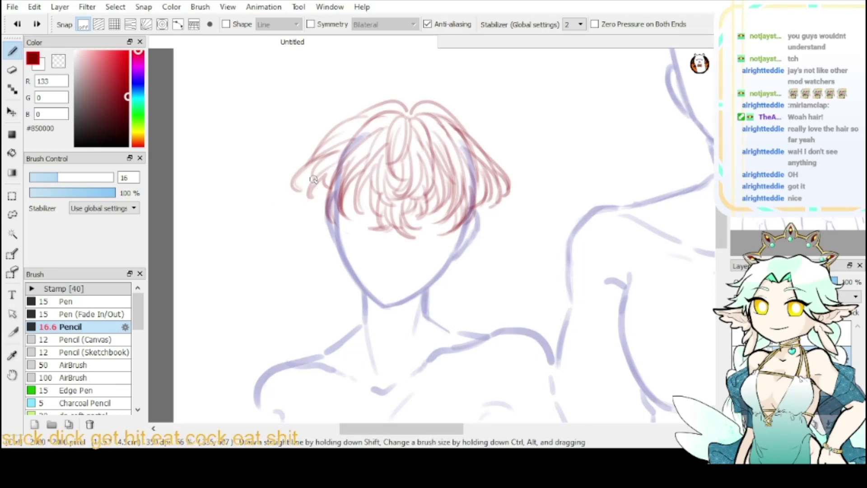
mouse_move(322, 161)
mouse_down()
mouse_move(275, 197)
mouse_move(298, 201)
mouse_move(277, 197)
mouse_move(291, 219)
mouse_move(325, 206)
mouse_move(302, 202)
mouse_move(309, 198)
mouse_up()
key(ctrl+z)
key(ctrl+z)
key(ctrl+z)
key(ctrl+z)
key(ctrl+z)
mouse_move(276, 199)
mouse_down()
mouse_move(312, 207)
mouse_move(295, 215)
mouse_move(316, 229)
mouse_up()
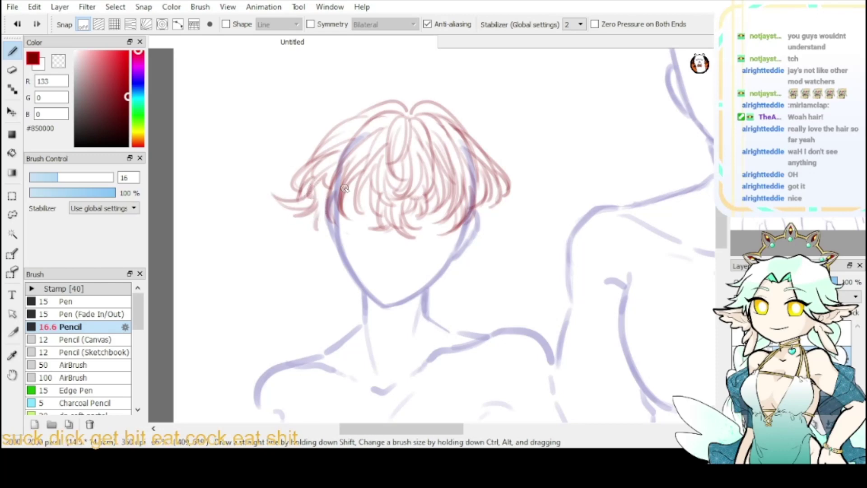
key(ctrl+z)
key(ctrl+z)
mouse_move(274, 197)
mouse_down()
mouse_move(304, 202)
mouse_move(297, 205)
mouse_move(285, 200)
mouse_move(315, 195)
mouse_move(287, 214)
mouse_move(320, 200)
mouse_move(322, 185)
mouse_move(320, 202)
mouse_move(319, 178)
mouse_move(307, 207)
mouse_move(326, 199)
mouse_move(299, 231)
mouse_move(317, 212)
mouse_move(324, 223)
mouse_move(327, 209)
mouse_move(319, 234)
mouse_up()
key(ctrl+z)
- Sketch outward-flicking strand ends on the right side of the hair at ear level
drag(495, 198, 498, 214)
mouse_move(482, 178)
mouse_down()
mouse_move(521, 207)
mouse_move(512, 215)
mouse_move(528, 209)
mouse_move(512, 219)
mouse_up()
key(ctrl+z)
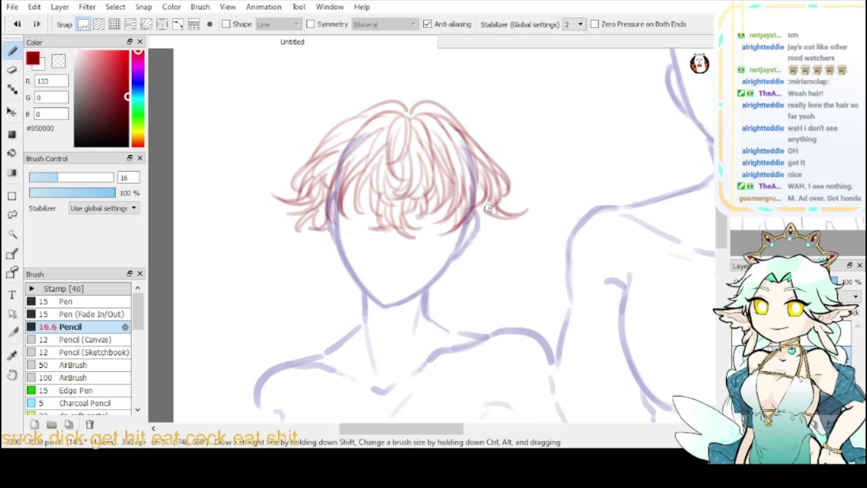
mouse_move(486, 194)
mouse_down()
mouse_move(490, 221)
mouse_move(478, 217)
mouse_move(492, 245)
mouse_move(475, 212)
mouse_move(498, 243)
mouse_up()
key(ctrl+z)
mouse_move(480, 222)
mouse_down()
mouse_move(497, 240)
mouse_move(479, 239)
mouse_up()
key(ctrl+z)
key(ctrl+z)
key(ctrl+z)
key(ctrl+z)
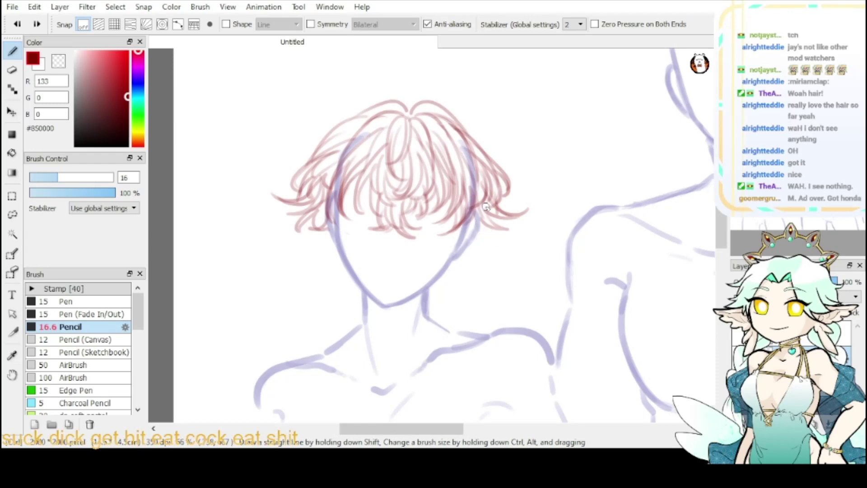
- Fill in shorter curled strands beneath the right-side flicks, over the ear
drag(479, 196, 495, 224)
drag(485, 215, 517, 225)
drag(493, 226, 500, 243)
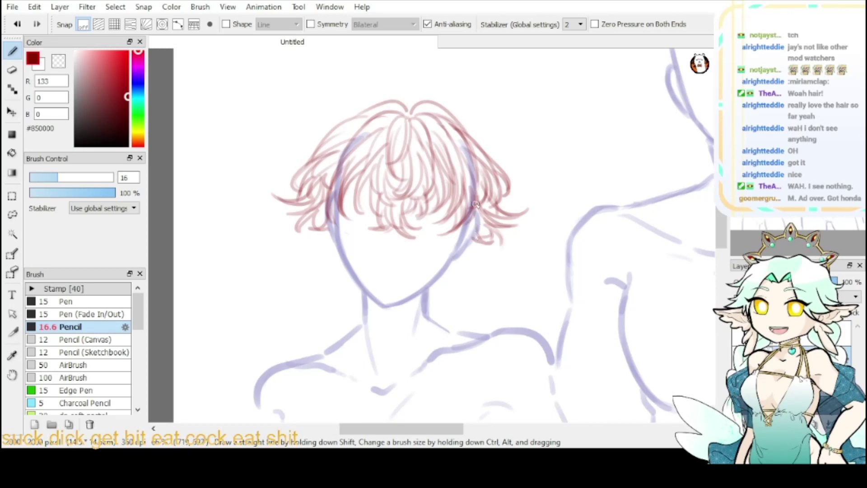
mouse_move(485, 222)
mouse_down()
mouse_move(492, 240)
mouse_move(474, 242)
mouse_up()
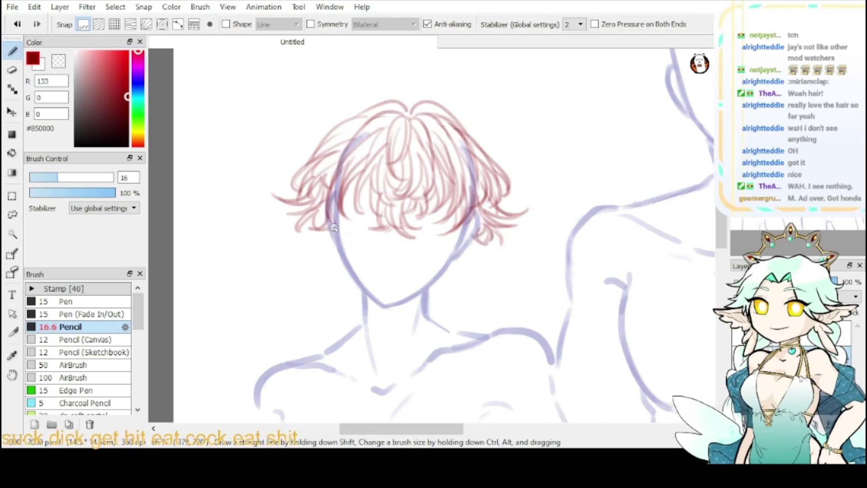
- Add small hair tips beneath the side flicks next to both ears
drag(319, 218, 317, 228)
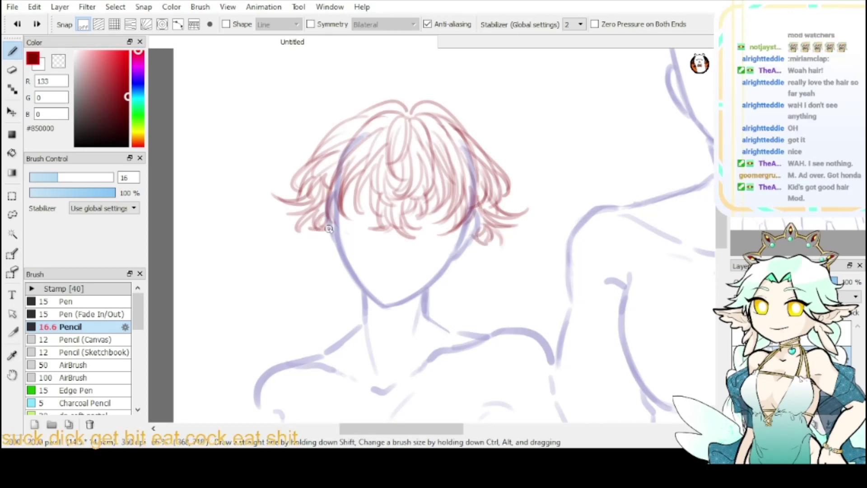
key(ctrl+z)
drag(483, 220, 485, 231)
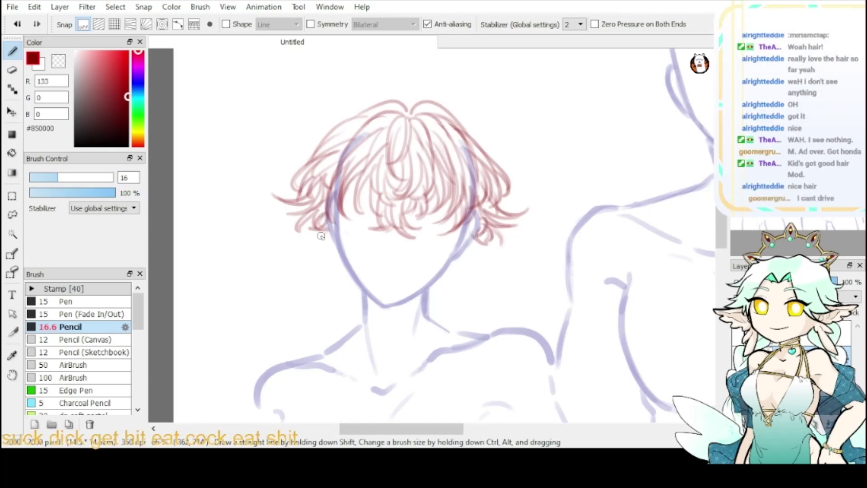
drag(329, 230, 315, 236)
mouse_move(472, 236)
mouse_down()
mouse_move(469, 257)
mouse_move(446, 244)
mouse_move(441, 227)
mouse_move(472, 248)
mouse_up()
key(ctrl+z)
key(ctrl+z)
key(ctrl+z)
key(ctrl+z)
mouse_move(477, 242)
mouse_down()
mouse_move(464, 259)
mouse_move(476, 261)
mouse_move(459, 266)
mouse_move(470, 271)
mouse_move(451, 267)
mouse_up()
key(ctrl+z)
key(ctrl+z)
mouse_move(327, 237)
mouse_down()
mouse_move(317, 251)
mouse_move(344, 268)
mouse_up()
key(ctrl+z)
key(ctrl+z)
key(ctrl+z)
key(ctrl+z)
key(ctrl+z)
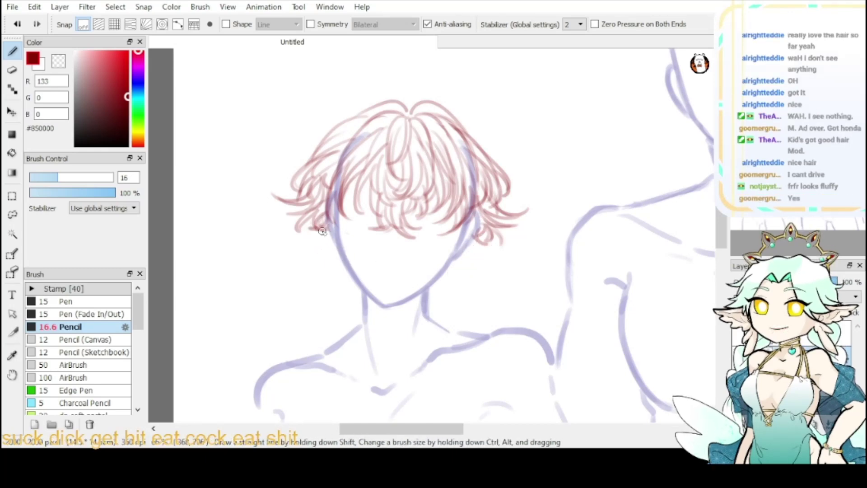
- Sketch short curled tufts of hair along both sides of the jaw, from the ears down to the neck
mouse_move(328, 216)
mouse_down()
mouse_move(336, 266)
mouse_move(335, 245)
mouse_move(324, 251)
mouse_move(331, 234)
mouse_move(317, 247)
mouse_move(333, 248)
mouse_move(328, 257)
mouse_move(339, 262)
mouse_move(340, 280)
mouse_move(349, 274)
mouse_move(360, 289)
mouse_up()
key(ctrl+z)
mouse_move(473, 235)
mouse_down()
mouse_move(490, 257)
mouse_move(468, 259)
mouse_move(439, 293)
mouse_move(428, 292)
mouse_up()
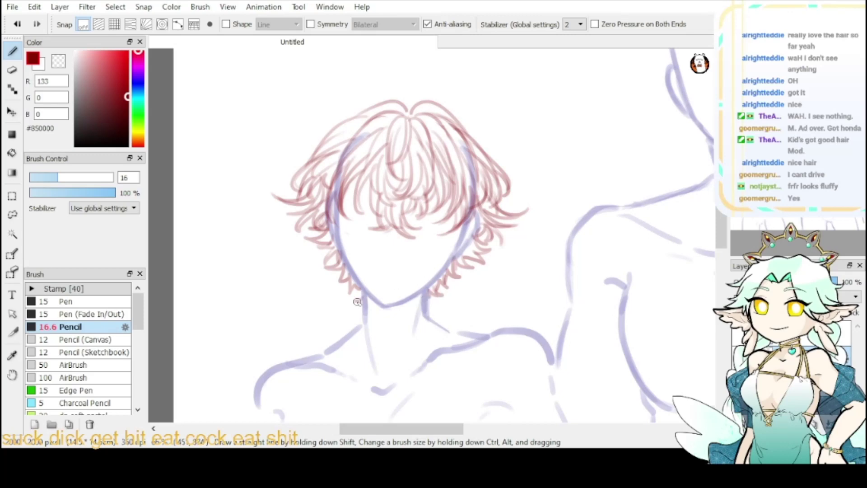
drag(359, 282, 350, 302)
mouse_move(361, 285)
mouse_down()
mouse_move(346, 304)
mouse_move(357, 312)
mouse_up()
drag(440, 291, 428, 300)
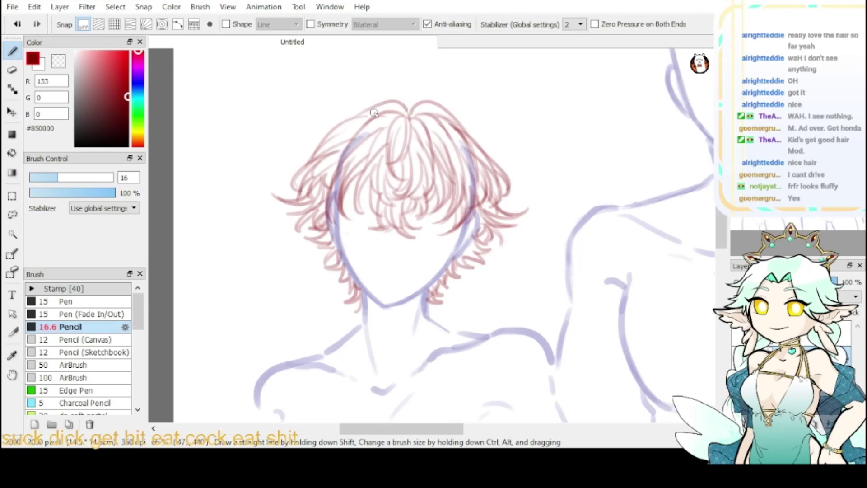
- Add curled flyaway strands on both sides of the crown and small extra tips along the right-side ends
mouse_move(334, 106)
mouse_down()
mouse_move(365, 117)
mouse_move(335, 99)
mouse_move(359, 118)
mouse_up()
drag(457, 123, 504, 134)
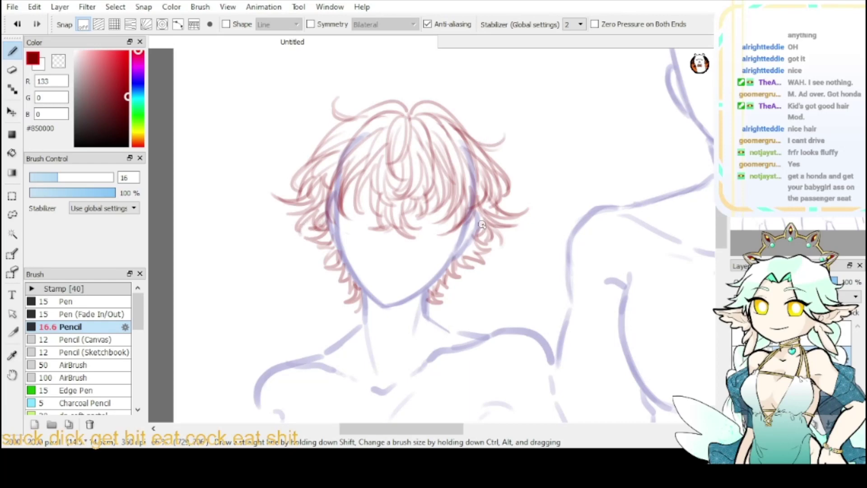
drag(504, 247, 502, 231)
drag(506, 188, 501, 204)
- Sketch longer strands falling in front of the ears at both temples
mouse_move(369, 183)
mouse_down()
mouse_move(366, 218)
mouse_move(331, 215)
mouse_move(355, 236)
mouse_up()
key(ctrl+z)
mouse_move(338, 192)
mouse_down()
mouse_move(331, 225)
mouse_move(349, 242)
mouse_up()
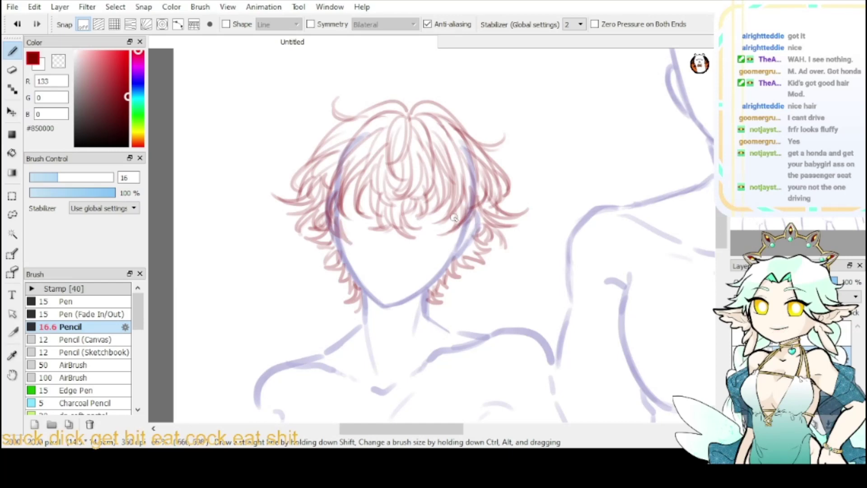
drag(459, 222, 453, 246)
drag(474, 213, 472, 233)
- Thicken the dark red temple locks on both sides with overlapping curved strands, mainly at the left temple
drag(339, 216, 351, 242)
mouse_move(332, 191)
mouse_down()
mouse_move(320, 221)
mouse_move(343, 233)
mouse_move(353, 224)
mouse_up()
drag(481, 201, 466, 236)
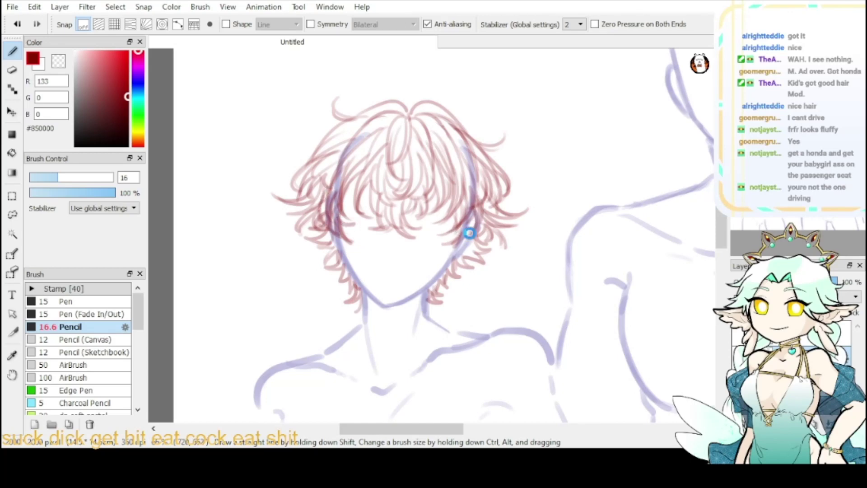
drag(340, 228, 360, 240)
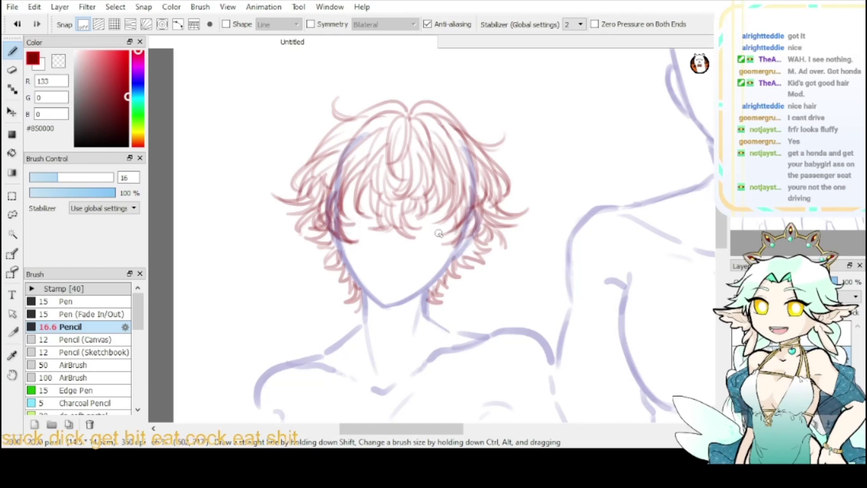
key(x)
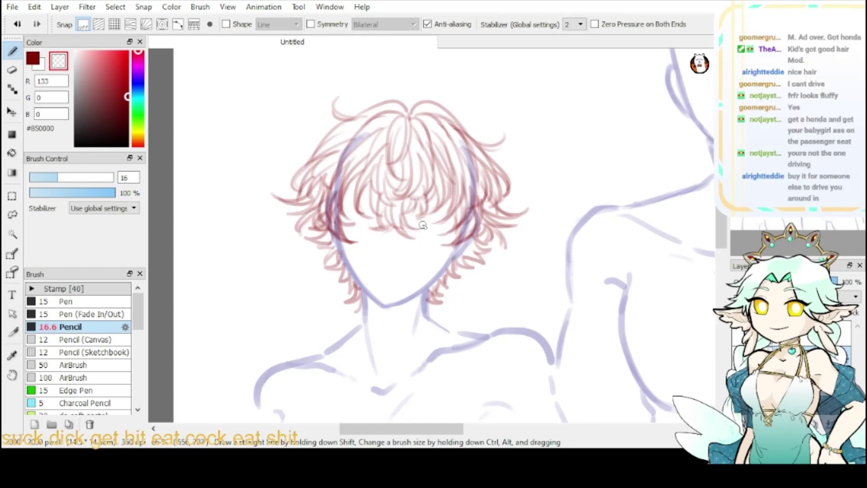
click(34, 59)
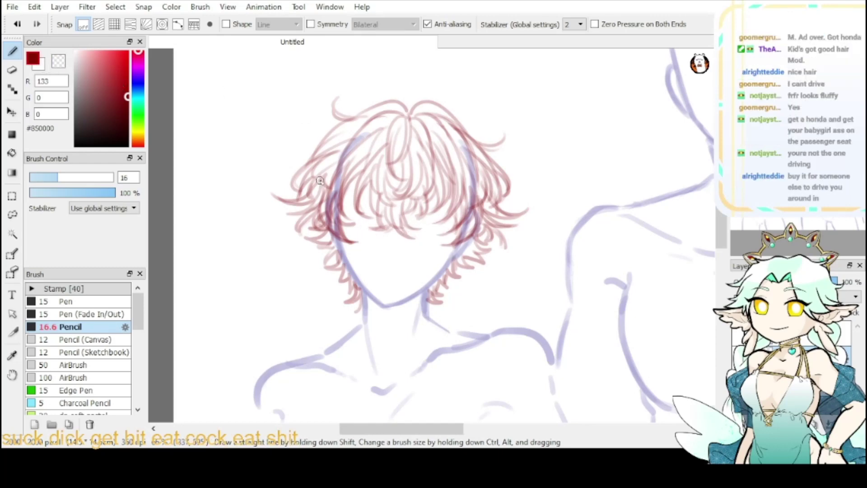
drag(331, 229, 348, 249)
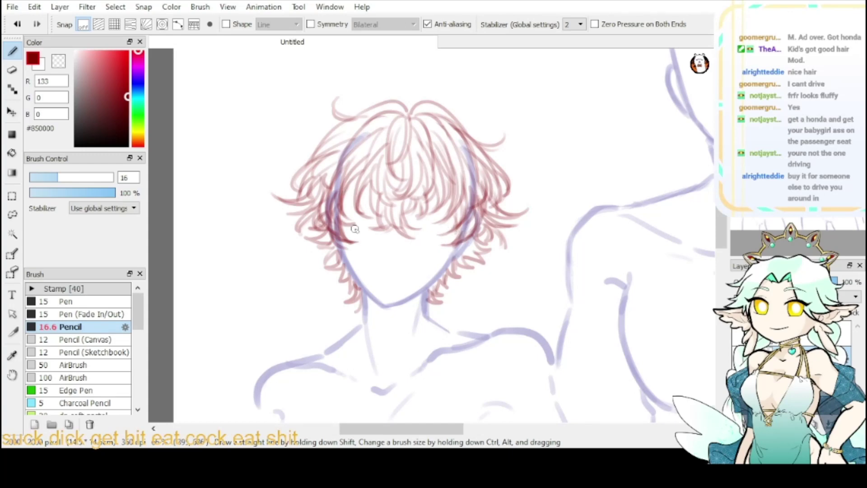
- Extend the back hair below the jaw with curved strands on both sides of the neck
mouse_move(709, 182)
mouse_down()
mouse_move(688, 60)
mouse_move(730, 102)
mouse_move(722, 147)
mouse_up()
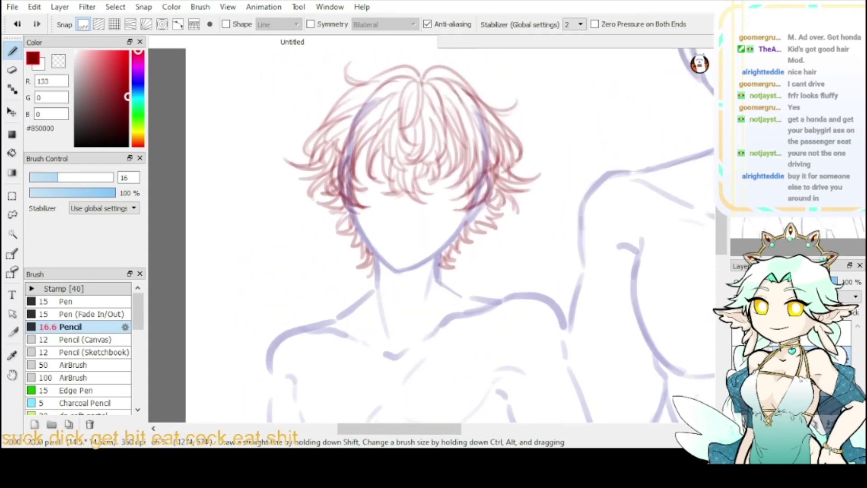
drag(493, 109, 421, 152)
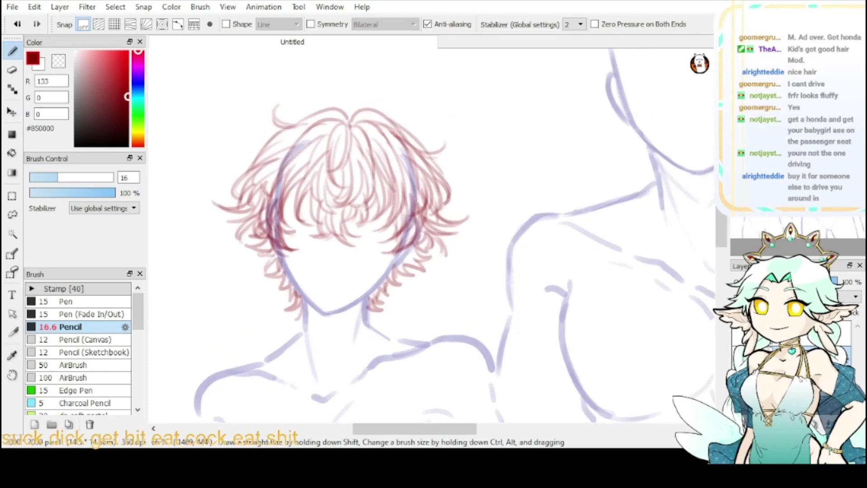
mouse_move(537, 137)
mouse_down()
mouse_move(638, 77)
mouse_move(625, 63)
mouse_up()
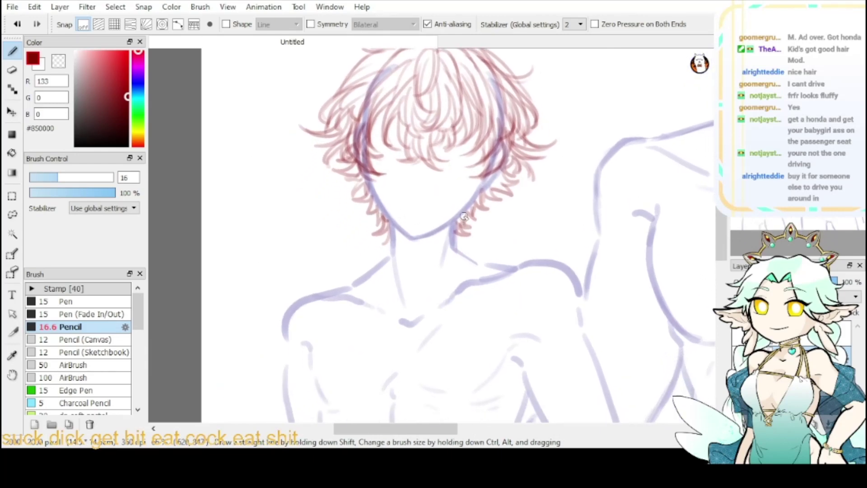
mouse_move(464, 223)
mouse_down()
mouse_move(466, 240)
mouse_move(480, 249)
mouse_move(469, 254)
mouse_up()
drag(391, 231, 377, 265)
mouse_move(384, 211)
mouse_down()
mouse_move(368, 231)
mouse_move(369, 223)
mouse_up()
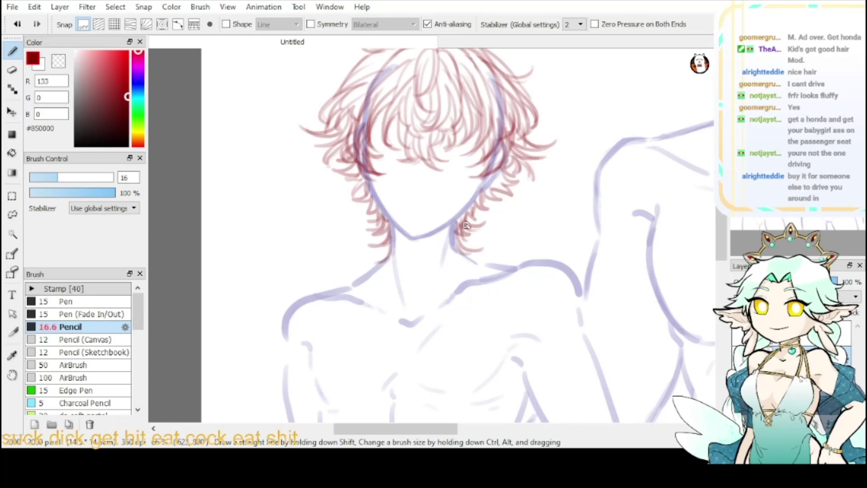
drag(462, 222, 467, 243)
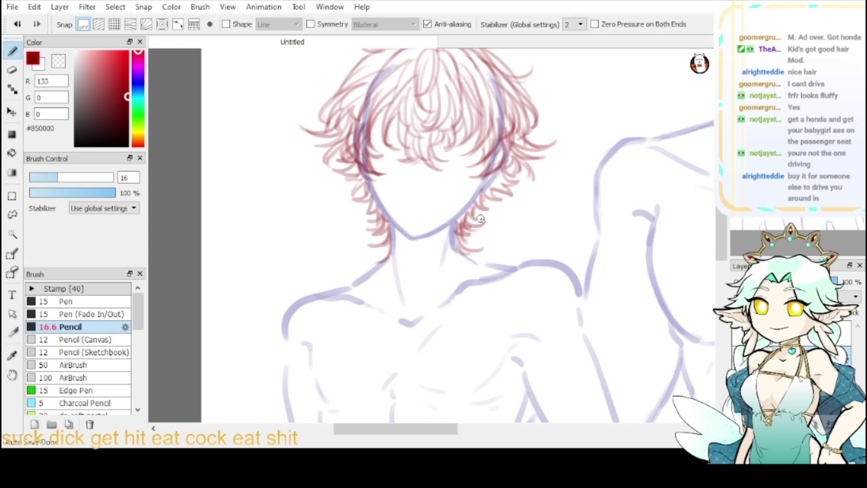
click(749, 55)
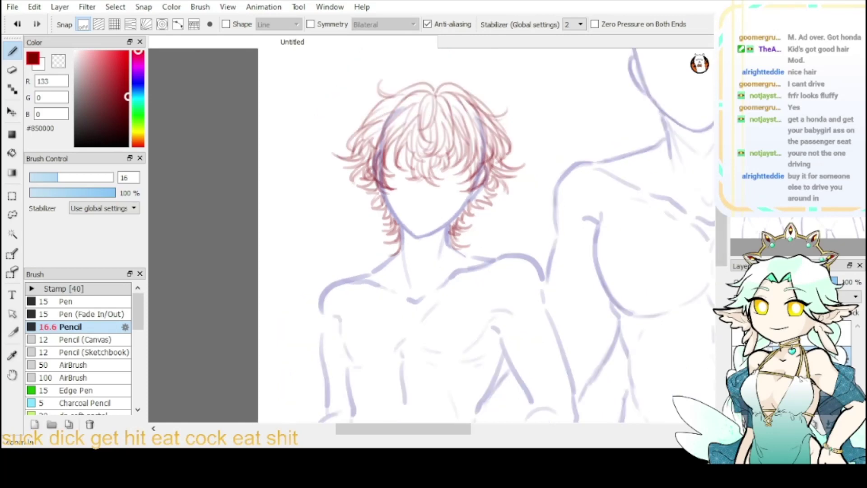
key(ctrl+plus)
key(ctrl+plus)
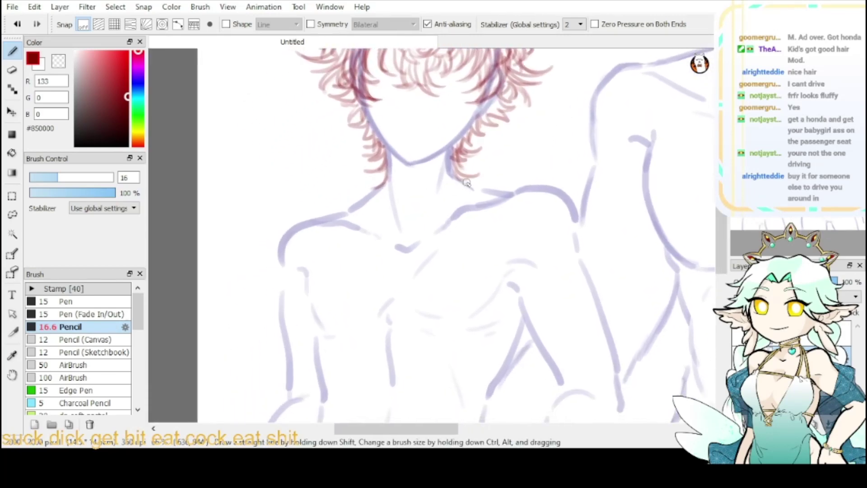
- Sketch a dark red neckline across the base of the left figure's neck, with slanted fabric folds over the upper chest
drag(458, 179, 383, 204)
key(ctrl+z)
drag(463, 181, 430, 197)
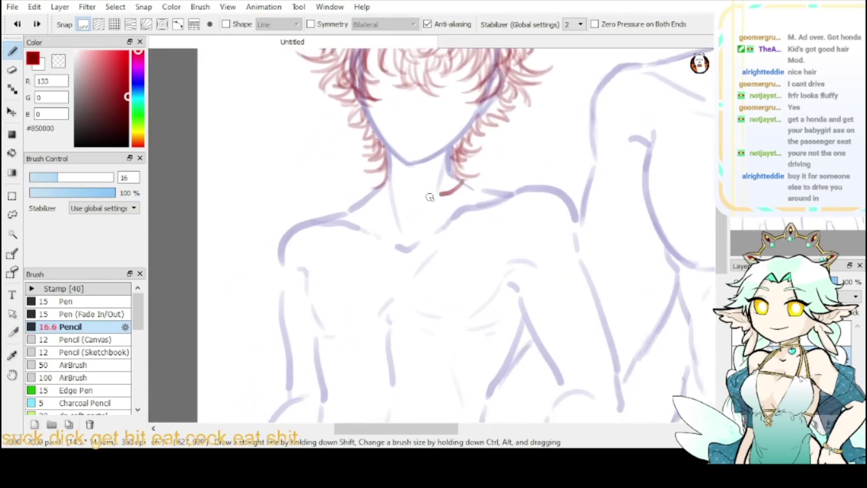
shift+click(368, 204)
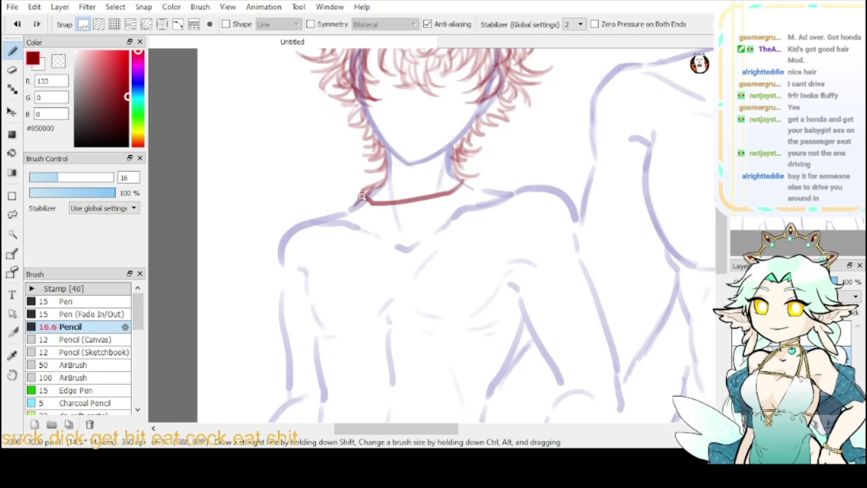
drag(352, 208, 383, 225)
shift+click(482, 198)
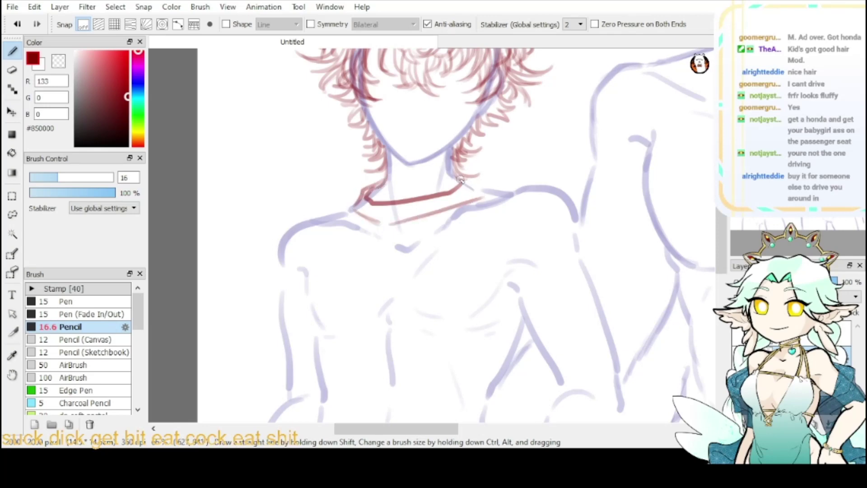
mouse_move(462, 181)
mouse_down()
mouse_move(474, 202)
mouse_move(488, 195)
mouse_move(368, 262)
mouse_up()
drag(450, 207, 376, 237)
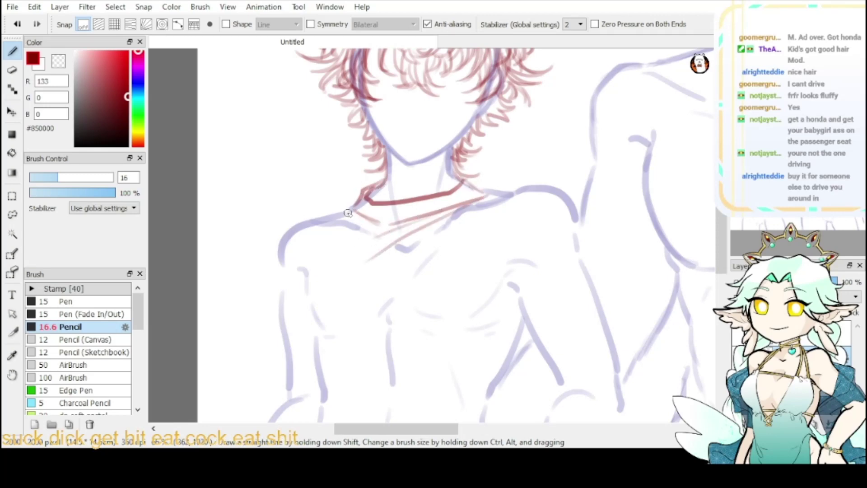
drag(353, 198, 324, 220)
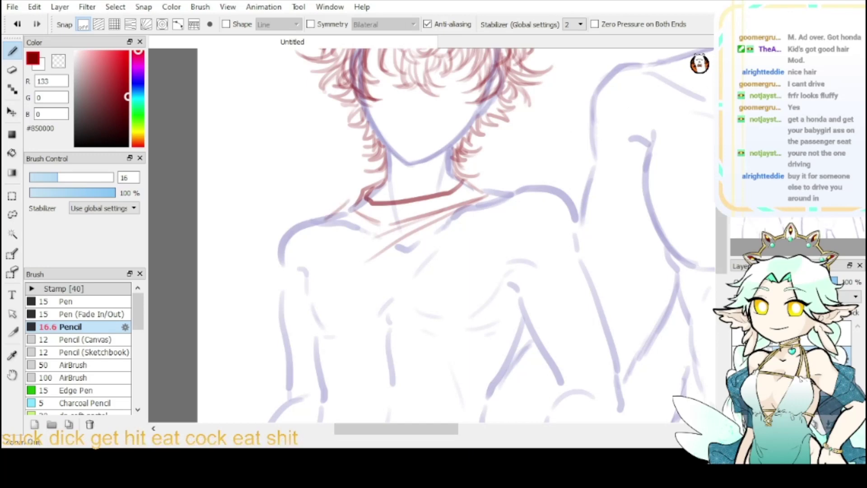
- Sketch the coat's open front edges running diagonally from the neck outward past both upper arms
key(ctrl+minus)
drag(610, 193, 583, 155)
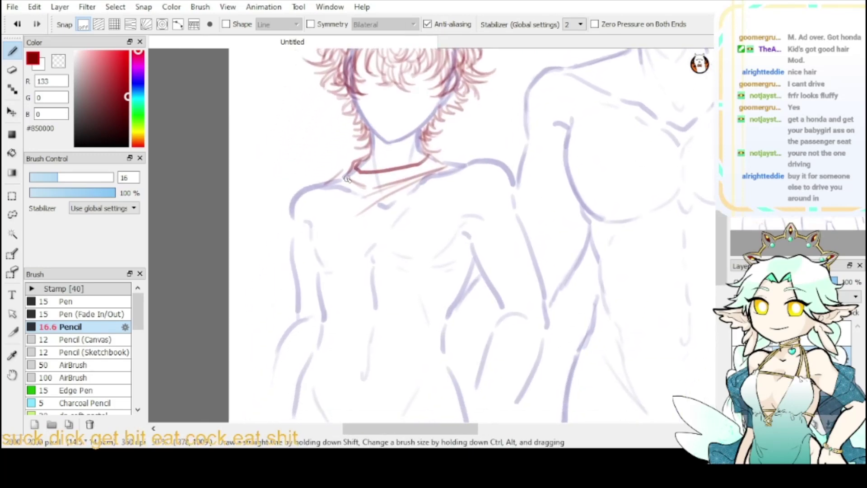
mouse_move(354, 161)
mouse_down()
mouse_move(294, 250)
mouse_move(288, 275)
mouse_up()
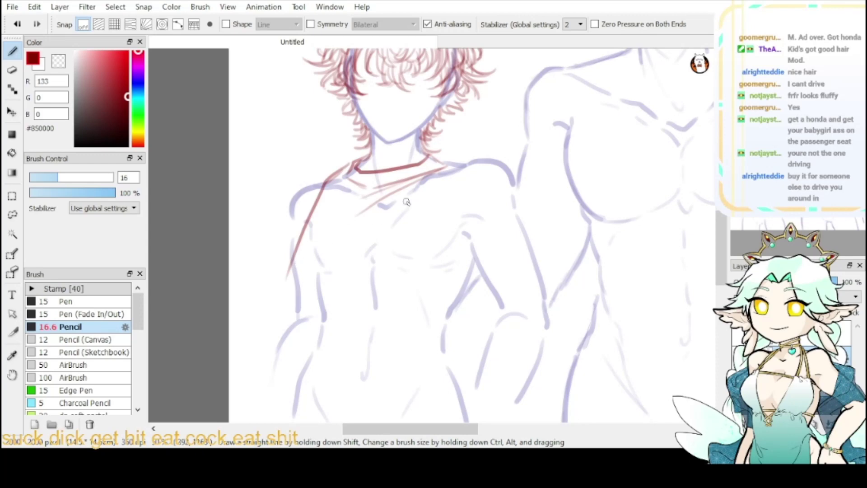
mouse_move(439, 157)
mouse_down()
mouse_move(479, 225)
mouse_move(551, 311)
mouse_up()
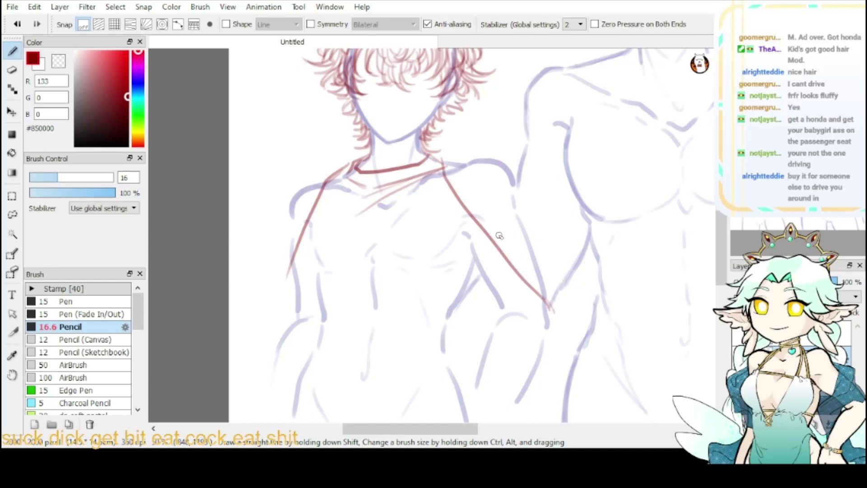
- Sketch a large popped collar flap with a pointed tip over the left figure's right-hand shoulder
mouse_move(492, 237)
mouse_down()
mouse_move(484, 221)
mouse_move(510, 181)
mouse_up()
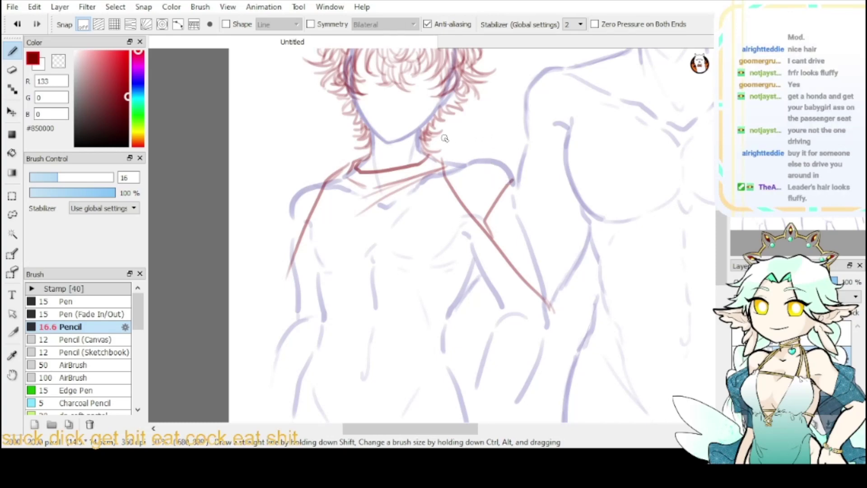
mouse_move(445, 123)
mouse_down()
mouse_move(494, 159)
mouse_move(508, 157)
mouse_up()
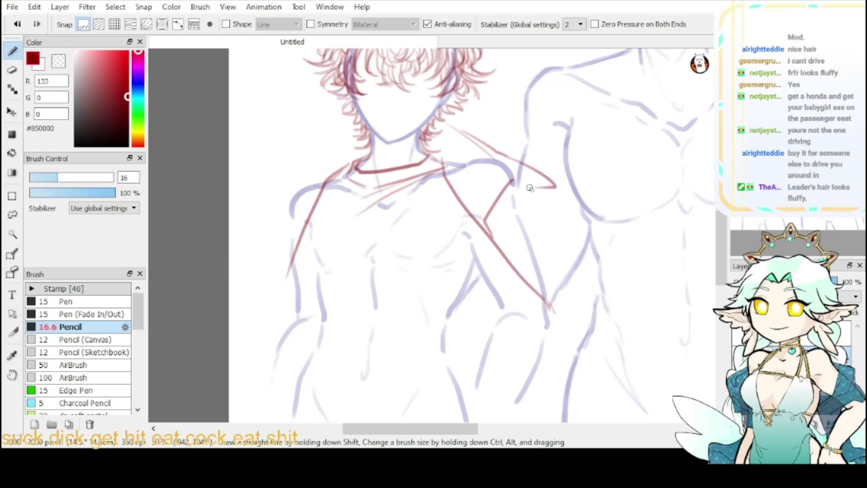
key(ctrl+z)
key(ctrl+z)
mouse_move(464, 117)
mouse_down()
mouse_move(556, 173)
mouse_move(529, 168)
mouse_move(536, 181)
mouse_move(564, 179)
mouse_up()
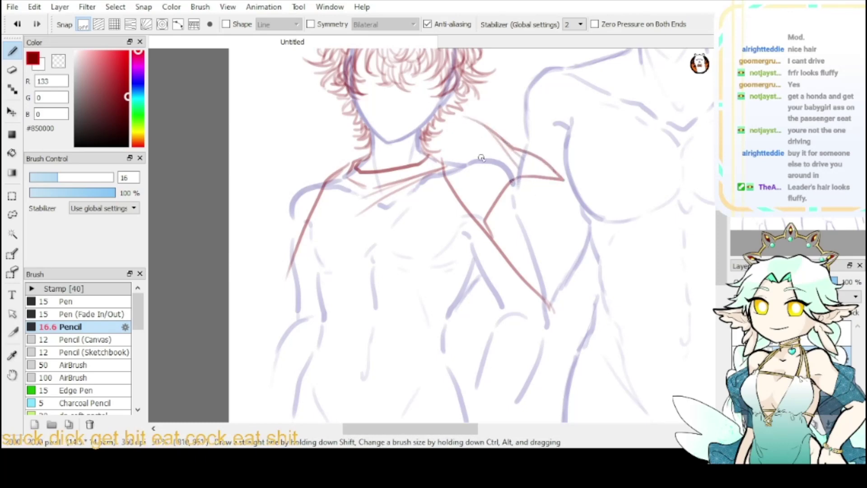
mouse_move(321, 197)
mouse_down()
mouse_move(309, 183)
mouse_move(277, 192)
mouse_up()
mouse_move(354, 120)
mouse_down()
mouse_move(283, 163)
mouse_move(247, 198)
mouse_up()
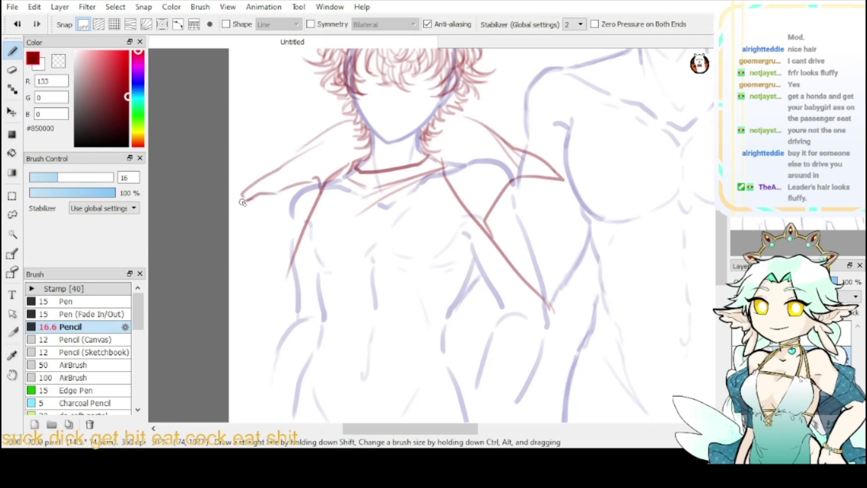
key(ctrl+z)
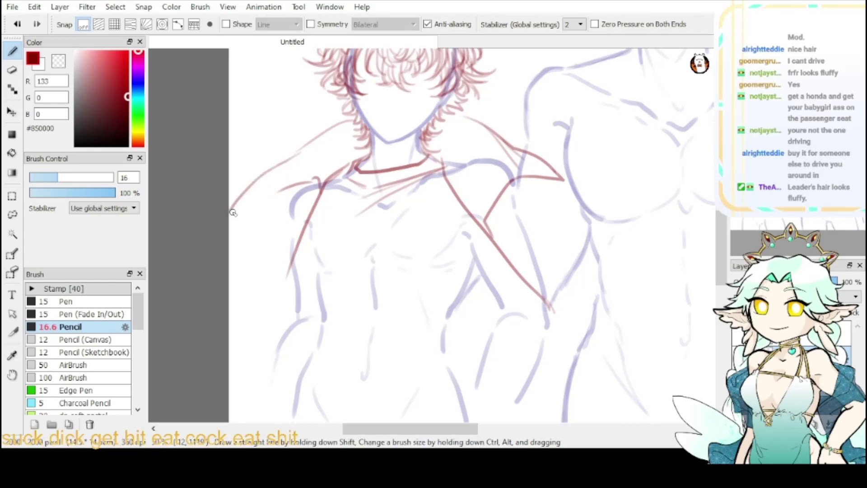
drag(271, 175, 297, 155)
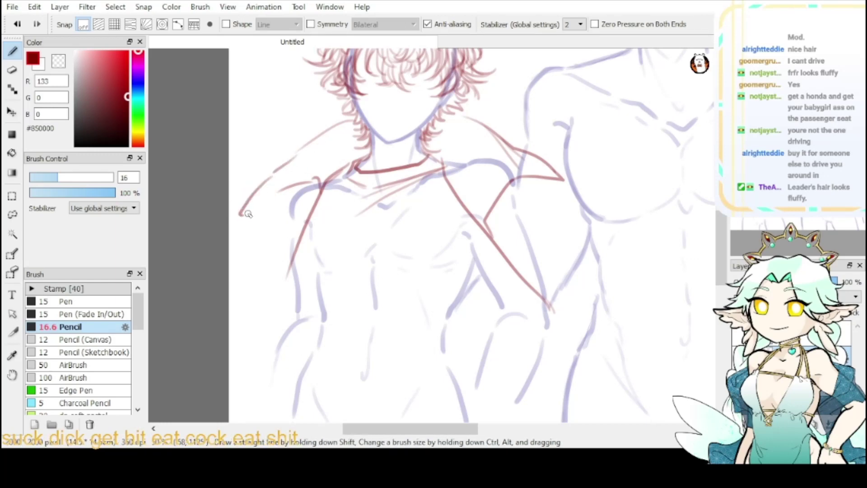
mouse_move(240, 215)
mouse_down()
mouse_move(313, 178)
mouse_move(247, 194)
mouse_move(264, 178)
mouse_up()
key(ctrl+z)
key(ctrl+z)
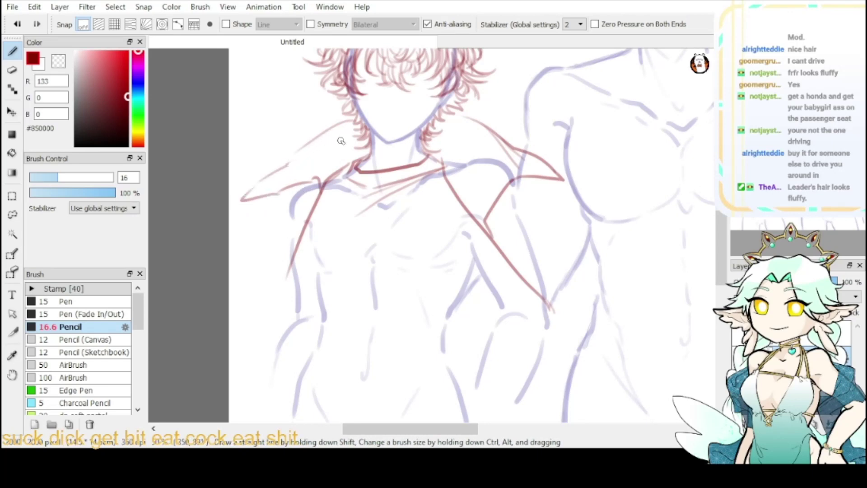
key(ctrl+z)
key(ctrl+z)
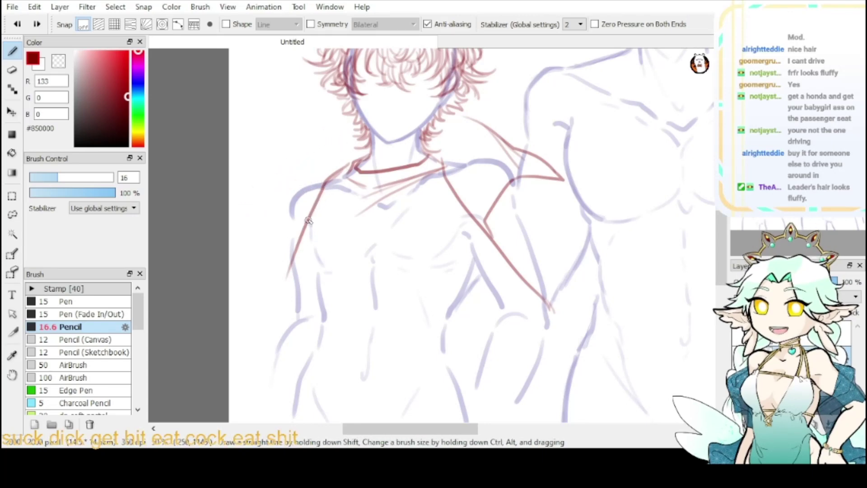
- Sketch the matching pointed collar flap over the left-hand shoulder, rising from the coat edge up to the hair
mouse_move(305, 217)
mouse_down()
mouse_move(298, 196)
mouse_move(279, 182)
mouse_move(283, 188)
mouse_move(238, 218)
mouse_up()
drag(341, 121, 255, 195)
key(ctrl+z)
mouse_move(350, 121)
mouse_down()
mouse_move(331, 123)
mouse_move(255, 194)
mouse_up()
key(ctrl+z)
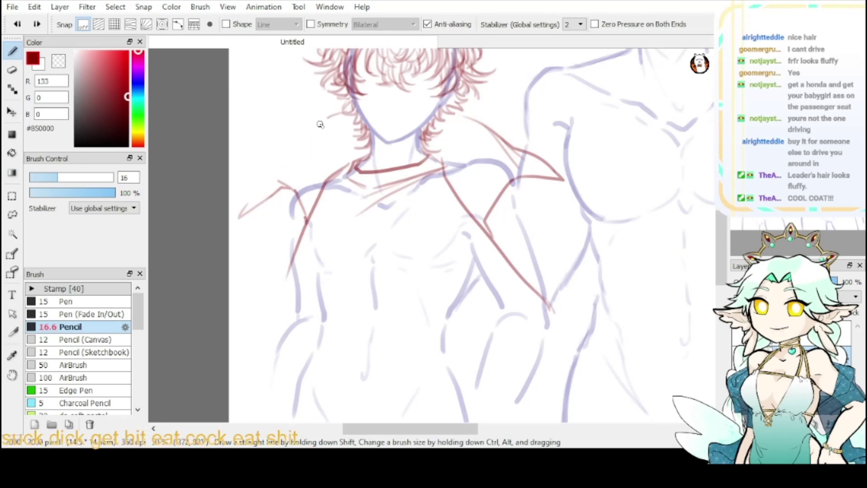
drag(326, 118, 256, 197)
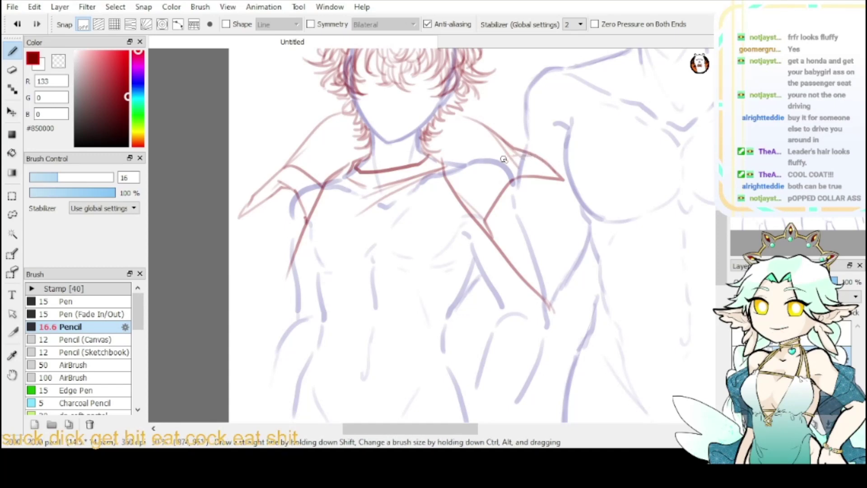
- Add a striped band of parallel hatching lines across both collar flaps
mouse_move(510, 156)
mouse_down()
mouse_move(471, 195)
mouse_move(470, 215)
mouse_up()
key(ctrl+z)
mouse_move(510, 149)
mouse_down()
mouse_move(535, 174)
mouse_move(509, 159)
mouse_move(484, 182)
mouse_up()
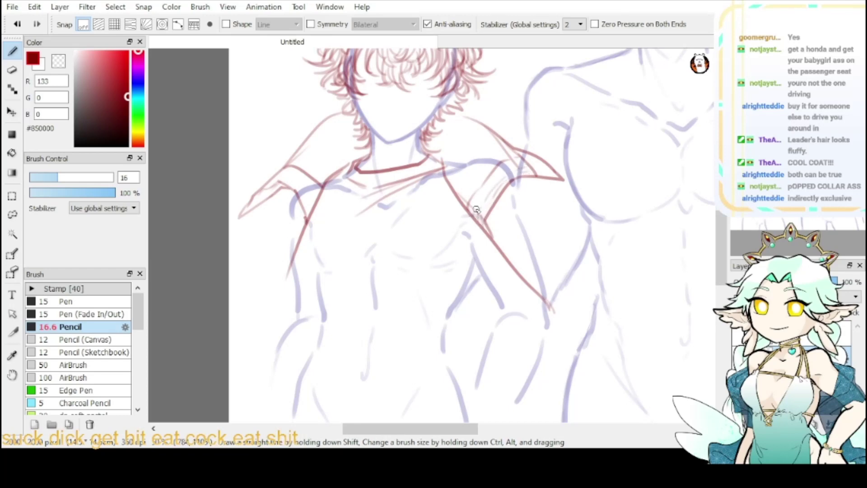
drag(479, 205, 498, 182)
mouse_move(272, 186)
mouse_down()
mouse_move(300, 186)
mouse_move(278, 175)
mouse_move(299, 189)
mouse_move(307, 212)
mouse_move(282, 176)
mouse_move(299, 182)
mouse_move(314, 209)
mouse_up()
key(ctrl+z)
drag(291, 173, 303, 184)
drag(310, 187, 318, 205)
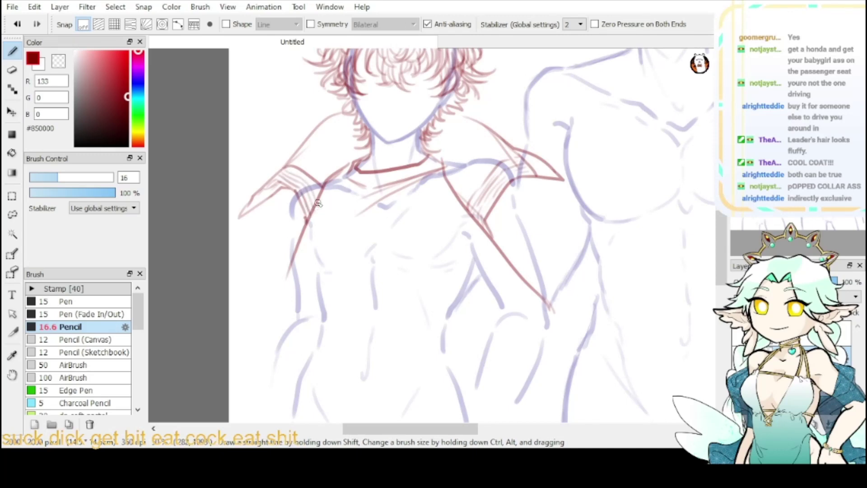
drag(293, 171, 307, 177)
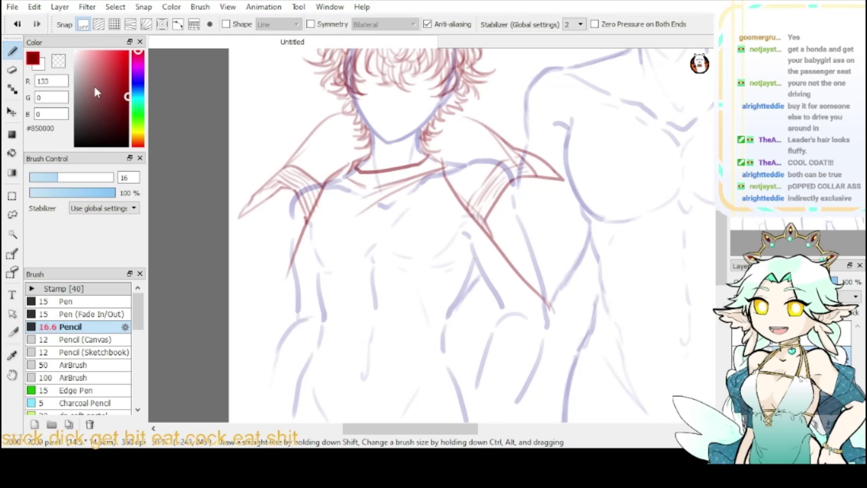
- Rework the upper edges of both collar flaps into ragged, fluffy contours, alternating between transparent and dark red pencil strokes
click(58, 61)
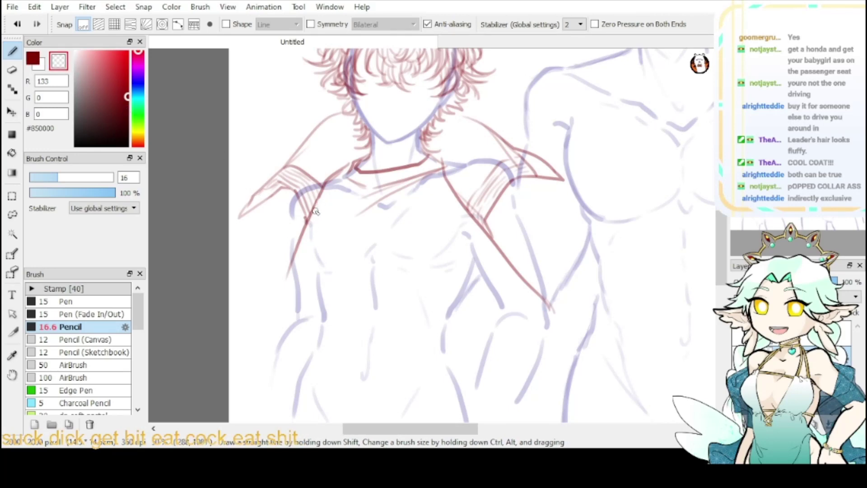
key(x)
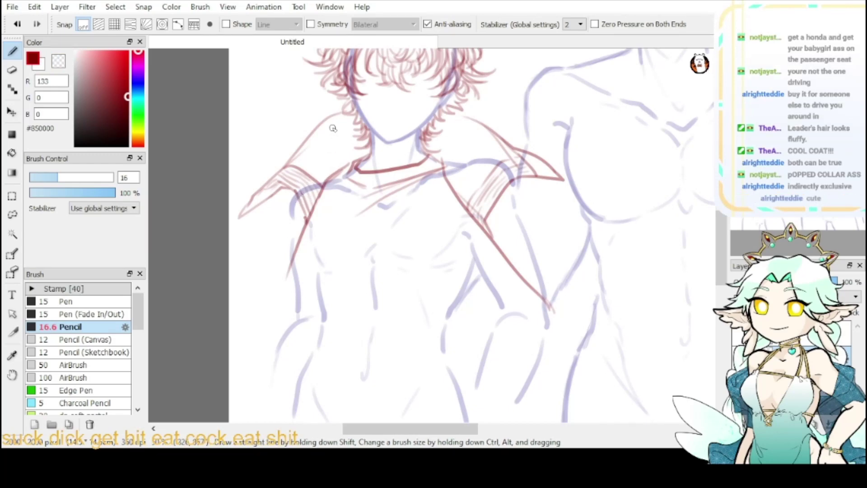
click(12, 70)
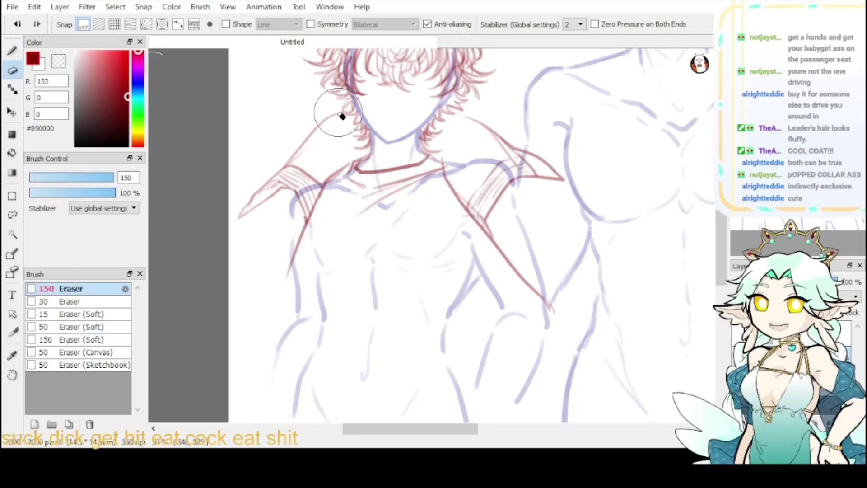
key(b)
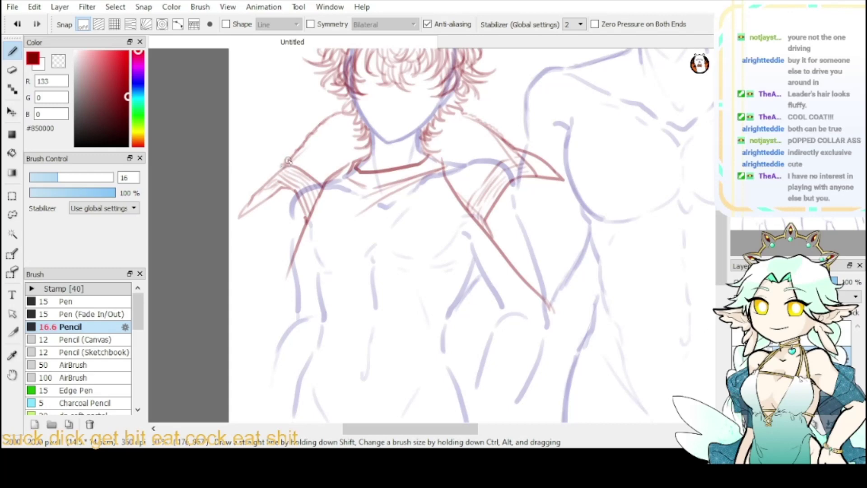
key(x)
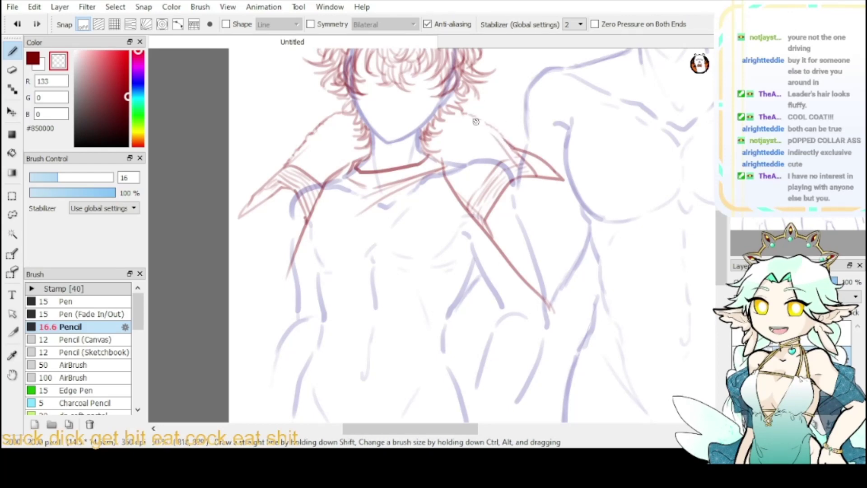
key(x)
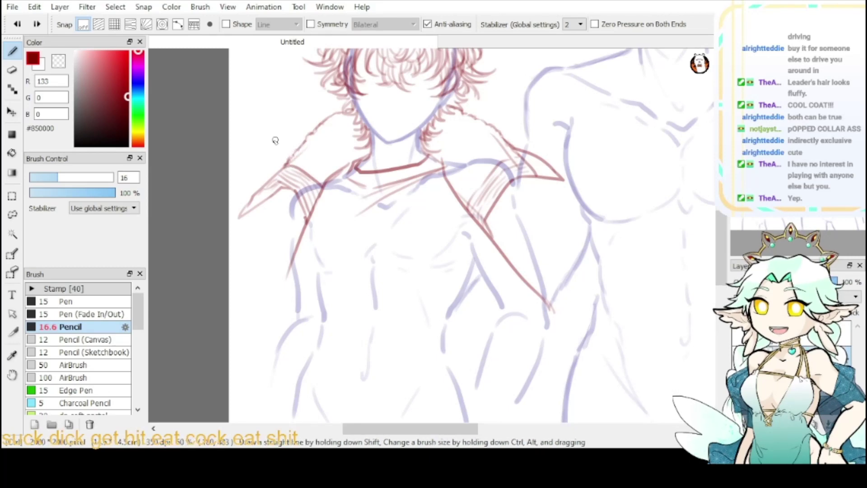
key(x)
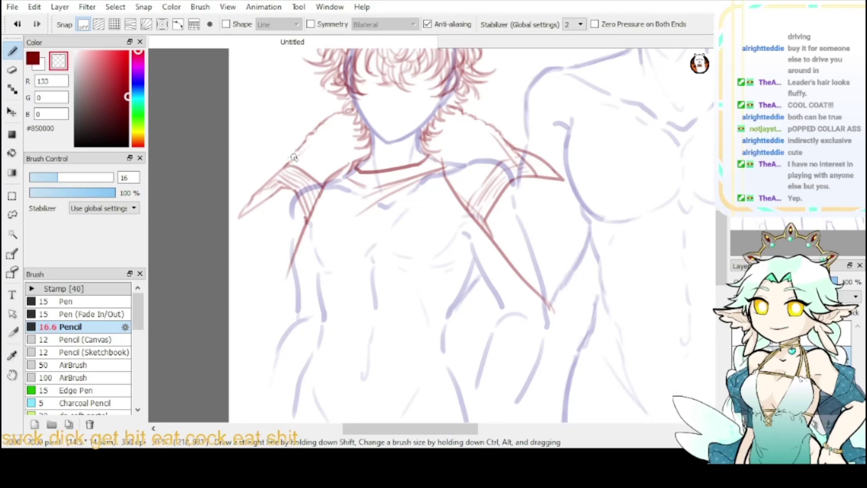
key(x)
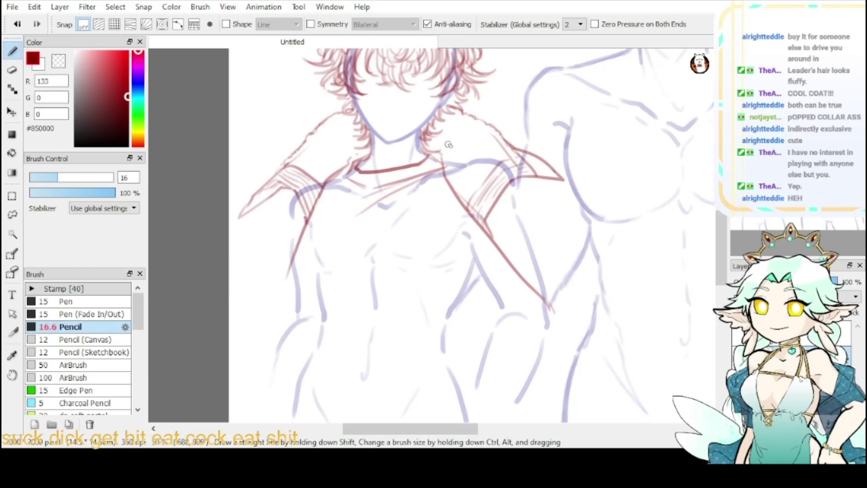
- Sketch the coat's narrow front trim on the left-hand side, curving from under the collar to a capped end near the hip
drag(702, 134, 678, 93)
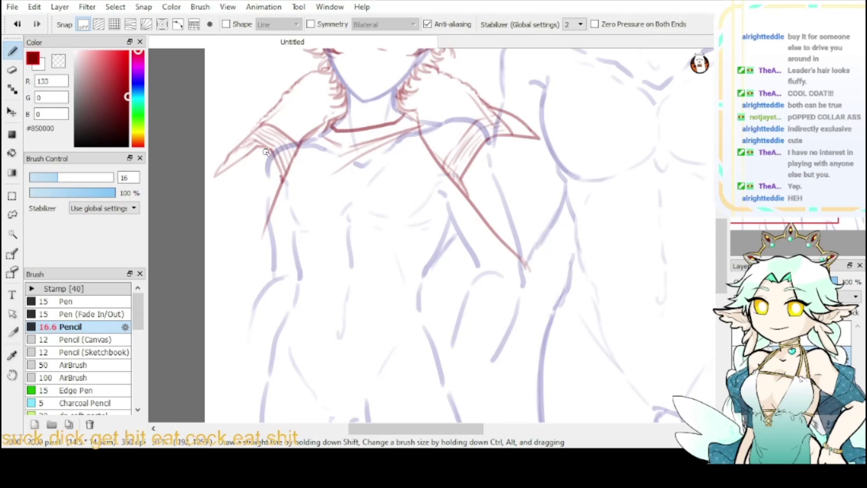
drag(266, 152, 261, 279)
drag(270, 159, 263, 280)
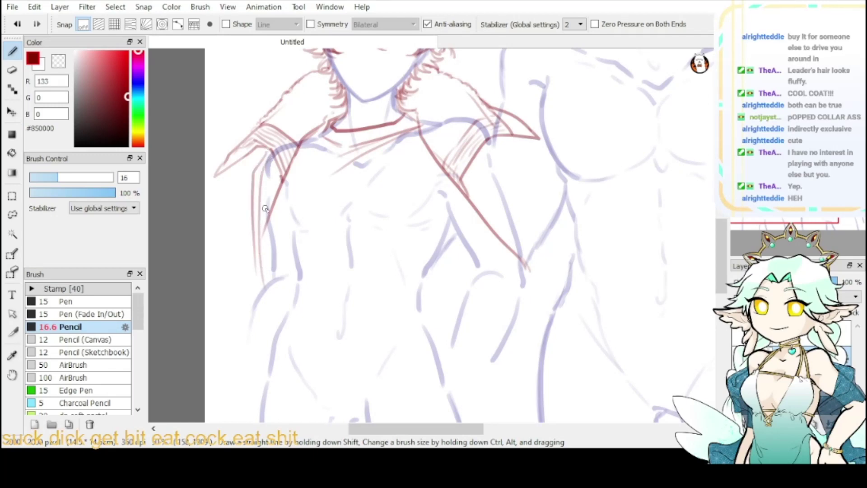
key(ctrl+z)
drag(270, 155, 260, 273)
key(ctrl+z)
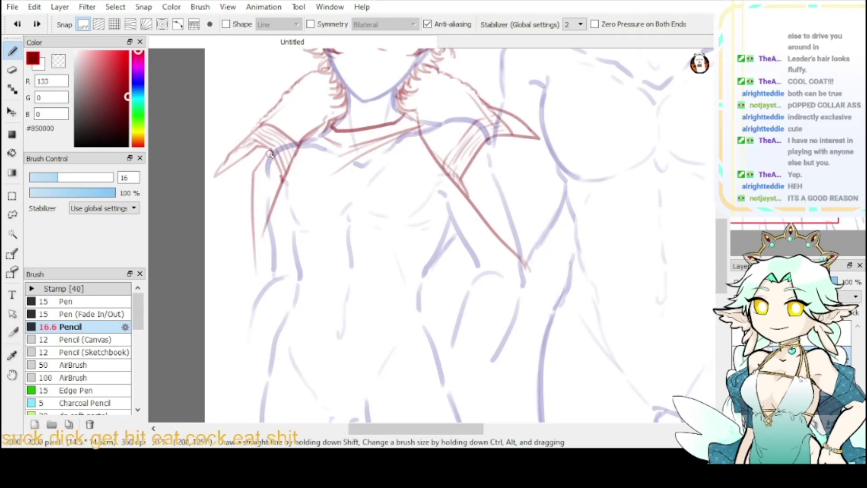
mouse_move(269, 154)
mouse_down()
mouse_move(257, 173)
mouse_move(262, 246)
mouse_move(256, 230)
mouse_move(267, 319)
mouse_move(267, 307)
mouse_move(304, 377)
mouse_move(270, 327)
mouse_move(316, 389)
mouse_up()
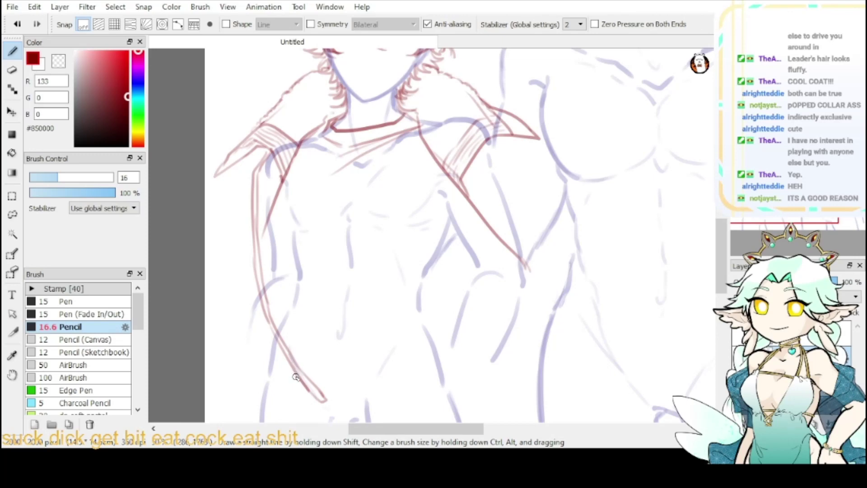
key(ctrl+z)
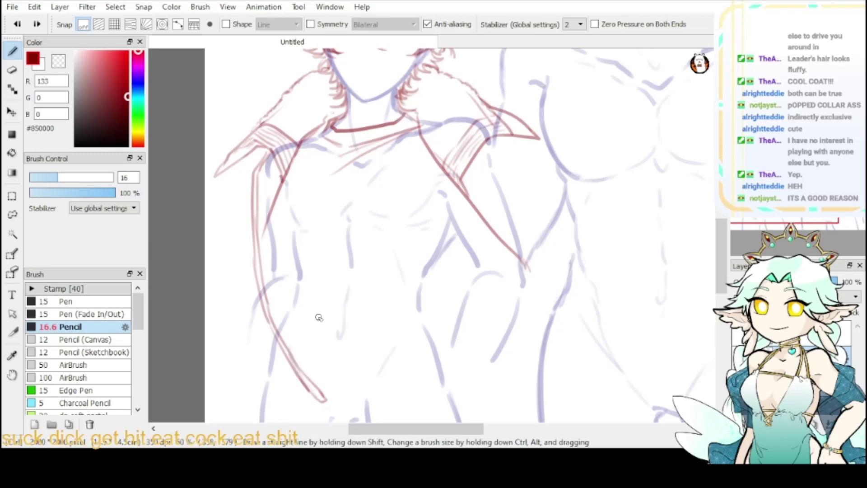
drag(300, 377, 306, 373)
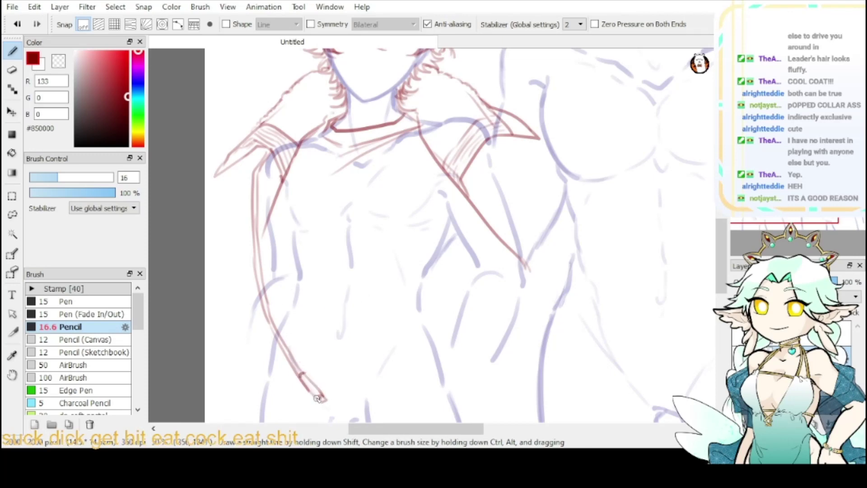
- Sketch the matching narrow front trim on the right-hand side, running from the collar band down past the waist to a capped end
drag(469, 176, 532, 273)
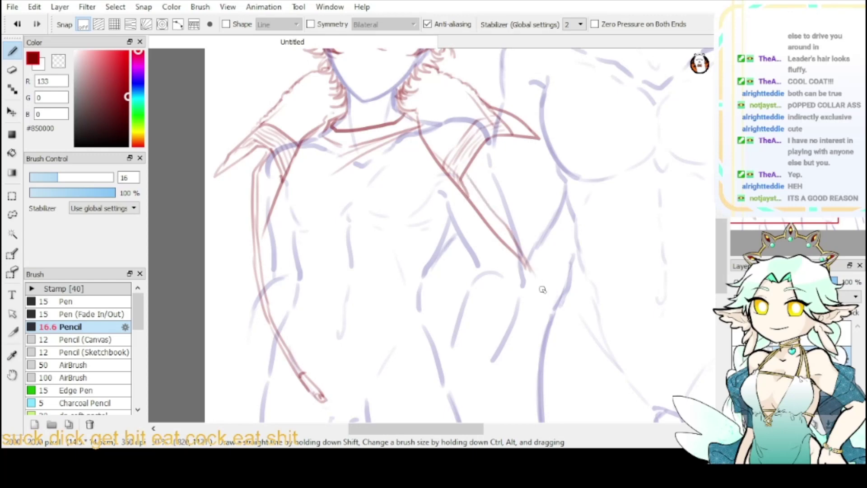
mouse_move(470, 169)
mouse_down()
mouse_move(547, 301)
mouse_move(561, 376)
mouse_up()
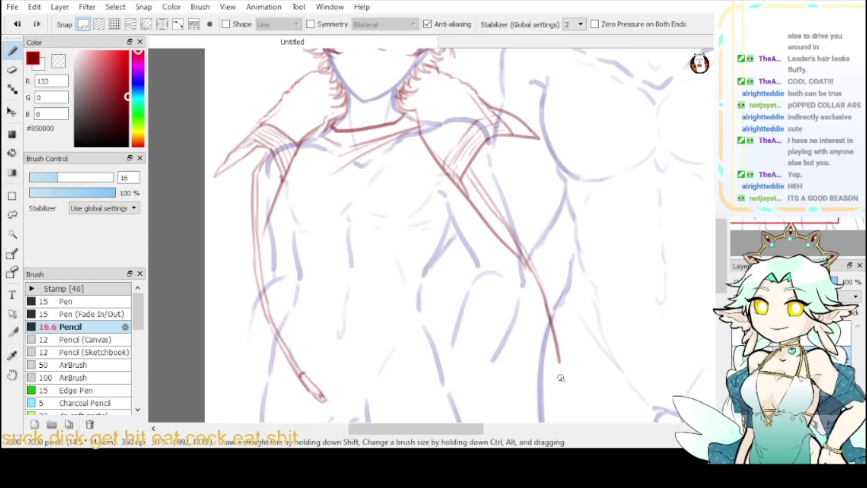
drag(545, 301, 571, 387)
drag(560, 357, 565, 396)
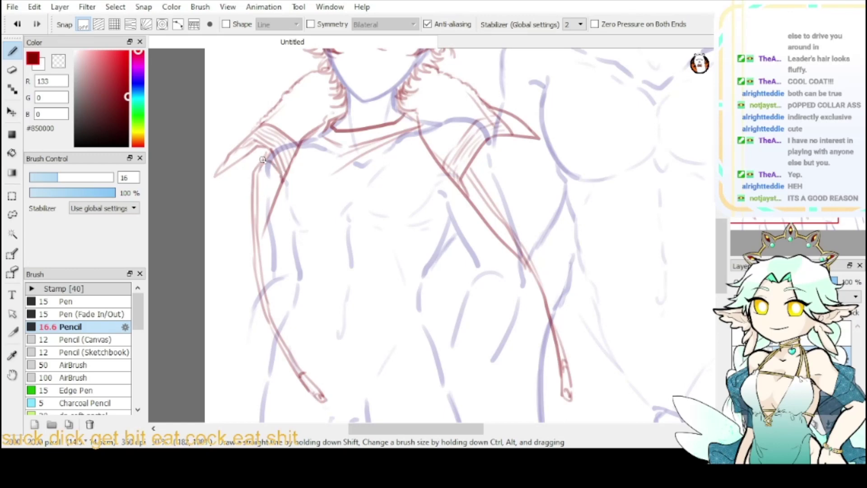
- Outline the left-hand draped side of the coat from the shoulder down to a pointed hem, including its inner edge
mouse_move(263, 159)
mouse_down()
mouse_move(207, 206)
mouse_move(224, 329)
mouse_up()
mouse_move(255, 254)
mouse_down()
mouse_move(233, 333)
mouse_move(231, 387)
mouse_move(239, 333)
mouse_move(250, 403)
mouse_up()
key(ctrl+z)
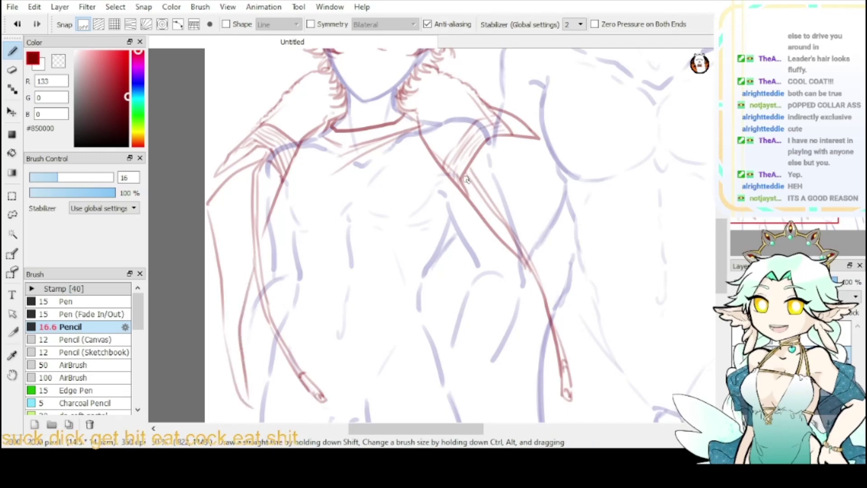
- Outline the right-hand draped side of the coat, curving over the shoulder and down to the end of the front trim
mouse_move(473, 174)
mouse_down()
mouse_move(531, 181)
mouse_move(552, 260)
mouse_up()
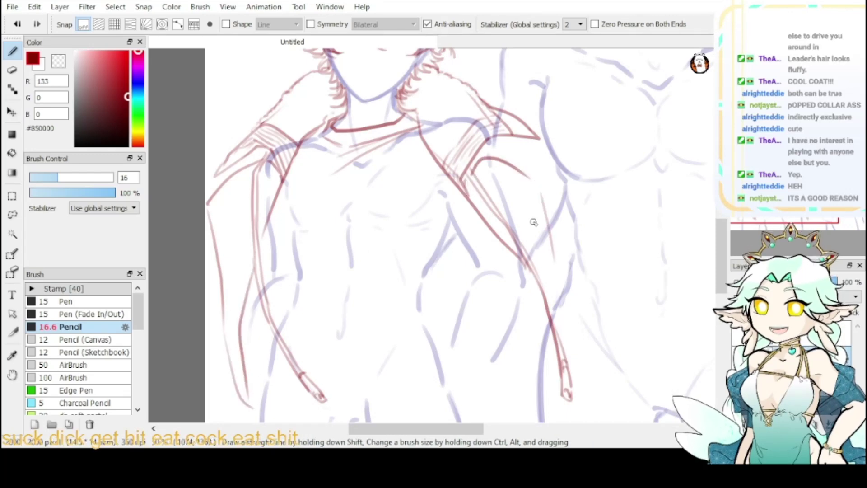
key(ctrl+z)
key(ctrl+z)
mouse_move(472, 159)
mouse_down()
mouse_move(514, 168)
mouse_move(553, 212)
mouse_up()
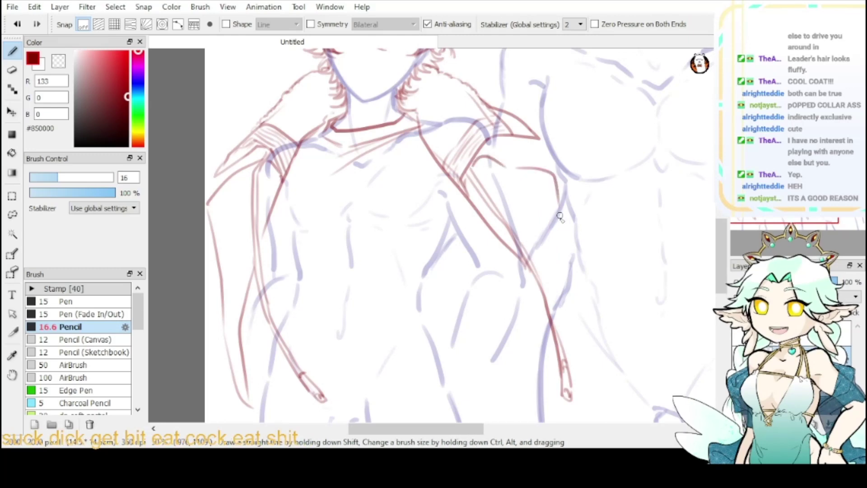
mouse_move(508, 162)
mouse_down()
mouse_move(555, 243)
mouse_move(563, 340)
mouse_up()
key(ctrl+z)
drag(557, 252, 563, 341)
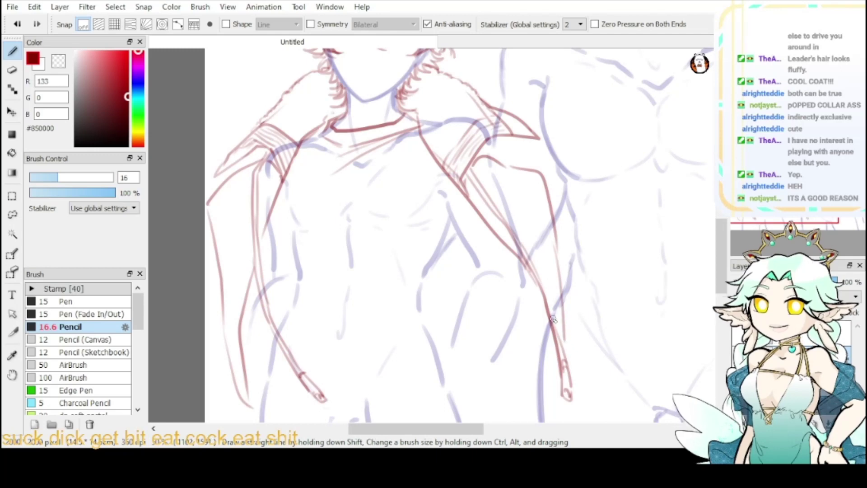
key(ctrl+z)
drag(558, 247, 561, 342)
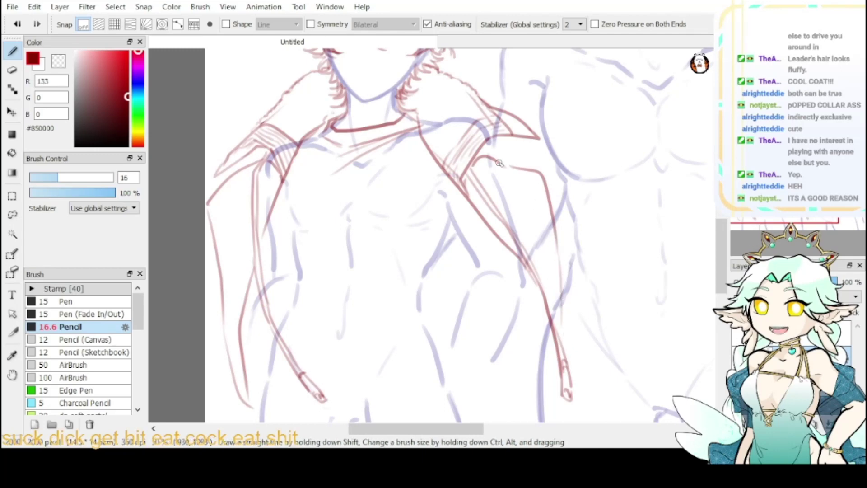
- Add the small pointed hem edge beside the lower end of the right-hand front trim
mouse_move(786, 182)
mouse_down()
mouse_move(782, 175)
mouse_move(779, 207)
mouse_up()
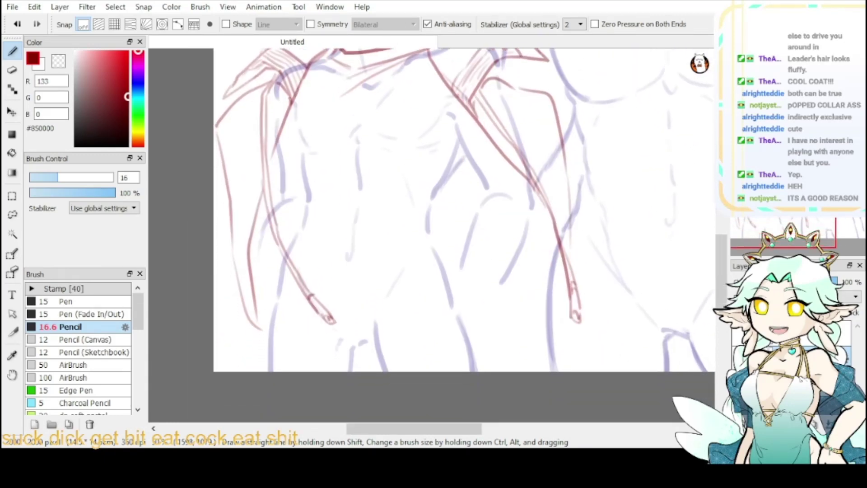
mouse_move(562, 235)
mouse_down()
mouse_move(553, 317)
mouse_move(566, 280)
mouse_up()
key(ctrl+z)
key(ctrl+z)
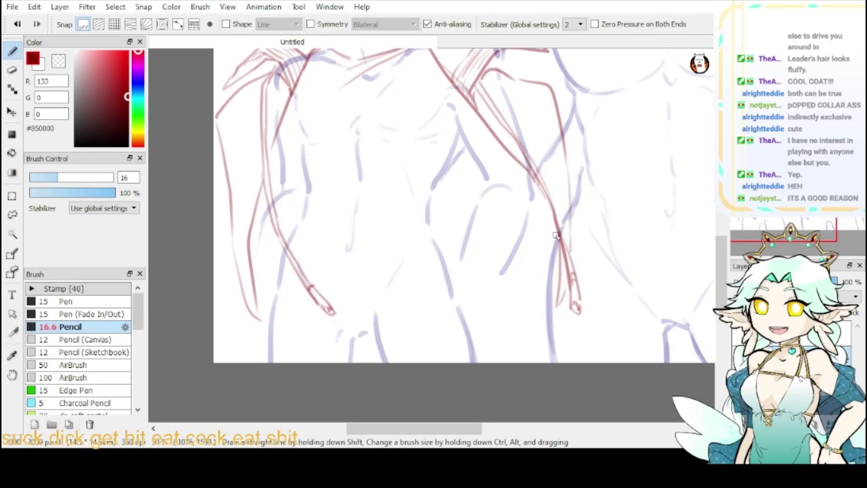
- Look over the left figure's hair, popped collar and draped coat sketch from head to hem
mouse_move(621, 209)
mouse_down()
mouse_move(546, 365)
mouse_move(592, 385)
mouse_up()
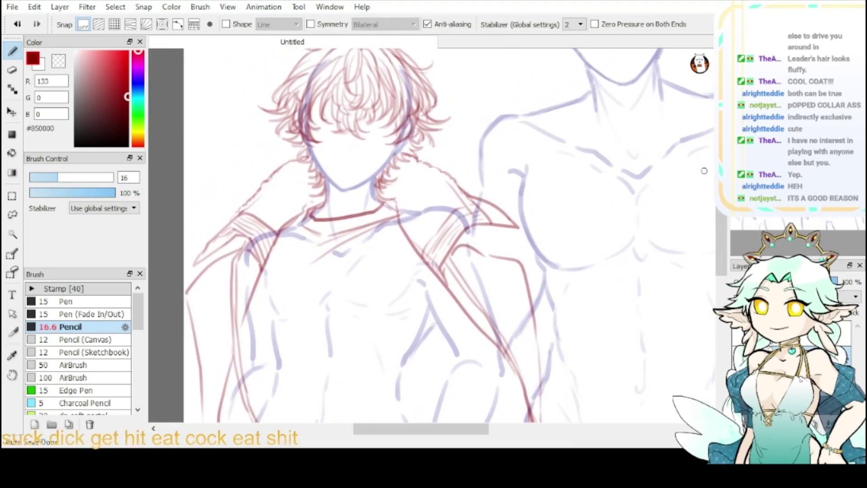
drag(431, 293, 455, 177)
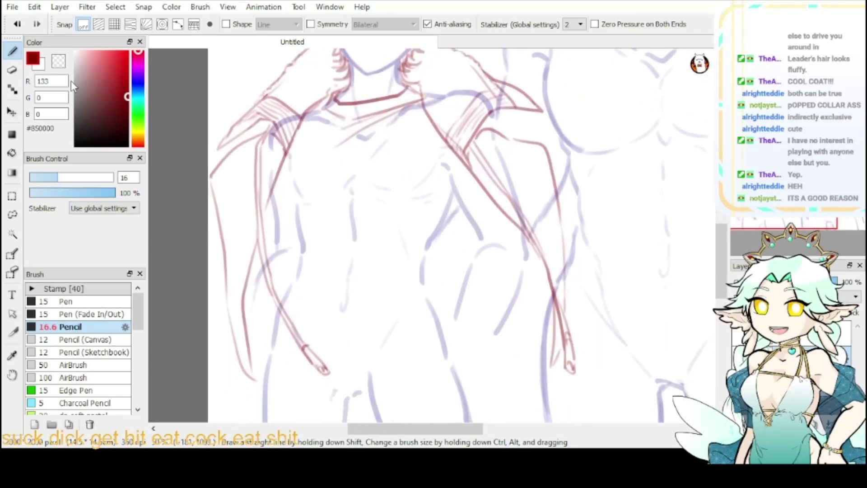
click(59, 62)
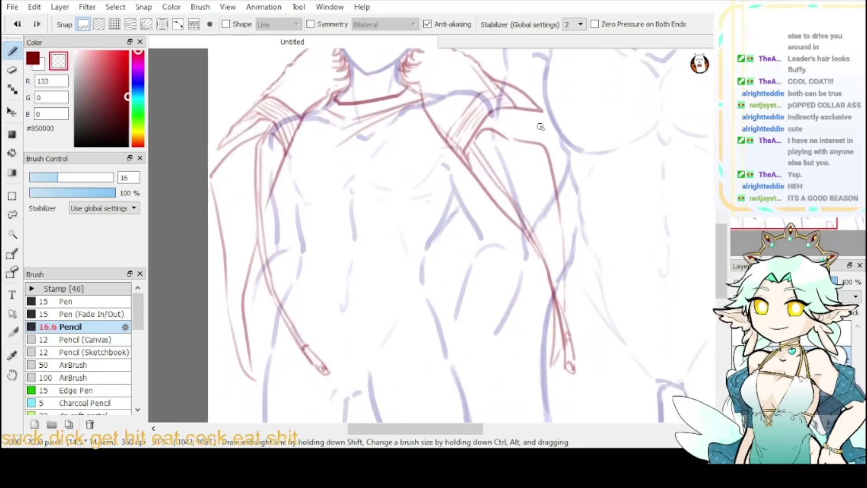
click(32, 62)
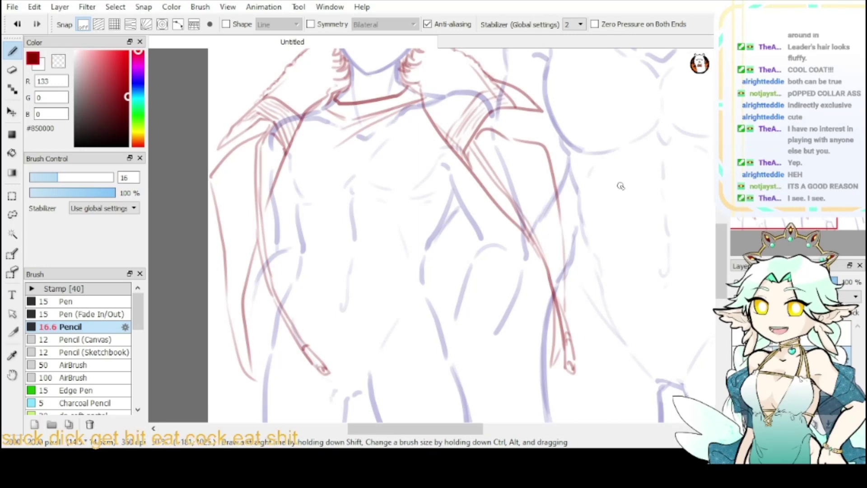
drag(621, 186, 686, 293)
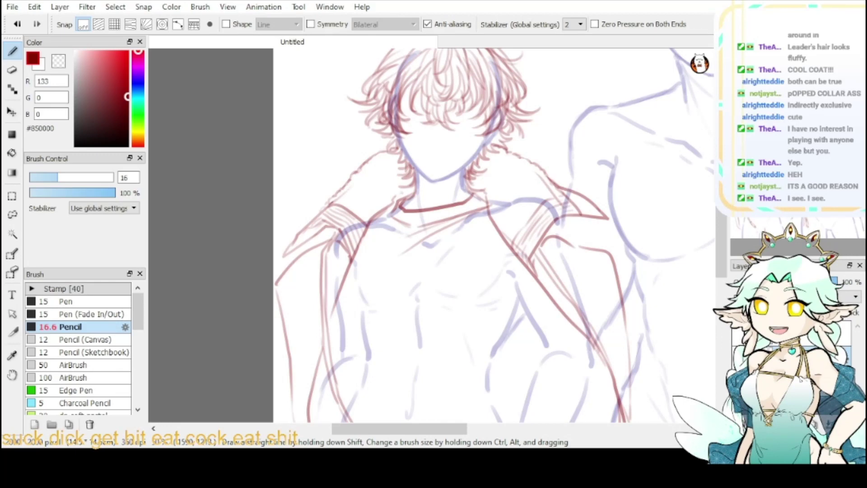
mouse_move(497, 294)
mouse_down()
mouse_move(448, 237)
mouse_move(461, 225)
mouse_move(451, 304)
mouse_up()
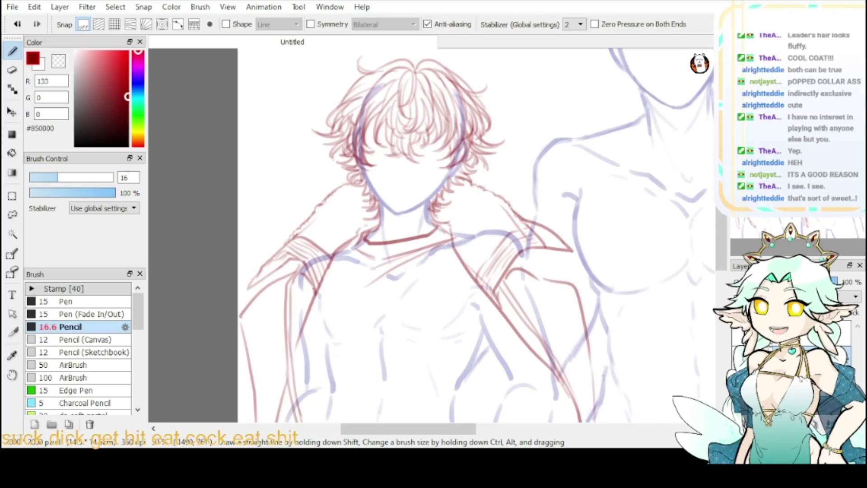
key(x)
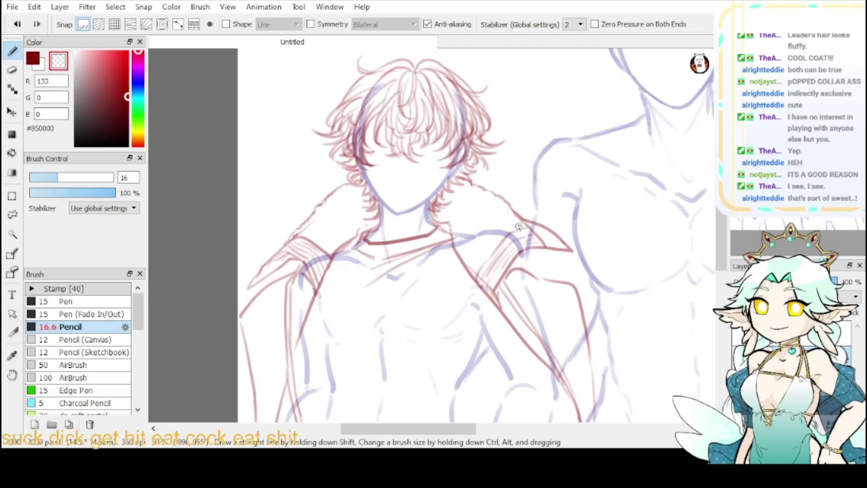
key(x)
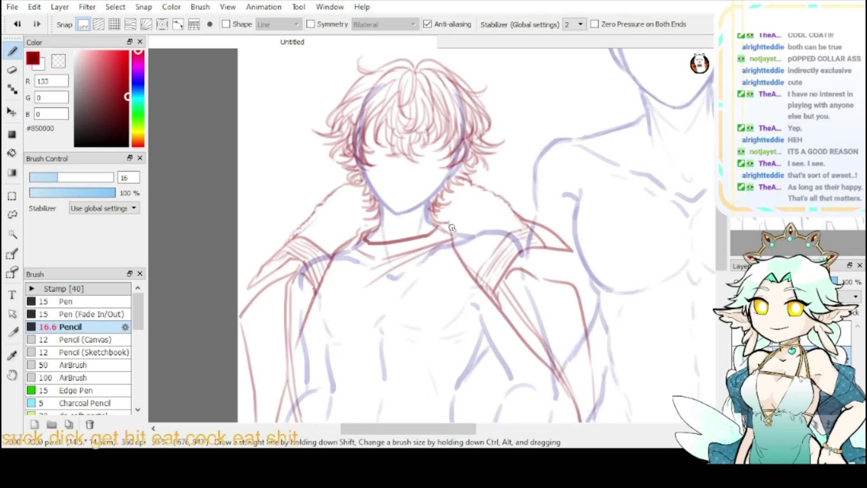
mouse_move(451, 316)
mouse_down()
mouse_move(410, 231)
mouse_move(402, 117)
mouse_move(441, 203)
mouse_move(443, 180)
mouse_up()
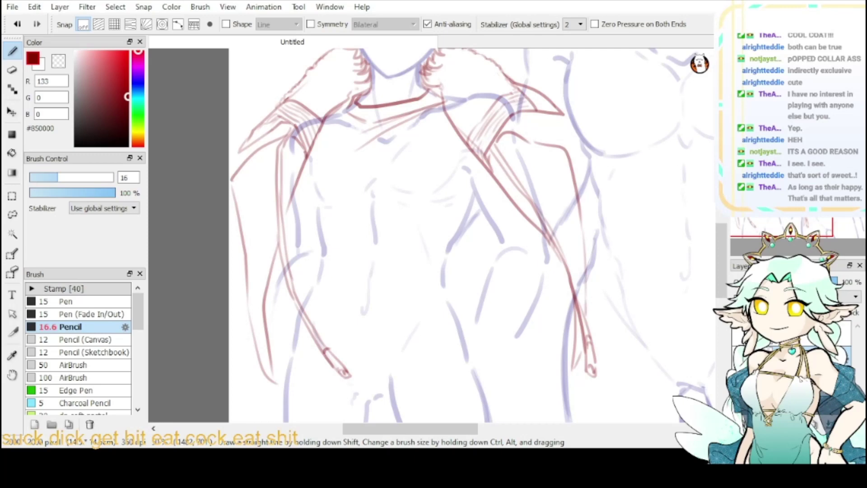
scroll(429, 235, up, 2)
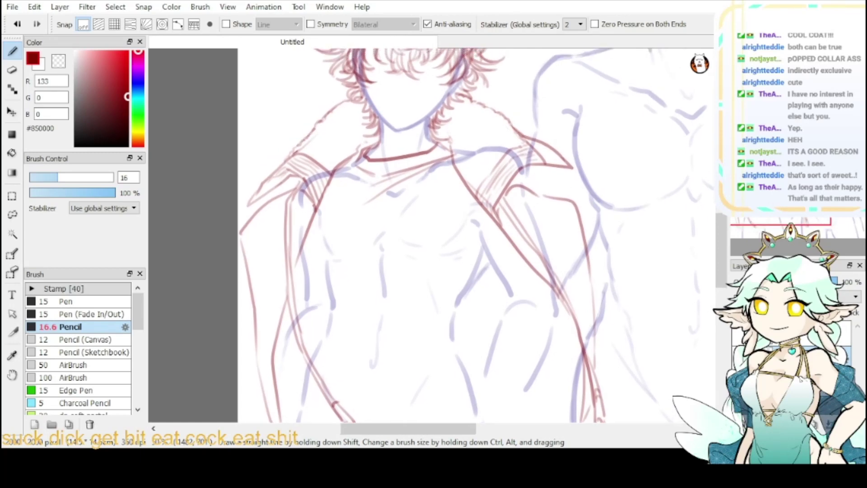
- Fill the right-hand draped side of the coat with long parallel hatching lines following the fabric downwards
mouse_move(548, 234)
mouse_down()
mouse_move(554, 268)
mouse_move(542, 199)
mouse_up()
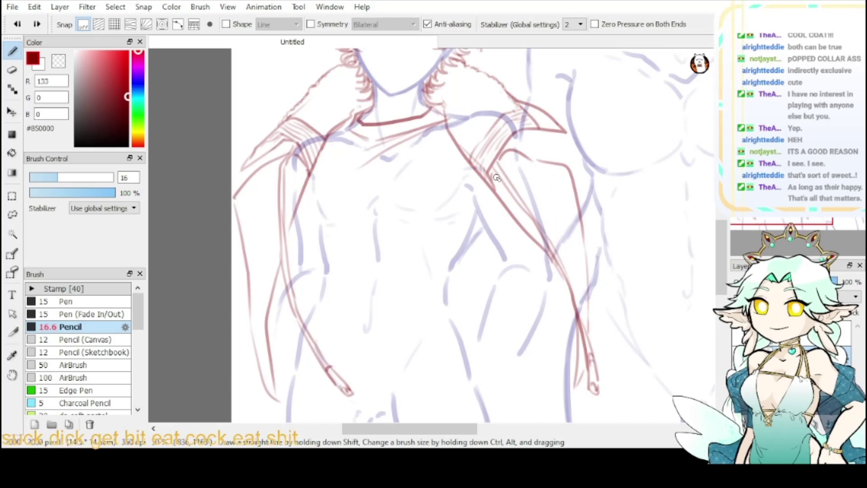
drag(512, 201, 529, 229)
mouse_move(517, 169)
mouse_down()
mouse_move(535, 237)
mouse_move(553, 226)
mouse_up()
drag(540, 163, 565, 277)
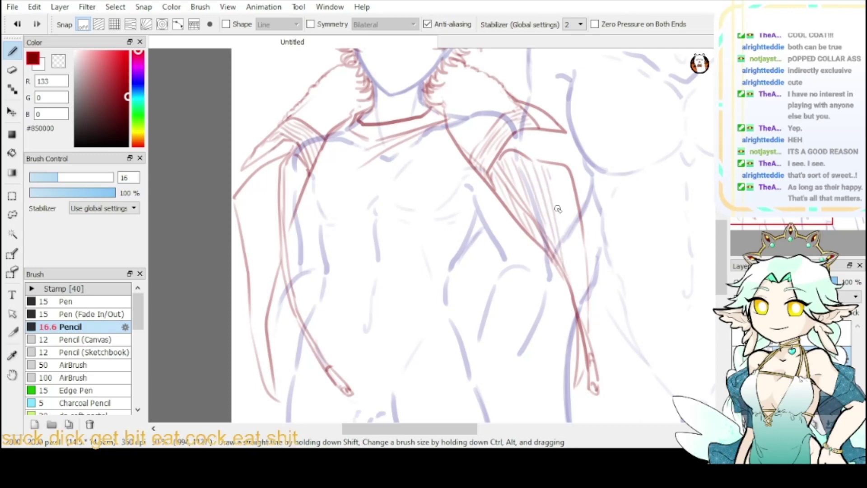
drag(552, 166, 581, 299)
drag(572, 193, 586, 335)
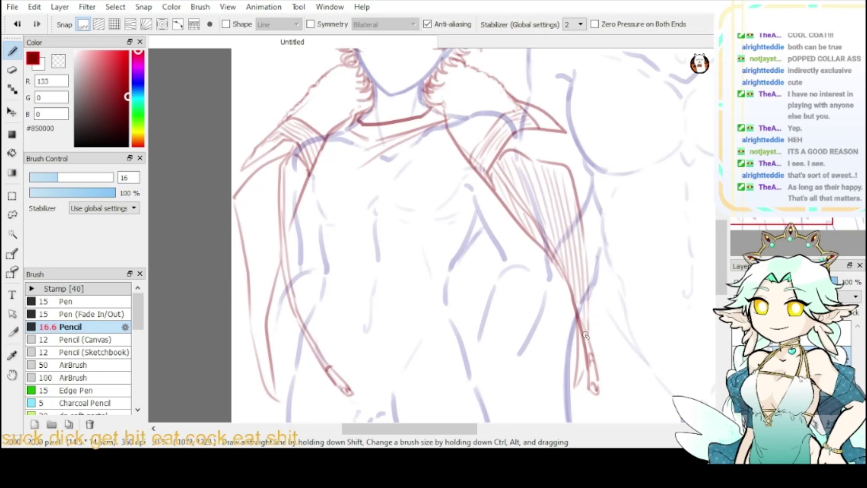
- Add short hatching lines under the left-hand collar flap, between the coat edge and the front trim
drag(307, 172, 292, 228)
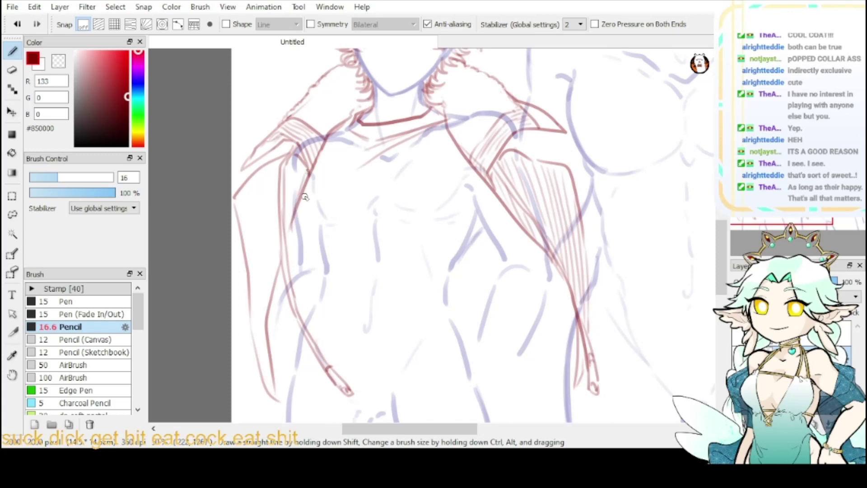
drag(303, 169, 290, 221)
key(ctrl+z)
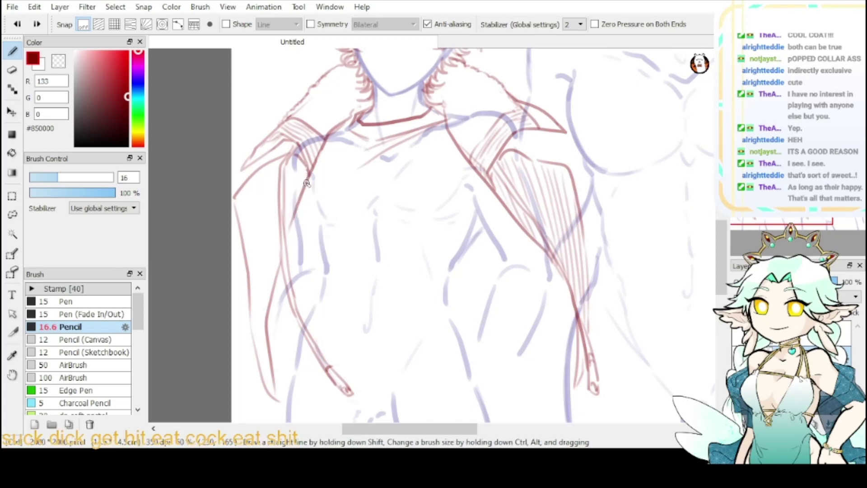
mouse_move(302, 174)
mouse_down()
mouse_move(292, 210)
mouse_move(301, 166)
mouse_move(284, 225)
mouse_move(295, 171)
mouse_move(286, 199)
mouse_up()
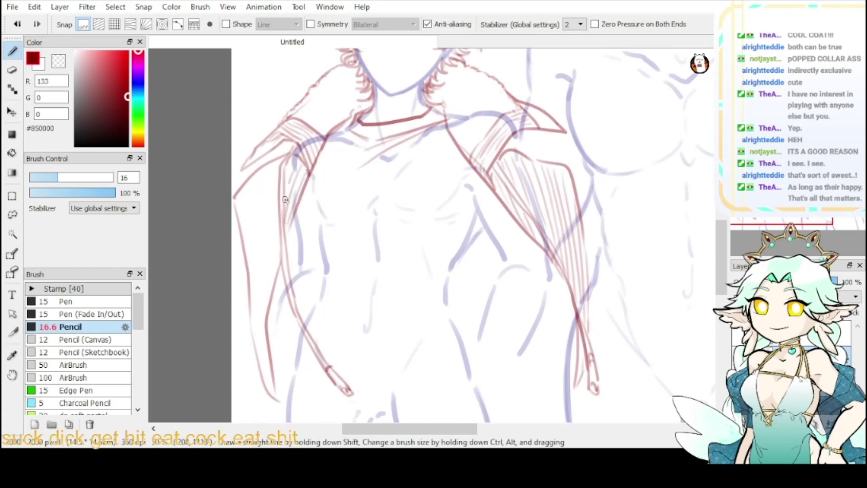
drag(293, 158, 285, 206)
- Hatch the left-hand draped side of the coat with long lines from the shoulder down to the pointed hem
mouse_move(277, 247)
mouse_down()
mouse_move(265, 314)
mouse_move(272, 380)
mouse_up()
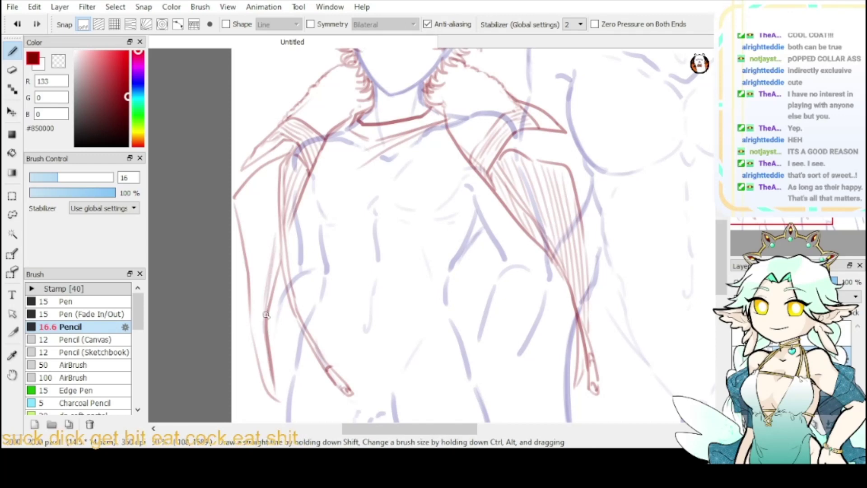
drag(266, 315, 274, 391)
drag(279, 250, 273, 280)
drag(277, 218, 266, 289)
drag(276, 218, 263, 285)
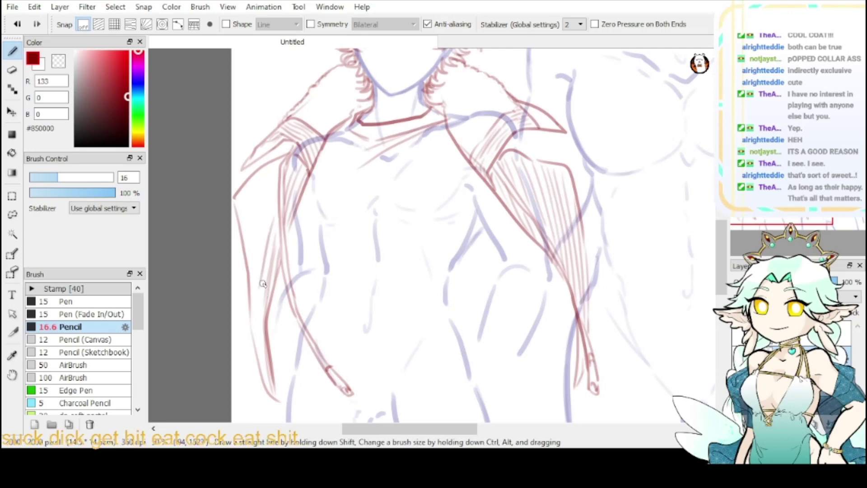
key(ctrl+z)
drag(275, 212, 263, 299)
key(ctrl+z)
mouse_move(278, 210)
mouse_down()
mouse_move(259, 298)
mouse_move(262, 284)
mouse_move(269, 384)
mouse_up()
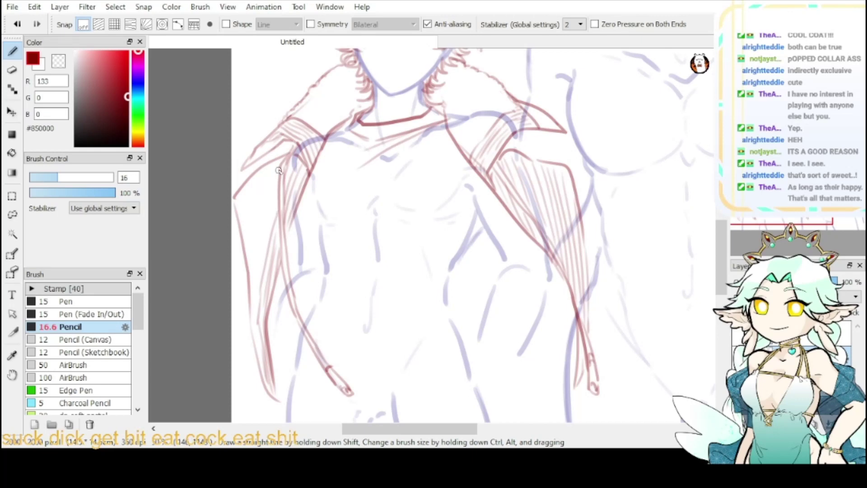
drag(279, 175, 267, 255)
key(ctrl+z)
mouse_move(278, 175)
mouse_down()
mouse_move(254, 296)
mouse_move(258, 267)
mouse_move(264, 376)
mouse_up()
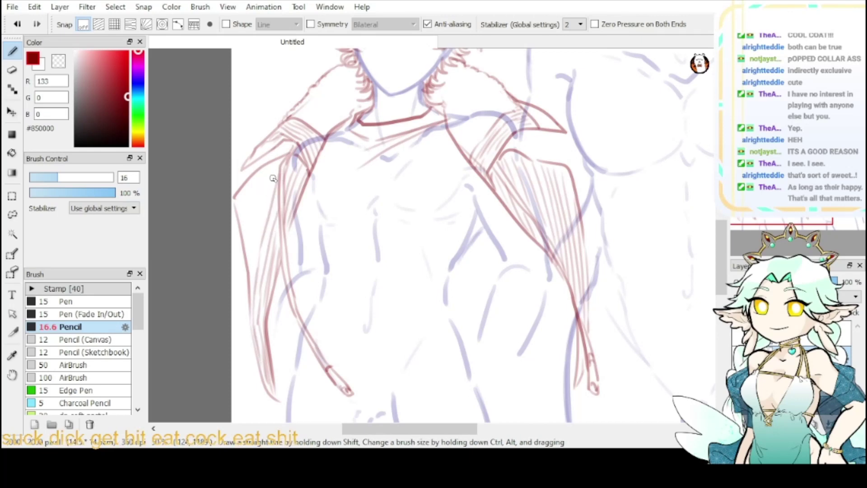
- Fill the outer part of the coat's left sleeve with long vertical hatching strokes using the 16 px Pencil
drag(279, 159, 253, 292)
drag(272, 165, 251, 291)
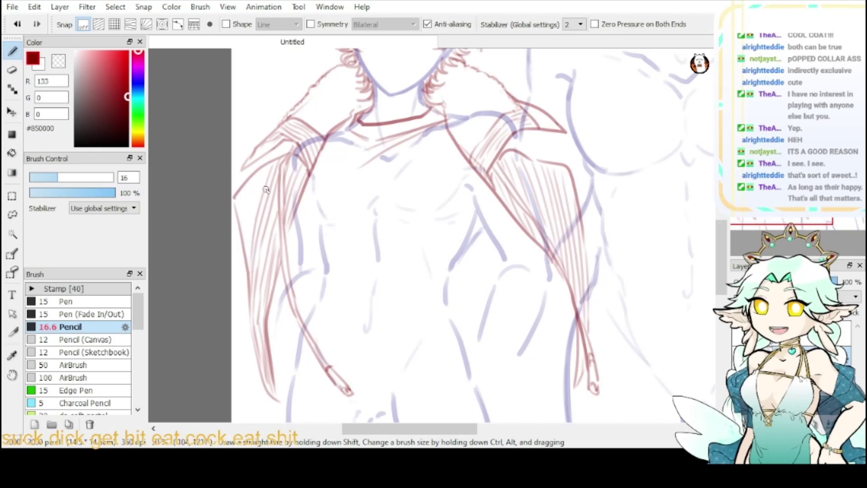
drag(270, 164, 247, 274)
drag(263, 173, 244, 268)
key(ctrl+z)
drag(258, 175, 248, 270)
drag(240, 189, 246, 235)
key(ctrl+z)
key(ctrl+z)
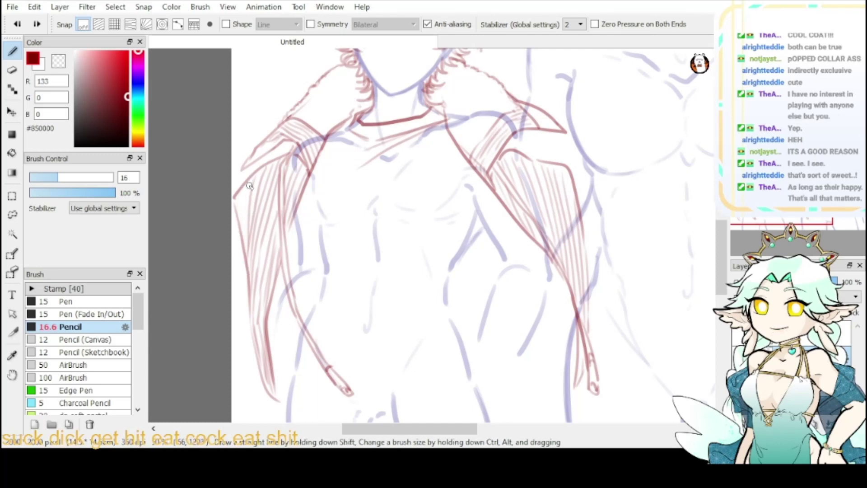
drag(241, 197, 246, 235)
key(ctrl+z)
drag(251, 180, 242, 247)
drag(244, 185, 239, 228)
key(ctrl+z)
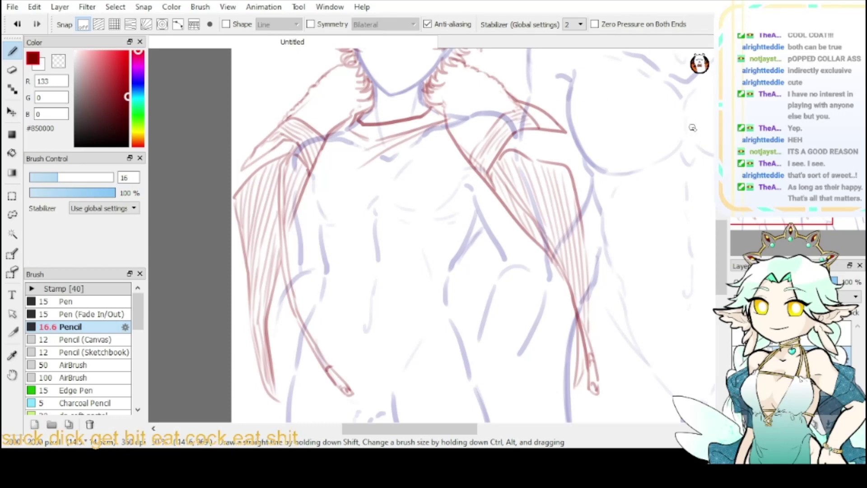
- Erase the lower hair curls beside both sides of the neck with the 150 px Eraser
mouse_move(771, 181)
mouse_down()
mouse_move(760, 171)
mouse_move(769, 164)
mouse_up()
scroll(485, 182, right, 2)
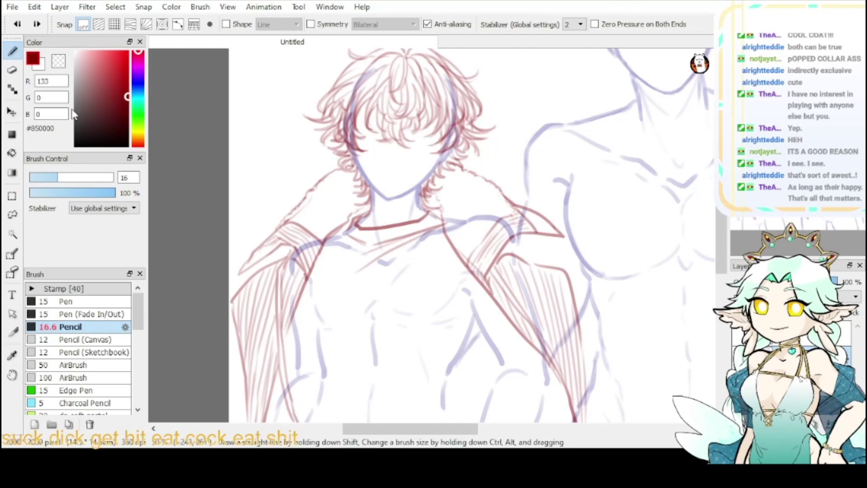
key(e)
mouse_move(426, 190)
mouse_down()
mouse_move(439, 188)
mouse_move(437, 199)
mouse_up()
mouse_move(358, 187)
mouse_down()
mouse_move(368, 198)
mouse_move(355, 171)
mouse_up()
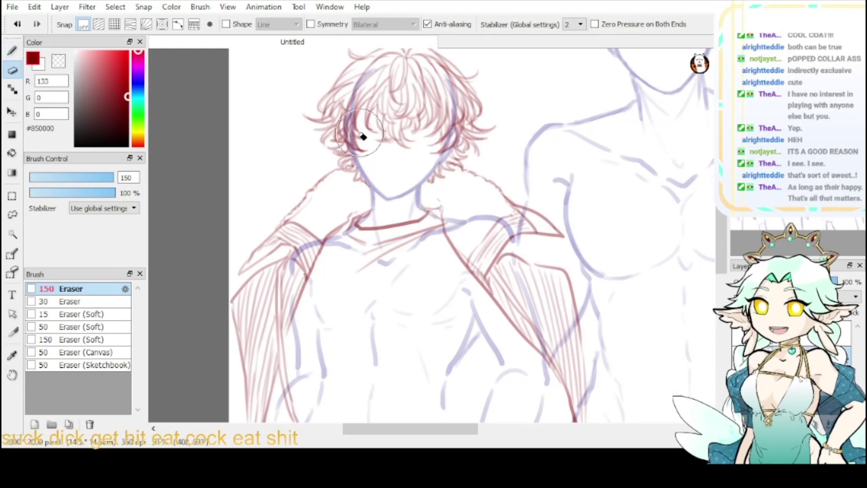
- Redraw the short hair curls down both sides of the neck to the shirt collar with the 16 px Pencil
key(b)
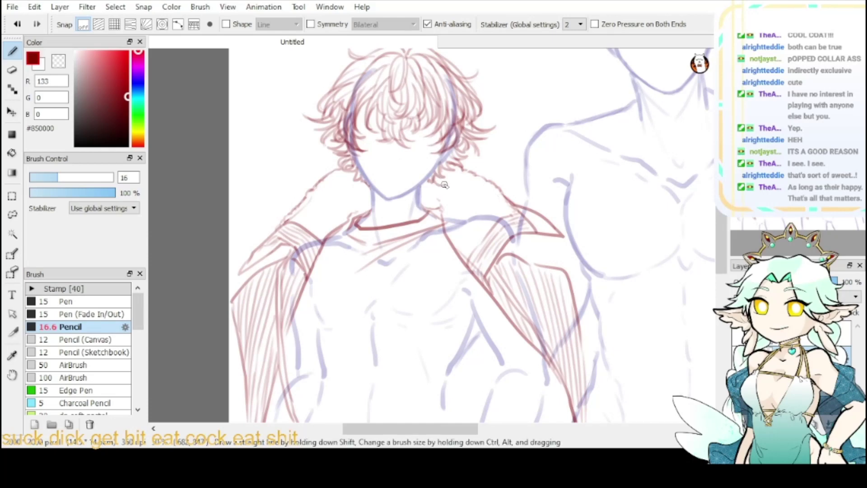
mouse_move(424, 183)
mouse_down()
mouse_move(426, 205)
mouse_move(433, 195)
mouse_move(423, 200)
mouse_up()
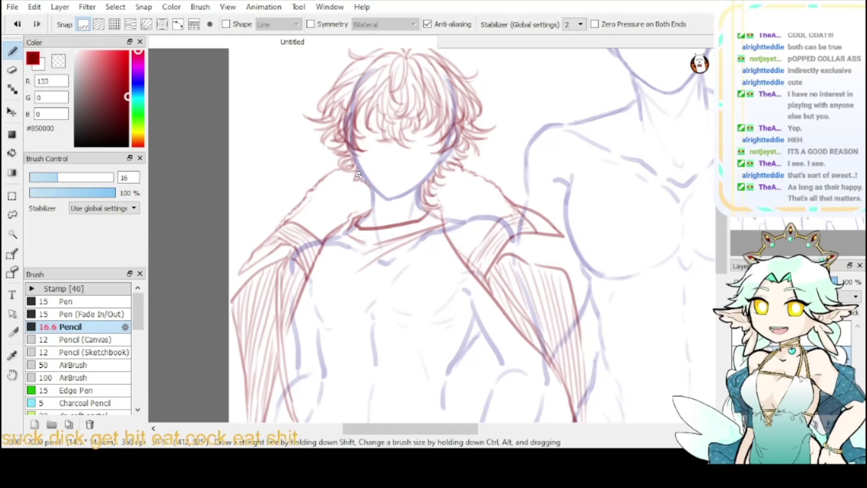
mouse_move(353, 189)
mouse_down()
mouse_move(362, 174)
mouse_move(357, 212)
mouse_up()
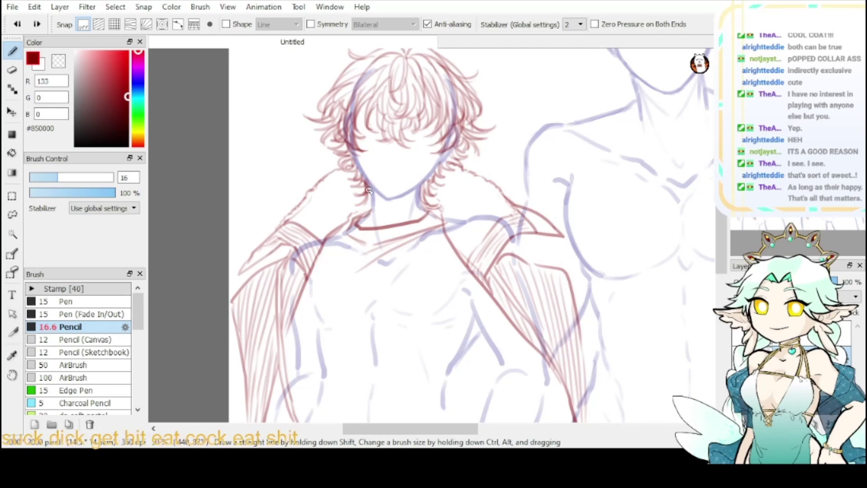
key(ctrl+z)
drag(367, 189, 362, 208)
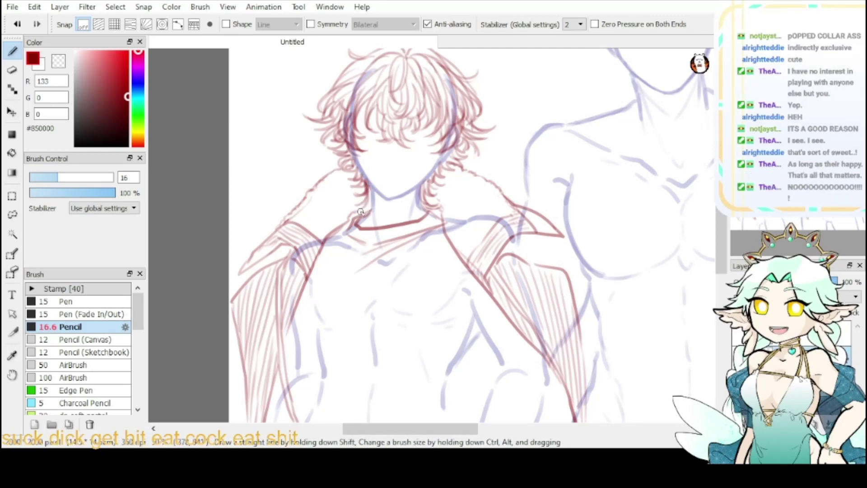
mouse_move(419, 191)
mouse_down()
mouse_move(406, 209)
mouse_move(414, 218)
mouse_up()
key(ctrl+z)
key(ctrl+z)
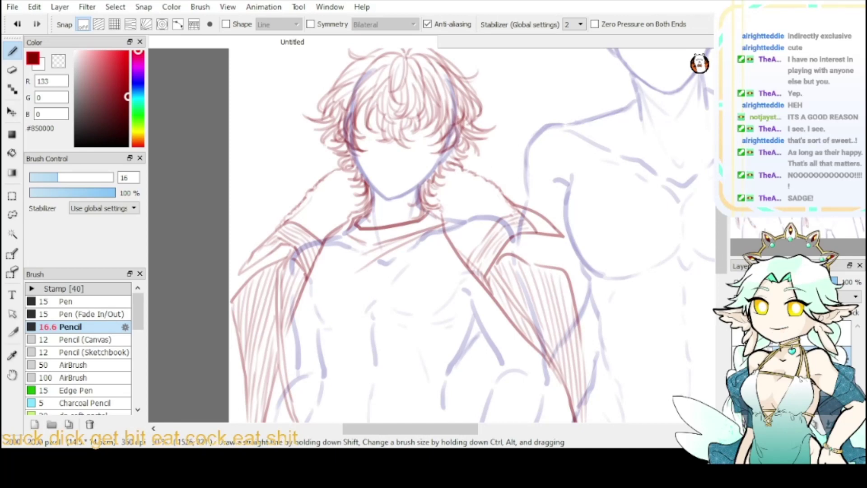
- Reactivate the dark red #850000 drawing colour and add a short shading stroke near the right sleeve's cuff
drag(756, 175, 763, 165)
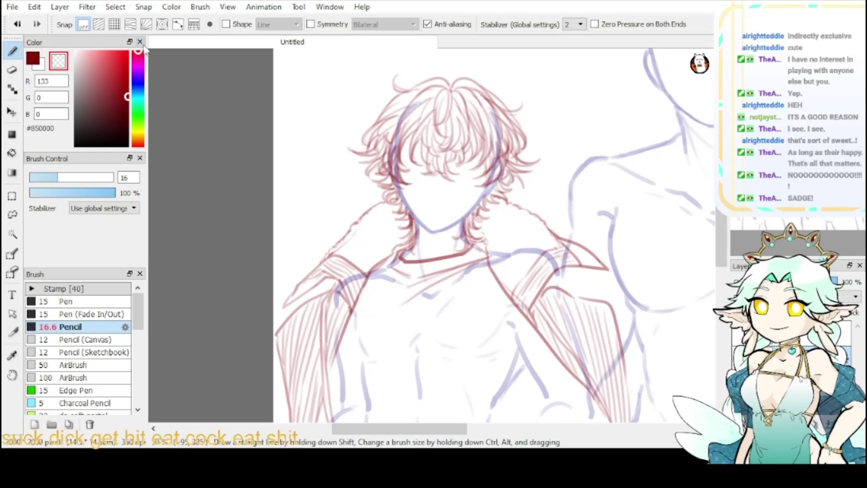
click(33, 58)
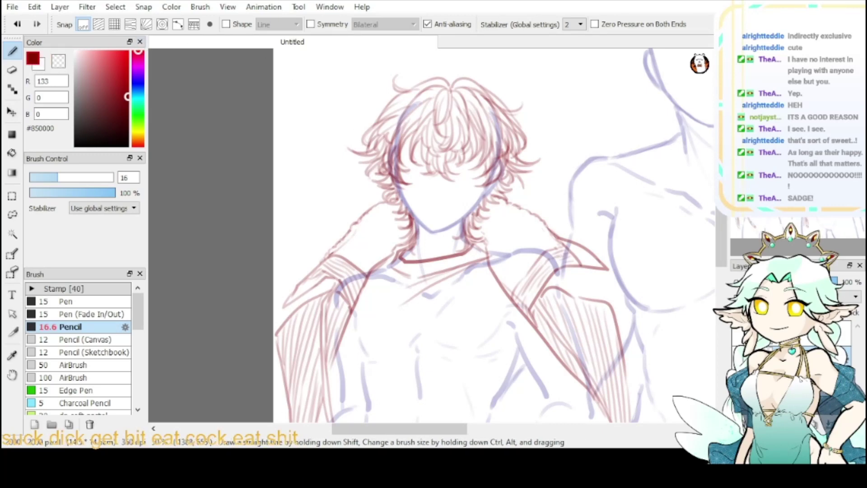
mouse_move(452, 325)
mouse_down()
mouse_move(423, 246)
mouse_move(432, 182)
mouse_move(422, 144)
mouse_up()
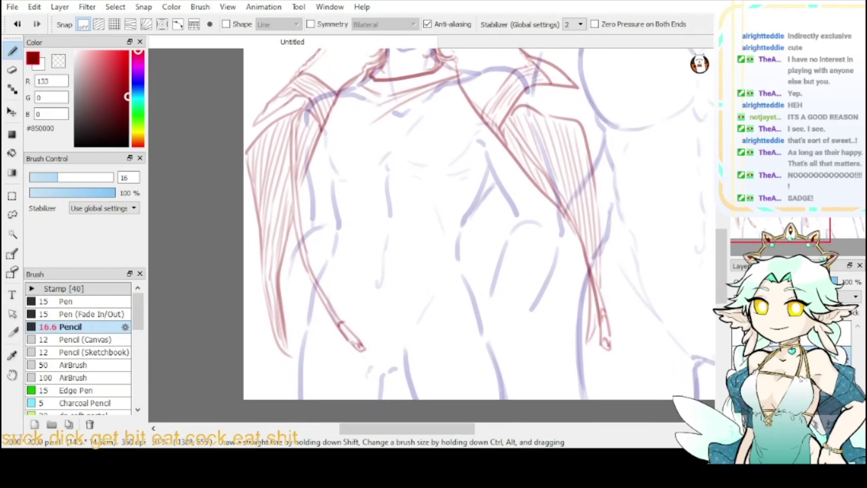
drag(596, 298, 593, 323)
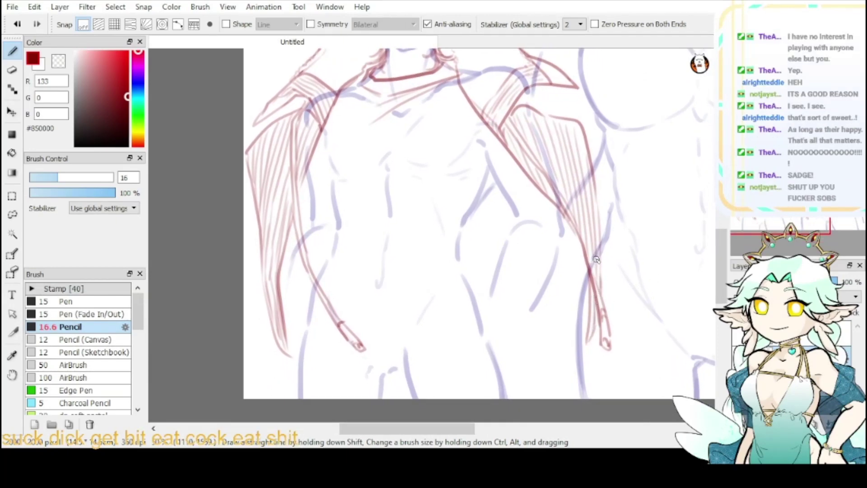
- Sketch the two curved sides of a long necklace hanging from the shirt collar onto the chest
scroll(596, 259, up, 6)
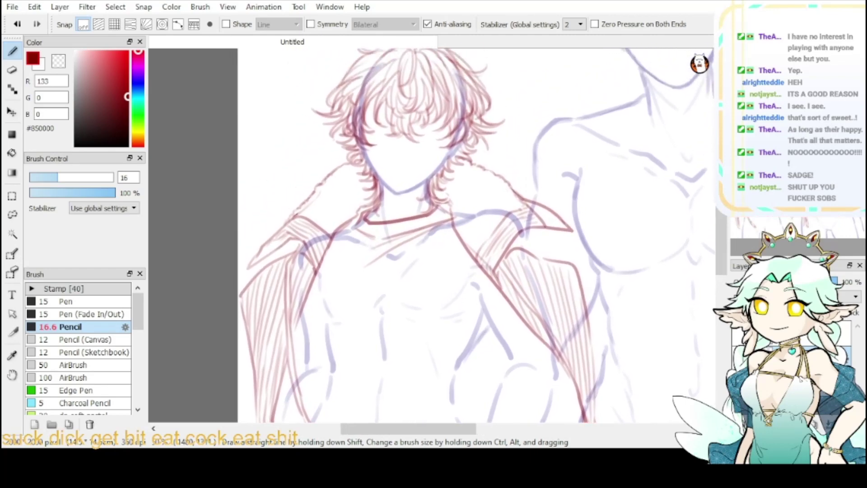
mouse_move(497, 289)
mouse_down()
mouse_move(509, 291)
mouse_move(511, 279)
mouse_up()
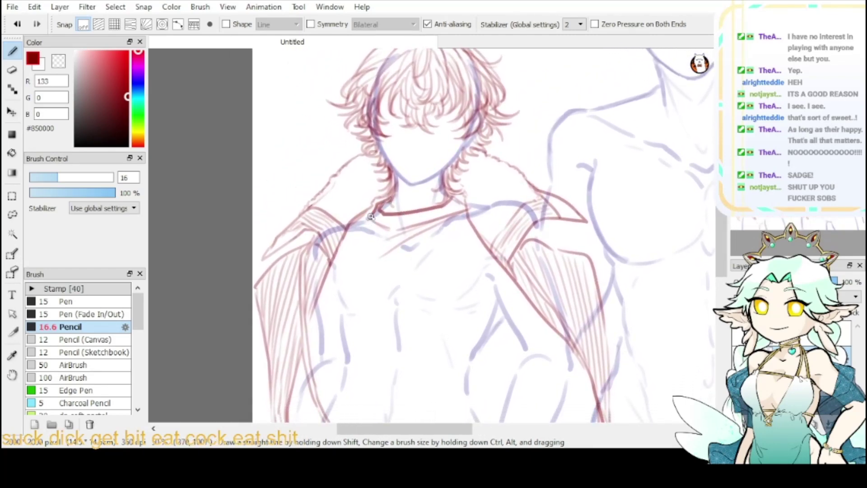
mouse_move(365, 220)
mouse_down()
mouse_move(351, 244)
mouse_move(366, 309)
mouse_up()
key(ctrl+z)
drag(364, 220, 373, 293)
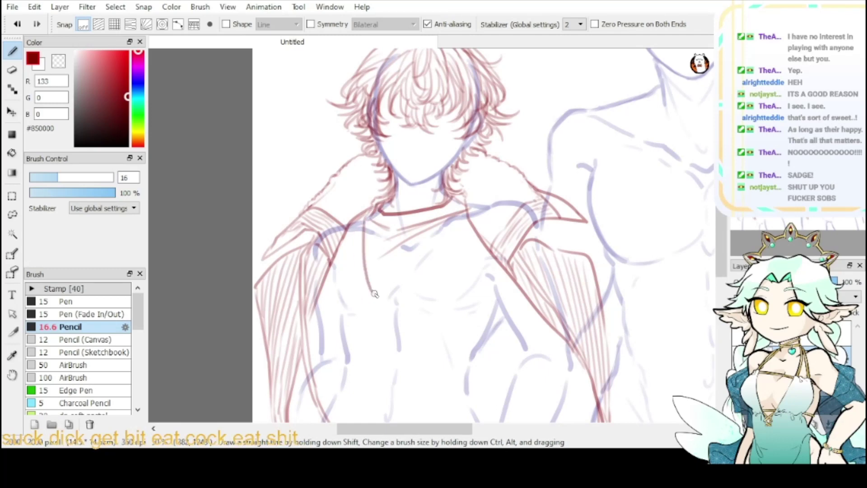
key(ctrl+z)
mouse_move(362, 214)
mouse_down()
mouse_move(386, 291)
mouse_move(402, 302)
mouse_move(432, 285)
mouse_move(459, 222)
mouse_move(443, 281)
mouse_up()
key(ctrl+z)
drag(369, 221, 385, 290)
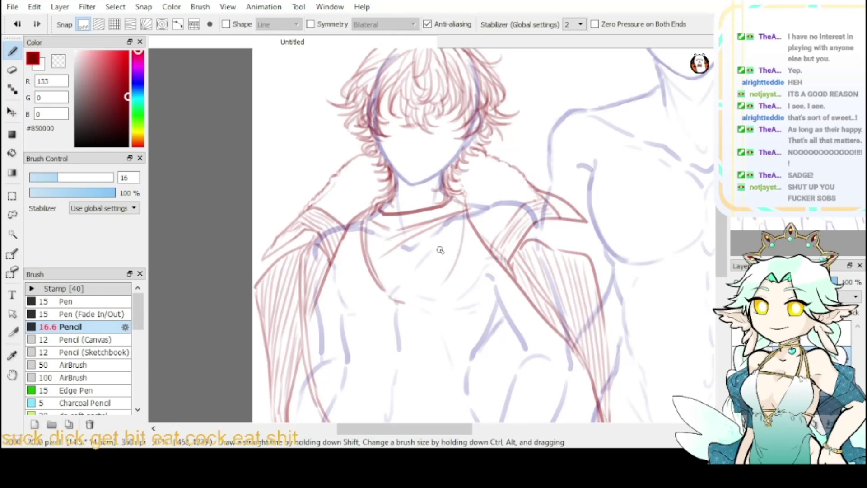
drag(460, 208, 444, 281)
- Draw a narrow horizontal bar pendant joining the lower ends of the long necklace
scroll(420, 262, down, 2)
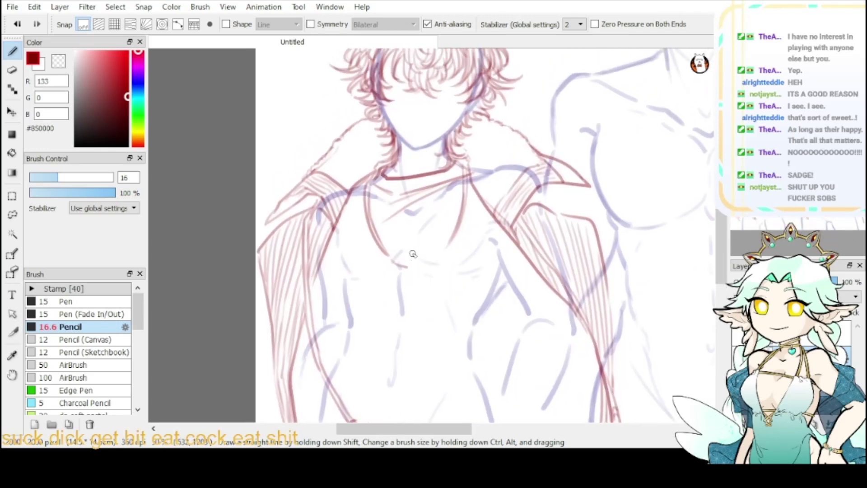
drag(394, 264, 430, 256)
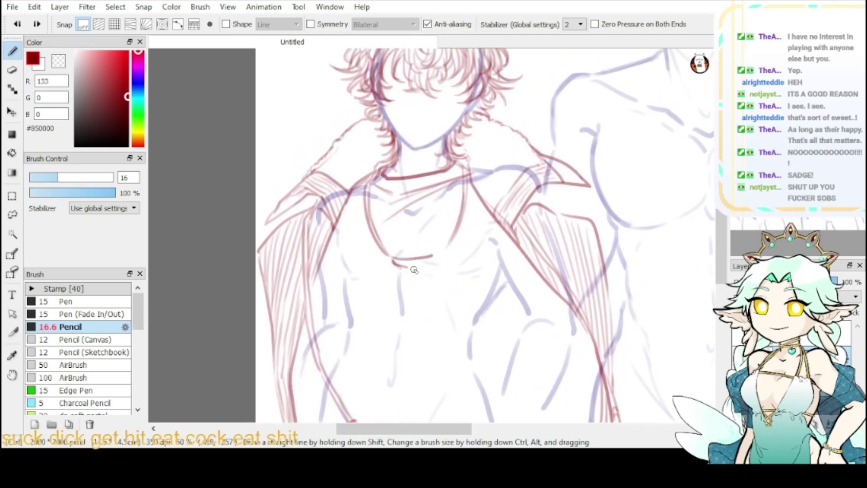
drag(392, 261, 426, 268)
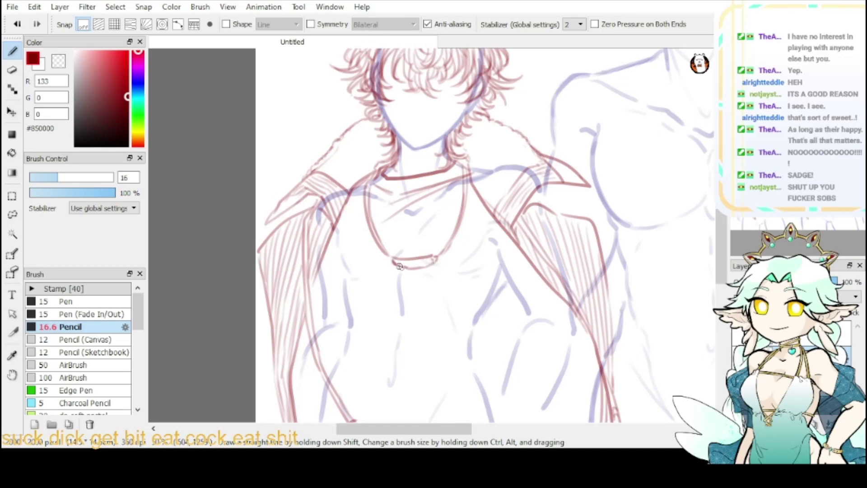
- Sketch a shorter necklace with a small oval pendant inside the long necklace
drag(533, 217, 568, 258)
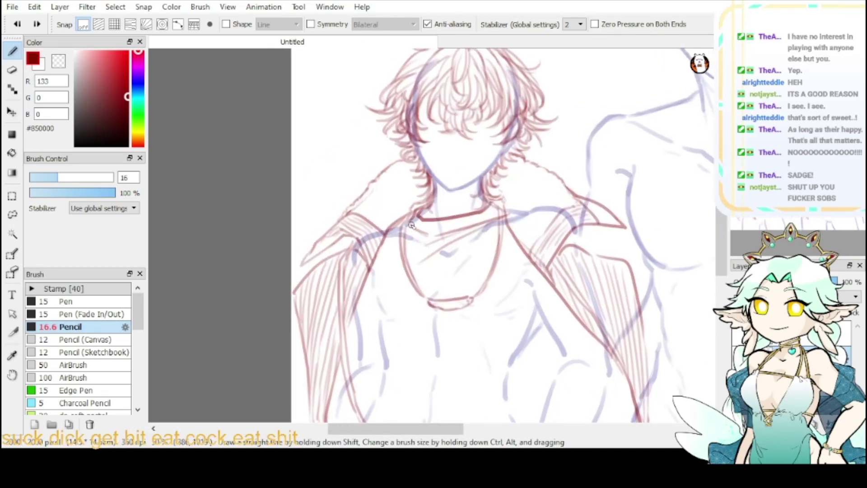
mouse_move(411, 236)
mouse_down()
mouse_move(458, 258)
mouse_move(492, 215)
mouse_up()
key(ctrl+z)
key(ctrl+z)
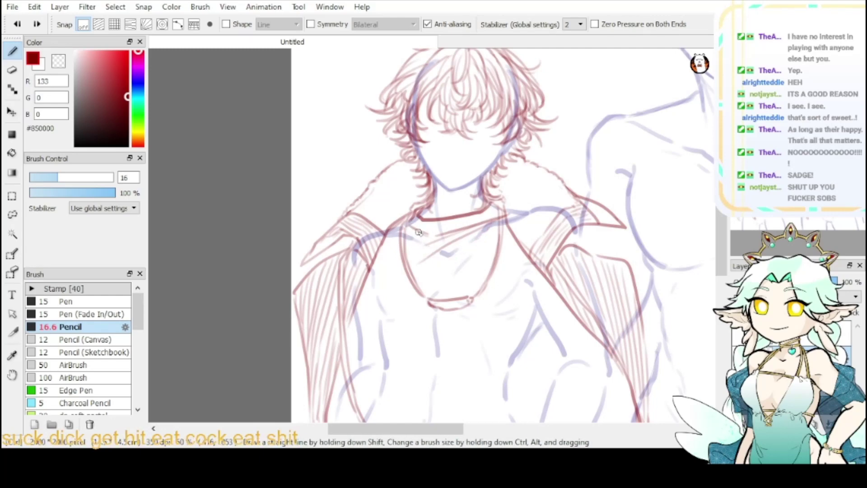
mouse_move(406, 223)
mouse_down()
mouse_move(431, 268)
mouse_move(449, 266)
mouse_up()
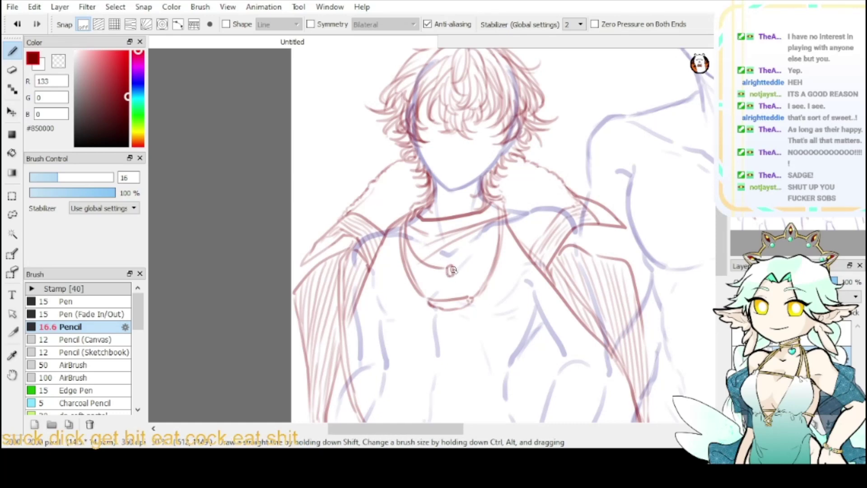
drag(454, 268, 497, 212)
key(ctrl+z)
drag(454, 265, 500, 209)
key(ctrl+z)
drag(453, 269, 498, 226)
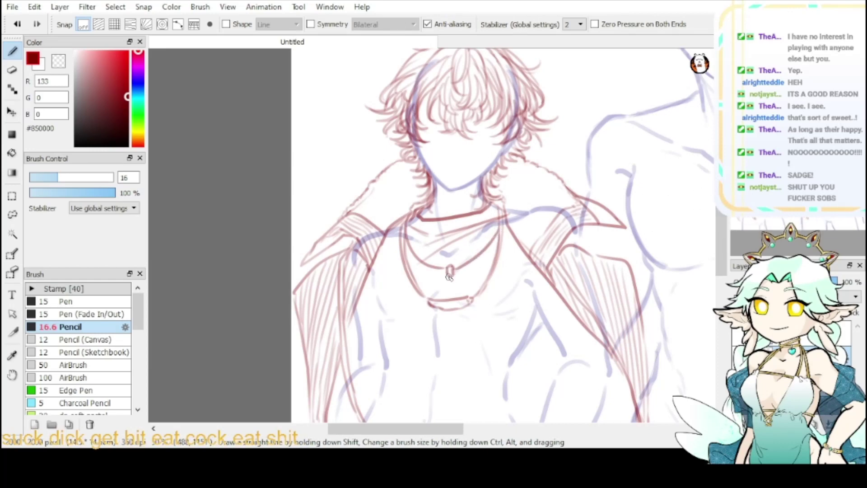
- Sketch light diagonal fabric folds across the shirt, converging from both sides toward the middle below the necklaces
drag(766, 175, 758, 200)
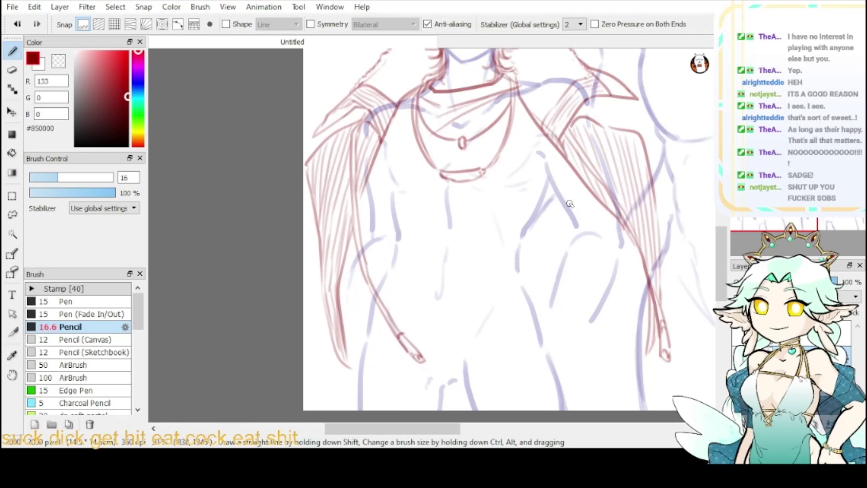
drag(548, 152, 454, 224)
key(ctrl+z)
drag(387, 172, 426, 260)
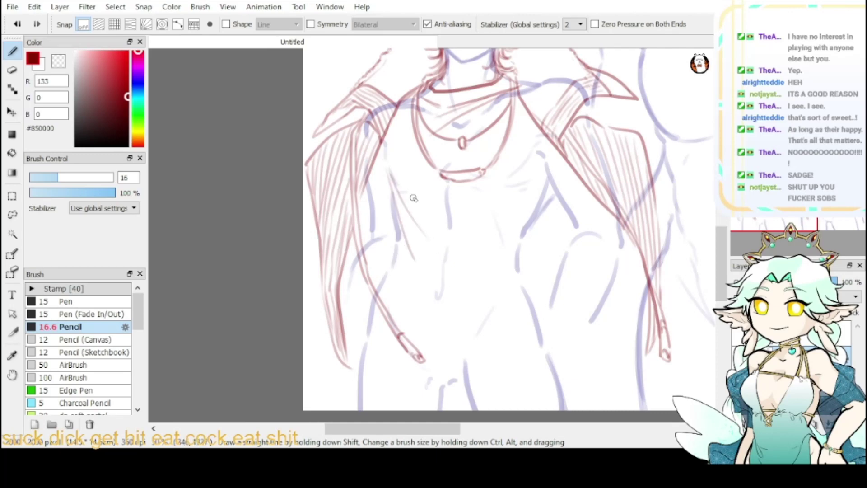
key(ctrl+z)
mouse_move(385, 153)
mouse_down()
mouse_move(436, 285)
mouse_move(467, 257)
mouse_up()
drag(409, 173, 471, 243)
drag(484, 236, 534, 193)
drag(493, 258, 525, 234)
drag(384, 195, 382, 292)
key(ctrl+z)
key(ctrl+z)
drag(384, 186, 403, 290)
drag(387, 217, 409, 294)
key(ctrl+z)
key(ctrl+z)
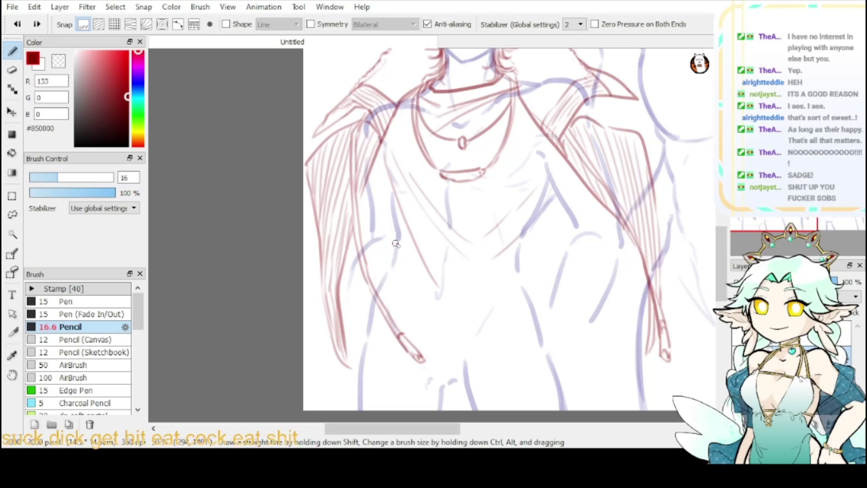
drag(388, 192, 415, 295)
drag(387, 191, 387, 271)
key(ctrl+z)
mouse_move(390, 197)
mouse_down()
mouse_move(389, 283)
mouse_move(376, 296)
mouse_up()
key(ctrl+z)
mouse_move(388, 184)
mouse_down()
mouse_move(379, 234)
mouse_move(379, 293)
mouse_up()
key(ctrl+z)
drag(384, 186, 408, 305)
key(ctrl+z)
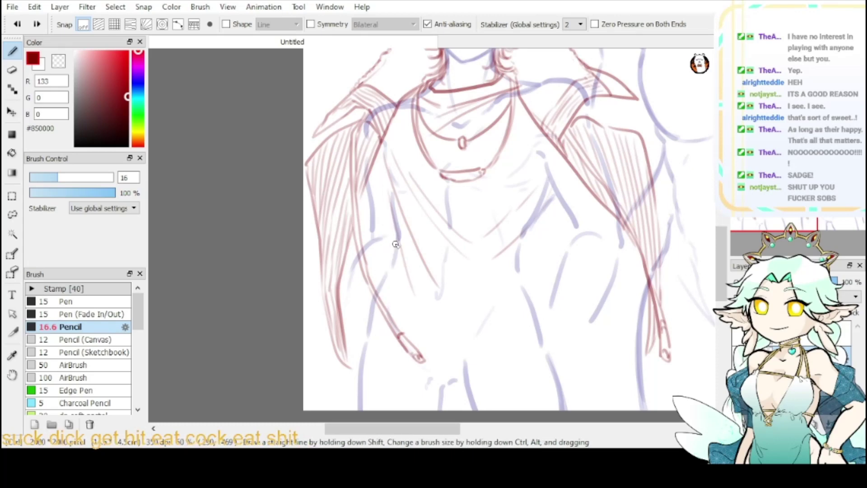
mouse_move(394, 235)
mouse_down()
mouse_move(387, 280)
mouse_move(403, 326)
mouse_up()
drag(399, 241, 446, 334)
key(ctrl+z)
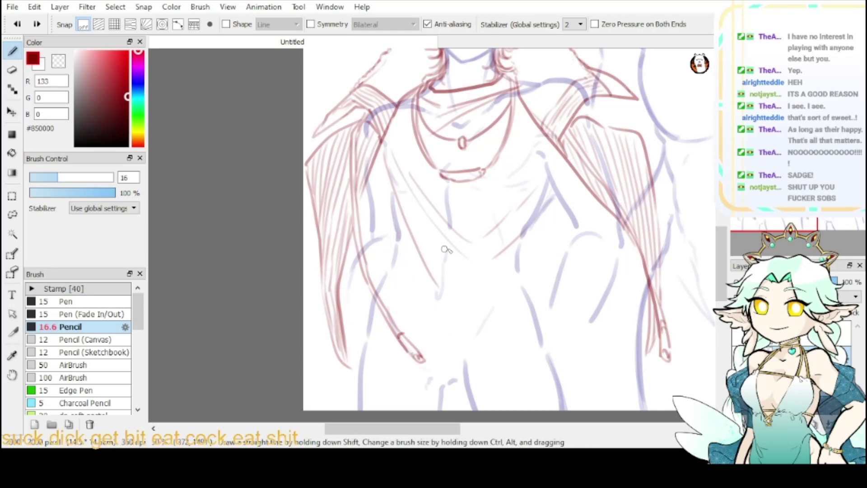
- Add a curved fold at the shirt's centre and outline the shirt's right side with a creased edge at the waist
mouse_move(455, 250)
mouse_down()
mouse_move(500, 281)
mouse_move(498, 258)
mouse_up()
mouse_move(557, 194)
mouse_down()
mouse_move(541, 246)
mouse_move(538, 239)
mouse_move(543, 300)
mouse_up()
key(ctrl+z)
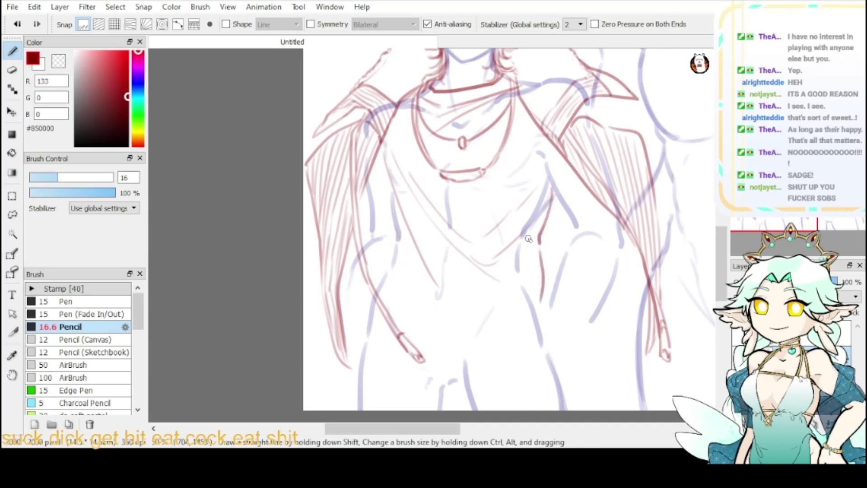
key(ctrl+z)
mouse_move(540, 244)
mouse_down()
mouse_move(546, 286)
mouse_move(533, 306)
mouse_up()
key(ctrl+z)
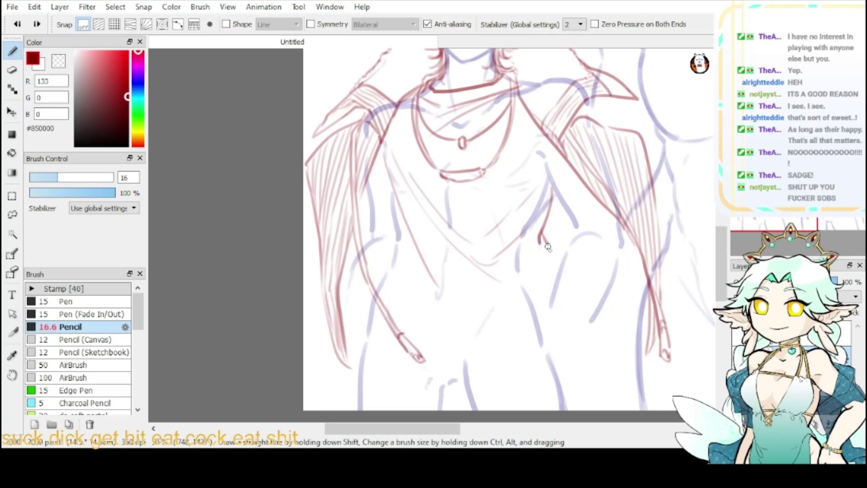
drag(548, 247, 545, 264)
mouse_move(541, 249)
mouse_down()
mouse_move(523, 317)
mouse_move(552, 288)
mouse_up()
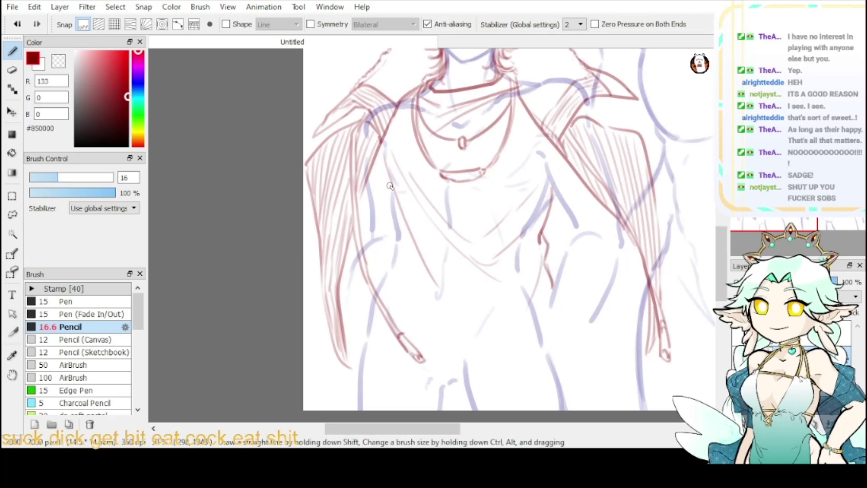
- Outline the shirt's left side from the armpit past the waist down behind the sleeve
drag(390, 186, 400, 281)
drag(390, 230, 382, 274)
drag(388, 234, 372, 336)
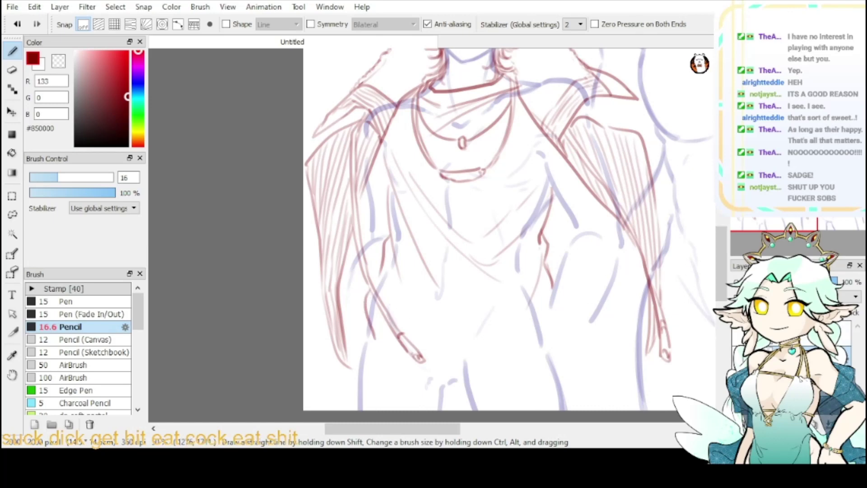
click(738, 383)
click(739, 383)
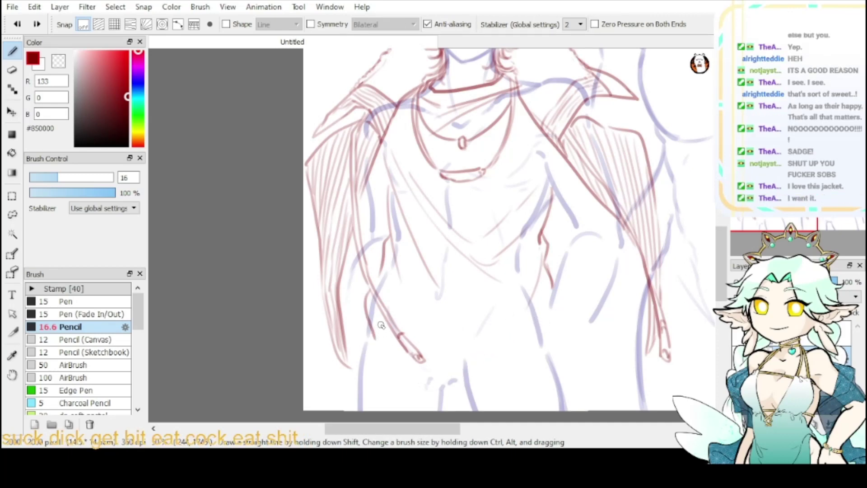
- Undo the latest outline strokes at the shirt's left side and right waist
key(ctrl+z)
key(ctrl+z)
key(ctrl+z)
key(ctrl+z)
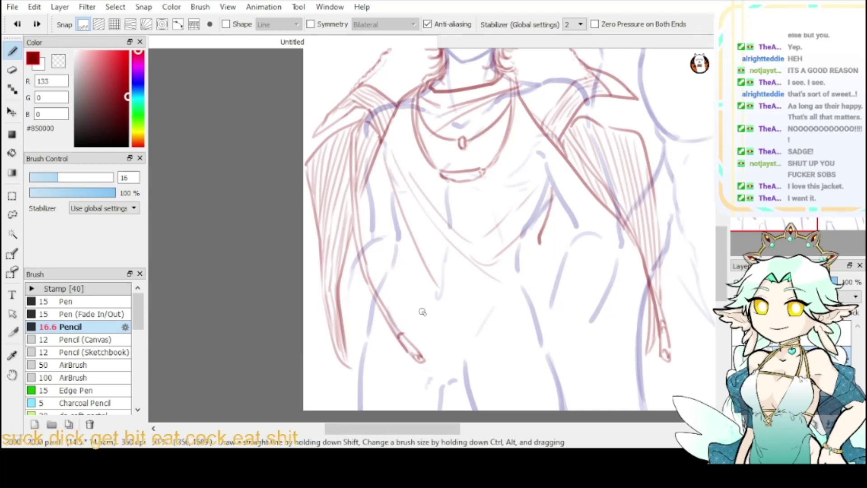
- Sketch light curved folds across the lower shirt, rising from the middle toward the right waist
drag(389, 202, 417, 335)
key(ctrl+z)
drag(388, 228, 417, 329)
mouse_move(426, 265)
mouse_down()
mouse_move(458, 308)
mouse_move(538, 278)
mouse_up()
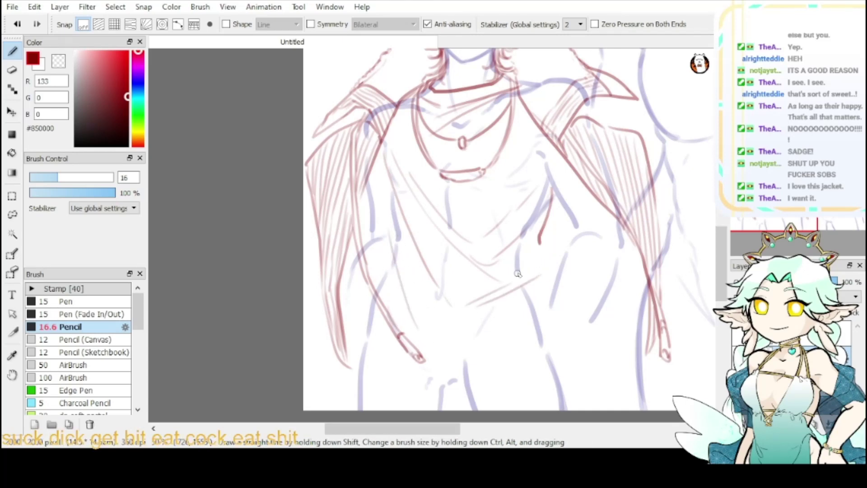
drag(486, 297, 540, 261)
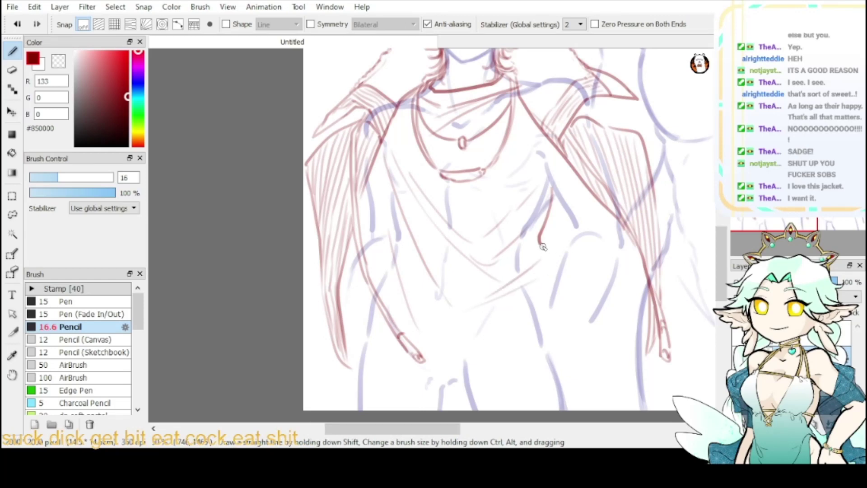
- Redraw the creased edge at the shirt's right waist and the shirt's left side behind the sleeve
drag(543, 232, 550, 271)
key(ctrl+z)
drag(542, 232, 557, 283)
mouse_move(389, 240)
mouse_down()
mouse_move(386, 291)
mouse_move(365, 291)
mouse_move(367, 330)
mouse_up()
key(ctrl+z)
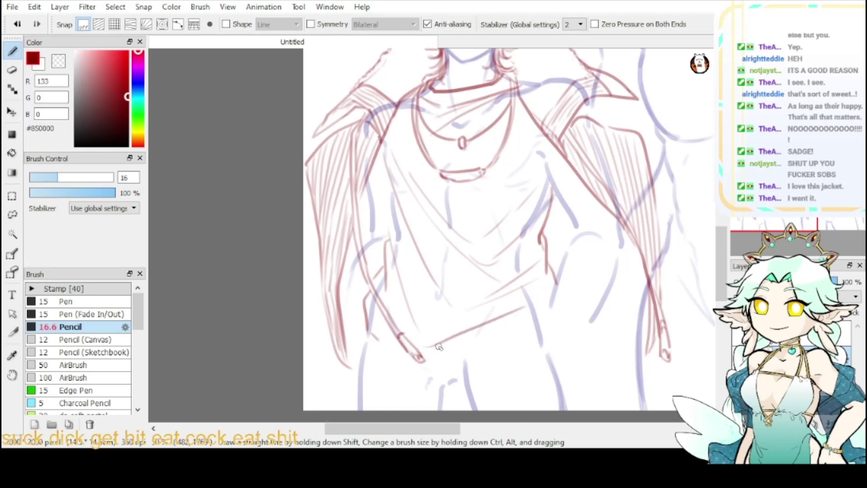
- Draw the shirt's bottom hem, dipping at the centre and rising diagonally to the right waist with a doubled line
drag(409, 339, 451, 364)
mouse_move(469, 356)
mouse_down()
mouse_move(548, 296)
mouse_move(547, 309)
mouse_up()
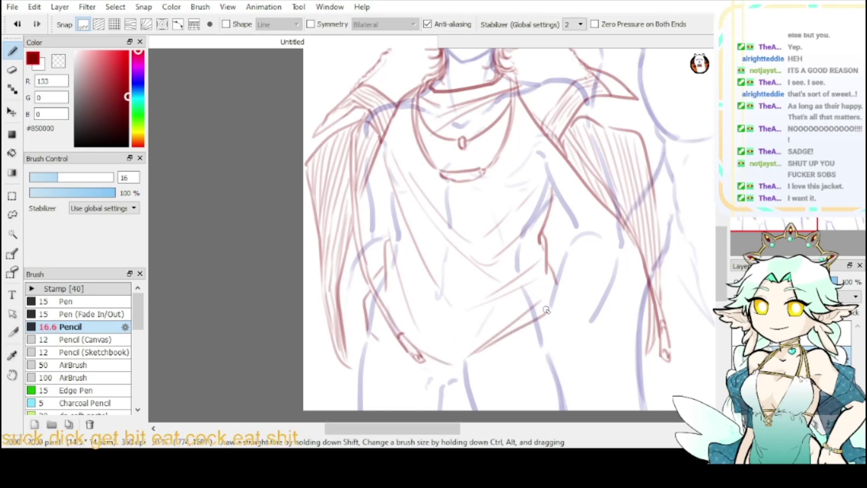
key(ctrl+z)
key(ctrl+z)
drag(470, 356, 538, 309)
drag(505, 343, 552, 307)
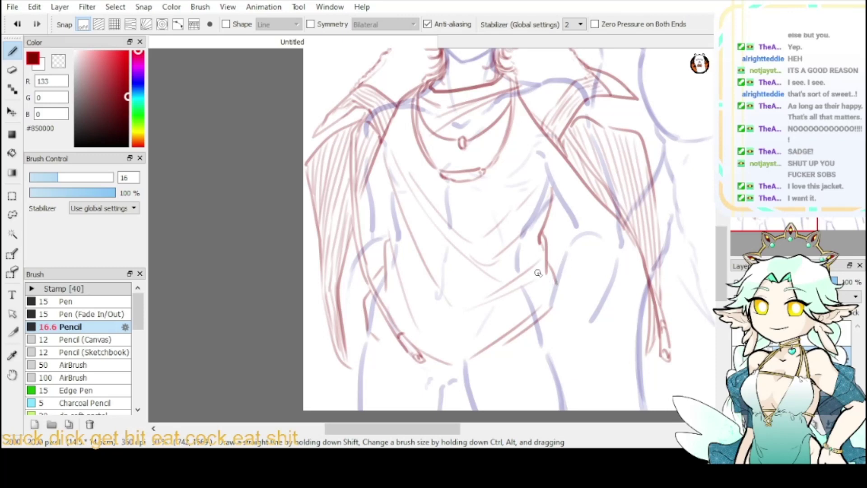
- Erase the shirt's side line below the right armpit and redraw it lightly with folds running toward the jacket sleeve
key(e)
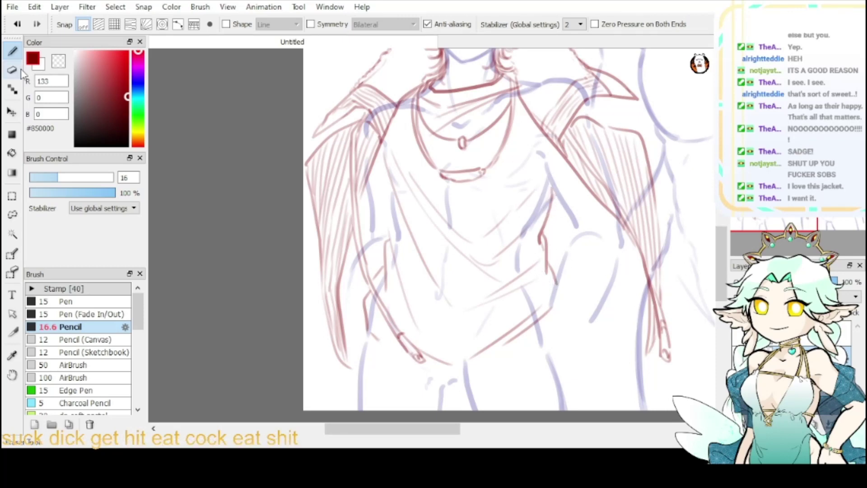
drag(552, 191, 538, 217)
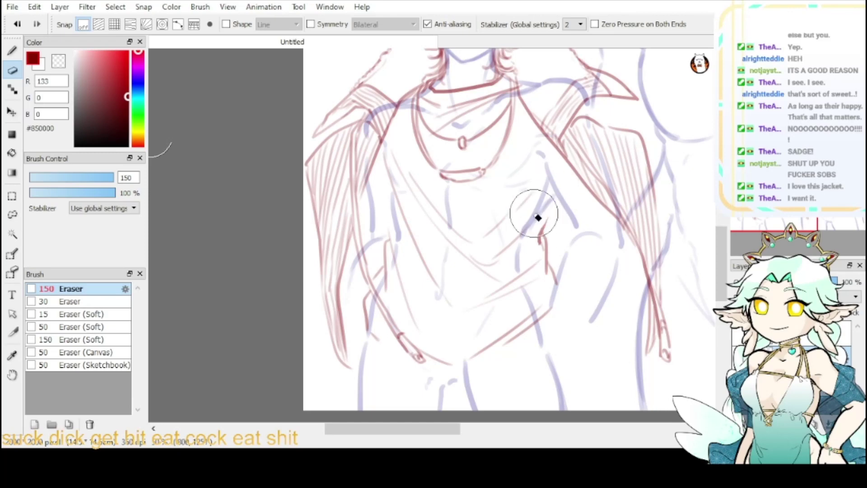
key(b)
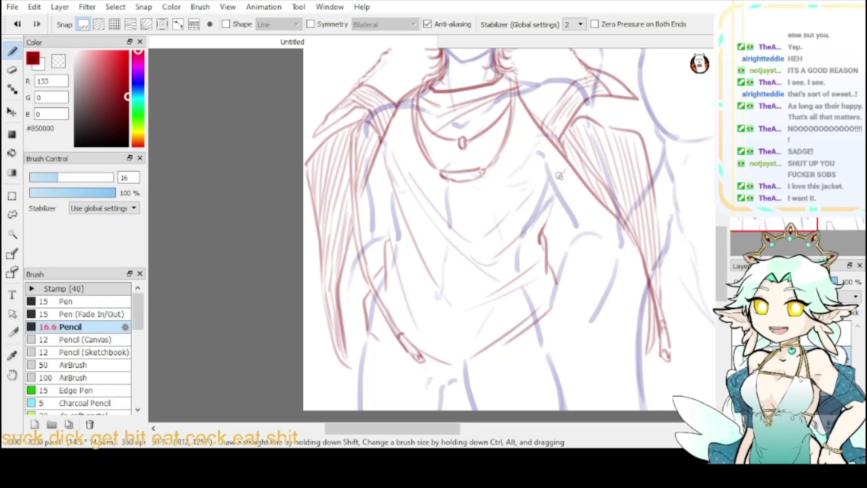
drag(558, 199, 575, 176)
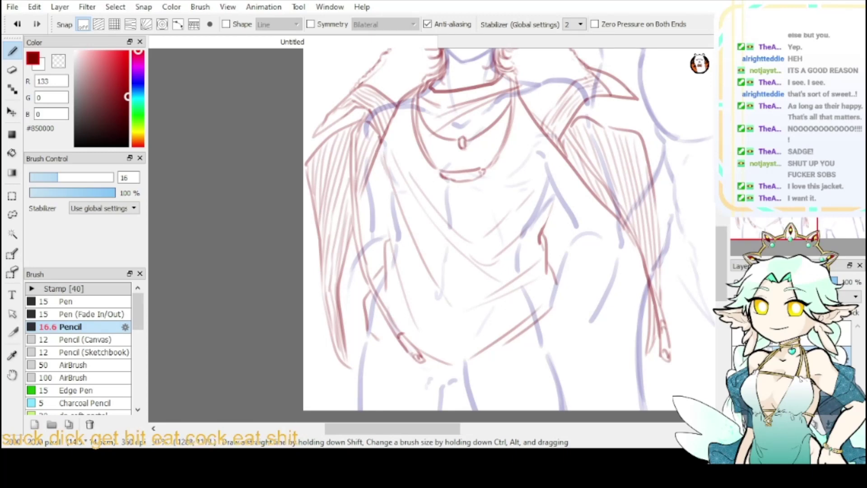
- Sketch a short curved sleeve edge from the right armpit toward the inner elbow
mouse_move(698, 149)
mouse_down()
mouse_move(617, 289)
mouse_move(584, 189)
mouse_up()
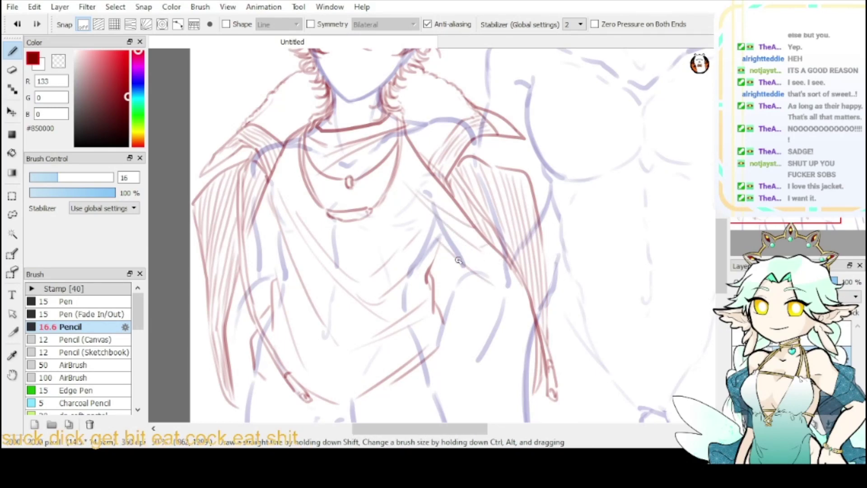
mouse_move(446, 261)
mouse_down()
mouse_move(454, 283)
mouse_move(445, 312)
mouse_up()
mouse_move(448, 302)
mouse_down()
mouse_move(487, 349)
mouse_move(494, 309)
mouse_up()
key(ctrl+z)
key(ctrl+z)
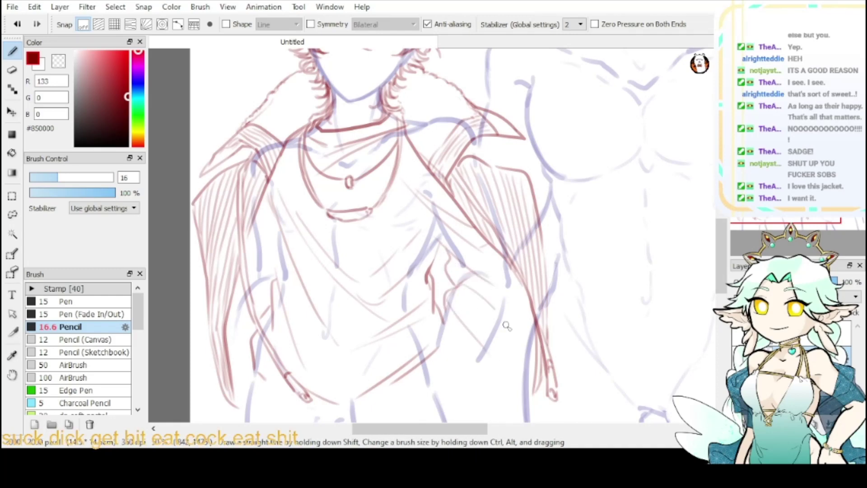
key(ctrl+z)
drag(456, 289, 490, 302)
drag(465, 275, 509, 305)
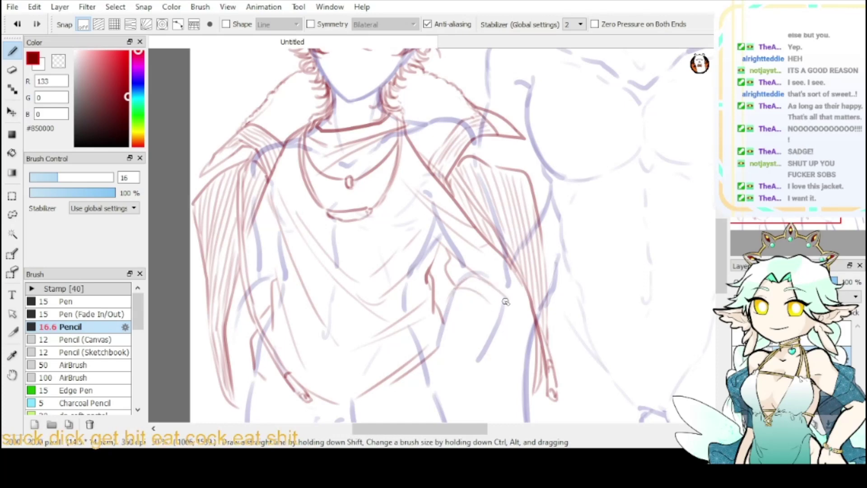
drag(475, 275, 520, 306)
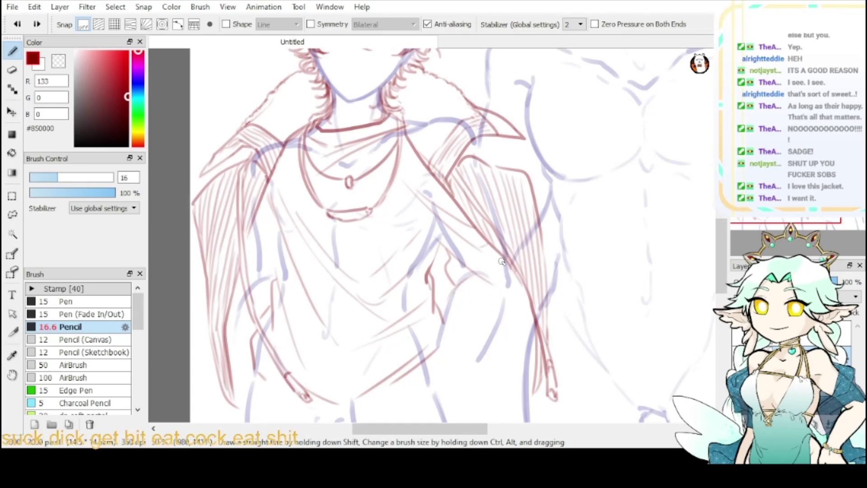
key(ctrl+z)
drag(461, 287, 439, 329)
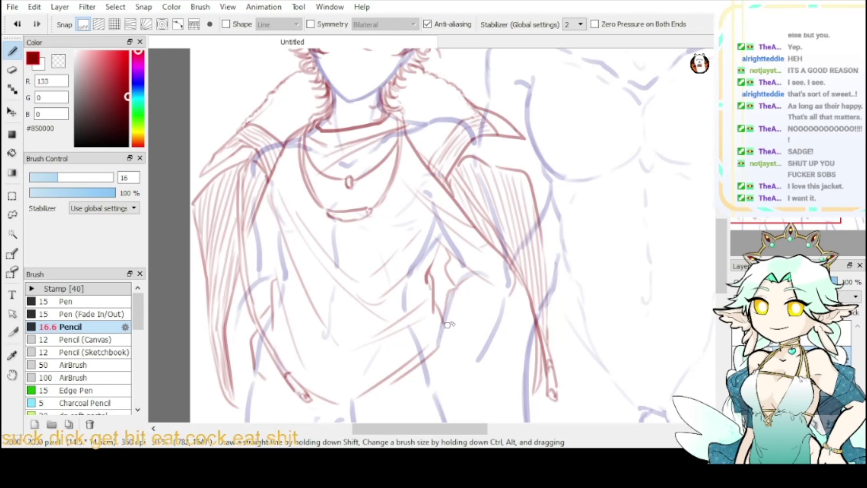
drag(482, 301, 450, 339)
drag(511, 299, 494, 383)
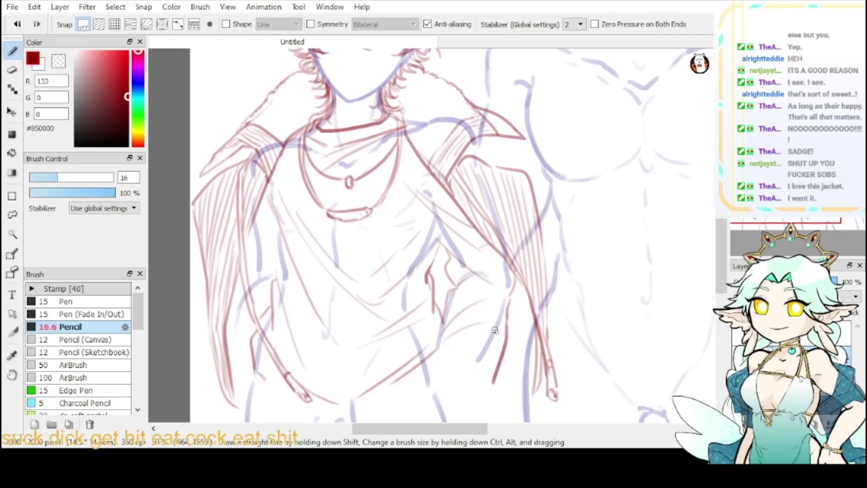
key(ctrl+z)
key(ctrl+z)
key(ctrl+z)
drag(682, 213, 654, 151)
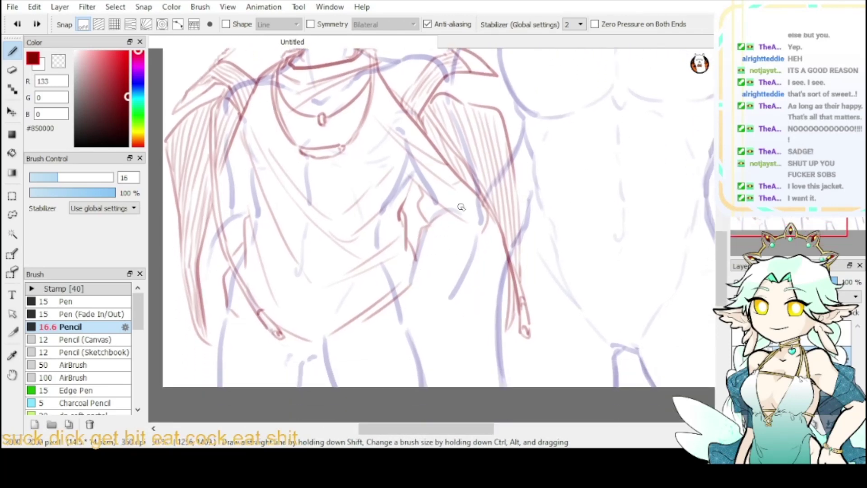
key(e)
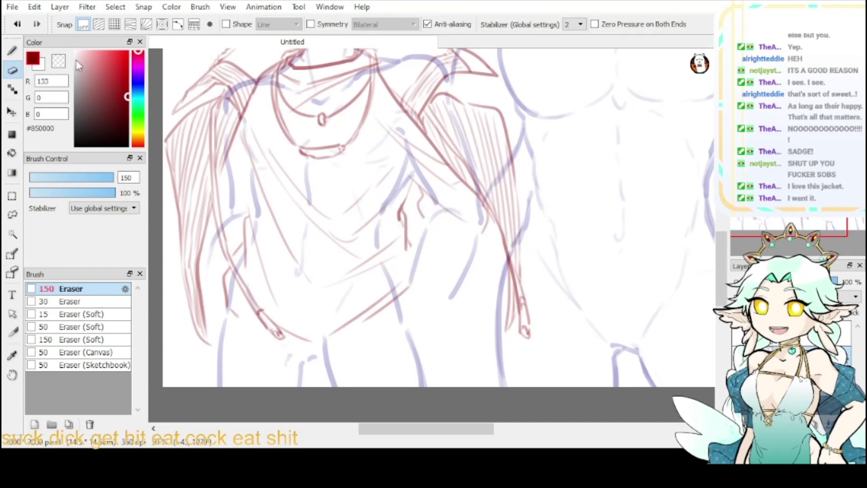
- Outline the loose right forearm sleeve from the elbow down to a rounded cuff, with light folds inside
click(13, 54)
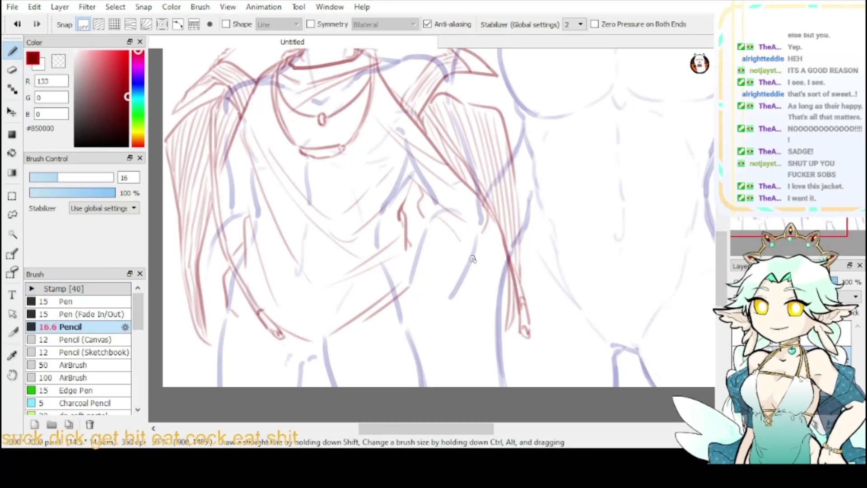
drag(439, 217, 476, 262)
drag(427, 224, 405, 278)
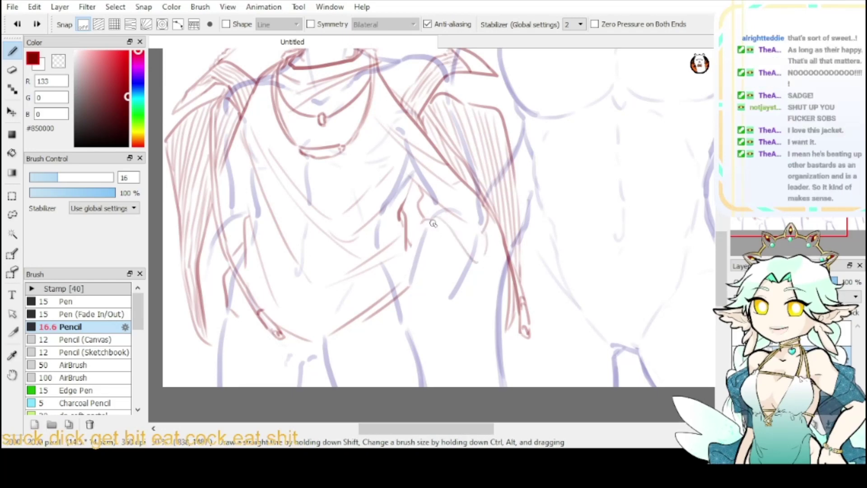
drag(434, 222, 411, 298)
drag(440, 228, 452, 320)
drag(484, 255, 457, 312)
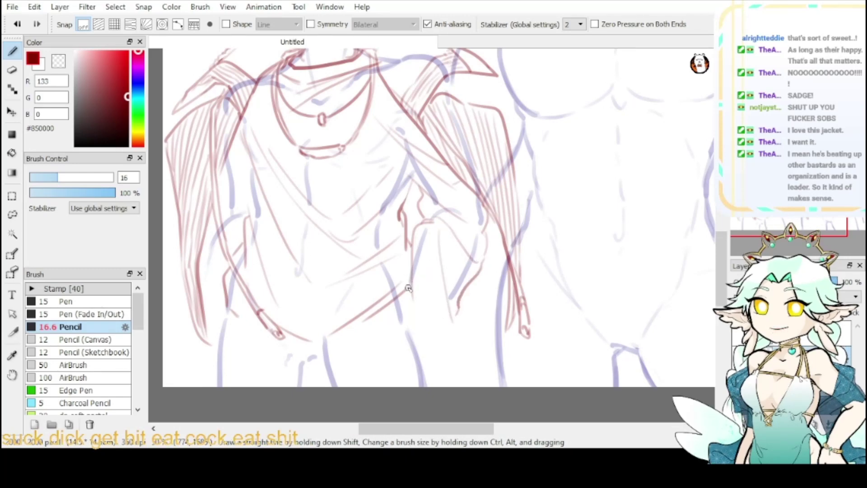
drag(402, 307, 441, 342)
drag(457, 313, 441, 347)
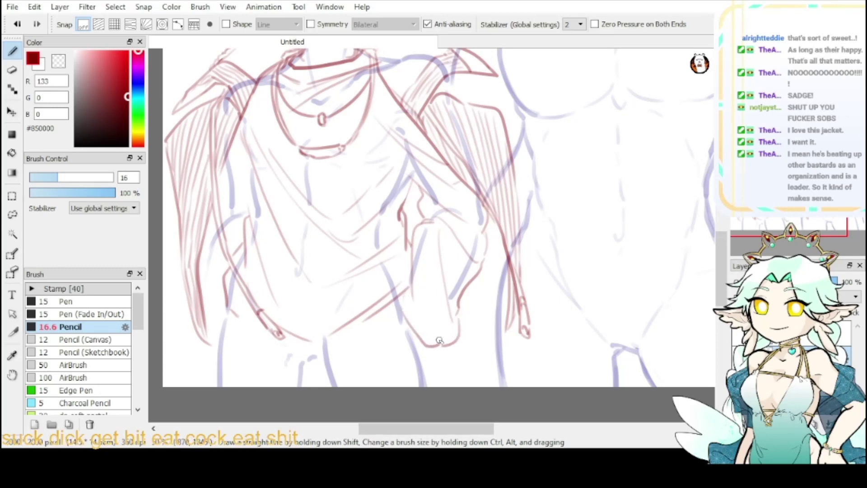
- Sketch the left arm's shirt sleeve between the jacket sleeve and torso, ending just below the jacket's edge
mouse_move(247, 159)
mouse_down()
mouse_move(222, 212)
mouse_move(247, 156)
mouse_move(223, 180)
mouse_move(222, 225)
mouse_move(212, 227)
mouse_move(211, 345)
mouse_up()
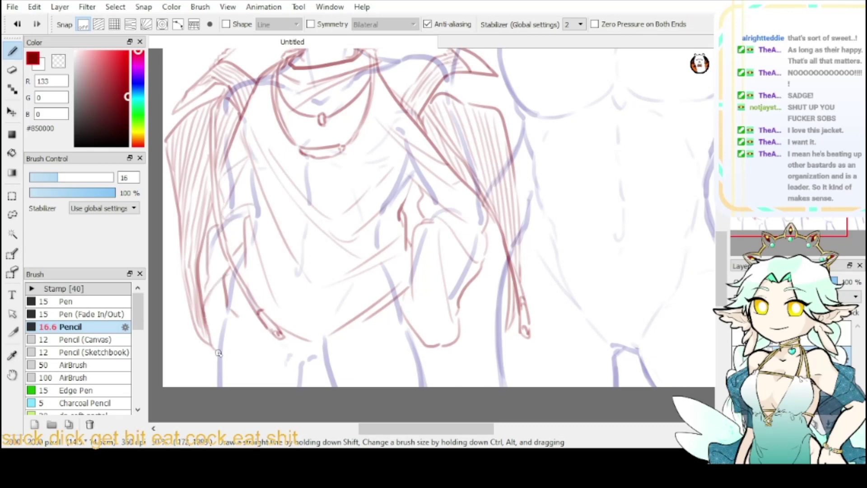
mouse_move(212, 227)
mouse_down()
mouse_move(210, 287)
mouse_move(225, 273)
mouse_move(208, 300)
mouse_move(219, 284)
mouse_move(208, 337)
mouse_move(217, 347)
mouse_move(222, 320)
mouse_move(220, 359)
mouse_up()
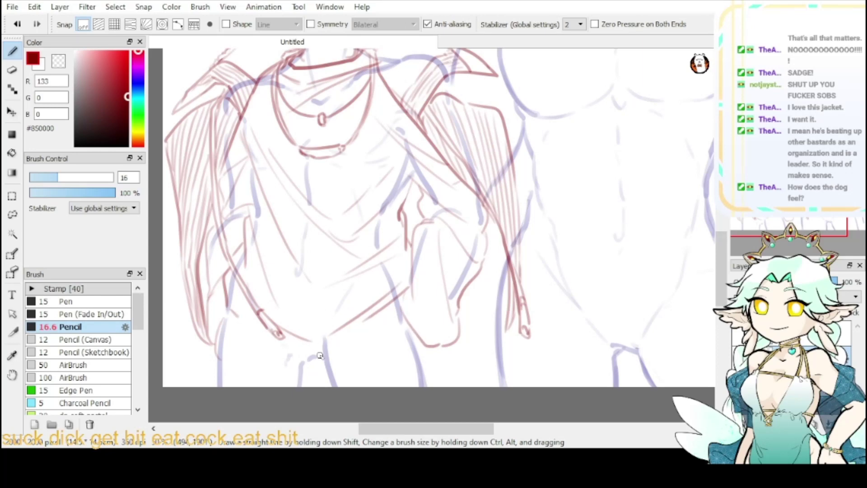
- Sketch the trouser crease at the crotch below the shirt hem, with a short fold stroke beneath it
drag(324, 357, 261, 347)
drag(318, 356, 295, 399)
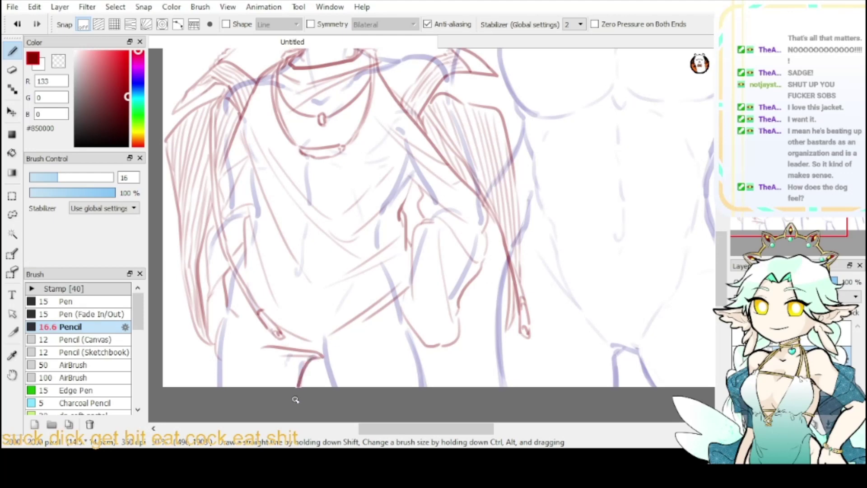
key(ctrl+z)
drag(322, 356, 276, 370)
key(ctrl+z)
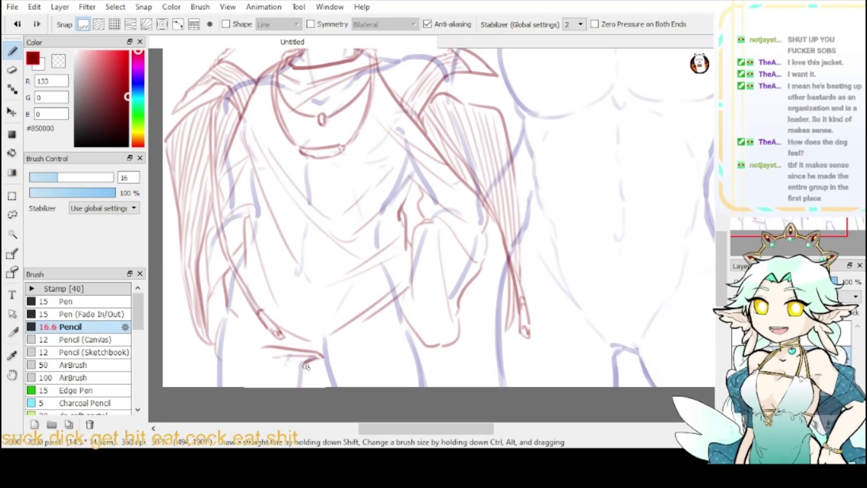
drag(306, 366, 302, 407)
key(ctrl+z)
drag(312, 357, 307, 391)
key(ctrl+z)
drag(707, 209, 826, 331)
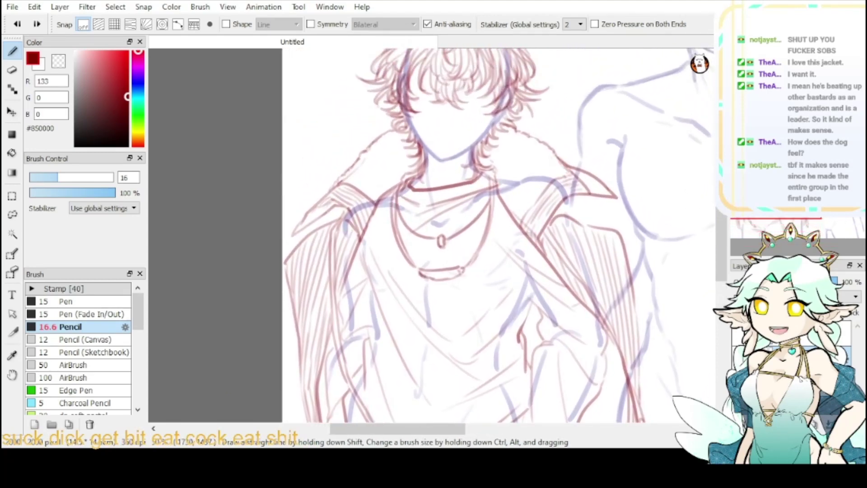
drag(596, 383, 567, 280)
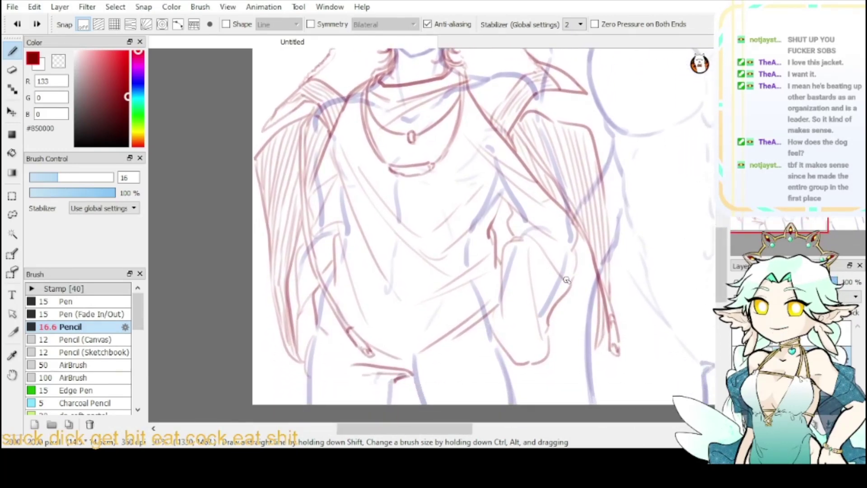
mouse_move(493, 340)
mouse_down()
mouse_move(484, 389)
mouse_move(500, 353)
mouse_move(497, 386)
mouse_move(509, 364)
mouse_move(509, 390)
mouse_move(511, 354)
mouse_move(518, 382)
mouse_up()
key(ctrl+z)
key(ctrl+z)
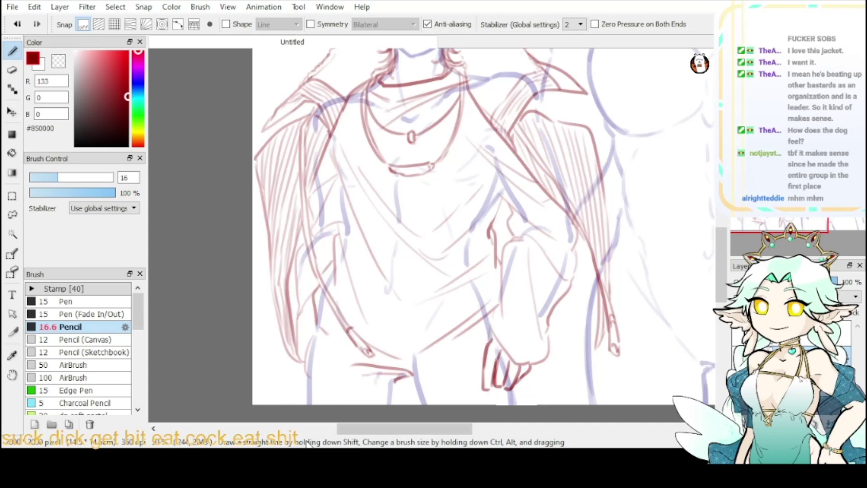
click(271, 456)
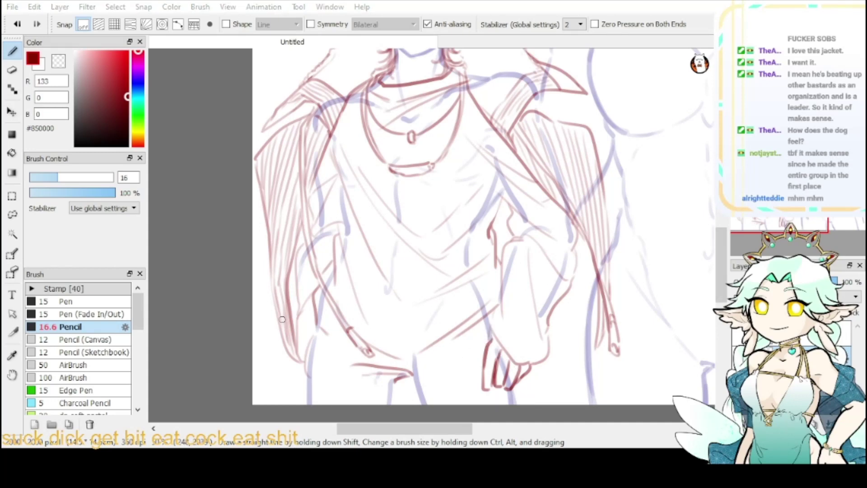
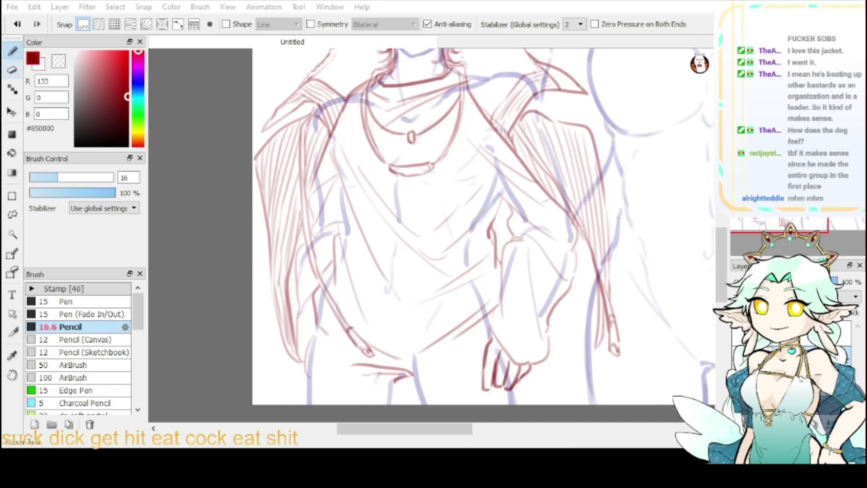
click(13, 72)
mouse_move(510, 375)
mouse_down()
mouse_move(414, 348)
mouse_move(438, 256)
mouse_move(420, 270)
mouse_move(427, 246)
mouse_move(439, 250)
mouse_move(412, 226)
mouse_move(455, 256)
mouse_up()
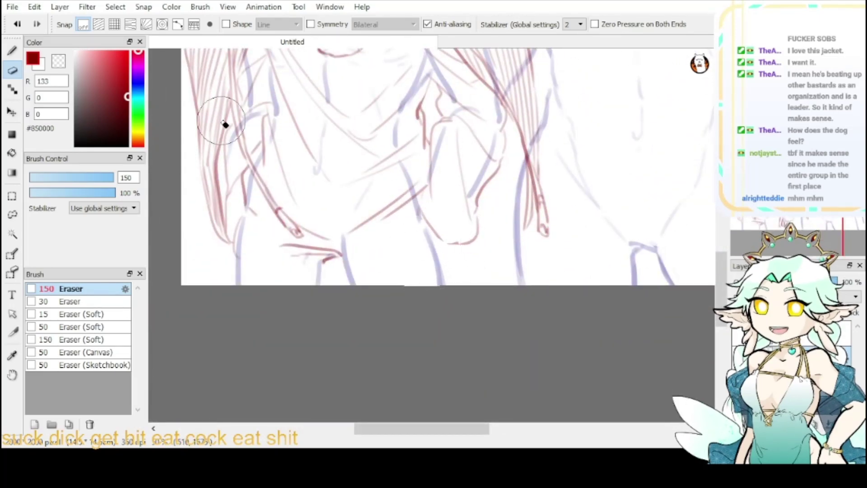
click(12, 53)
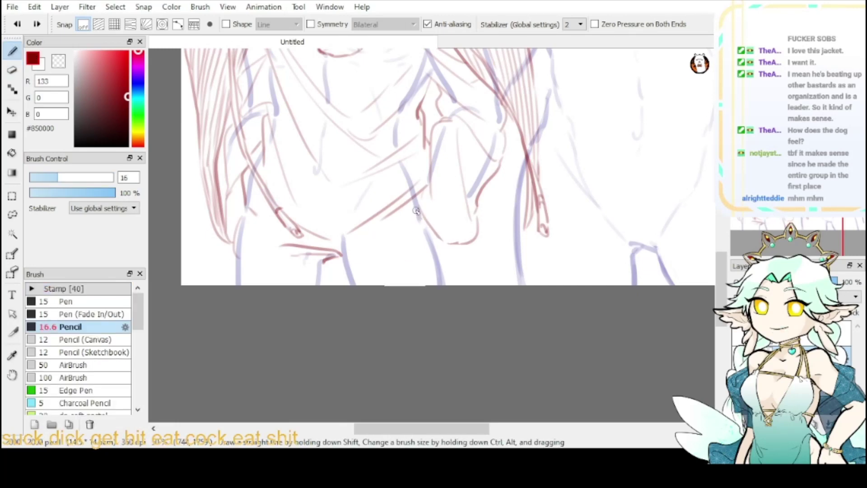
drag(416, 210, 400, 261)
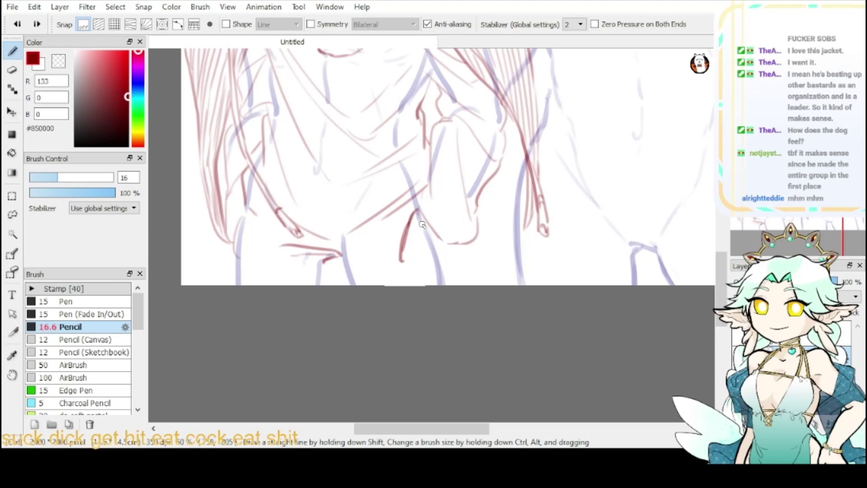
key(ctrl+z)
mouse_move(417, 217)
mouse_down()
mouse_move(411, 264)
mouse_move(419, 265)
mouse_move(427, 227)
mouse_move(419, 268)
mouse_up()
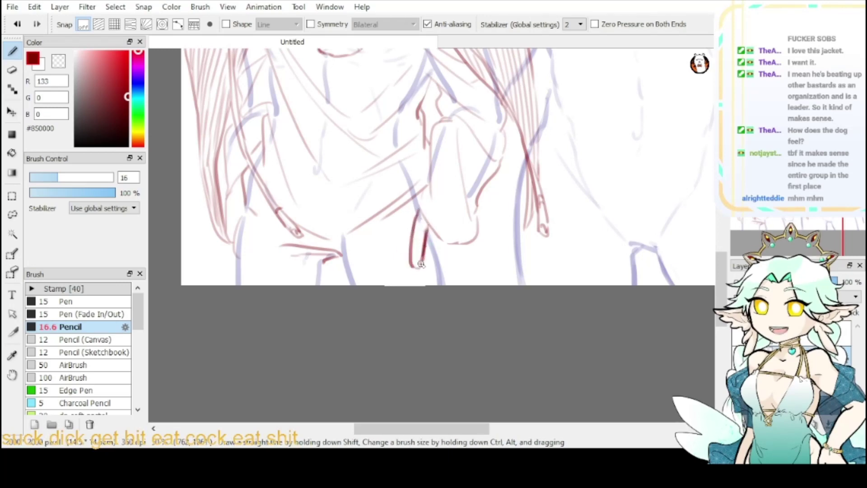
mouse_move(427, 229)
mouse_down()
mouse_move(424, 248)
mouse_move(437, 238)
mouse_move(427, 267)
mouse_up()
key(ctrl+z)
key(ctrl+z)
key(ctrl+z)
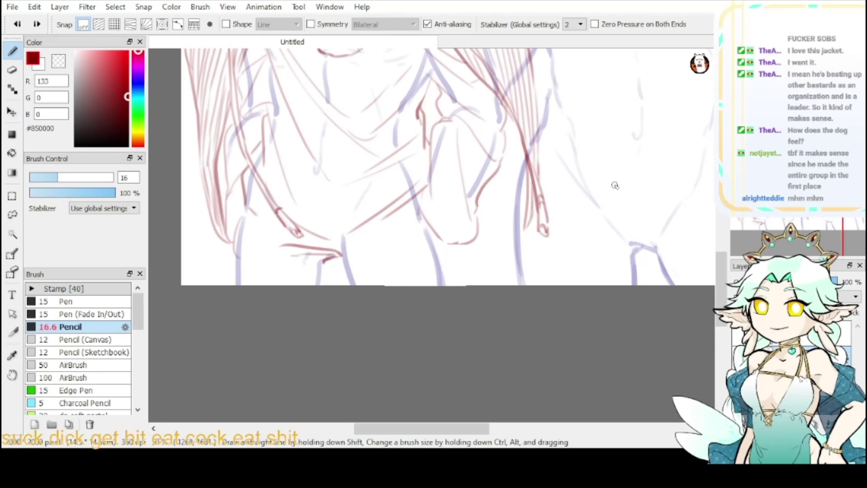
- Try to sketch a row of short, slanted fingers below the right sleeve cuff
scroll(488, 294, up, 10)
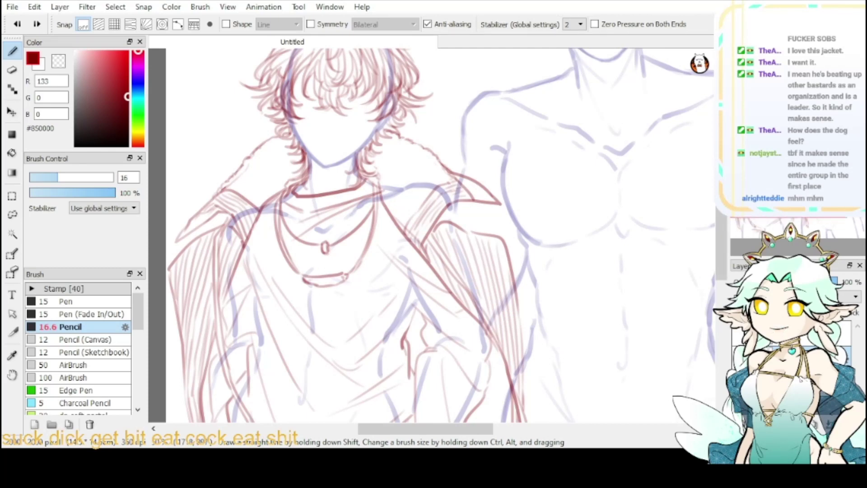
drag(649, 391, 664, 191)
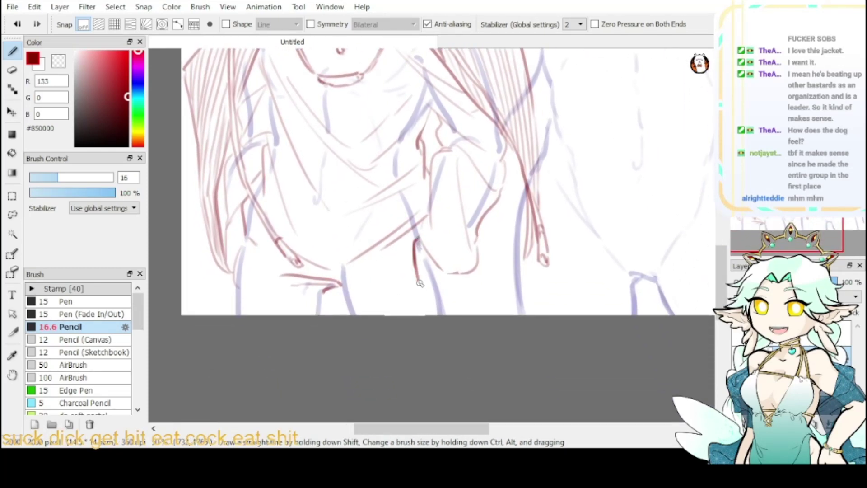
mouse_move(417, 237)
mouse_down()
mouse_move(406, 279)
mouse_move(419, 254)
mouse_move(414, 274)
mouse_move(420, 278)
mouse_move(429, 260)
mouse_move(422, 279)
mouse_move(438, 271)
mouse_move(428, 283)
mouse_move(425, 261)
mouse_move(425, 281)
mouse_move(416, 257)
mouse_move(421, 282)
mouse_move(410, 275)
mouse_move(416, 260)
mouse_move(409, 280)
mouse_move(440, 272)
mouse_move(443, 280)
mouse_move(445, 268)
mouse_move(437, 298)
mouse_move(445, 273)
mouse_move(442, 299)
mouse_up()
key(ctrl+z)
key(ctrl+z)
key(ctrl+z)
key(ctrl+z)
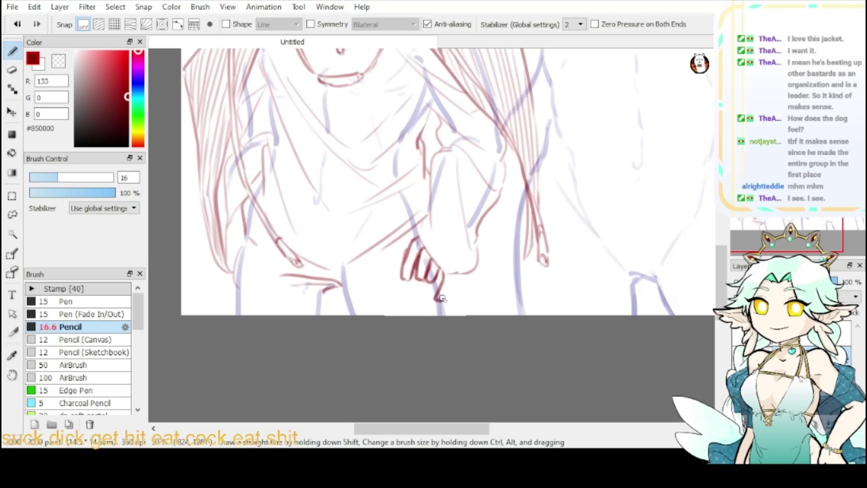
key(ctrl+z)
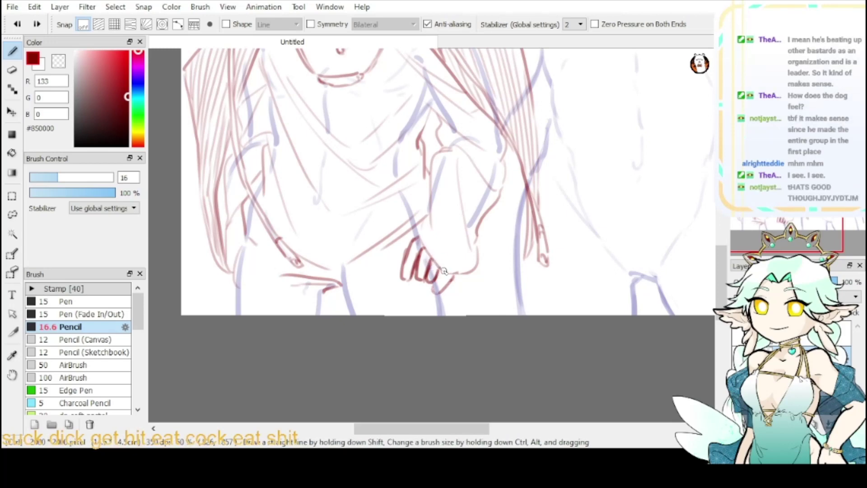
drag(447, 274, 438, 288)
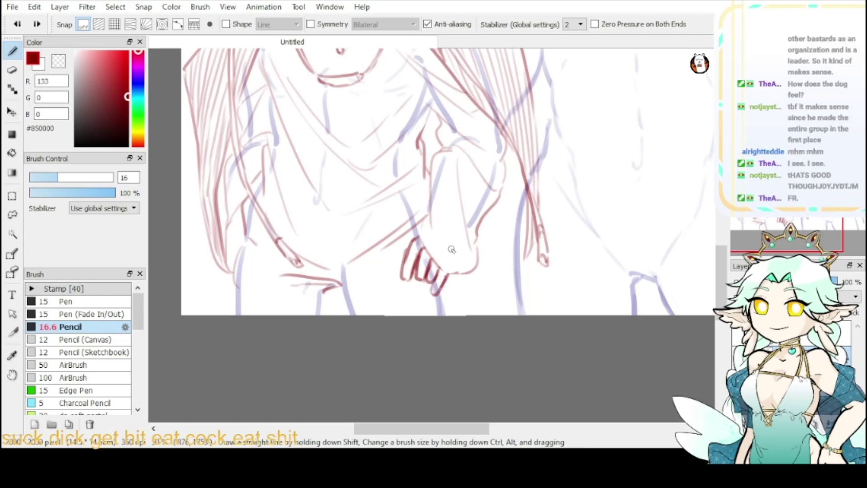
- Undo the finger strokes at the right cuff back to the first short stroke
key(ctrl+z)
key(ctrl+z)
key(ctrl+z)
key(ctrl+z)
key(ctrl+z)
key(ctrl+z)
key(ctrl+z)
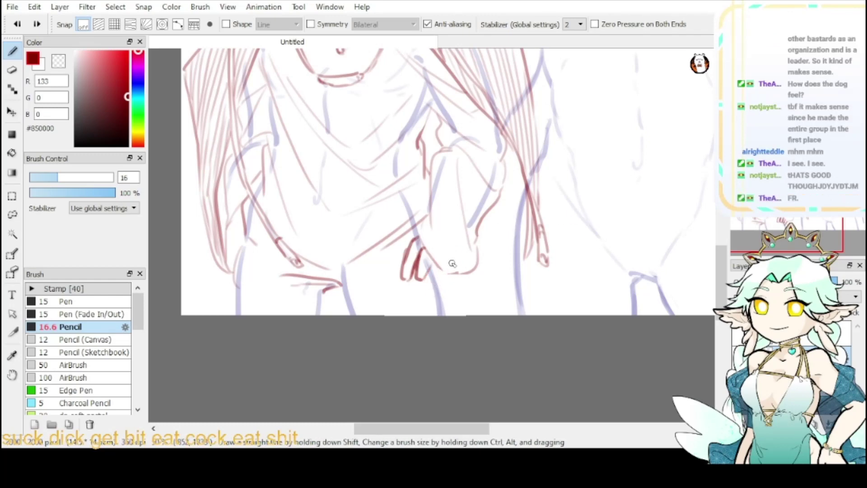
key(ctrl+z)
key(ctrl+z)
key(ctrl+z)
key(ctrl+z)
key(ctrl+z)
key(ctrl+z)
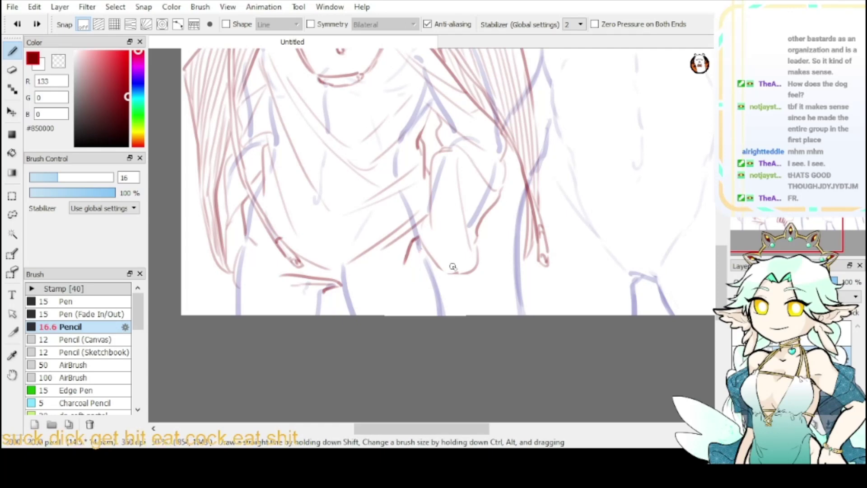
- Try a tighter group of rounded, curled fingers beside the right cuff and erase them
mouse_move(419, 246)
mouse_down()
mouse_move(401, 255)
mouse_move(406, 281)
mouse_move(416, 285)
mouse_move(419, 241)
mouse_move(417, 275)
mouse_move(425, 280)
mouse_move(427, 255)
mouse_move(434, 286)
mouse_move(438, 268)
mouse_up()
key(ctrl+z)
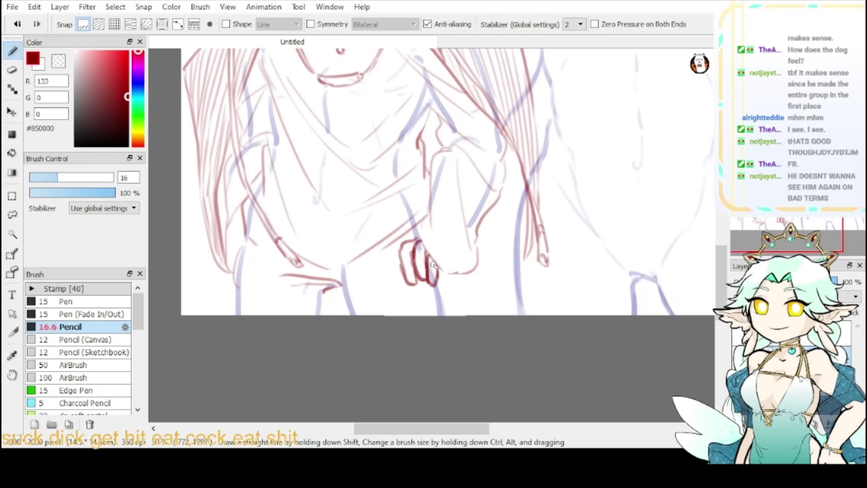
mouse_move(439, 276)
mouse_down()
mouse_move(443, 291)
mouse_move(448, 276)
mouse_up()
key(ctrl+z)
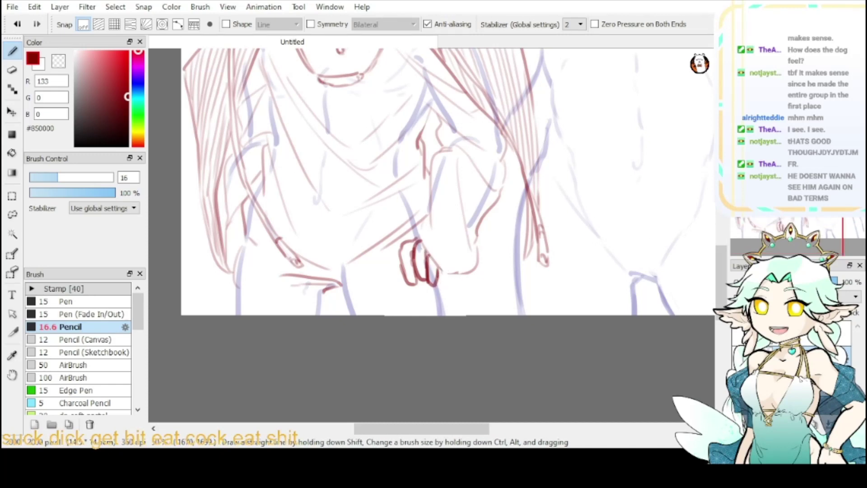
drag(479, 249, 488, 439)
scroll(431, 221, up, 5)
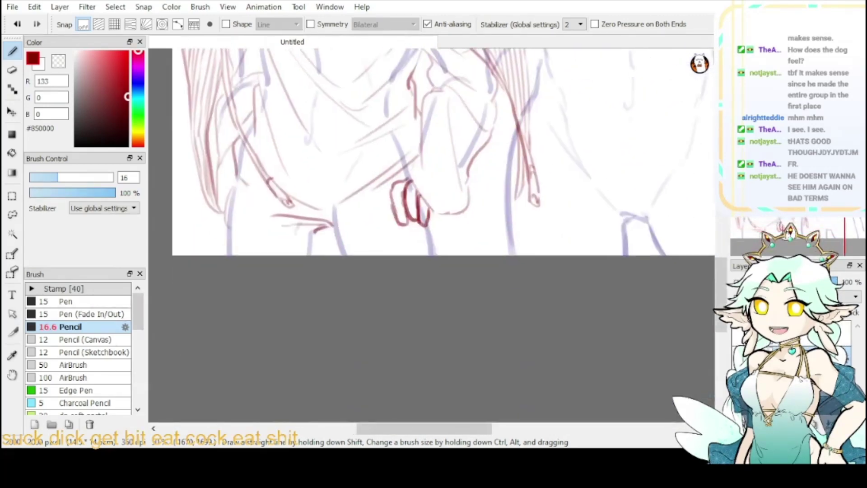
key(e)
mouse_move(431, 221)
mouse_down()
mouse_move(397, 194)
mouse_move(409, 187)
mouse_move(427, 220)
mouse_move(410, 184)
mouse_move(431, 224)
mouse_move(408, 178)
mouse_up()
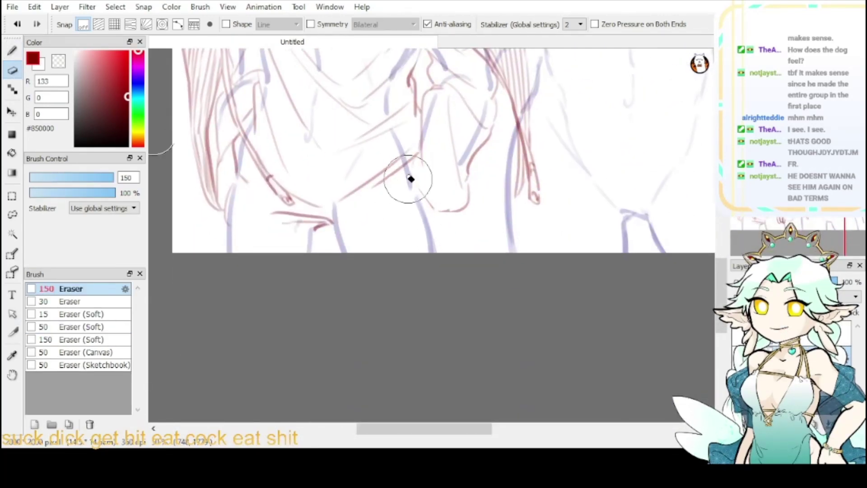
- Erase the overlapping lines at the right forearm's inner side and redraw the sleeve's inner edge curving down toward the cuff
key(b)
mouse_move(433, 135)
mouse_down()
mouse_move(421, 401)
mouse_move(421, 328)
mouse_up()
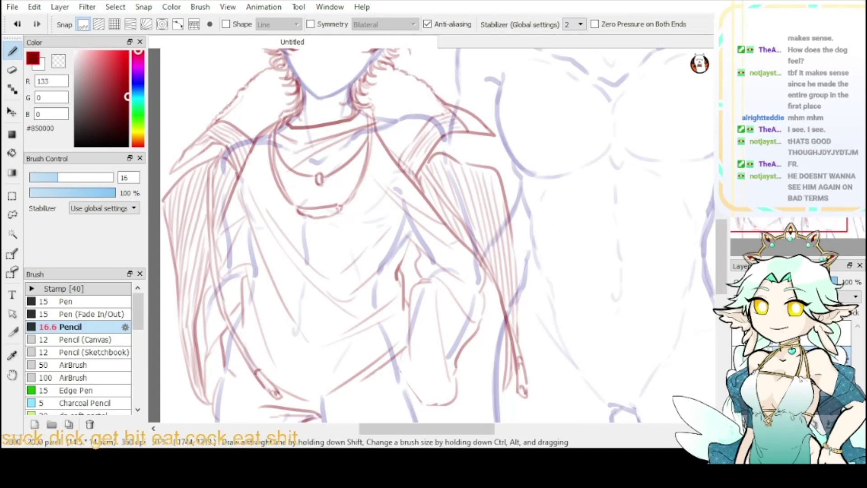
drag(783, 201, 785, 219)
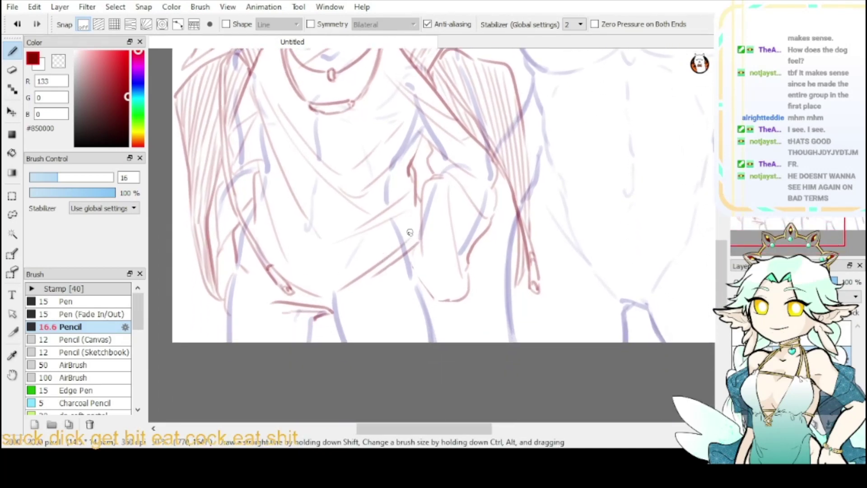
key(e)
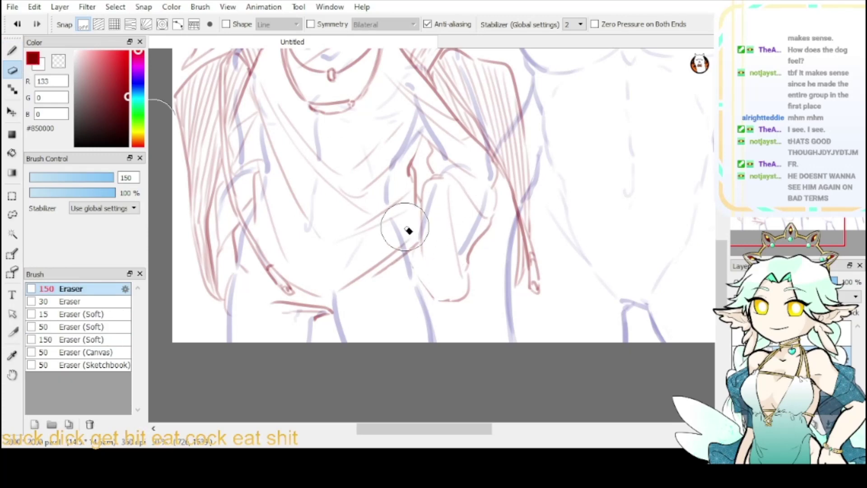
click(13, 53)
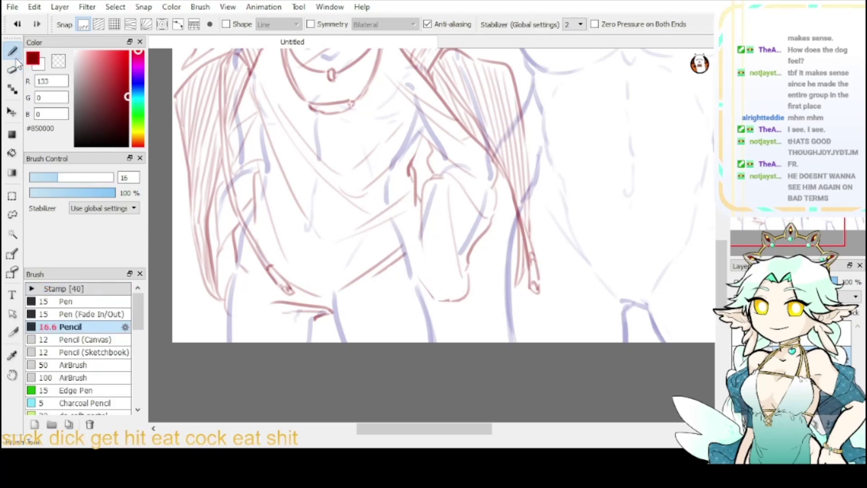
drag(420, 215, 404, 259)
key(ctrl+z)
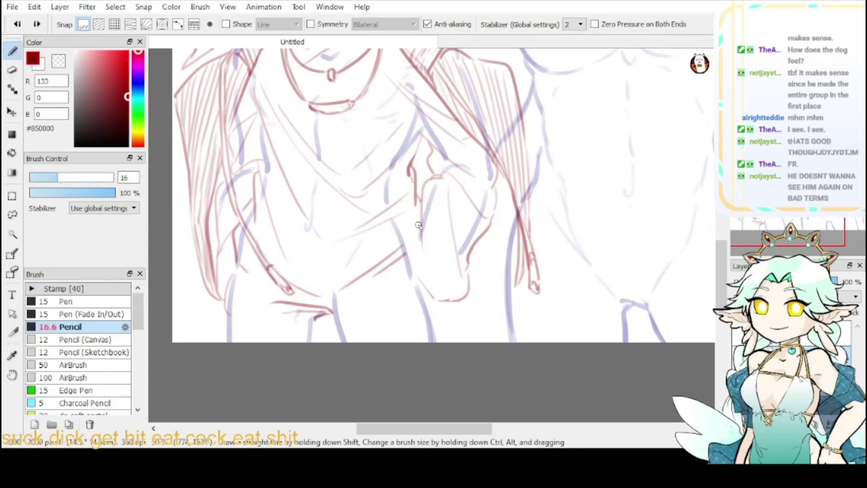
mouse_move(421, 221)
mouse_down()
mouse_move(407, 265)
mouse_move(420, 282)
mouse_up()
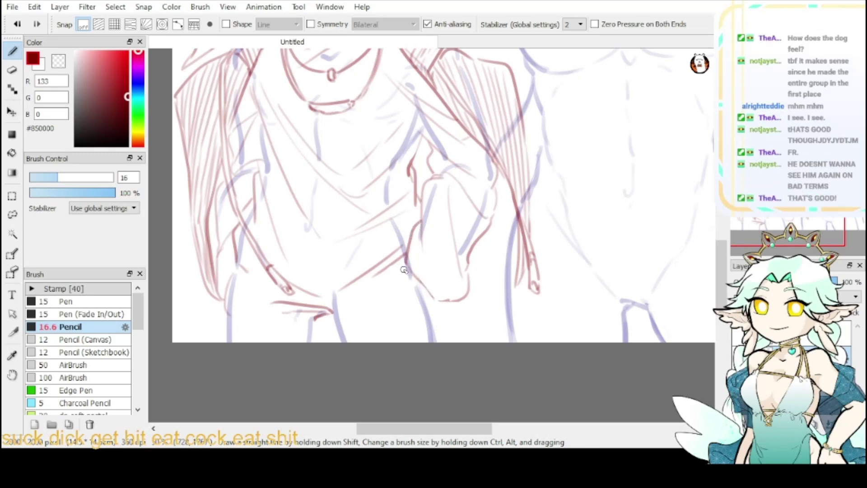
mouse_move(405, 268)
mouse_down()
mouse_move(394, 293)
mouse_move(404, 327)
mouse_move(410, 278)
mouse_move(415, 315)
mouse_move(421, 284)
mouse_move(426, 327)
mouse_move(440, 302)
mouse_move(433, 283)
mouse_up()
key(ctrl+z)
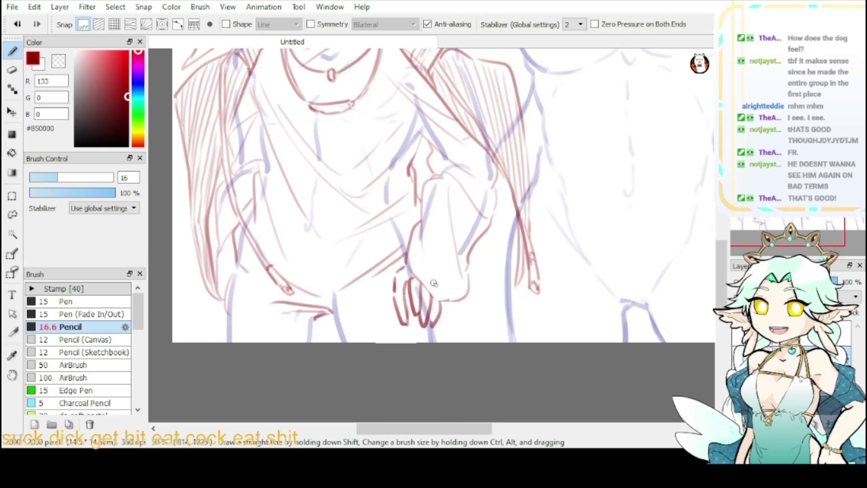
key(ctrl+z)
key(ctrl+z)
key(ctrl+z)
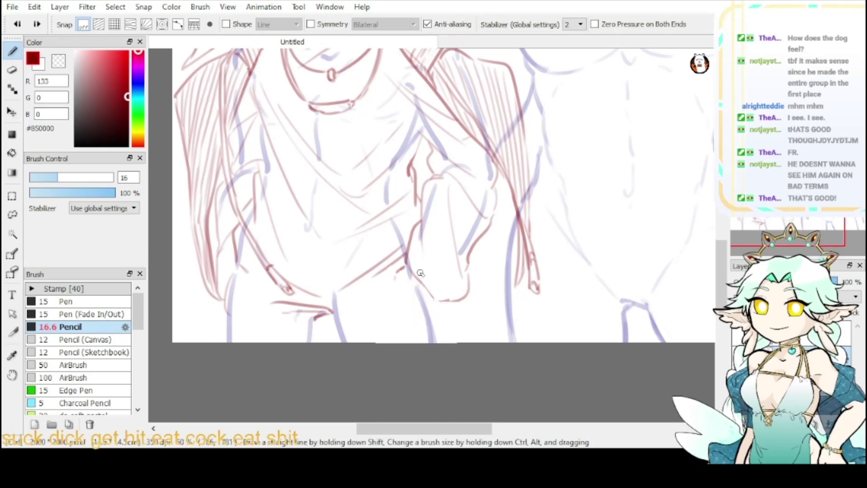
- Sketch four slim fingers hanging below the right sleeve cuff, side by side and pointing down
mouse_move(408, 272)
mouse_down()
mouse_move(397, 296)
mouse_move(404, 304)
mouse_move(407, 287)
mouse_move(416, 312)
mouse_up()
key(ctrl+z)
mouse_move(412, 276)
mouse_down()
mouse_move(411, 295)
mouse_move(422, 297)
mouse_up()
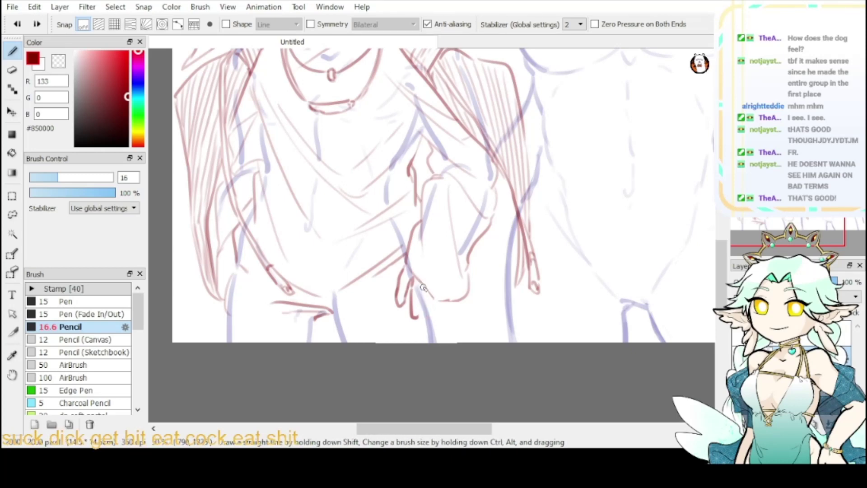
mouse_move(421, 284)
mouse_down()
mouse_move(417, 318)
mouse_move(439, 314)
mouse_move(434, 328)
mouse_move(446, 305)
mouse_move(437, 340)
mouse_up()
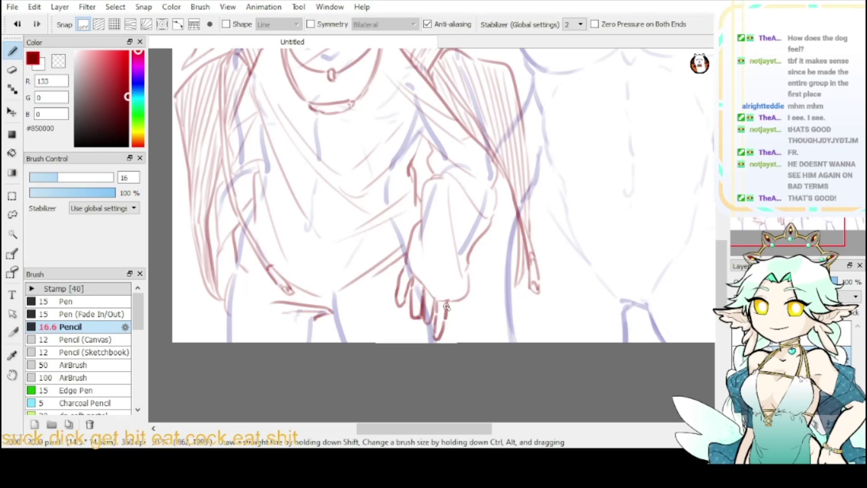
key(ctrl+z)
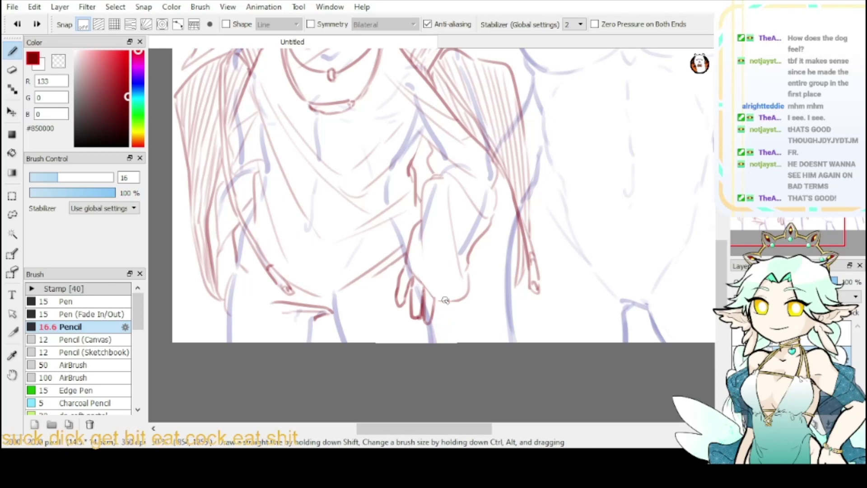
drag(447, 303, 440, 321)
key(ctrl+z)
drag(412, 290, 418, 318)
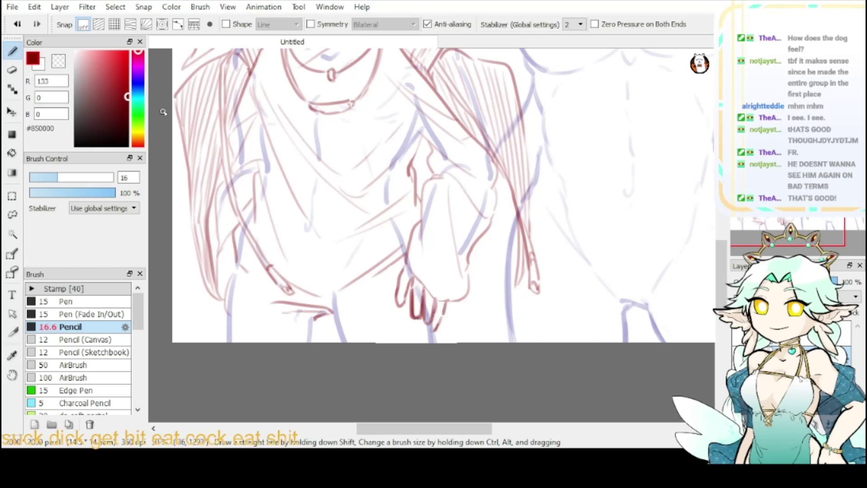
- Erase the middle finger's tip with transparent colour and redraw it slightly longer in dark red, refining the knuckles at the cuff
click(59, 61)
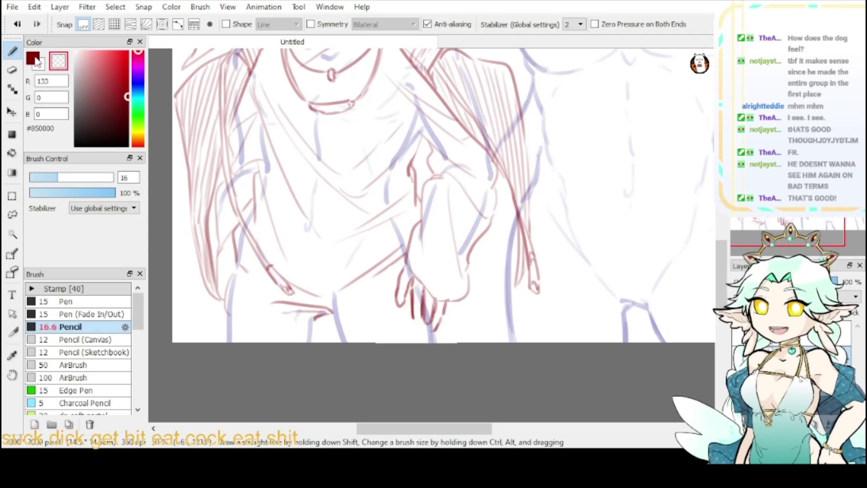
key(x)
drag(415, 303, 414, 321)
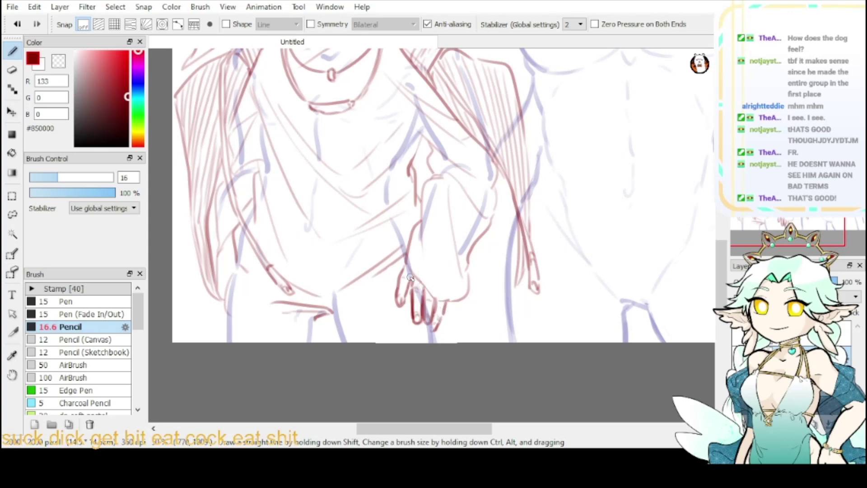
drag(410, 277, 427, 290)
- Tidy the right sleeve opening below the armpit and join its lines into a peak
mouse_move(541, 235)
mouse_down()
mouse_move(517, 377)
mouse_move(561, 398)
mouse_move(604, 310)
mouse_move(618, 340)
mouse_up()
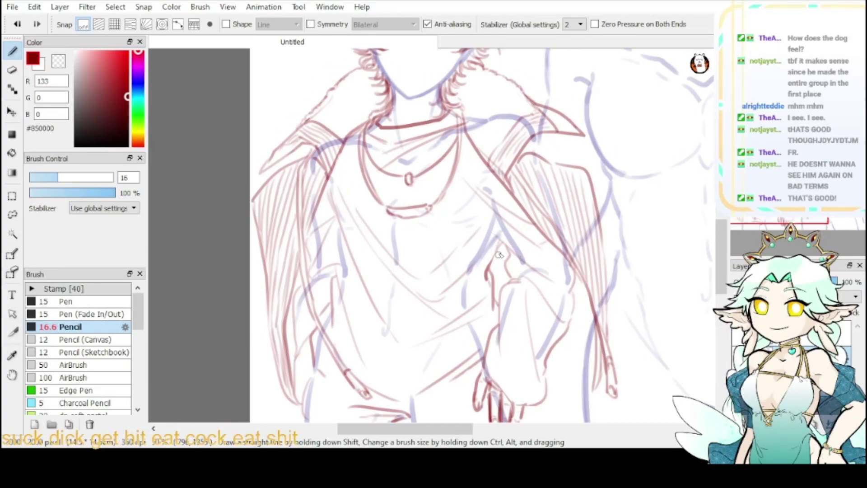
key(c)
key(c)
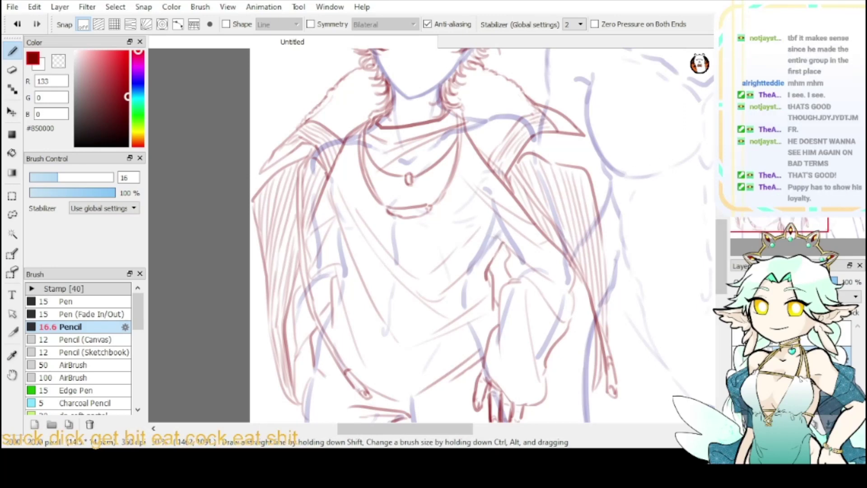
mouse_move(768, 192)
mouse_down()
mouse_move(771, 182)
mouse_move(764, 215)
mouse_up()
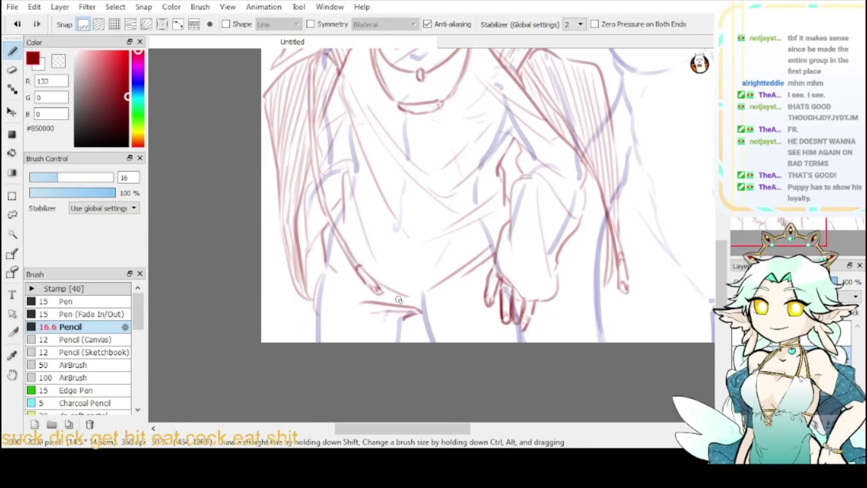
- Add short strokes joining the shirt hem to the trouser crease, and touch up the lower left sleeve lines
key(ctrl+z)
drag(401, 294, 398, 306)
key(ctrl+z)
drag(411, 296, 409, 304)
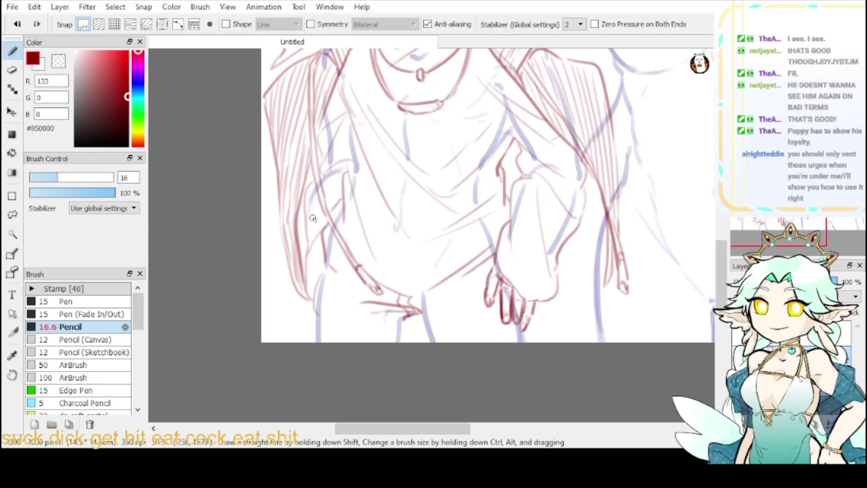
key(c)
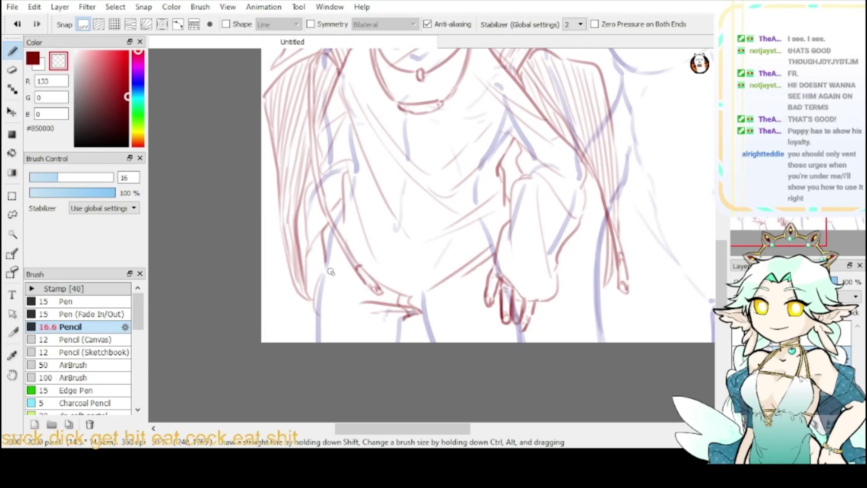
click(33, 58)
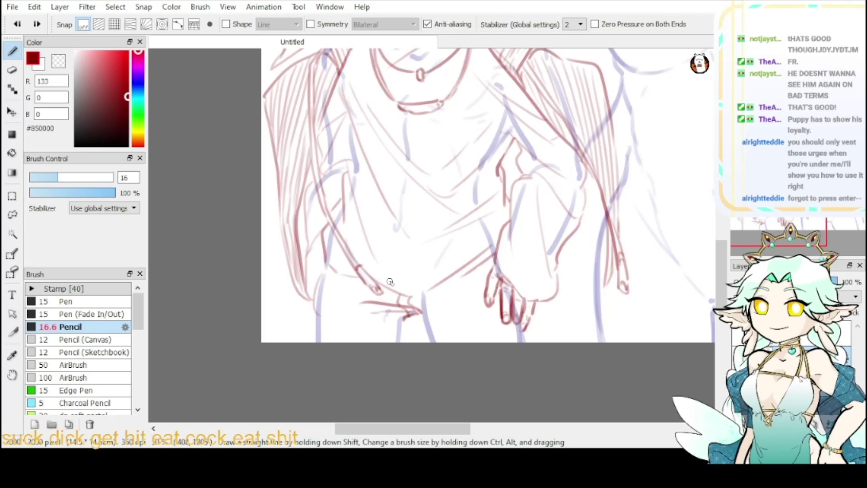
- Sketch the trousers' inner leg lines forking at the crotch, the outer left thigh, and a short thigh line below the right hand's fingers
mouse_move(783, 176)
mouse_down()
mouse_move(786, 189)
mouse_move(784, 169)
mouse_move(781, 216)
mouse_up()
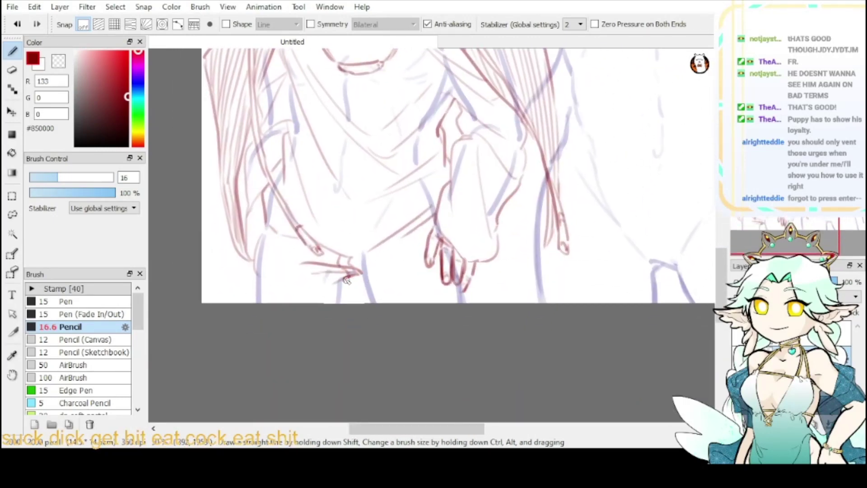
mouse_move(354, 275)
mouse_down()
mouse_move(340, 302)
mouse_move(373, 295)
mouse_move(383, 314)
mouse_up()
key(ctrl+z)
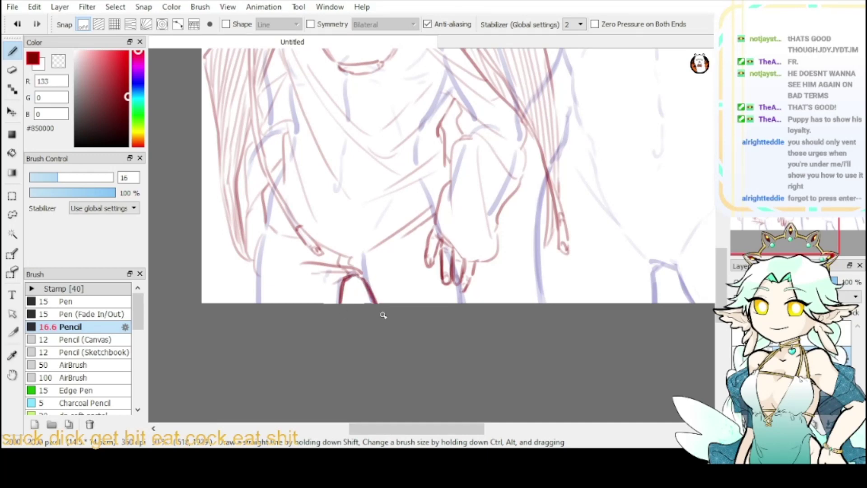
drag(465, 291, 468, 313)
drag(267, 226, 262, 309)
key(ctrl+z)
drag(266, 226, 261, 311)
- Compare the blue body sketch with and without the dark red line layer by toggling its visibility
click(738, 358)
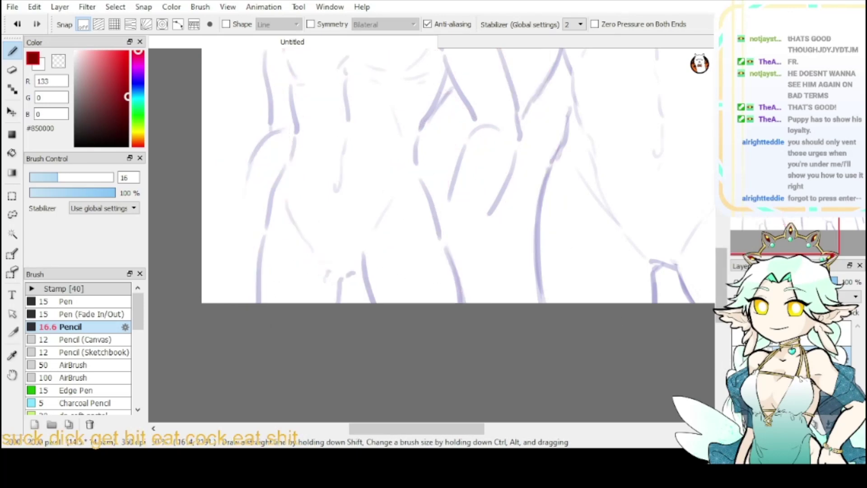
click(738, 359)
click(738, 384)
click(739, 384)
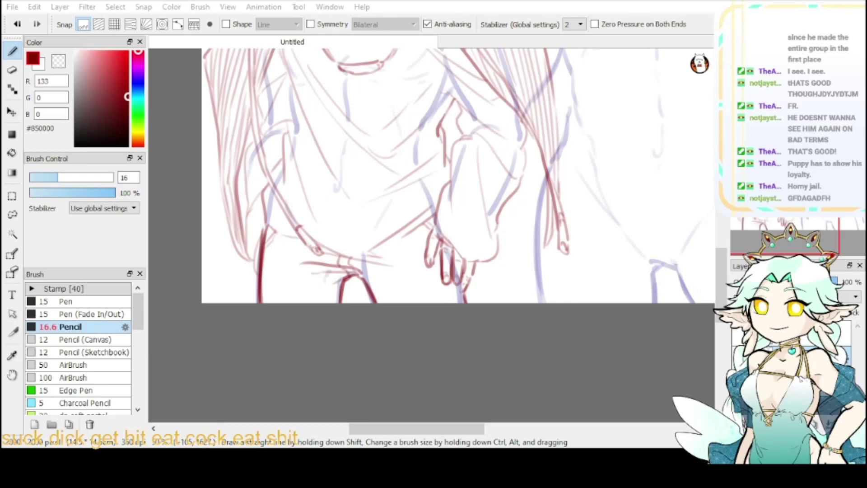
key(alt+Tab)
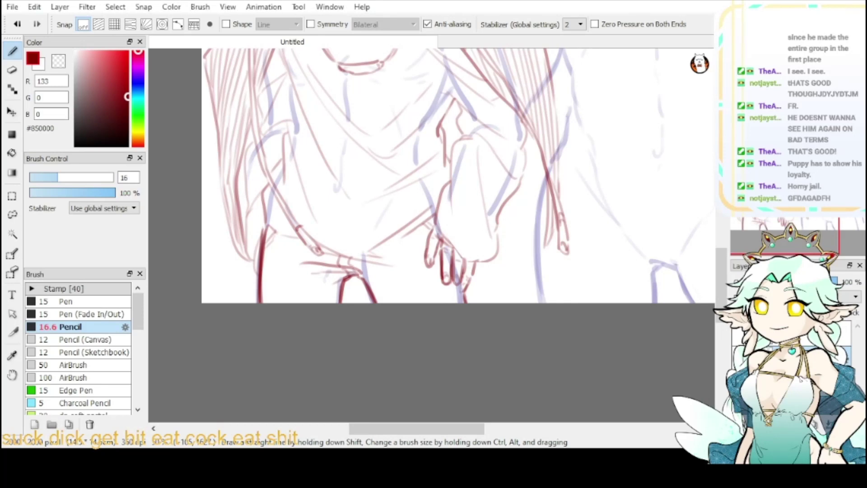
key(alt+Tab)
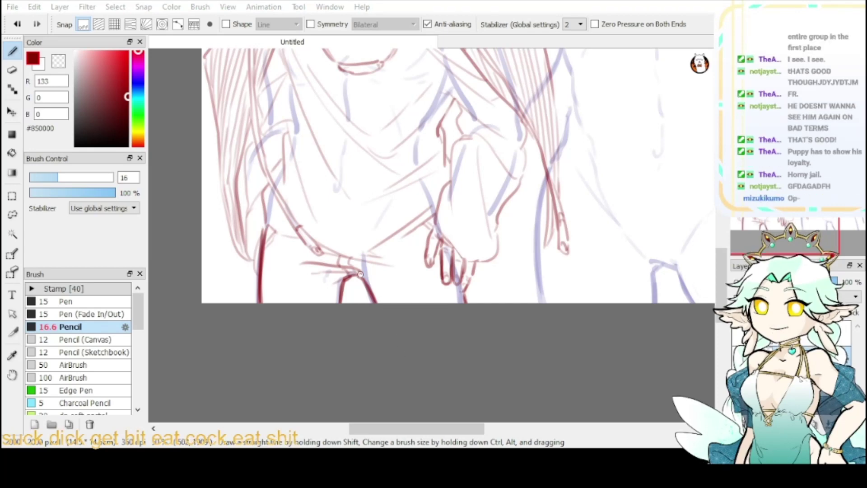
- Sketch the outer right trouser leg from beside the jacket's sleeve end down to the canvas bottom
drag(630, 203, 670, 316)
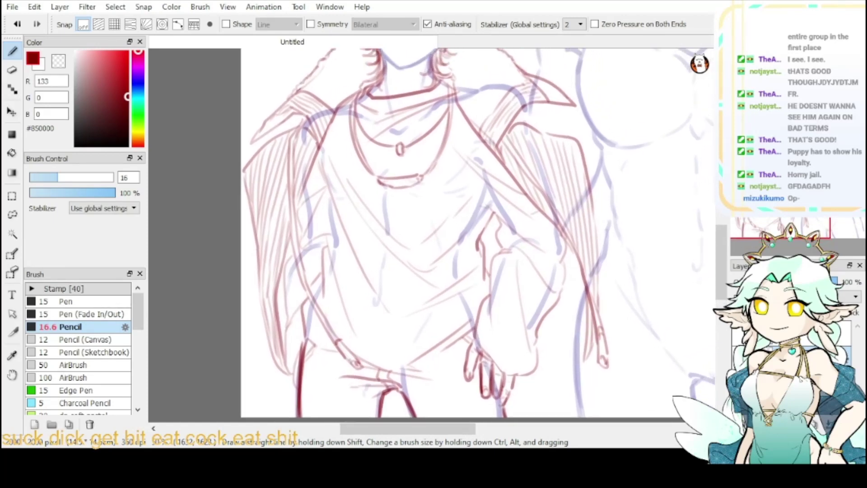
drag(417, 182, 405, 176)
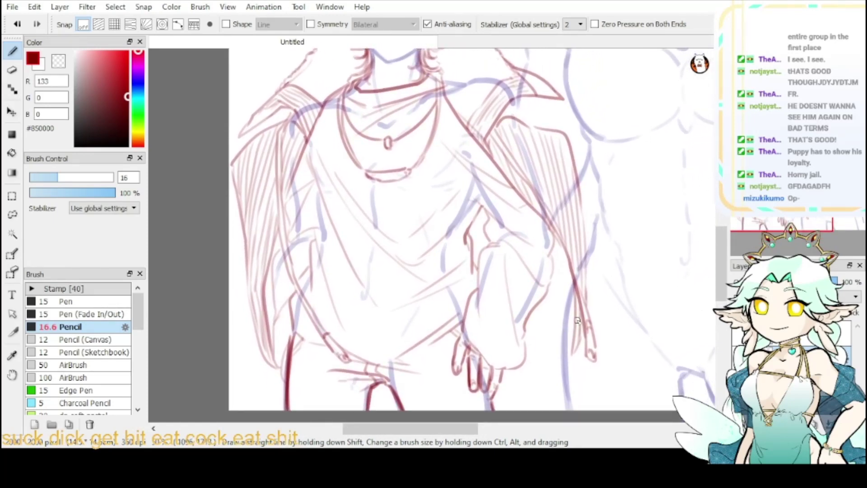
drag(580, 316, 553, 402)
drag(578, 316, 561, 411)
drag(579, 350, 556, 408)
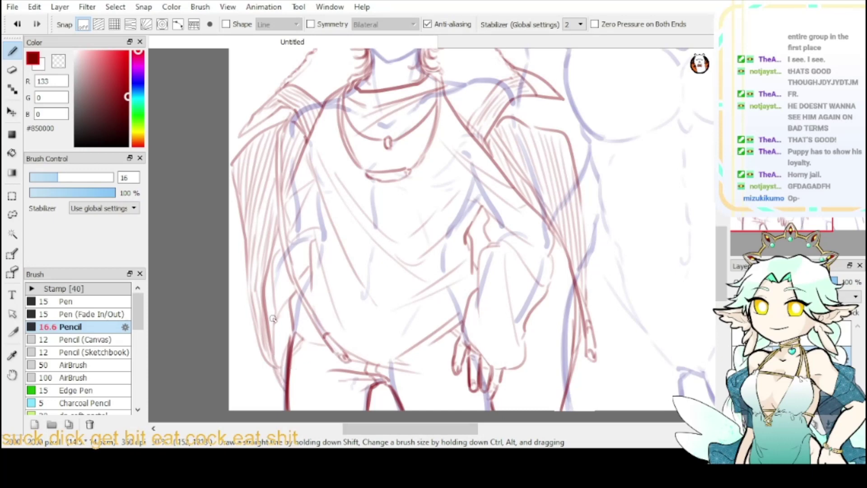
- Draw the jacket's outer drape lines, a short one at the left canvas edge and a long diagonal one to the canvas bottom on the right
drag(242, 225, 225, 326)
drag(245, 265, 219, 360)
key(ctrl+z)
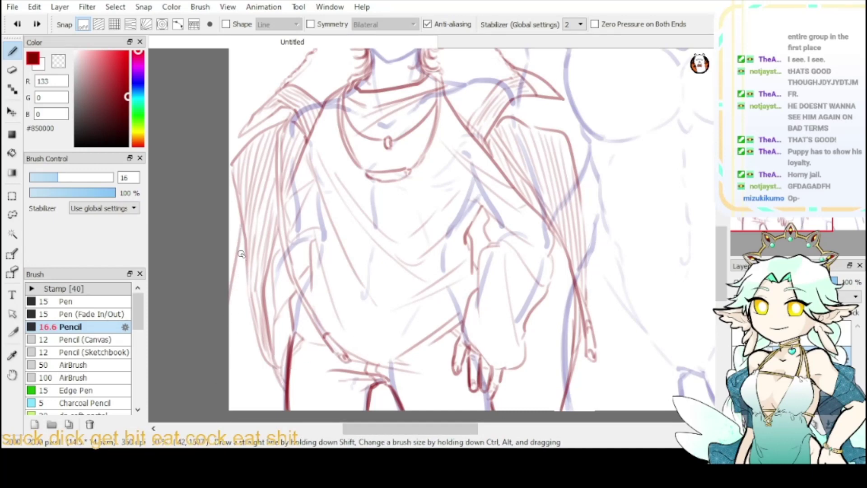
drag(243, 257, 228, 307)
drag(581, 213, 620, 361)
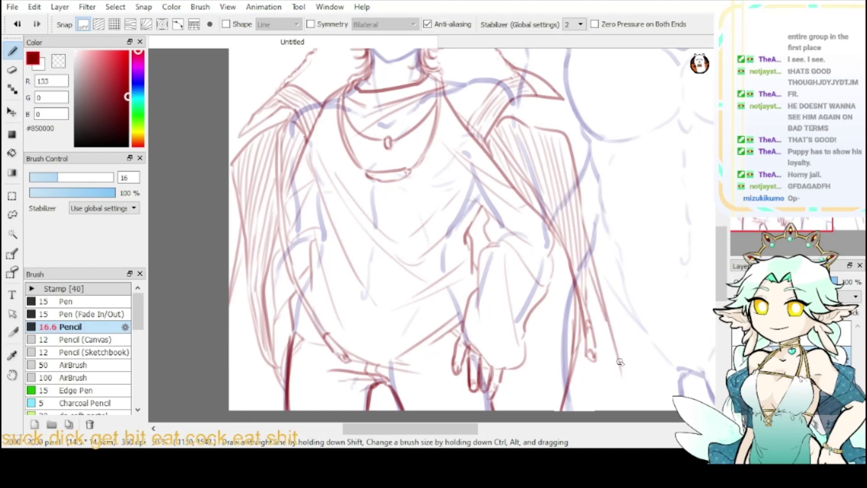
drag(606, 321, 630, 405)
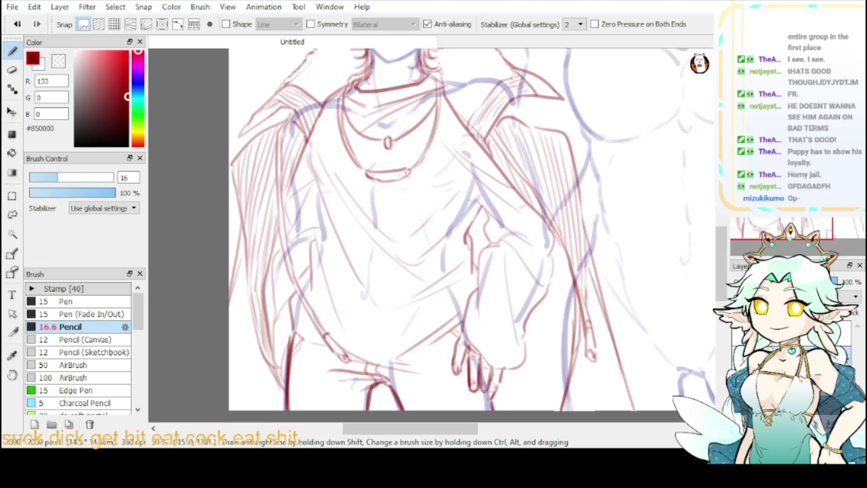
- Add a contour line from the right collar tip down along the jacket sleeve, and a matching line below the left collar
scroll(531, 211, up, 5)
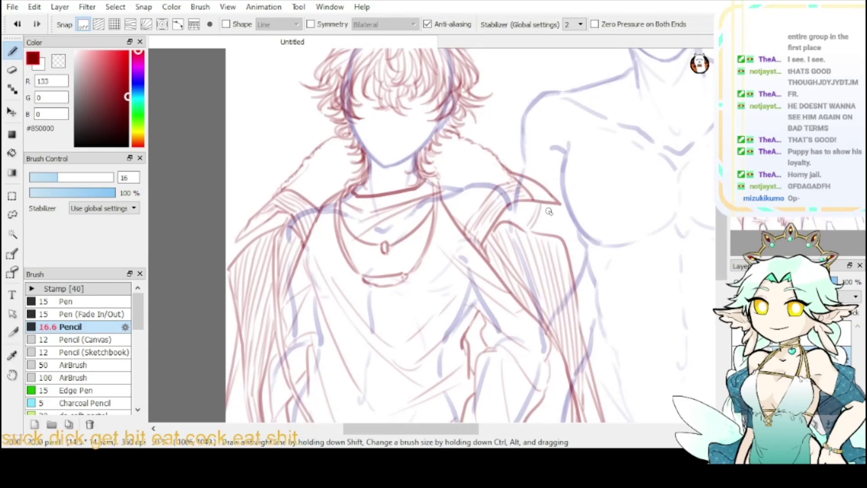
drag(553, 205, 570, 237)
key(ctrl+z)
drag(556, 205, 589, 315)
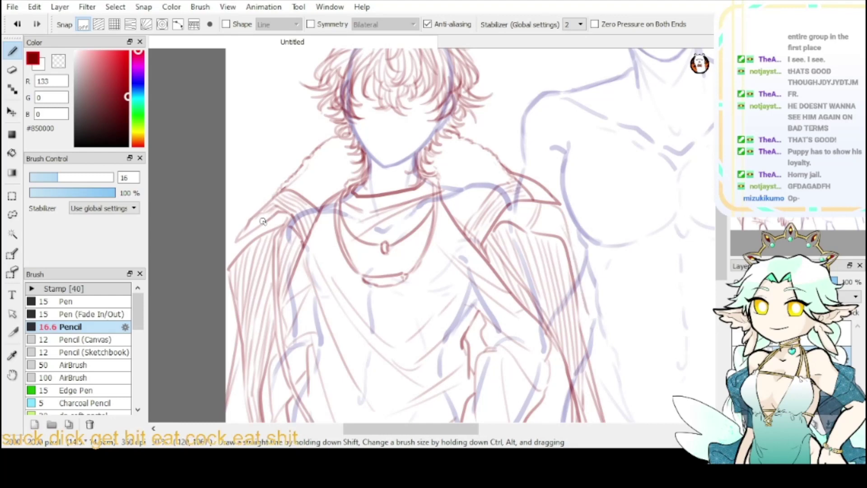
drag(236, 283, 215, 367)
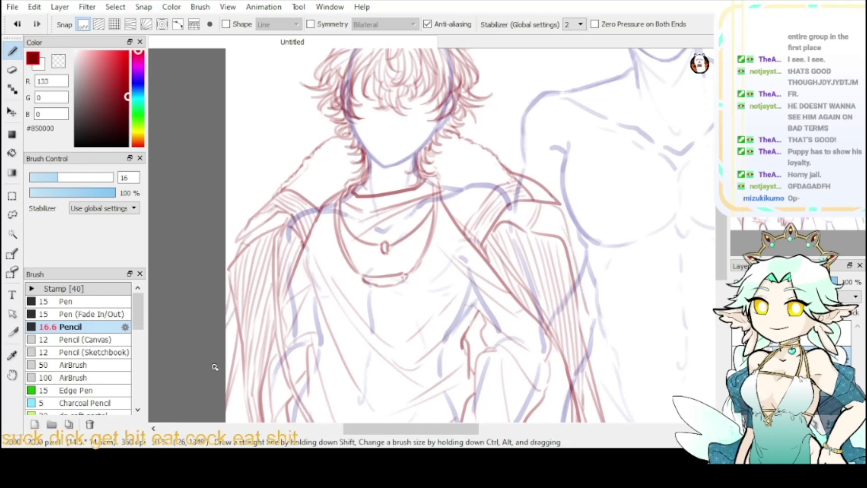
- Extend the jacket's outer right edge diagonally from beside the sleeve down to the canvas bottom
drag(777, 171, 789, 199)
drag(519, 153, 557, 233)
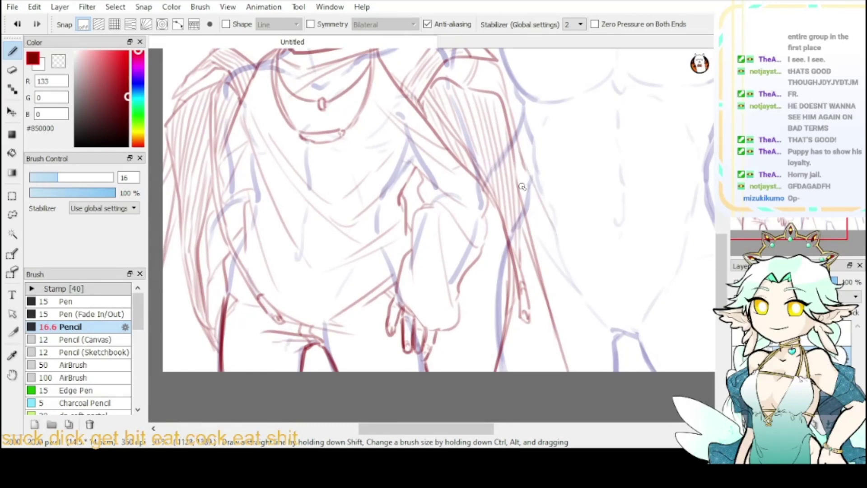
drag(522, 181, 625, 369)
- Hatch fold and shading strokes across both trouser thighs below the shirt hem, building up darker creases
drag(778, 212, 773, 211)
drag(307, 315, 361, 352)
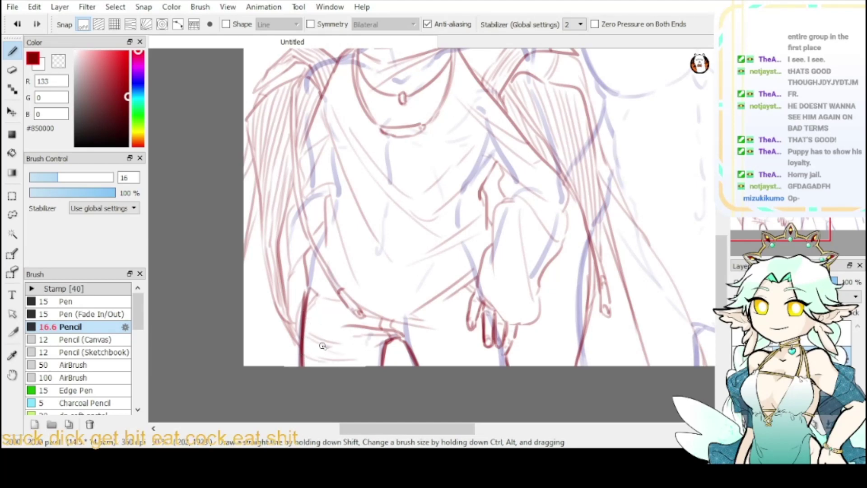
mouse_move(323, 346)
mouse_down()
mouse_move(338, 353)
mouse_move(305, 352)
mouse_move(346, 357)
mouse_up()
drag(308, 325, 336, 342)
mouse_move(430, 350)
mouse_down()
mouse_move(474, 337)
mouse_move(422, 355)
mouse_move(492, 352)
mouse_move(453, 367)
mouse_move(489, 363)
mouse_up()
drag(429, 343, 441, 329)
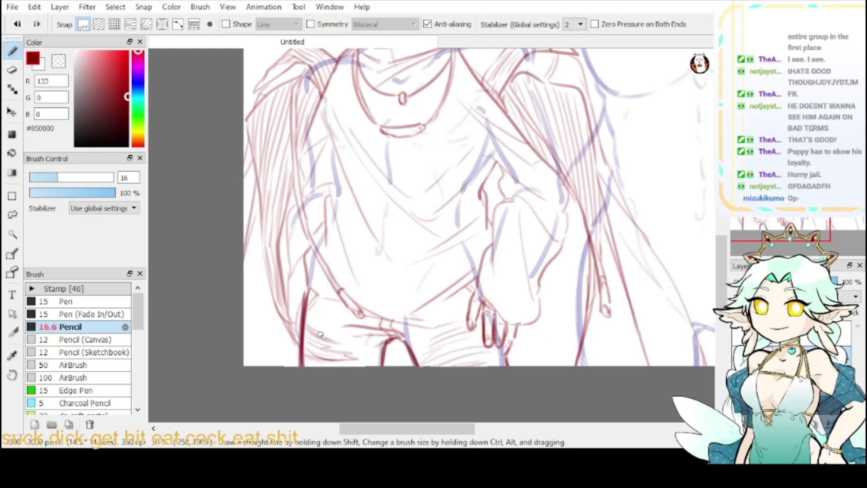
drag(321, 336, 341, 331)
drag(457, 364, 490, 352)
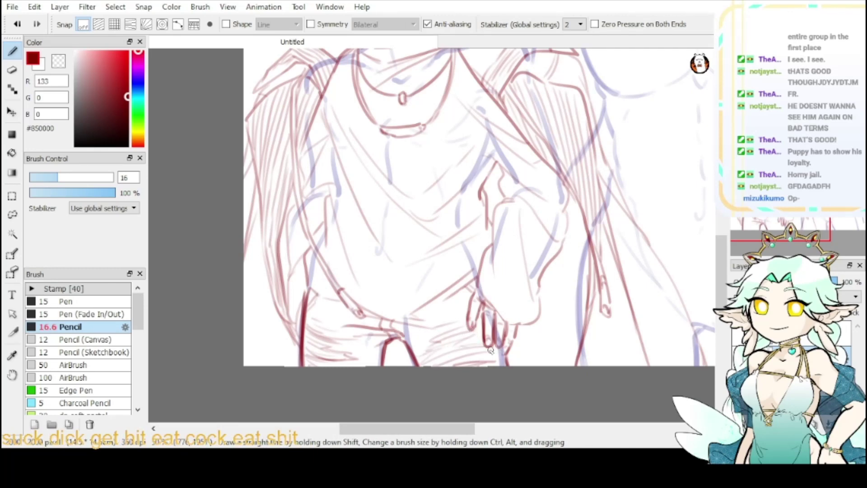
drag(464, 363, 499, 362)
mouse_move(437, 369)
mouse_down()
mouse_move(464, 341)
mouse_move(462, 326)
mouse_move(423, 341)
mouse_move(442, 336)
mouse_up()
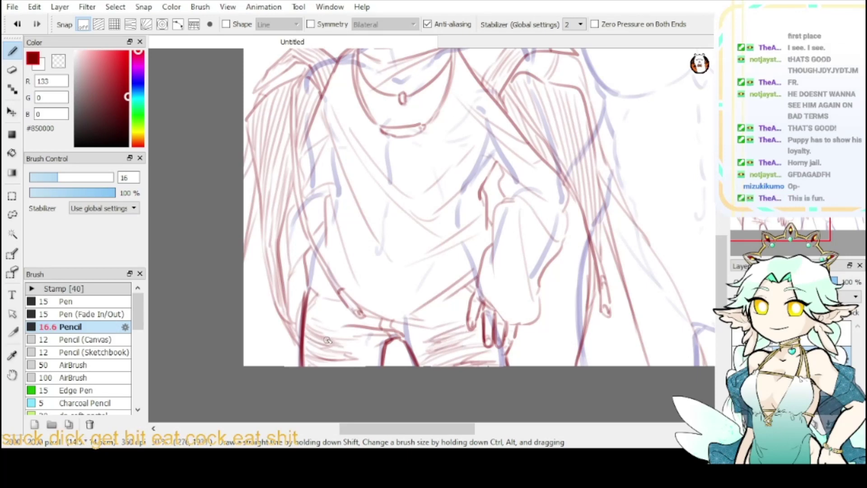
drag(340, 339, 346, 337)
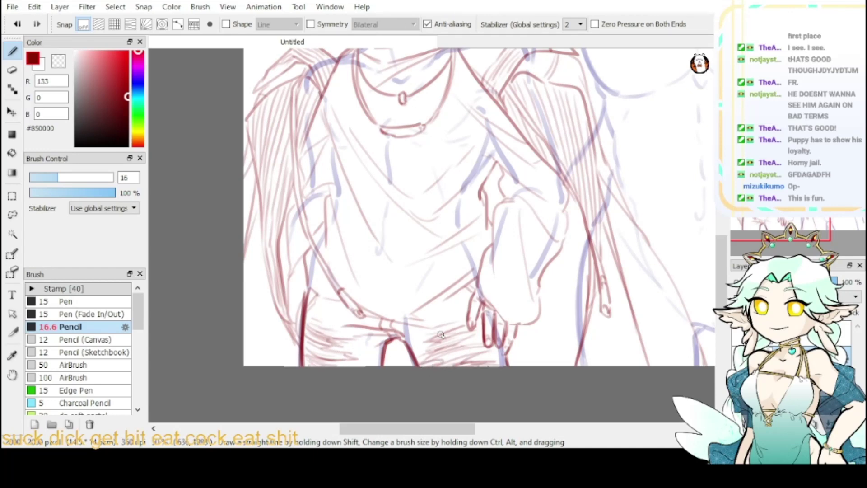
- Examine the character's hair, collar and necklace sketch at different zoom levels
mouse_move(793, 199)
mouse_down()
mouse_move(770, 171)
mouse_move(769, 178)
mouse_move(771, 166)
mouse_move(771, 209)
mouse_move(768, 144)
mouse_up()
scroll(770, 171, up, 1)
scroll(762, 155, up, 1)
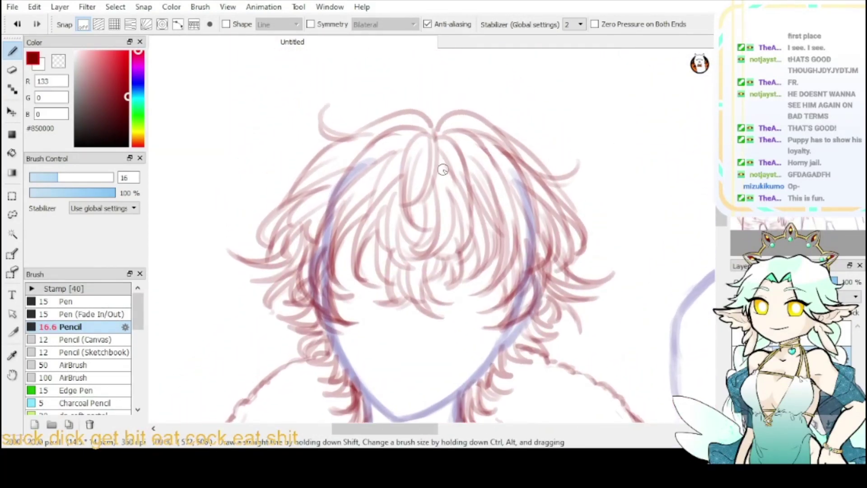
scroll(709, 85, down, 2)
mouse_move(434, 317)
mouse_down()
mouse_move(427, 132)
mouse_move(409, 197)
mouse_up()
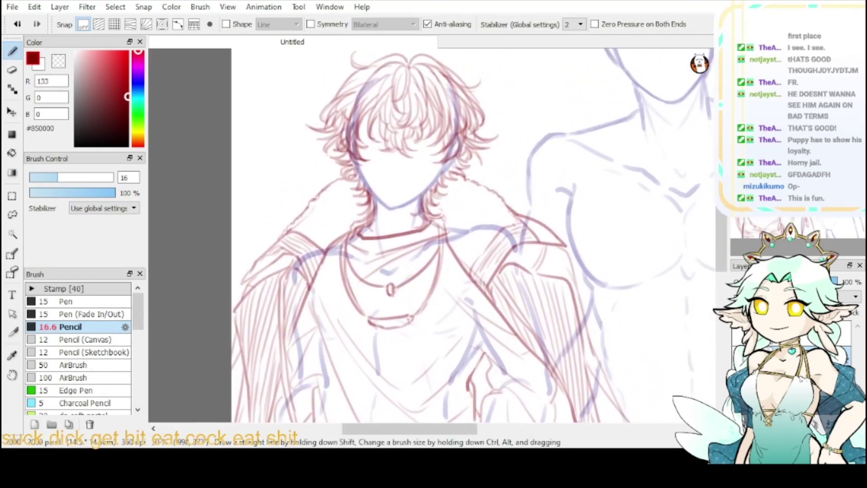
scroll(431, 234, up, 1)
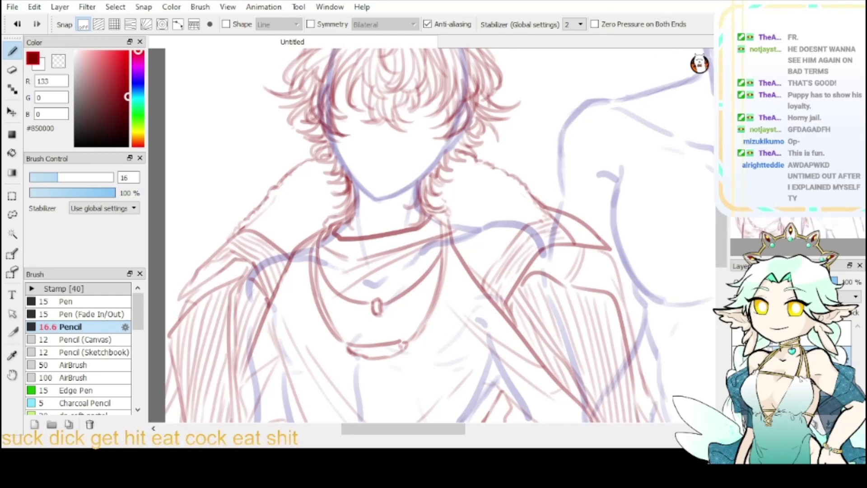
click(737, 54)
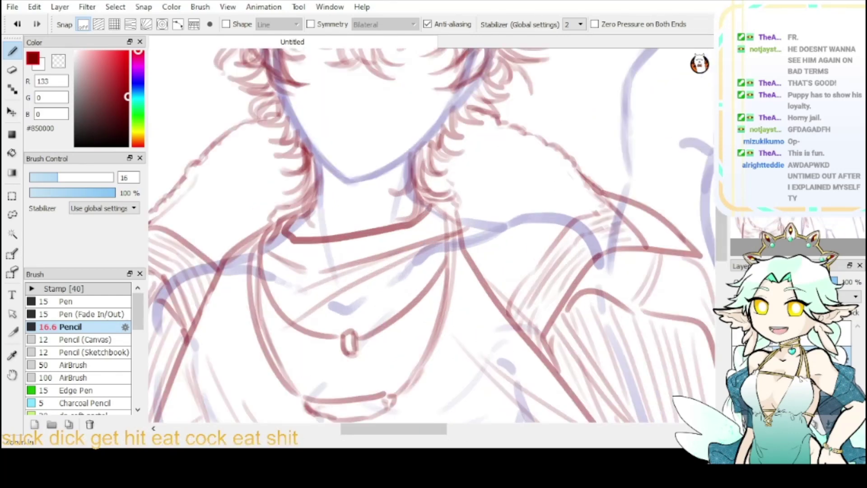
- Sketch a narrow elongated earring hanging in the curls beside the right side of the jaw, redoing the first strokes
mouse_move(375, 86)
mouse_down()
mouse_move(246, 235)
mouse_move(484, 159)
mouse_up()
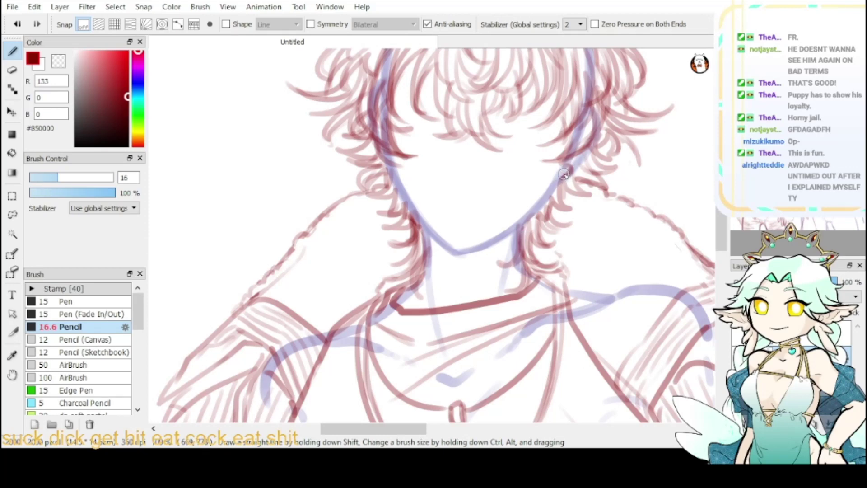
mouse_move(565, 168)
mouse_down()
mouse_move(558, 186)
mouse_move(569, 190)
mouse_up()
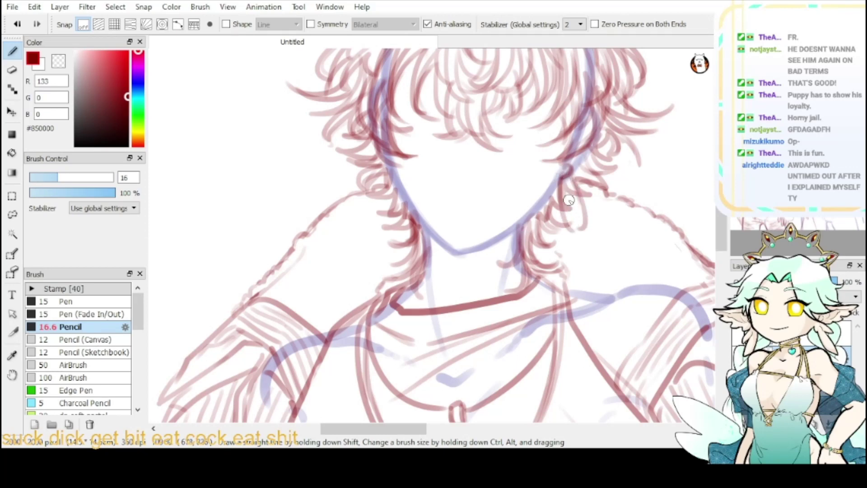
mouse_move(568, 174)
mouse_down()
mouse_move(573, 226)
mouse_move(580, 226)
mouse_up()
key(ctrl+z)
key(ctrl+z)
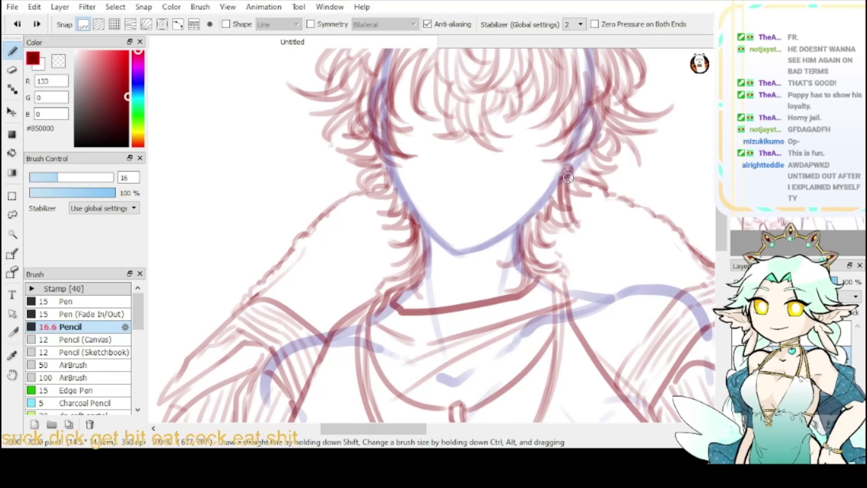
drag(573, 184, 580, 223)
mouse_move(569, 184)
mouse_down()
mouse_move(574, 221)
mouse_move(569, 173)
mouse_move(579, 221)
mouse_move(573, 225)
mouse_move(565, 194)
mouse_move(573, 228)
mouse_up()
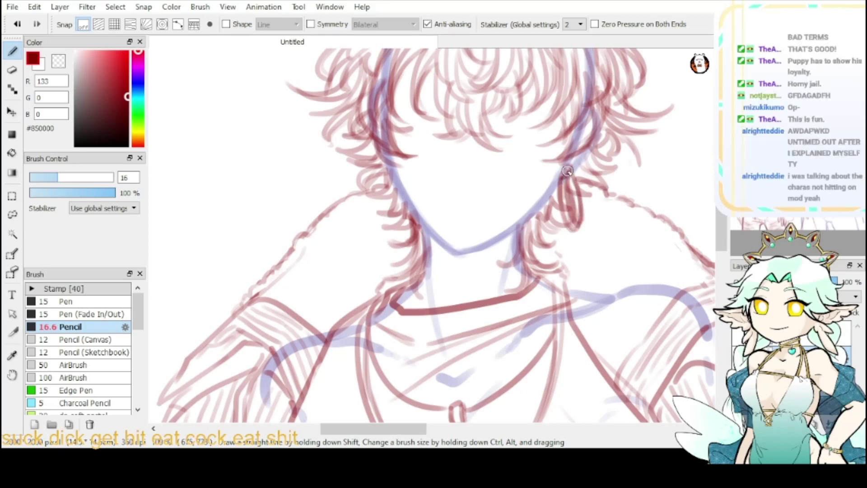
- Clean up the earring with transparent colour, redraw its loop in dark red, and add a slanting tail dangling from its lower end
click(59, 61)
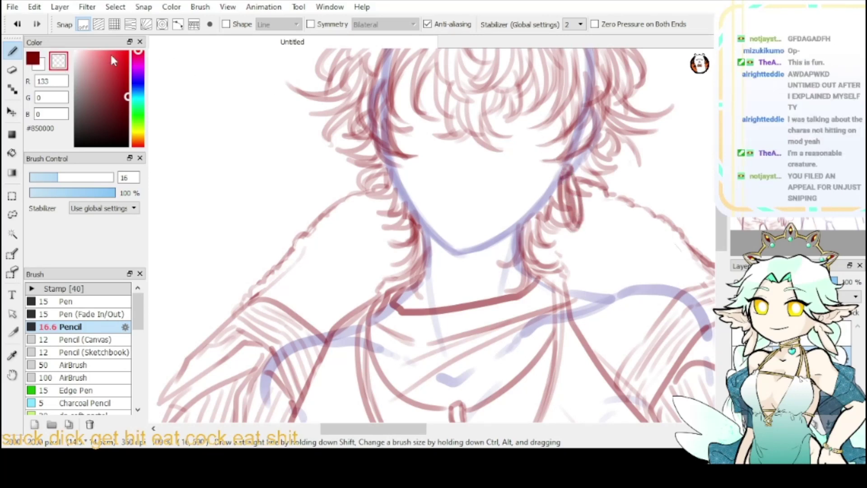
mouse_move(561, 175)
mouse_down()
mouse_move(566, 216)
mouse_move(567, 200)
mouse_move(579, 227)
mouse_up()
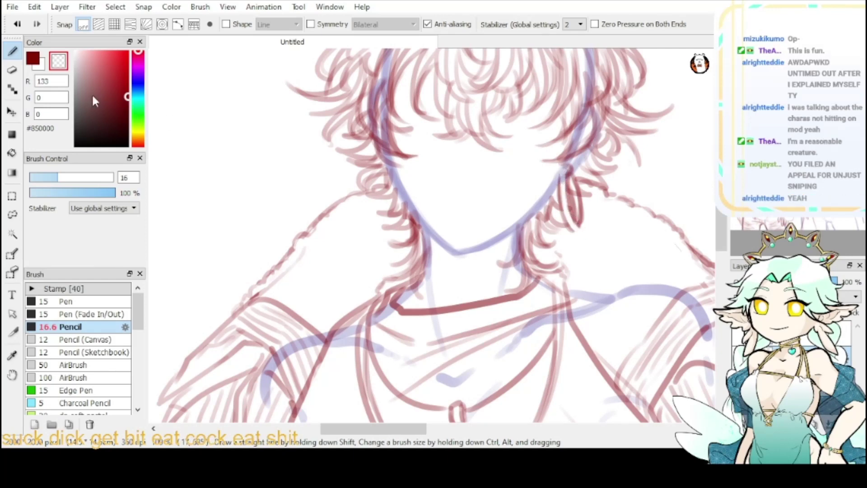
click(35, 61)
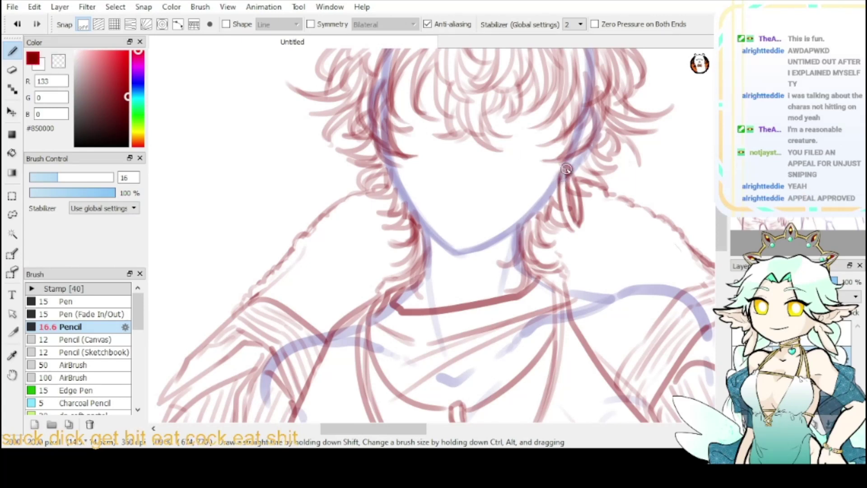
drag(567, 177, 576, 223)
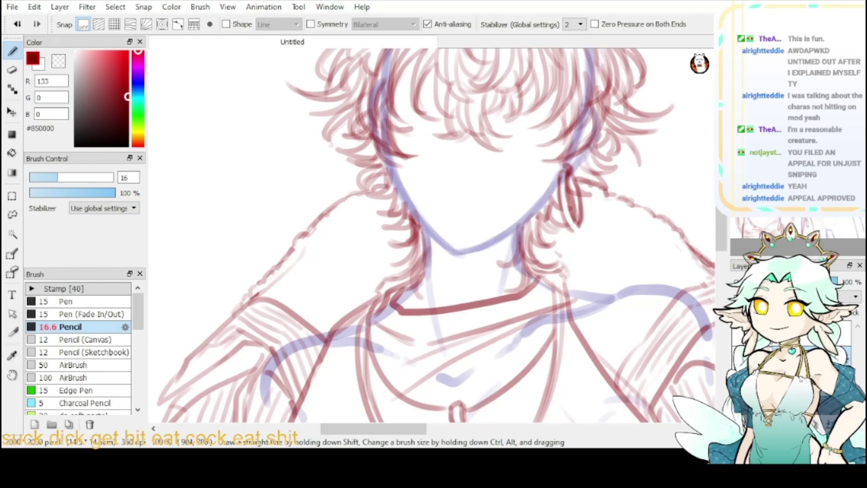
mouse_move(672, 181)
mouse_down()
mouse_move(512, 168)
mouse_move(565, 205)
mouse_up()
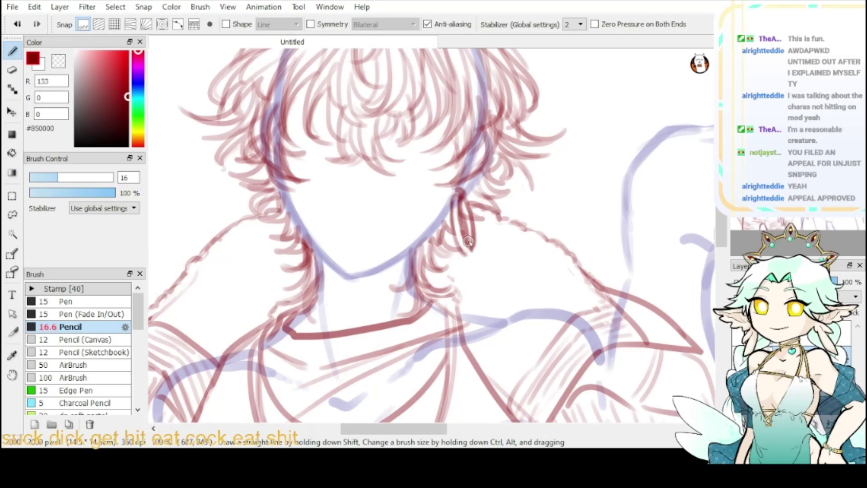
mouse_move(467, 242)
mouse_down()
mouse_move(466, 265)
mouse_move(461, 258)
mouse_move(469, 262)
mouse_move(471, 250)
mouse_move(473, 262)
mouse_move(464, 257)
mouse_move(486, 283)
mouse_move(477, 266)
mouse_move(478, 281)
mouse_move(477, 263)
mouse_move(486, 283)
mouse_up()
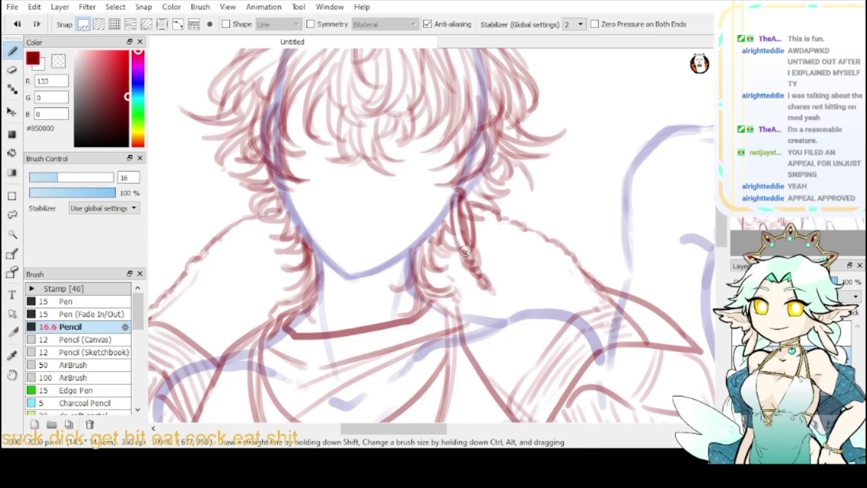
- Darken the earring beside the right side of the jaw and add small bead marks running up through the curls above it
mouse_move(459, 241)
mouse_down()
mouse_move(453, 200)
mouse_move(452, 221)
mouse_move(467, 227)
mouse_up()
drag(462, 203, 470, 235)
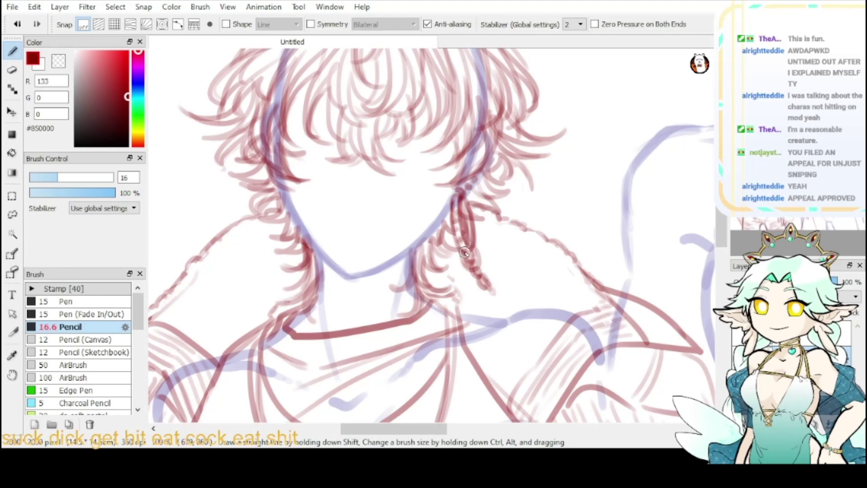
mouse_move(464, 253)
mouse_down()
mouse_move(468, 265)
mouse_move(475, 258)
mouse_up()
mouse_move(487, 161)
mouse_down()
mouse_move(496, 122)
mouse_move(500, 136)
mouse_up()
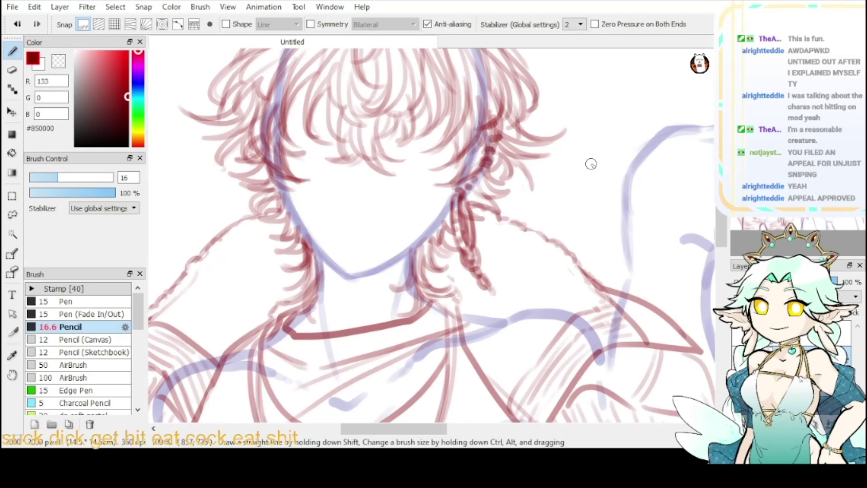
mouse_move(590, 164)
mouse_down()
mouse_move(616, 232)
mouse_move(705, 182)
mouse_move(711, 152)
mouse_up()
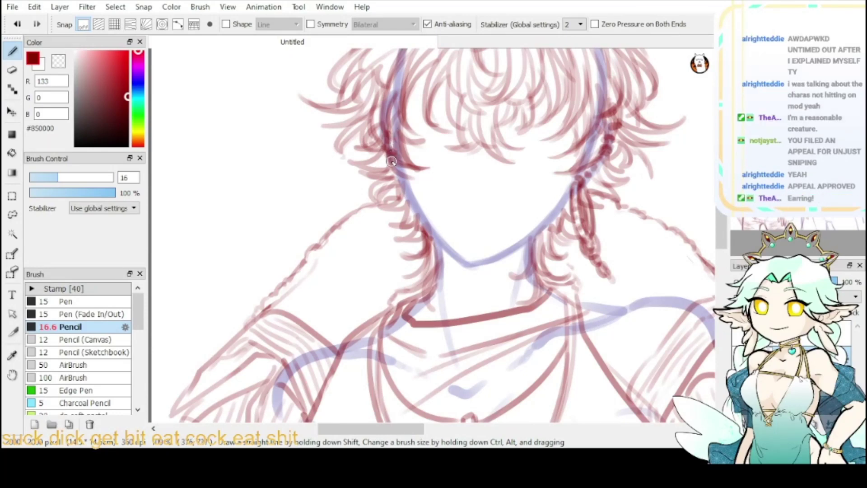
drag(391, 161, 388, 223)
key(ctrl+z)
drag(388, 168, 398, 230)
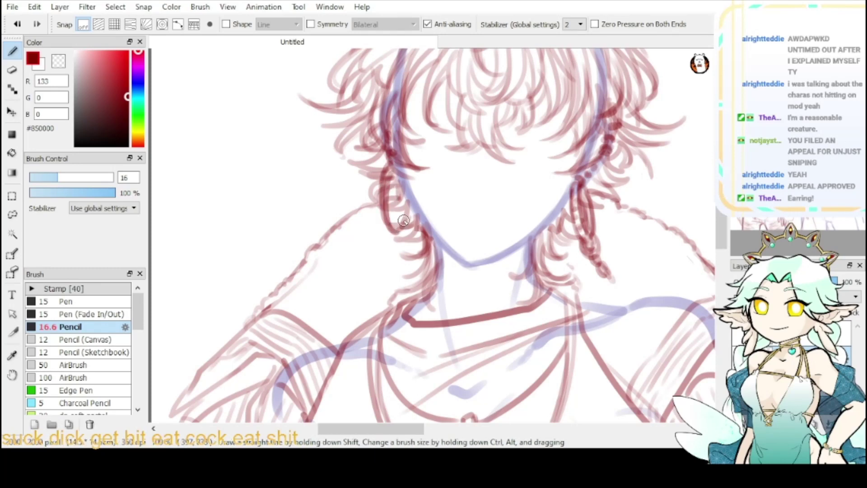
key(ctrl+z)
key(ctrl+z)
mouse_move(392, 168)
mouse_down()
mouse_move(391, 227)
mouse_move(401, 197)
mouse_move(403, 219)
mouse_up()
key(ctrl+z)
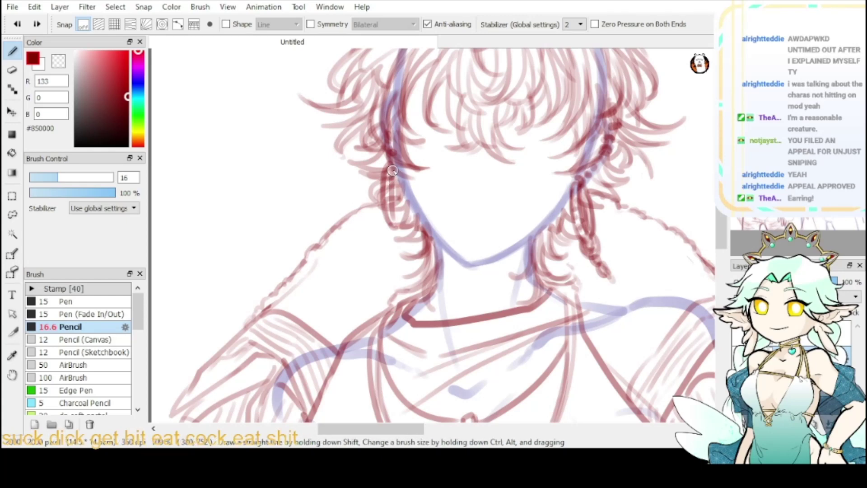
key(ctrl+z)
key(ctrl+z)
key(ctrl+z)
key(ctrl+z)
- Sketch a narrow elongated earring in dark red, hanging in the curls beside the left side of the jaw
mouse_move(390, 155)
mouse_down()
mouse_move(391, 198)
mouse_move(403, 223)
mouse_move(399, 186)
mouse_move(408, 218)
mouse_up()
click(59, 62)
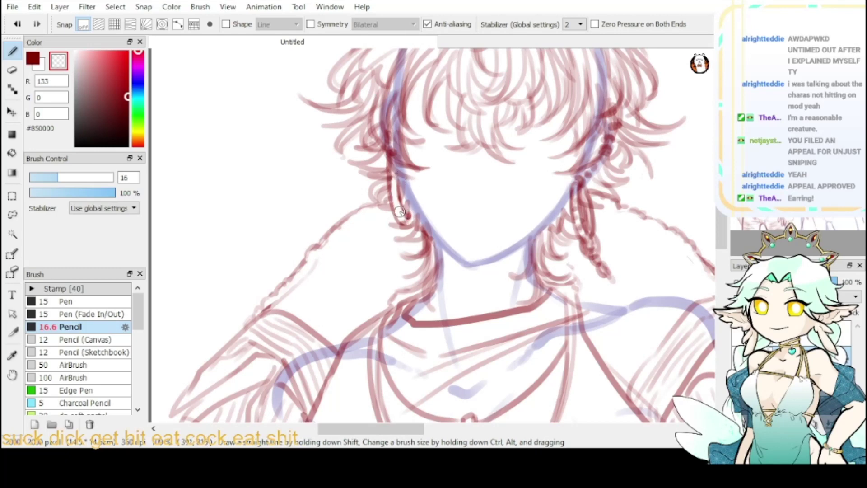
key(x)
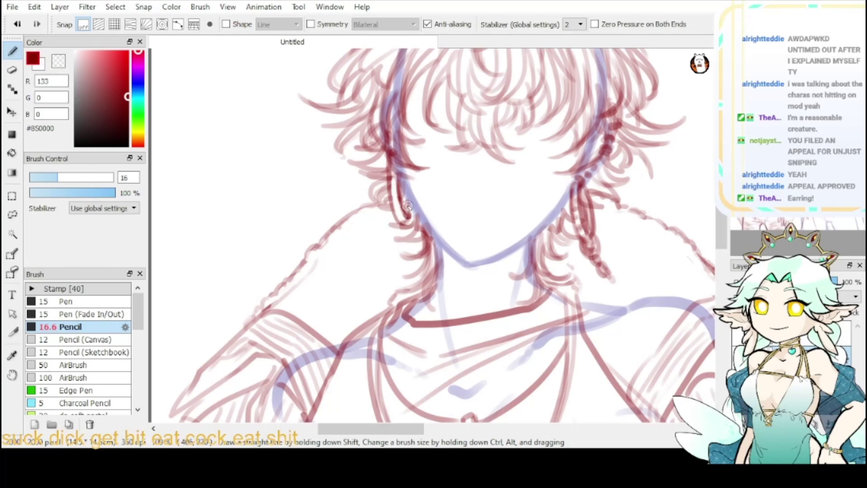
mouse_move(396, 194)
mouse_down()
mouse_move(391, 176)
mouse_move(395, 208)
mouse_up()
mouse_move(392, 175)
mouse_down()
mouse_move(403, 227)
mouse_move(410, 213)
mouse_up()
mouse_move(391, 175)
mouse_down()
mouse_move(385, 111)
mouse_move(394, 105)
mouse_move(401, 136)
mouse_up()
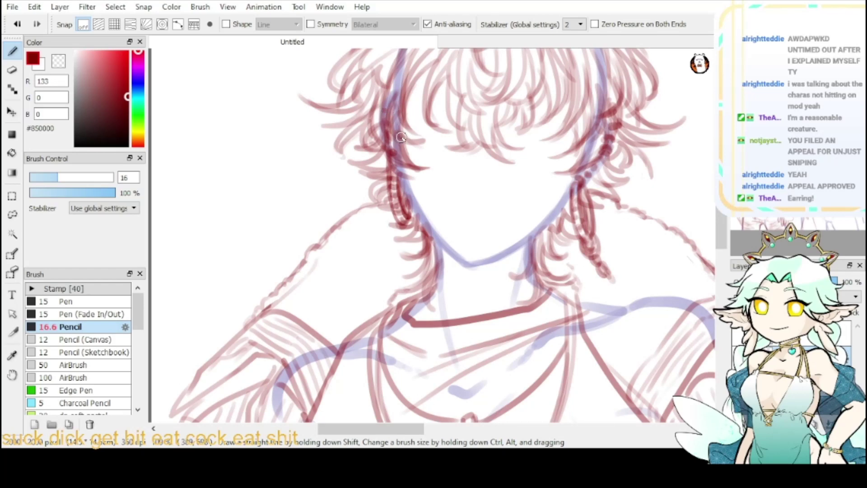
- Clean up the hair above the left earring with transparent colour, and redraw the side locks there in dark red
key(x)
mouse_move(386, 104)
mouse_down()
mouse_move(411, 159)
mouse_move(395, 132)
mouse_up()
key(x)
mouse_move(389, 92)
mouse_down()
mouse_move(401, 127)
mouse_move(384, 89)
mouse_move(394, 88)
mouse_move(412, 150)
mouse_up()
mouse_move(391, 118)
mouse_down()
mouse_move(422, 154)
mouse_move(403, 162)
mouse_up()
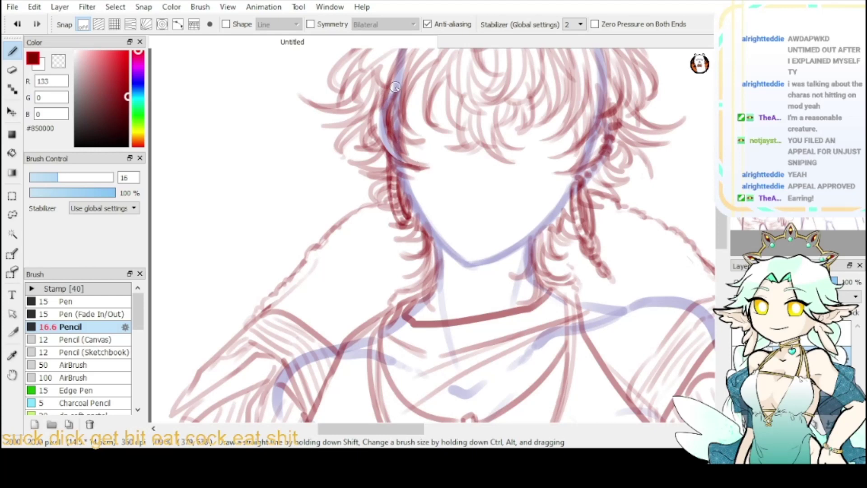
drag(400, 71, 378, 135)
drag(379, 100, 387, 152)
mouse_move(397, 189)
mouse_down()
mouse_move(393, 178)
mouse_move(403, 226)
mouse_up()
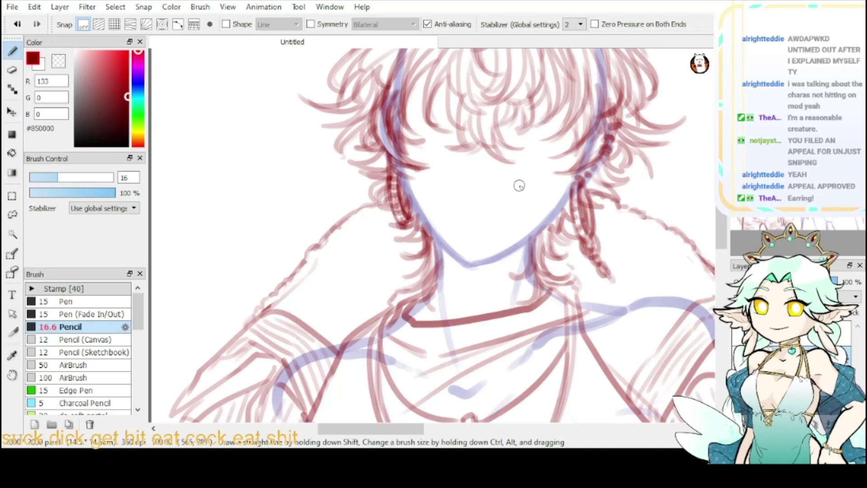
- Add a short tail dangling from the lower end of the left earring
key(ctrl+minus)
drag(571, 179, 518, 168)
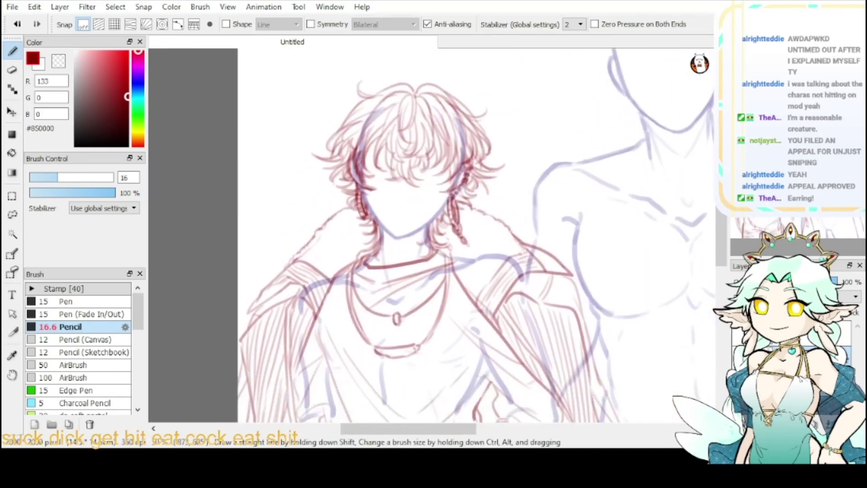
key(ctrl+plus)
key(ctrl+plus)
mouse_move(292, 202)
mouse_down()
mouse_move(302, 209)
mouse_move(307, 198)
mouse_move(299, 214)
mouse_move(292, 204)
mouse_move(296, 223)
mouse_up()
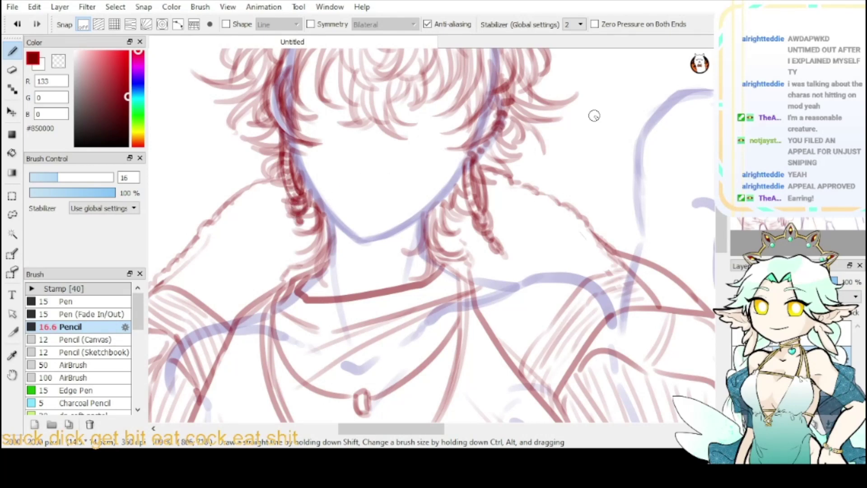
- Examine the curly-haired character's full sketch and its details at different zoom levels
key(ctrl+0)
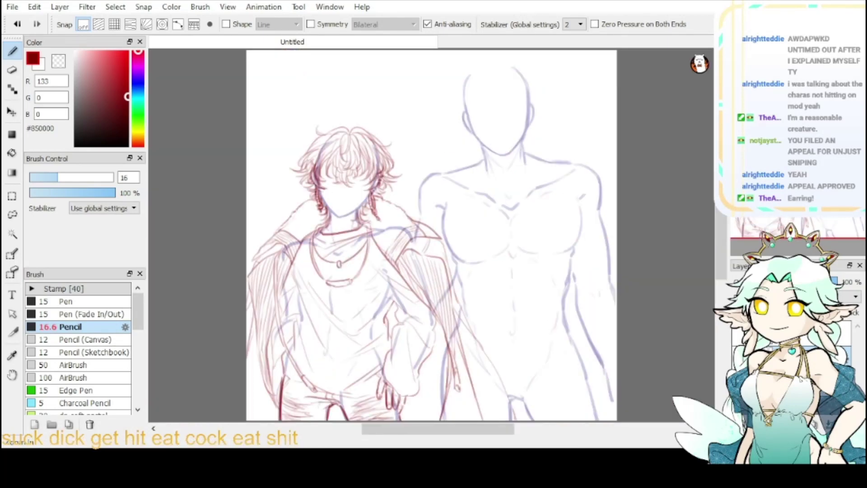
key(ctrl+plus)
key(ctrl+plus)
drag(448, 128, 595, 160)
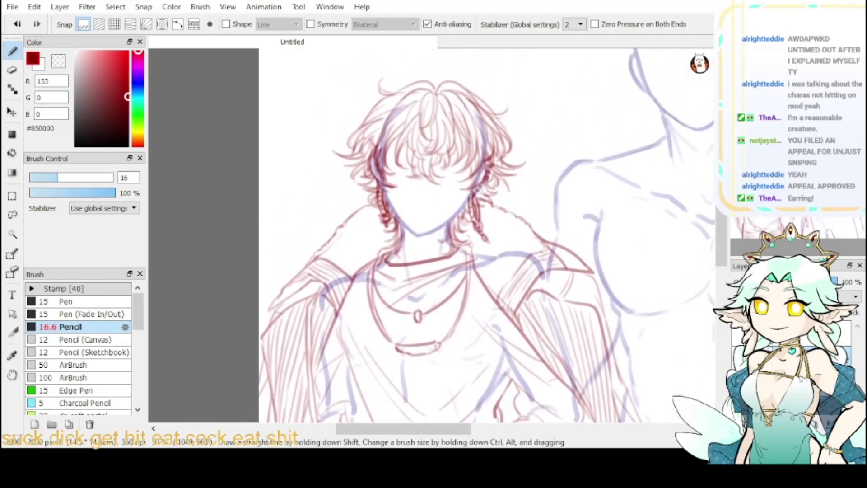
key(ctrl+plus)
drag(460, 180, 416, 241)
key(ctrl+0)
click(738, 383)
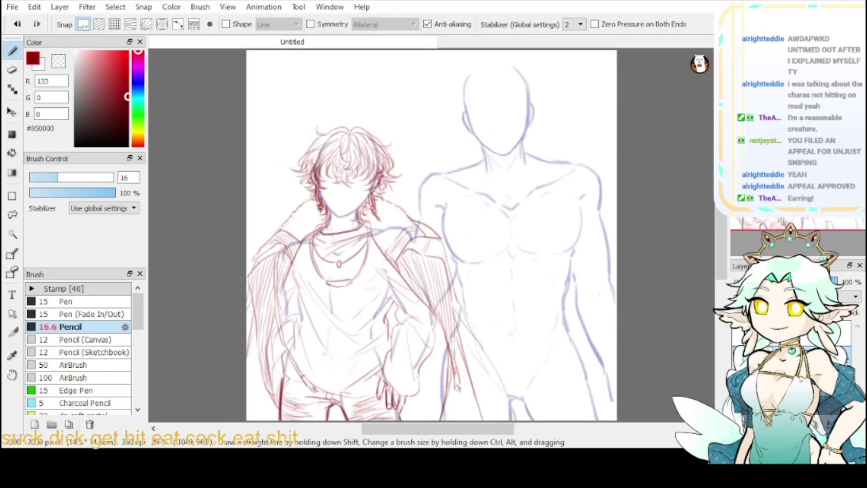
scroll(431, 234, up, 2)
drag(431, 248, 510, 220)
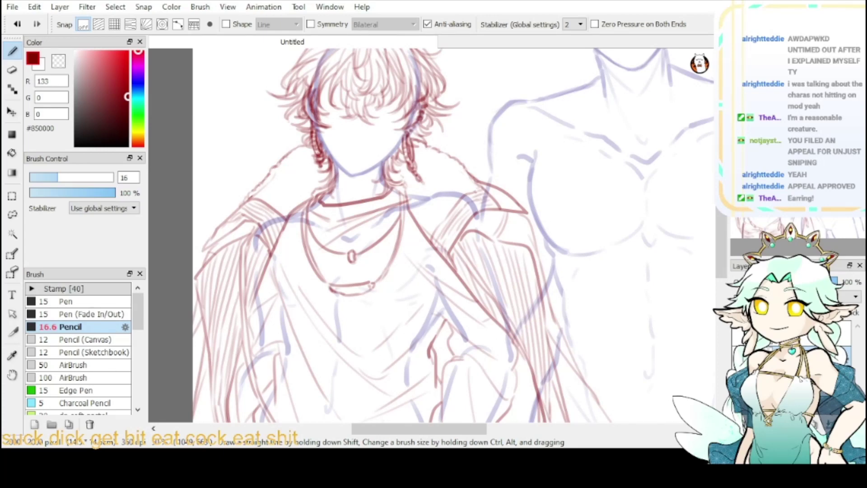
mouse_move(431, 316)
mouse_down()
mouse_move(429, 173)
mouse_move(440, 164)
mouse_move(462, 209)
mouse_move(459, 337)
mouse_move(501, 354)
mouse_up()
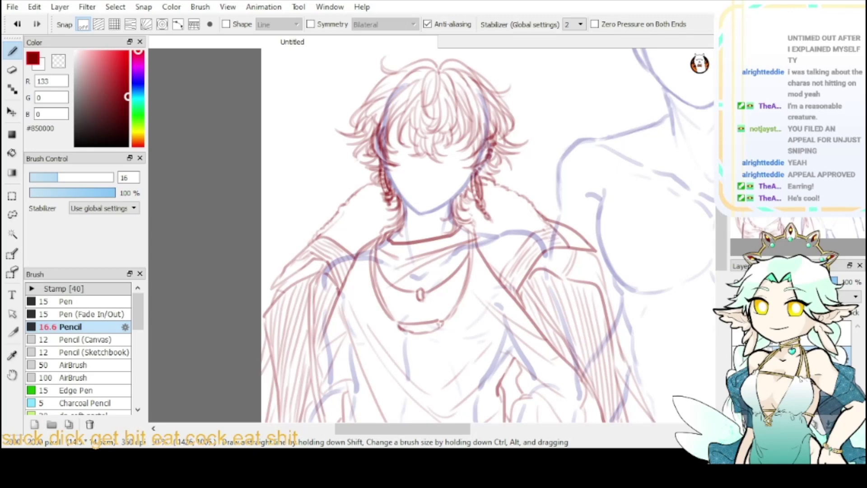
mouse_move(497, 316)
mouse_down()
mouse_move(376, 173)
mouse_move(370, 80)
mouse_move(370, 107)
mouse_move(503, 355)
mouse_move(455, 363)
mouse_move(378, 96)
mouse_move(387, 93)
mouse_up()
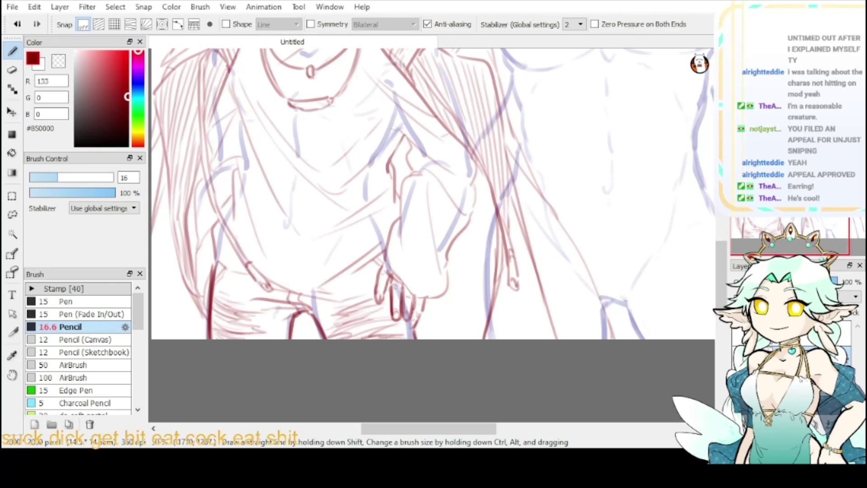
- Examine the taller figure's bare head and shoulders, up close and beside the curly-haired character
drag(708, 114, 574, 476)
key(ctrl+plus)
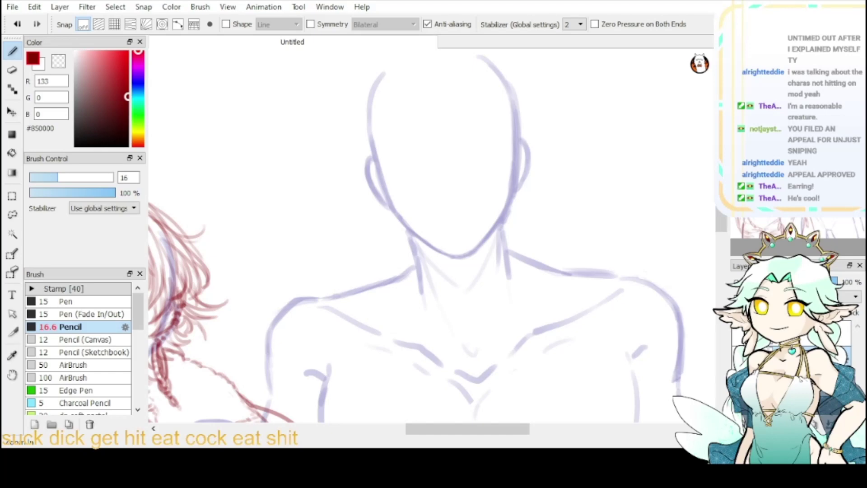
drag(702, 161, 864, 2)
scroll(431, 242, up, 5)
scroll(431, 242, right, 3)
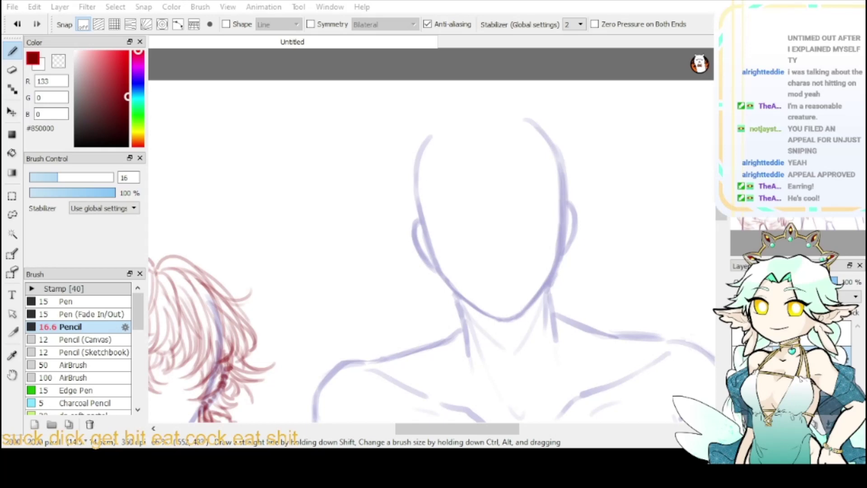
key(ctrl+minus)
key(ctrl+minus)
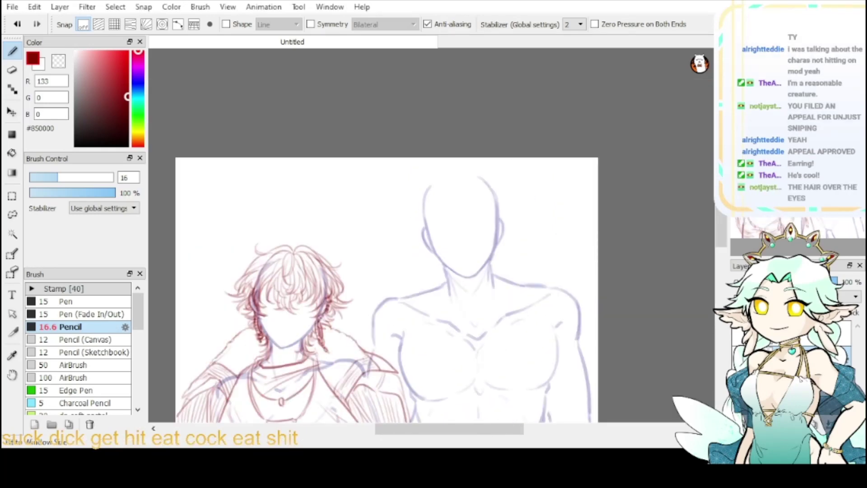
mouse_move(406, 325)
mouse_down()
mouse_move(445, 185)
mouse_move(423, 154)
mouse_move(433, 156)
mouse_move(431, 142)
mouse_move(405, 323)
mouse_move(373, 335)
mouse_up()
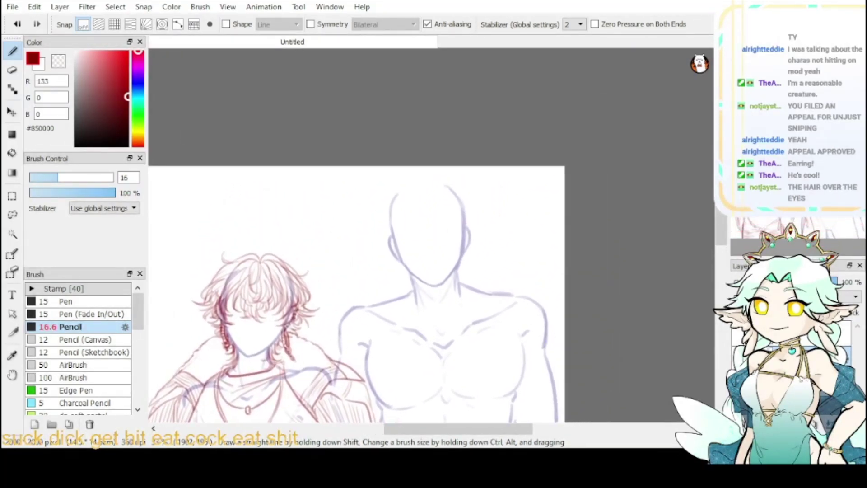
key(ctrl+plus)
key(ctrl+plus)
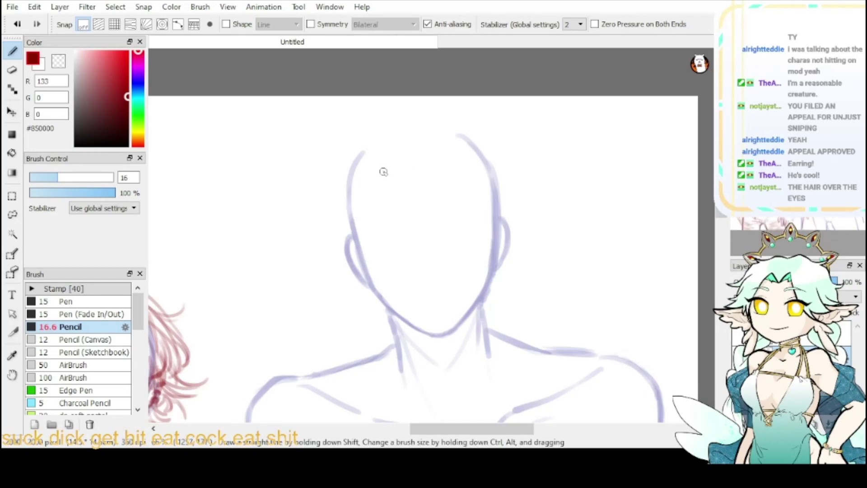
drag(384, 172, 403, 193)
key(ctrl+z)
mouse_move(389, 164)
mouse_down()
mouse_move(384, 171)
mouse_move(405, 199)
mouse_up()
key(ctrl+z)
key(ctrl+z)
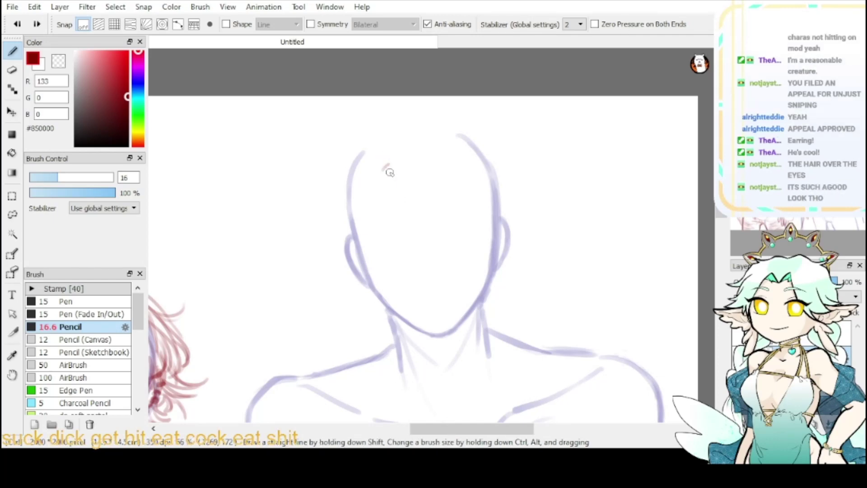
mouse_move(385, 166)
mouse_down()
mouse_move(400, 232)
mouse_move(397, 271)
mouse_up()
key(ctrl+z)
key(ctrl+z)
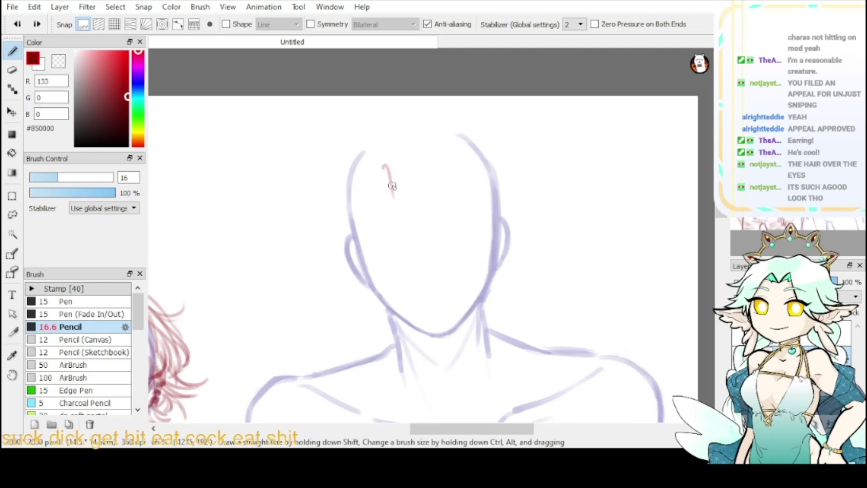
key(ctrl+z)
mouse_move(381, 168)
mouse_down()
mouse_move(400, 195)
mouse_move(405, 242)
mouse_up()
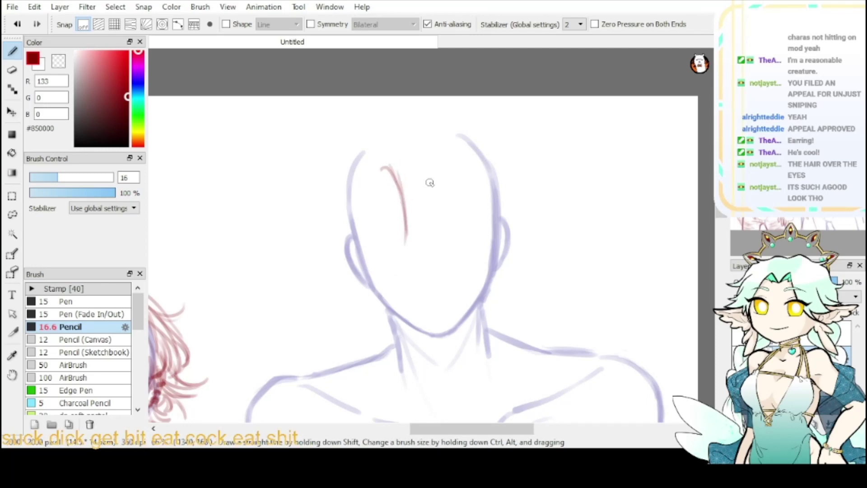
mouse_move(383, 162)
mouse_down()
mouse_move(427, 176)
mouse_move(434, 209)
mouse_up()
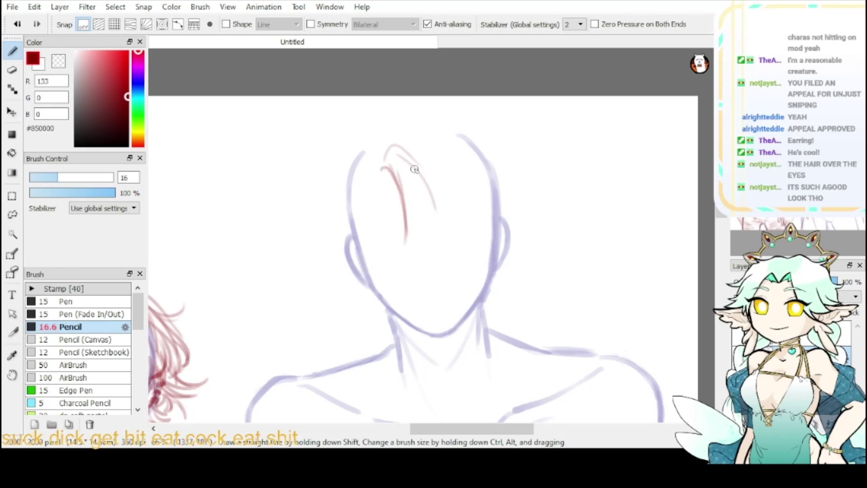
key(ctrl+z)
key(ctrl+z)
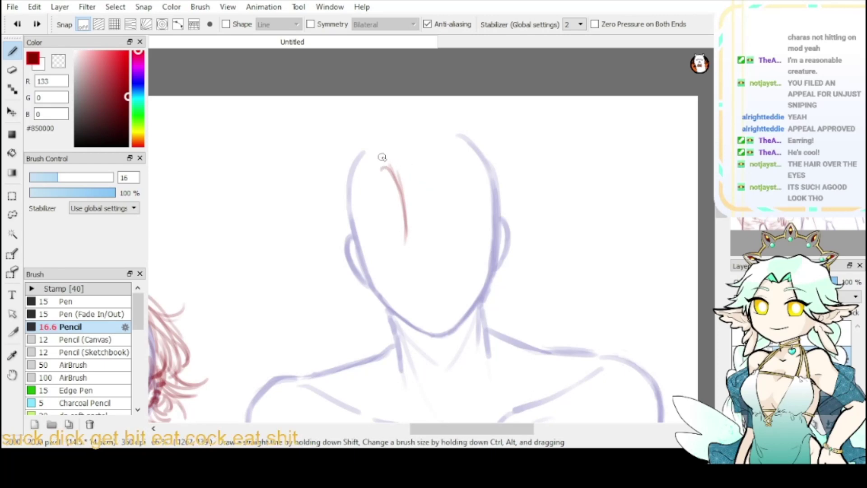
mouse_move(382, 158)
mouse_down()
mouse_move(400, 142)
mouse_move(445, 209)
mouse_up()
drag(425, 176, 444, 227)
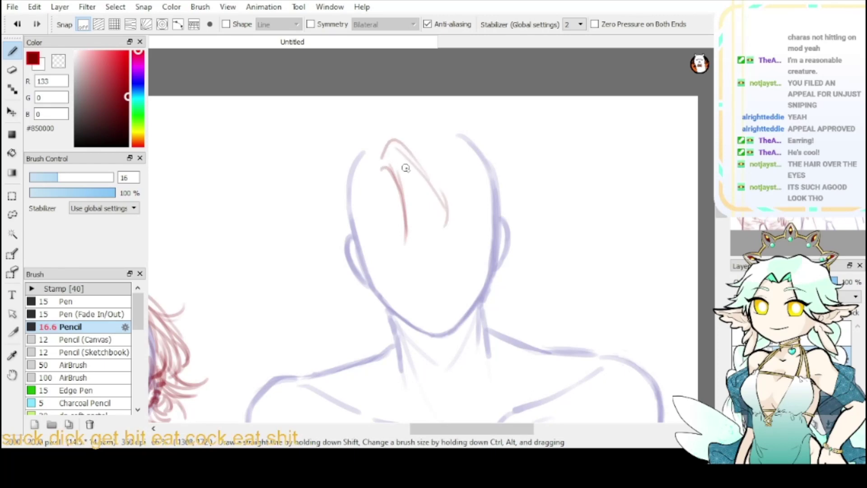
drag(405, 167, 406, 242)
key(ctrl+z)
drag(402, 158, 404, 244)
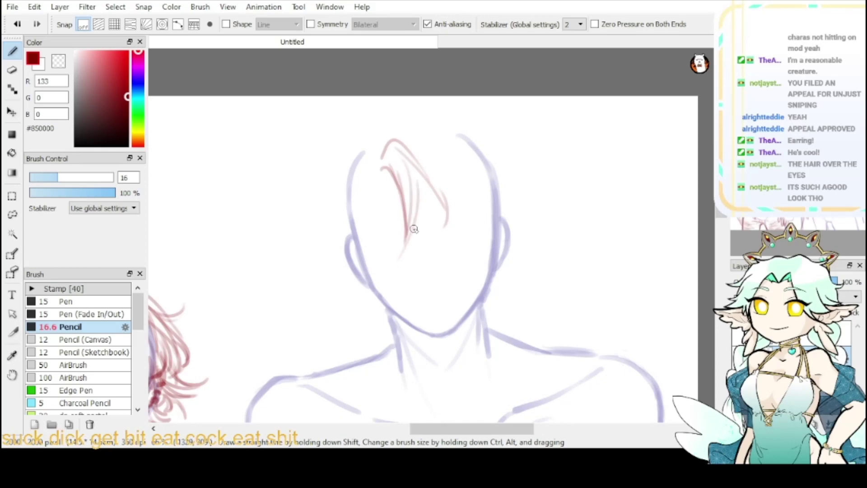
key(ctrl+z)
key(ctrl+z)
key(ctrl+z)
key(ctrl+z)
key(ctrl+z)
key(ctrl+z)
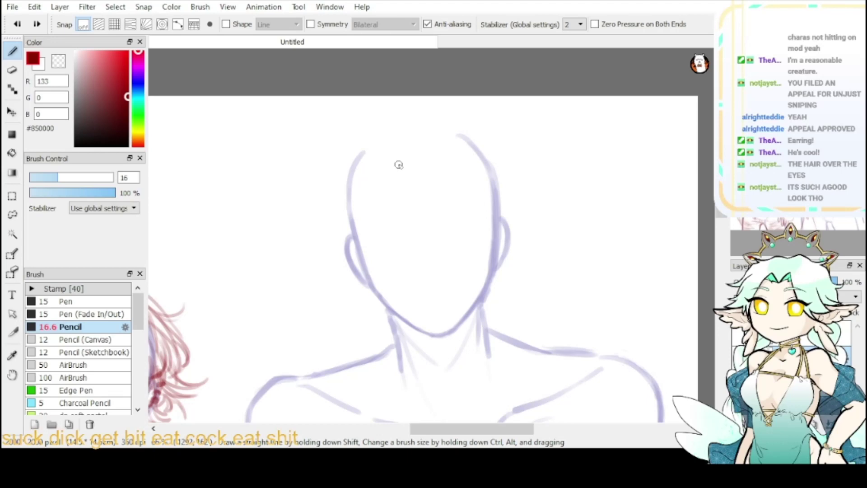
drag(795, 153, 811, 131)
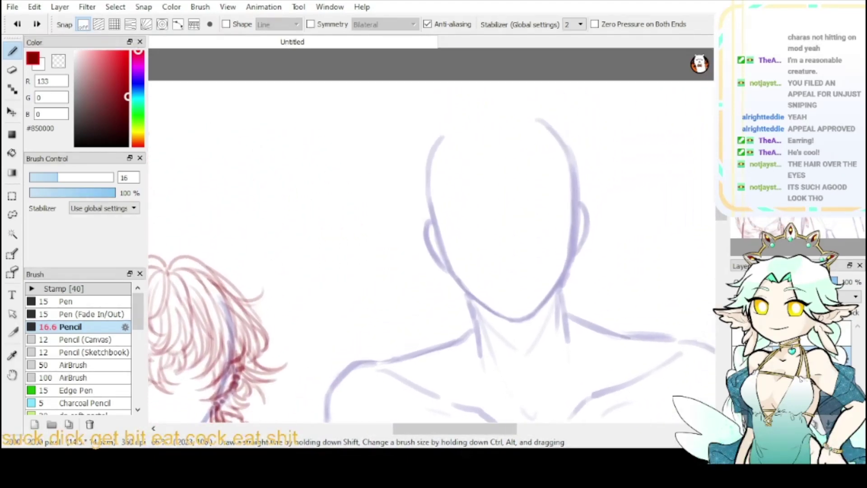
mouse_move(463, 136)
mouse_down()
mouse_move(469, 128)
mouse_move(500, 162)
mouse_up()
drag(470, 137, 480, 206)
key(ctrl+z)
mouse_move(460, 142)
mouse_down()
mouse_move(472, 158)
mouse_move(489, 236)
mouse_up()
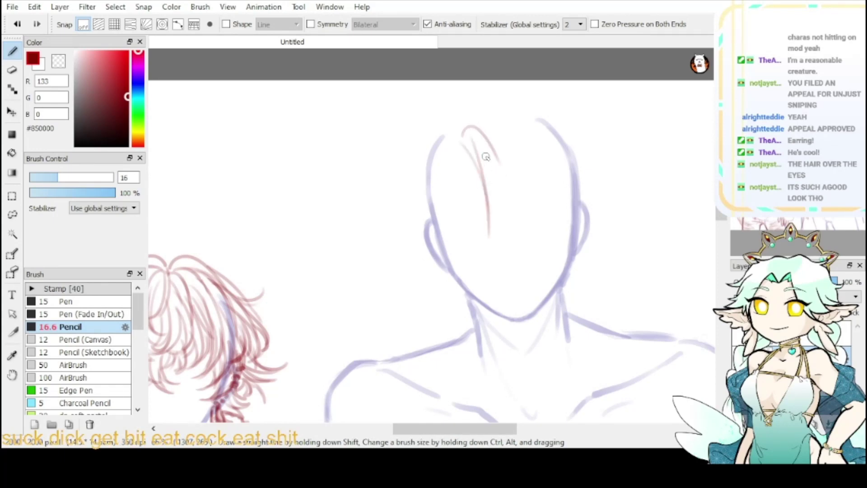
key(ctrl+z)
key(ctrl+z)
key(ctrl+z)
drag(796, 153, 810, 136)
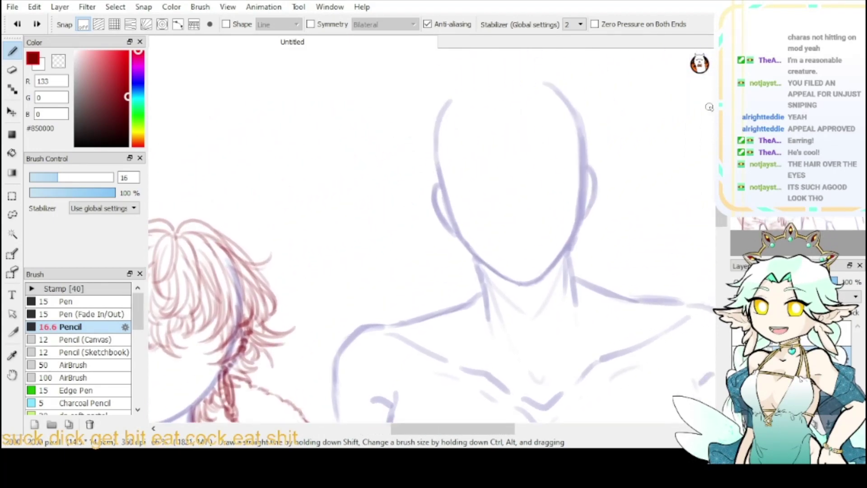
mouse_move(533, 76)
mouse_down()
mouse_move(503, 135)
mouse_move(505, 180)
mouse_move(536, 182)
mouse_up()
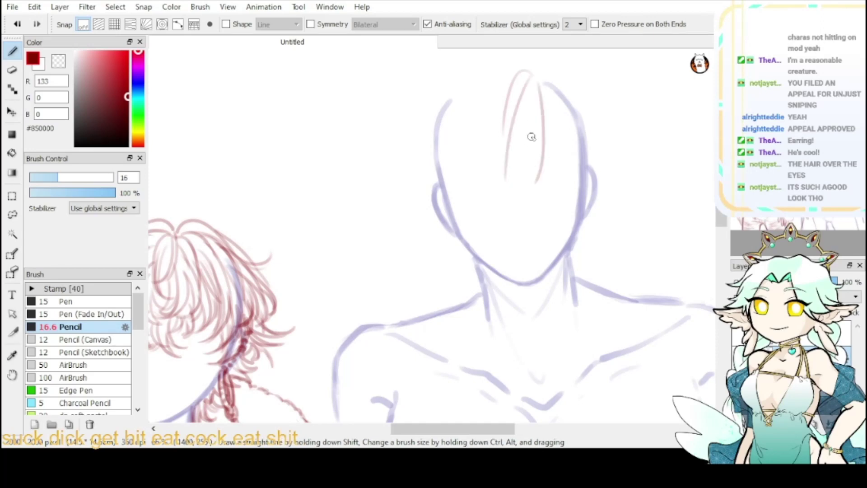
key(ctrl+z)
key(ctrl+z)
key(ctrl+z)
- Sketch the parting line down the taller figure's forehead and a short arch rising from it, undoing the misplaced strokes
mouse_move(541, 96)
mouse_down()
mouse_move(536, 117)
mouse_move(539, 97)
mouse_move(535, 181)
mouse_up()
mouse_move(532, 76)
mouse_down()
mouse_move(507, 135)
mouse_move(506, 182)
mouse_up()
key(ctrl+z)
key(ctrl+z)
mouse_move(545, 90)
mouse_down()
mouse_move(516, 94)
mouse_move(523, 87)
mouse_move(503, 140)
mouse_move(506, 175)
mouse_up()
key(ctrl+z)
key(ctrl+z)
- Sketch short fringe strands fanning out from the parting across the middle of the taller figure's forehead
drag(521, 91, 490, 171)
key(ctrl+z)
drag(523, 97, 495, 165)
drag(518, 115, 494, 178)
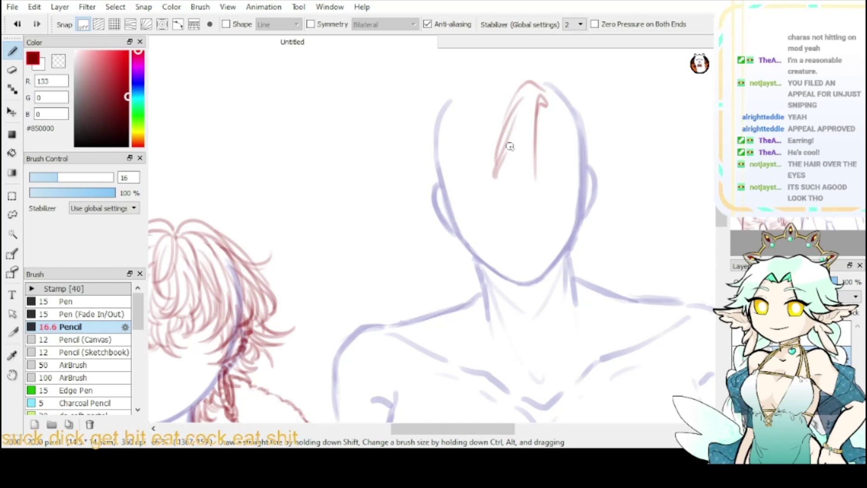
key(ctrl+z)
key(ctrl+z)
drag(521, 105, 496, 158)
drag(517, 120, 497, 183)
mouse_move(508, 145)
mouse_down()
mouse_move(515, 187)
mouse_move(537, 197)
mouse_up()
drag(524, 130, 555, 196)
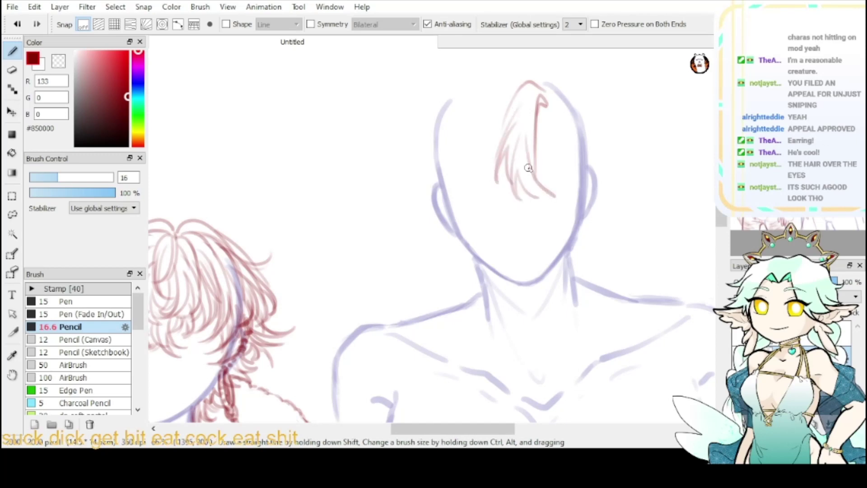
- Sketch the locks curving from the parting over the right side of the taller figure's forehead and temple
mouse_move(548, 107)
mouse_down()
mouse_move(559, 96)
mouse_move(568, 127)
mouse_up()
mouse_move(557, 100)
mouse_down()
mouse_move(567, 113)
mouse_move(565, 178)
mouse_move(575, 126)
mouse_move(558, 84)
mouse_up()
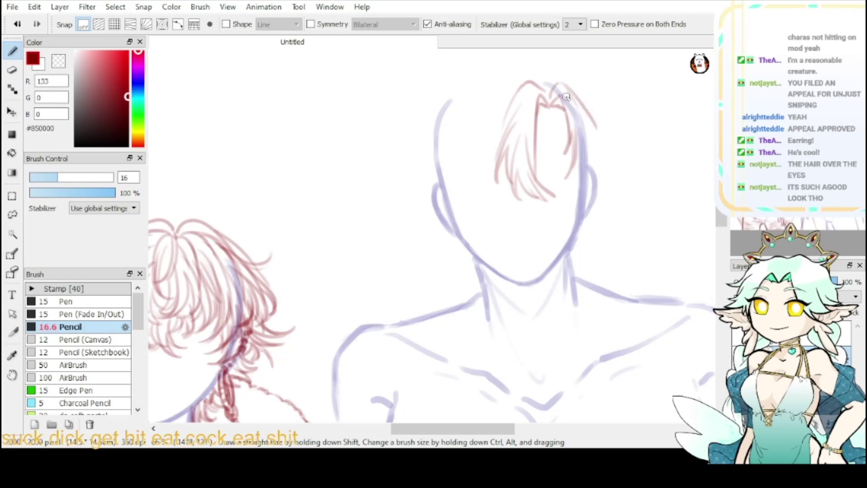
drag(571, 98, 601, 142)
key(ctrl+z)
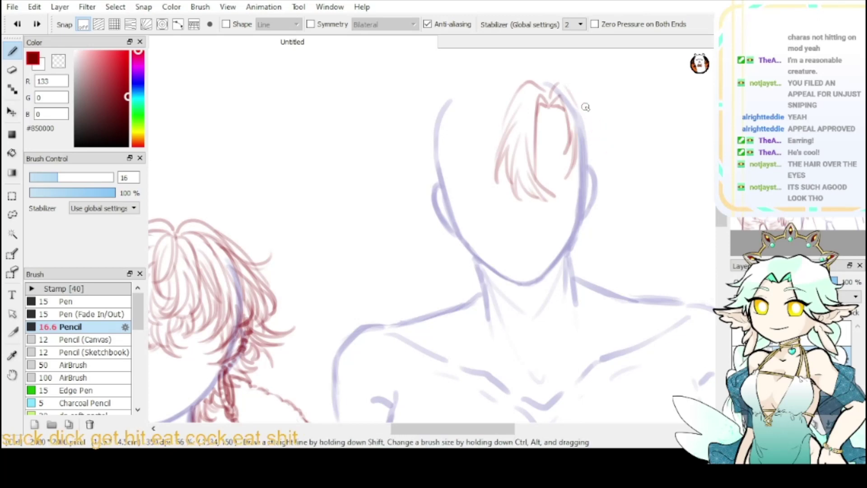
mouse_move(567, 88)
mouse_down()
mouse_move(605, 146)
mouse_move(597, 163)
mouse_up()
mouse_move(586, 130)
mouse_down()
mouse_move(591, 161)
mouse_move(574, 173)
mouse_move(581, 162)
mouse_move(579, 196)
mouse_up()
mouse_move(604, 154)
mouse_down()
mouse_move(584, 195)
mouse_move(588, 173)
mouse_move(583, 215)
mouse_up()
drag(579, 181, 574, 200)
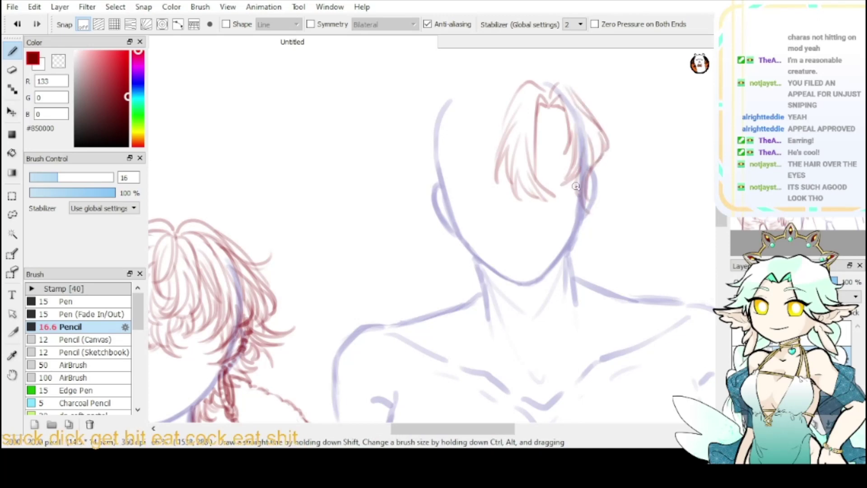
- Undo the last strands at the right temple and redraw them as tapered locks reaching down to the ear
key(ctrl+z)
key(ctrl+z)
key(ctrl+z)
key(ctrl+z)
key(ctrl+z)
drag(576, 138, 572, 188)
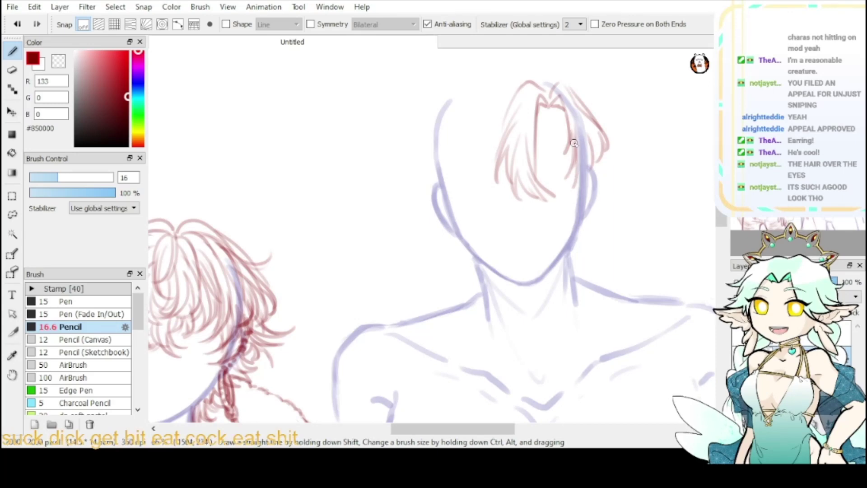
key(ctrl+z)
drag(576, 141, 573, 189)
drag(584, 141, 570, 204)
drag(592, 158, 582, 192)
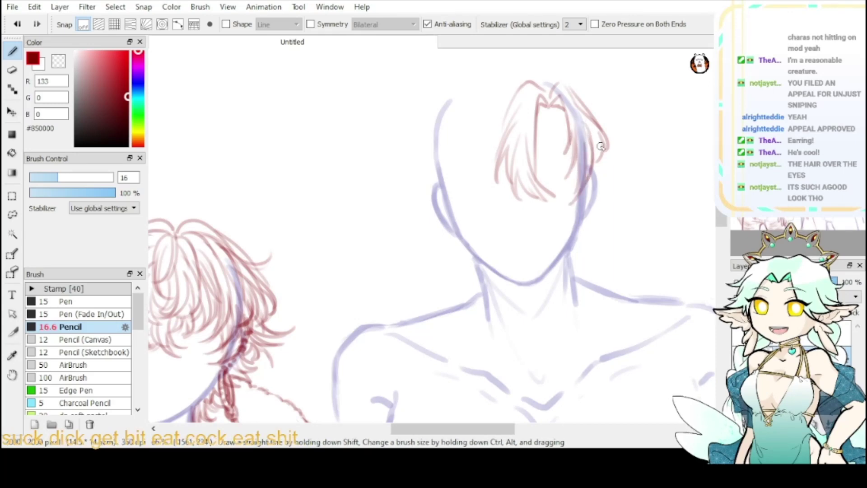
drag(579, 121, 578, 175)
key(ctrl+z)
mouse_move(579, 118)
mouse_down()
mouse_move(569, 171)
mouse_move(590, 170)
mouse_up()
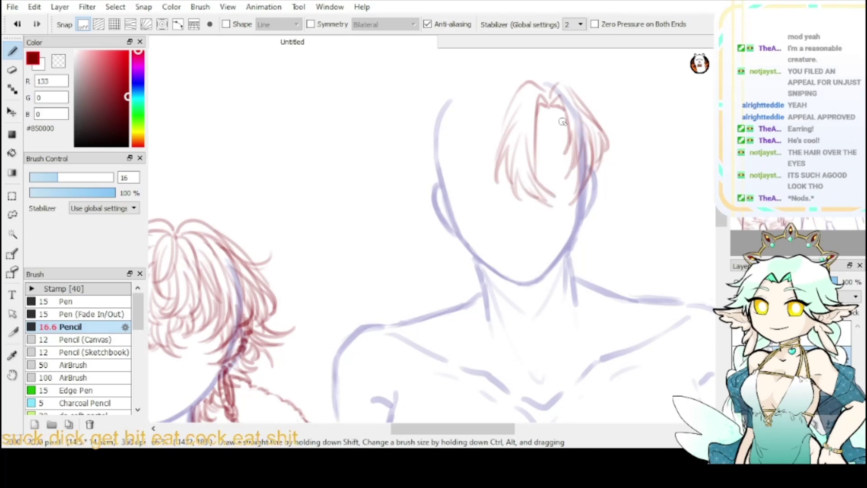
- Strengthen the inner edges of the forehead gap in the fringe and the strand tips beside it
drag(556, 162, 568, 137)
drag(577, 183, 570, 205)
mouse_move(541, 101)
mouse_down()
mouse_move(534, 154)
mouse_move(557, 200)
mouse_up()
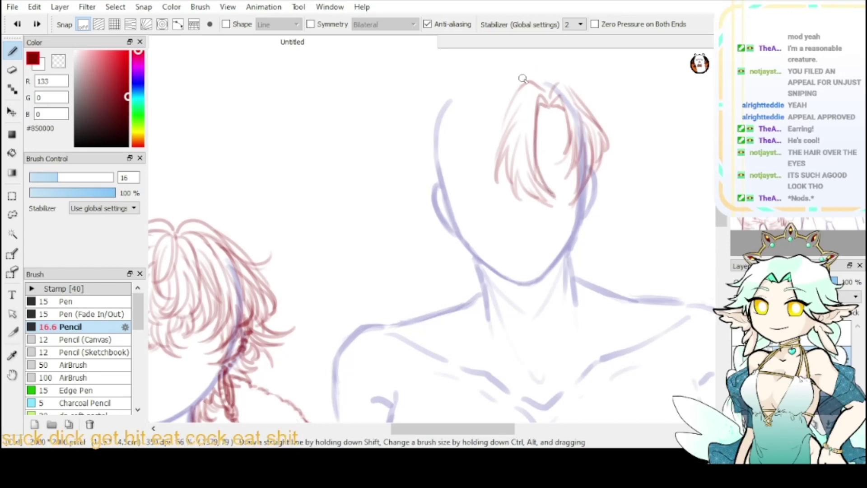
key(ctrl+z)
- Sketch a raised arch above the parting and sweep fringe strands from it over the left side of the forehead
mouse_move(531, 74)
mouse_down()
mouse_move(504, 69)
mouse_move(485, 110)
mouse_up()
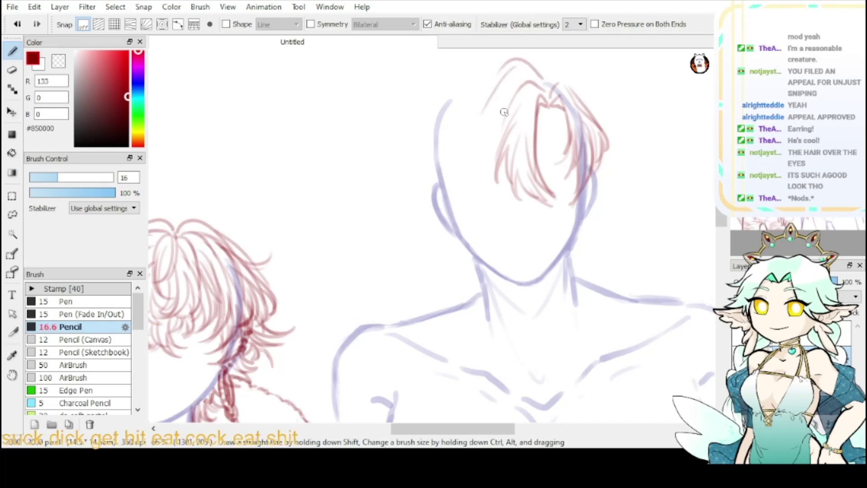
key(ctrl+z)
drag(508, 61, 466, 144)
drag(487, 115, 477, 170)
drag(495, 100, 459, 155)
mouse_move(480, 122)
mouse_down()
mouse_move(472, 186)
mouse_move(513, 211)
mouse_up()
drag(502, 173, 524, 194)
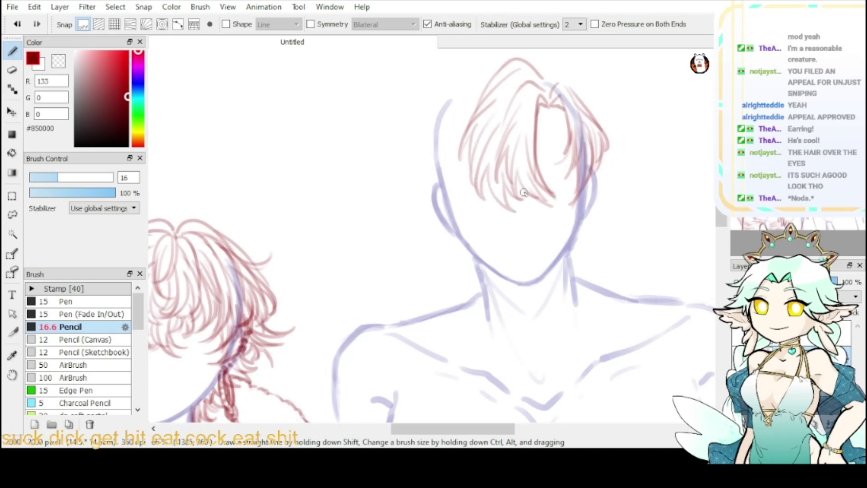
- Undo the last left fringe strands, redraw them with shorter tips, and reinforce the strands under the raised arch
key(ctrl+z)
key(ctrl+z)
key(ctrl+z)
mouse_move(495, 118)
mouse_down()
mouse_move(473, 155)
mouse_move(501, 124)
mouse_move(481, 188)
mouse_up()
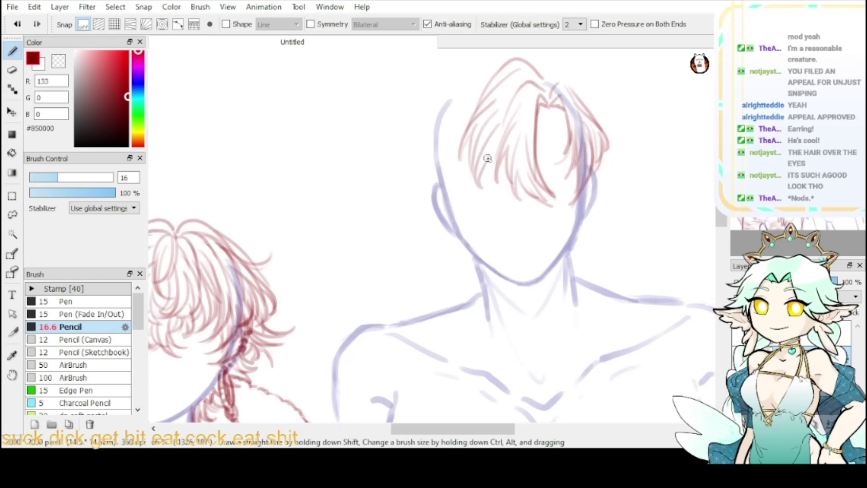
drag(488, 158, 492, 185)
drag(499, 143, 511, 201)
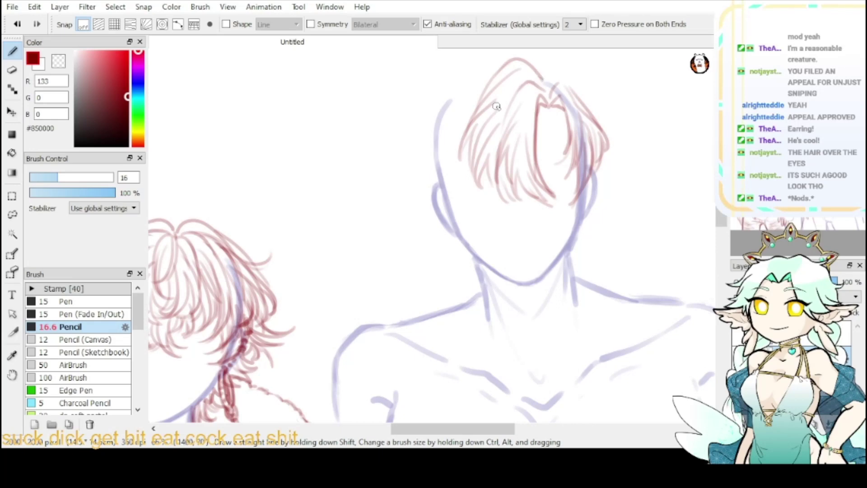
drag(535, 78, 490, 121)
- Sketch the crown outline sweeping from the top of the head down to the upper left, undoing unsuitable strokes
mouse_move(813, 137)
mouse_down()
mouse_move(799, 142)
mouse_move(814, 133)
mouse_up()
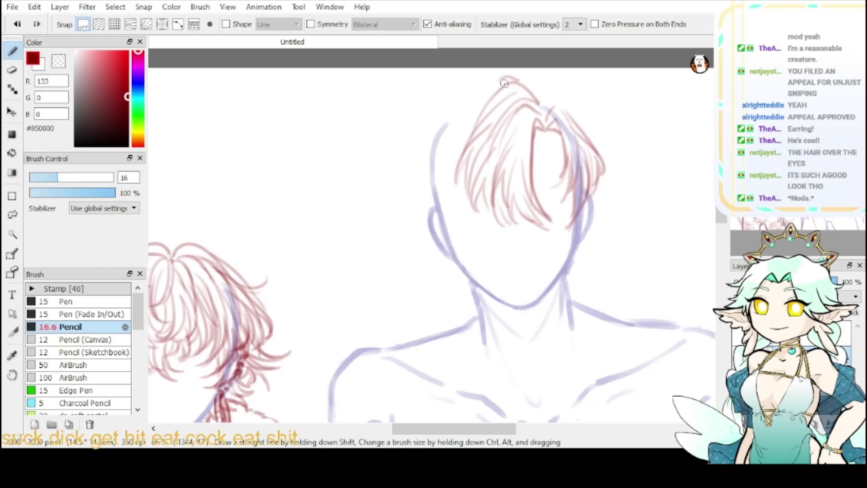
mouse_move(505, 76)
mouse_down()
mouse_move(451, 107)
mouse_move(423, 148)
mouse_up()
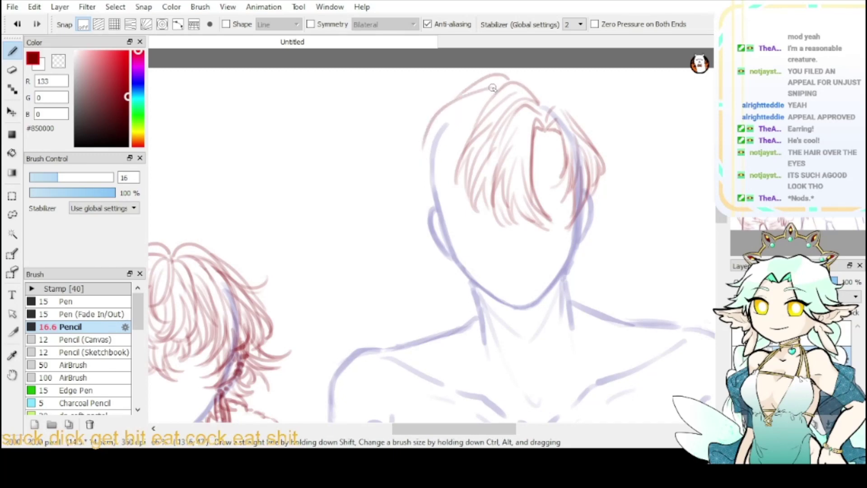
mouse_move(476, 78)
mouse_down()
mouse_move(442, 78)
mouse_move(424, 117)
mouse_up()
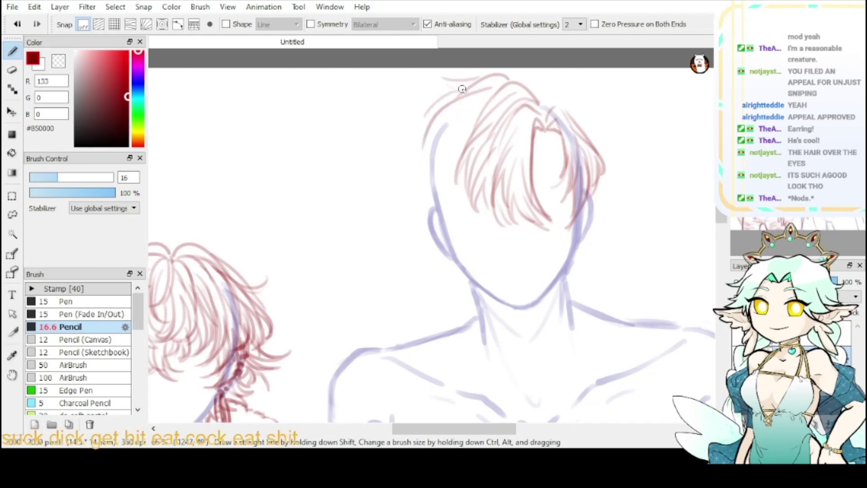
key(ctrl+z)
key(ctrl+z)
mouse_move(483, 76)
mouse_down()
mouse_move(437, 99)
mouse_move(454, 97)
mouse_move(415, 141)
mouse_up()
mouse_move(449, 108)
mouse_down()
mouse_move(410, 134)
mouse_move(418, 140)
mouse_move(405, 156)
mouse_up()
mouse_move(430, 129)
mouse_down()
mouse_move(412, 165)
mouse_move(401, 167)
mouse_up()
key(ctrl+z)
key(ctrl+z)
key(ctrl+z)
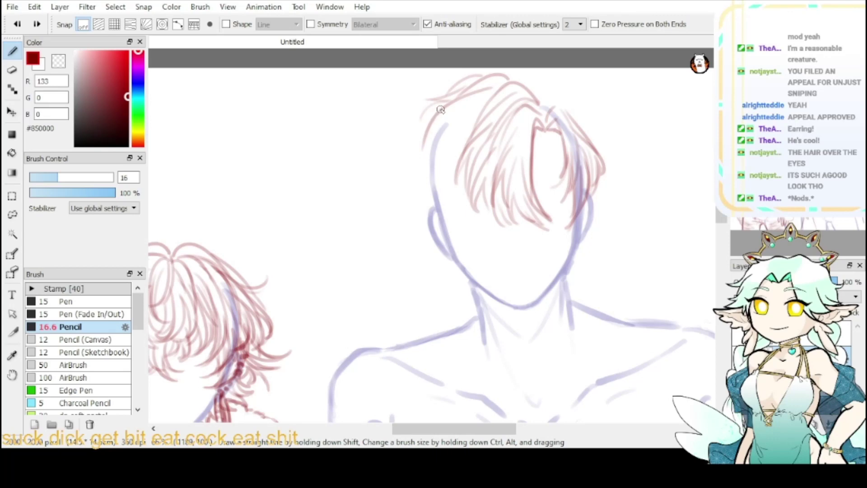
- Sketch spiky outer tufts down the left side of the taller figure's head to ear level
drag(441, 110, 395, 157)
mouse_move(430, 125)
mouse_down()
mouse_move(388, 170)
mouse_move(408, 193)
mouse_move(395, 208)
mouse_up()
drag(421, 190, 417, 212)
drag(441, 122, 425, 170)
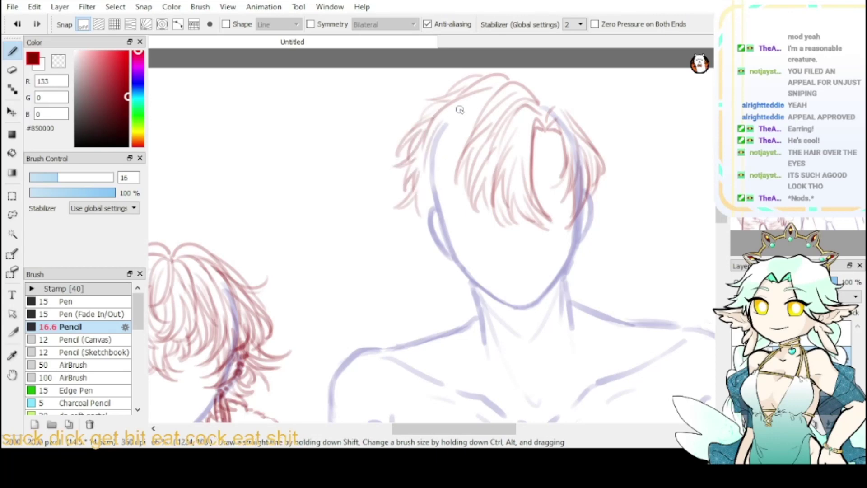
- Sketch side locks over the left temple and the top of the left ear, undoing the misplaced strands
key(ctrl+z)
mouse_move(501, 89)
mouse_down()
mouse_move(426, 142)
mouse_move(427, 203)
mouse_move(436, 215)
mouse_up()
key(ctrl+z)
key(ctrl+z)
drag(433, 134, 422, 225)
drag(442, 189, 429, 217)
drag(455, 132, 435, 207)
key(ctrl+z)
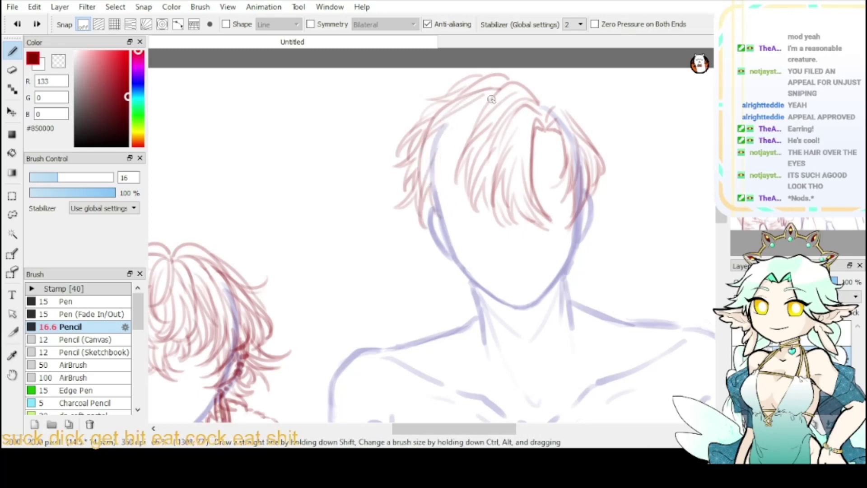
- Fill the gap between the left side locks and the fringe with long strands falling over the forehead
mouse_move(500, 93)
mouse_down()
mouse_move(446, 139)
mouse_move(475, 119)
mouse_move(434, 190)
mouse_move(440, 207)
mouse_up()
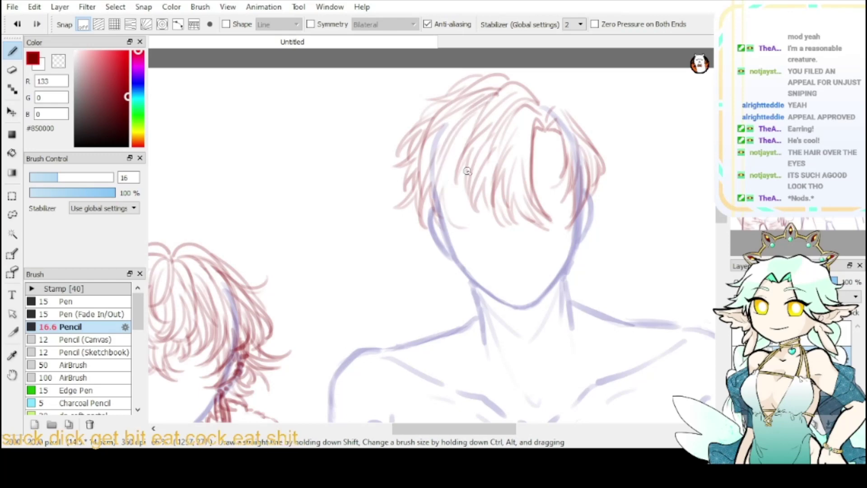
mouse_move(453, 178)
mouse_down()
mouse_move(455, 217)
mouse_move(458, 203)
mouse_move(478, 210)
mouse_up()
drag(466, 168, 478, 231)
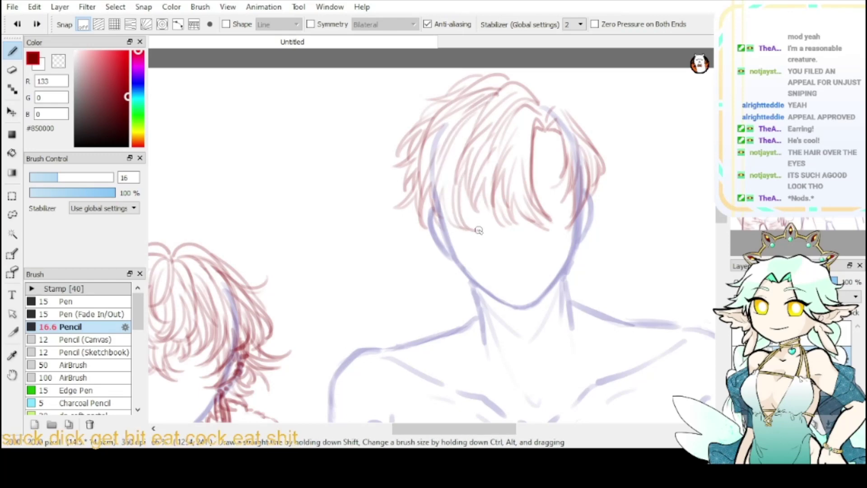
drag(476, 200, 465, 215)
key(ctrl+z)
drag(431, 186, 451, 236)
- Sketch the crown outline and flicked outer tufts down the right side of the taller figure's head
mouse_move(514, 79)
mouse_down()
mouse_move(572, 107)
mouse_move(606, 111)
mouse_up()
key(ctrl+z)
mouse_move(606, 112)
mouse_down()
mouse_move(577, 114)
mouse_move(607, 135)
mouse_move(607, 172)
mouse_move(626, 146)
mouse_move(610, 190)
mouse_up()
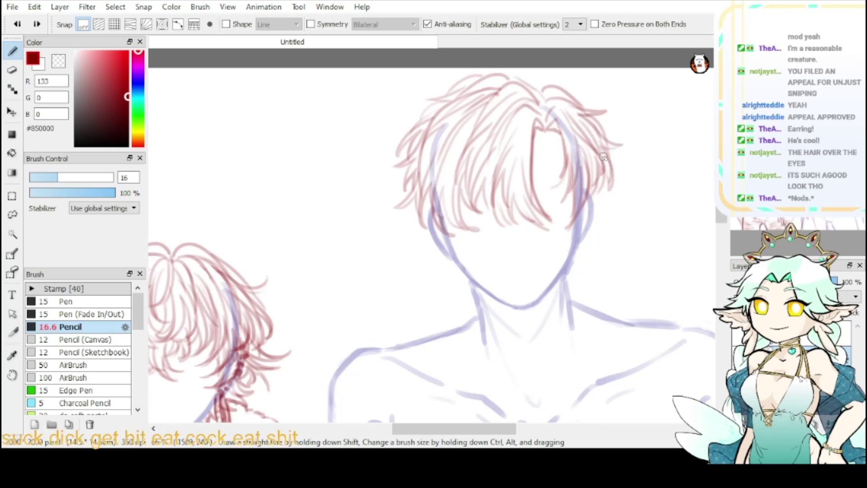
drag(603, 157, 617, 209)
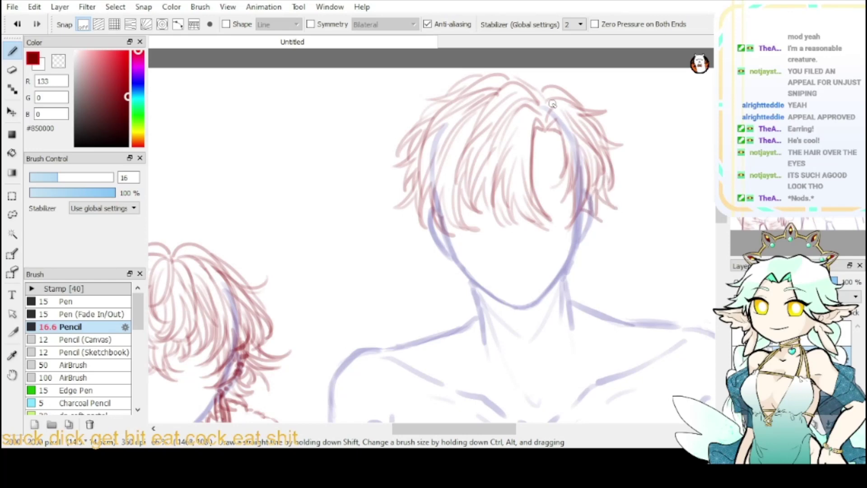
- Raise the upper right of the crown with overlapping tufts, undoing the strokes that do not fit
mouse_move(512, 80)
mouse_down()
mouse_move(563, 96)
mouse_move(578, 76)
mouse_move(587, 108)
mouse_up()
key(ctrl+z)
key(ctrl+z)
key(ctrl+z)
mouse_move(546, 75)
mouse_down()
mouse_move(559, 70)
mouse_move(580, 98)
mouse_move(590, 95)
mouse_up()
mouse_move(576, 94)
mouse_down()
mouse_move(597, 92)
mouse_move(590, 108)
mouse_up()
mouse_move(562, 85)
mouse_down()
mouse_move(597, 110)
mouse_move(610, 138)
mouse_up()
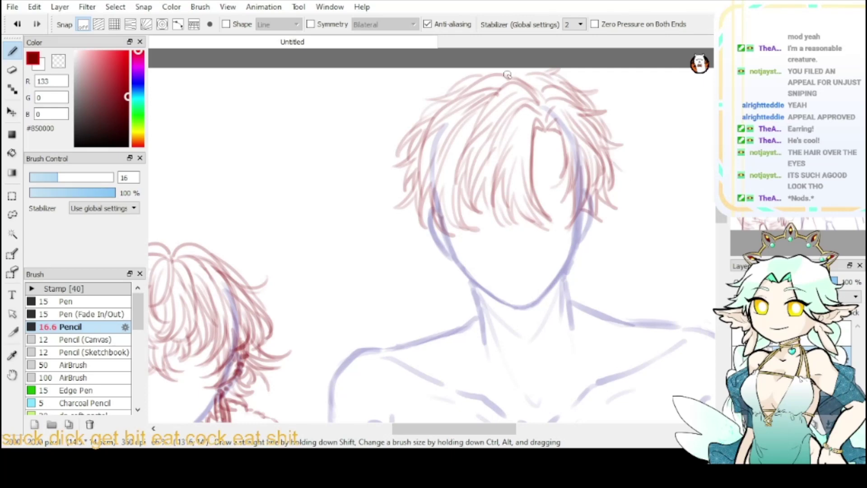
- Add loose strands along the upper left of the crown and across the top of the head
mouse_move(516, 76)
mouse_down()
mouse_move(471, 83)
mouse_move(423, 128)
mouse_move(395, 115)
mouse_up()
key(ctrl+z)
key(ctrl+z)
mouse_move(459, 93)
mouse_down()
mouse_move(427, 100)
mouse_move(408, 116)
mouse_up()
drag(518, 77, 479, 81)
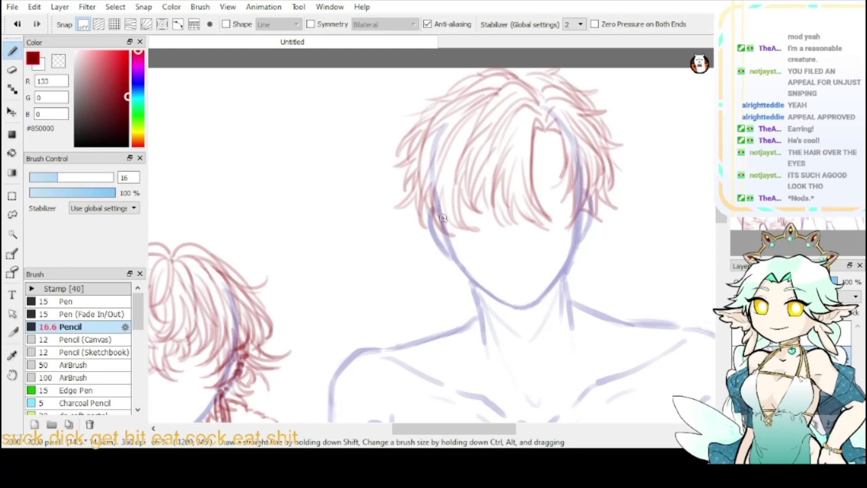
- Erase the heavy strokes around the forehead gap at the parting of the taller figure's fringe
mouse_move(667, 178)
mouse_down()
mouse_move(696, 106)
mouse_move(639, 112)
mouse_up()
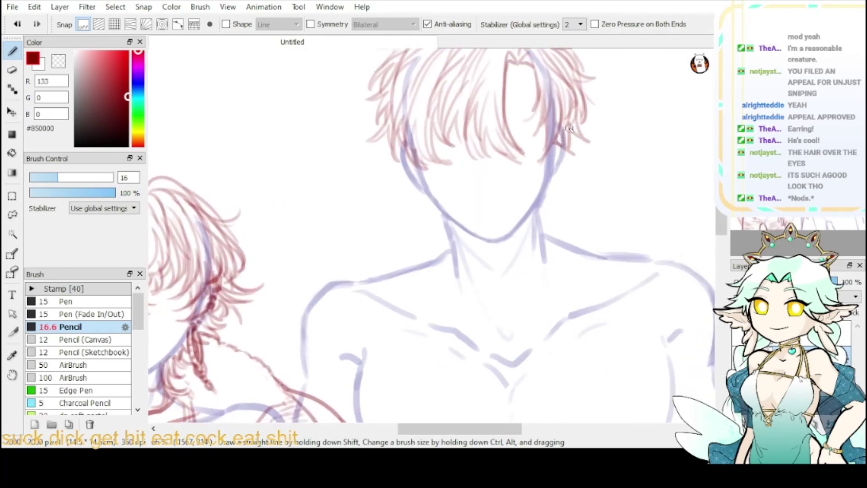
key(e)
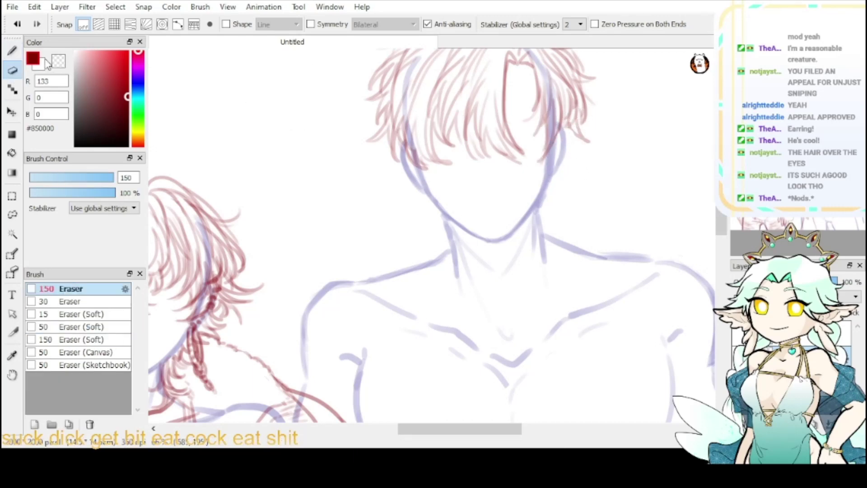
key(b)
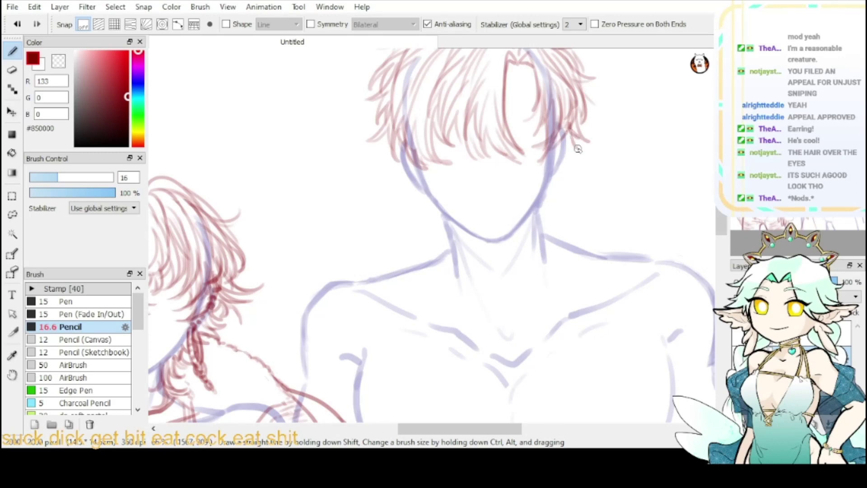
drag(438, 156, 446, 223)
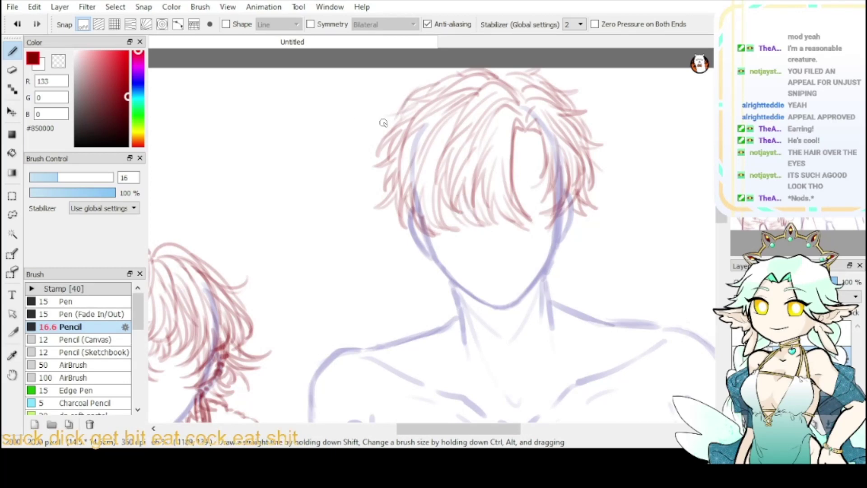
key(e)
mouse_move(526, 107)
mouse_down()
mouse_move(519, 131)
mouse_move(536, 225)
mouse_move(554, 159)
mouse_up()
- Redraw the forehead gap with the Pencil as a narrow opening framed by curved strands on both sides
click(12, 53)
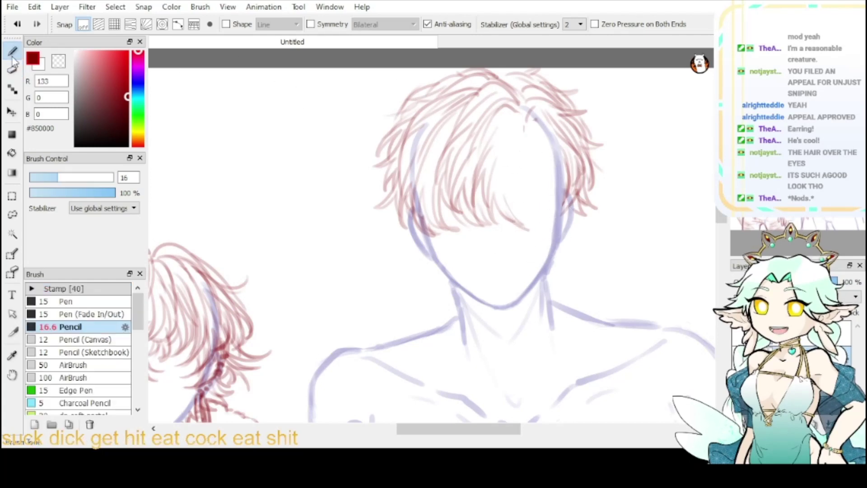
mouse_move(529, 126)
mouse_down()
mouse_move(544, 162)
mouse_move(542, 198)
mouse_move(551, 213)
mouse_move(554, 204)
mouse_up()
drag(528, 127, 524, 183)
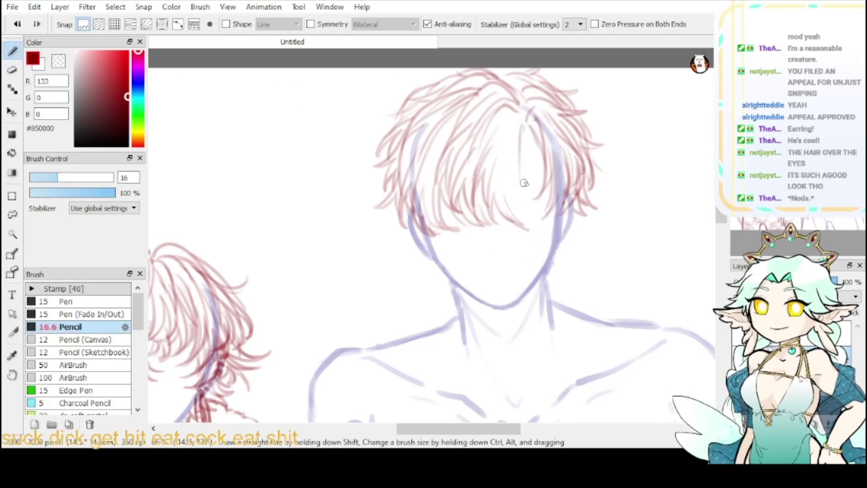
key(ctrl+z)
drag(525, 126, 536, 195)
mouse_move(518, 134)
mouse_down()
mouse_move(522, 184)
mouse_move(537, 203)
mouse_up()
- Fill out the fringe beside the forehead gap with fine strands and add tips along its lower edge
drag(513, 153, 524, 217)
drag(518, 177, 536, 229)
drag(517, 113, 513, 176)
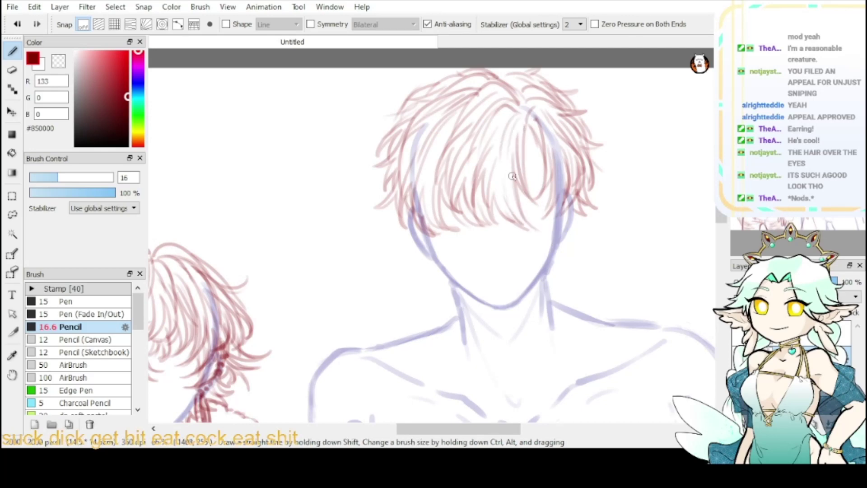
mouse_move(523, 119)
mouse_down()
mouse_move(546, 189)
mouse_move(539, 226)
mouse_up()
drag(559, 177, 544, 229)
mouse_move(491, 189)
mouse_down()
mouse_move(511, 233)
mouse_move(504, 232)
mouse_up()
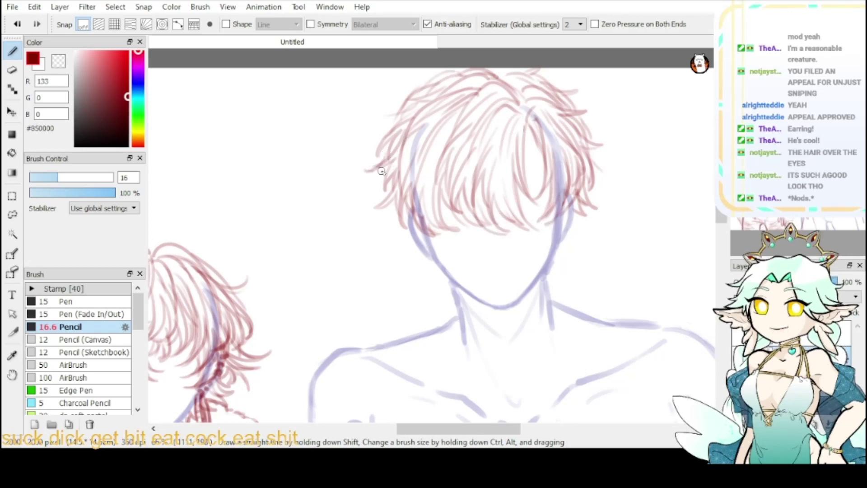
- Undo the latest edge strokes and redraw the strand sweeping down the outer left side of the taller figure's hair
key(ctrl+z)
mouse_move(409, 96)
mouse_down()
mouse_move(382, 129)
mouse_move(394, 129)
mouse_move(373, 119)
mouse_move(378, 146)
mouse_up()
key(ctrl+z)
key(ctrl+z)
key(ctrl+z)
mouse_move(412, 99)
mouse_down()
mouse_move(372, 113)
mouse_move(402, 121)
mouse_move(375, 159)
mouse_up()
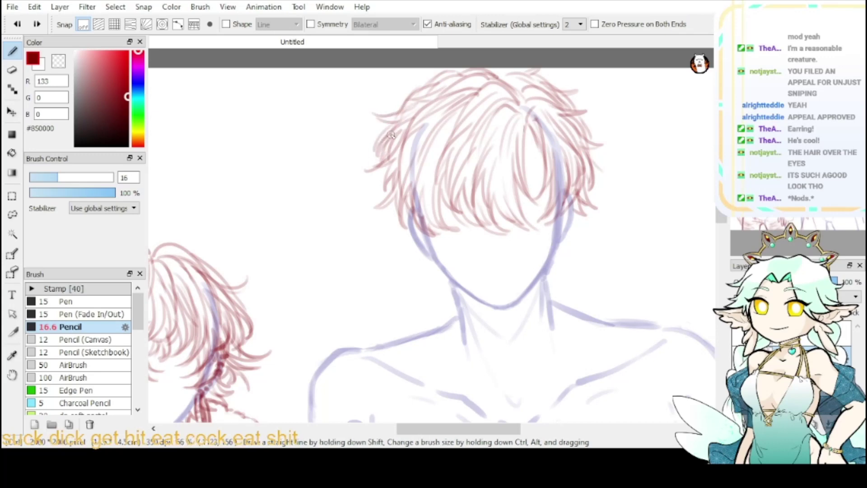
- Add short pointed flicks along the left outline of the hair, from beside the temple down to the lower tips
drag(393, 127, 365, 139)
key(ctrl+z)
drag(365, 138, 387, 138)
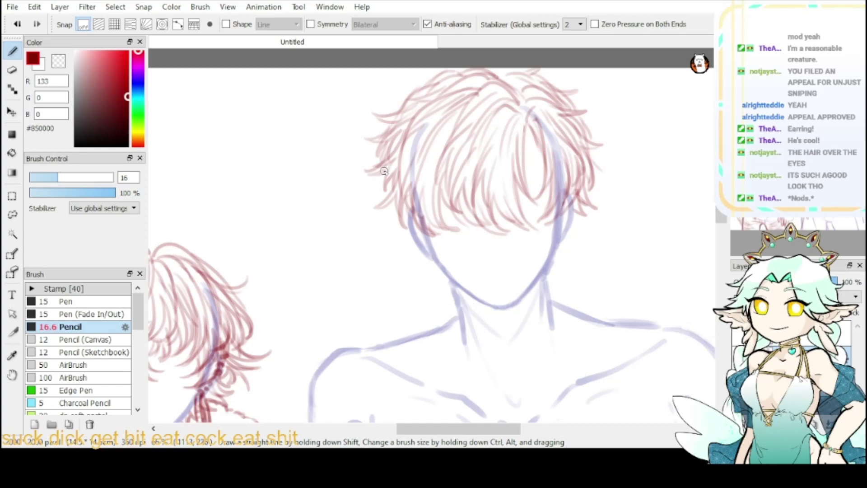
drag(404, 195, 380, 225)
- Add small pointed tips sticking out from the right outer edge of the taller figure's hair
key(ctrl+minus)
drag(642, 97, 646, 46)
scroll(400, 156, up, 1)
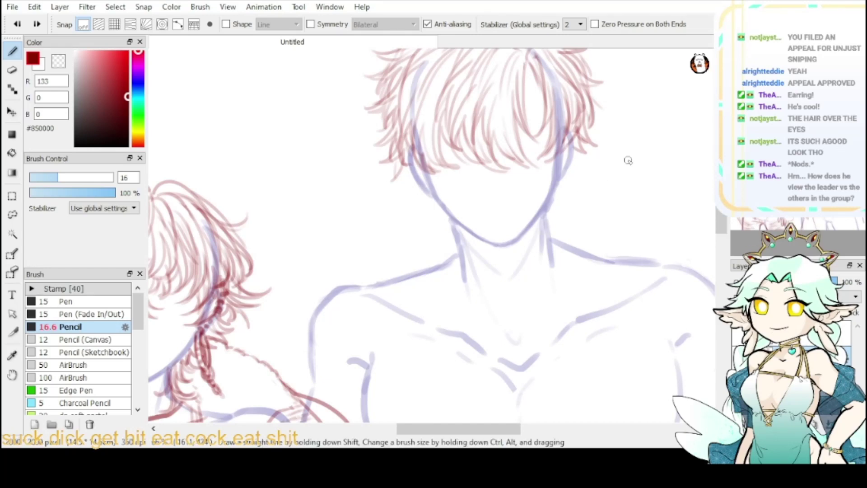
key(ctrl+minus)
drag(627, 159, 681, 51)
mouse_move(434, 195)
mouse_down()
mouse_move(446, 244)
mouse_move(440, 275)
mouse_up()
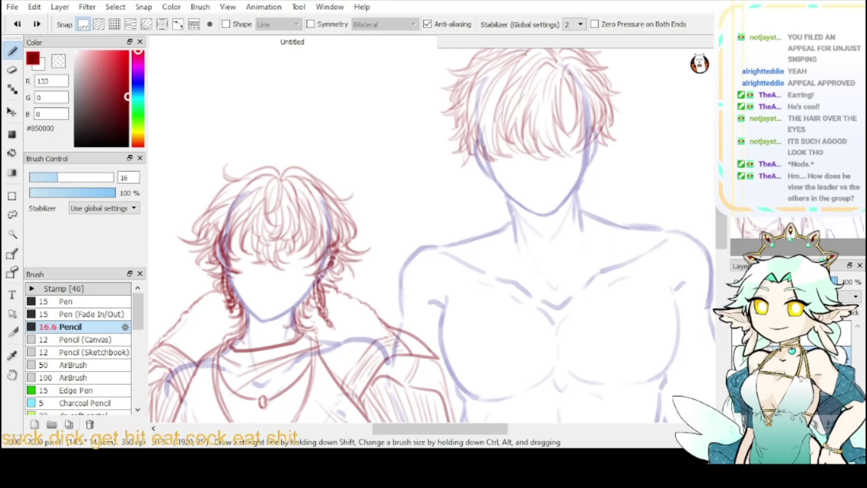
drag(605, 95, 635, 120)
drag(753, 106, 704, 111)
click(61, 61)
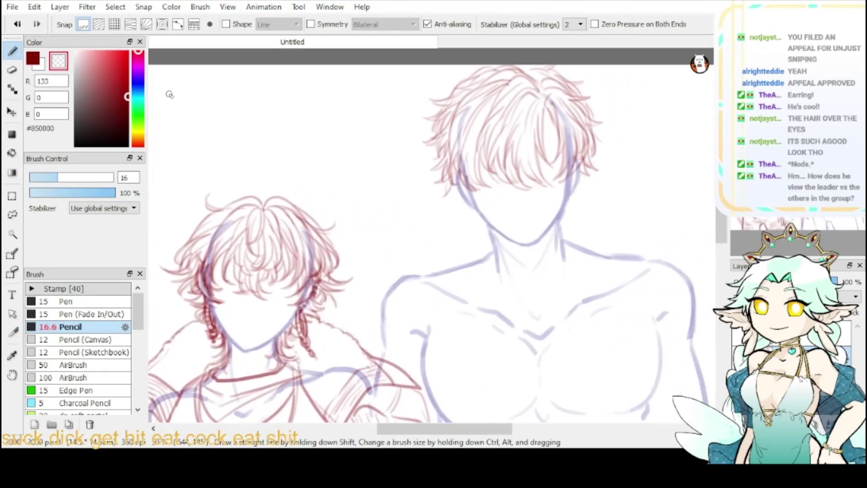
click(34, 62)
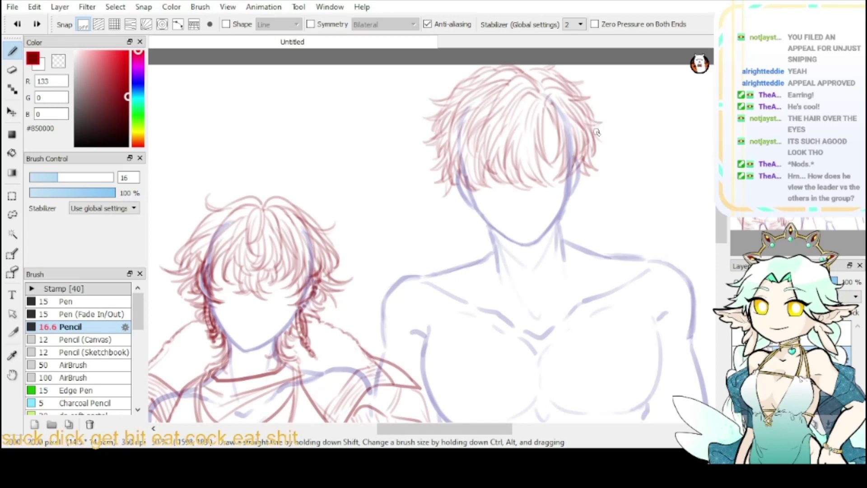
drag(596, 131, 607, 137)
drag(606, 137, 595, 140)
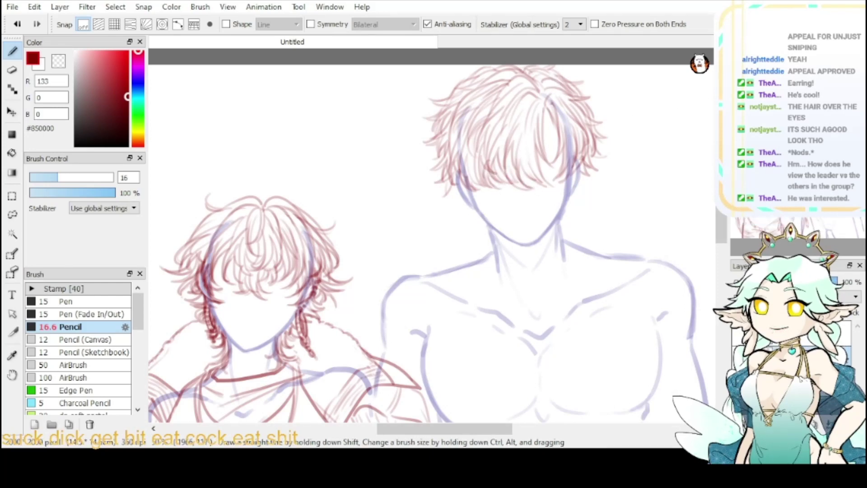
- Lasso the taller figure's hair and scale it slightly smaller and narrower with Transform to fit the head, clearing the selection at the end
scroll(489, 167, down, 3)
drag(460, 203, 431, 209)
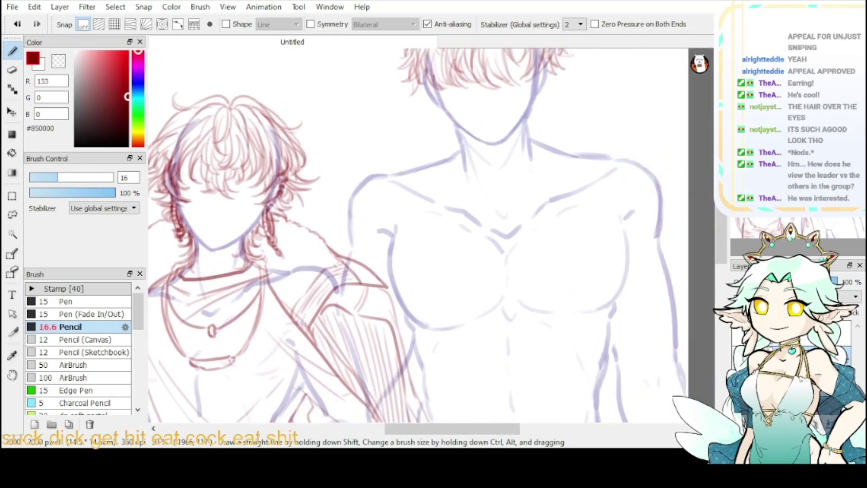
scroll(418, 235, up, 4)
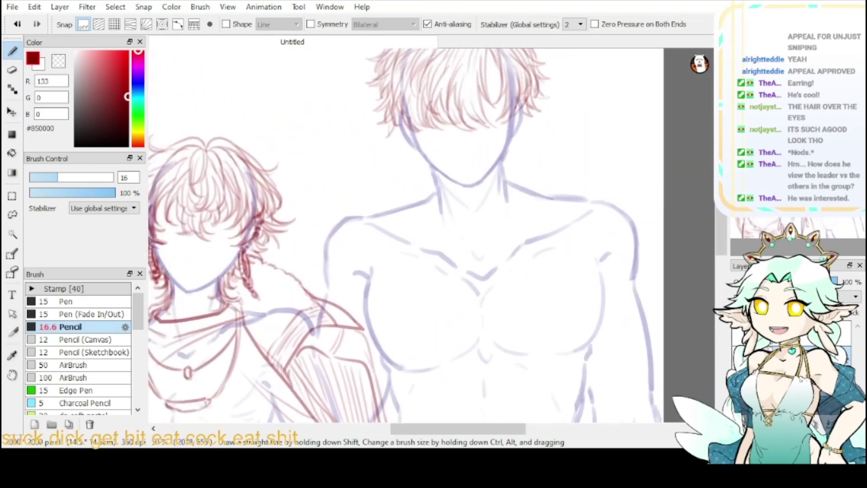
click(14, 216)
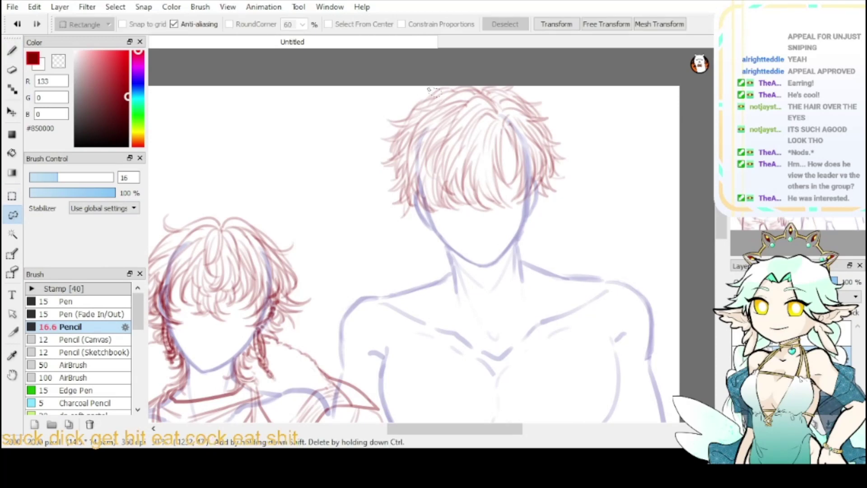
mouse_move(399, 78)
mouse_down()
mouse_move(624, 170)
mouse_move(610, 79)
mouse_up()
click(562, 25)
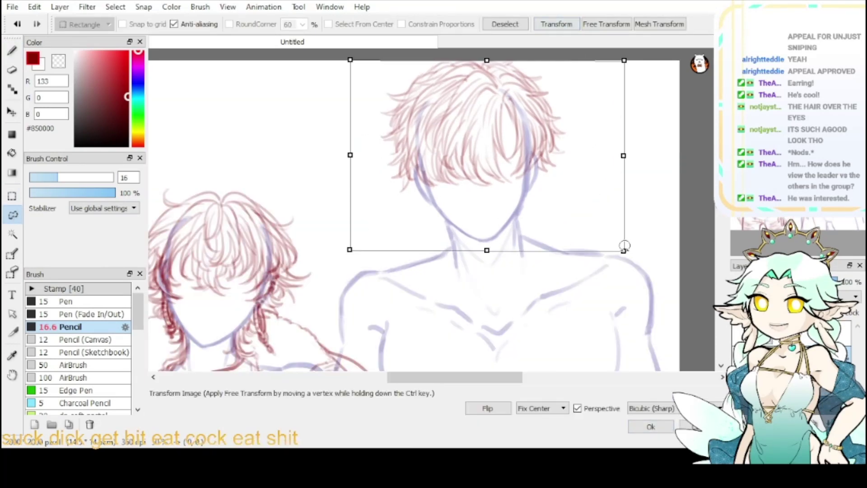
drag(624, 248, 594, 235)
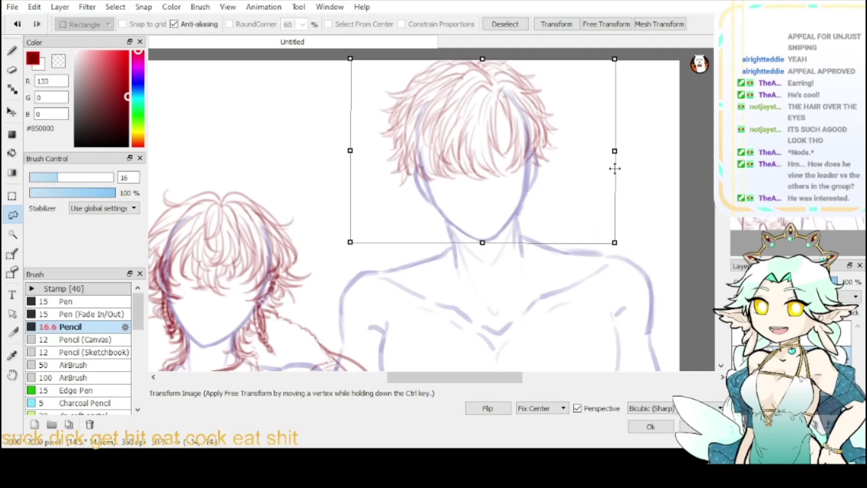
drag(615, 152, 613, 152)
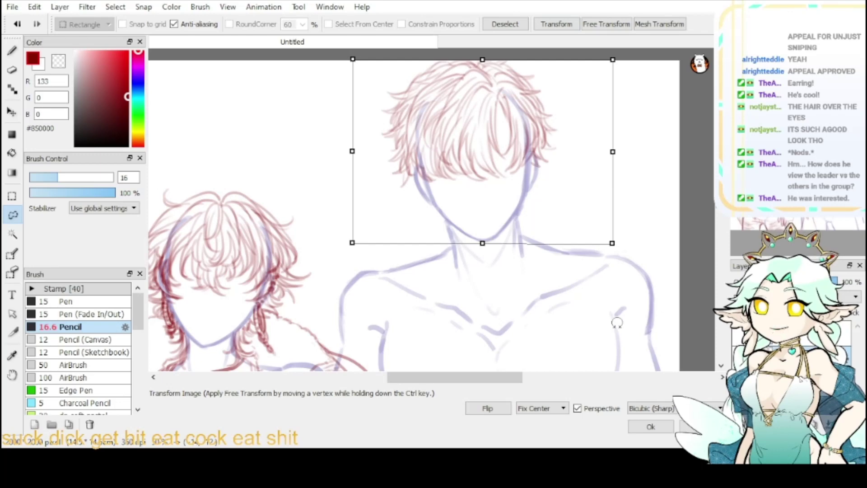
click(651, 426)
key(ctrl+d)
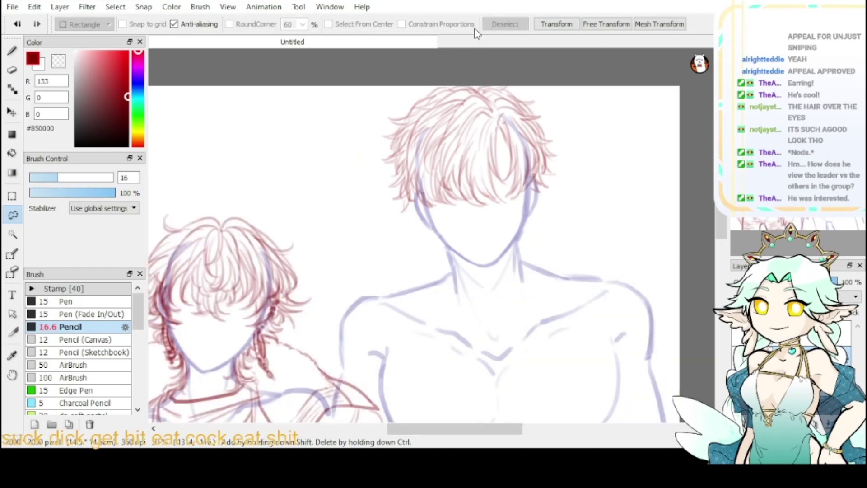
key(b)
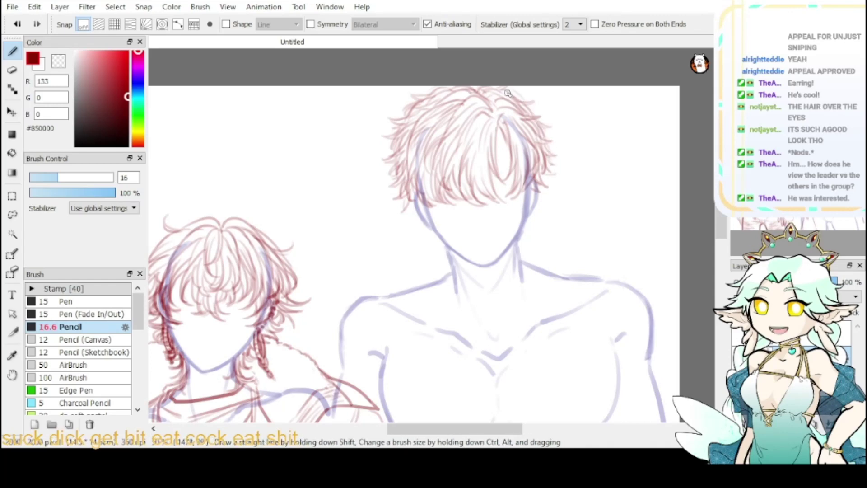
mouse_move(708, 142)
mouse_down()
mouse_move(740, 107)
mouse_move(658, 74)
mouse_move(683, 44)
mouse_move(696, 76)
mouse_up()
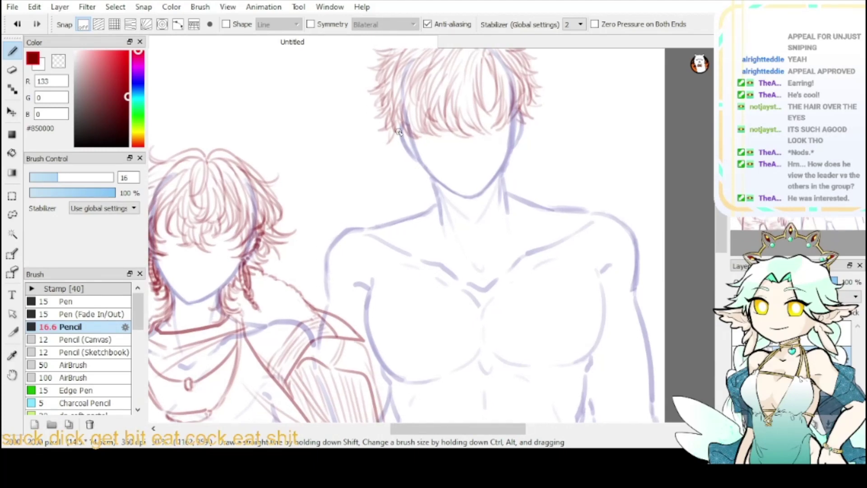
drag(422, 121, 485, 175)
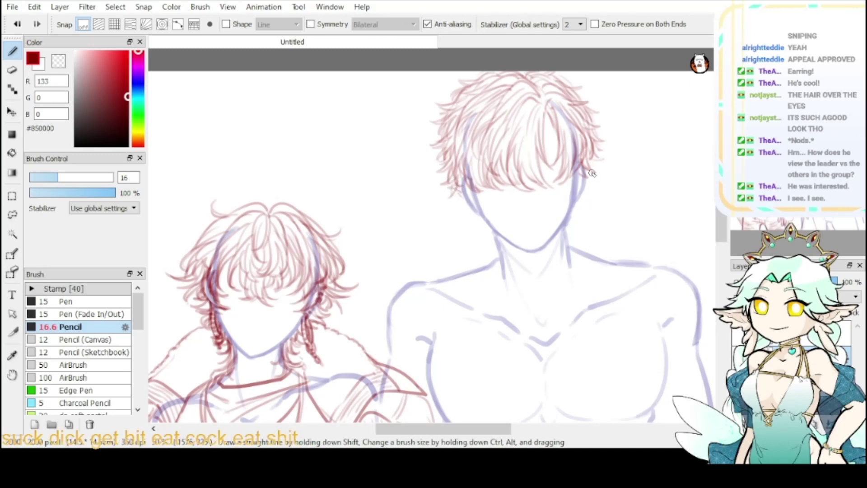
click(739, 383)
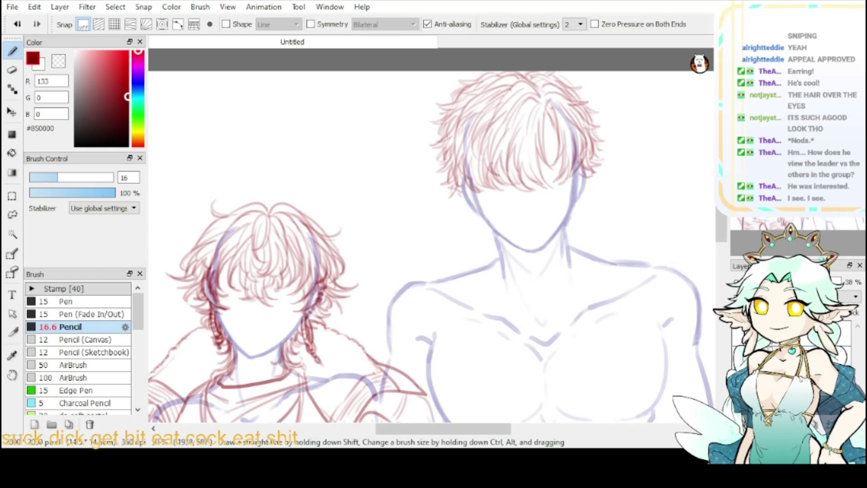
click(738, 383)
click(795, 355)
- Erase the strands in the upper middle of the taller figure's fringe, keeping the tips along its lower edge
mouse_move(299, 143)
mouse_down()
mouse_move(346, 85)
mouse_move(242, 140)
mouse_up()
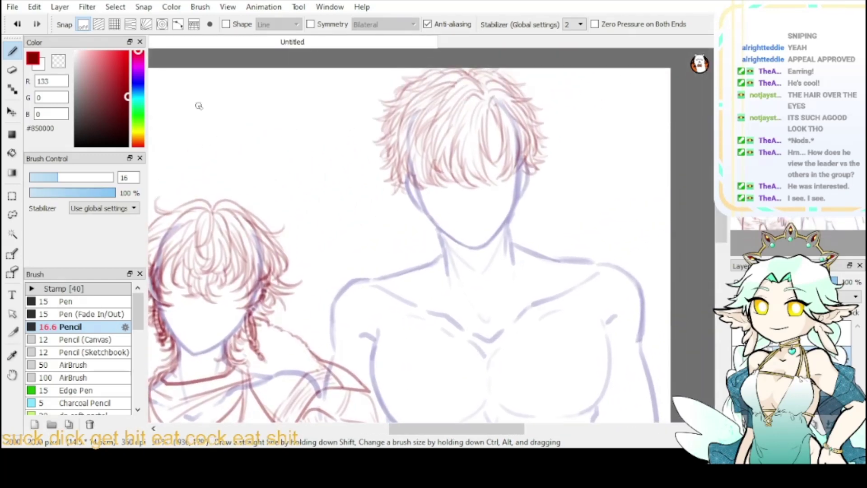
click(12, 70)
mouse_move(497, 112)
mouse_down()
mouse_move(480, 106)
mouse_move(448, 141)
mouse_move(485, 105)
mouse_move(478, 150)
mouse_move(433, 139)
mouse_move(459, 103)
mouse_move(484, 95)
mouse_move(456, 137)
mouse_up()
key(b)
key(ctrl+z)
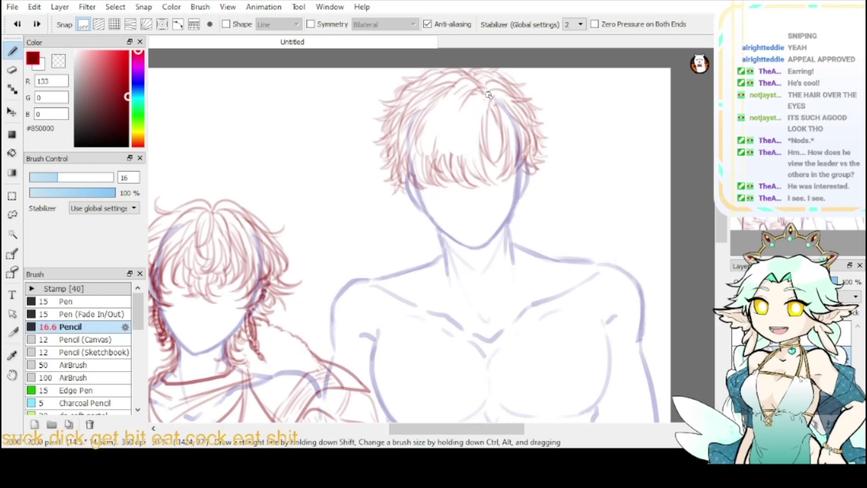
- Redraw the cleared fringe with the Pencil as curved strands falling from the parting to the lower tips
mouse_move(488, 93)
mouse_down()
mouse_move(461, 122)
mouse_move(466, 141)
mouse_up()
mouse_move(479, 108)
mouse_down()
mouse_move(491, 158)
mouse_move(495, 118)
mouse_move(479, 106)
mouse_move(488, 154)
mouse_up()
key(ctrl+z)
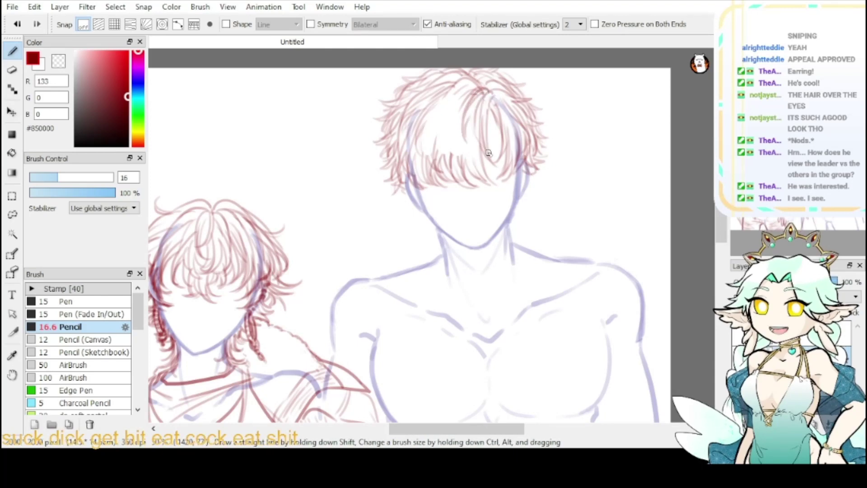
key(ctrl+z)
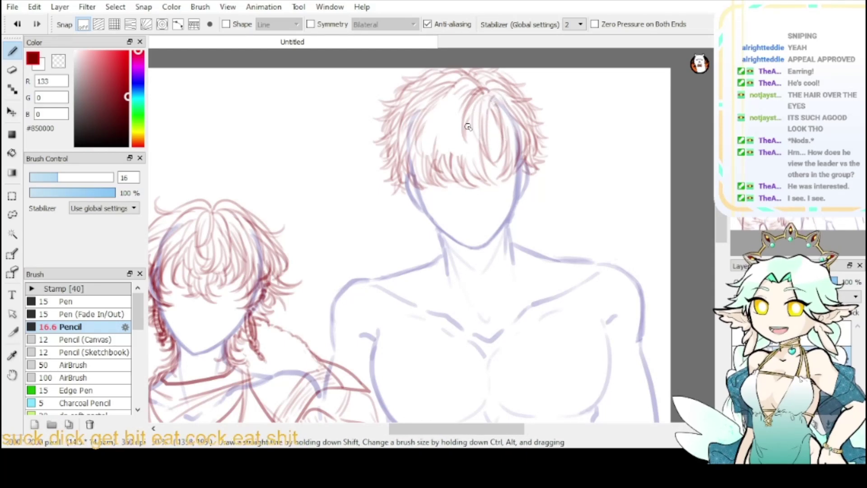
drag(462, 118, 476, 152)
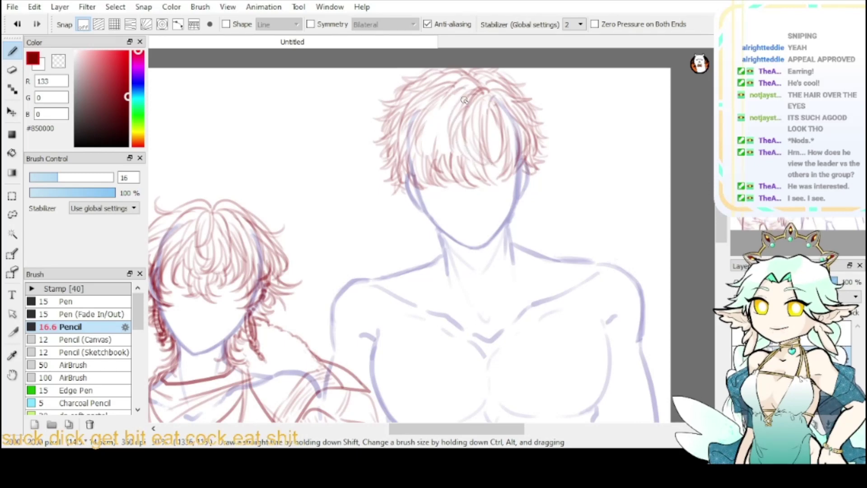
mouse_move(447, 108)
mouse_down()
mouse_move(432, 130)
mouse_move(451, 164)
mouse_up()
mouse_move(444, 113)
mouse_down()
mouse_move(435, 166)
mouse_move(436, 134)
mouse_move(465, 159)
mouse_up()
drag(444, 131, 444, 154)
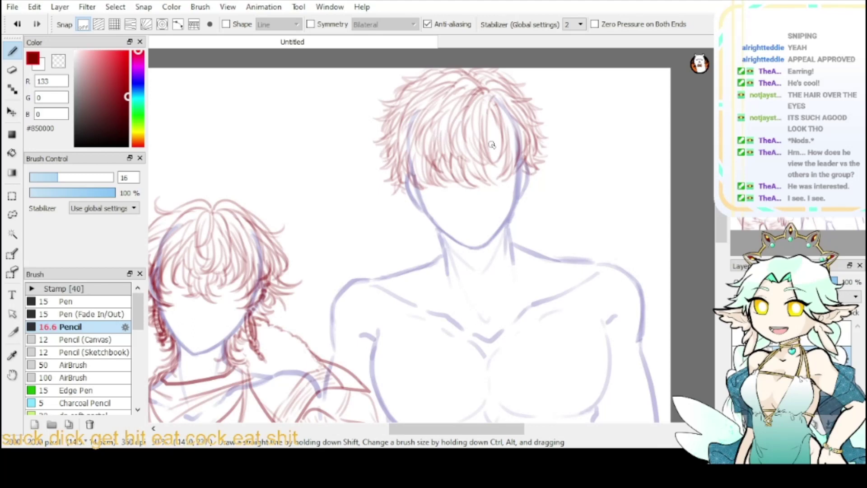
drag(463, 161, 473, 186)
- Refine the fringe's lower edge by trimming strokes with the transparent colour and redrawing the strand tips in dark red
key(x)
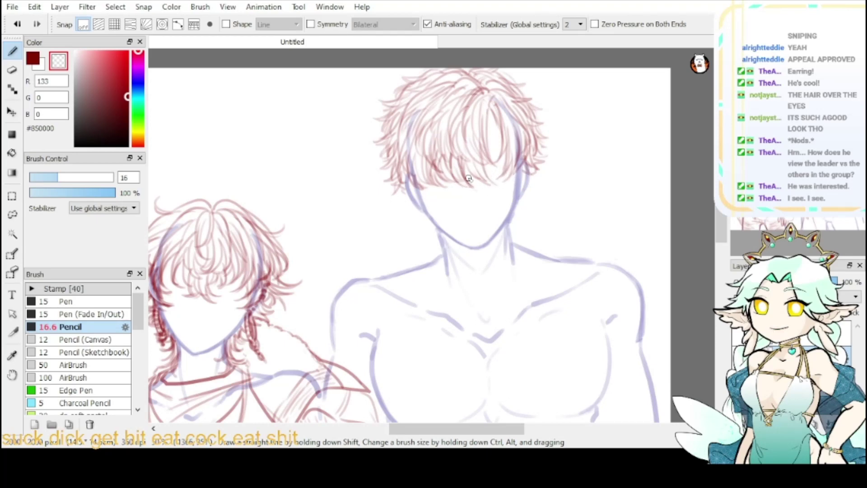
key(x)
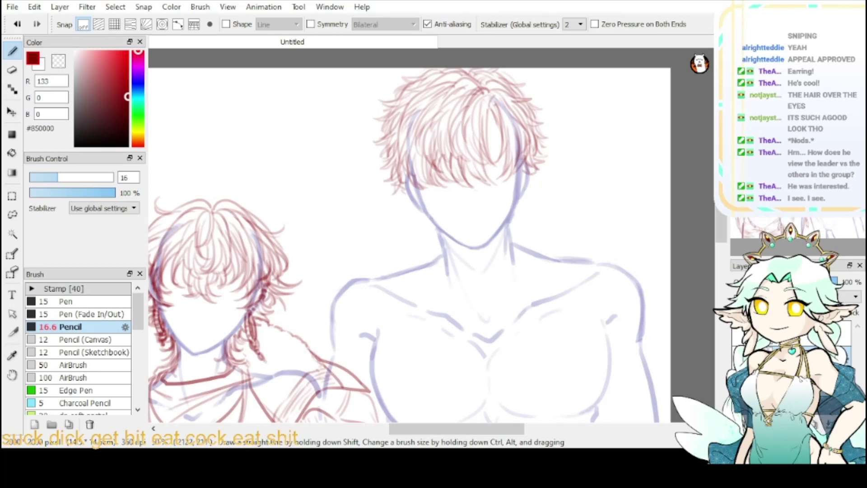
mouse_move(782, 160)
mouse_down()
mouse_move(808, 140)
mouse_move(809, 149)
mouse_up()
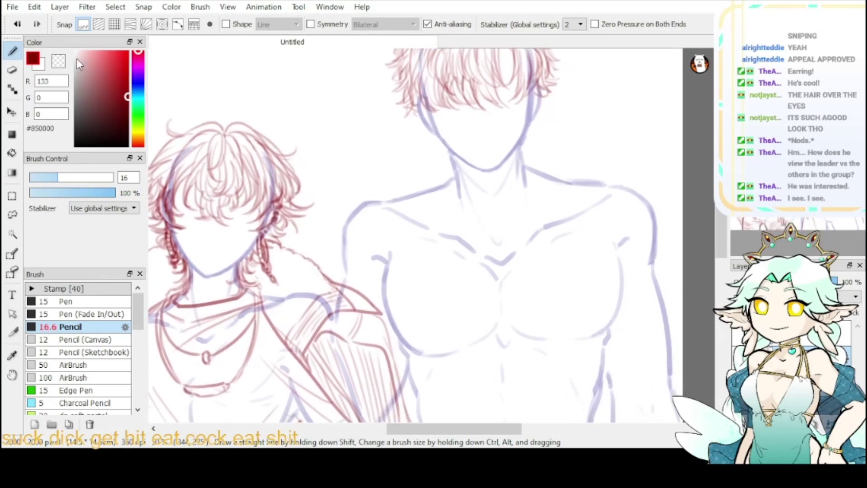
key(x)
drag(778, 125, 802, 140)
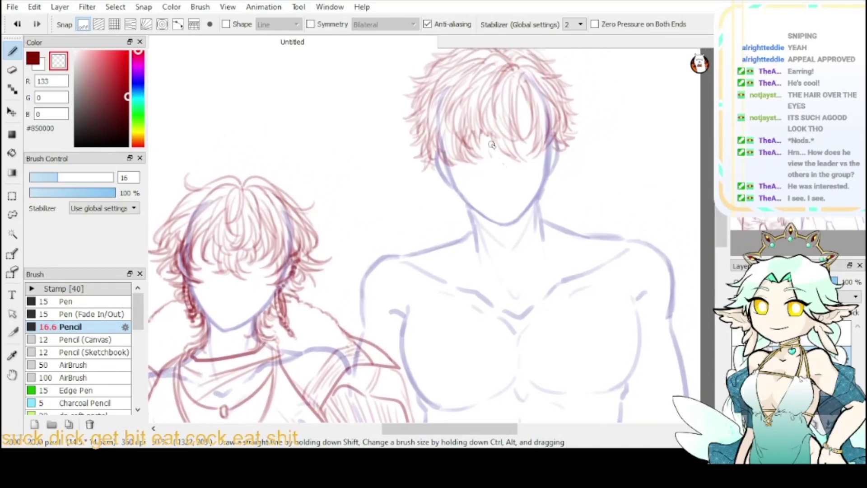
key(x)
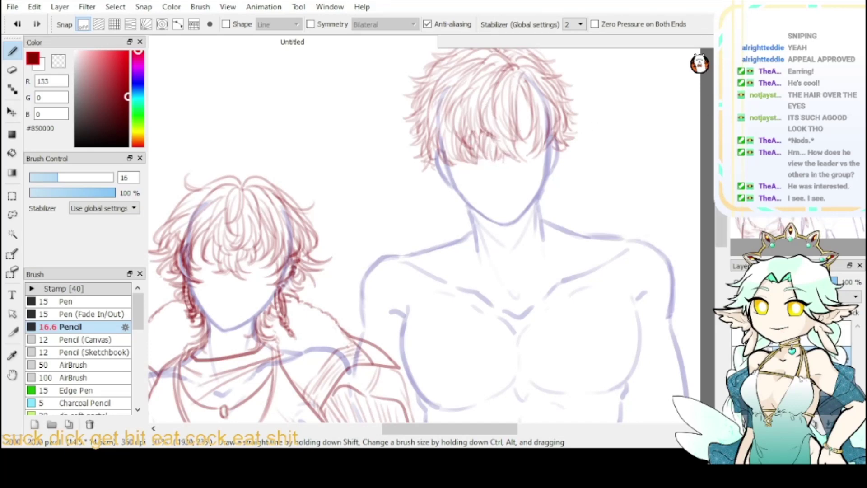
key(x)
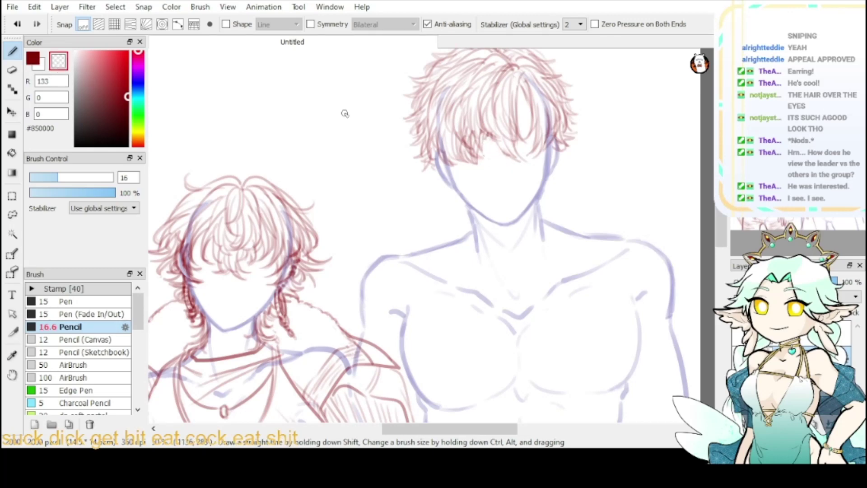
key(x)
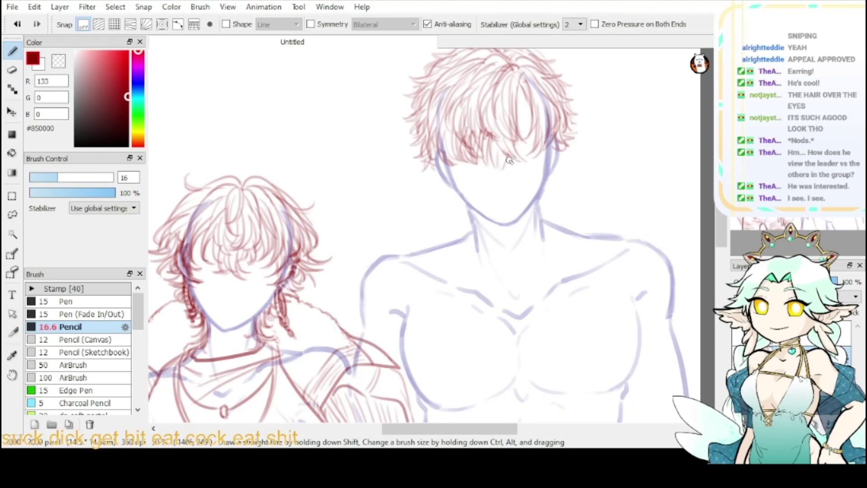
- Erase the dense strokes in the lower left part of the fringe with the 150 Eraser
mouse_move(481, 141)
mouse_down()
mouse_move(480, 170)
mouse_move(535, 114)
mouse_move(448, 183)
mouse_up()
key(e)
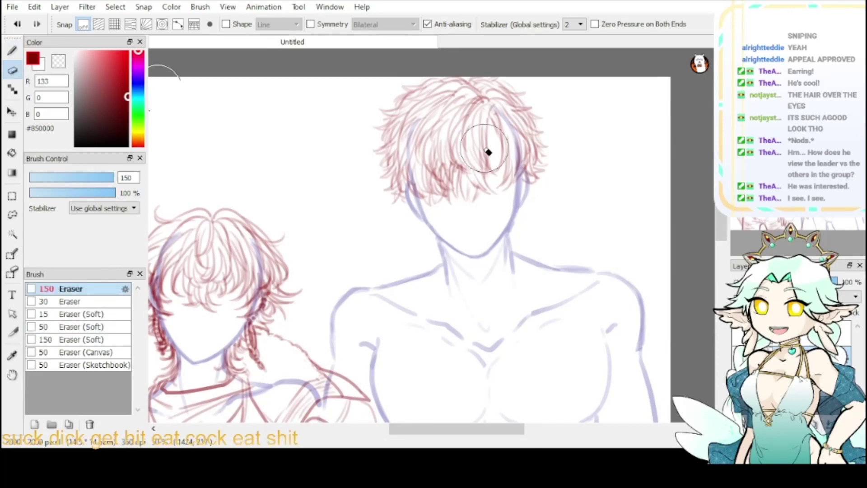
mouse_move(451, 169)
mouse_down()
mouse_move(445, 184)
mouse_move(434, 172)
mouse_up()
key(b)
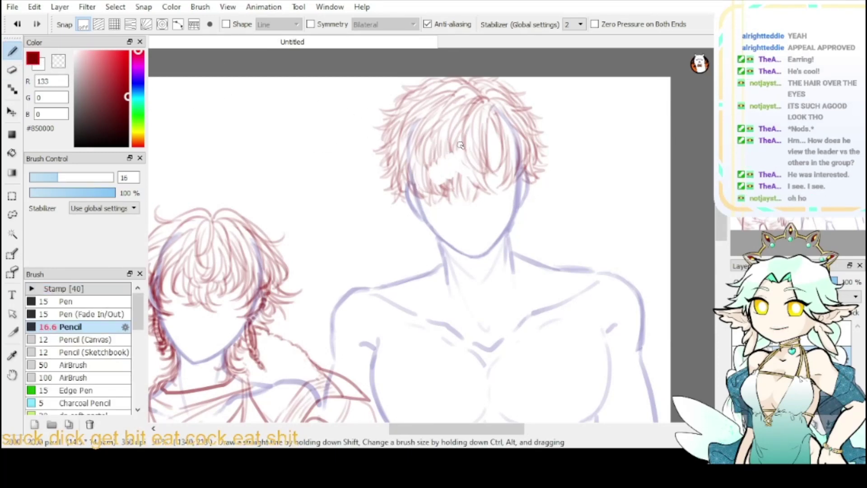
- Fill the erased patch of the fringe with long Pencil strands running down to the lower edge
mouse_move(458, 141)
mouse_down()
mouse_move(447, 166)
mouse_move(465, 179)
mouse_move(460, 145)
mouse_move(472, 183)
mouse_move(466, 139)
mouse_move(470, 180)
mouse_up()
mouse_move(437, 148)
mouse_down()
mouse_move(434, 186)
mouse_move(435, 165)
mouse_move(442, 184)
mouse_move(442, 151)
mouse_move(446, 172)
mouse_up()
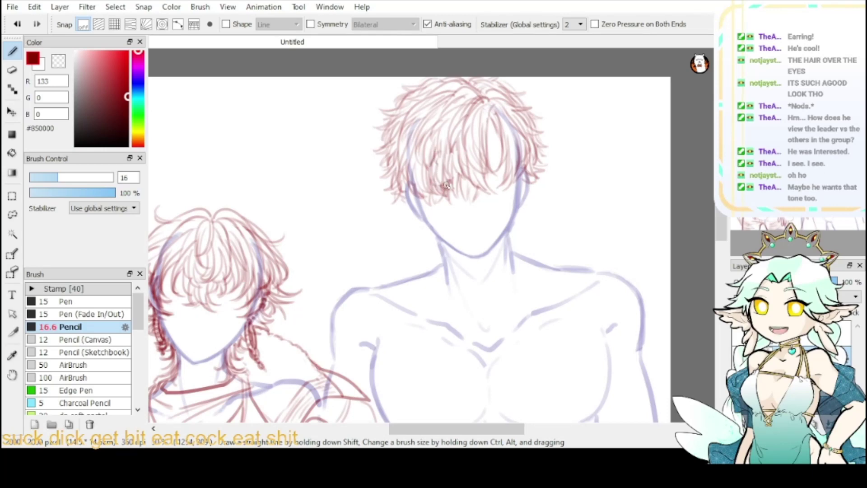
drag(439, 141, 446, 177)
drag(415, 144, 420, 182)
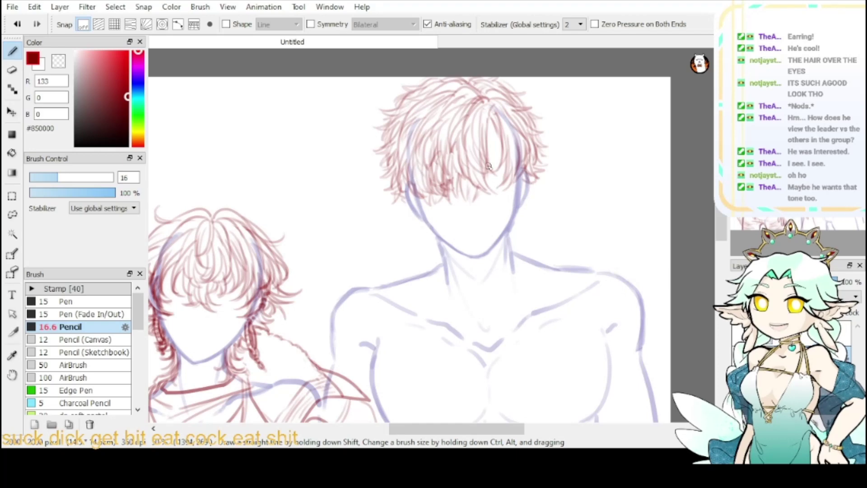
- Refine the taller figure's fringe with extra Pencil strands through its middle and at the tips along the lower edge
drag(468, 163, 490, 186)
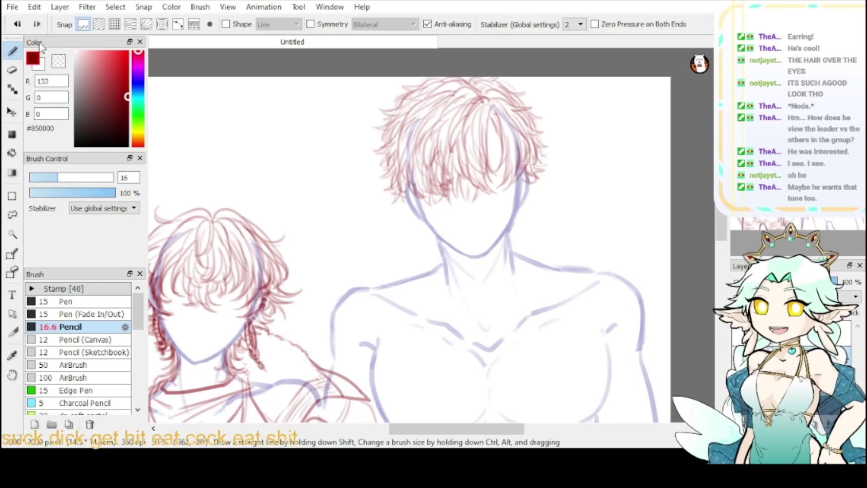
click(58, 68)
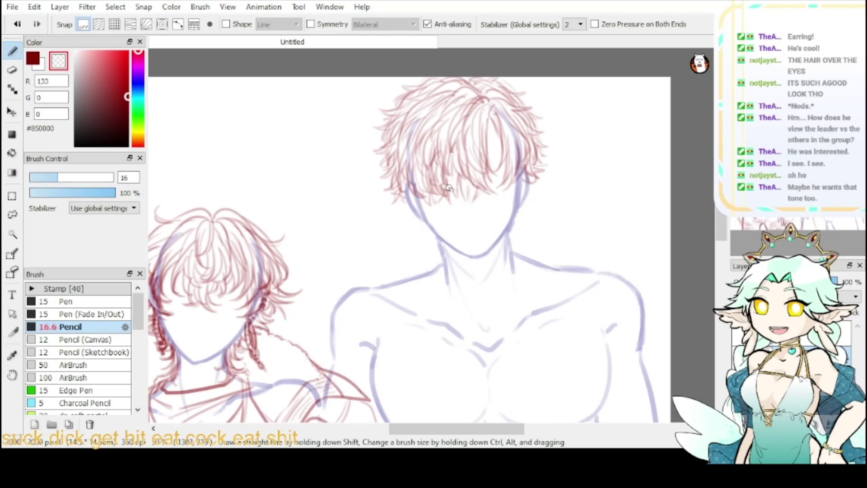
key(c)
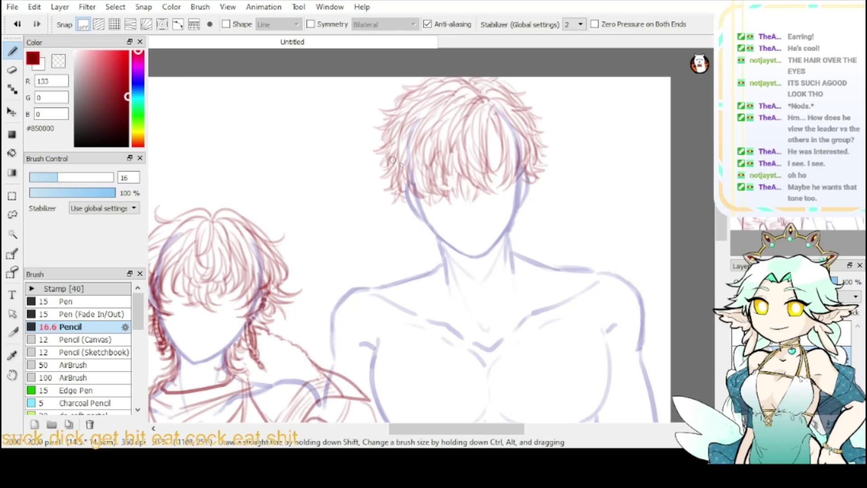
drag(453, 141, 460, 172)
drag(448, 174, 469, 204)
mouse_move(416, 185)
mouse_down()
mouse_move(421, 202)
mouse_move(401, 203)
mouse_move(417, 206)
mouse_up()
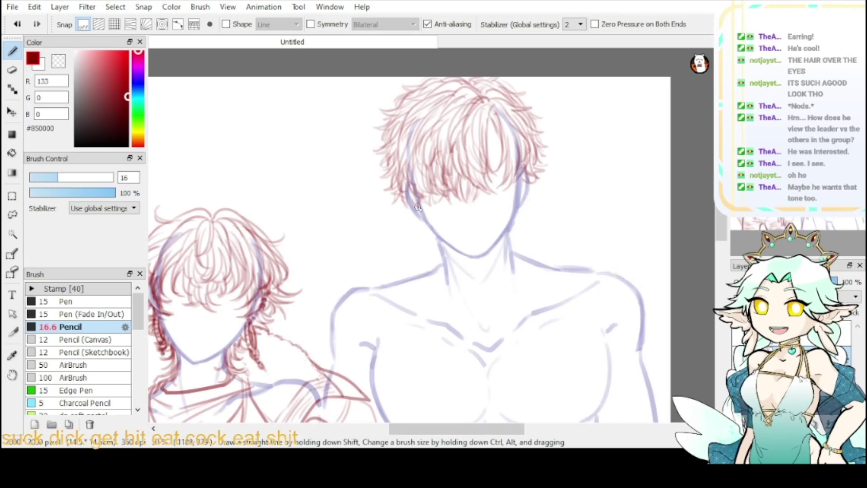
mouse_move(505, 159)
mouse_down()
mouse_move(513, 184)
mouse_move(529, 185)
mouse_up()
key(ctrl+z)
- Erase the jagged outer strands along the left side of the taller figure's hair with the 150 Eraser and return to the Pencil
key(e)
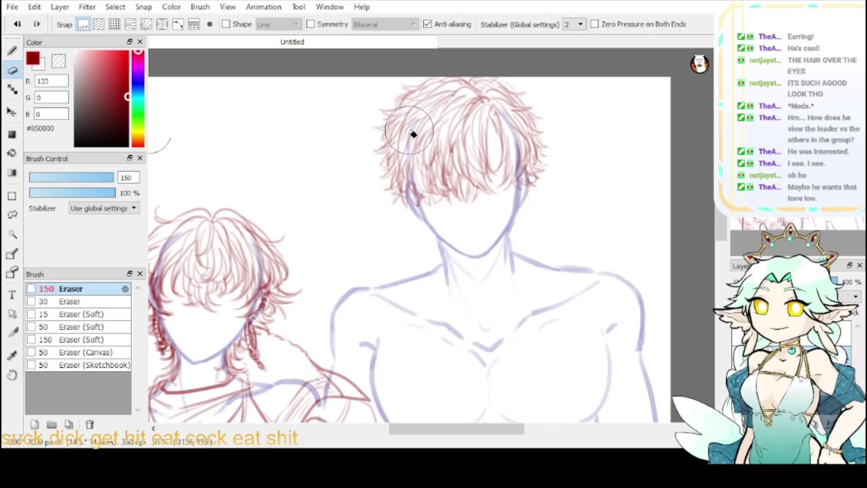
mouse_move(385, 156)
mouse_down()
mouse_move(389, 136)
mouse_move(399, 202)
mouse_move(373, 152)
mouse_move(391, 97)
mouse_up()
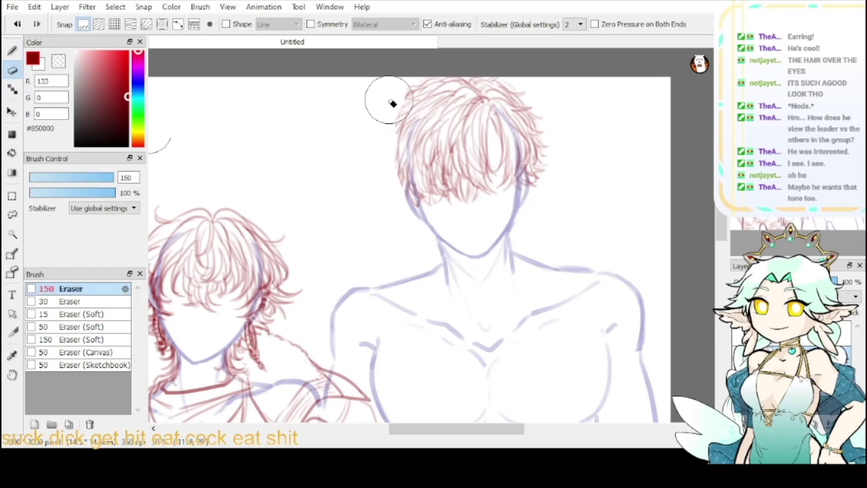
key(b)
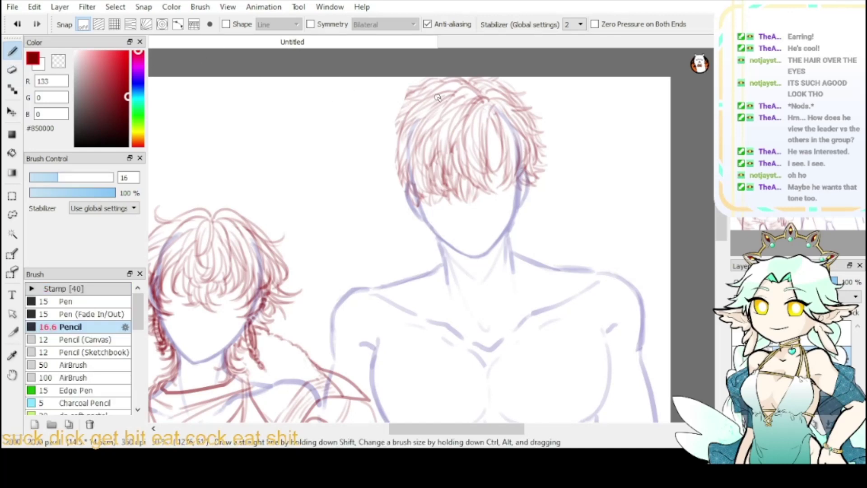
- Redraw the upper left outline of the hair with curved outward Pencil strands, undoing the misplaced strokes
mouse_move(419, 96)
mouse_down()
mouse_move(396, 107)
mouse_move(370, 140)
mouse_up()
mouse_move(370, 141)
mouse_down()
mouse_move(385, 154)
mouse_move(398, 132)
mouse_move(383, 159)
mouse_up()
key(ctrl+z)
key(ctrl+z)
key(ctrl+z)
drag(392, 118, 383, 157)
drag(397, 129, 384, 173)
drag(399, 143, 393, 175)
key(ctrl+z)
key(ctrl+z)
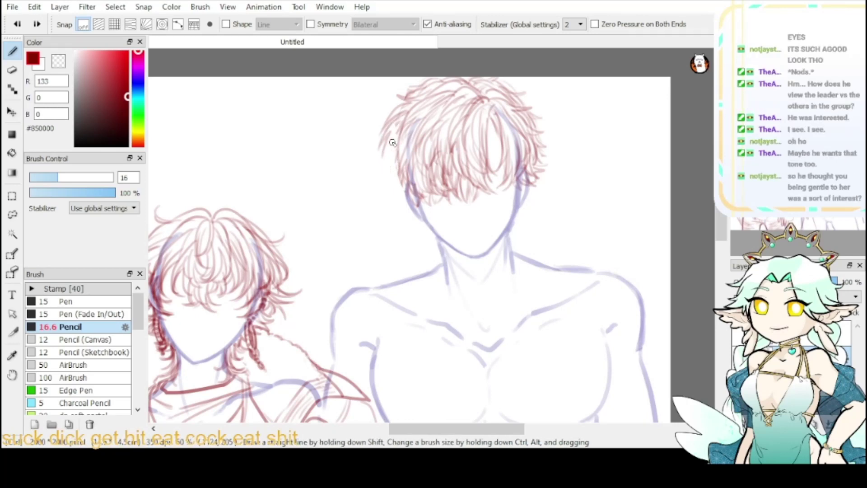
mouse_move(396, 140)
mouse_down()
mouse_move(387, 158)
mouse_move(394, 177)
mouse_move(397, 168)
mouse_move(402, 192)
mouse_up()
key(ctrl+z)
key(ctrl+z)
key(ctrl+z)
key(ctrl+z)
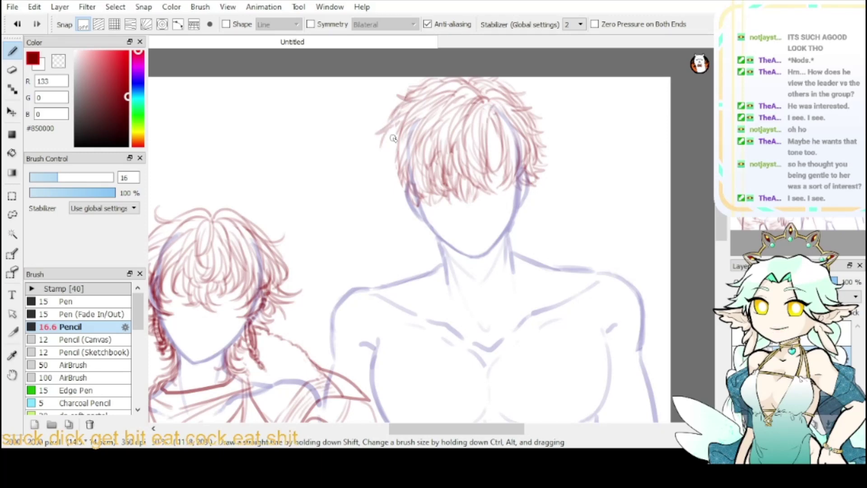
- Continue the hair's left side with strands down to the cheek and add outer strokes on the right and upper left
mouse_move(397, 120)
mouse_down()
mouse_move(377, 126)
mouse_move(396, 123)
mouse_move(385, 158)
mouse_move(394, 134)
mouse_move(382, 152)
mouse_move(390, 146)
mouse_move(391, 168)
mouse_move(395, 147)
mouse_move(388, 186)
mouse_move(399, 173)
mouse_move(414, 207)
mouse_up()
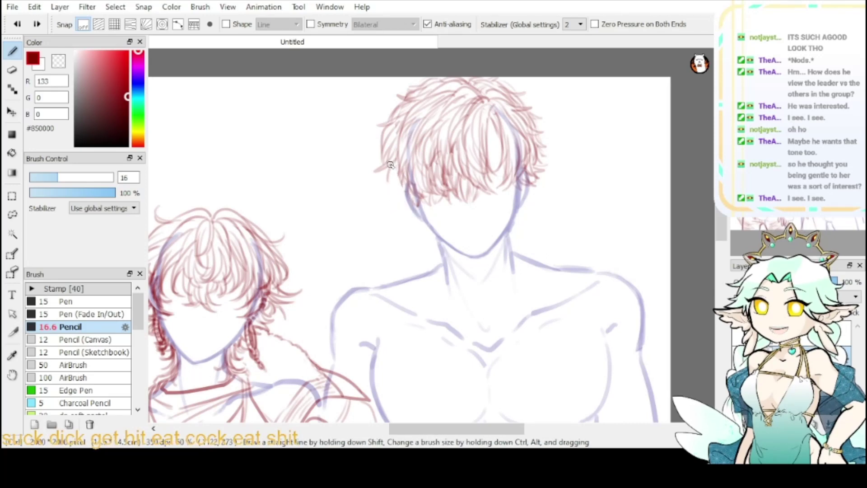
key(ctrl+z)
mouse_move(394, 145)
mouse_down()
mouse_move(394, 188)
mouse_move(396, 166)
mouse_move(400, 190)
mouse_move(398, 175)
mouse_move(426, 213)
mouse_up()
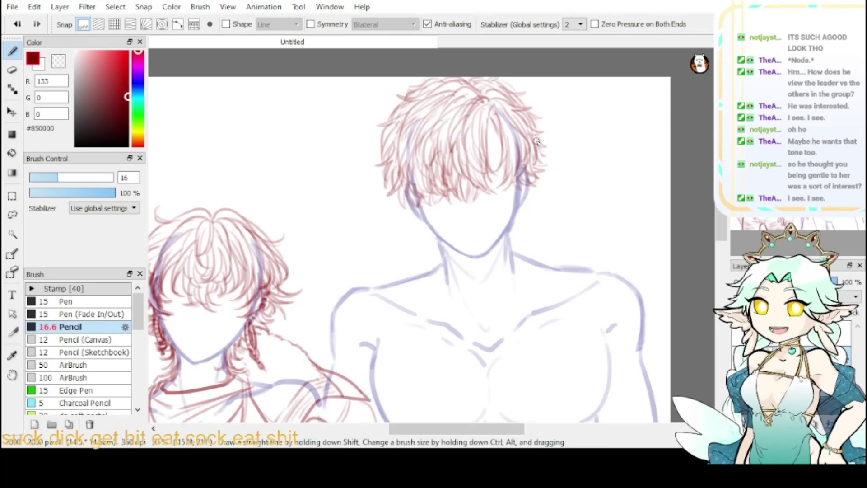
mouse_move(537, 142)
mouse_down()
mouse_move(538, 178)
mouse_move(536, 166)
mouse_move(524, 191)
mouse_up()
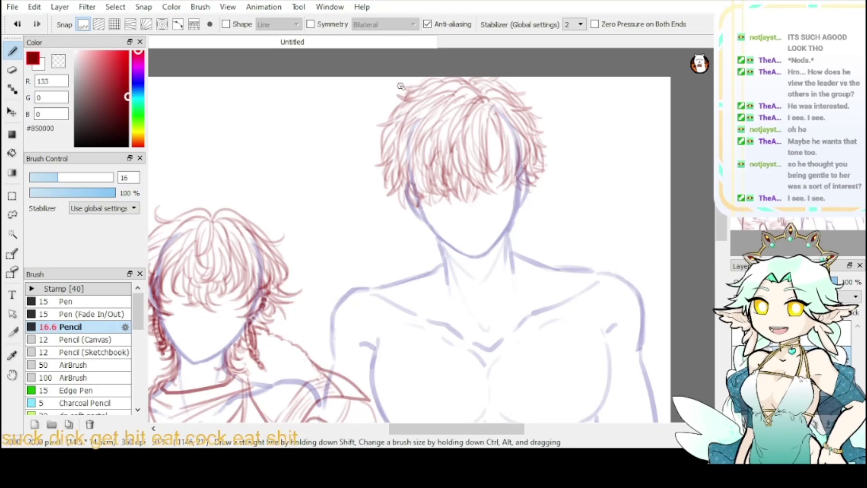
key(x)
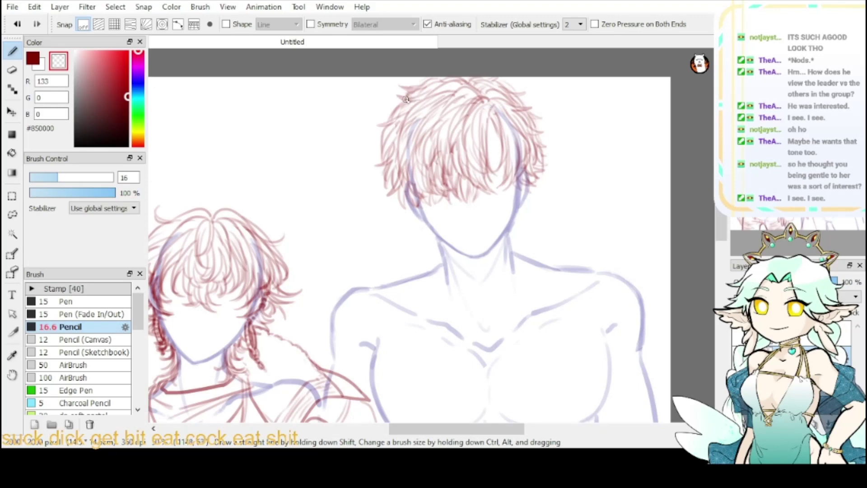
key(x)
drag(403, 100, 377, 149)
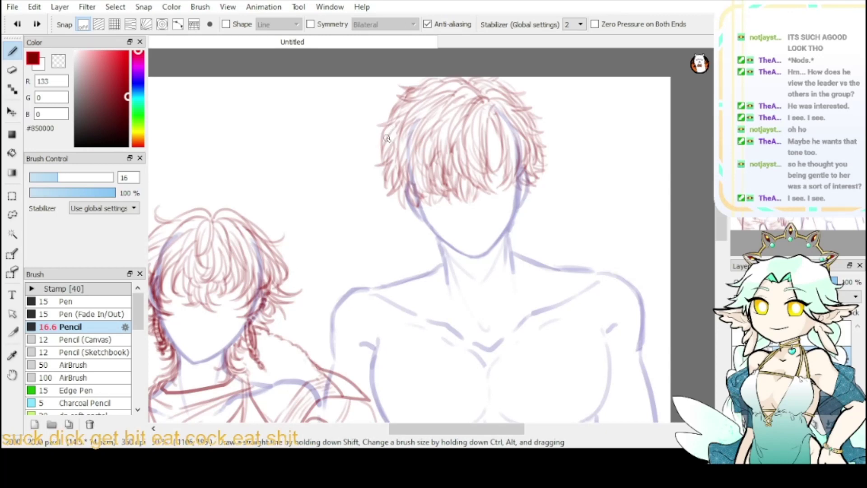
drag(824, 136, 830, 145)
click(738, 385)
click(739, 385)
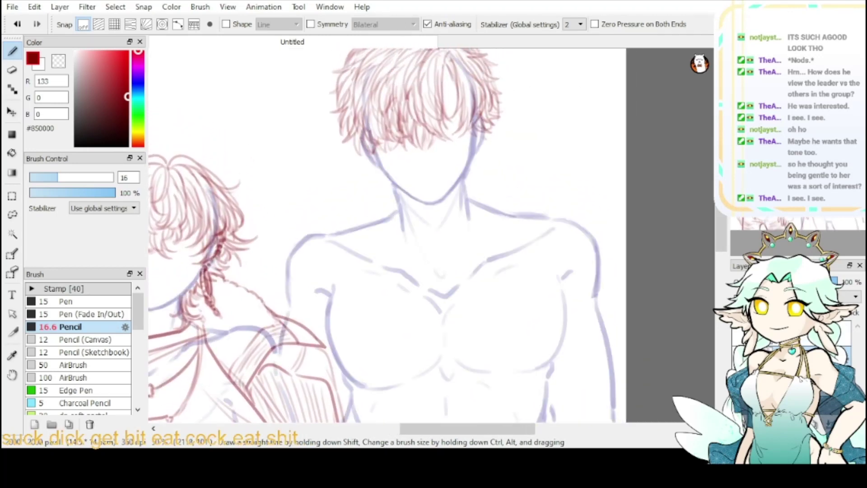
key(c)
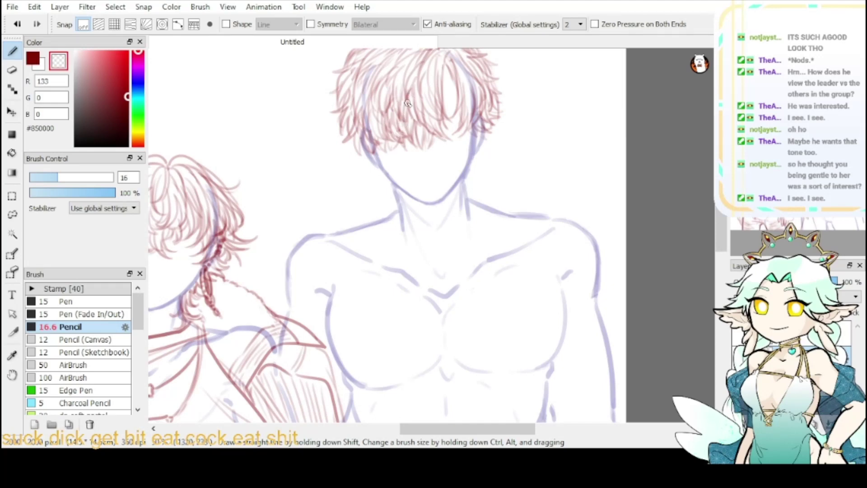
key(c)
scroll(437, 125, up, 3)
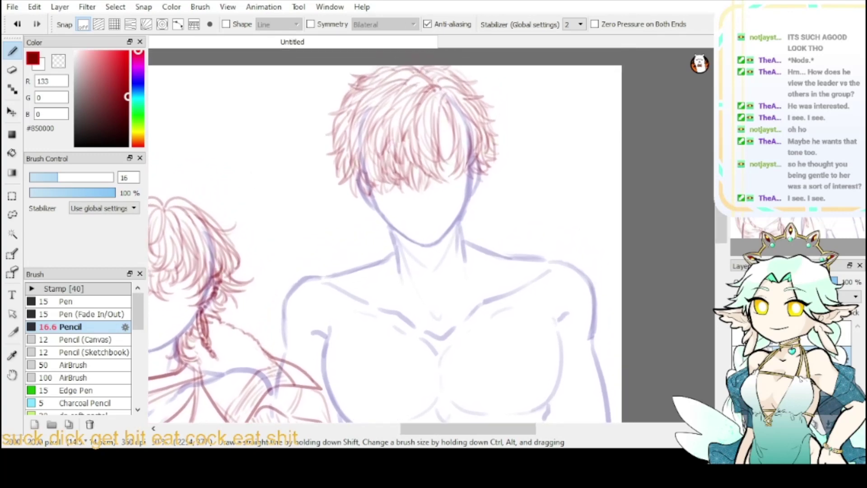
mouse_move(429, 225)
mouse_down()
mouse_move(483, 117)
mouse_move(519, 101)
mouse_move(495, 172)
mouse_up()
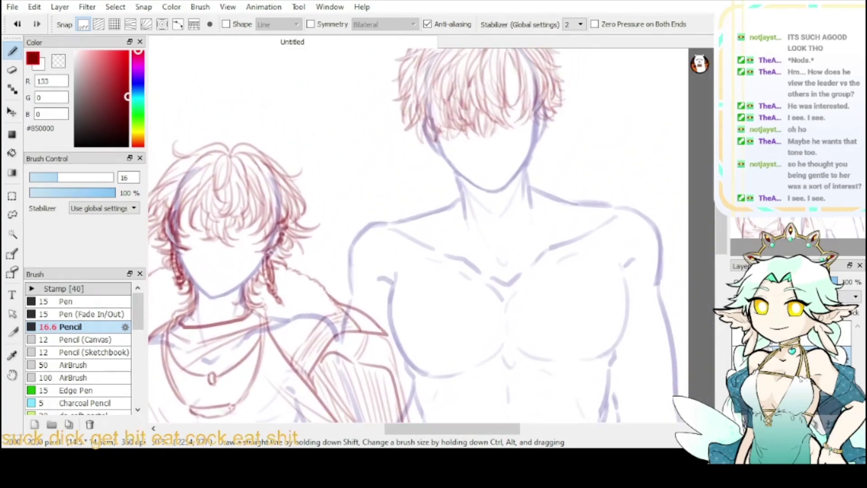
scroll(443, 136, up, 2)
scroll(443, 136, right, 2)
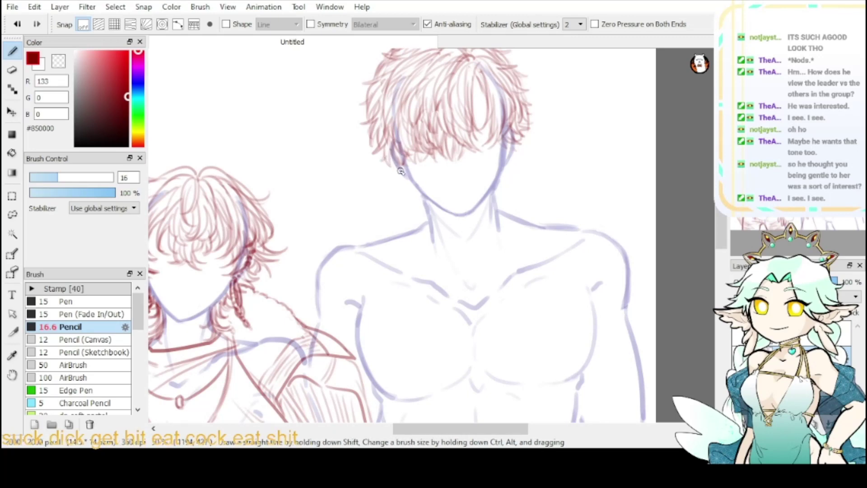
drag(792, 157, 804, 149)
scroll(429, 239, right, 2)
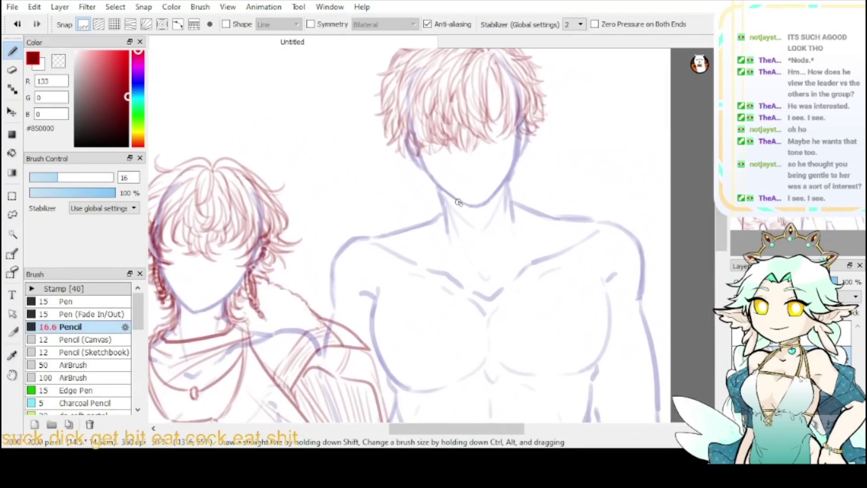
mouse_move(804, 149)
mouse_down()
mouse_move(811, 147)
mouse_move(799, 175)
mouse_move(807, 159)
mouse_up()
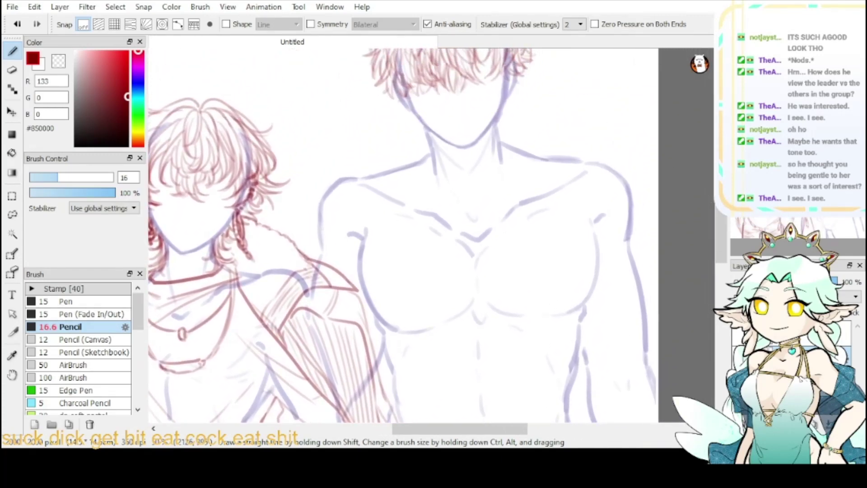
- Draw the upper edge of a neck scarf as a dark red band curving around the taller figure's neck below the chin
mouse_move(429, 140)
mouse_down()
mouse_move(440, 154)
mouse_move(481, 142)
mouse_up()
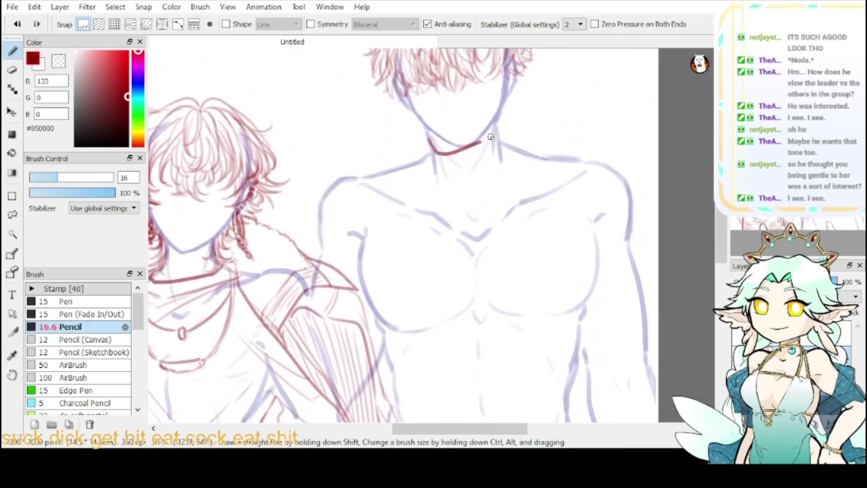
key(ctrl+z)
drag(424, 134, 436, 148)
drag(428, 139, 481, 160)
key(ctrl+z)
mouse_move(445, 151)
mouse_down()
mouse_move(473, 155)
mouse_move(504, 130)
mouse_up()
key(ctrl+z)
mouse_move(466, 159)
mouse_down()
mouse_move(498, 129)
mouse_move(478, 158)
mouse_move(429, 129)
mouse_move(456, 169)
mouse_move(481, 156)
mouse_up()
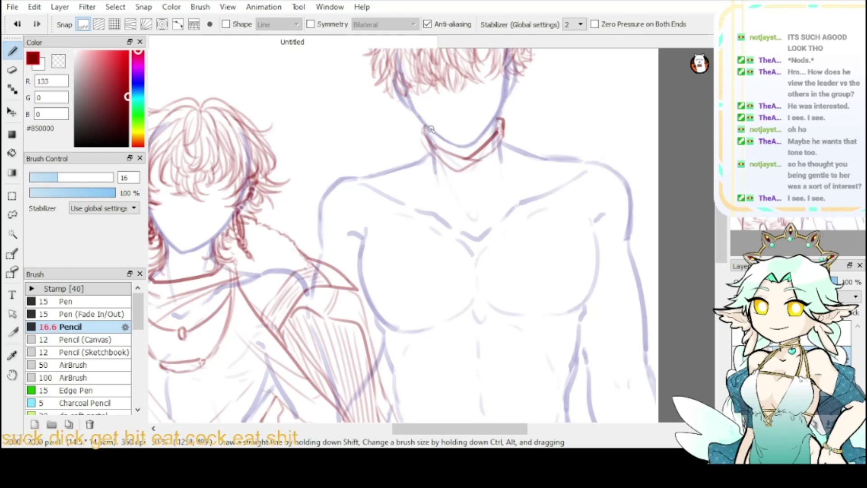
- Sketch the scarf's draped folds with curved Pencil strokes hanging from both sides of the neck towards the collarbones
mouse_move(431, 130)
mouse_down()
mouse_move(439, 149)
mouse_move(472, 151)
mouse_up()
mouse_move(420, 135)
mouse_down()
mouse_move(438, 174)
mouse_move(428, 163)
mouse_move(421, 150)
mouse_move(461, 193)
mouse_up()
drag(428, 159, 487, 192)
mouse_move(441, 164)
mouse_down()
mouse_move(469, 182)
mouse_move(505, 138)
mouse_move(495, 171)
mouse_up()
mouse_move(502, 131)
mouse_down()
mouse_move(512, 162)
mouse_move(496, 181)
mouse_up()
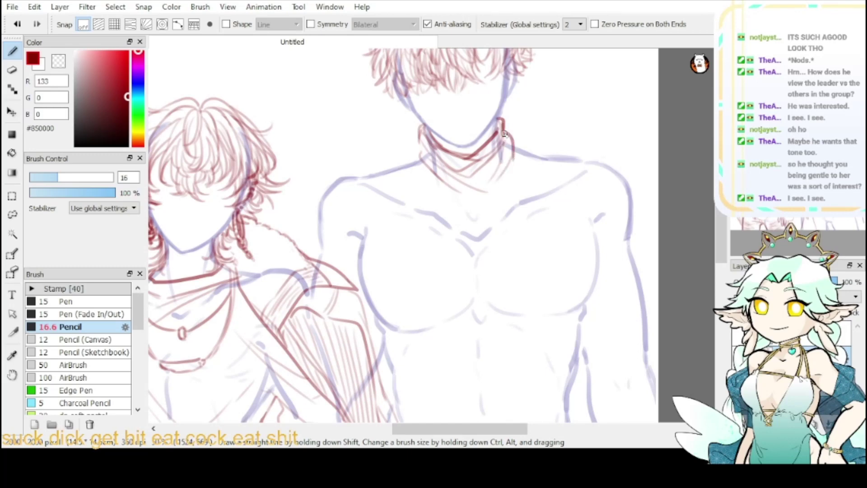
key(ctrl+z)
mouse_move(504, 135)
mouse_down()
mouse_move(510, 156)
mouse_move(499, 183)
mouse_up()
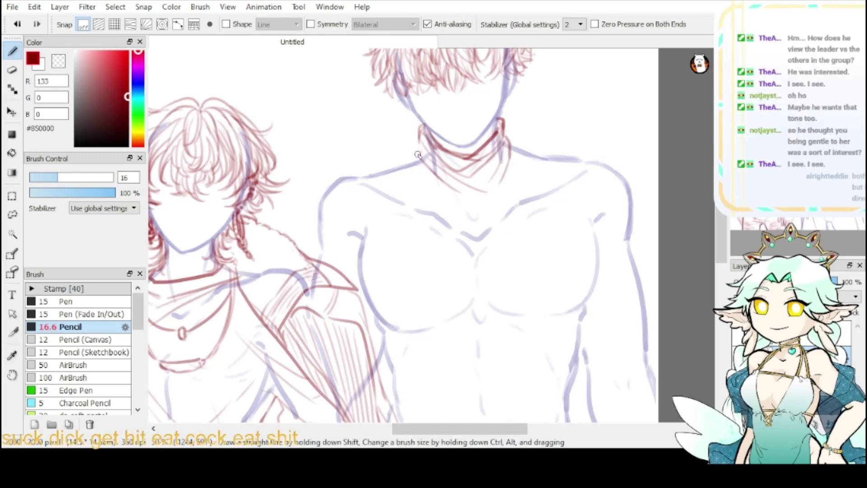
mouse_move(421, 154)
mouse_down()
mouse_move(411, 166)
mouse_move(458, 216)
mouse_up()
mouse_move(434, 181)
mouse_down()
mouse_move(469, 205)
mouse_move(485, 201)
mouse_move(482, 189)
mouse_move(516, 166)
mouse_move(499, 166)
mouse_move(497, 157)
mouse_move(477, 191)
mouse_move(497, 168)
mouse_move(482, 206)
mouse_move(504, 183)
mouse_up()
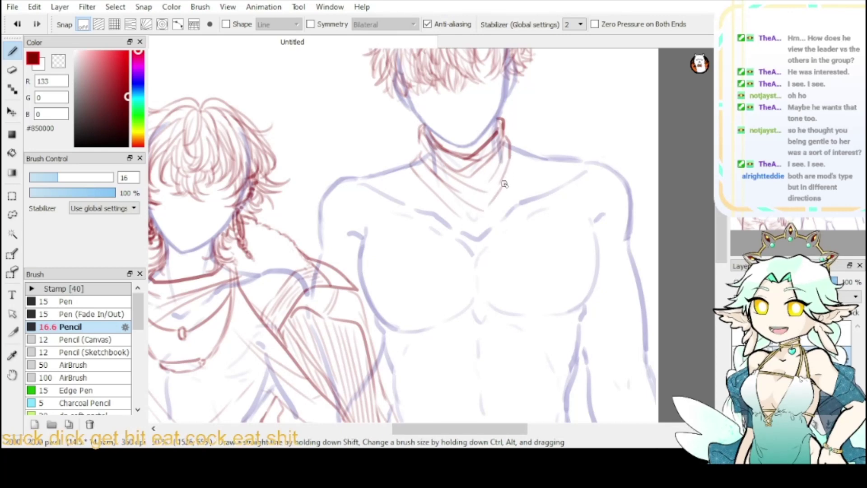
drag(521, 152, 502, 203)
- Draw the V-shaped opening around the scarf, running from both sides of the neck to a point at mid-chest
mouse_move(417, 153)
mouse_down()
mouse_move(412, 184)
mouse_move(468, 267)
mouse_up()
key(ctrl+z)
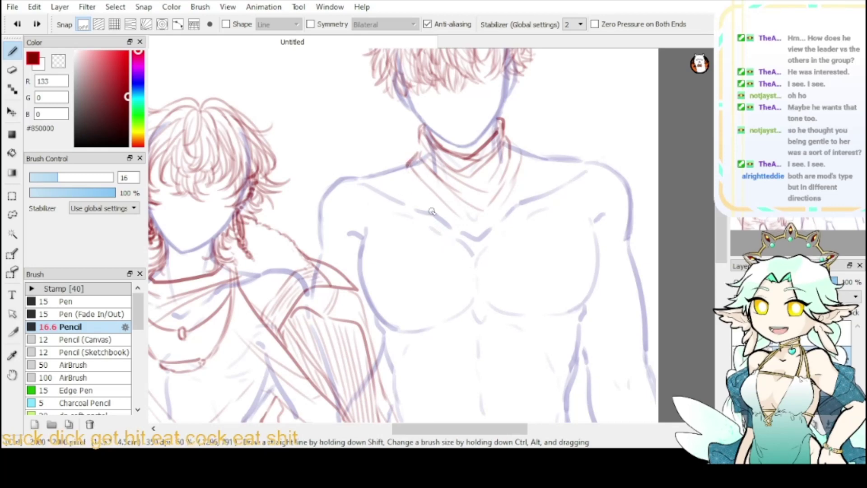
mouse_move(418, 153)
mouse_down()
mouse_move(403, 175)
mouse_move(469, 272)
mouse_up()
key(ctrl+z)
mouse_move(403, 168)
mouse_down()
mouse_move(478, 286)
mouse_move(474, 296)
mouse_move(508, 190)
mouse_up()
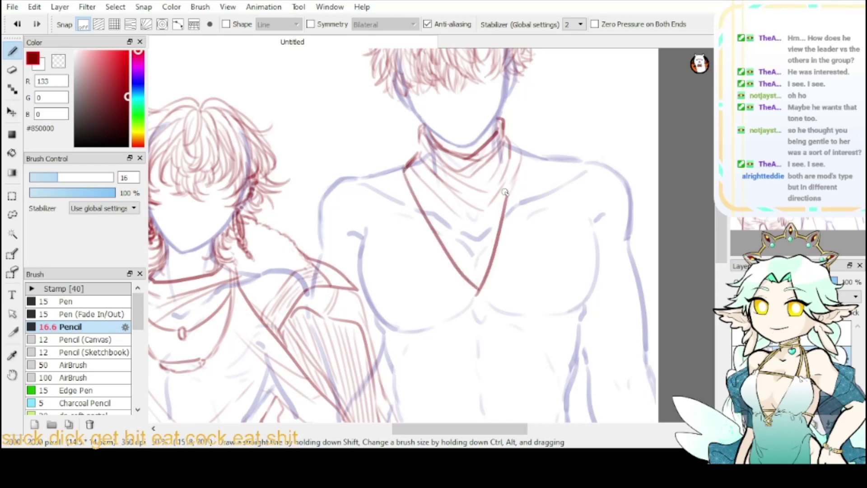
key(ctrl+z)
mouse_move(478, 293)
mouse_down()
mouse_move(508, 221)
mouse_move(477, 291)
mouse_up()
key(ctrl+z)
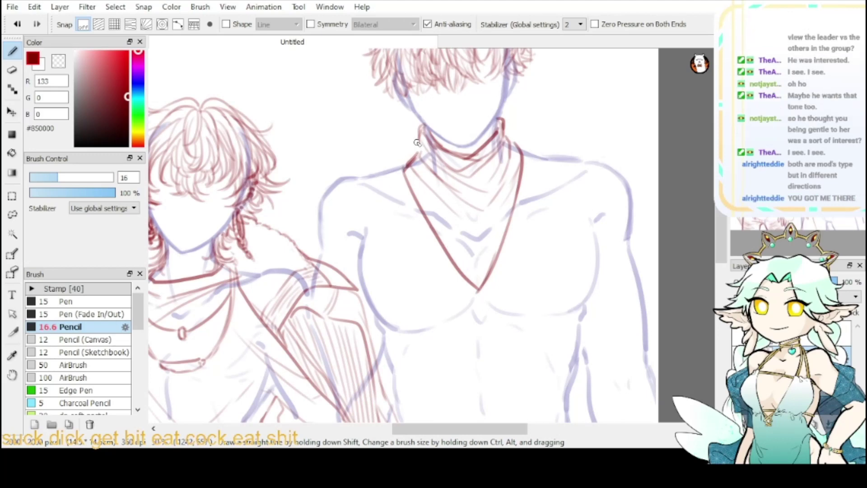
- Draw the pointed shirt collar flap on the left of the scarf with a placket edge running down to the V's tip
drag(417, 143, 391, 168)
mouse_move(419, 210)
mouse_down()
mouse_move(389, 222)
mouse_move(395, 171)
mouse_up()
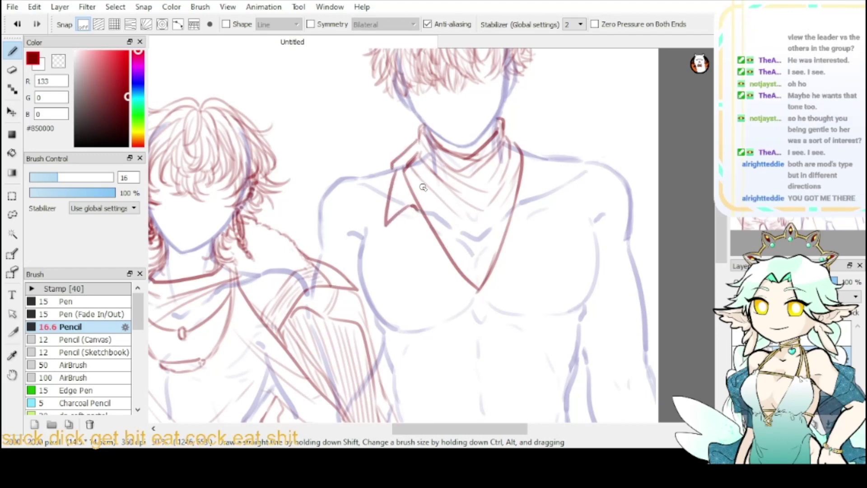
mouse_move(421, 214)
mouse_down()
mouse_move(429, 243)
mouse_move(457, 271)
mouse_up()
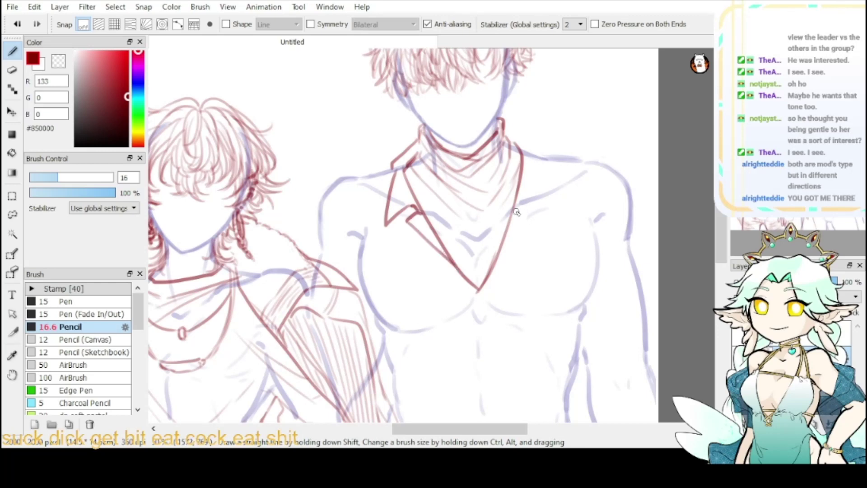
- Draw the matching pointed collar flap on the right of the scarf with its placket edge down towards the V's tip
drag(517, 196, 552, 210)
drag(521, 138, 554, 195)
key(ctrl+z)
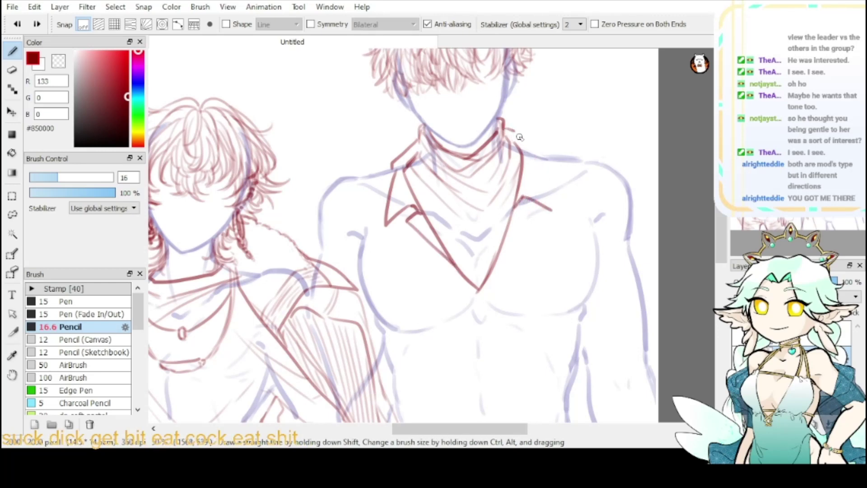
mouse_move(517, 135)
mouse_down()
mouse_move(555, 201)
mouse_move(508, 138)
mouse_move(524, 212)
mouse_move(515, 211)
mouse_move(538, 217)
mouse_move(494, 270)
mouse_up()
key(ctrl+z)
key(ctrl+z)
mouse_move(514, 208)
mouse_down()
mouse_move(528, 218)
mouse_move(492, 272)
mouse_up()
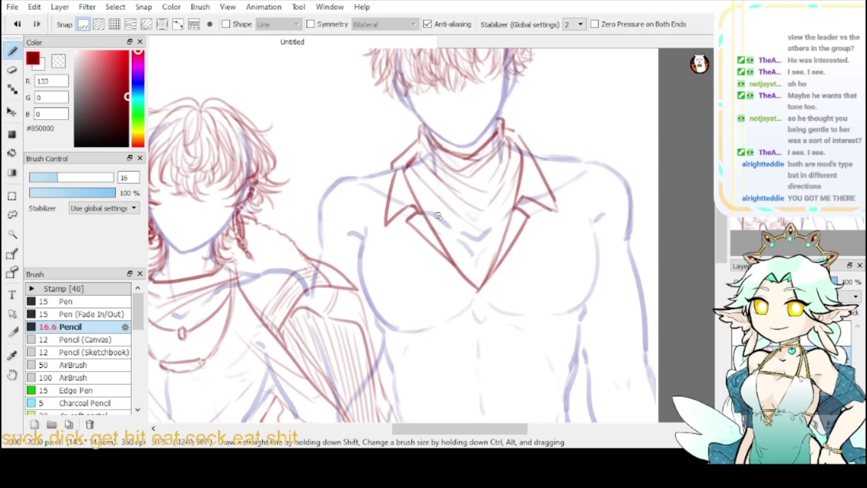
- Fill the lower part of the scarf with curved fold lines and shade the gaps between scarf and collar at the neck
drag(425, 199, 471, 244)
key(ctrl+z)
drag(430, 213, 483, 266)
drag(428, 209, 487, 242)
drag(509, 209, 479, 276)
drag(418, 155, 407, 172)
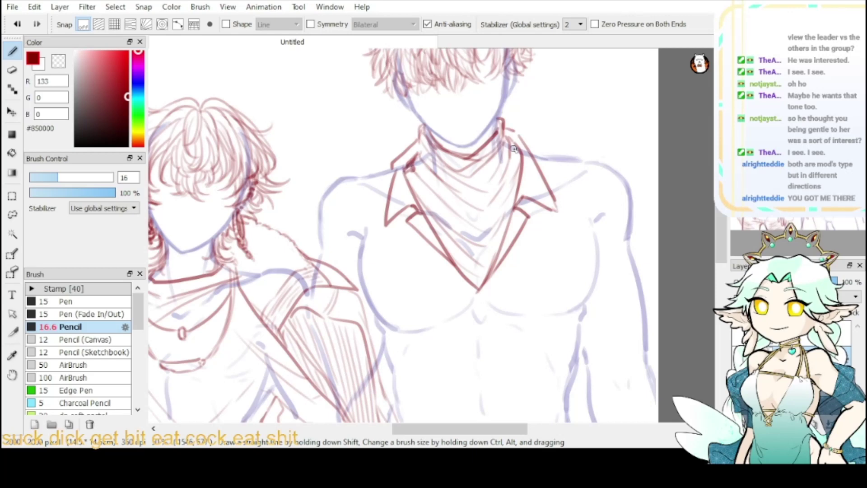
drag(509, 143, 523, 159)
scroll(518, 131, down, 2)
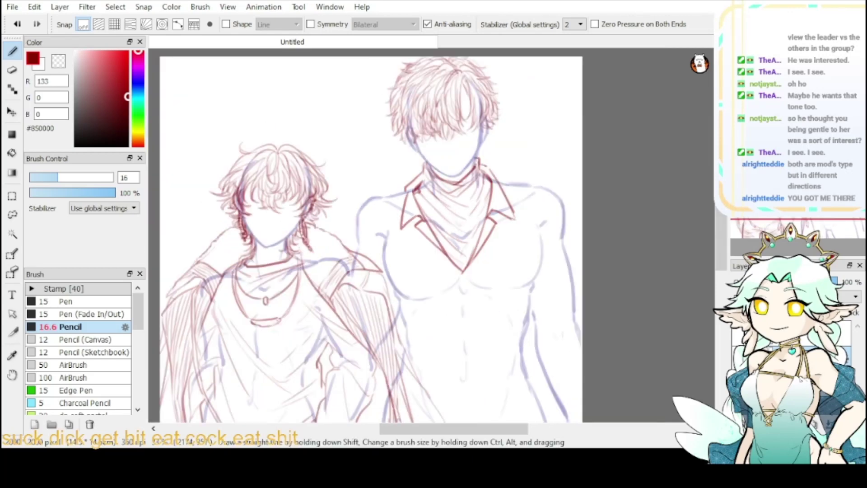
- Draw the wide coat collar left of the taller figure's neck, curving over the shoulder and folding back near the armpit
drag(639, 130, 635, 135)
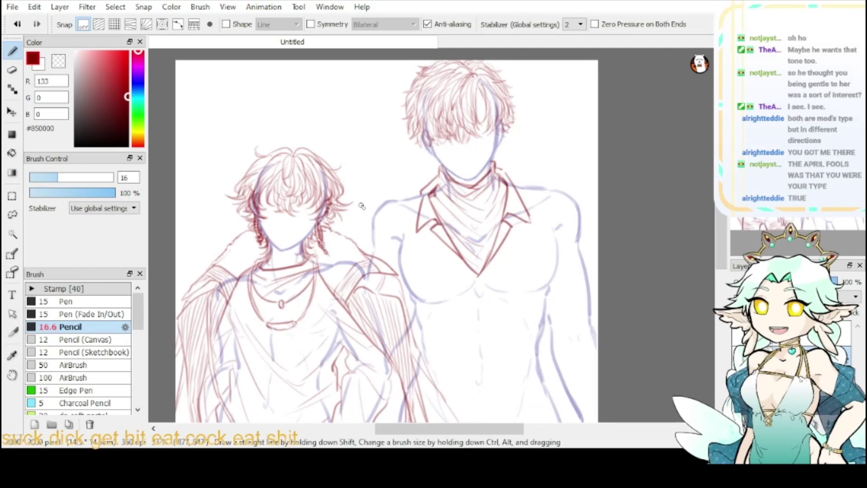
click(739, 55)
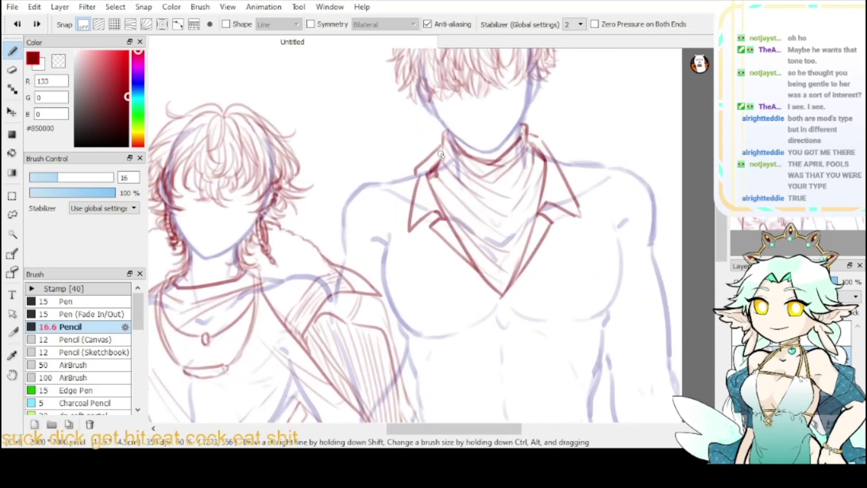
drag(440, 120, 381, 195)
drag(414, 147, 376, 255)
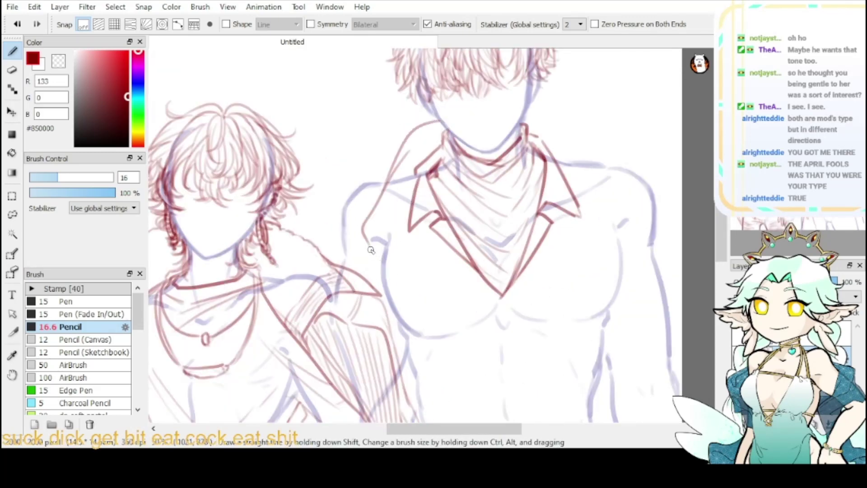
key(ctrl+z)
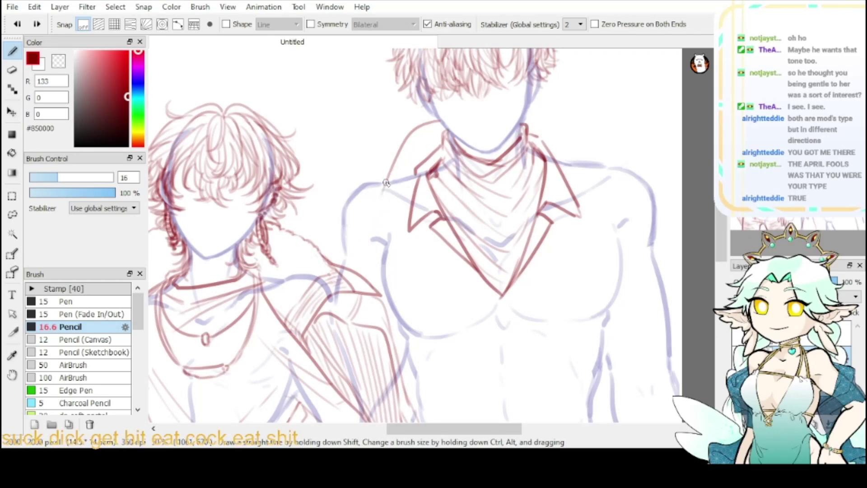
drag(380, 195, 380, 279)
drag(411, 185, 383, 296)
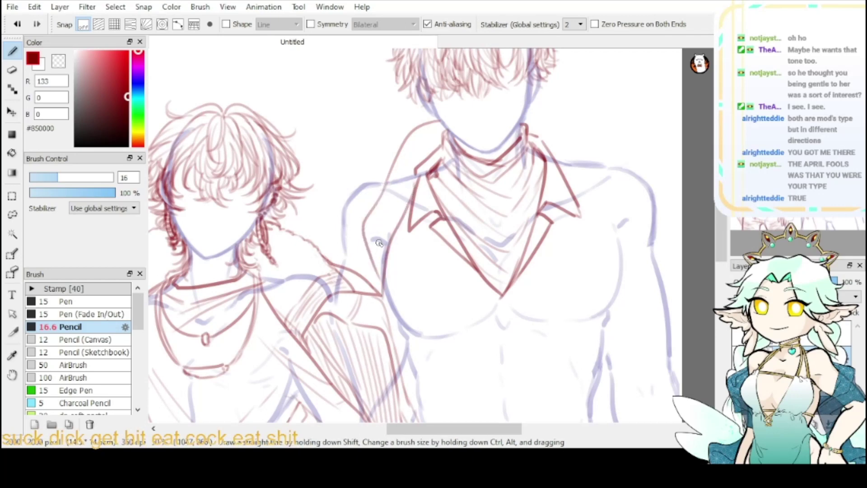
key(ctrl+z)
drag(412, 192, 388, 256)
drag(379, 205, 385, 245)
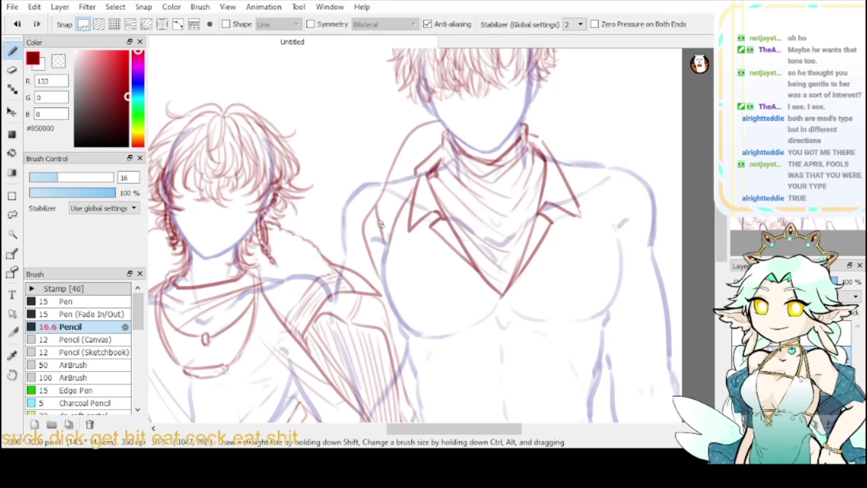
key(ctrl+z)
key(ctrl+z)
drag(378, 206, 389, 241)
- Draw the matching coat collar right of the neck, curving over the shoulder and turning in near the armpit
mouse_move(528, 117)
mouse_down()
mouse_move(554, 128)
mouse_move(627, 216)
mouse_up()
key(ctrl+z)
mouse_move(531, 108)
mouse_down()
mouse_move(625, 185)
mouse_move(630, 216)
mouse_up()
key(ctrl+z)
drag(602, 168, 631, 239)
mouse_move(575, 187)
mouse_down()
mouse_move(607, 231)
mouse_move(593, 199)
mouse_move(617, 233)
mouse_move(627, 207)
mouse_move(632, 212)
mouse_move(626, 256)
mouse_up()
key(ctrl+z)
key(ctrl+z)
key(ctrl+z)
key(ctrl+z)
mouse_move(599, 165)
mouse_down()
mouse_move(635, 213)
mouse_move(626, 251)
mouse_up()
- Add fold lines inside the right coat collar between the shirt collar and the shoulder
drag(612, 183, 608, 216)
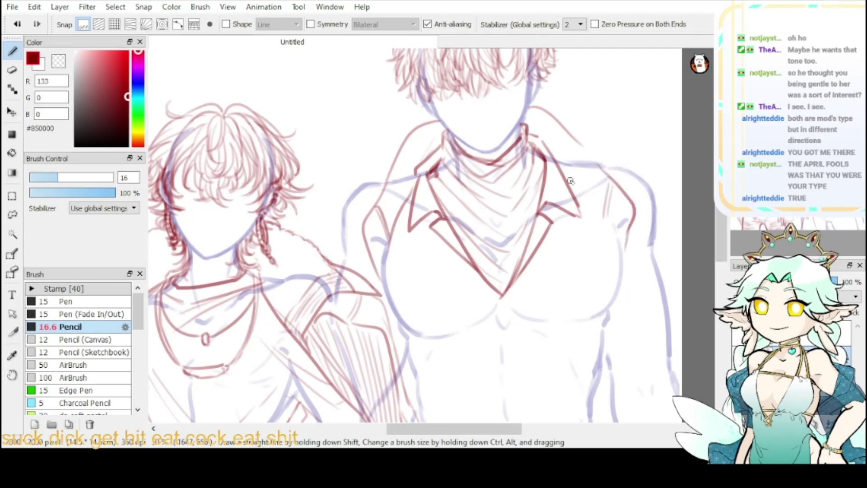
drag(571, 181, 615, 232)
drag(581, 182, 610, 221)
drag(549, 136, 597, 215)
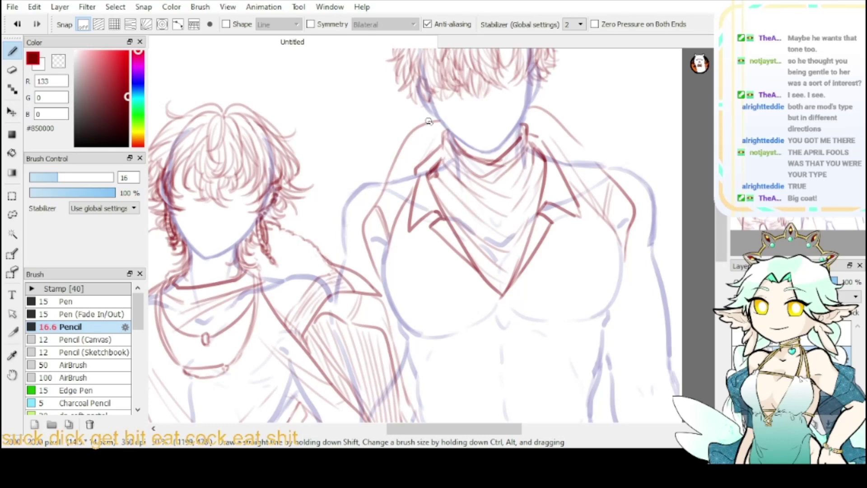
- Draw the coat's outer shoulder outlines on both sides, sloping from behind the collar down past the upper arms
drag(433, 118, 334, 209)
mouse_move(388, 155)
mouse_down()
mouse_move(323, 219)
mouse_move(368, 274)
mouse_up()
drag(326, 222, 377, 280)
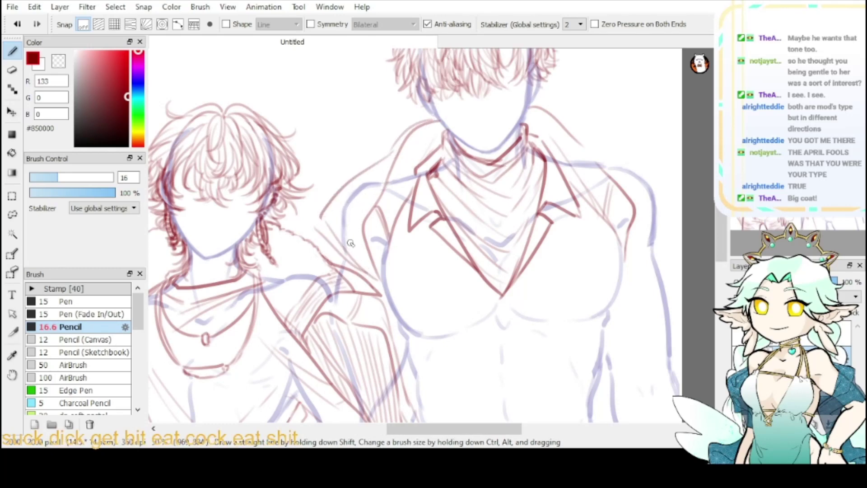
key(ctrl+z)
key(ctrl+z)
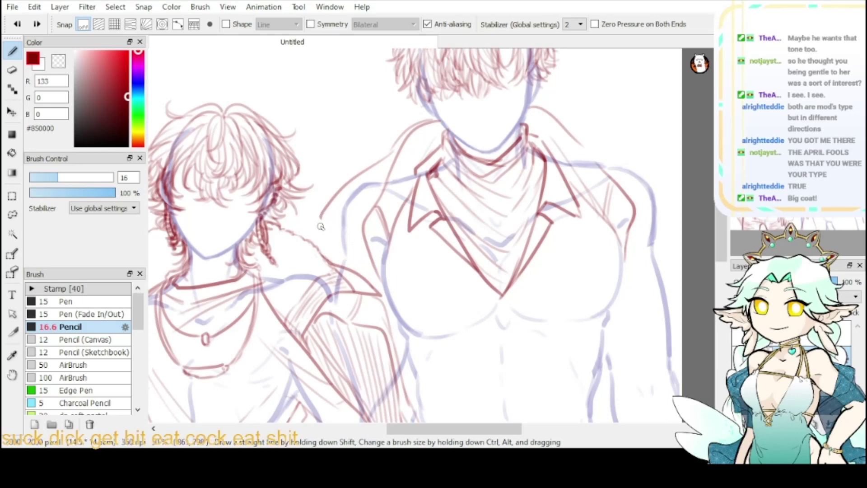
drag(571, 125, 682, 220)
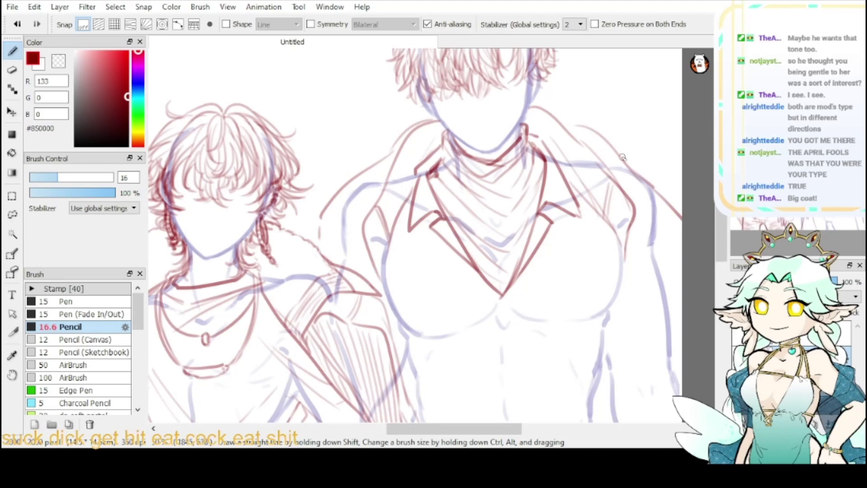
key(ctrl+z)
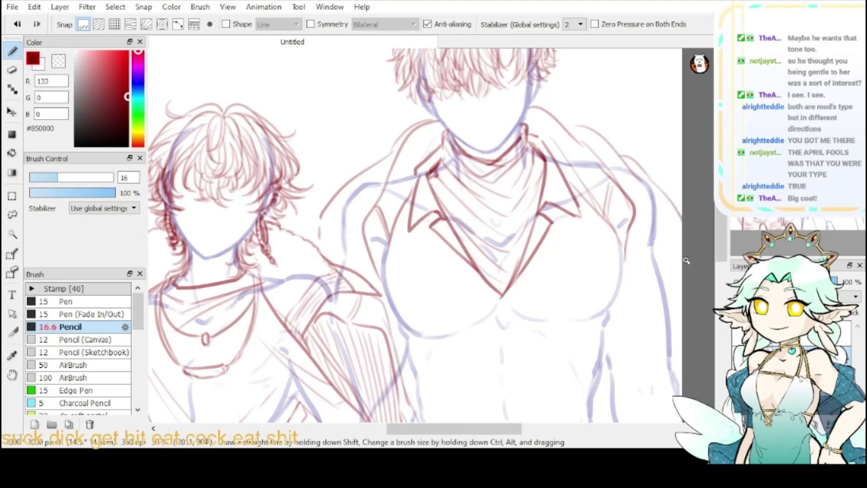
- Draw curved band lines across both of the taller figure's upper arms, with small rounded marks on the right band
drag(683, 258, 623, 288)
drag(626, 248, 675, 221)
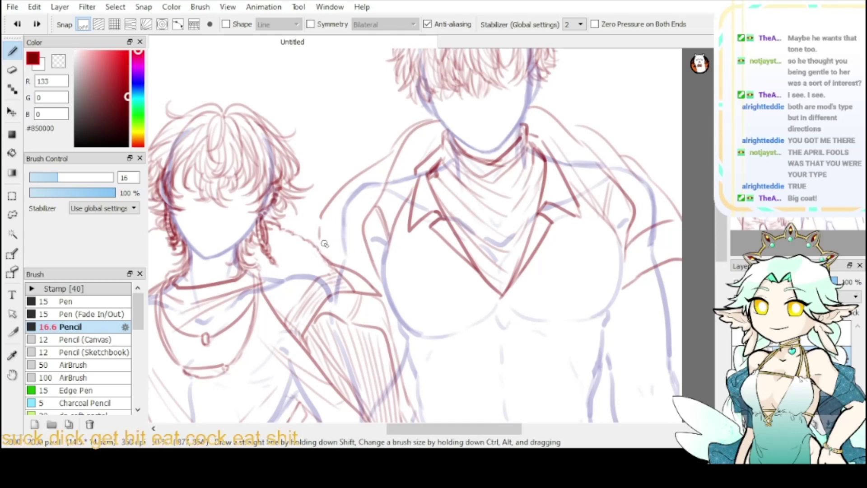
drag(324, 244, 377, 268)
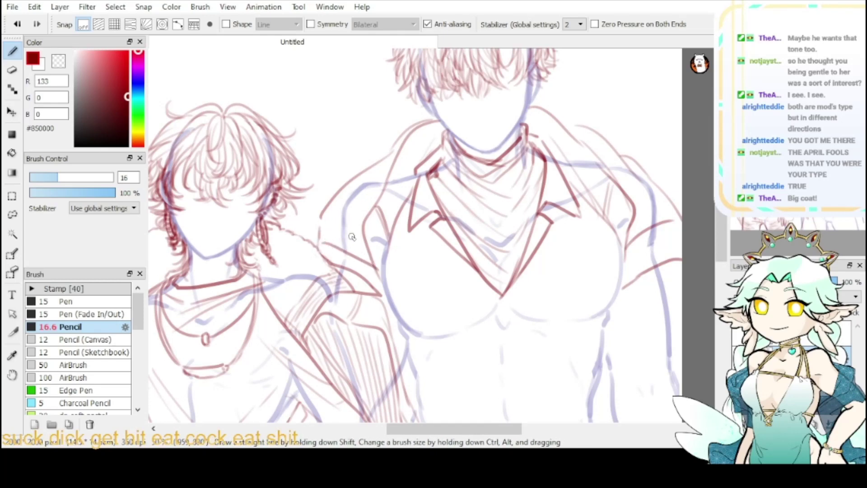
drag(626, 259, 623, 273)
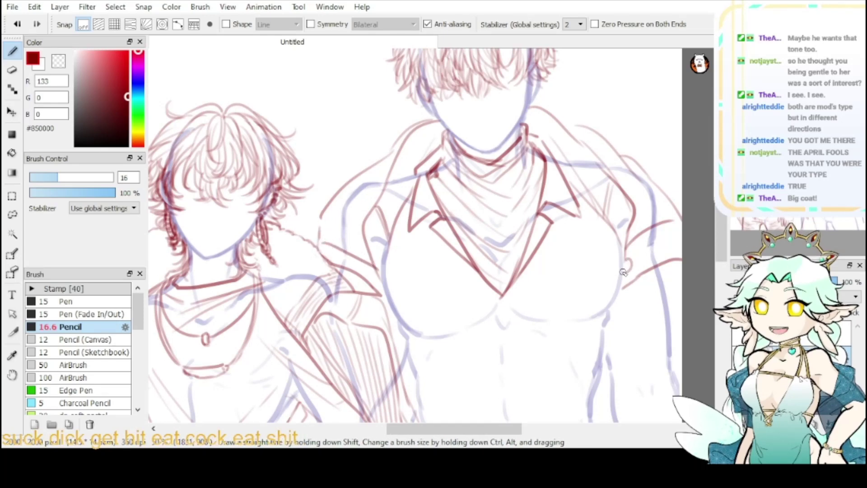
drag(681, 232, 673, 245)
drag(326, 260, 382, 291)
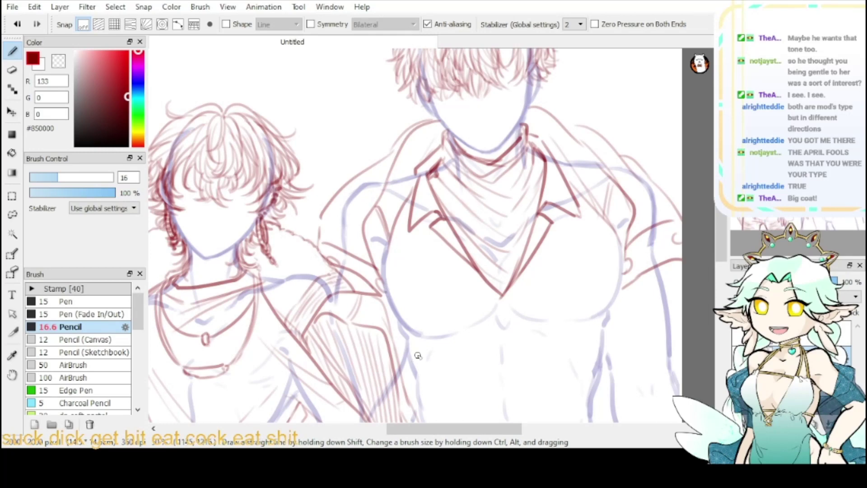
- Draw the coat's right front edge as one long line from below the armpit down past the hip
mouse_move(545, 222)
mouse_down()
mouse_move(425, 98)
mouse_move(437, 69)
mouse_up()
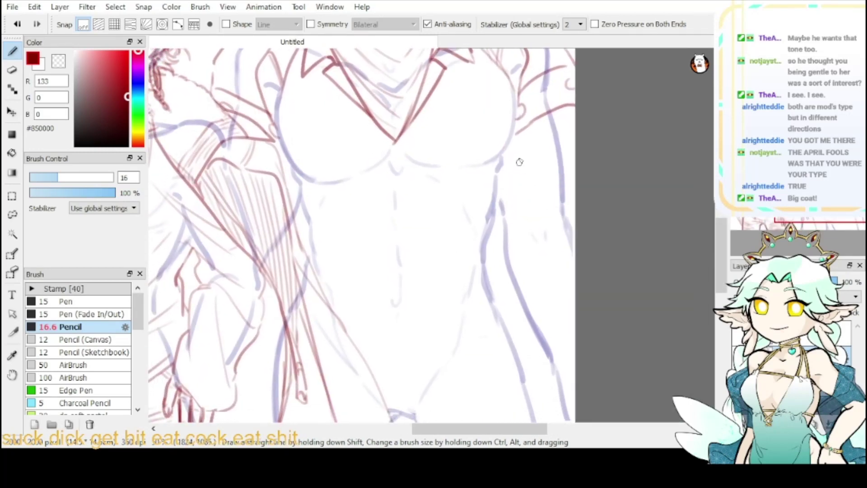
drag(506, 163, 502, 246)
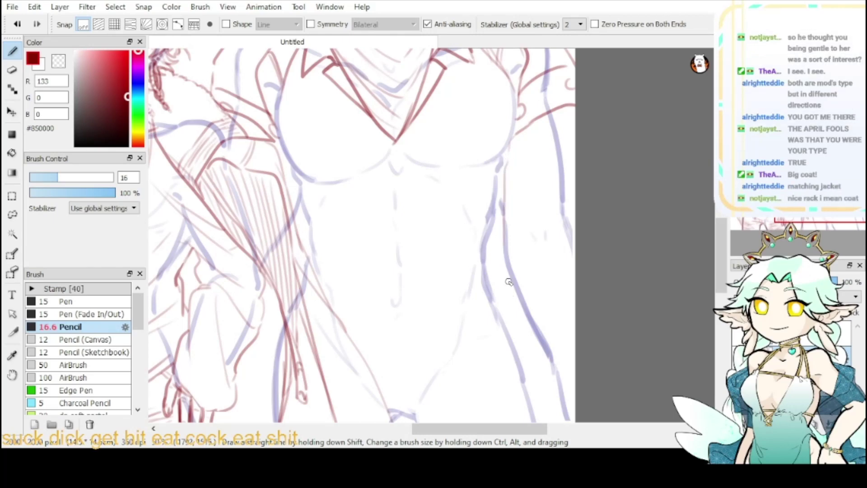
key(ctrl+z)
drag(504, 149, 491, 294)
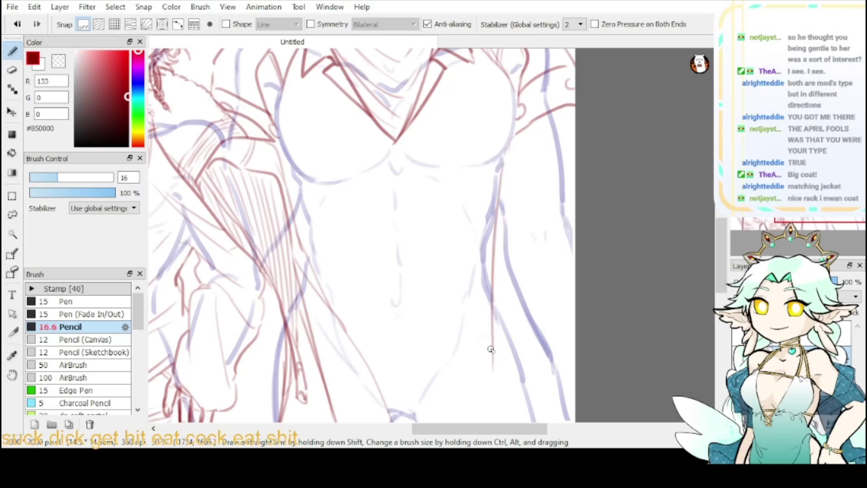
key(ctrl+z)
drag(504, 152, 487, 421)
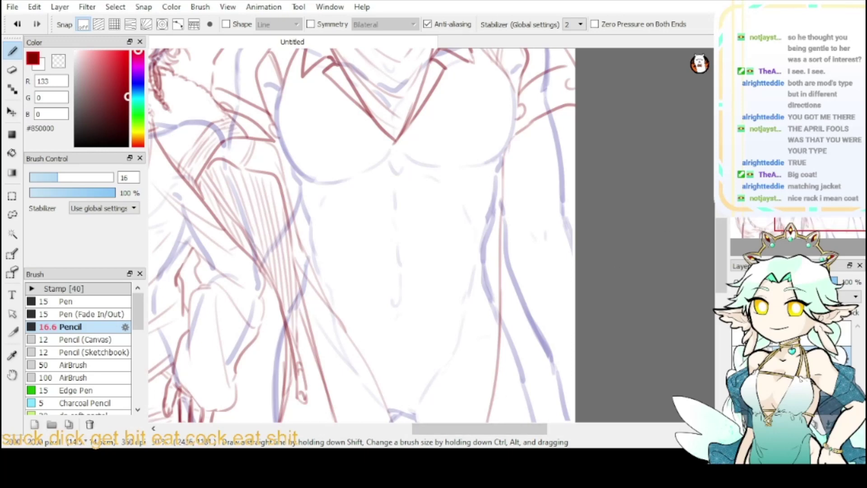
- Draw a long curved sleeve line down from the right upper-arm band, just outside the coat's front edge
drag(831, 193, 830, 180)
click(740, 63)
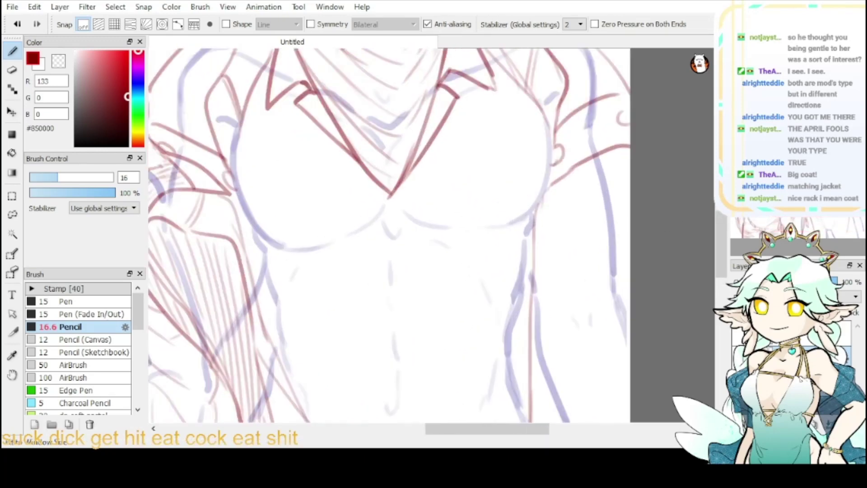
scroll(501, 242, down, 3)
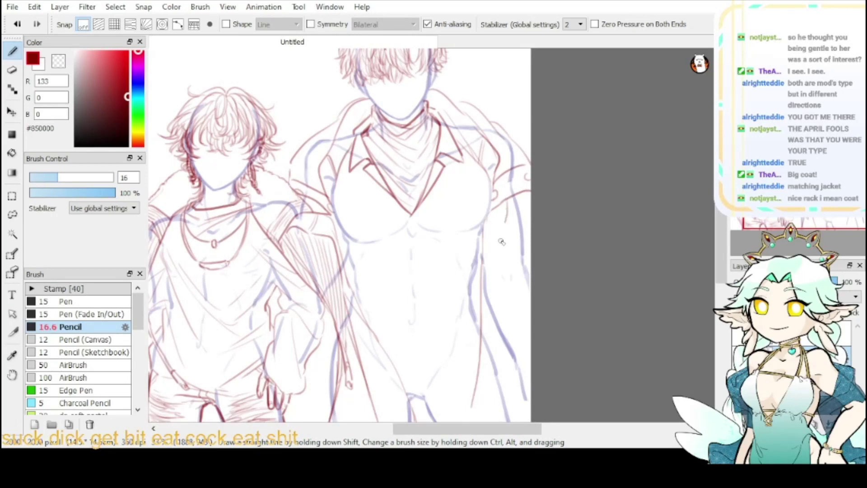
drag(501, 241, 497, 261)
key(ctrl+z)
drag(508, 203, 490, 315)
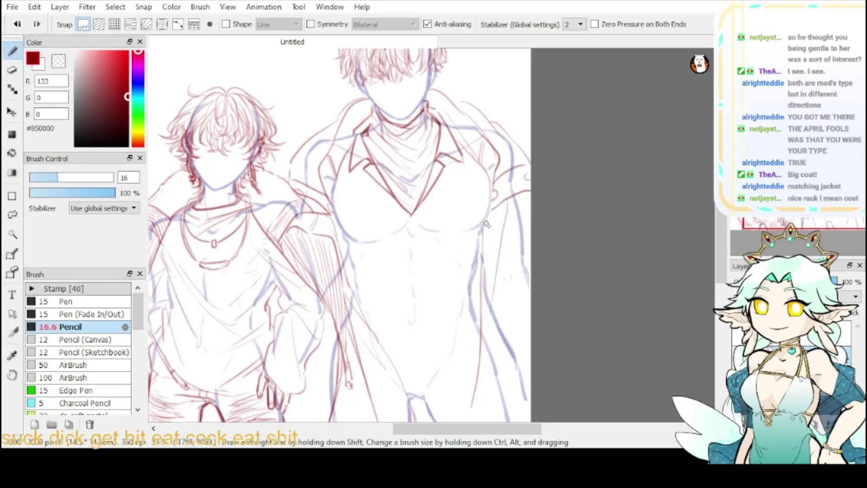
- Draw a second long line beside the right front edge, closing the hanging coat panel at its lower end
drag(487, 225, 489, 364)
key(ctrl+z)
mouse_move(485, 227)
mouse_down()
mouse_move(475, 414)
mouse_move(490, 251)
mouse_move(496, 396)
mouse_up()
key(ctrl+z)
drag(490, 270, 479, 415)
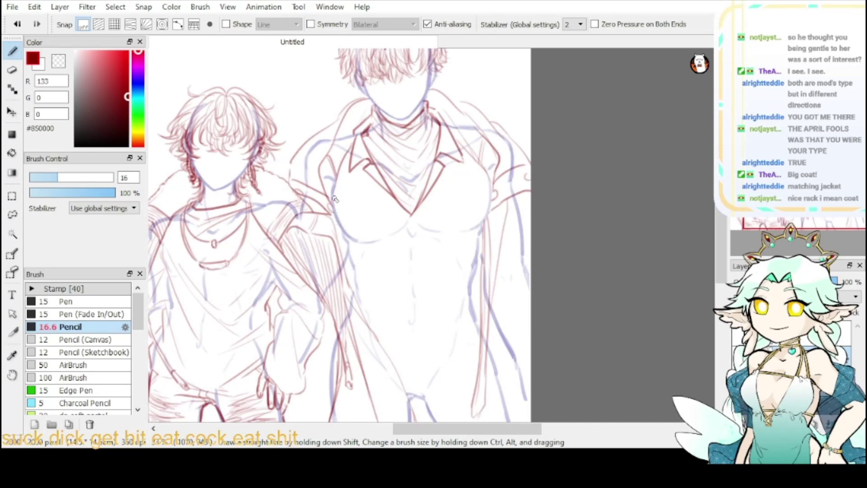
- Draw the coat's left front edge from the taller figure's armpit down along the waist
drag(335, 218, 358, 284)
key(ctrl+z)
drag(344, 237, 370, 332)
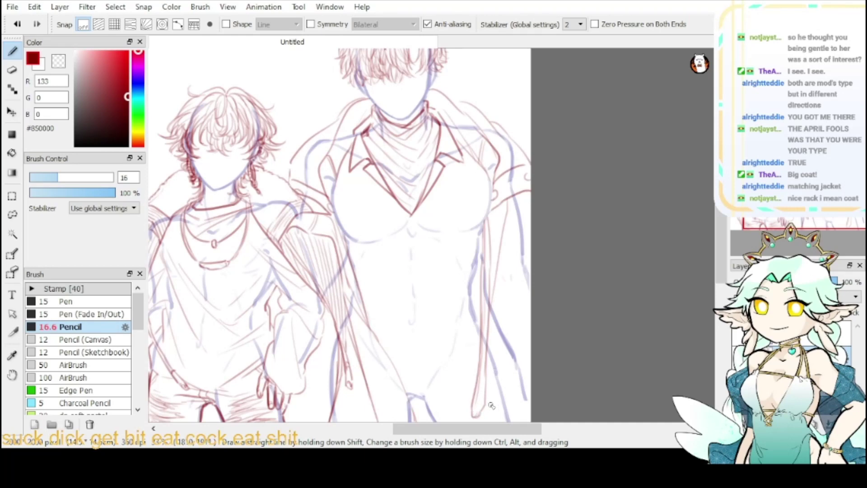
- Outline the right coat sleeve down to the canvas edge and add fold lines to the sleeve and hanging panel
drag(451, 342, 523, 284)
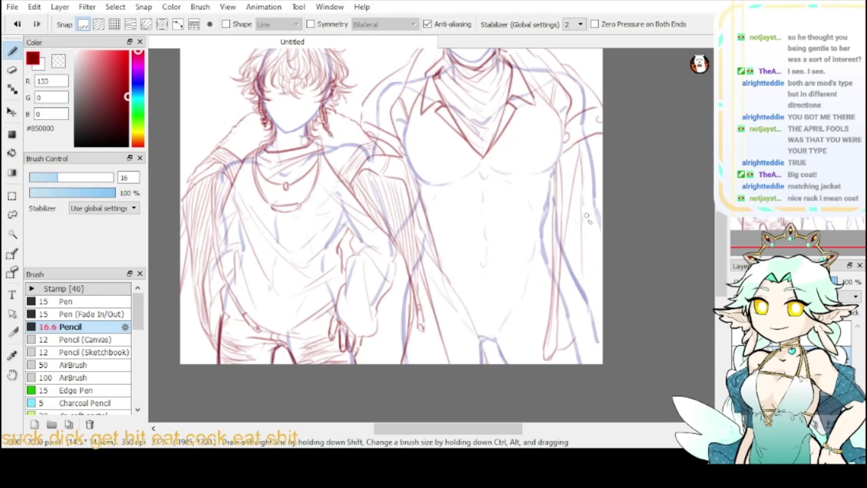
mouse_move(581, 171)
mouse_down()
mouse_move(598, 296)
mouse_move(583, 328)
mouse_up()
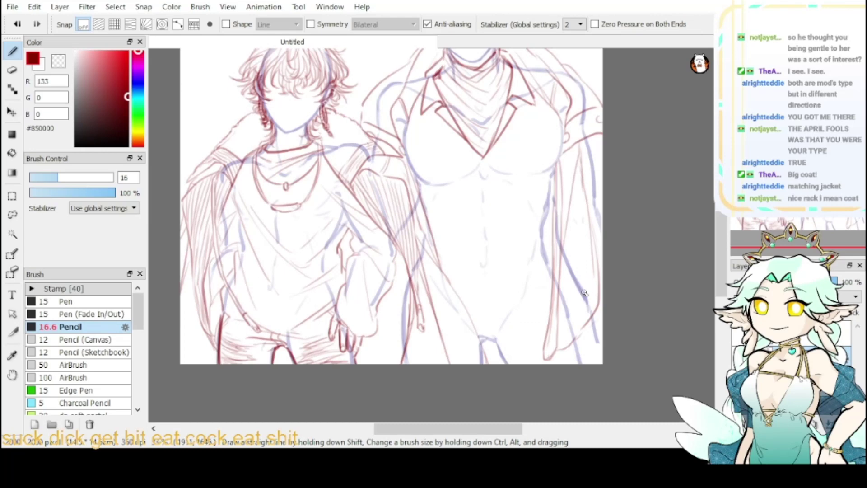
drag(558, 293, 557, 350)
drag(586, 242, 567, 266)
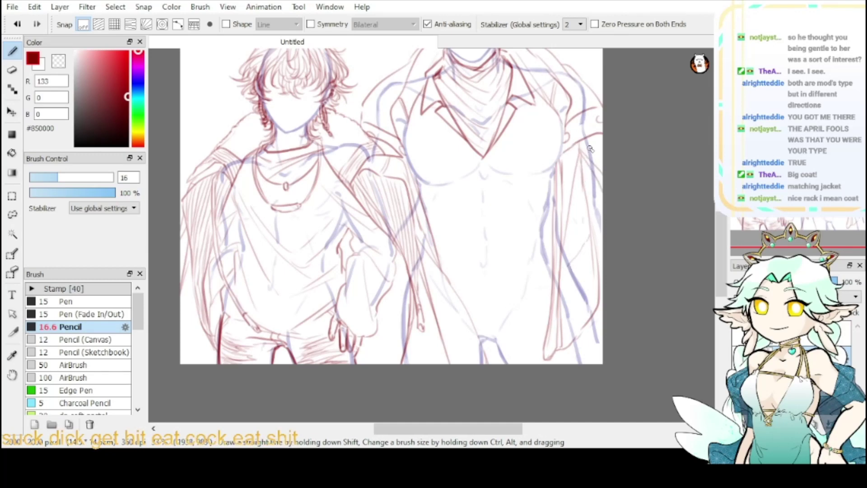
drag(590, 136, 602, 183)
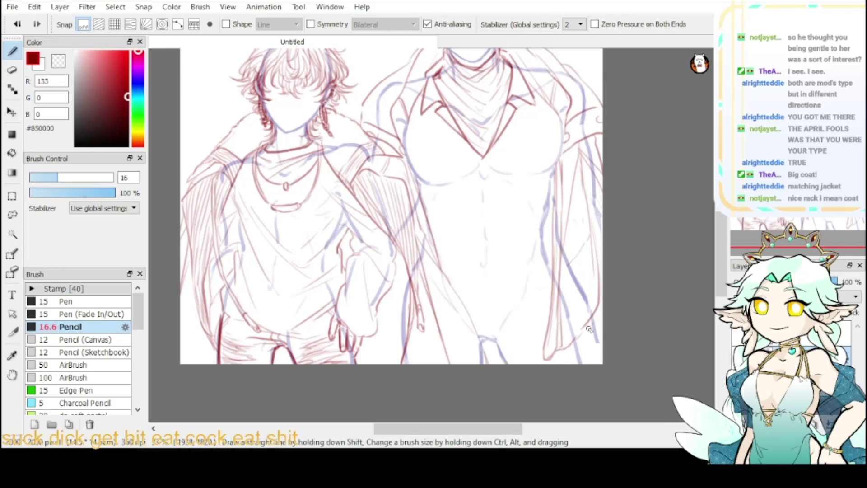
mouse_move(583, 337)
mouse_down()
mouse_move(601, 355)
mouse_move(583, 331)
mouse_move(601, 328)
mouse_move(600, 320)
mouse_move(591, 338)
mouse_move(596, 364)
mouse_move(600, 336)
mouse_move(598, 345)
mouse_move(569, 311)
mouse_move(595, 355)
mouse_move(594, 342)
mouse_move(601, 361)
mouse_up()
- Draw curved shirt fold lines across the taller figure's waist between the two coat edges
mouse_move(713, 155)
mouse_down()
mouse_move(711, 234)
mouse_move(718, 185)
mouse_up()
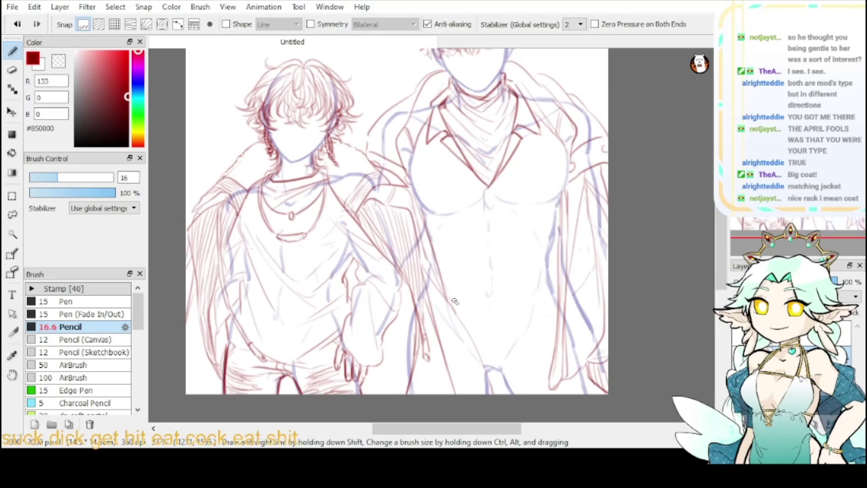
drag(452, 300, 518, 283)
key(ctrl+z)
mouse_move(445, 299)
mouse_down()
mouse_move(499, 309)
mouse_move(552, 287)
mouse_up()
drag(502, 308, 555, 299)
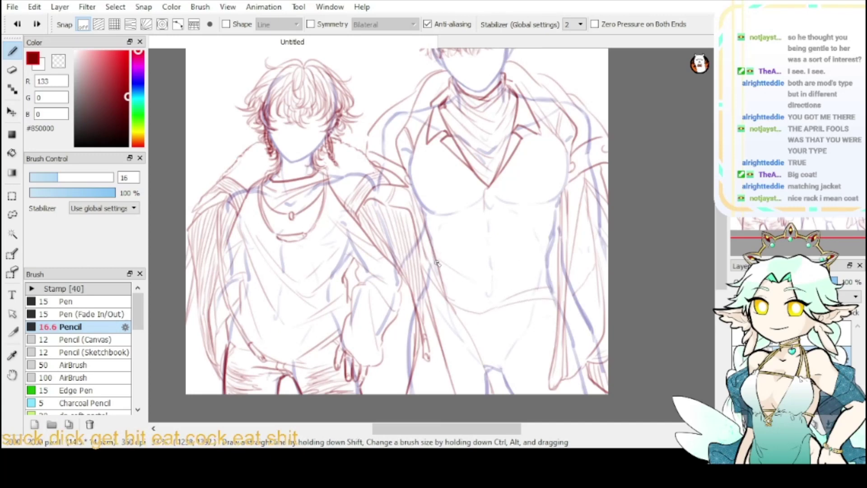
mouse_move(437, 263)
mouse_down()
mouse_move(471, 282)
mouse_move(542, 262)
mouse_up()
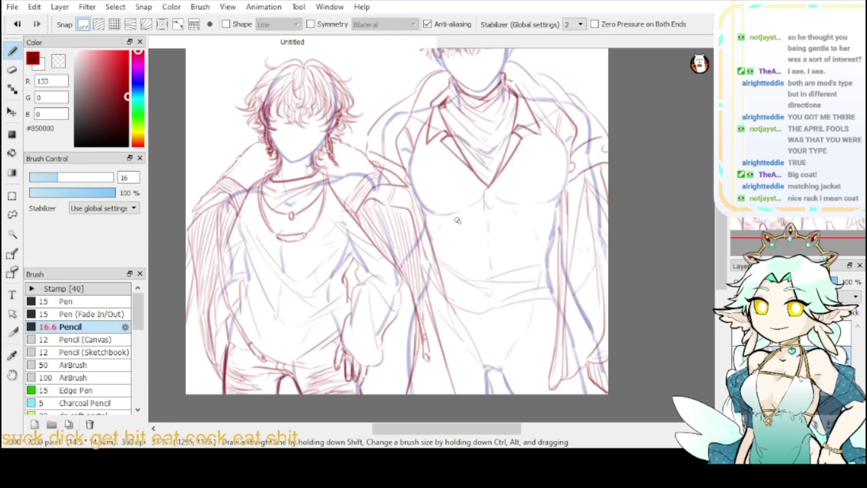
drag(434, 204, 449, 252)
key(ctrl+z)
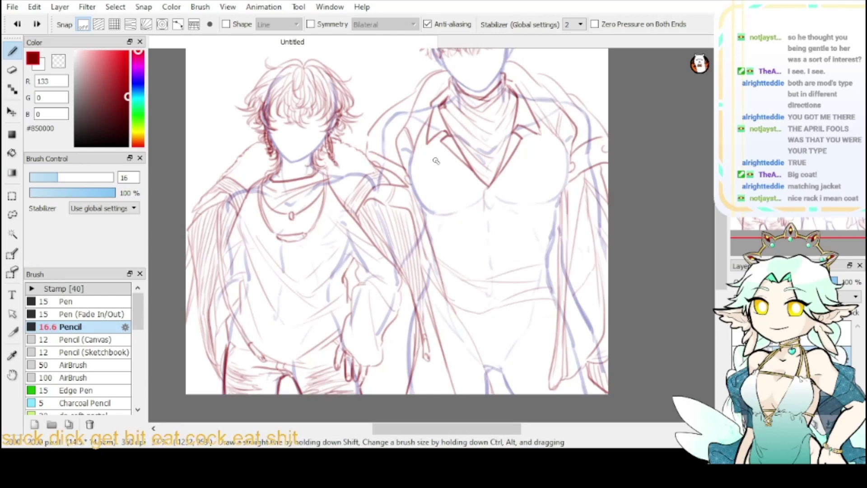
drag(447, 168, 516, 212)
drag(437, 182, 519, 222)
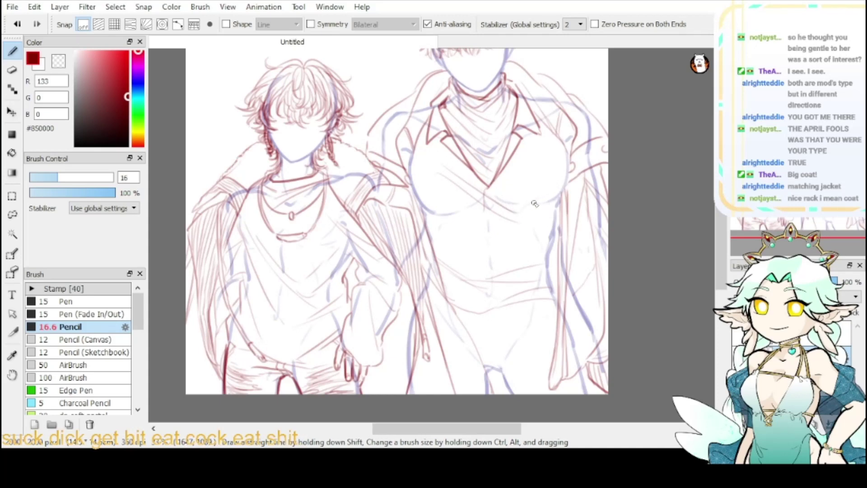
key(ctrl+z)
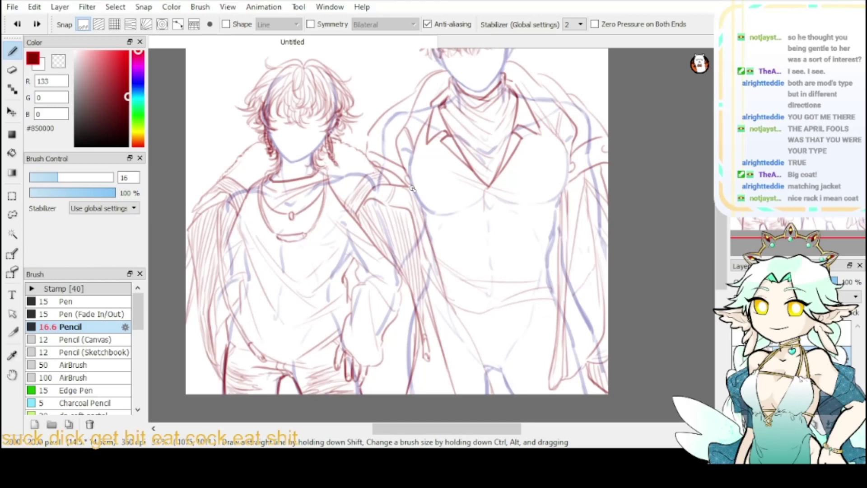
- Add fold lines below the taller figure's chest, draw the shirt's centre front line and outline both sides of the waist
mouse_move(495, 248)
mouse_down()
mouse_move(530, 228)
mouse_move(530, 263)
mouse_up()
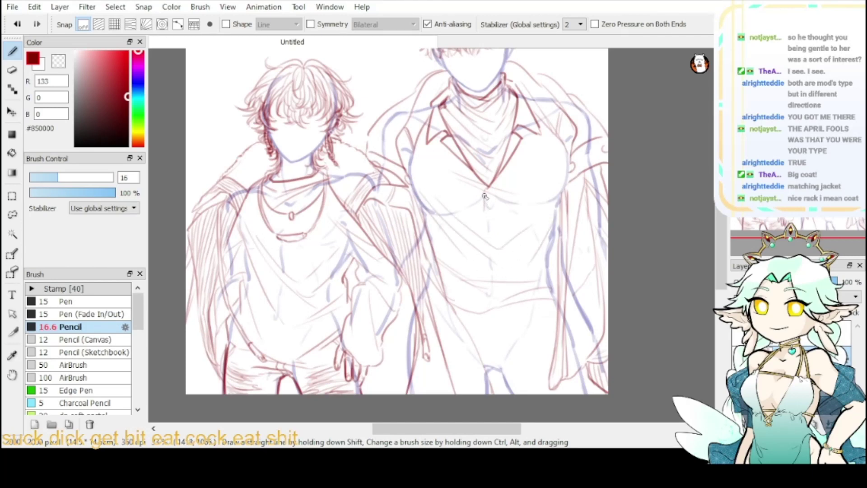
drag(484, 196, 491, 247)
key(ctrl+z)
drag(490, 283, 488, 309)
drag(563, 216, 549, 270)
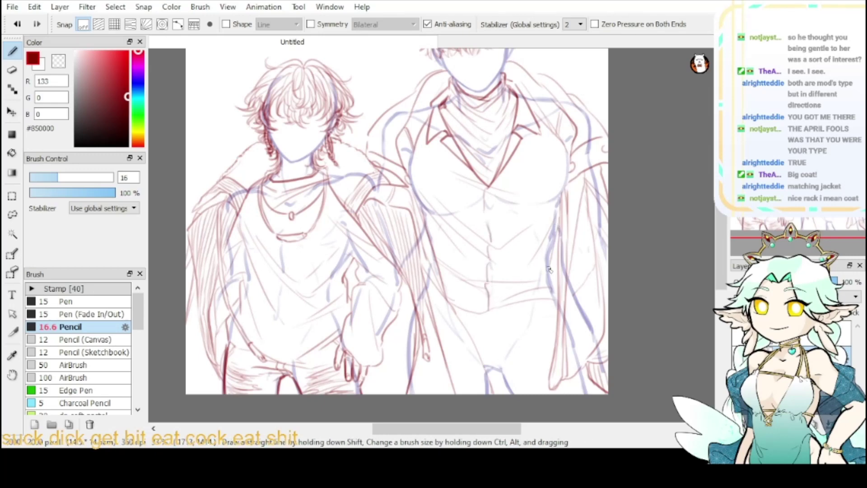
key(ctrl+z)
mouse_move(562, 219)
mouse_down()
mouse_move(550, 261)
mouse_move(558, 276)
mouse_up()
drag(421, 212, 430, 248)
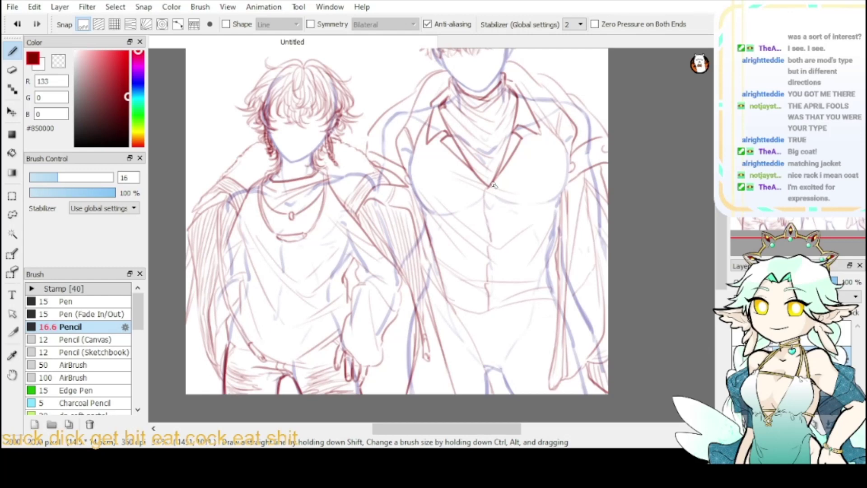
- Draw the buttoned placket from the neckline down to the shirt hem and add light contour lines on the chest
drag(496, 182, 499, 303)
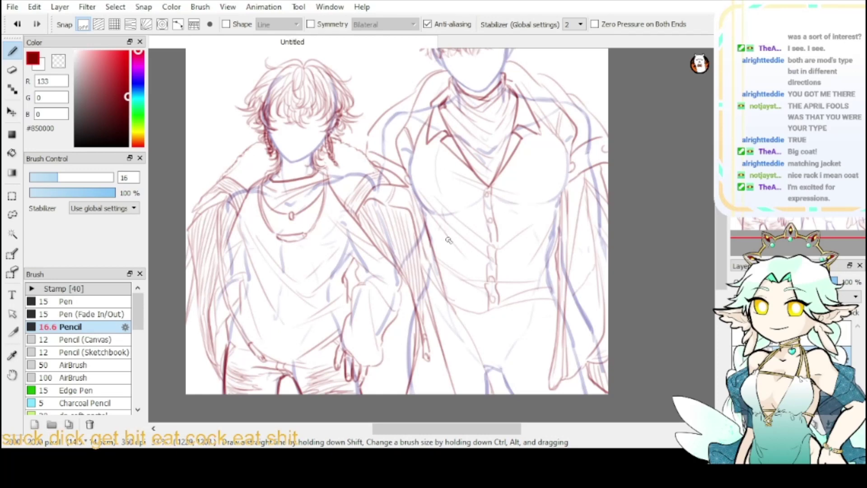
drag(545, 137, 544, 195)
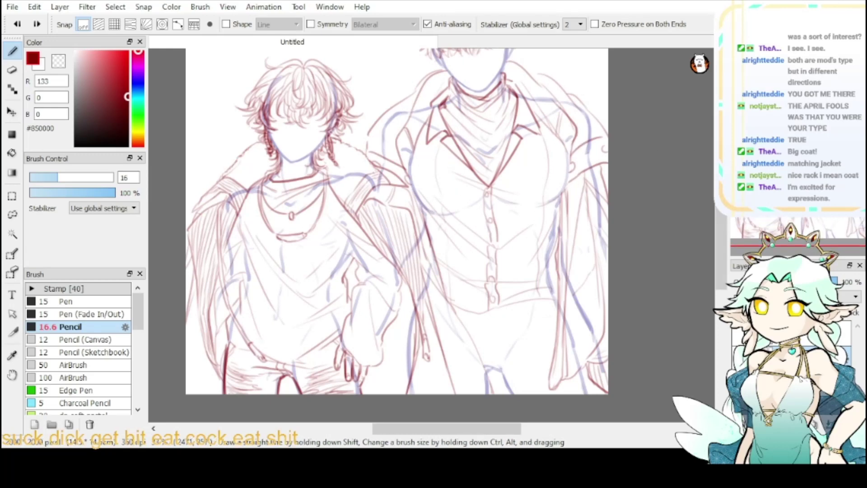
- Sketch the taller figure's belt under the shirt hem, with its lower edge, belt loops and a hanging clip beside the coat
mouse_move(707, 152)
mouse_down()
mouse_move(679, 238)
mouse_move(688, 90)
mouse_up()
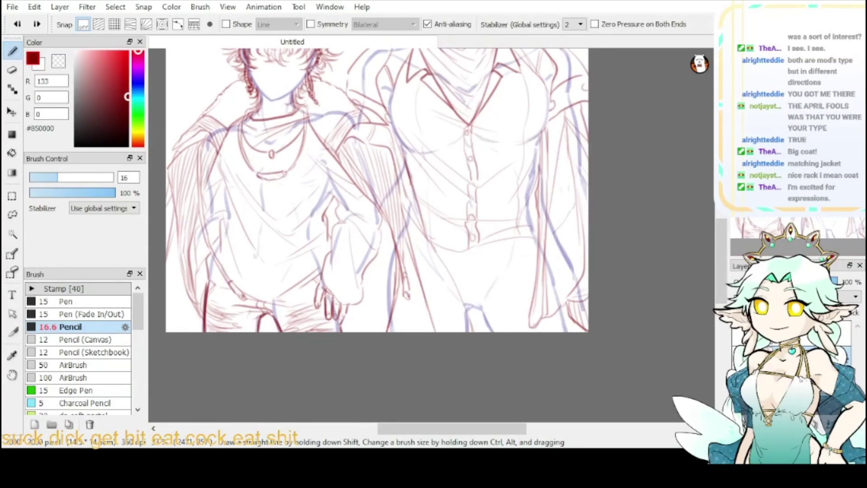
scroll(480, 268, up, 1)
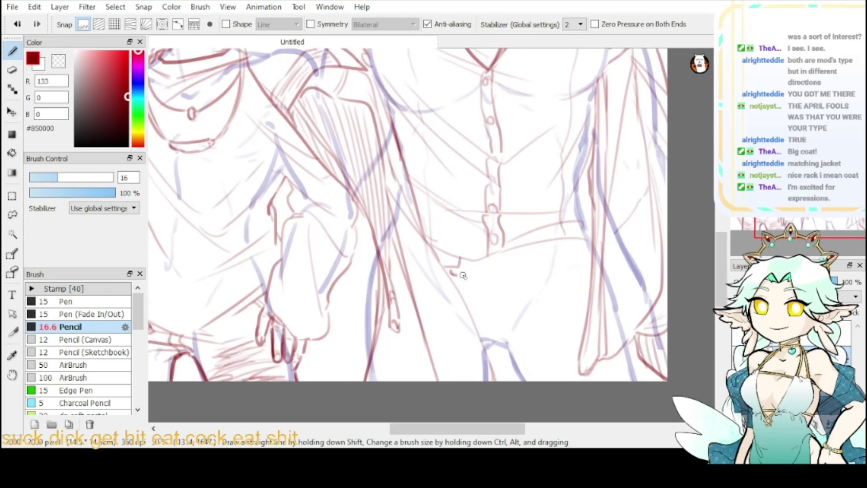
drag(462, 275, 480, 273)
drag(509, 250, 529, 263)
key(ctrl+z)
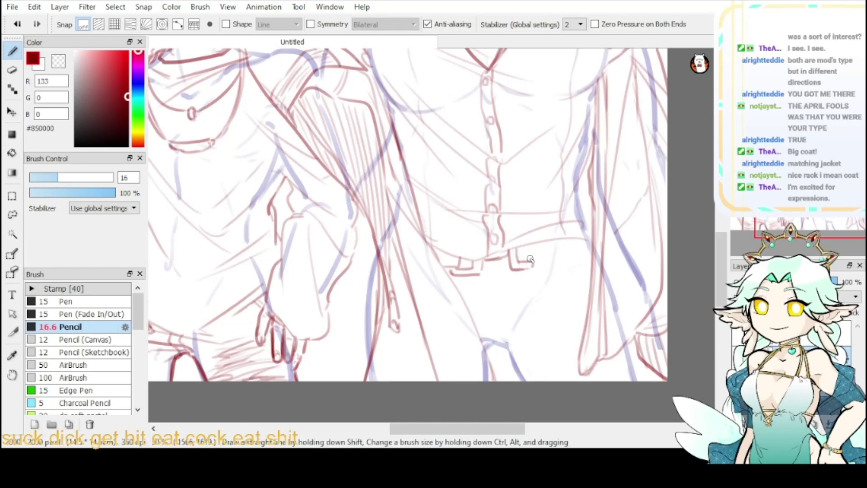
drag(530, 259, 571, 251)
key(ctrl+z)
drag(531, 260, 548, 256)
key(ctrl+z)
drag(558, 256, 584, 252)
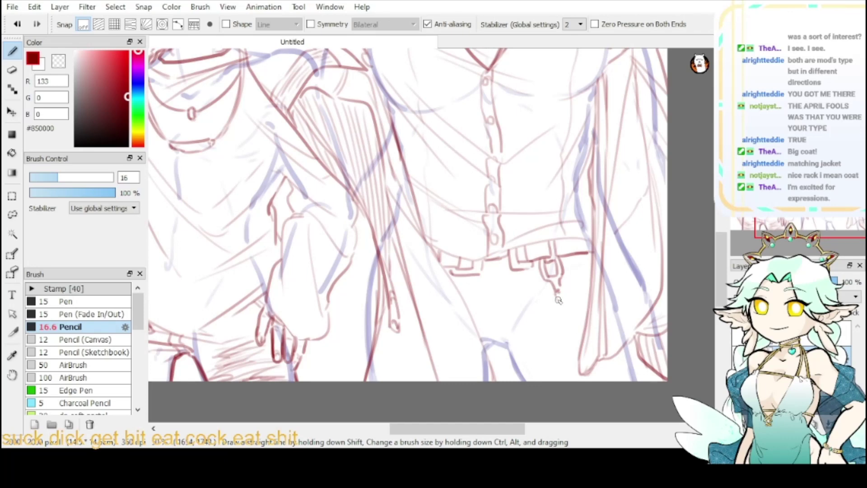
- Draw a long capped cylindrical charm hanging from the belt clip along the thigh
drag(565, 315, 580, 380)
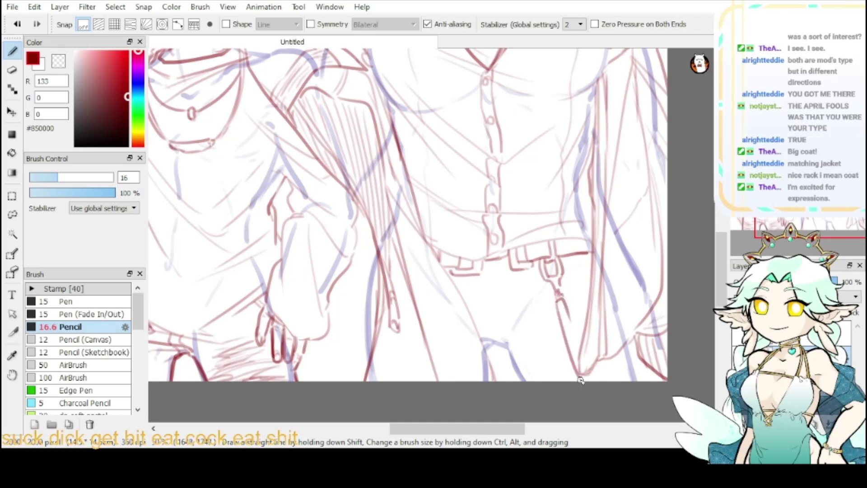
key(ctrl+z)
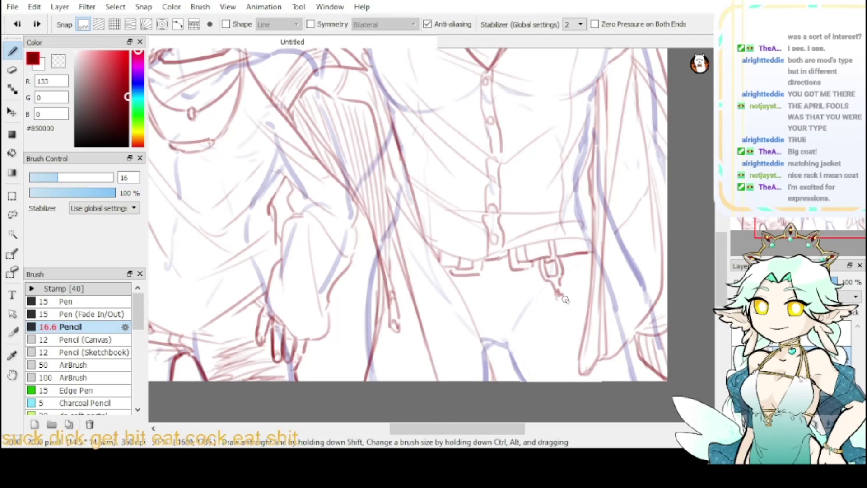
mouse_move(553, 303)
mouse_down()
mouse_move(583, 327)
mouse_move(574, 367)
mouse_move(608, 386)
mouse_up()
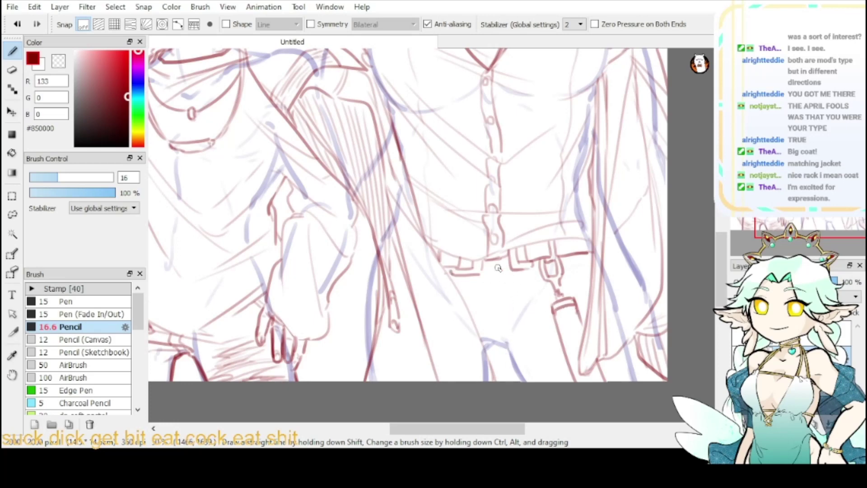
- Draw the trousers' centre front seam from the belt to the crotch, with light creases beneath the belt
drag(489, 270, 492, 344)
mouse_move(467, 286)
mouse_down()
mouse_move(498, 295)
mouse_move(531, 285)
mouse_up()
key(ctrl+z)
key(ctrl+z)
mouse_move(459, 275)
mouse_down()
mouse_move(493, 276)
mouse_move(462, 289)
mouse_move(519, 282)
mouse_up()
drag(505, 337, 526, 307)
key(ctrl+z)
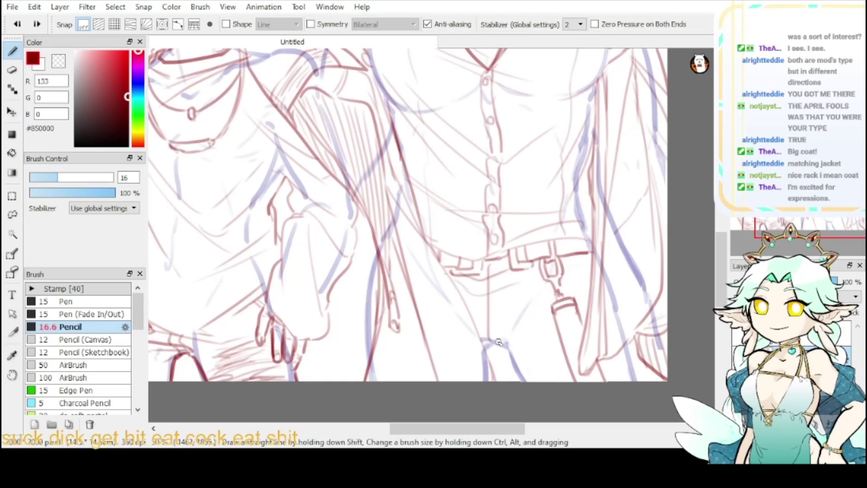
- Add the fly line beside the trousers' centre seam and crease lines around the crotch and hip
drag(481, 338, 537, 360)
drag(508, 269, 506, 316)
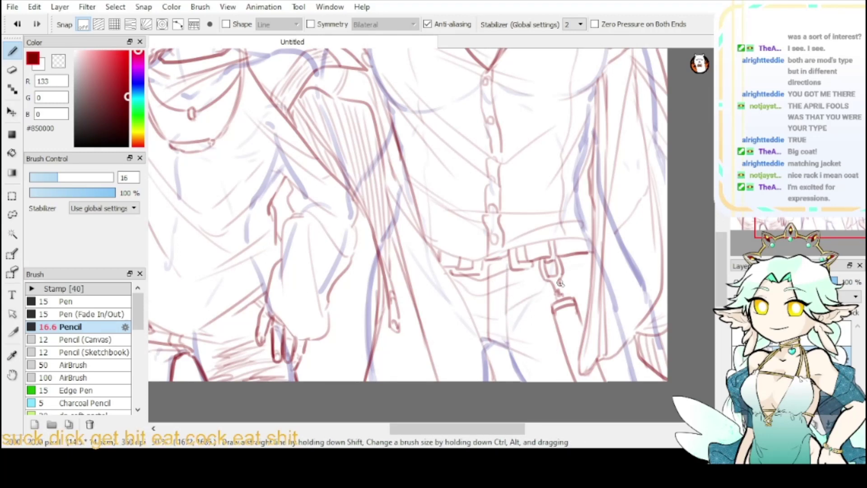
drag(629, 339, 642, 389)
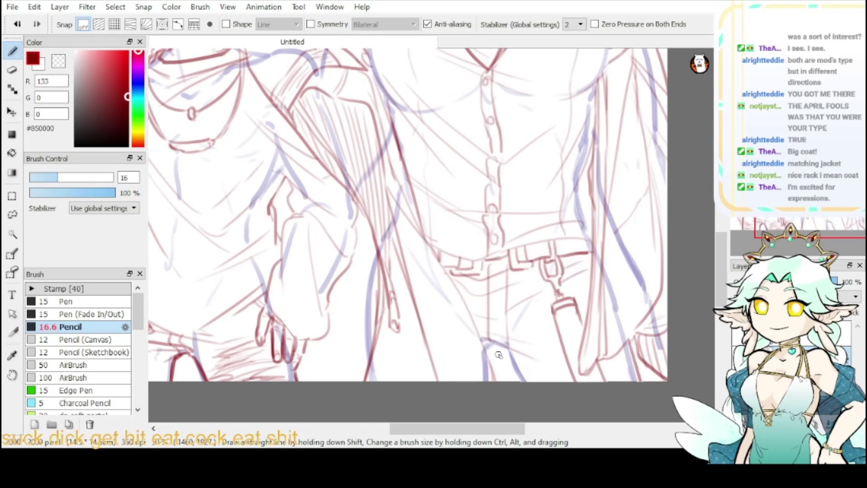
drag(503, 352, 529, 392)
key(ctrl+z)
- Draw a necklace cord along the taller figure's scarf with a small rectangular pendant at its lowest point
drag(816, 199, 820, 135)
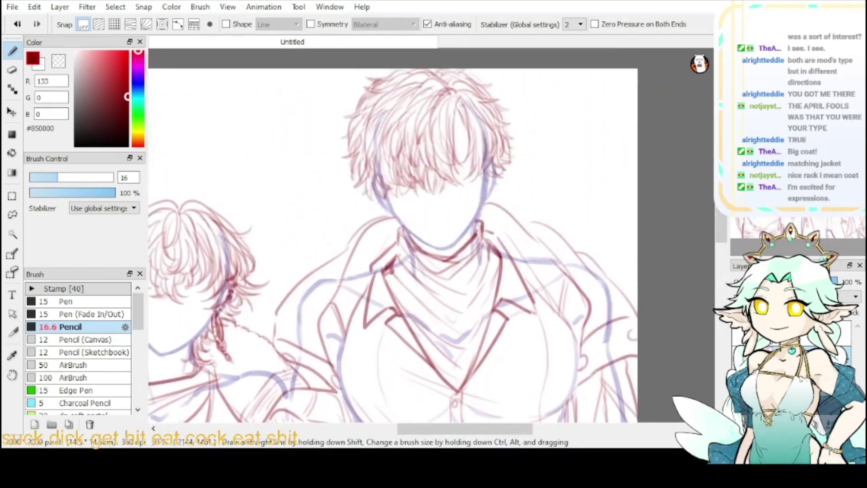
scroll(468, 288, down, 2)
scroll(469, 288, up, 1)
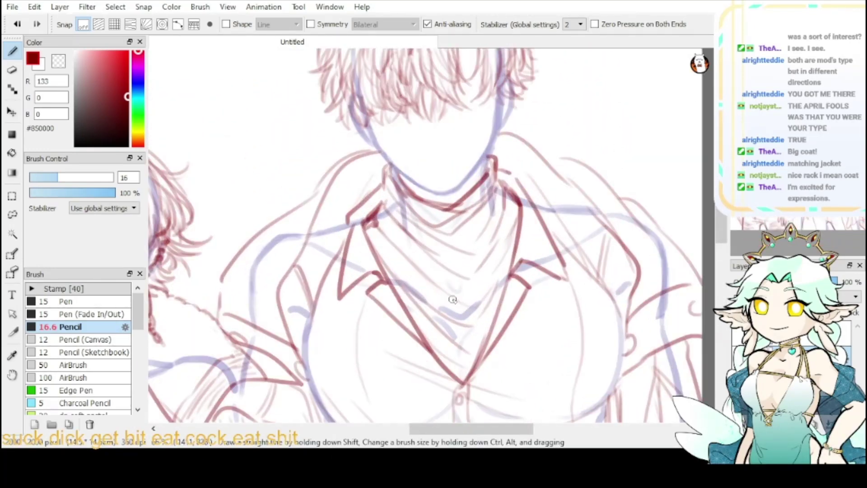
mouse_move(453, 301)
mouse_down()
mouse_move(465, 307)
mouse_move(466, 321)
mouse_up()
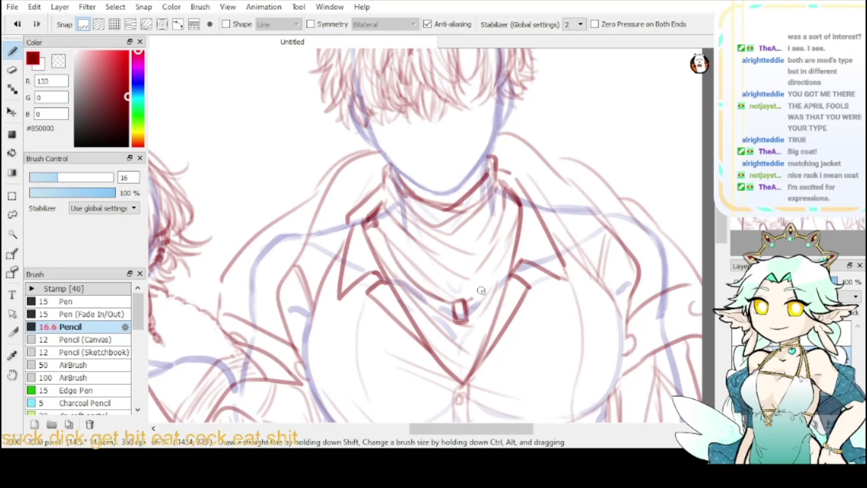
drag(482, 290, 518, 224)
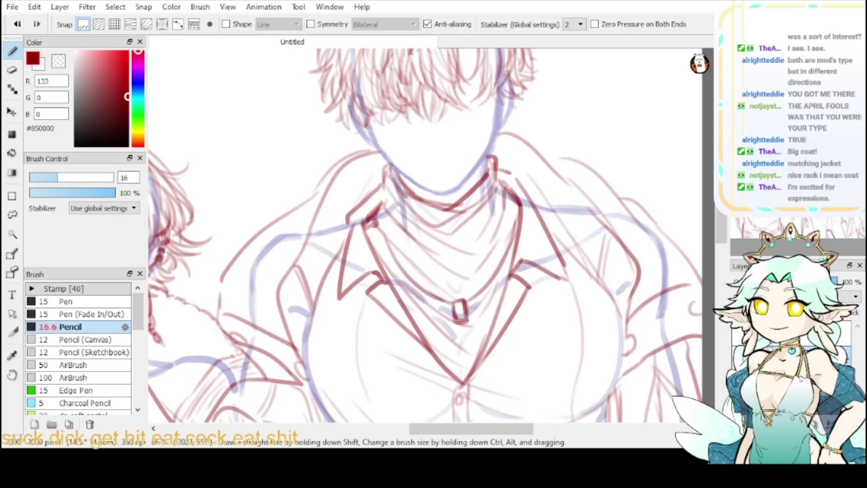
- Rework the hair strands in the fringe over the right side of the taller figure's face
mouse_move(409, 316)
mouse_down()
mouse_move(505, 280)
mouse_move(532, 226)
mouse_move(551, 121)
mouse_move(533, 111)
mouse_move(508, 179)
mouse_move(464, 385)
mouse_up()
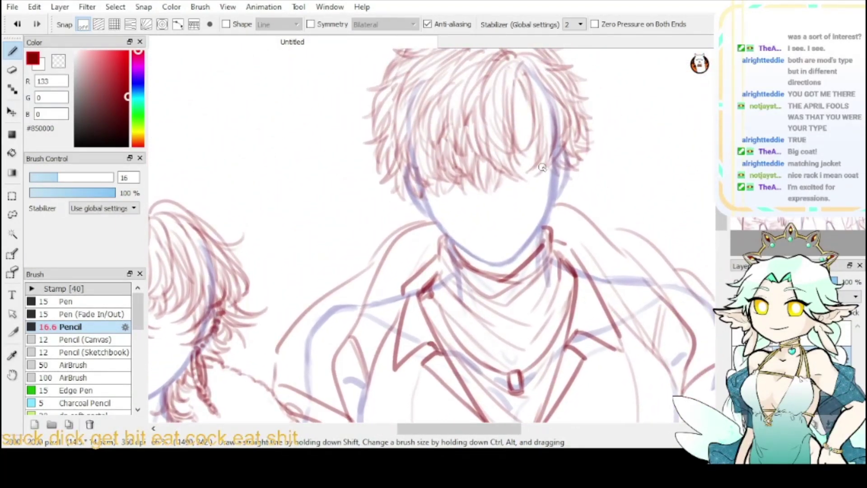
mouse_move(529, 90)
mouse_down()
mouse_move(537, 160)
mouse_move(537, 138)
mouse_move(532, 179)
mouse_move(541, 160)
mouse_move(539, 179)
mouse_move(549, 166)
mouse_move(544, 172)
mouse_move(541, 156)
mouse_move(544, 182)
mouse_up()
key(ctrl+z)
key(ctrl+z)
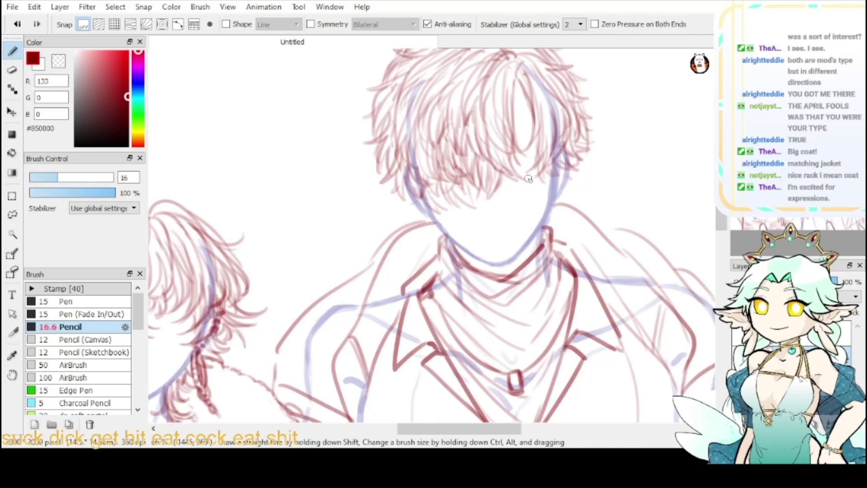
mouse_move(551, 167)
mouse_down()
mouse_move(580, 184)
mouse_move(580, 200)
mouse_move(574, 193)
mouse_move(710, 73)
mouse_move(565, 150)
mouse_up()
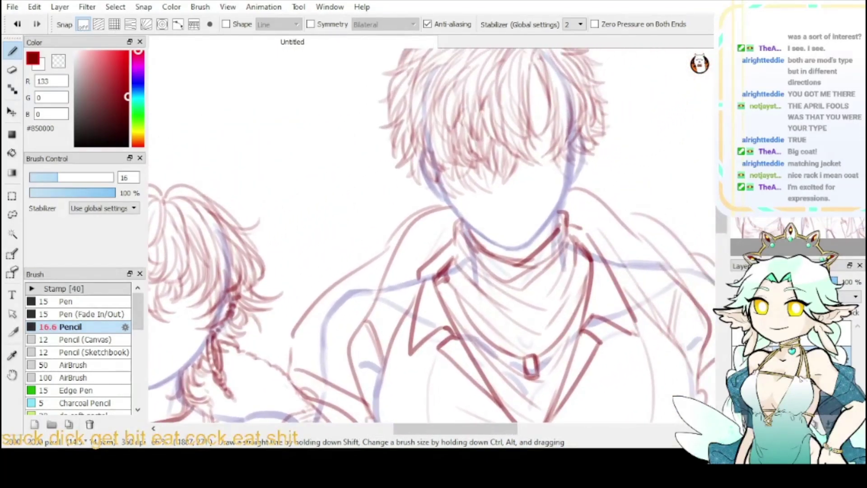
- Darken the red clothing sketch through its layer and make the blue body sketch layer at 38 % opacity active
key(ctrl+0)
click(738, 383)
click(738, 383)
click(790, 383)
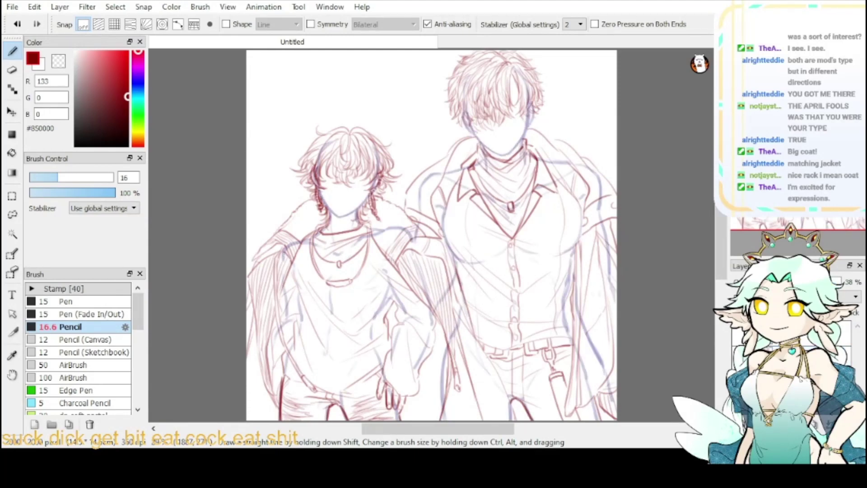
click(790, 356)
click(816, 423)
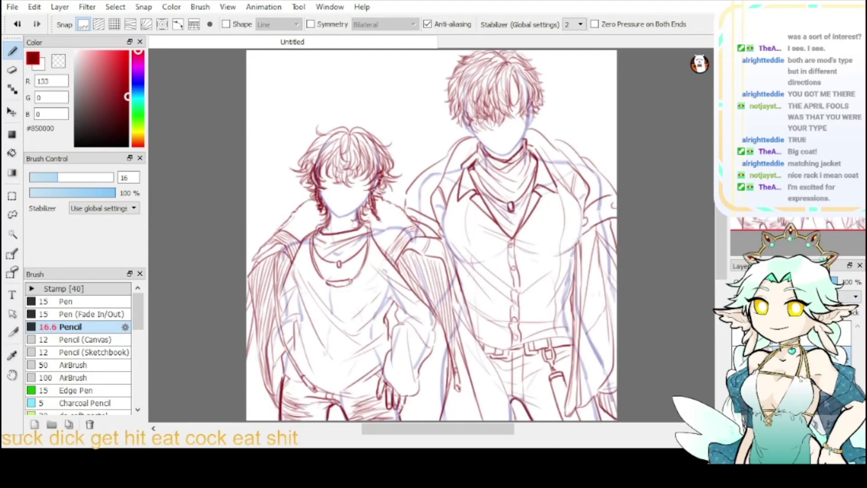
click(827, 403)
click(816, 423)
click(828, 424)
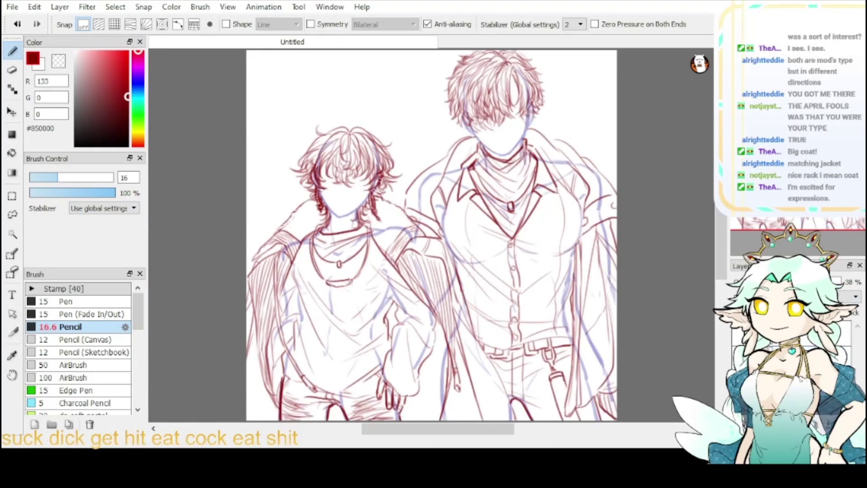
- Erase the blue body guide lines beneath both figures' clothing with the Eraser at size 155
key(e)
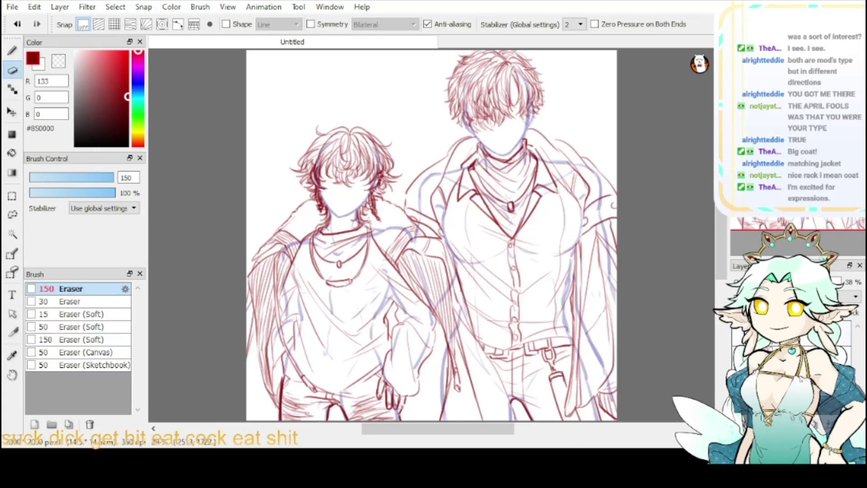
key(ctrl+plus)
key(ctrl+plus)
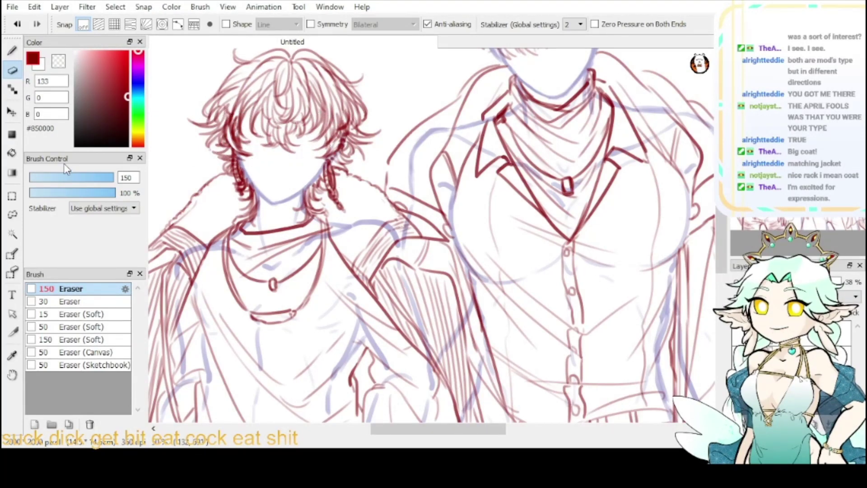
mouse_move(113, 178)
mouse_down()
mouse_move(76, 177)
mouse_move(108, 178)
mouse_up()
mouse_move(230, 237)
mouse_down()
mouse_move(235, 243)
mouse_move(197, 249)
mouse_move(222, 260)
mouse_move(331, 243)
mouse_move(311, 265)
mouse_move(404, 218)
mouse_move(401, 240)
mouse_move(425, 234)
mouse_move(427, 265)
mouse_up()
click(750, 55)
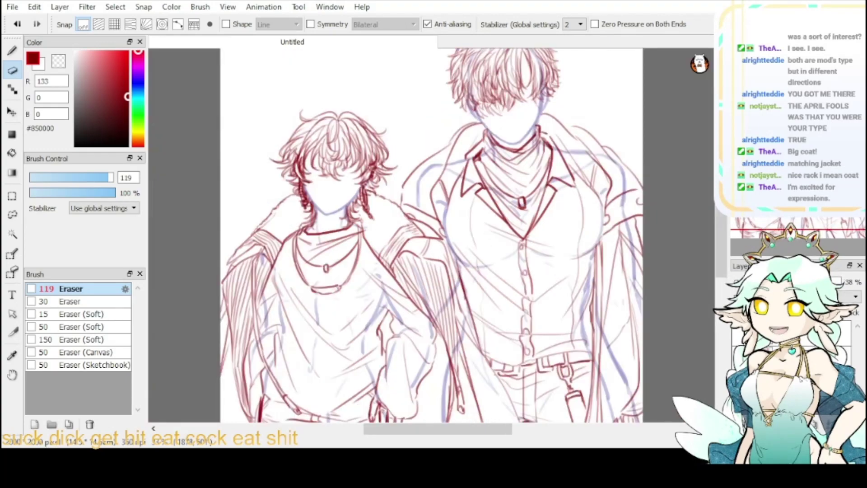
drag(557, 282, 602, 169)
click(113, 177)
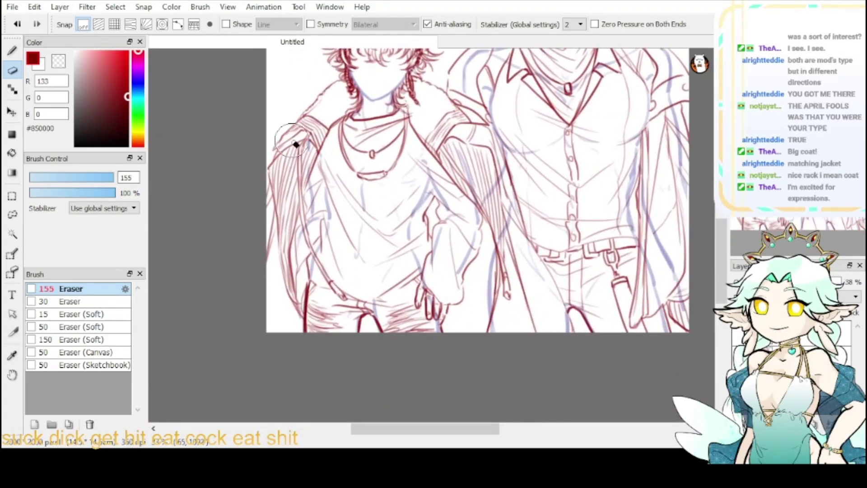
mouse_move(296, 144)
mouse_down()
mouse_move(366, 161)
mouse_move(390, 154)
mouse_move(426, 168)
mouse_move(449, 199)
mouse_move(462, 163)
mouse_move(478, 193)
mouse_move(453, 283)
mouse_move(435, 263)
mouse_move(444, 323)
mouse_move(386, 336)
mouse_move(342, 318)
mouse_move(306, 337)
mouse_move(277, 314)
mouse_move(338, 281)
mouse_move(418, 289)
mouse_move(489, 323)
mouse_move(496, 290)
mouse_move(514, 268)
mouse_move(497, 156)
mouse_move(513, 118)
mouse_move(526, 132)
mouse_move(532, 260)
mouse_move(554, 312)
mouse_move(569, 307)
mouse_move(580, 266)
mouse_move(605, 298)
mouse_move(626, 284)
mouse_move(655, 313)
mouse_move(659, 281)
mouse_move(677, 284)
mouse_move(657, 208)
mouse_move(629, 228)
mouse_move(643, 160)
mouse_move(668, 153)
mouse_move(684, 117)
mouse_move(684, 143)
mouse_move(658, 155)
mouse_move(644, 114)
mouse_move(640, 136)
mouse_move(645, 112)
mouse_move(614, 152)
mouse_move(594, 136)
mouse_up()
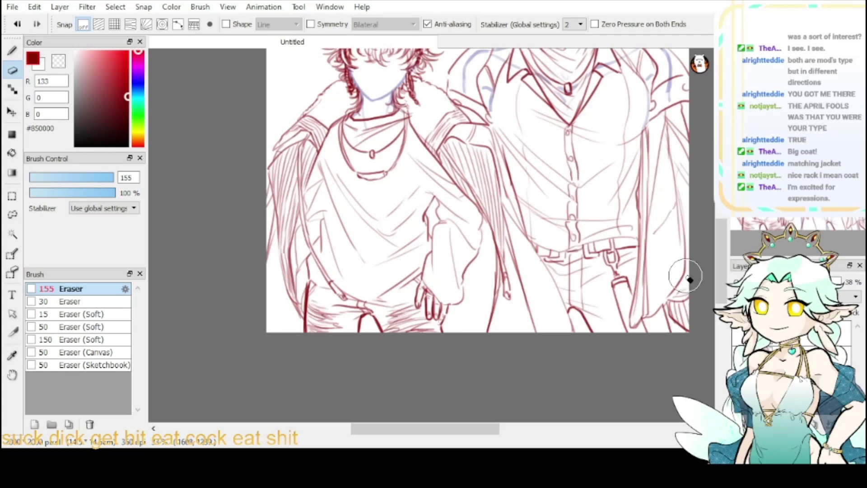
mouse_move(686, 275)
mouse_down()
mouse_move(478, 393)
mouse_move(579, 372)
mouse_up()
mouse_move(545, 142)
mouse_down()
mouse_move(563, 174)
mouse_move(541, 132)
mouse_move(520, 122)
mouse_move(532, 148)
mouse_move(519, 148)
mouse_move(504, 134)
mouse_move(481, 198)
mouse_move(458, 219)
mouse_move(427, 197)
mouse_move(430, 183)
mouse_move(405, 150)
mouse_move(376, 142)
mouse_move(362, 180)
mouse_move(384, 168)
mouse_move(377, 192)
mouse_move(386, 163)
mouse_move(381, 179)
mouse_move(357, 188)
mouse_move(355, 170)
mouse_move(405, 126)
mouse_move(431, 178)
mouse_move(566, 167)
mouse_up()
key(ctrl+z)
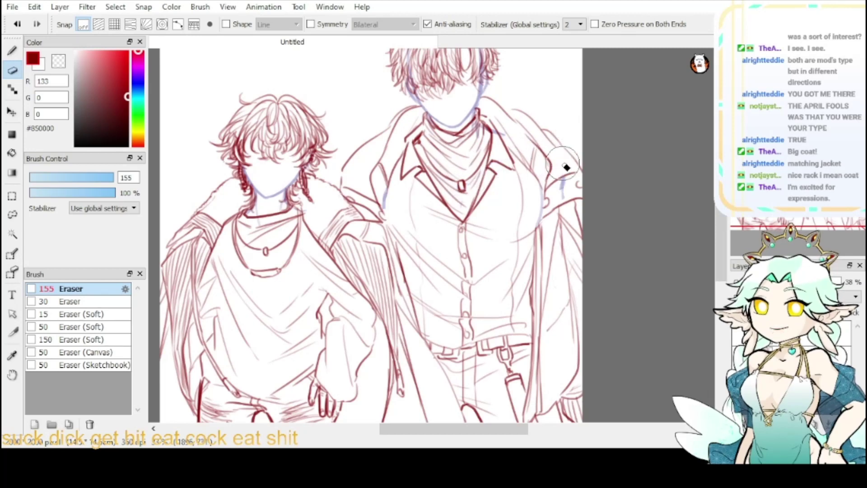
key(ctrl+z)
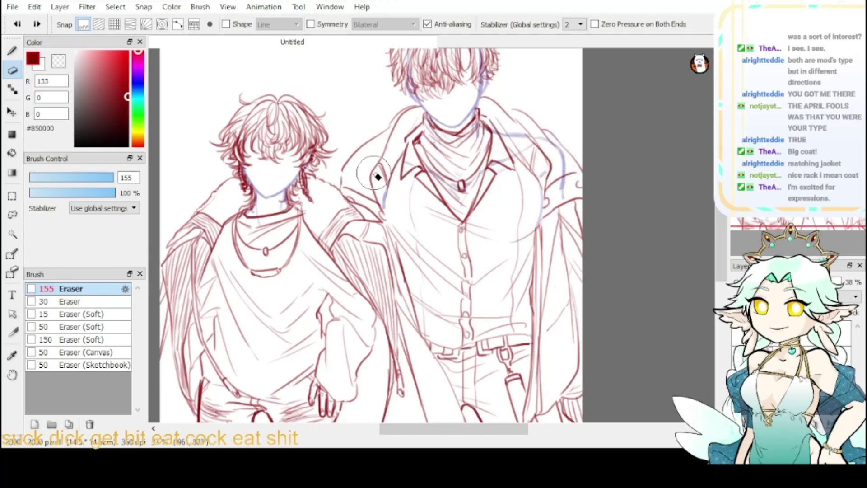
- Erase the blue guide lines crossing the taller figure's shoulders
mouse_move(377, 176)
mouse_down()
mouse_move(395, 166)
mouse_move(442, 191)
mouse_move(550, 156)
mouse_move(538, 171)
mouse_move(550, 163)
mouse_move(567, 192)
mouse_move(537, 145)
mouse_move(507, 135)
mouse_move(484, 141)
mouse_move(485, 116)
mouse_move(471, 143)
mouse_move(424, 127)
mouse_up()
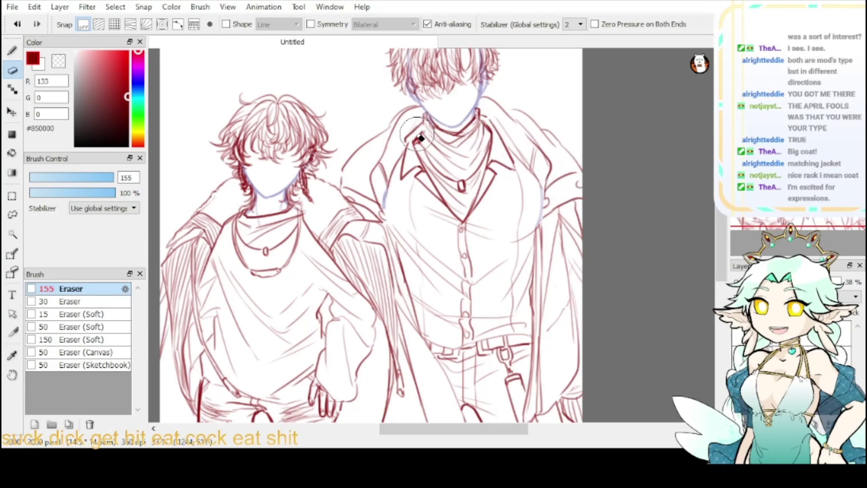
mouse_move(612, 132)
mouse_down()
mouse_move(652, 235)
mouse_move(615, 266)
mouse_up()
mouse_move(446, 161)
mouse_down()
mouse_move(419, 187)
mouse_move(432, 226)
mouse_move(419, 215)
mouse_move(420, 208)
mouse_move(436, 234)
mouse_move(470, 170)
mouse_move(477, 199)
mouse_move(475, 165)
mouse_move(469, 219)
mouse_move(489, 187)
mouse_move(491, 209)
mouse_move(478, 187)
mouse_move(493, 199)
mouse_up()
key(ctrl+0)
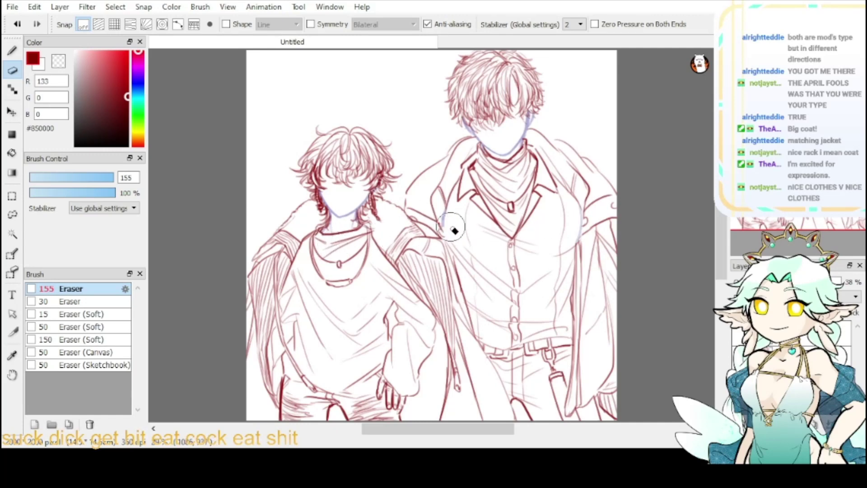
- Raise the blue guide-line layer's opacity to 100% and turn its lines the same dark red as the sketch
click(838, 282)
click(843, 357)
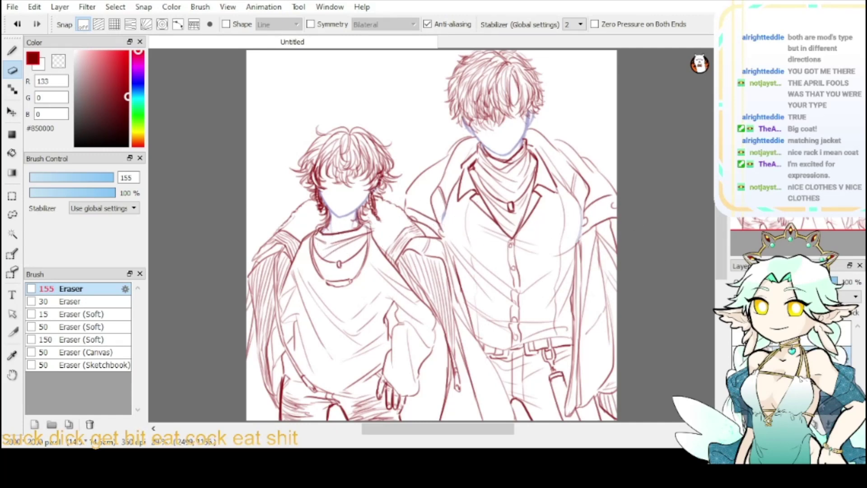
click(792, 282)
drag(805, 282, 842, 282)
click(18, 54)
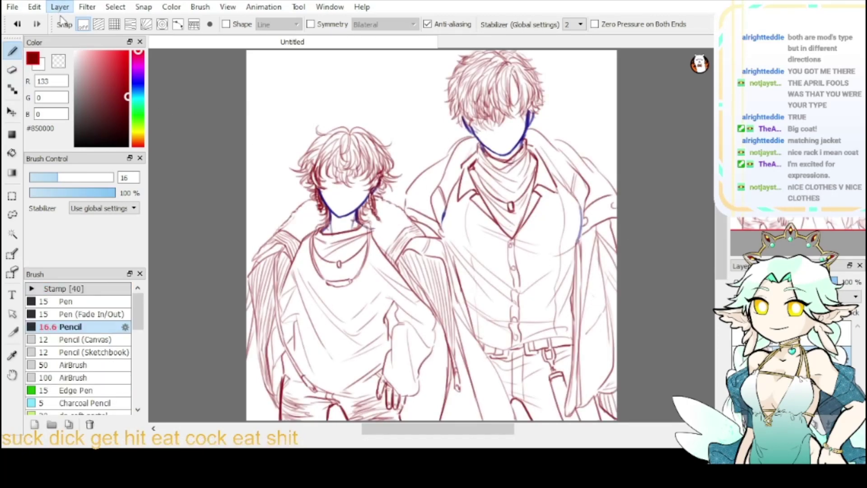
click(90, 290)
click(737, 54)
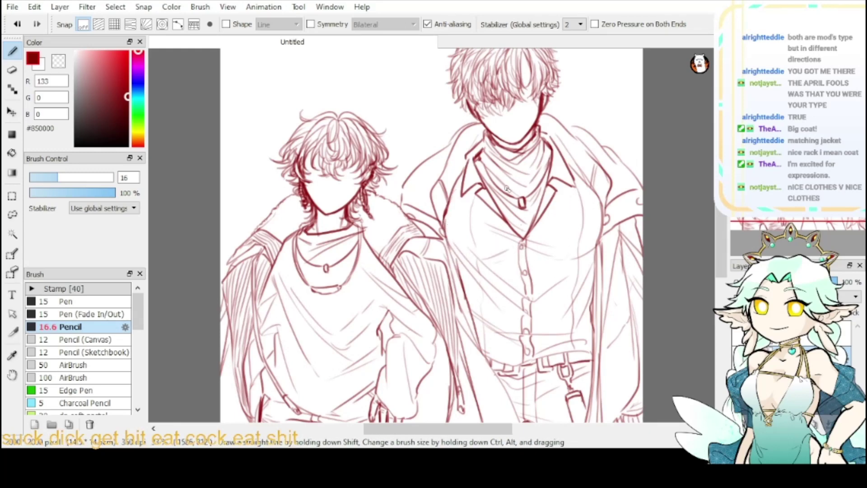
- Touch up the folds of the taller figure's coat sleeve and pencil extra strands into the hair's parting and outer edge
key(x)
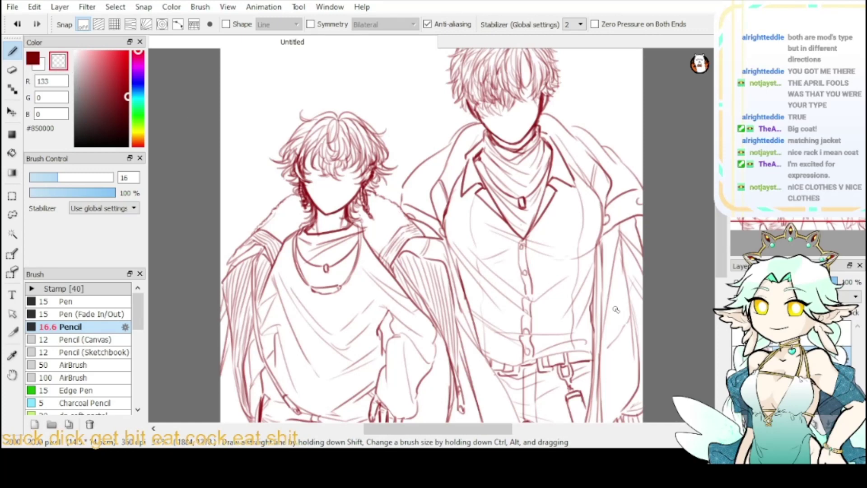
key(x)
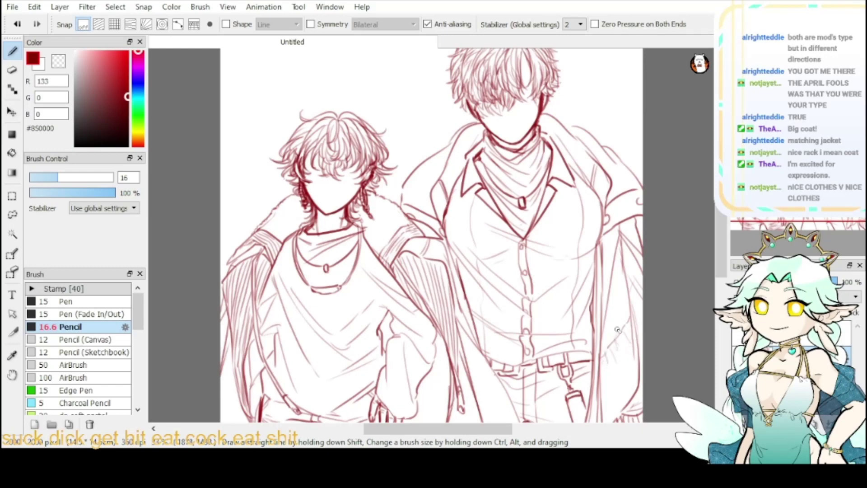
mouse_move(711, 213)
mouse_down()
mouse_move(637, 150)
mouse_move(676, 162)
mouse_move(695, 191)
mouse_move(720, 280)
mouse_up()
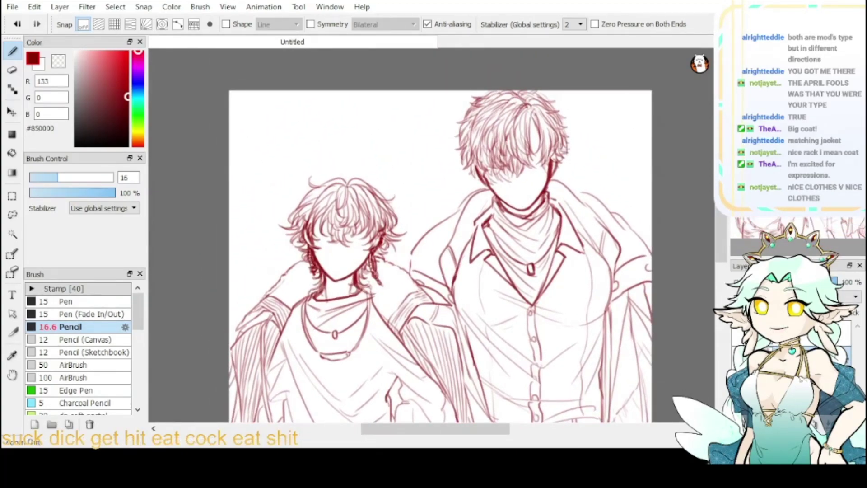
scroll(541, 149, up, 2)
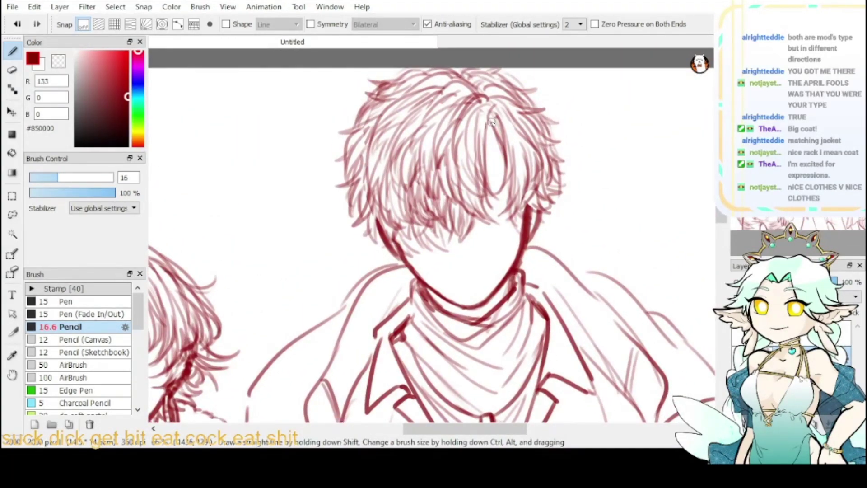
drag(492, 122, 499, 179)
drag(490, 116, 494, 209)
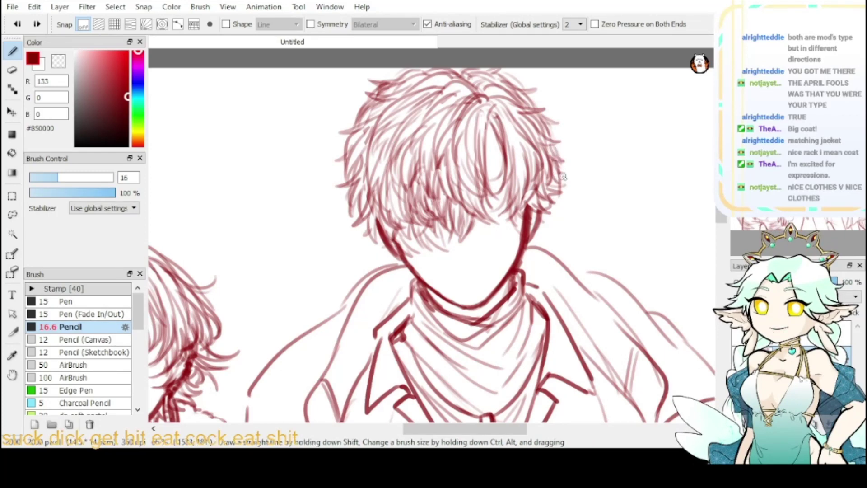
drag(560, 160, 563, 185)
drag(546, 121, 558, 166)
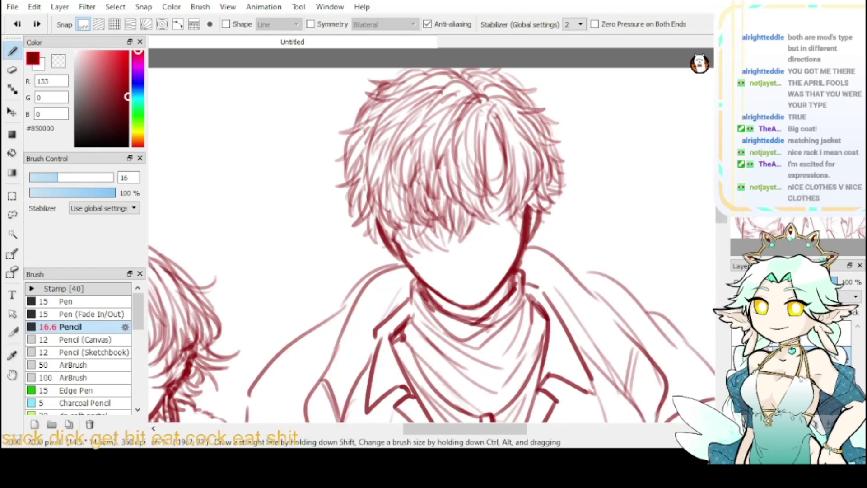
- Darken the shorter figure's jawline beside the chin with the pencil
click(773, 57)
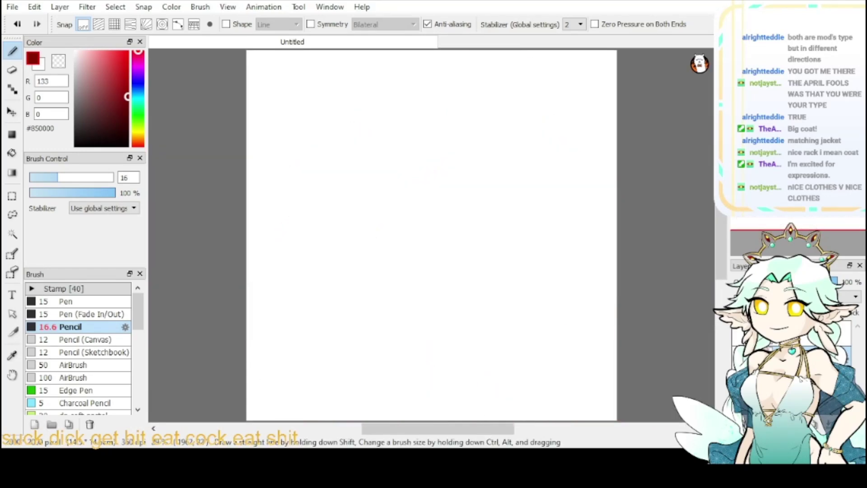
key(ctrl+plus)
key(ctrl+plus)
key(ctrl+plus)
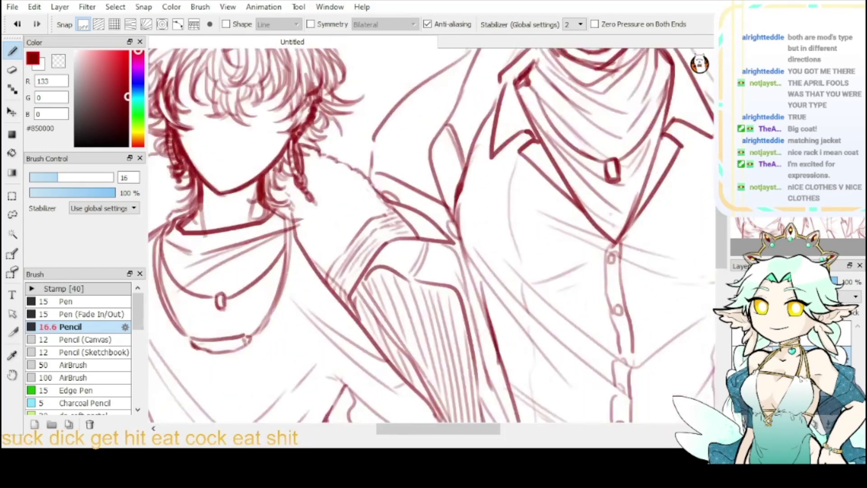
drag(316, 181, 432, 285)
click(58, 61)
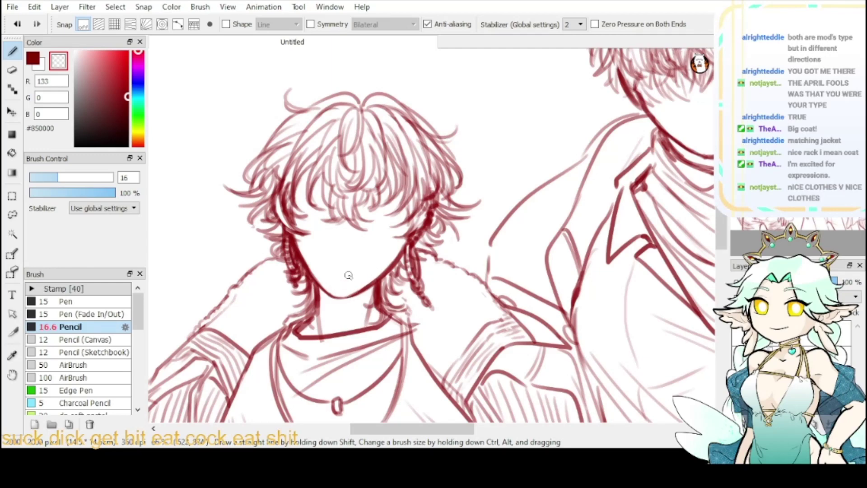
key(Down)
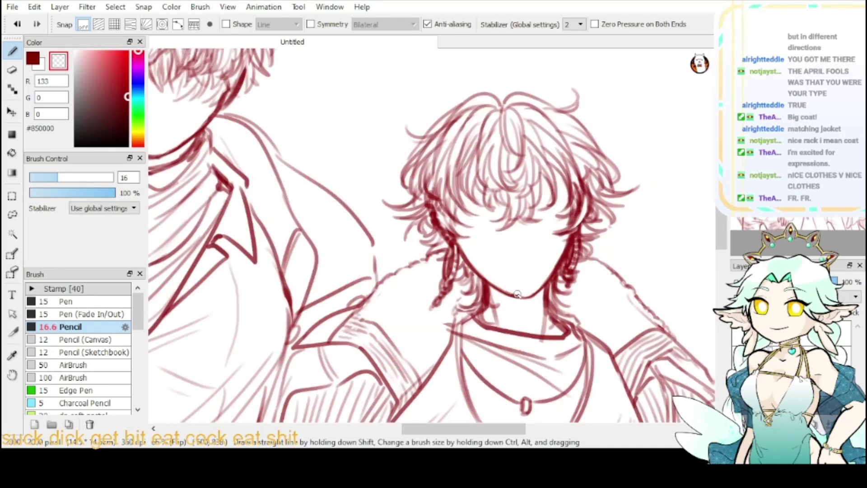
key(x)
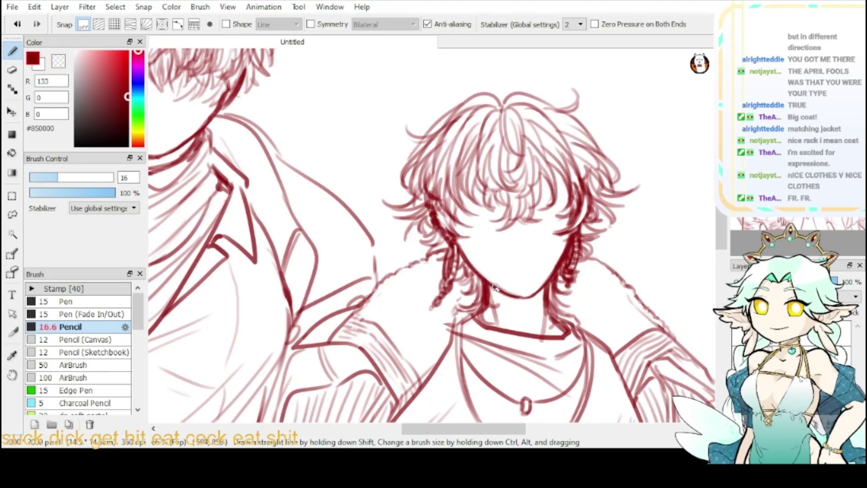
mouse_move(495, 287)
mouse_down()
mouse_move(532, 298)
mouse_move(512, 294)
mouse_up()
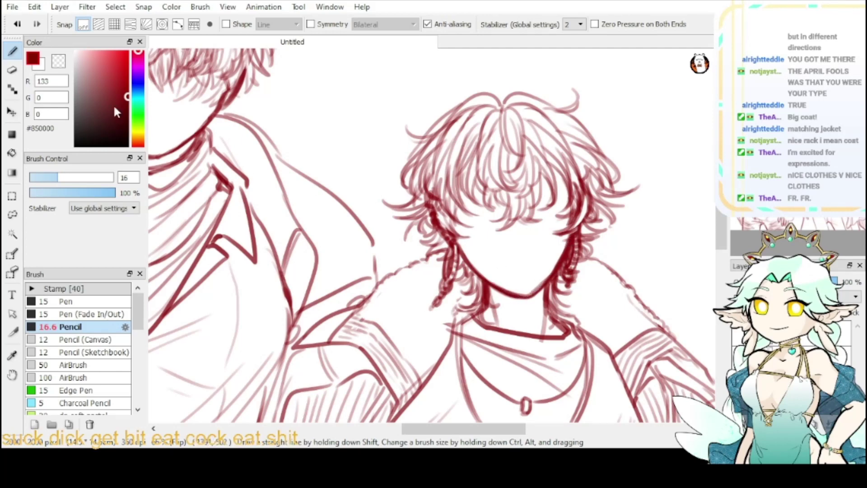
- Thin and clean the inner edge of the shorter figure's chin line using the transparent colour
click(58, 61)
mouse_move(488, 268)
mouse_down()
mouse_move(470, 265)
mouse_move(519, 294)
mouse_move(561, 247)
mouse_move(527, 292)
mouse_up()
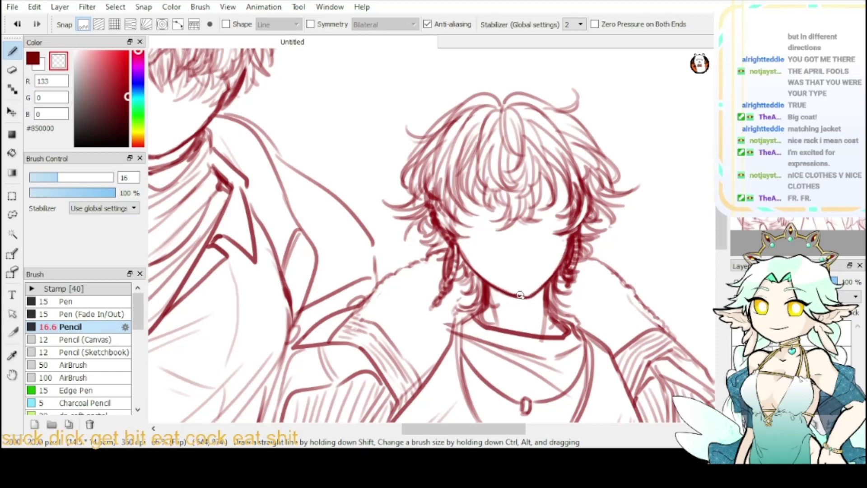
drag(519, 295, 538, 285)
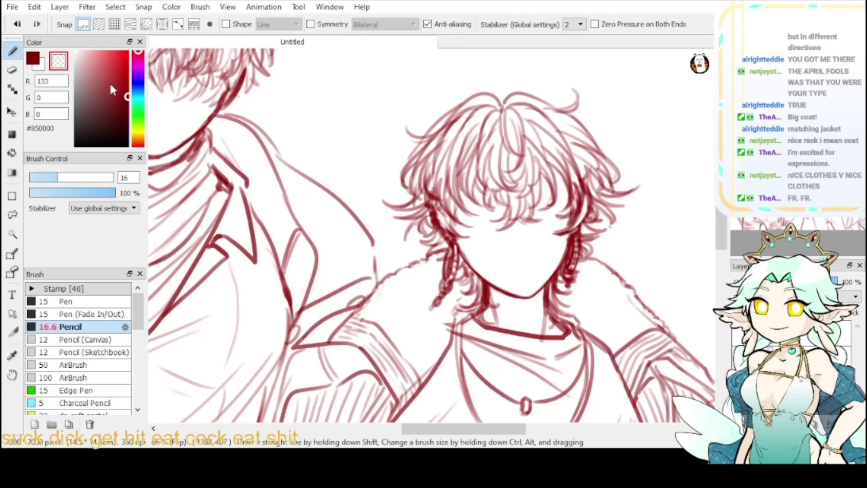
key(x)
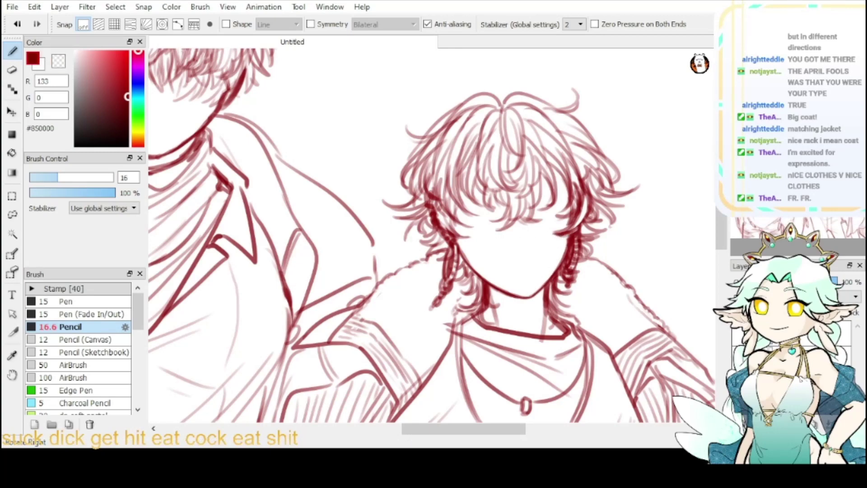
key(Down)
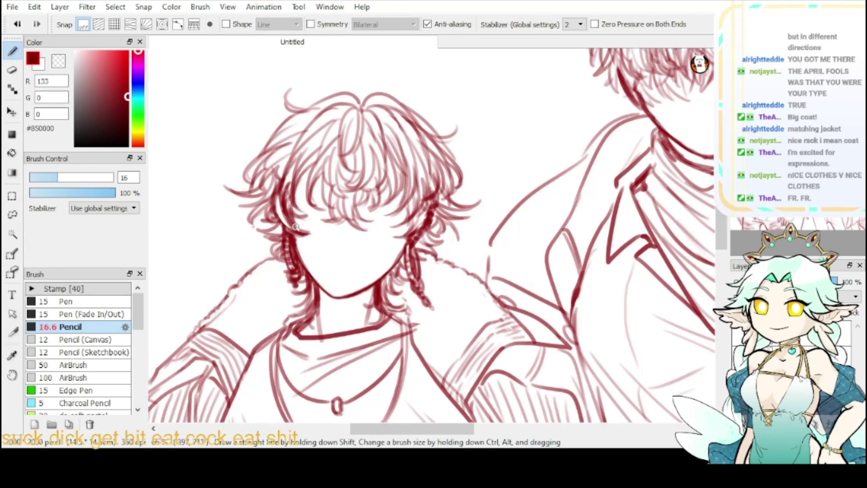
- Trim the thick side outline of the shorter figure's cheek with the transparent colour
key(x)
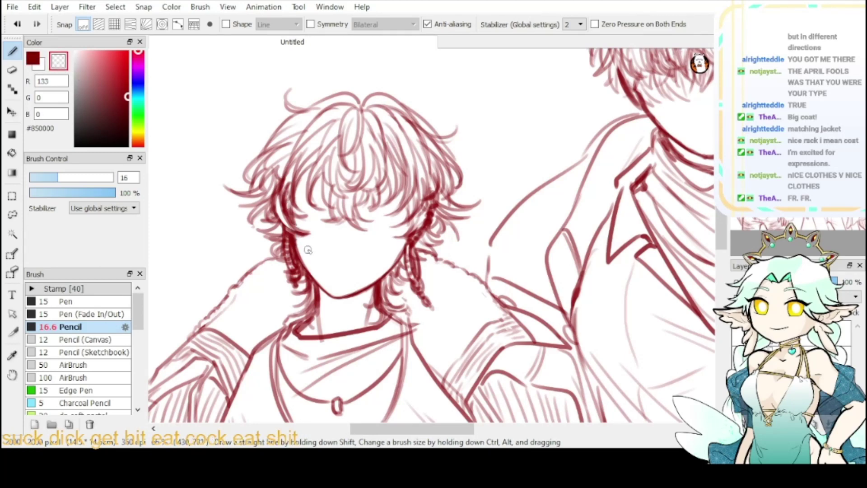
drag(296, 242, 304, 255)
key(x)
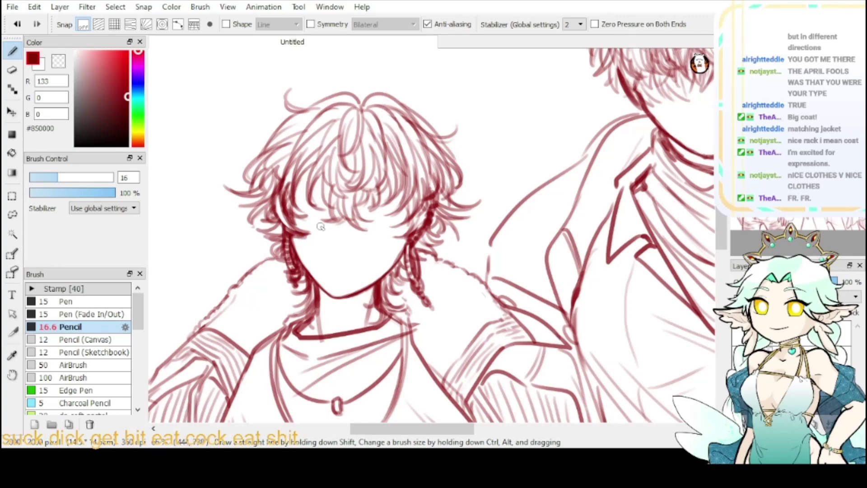
key(h)
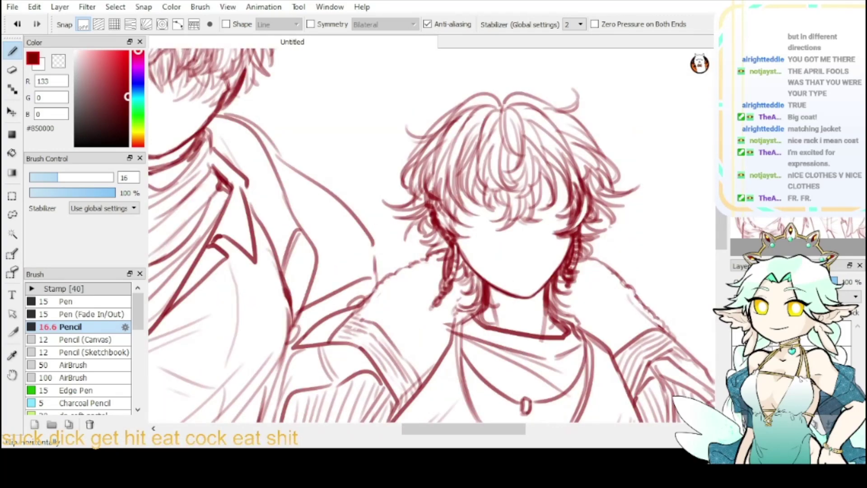
key(h)
- Strengthen the outline of the pendant on the shorter figure's upper necklace with the pencil
scroll(323, 230, up, 3)
drag(358, 373, 389, 192)
key(z)
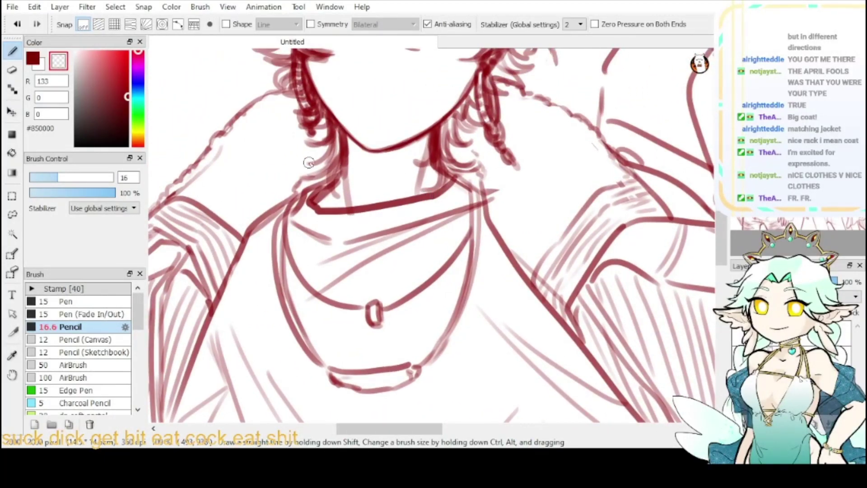
key(x)
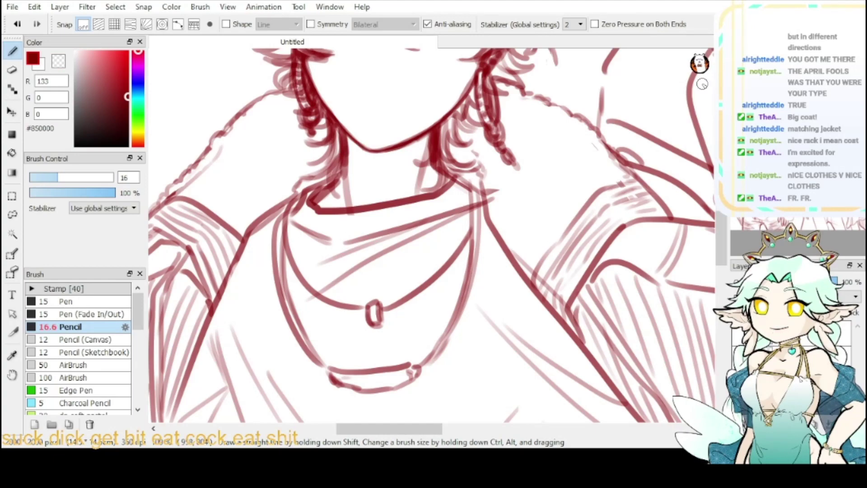
scroll(431, 235, down, 2)
key(ctrl+minus)
key(ctrl+minus)
key(ctrl+plus)
key(ctrl+plus)
key(ctrl+plus)
drag(429, 144, 460, 174)
drag(407, 342, 412, 365)
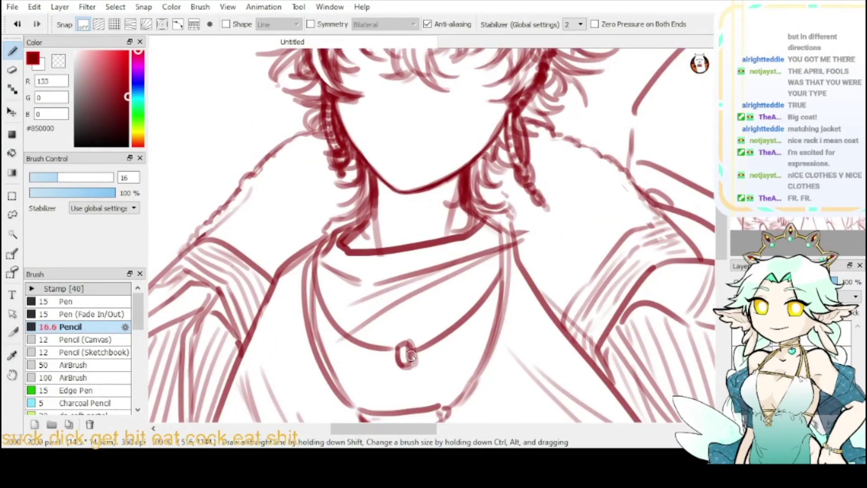
- Reduce the pencil size to 11.7 and draw two thick brow lines under the shorter figure's fringe
mouse_move(433, 194)
mouse_down()
mouse_move(445, 325)
mouse_move(415, 320)
mouse_up()
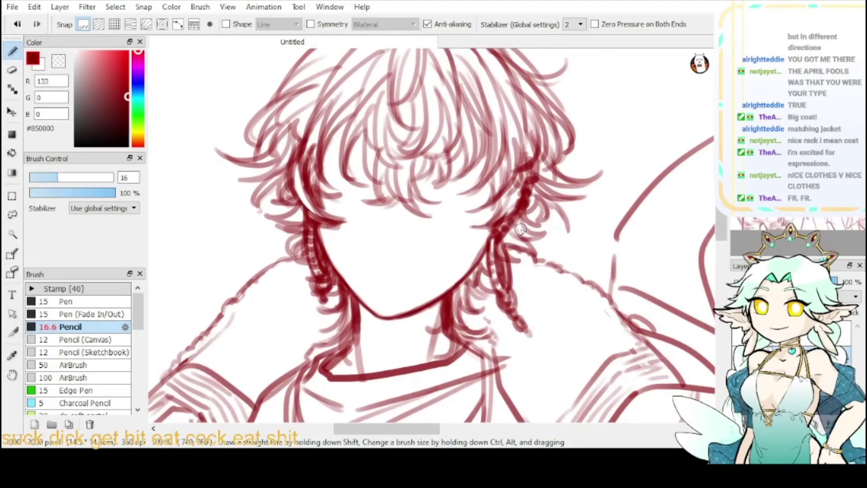
drag(58, 179, 49, 179)
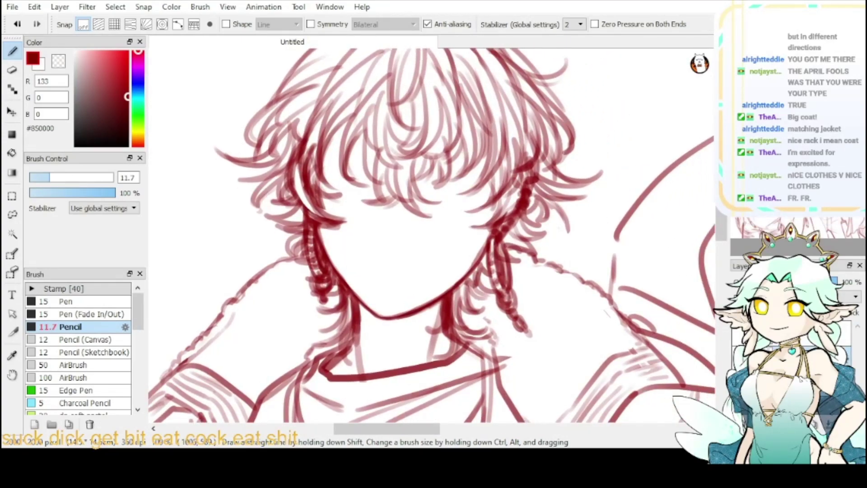
drag(408, 156, 437, 186)
mouse_move(409, 227)
mouse_down()
mouse_move(355, 202)
mouse_move(342, 208)
mouse_move(412, 227)
mouse_move(353, 203)
mouse_up()
key(ctrl+z)
key(ctrl+z)
key(ctrl+z)
key(ctrl+z)
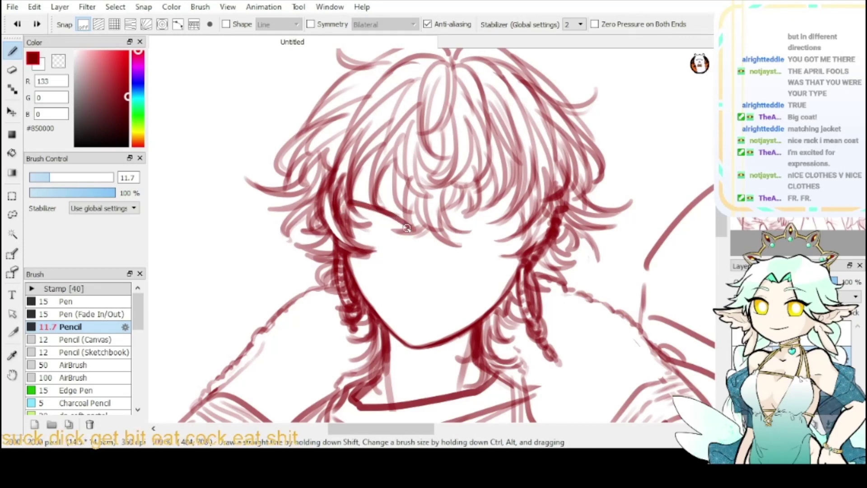
mouse_move(411, 230)
mouse_down()
mouse_move(353, 205)
mouse_move(404, 223)
mouse_up()
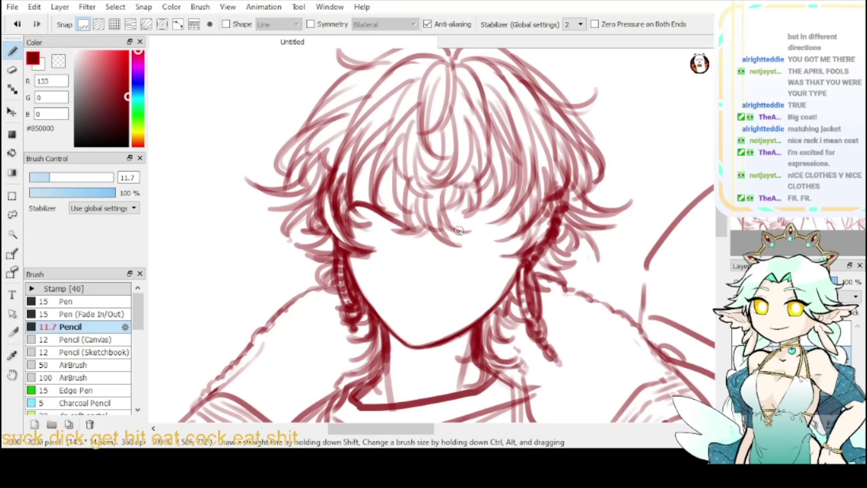
mouse_move(459, 231)
mouse_down()
mouse_move(510, 229)
mouse_move(448, 232)
mouse_move(522, 231)
mouse_move(500, 227)
mouse_up()
mouse_move(367, 206)
mouse_down()
mouse_move(382, 213)
mouse_move(348, 208)
mouse_move(414, 230)
mouse_move(350, 206)
mouse_move(376, 209)
mouse_up()
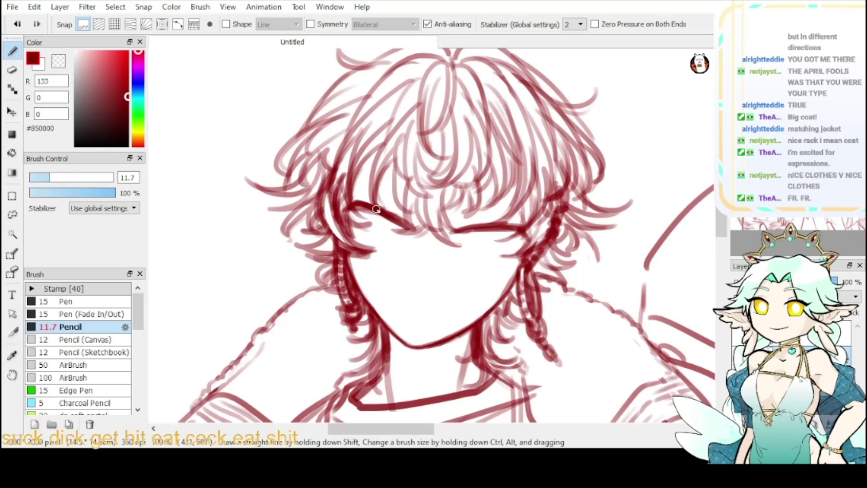
mouse_move(472, 229)
mouse_down()
mouse_move(548, 241)
mouse_move(446, 235)
mouse_up()
- Trim the edges of both brow lines with the transparent colour
key(x)
mouse_move(383, 212)
mouse_down()
mouse_move(419, 231)
mouse_move(400, 215)
mouse_up()
mouse_move(444, 232)
mouse_down()
mouse_move(484, 216)
mouse_move(520, 221)
mouse_up()
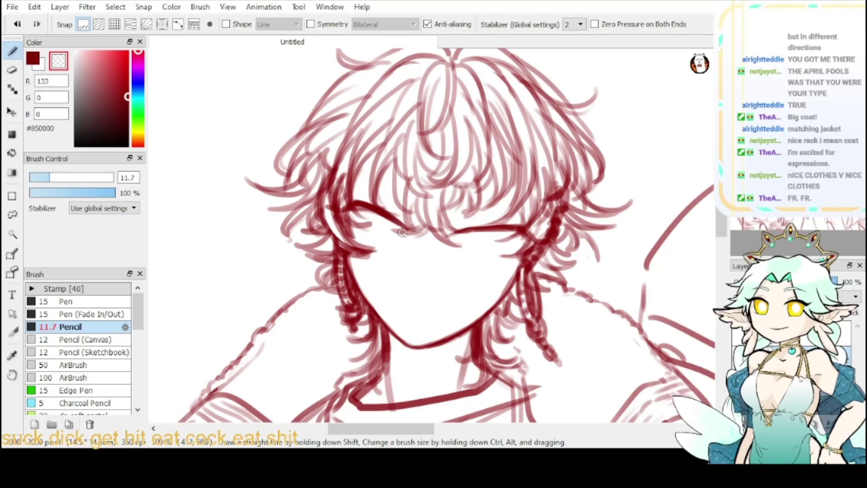
- Extend the outer corners of the shorter figure's two upper lash lines toward the side hair with the dark red pencil
key(x)
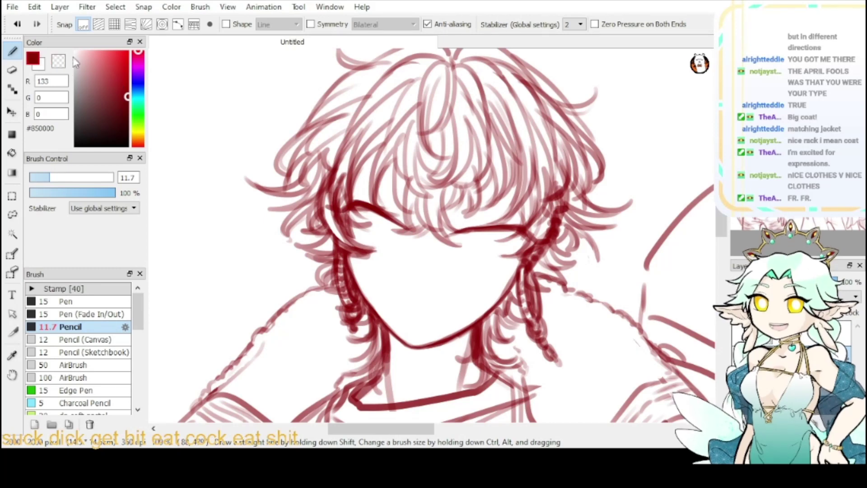
drag(356, 206, 322, 209)
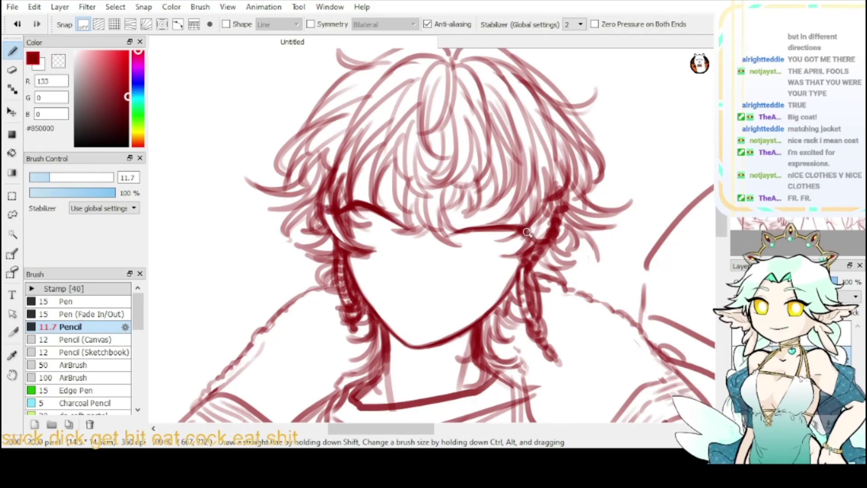
drag(525, 230, 548, 243)
drag(362, 207, 407, 231)
mouse_move(334, 212)
mouse_down()
mouse_move(355, 206)
mouse_move(341, 219)
mouse_up()
key(z)
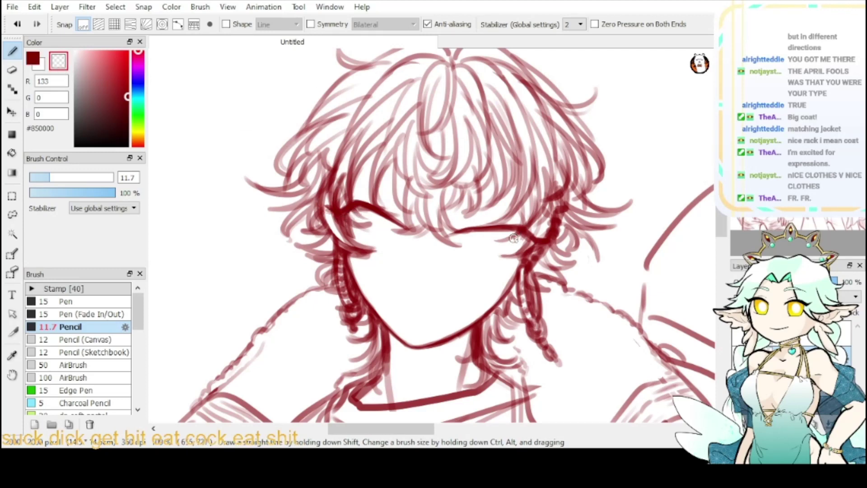
key(c)
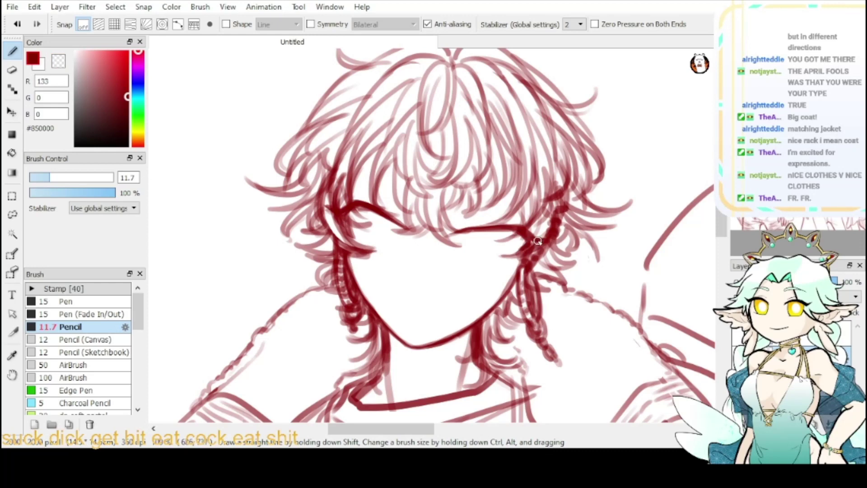
drag(537, 240, 520, 249)
- Draw the iris sides and the lower lid lines of both of the shorter figure's eyes
mouse_move(364, 211)
mouse_down()
mouse_move(374, 229)
mouse_move(399, 228)
mouse_move(392, 236)
mouse_up()
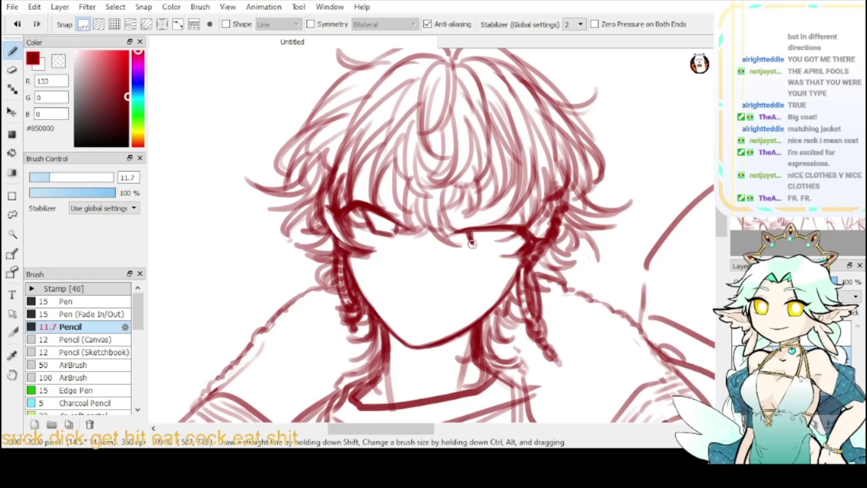
drag(472, 244, 499, 248)
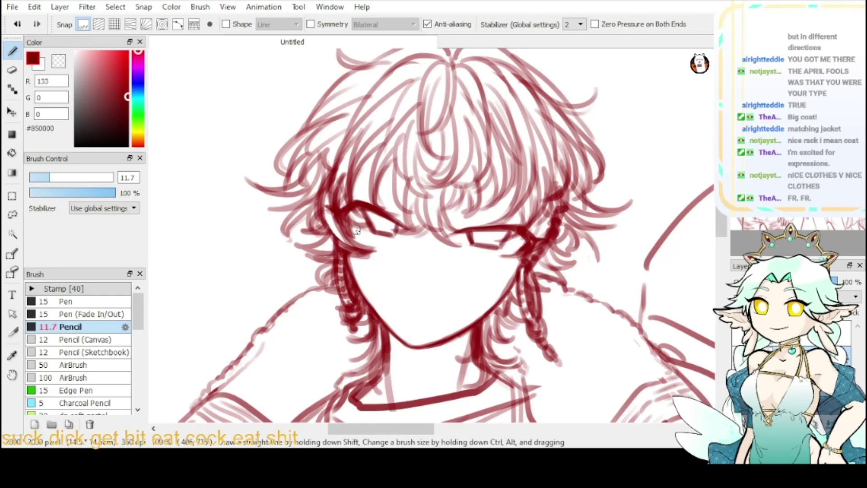
drag(373, 231, 388, 236)
mouse_move(450, 238)
mouse_down()
mouse_move(507, 252)
mouse_move(454, 244)
mouse_move(502, 252)
mouse_up()
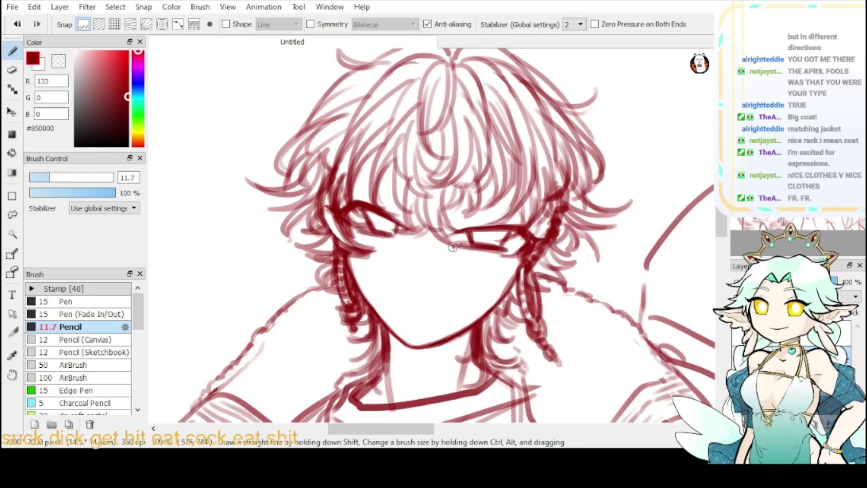
drag(360, 229, 397, 235)
mouse_move(361, 231)
mouse_down()
mouse_move(400, 244)
mouse_move(393, 236)
mouse_up()
- Thin the undersides of both lower lid lines with the transparent colour
click(58, 61)
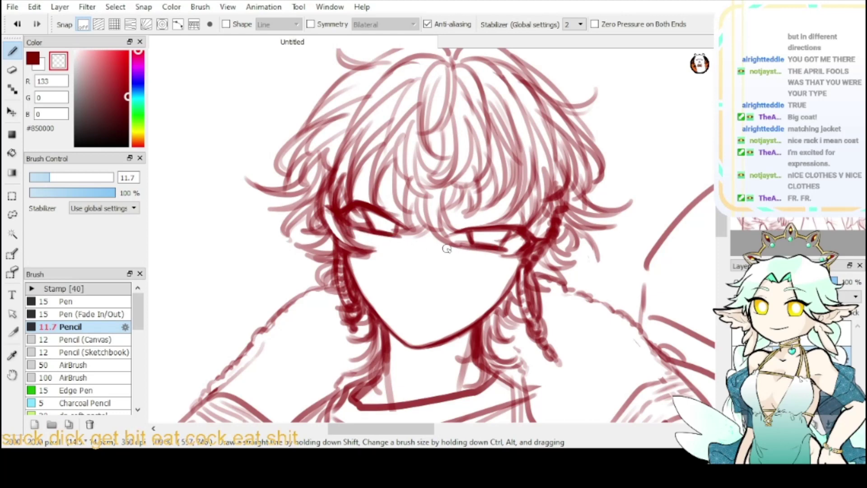
drag(446, 249, 505, 254)
drag(367, 235, 410, 245)
- Darken both upper lash lines with the dark red pencil and add faint crease lines above them
click(34, 59)
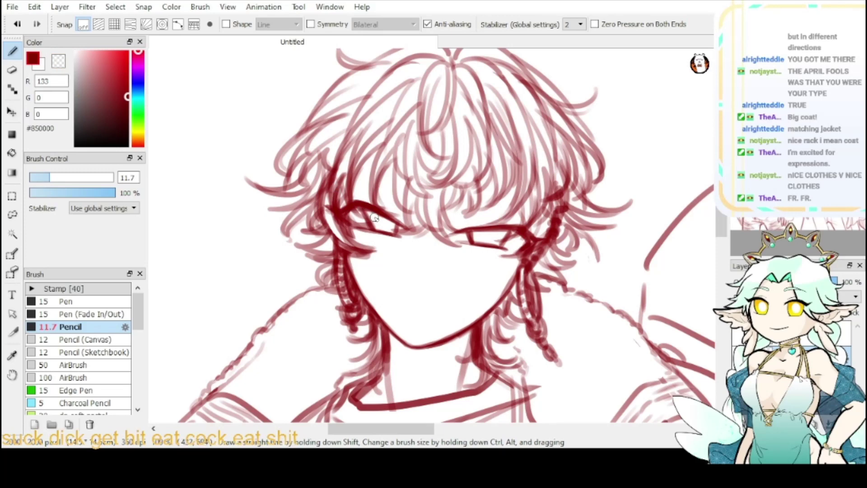
drag(351, 209, 393, 222)
drag(484, 227, 523, 234)
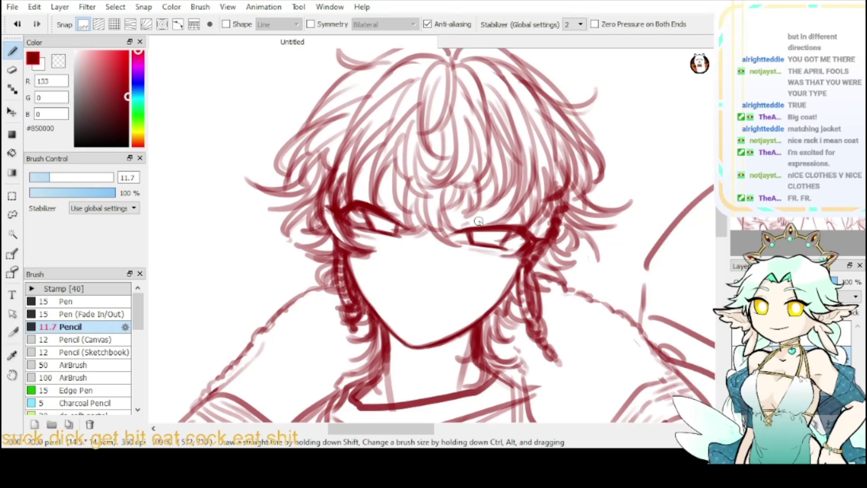
drag(360, 197, 403, 218)
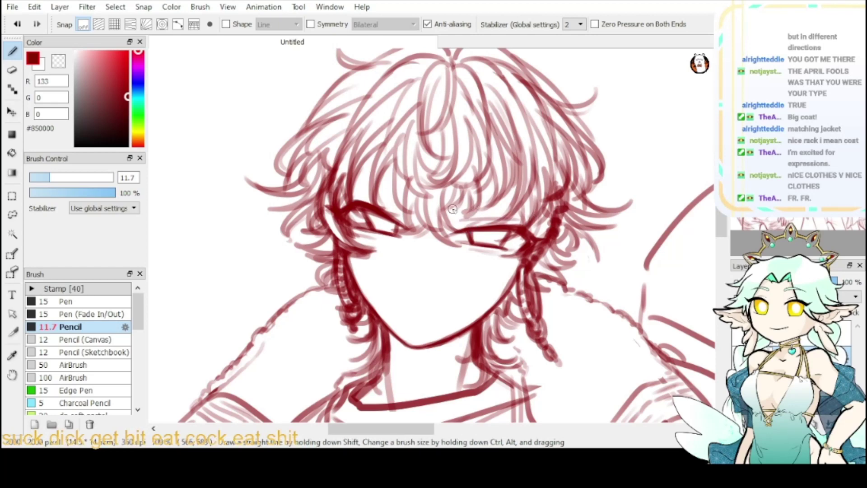
drag(394, 212, 344, 198)
- Sketch two thin eyebrows through the fringe and light converging nose lines between the eyes
mouse_move(461, 170)
mouse_down()
mouse_move(484, 171)
mouse_move(506, 190)
mouse_move(461, 177)
mouse_move(515, 183)
mouse_up()
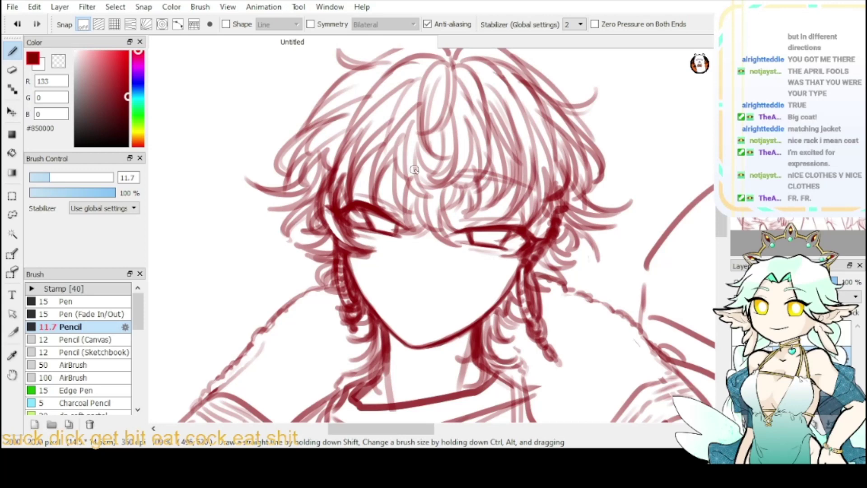
drag(410, 169, 350, 156)
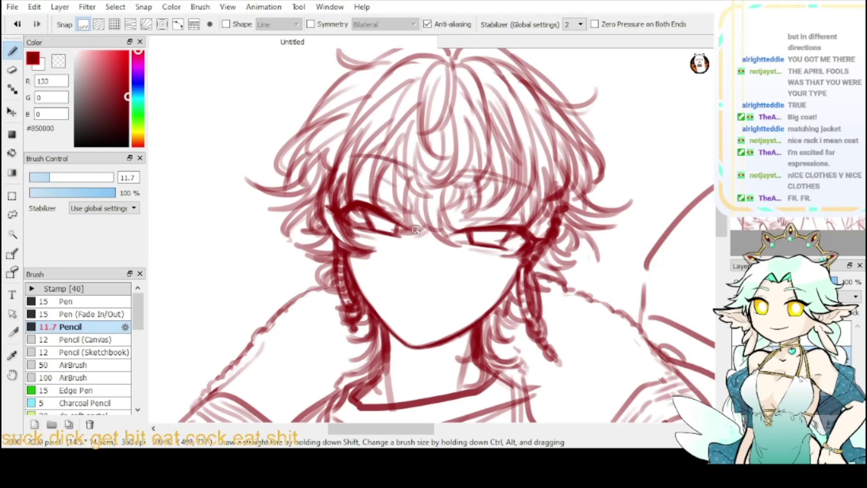
mouse_move(396, 239)
mouse_down()
mouse_move(419, 283)
mouse_move(423, 228)
mouse_move(419, 273)
mouse_up()
key(ctrl+z)
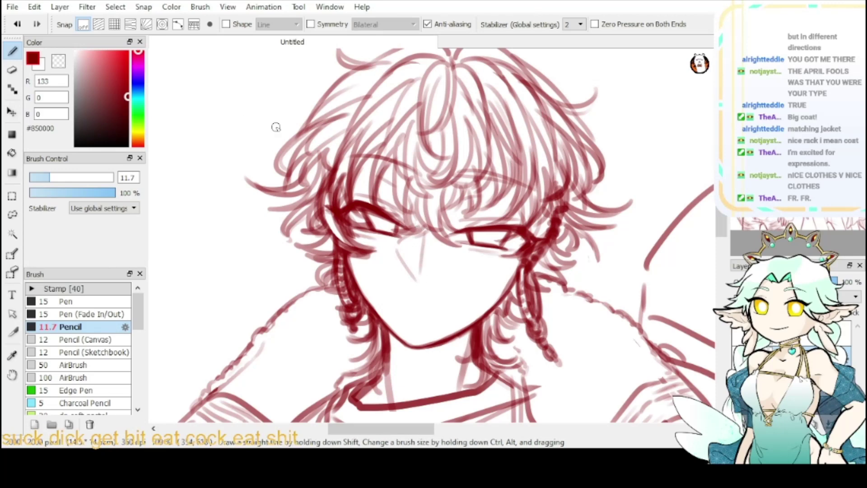
click(58, 60)
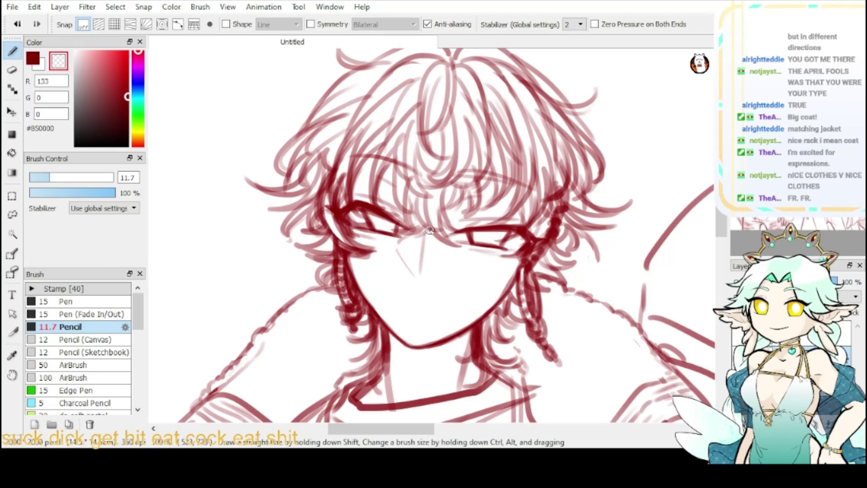
- Add a short vertical pupil stroke inside each of the shorter figure's eyes
click(32, 61)
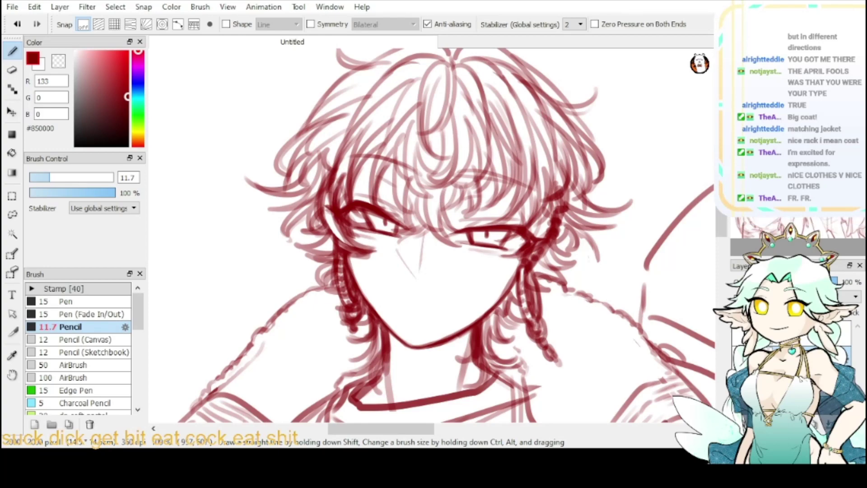
key(h)
key(h)
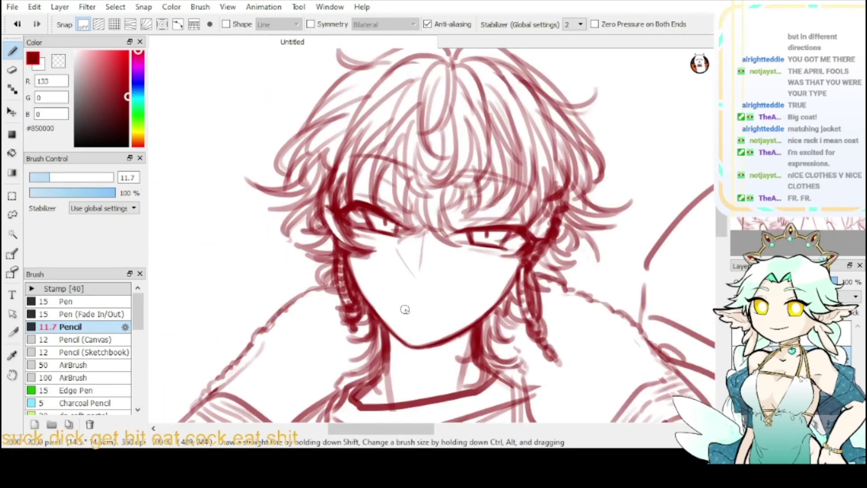
- Draw a curved smiling mouth, cut a gap near its left end on the figure's side, and fill it with a small pointed fang
mouse_move(393, 306)
mouse_down()
mouse_move(424, 318)
mouse_move(459, 307)
mouse_up()
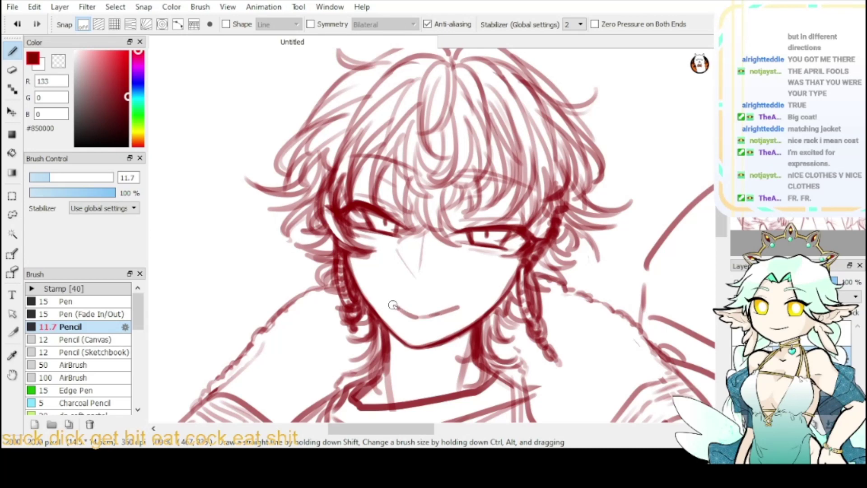
drag(394, 306, 436, 317)
key(x)
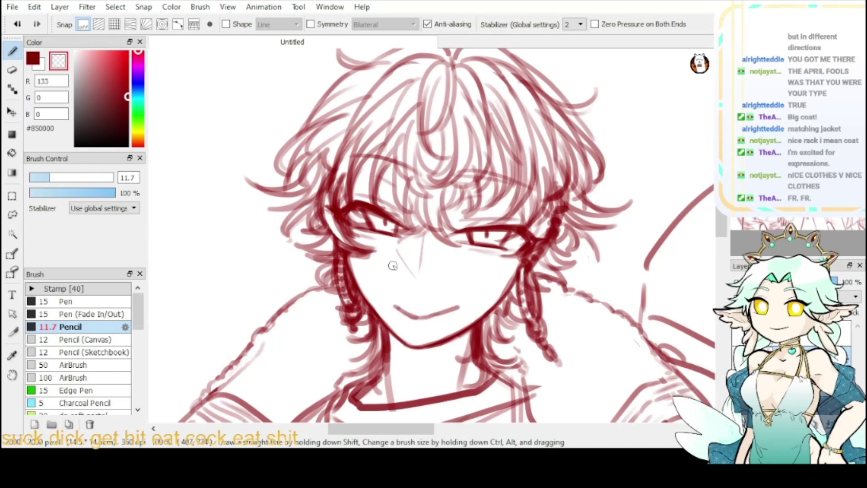
drag(442, 315, 447, 306)
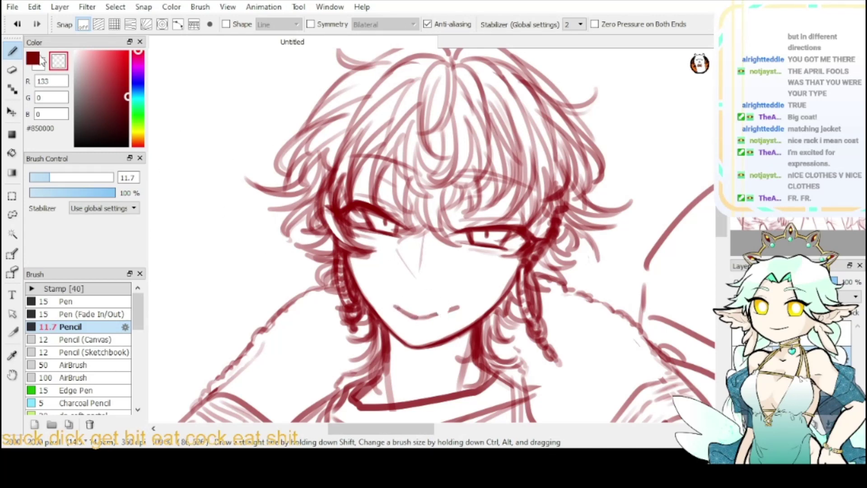
click(37, 58)
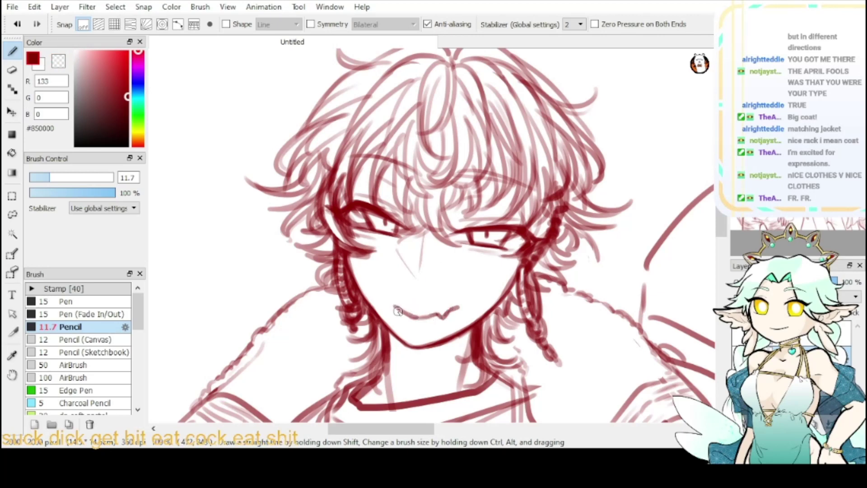
- Draw a slanted stick protruding from the figure's right mouth corner and a short lower-lip mark beside it
drag(397, 310, 347, 338)
key(ctrl+z)
mouse_move(399, 309)
mouse_down()
mouse_move(338, 345)
mouse_move(402, 316)
mouse_up()
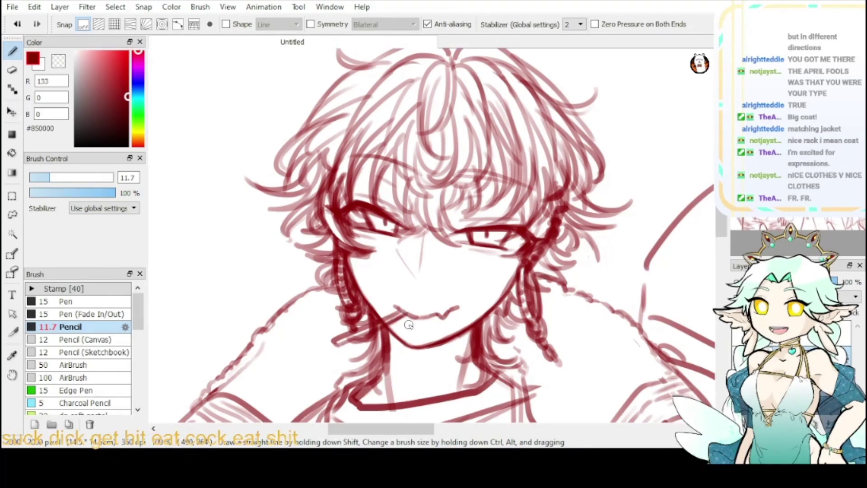
drag(408, 325, 414, 330)
key(ctrl+z)
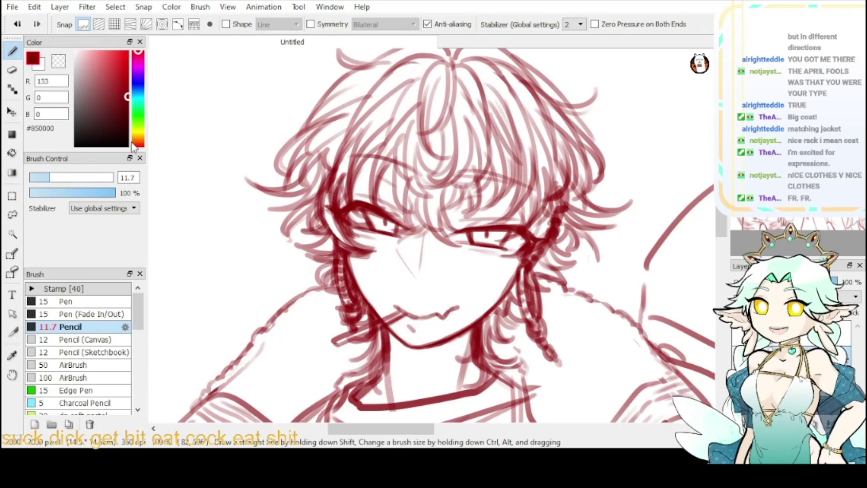
- Clear the hair and face lines inside the stick with the transparent colour
click(59, 61)
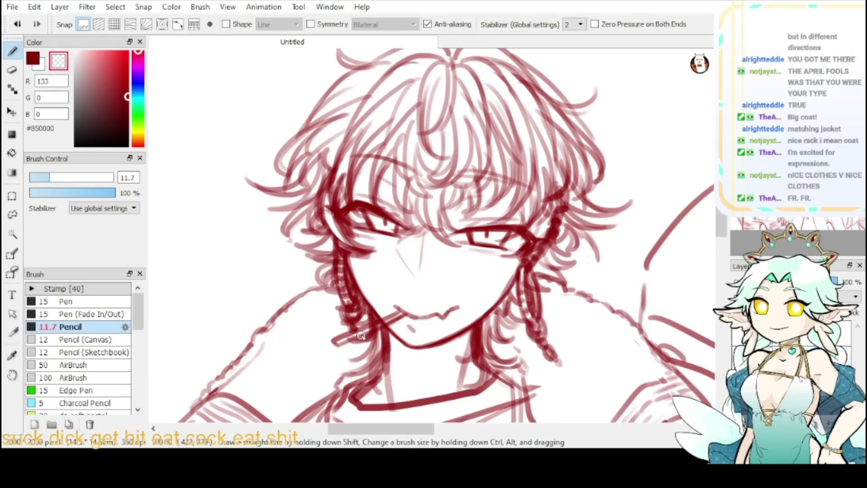
mouse_move(340, 341)
mouse_down()
mouse_move(398, 317)
mouse_move(371, 327)
mouse_up()
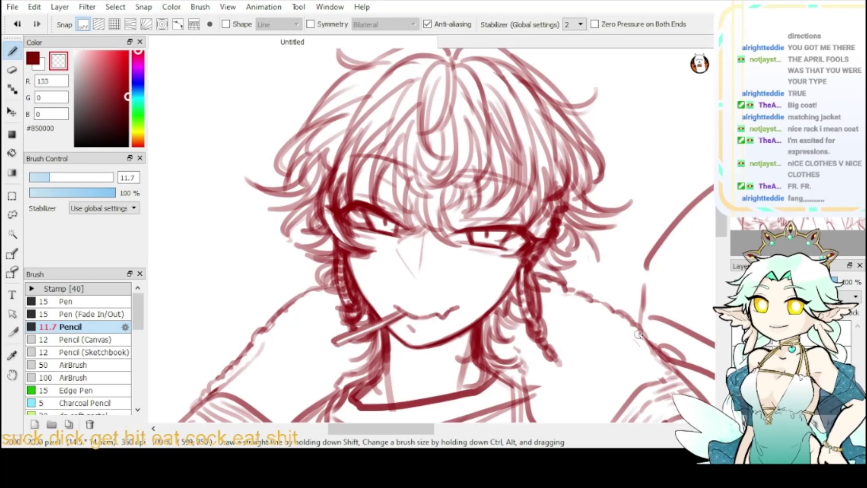
click(790, 356)
key(x)
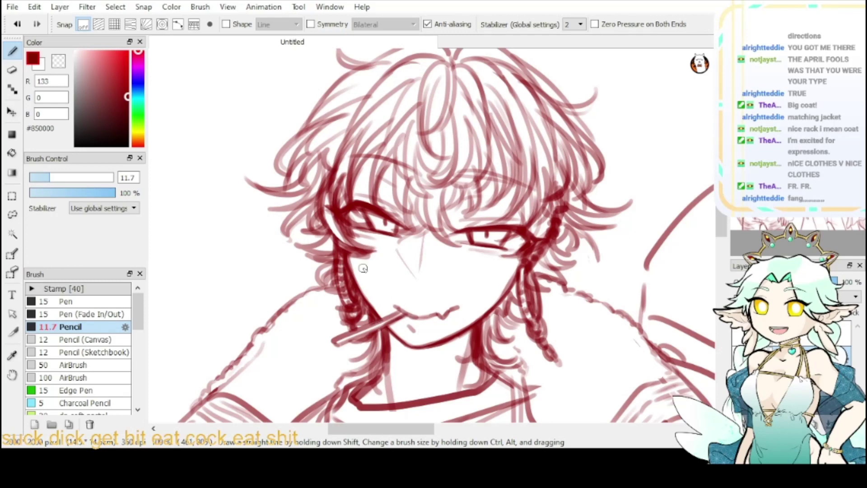
key(x)
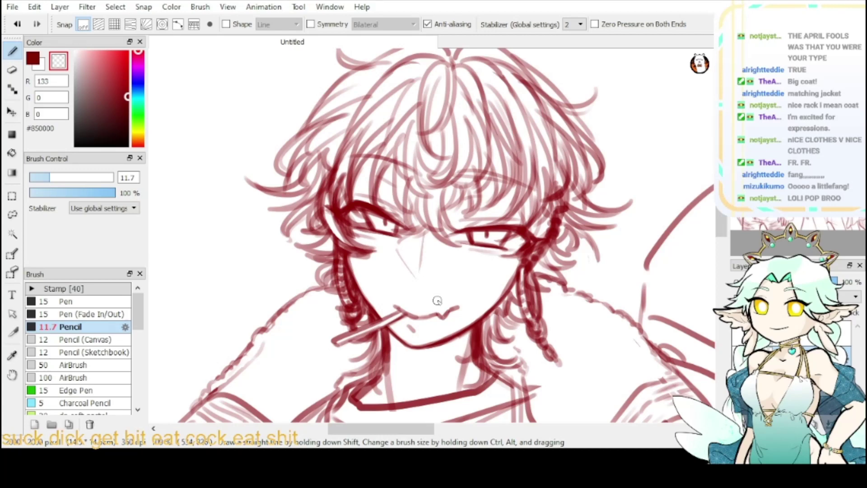
key(x)
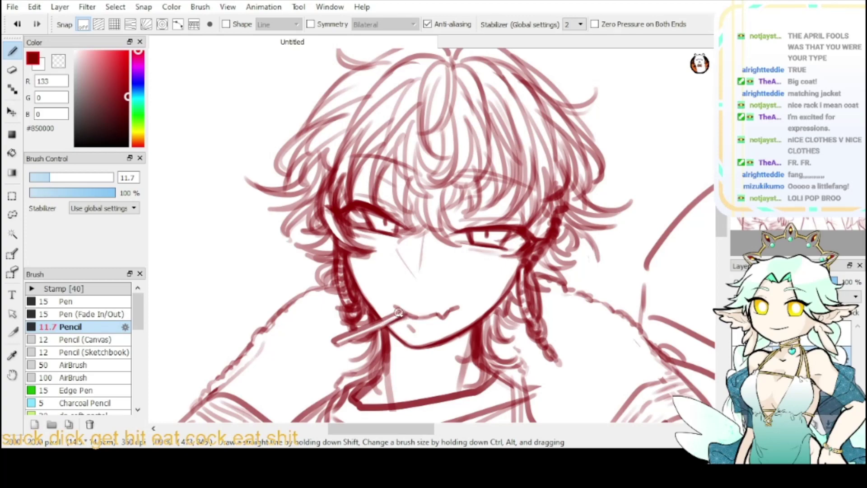
- Dot two small moles, one above the other, on the cheek beneath the shorter figure's left eye
key(ctrl+minus)
key(ctrl+minus)
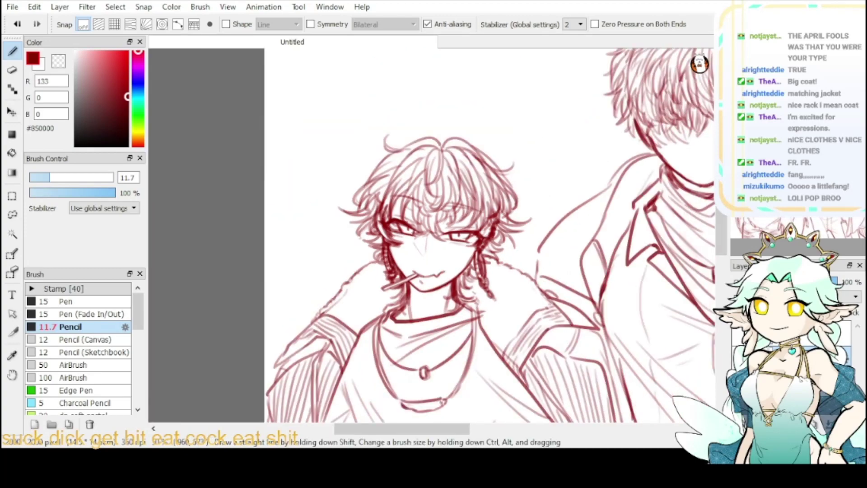
key(ctrl+plus)
key(ctrl+plus)
key(ctrl+plus)
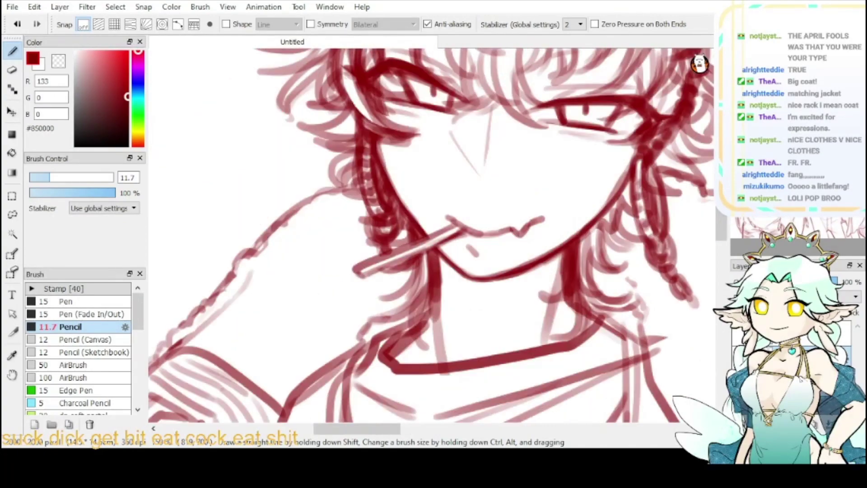
mouse_move(470, 235)
mouse_down()
mouse_move(425, 227)
mouse_move(398, 244)
mouse_up()
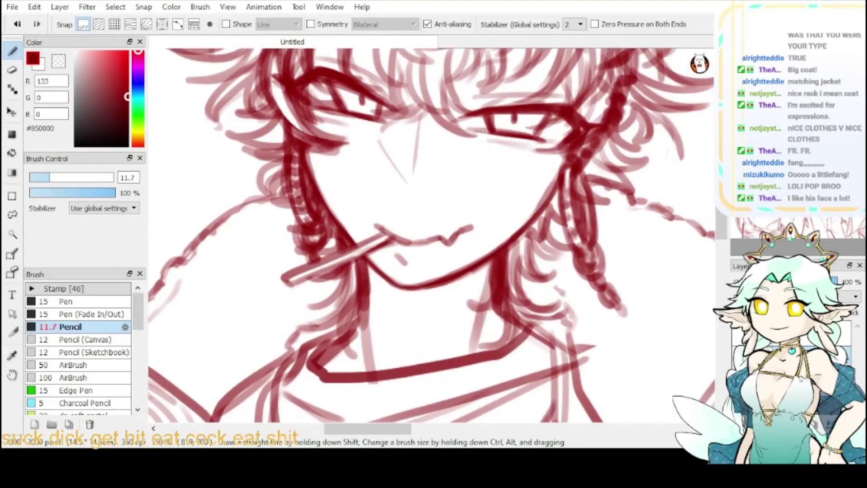
scroll(495, 194, up, 2)
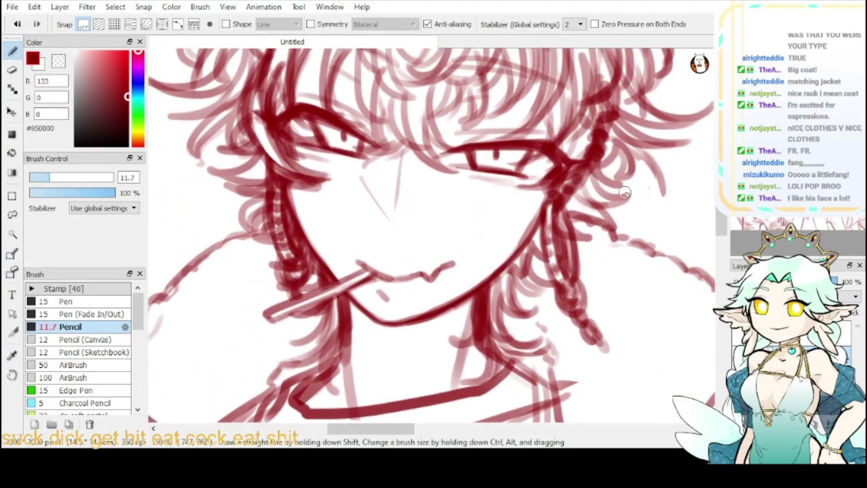
click(494, 195)
click(494, 218)
scroll(710, 110, down, 2)
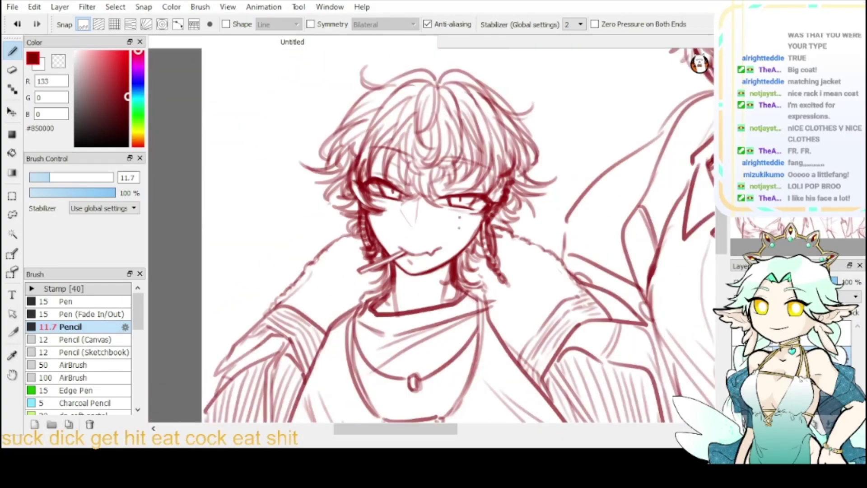
- Dot further small moles beside the chin, on the neck and on the forehead of the shorter figure
scroll(435, 236, up, 2)
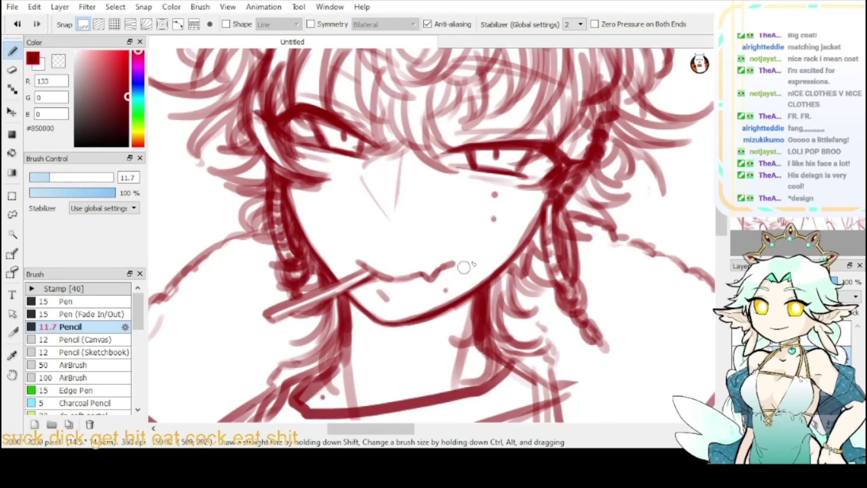
click(755, 55)
click(755, 55)
mouse_move(550, 275)
mouse_down()
mouse_move(470, 184)
mouse_move(542, 271)
mouse_up()
key(ctrl+plus)
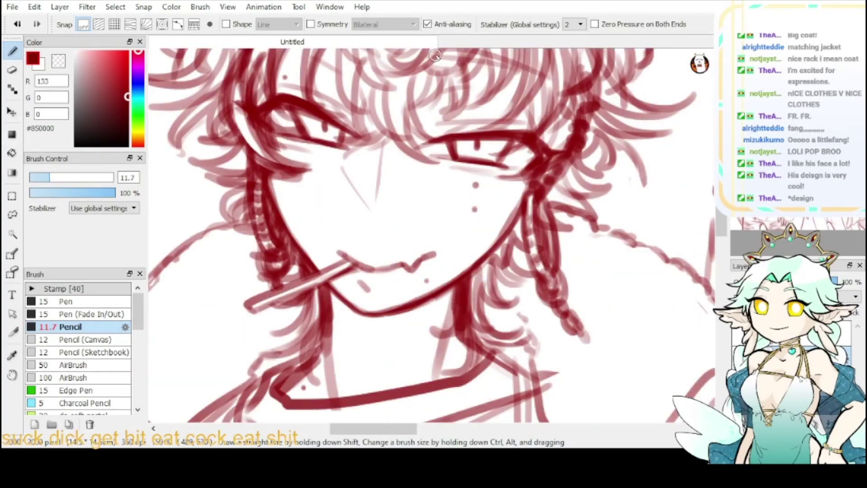
- Touch up the lower line of the shorter figure's right eye with the pencil
key(ctrl+minus)
key(ctrl+minus)
key(ctrl+minus)
drag(451, 271, 411, 206)
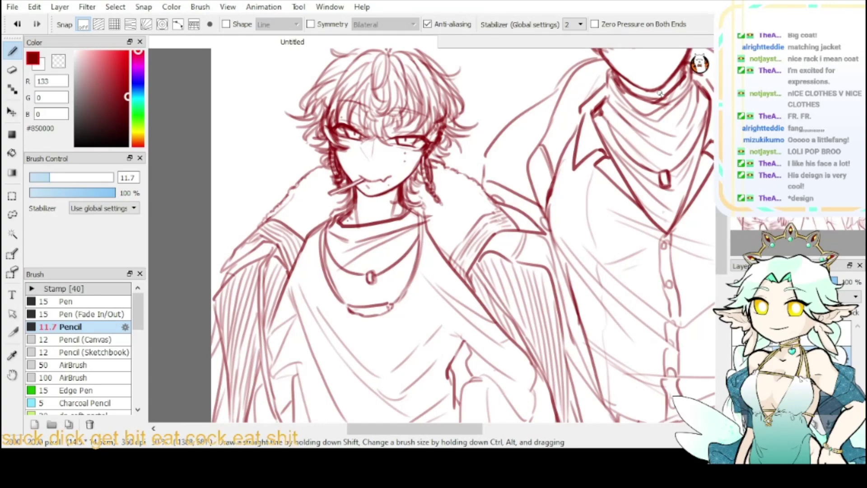
key(ctrl+plus)
key(ctrl+plus)
drag(602, 54, 683, 165)
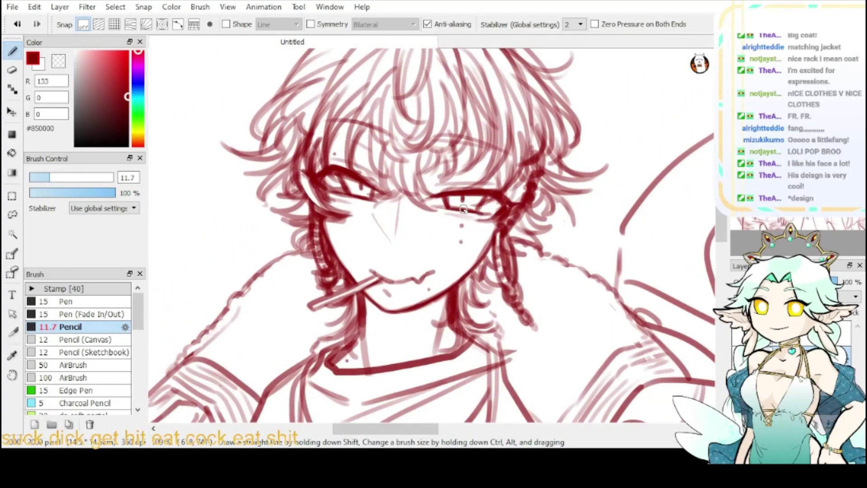
drag(336, 192, 361, 198)
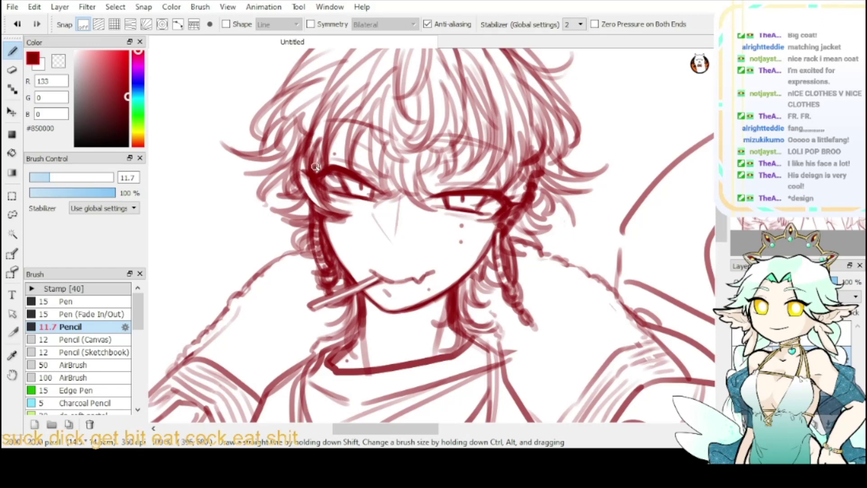
key(z)
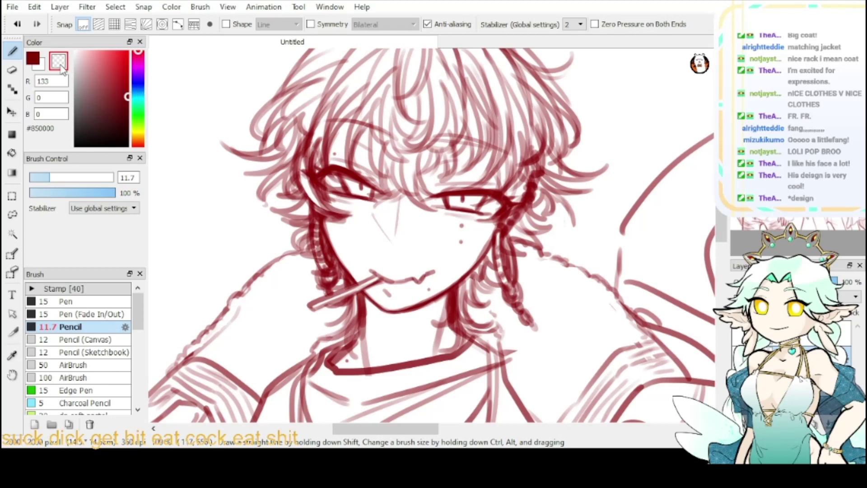
click(39, 64)
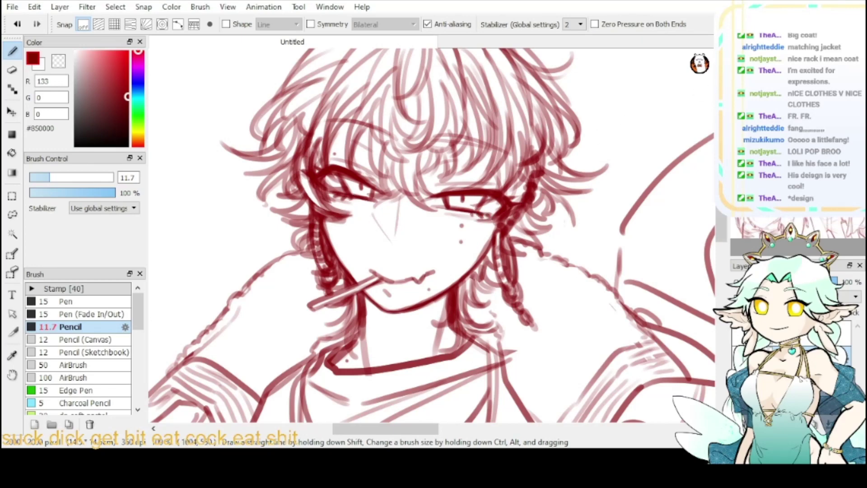
click(753, 55)
click(753, 55)
click(770, 55)
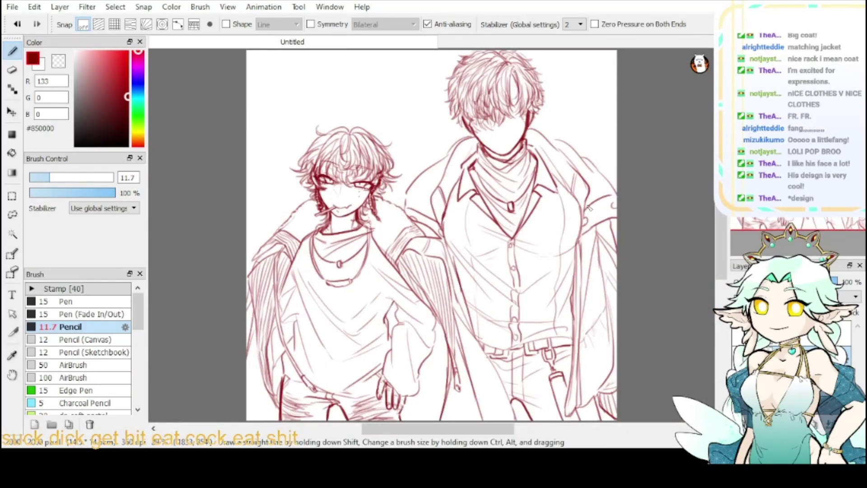
key(ctrl+z)
key(ctrl+y)
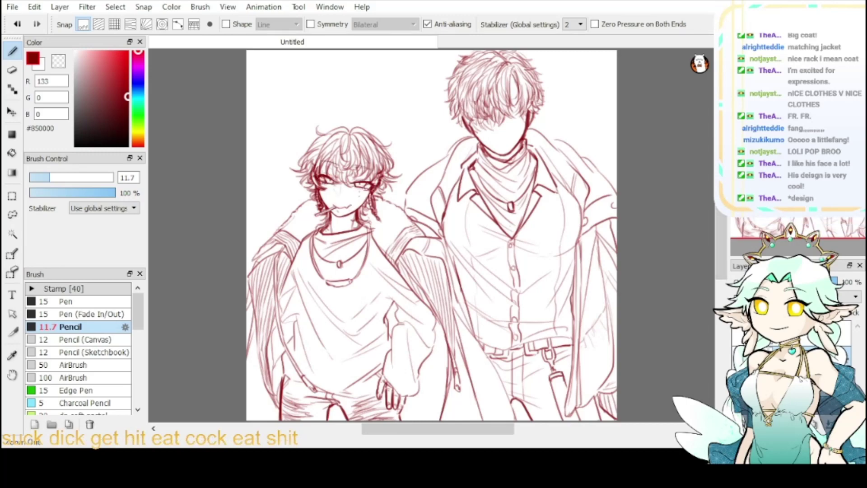
- Draw a bold, slightly arched upper lid for the taller figure's left eye across the fringe
key(ctrl+plus)
key(ctrl+plus)
key(ctrl+plus)
key(ctrl+plus)
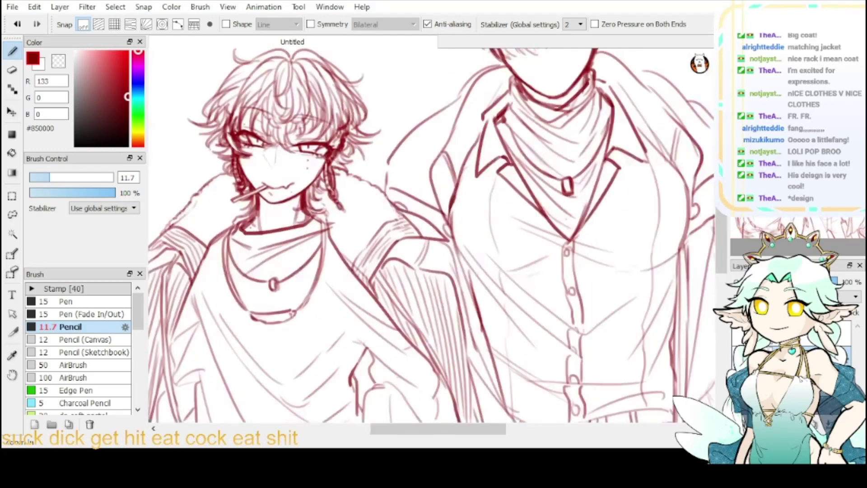
drag(524, 56, 326, 422)
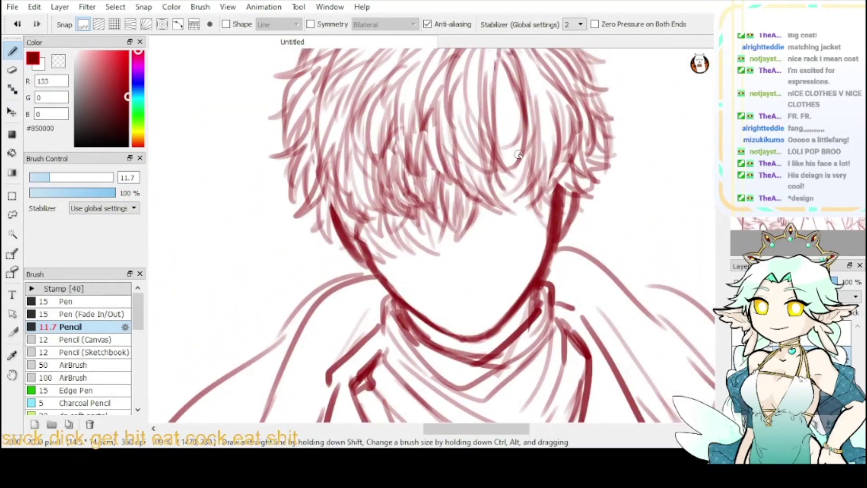
drag(481, 173, 538, 167)
key(ctrl+z)
key(ctrl+z)
mouse_move(473, 183)
mouse_down()
mouse_move(516, 167)
mouse_move(542, 169)
mouse_up()
mouse_move(486, 172)
mouse_down()
mouse_move(479, 182)
mouse_move(546, 171)
mouse_up()
drag(477, 180, 547, 171)
- Close the taller figure's left eye with a curved lower lid and extend the upper lid to a pointed outer corner
click(63, 63)
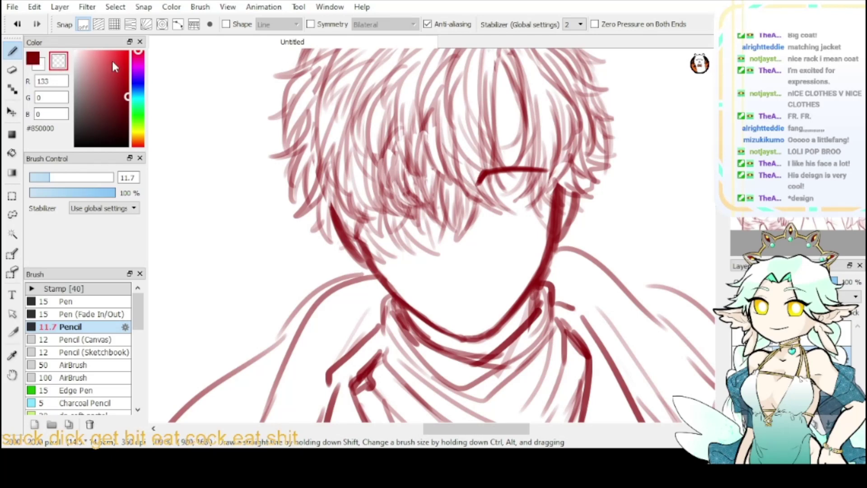
click(35, 59)
mouse_move(485, 172)
mouse_down()
mouse_move(549, 174)
mouse_move(541, 191)
mouse_move(515, 199)
mouse_move(540, 185)
mouse_move(488, 189)
mouse_move(518, 198)
mouse_move(484, 193)
mouse_move(523, 200)
mouse_move(538, 194)
mouse_move(524, 189)
mouse_move(535, 180)
mouse_move(510, 195)
mouse_move(475, 191)
mouse_move(504, 202)
mouse_move(532, 201)
mouse_move(553, 182)
mouse_move(519, 198)
mouse_move(507, 189)
mouse_up()
click(58, 61)
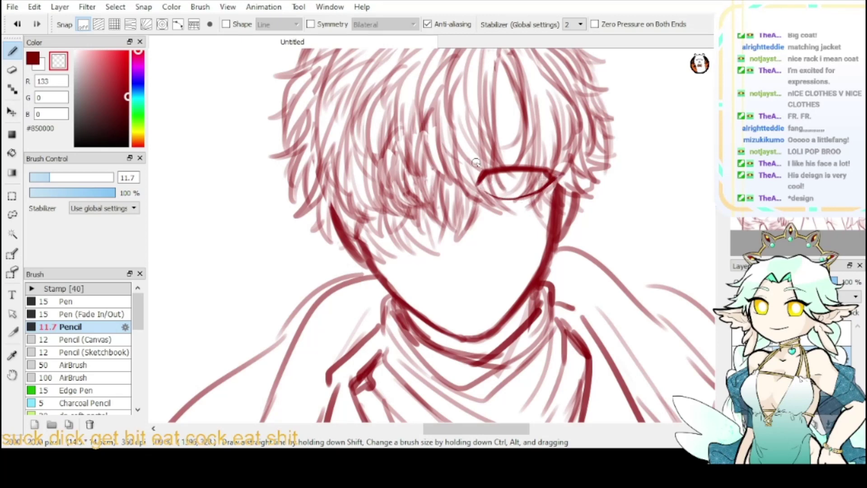
key(x)
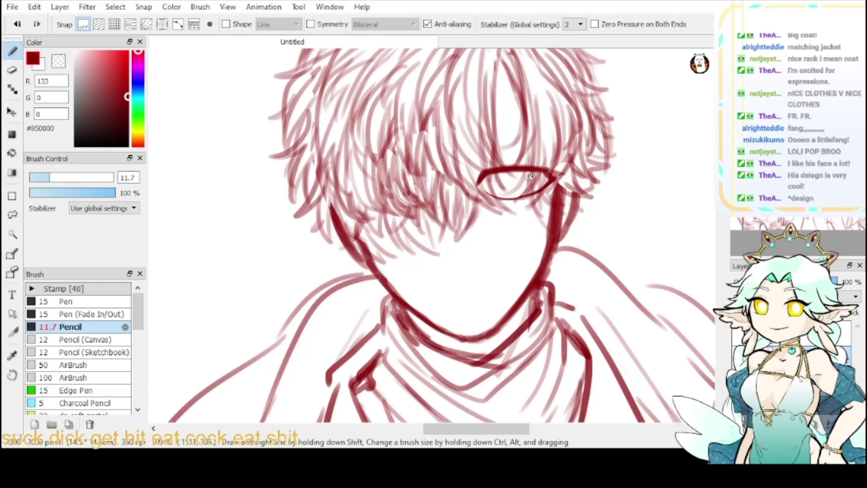
drag(499, 170, 565, 175)
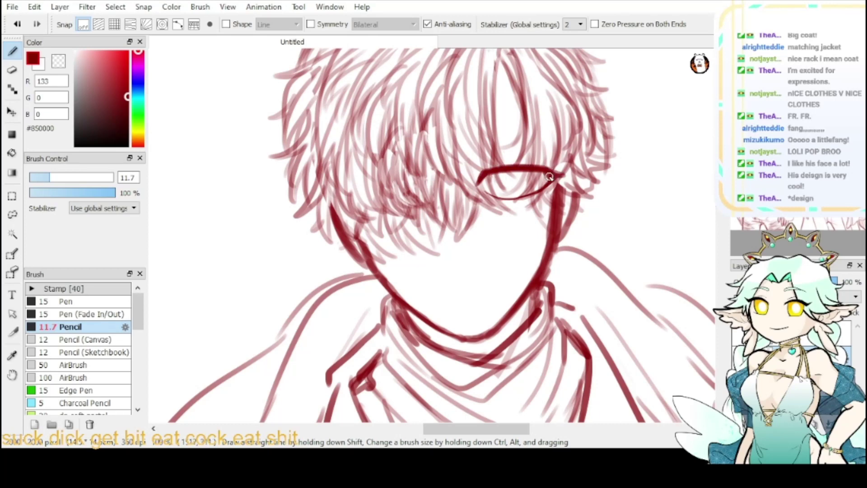
mouse_move(488, 193)
mouse_down()
mouse_move(526, 197)
mouse_move(547, 187)
mouse_up()
click(63, 62)
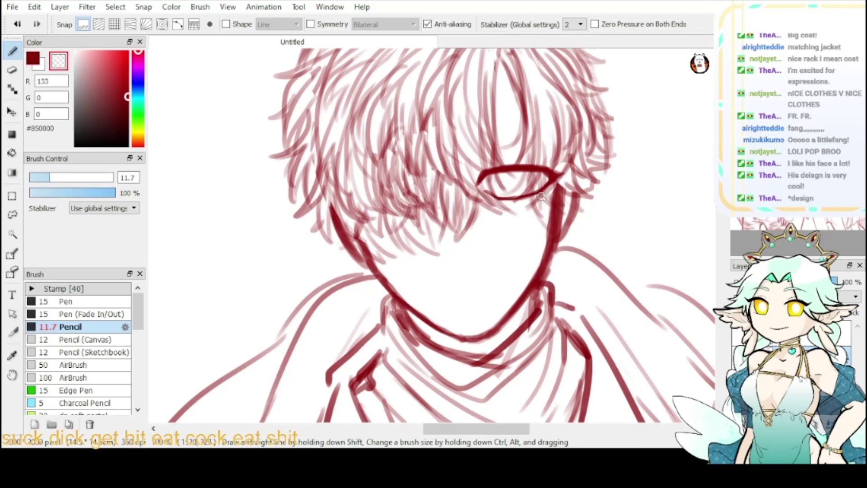
key(x)
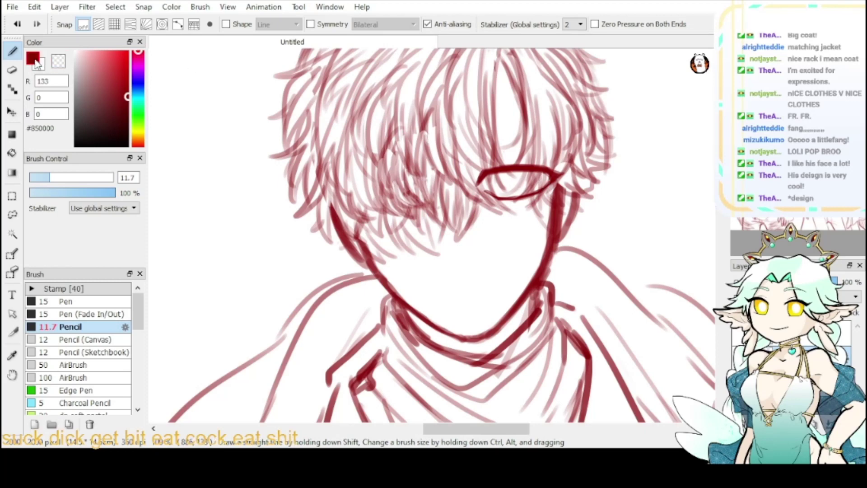
drag(546, 168, 560, 175)
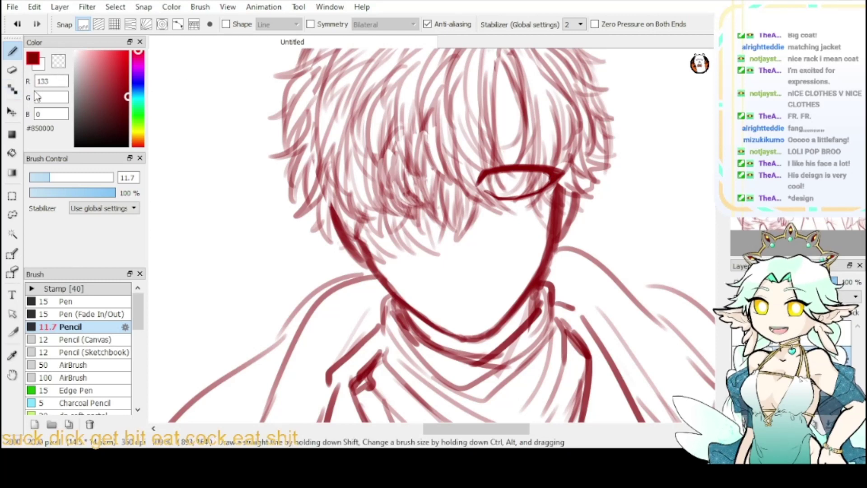
- Erase the eye's lower lid, then lasso the upper lid area and transform it to be slightly narrower and tilted
click(12, 70)
mouse_move(479, 195)
mouse_down()
mouse_move(503, 207)
mouse_move(551, 207)
mouse_up()
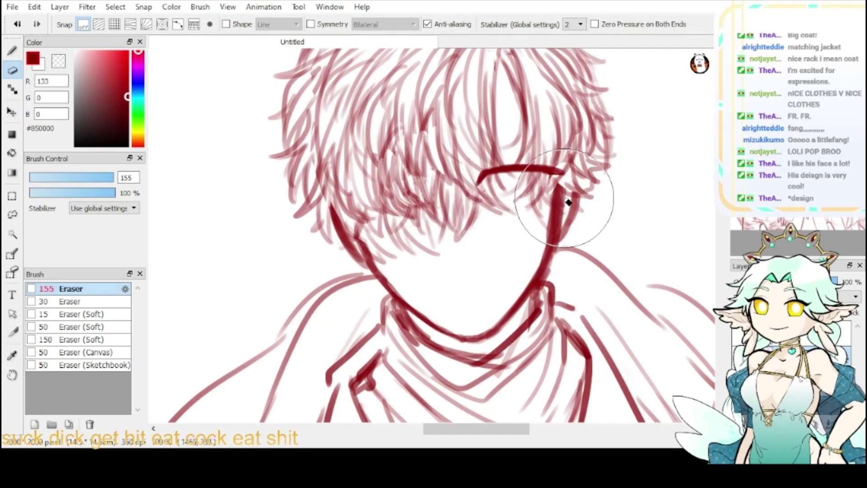
click(12, 214)
drag(492, 130, 490, 132)
key(ctrl+t)
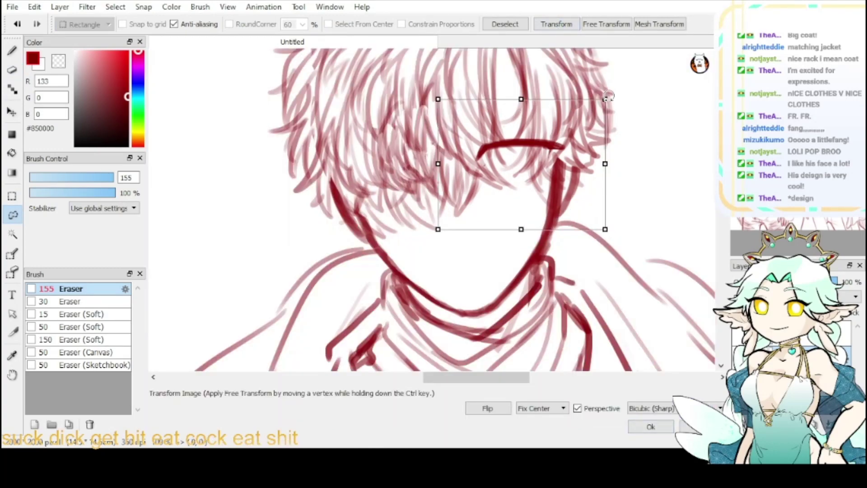
mouse_move(608, 95)
mouse_down()
mouse_move(595, 104)
mouse_move(615, 136)
mouse_move(583, 143)
mouse_up()
drag(604, 110, 592, 113)
click(647, 426)
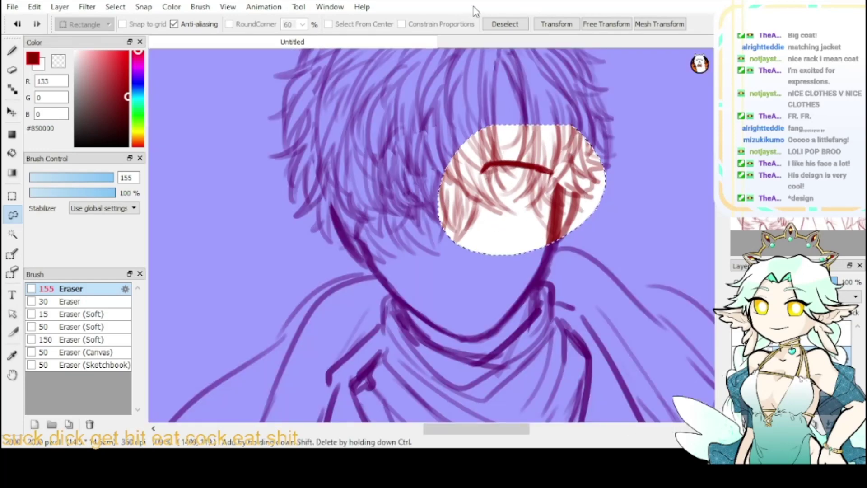
key(ctrl+d)
- Draw a ringed iris and a curved lower lid beneath the upper lid, clearing stray lines with the transparent colour
key(b)
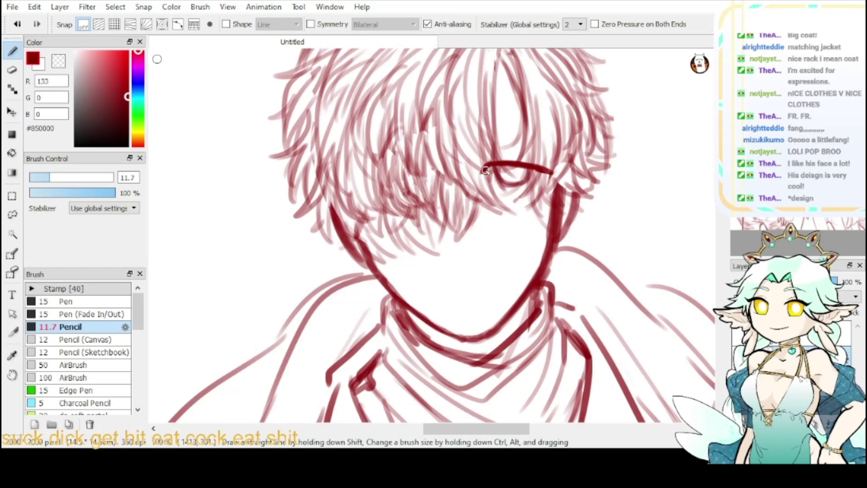
mouse_move(484, 170)
mouse_down()
mouse_move(527, 168)
mouse_move(507, 167)
mouse_move(524, 178)
mouse_move(492, 185)
mouse_move(515, 189)
mouse_move(498, 182)
mouse_move(508, 193)
mouse_move(541, 186)
mouse_move(509, 193)
mouse_move(547, 185)
mouse_up()
key(ctrl+z)
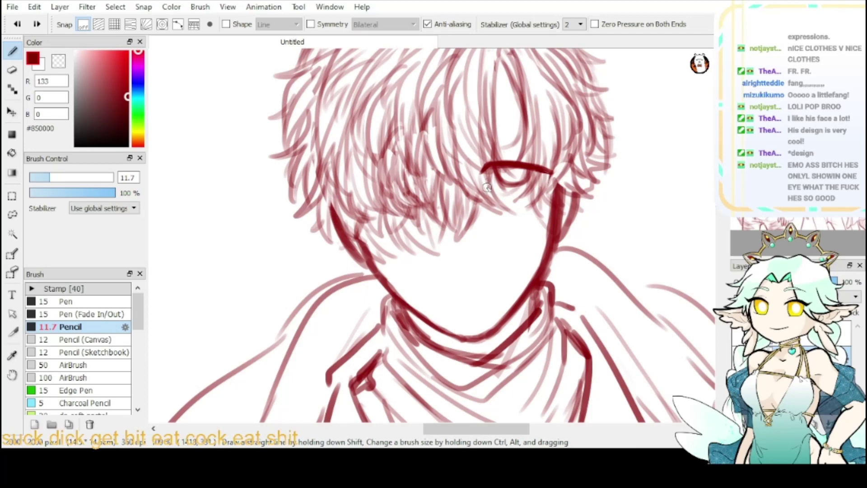
mouse_move(486, 187)
mouse_down()
mouse_move(534, 192)
mouse_move(546, 178)
mouse_up()
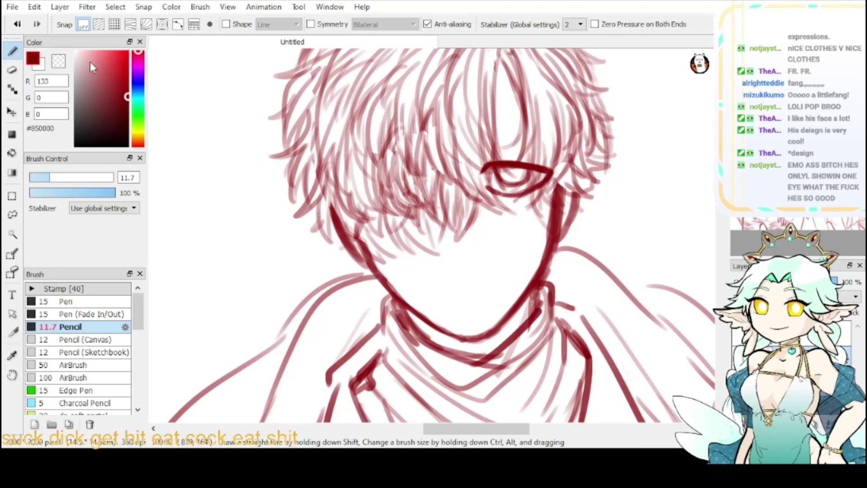
click(58, 61)
mouse_move(483, 183)
mouse_down()
mouse_move(530, 193)
mouse_move(524, 198)
mouse_move(553, 177)
mouse_move(529, 186)
mouse_up()
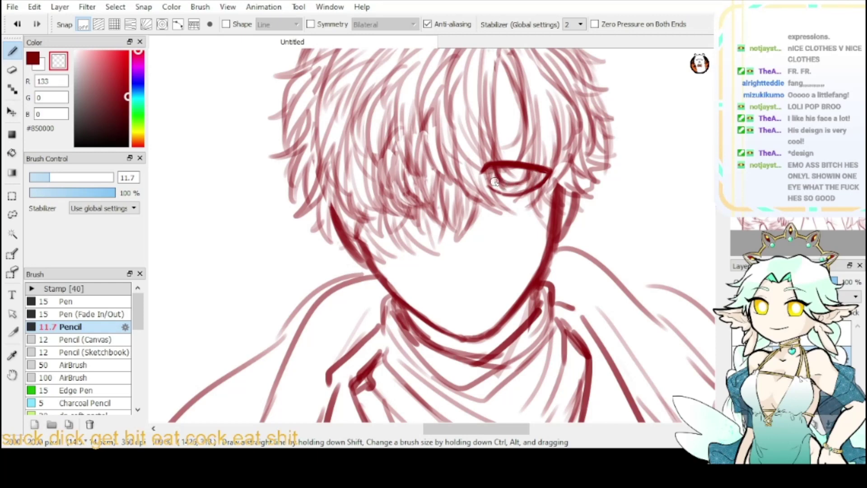
- Darken the iris and upper lid in dark red and sketch a crease line just above the lid
key(x)
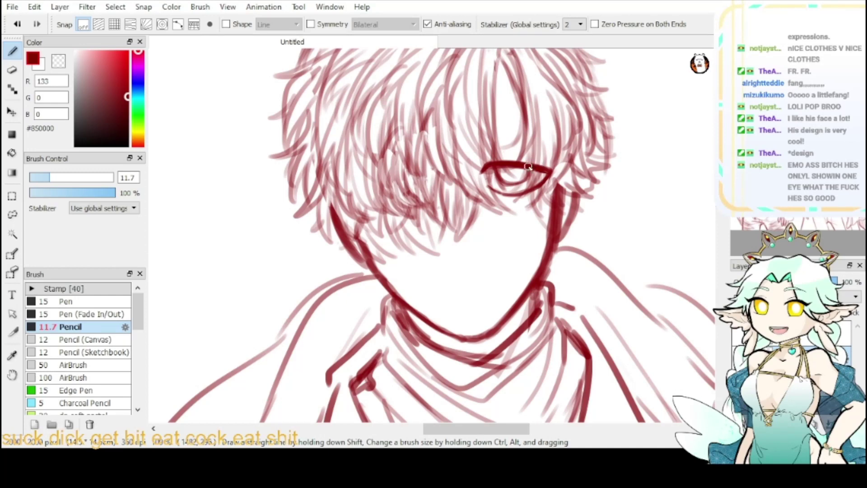
mouse_move(498, 170)
mouse_down()
mouse_move(515, 185)
mouse_move(526, 173)
mouse_move(508, 189)
mouse_move(518, 202)
mouse_move(547, 182)
mouse_up()
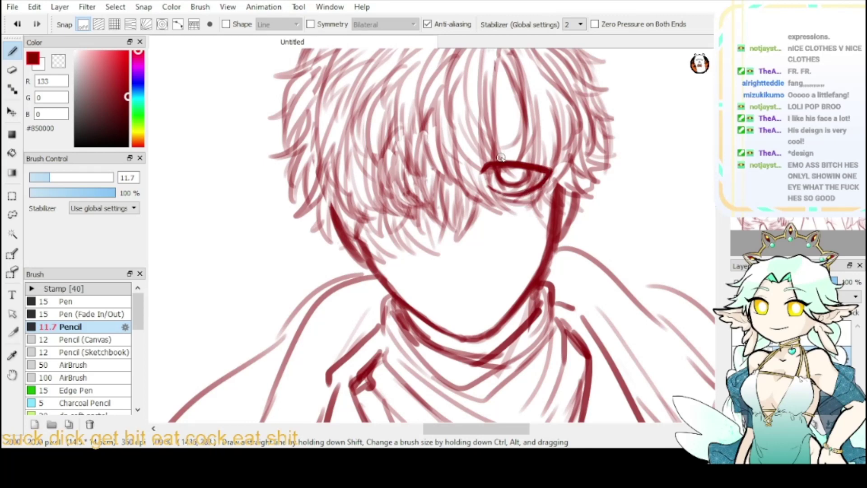
drag(482, 166, 549, 169)
drag(500, 154, 542, 160)
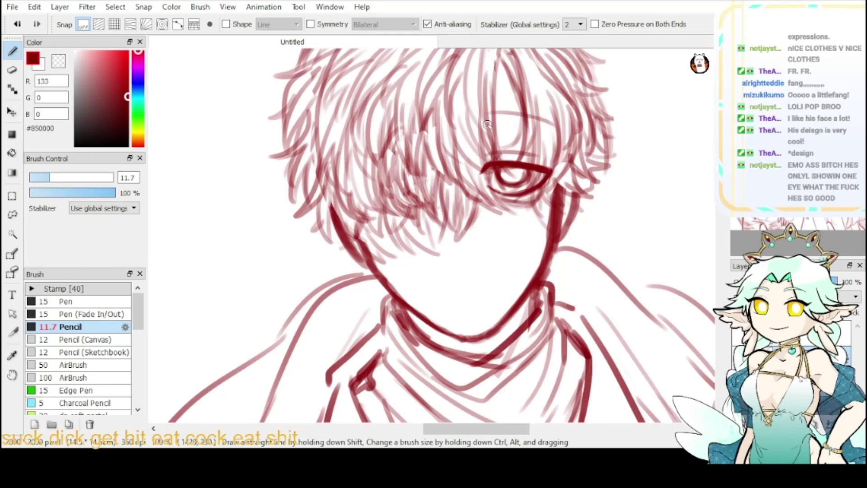
- Sketch a long, gently arched eyebrow above the taller figure's left eye and clean its lower edge with the transparent colour
drag(472, 126, 548, 114)
drag(472, 133, 552, 132)
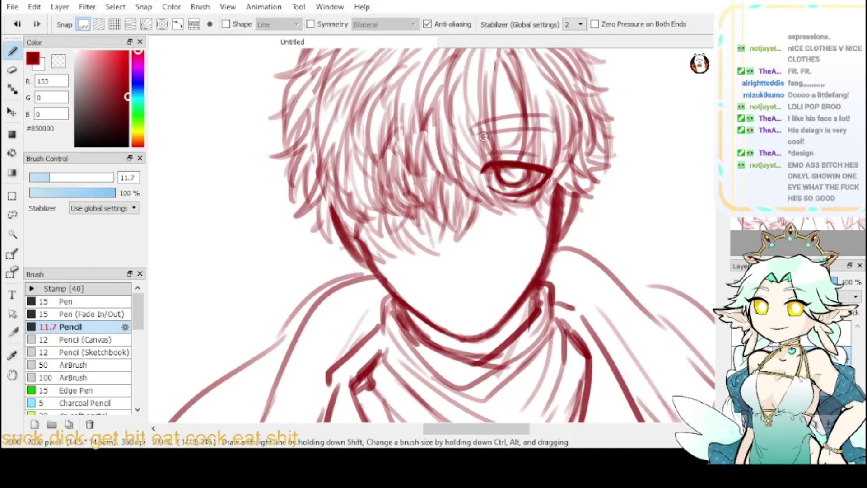
drag(473, 135, 530, 133)
key(x)
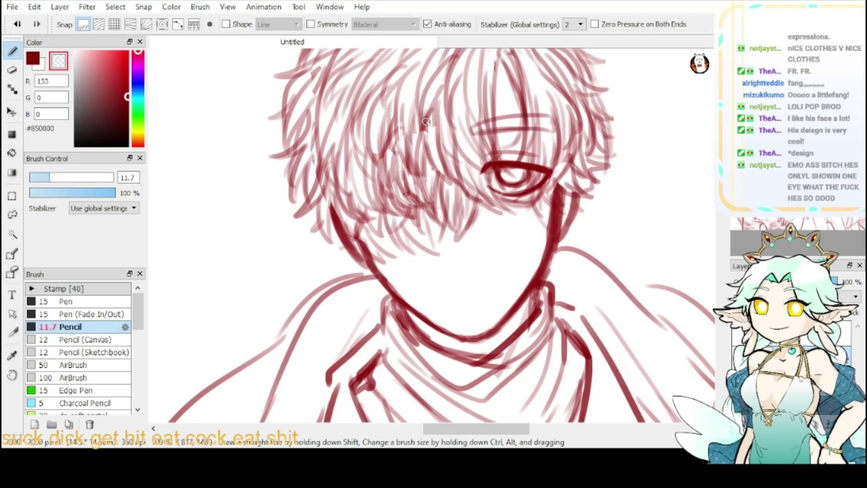
mouse_move(472, 143)
mouse_down()
mouse_move(548, 140)
mouse_move(500, 134)
mouse_move(535, 139)
mouse_up()
click(39, 58)
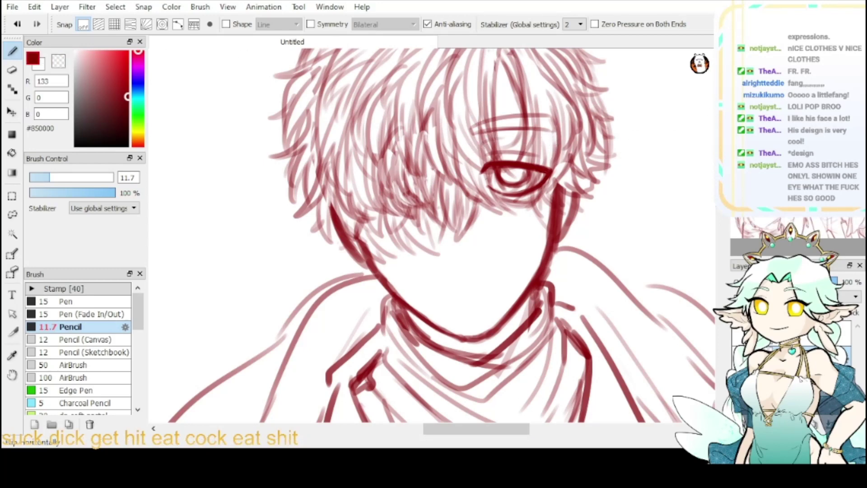
- Draw a small V-shaped nose tip below the taller figure's fringe and undo the extra nose stroke
key(Down)
key(Down)
key(ctrl+minus)
key(ctrl+minus)
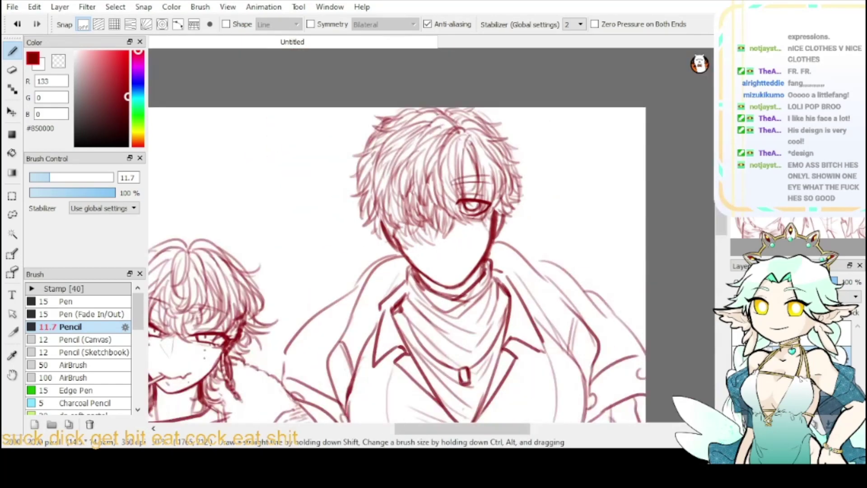
drag(556, 151, 677, 84)
scroll(496, 90, up, 5)
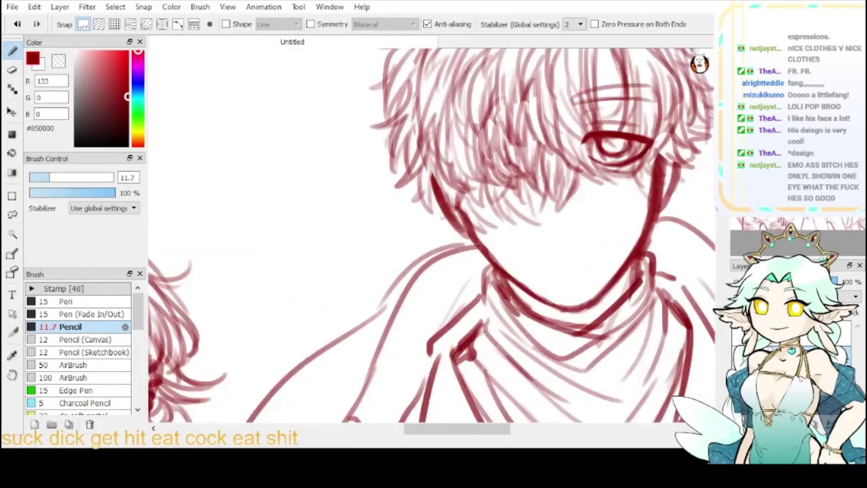
mouse_move(585, 219)
mouse_down()
mouse_move(598, 190)
mouse_move(584, 176)
mouse_move(592, 206)
mouse_up()
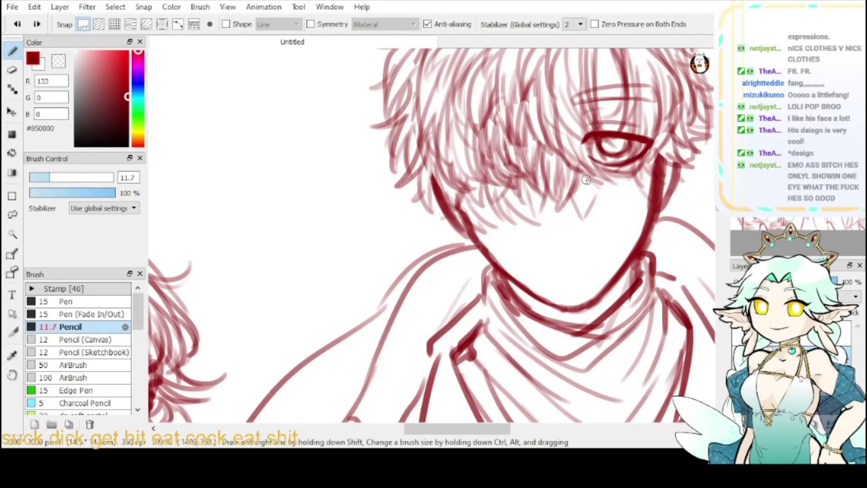
mouse_move(581, 168)
mouse_down()
mouse_move(600, 185)
mouse_move(579, 218)
mouse_move(591, 219)
mouse_up()
key(ctrl+z)
- Check the taller figure's face in a mirrored view and mark a short dark pupil inside the iris
click(64, 65)
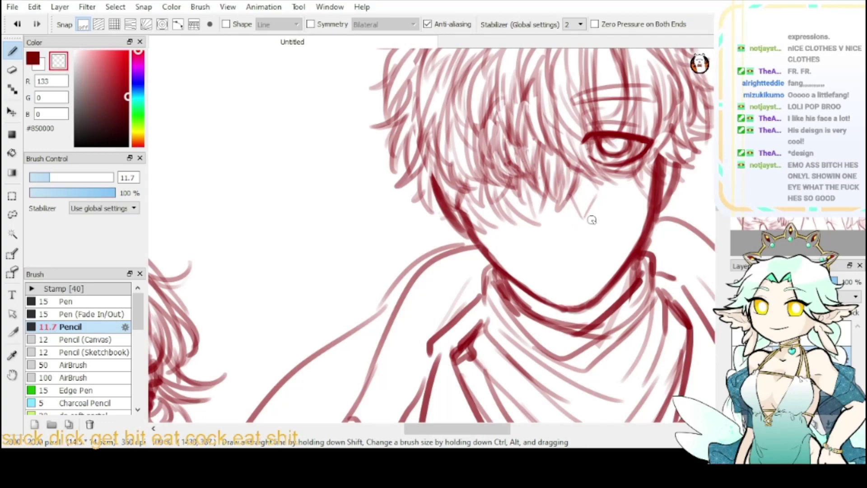
click(835, 55)
click(33, 59)
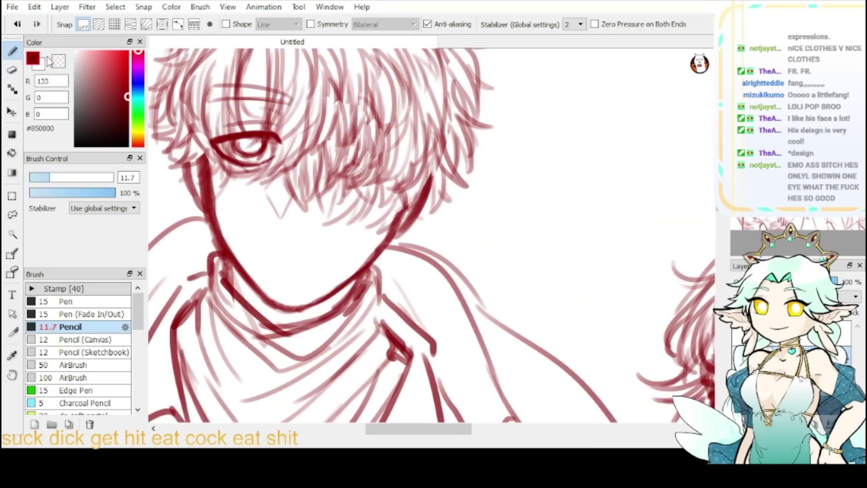
click(835, 55)
mouse_move(384, 388)
mouse_down()
mouse_move(322, 292)
mouse_move(467, 104)
mouse_move(550, 86)
mouse_up()
drag(792, 159, 825, 123)
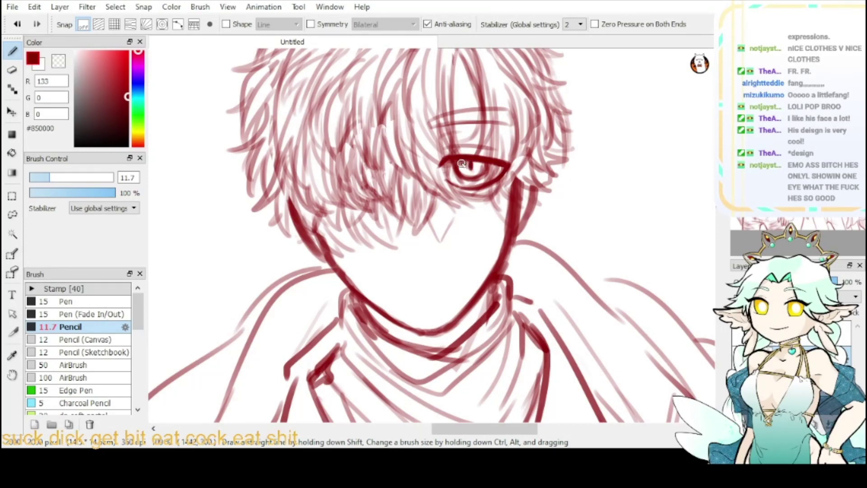
- Shade the taller figure's iris and sketch a small open mouth with a short mark beneath it, checking it in a mirrored view
mouse_move(461, 163)
mouse_down()
mouse_move(484, 167)
mouse_move(464, 168)
mouse_move(483, 168)
mouse_move(479, 174)
mouse_move(493, 165)
mouse_move(418, 90)
mouse_move(454, 113)
mouse_move(469, 138)
mouse_up()
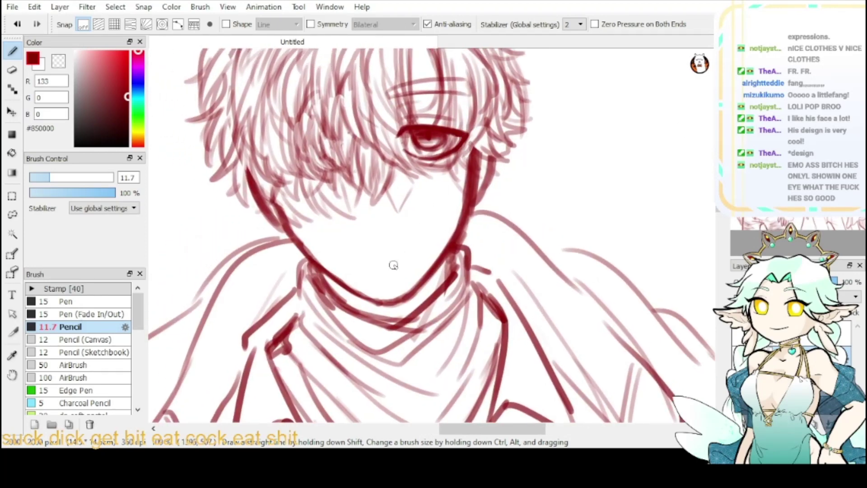
mouse_move(390, 266)
mouse_down()
mouse_move(380, 263)
mouse_move(406, 254)
mouse_move(404, 264)
mouse_up()
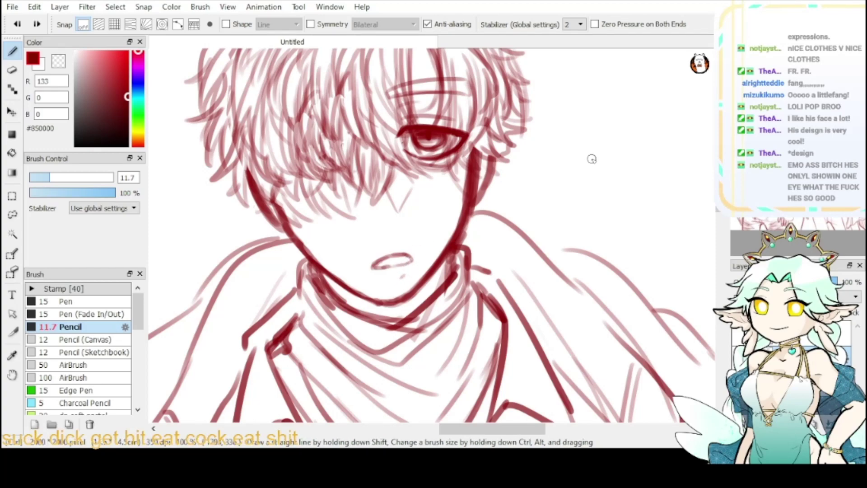
click(835, 58)
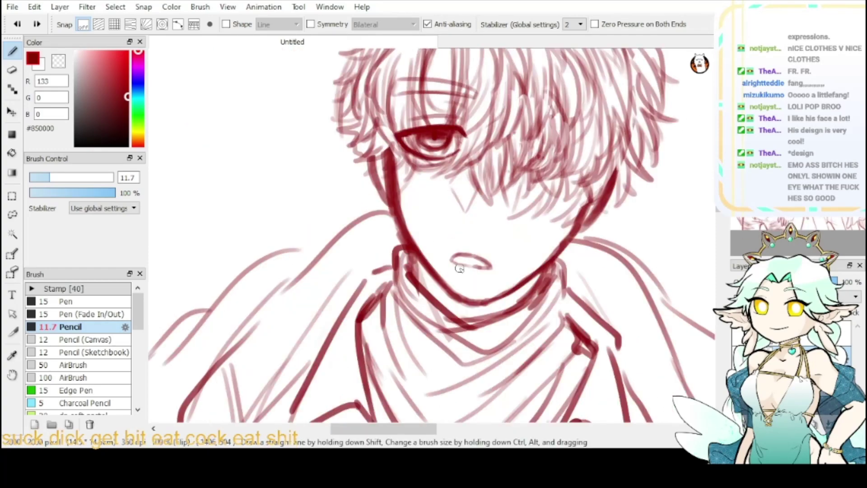
drag(455, 272, 463, 279)
- Clean the mouth's lower edge with the transparent colour and add a tiny tooth near its corner in dark red
click(62, 64)
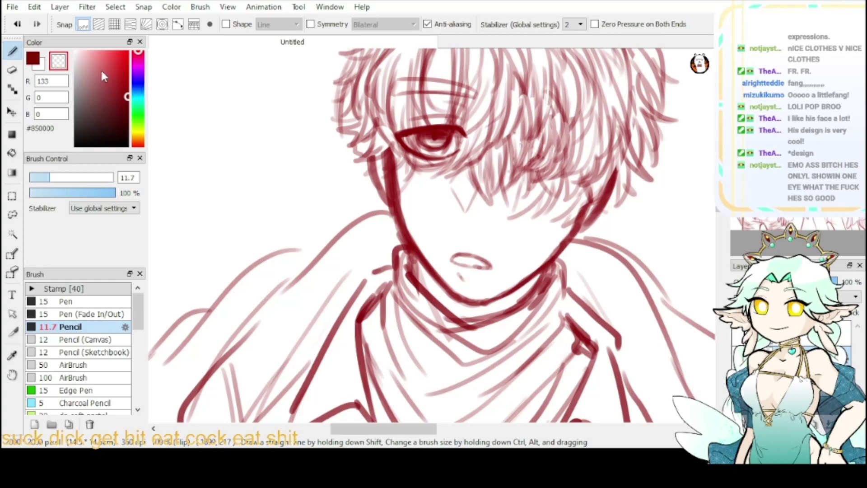
key(Down)
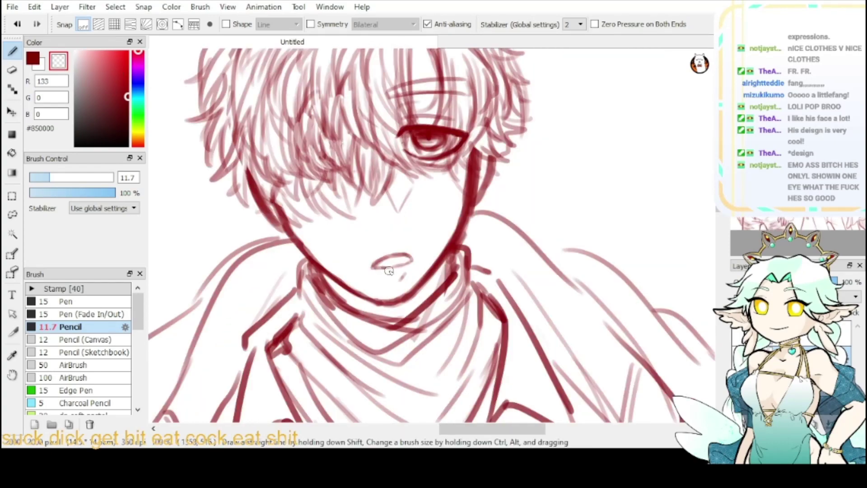
mouse_move(793, 146)
mouse_down()
mouse_move(785, 149)
mouse_move(825, 137)
mouse_up()
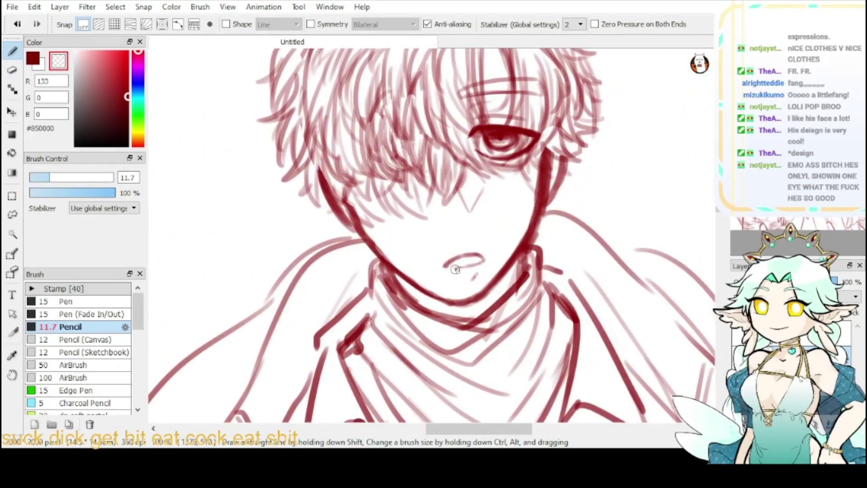
click(35, 61)
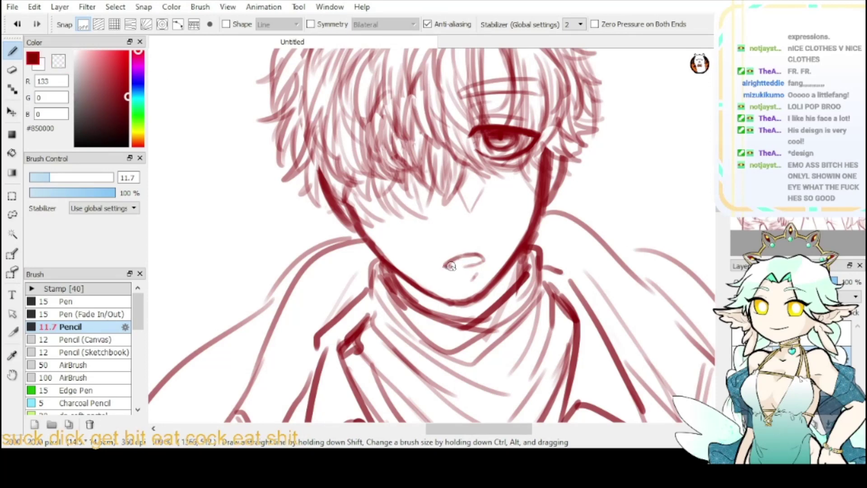
mouse_move(447, 264)
mouse_down()
mouse_move(460, 266)
mouse_move(448, 267)
mouse_up()
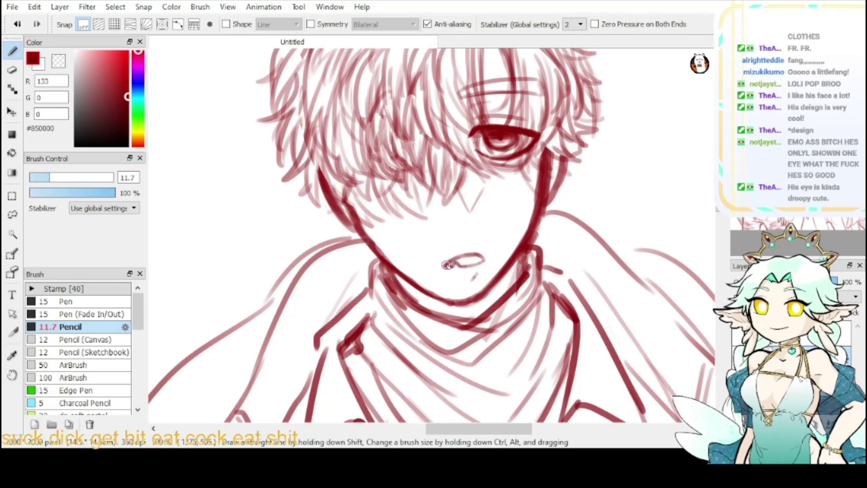
key(x)
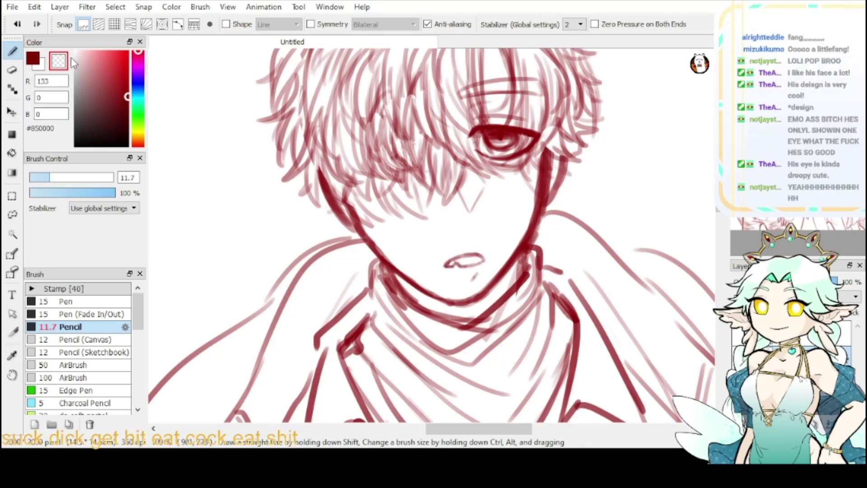
click(31, 62)
- Review both figures together and touch up the loose strands along the lower sides of the taller figure's hair
key(ctrl+0)
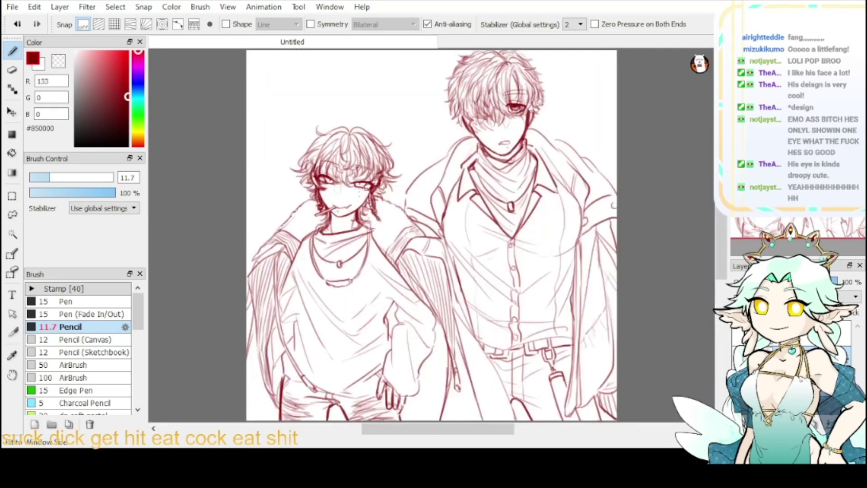
key(ctrl+Up)
key(ctrl+Up)
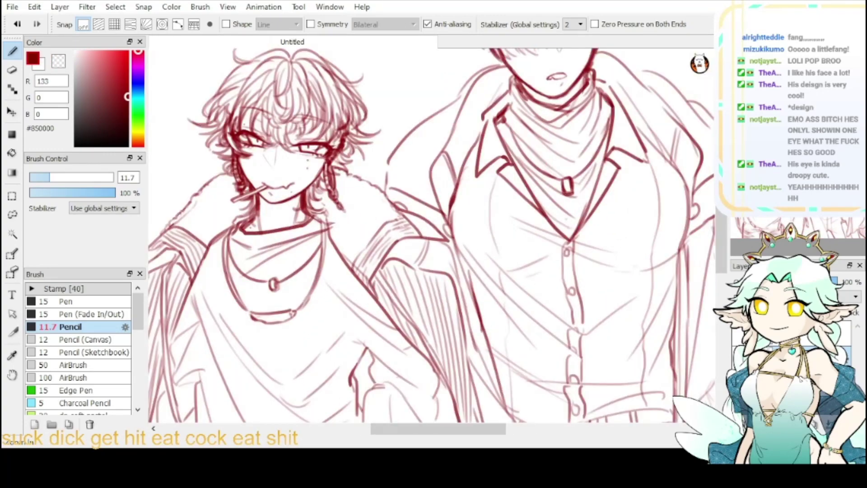
drag(432, 174, 414, 278)
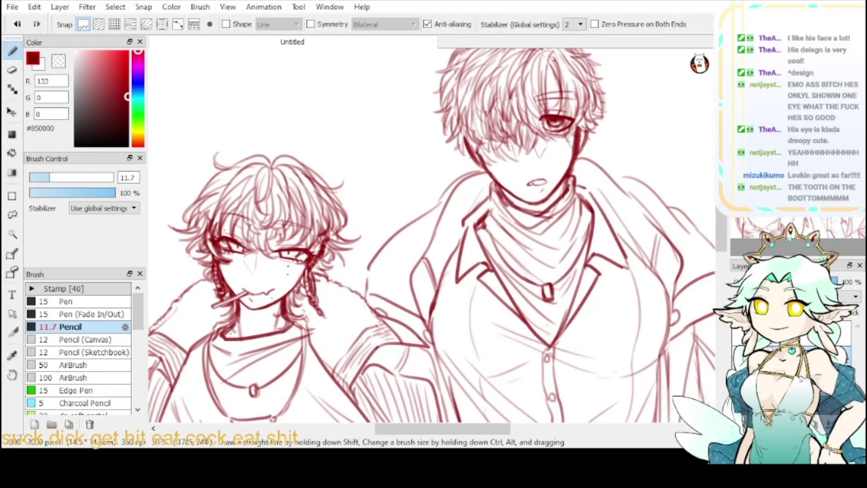
key(ctrl+0)
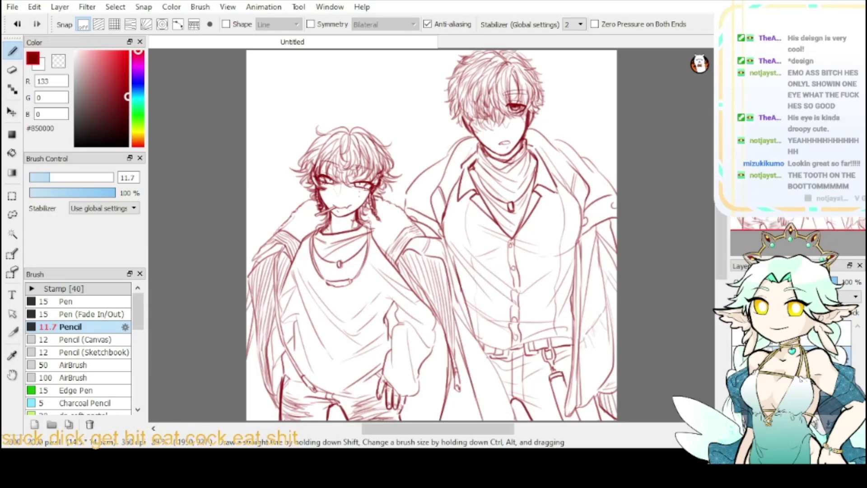
key(ctrl+plus)
key(ctrl+plus)
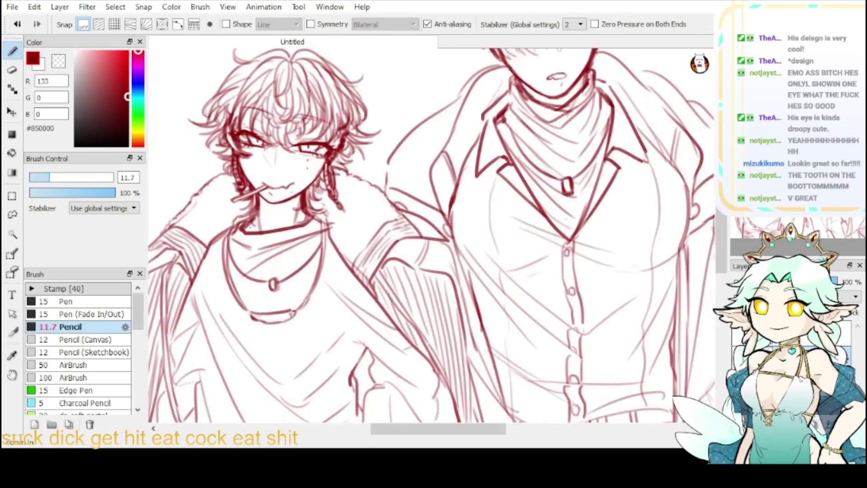
drag(519, 135, 561, 302)
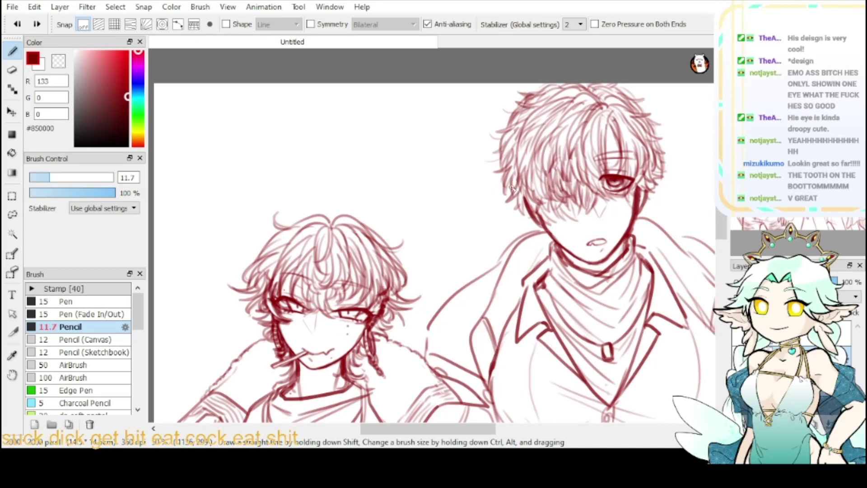
drag(509, 188, 496, 191)
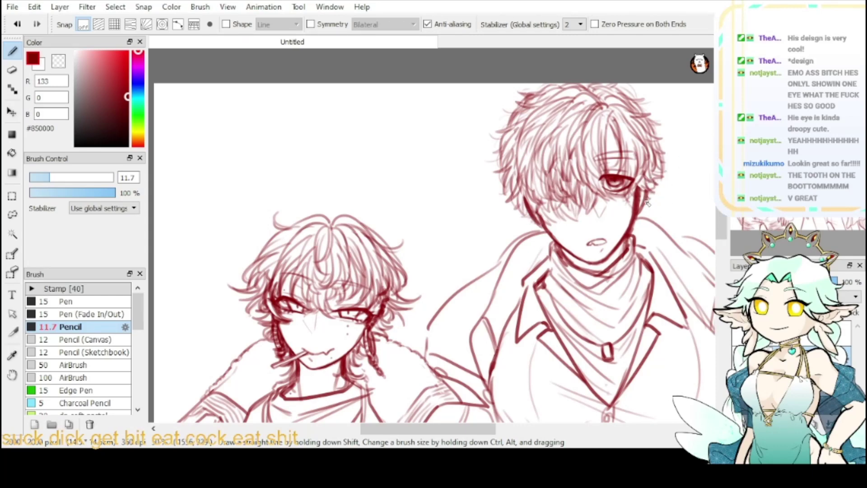
key(ctrl+0)
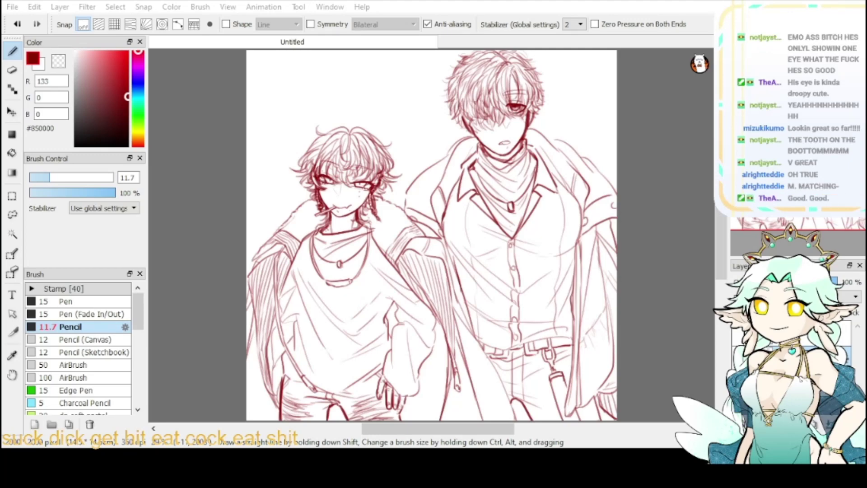
click(738, 57)
click(738, 57)
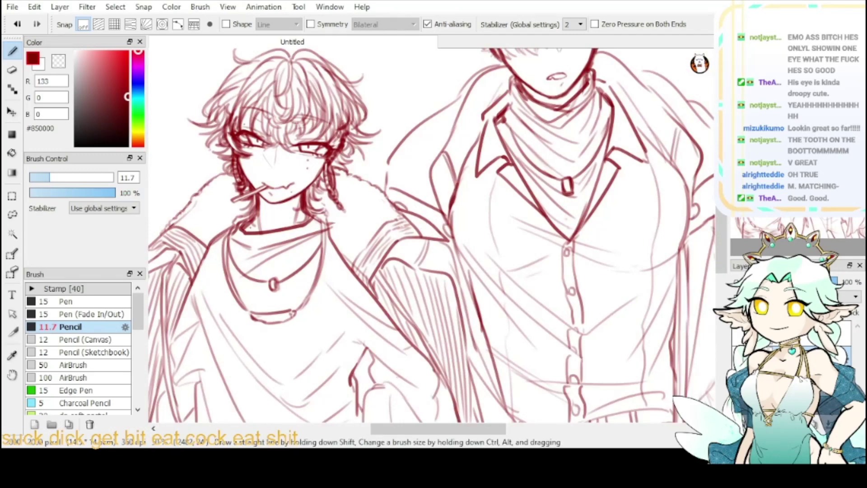
drag(431, 239, 441, 233)
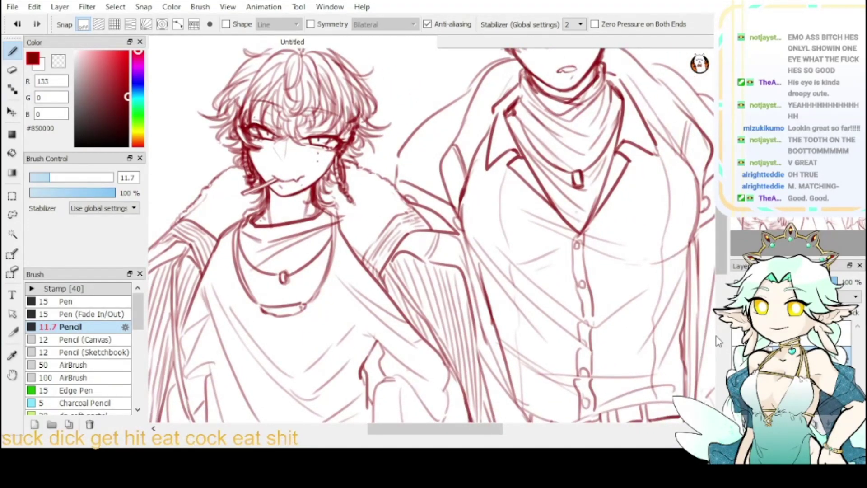
click(59, 61)
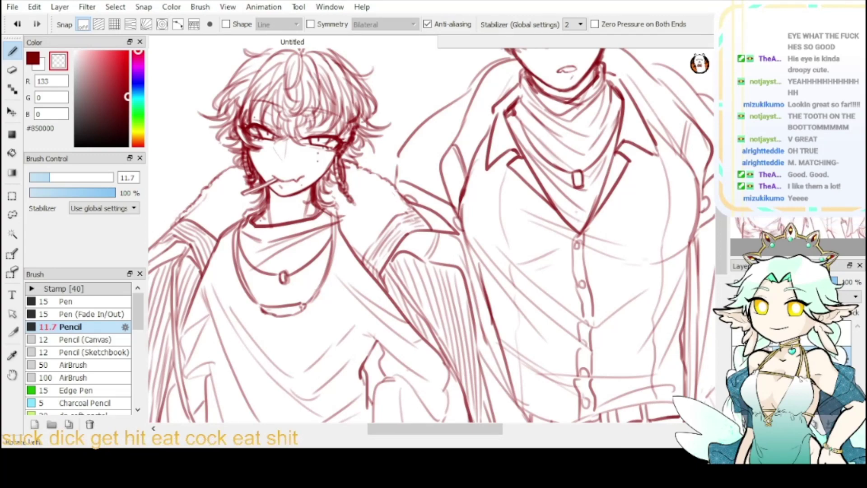
key(ctrl+0)
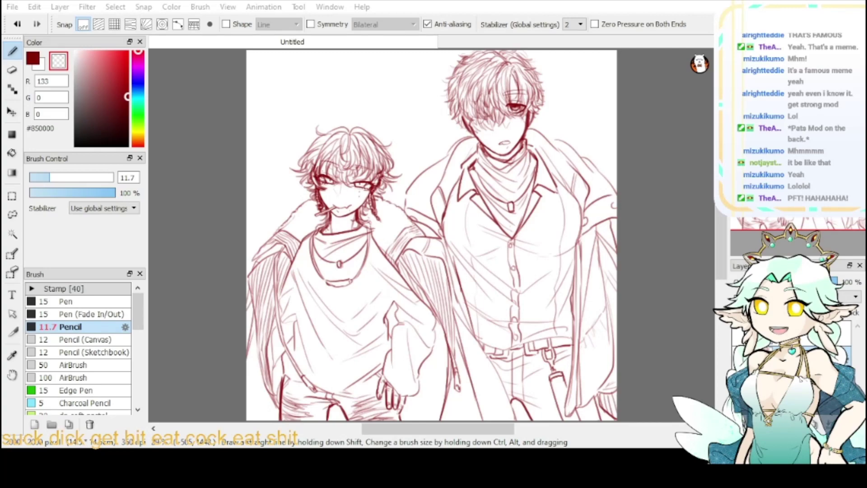
key(ctrl+plus)
key(ctrl+plus)
key(ctrl+plus)
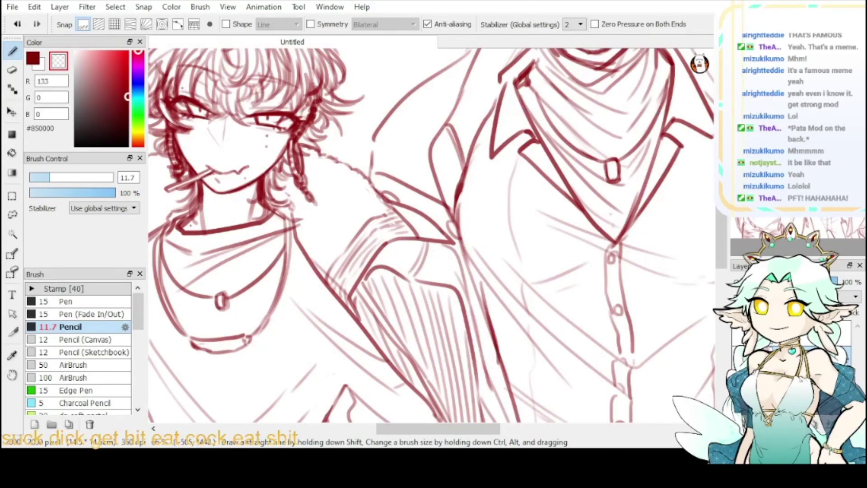
key(ctrl+0)
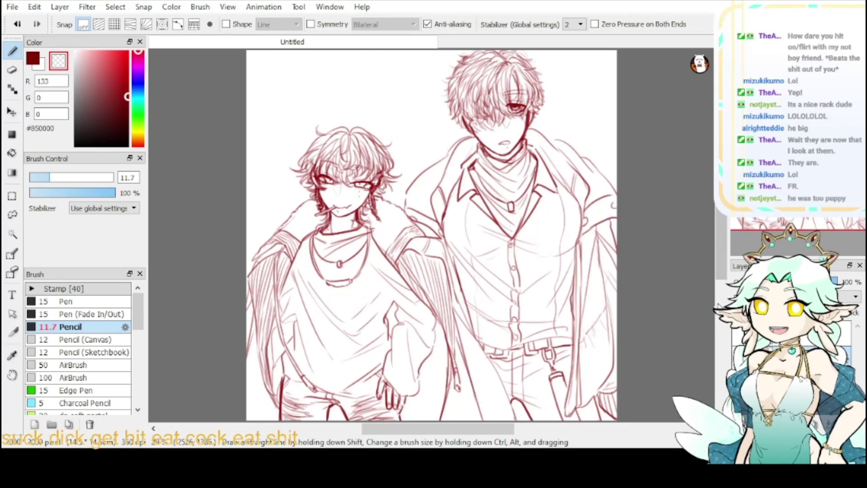
- Start a dark red box doodle above the shorter figure's head with a long front rim and two slanted side edges
click(32, 61)
key(ctrl+plus)
key(ctrl+plus)
mouse_move(343, 112)
mouse_down()
mouse_move(418, 332)
mouse_move(435, 345)
mouse_move(435, 128)
mouse_move(450, 129)
mouse_move(482, 94)
mouse_move(346, 100)
mouse_move(352, 94)
mouse_move(442, 160)
mouse_up()
key(ctrl+z)
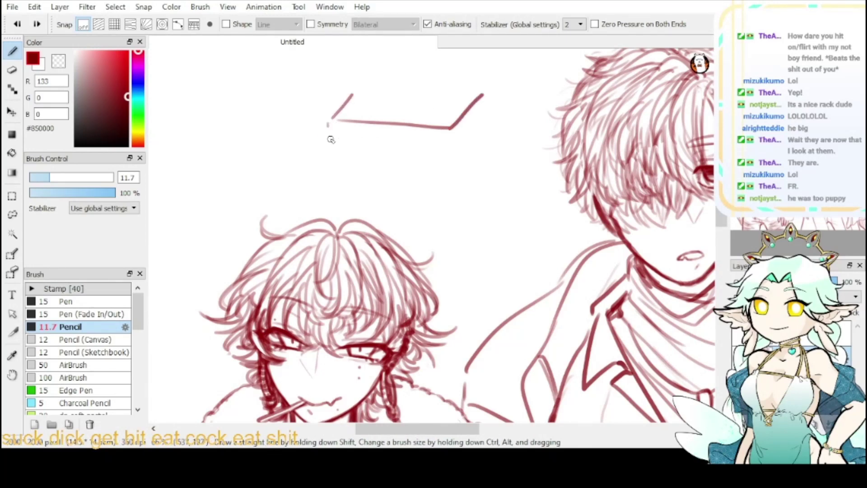
mouse_move(328, 121)
mouse_down()
mouse_move(460, 189)
mouse_move(451, 134)
mouse_move(497, 137)
mouse_move(493, 96)
mouse_up()
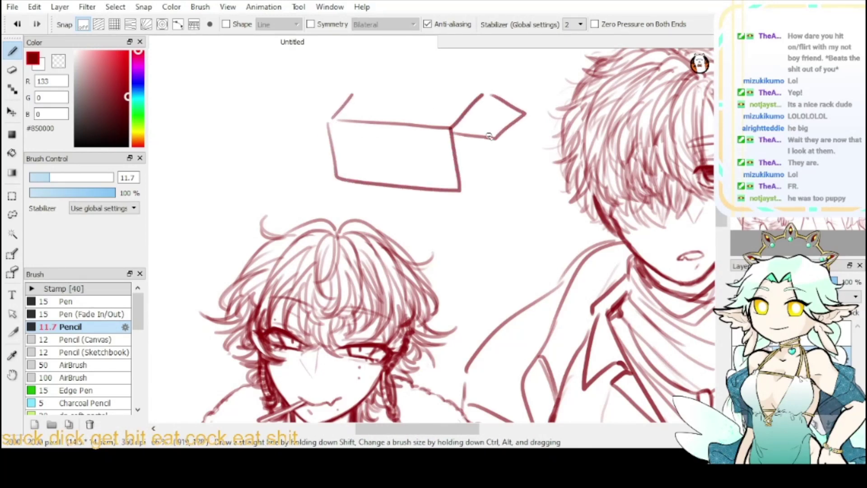
drag(465, 185, 499, 160)
key(ctrl+z)
key(ctrl+z)
key(ctrl+z)
key(ctrl+z)
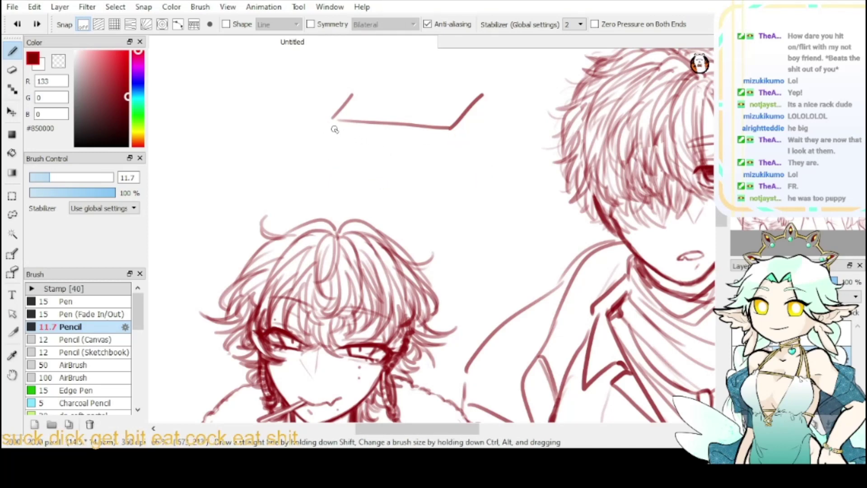
- Complete the box with a shallow front and open flaps, and letter "Pls take home" across its front
mouse_move(329, 124)
mouse_down()
mouse_move(462, 158)
mouse_move(453, 130)
mouse_move(519, 106)
mouse_move(501, 94)
mouse_up()
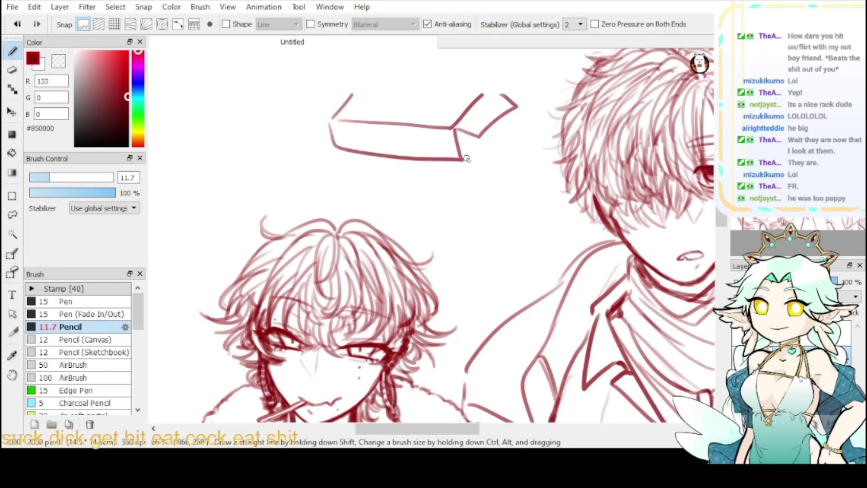
drag(469, 155, 489, 132)
mouse_move(345, 142)
mouse_down()
mouse_move(341, 127)
mouse_move(344, 137)
mouse_up()
drag(356, 126, 359, 143)
mouse_move(371, 128)
mouse_down()
mouse_move(373, 143)
mouse_move(379, 134)
mouse_up()
mouse_move(382, 135)
mouse_down()
mouse_move(380, 142)
mouse_move(409, 131)
mouse_move(446, 144)
mouse_up()
drag(352, 89, 326, 116)
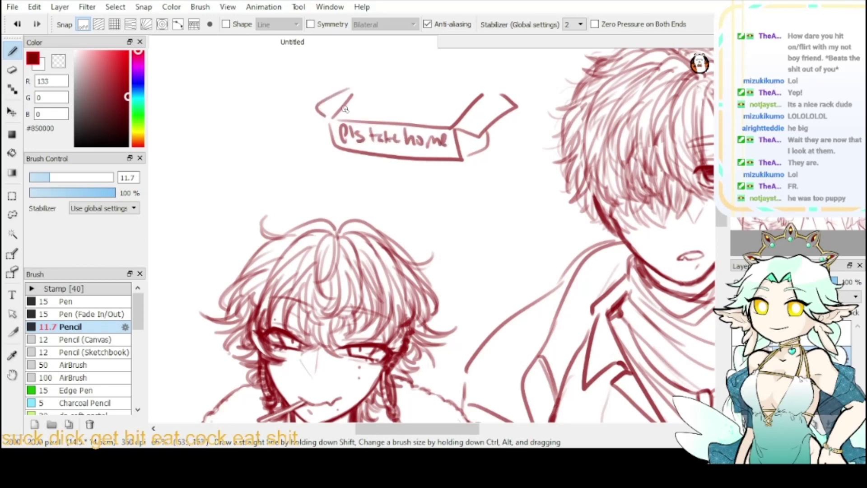
- Draw a puppy peeking out of the box with floppy ears, big round eyes, paws over the rim and a raised tail
mouse_move(378, 70)
mouse_down()
mouse_move(391, 66)
mouse_move(383, 82)
mouse_move(440, 71)
mouse_up()
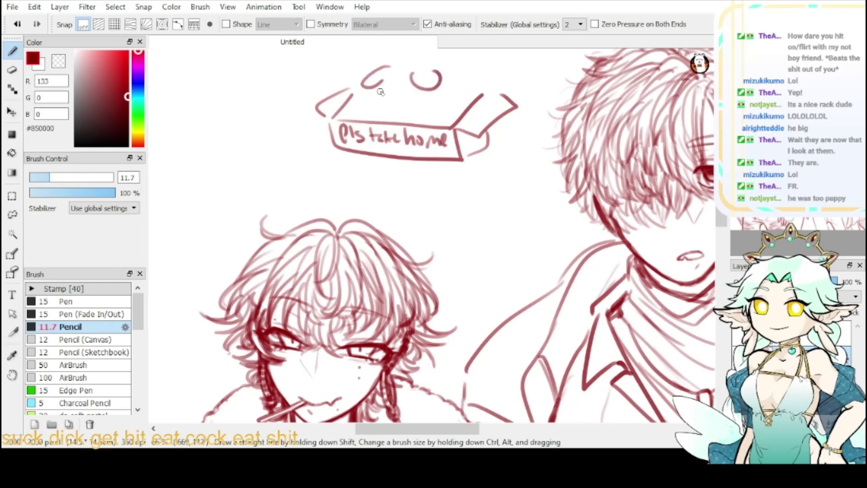
mouse_move(370, 90)
mouse_down()
mouse_move(427, 89)
mouse_move(383, 91)
mouse_move(405, 90)
mouse_move(378, 99)
mouse_move(411, 99)
mouse_move(383, 109)
mouse_move(411, 109)
mouse_move(378, 115)
mouse_move(422, 121)
mouse_move(411, 123)
mouse_move(450, 96)
mouse_move(460, 109)
mouse_move(451, 123)
mouse_up()
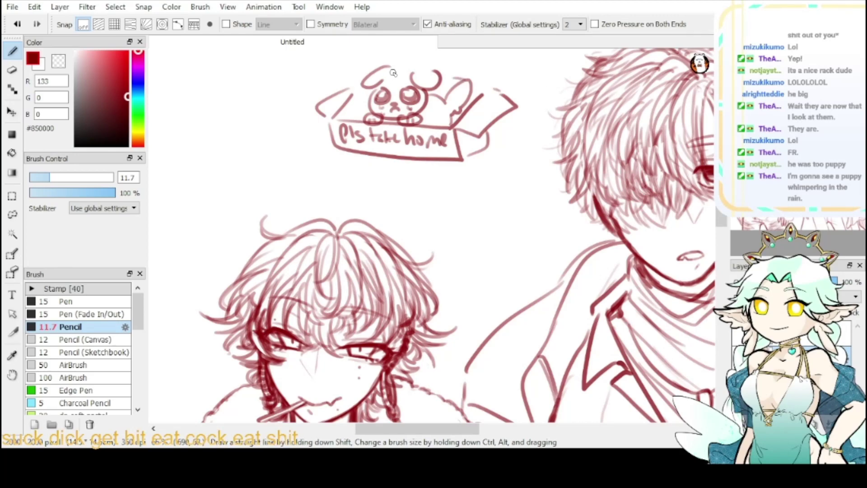
drag(390, 71, 415, 71)
- Draw a small arrow from the box toward the taller figure and touch up the puppy's forehead
key(ctrl+minus)
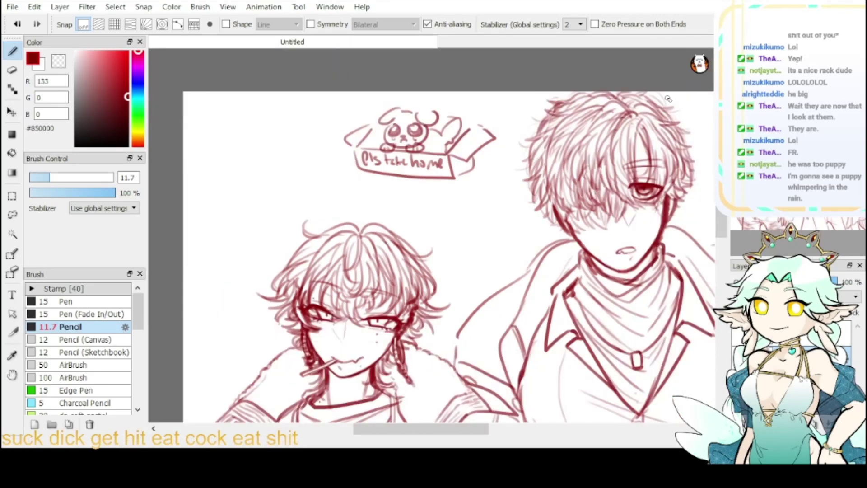
drag(485, 167, 495, 172)
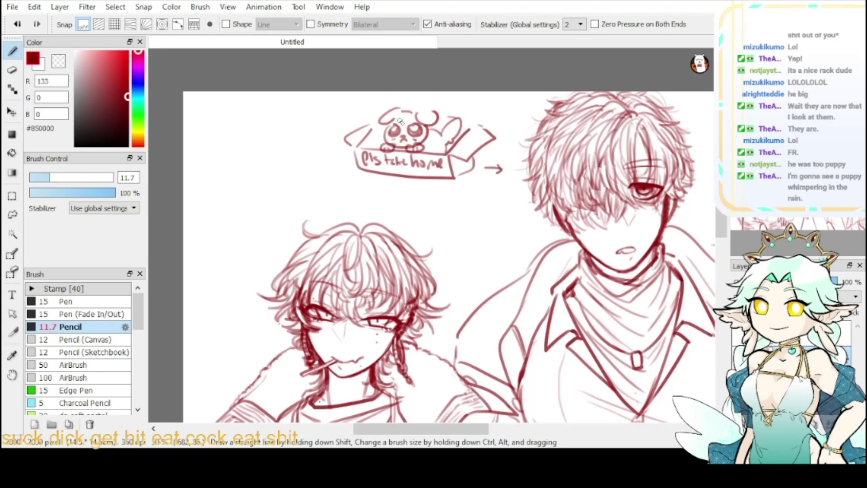
drag(399, 120, 407, 120)
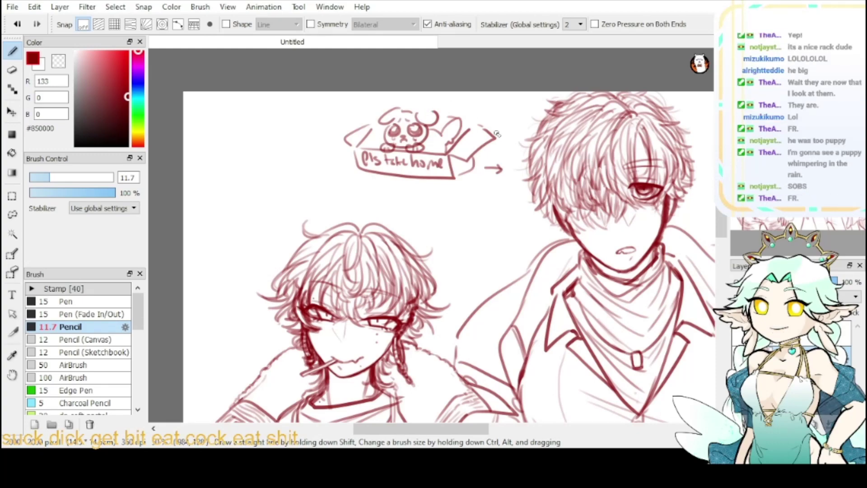
scroll(497, 133, down, 3)
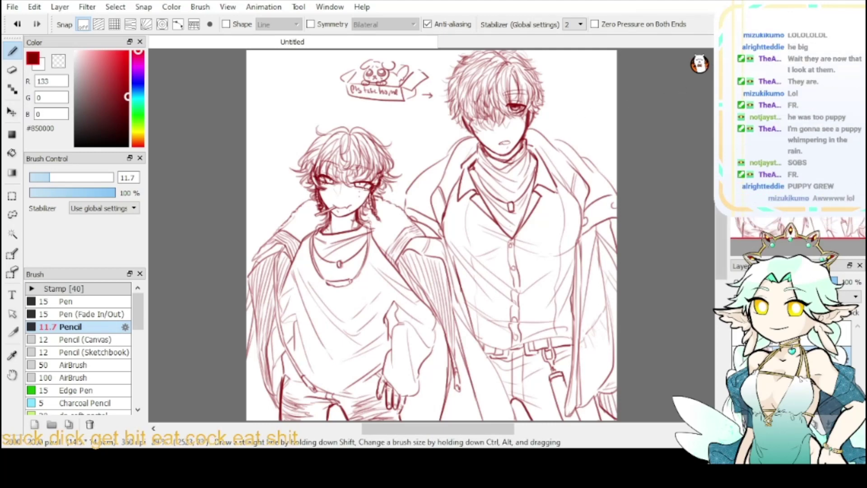
key(ctrl+plus)
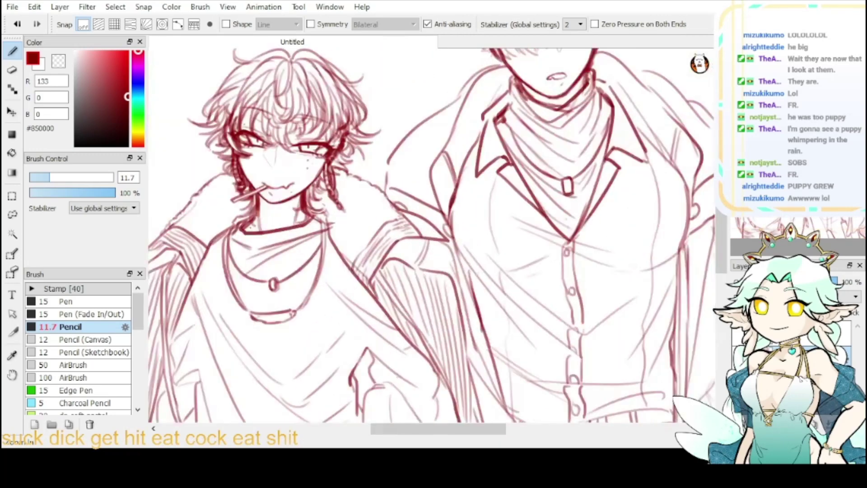
- Start a cat doodle beside the puppy box with pointed ears, a flat head top and fluffy cheek tufts
key(ctrl+plus)
drag(343, 104, 547, 384)
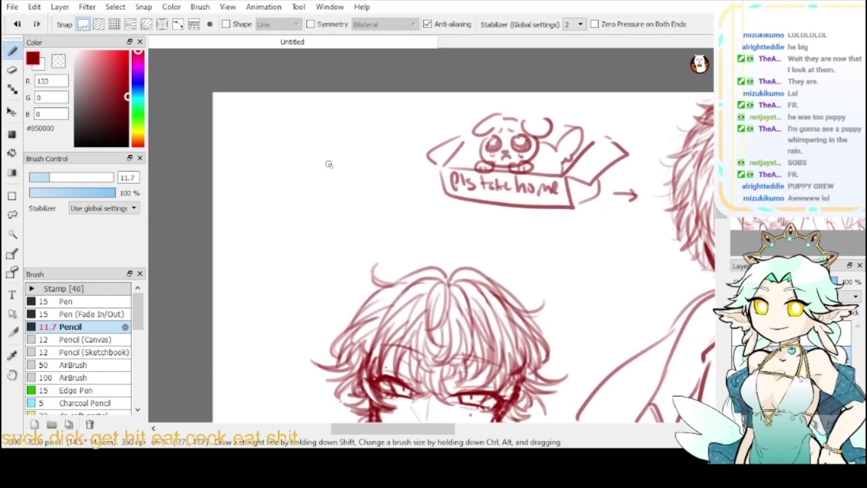
mouse_move(318, 159)
mouse_down()
mouse_move(357, 158)
mouse_move(287, 180)
mouse_up()
key(ctrl+z)
mouse_move(317, 156)
mouse_down()
mouse_move(315, 134)
mouse_move(298, 172)
mouse_up()
drag(357, 159, 381, 168)
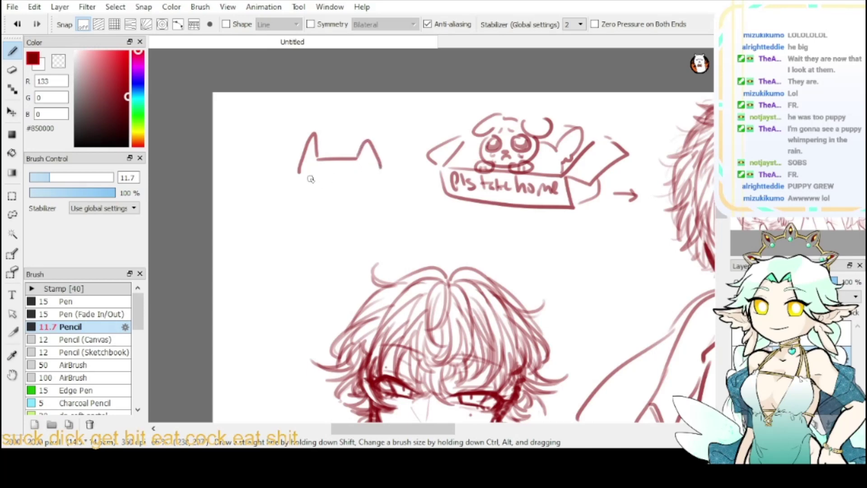
mouse_move(297, 175)
mouse_down()
mouse_move(282, 179)
mouse_move(290, 193)
mouse_up()
drag(385, 175, 386, 186)
- Draw the cat's chin, slanted chest line, arched back and upward-curling tail
mouse_move(292, 195)
mouse_down()
mouse_move(322, 205)
mouse_move(338, 276)
mouse_move(368, 271)
mouse_up()
key(ctrl+z)
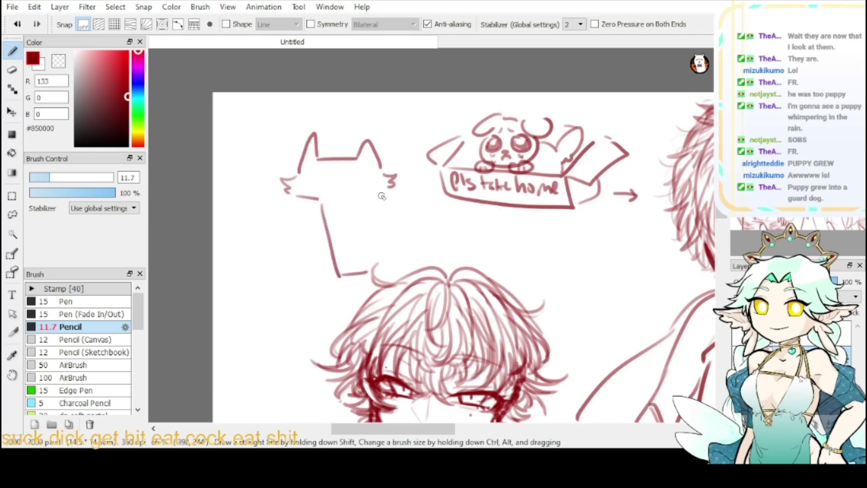
mouse_move(382, 193)
mouse_down()
mouse_move(367, 199)
mouse_move(346, 268)
mouse_up()
key(ctrl+z)
key(ctrl+z)
key(ctrl+z)
mouse_move(383, 193)
mouse_down()
mouse_move(369, 218)
mouse_move(396, 225)
mouse_move(410, 240)
mouse_move(446, 239)
mouse_move(438, 211)
mouse_move(426, 205)
mouse_move(437, 200)
mouse_move(451, 236)
mouse_move(418, 253)
mouse_up()
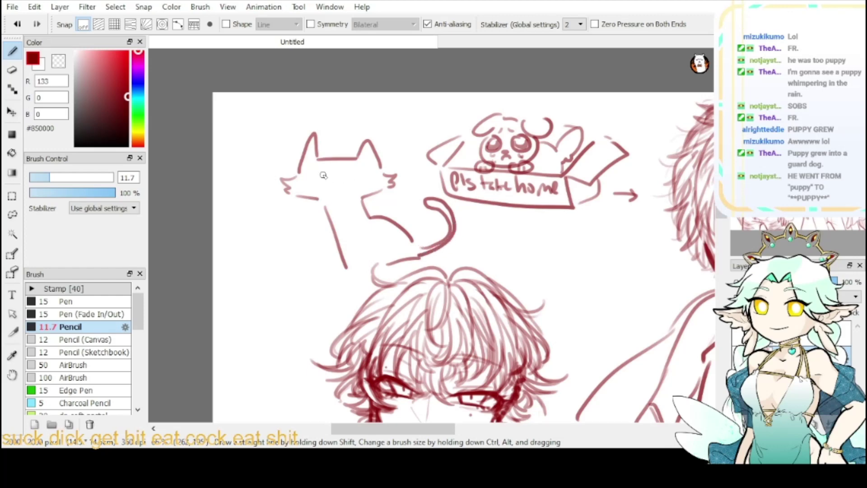
- Give the cat narrow half-lidded eyes with angled brows and a small muzzle
drag(323, 172, 310, 174)
key(ctrl+z)
key(ctrl+z)
mouse_move(326, 176)
mouse_down()
mouse_move(304, 177)
mouse_move(328, 178)
mouse_move(305, 176)
mouse_move(317, 184)
mouse_move(346, 179)
mouse_up()
key(ctrl+z)
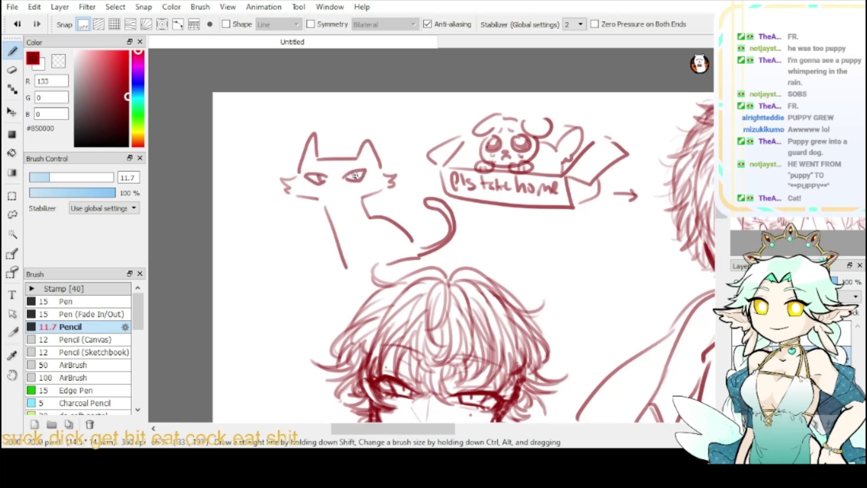
mouse_move(332, 188)
mouse_down()
mouse_move(341, 187)
mouse_move(314, 201)
mouse_move(333, 188)
mouse_move(294, 175)
mouse_up()
key(ctrl+z)
drag(365, 169, 374, 164)
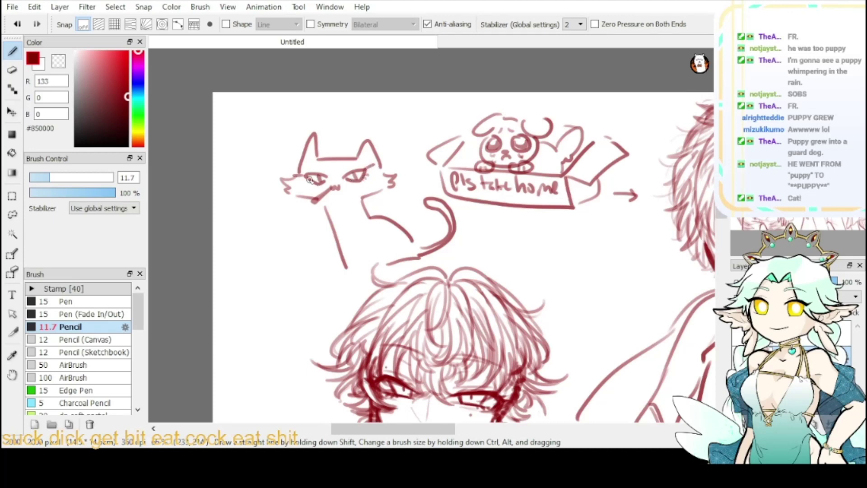
- Draw a small downward arrow from the cat toward the shorter figure
drag(327, 258, 324, 280)
drag(319, 273, 329, 272)
key(ctrl+minus)
key(ctrl+minus)
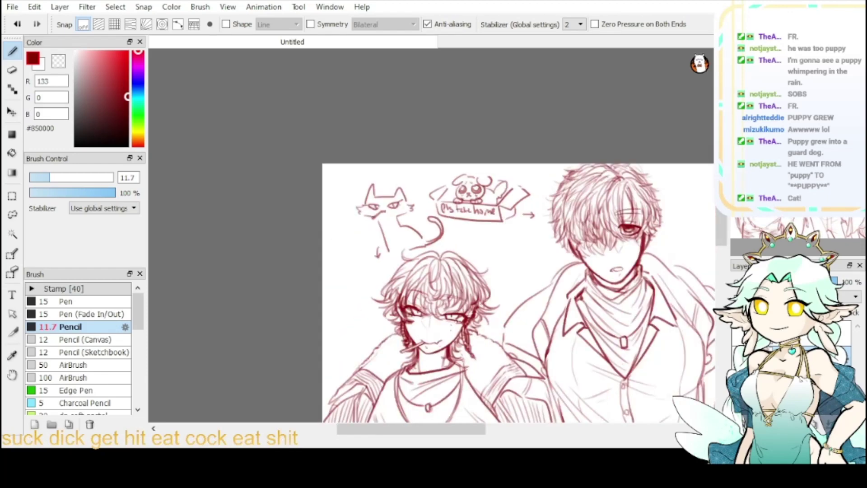
drag(451, 271, 381, 213)
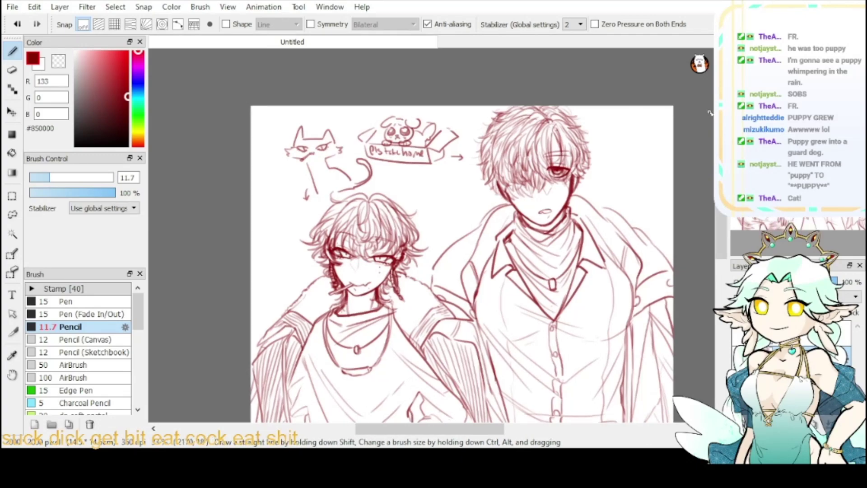
- Add small fur strokes beside the cat's ear and cheeks
scroll(301, 229, up, 2)
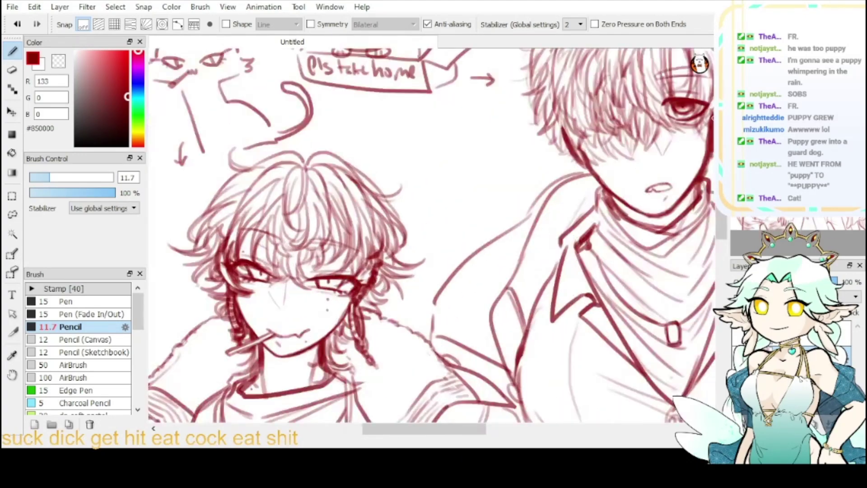
drag(768, 144, 764, 129)
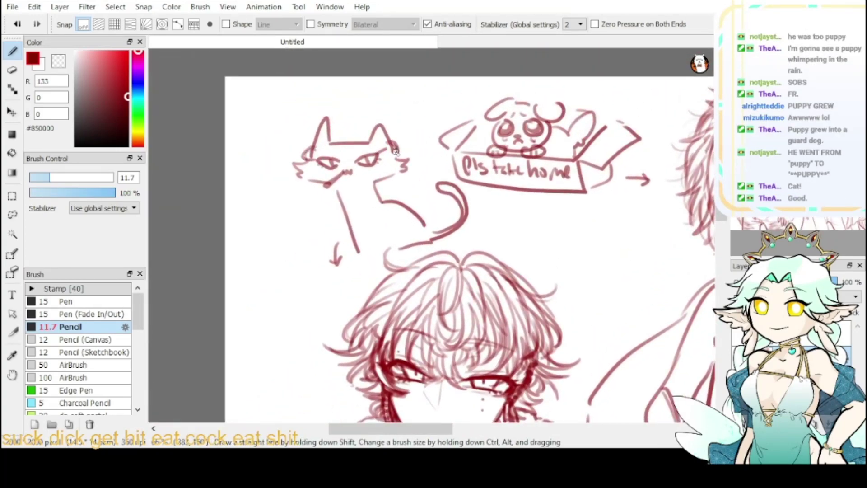
key(ctrl+z)
drag(389, 141, 415, 155)
drag(299, 159, 289, 161)
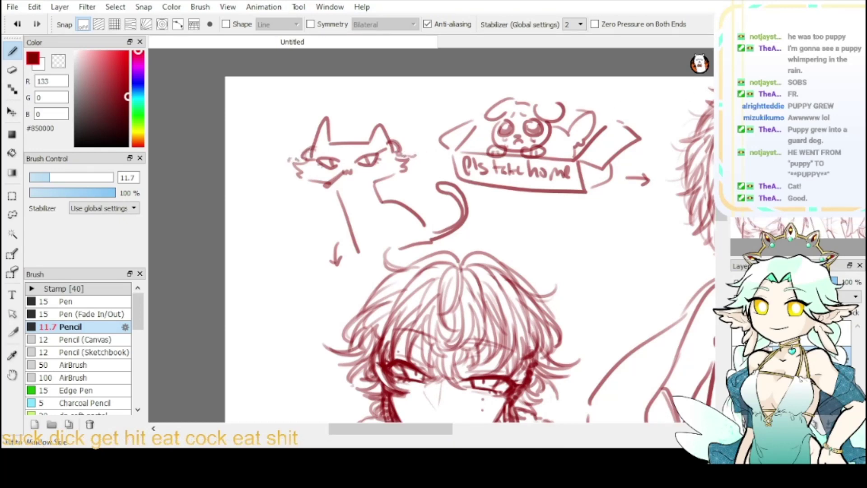
key(ctrl+0)
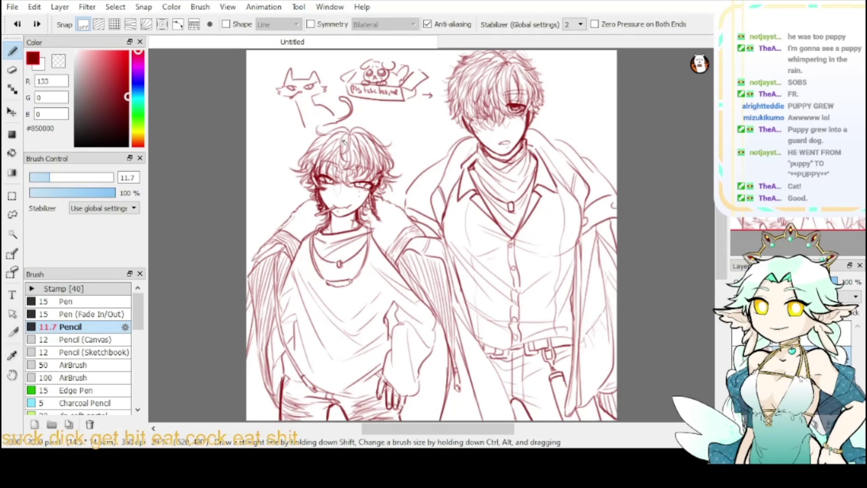
- Undo the entire cat doodle and its arrow, keeping the puppy box
key(ctrl+z)
key(ctrl+z)
key(ctrl+z)
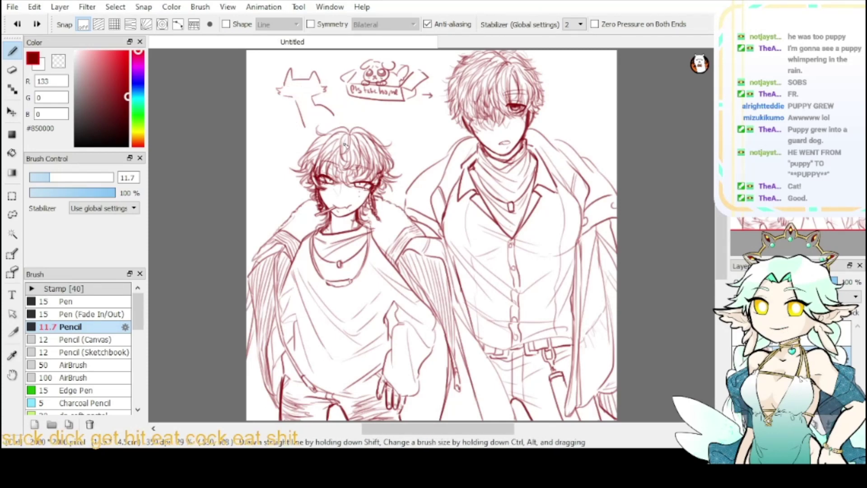
key(ctrl+z)
key(ctrl+z)
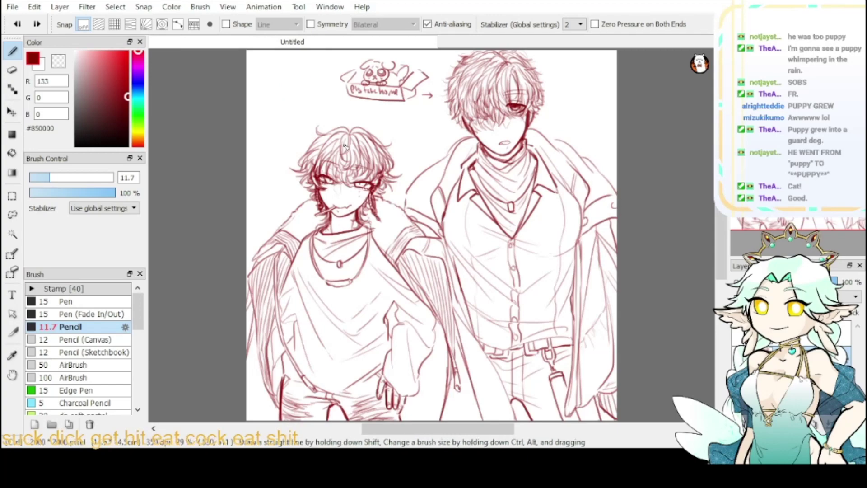
- Draw a smaller cat facing the puppy box, with tall pointed ears, cheek tufts and a straight chest line
key(ctrl+plus)
click(741, 56)
click(740, 57)
click(741, 57)
drag(764, 126, 763, 118)
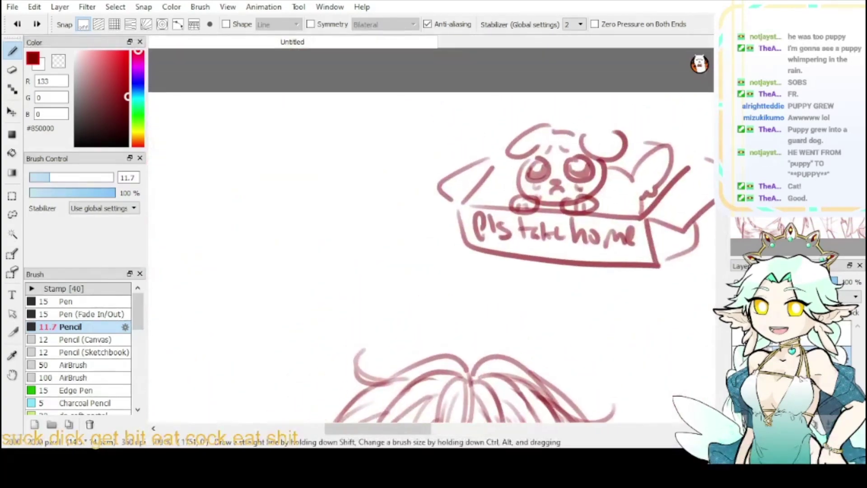
mouse_move(379, 181)
mouse_down()
mouse_move(407, 171)
mouse_move(387, 189)
mouse_move(367, 182)
mouse_move(392, 177)
mouse_move(395, 191)
mouse_move(407, 188)
mouse_move(392, 188)
mouse_move(405, 172)
mouse_move(363, 191)
mouse_move(362, 217)
mouse_up()
key(ctrl+z)
key(ctrl+z)
key(ctrl+z)
mouse_move(412, 187)
mouse_down()
mouse_move(422, 198)
mouse_move(404, 264)
mouse_move(379, 269)
mouse_up()
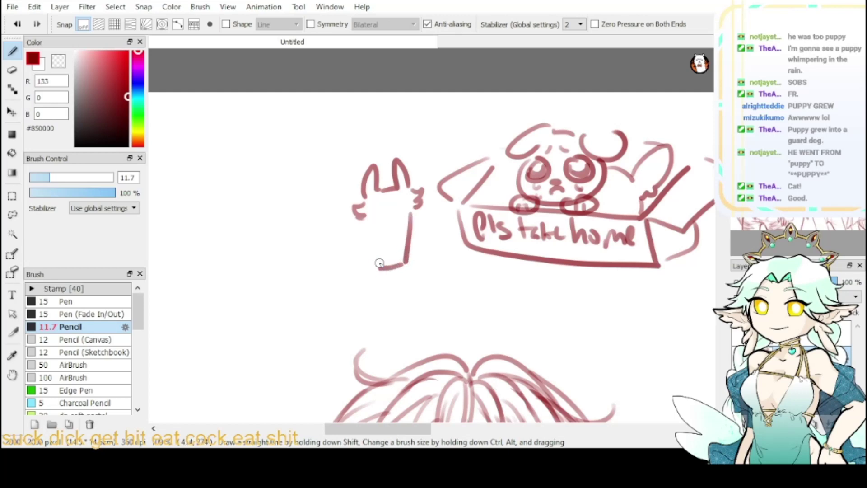
- Complete the small cat with a rounded back, curled tail, sleepy face and tiny marks beside its ear
mouse_move(374, 218)
mouse_down()
mouse_move(358, 231)
mouse_move(341, 260)
mouse_move(307, 239)
mouse_move(316, 215)
mouse_move(304, 237)
mouse_move(329, 258)
mouse_move(321, 255)
mouse_move(371, 270)
mouse_up()
key(ctrl+z)
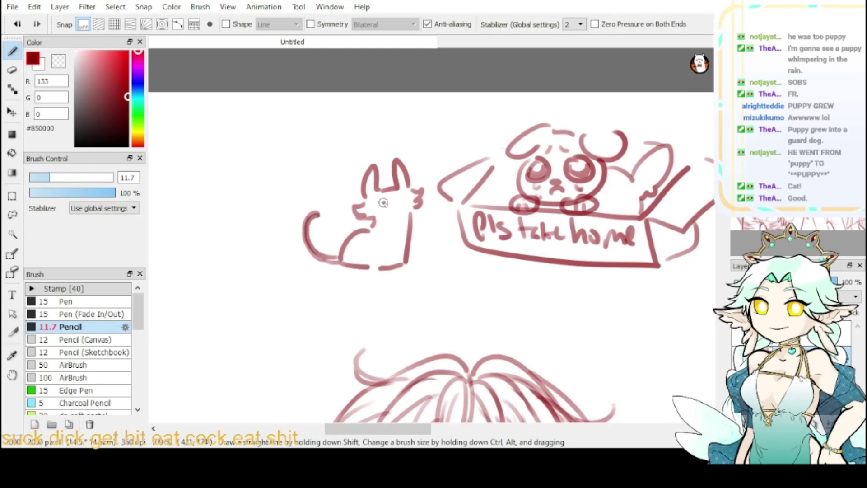
mouse_move(376, 199)
mouse_down()
mouse_move(402, 193)
mouse_move(396, 208)
mouse_move(417, 214)
mouse_up()
key(ctrl+z)
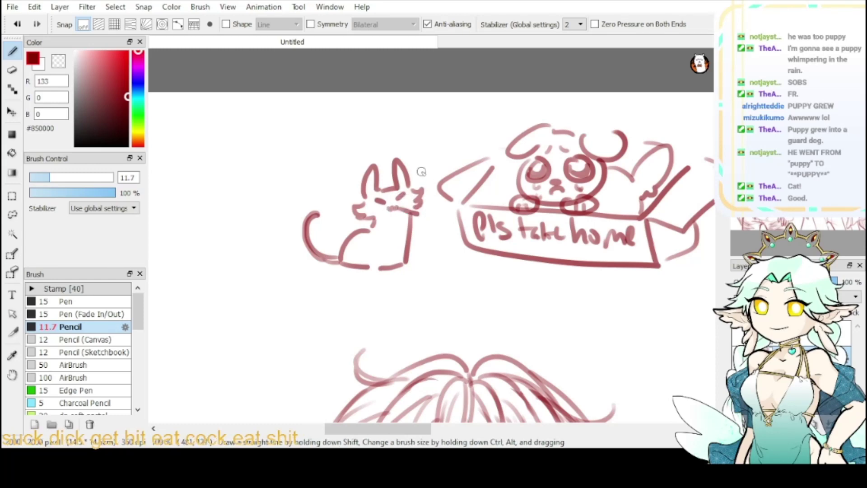
drag(419, 164, 416, 170)
drag(420, 168, 422, 171)
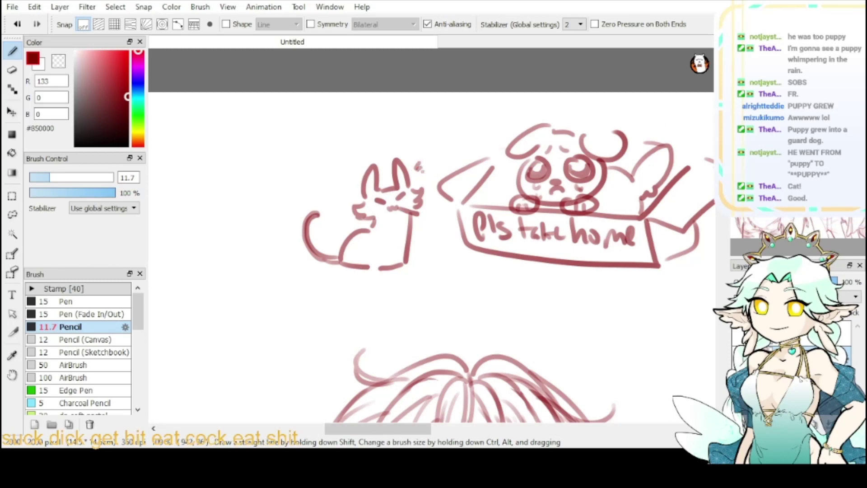
- Draw a small downward arrow between the cat doodle and the shorter figure's hair
key(ctrl+minus)
key(ctrl+minus)
drag(542, 271, 433, 204)
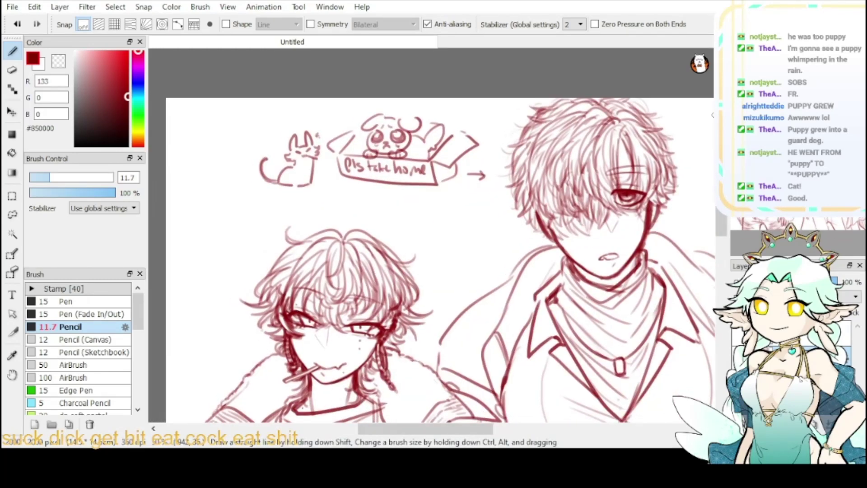
drag(310, 191, 313, 199)
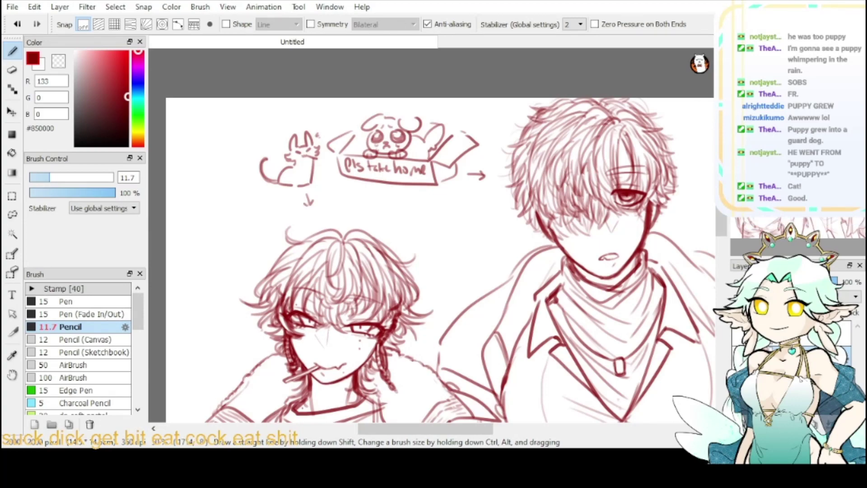
key(ctrl+0)
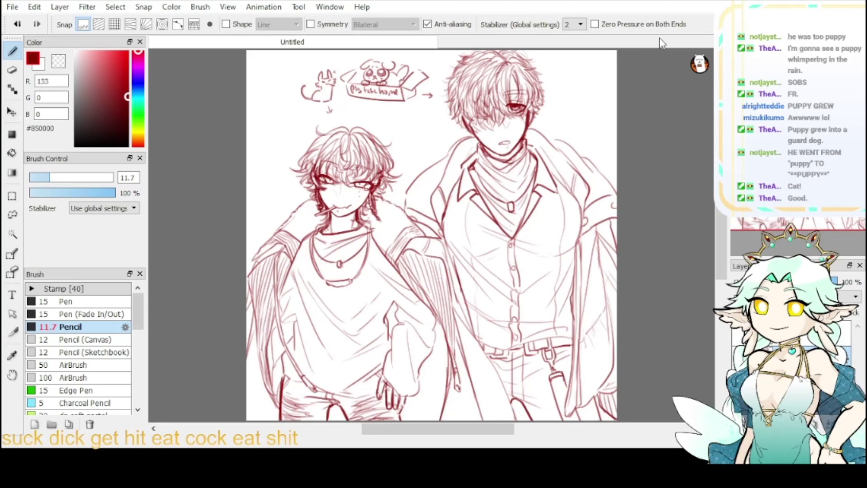
key(ctrl+plus)
key(ctrl+plus)
key(ctrl+plus)
key(ctrl+plus)
drag(388, 158, 446, 316)
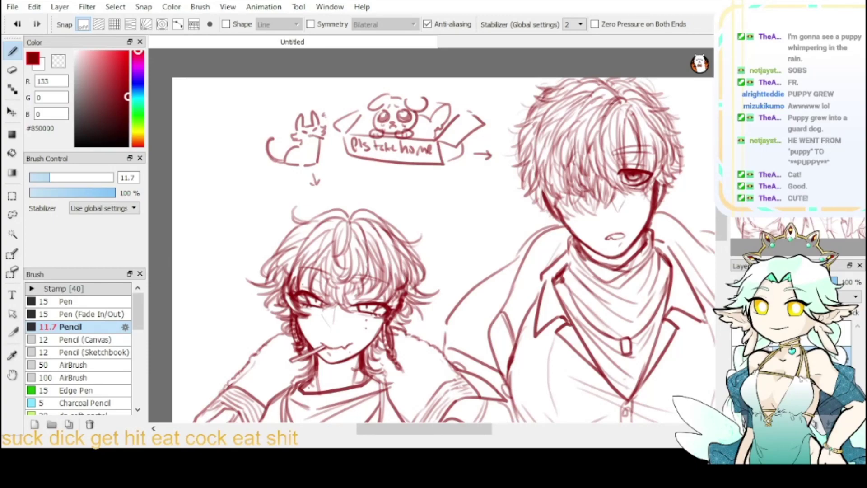
key(ctrl+0)
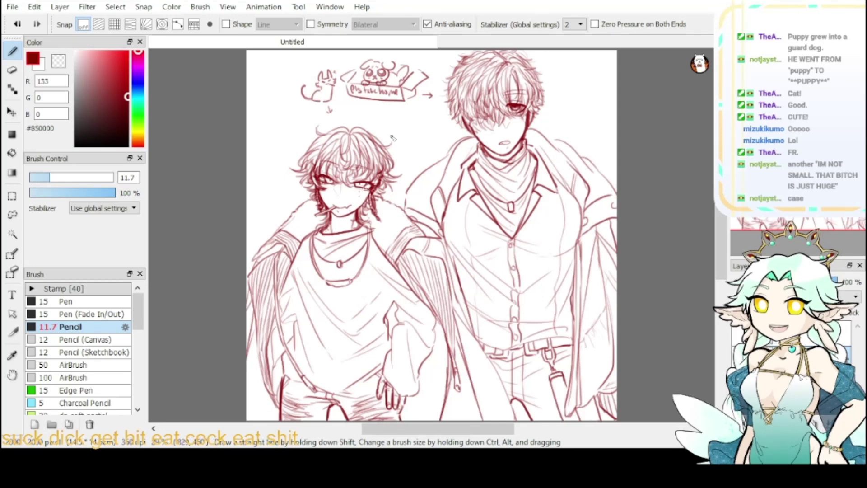
- Try drawing a tall I-shaped mark across the puppy box doodle, and undo it
mouse_move(388, 130)
mouse_down()
mouse_move(413, 130)
mouse_move(398, 72)
mouse_move(416, 65)
mouse_move(400, 129)
mouse_up()
key(ctrl+z)
key(ctrl+z)
drag(383, 63, 419, 63)
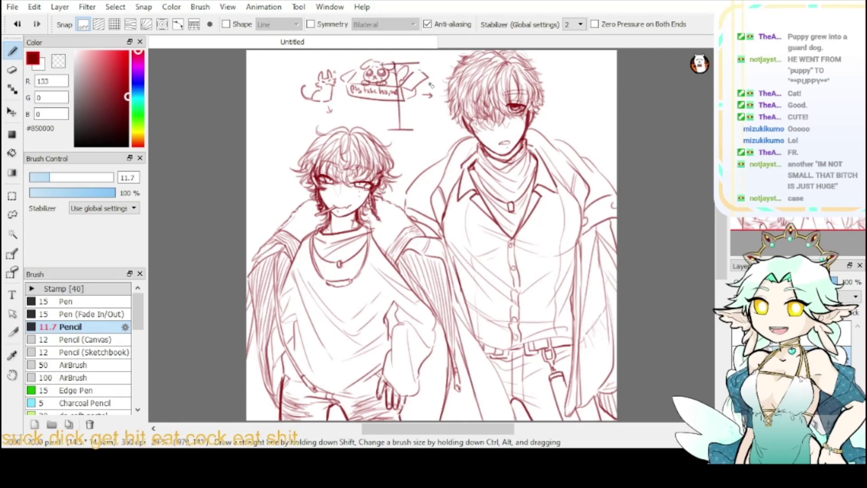
key(ctrl+z)
key(ctrl+z)
key(ctrl+z)
key(ctrl+z)
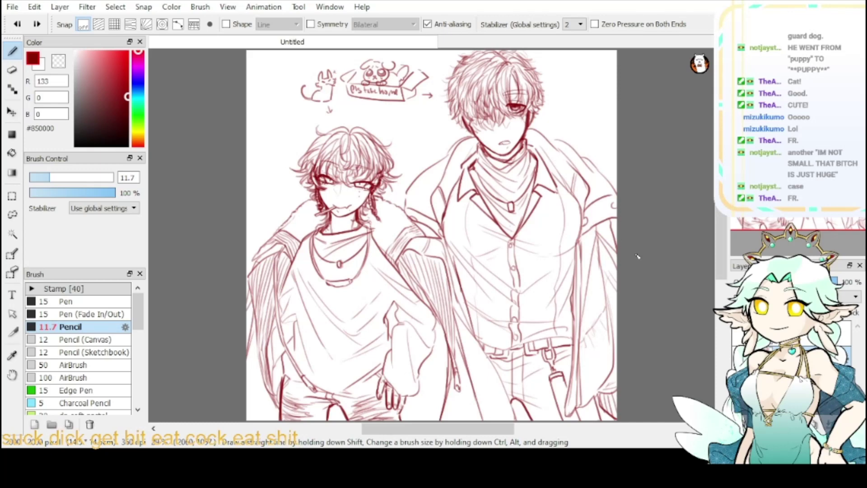
- Show the blue two-body base instead of the coat sketch, fade it to 27% opacity and add a new layer
click(738, 359)
click(738, 333)
click(790, 333)
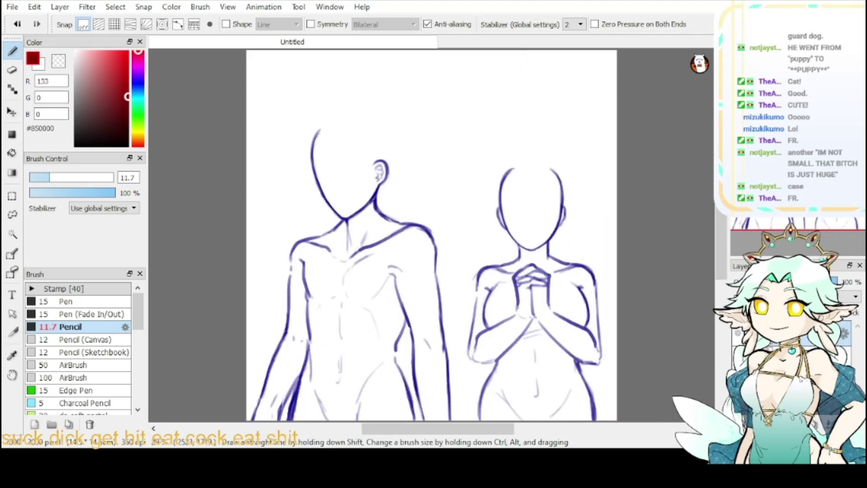
drag(782, 282, 777, 282)
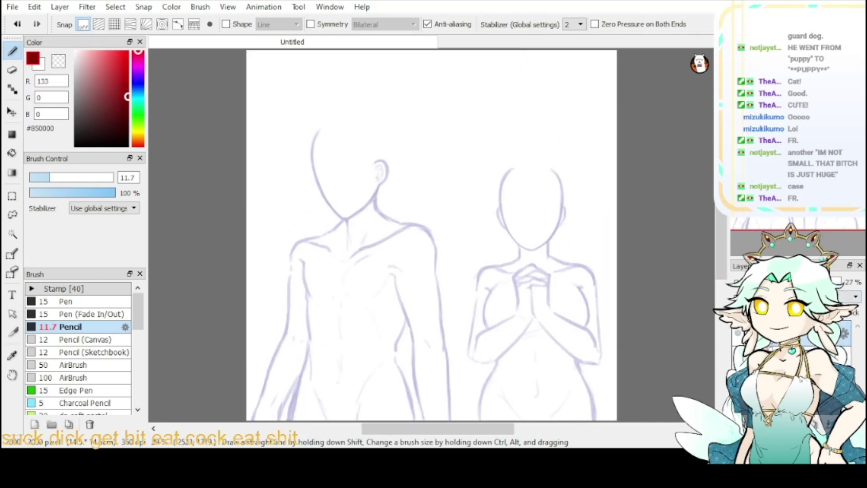
click(741, 424)
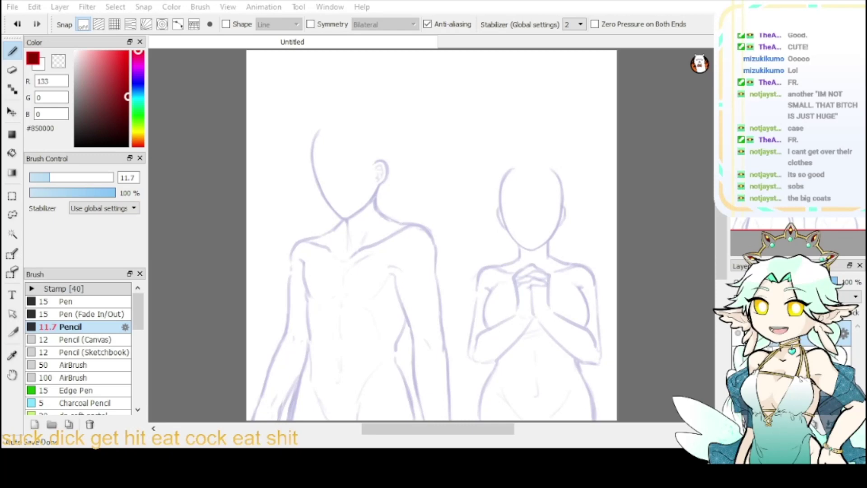
- Redisplay the dark red coat sketch and hide the blue body base to view the sketch alone
click(738, 357)
click(738, 358)
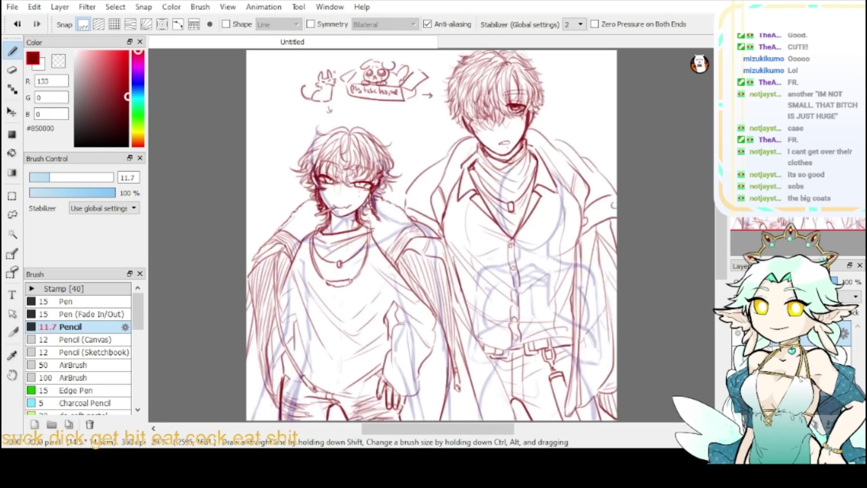
click(738, 361)
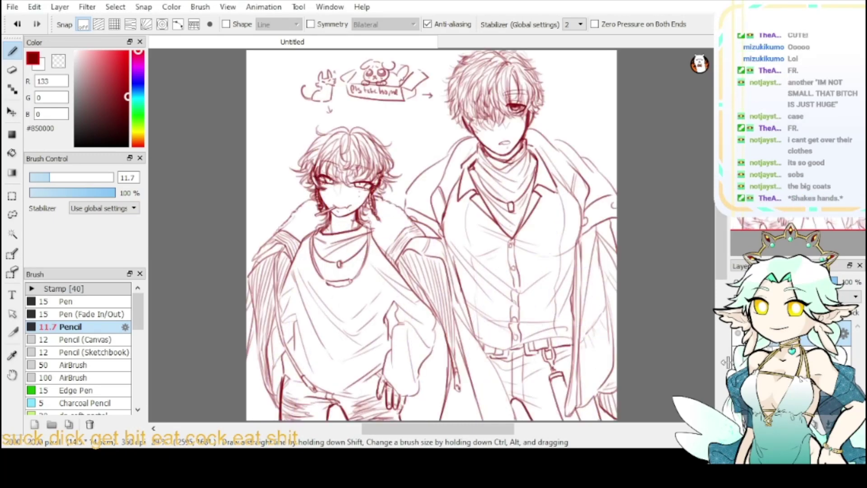
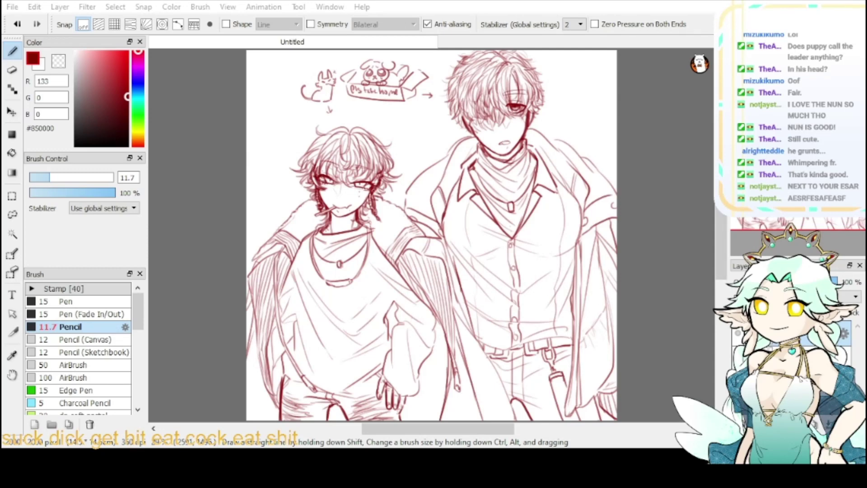
- Switch the visible artwork back to the faded blue base, ready to work on the figure with clasped hands
click(738, 333)
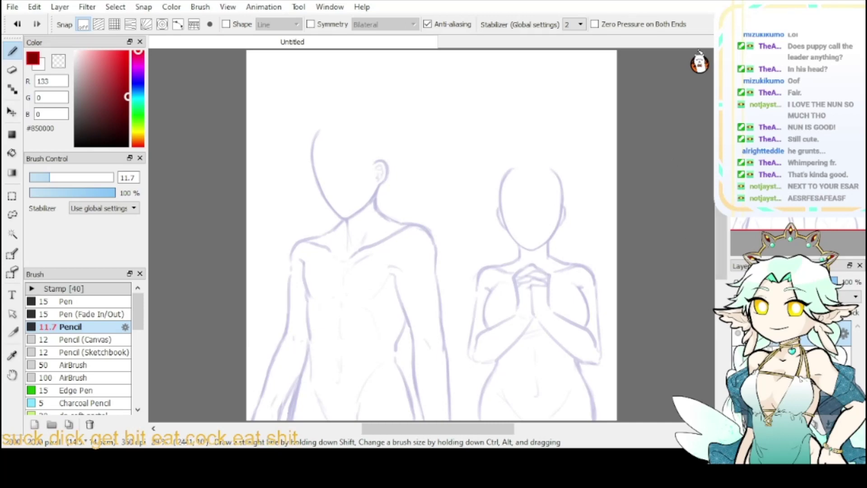
click(739, 55)
click(739, 55)
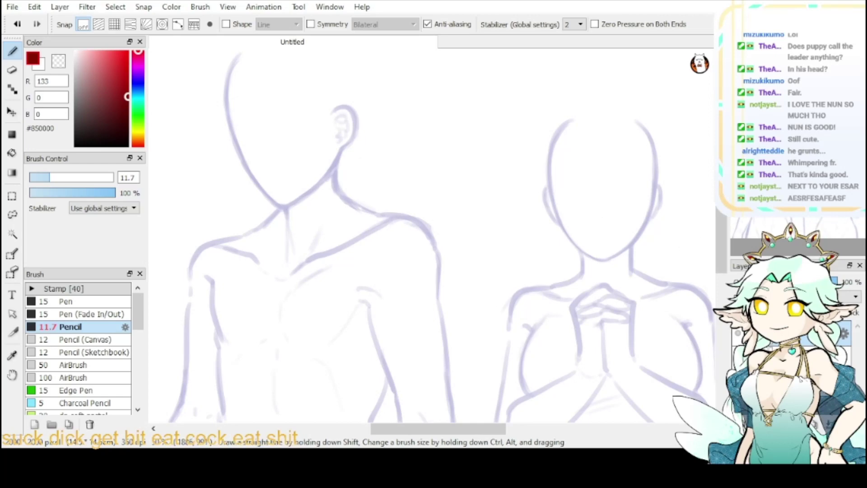
mouse_move(803, 170)
mouse_down()
mouse_move(797, 182)
mouse_move(820, 167)
mouse_up()
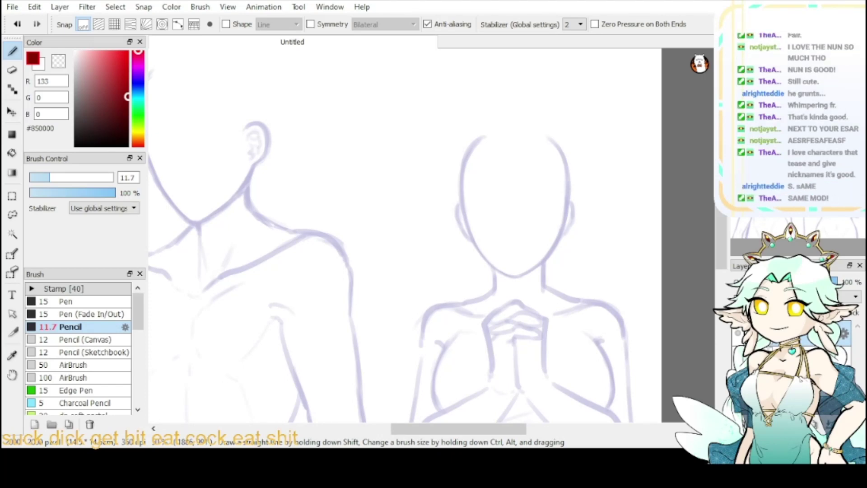
drag(316, 276, 563, 196)
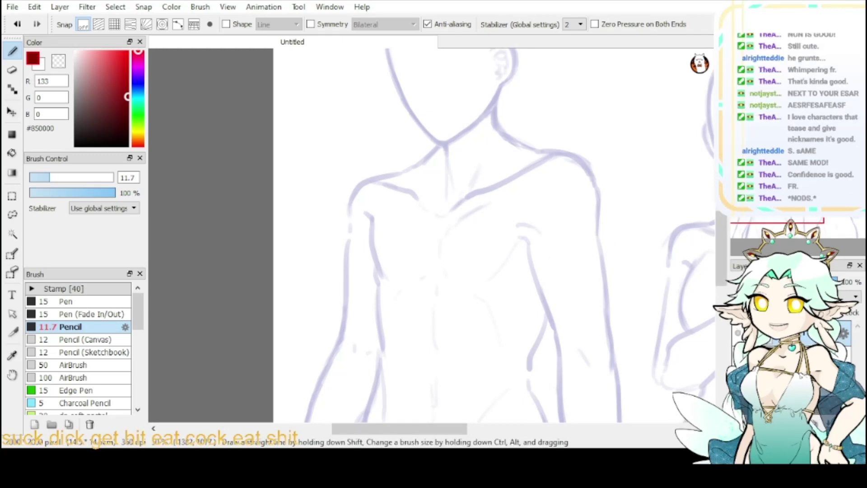
drag(497, 204, 425, 333)
scroll(452, 235, up, 1)
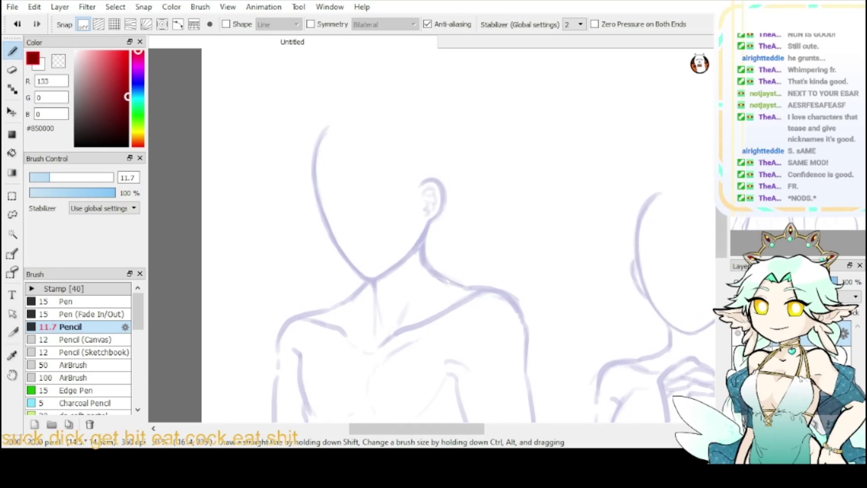
click(803, 358)
click(59, 61)
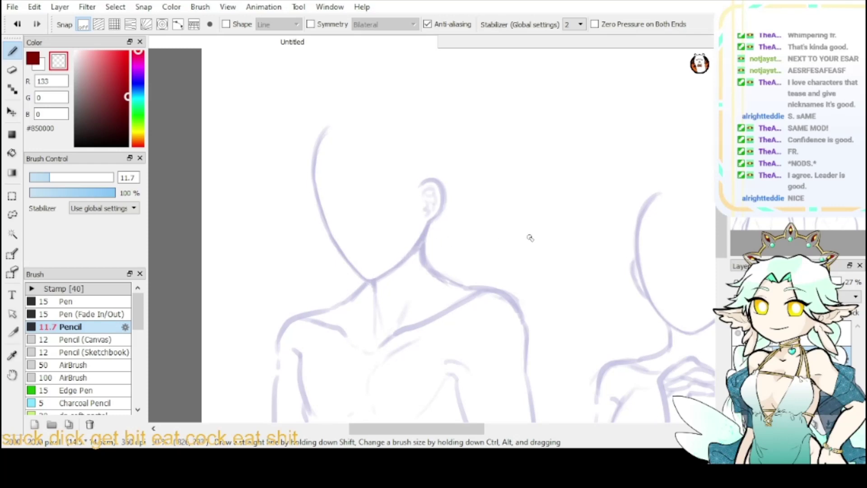
click(804, 383)
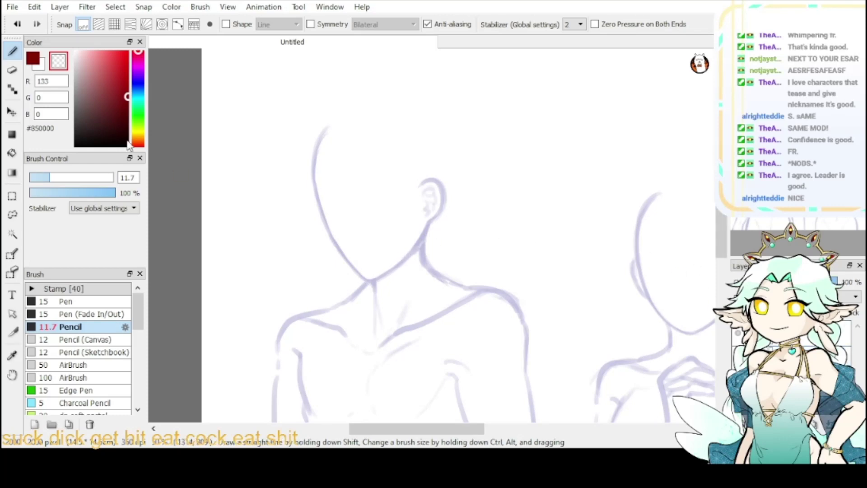
click(33, 59)
click(806, 335)
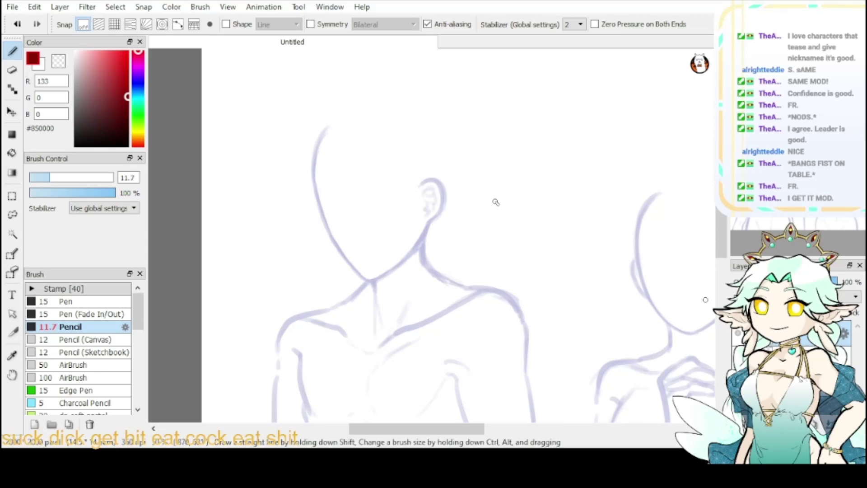
- Lasso the left figure's head on the body base layer and transform it to tilt slightly clockwise
click(808, 357)
click(12, 215)
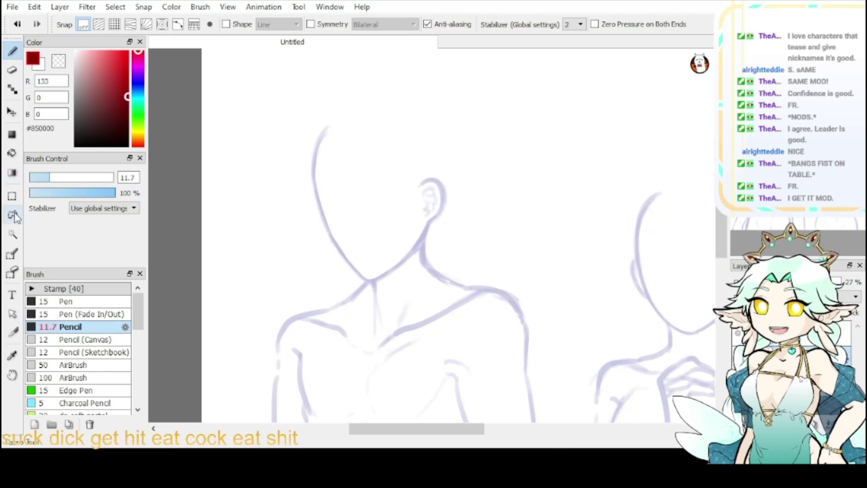
mouse_move(357, 105)
mouse_down()
mouse_move(280, 230)
mouse_move(368, 282)
mouse_move(408, 271)
mouse_move(447, 239)
mouse_move(460, 140)
mouse_move(489, 124)
mouse_up()
click(549, 25)
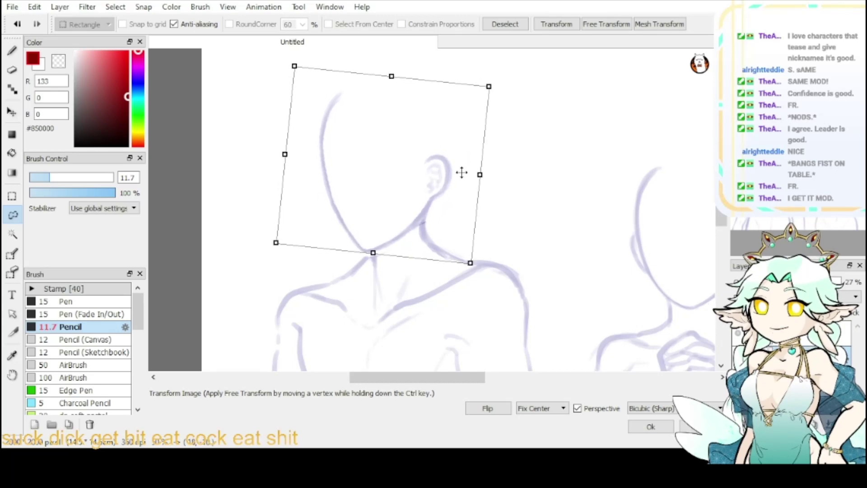
click(636, 427)
- Make the faded body base layer fully opaque, sample its dark blue line colour #0A0788 and clear the head selection
key(x)
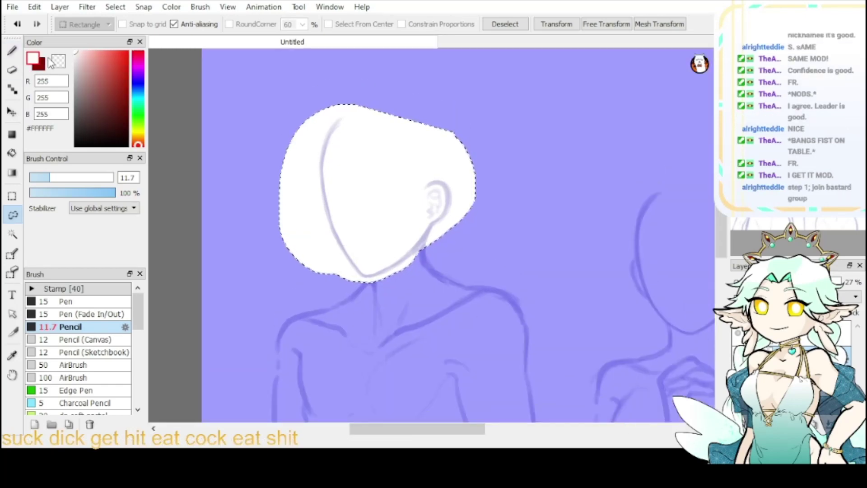
click(836, 281)
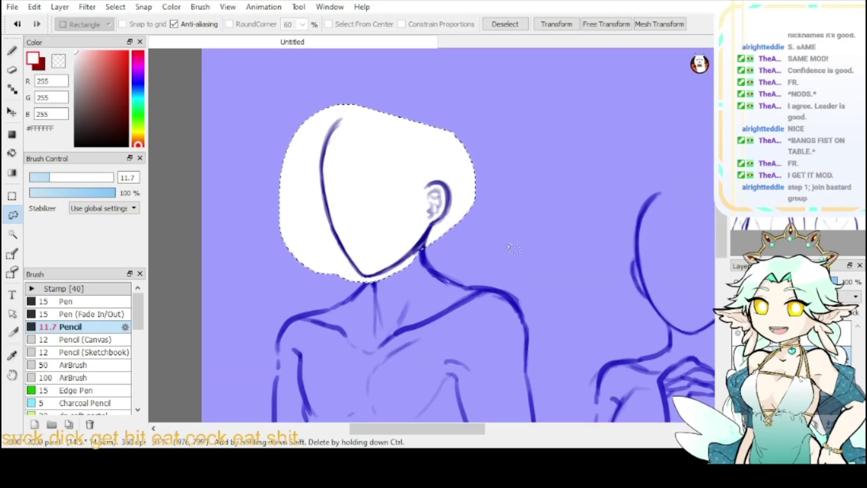
right_click(322, 207)
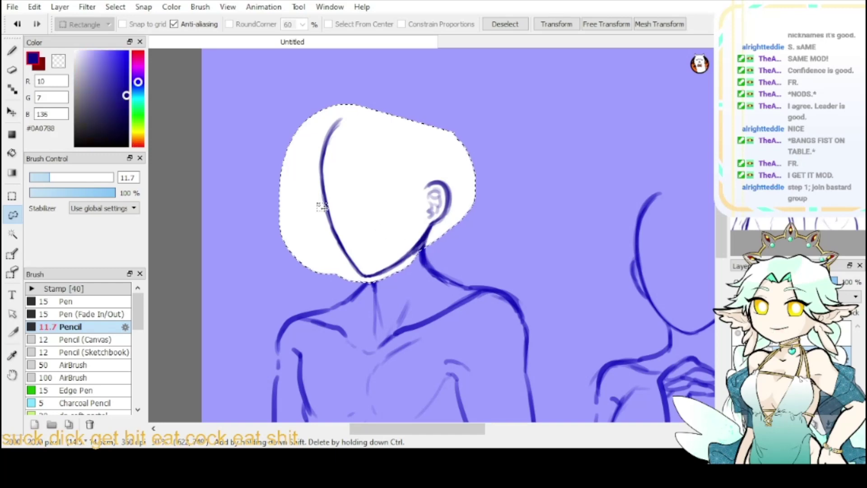
click(12, 50)
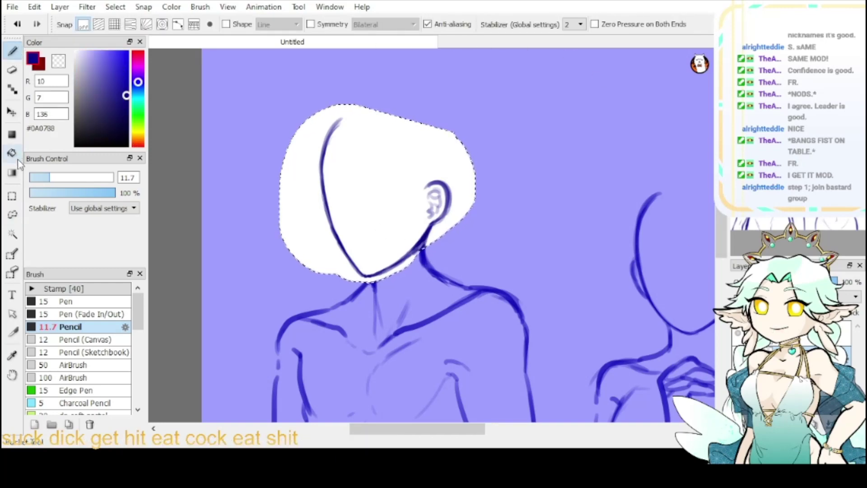
key(l)
click(505, 24)
key(b)
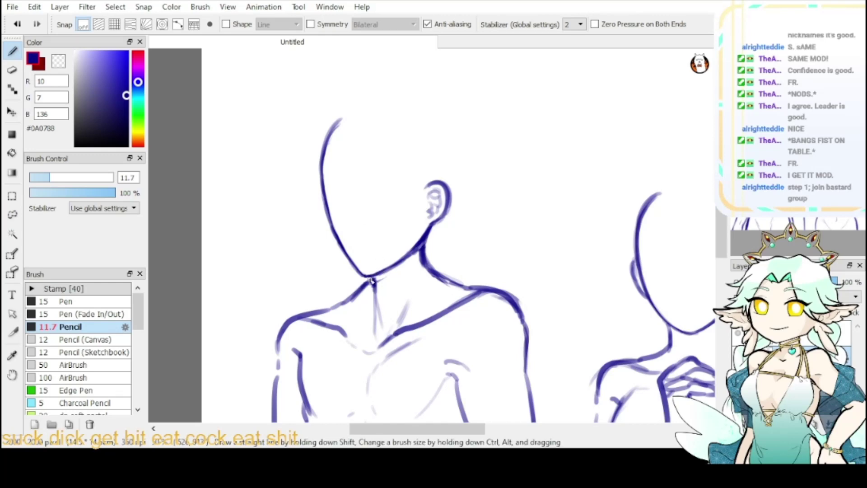
- Clean up the left figure's jawline and its join with the neck, alternating the dark blue Pencil with transparent colour
key(c)
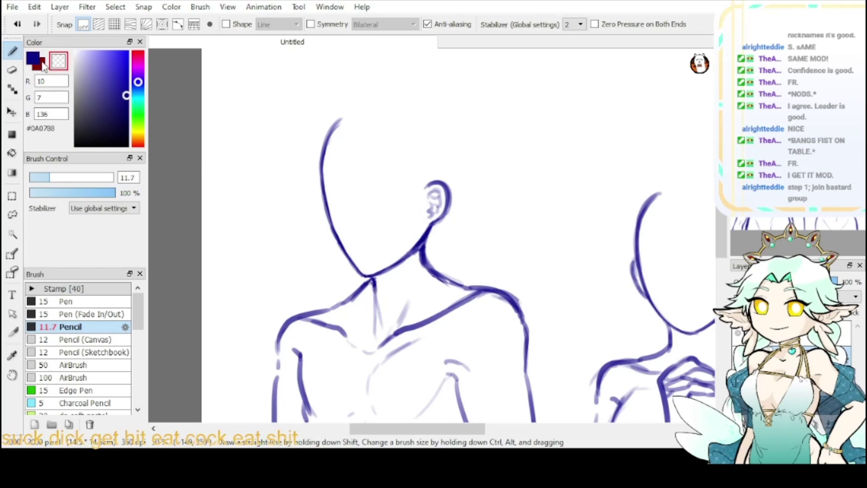
key(c)
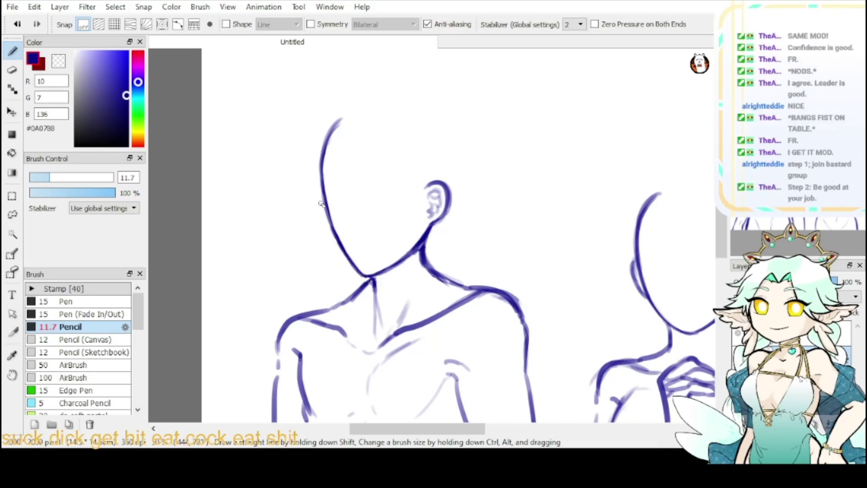
click(60, 63)
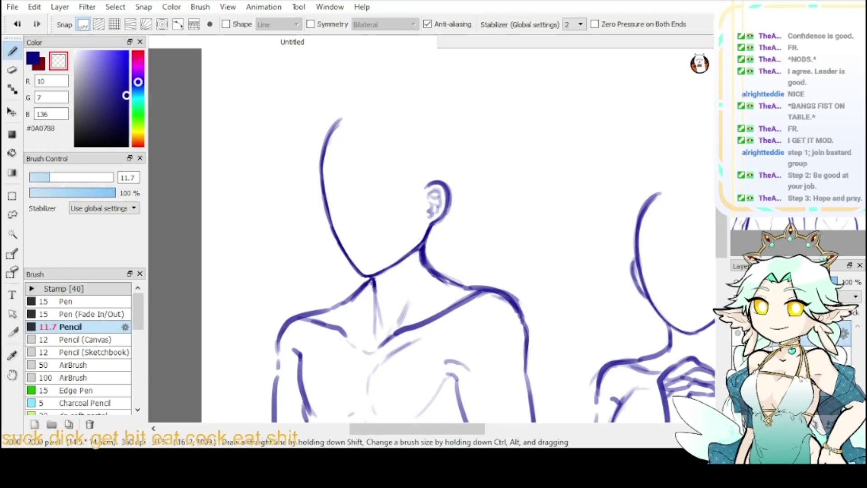
- Switch the colour back to dark red #850000, fade the body base to 41% opacity and return to the sketch layer
click(37, 66)
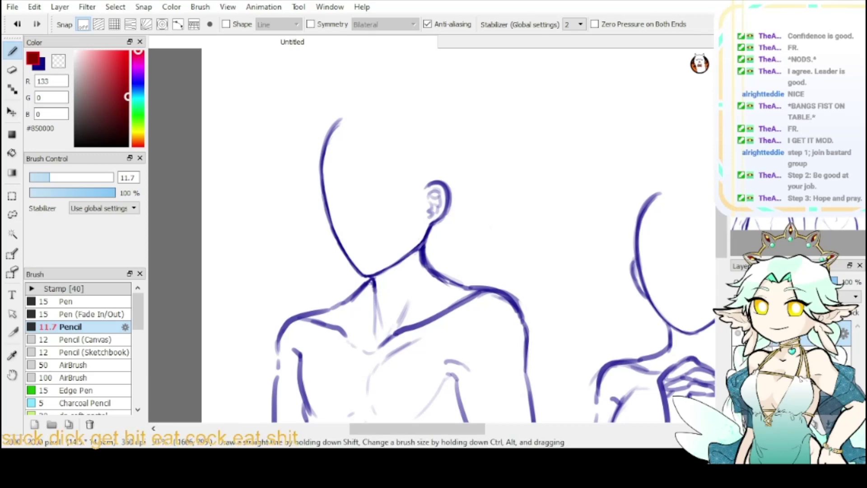
click(790, 359)
click(791, 281)
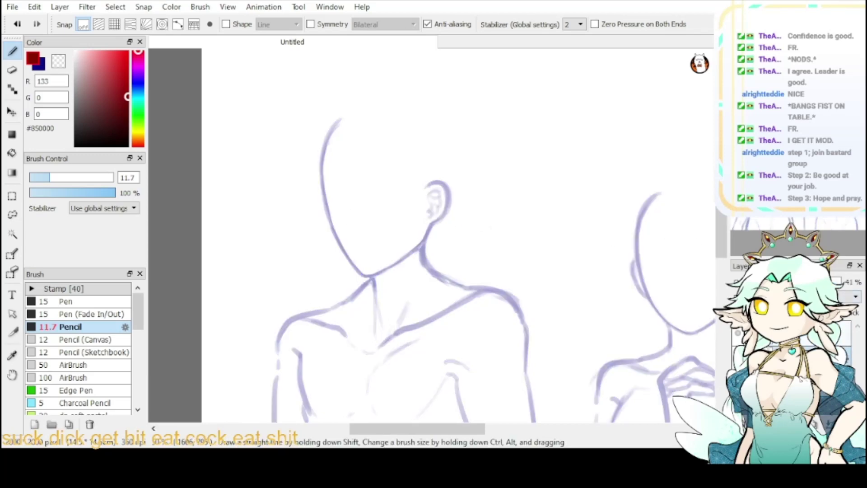
click(790, 333)
- Sketch the upright shirt collar around the left figure's neck in dark red, redoing strokes until the shape fits
mouse_move(403, 244)
mouse_down()
mouse_move(383, 134)
mouse_move(351, 169)
mouse_up()
key(ctrl+z)
mouse_move(408, 130)
mouse_down()
mouse_move(355, 169)
mouse_move(369, 228)
mouse_up()
key(ctrl+z)
mouse_move(353, 173)
mouse_down()
mouse_move(380, 223)
mouse_move(419, 179)
mouse_up()
drag(408, 130, 420, 168)
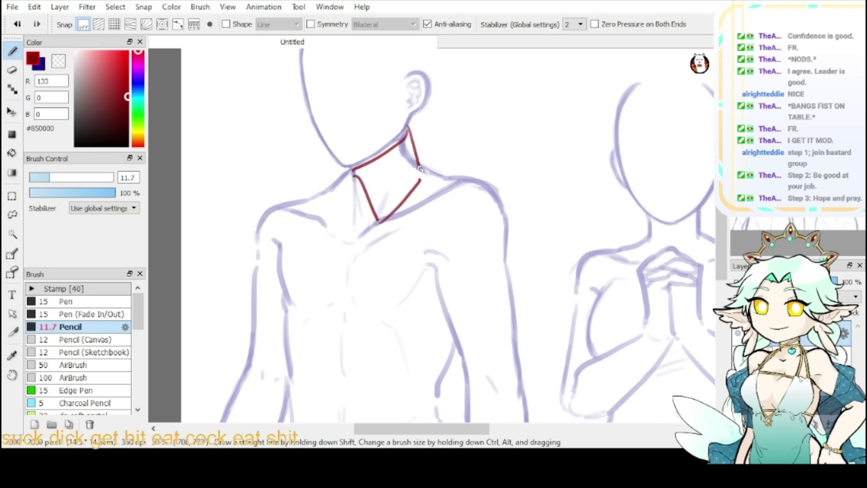
key(ctrl+z)
drag(408, 129, 420, 178)
key(ctrl+z)
drag(353, 171, 325, 224)
key(ctrl+z)
key(ctrl+z)
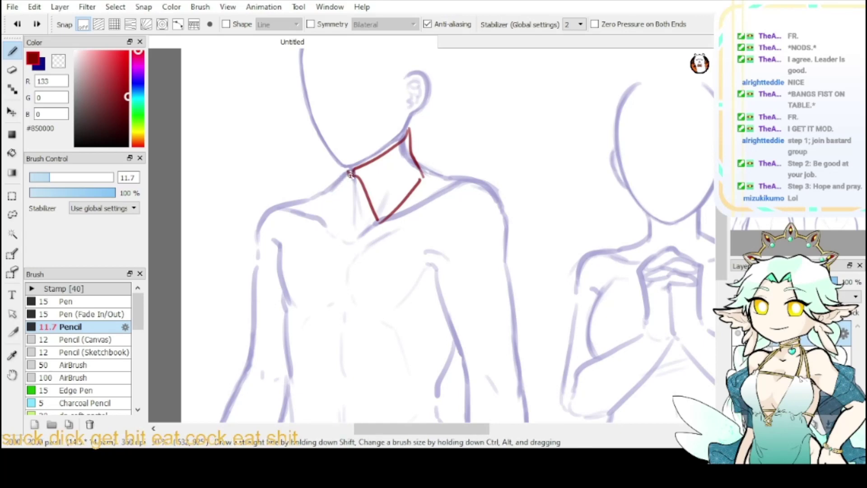
- Draw the collar's other front edge and a banded neck cloth with loose folds below the chin
mouse_move(348, 174)
mouse_down()
mouse_move(326, 223)
mouse_move(343, 167)
mouse_move(328, 224)
mouse_up()
mouse_move(342, 182)
mouse_down()
mouse_move(361, 186)
mouse_move(363, 202)
mouse_up()
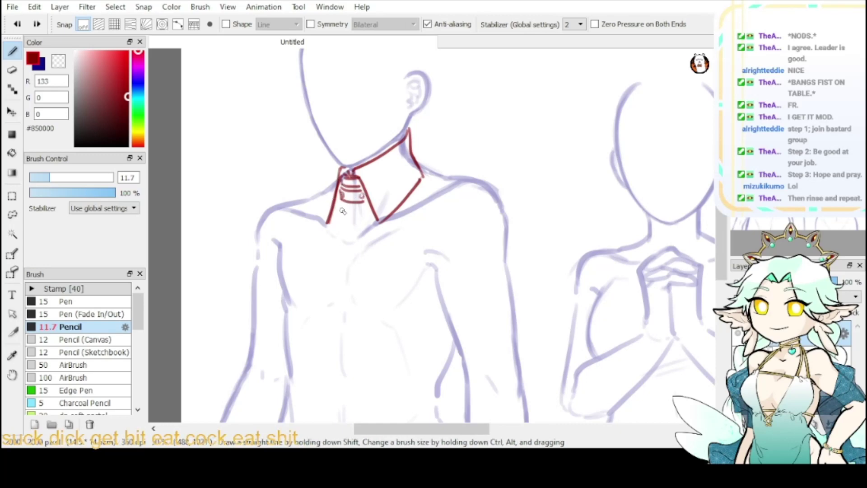
mouse_move(349, 204)
mouse_down()
mouse_move(349, 226)
mouse_move(355, 219)
mouse_up()
key(ctrl+z)
key(ctrl+z)
mouse_move(341, 202)
mouse_down()
mouse_move(345, 223)
mouse_move(357, 223)
mouse_move(367, 207)
mouse_up()
- Sketch the coat's folded collar edge beside the neck and a broad angular flap across the chest below it
drag(413, 163, 447, 176)
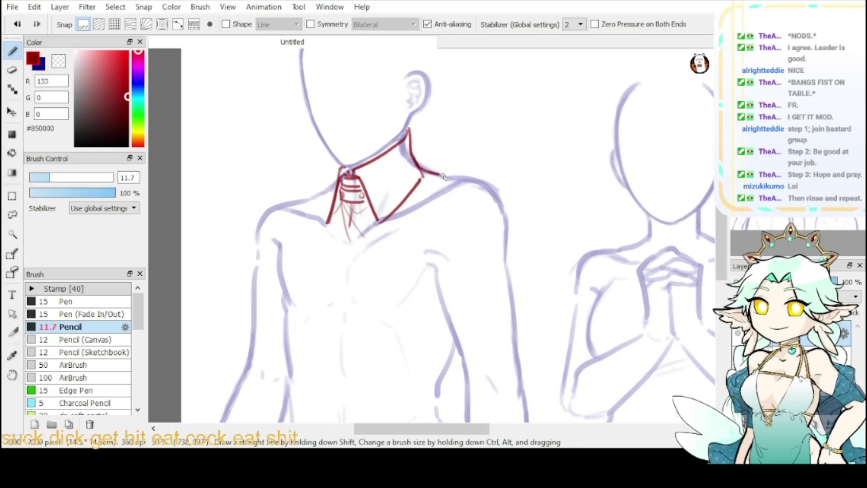
key(ctrl+z)
mouse_move(422, 170)
mouse_down()
mouse_move(433, 171)
mouse_move(439, 196)
mouse_up()
key(ctrl+z)
mouse_move(418, 157)
mouse_down()
mouse_move(465, 236)
mouse_move(451, 256)
mouse_up()
mouse_move(440, 195)
mouse_down()
mouse_move(387, 254)
mouse_move(412, 289)
mouse_up()
drag(415, 287, 451, 259)
key(ctrl+z)
key(ctrl+z)
mouse_move(383, 254)
mouse_down()
mouse_move(392, 270)
mouse_move(427, 275)
mouse_move(454, 253)
mouse_up()
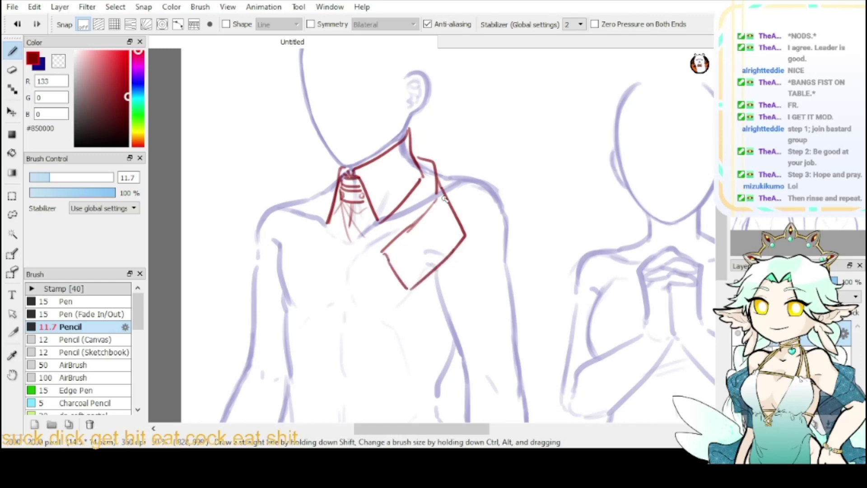
- Add an inner trim line and two round buttons to the angular chest flap
mouse_move(441, 190)
mouse_down()
mouse_move(458, 235)
mouse_move(412, 284)
mouse_up()
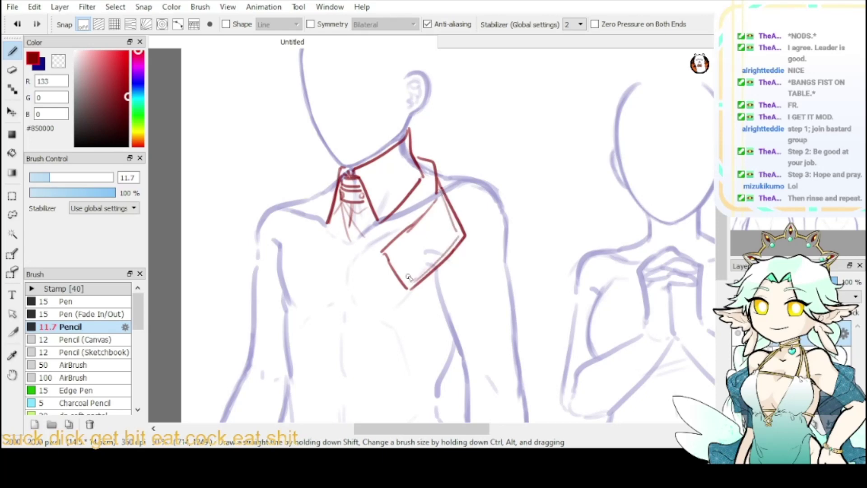
drag(389, 251, 409, 287)
drag(440, 243, 437, 246)
mouse_move(451, 225)
mouse_down()
mouse_move(409, 266)
mouse_move(321, 256)
mouse_move(375, 255)
mouse_up()
key(ctrl+z)
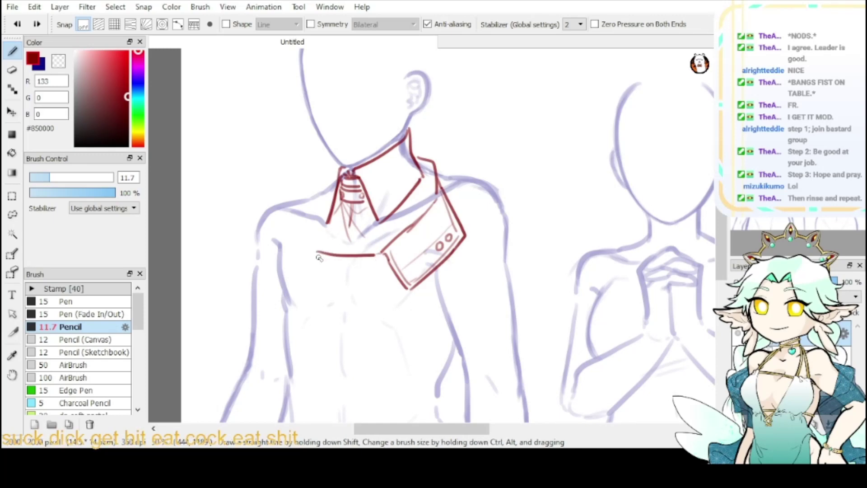
- Connect the chest flap with a line across the chest and outline the matching flap over the opposite shoulder
drag(318, 252, 384, 256)
mouse_move(317, 252)
mouse_down()
mouse_move(284, 265)
mouse_move(315, 197)
mouse_up()
mouse_move(284, 265)
mouse_down()
mouse_move(270, 272)
mouse_move(267, 214)
mouse_up()
mouse_move(316, 188)
mouse_down()
mouse_move(266, 212)
mouse_move(279, 262)
mouse_up()
key(ctrl+z)
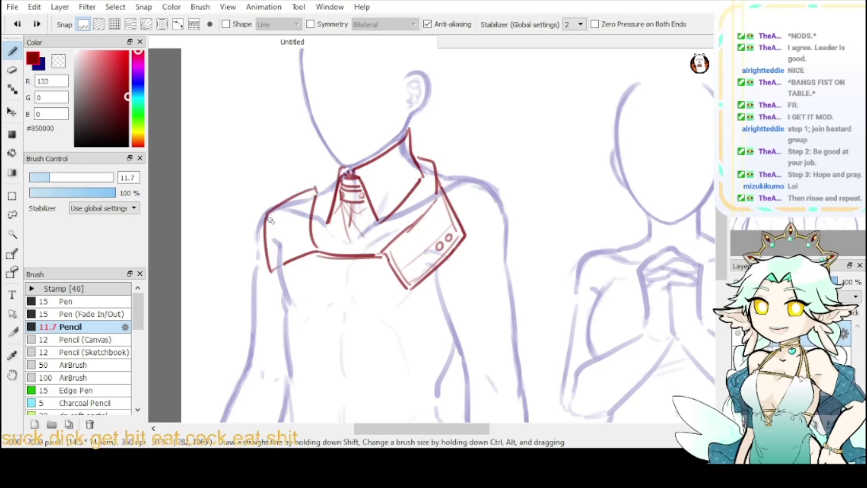
- Add inner trim lines and two small square buttons to the flap on the left shoulder
mouse_move(269, 215)
mouse_down()
mouse_move(276, 263)
mouse_move(309, 245)
mouse_up()
drag(271, 210, 280, 219)
key(ctrl+z)
drag(275, 222, 290, 249)
key(ctrl+z)
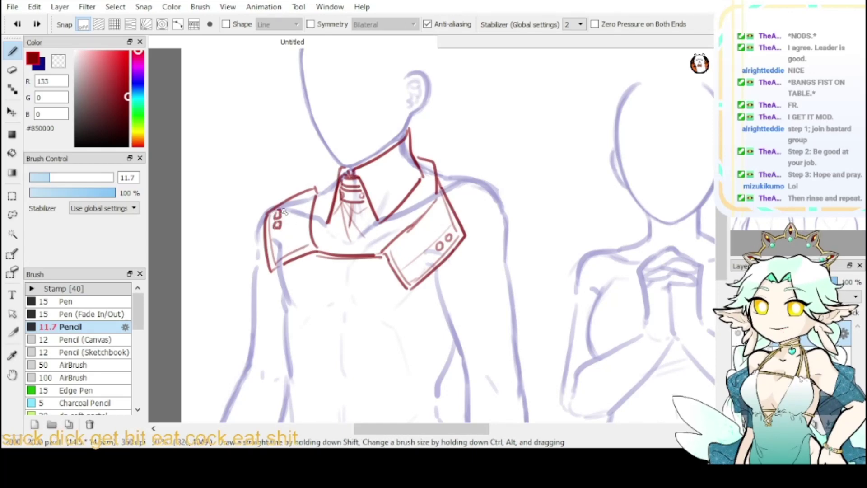
drag(284, 206, 290, 253)
drag(317, 193, 337, 174)
key(ctrl+z)
key(ctrl+z)
key(ctrl+z)
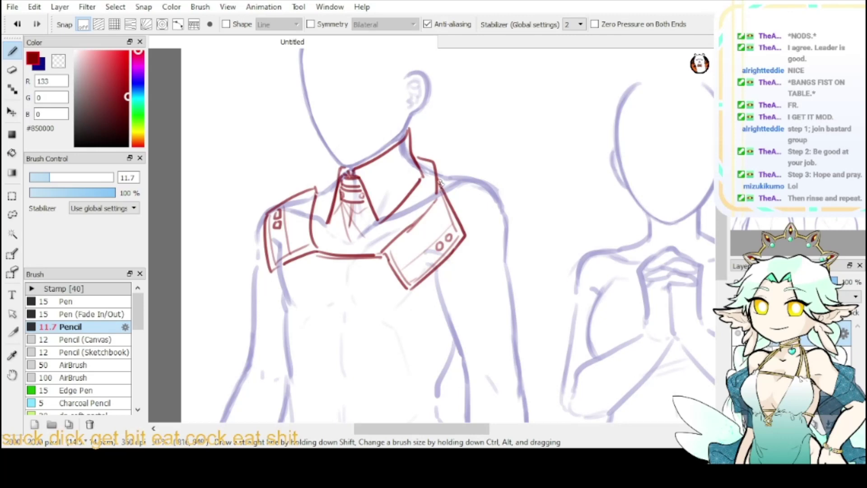
- Sketch raised, pointed collar wings above both shoulders and join the left one down to its shoulder flap
drag(437, 182, 455, 156)
mouse_move(469, 148)
mouse_down()
mouse_move(500, 144)
mouse_move(481, 131)
mouse_up()
key(ctrl+z)
drag(440, 178, 518, 149)
key(ctrl+z)
mouse_move(438, 188)
mouse_down()
mouse_move(461, 166)
mouse_move(520, 169)
mouse_up()
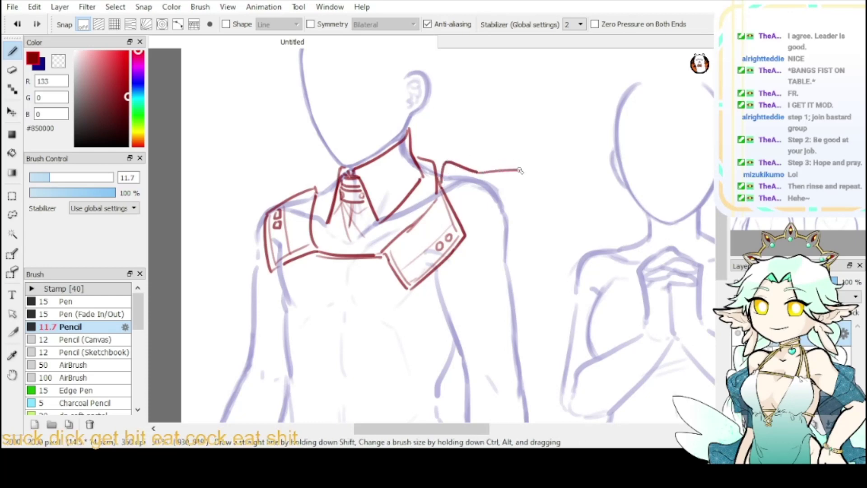
drag(435, 144, 519, 170)
mouse_move(317, 198)
mouse_down()
mouse_move(315, 170)
mouse_move(277, 181)
mouse_move(269, 168)
mouse_move(330, 164)
mouse_up()
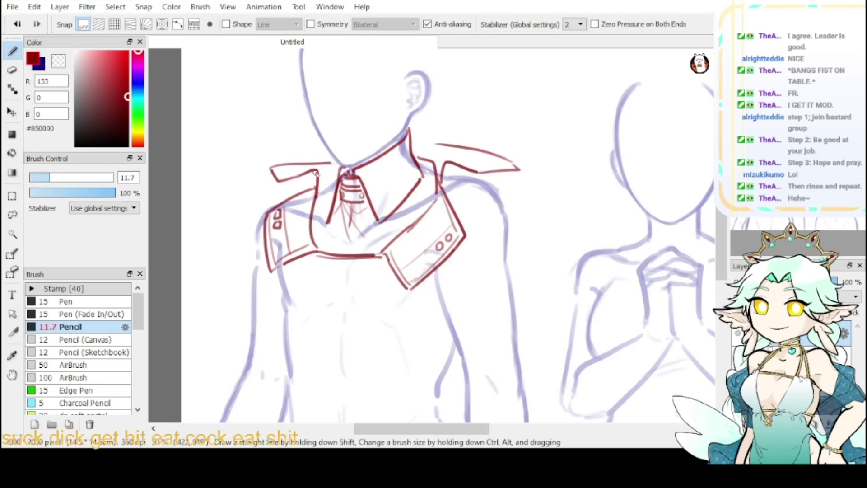
drag(270, 171, 277, 206)
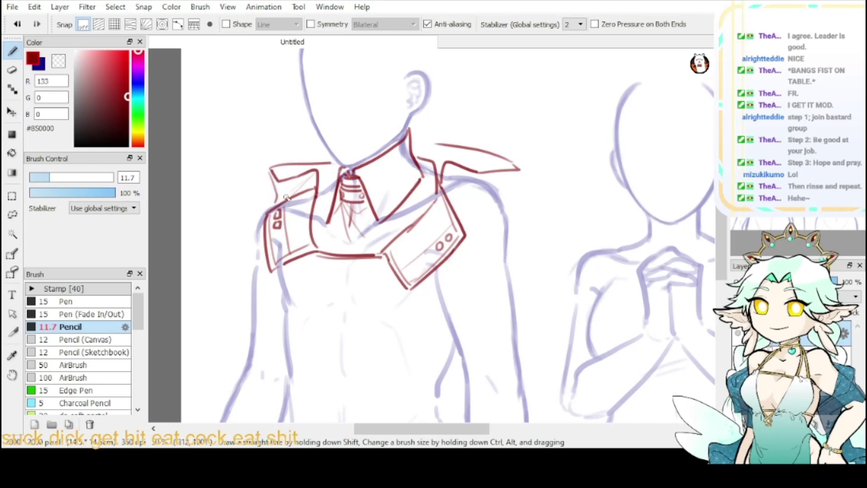
- Add light fold lines under the right collar wing, extend its pointed tip and sketch the shoulder edge beneath
mouse_move(449, 166)
mouse_down()
mouse_move(462, 206)
mouse_move(449, 164)
mouse_move(472, 188)
mouse_up()
key(ctrl+z)
key(ctrl+z)
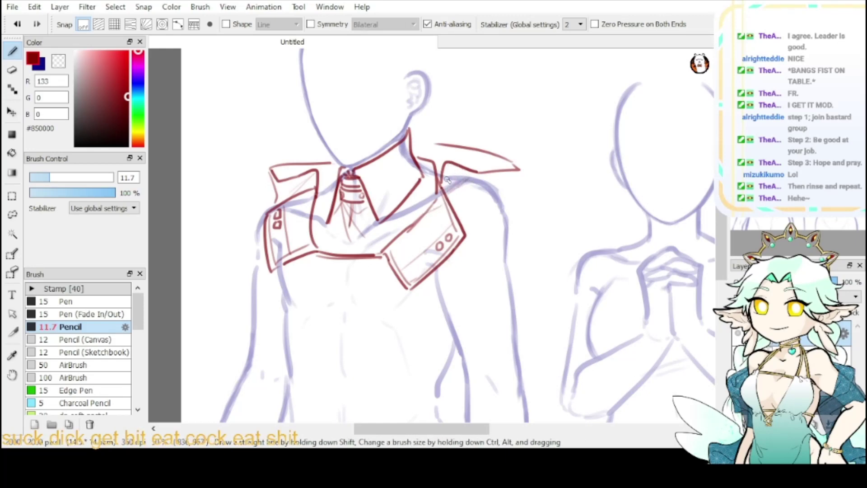
drag(452, 187, 470, 212)
drag(474, 211, 499, 222)
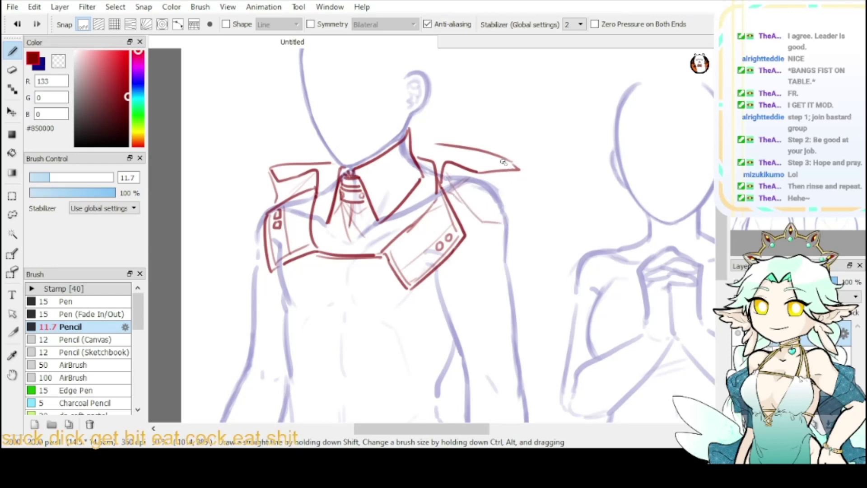
mouse_move(485, 146)
mouse_down()
mouse_move(523, 168)
mouse_move(515, 186)
mouse_up()
mouse_move(477, 206)
mouse_down()
mouse_move(517, 190)
mouse_move(516, 215)
mouse_up()
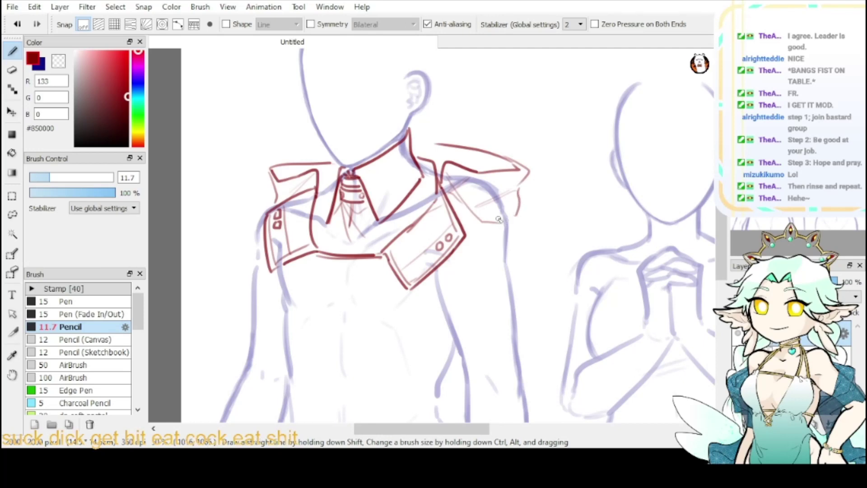
- Sketch the puffed edge at the left shoulder and add light inner trim lines along both raised collar wings
mouse_move(272, 181)
mouse_down()
mouse_move(257, 216)
mouse_move(271, 209)
mouse_up()
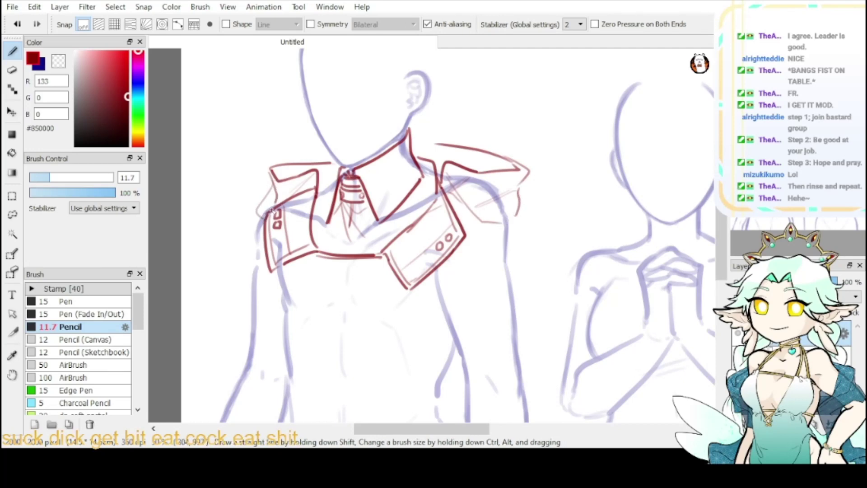
drag(276, 177, 341, 161)
mouse_move(429, 150)
mouse_down()
mouse_move(414, 156)
mouse_move(441, 145)
mouse_move(524, 170)
mouse_up()
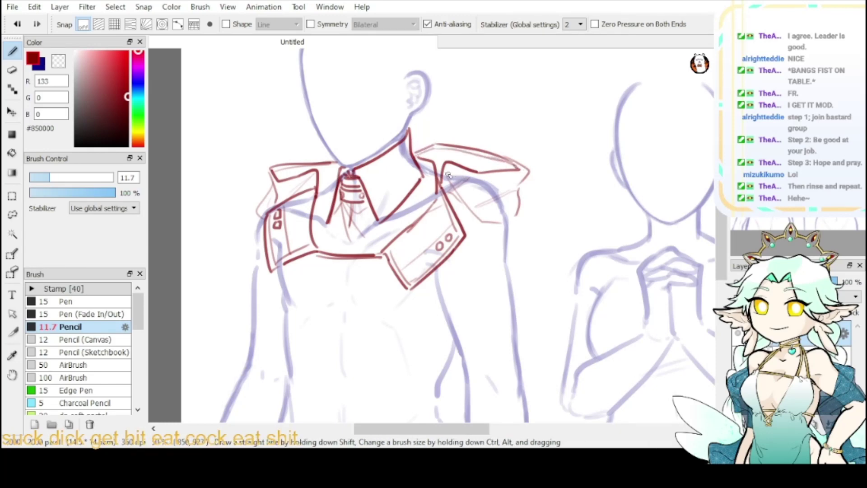
- Add light fold lines beneath the right collar wing and sketch the upper outer edge of the right sleeve
mouse_move(442, 186)
mouse_down()
mouse_move(447, 168)
mouse_move(482, 178)
mouse_move(519, 171)
mouse_up()
mouse_move(314, 188)
mouse_down()
mouse_move(312, 177)
mouse_move(281, 186)
mouse_move(351, 167)
mouse_up()
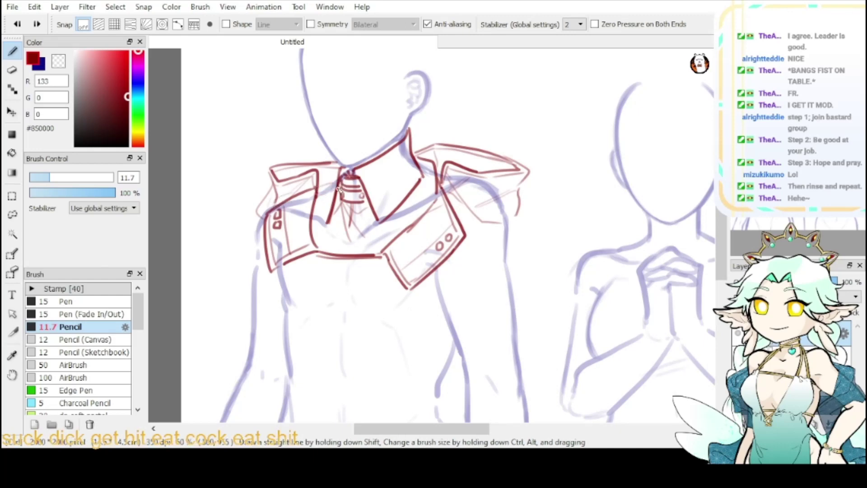
drag(420, 166, 436, 175)
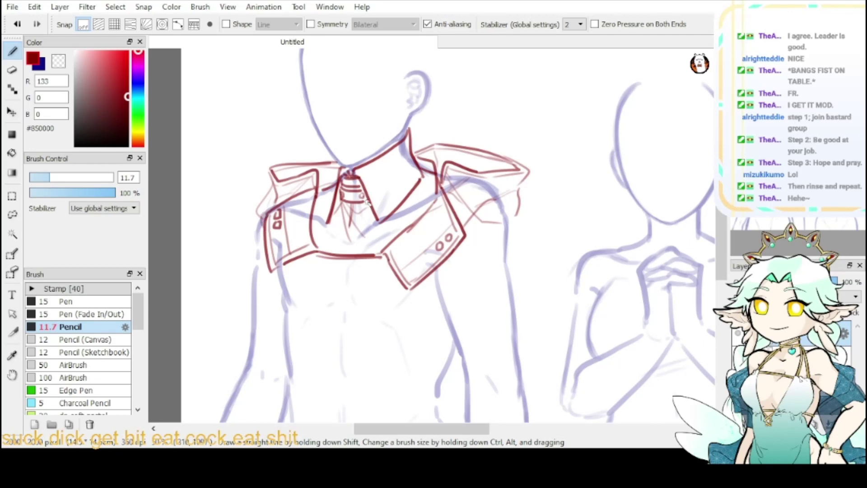
drag(446, 175, 494, 184)
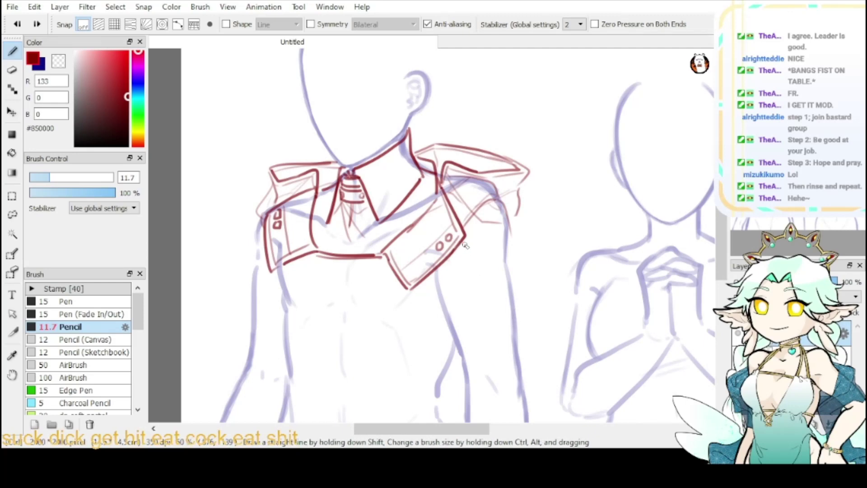
drag(514, 237, 525, 337)
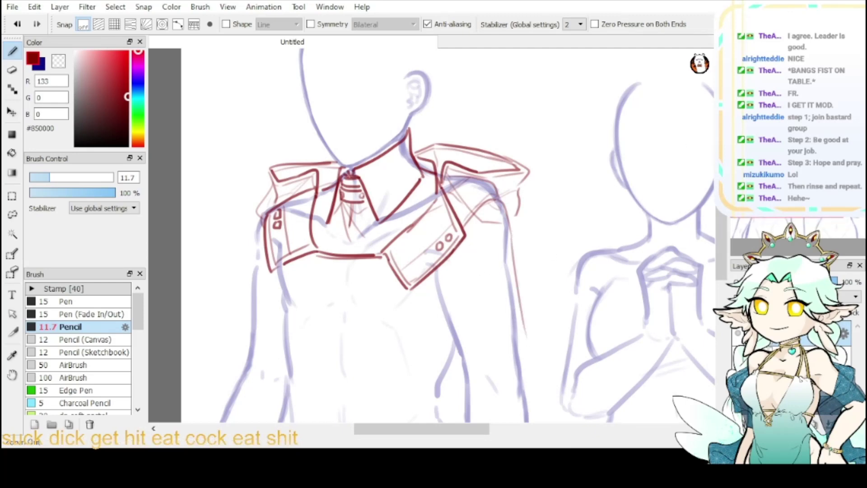
key(ctrl+minus)
mouse_move(451, 253)
mouse_down()
mouse_move(490, 245)
mouse_move(477, 227)
mouse_move(502, 339)
mouse_move(490, 282)
mouse_up()
drag(460, 252, 479, 322)
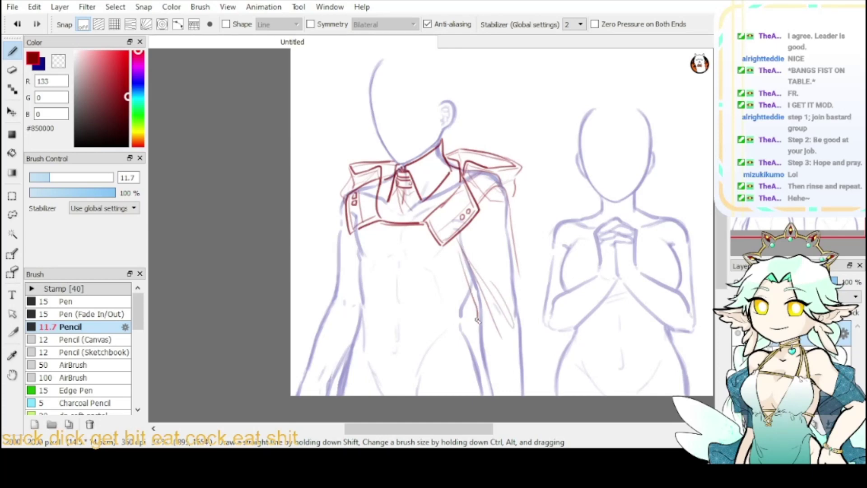
key(ctrl+z)
key(ctrl+z)
key(ctrl+z)
drag(454, 243, 496, 339)
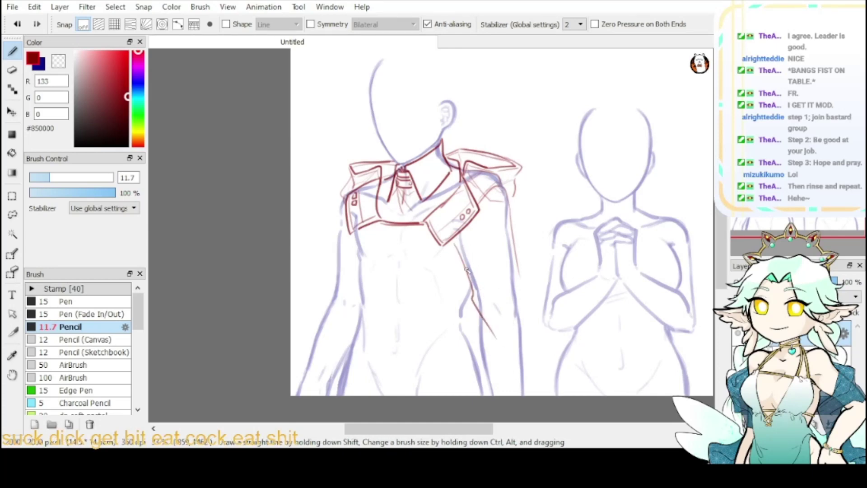
drag(478, 290, 513, 336)
key(ctrl+z)
key(ctrl+z)
drag(460, 233, 482, 337)
drag(462, 246, 513, 363)
key(ctrl+z)
key(ctrl+z)
mouse_move(457, 241)
mouse_down()
mouse_move(481, 324)
mouse_move(496, 326)
mouse_up()
drag(470, 259, 489, 296)
key(ctrl+z)
key(ctrl+z)
- Sketch light elbow folds on the right sleeve and extend its outer and inner edges down to the canvas bottom
mouse_move(461, 242)
mouse_down()
mouse_move(495, 311)
mouse_move(513, 317)
mouse_up()
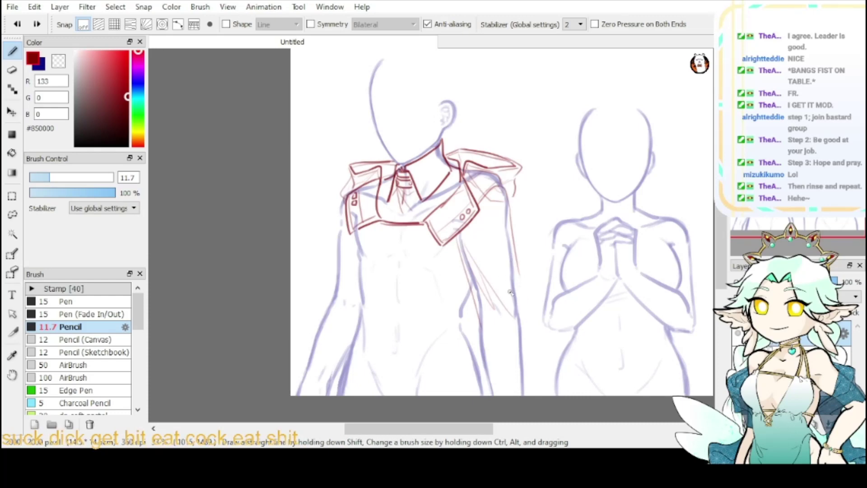
drag(519, 273, 535, 367)
drag(468, 286, 475, 395)
drag(533, 343, 542, 398)
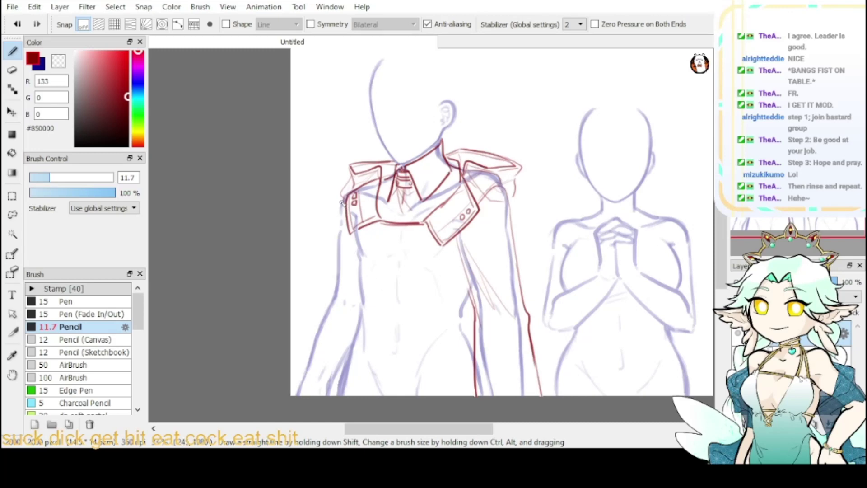
- Sketch the left sleeve's outer edge down to the canvas bottom, with elbow folds and a curved end line
drag(342, 203, 328, 321)
key(ctrl+z)
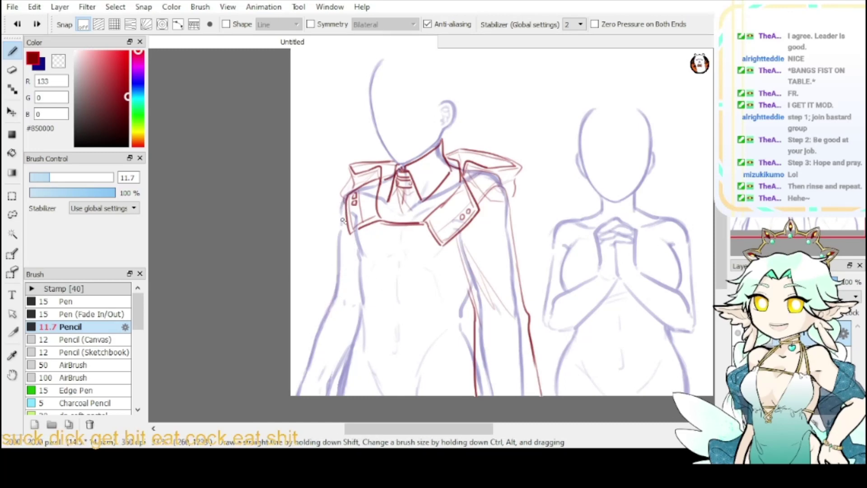
drag(341, 200, 328, 283)
drag(344, 240, 291, 396)
drag(355, 277, 329, 311)
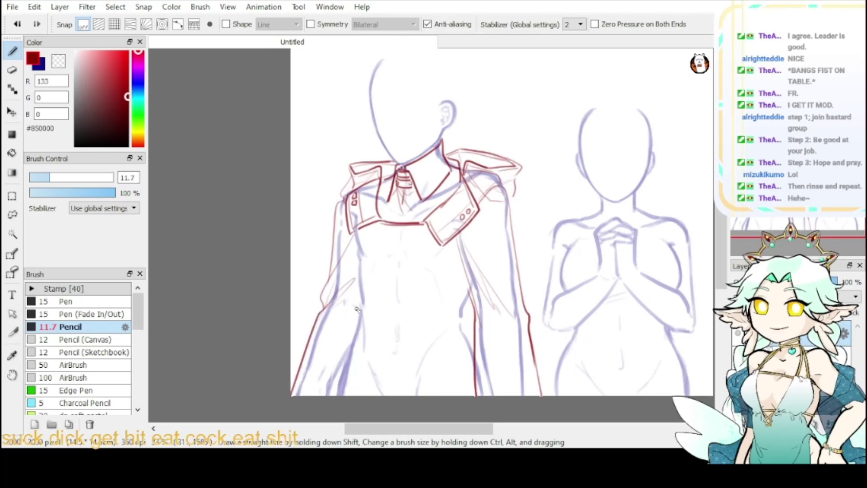
drag(294, 391, 311, 396)
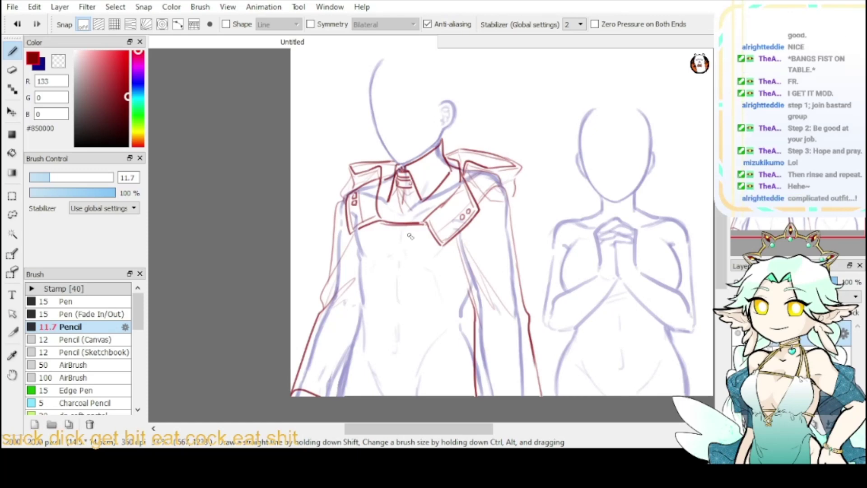
drag(427, 227, 436, 406)
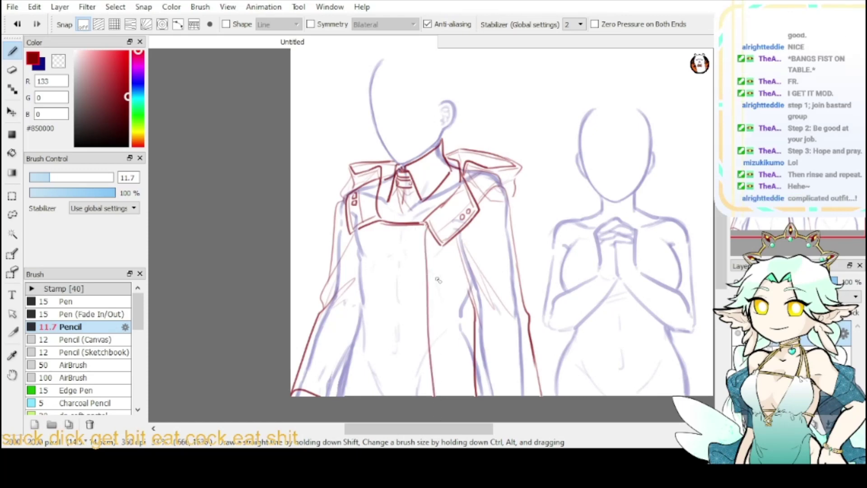
key(ctrl+z)
drag(443, 240, 450, 397)
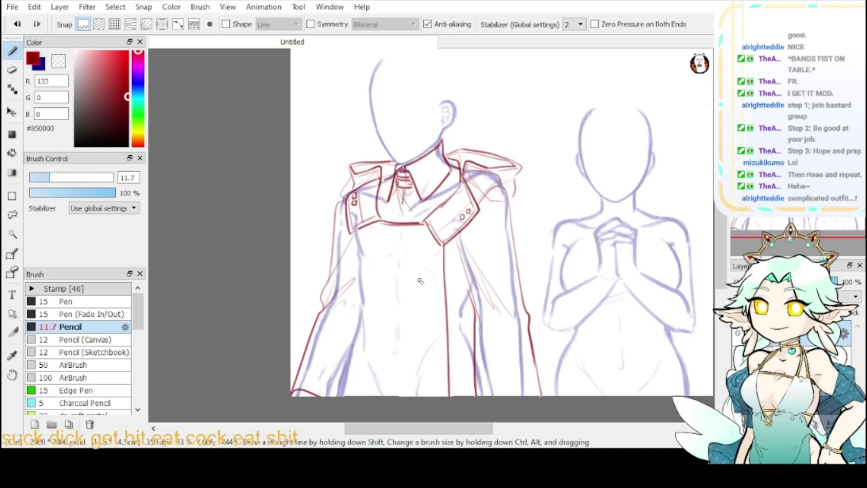
key(ctrl+z)
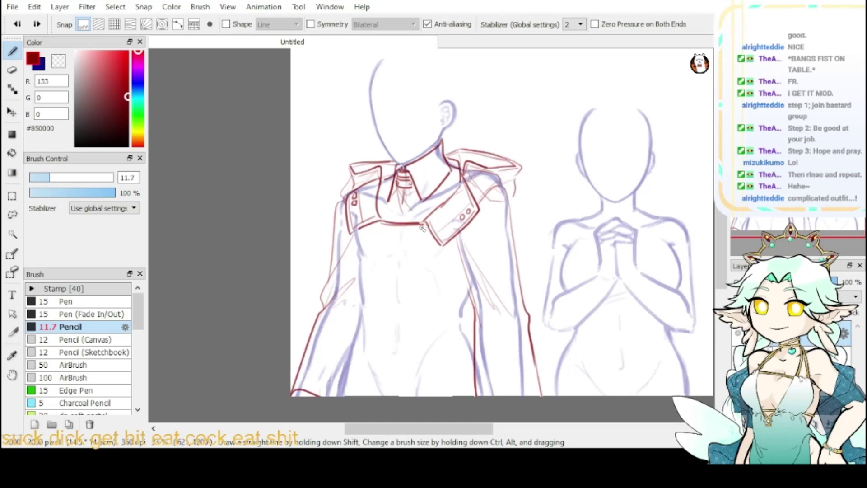
drag(414, 228, 421, 397)
key(ctrl+z)
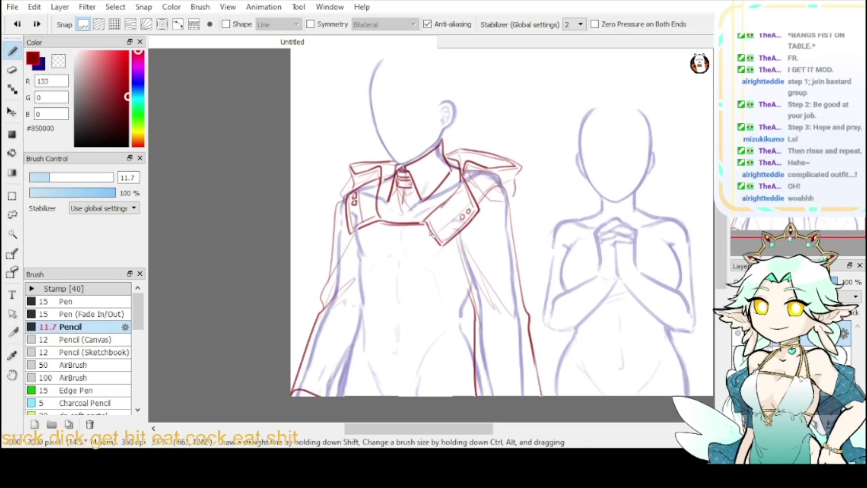
- Sketch two short strap tabs with round buttons below the lower corner of the right chest flap
mouse_move(430, 233)
mouse_down()
mouse_move(415, 240)
mouse_move(421, 251)
mouse_move(439, 246)
mouse_move(428, 233)
mouse_move(414, 238)
mouse_up()
key(ctrl+z)
key(ctrl+z)
key(ctrl+z)
mouse_move(414, 237)
mouse_down()
mouse_move(422, 248)
mouse_move(437, 241)
mouse_move(411, 234)
mouse_move(417, 245)
mouse_move(440, 243)
mouse_move(419, 249)
mouse_move(424, 263)
mouse_move(452, 252)
mouse_up()
key(ctrl+z)
key(ctrl+z)
key(ctrl+z)
key(ctrl+z)
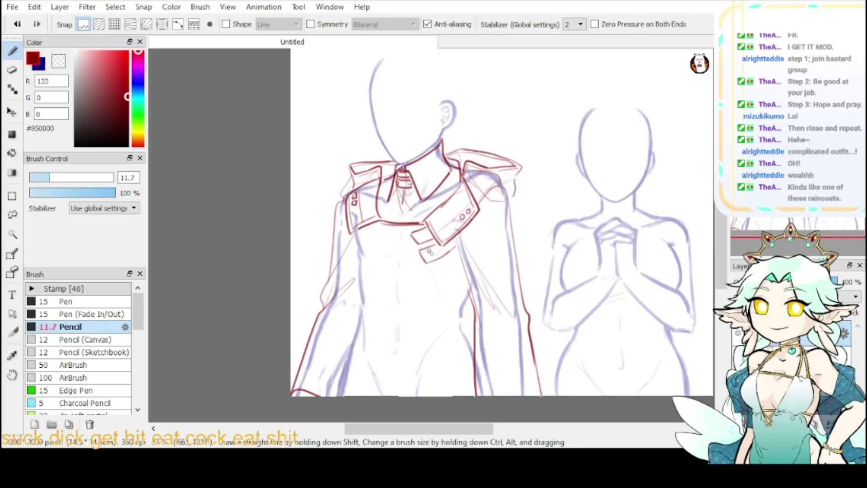
key(ctrl+z)
mouse_move(419, 241)
mouse_down()
mouse_move(420, 233)
mouse_move(430, 259)
mouse_move(423, 252)
mouse_move(433, 234)
mouse_move(457, 300)
mouse_up()
key(ctrl+z)
- Draw the coat's front opening as parallel vertical lines below the straps and add light fold lines across the lower torso
mouse_move(447, 258)
mouse_down()
mouse_move(451, 317)
mouse_move(455, 300)
mouse_move(452, 395)
mouse_up()
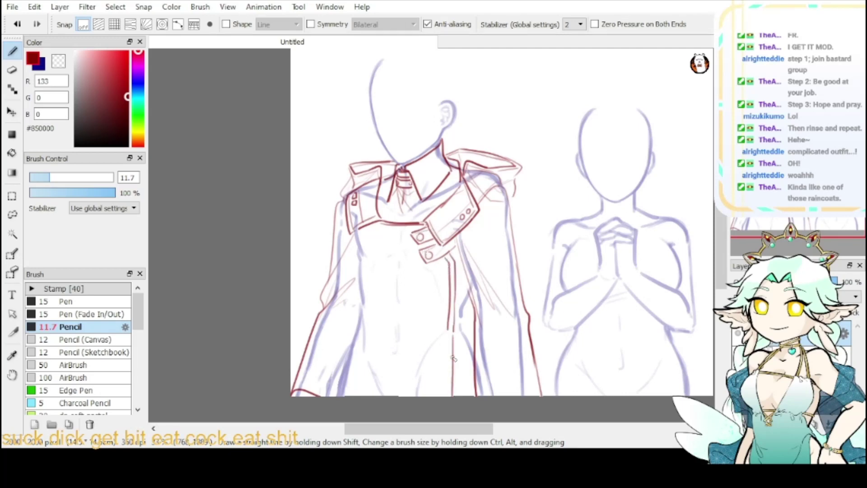
drag(447, 335, 444, 393)
drag(446, 323, 400, 407)
mouse_move(437, 325)
mouse_down()
mouse_move(402, 364)
mouse_move(366, 356)
mouse_up()
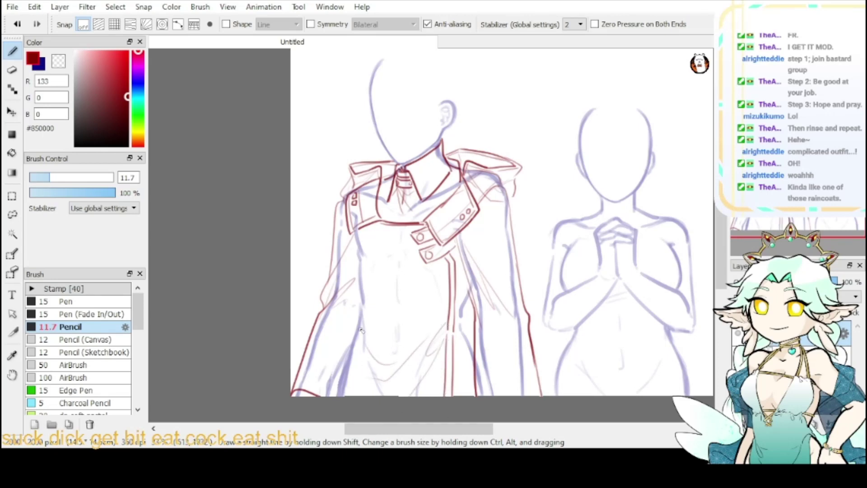
- Sketch the left sleeve's inner edge from the shoulder flap down to the canvas bottom, with a small break at the elbow
drag(355, 235, 342, 395)
key(ctrl+z)
drag(355, 235, 338, 399)
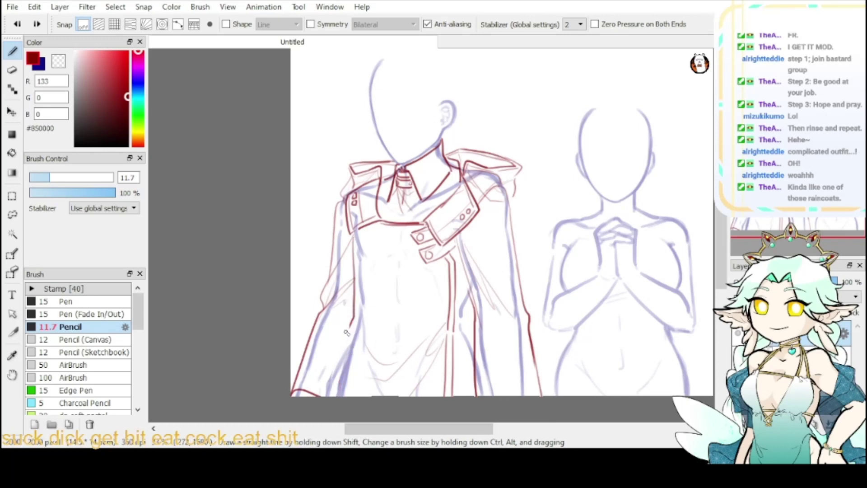
drag(350, 330, 333, 397)
key(ctrl+z)
key(ctrl+z)
drag(351, 329, 345, 371)
key(ctrl+z)
drag(351, 330, 331, 397)
- Sketch the creased coat edge at the right side of the waist and add light fold lines across the chest
drag(468, 306, 471, 338)
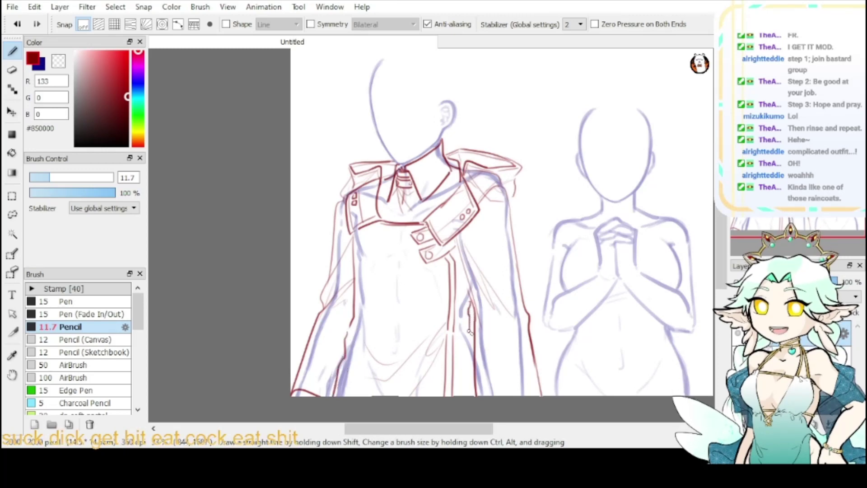
key(ctrl+z)
mouse_move(471, 304)
mouse_down()
mouse_move(471, 343)
mouse_move(457, 347)
mouse_up()
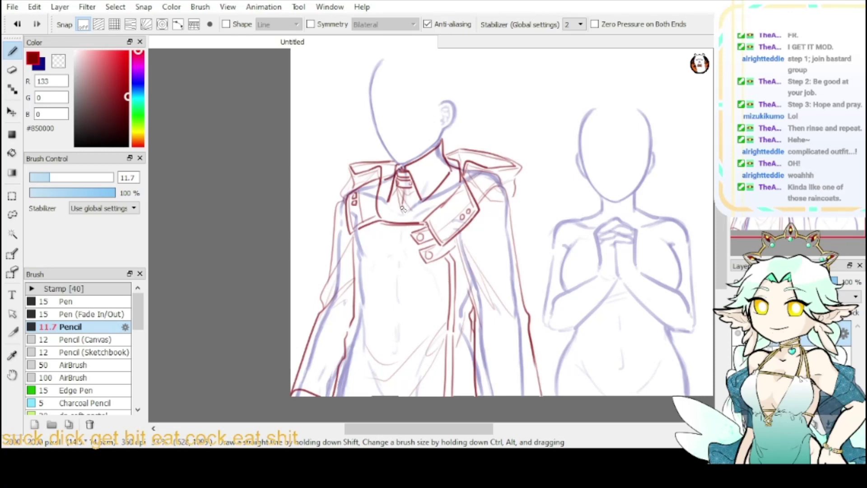
drag(403, 208, 358, 254)
- Draw the left side line of the torso garment from below the shoulder flap down to the hip
drag(357, 260, 361, 314)
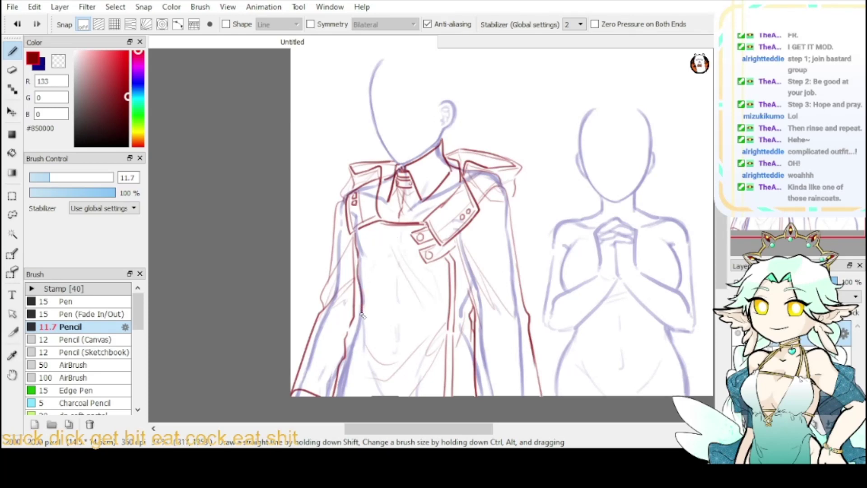
key(ctrl+z)
drag(358, 262, 360, 312)
key(ctrl+z)
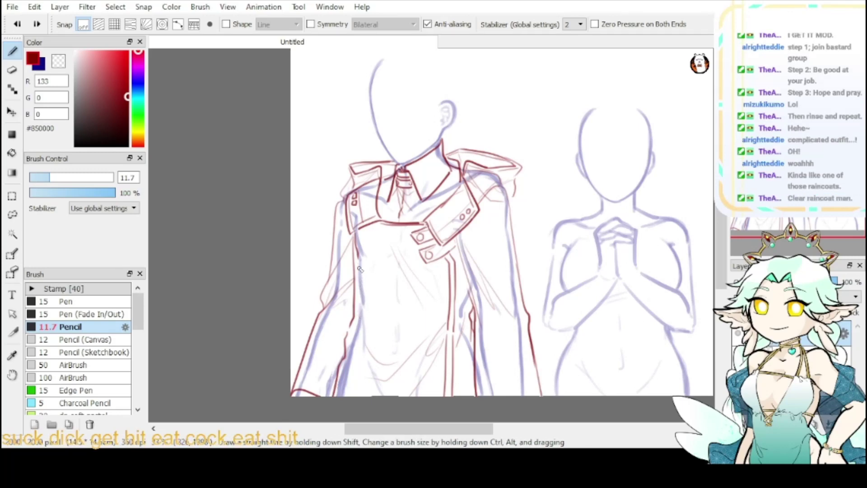
drag(358, 261, 360, 313)
key(ctrl+z)
drag(360, 266, 351, 388)
key(ctrl+z)
- Sketch the garment's lower hem with a pointed notch at the centre and continue it across the coat's front opening
mouse_move(346, 336)
mouse_down()
mouse_move(345, 371)
mouse_move(368, 396)
mouse_move(388, 368)
mouse_move(406, 397)
mouse_move(440, 377)
mouse_up()
key(ctrl+z)
key(ctrl+z)
key(ctrl+z)
mouse_move(389, 368)
mouse_down()
mouse_move(407, 396)
mouse_move(432, 383)
mouse_up()
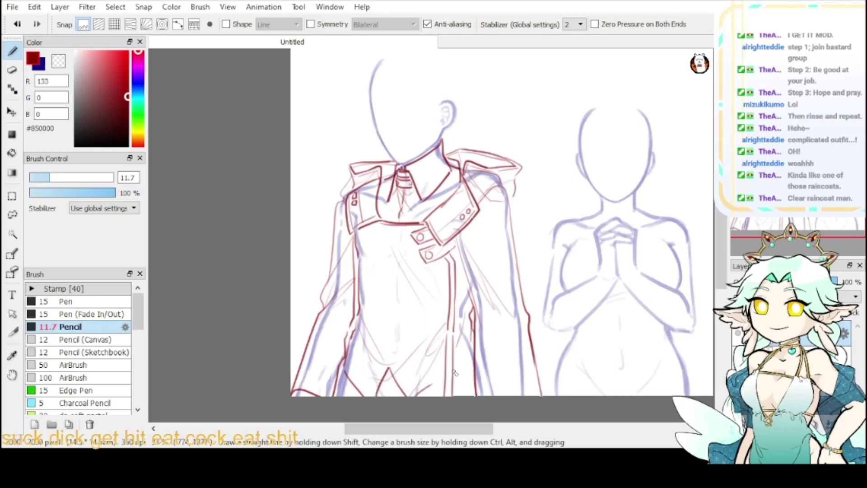
mouse_move(474, 359)
mouse_down()
mouse_move(450, 377)
mouse_move(473, 354)
mouse_up()
key(ctrl+z)
key(ctrl+z)
key(ctrl+z)
key(ctrl+z)
drag(418, 393, 472, 364)
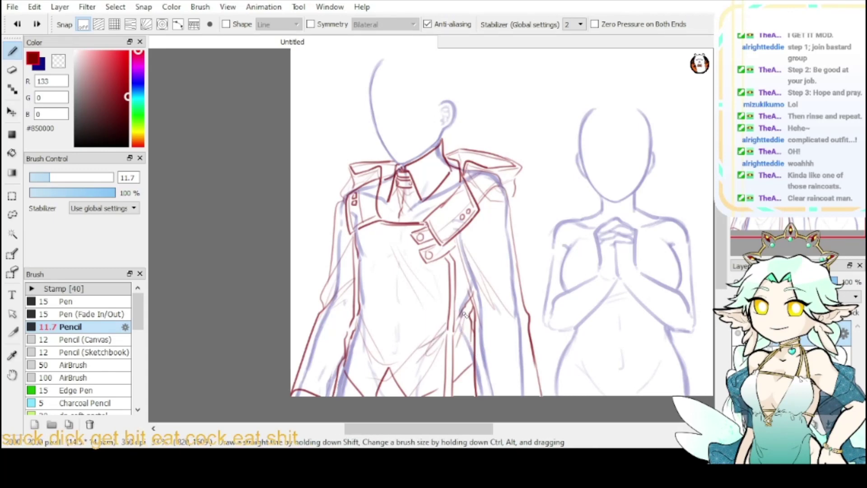
- Add light waist folds and draw the garment's centre front line from the chest down to the hem notch
drag(461, 326, 475, 356)
mouse_move(361, 315)
mouse_down()
mouse_move(396, 345)
mouse_move(381, 328)
mouse_move(428, 324)
mouse_up()
drag(398, 230, 395, 338)
key(ctrl+z)
mouse_move(395, 254)
mouse_down()
mouse_move(386, 368)
mouse_move(395, 252)
mouse_move(389, 304)
mouse_up()
key(ctrl+z)
key(ctrl+z)
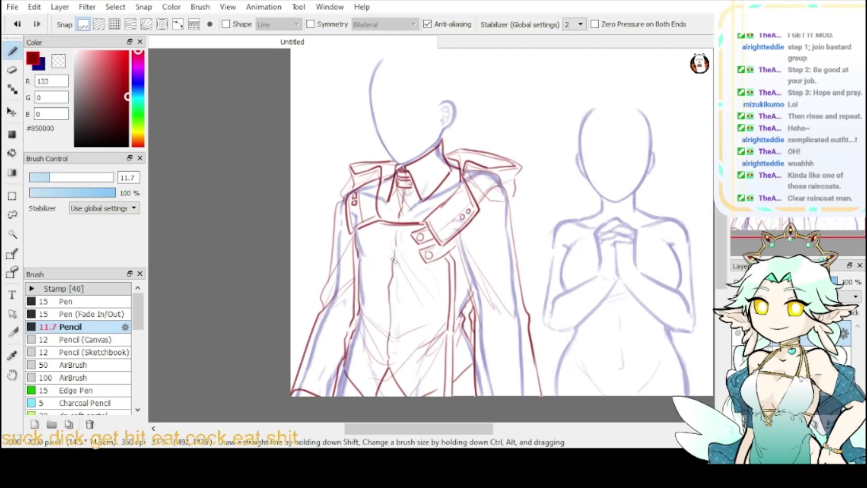
key(ctrl+z)
drag(396, 251, 389, 362)
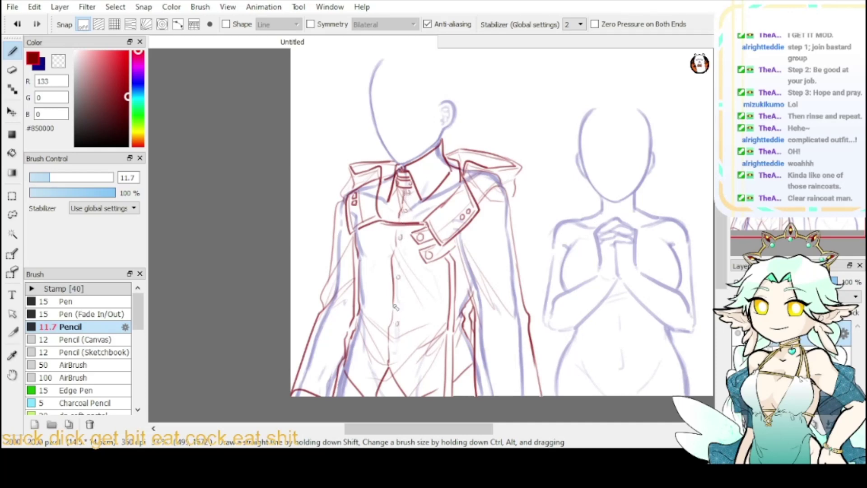
- Add small round buttons down the centre front and hem, and a small two-button tab on the right collar
key(ctrl+z)
drag(396, 309, 397, 310)
drag(373, 386, 371, 387)
key(ctrl+z)
key(ctrl+z)
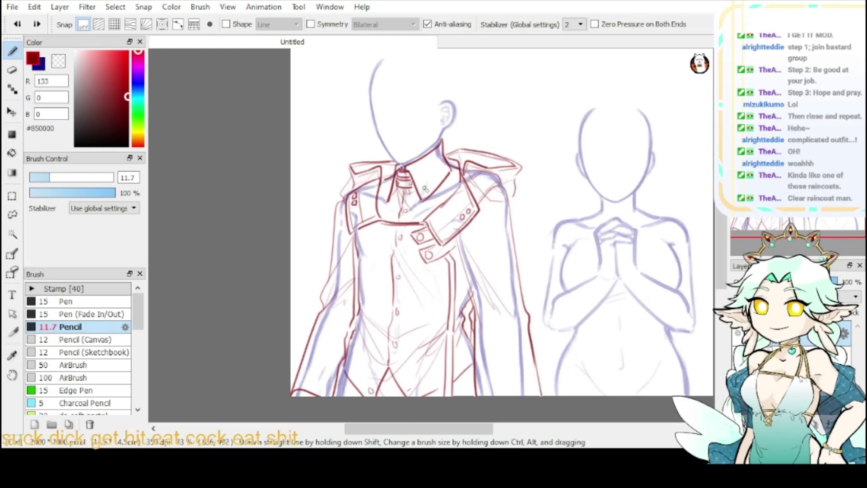
mouse_move(418, 190)
mouse_down()
mouse_move(424, 174)
mouse_move(433, 192)
mouse_up()
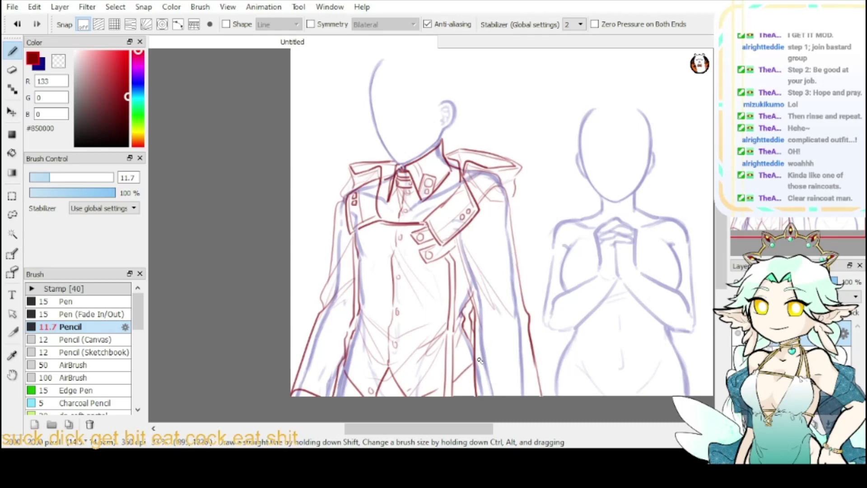
- Sketch a wide cuff on the lower part of each sleeve
mouse_move(480, 360)
mouse_down()
mouse_move(520, 334)
mouse_move(526, 345)
mouse_move(494, 404)
mouse_up()
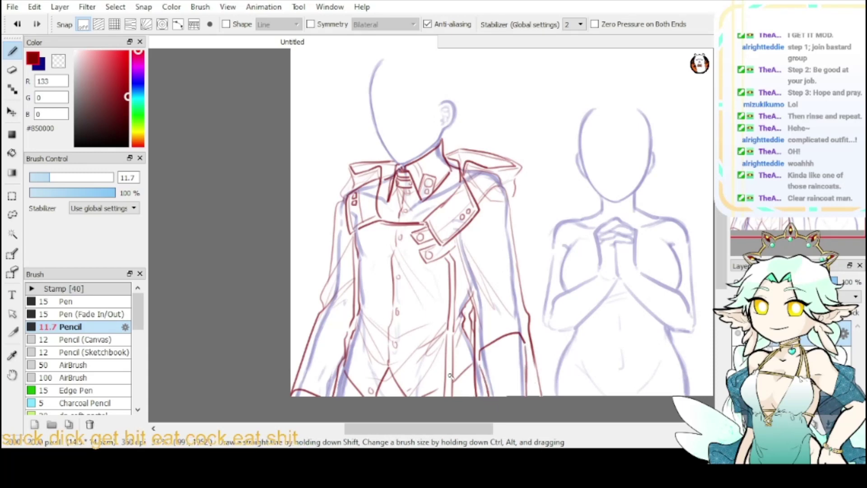
mouse_move(345, 345)
mouse_down()
mouse_move(317, 344)
mouse_move(296, 395)
mouse_up()
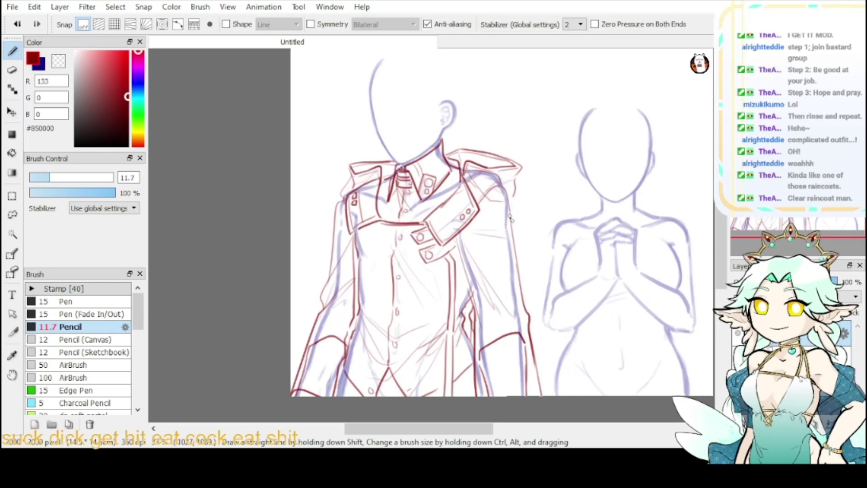
- Strengthen the right sleeve's outer and inner edges and rework the elbow folds above its cuff
drag(510, 212, 513, 247)
drag(460, 241, 502, 326)
drag(476, 276, 514, 317)
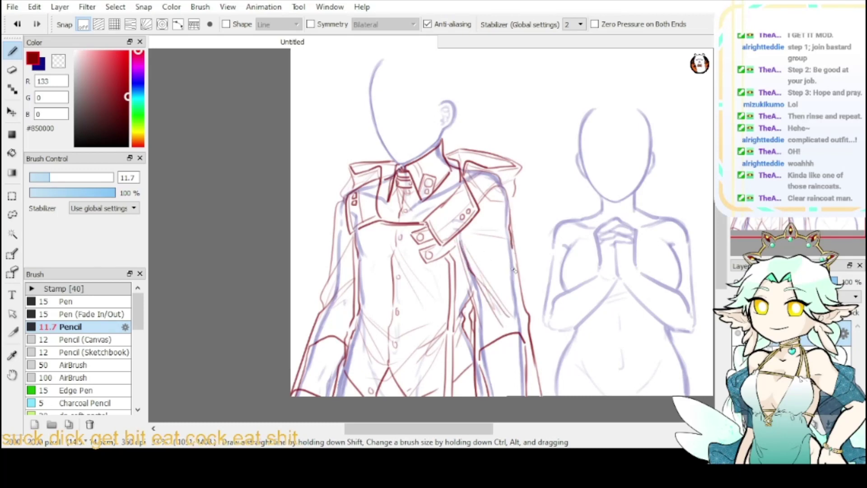
mouse_move(513, 255)
mouse_down()
mouse_move(520, 308)
mouse_move(512, 324)
mouse_up()
drag(476, 289, 482, 341)
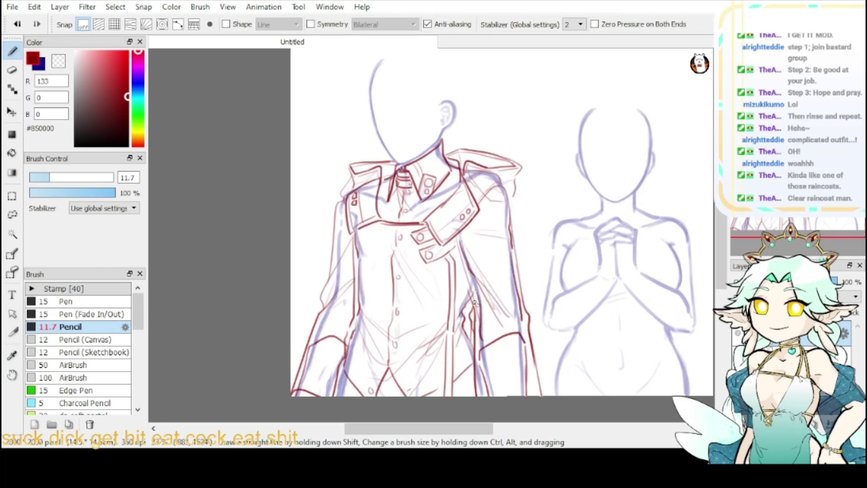
key(ctrl+z)
drag(472, 280, 498, 332)
drag(483, 304, 480, 347)
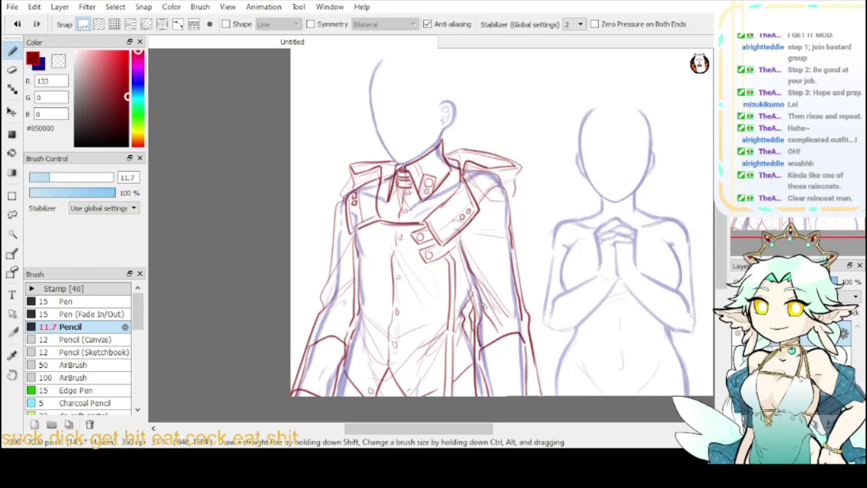
key(ctrl+z)
key(ctrl+z)
mouse_move(472, 277)
mouse_down()
mouse_move(483, 345)
mouse_move(503, 327)
mouse_move(526, 334)
mouse_up()
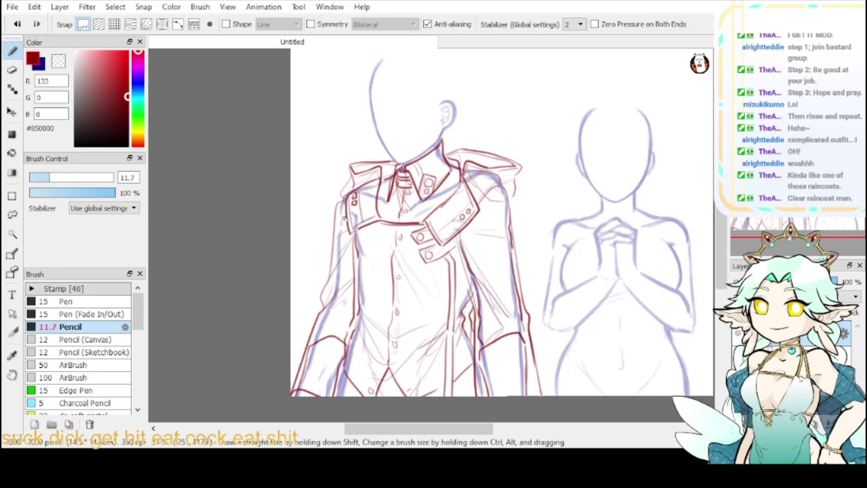
- Strengthen the left sleeve's outer edge from the shoulder down to the elbow folds
mouse_move(339, 225)
mouse_down()
mouse_move(336, 290)
mouse_move(334, 309)
mouse_up()
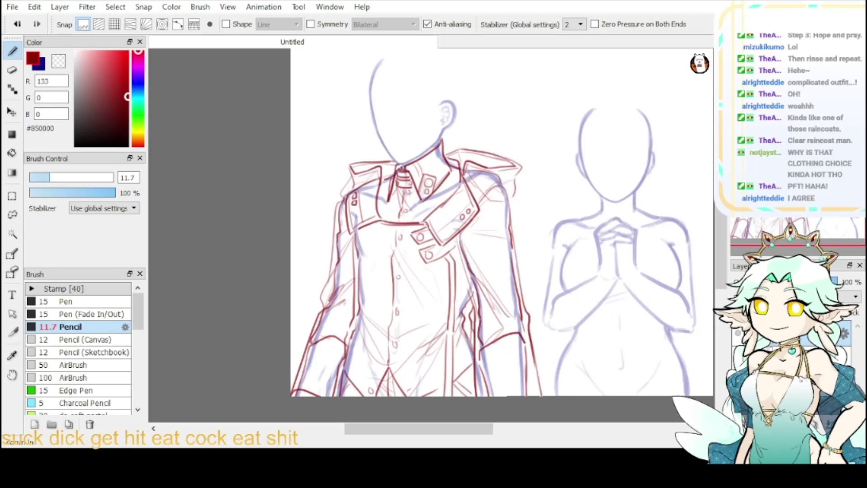
- Sketch the angular outline of the left goggle lens over the upper left edge of the left figure's head
key(ctrl+plus)
key(ctrl+plus)
mouse_move(574, 210)
mouse_down()
mouse_move(517, 478)
mouse_move(566, 392)
mouse_move(589, 424)
mouse_up()
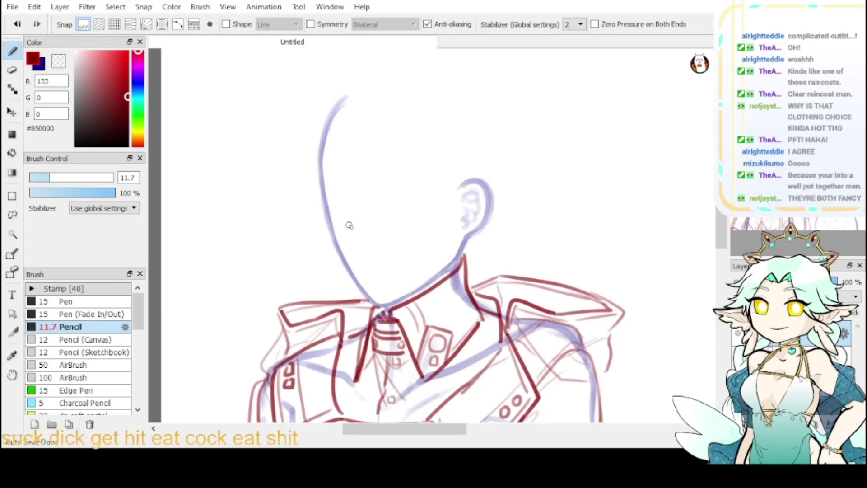
scroll(349, 225, down, 1)
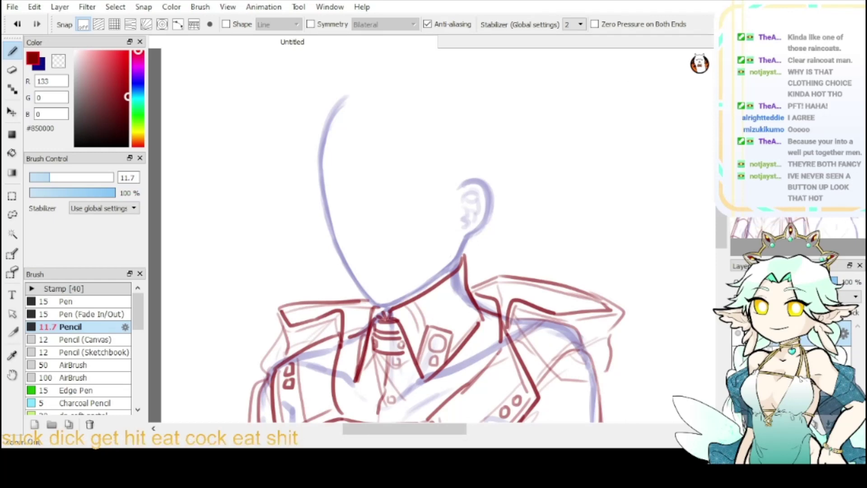
scroll(349, 225, down, 2)
mouse_move(497, 226)
mouse_down()
mouse_move(541, 154)
mouse_move(554, 271)
mouse_up()
scroll(703, 115, up, 2)
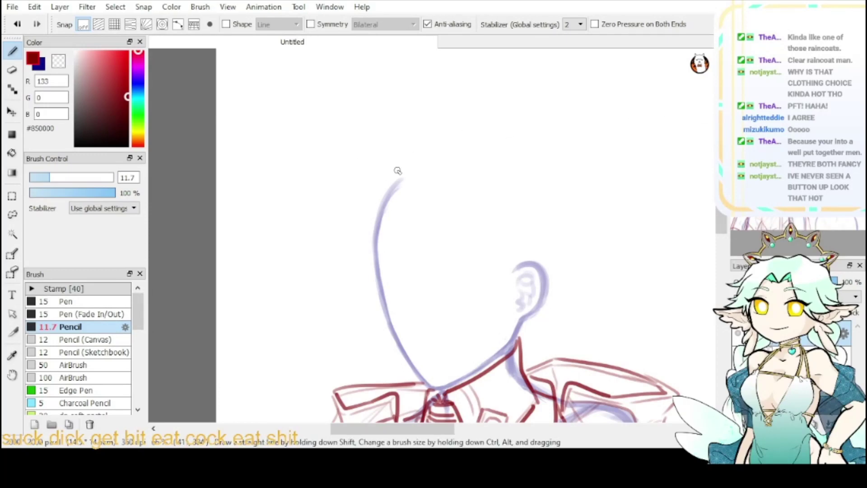
mouse_move(400, 174)
mouse_down()
mouse_move(372, 189)
mouse_move(367, 229)
mouse_up()
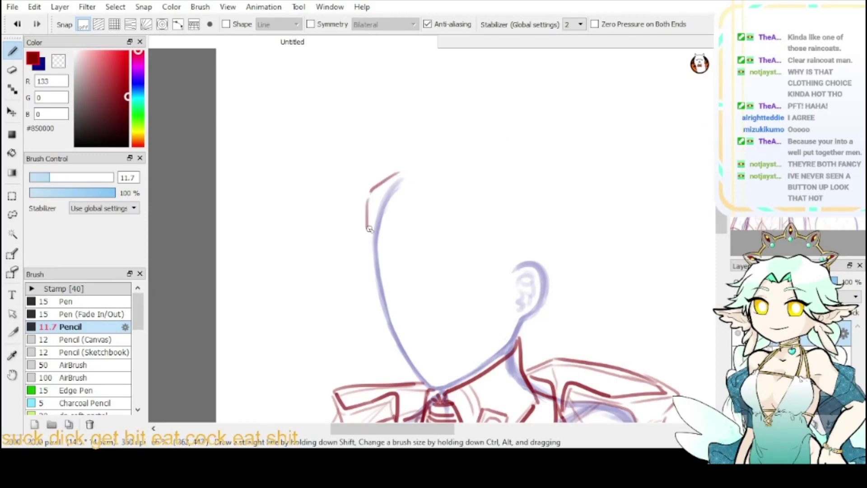
key(ctrl+z)
key(ctrl+z)
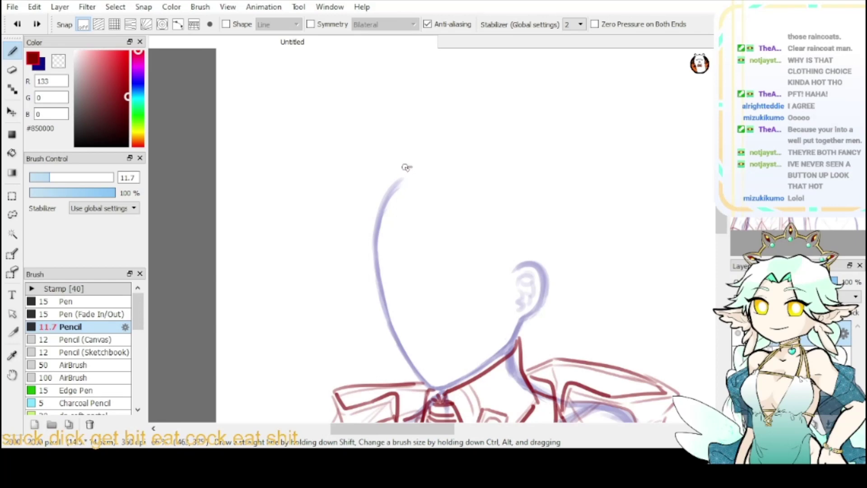
drag(412, 167, 376, 182)
mouse_move(375, 186)
mouse_down()
mouse_move(366, 230)
mouse_move(395, 231)
mouse_move(429, 203)
mouse_up()
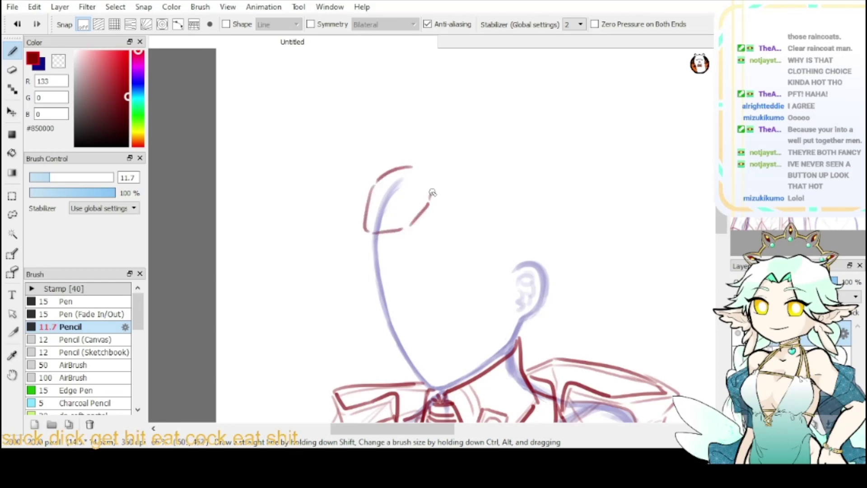
key(ctrl+z)
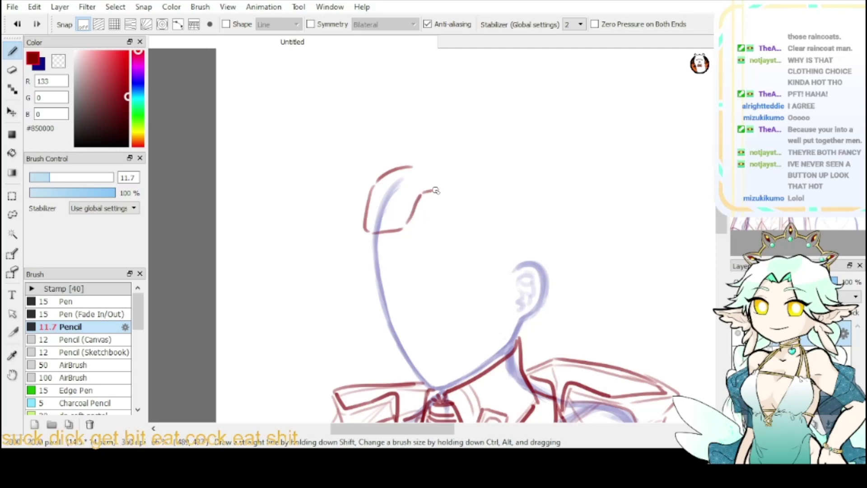
mouse_move(401, 231)
mouse_down()
mouse_move(427, 191)
mouse_move(451, 229)
mouse_move(469, 233)
mouse_move(460, 230)
mouse_move(450, 198)
mouse_move(458, 219)
mouse_move(504, 241)
mouse_up()
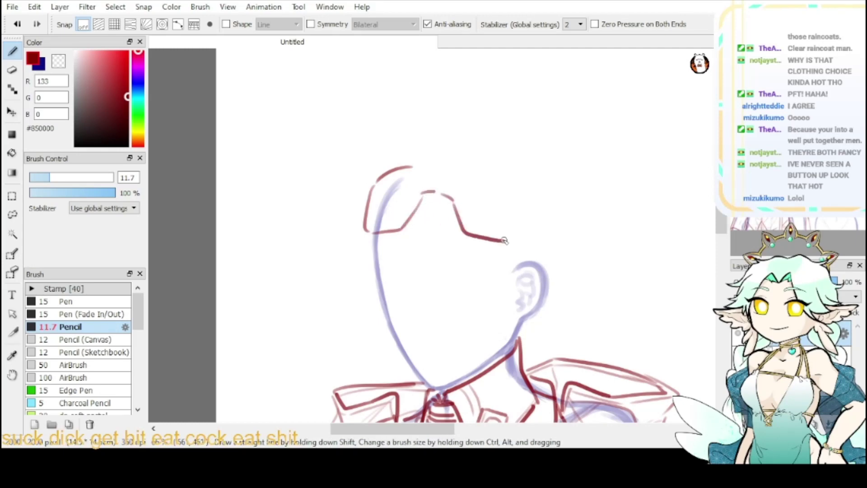
drag(404, 166, 481, 168)
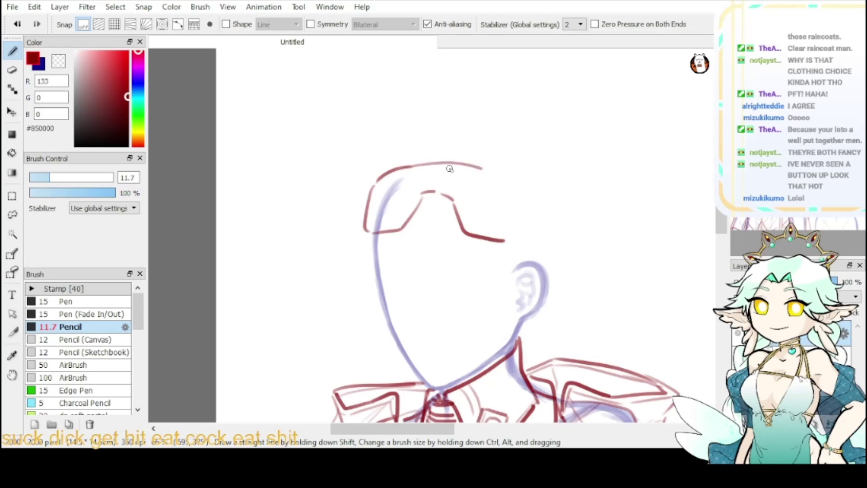
key(ctrl+z)
key(ctrl+z)
key(ctrl+z)
drag(412, 167, 509, 181)
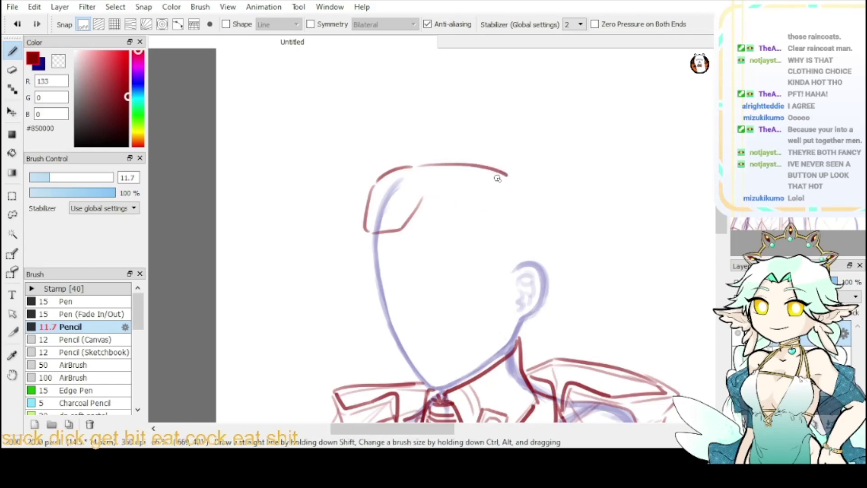
key(ctrl+z)
- Draw the goggles' right lens frame with a curved top, outer side, doubled lower edge and short nose bridge
mouse_move(422, 165)
mouse_down()
mouse_move(510, 187)
mouse_move(513, 235)
mouse_up()
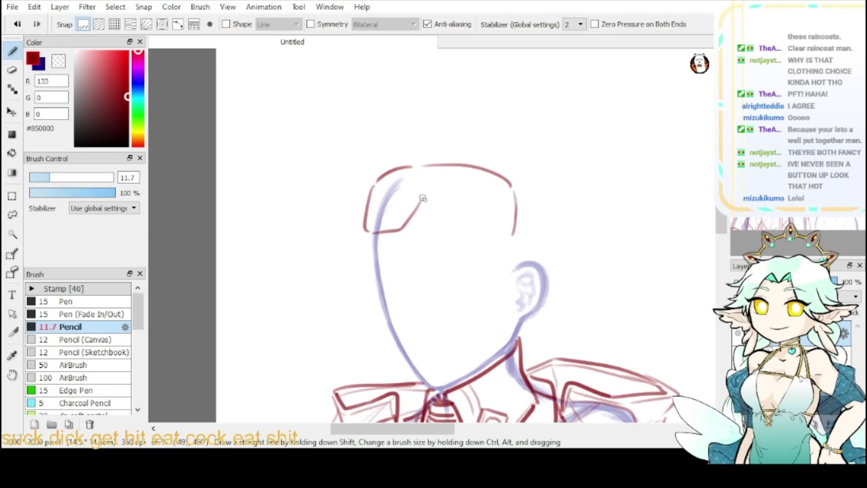
mouse_move(413, 184)
mouse_down()
mouse_move(430, 183)
mouse_move(439, 217)
mouse_move(504, 244)
mouse_up()
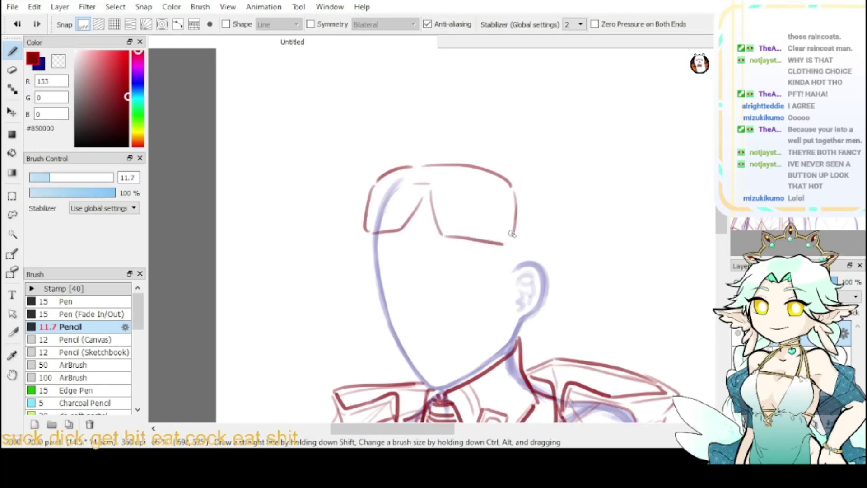
key(ctrl+z)
key(ctrl+z)
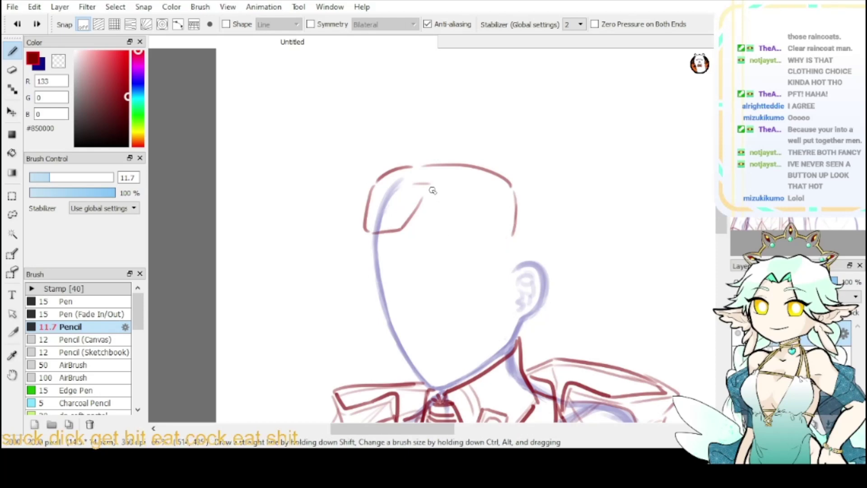
mouse_move(430, 188)
mouse_down()
mouse_move(440, 227)
mouse_move(501, 232)
mouse_up()
drag(441, 231, 501, 240)
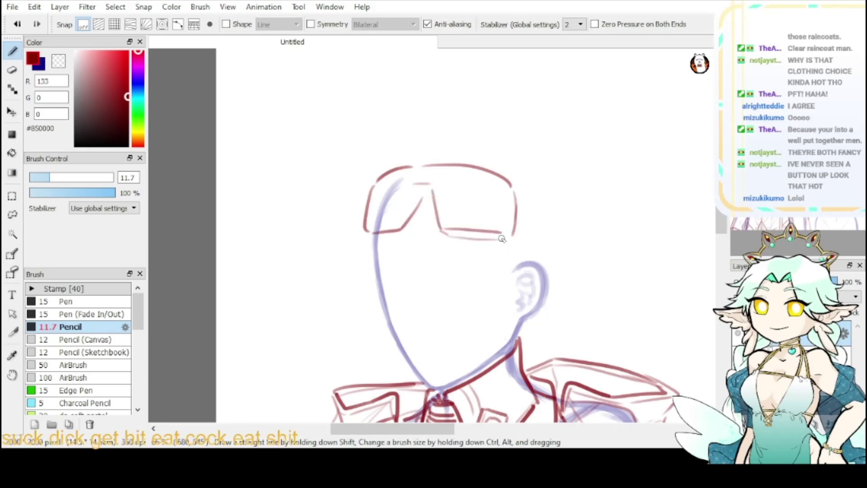
key(ctrl+z)
drag(442, 233, 506, 241)
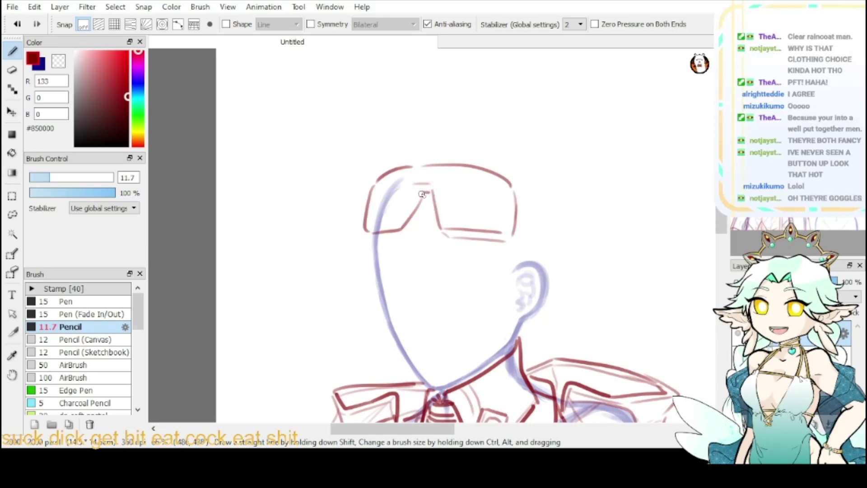
- Draw the inner rims inside both goggle lens frames and reinforce the right lens's rim
mouse_move(420, 192)
mouse_down()
mouse_move(391, 224)
mouse_move(375, 217)
mouse_move(380, 224)
mouse_move(368, 225)
mouse_move(396, 229)
mouse_move(367, 228)
mouse_move(378, 186)
mouse_up()
key(ctrl+z)
mouse_move(377, 223)
mouse_down()
mouse_move(387, 184)
mouse_move(408, 175)
mouse_move(451, 220)
mouse_move(501, 223)
mouse_up()
key(ctrl+z)
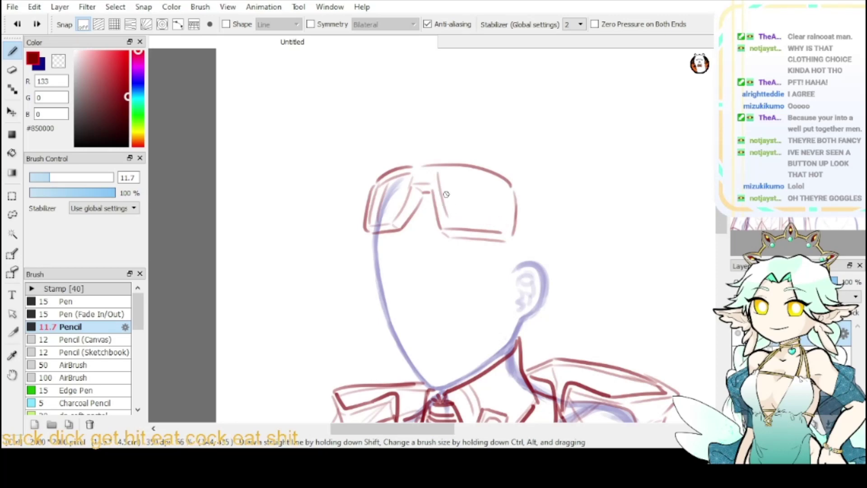
key(ctrl+z)
mouse_move(440, 175)
mouse_down()
mouse_move(454, 221)
mouse_move(489, 226)
mouse_move(484, 178)
mouse_move(508, 196)
mouse_move(504, 189)
mouse_move(504, 220)
mouse_up()
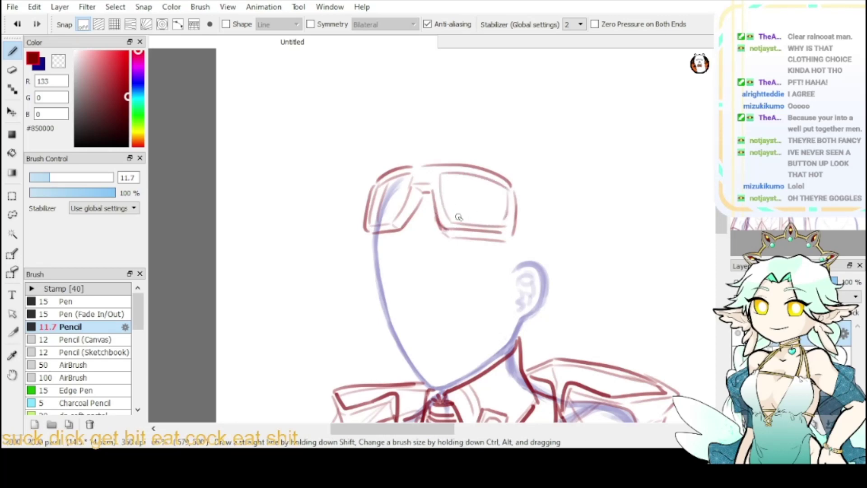
mouse_move(443, 175)
mouse_down()
mouse_move(445, 211)
mouse_move(457, 222)
mouse_up()
drag(508, 198, 502, 224)
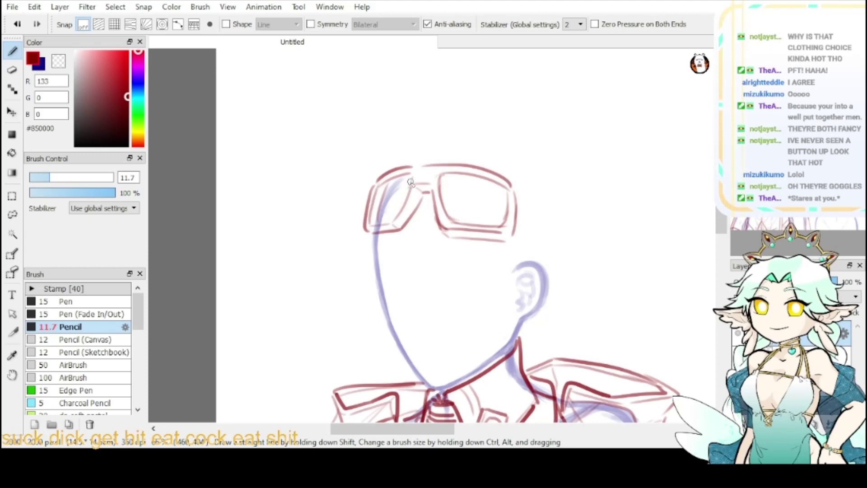
- Clean up the goggle frame lines and add thickness to the right lens's inner rim and outer side
click(58, 61)
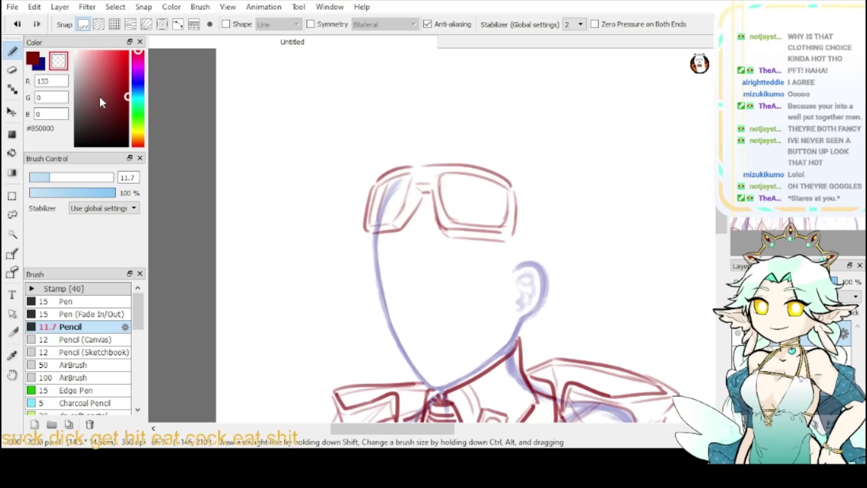
click(34, 60)
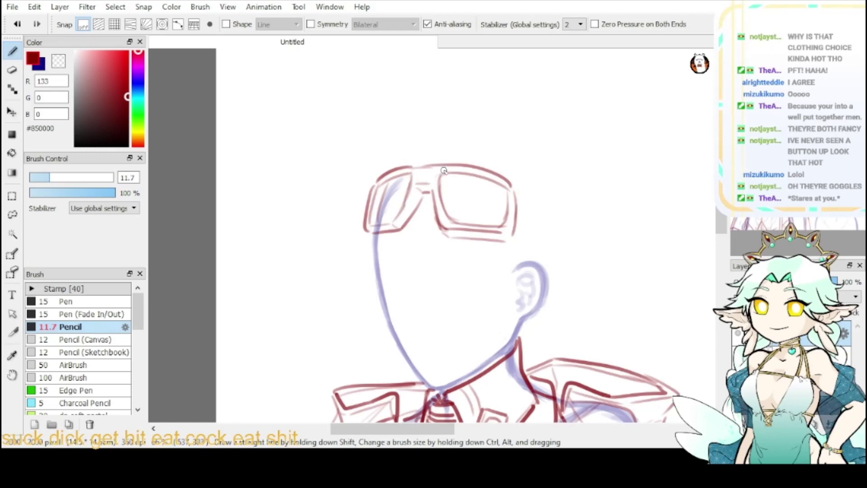
drag(512, 190, 519, 212)
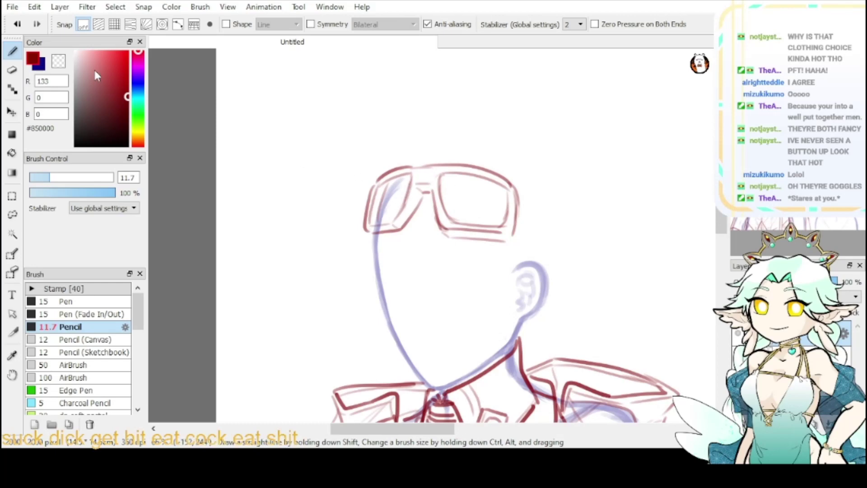
click(60, 62)
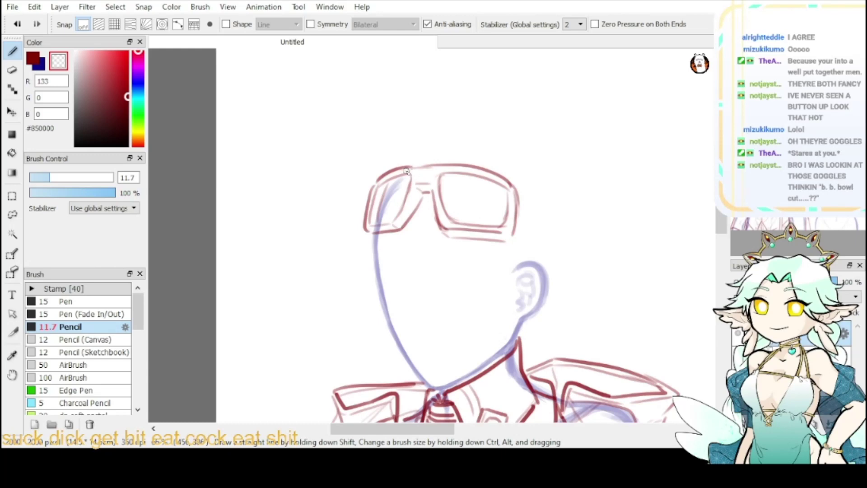
key(c)
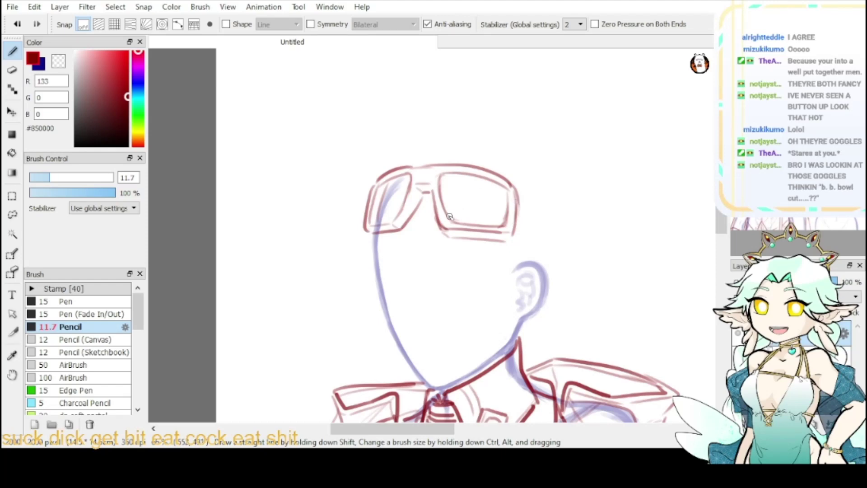
mouse_move(450, 216)
mouse_down()
mouse_move(451, 183)
mouse_move(443, 177)
mouse_move(512, 190)
mouse_up()
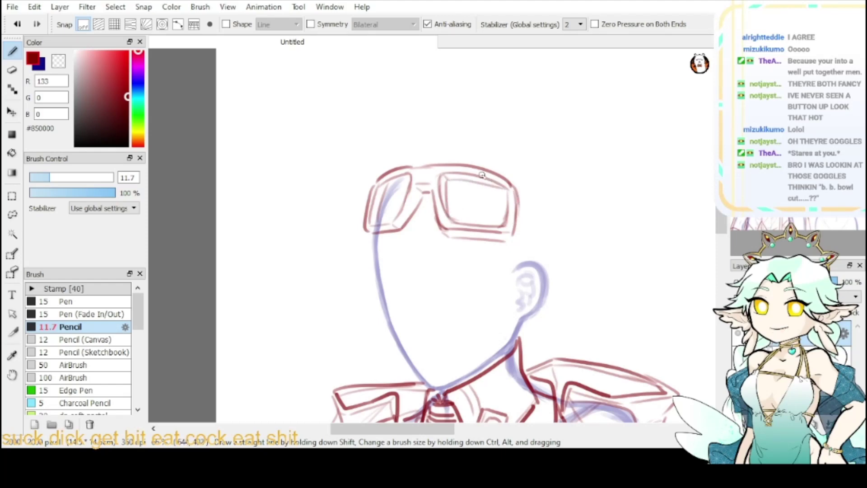
key(ctrl+z)
mouse_move(458, 178)
mouse_down()
mouse_move(508, 189)
mouse_move(524, 208)
mouse_move(520, 229)
mouse_up()
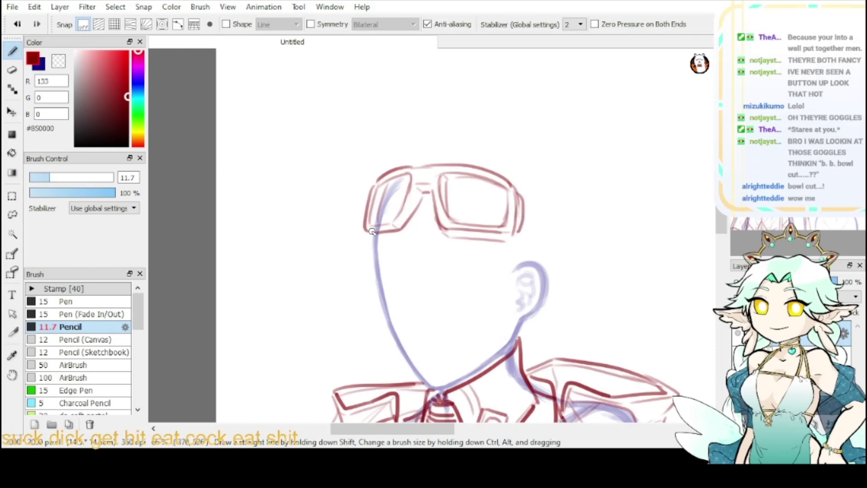
- Thicken the left lens's lower edge and draw the start of the strap behind the goggles' right side
drag(369, 231, 387, 235)
drag(521, 197, 538, 240)
key(ctrl+z)
drag(521, 197, 541, 227)
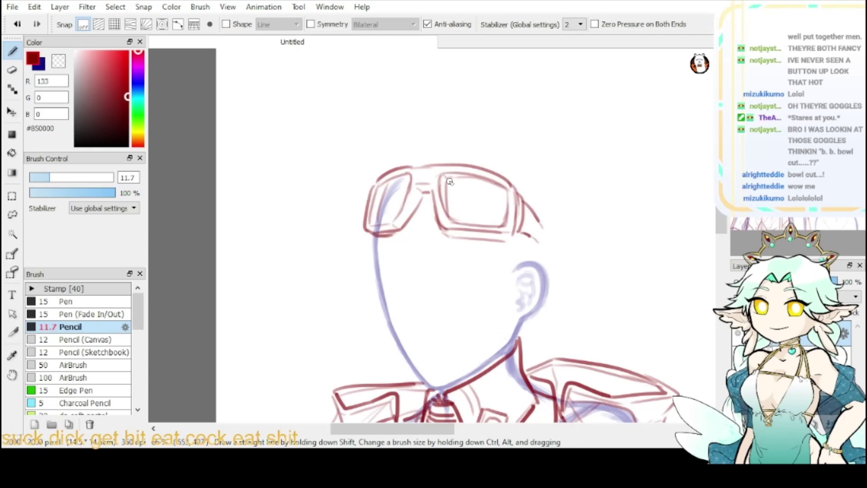
- Add light diagonal reflection lines across both goggle lenses
drag(469, 180, 449, 199)
drag(495, 185, 458, 222)
drag(507, 202, 499, 208)
drag(409, 180, 381, 220)
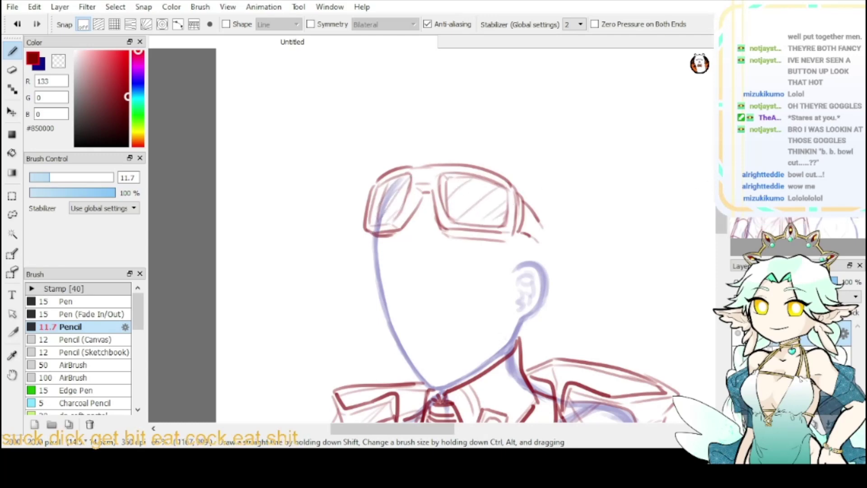
- Erase the goggles' nose bridge and the frame edges on either side of it
drag(777, 172, 768, 156)
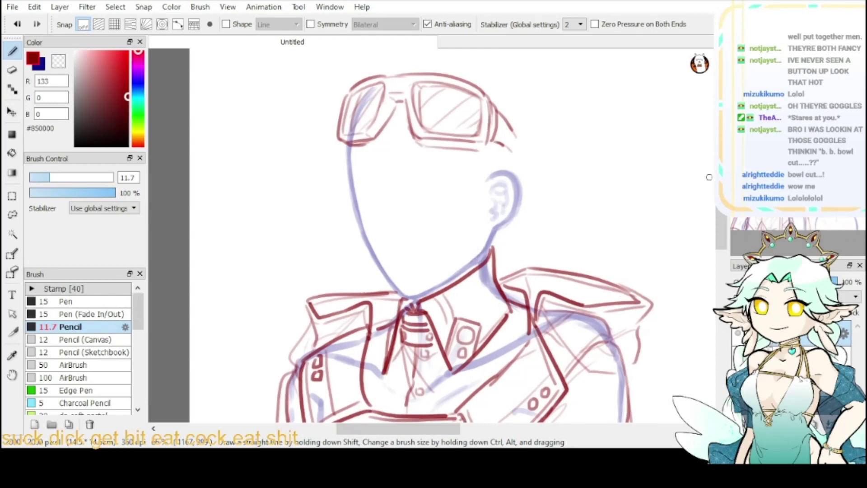
drag(395, 106, 375, 137)
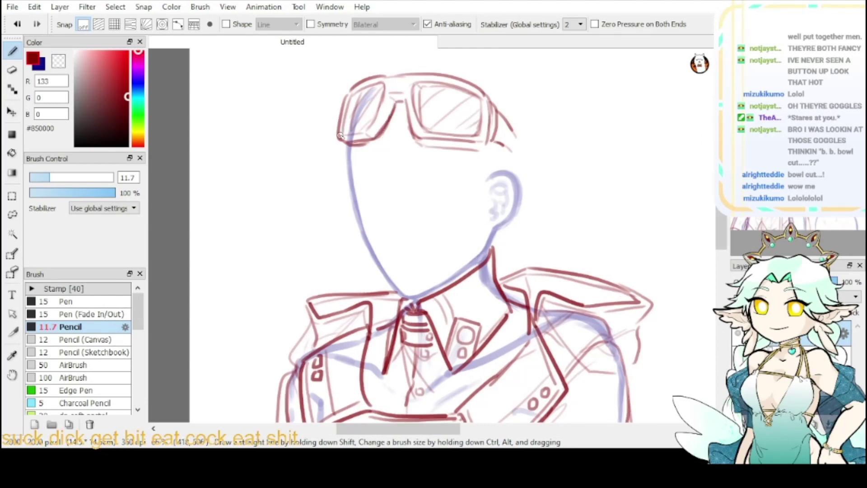
click(12, 70)
mouse_move(395, 90)
mouse_down()
mouse_move(372, 144)
mouse_move(397, 85)
mouse_move(411, 138)
mouse_move(420, 147)
mouse_move(399, 111)
mouse_move(453, 154)
mouse_up()
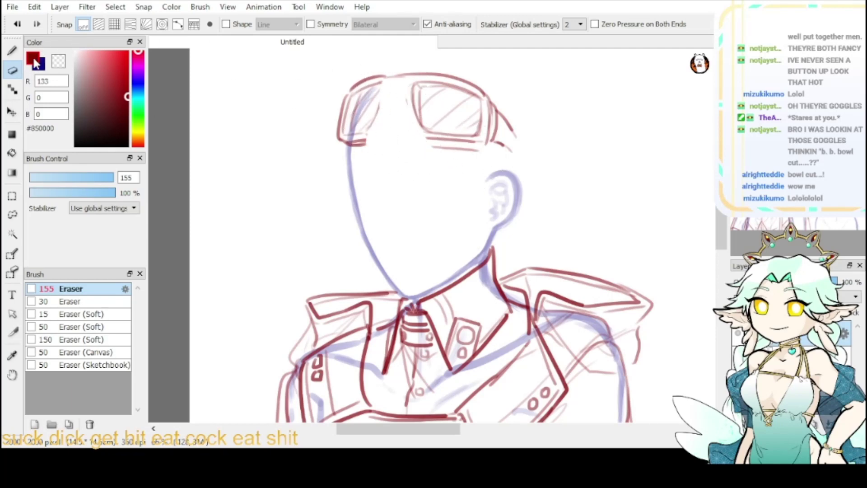
- Redraw the right lens frame's inner side and lower edge with the Pencil as a rounded curve
key(b)
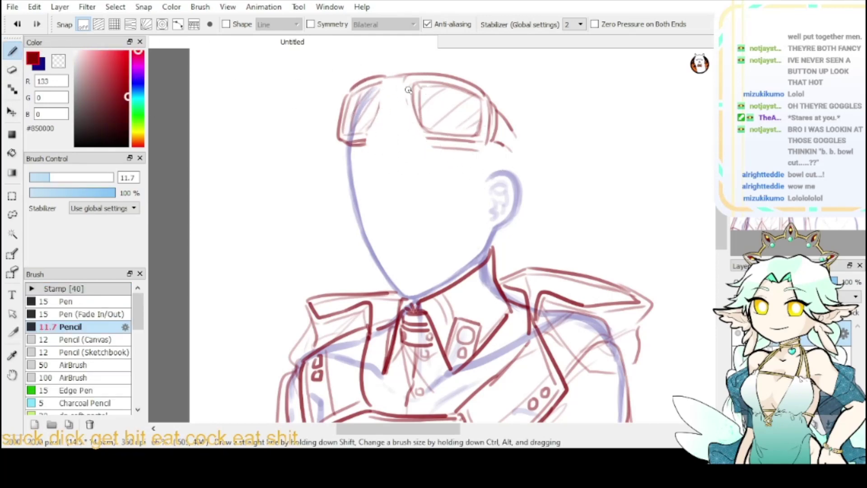
mouse_move(407, 89)
mouse_down()
mouse_move(418, 127)
mouse_move(403, 103)
mouse_move(432, 138)
mouse_up()
drag(489, 132, 475, 143)
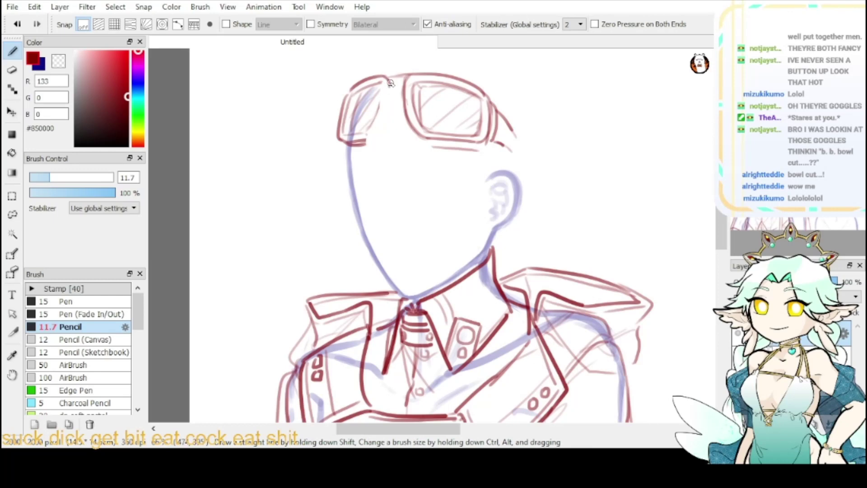
- Redraw the left lens frame's inner side as a rounded curve from its top to its lower edge
drag(390, 84, 377, 127)
drag(384, 83, 372, 126)
drag(383, 82, 373, 122)
key(ctrl+z)
key(ctrl+z)
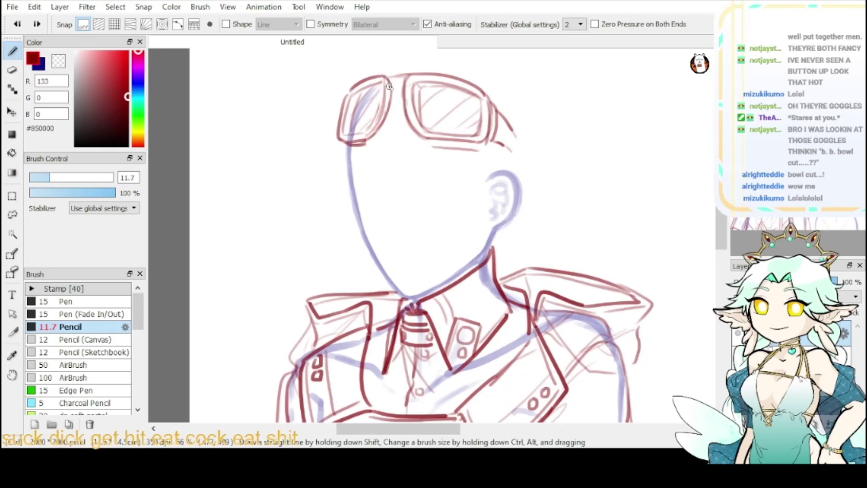
drag(388, 76, 375, 128)
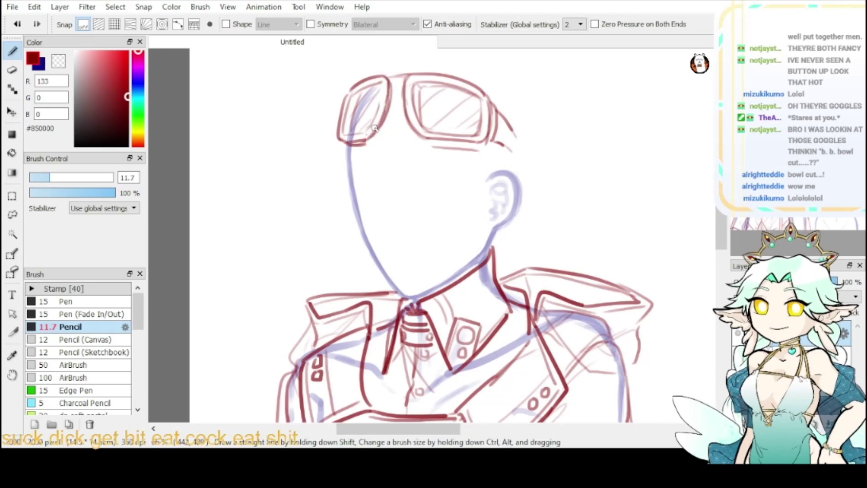
- Draw the goggles' nose bridge between the two lenses and strengthen the right lens frame's lower edge
drag(381, 86, 382, 102)
drag(421, 142, 471, 151)
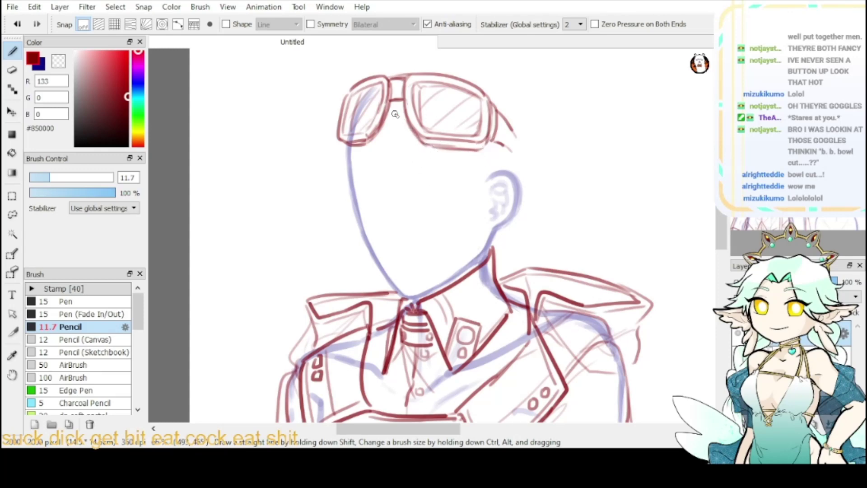
drag(398, 102, 404, 100)
- Sketch the first thin fringe strands falling from beneath the goggles' nose bridge onto the forehead
mouse_move(397, 104)
mouse_down()
mouse_move(389, 156)
mouse_move(404, 108)
mouse_move(372, 171)
mouse_up()
drag(385, 137, 379, 186)
key(ctrl+z)
key(ctrl+z)
drag(405, 111, 372, 168)
mouse_move(389, 134)
mouse_down()
mouse_move(371, 173)
mouse_move(387, 171)
mouse_up()
mouse_move(389, 132)
mouse_down()
mouse_move(389, 176)
mouse_move(413, 203)
mouse_up()
mouse_move(405, 195)
mouse_down()
mouse_move(394, 163)
mouse_move(429, 204)
mouse_up()
key(ctrl+z)
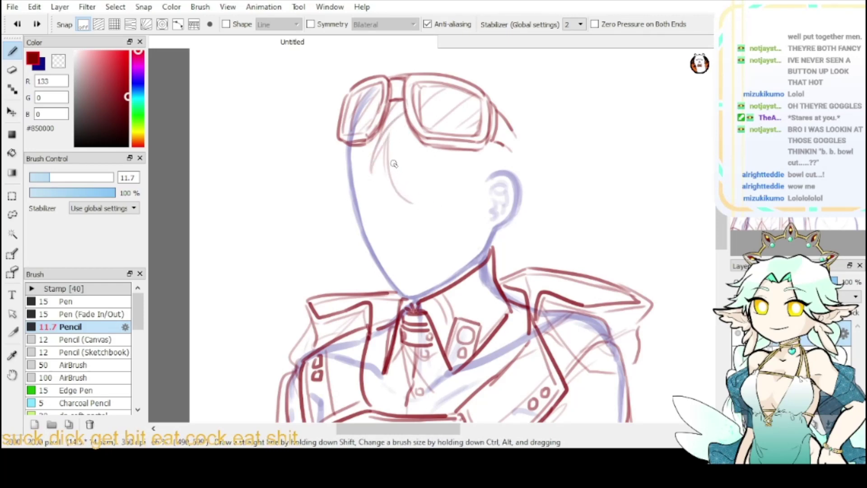
- Add longer fringe strands sweeping diagonally across the face below the right lens
mouse_move(387, 154)
mouse_down()
mouse_move(395, 189)
mouse_move(436, 213)
mouse_up()
mouse_move(405, 170)
mouse_down()
mouse_move(456, 219)
mouse_move(414, 137)
mouse_move(430, 176)
mouse_move(441, 181)
mouse_up()
mouse_move(432, 174)
mouse_down()
mouse_move(417, 135)
mouse_move(410, 183)
mouse_up()
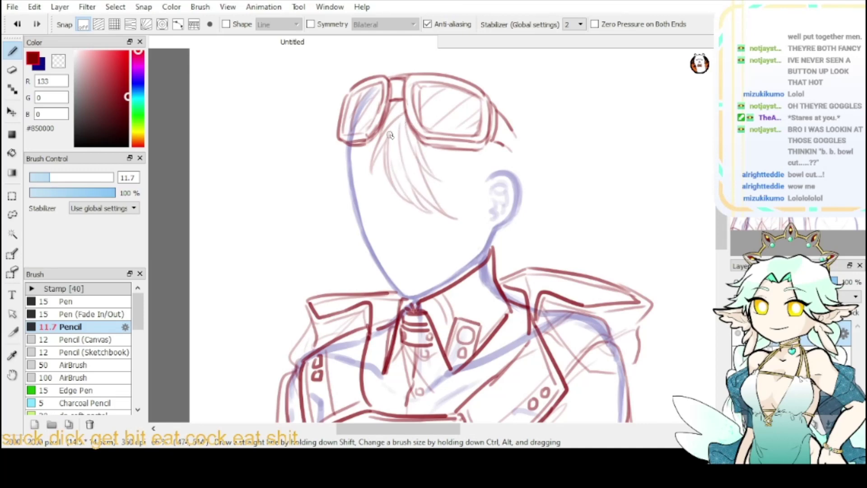
mouse_move(386, 143)
mouse_down()
mouse_move(397, 214)
mouse_move(411, 208)
mouse_up()
key(ctrl+z)
key(ctrl+z)
key(ctrl+z)
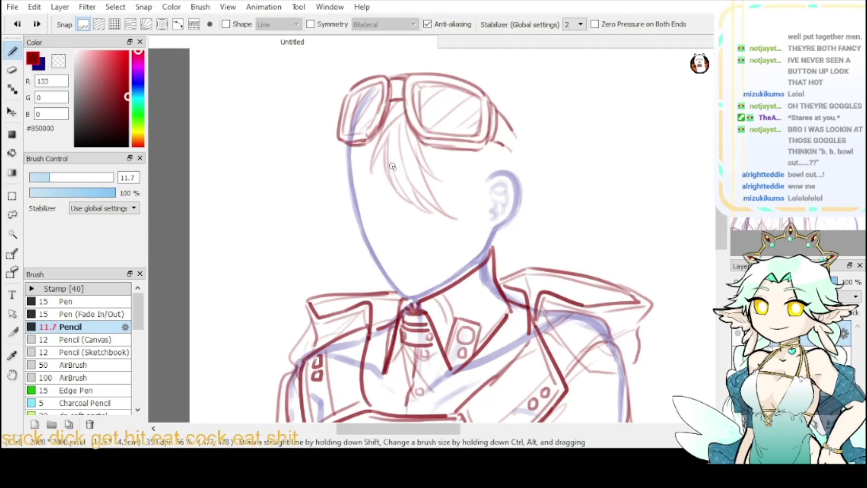
key(ctrl+z)
- Fill out the fringe with finer strands below the nose bridge and along the right lens's lower edge
drag(404, 112, 417, 184)
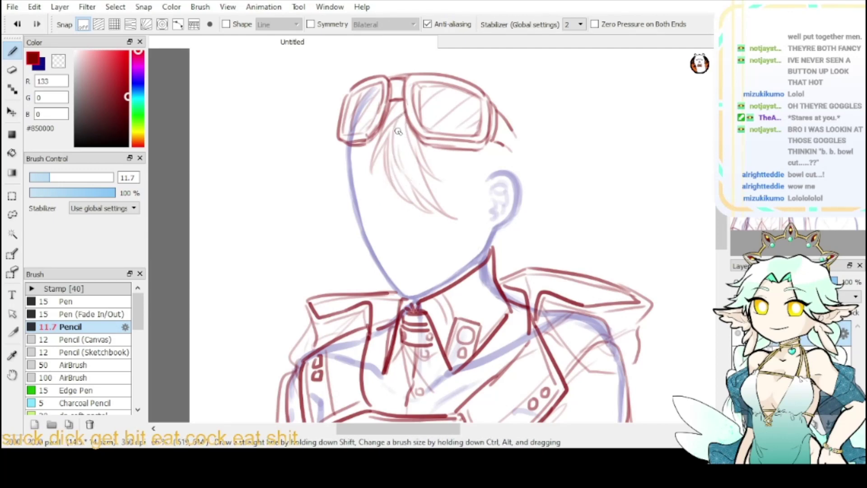
drag(402, 117, 419, 172)
mouse_move(386, 130)
mouse_down()
mouse_move(405, 196)
mouse_move(386, 167)
mouse_move(390, 205)
mouse_up()
mouse_move(418, 139)
mouse_down()
mouse_move(460, 175)
mouse_move(441, 152)
mouse_move(459, 170)
mouse_up()
key(ctrl+z)
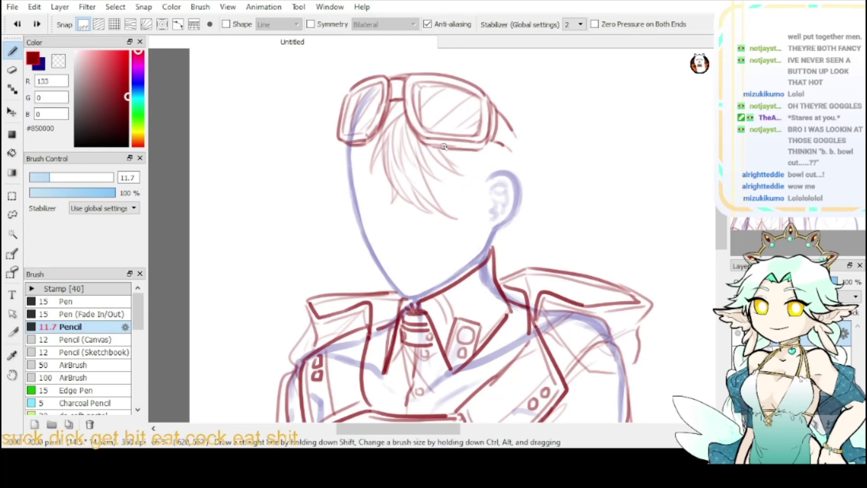
- Sketch curved hair strands hanging from the right lens's lower edge toward the front of the ear
mouse_move(443, 143)
mouse_down()
mouse_move(470, 172)
mouse_move(461, 193)
mouse_up()
mouse_move(470, 152)
mouse_down()
mouse_move(480, 198)
mouse_move(466, 212)
mouse_up()
drag(483, 157, 481, 194)
key(ctrl+z)
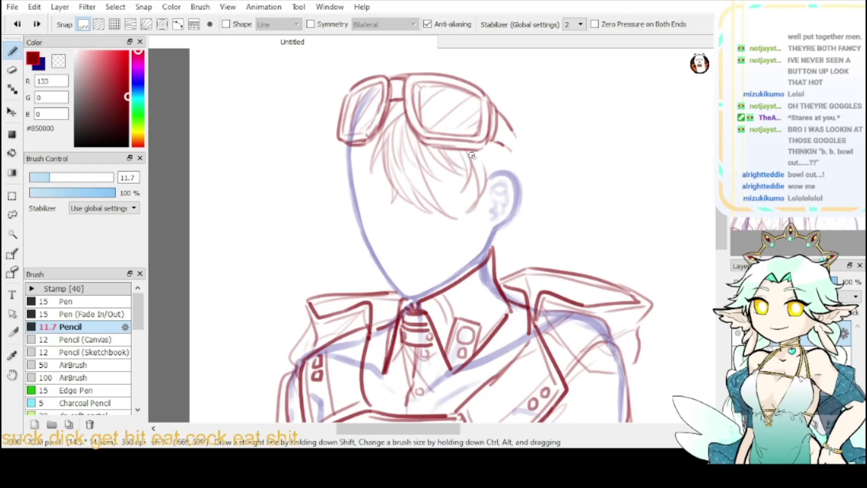
key(ctrl+z)
key(ctrl+z)
key(ctrl+z)
key(ctrl+z)
- Reinforce the curved lock under the right lens's outer corner with darker strokes
mouse_move(460, 156)
mouse_down()
mouse_move(466, 189)
mouse_move(463, 145)
mouse_move(463, 191)
mouse_move(471, 164)
mouse_move(455, 198)
mouse_move(465, 150)
mouse_move(467, 214)
mouse_up()
key(ctrl+z)
key(ctrl+z)
drag(480, 154, 480, 202)
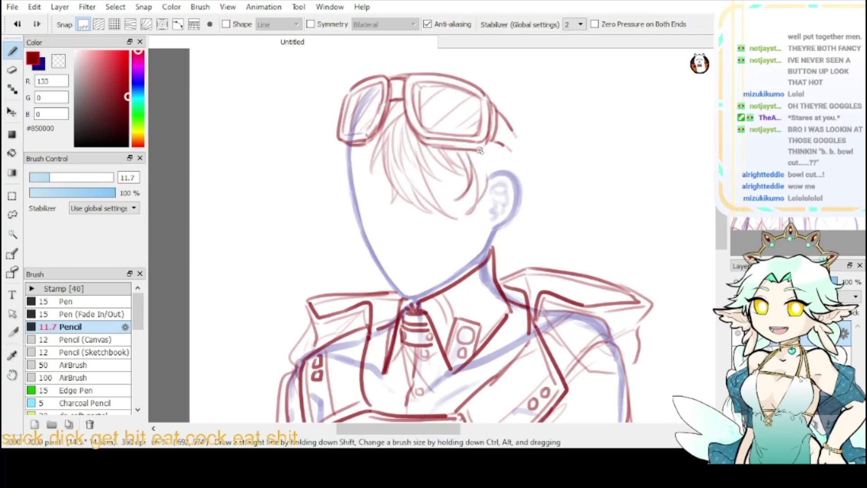
key(ctrl+z)
key(ctrl+z)
- Sketch short sideburn strands in front of the ear, undoing the strokes that cross over it
mouse_move(482, 154)
mouse_down()
mouse_move(491, 184)
mouse_move(461, 212)
mouse_move(477, 228)
mouse_move(493, 222)
mouse_move(509, 212)
mouse_move(507, 196)
mouse_up()
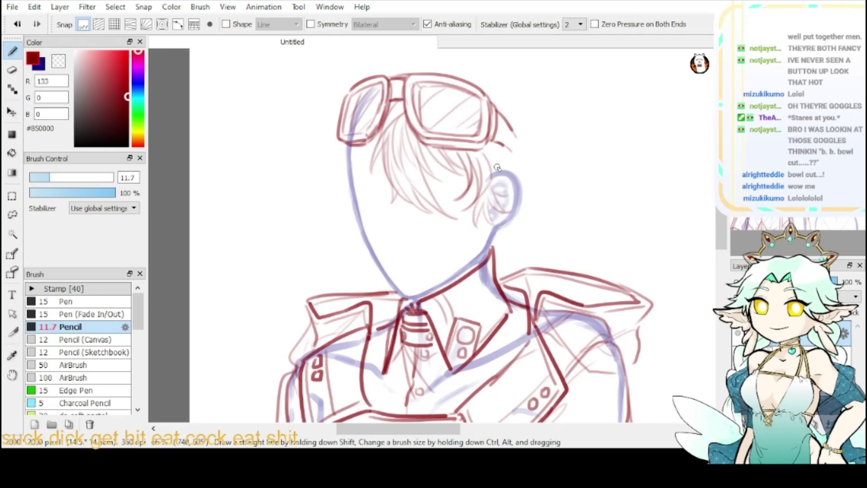
mouse_move(493, 152)
mouse_down()
mouse_move(515, 180)
mouse_move(499, 187)
mouse_move(521, 191)
mouse_up()
key(ctrl+z)
key(ctrl+z)
key(ctrl+z)
key(ctrl+z)
key(ctrl+z)
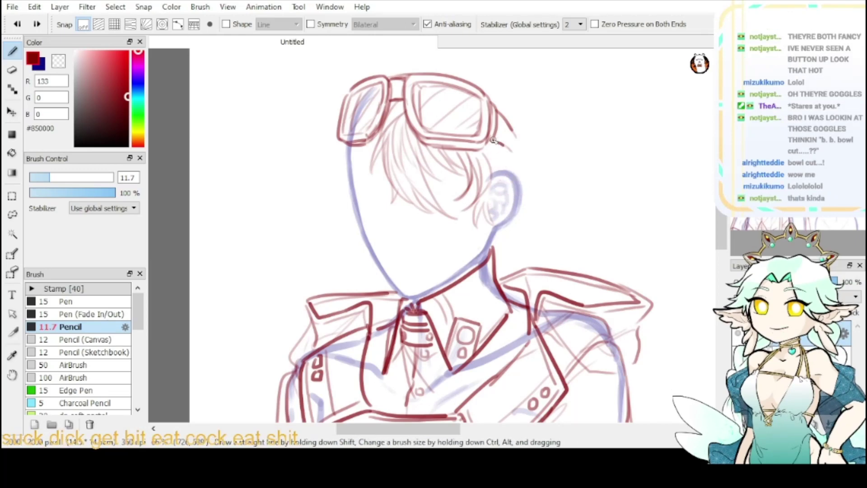
- Add pointed strands from the goggle strap over the top of the ear and down past the earlobe
mouse_move(498, 146)
mouse_down()
mouse_move(520, 168)
mouse_move(503, 170)
mouse_move(521, 211)
mouse_move(501, 202)
mouse_up()
key(ctrl+z)
mouse_move(500, 199)
mouse_down()
mouse_move(499, 224)
mouse_move(511, 231)
mouse_up()
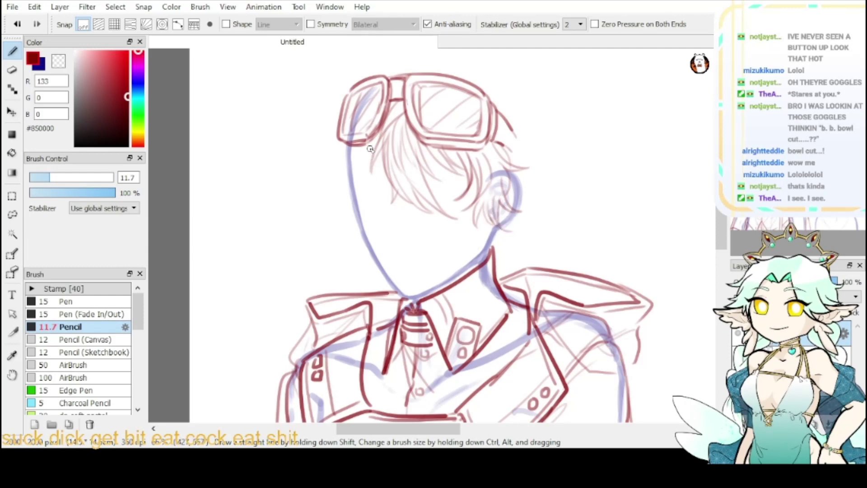
- Sketch wispy strands below the left lens, crossing the temple and flaring outside the face outline
mouse_move(370, 142)
mouse_down()
mouse_move(357, 173)
mouse_move(363, 195)
mouse_up()
mouse_move(346, 147)
mouse_down()
mouse_move(343, 190)
mouse_move(339, 162)
mouse_move(319, 160)
mouse_move(335, 194)
mouse_move(321, 199)
mouse_move(339, 193)
mouse_up()
key(ctrl+z)
drag(340, 192, 334, 220)
key(ctrl+z)
key(ctrl+z)
drag(346, 193, 335, 220)
key(ctrl+z)
key(ctrl+z)
key(ctrl+z)
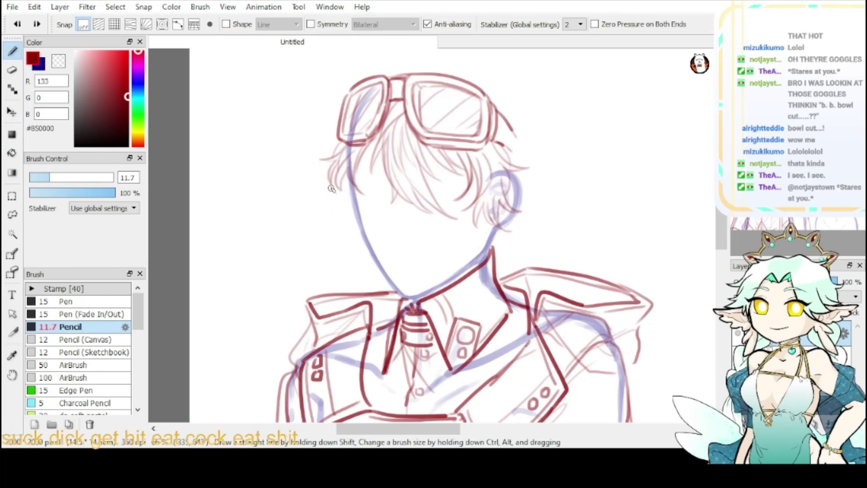
- Extend the left side hair with lower pointed tufts ending beside the cheek
mouse_move(313, 186)
mouse_down()
mouse_move(333, 192)
mouse_move(341, 227)
mouse_move(353, 203)
mouse_move(323, 215)
mouse_up()
key(ctrl+z)
key(ctrl+z)
key(ctrl+z)
mouse_move(323, 215)
mouse_down()
mouse_move(338, 195)
mouse_move(344, 223)
mouse_up()
drag(344, 223, 347, 210)
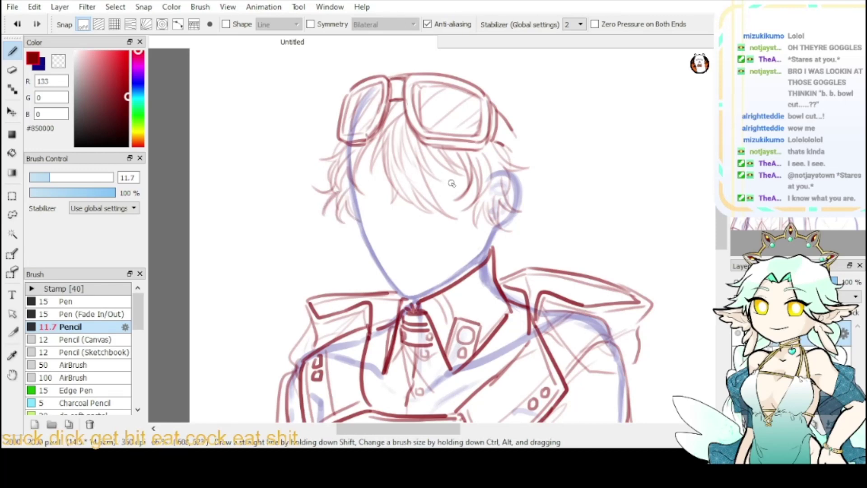
- Thicken the strands in front of the ear and extend the goggle strap to a darker end above it
drag(487, 192, 490, 219)
drag(484, 151, 495, 173)
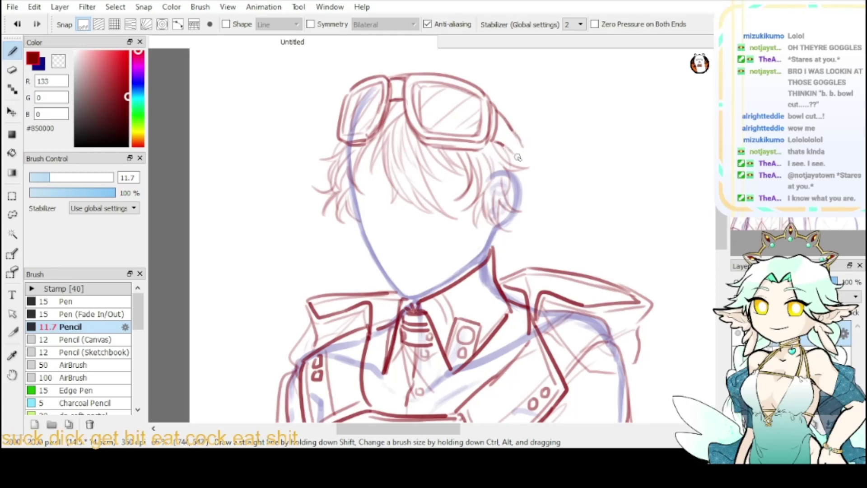
drag(514, 131, 521, 161)
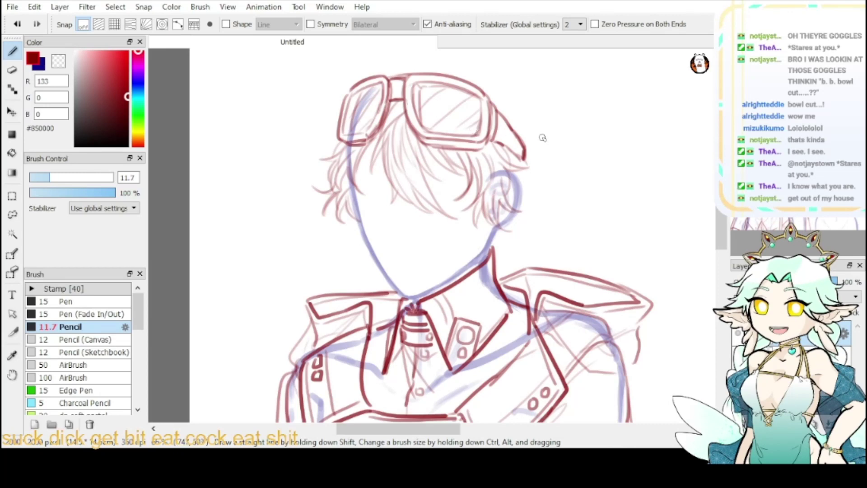
- Sketch pointed hair tufts on the crown above the right lens, undoing the misplaced strands behind them
mouse_move(504, 131)
mouse_down()
mouse_move(477, 179)
mouse_move(485, 207)
mouse_up()
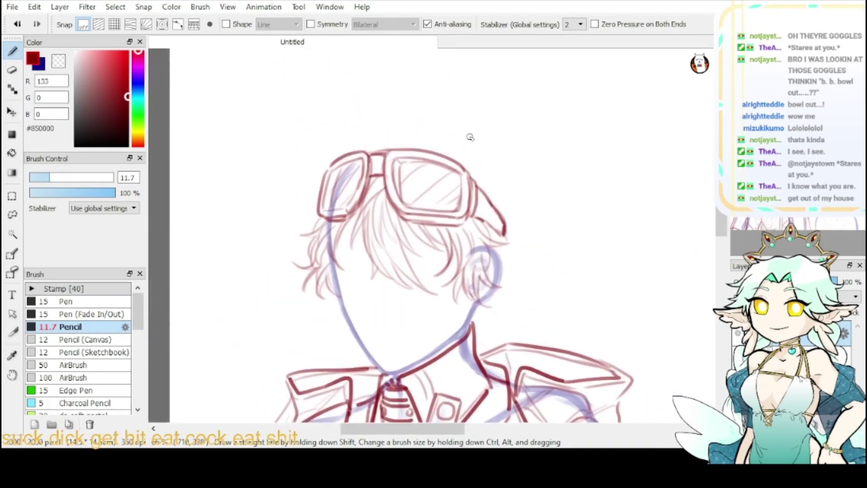
mouse_move(475, 133)
mouse_down()
mouse_move(461, 108)
mouse_move(478, 144)
mouse_move(515, 167)
mouse_move(502, 207)
mouse_up()
key(ctrl+z)
drag(484, 153, 502, 209)
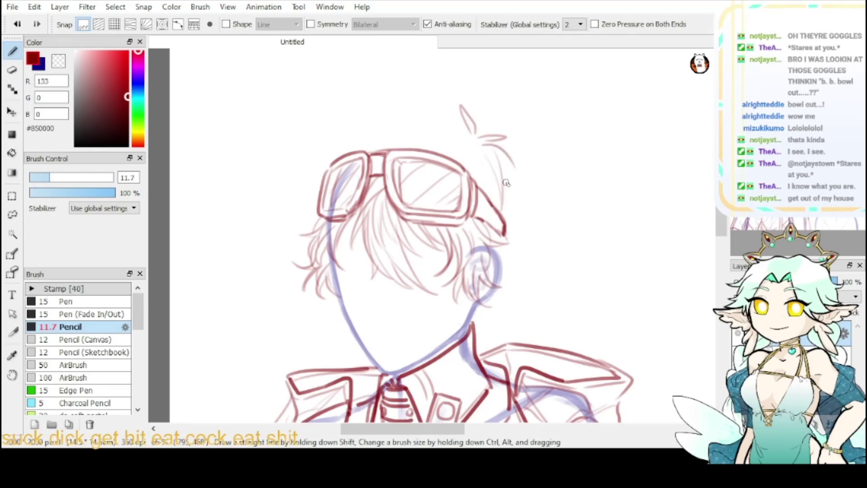
mouse_move(502, 166)
mouse_down()
mouse_move(540, 195)
mouse_move(544, 154)
mouse_up()
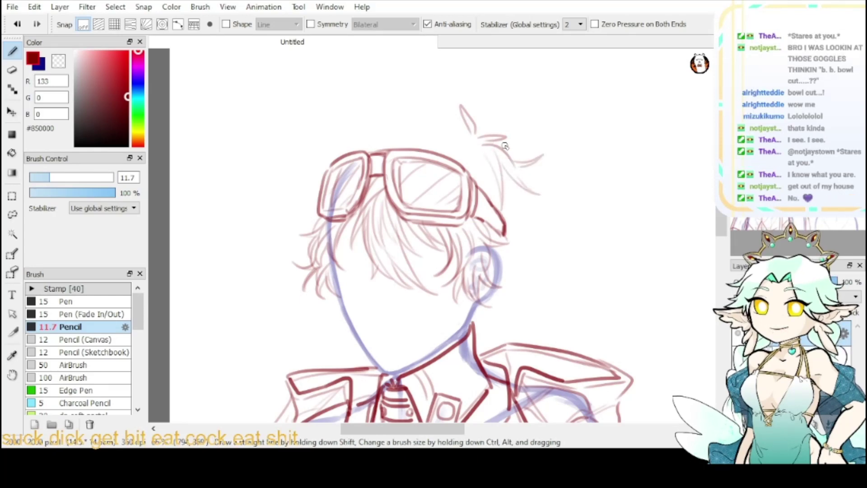
key(ctrl+z)
key(ctrl+z)
key(ctrl+z)
key(ctrl+z)
- Sketch the hair's outer contour down the back of the head with outward-pointing spiky tufts
mouse_move(489, 141)
mouse_down()
mouse_move(520, 166)
mouse_move(517, 196)
mouse_up()
mouse_move(507, 155)
mouse_down()
mouse_move(518, 218)
mouse_move(551, 177)
mouse_up()
key(ctrl+z)
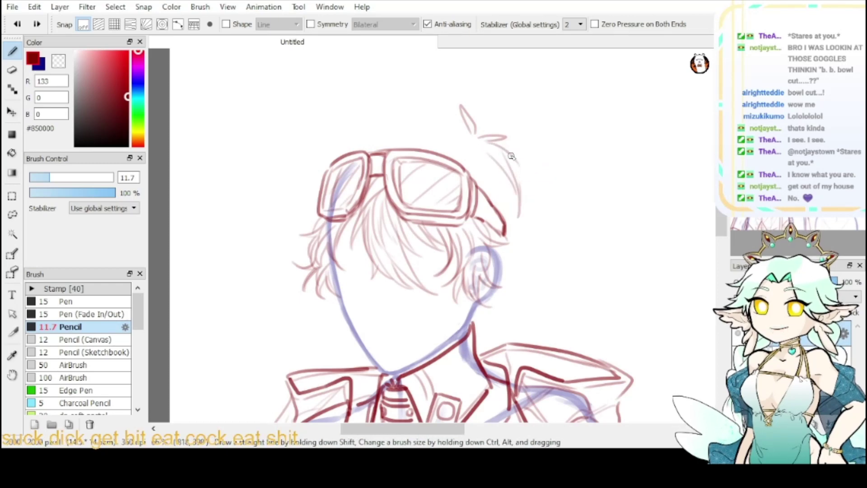
drag(508, 153, 548, 167)
mouse_move(548, 168)
mouse_down()
mouse_move(519, 173)
mouse_move(533, 211)
mouse_up()
drag(517, 176, 553, 216)
key(ctrl+z)
key(ctrl+z)
mouse_move(522, 173)
mouse_down()
mouse_move(551, 183)
mouse_move(523, 186)
mouse_up()
mouse_move(521, 184)
mouse_down()
mouse_move(535, 219)
mouse_move(552, 229)
mouse_move(522, 219)
mouse_up()
drag(521, 219, 531, 245)
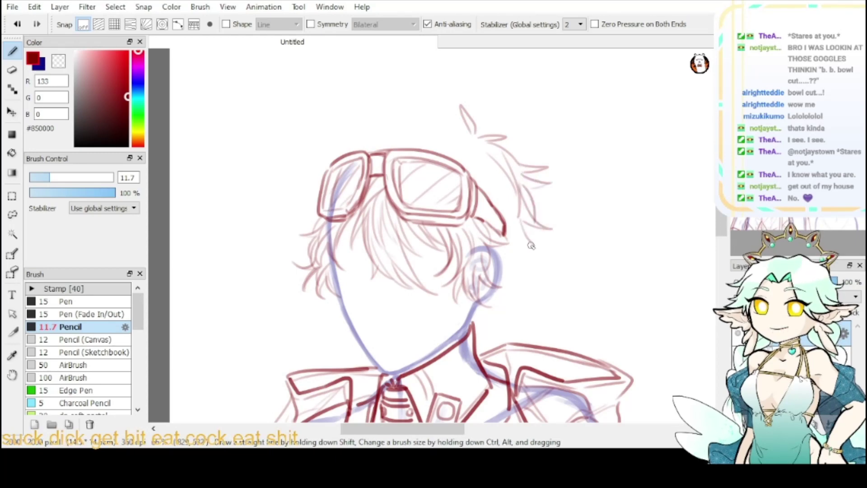
- Redraw the lower lock behind the goggle strap and fill the area up to the crown with inner strands
key(ctrl+z)
drag(497, 180, 505, 237)
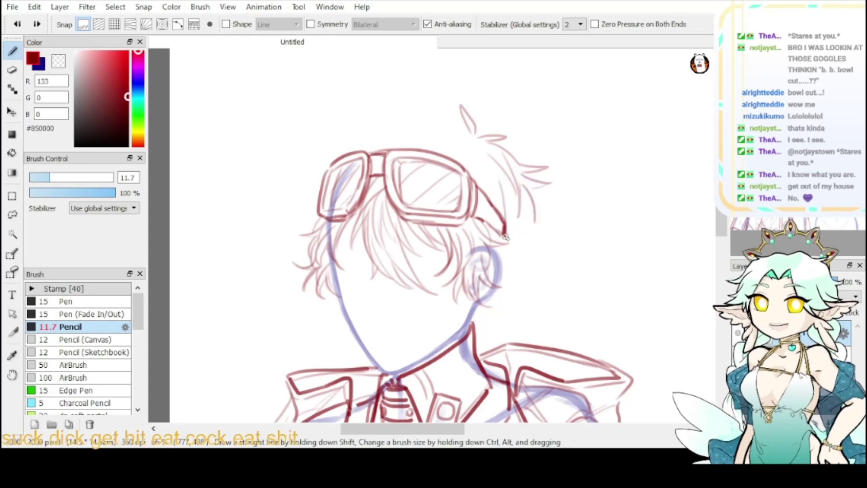
mouse_move(508, 200)
mouse_down()
mouse_move(533, 247)
mouse_move(522, 220)
mouse_up()
drag(522, 219, 549, 231)
drag(482, 153, 496, 205)
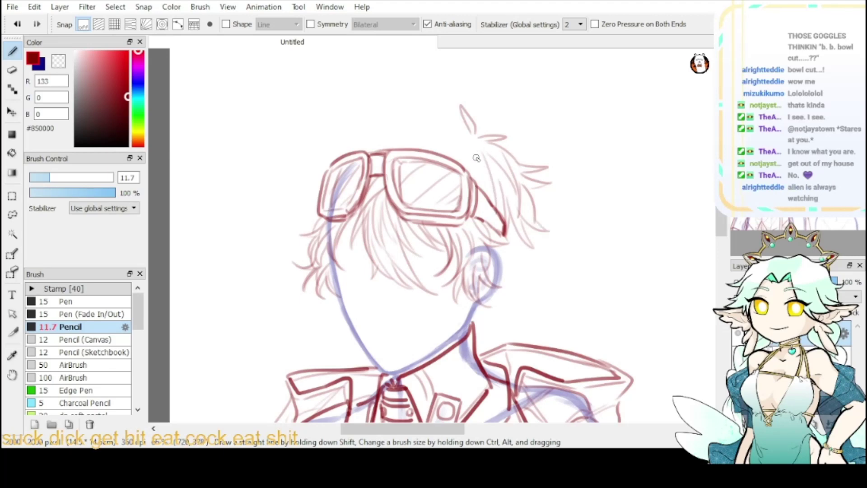
mouse_move(467, 132)
mouse_down()
mouse_move(452, 149)
mouse_move(476, 174)
mouse_up()
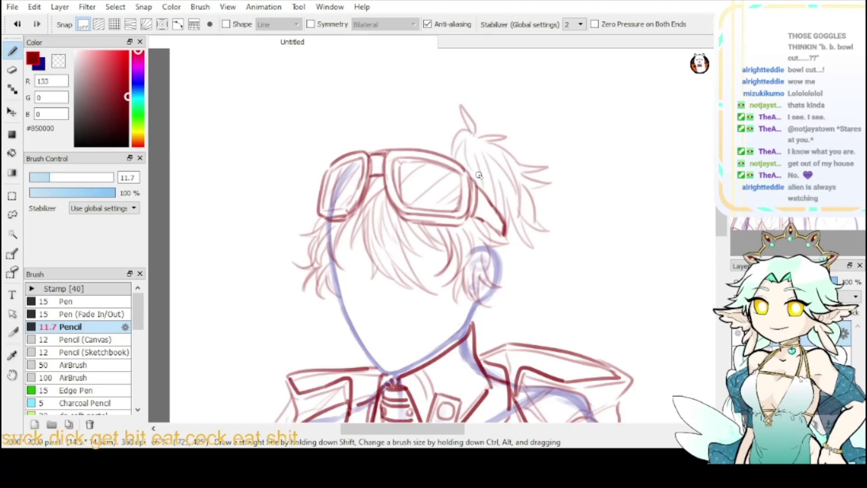
- Sketch tousled strands across the top of the head from the crown to above the nose bridge
mouse_move(453, 117)
mouse_down()
mouse_move(430, 122)
mouse_move(418, 97)
mouse_move(394, 116)
mouse_move(399, 140)
mouse_move(425, 147)
mouse_move(409, 146)
mouse_up()
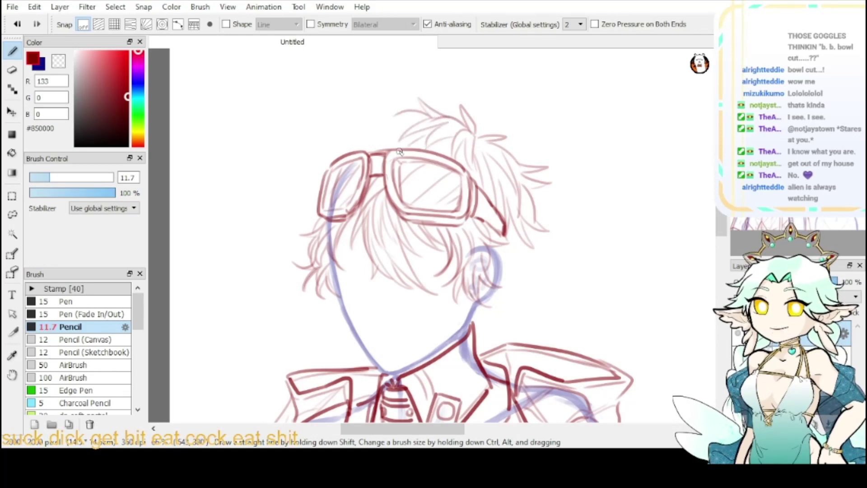
mouse_move(416, 115)
mouse_down()
mouse_move(342, 135)
mouse_move(330, 153)
mouse_move(293, 165)
mouse_up()
key(ctrl+z)
key(ctrl+z)
key(ctrl+z)
- Continue the top hair outline over the left lens with pointed tufts and inner strands
drag(392, 114, 315, 130)
mouse_move(315, 130)
mouse_down()
mouse_move(338, 137)
mouse_move(319, 152)
mouse_up()
mouse_move(352, 132)
mouse_down()
mouse_move(326, 146)
mouse_move(301, 179)
mouse_up()
mouse_move(302, 180)
mouse_down()
mouse_move(330, 158)
mouse_move(318, 155)
mouse_move(309, 175)
mouse_up()
key(ctrl+z)
key(ctrl+z)
mouse_move(308, 175)
mouse_down()
mouse_move(331, 159)
mouse_move(323, 156)
mouse_up()
key(ctrl+z)
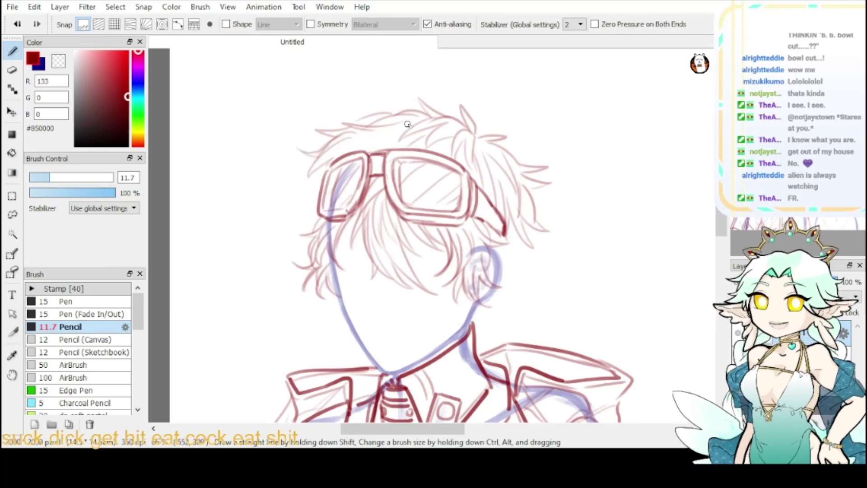
drag(389, 126, 350, 151)
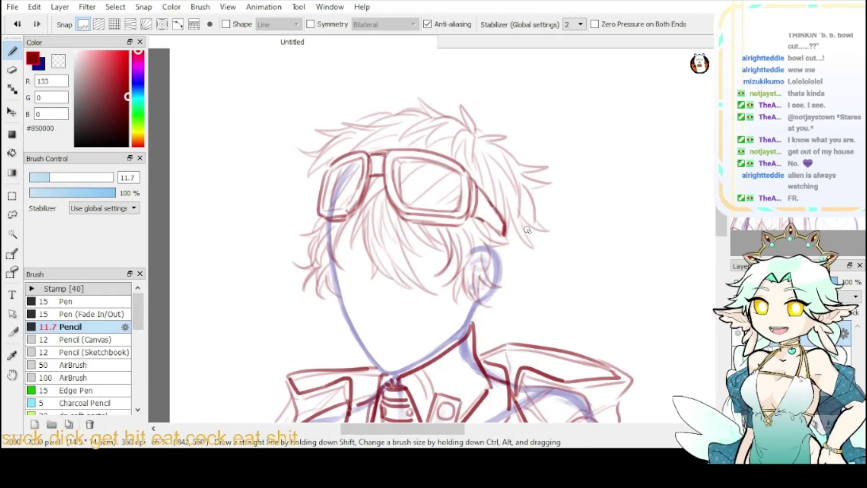
- Add layered strands behind the ear down to the nape and pointed tufts along the left lens's outer side
mouse_move(507, 240)
mouse_down()
mouse_move(513, 271)
mouse_move(535, 270)
mouse_up()
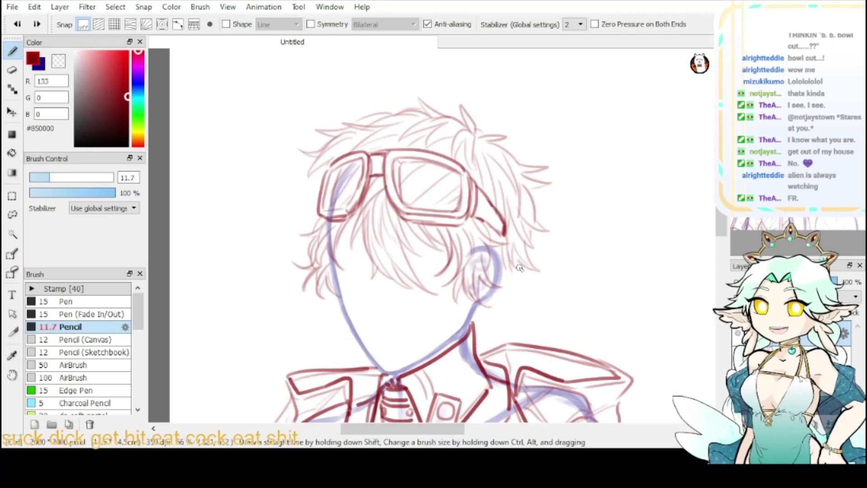
drag(497, 287, 497, 308)
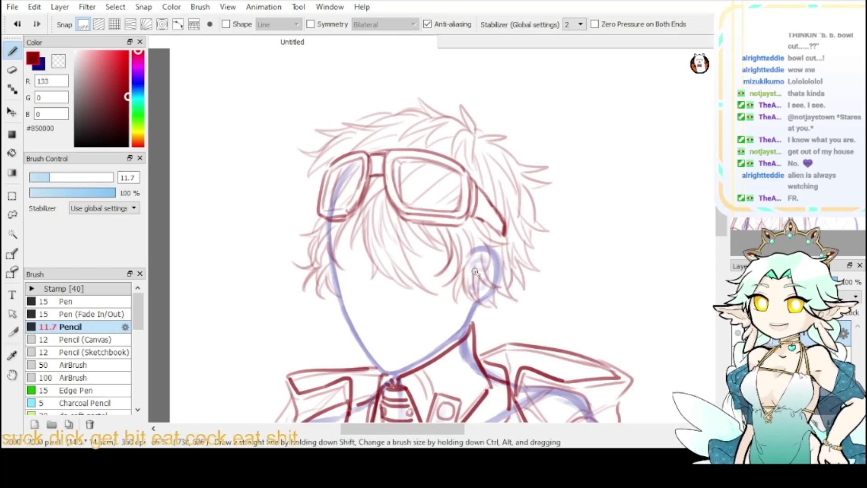
mouse_move(331, 166)
mouse_down()
mouse_move(288, 183)
mouse_move(318, 183)
mouse_up()
mouse_move(313, 187)
mouse_down()
mouse_move(301, 213)
mouse_move(319, 203)
mouse_move(289, 228)
mouse_up()
drag(289, 229, 318, 219)
key(ctrl+z)
key(ctrl+z)
key(ctrl+z)
drag(317, 185, 295, 232)
mouse_move(295, 231)
mouse_down()
mouse_move(305, 215)
mouse_move(308, 235)
mouse_up()
drag(318, 226, 291, 239)
drag(316, 187, 288, 195)
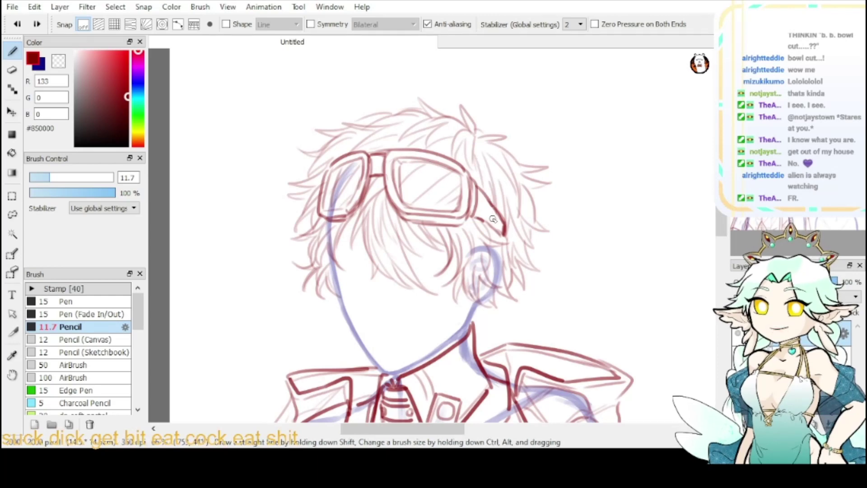
- Compare the new hair and goggles with the earlier detailed sketch of both characters
drag(504, 299, 441, 153)
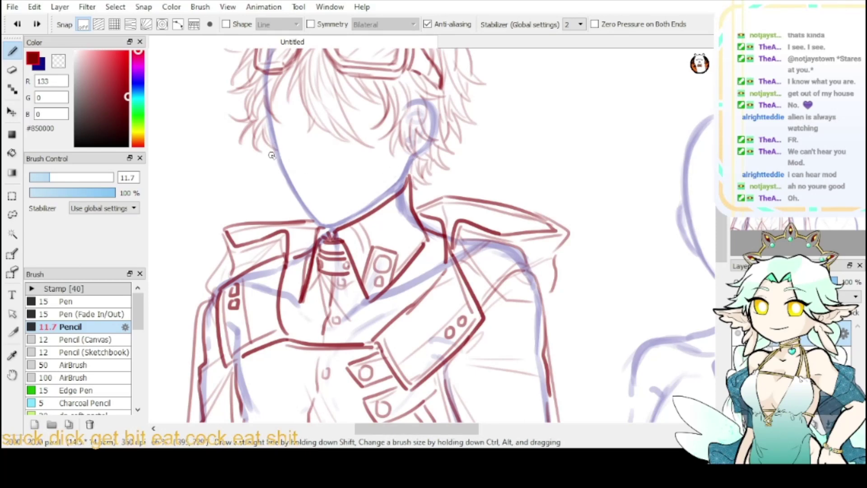
drag(751, 141, 765, 135)
key(ctrl+minus)
key(ctrl+minus)
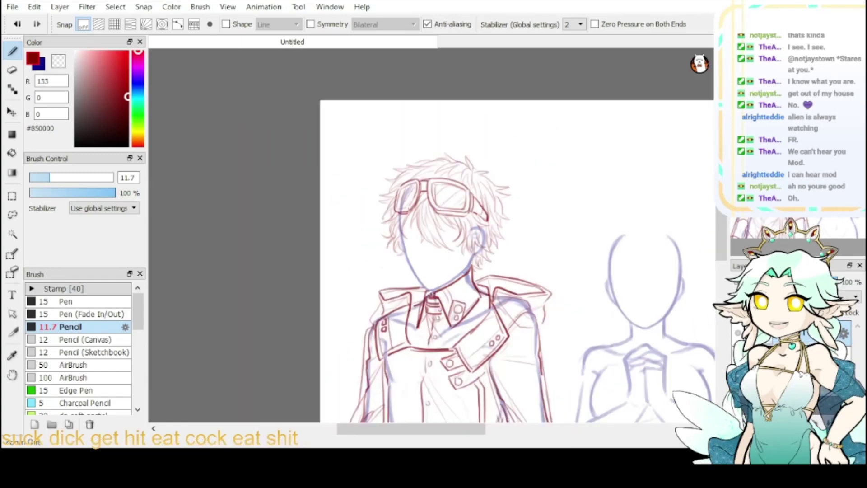
key(ctrl+z)
key(ctrl+z)
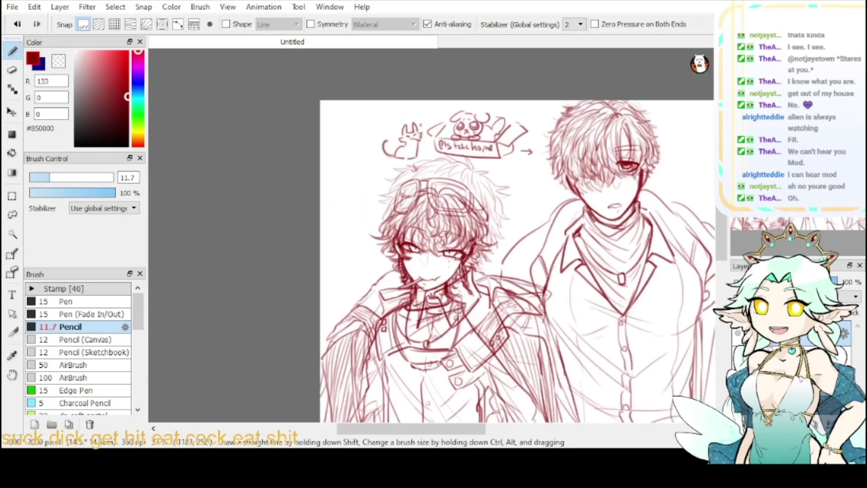
key(ctrl+y)
key(ctrl+y)
- Lasso the hair above the goggles on the left figure and scale it down slightly to fit the head, then clear the selection
scroll(433, 239, up, 2)
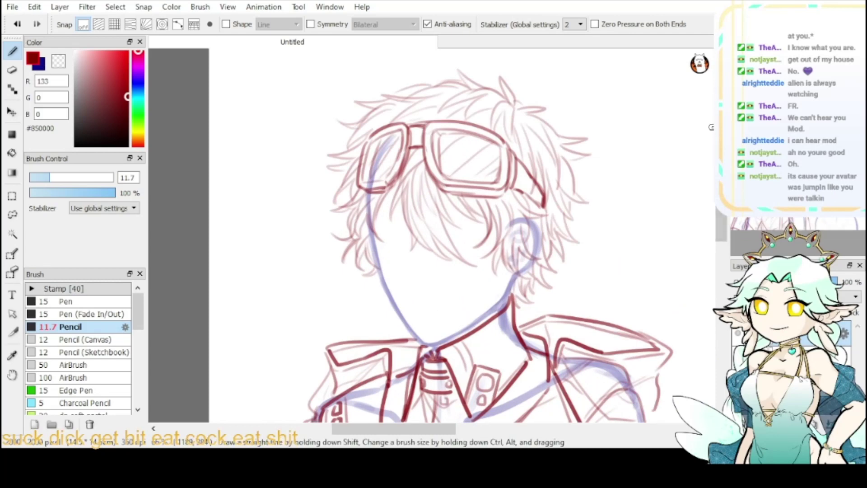
click(12, 215)
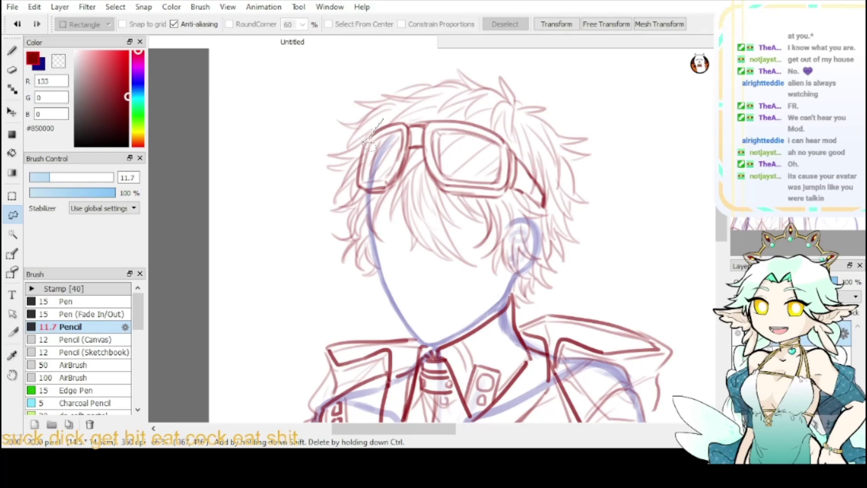
mouse_move(354, 148)
mouse_down()
mouse_move(318, 123)
mouse_move(360, 76)
mouse_move(543, 57)
mouse_move(610, 125)
mouse_move(613, 175)
mouse_move(597, 203)
mouse_move(579, 207)
mouse_move(556, 189)
mouse_move(552, 171)
mouse_up()
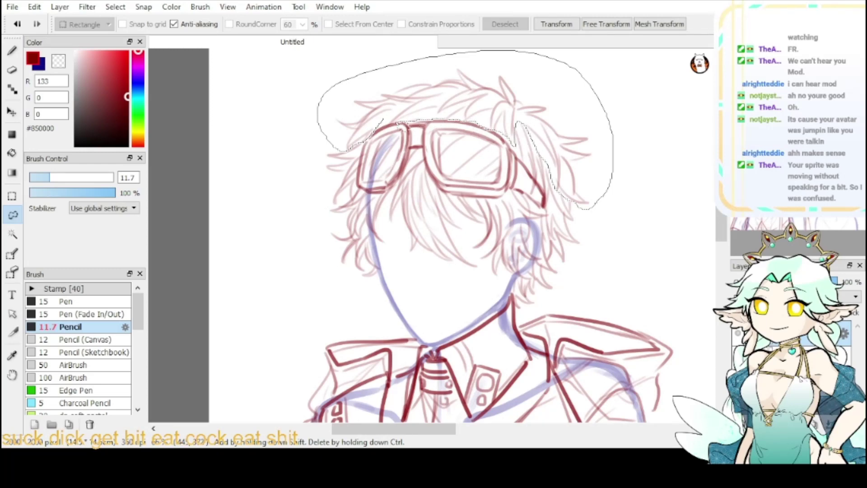
drag(381, 121, 382, 121)
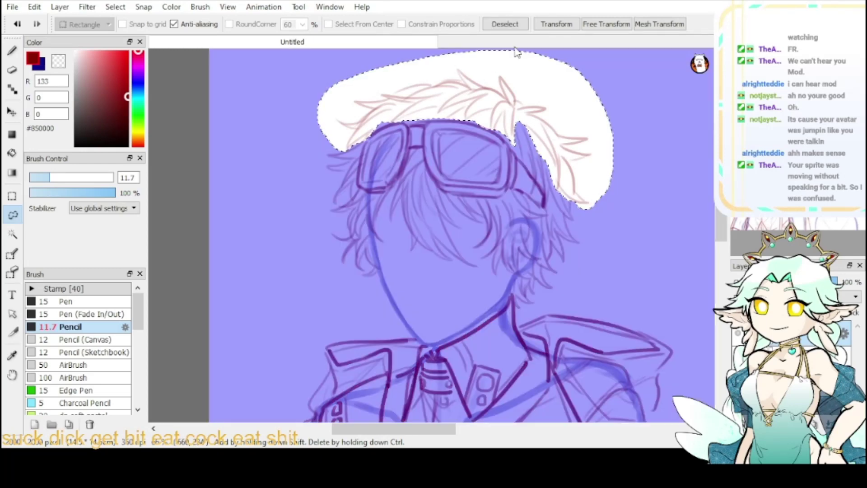
click(506, 25)
key(ctrl+z)
click(560, 25)
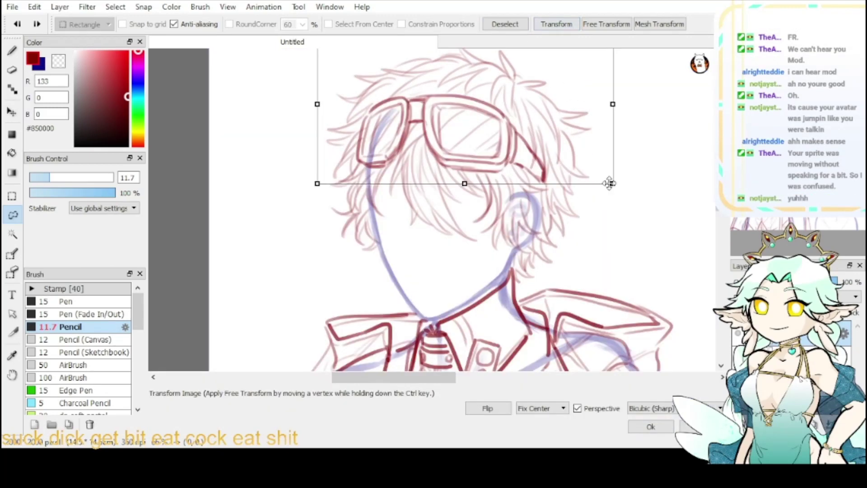
mouse_move(610, 181)
mouse_down()
mouse_move(578, 157)
mouse_move(586, 163)
mouse_up()
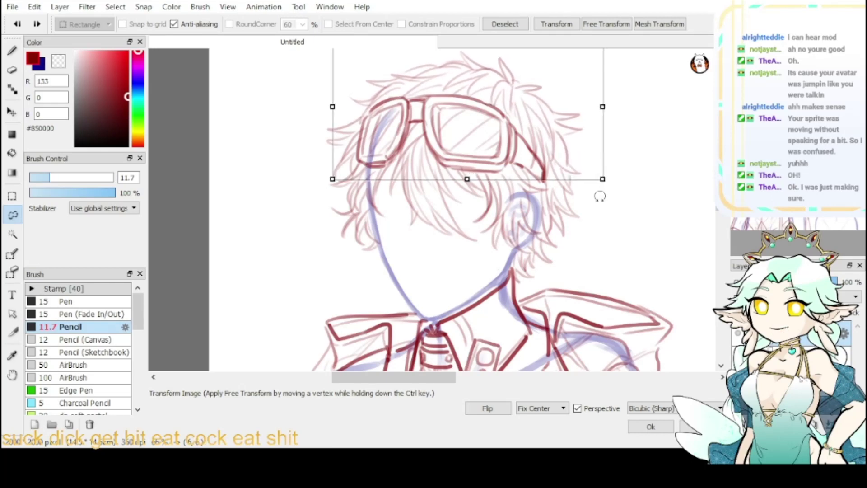
click(658, 424)
click(512, 25)
- Clean up the hair edge beside the goggle strap and sketch small pointed tufts between the strap and the ear
key(e)
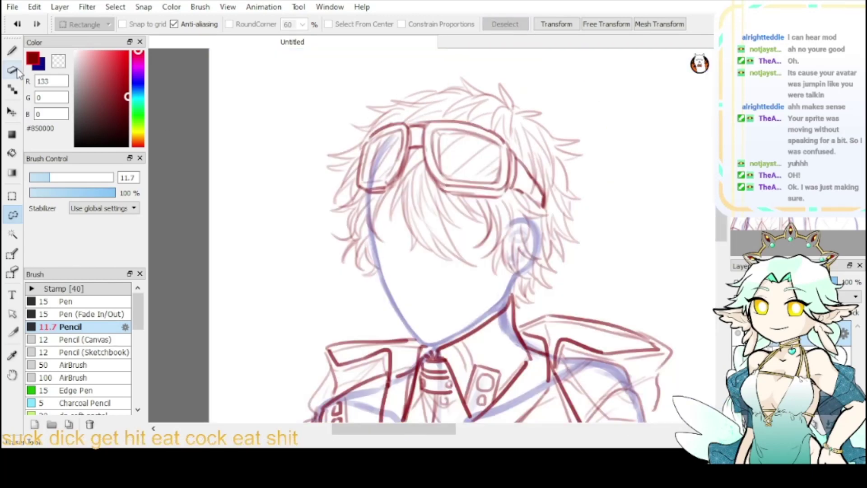
mouse_move(557, 200)
mouse_down()
mouse_move(583, 242)
mouse_move(567, 203)
mouse_up()
click(12, 52)
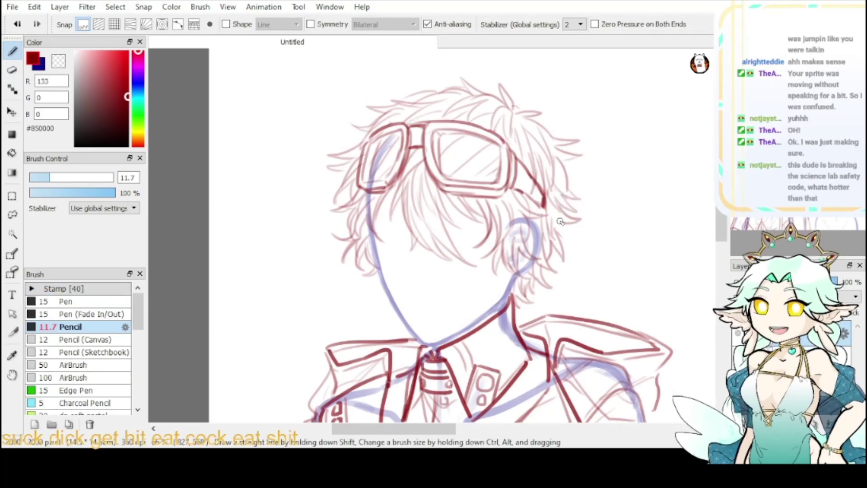
key(ctrl+z)
drag(562, 207, 568, 230)
key(ctrl+z)
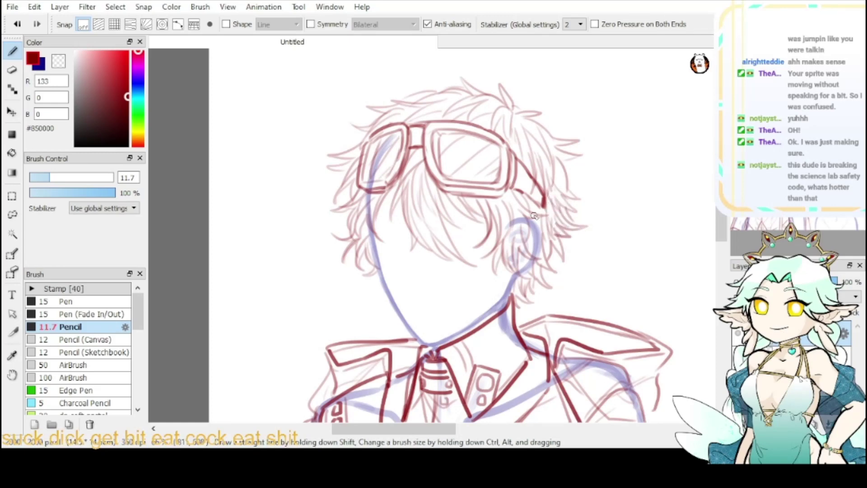
drag(333, 219, 345, 219)
key(ctrl+z)
mouse_move(546, 190)
mouse_down()
mouse_move(497, 51)
mouse_move(509, 125)
mouse_move(551, 138)
mouse_up()
- Draw a small dark stud on the earlobe of the left figure
scroll(551, 190, up, 2)
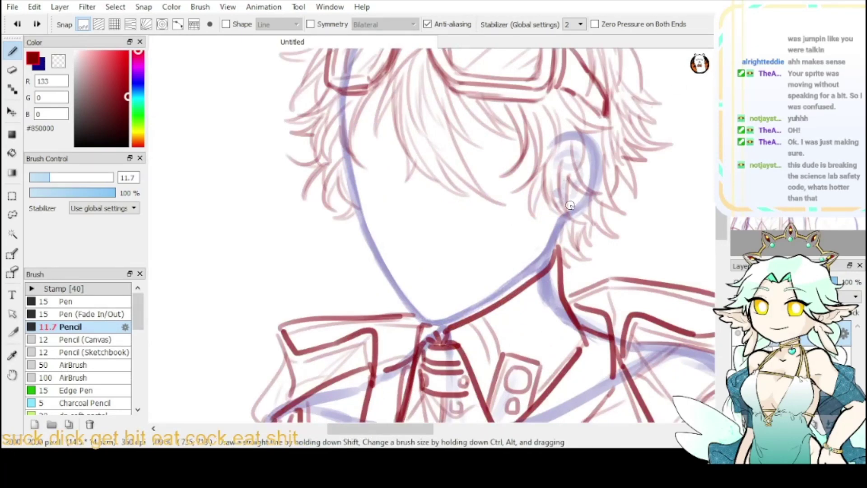
mouse_move(561, 208)
mouse_down()
mouse_move(562, 224)
mouse_move(571, 222)
mouse_up()
key(ctrl+z)
key(ctrl+minus)
key(ctrl+minus)
mouse_move(573, 196)
mouse_down()
mouse_move(510, 112)
mouse_move(548, 143)
mouse_move(557, 223)
mouse_up()
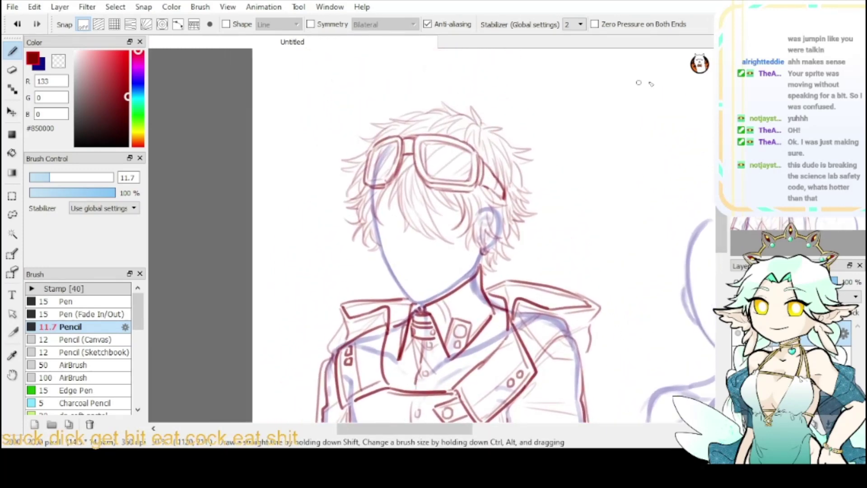
- Redraw the rim of the goggles' narrower lens with rounder outer and inner contours
key(ctrl+plus)
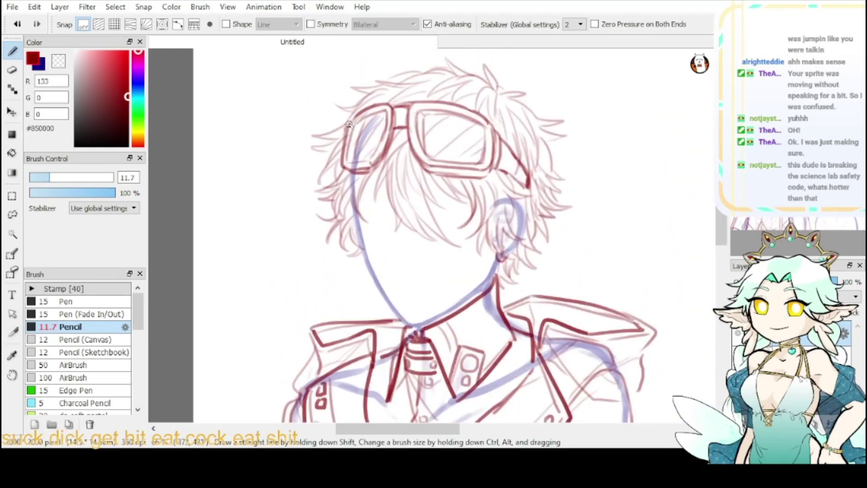
mouse_move(349, 124)
mouse_down()
mouse_move(344, 164)
mouse_move(383, 130)
mouse_up()
click(58, 61)
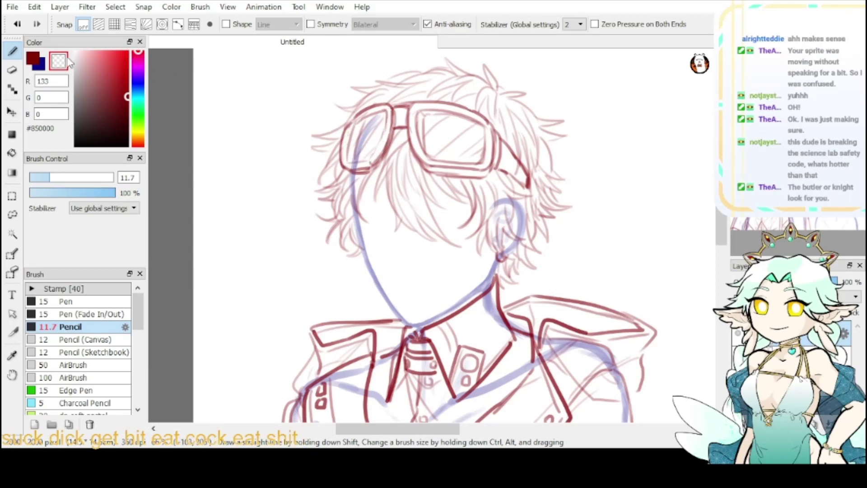
click(36, 60)
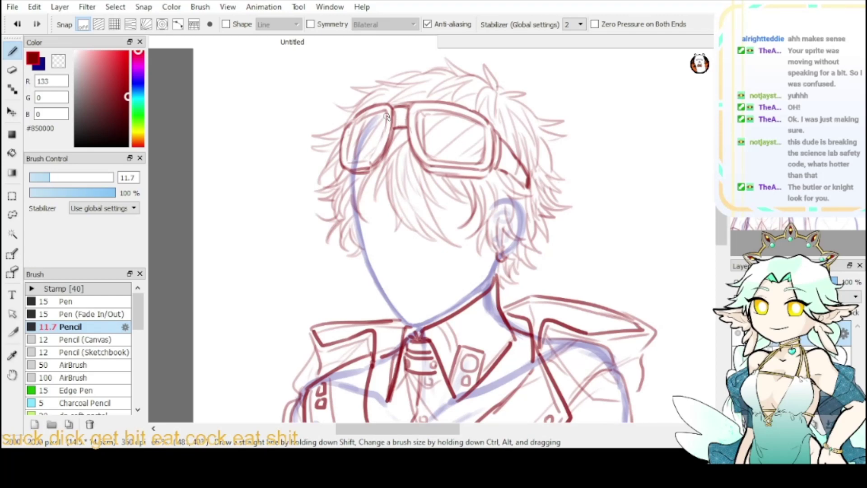
mouse_move(386, 114)
mouse_down()
mouse_move(377, 143)
mouse_move(385, 120)
mouse_move(370, 161)
mouse_up()
drag(353, 123, 350, 154)
- Add a new layer and fade the existing red hair, goggles and clothing sketch beneath it
scroll(343, 134, down, 10)
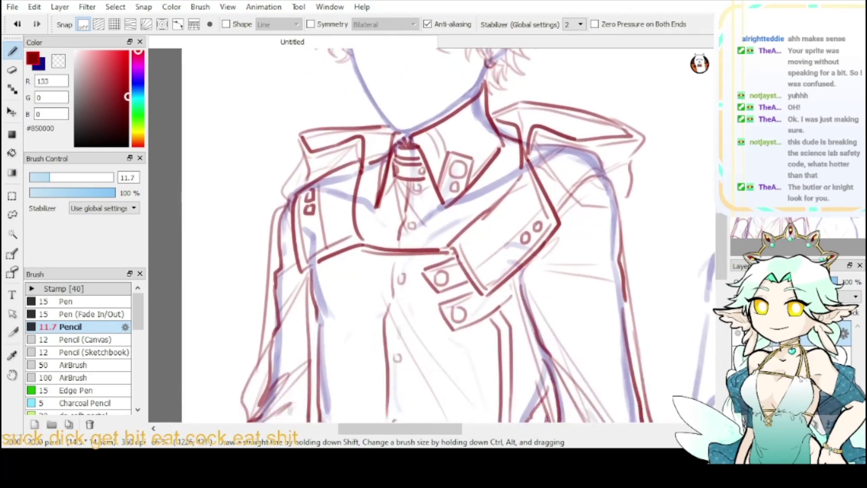
scroll(447, 239, up, 8)
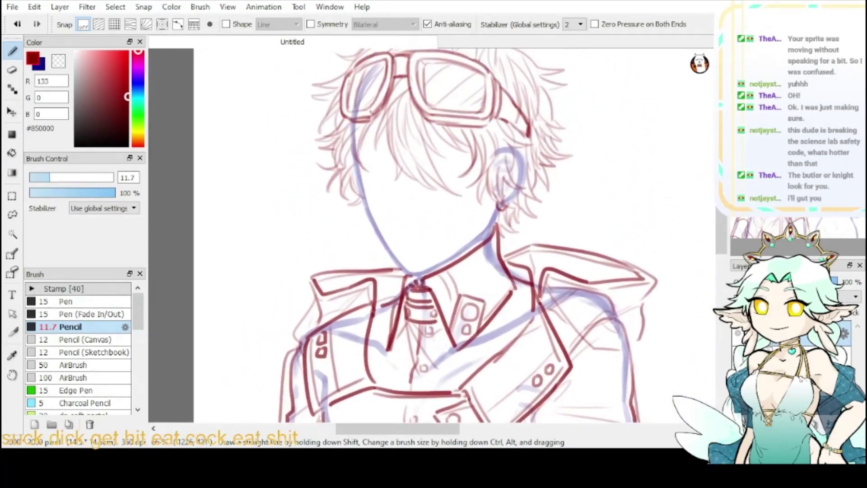
scroll(447, 239, down, 8)
mouse_move(425, 225)
mouse_down()
mouse_move(462, 227)
mouse_move(472, 257)
mouse_move(506, 266)
mouse_move(480, 313)
mouse_up()
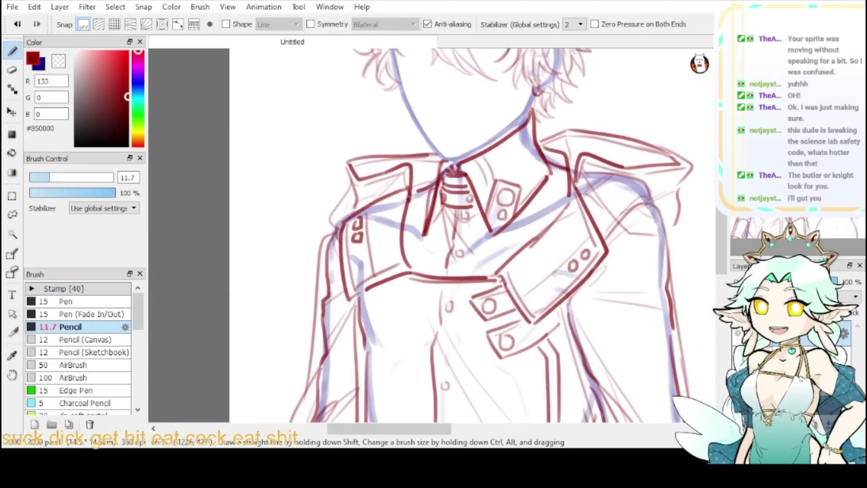
scroll(445, 240, up, 5)
scroll(444, 239, right, 2)
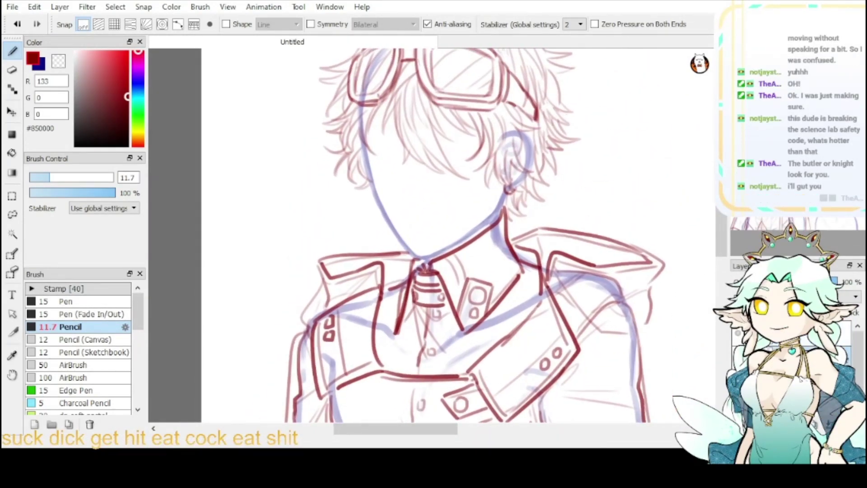
click(740, 424)
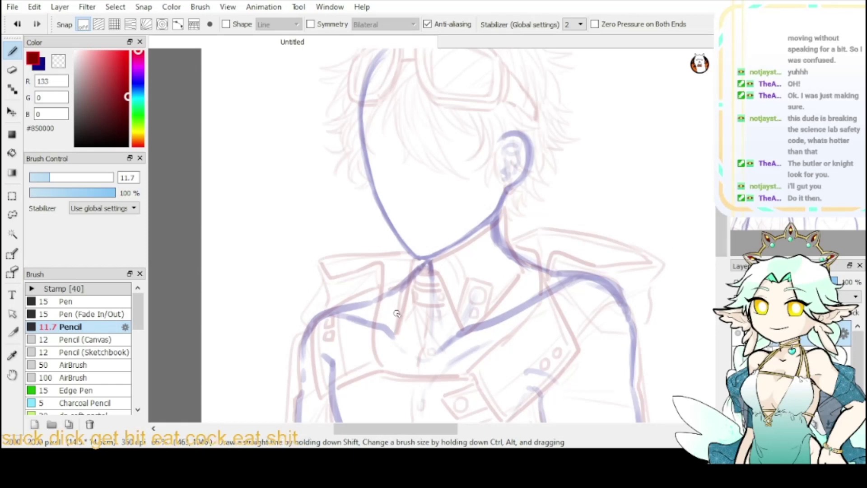
- Sketch the pointed nose peak of a mask hanging over the collar just below the chin
mouse_move(373, 308)
mouse_down()
mouse_move(382, 277)
mouse_move(390, 276)
mouse_up()
key(ctrl+z)
mouse_move(370, 306)
mouse_down()
mouse_move(386, 260)
mouse_move(420, 310)
mouse_up()
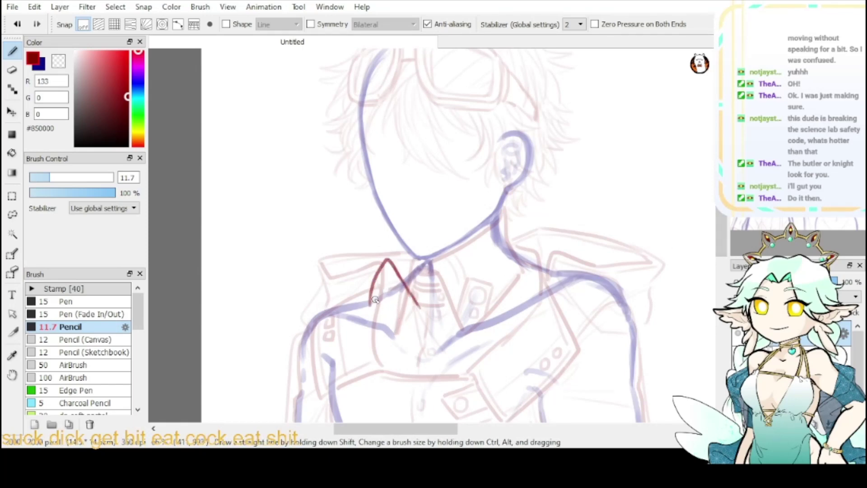
- Draw the mask's round filter canister as a tilted outer ellipse with a narrower front rim
mouse_move(368, 308)
mouse_down()
mouse_move(385, 264)
mouse_move(400, 287)
mouse_move(378, 366)
mouse_up()
key(ctrl+z)
mouse_move(365, 304)
mouse_down()
mouse_move(353, 329)
mouse_move(375, 355)
mouse_up()
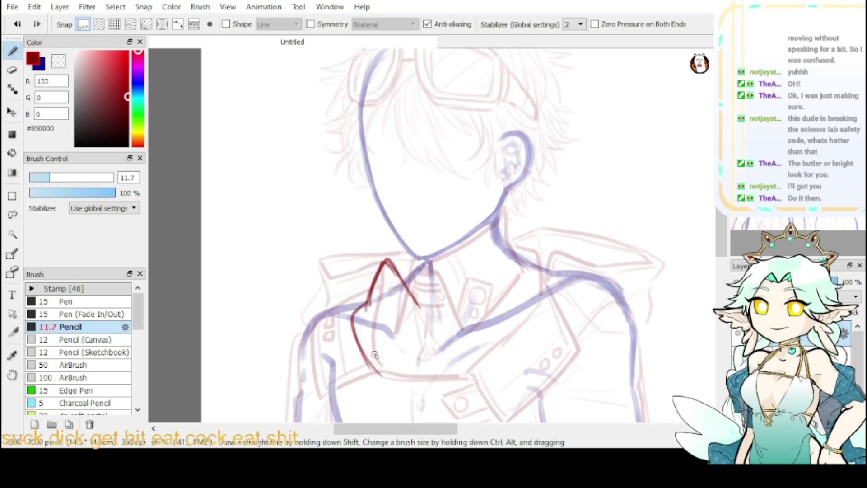
drag(361, 312, 392, 375)
key(ctrl+z)
mouse_move(356, 320)
mouse_down()
mouse_move(385, 332)
mouse_move(393, 371)
mouse_up()
mouse_move(372, 301)
mouse_down()
mouse_move(401, 322)
mouse_move(401, 372)
mouse_up()
key(ctrl+z)
mouse_move(368, 300)
mouse_down()
mouse_move(416, 355)
mouse_move(395, 380)
mouse_up()
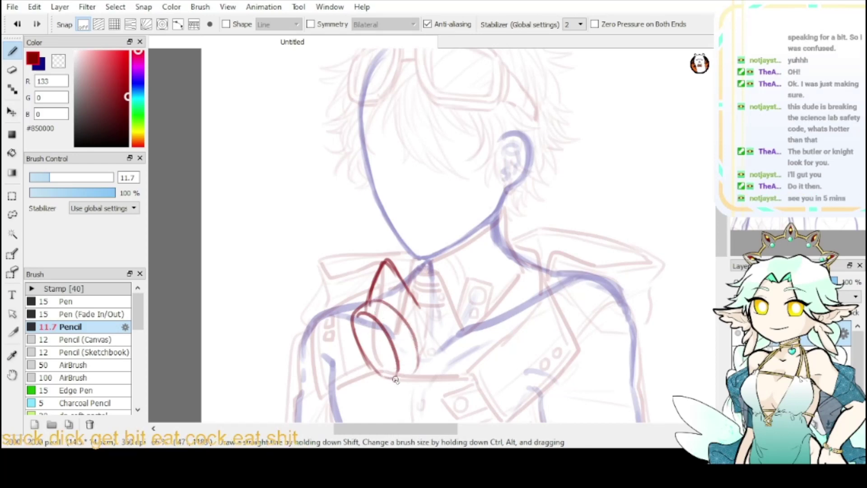
drag(404, 326, 404, 369)
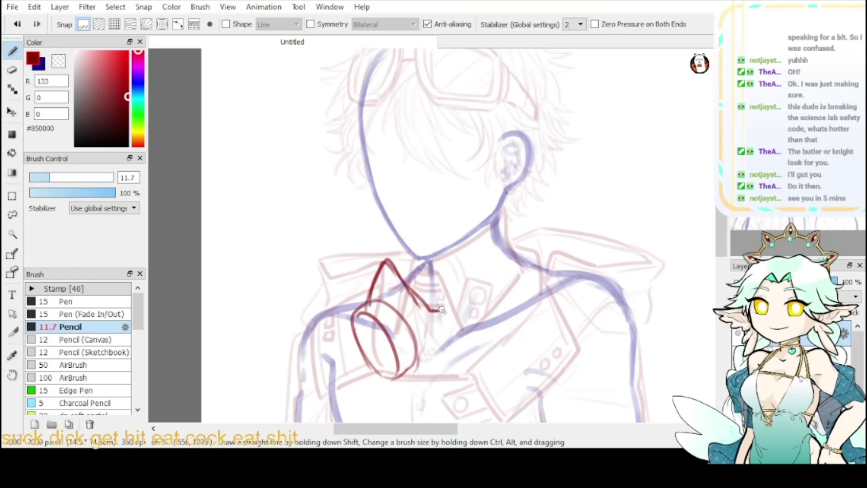
- Extend the mask's upper edge to its far corner, close the lower contour and add a small knob above the canister
mouse_move(398, 277)
mouse_down()
mouse_move(453, 312)
mouse_move(463, 336)
mouse_up()
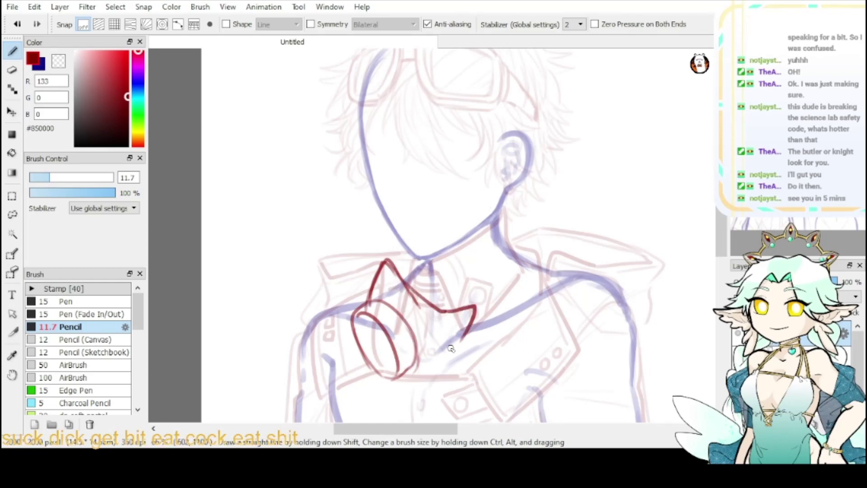
drag(412, 369, 455, 351)
drag(445, 311, 456, 327)
mouse_move(368, 287)
mouse_down()
mouse_move(361, 311)
mouse_move(368, 289)
mouse_move(363, 303)
mouse_up()
key(ctrl+z)
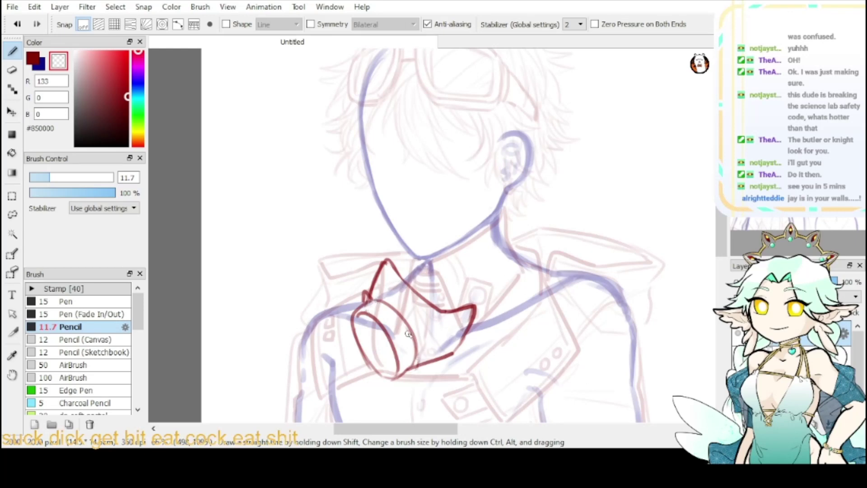
- Fill the front face of the filter canister with curved inner rim and parallel vent lines
key(x)
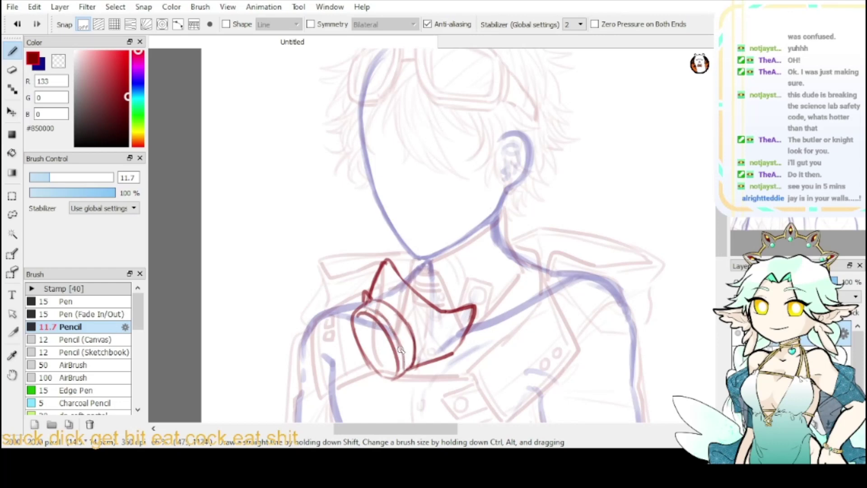
key(ctrl+z)
mouse_move(359, 311)
mouse_down()
mouse_move(391, 333)
mouse_move(403, 369)
mouse_up()
key(ctrl+z)
mouse_move(358, 310)
mouse_down()
mouse_move(386, 327)
mouse_move(401, 357)
mouse_up()
drag(360, 319, 380, 359)
key(ctrl+z)
drag(359, 319, 384, 372)
drag(368, 315, 392, 374)
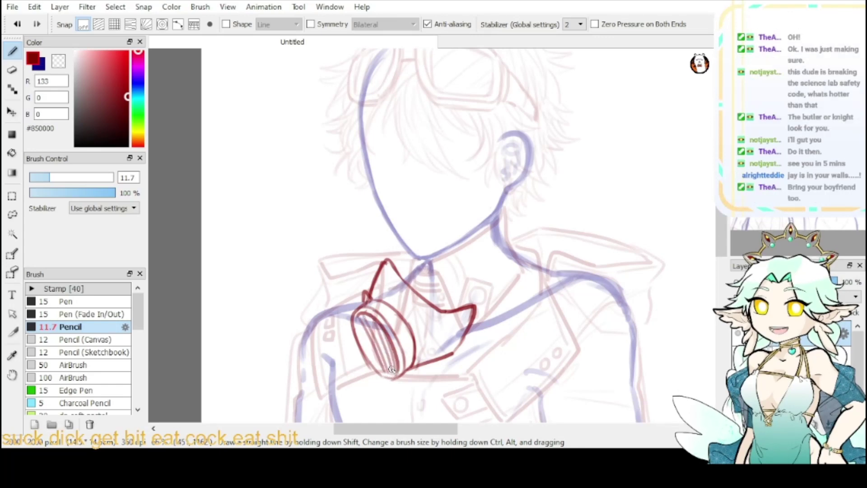
drag(359, 319, 380, 367)
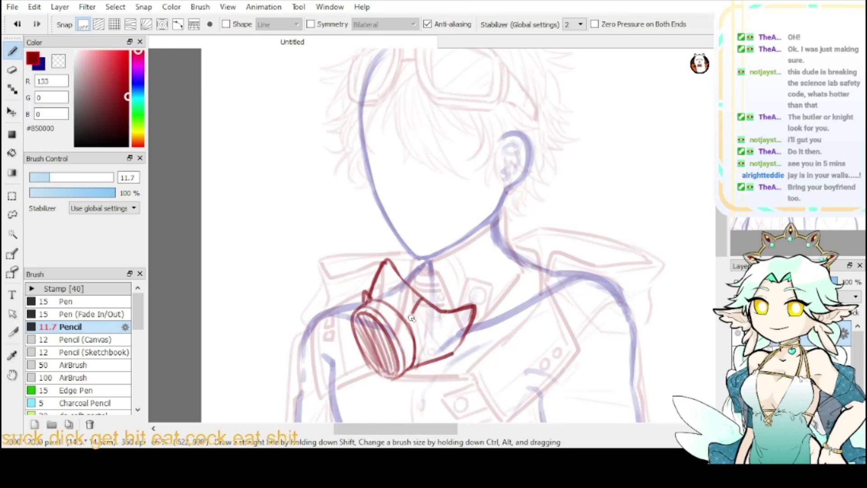
- Draw a small rounded valve fitting on the gas mask, between the round filter and the mask's body
mouse_move(408, 320)
mouse_down()
mouse_move(420, 296)
mouse_move(421, 341)
mouse_up()
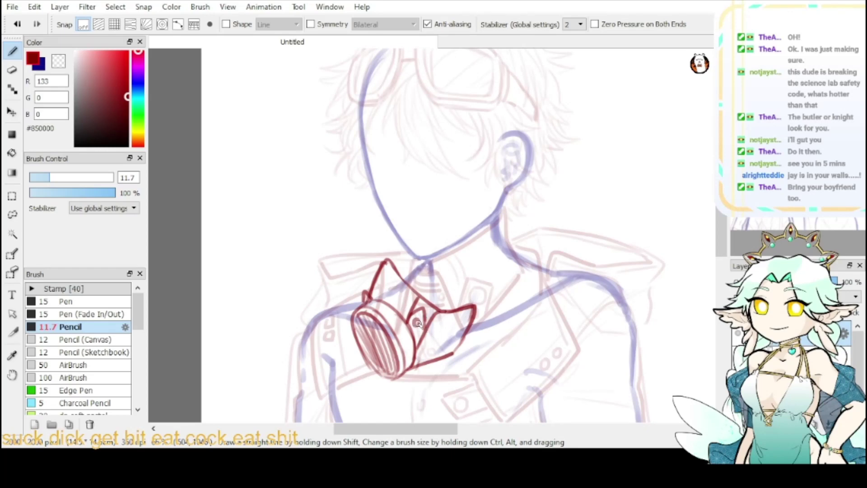
key(ctrl+z)
drag(408, 318, 423, 313)
key(ctrl+z)
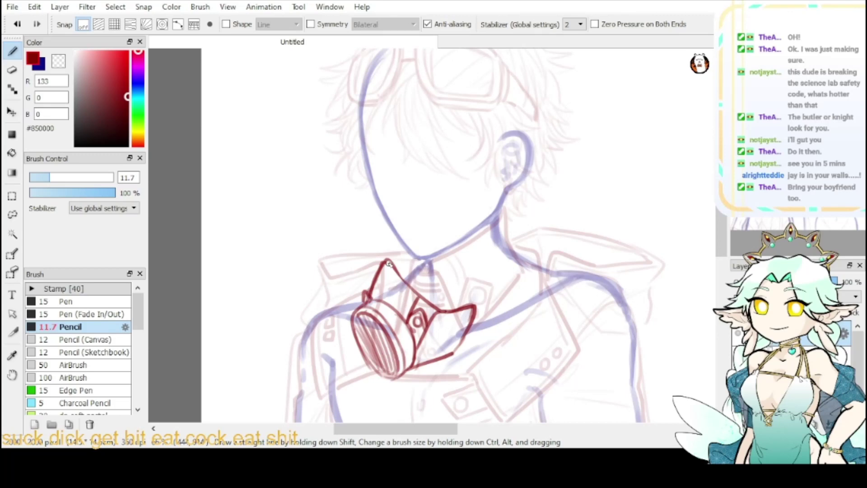
- Thicken the gas mask's upper-left edge down to the filter and reinforce the line at its right corner
drag(388, 264, 380, 297)
key(ctrl+z)
drag(387, 265, 370, 296)
drag(448, 310, 473, 308)
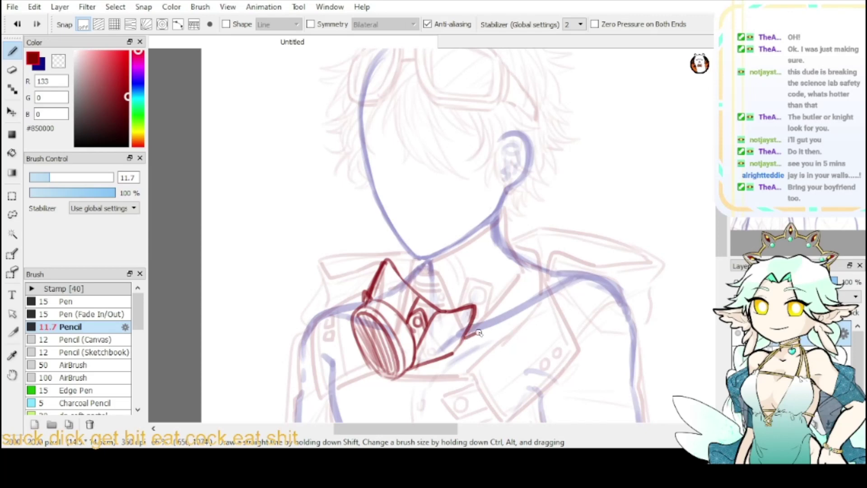
- Draw the gas mask's strap from its right corner up around the side of the neck
mouse_move(479, 315)
mouse_down()
mouse_move(466, 334)
mouse_move(526, 289)
mouse_up()
mouse_move(477, 321)
mouse_down()
mouse_move(523, 292)
mouse_move(534, 267)
mouse_up()
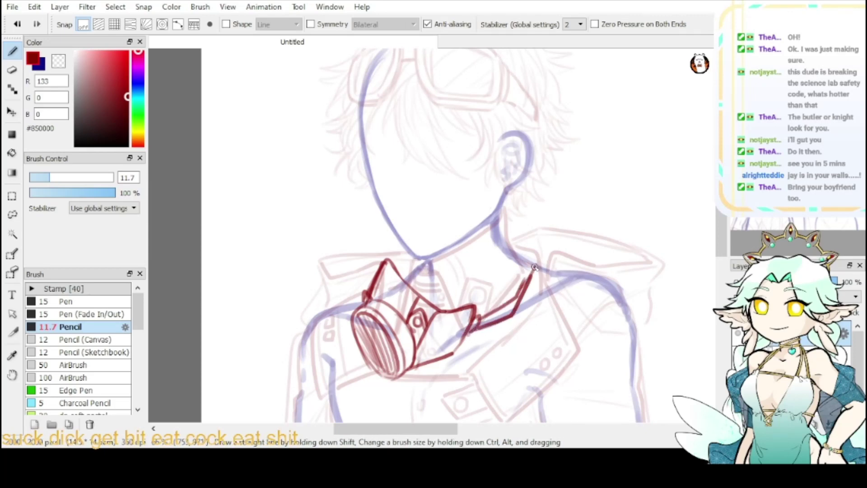
key(ctrl+z)
drag(482, 321, 533, 274)
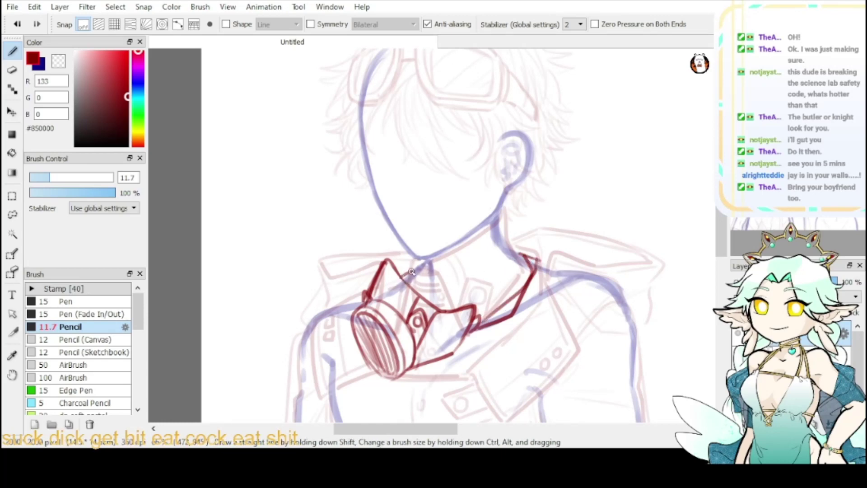
- Erase the clothing lines behind the gas mask with the clothing layer at 73% opacity and the eraser at size 92
click(12, 70)
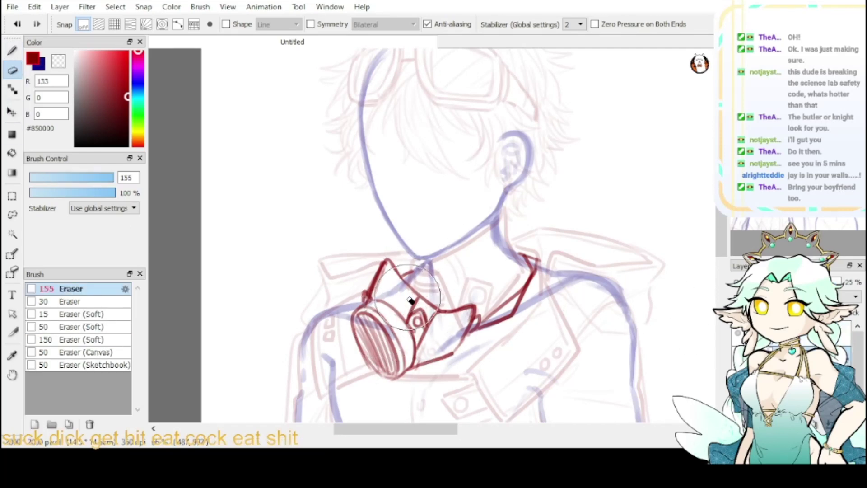
click(820, 282)
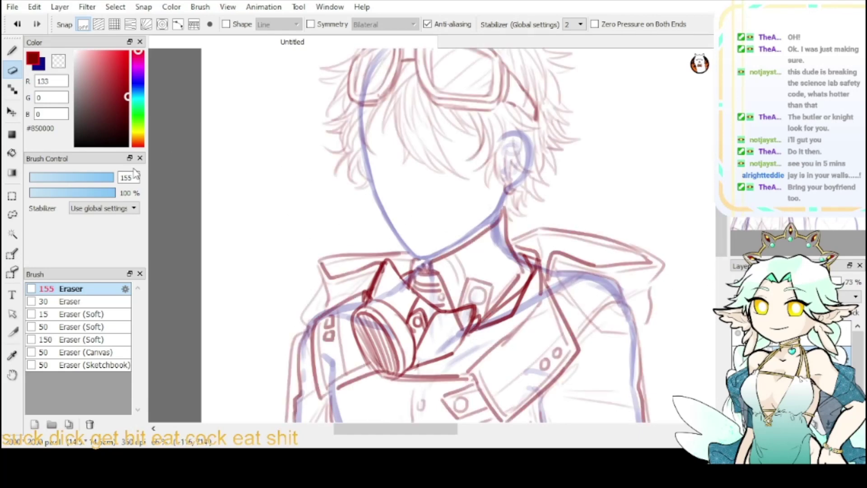
click(103, 175)
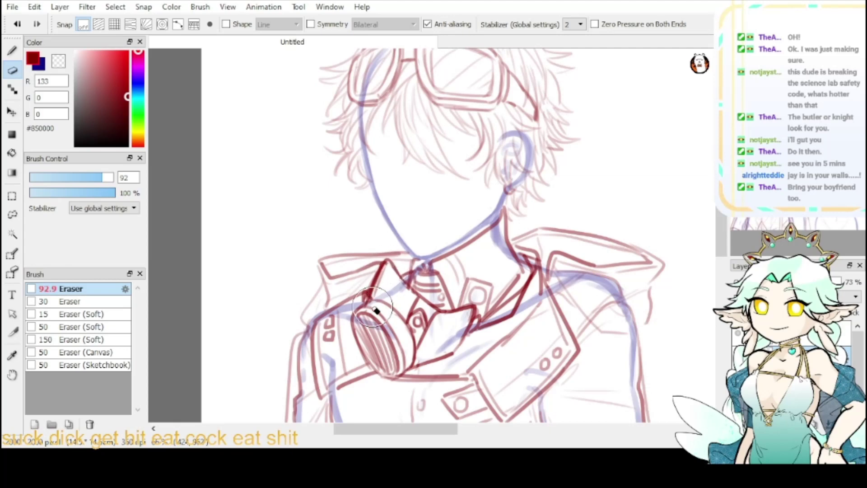
- Merge the gas mask sketch into the clothing sketch layer and set the layer opacity to 100%
click(808, 337)
click(828, 424)
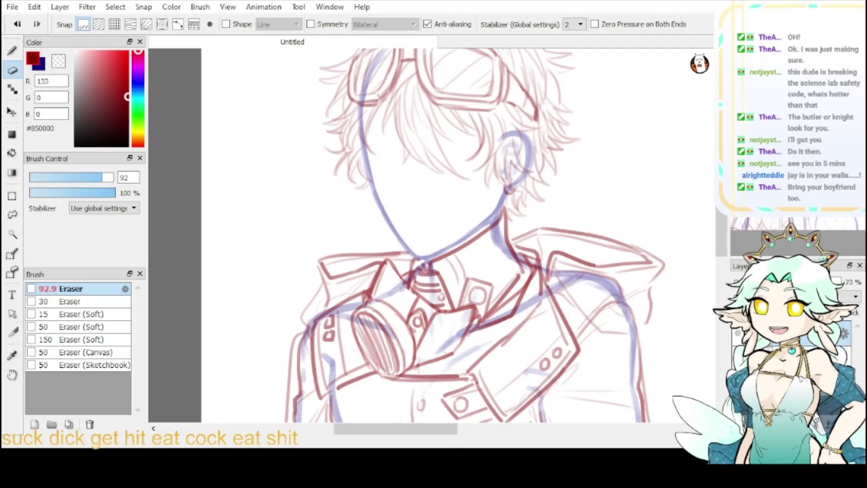
click(838, 282)
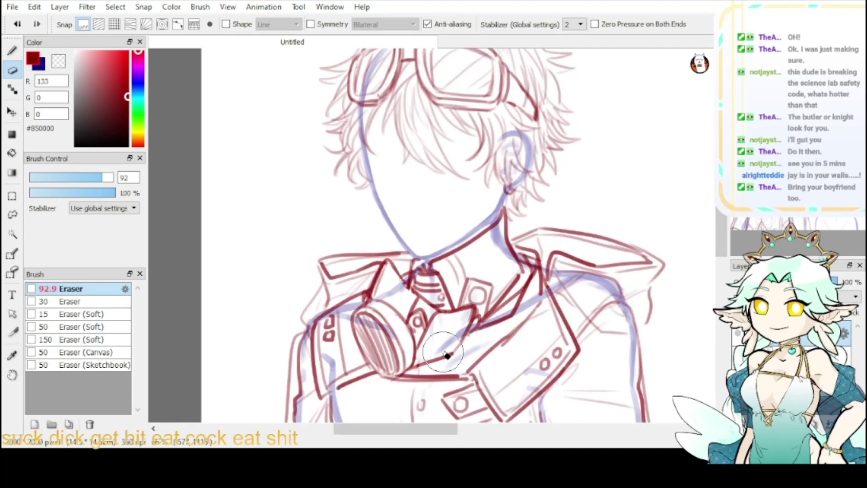
- Sketch light vertical pencil lines down both sides of the goggled figure's torso, inside the open coat
click(13, 50)
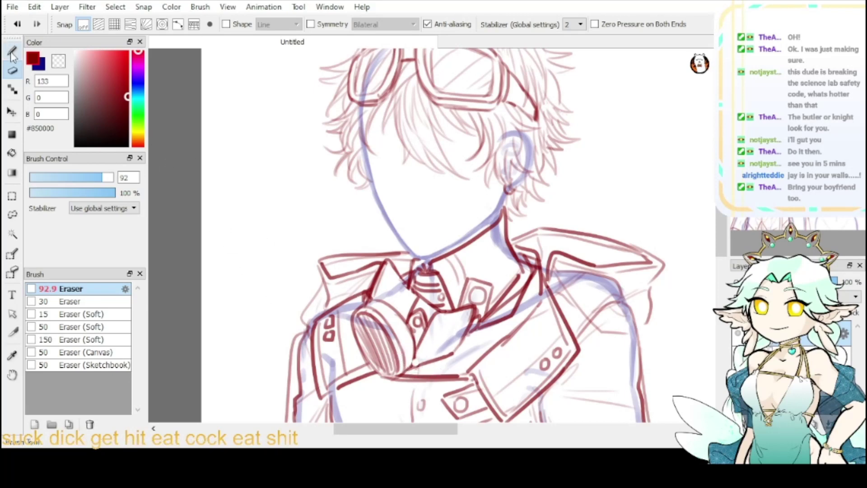
scroll(393, 120, down, 1)
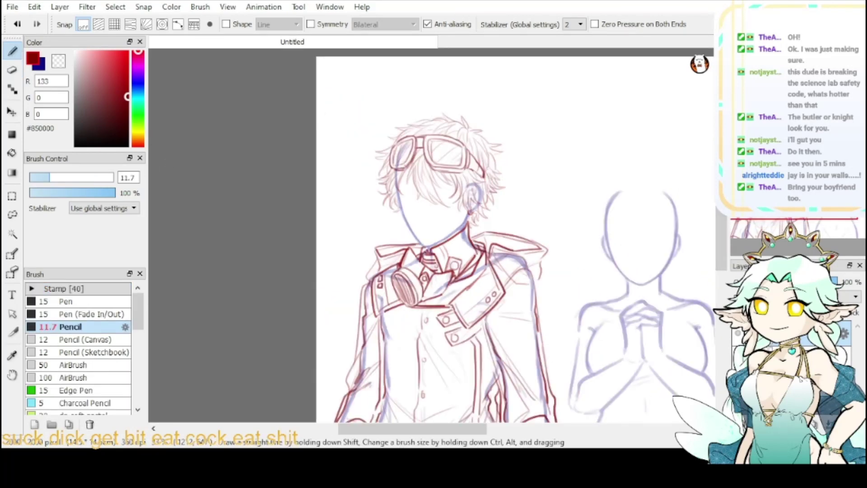
scroll(393, 119, down, 1)
drag(558, 104, 585, 221)
scroll(434, 221, up, 3)
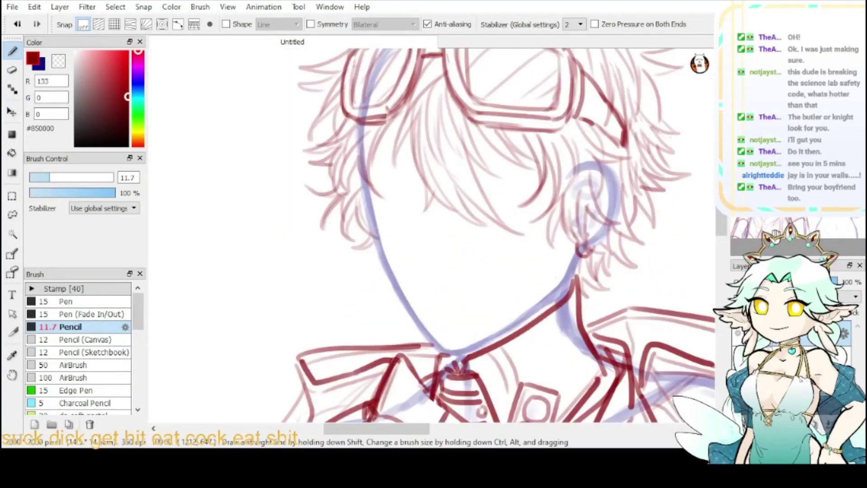
scroll(434, 235, down, 4)
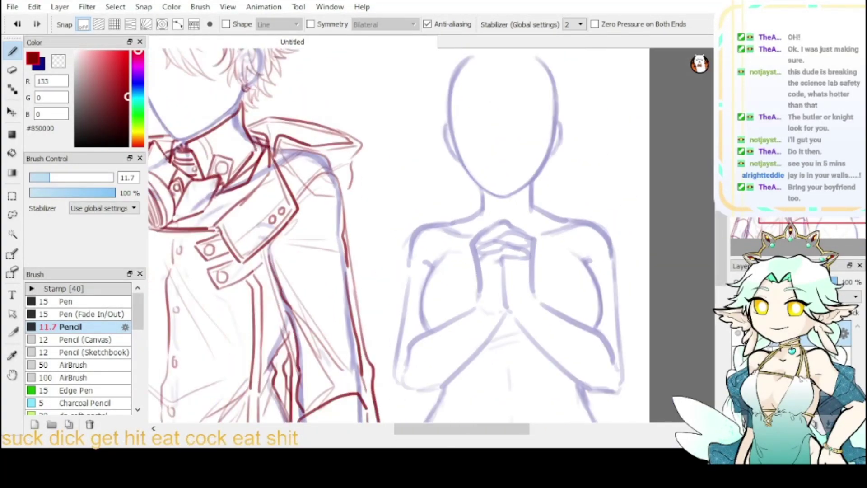
scroll(328, 190, down, 3)
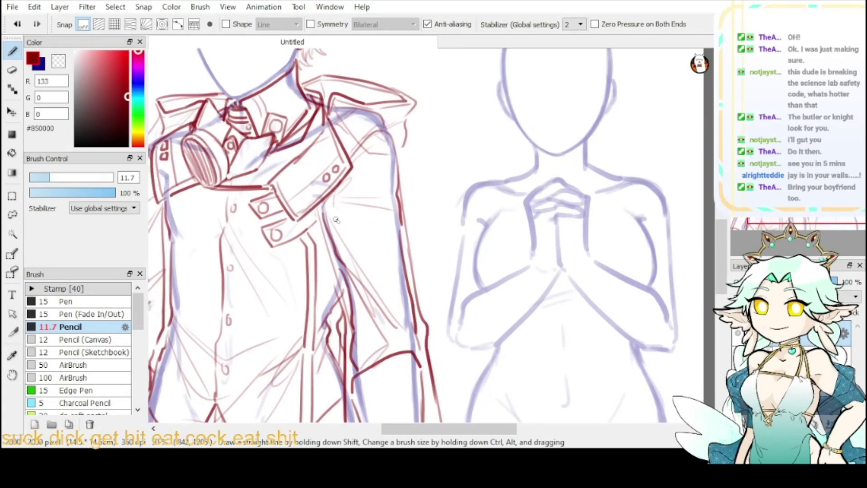
mouse_move(335, 217)
mouse_down()
mouse_move(361, 310)
mouse_move(363, 371)
mouse_up()
drag(429, 311, 608, 274)
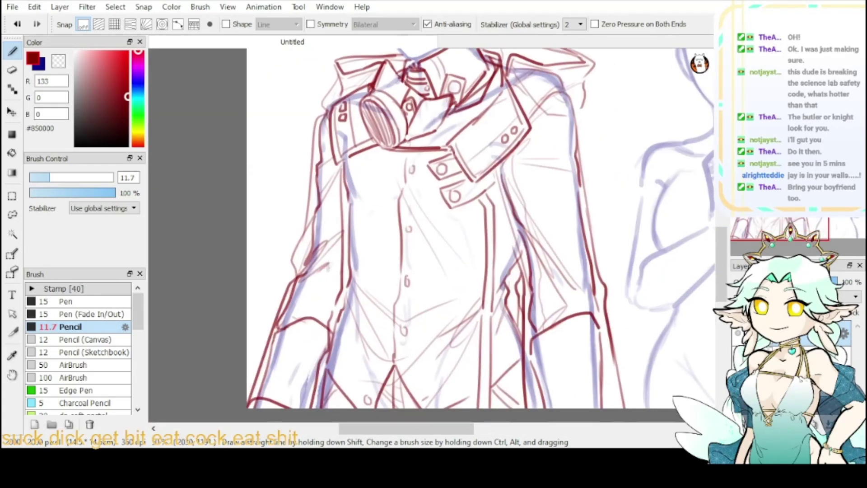
drag(509, 246, 517, 191)
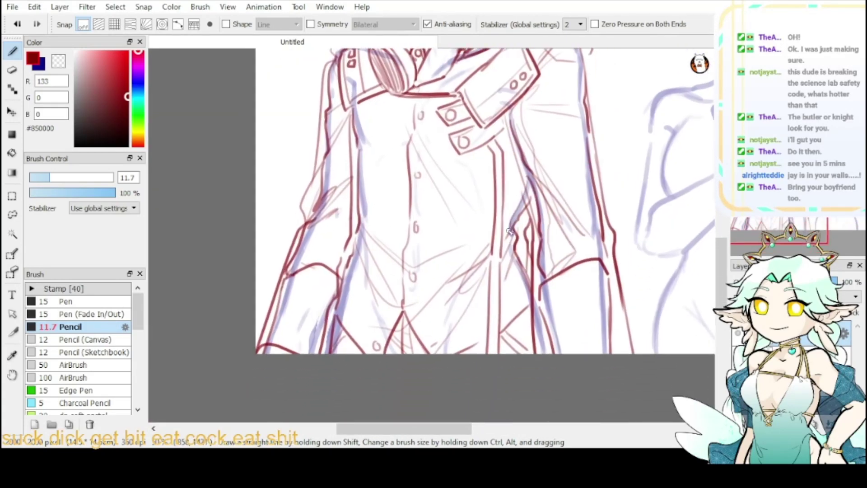
drag(509, 230, 536, 368)
drag(349, 184, 337, 269)
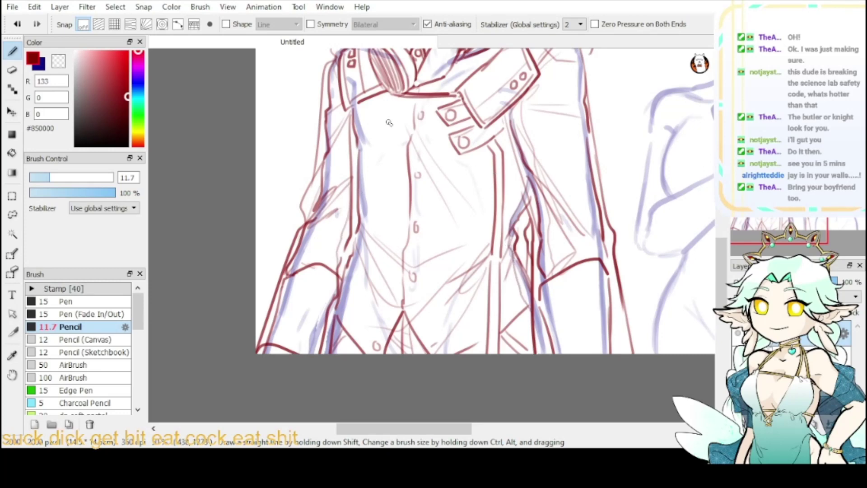
drag(374, 100, 355, 353)
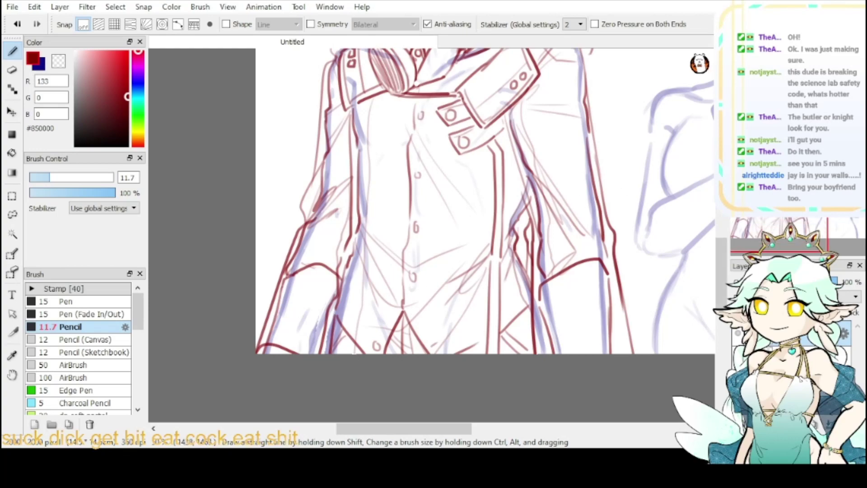
mouse_move(484, 151)
mouse_down()
mouse_move(320, 216)
mouse_move(394, 136)
mouse_move(391, 339)
mouse_up()
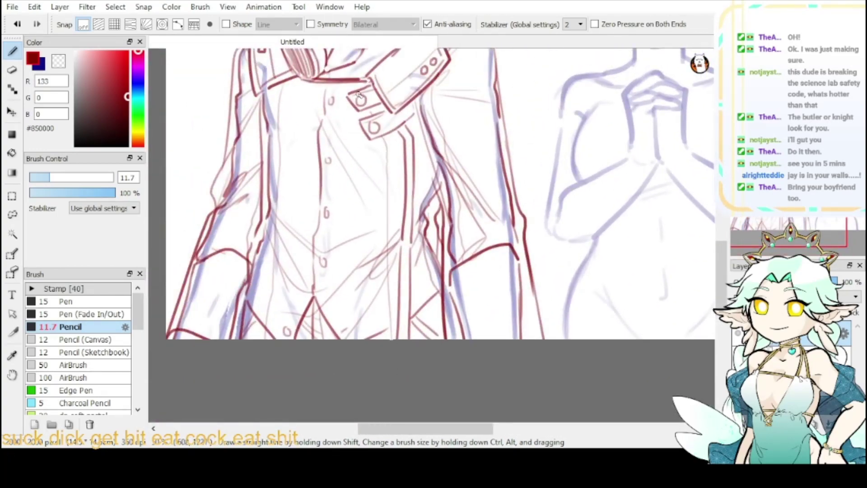
- Sketch a veil outline over the second figure's head, curving across the forehead and falling past both ears
scroll(382, 81, up, 5)
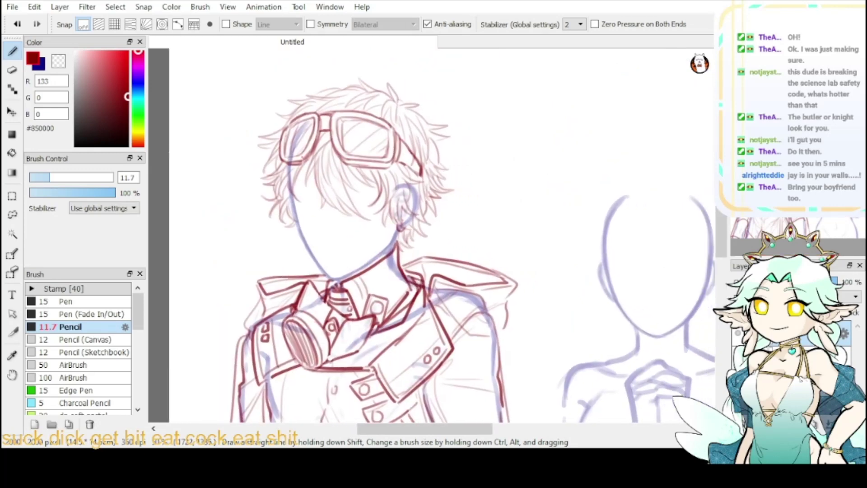
drag(392, 253, 368, 217)
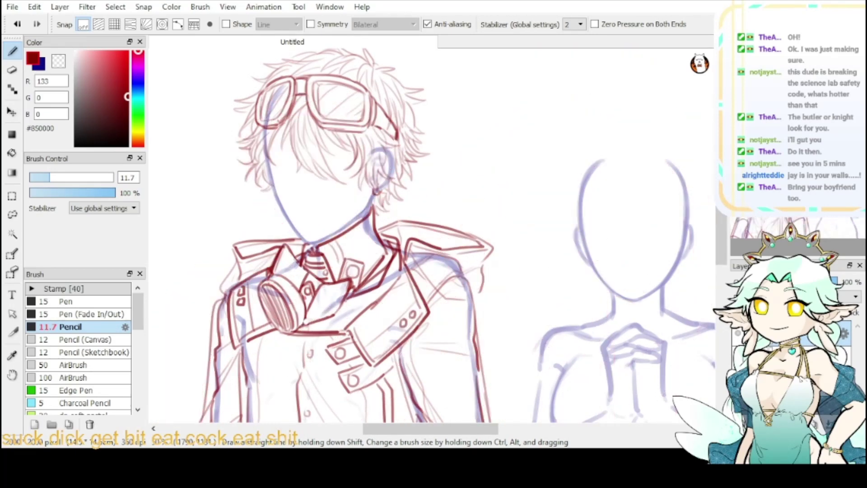
key(ctrl+plus)
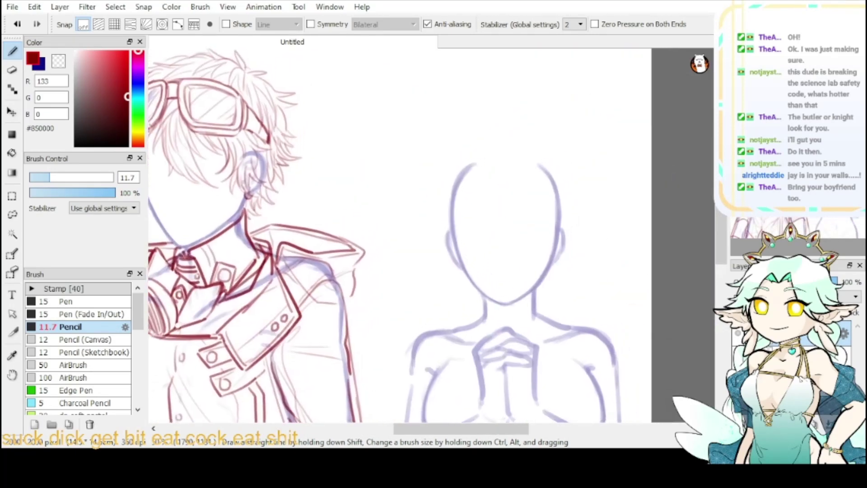
key(ctrl+plus)
drag(632, 361, 552, 325)
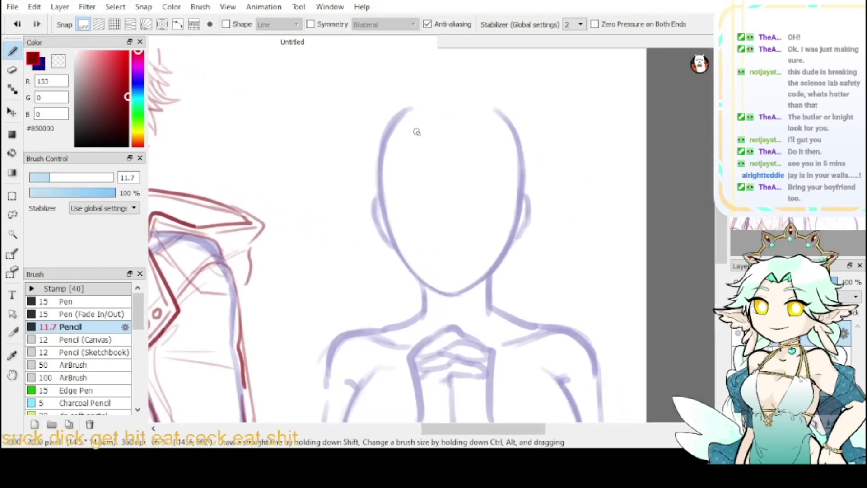
mouse_move(417, 127)
mouse_down()
mouse_move(376, 216)
mouse_move(381, 242)
mouse_up()
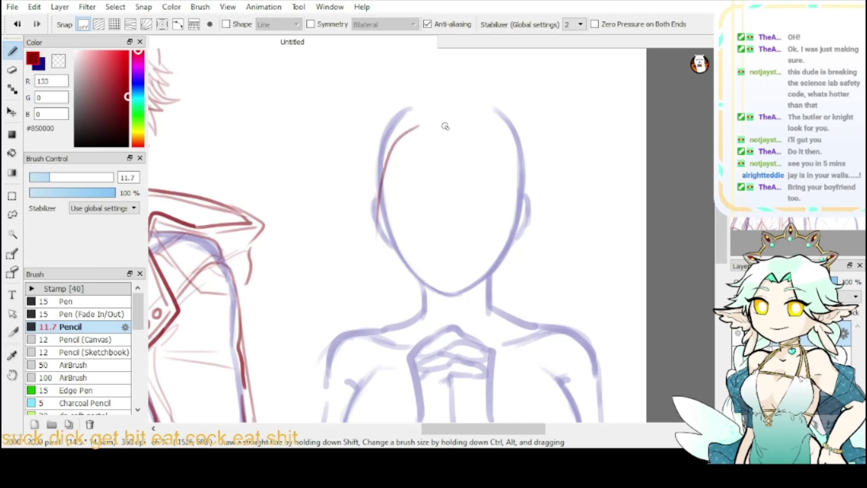
key(ctrl+z)
mouse_move(414, 112)
mouse_down()
mouse_move(444, 184)
mouse_move(474, 204)
mouse_up()
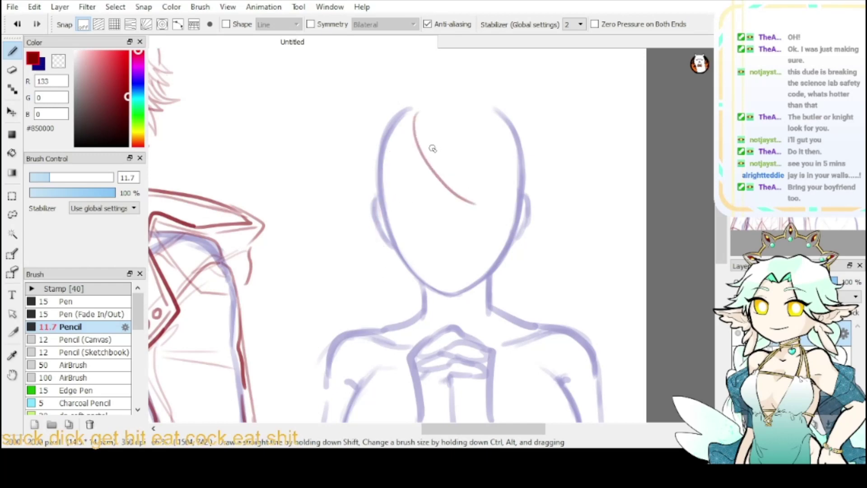
key(ctrl+z)
drag(418, 117, 381, 221)
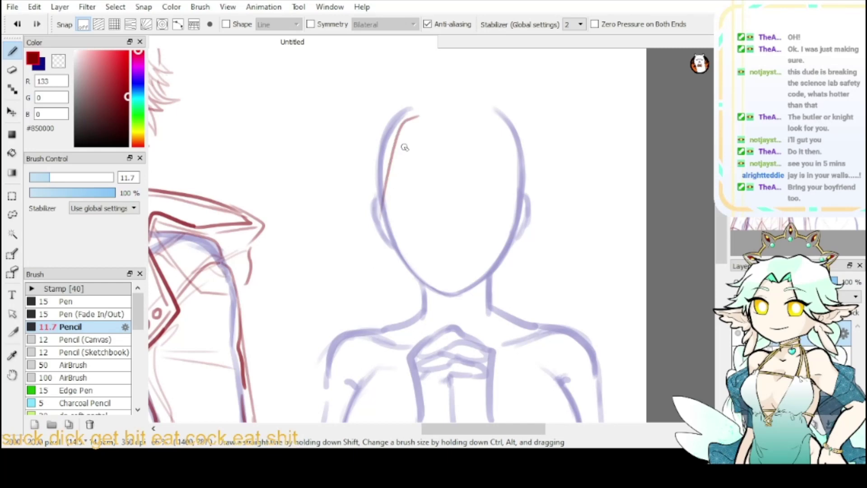
drag(400, 153, 367, 312)
mouse_move(433, 123)
mouse_down()
mouse_move(462, 118)
mouse_move(519, 201)
mouse_up()
drag(508, 151, 542, 275)
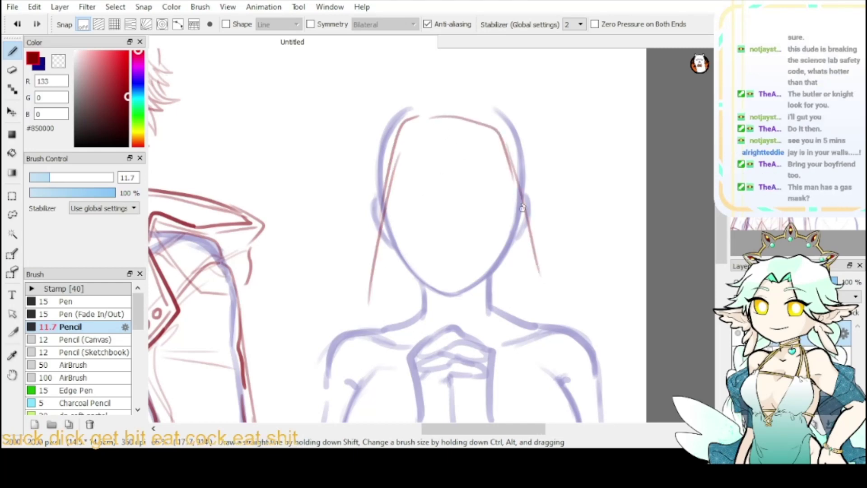
drag(515, 176, 554, 311)
- Extend both side edges of the veil down to the second figure's shoulders
drag(377, 266, 362, 377)
key(ctrl+z)
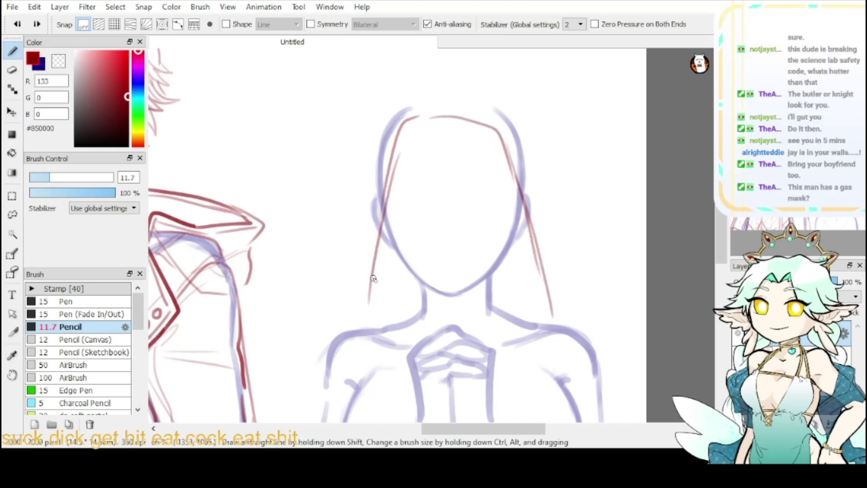
mouse_move(374, 279)
mouse_down()
mouse_move(372, 358)
mouse_move(362, 384)
mouse_up()
key(ctrl+z)
drag(369, 293, 360, 380)
key(ctrl+z)
drag(371, 295, 364, 361)
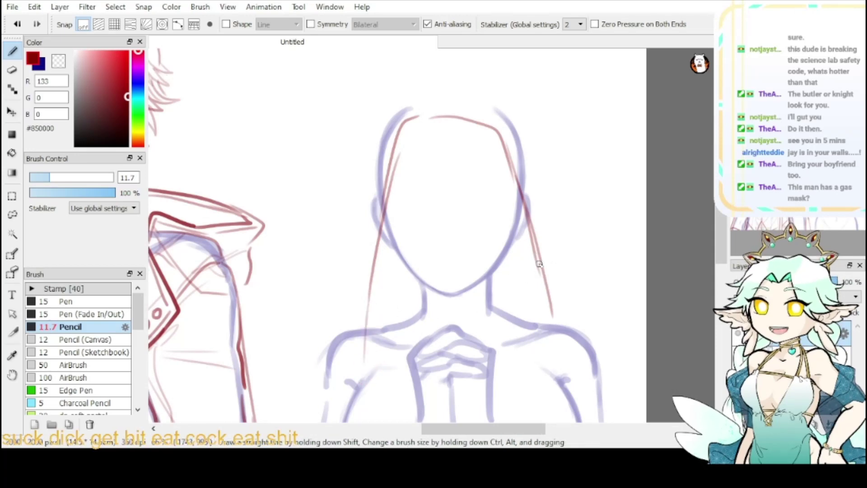
drag(549, 314, 557, 357)
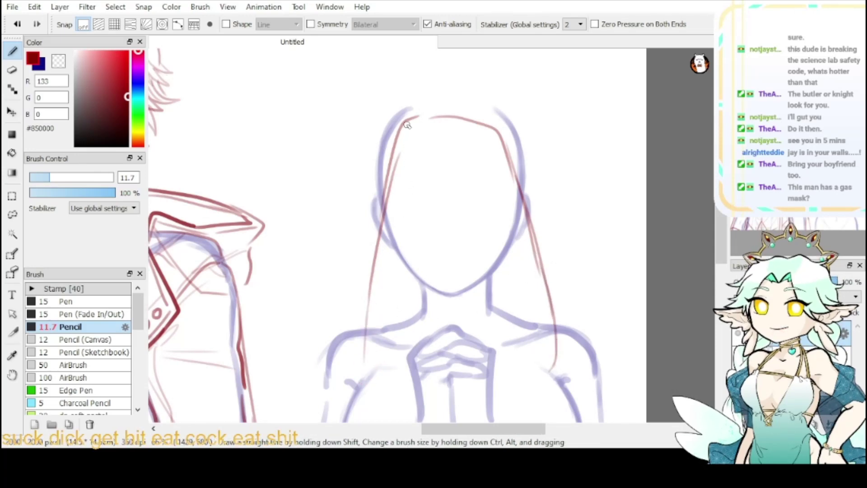
- Erase the veil's left edge and redraw it as a cleaner line from the forehead to just above the shoulder
key(e)
mouse_move(414, 116)
mouse_down()
mouse_move(380, 240)
mouse_move(371, 364)
mouse_move(413, 100)
mouse_up()
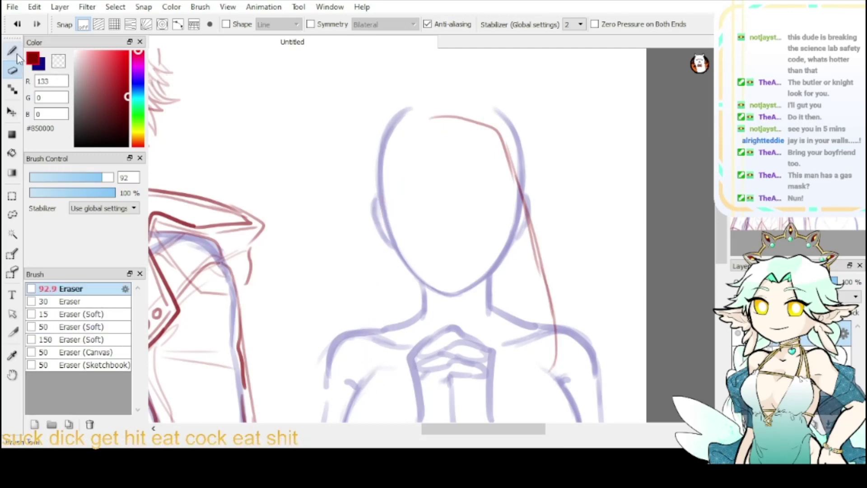
key(b)
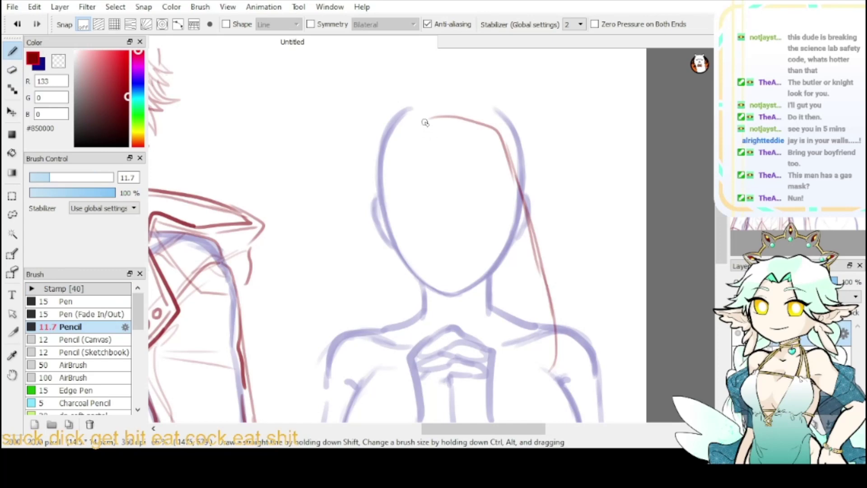
mouse_move(425, 122)
mouse_down()
mouse_move(394, 162)
mouse_move(388, 182)
mouse_up()
drag(394, 163, 373, 287)
key(ctrl+z)
key(ctrl+z)
mouse_move(426, 121)
mouse_down()
mouse_move(403, 137)
mouse_move(363, 334)
mouse_move(369, 323)
mouse_move(371, 364)
mouse_up()
key(ctrl+z)
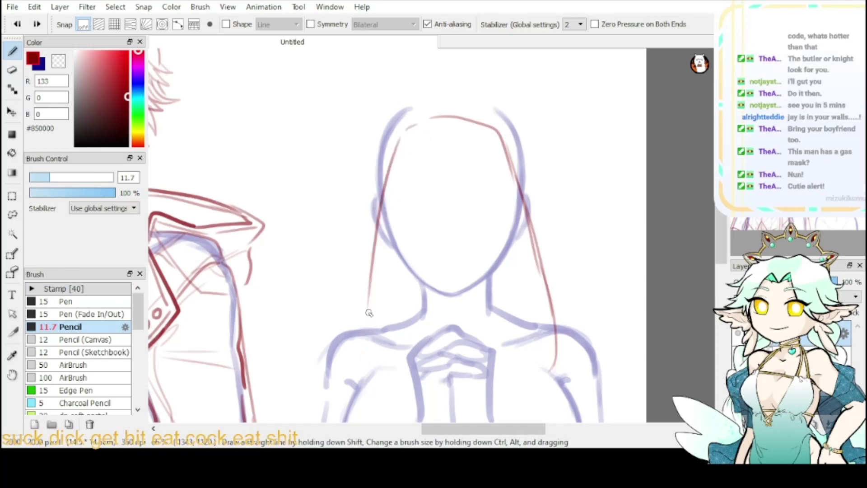
drag(368, 298, 367, 358)
drag(365, 326, 370, 377)
key(ctrl+z)
key(ctrl+z)
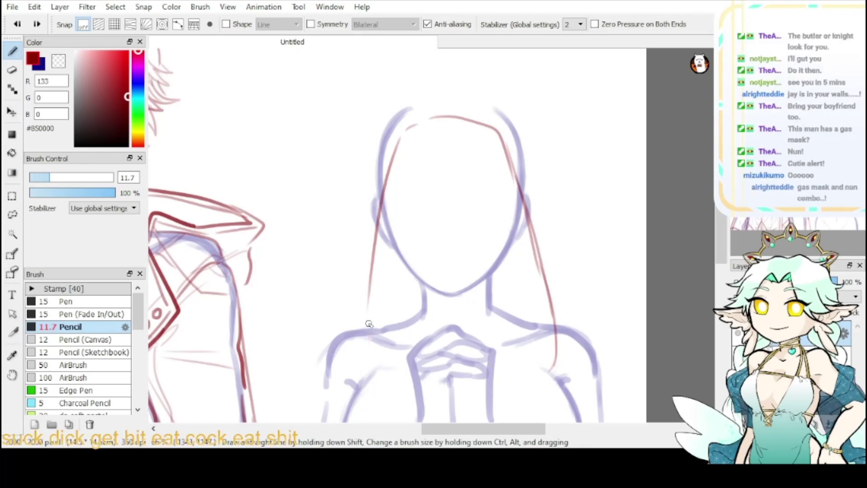
- Redraw the lower end of the veil's left edge so it continues down over the second figure's shoulder
drag(365, 319, 361, 373)
key(ctrl+z)
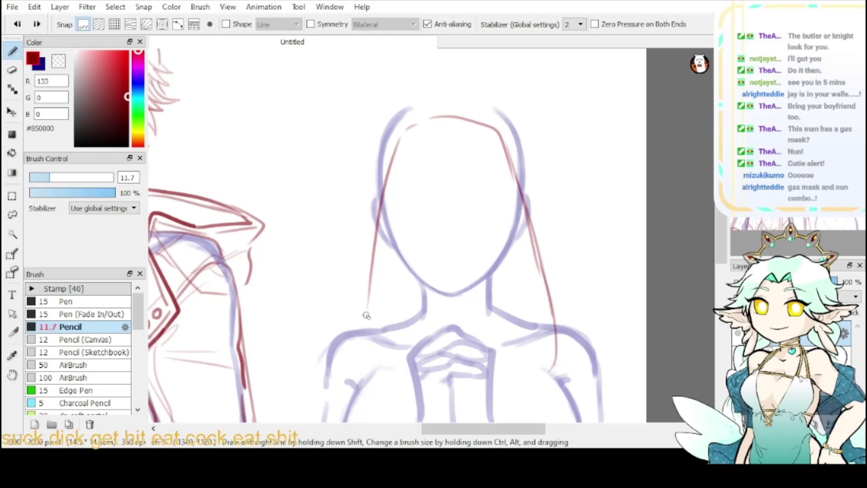
drag(365, 314, 368, 374)
key(ctrl+minus)
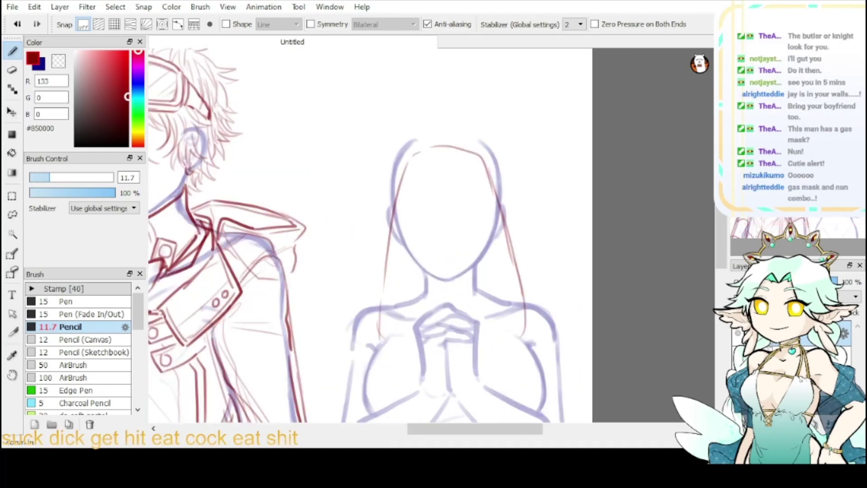
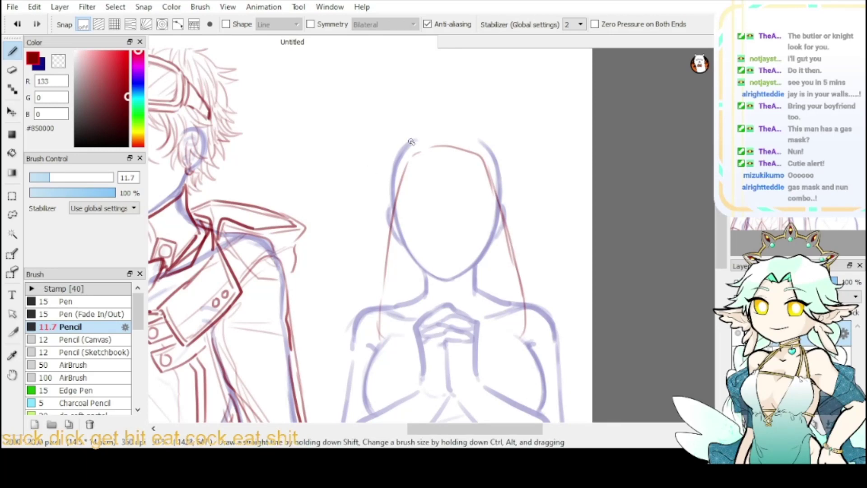
- Sketch the veil's outer left contour, from above the head down past the ear and flaring out over the shoulder
mouse_move(408, 134)
mouse_down()
mouse_move(364, 162)
mouse_move(361, 225)
mouse_up()
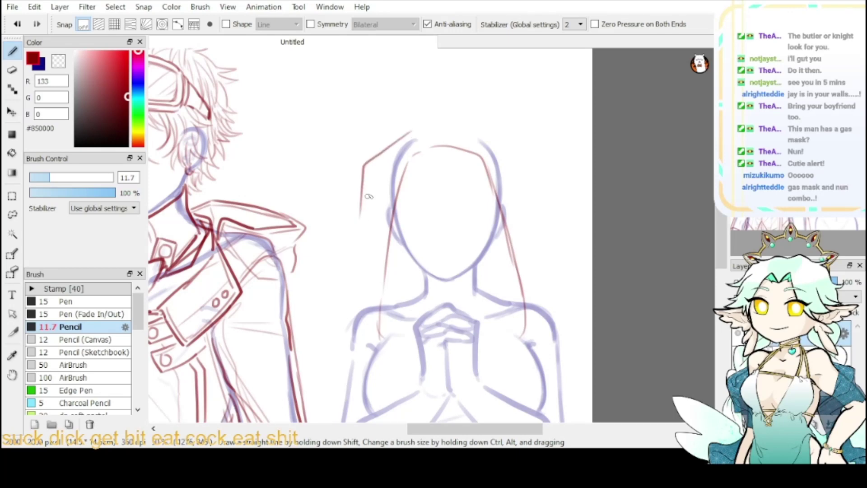
key(ctrl+z)
mouse_move(419, 126)
mouse_down()
mouse_move(390, 143)
mouse_move(375, 246)
mouse_up()
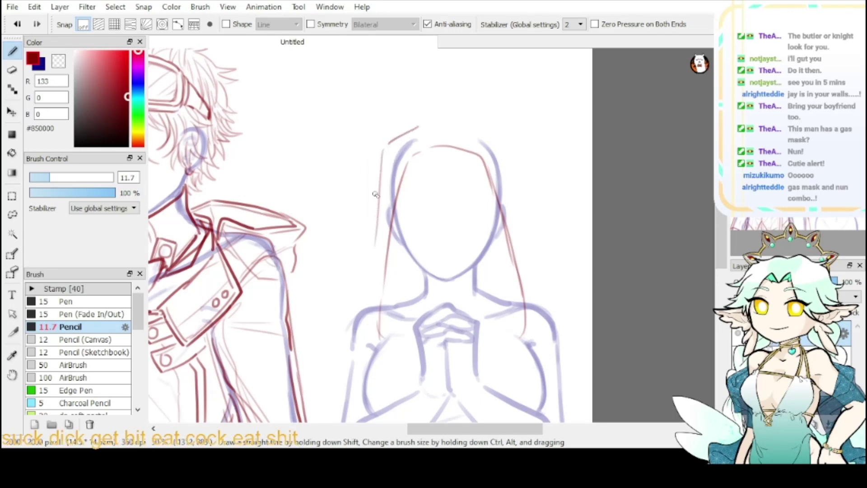
drag(376, 202, 348, 365)
key(ctrl+z)
key(ctrl+z)
drag(382, 212, 348, 340)
- Draw the veil's outer top curve above the head and round its right corner down beside the temple
mouse_move(421, 126)
mouse_down()
mouse_move(494, 136)
mouse_move(513, 150)
mouse_move(522, 178)
mouse_up()
key(ctrl+z)
mouse_move(493, 130)
mouse_down()
mouse_move(516, 141)
mouse_move(522, 175)
mouse_up()
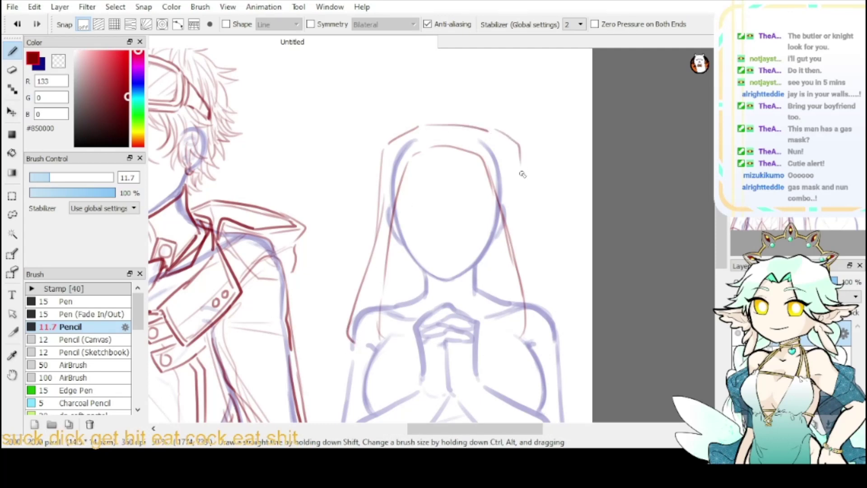
key(ctrl+z)
mouse_move(494, 131)
mouse_down()
mouse_move(512, 149)
mouse_move(518, 190)
mouse_up()
key(ctrl+z)
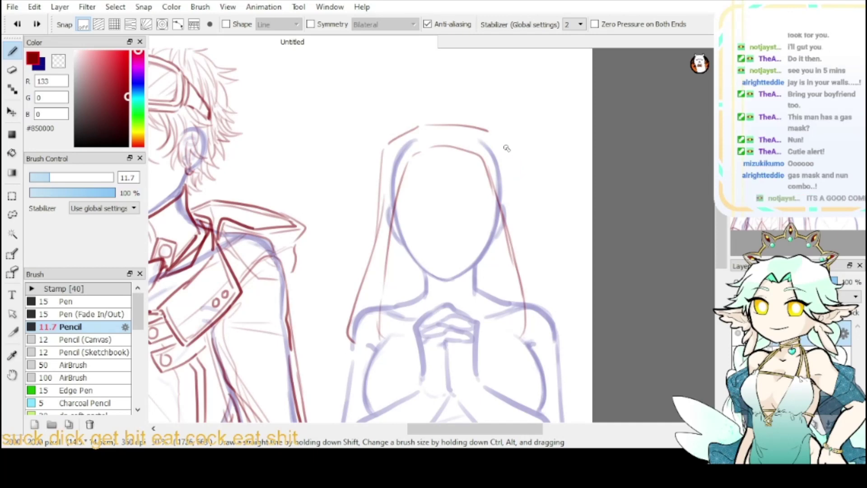
mouse_move(495, 132)
mouse_down()
mouse_move(514, 148)
mouse_move(516, 195)
mouse_up()
- Extend the veil's outer right edge down to the shoulder and lightly mark the hem across both shoulders
drag(507, 158, 540, 288)
key(ctrl+z)
mouse_move(518, 214)
mouse_down()
mouse_move(542, 296)
mouse_move(549, 337)
mouse_up()
key(ctrl+z)
drag(512, 185, 547, 334)
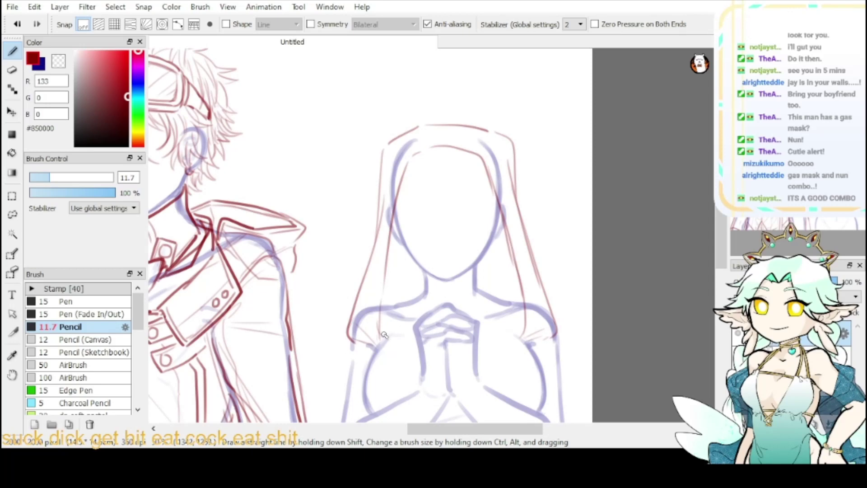
key(ctrl+z)
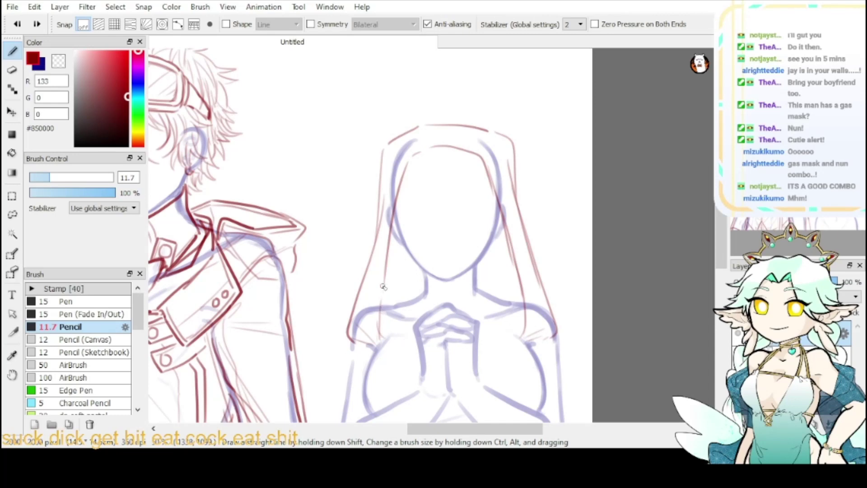
- Strengthen the lower ends of both inner veil edges, curving them inward over the chest
drag(382, 285, 397, 342)
drag(514, 268, 521, 332)
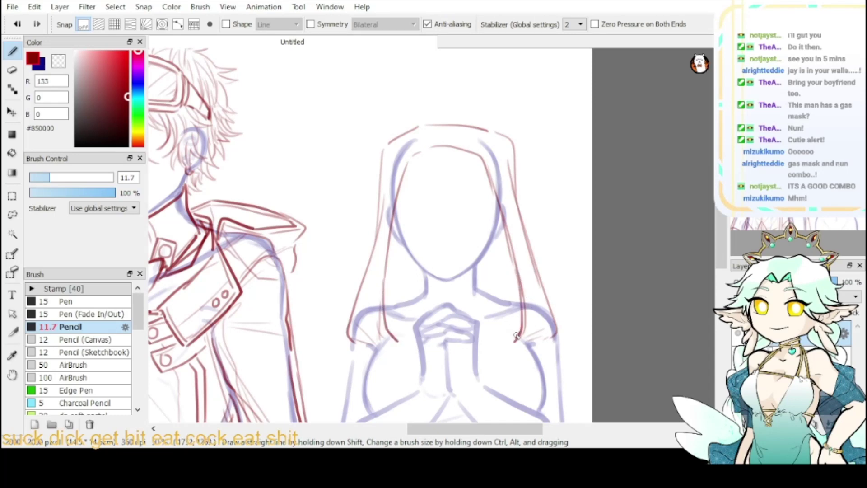
drag(398, 342, 409, 392)
key(ctrl+z)
drag(514, 341, 507, 364)
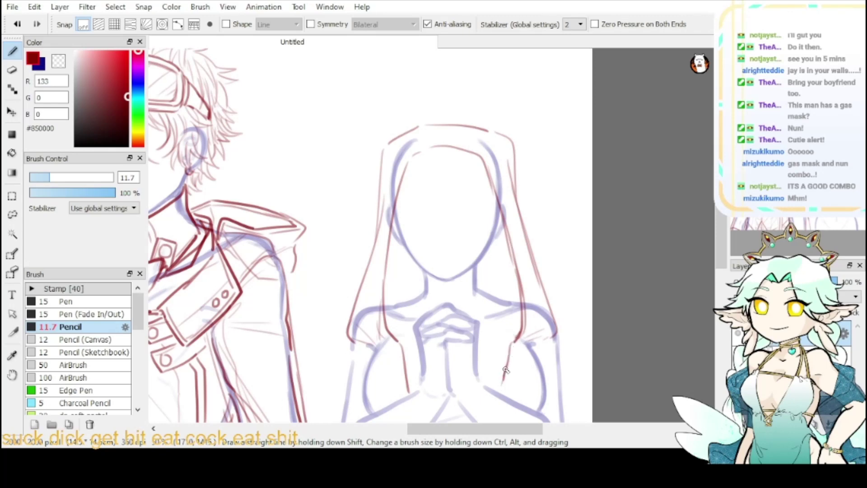
key(ctrl+z)
key(ctrl+z)
- Sketch light curved fold lines down both sides of the chest from the inner veil edges toward the forearms
mouse_move(439, 348)
mouse_down()
mouse_move(541, 184)
mouse_move(526, 188)
mouse_up()
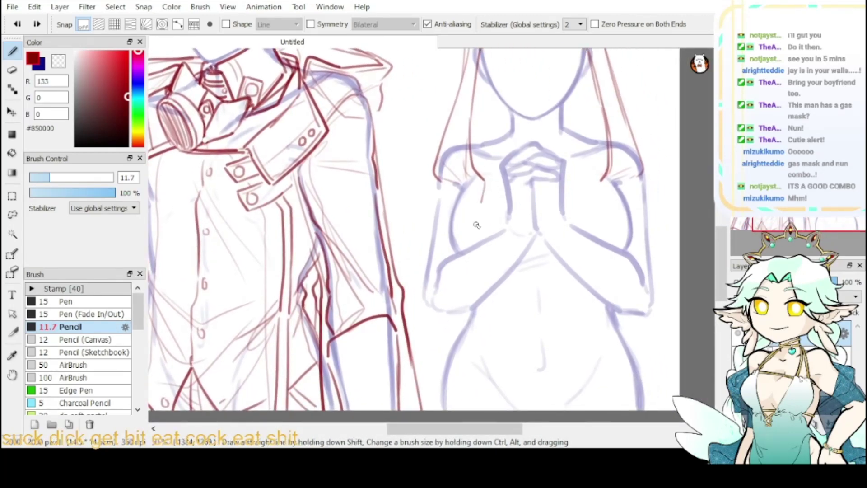
drag(476, 224, 471, 248)
key(ctrl+z)
drag(483, 182, 465, 244)
drag(602, 182, 608, 242)
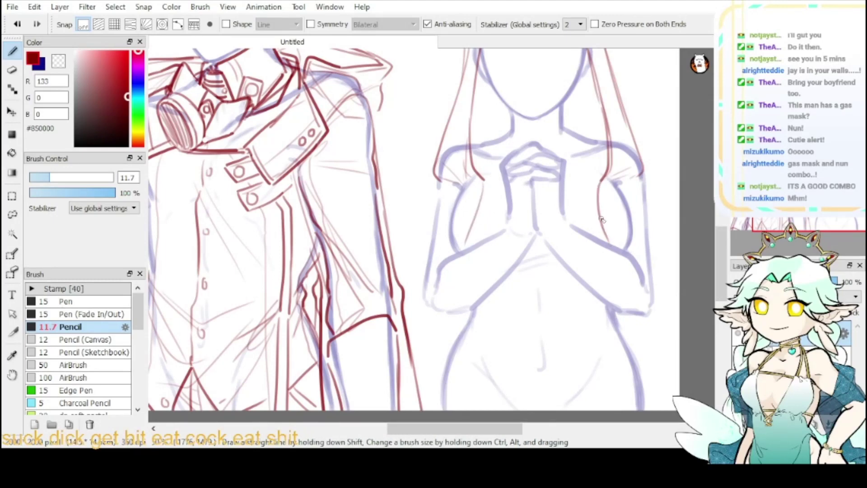
- Sketch flared skirt lines outward from both elbows past the hips, and trace both outer chest contours
drag(449, 316, 420, 411)
drag(628, 305, 675, 408)
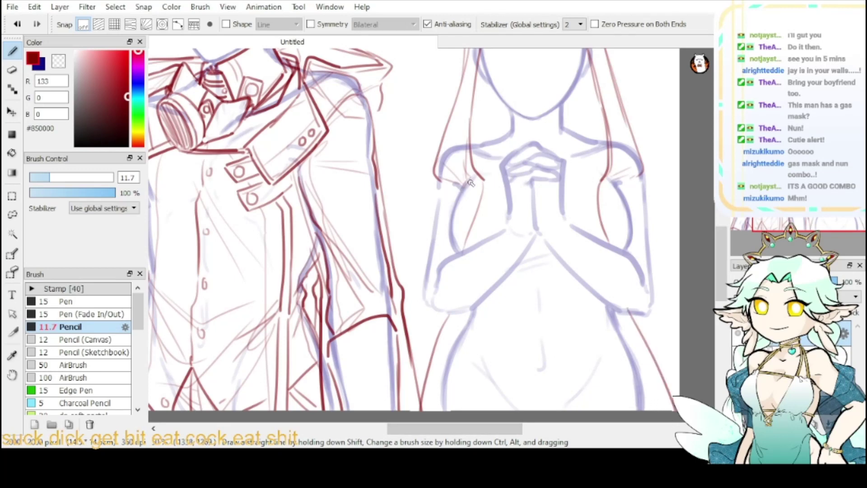
drag(462, 189, 458, 237)
drag(618, 184, 631, 250)
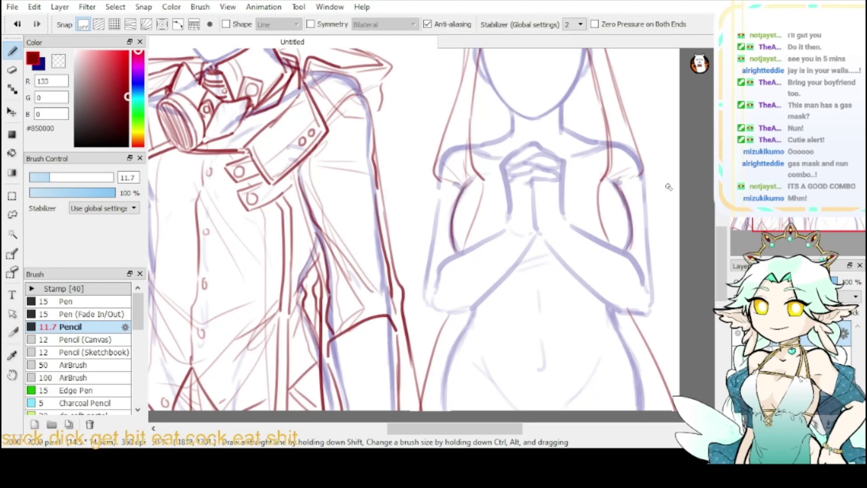
- Draw a small clasp with inner detail on each side of the veil, just above the shoulders
drag(477, 119, 456, 207)
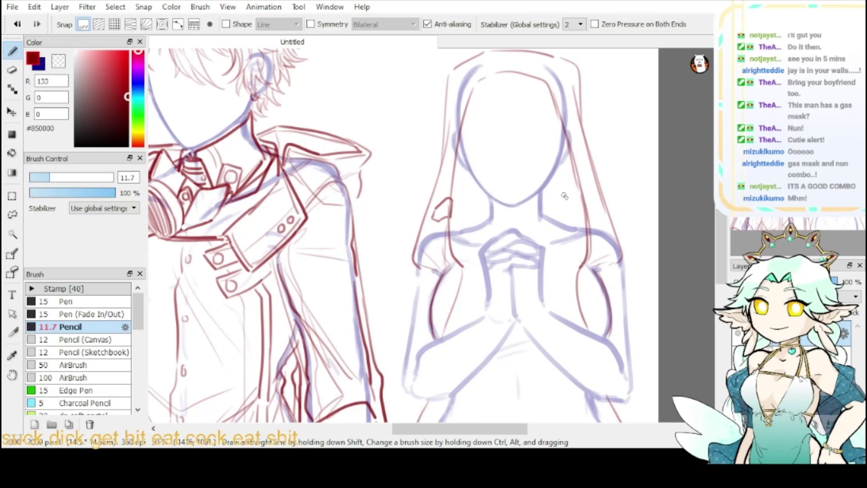
mouse_move(579, 194)
mouse_down()
mouse_move(584, 212)
mouse_move(597, 201)
mouse_move(599, 214)
mouse_up()
mouse_move(432, 208)
mouse_down()
mouse_move(430, 221)
mouse_move(442, 220)
mouse_up()
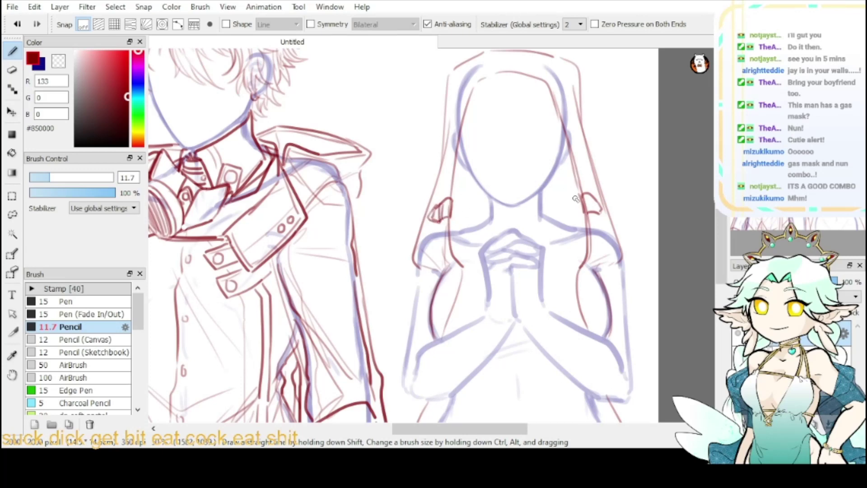
mouse_move(595, 197)
mouse_down()
mouse_move(595, 212)
mouse_move(605, 209)
mouse_up()
- Sketch a curved cloth edge across the clasped hands with layered V-shaped folds converging at the wrists below
mouse_move(482, 261)
mouse_down()
mouse_move(510, 275)
mouse_move(544, 267)
mouse_up()
key(ctrl+z)
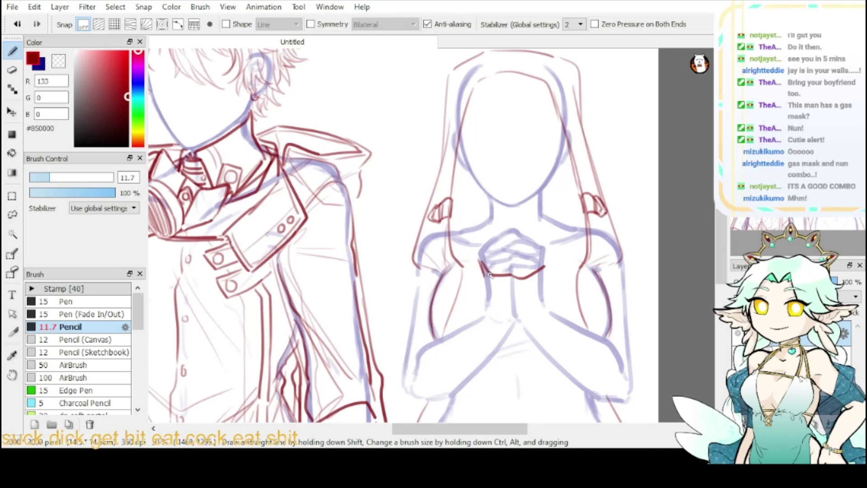
drag(545, 260, 547, 277)
drag(479, 262, 510, 310)
mouse_move(549, 270)
mouse_down()
mouse_move(524, 303)
mouse_move(527, 290)
mouse_move(514, 292)
mouse_move(519, 314)
mouse_up()
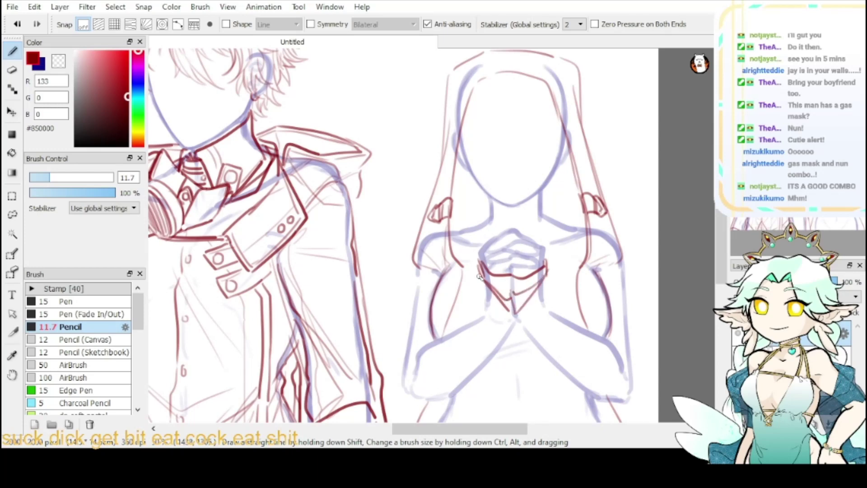
drag(480, 276, 512, 348)
drag(490, 305, 514, 326)
mouse_move(547, 275)
mouse_down()
mouse_move(536, 335)
mouse_move(513, 325)
mouse_up()
- Sketch the left sleeve's pointed cuff below the wrist, with a fold line running toward the elbow
drag(479, 303, 489, 368)
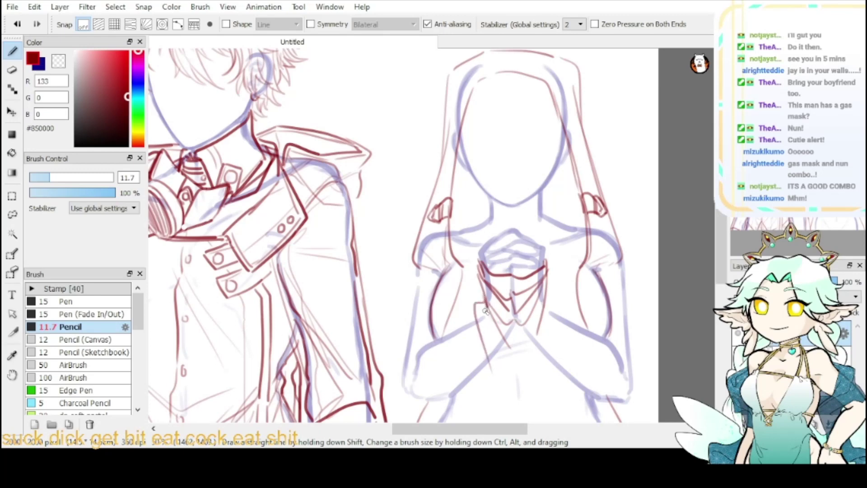
drag(483, 309, 444, 373)
drag(486, 324, 490, 380)
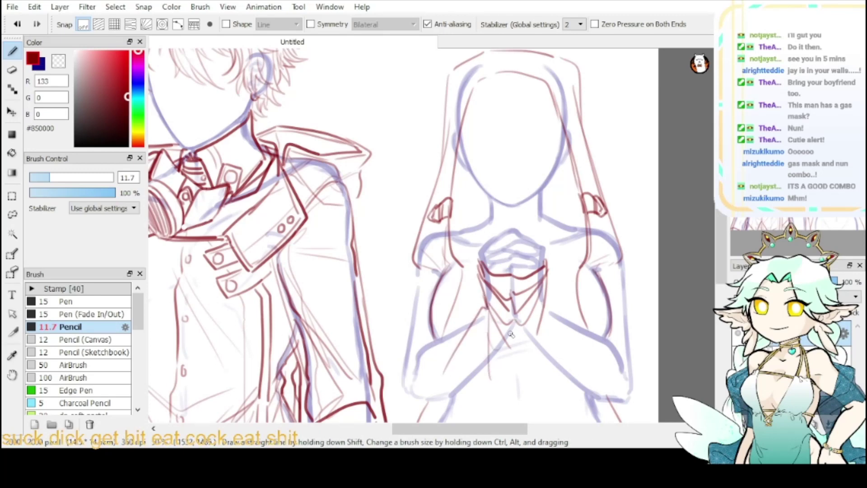
drag(517, 340, 490, 380)
- Outline the left forearm's sleeve from the wrist around the elbow and along its lower edge
mouse_move(474, 320)
mouse_down()
mouse_move(429, 341)
mouse_move(416, 376)
mouse_up()
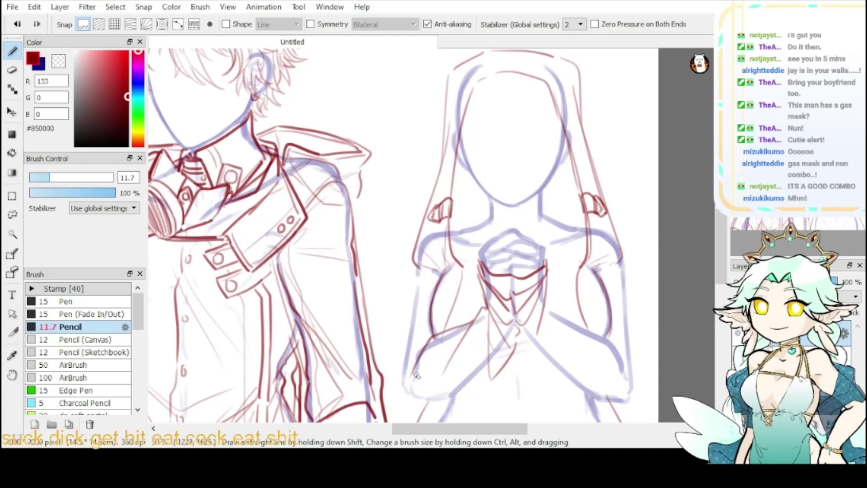
key(ctrl+z)
mouse_move(475, 318)
mouse_down()
mouse_move(431, 341)
mouse_move(405, 400)
mouse_up()
drag(424, 355, 420, 382)
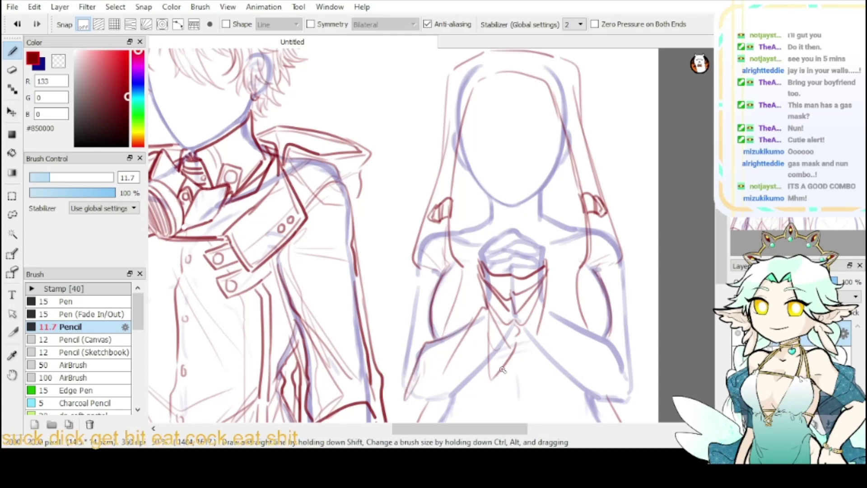
mouse_move(485, 388)
mouse_down()
mouse_move(431, 405)
mouse_move(406, 402)
mouse_up()
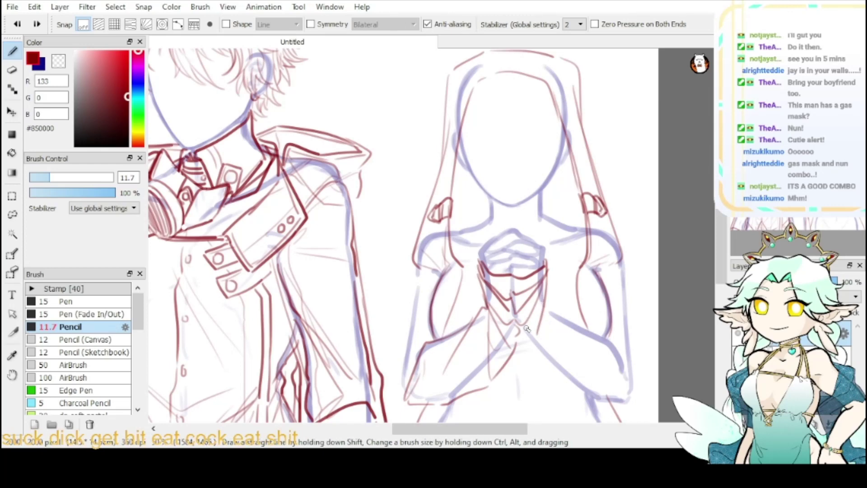
- Outline the right forearm's sleeve with a cuff line at the wrist, both long edges and the elbow corner
drag(523, 339, 578, 371)
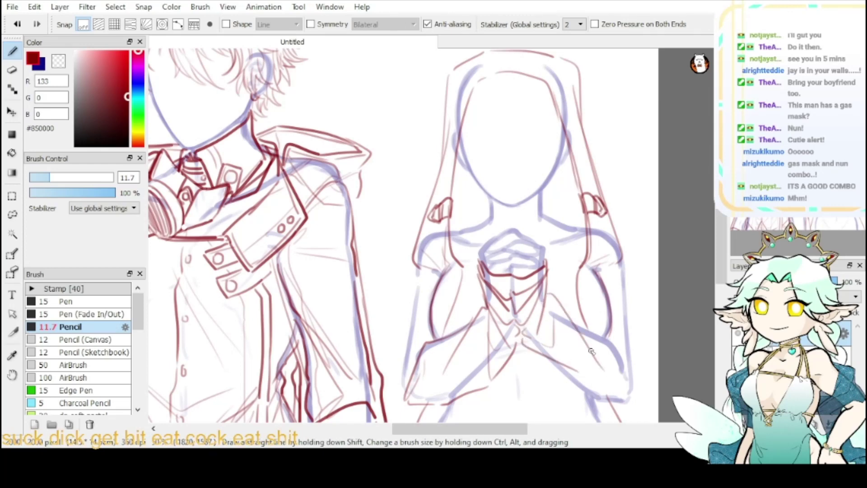
key(ctrl+z)
drag(550, 293, 586, 382)
mouse_move(545, 302)
mouse_down()
mouse_move(524, 350)
mouse_move(529, 355)
mouse_move(588, 397)
mouse_move(574, 314)
mouse_move(628, 369)
mouse_move(633, 388)
mouse_up()
key(ctrl+z)
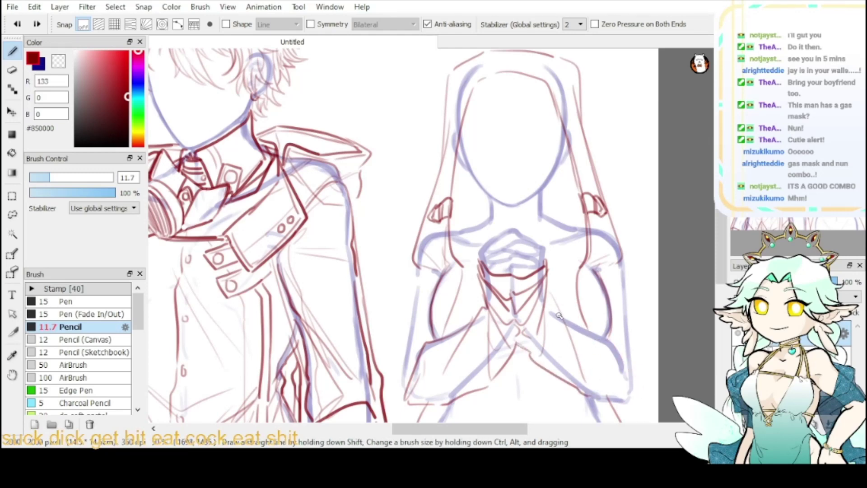
drag(560, 311, 625, 363)
mouse_move(582, 392)
mouse_down()
mouse_move(624, 400)
mouse_move(627, 366)
mouse_up()
click(64, 62)
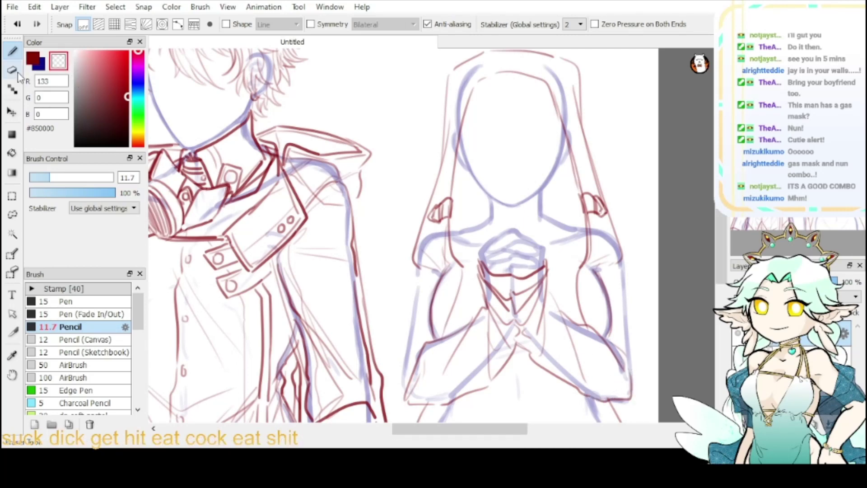
key(c)
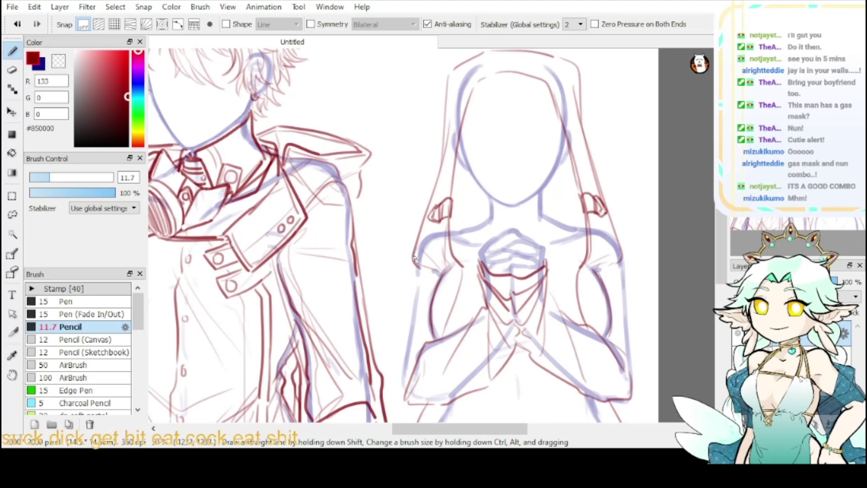
drag(414, 260, 390, 309)
key(ctrl+z)
drag(410, 263, 379, 292)
drag(381, 296, 432, 335)
key(ctrl+z)
key(ctrl+z)
- Sketch a capelet flaring to a point beyond each shoulder, with its hem angling back to the upper arms
mouse_move(411, 253)
mouse_down()
mouse_move(380, 292)
mouse_move(431, 333)
mouse_up()
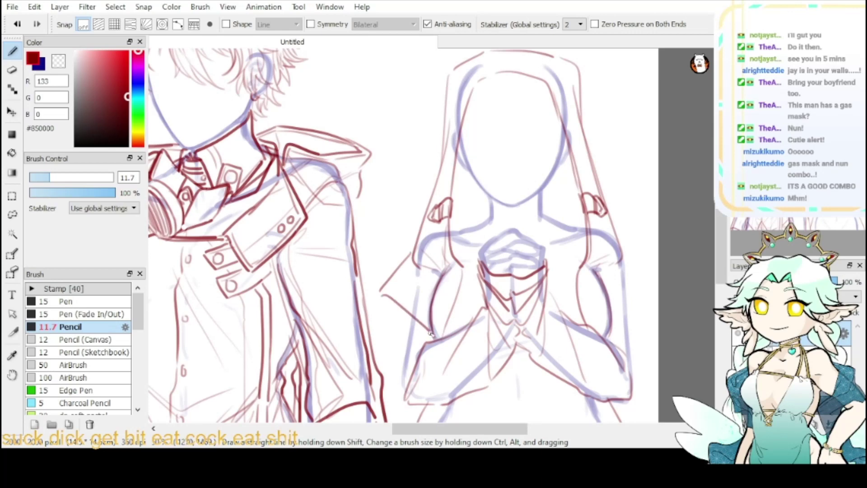
drag(623, 247, 655, 298)
mouse_move(610, 335)
mouse_down()
mouse_move(620, 319)
mouse_move(653, 307)
mouse_up()
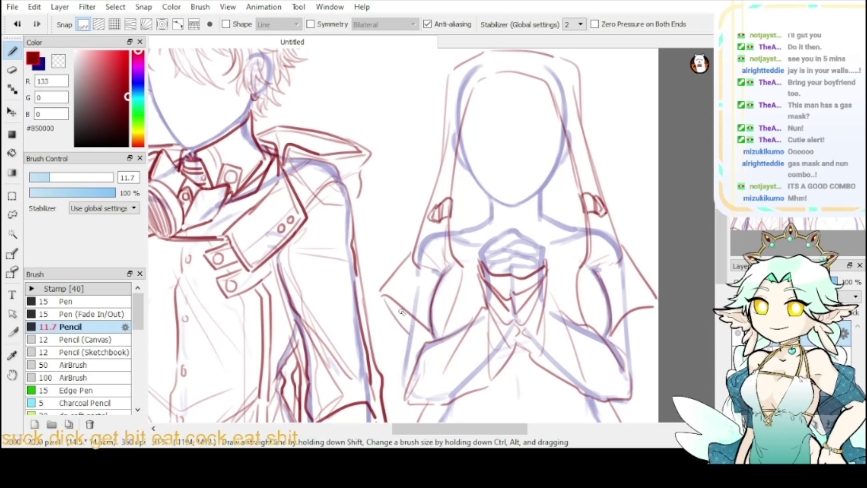
- Sketch loose outer sleeve lines from the capelet hem down to the elbow on both arms
mouse_move(409, 317)
mouse_down()
mouse_move(400, 359)
mouse_move(426, 333)
mouse_up()
mouse_move(425, 333)
mouse_down()
mouse_move(396, 376)
mouse_move(403, 394)
mouse_up()
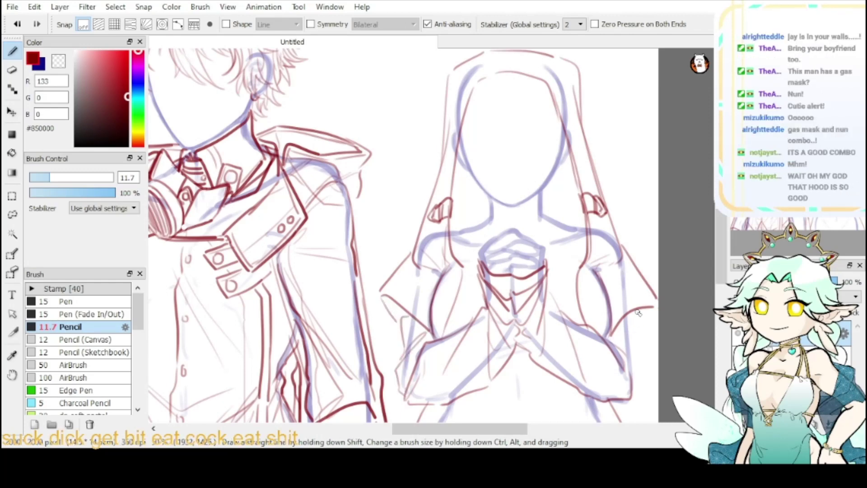
drag(639, 310, 639, 368)
drag(636, 370, 637, 385)
- Add an inner border line along the capelet's outer edges and small bands near both pointed corners
drag(413, 265, 392, 297)
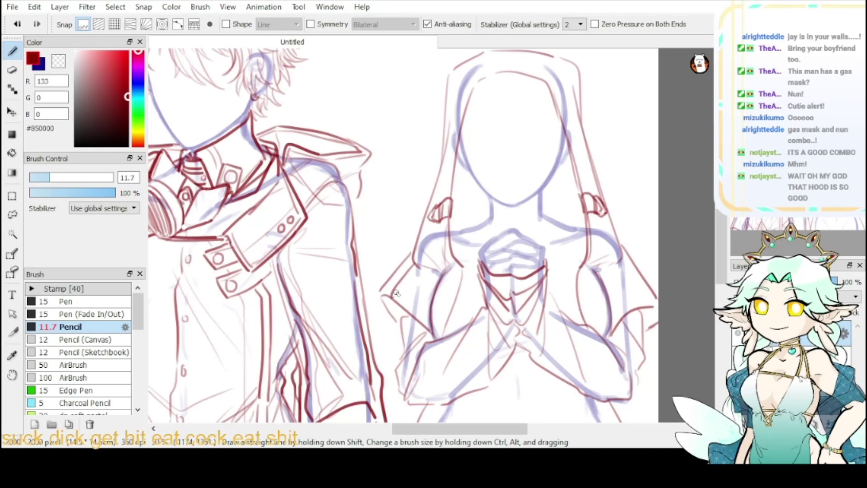
drag(625, 267, 646, 307)
key(ctrl+z)
drag(384, 286, 393, 295)
drag(401, 280, 394, 296)
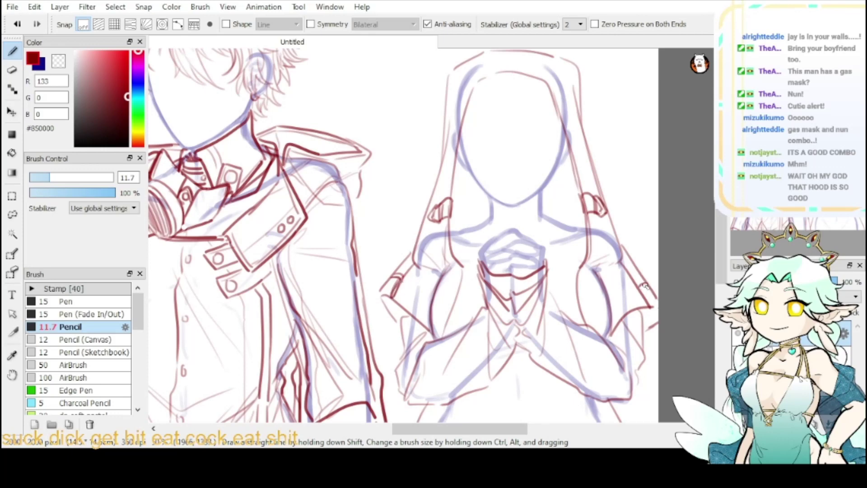
drag(646, 286, 650, 301)
- Sketch the sleeve's outer fall below the capelet's left corner and a short closing stroke at the veil's right lower end
drag(384, 296, 371, 348)
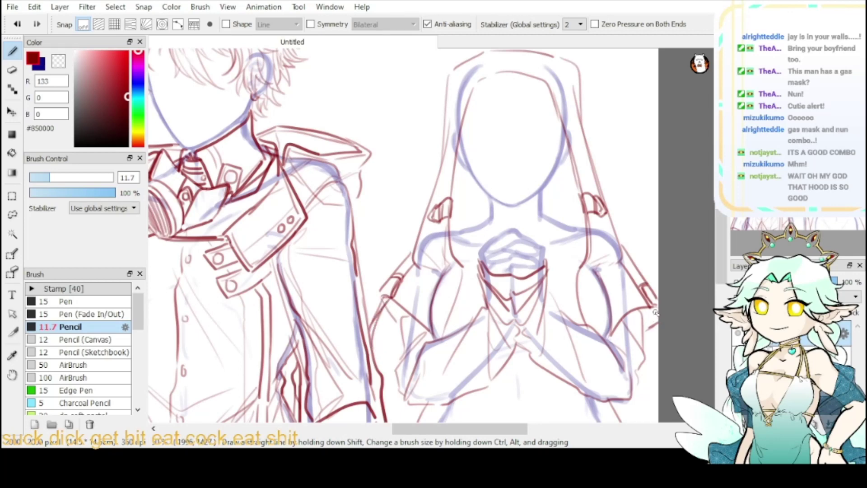
mouse_move(709, 287)
mouse_down()
mouse_move(656, 124)
mouse_move(644, 165)
mouse_up()
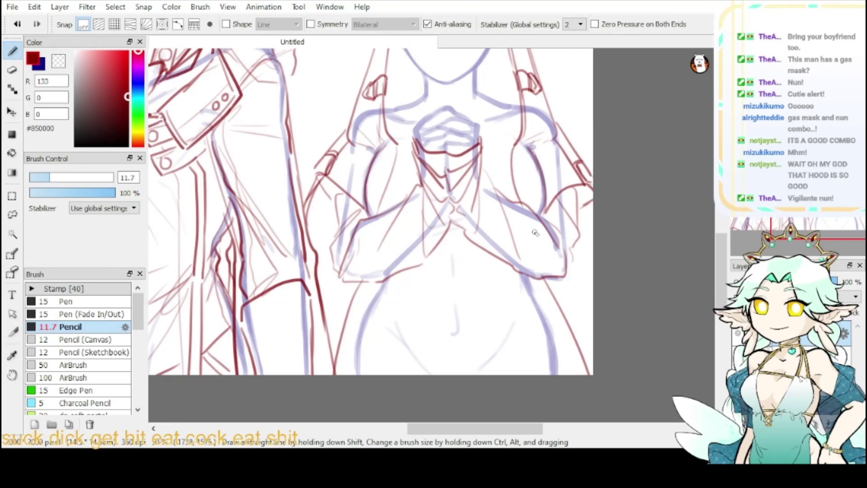
drag(617, 199, 658, 276)
drag(668, 166, 621, 192)
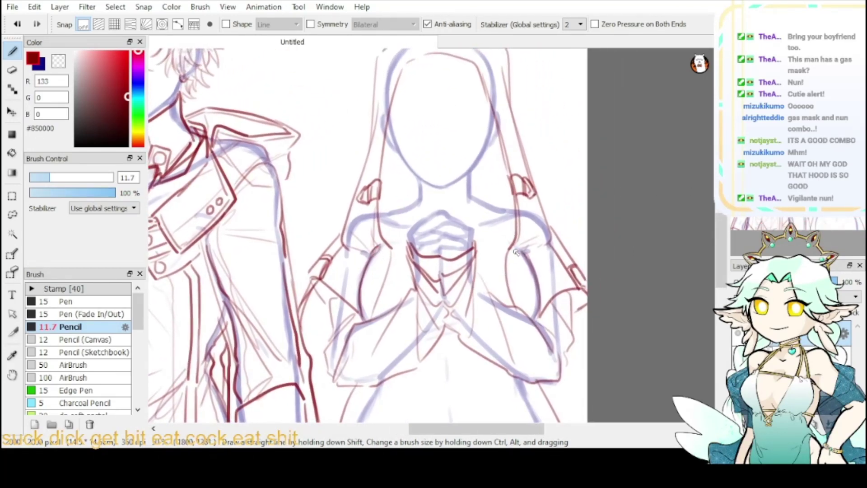
drag(523, 249, 511, 245)
- Draw the dark fold lines running from the veil's left lower end down the upper arm to the capelet hem
drag(371, 252, 354, 318)
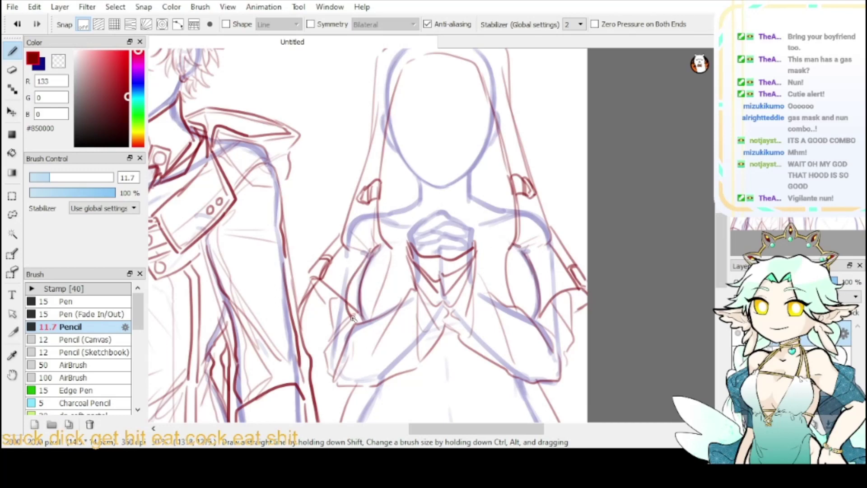
drag(379, 247, 355, 318)
drag(374, 248, 337, 327)
mouse_move(373, 254)
mouse_down()
mouse_move(353, 291)
mouse_move(347, 330)
mouse_up()
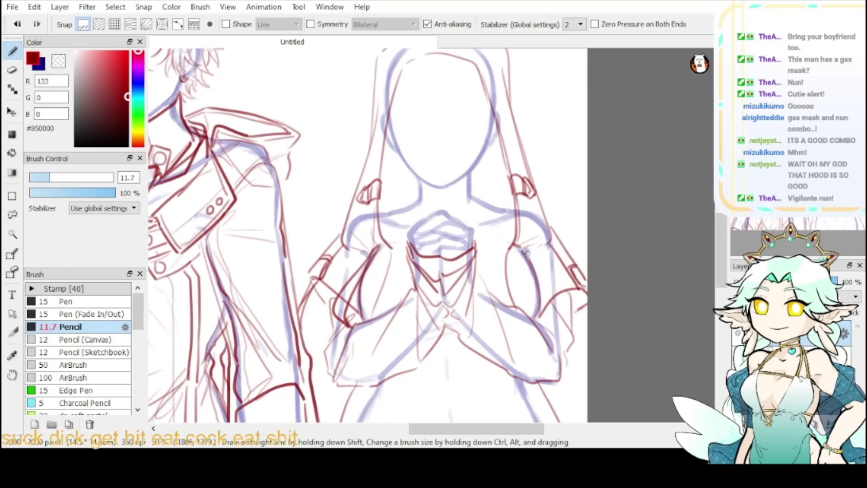
- Draw matching curved fold lines down the upper arm from the veil's right lower end to the forearm
mouse_move(515, 247)
mouse_down()
mouse_move(529, 315)
mouse_move(536, 277)
mouse_move(526, 255)
mouse_move(540, 318)
mouse_up()
key(ctrl+z)
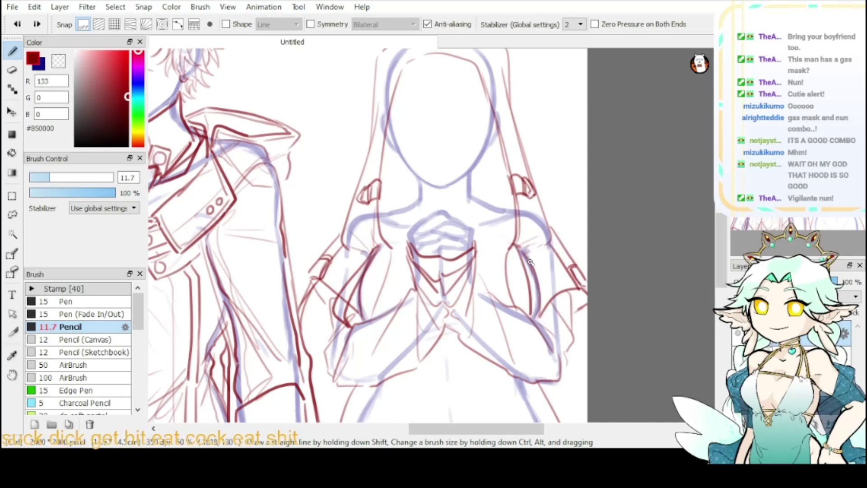
key(ctrl+z)
mouse_move(525, 251)
mouse_down()
mouse_move(552, 327)
mouse_move(533, 275)
mouse_move(540, 322)
mouse_up()
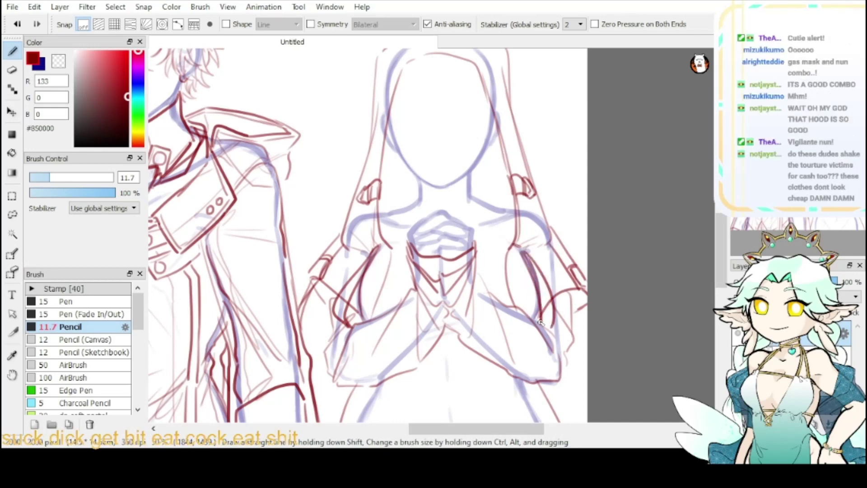
drag(527, 264, 541, 318)
drag(538, 284, 541, 320)
- Erase stray parts of the upper-arm folds with the transparent colour and redraw their edges in dark red
click(59, 61)
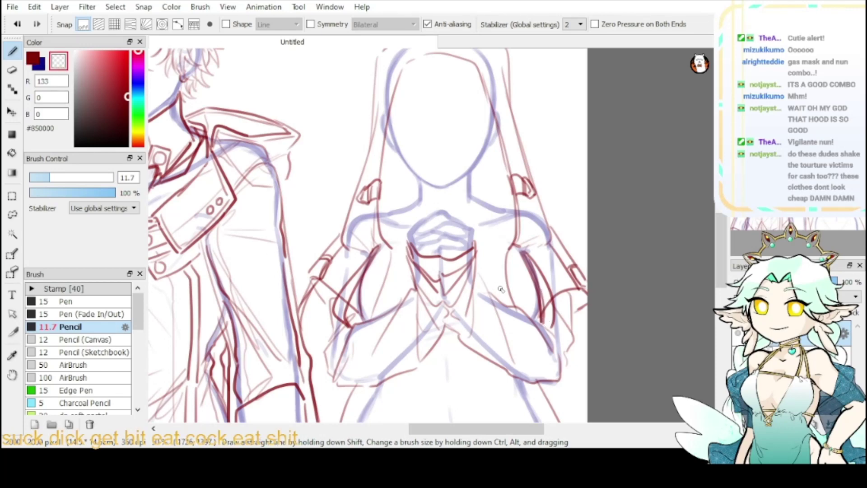
mouse_move(520, 255)
mouse_down()
mouse_move(543, 320)
mouse_move(531, 261)
mouse_move(545, 289)
mouse_up()
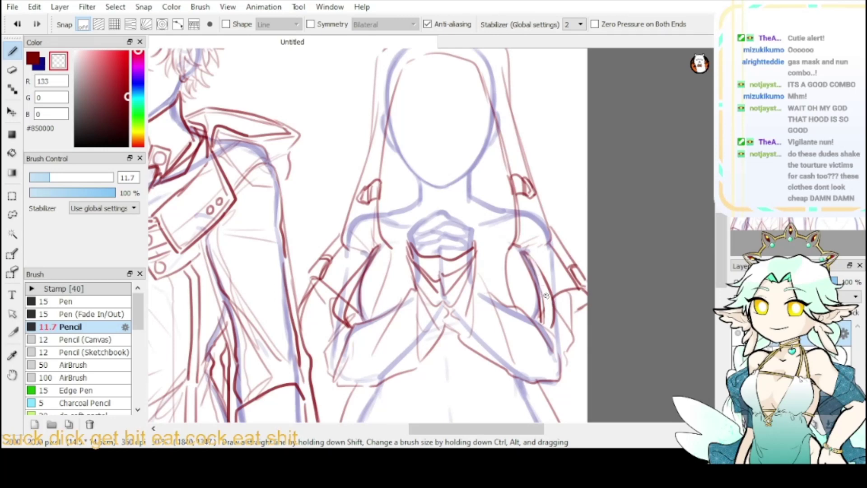
drag(377, 253, 343, 294)
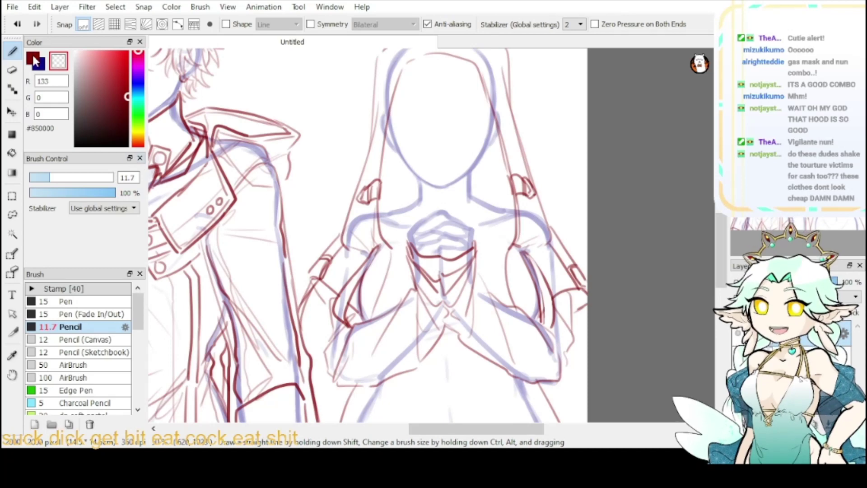
key(x)
mouse_move(378, 252)
mouse_down()
mouse_move(347, 298)
mouse_move(359, 321)
mouse_up()
mouse_move(530, 258)
mouse_down()
mouse_move(533, 264)
mouse_move(529, 251)
mouse_move(550, 294)
mouse_up()
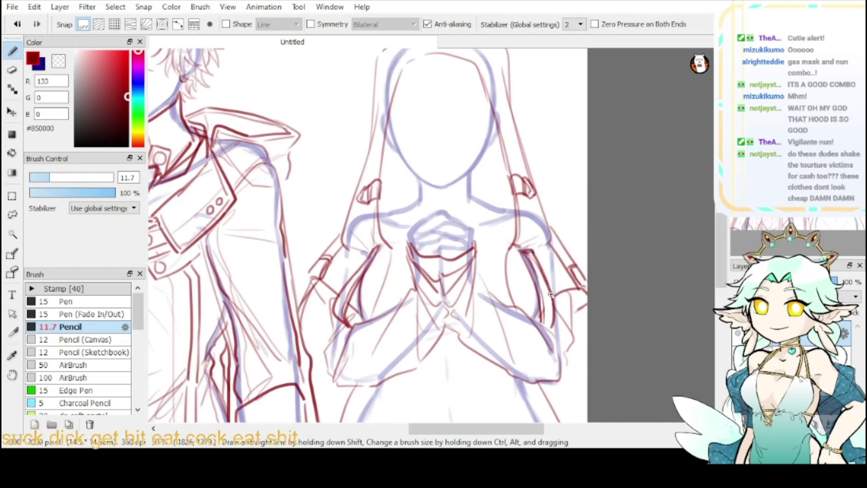
- Close the tops of the upper-arm folds and draw their inner edges along the chest down to the forearms
drag(520, 248, 537, 251)
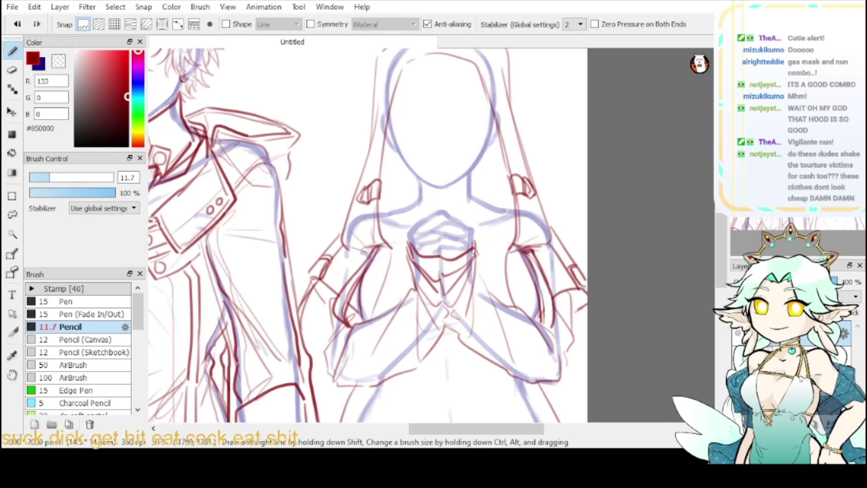
drag(384, 248, 390, 263)
mouse_move(509, 244)
mouse_down()
mouse_move(494, 267)
mouse_move(512, 307)
mouse_up()
key(ctrl+z)
mouse_move(391, 249)
mouse_down()
mouse_move(384, 303)
mouse_move(370, 318)
mouse_up()
key(ctrl+z)
key(ctrl+z)
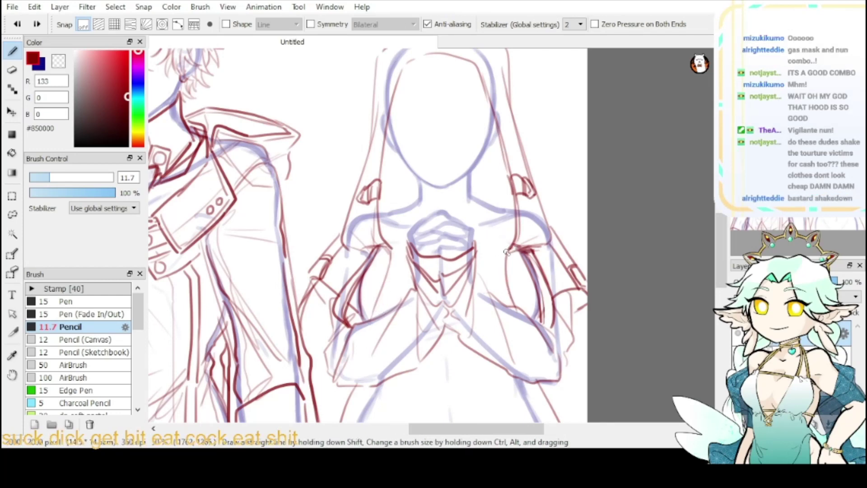
drag(507, 252, 510, 305)
mouse_move(391, 249)
mouse_down()
mouse_move(398, 270)
mouse_move(368, 325)
mouse_up()
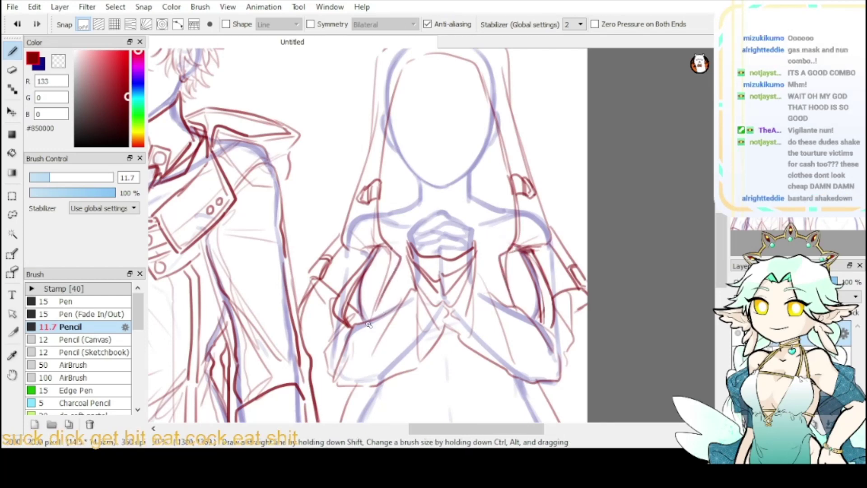
- Sketch paired drape lines slanting down and outward from beneath both elbows
scroll(550, 265, left, 3)
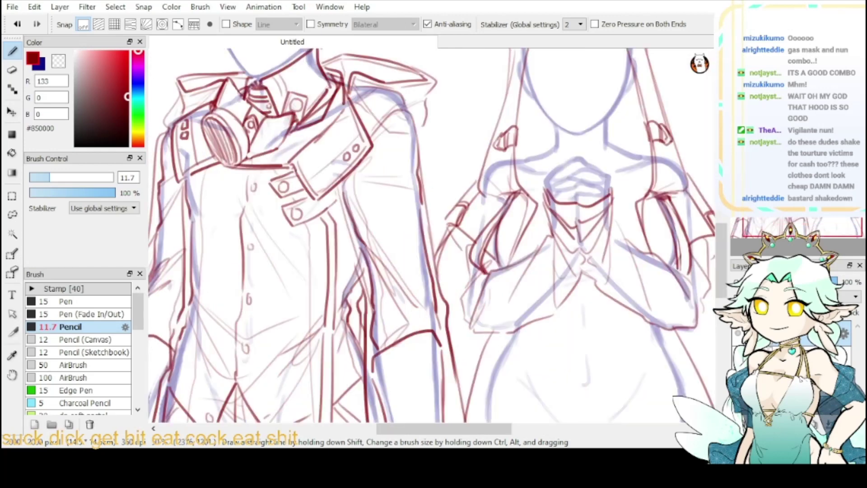
scroll(587, 260, down, 5)
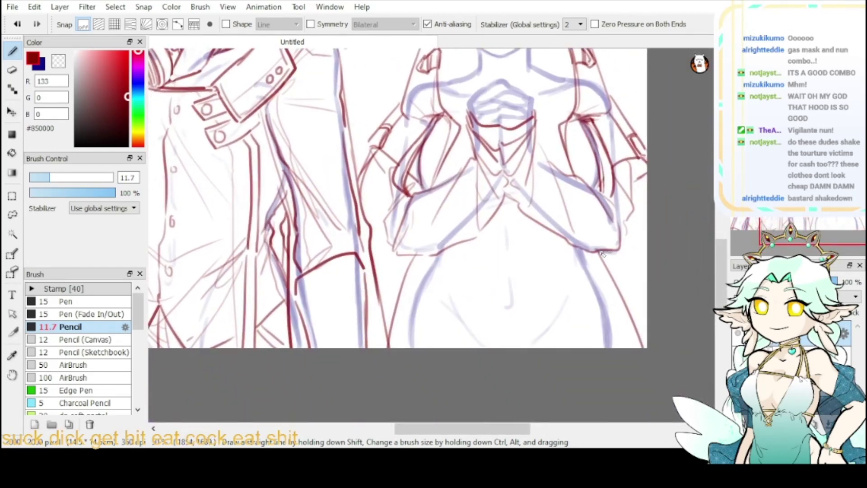
drag(600, 252, 657, 342)
key(ctrl+z)
mouse_move(602, 247)
mouse_down()
mouse_move(660, 323)
mouse_move(664, 305)
mouse_up()
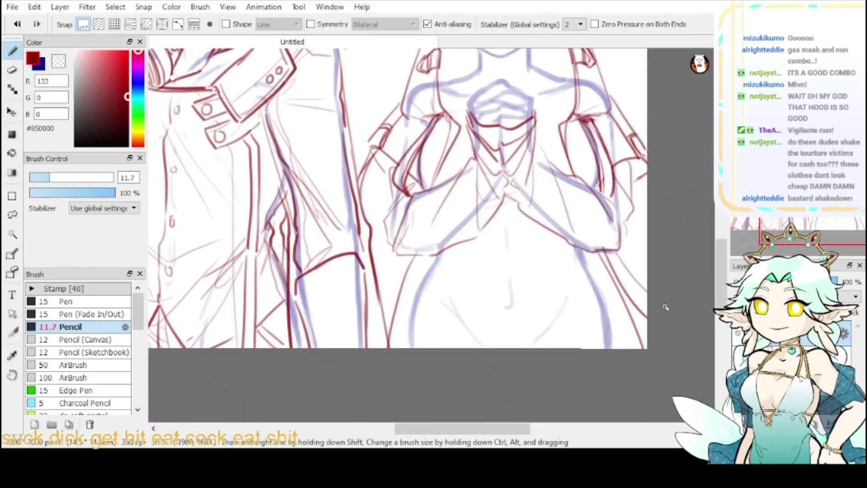
key(ctrl+z)
key(ctrl+z)
drag(605, 251, 667, 333)
mouse_move(616, 249)
mouse_down()
mouse_move(673, 304)
mouse_move(650, 313)
mouse_up()
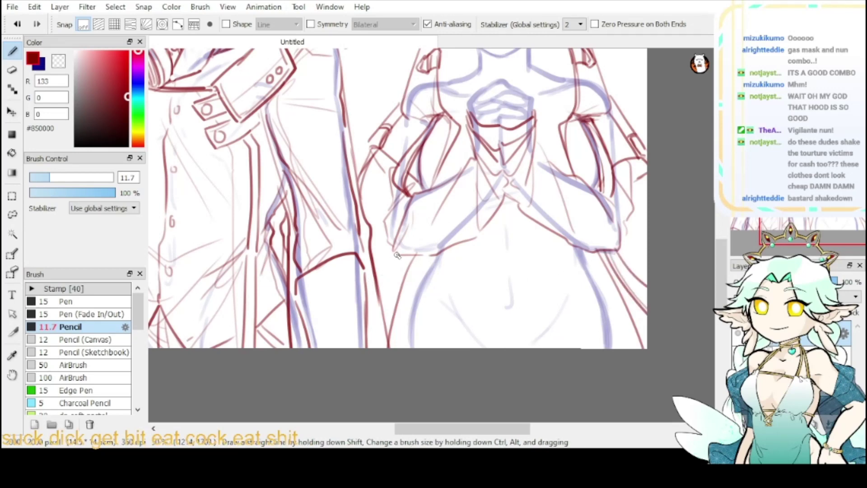
mouse_move(397, 253)
mouse_down()
mouse_move(376, 286)
mouse_move(384, 304)
mouse_up()
mouse_move(409, 264)
mouse_down()
mouse_move(381, 304)
mouse_move(435, 249)
mouse_move(460, 239)
mouse_up()
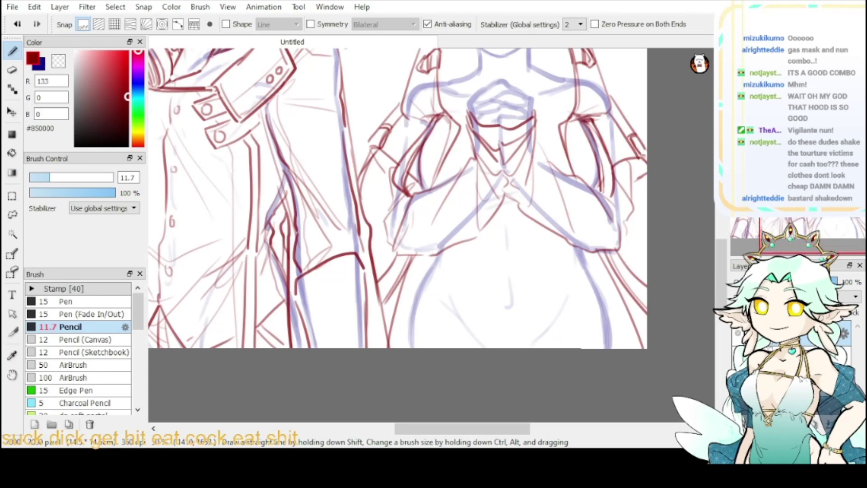
- Sketch a high collar's curved top edge under the chin, with a folded left tip and its left side reaching the hands
drag(470, 176, 385, 337)
key(ctrl+plus)
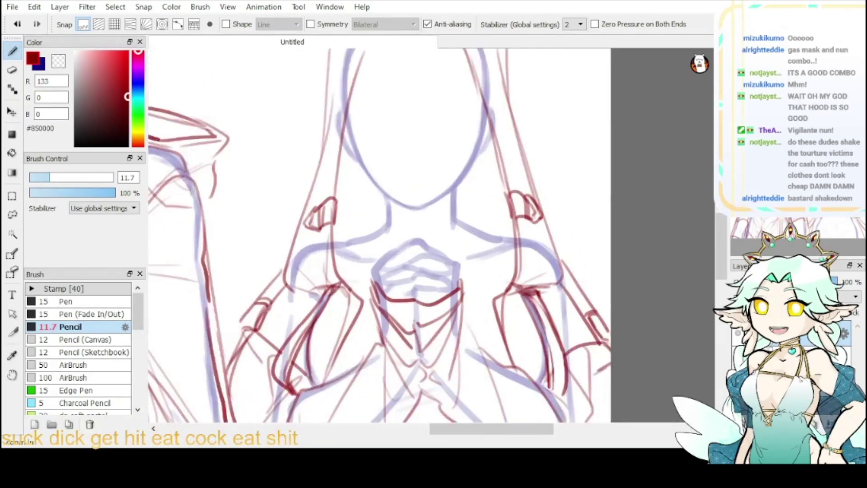
drag(366, 192, 468, 215)
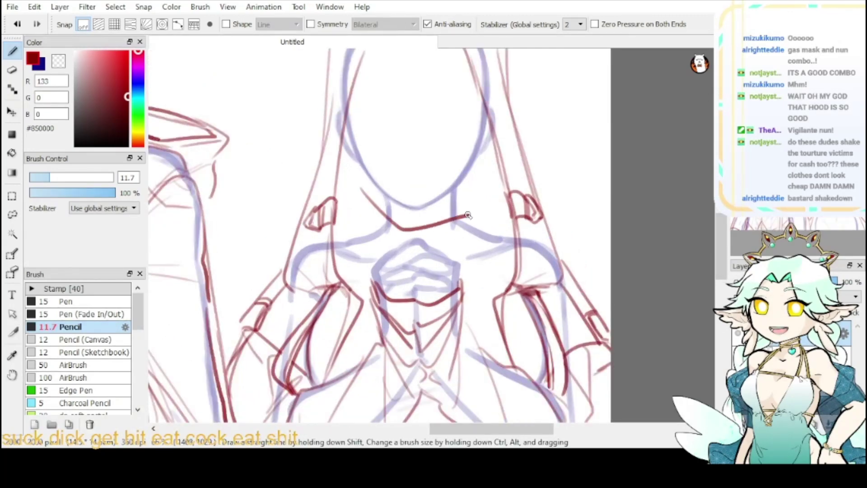
key(ctrl+z)
mouse_move(361, 189)
mouse_down()
mouse_move(416, 207)
mouse_move(482, 185)
mouse_move(355, 191)
mouse_up()
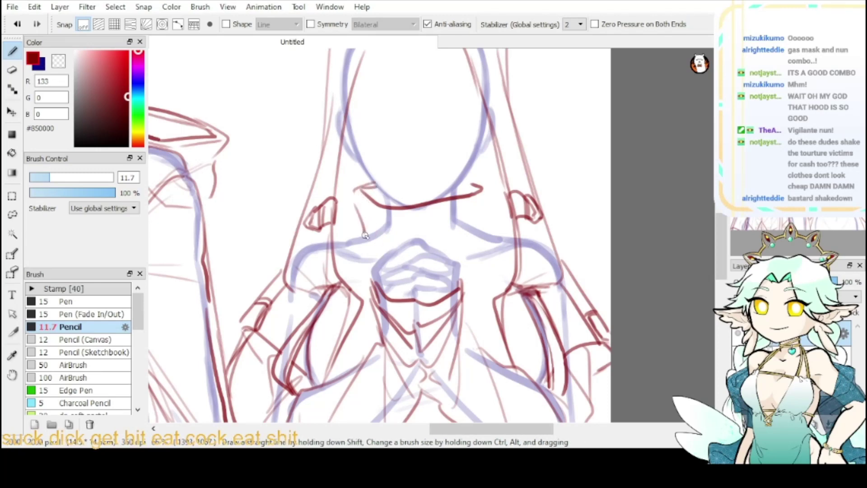
drag(354, 194, 379, 275)
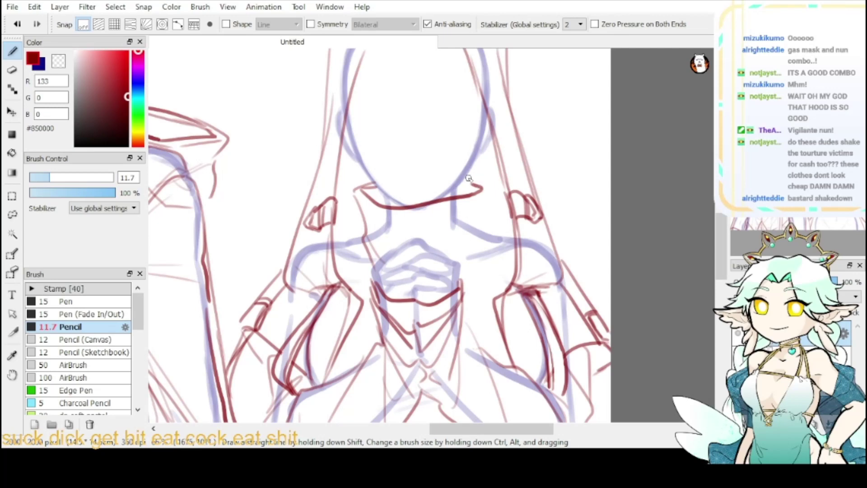
- Draw the collar's folded right tip beside the jaw and the start of its right side
drag(466, 176, 495, 193)
drag(495, 194, 484, 255)
key(ctrl+z)
key(ctrl+z)
mouse_move(466, 176)
mouse_down()
mouse_move(483, 186)
mouse_move(484, 220)
mouse_move(465, 271)
mouse_up()
mouse_move(478, 222)
mouse_down()
mouse_move(459, 257)
mouse_move(481, 278)
mouse_up()
key(ctrl+z)
key(ctrl+z)
key(ctrl+z)
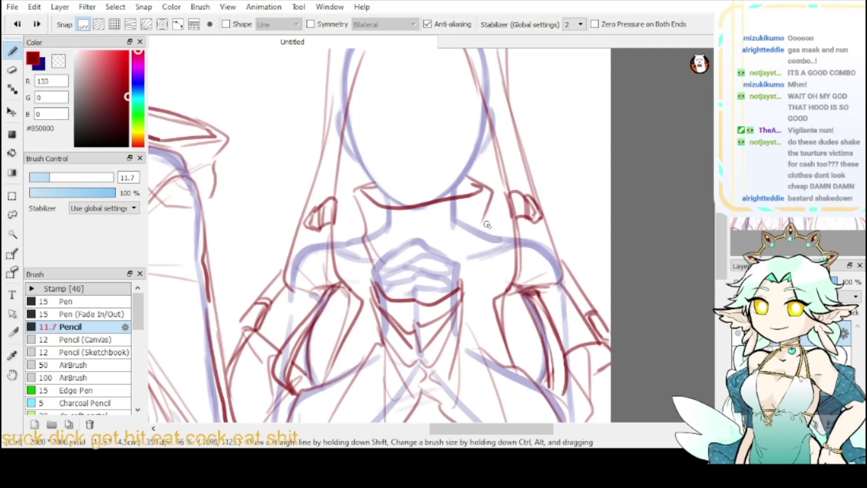
- Continue the collar's right side down toward the clasped hands and add short shoulder lines from the collar to the veil
drag(483, 232, 485, 280)
drag(483, 233, 467, 270)
key(ctrl+z)
key(ctrl+z)
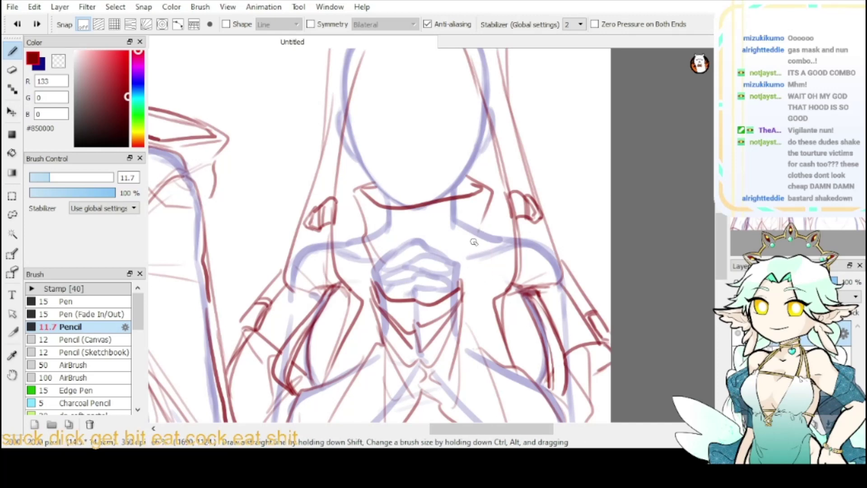
drag(482, 224, 464, 270)
drag(482, 228, 473, 282)
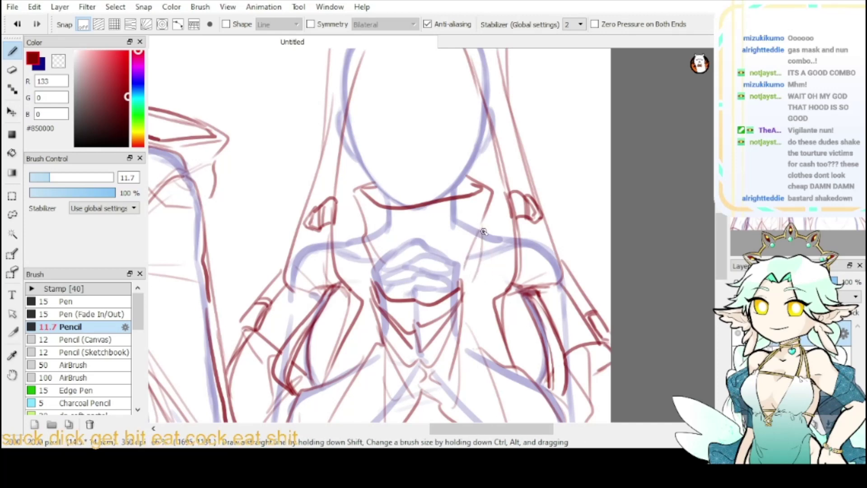
drag(483, 230, 515, 235)
drag(364, 235, 331, 243)
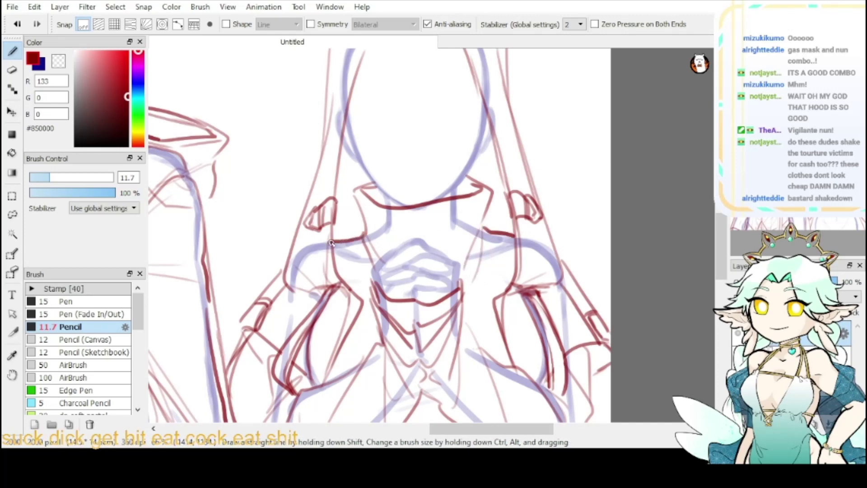
- Draw a small outlined cross hanging from the centre of the collar's top edge
drag(523, 197, 526, 169)
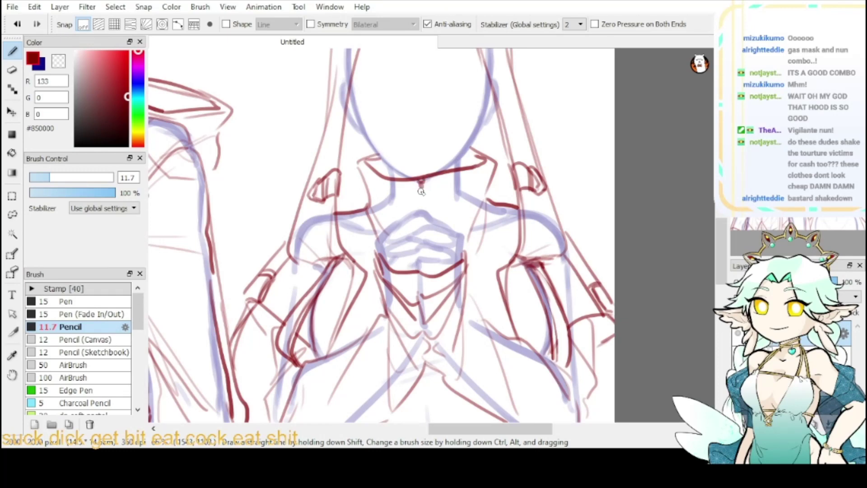
mouse_move(420, 184)
mouse_down()
mouse_move(408, 199)
mouse_move(435, 197)
mouse_move(410, 200)
mouse_move(431, 199)
mouse_move(421, 204)
mouse_up()
key(ctrl+z)
key(ctrl+z)
key(ctrl+z)
key(ctrl+z)
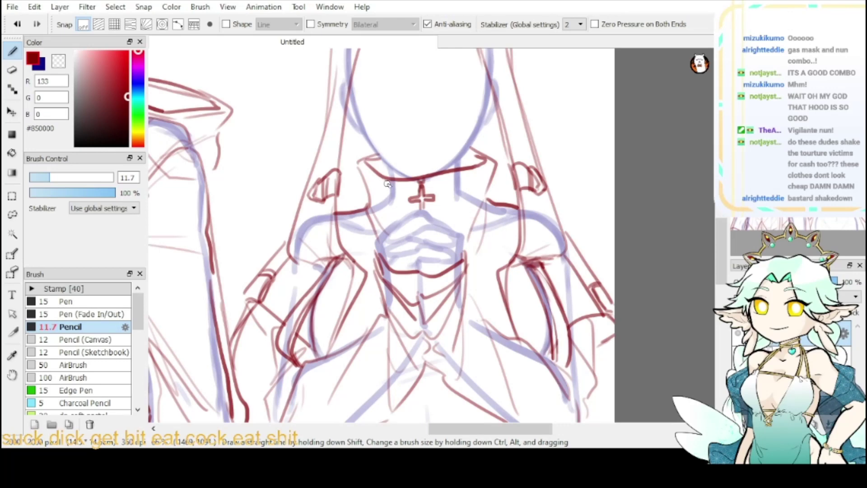
- Add light fold lines down both sides of the collar and reinforce the cross's upper bar
drag(384, 179, 390, 224)
drag(466, 171, 459, 233)
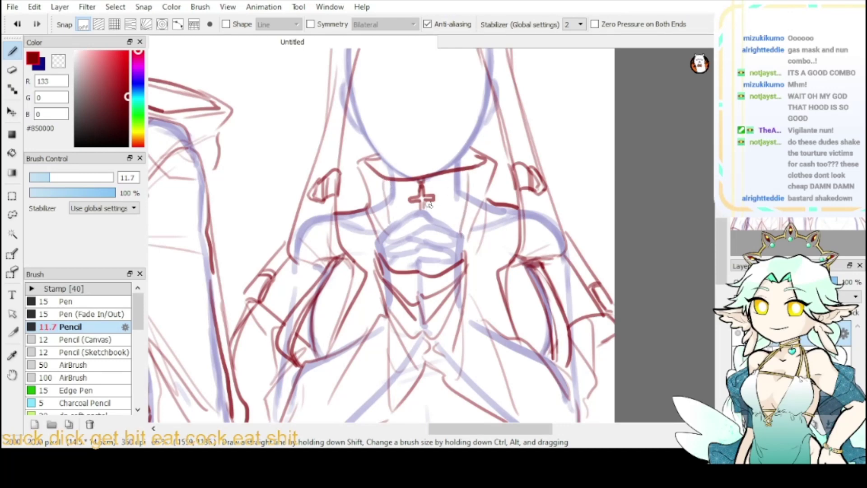
drag(417, 181, 424, 193)
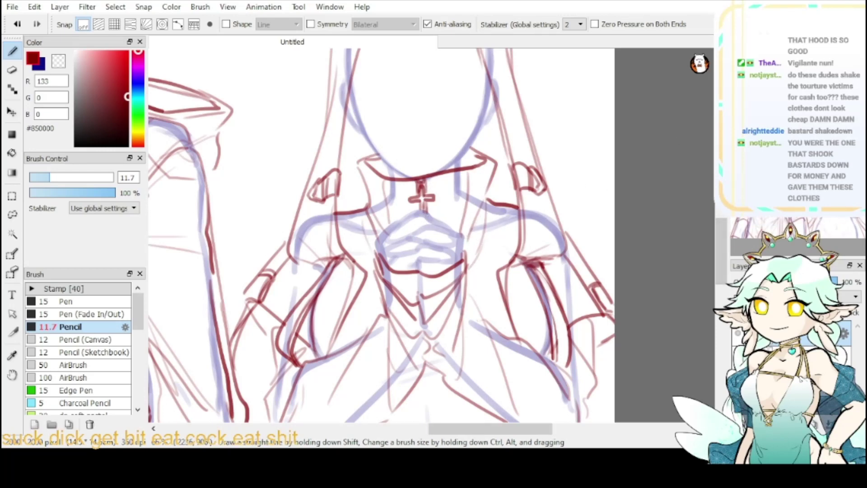
- Sketch short chest lines from the cuffs to the arm folds, plus lines along both forearm sleeves toward the elbows
key(ctrl+minus)
drag(803, 193, 828, 208)
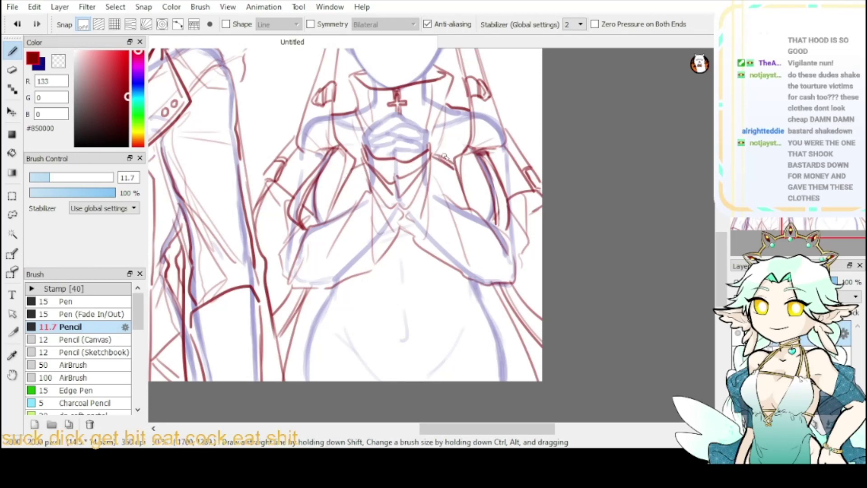
mouse_move(439, 155)
mouse_down()
mouse_move(453, 172)
mouse_move(446, 167)
mouse_up()
drag(364, 167, 355, 172)
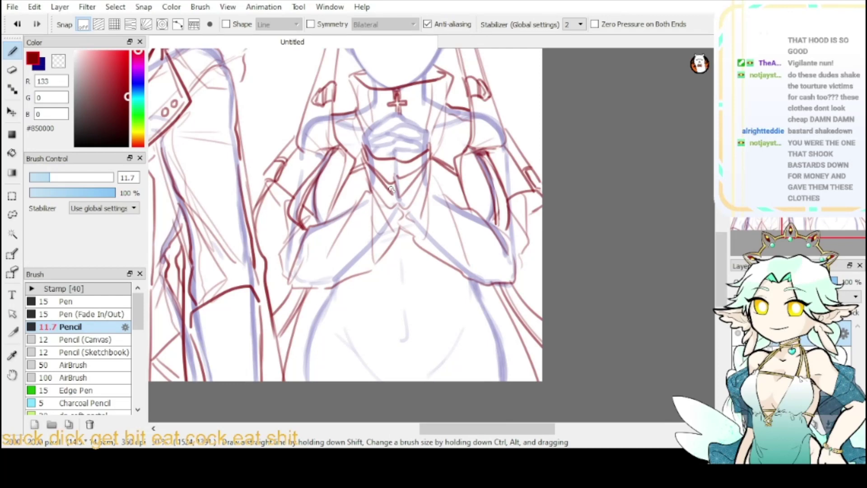
mouse_move(391, 213)
mouse_down()
mouse_move(392, 229)
mouse_move(373, 253)
mouse_move(311, 279)
mouse_move(291, 272)
mouse_up()
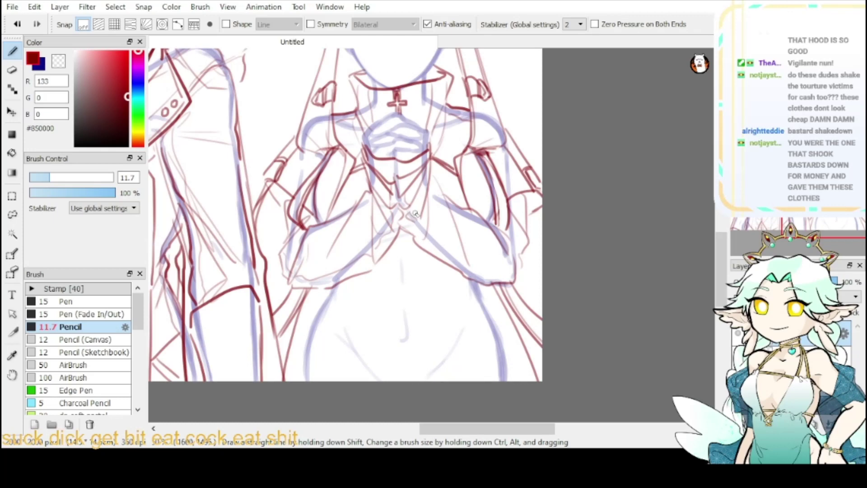
mouse_move(415, 213)
mouse_down()
mouse_move(428, 243)
mouse_move(474, 272)
mouse_move(508, 277)
mouse_up()
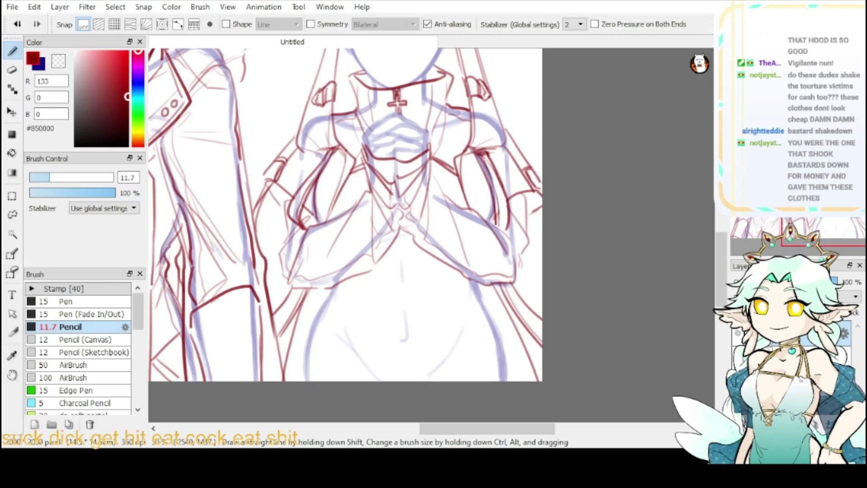
drag(711, 202, 746, 307)
drag(575, 314, 533, 192)
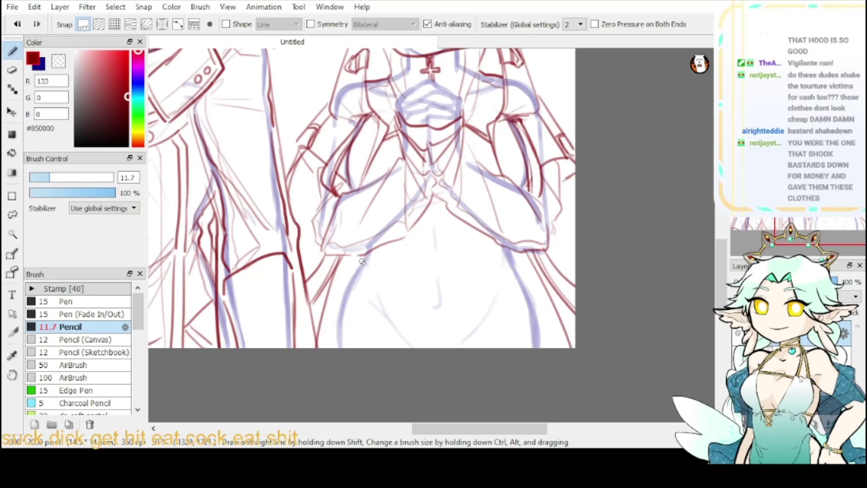
drag(360, 259, 411, 339)
key(ctrl+z)
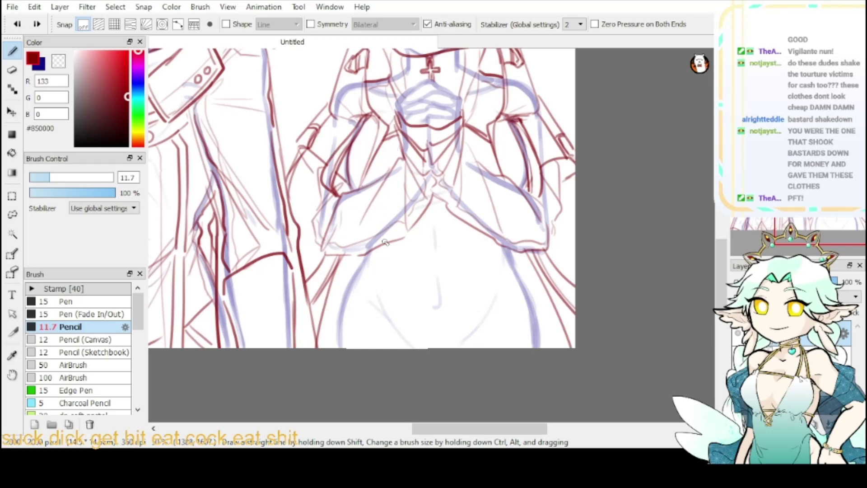
drag(355, 256, 403, 347)
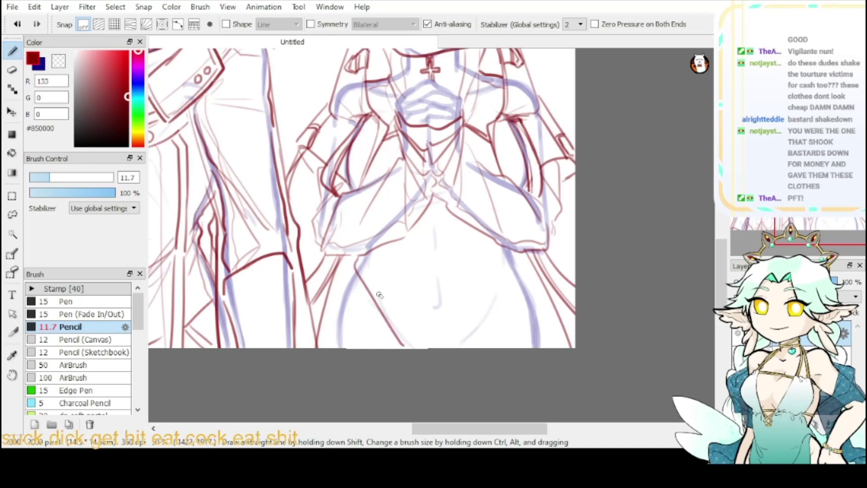
key(ctrl+z)
drag(360, 257, 401, 356)
key(ctrl+z)
mouse_move(359, 256)
mouse_down()
mouse_move(349, 271)
mouse_move(387, 359)
mouse_up()
key(ctrl+z)
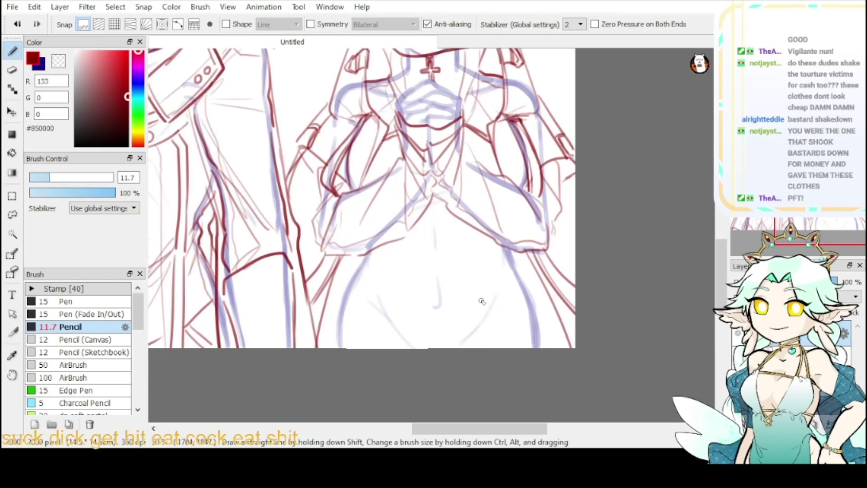
- Outline both hips of the nun's dress from below the sleeves down to the canvas edge
drag(831, 194, 826, 166)
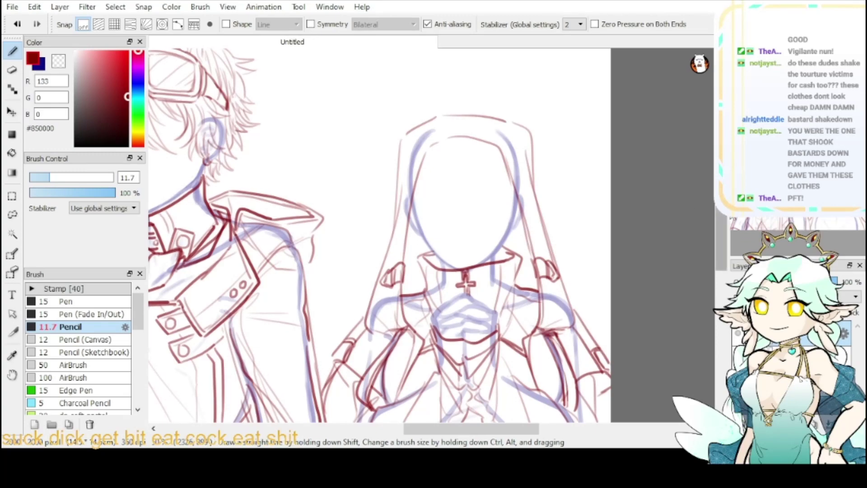
scroll(384, 235, down, 5)
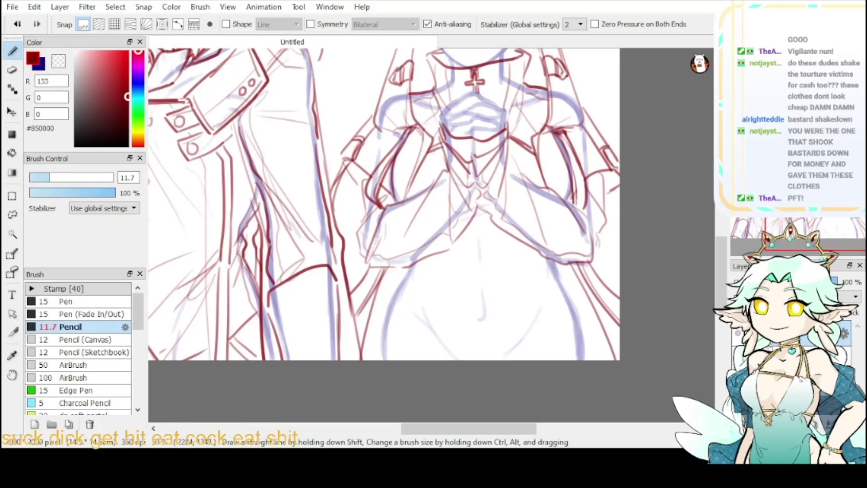
scroll(473, 152, up, 2)
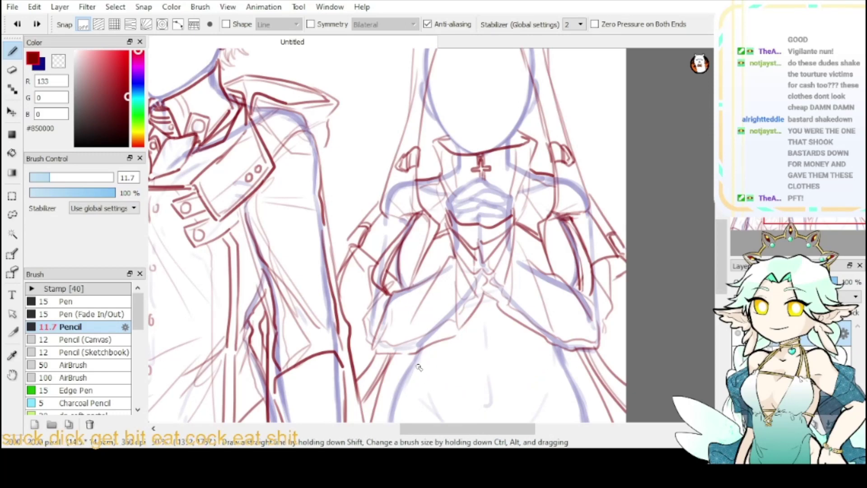
scroll(521, 261, down, 3)
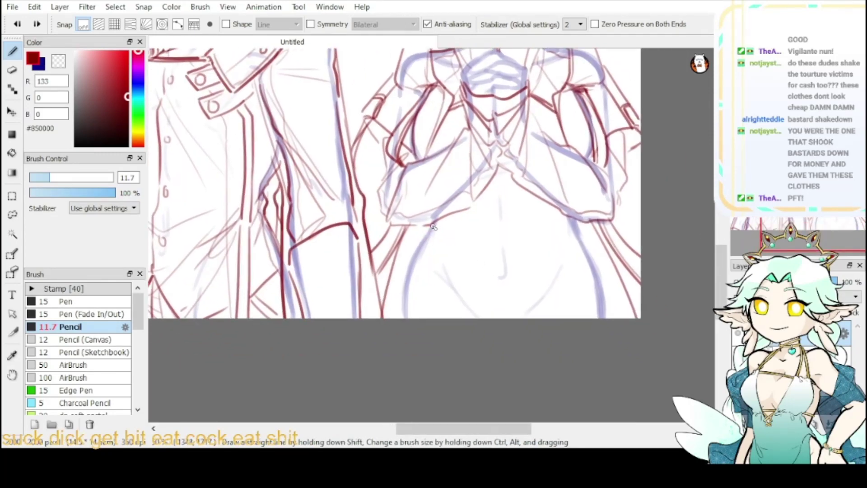
mouse_move(433, 224)
mouse_down()
mouse_move(401, 278)
mouse_move(405, 307)
mouse_up()
drag(405, 277, 401, 318)
drag(575, 222, 602, 280)
drag(581, 243, 607, 316)
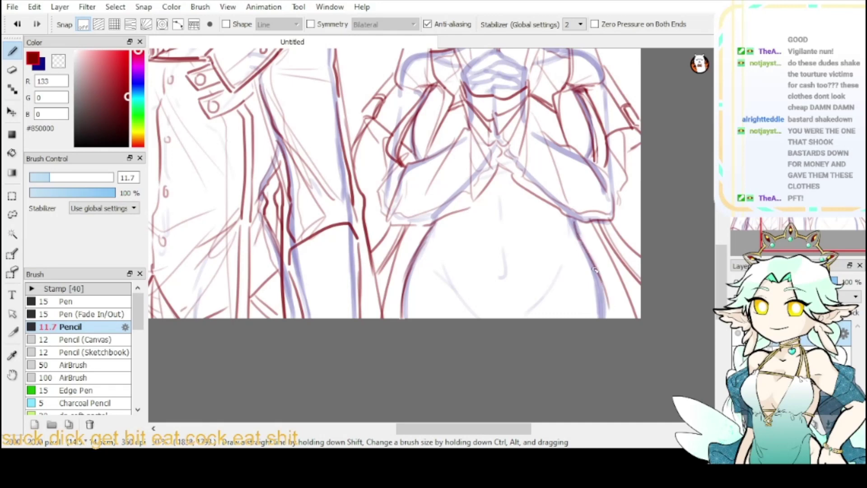
drag(591, 262, 605, 319)
drag(434, 224, 402, 292)
mouse_move(437, 229)
mouse_down()
mouse_move(499, 267)
mouse_move(571, 235)
mouse_up()
key(ctrl+z)
key(ctrl+z)
key(ctrl+z)
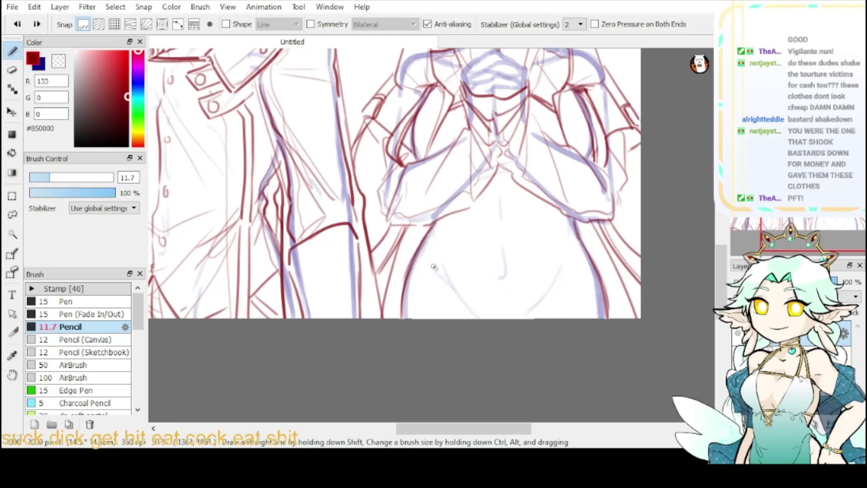
mouse_move(430, 262)
mouse_down()
mouse_move(517, 313)
mouse_move(541, 303)
mouse_up()
key(ctrl+z)
mouse_move(441, 262)
mouse_down()
mouse_move(510, 320)
mouse_move(567, 256)
mouse_up()
key(ctrl+z)
- Sketch light curved folds across the lower torso and a panel line down each side of the dress front
drag(440, 243, 517, 306)
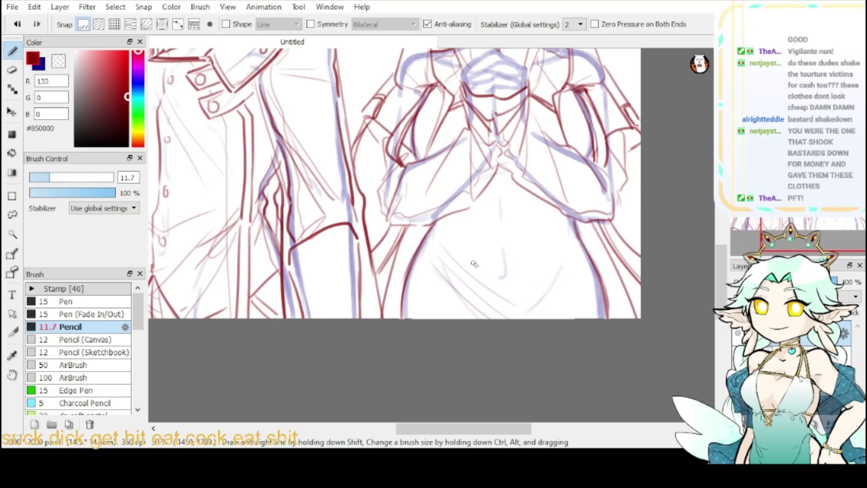
mouse_move(477, 267)
mouse_down()
mouse_move(571, 251)
mouse_move(546, 271)
mouse_up()
mouse_move(475, 221)
mouse_down()
mouse_move(476, 322)
mouse_move(470, 263)
mouse_move(452, 291)
mouse_move(440, 379)
mouse_up()
drag(556, 256, 560, 317)
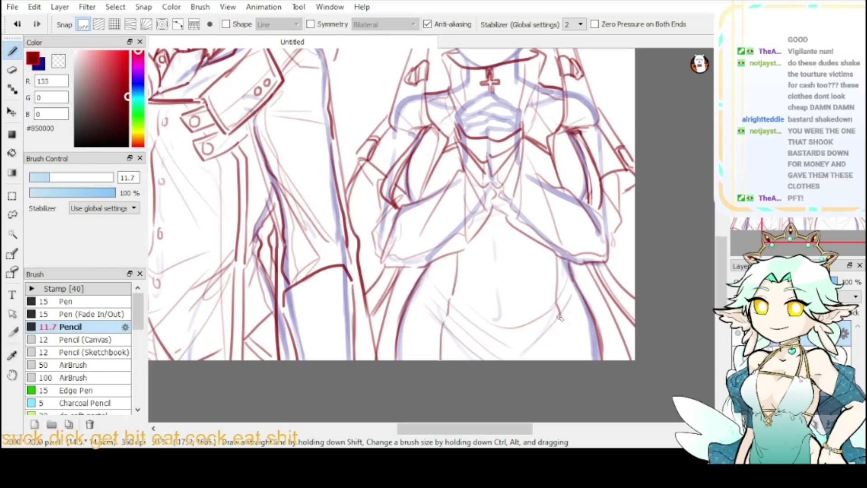
key(ctrl+z)
mouse_move(540, 247)
mouse_down()
mouse_move(546, 306)
mouse_move(566, 360)
mouse_up()
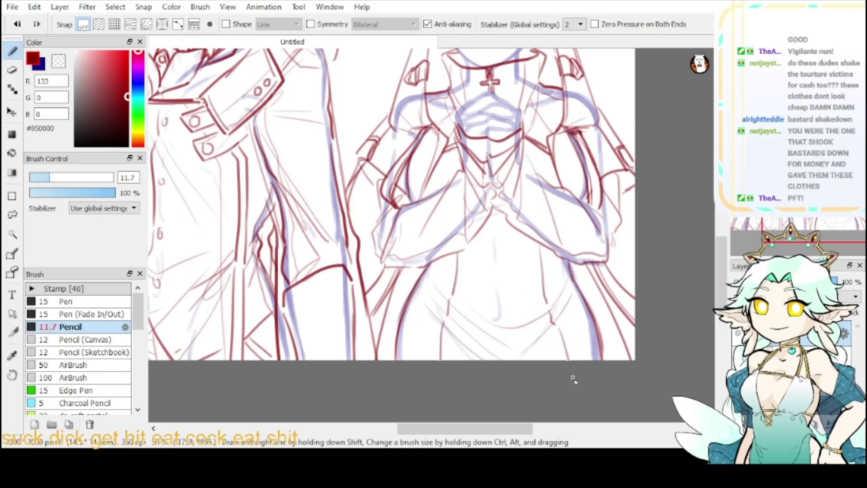
key(ctrl+z)
key(ctrl+z)
drag(551, 312, 569, 371)
key(ctrl+z)
drag(557, 321, 569, 369)
- Draw the coif's lower edge as a gently curved line across the nun's forehead beneath the veil
mouse_move(808, 166)
mouse_down()
mouse_move(816, 161)
mouse_move(834, 176)
mouse_up()
scroll(438, 239, up, 2)
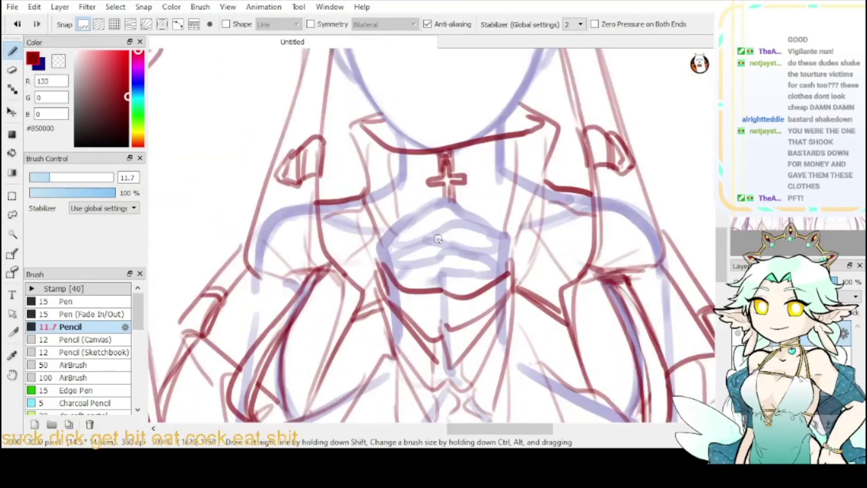
drag(830, 184, 829, 167)
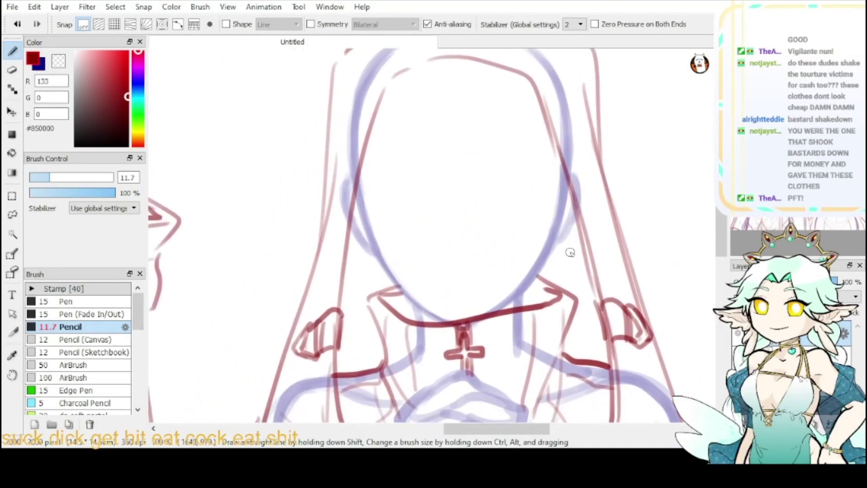
click(753, 56)
click(753, 56)
drag(566, 253, 623, 268)
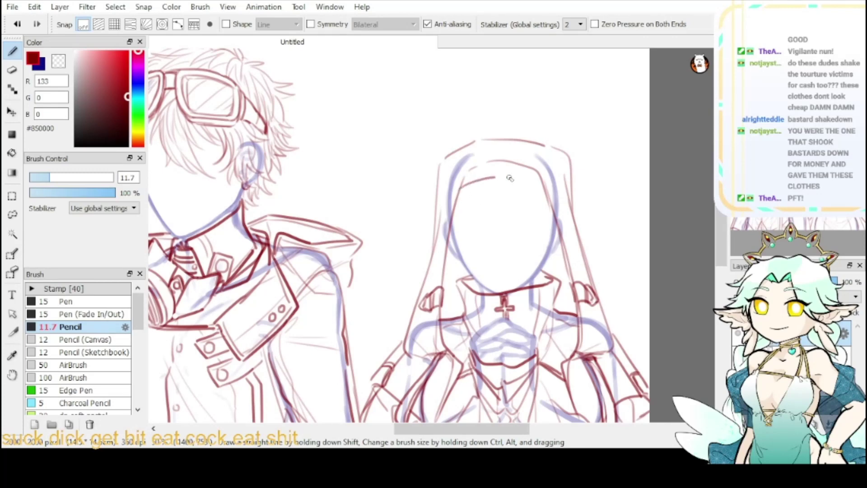
drag(461, 186, 546, 182)
key(ctrl+z)
key(ctrl+z)
drag(461, 192, 542, 192)
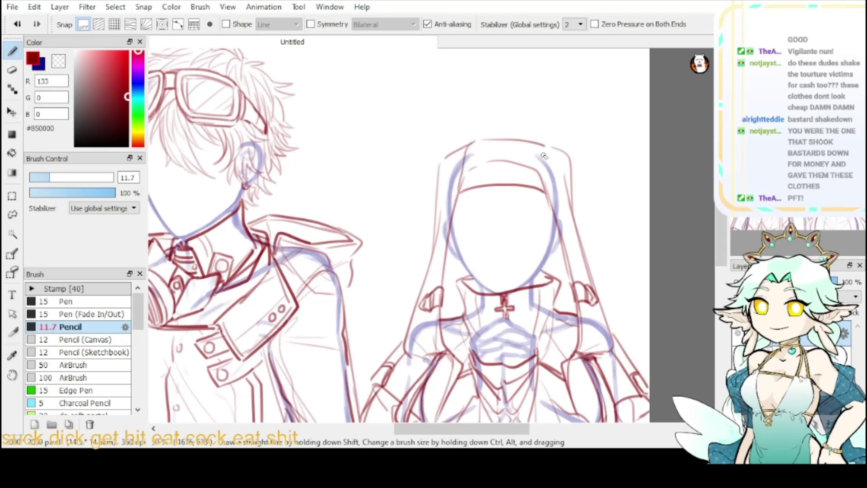
mouse_move(841, 156)
mouse_down()
mouse_move(843, 173)
mouse_move(840, 158)
mouse_up()
key(ctrl+plus)
drag(406, 204, 441, 263)
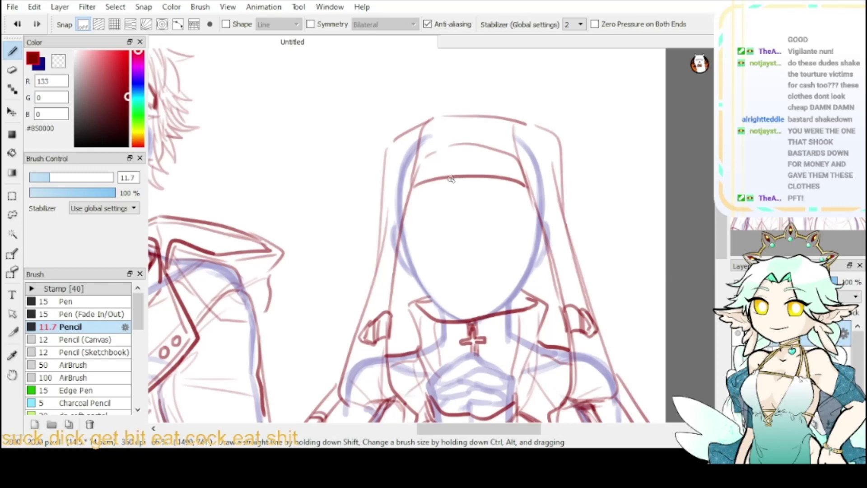
key(ctrl+z)
drag(448, 177, 472, 231)
mouse_move(455, 178)
mouse_down()
mouse_move(457, 211)
mouse_move(490, 256)
mouse_up()
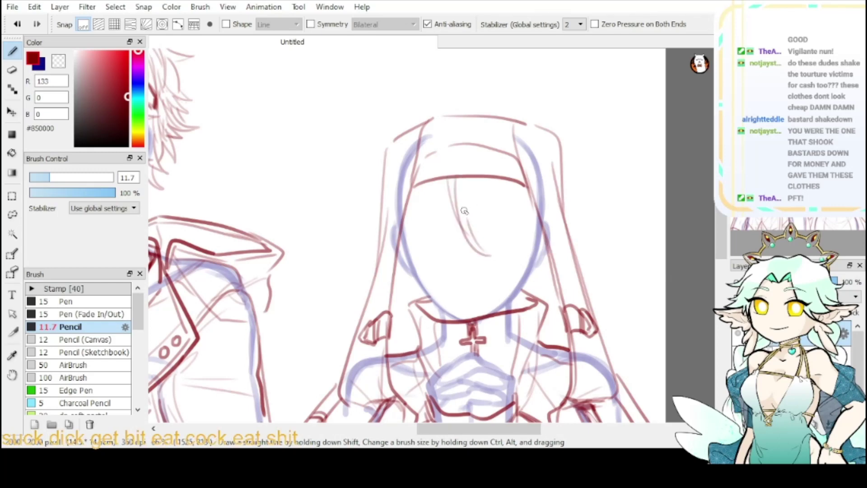
drag(464, 210, 508, 253)
key(ctrl+z)
key(ctrl+z)
key(ctrl+z)
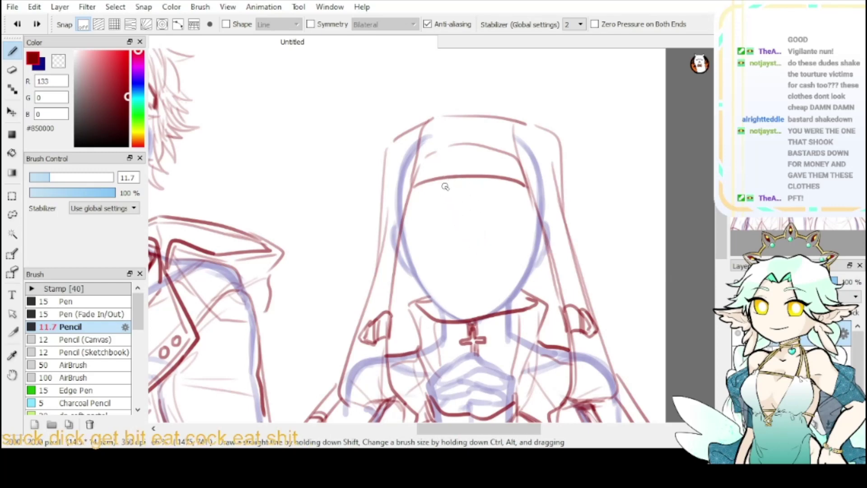
- Sketch side-swept bangs from the coif's edge curving down across the face toward the right cheek
drag(444, 180, 452, 220)
mouse_move(453, 179)
mouse_down()
mouse_move(483, 258)
mouse_move(476, 191)
mouse_move(513, 260)
mouse_up()
key(ctrl+z)
drag(473, 183, 525, 244)
key(ctrl+z)
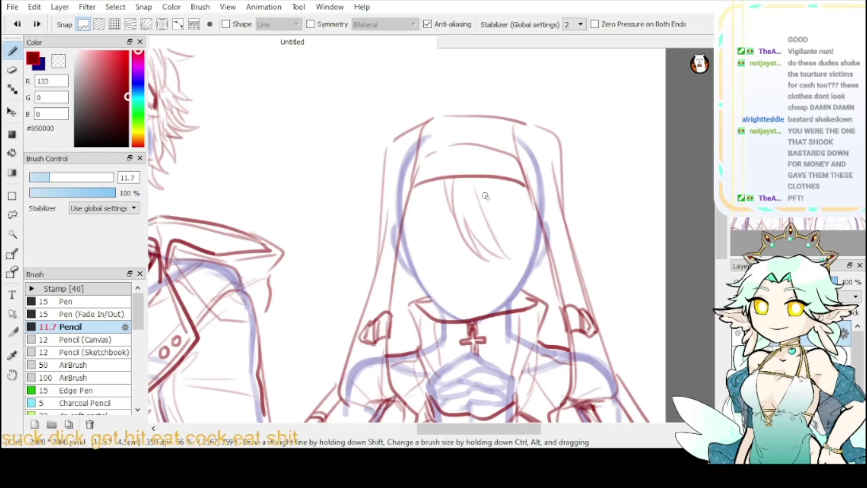
drag(472, 184, 534, 253)
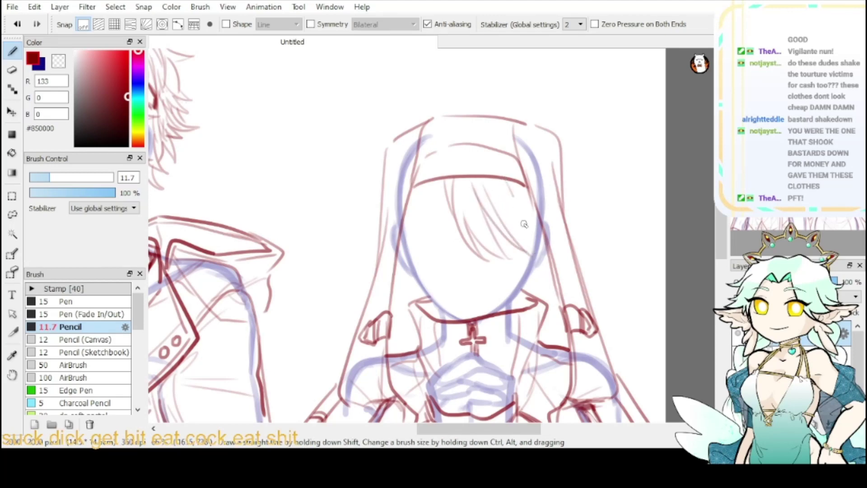
- Add a hair strand down the right side of the face and short strands sweeping to the left temple
drag(524, 224, 529, 280)
key(ctrl+z)
drag(510, 181, 529, 307)
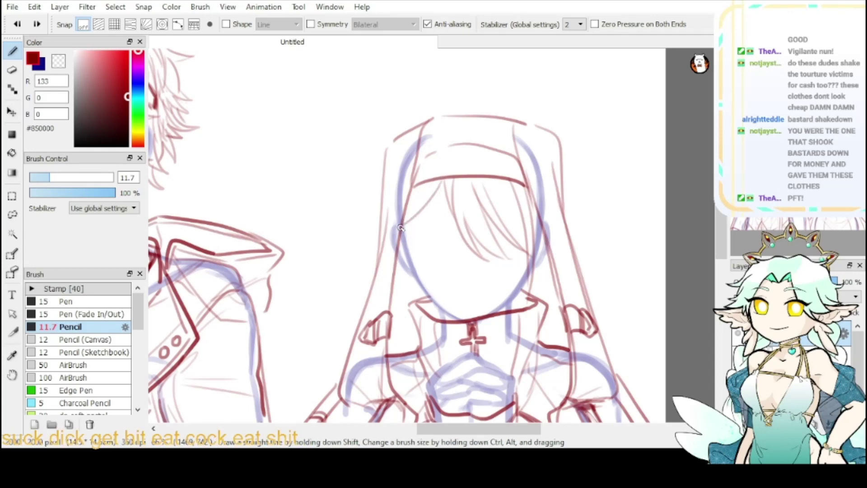
drag(447, 180, 412, 223)
drag(427, 189, 409, 220)
mouse_move(541, 263)
mouse_down()
mouse_move(489, 227)
mouse_move(505, 137)
mouse_up()
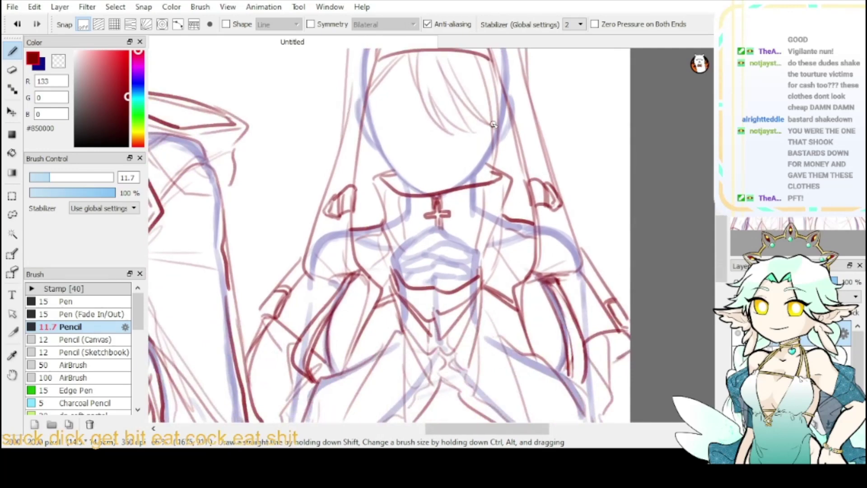
drag(500, 118, 505, 249)
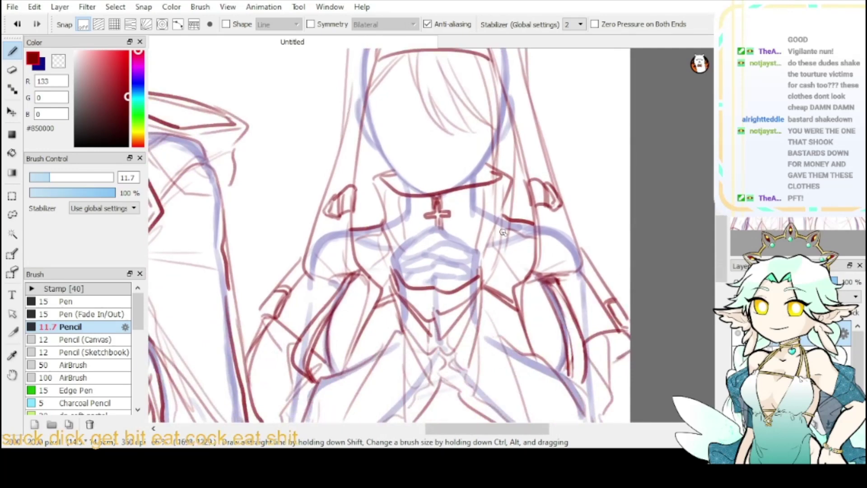
drag(504, 146, 495, 286)
key(ctrl+z)
key(ctrl+z)
drag(509, 126, 511, 232)
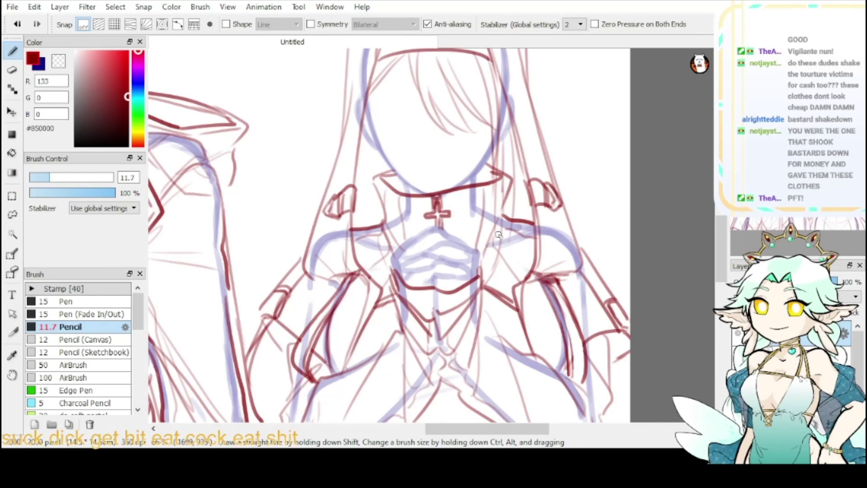
drag(504, 185, 486, 324)
drag(510, 231, 489, 345)
key(ctrl+z)
key(ctrl+z)
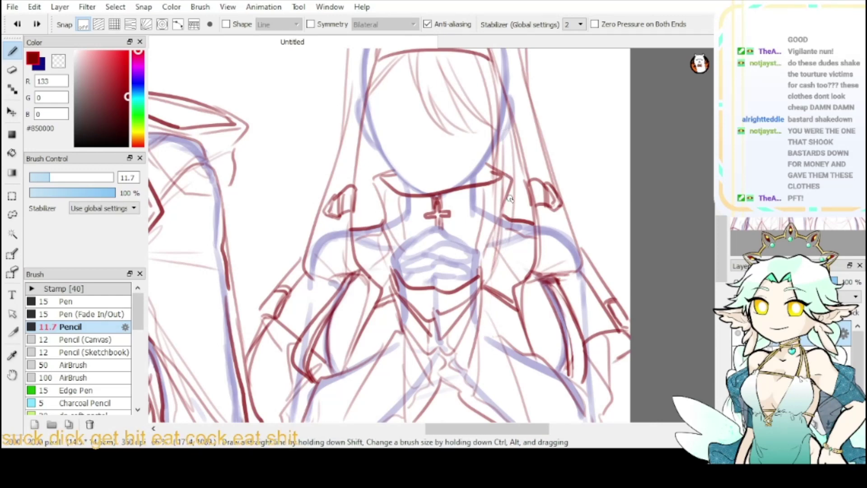
drag(511, 216, 499, 319)
drag(493, 194, 488, 299)
key(ctrl+z)
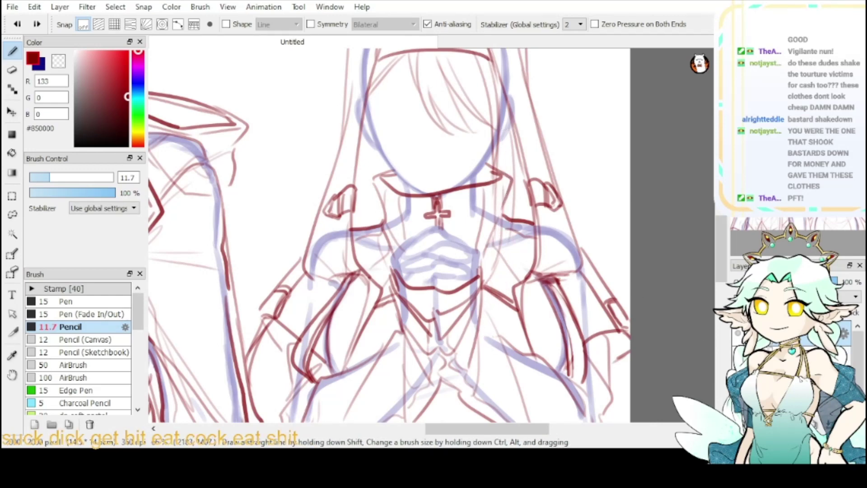
- Lower the outfit sketch layer's opacity to 22% and switch back to the hair layer
click(738, 358)
click(738, 358)
click(790, 358)
click(778, 282)
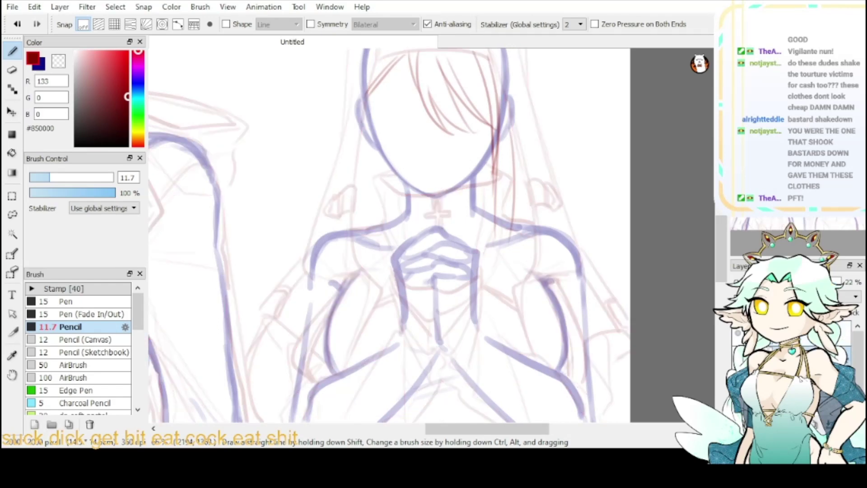
click(790, 333)
- Sketch a long lock of hair falling from the right side of the face over the shoulder to the chest
drag(512, 119, 511, 235)
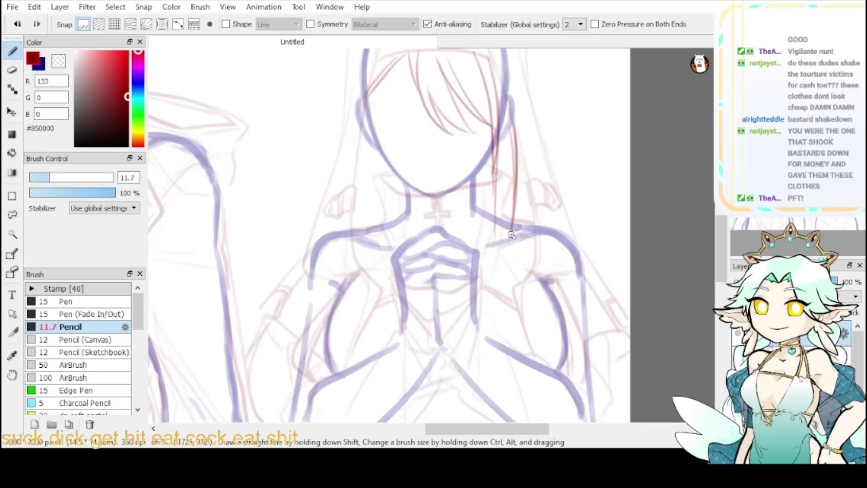
drag(503, 136, 493, 255)
drag(499, 192, 490, 293)
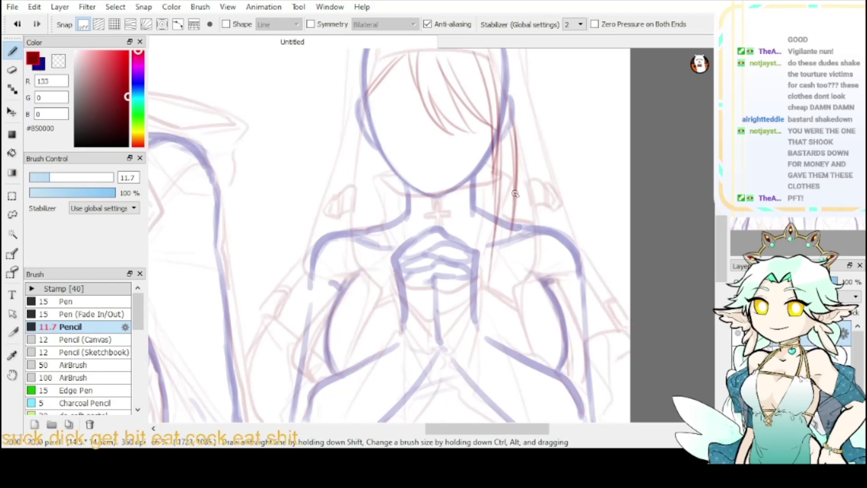
drag(503, 219, 487, 321)
key(ctrl+z)
drag(514, 186, 489, 313)
drag(510, 231, 496, 336)
drag(484, 303, 480, 338)
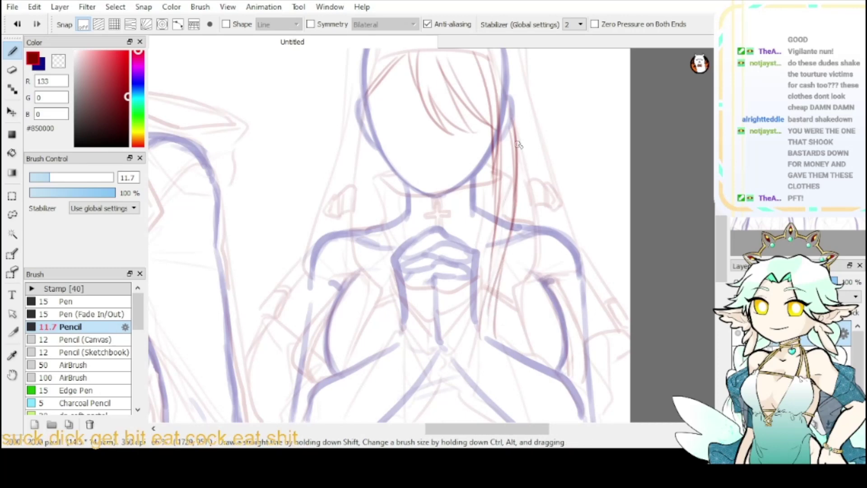
click(58, 61)
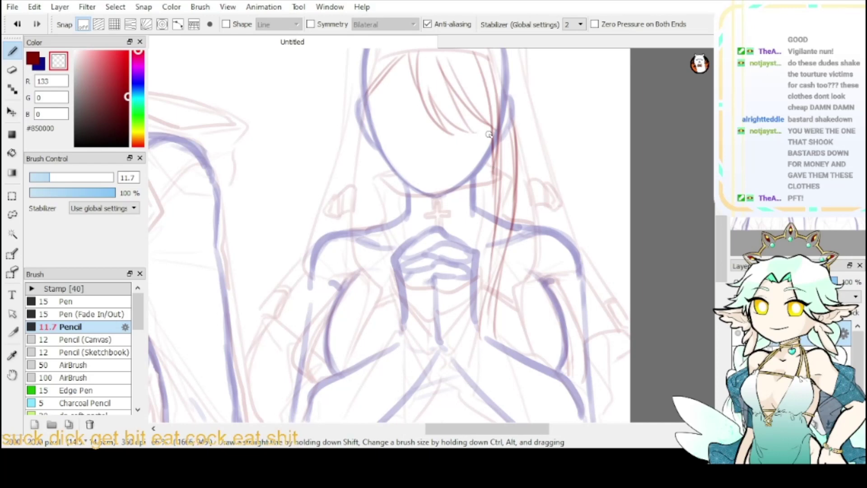
key(x)
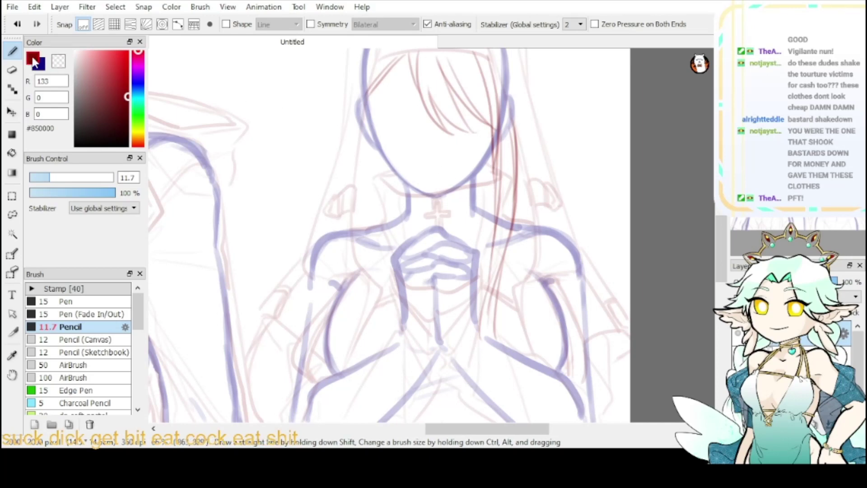
drag(361, 139, 369, 222)
key(ctrl+z)
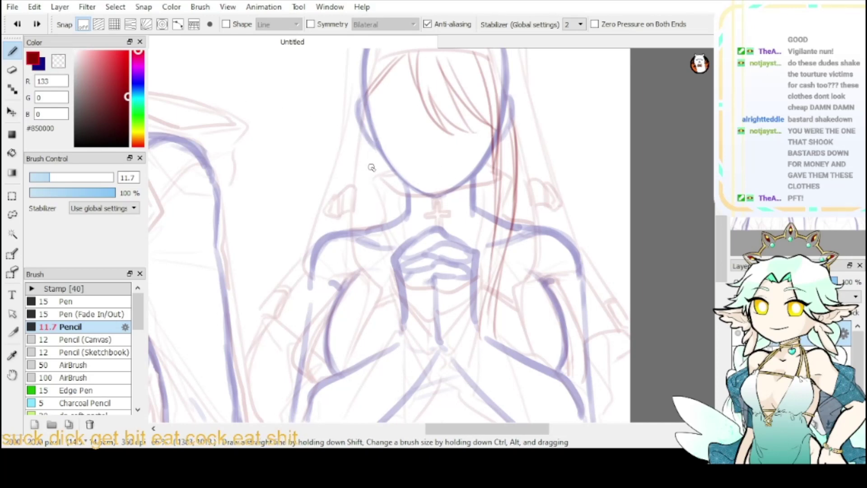
- Sketch a long lock of hair falling from the left side of the nun's face over the shoulder to the chest
mouse_move(362, 138)
mouse_down()
mouse_move(365, 206)
mouse_move(376, 171)
mouse_move(372, 159)
mouse_move(382, 262)
mouse_up()
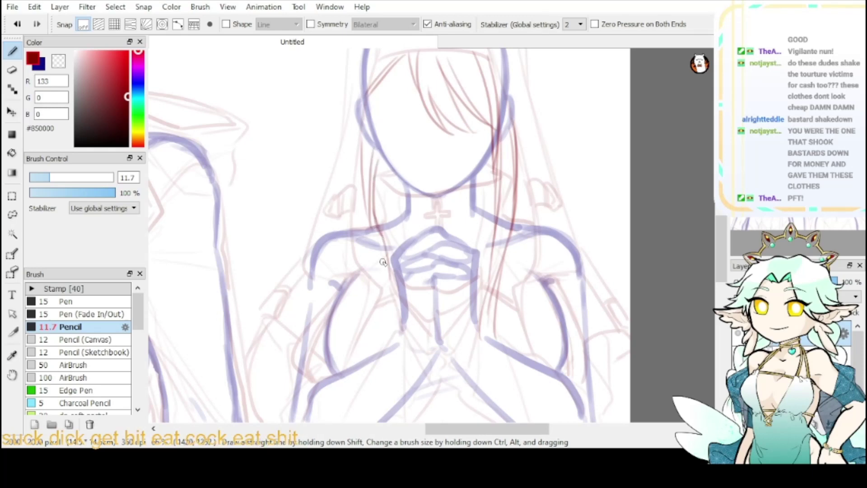
key(ctrl+z)
key(ctrl+z)
key(ctrl+z)
drag(362, 141, 364, 225)
mouse_move(379, 152)
mouse_down()
mouse_move(381, 229)
mouse_move(373, 217)
mouse_move(365, 231)
mouse_move(389, 285)
mouse_up()
mouse_move(375, 231)
mouse_down()
mouse_move(386, 331)
mouse_move(390, 313)
mouse_move(384, 348)
mouse_up()
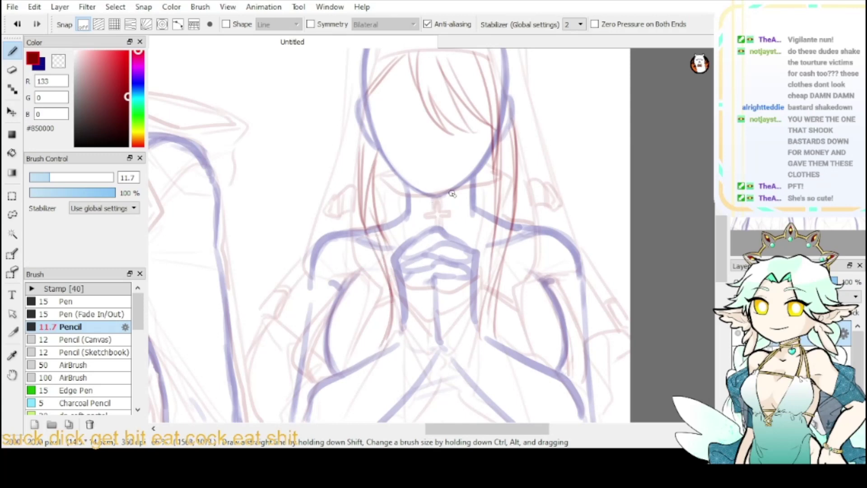
- Add short hair strands between the nun's right lock and the veil, just above the shoulder
drag(816, 160, 827, 161)
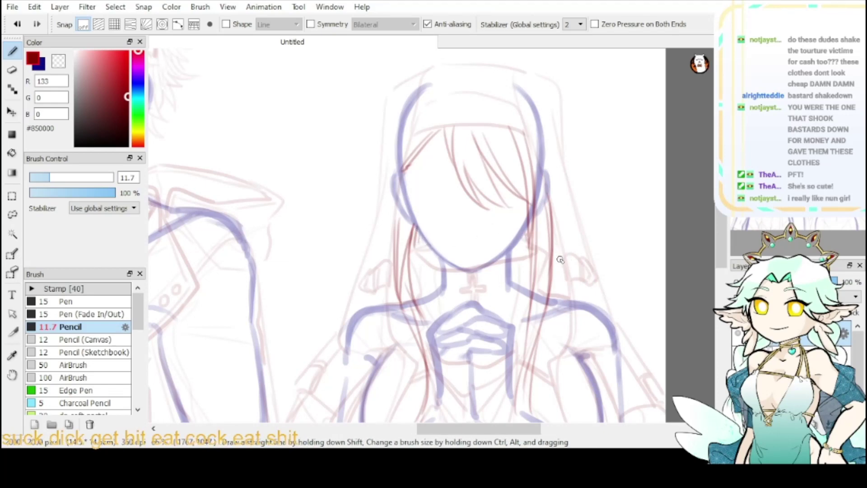
drag(557, 240, 565, 298)
drag(560, 233, 547, 289)
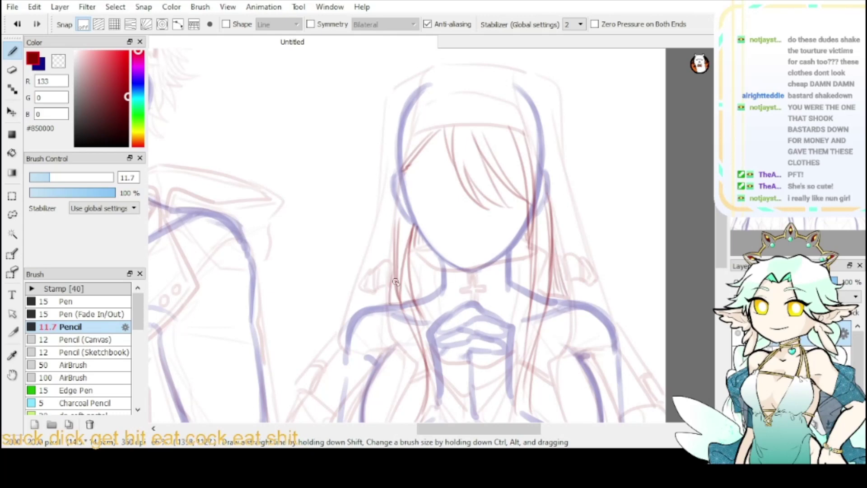
- Raise the outfit sketch layer's opacity back to 100%
scroll(554, 287, right, 2)
scroll(555, 287, down, 6)
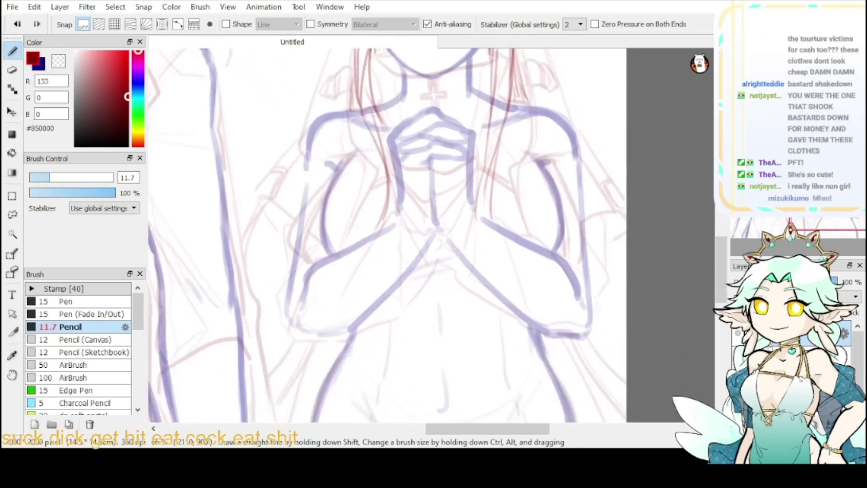
mouse_move(556, 181)
mouse_down()
mouse_move(564, 228)
mouse_move(554, 251)
mouse_move(568, 191)
mouse_move(551, 232)
mouse_up()
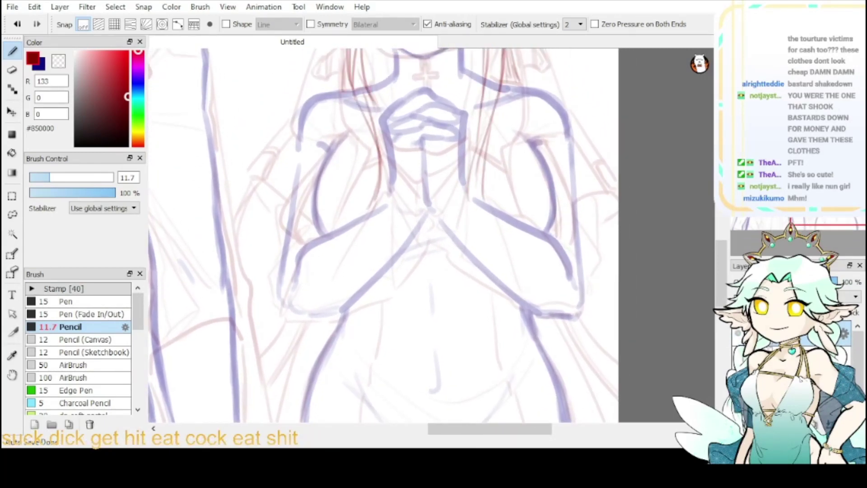
mouse_move(551, 231)
mouse_down()
mouse_move(532, 337)
mouse_move(511, 360)
mouse_up()
click(844, 355)
drag(813, 282, 851, 278)
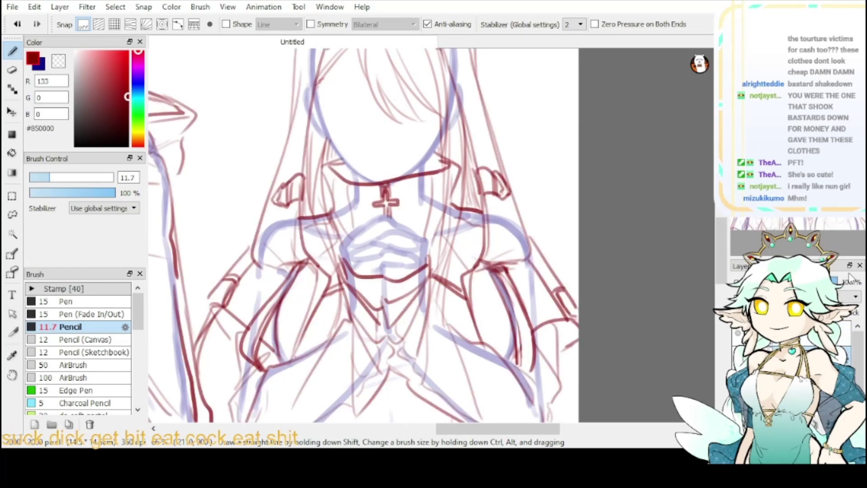
- Examine the nun's outfit and hair beside the goggled man, from the veil down to the skirt
key(ctrl+minus)
key(ctrl+minus)
mouse_move(451, 253)
mouse_down()
mouse_move(550, 251)
mouse_move(512, 214)
mouse_up()
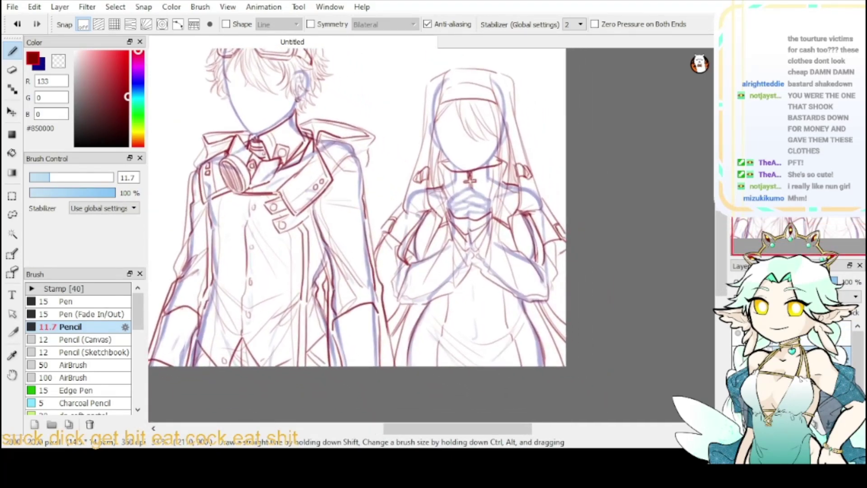
key(ctrl+plus)
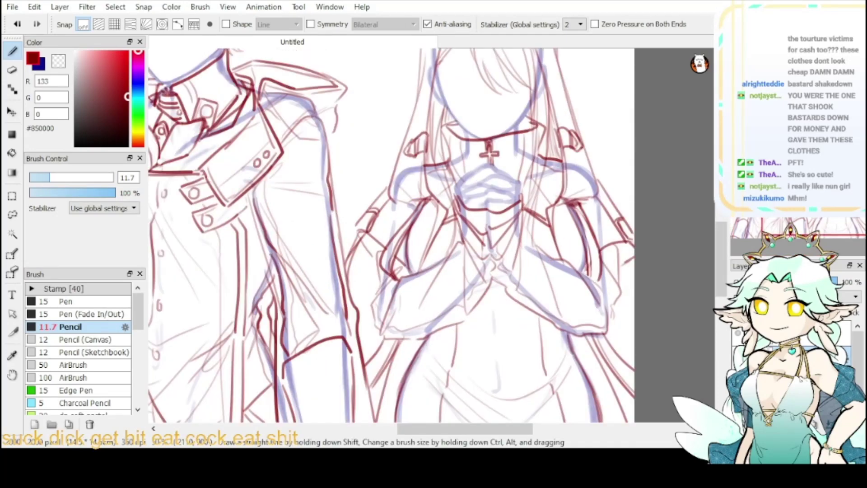
drag(609, 365, 580, 311)
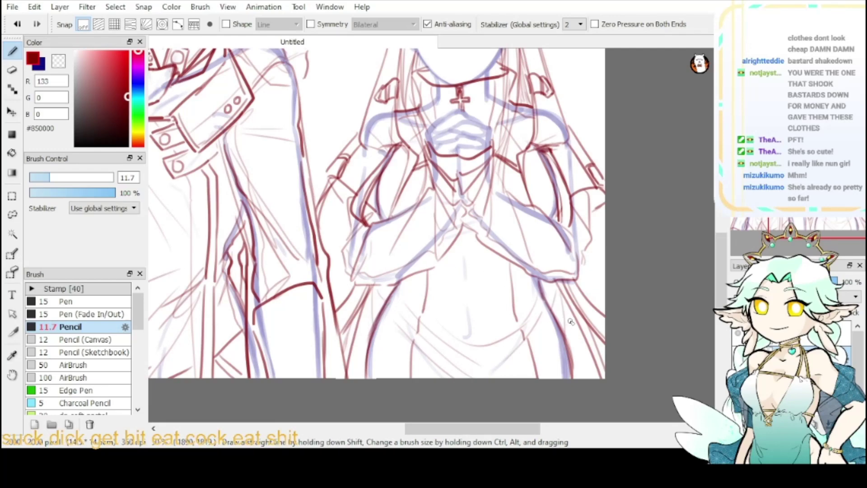
drag(563, 291, 575, 361)
drag(709, 233, 738, 296)
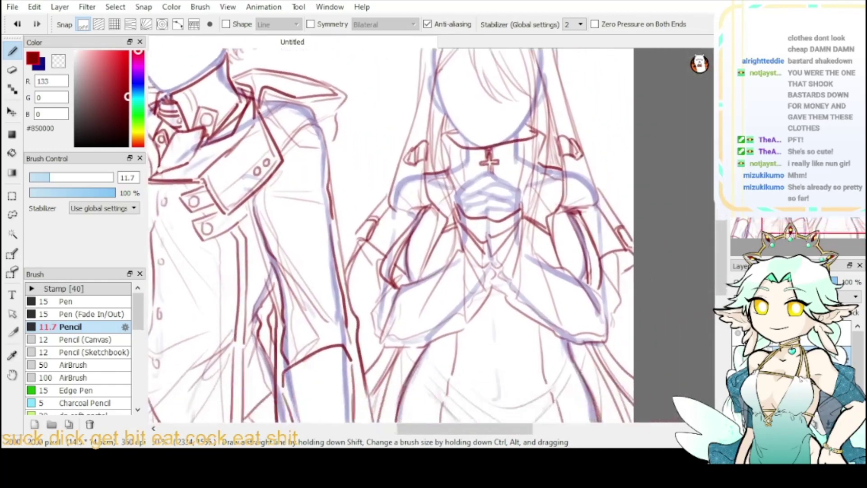
drag(817, 196, 825, 172)
- On the hair layer, sketch thin strands of the nun's long hair hanging below both elbows beside the hips
click(797, 333)
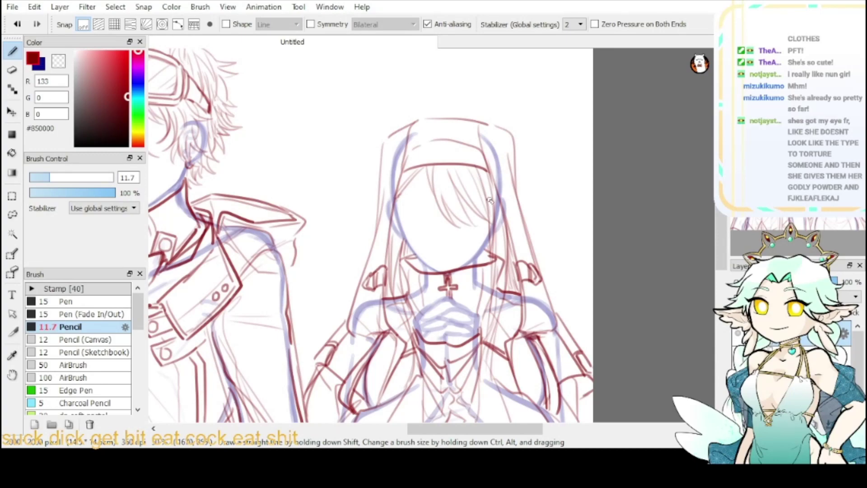
scroll(427, 272, down, 10)
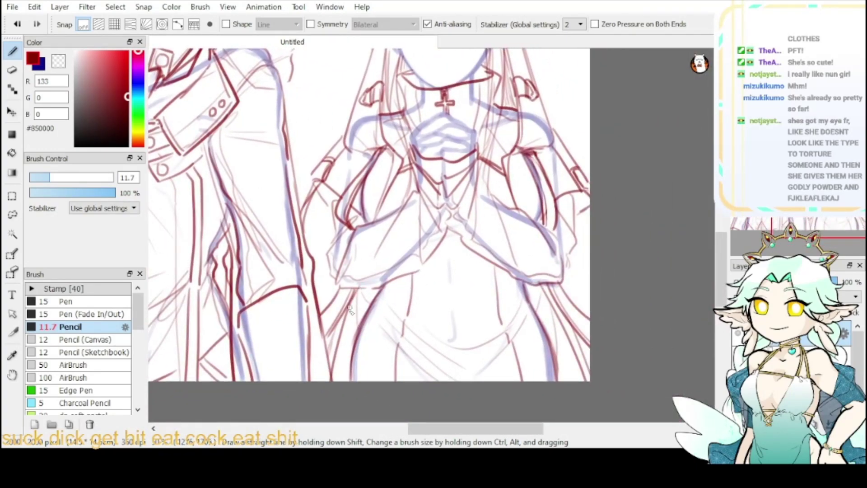
drag(371, 292, 347, 335)
key(ctrl+z)
drag(373, 287, 345, 344)
key(ctrl+z)
drag(372, 289, 347, 339)
drag(383, 288, 349, 359)
key(ctrl+z)
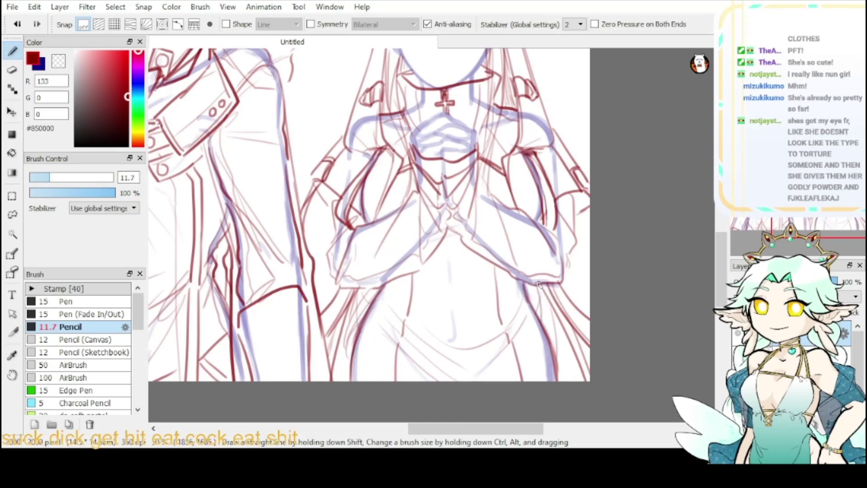
drag(538, 285, 561, 354)
drag(547, 310, 558, 354)
drag(539, 290, 557, 357)
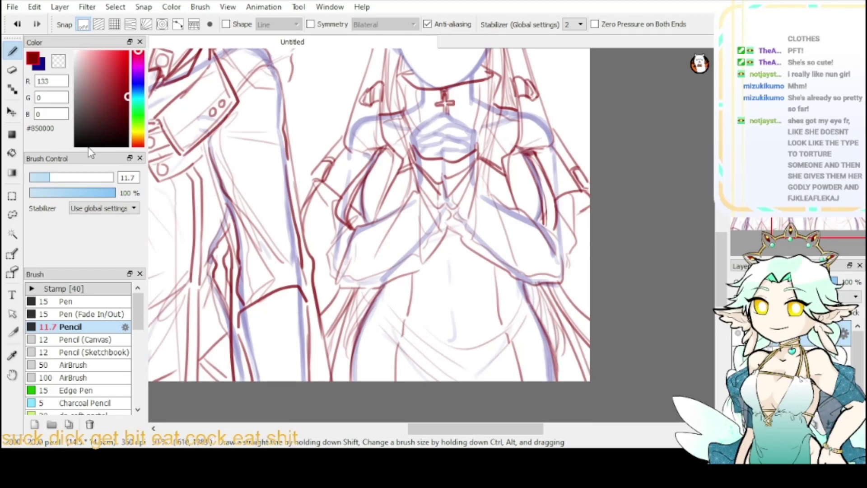
- Erase the nun's outfit lines that cross the hair locks at the collar and shoulders, using an eraser of size 50
key(e)
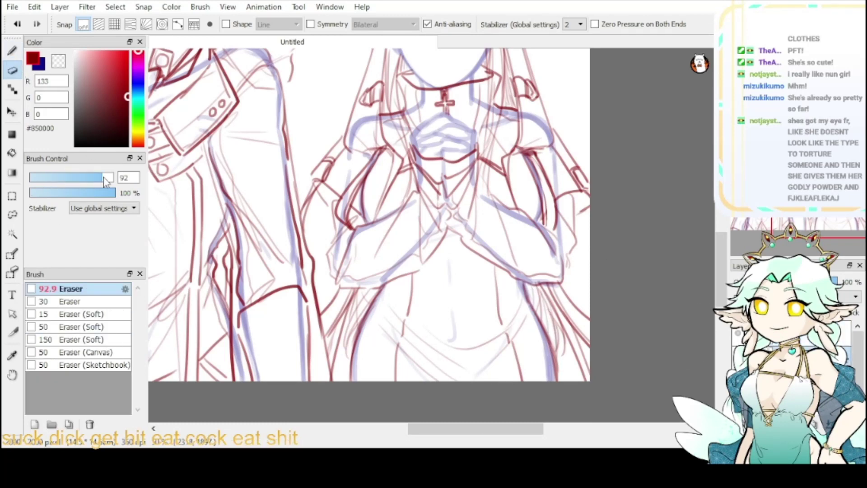
drag(105, 177, 93, 177)
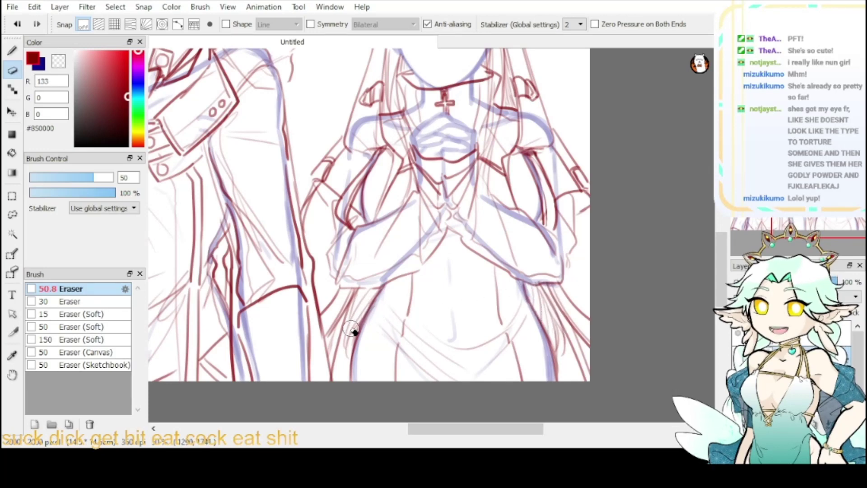
mouse_move(830, 199)
mouse_down()
mouse_move(818, 181)
mouse_move(836, 180)
mouse_up()
scroll(499, 188, up, 1)
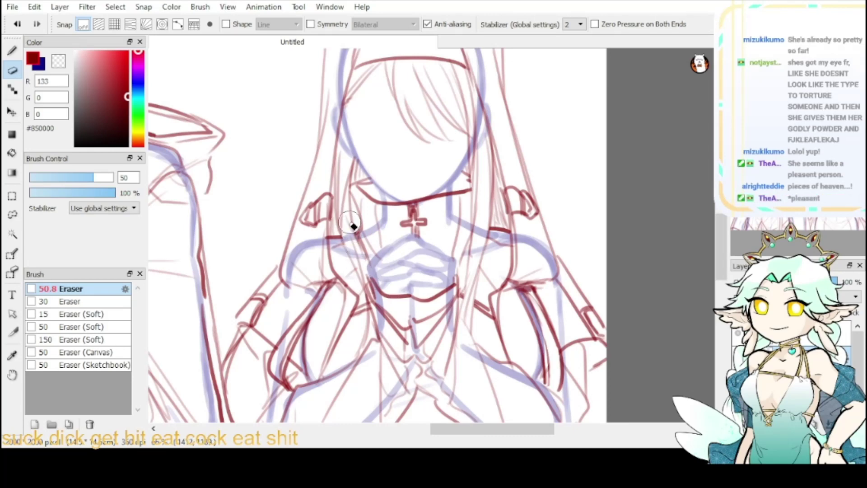
drag(406, 226, 470, 335)
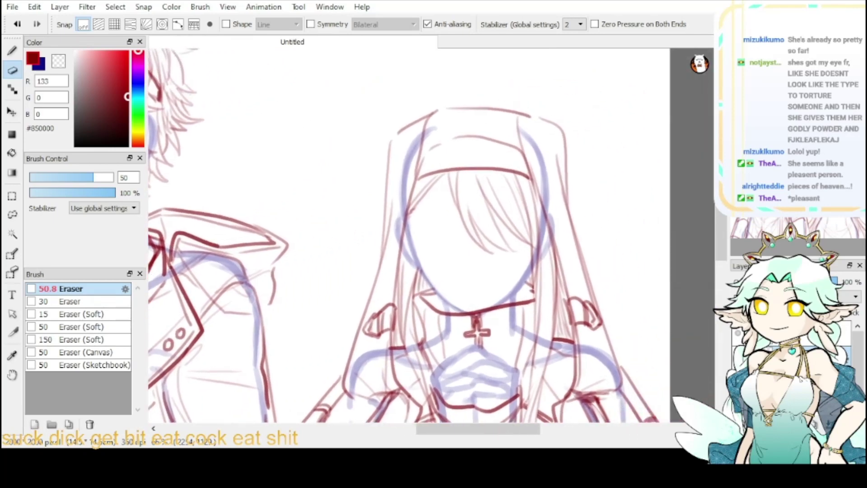
- On the hair layer, pencil the curved upper lid and slanted outer edge of the goggled man's left-hand eye
click(794, 333)
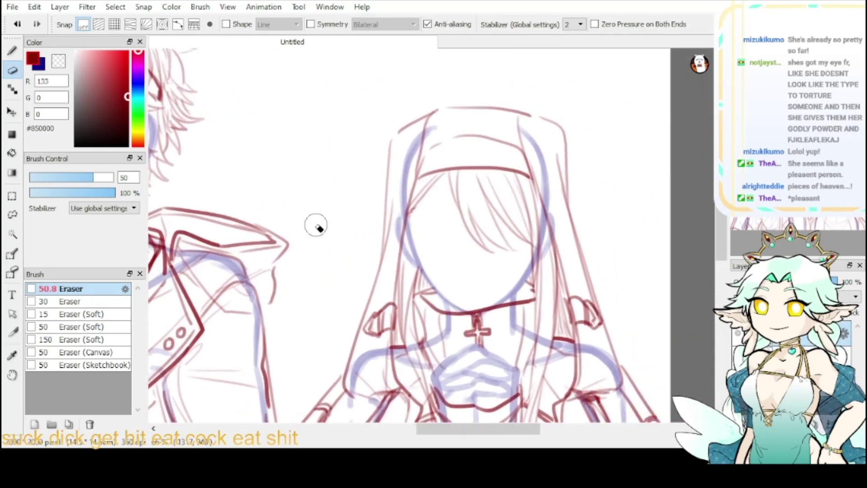
key(b)
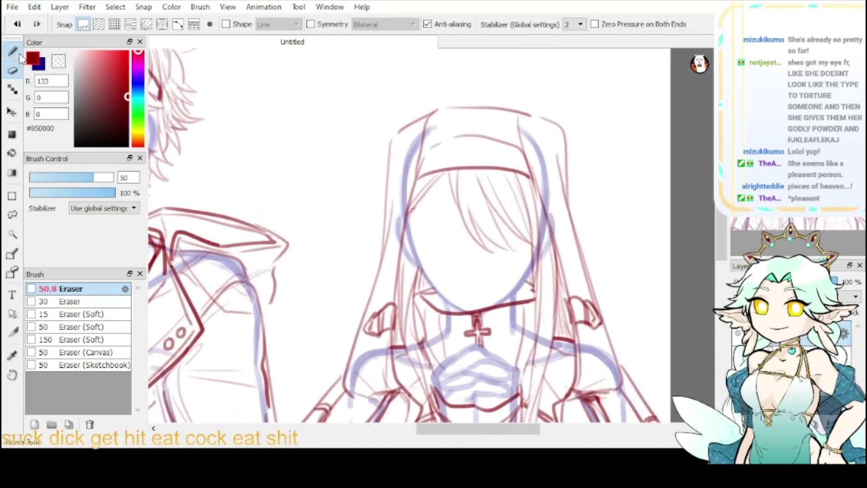
scroll(595, 134, up, 1)
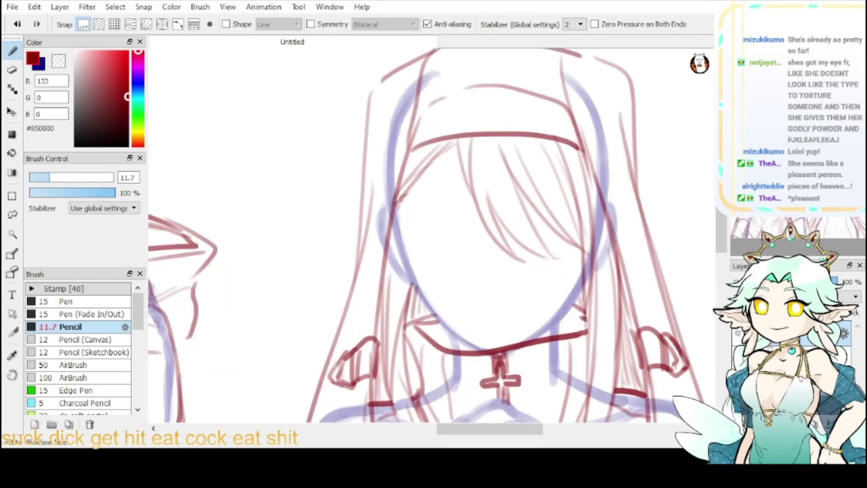
click(773, 57)
click(742, 57)
click(742, 57)
click(741, 57)
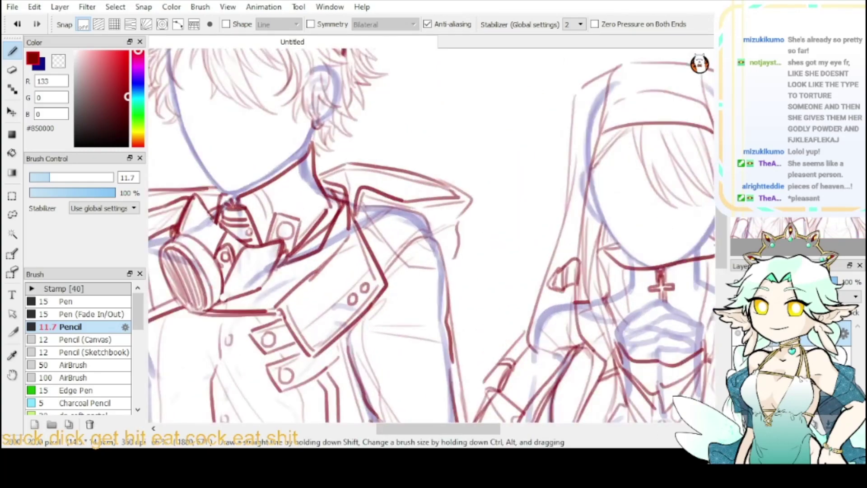
drag(592, 189, 557, 211)
drag(625, 304, 455, 290)
drag(253, 190, 650, 333)
key(ctrl+Up)
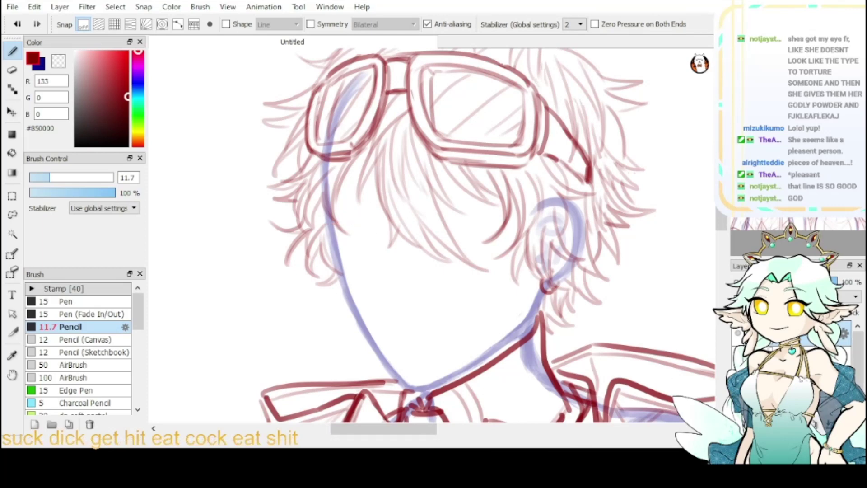
mouse_move(378, 243)
mouse_down()
mouse_move(342, 227)
mouse_move(364, 227)
mouse_move(349, 221)
mouse_move(315, 226)
mouse_move(342, 259)
mouse_up()
drag(329, 226, 343, 260)
key(ctrl+z)
key(ctrl+z)
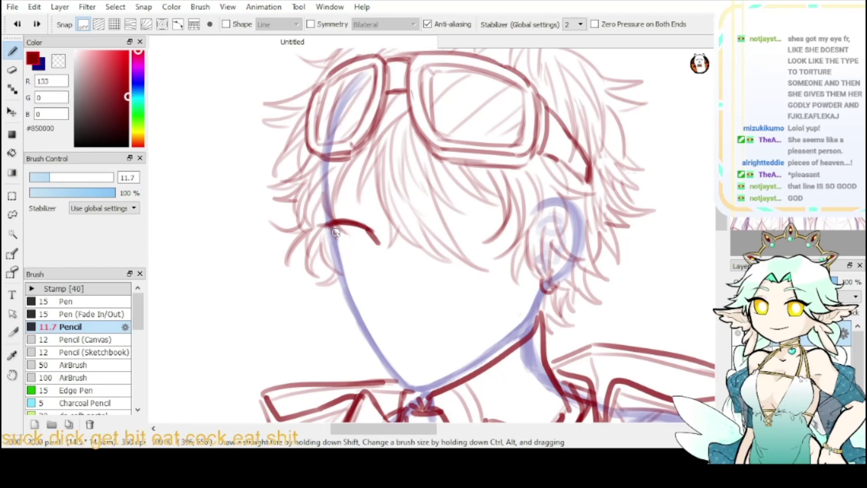
drag(328, 224, 346, 261)
drag(331, 225, 358, 273)
drag(339, 223, 375, 232)
- Sketch the man's right-hand eye with a long upper lid, an angled outer edge and a short lower lid line
drag(427, 243, 497, 222)
mouse_move(495, 223)
mouse_down()
mouse_move(428, 240)
mouse_move(428, 232)
mouse_move(460, 225)
mouse_move(512, 227)
mouse_move(491, 226)
mouse_move(500, 225)
mouse_move(484, 263)
mouse_move(454, 276)
mouse_move(496, 247)
mouse_move(493, 254)
mouse_move(502, 225)
mouse_move(513, 229)
mouse_move(495, 249)
mouse_move(514, 225)
mouse_up()
key(ctrl+z)
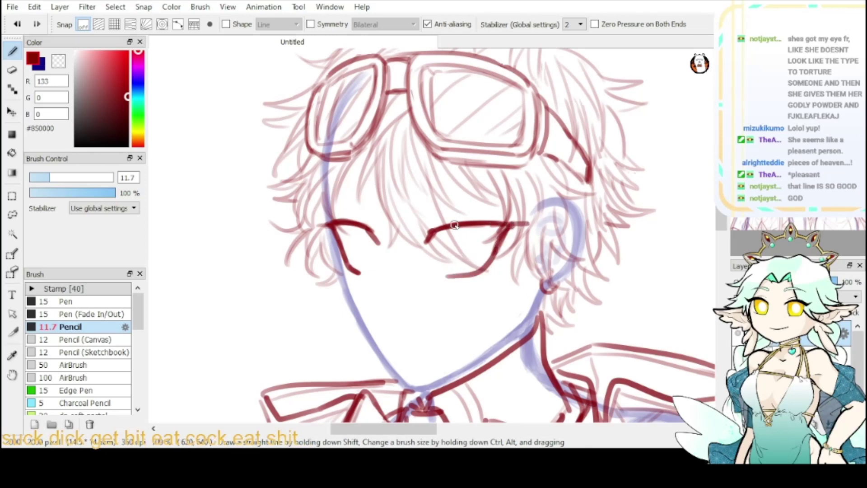
drag(455, 224, 530, 225)
mouse_move(449, 275)
mouse_down()
mouse_move(499, 248)
mouse_move(514, 227)
mouse_move(481, 262)
mouse_up()
- Refine both eyes by trimming the line ends with transparent colour and thickening the upper lids' outer corners in dark red
click(65, 62)
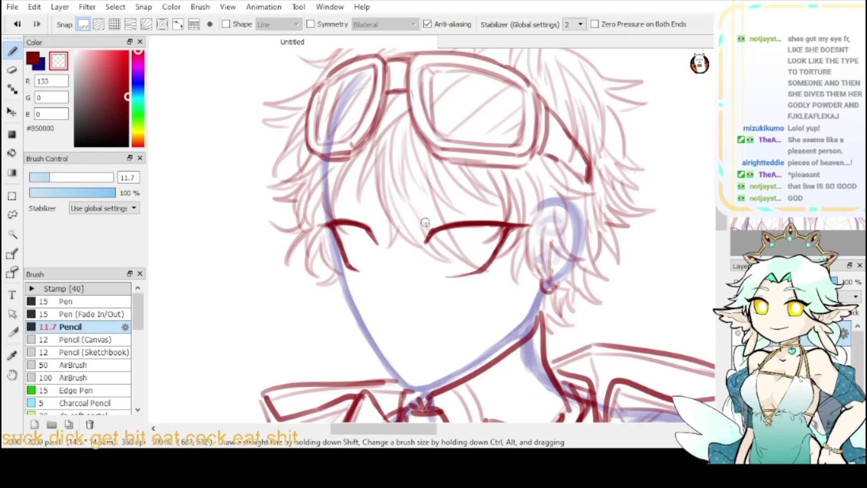
click(35, 64)
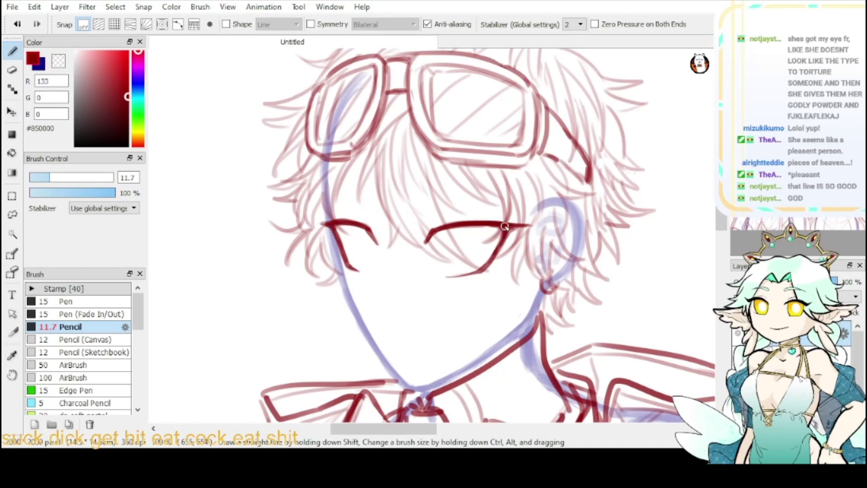
mouse_move(501, 242)
mouse_down()
mouse_move(525, 227)
mouse_move(503, 246)
mouse_up()
click(57, 66)
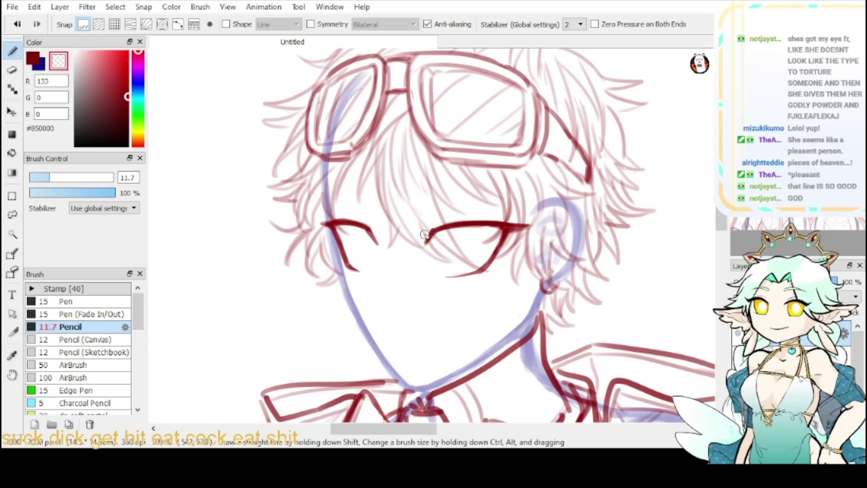
drag(439, 275, 498, 271)
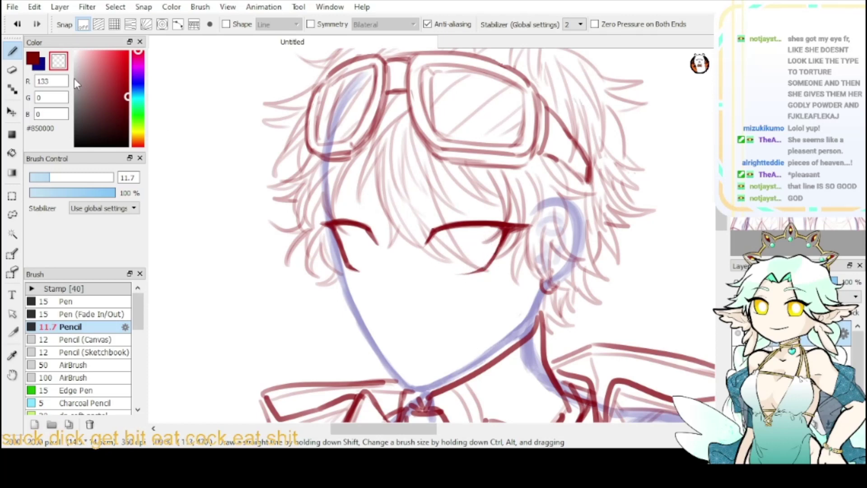
key(x)
drag(451, 225, 520, 231)
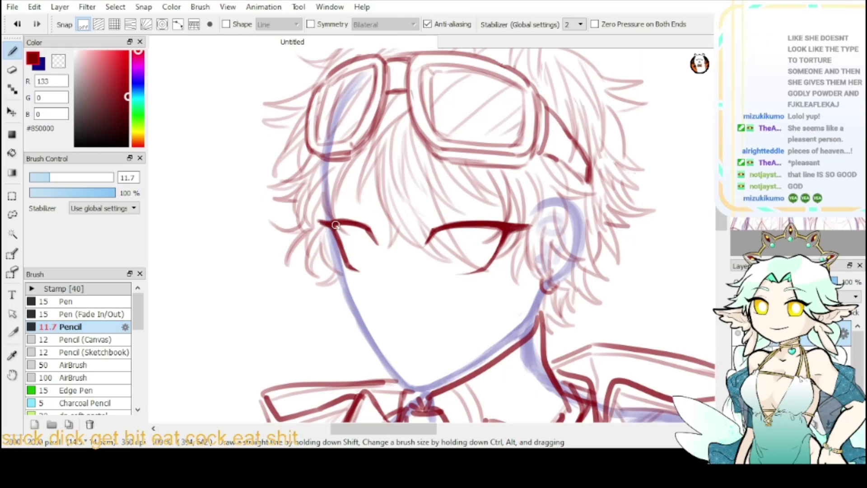
click(55, 64)
drag(324, 232, 322, 227)
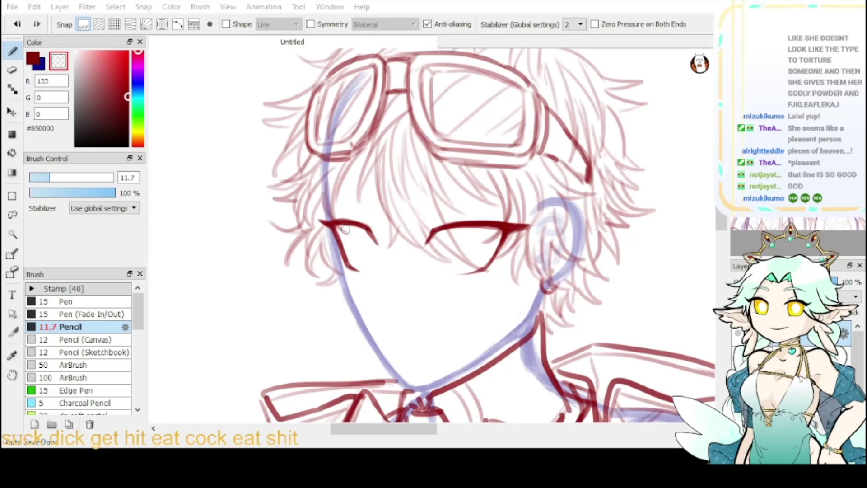
- Draw tall narrow irises beneath the upper lids of both eyes and darken the right-hand eye's upper lid
click(32, 59)
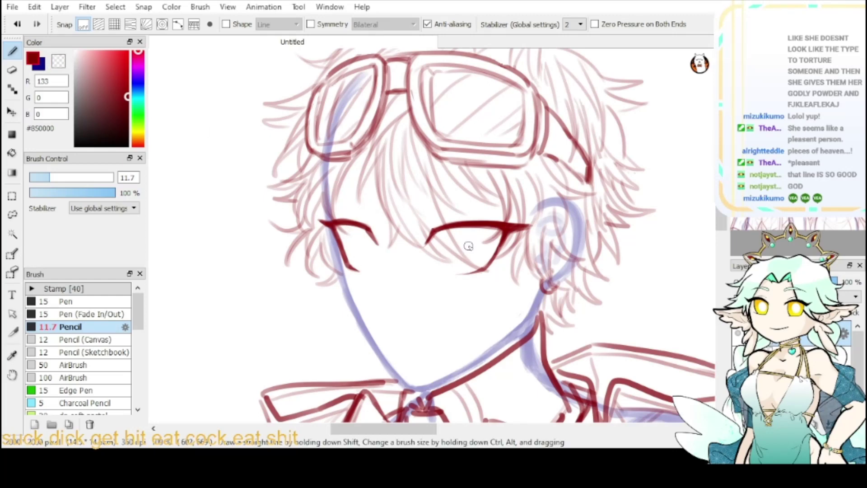
mouse_move(451, 232)
mouse_down()
mouse_move(456, 265)
mouse_move(479, 265)
mouse_up()
mouse_move(488, 230)
mouse_down()
mouse_move(486, 260)
mouse_move(475, 265)
mouse_up()
drag(346, 227, 369, 264)
key(ctrl+z)
key(ctrl+z)
mouse_move(346, 226)
mouse_down()
mouse_move(370, 265)
mouse_move(374, 240)
mouse_move(375, 265)
mouse_up()
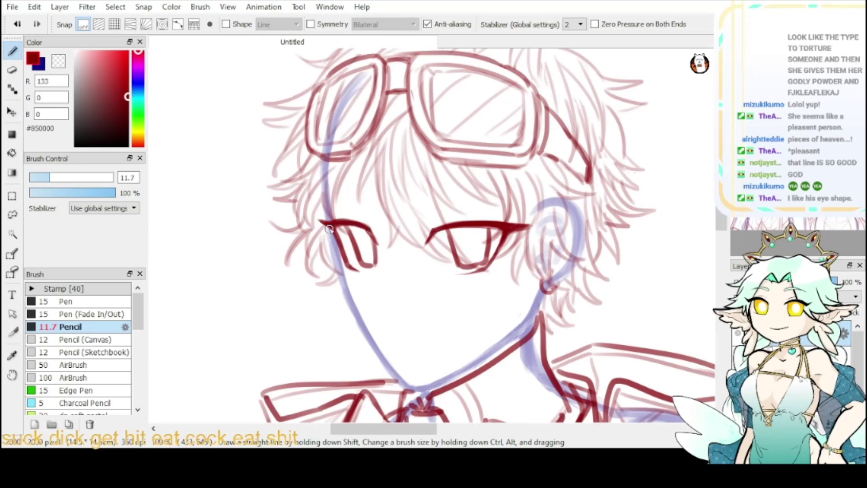
drag(453, 225, 517, 224)
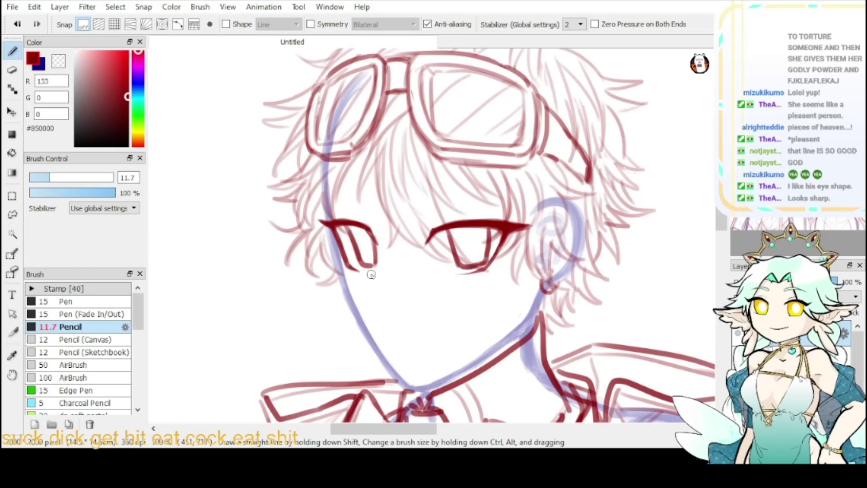
- Pencil faint lower lid lines beneath both of the man's eyes and thin crease lines above the upper lids
drag(340, 261, 358, 274)
mouse_move(464, 275)
mouse_down()
mouse_move(500, 255)
mouse_move(478, 255)
mouse_move(480, 279)
mouse_move(468, 279)
mouse_move(501, 266)
mouse_up()
key(ctrl+z)
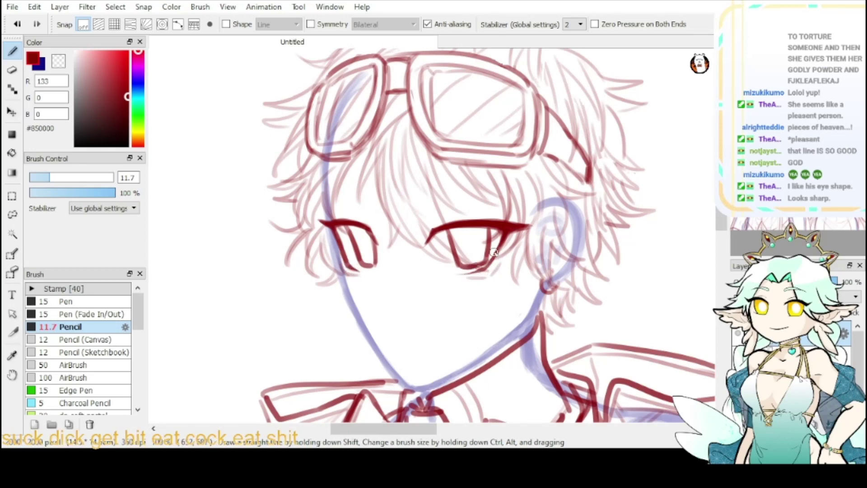
drag(428, 222, 506, 208)
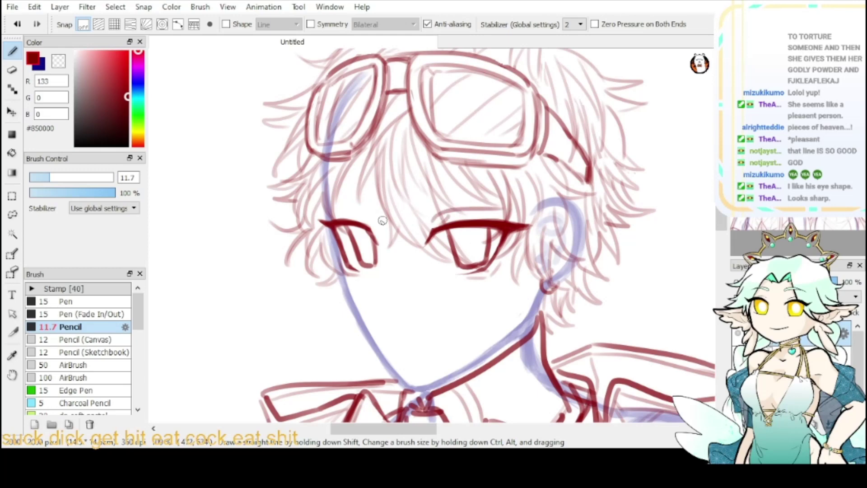
drag(371, 227, 331, 213)
- Sketch long, gently arched eyebrows over both eyes through the fringe and add short fold lines between brow and lid
mouse_move(426, 168)
mouse_down()
mouse_move(506, 170)
mouse_move(535, 182)
mouse_up()
drag(428, 169, 501, 174)
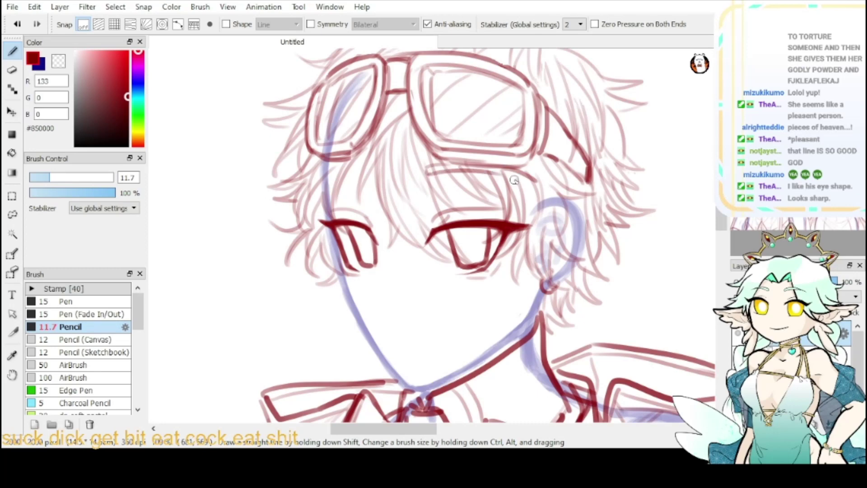
mouse_move(368, 171)
mouse_down()
mouse_move(346, 169)
mouse_move(357, 181)
mouse_move(342, 187)
mouse_move(359, 197)
mouse_up()
drag(441, 192, 457, 186)
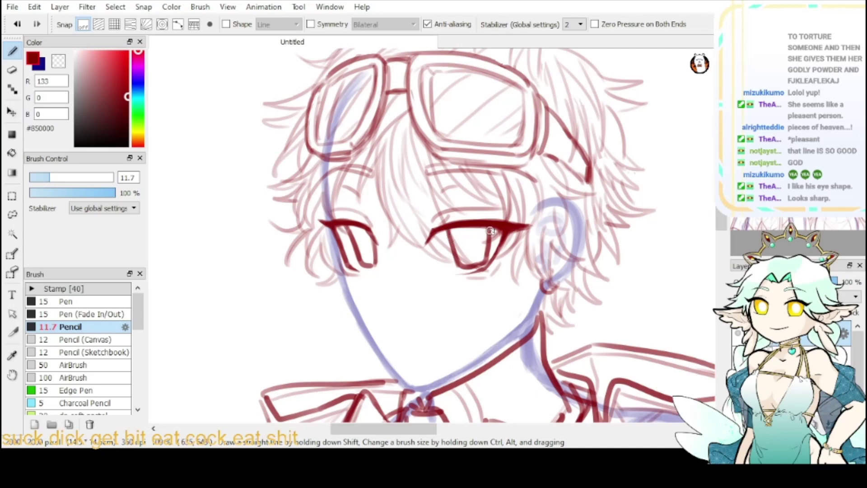
- Draw short vertical pupils in both irises and a small pointed V-shaped nose beside the left-hand eye
drag(470, 231, 470, 241)
mouse_move(381, 267)
mouse_down()
mouse_move(361, 280)
mouse_move(375, 303)
mouse_move(360, 286)
mouse_up()
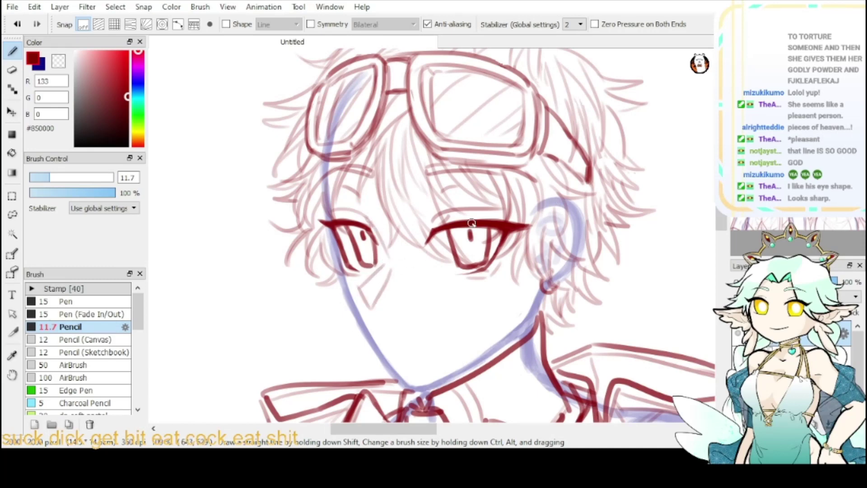
mouse_move(383, 265)
mouse_down()
mouse_move(357, 283)
mouse_move(384, 278)
mouse_move(388, 265)
mouse_move(376, 295)
mouse_move(388, 285)
mouse_move(385, 270)
mouse_move(362, 286)
mouse_move(369, 309)
mouse_move(391, 261)
mouse_up()
key(ctrl+z)
key(ctrl+z)
key(ctrl+z)
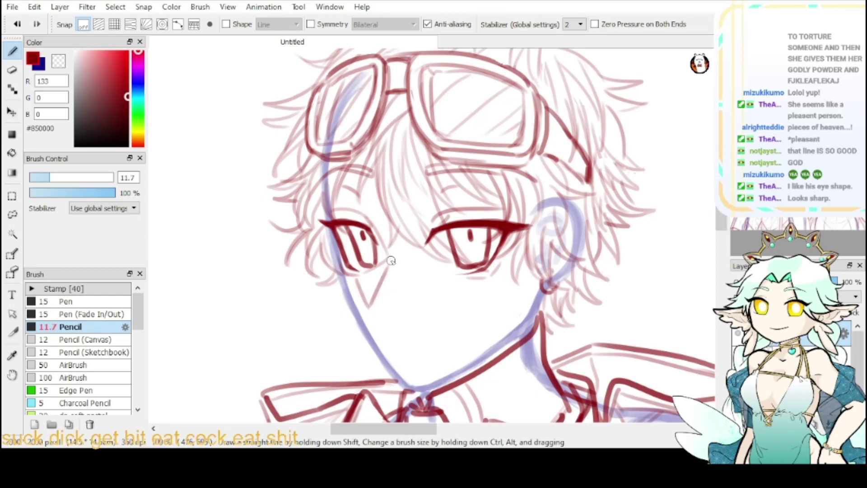
drag(798, 167, 785, 154)
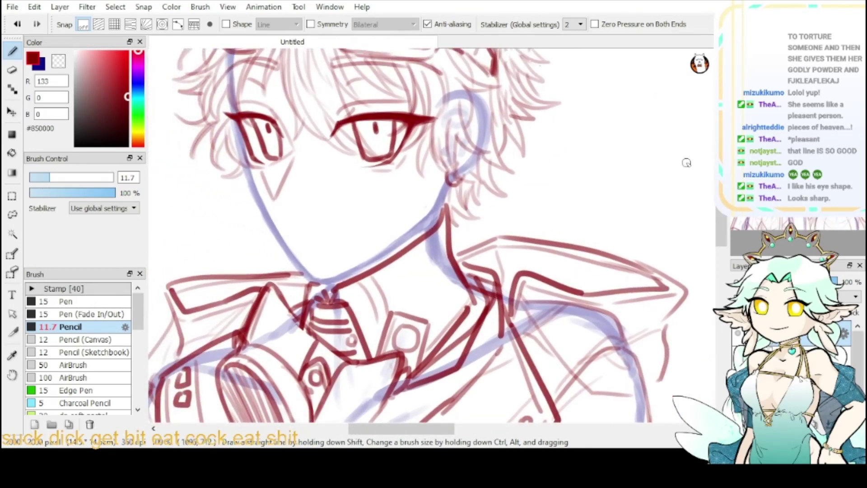
click(65, 63)
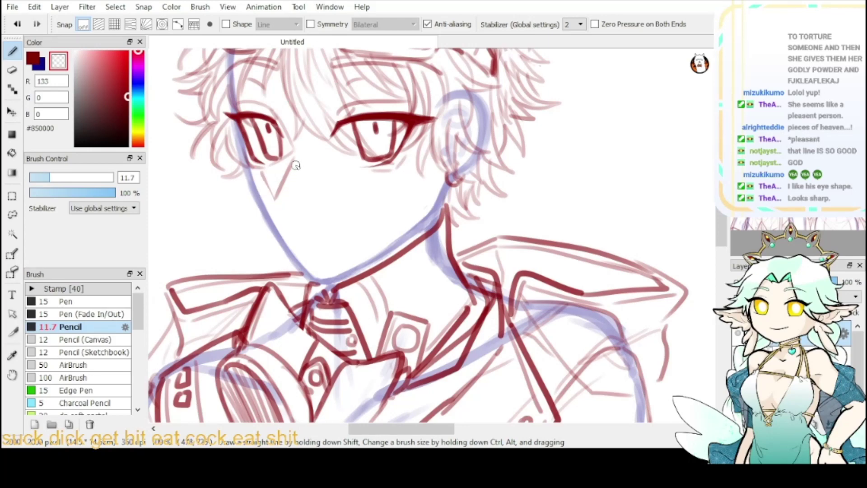
key(x)
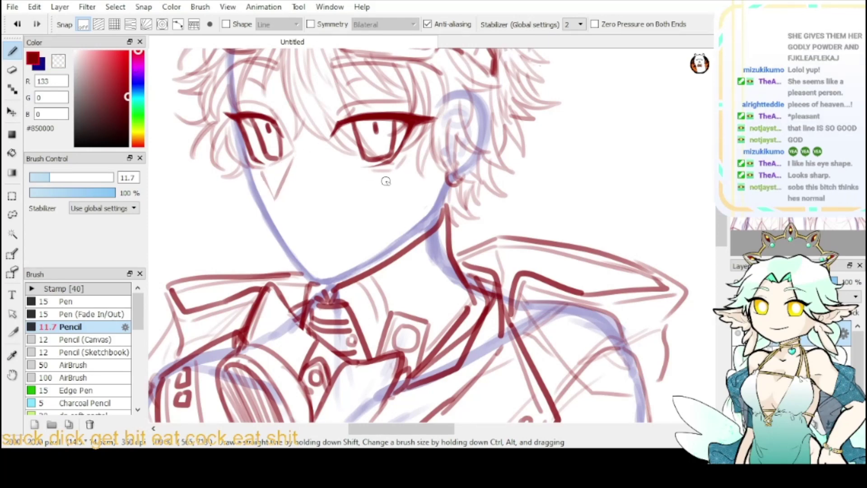
- Draw the mouth as a short flat line beside a longer upward-slanting one, with a small mark for the lower lip
drag(785, 166, 783, 152)
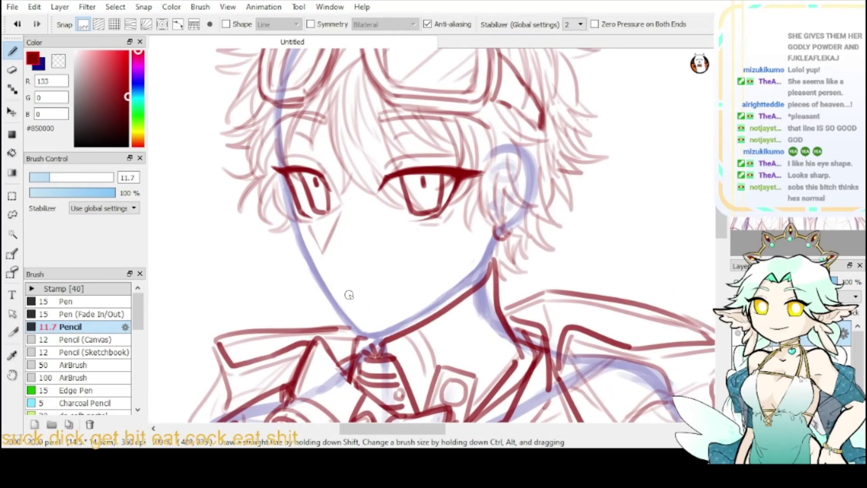
drag(346, 294, 408, 284)
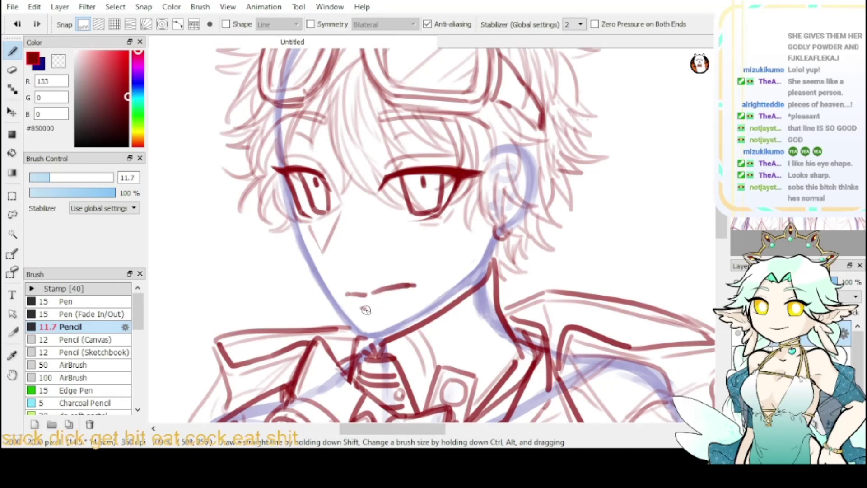
key(ctrl+z)
key(ctrl+z)
drag(371, 294, 406, 285)
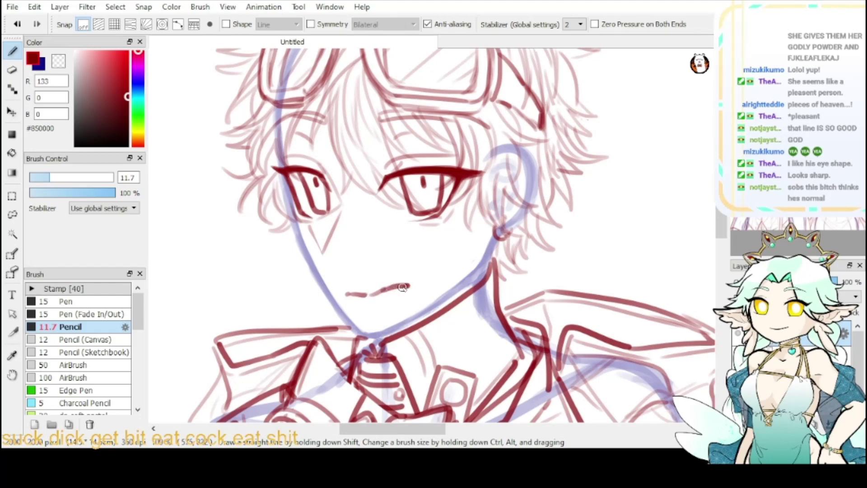
click(362, 310)
- Sketch small curved sweat marks on the right-hand cheek and clean up the mouth line with transparent colour
mouse_move(435, 275)
mouse_down()
mouse_move(456, 247)
mouse_move(442, 263)
mouse_up()
key(ctrl+z)
key(ctrl+z)
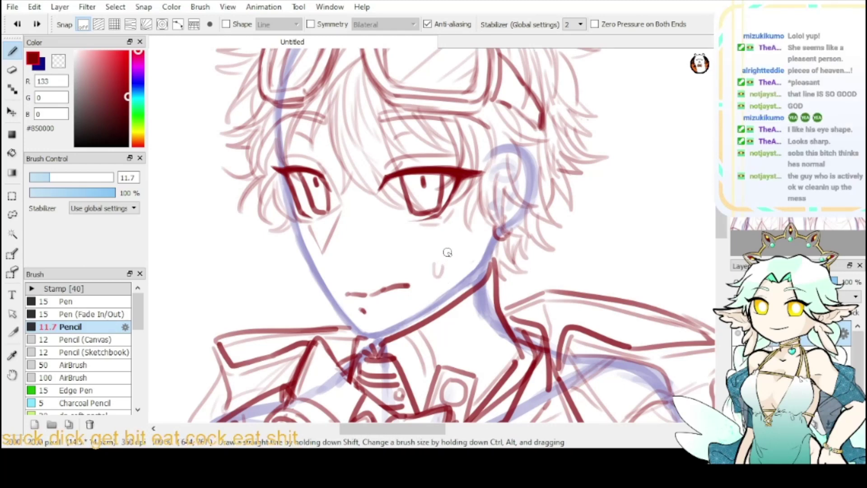
click(59, 60)
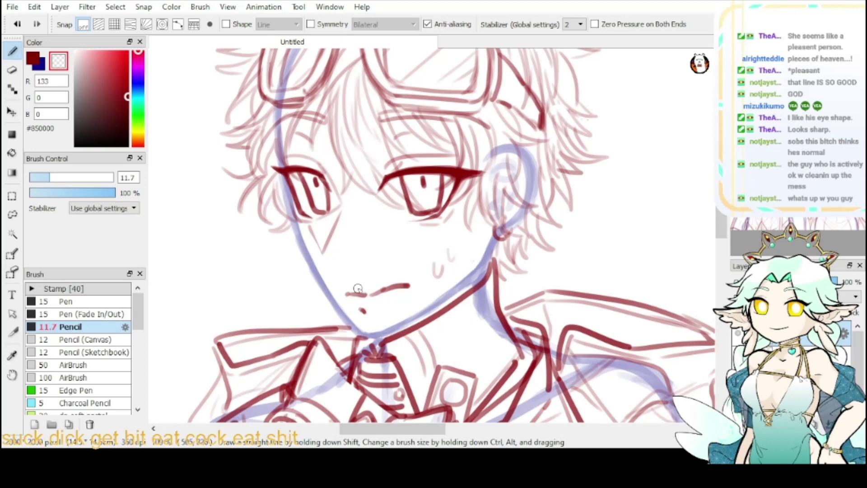
drag(353, 290, 390, 291)
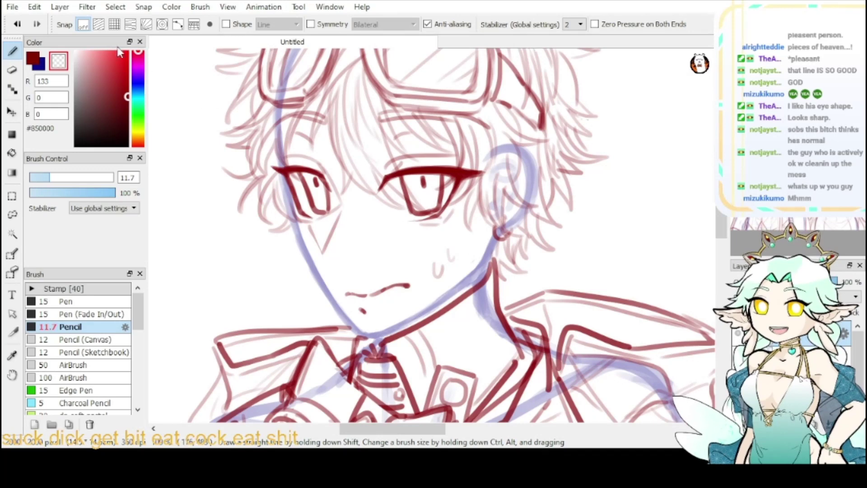
click(32, 58)
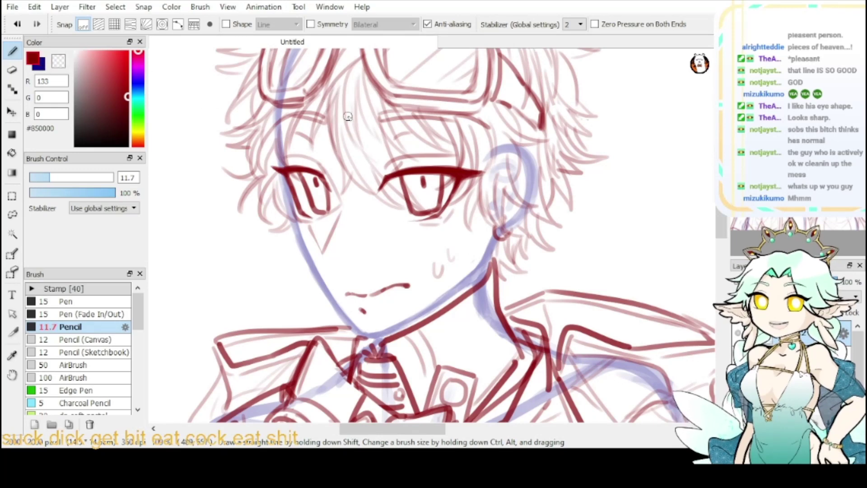
click(63, 61)
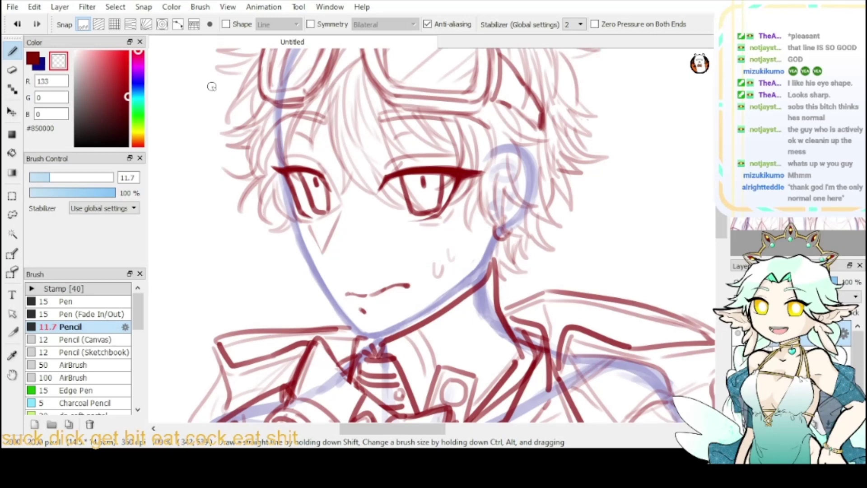
click(35, 63)
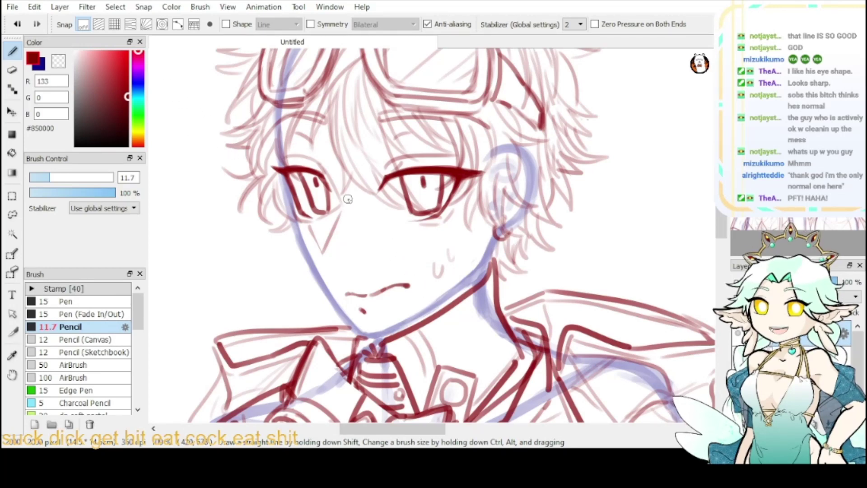
- Review the man's face and outfit alongside the neighbouring nun sketch
key(ctrl+minus)
key(ctrl+minus)
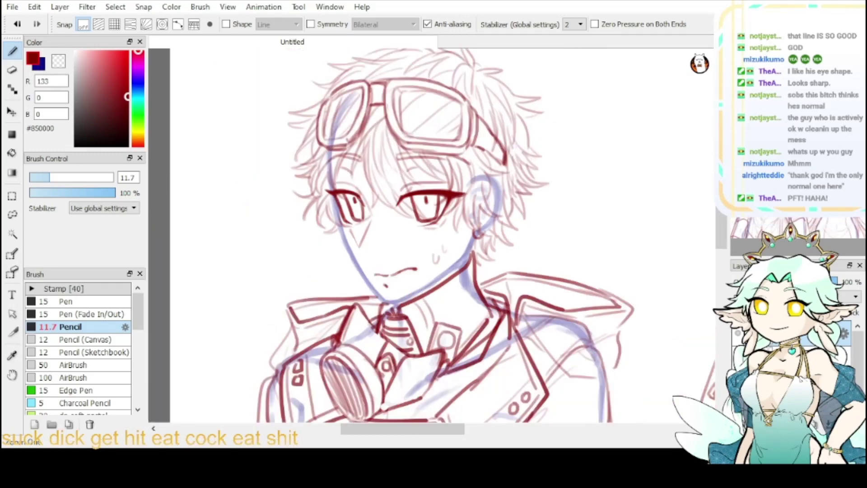
mouse_move(569, 143)
mouse_down()
mouse_move(510, 134)
mouse_move(547, 26)
mouse_move(528, 36)
mouse_move(408, 11)
mouse_up()
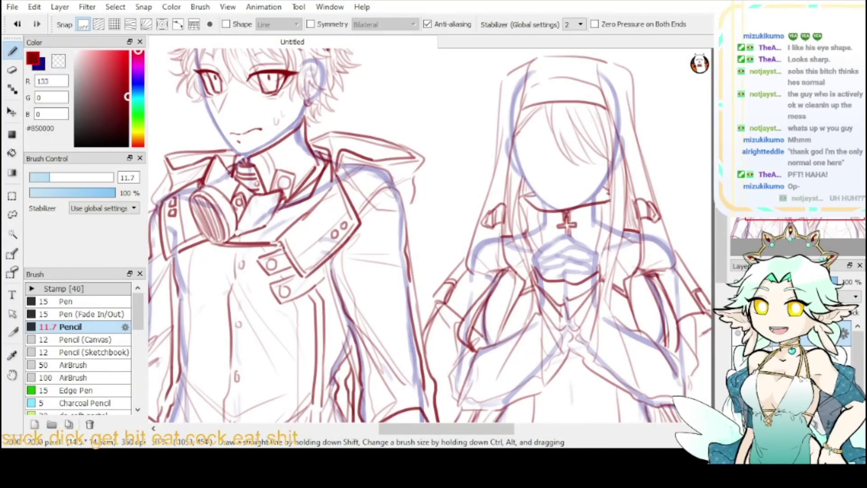
drag(396, 160, 592, 197)
scroll(433, 235, down, 5)
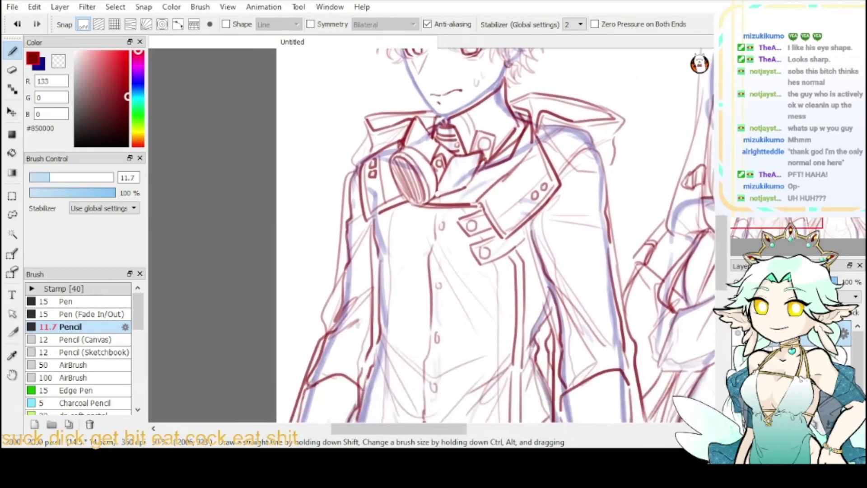
scroll(434, 235, up, 5)
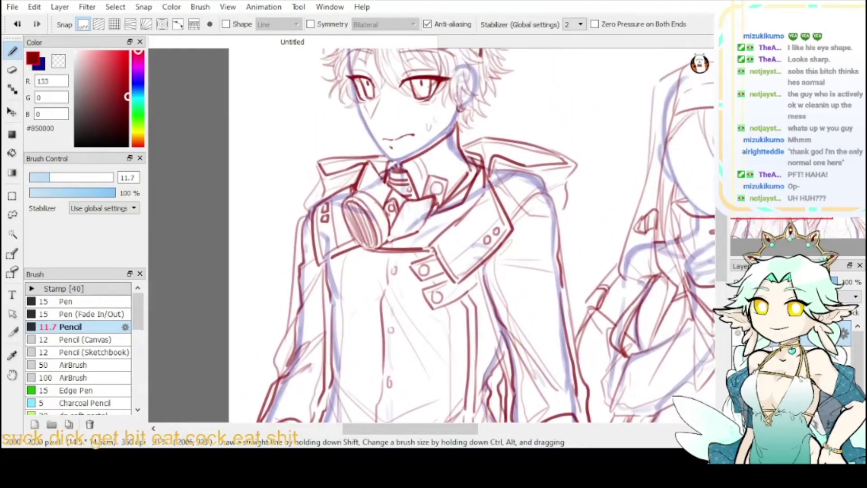
scroll(434, 234, up, 2)
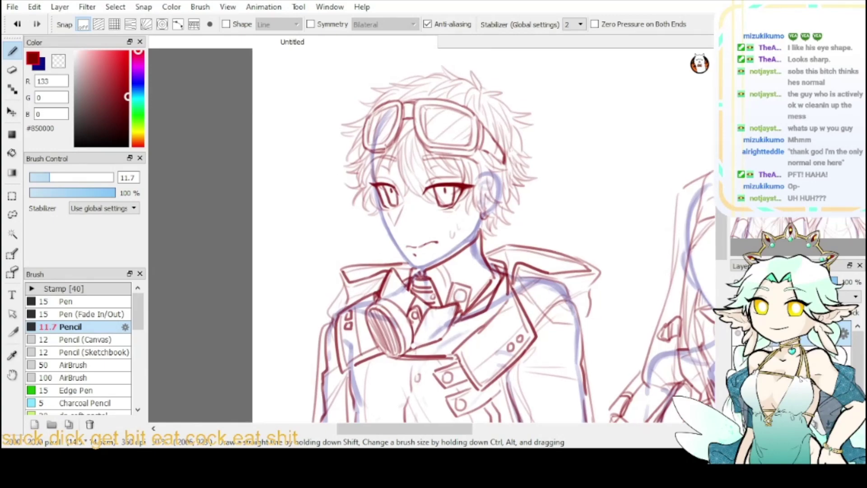
scroll(429, 250, up, 2)
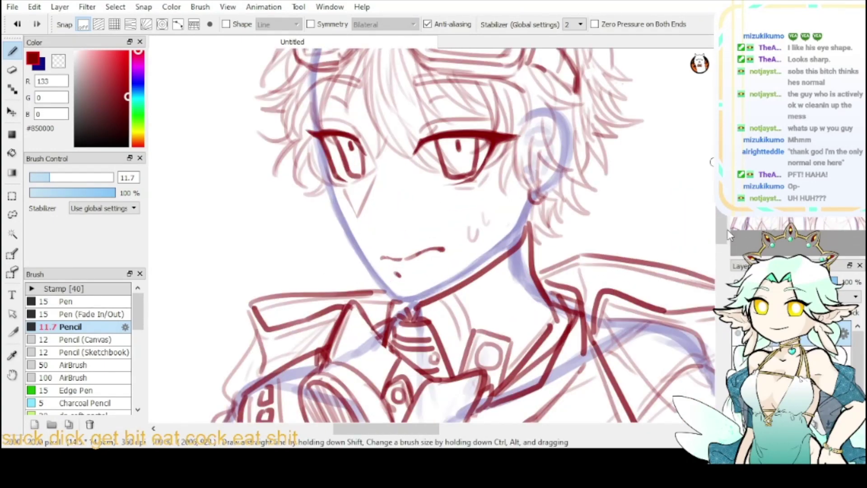
- Erase the sweat marks on the cheek and redraw them in the same spot as two small curved strokes
click(12, 70)
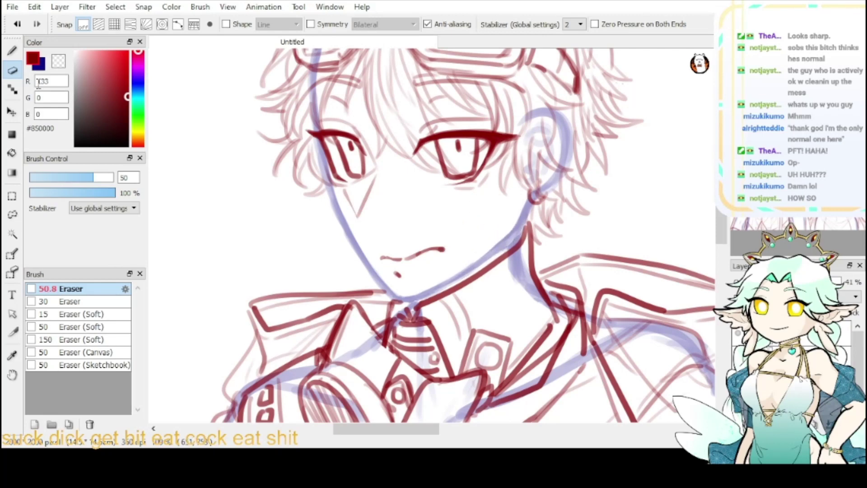
key(b)
click(790, 358)
click(738, 334)
click(738, 333)
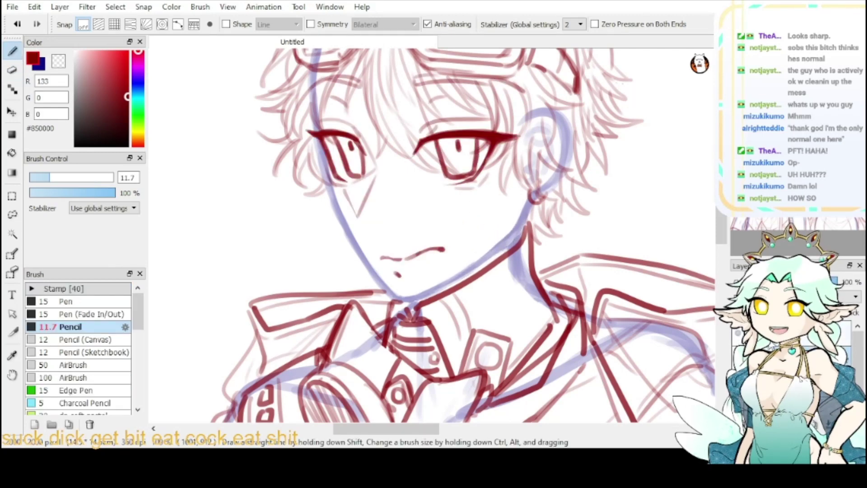
click(790, 333)
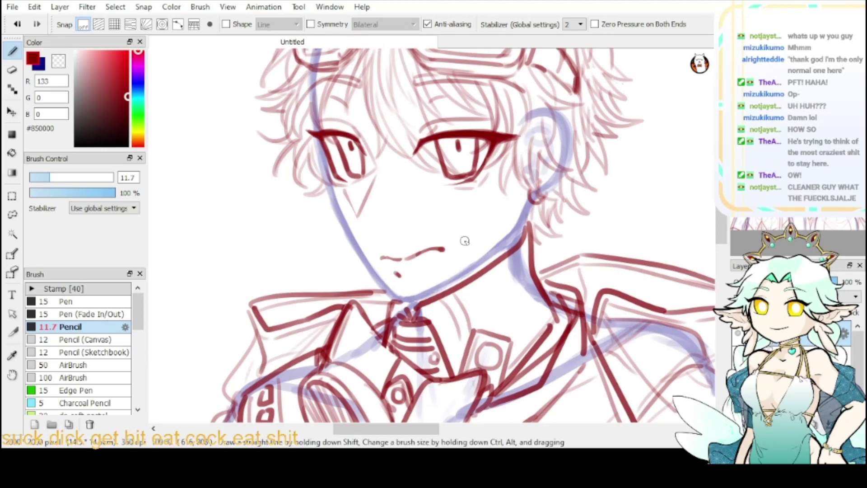
mouse_move(464, 238)
mouse_down()
mouse_move(474, 248)
mouse_move(486, 229)
mouse_up()
key(ctrl+z)
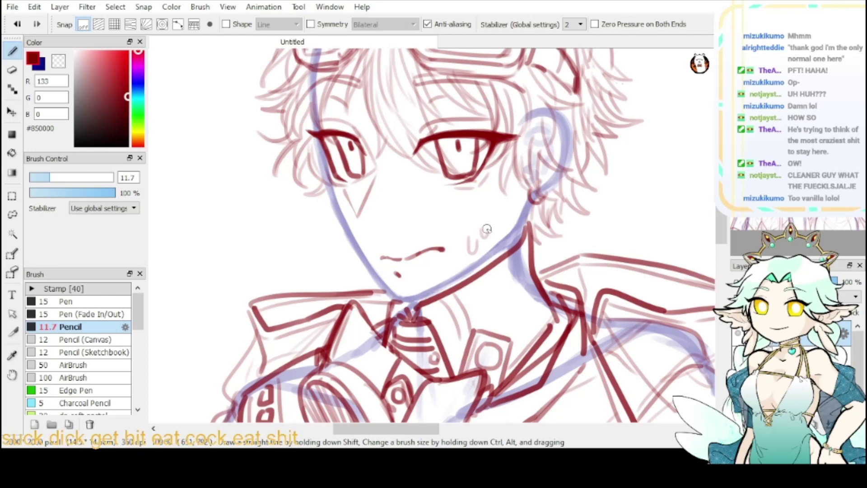
- Dot scattered freckles across the cheek below the right-hand eye, spreading outward towards the ear and jaw
click(436, 189)
click(444, 190)
click(440, 201)
click(449, 196)
click(452, 195)
click(465, 206)
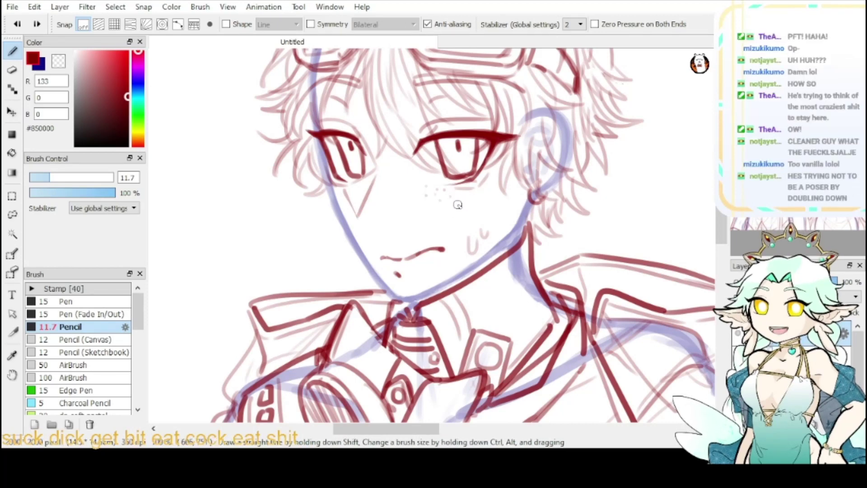
click(456, 215)
click(463, 197)
click(476, 205)
click(468, 209)
click(479, 218)
click(491, 193)
click(492, 181)
click(492, 190)
click(498, 199)
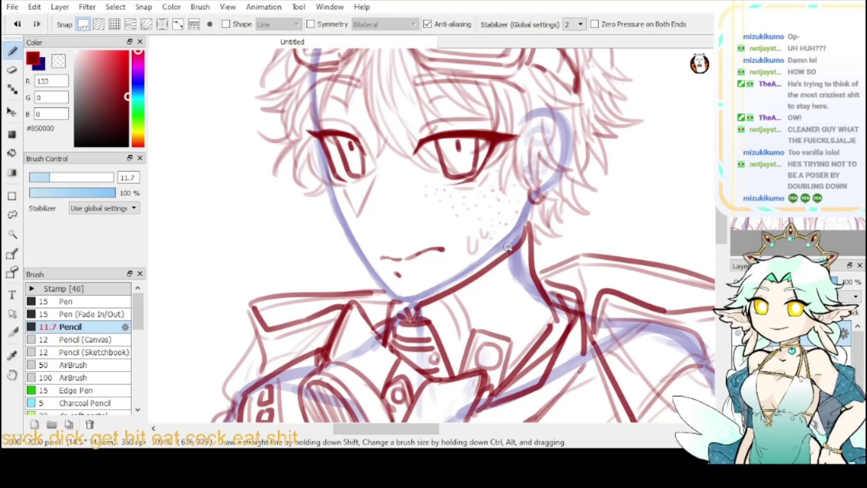
- Continue the freckles over the nose bridge between the two eyes with small scattered dots
click(386, 185)
click(398, 174)
click(404, 180)
click(400, 188)
click(410, 192)
click(399, 164)
click(417, 176)
click(391, 194)
scroll(451, 170, down, 3)
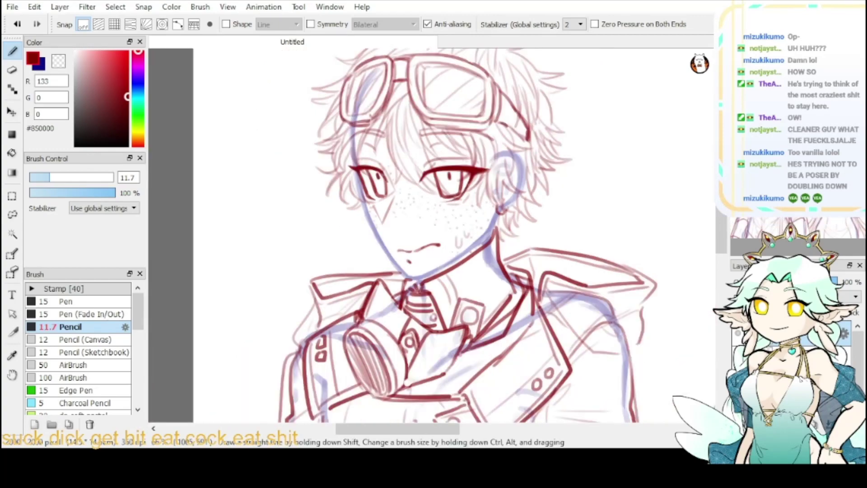
scroll(331, 198, up, 1)
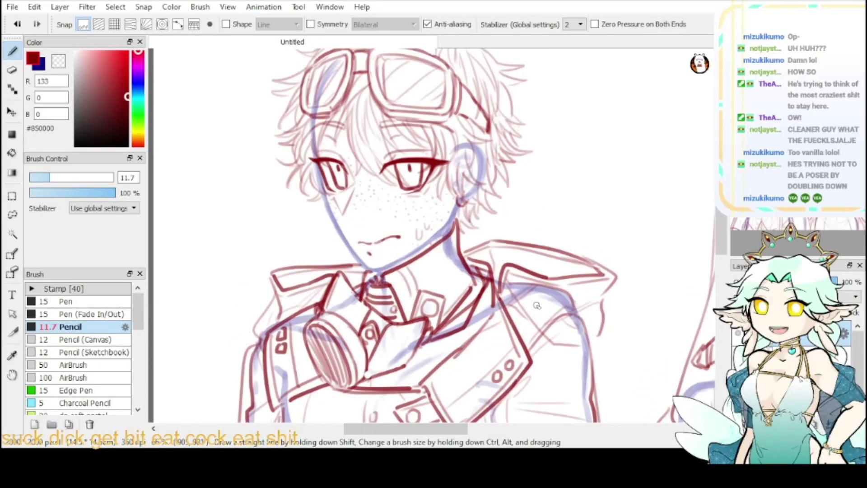
double_click(738, 54)
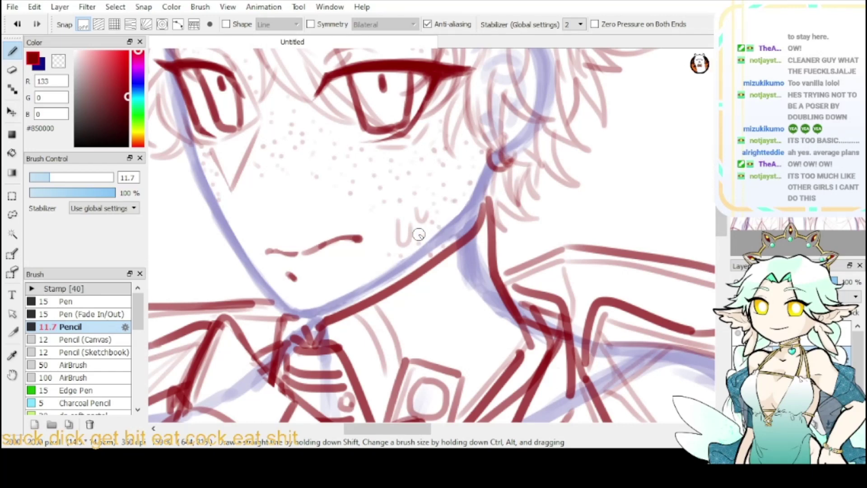
scroll(384, 228, down, 2)
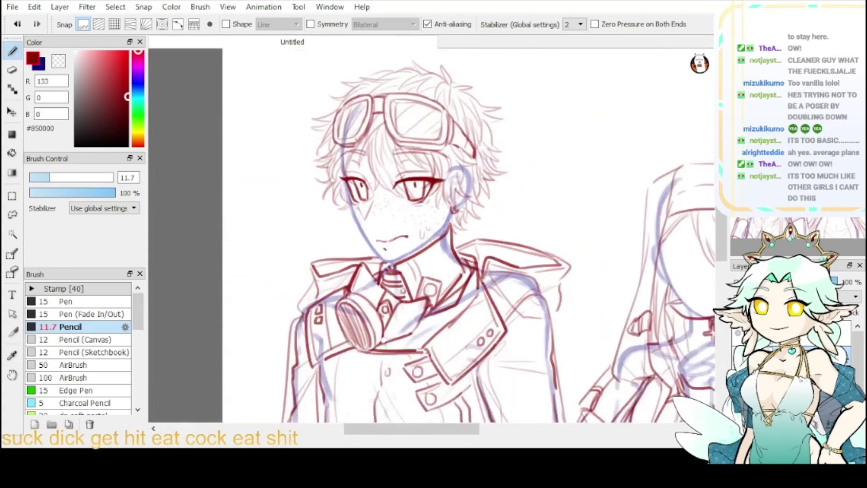
mouse_move(420, 338)
mouse_down()
mouse_move(377, 278)
mouse_move(375, 234)
mouse_move(403, 94)
mouse_up()
scroll(465, 207, up, 4)
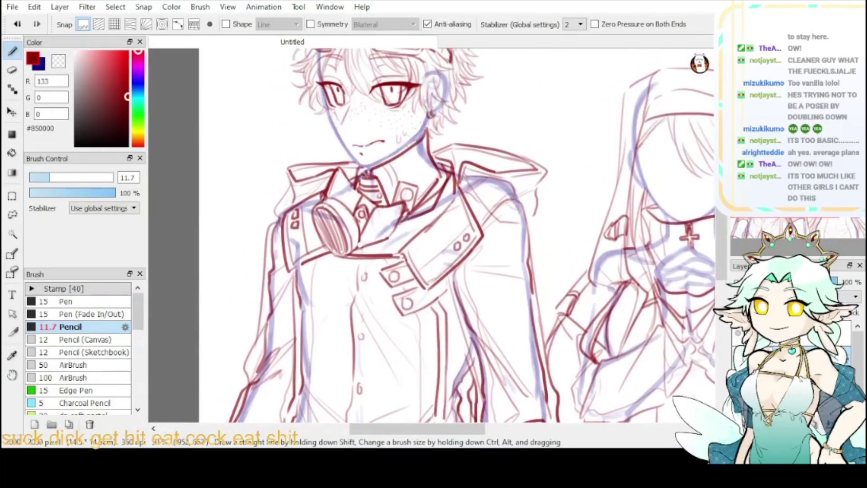
- Hide and reshow the man's face sketch to compare the drawing with and without it, and make its layer active
click(737, 358)
click(738, 358)
click(738, 333)
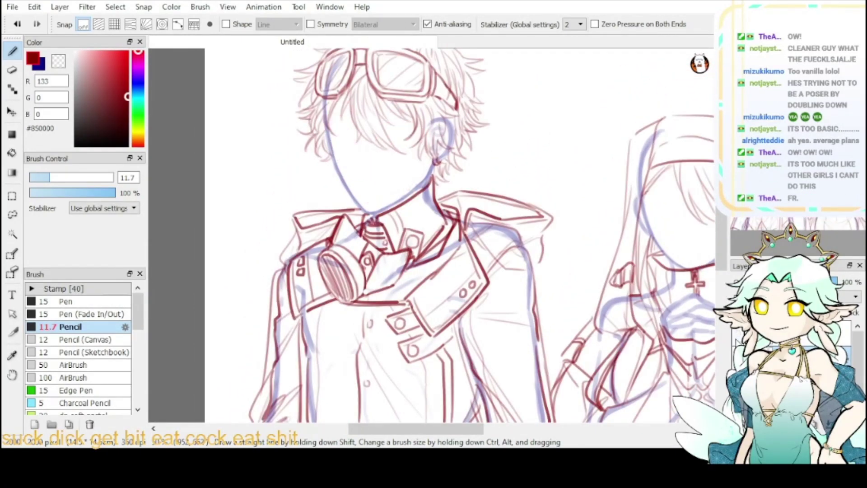
click(737, 333)
click(806, 335)
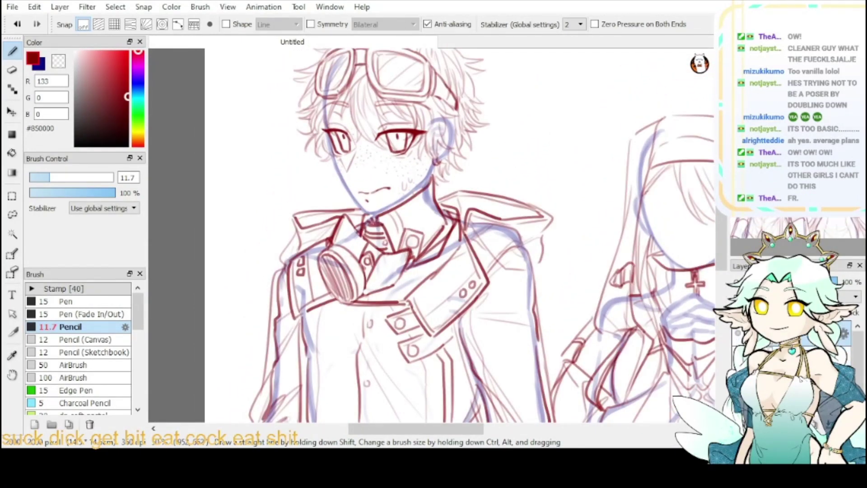
- Start a small cat doodle in the blank area beside the man's collar, sketching two pointed ears and the left-hand cheek tuft
scroll(427, 237, up, 2)
mouse_move(375, 149)
mouse_down()
mouse_move(280, 356)
mouse_move(639, 300)
mouse_up()
drag(333, 283, 435, 190)
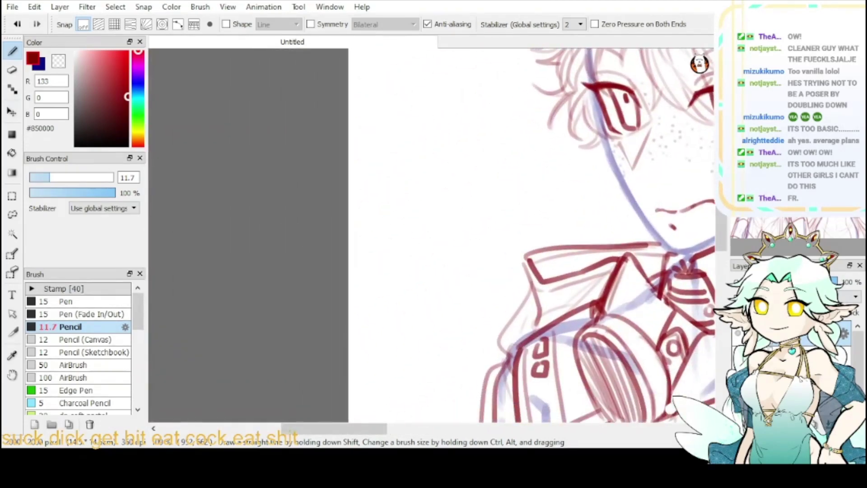
scroll(435, 190, up, 1)
mouse_move(440, 158)
mouse_down()
mouse_move(412, 125)
mouse_move(412, 174)
mouse_move(476, 142)
mouse_move(421, 121)
mouse_move(424, 172)
mouse_up()
key(ctrl+z)
key(ctrl+z)
mouse_move(445, 155)
mouse_down()
mouse_move(473, 140)
mouse_move(500, 150)
mouse_up()
mouse_move(423, 178)
mouse_down()
mouse_move(411, 189)
mouse_move(418, 207)
mouse_up()
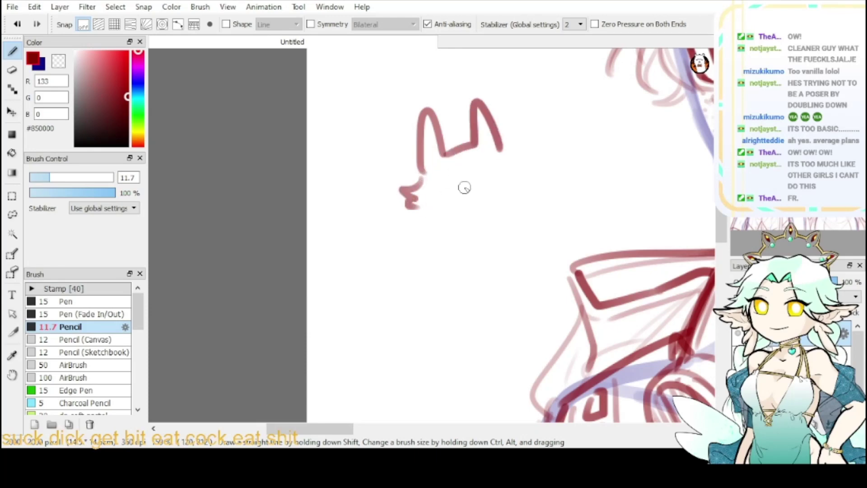
- Add the right-hand cheek tuft, two half-lidded eyes, and the nose and mouth to the doodled cat's head
drag(504, 158, 524, 176)
mouse_move(432, 174)
mouse_down()
mouse_move(438, 193)
mouse_move(433, 181)
mouse_move(442, 181)
mouse_up()
mouse_move(472, 170)
mouse_down()
mouse_move(479, 178)
mouse_move(482, 171)
mouse_move(458, 191)
mouse_move(466, 202)
mouse_up()
- Sketch the doodled cat's chest line, retrying it until it leads into a bent front paw and a belly line
mouse_move(460, 195)
mouse_down()
mouse_move(440, 217)
mouse_move(470, 259)
mouse_up()
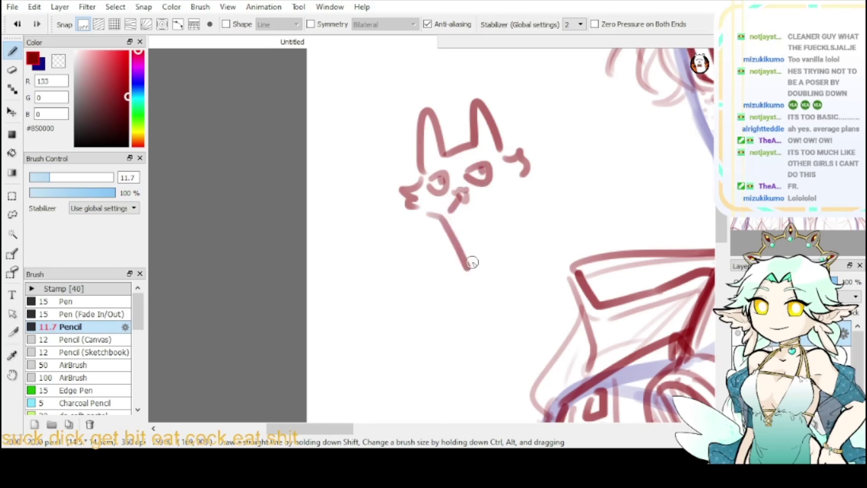
key(ctrl+z)
mouse_move(430, 221)
mouse_down()
mouse_move(458, 227)
mouse_move(486, 298)
mouse_up()
mouse_move(521, 199)
mouse_down()
mouse_move(501, 205)
mouse_move(512, 233)
mouse_up()
key(ctrl+z)
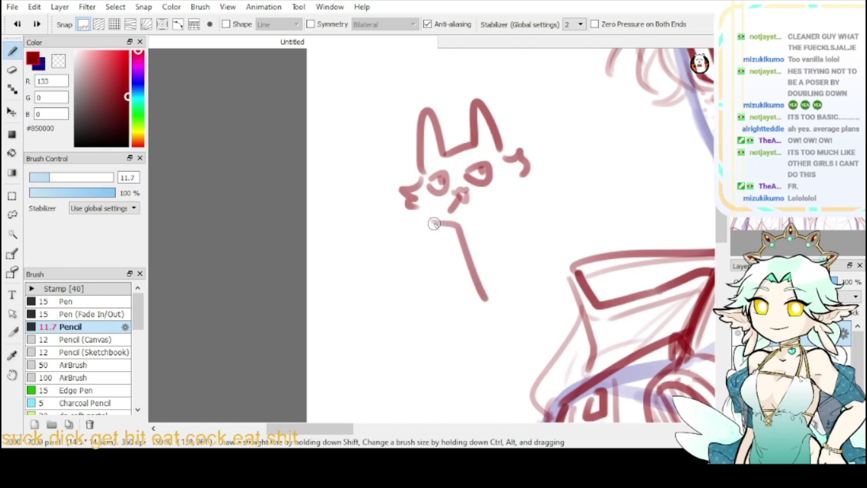
key(ctrl+z)
mouse_move(428, 221)
mouse_down()
mouse_move(449, 227)
mouse_move(460, 261)
mouse_move(432, 272)
mouse_move(444, 285)
mouse_move(460, 279)
mouse_move(485, 318)
mouse_up()
key(ctrl+z)
mouse_move(447, 286)
mouse_down()
mouse_move(479, 274)
mouse_move(507, 328)
mouse_move(547, 313)
mouse_up()
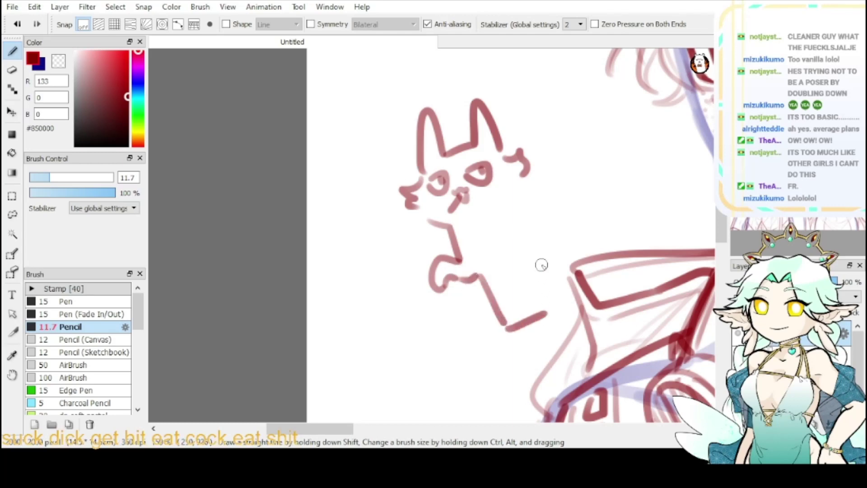
- Undo the cat's back and belly strokes and redraw the angled body line below the paw
mouse_move(519, 186)
mouse_down()
mouse_move(506, 206)
mouse_move(516, 226)
mouse_up()
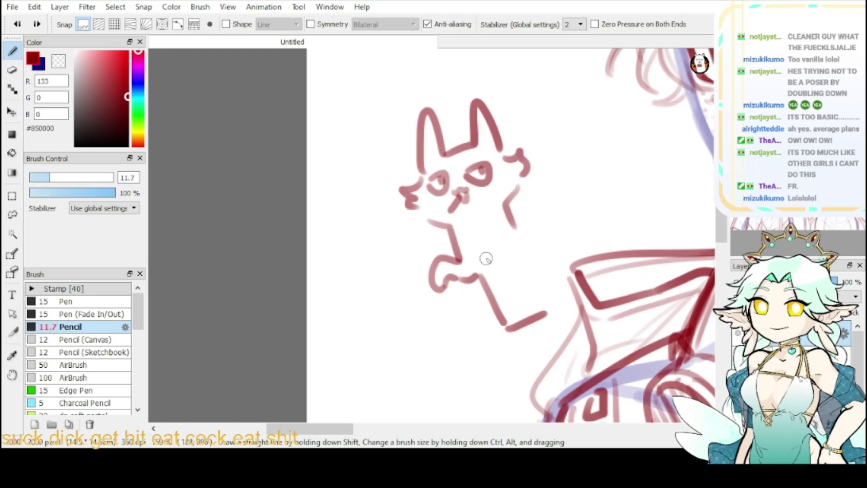
key(ctrl+z)
key(ctrl+z)
mouse_move(471, 280)
mouse_down()
mouse_move(482, 307)
mouse_move(534, 291)
mouse_up()
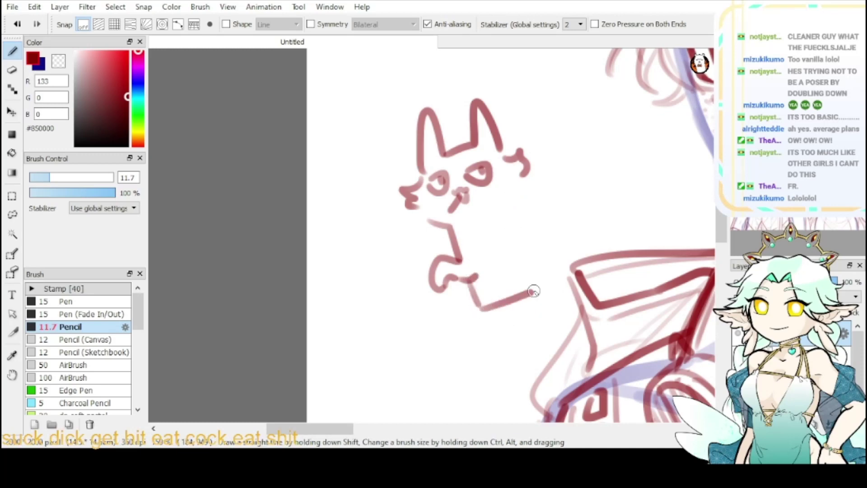
key(ctrl+z)
mouse_move(465, 285)
mouse_down()
mouse_move(491, 328)
mouse_move(540, 309)
mouse_up()
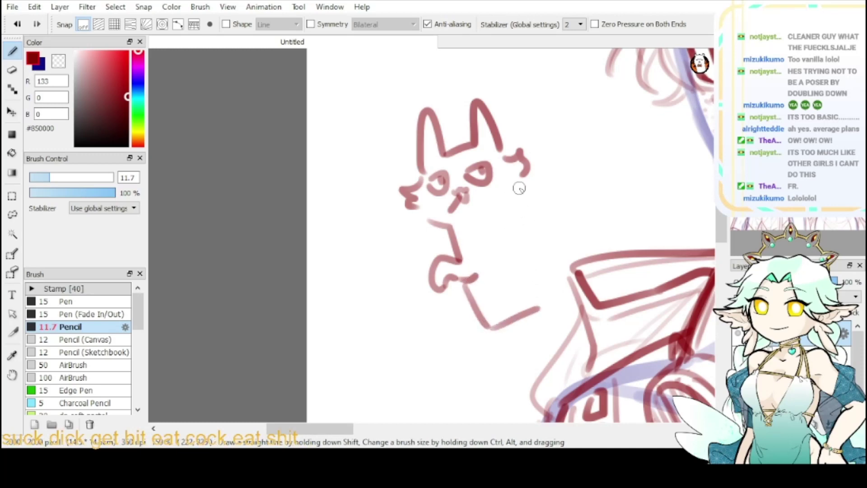
- Draw the doodled cat's back line, a short dash extending its underside, and an upright looped tail
mouse_move(521, 184)
mouse_down()
mouse_move(511, 227)
mouse_move(564, 241)
mouse_up()
key(ctrl+z)
drag(546, 304, 560, 298)
mouse_move(572, 239)
mouse_down()
mouse_move(583, 189)
mouse_move(596, 179)
mouse_move(598, 246)
mouse_up()
- Handwrite "wtf is up" on two lines beside the cat doodle's head
mouse_move(329, 119)
mouse_down()
mouse_move(336, 129)
mouse_move(350, 116)
mouse_up()
mouse_move(360, 100)
mouse_down()
mouse_move(356, 123)
mouse_move(366, 113)
mouse_move(379, 120)
mouse_up()
drag(367, 117, 382, 111)
mouse_move(334, 154)
mouse_down()
mouse_move(336, 163)
mouse_move(332, 148)
mouse_up()
mouse_move(350, 149)
mouse_down()
mouse_move(339, 163)
mouse_move(372, 153)
mouse_up()
mouse_move(377, 149)
mouse_down()
mouse_move(380, 167)
mouse_move(381, 153)
mouse_up()
- Continue the handwritten note beside the cat with "w/ that guy." on the lines below
mouse_move(337, 185)
mouse_down()
mouse_move(364, 194)
mouse_move(334, 233)
mouse_up()
mouse_move(322, 227)
mouse_down()
mouse_move(337, 213)
mouse_move(348, 232)
mouse_up()
drag(351, 226, 368, 224)
drag(371, 205, 376, 222)
drag(367, 219, 378, 216)
mouse_move(341, 250)
mouse_down()
mouse_move(350, 268)
mouse_move(358, 246)
mouse_move(350, 275)
mouse_move(382, 251)
mouse_up()
key(ctrl+z)
key(ctrl+z)
mouse_move(384, 239)
mouse_down()
mouse_move(393, 259)
mouse_move(384, 266)
mouse_up()
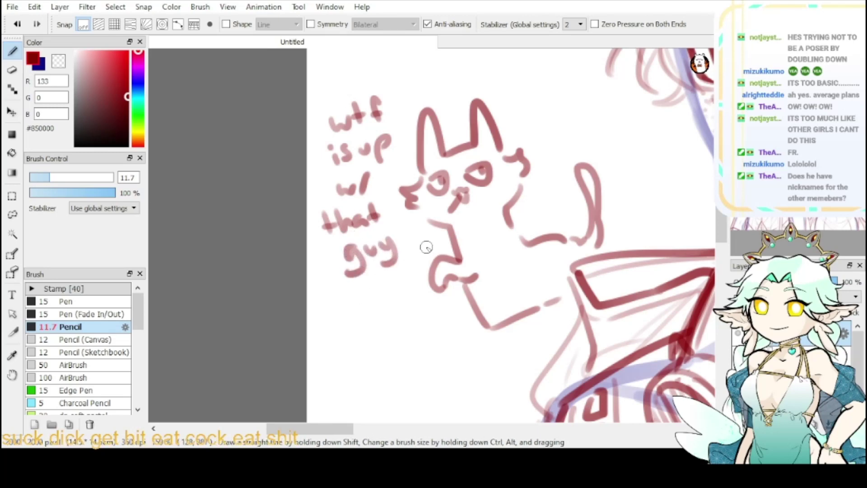
click(411, 248)
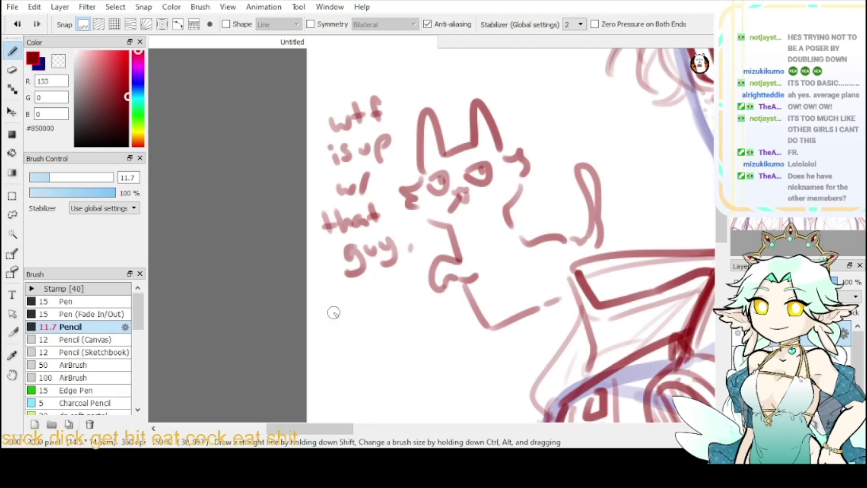
- Handwrite "ya know?" beneath the note, below the cat's front paw
drag(325, 306, 336, 328)
drag(355, 303, 360, 310)
key(ctrl+z)
drag(369, 320, 387, 333)
mouse_move(391, 326)
mouse_down()
mouse_move(426, 316)
mouse_move(439, 301)
mouse_move(447, 322)
mouse_up()
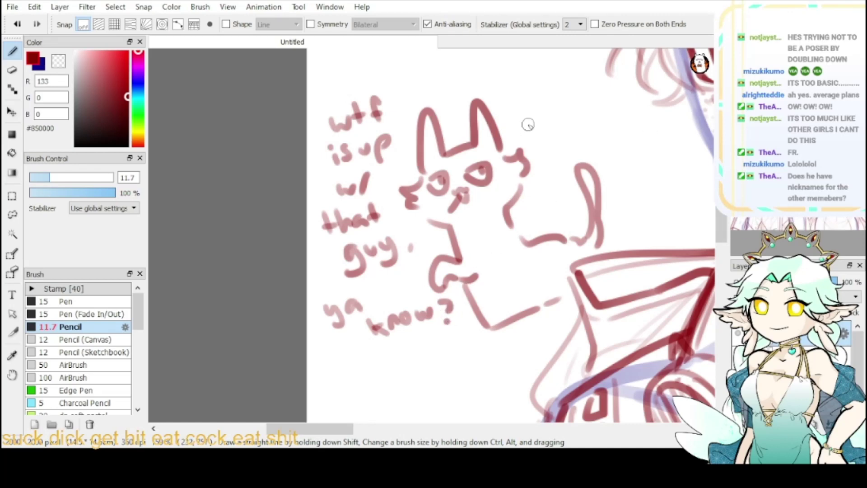
- Erase the whole cat doodle and its handwritten note with a large eraser, and return to the Pencil brush
key(ctrl+0)
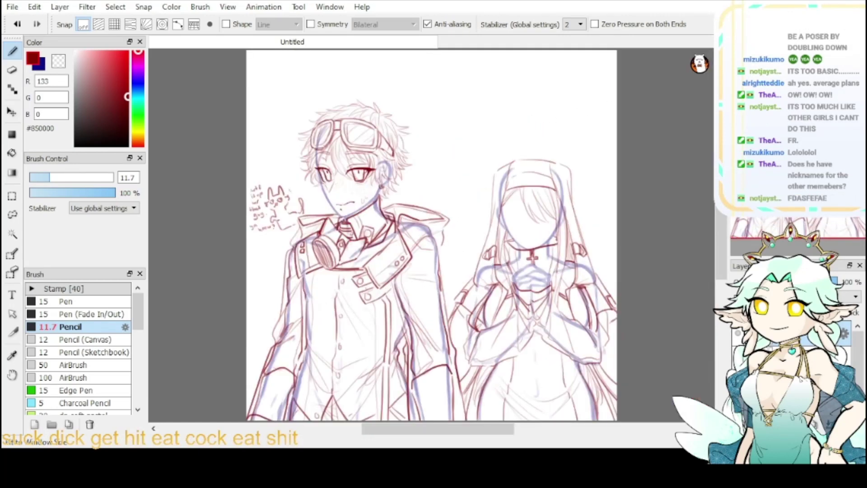
key(ctrl+plus)
key(ctrl+plus)
key(ctrl+plus)
key(ctrl+plus)
drag(361, 100, 655, 190)
key(e)
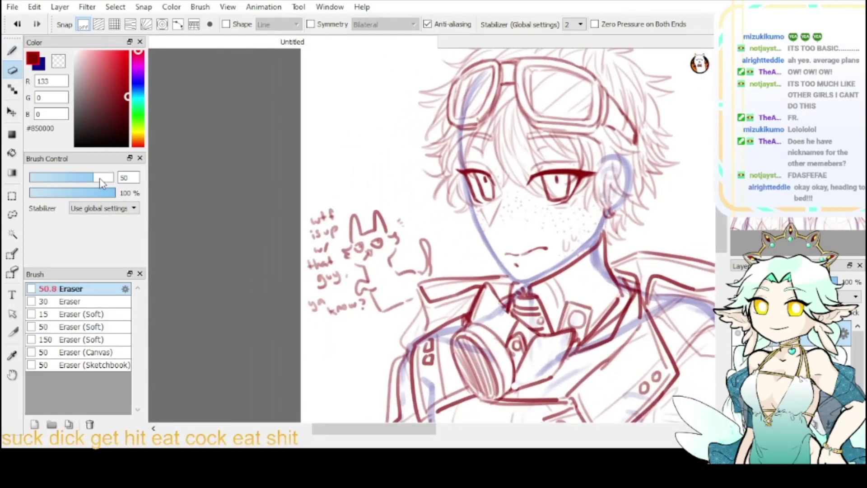
mouse_move(366, 193)
mouse_down()
mouse_move(338, 306)
mouse_move(320, 283)
mouse_move(303, 220)
mouse_move(355, 206)
mouse_move(392, 223)
mouse_move(393, 268)
mouse_move(408, 279)
mouse_move(405, 296)
mouse_up()
key(b)
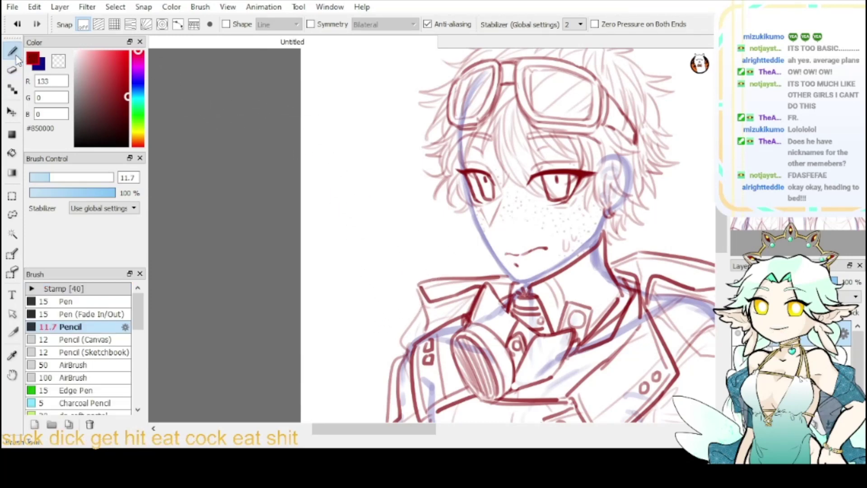
- Review the man's freckled face, goggles and coat at several magnifications
mouse_move(702, 131)
mouse_down()
mouse_move(572, 173)
mouse_move(568, 152)
mouse_up()
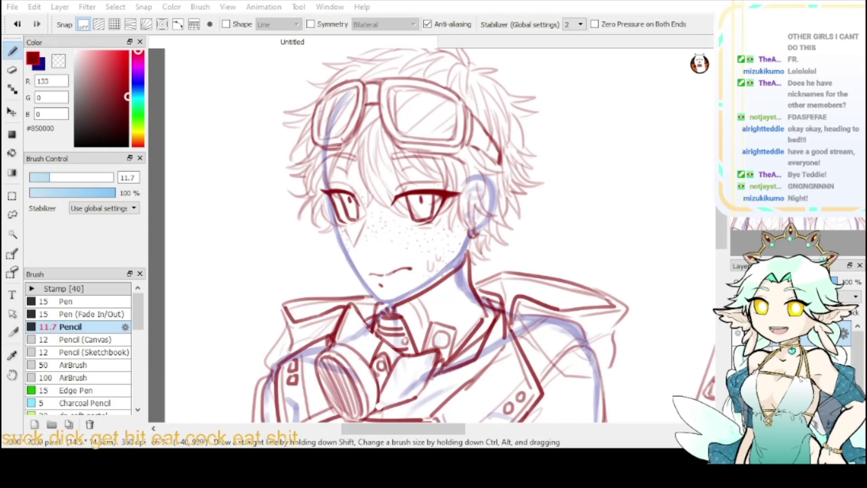
key(ctrl+plus)
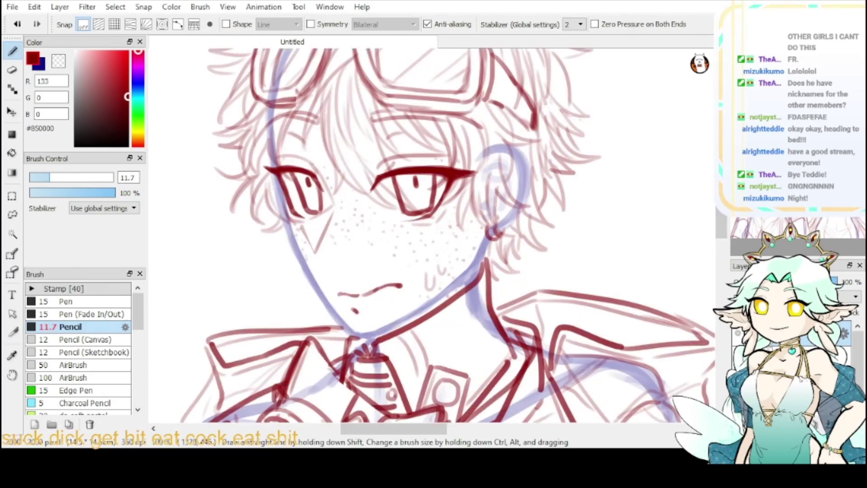
key(ctrl+minus)
key(ctrl+minus)
key(ctrl+plus)
key(ctrl+plus)
key(ctrl+plus)
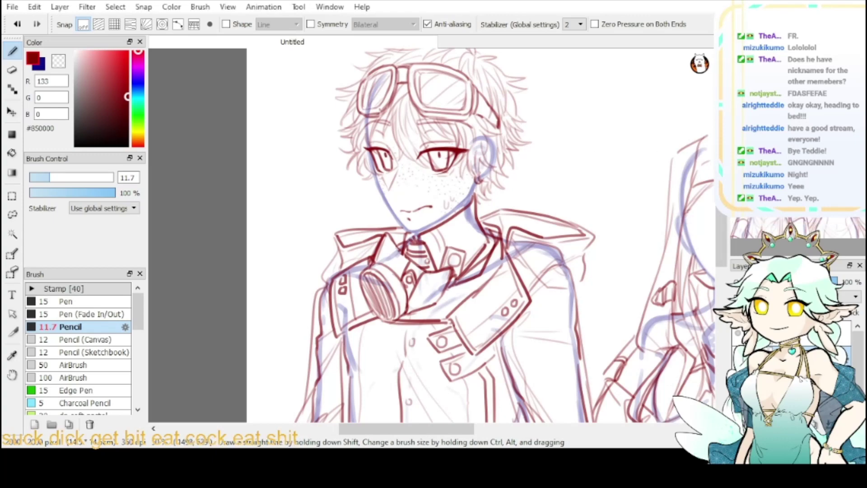
mouse_move(679, 208)
mouse_down()
mouse_move(571, 125)
mouse_move(590, 61)
mouse_up()
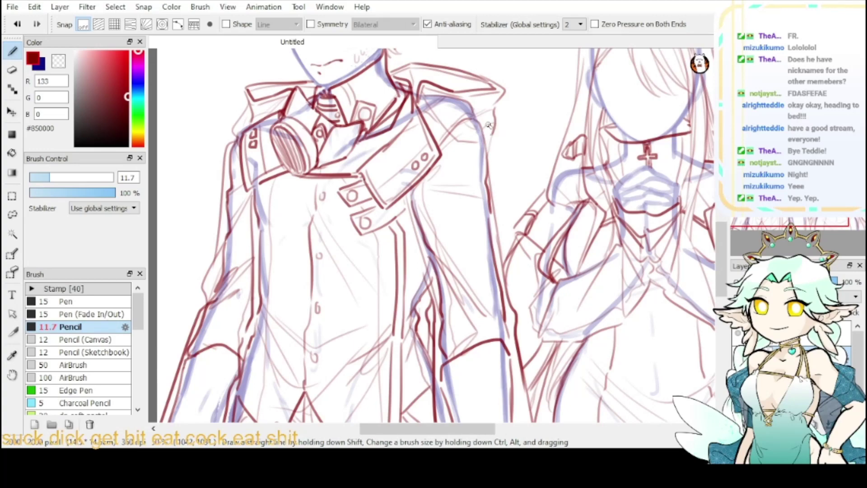
key(ctrl+z)
mouse_move(493, 129)
mouse_down()
mouse_move(543, 296)
mouse_move(526, 244)
mouse_move(451, 145)
mouse_move(470, 24)
mouse_move(460, 140)
mouse_move(478, 179)
mouse_move(477, 201)
mouse_up()
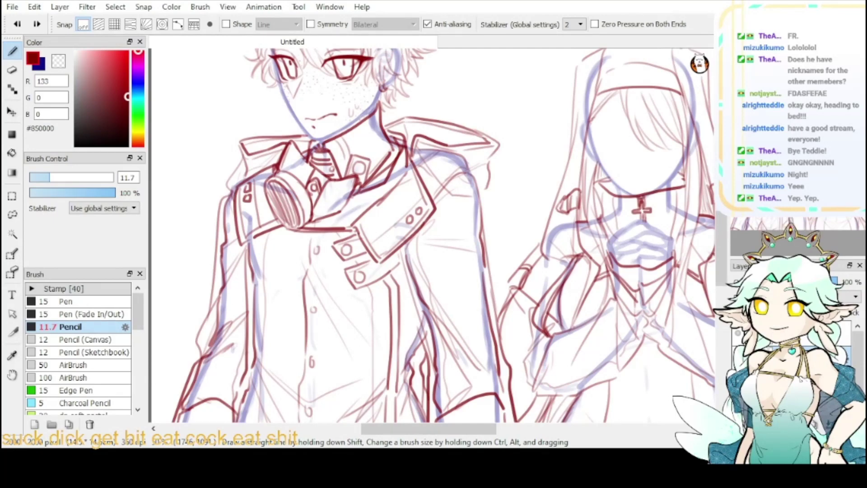
- Make the face sketch layer active, toggling its visibility off and back on to check it
click(795, 334)
click(738, 333)
click(738, 333)
- Draw a thick curved upper lash line for the left-hand eye on the nun's blank face, hooking downward at its outer corner
drag(541, 199, 355, 270)
key(ctrl+plus)
key(ctrl+plus)
key(ctrl+plus)
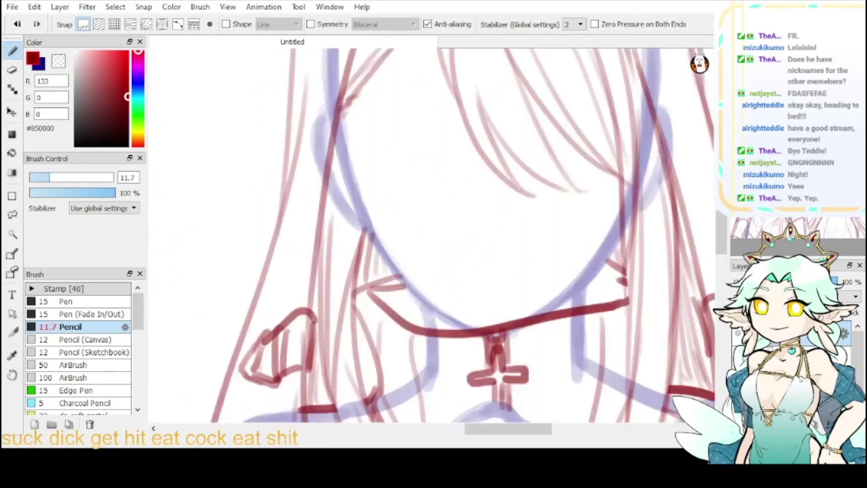
key(ctrl+minus)
key(ctrl+minus)
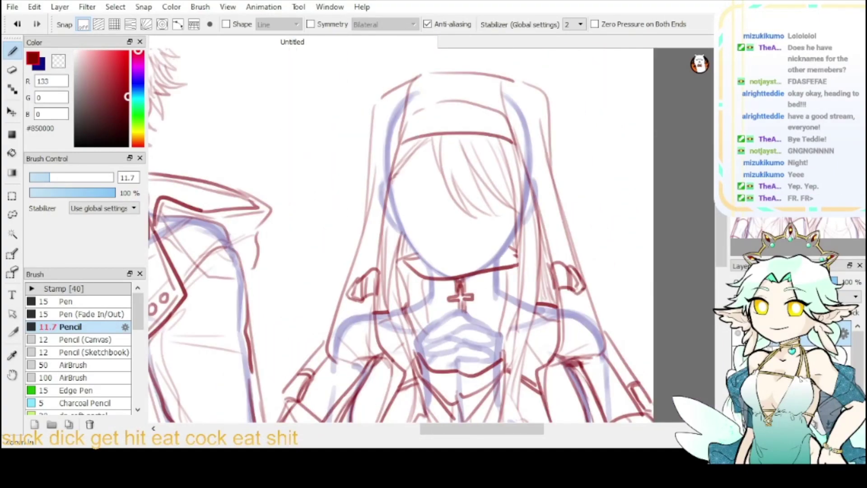
key(ctrl+plus)
drag(194, 172, 155, 232)
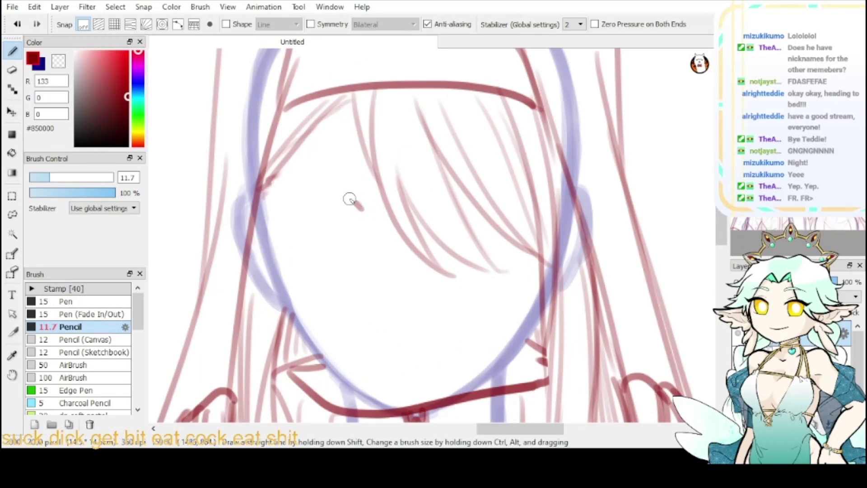
mouse_move(363, 203)
mouse_down()
mouse_move(292, 224)
mouse_move(328, 199)
mouse_move(279, 246)
mouse_move(339, 203)
mouse_move(366, 210)
mouse_move(337, 198)
mouse_move(276, 247)
mouse_move(300, 219)
mouse_move(288, 268)
mouse_up()
mouse_move(291, 229)
mouse_down()
mouse_move(279, 246)
mouse_move(291, 271)
mouse_up()
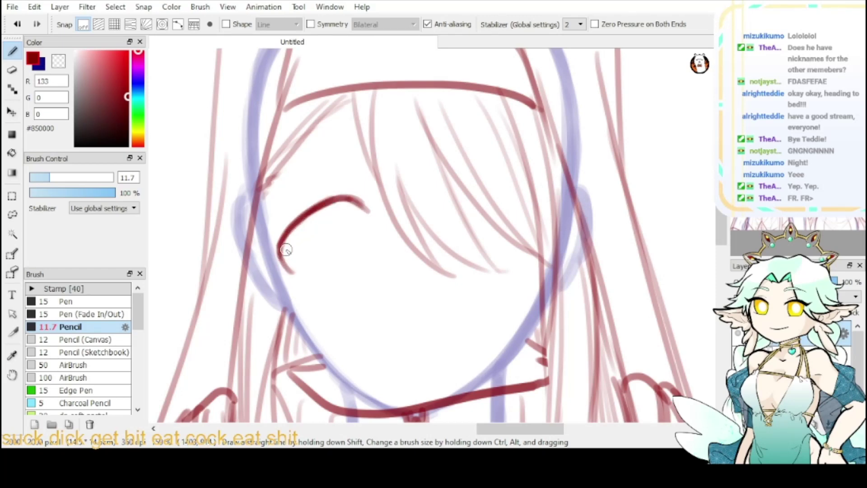
drag(279, 239, 290, 264)
drag(367, 212, 341, 197)
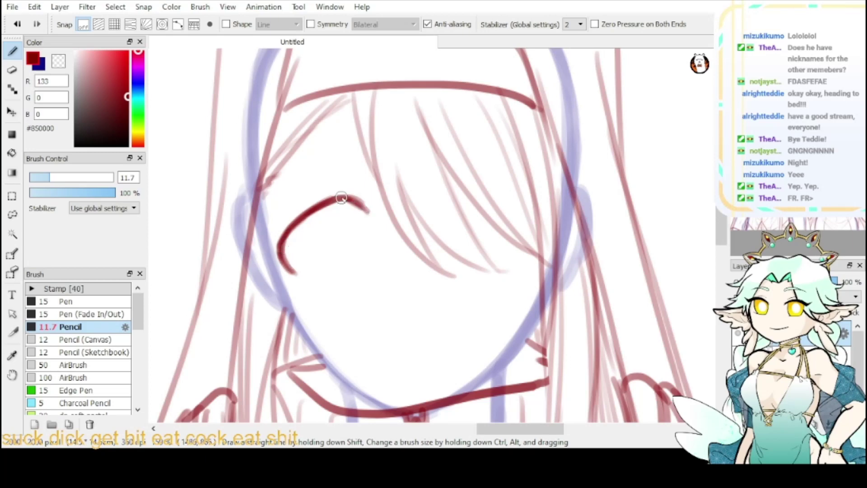
- Draw a matching thick arched lash line for the nun's right-hand eye, overlapping the bangs and curling in at the outer corner
mouse_move(453, 212)
mouse_down()
mouse_move(466, 196)
mouse_move(458, 202)
mouse_move(488, 203)
mouse_move(521, 221)
mouse_move(481, 195)
mouse_move(536, 232)
mouse_move(523, 217)
mouse_move(450, 209)
mouse_move(510, 204)
mouse_move(473, 197)
mouse_move(539, 230)
mouse_move(549, 251)
mouse_move(535, 271)
mouse_up()
drag(523, 221, 544, 264)
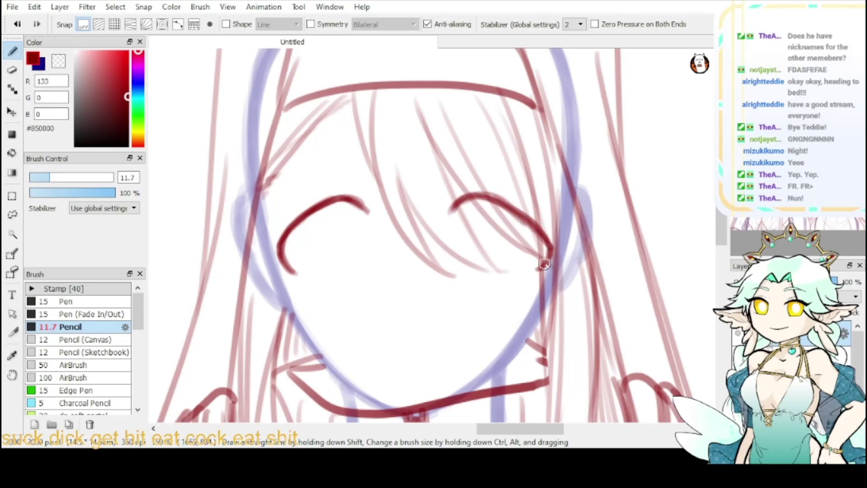
mouse_move(451, 211)
mouse_down()
mouse_move(508, 206)
mouse_move(532, 221)
mouse_up()
- Check the nun's eyes in a mirrored view, trim and redraw the bang-covered eye's outer lash corner, and restore the normal orientation
click(813, 53)
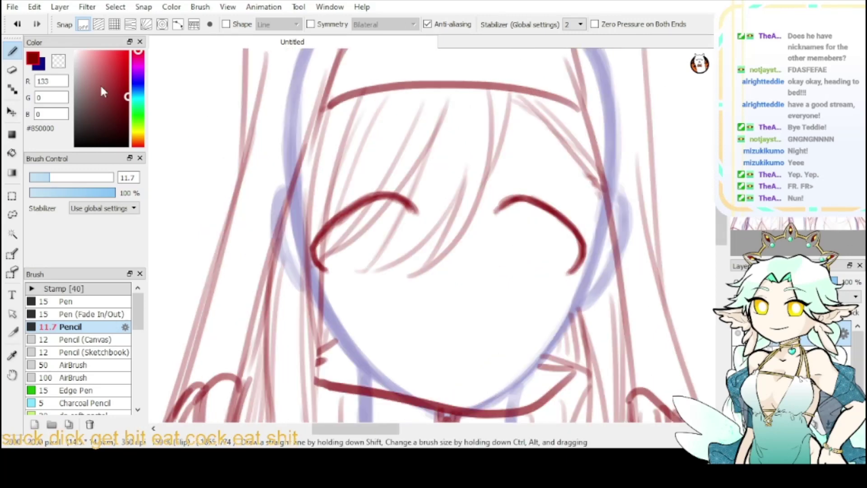
click(59, 61)
mouse_move(315, 232)
mouse_down()
mouse_move(320, 267)
mouse_move(338, 273)
mouse_up()
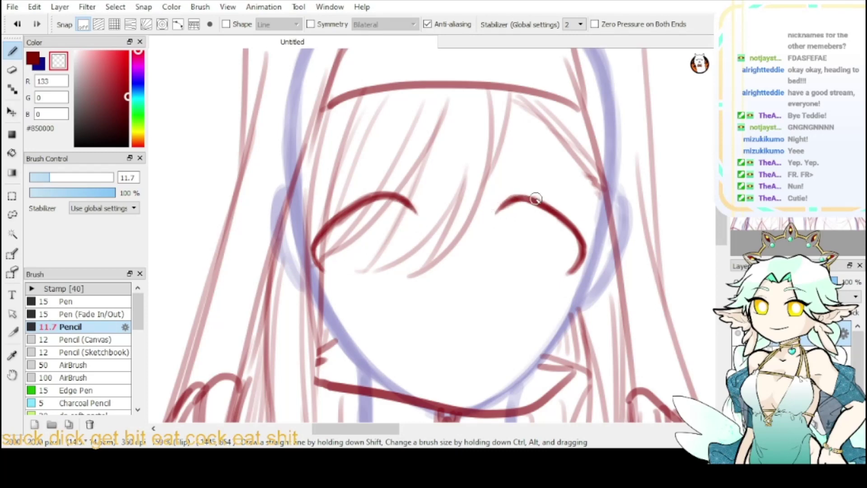
click(32, 57)
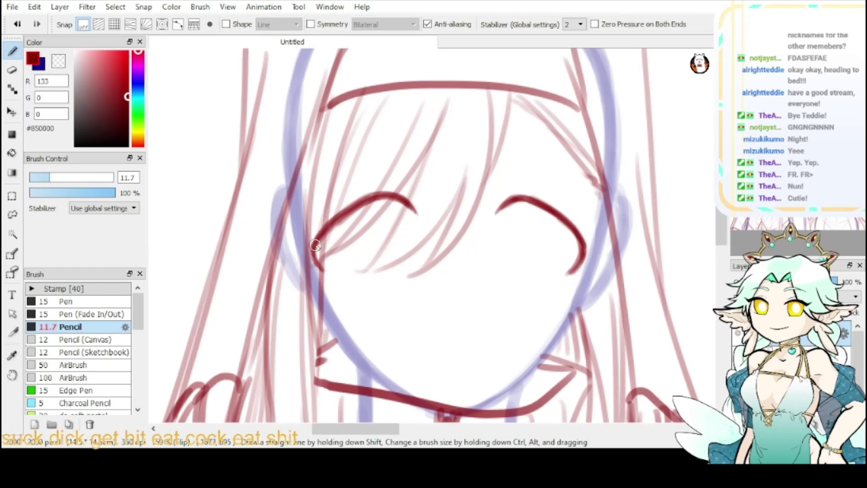
drag(315, 245, 329, 272)
key(Down)
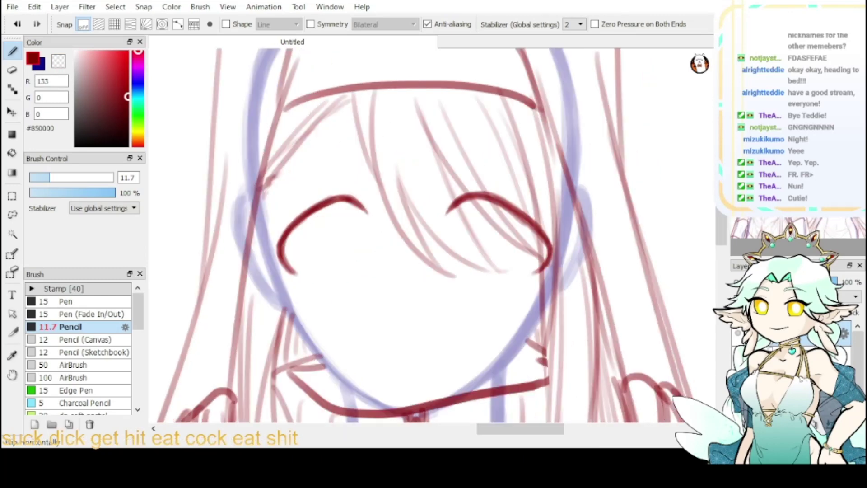
- Extend both ends of the nun's left-hand lash line and sketch the round iris outline beneath it
drag(283, 256, 305, 276)
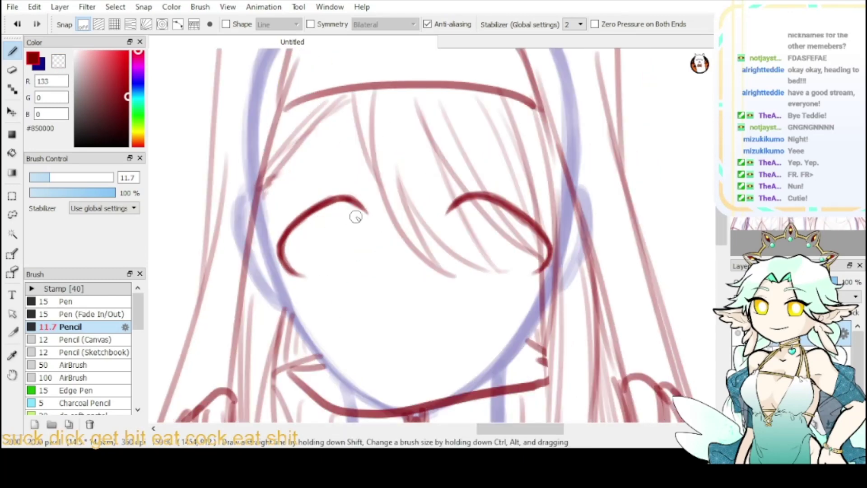
drag(362, 207, 368, 214)
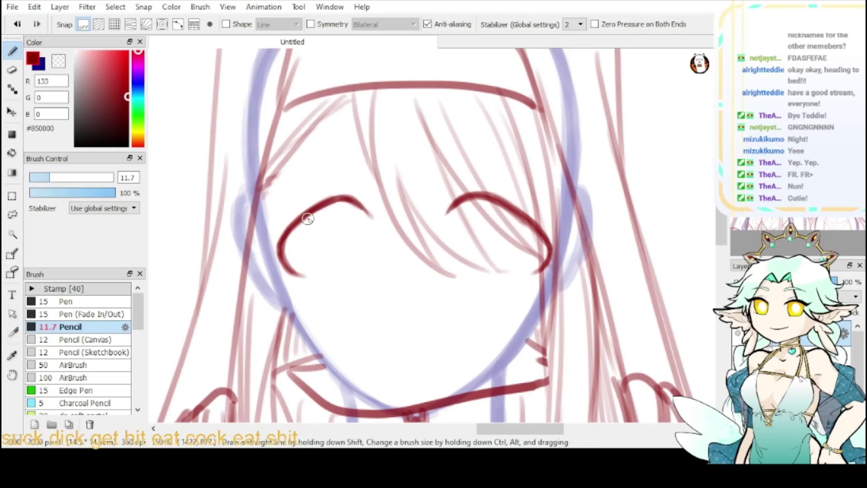
drag(299, 225, 318, 267)
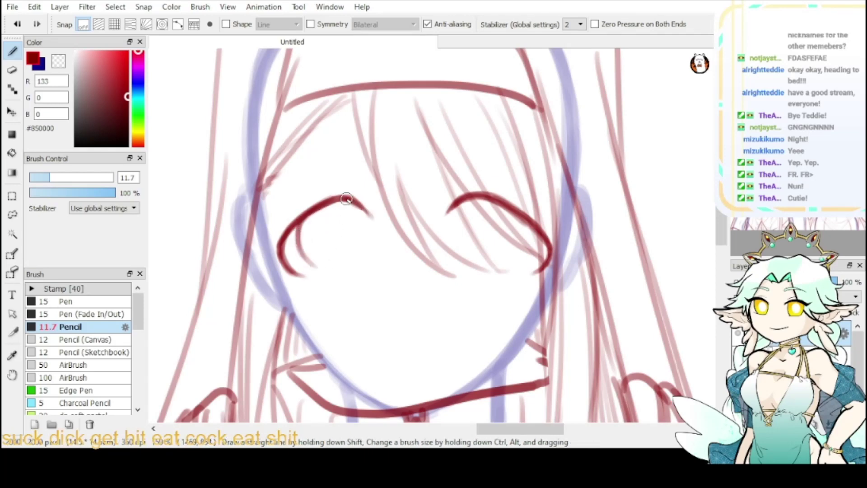
mouse_move(346, 199)
mouse_down()
mouse_move(357, 229)
mouse_move(352, 258)
mouse_move(311, 249)
mouse_move(320, 268)
mouse_move(314, 254)
mouse_move(357, 259)
mouse_move(359, 243)
mouse_move(338, 261)
mouse_up()
key(ctrl+z)
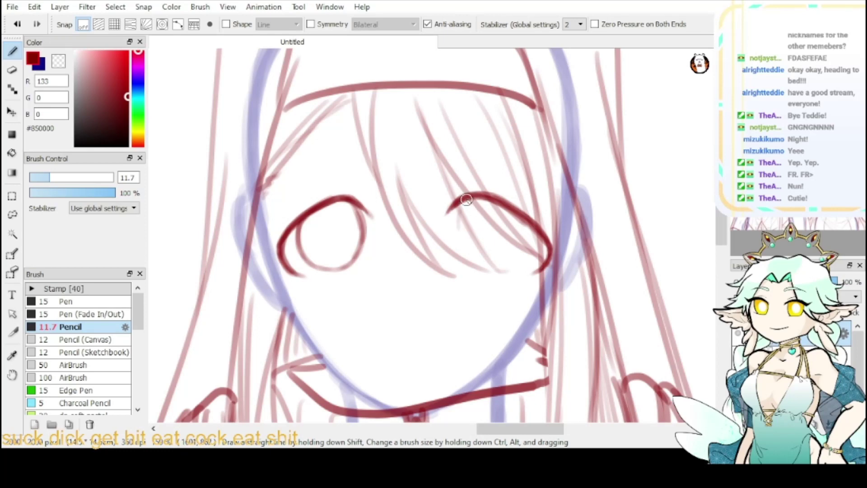
- Sketch the round iris outline beneath the nun's right-hand lash line, overlapping the loose bang strands
mouse_move(463, 203)
mouse_down()
mouse_move(478, 241)
mouse_move(457, 216)
mouse_move(482, 230)
mouse_move(461, 250)
mouse_up()
drag(458, 222, 472, 259)
drag(521, 213, 527, 248)
mouse_move(527, 230)
mouse_down()
mouse_move(528, 251)
mouse_move(523, 231)
mouse_move(505, 263)
mouse_up()
drag(461, 212, 492, 264)
drag(467, 247, 500, 269)
drag(523, 218, 502, 269)
drag(490, 266, 523, 250)
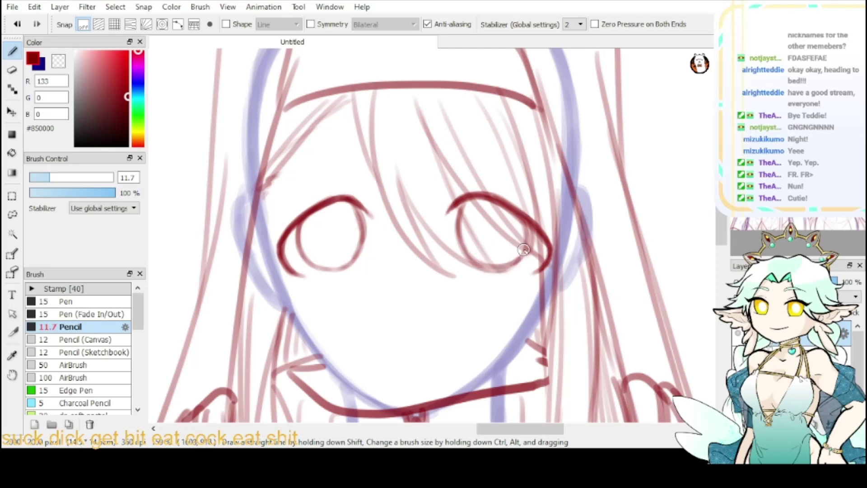
drag(526, 217, 499, 269)
- Trim the lower edge of the right-hand iris outline with the transparent colour, then restore dark red #850000
click(65, 61)
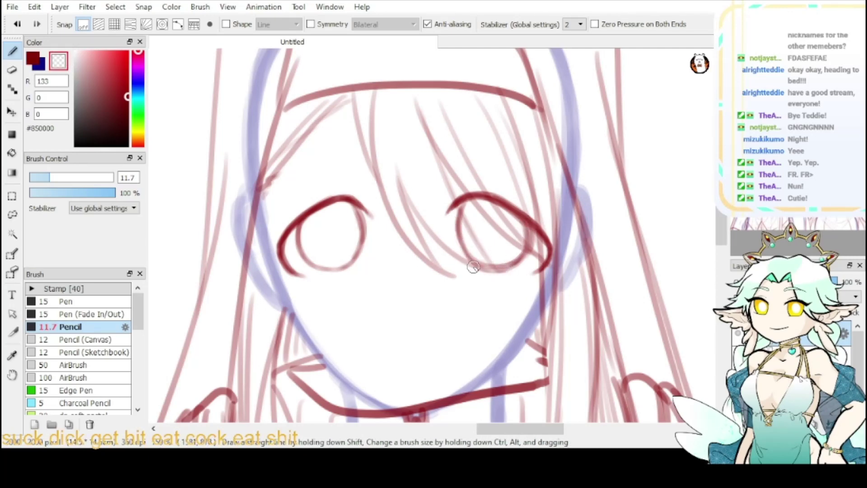
drag(457, 251, 514, 270)
drag(534, 237, 504, 274)
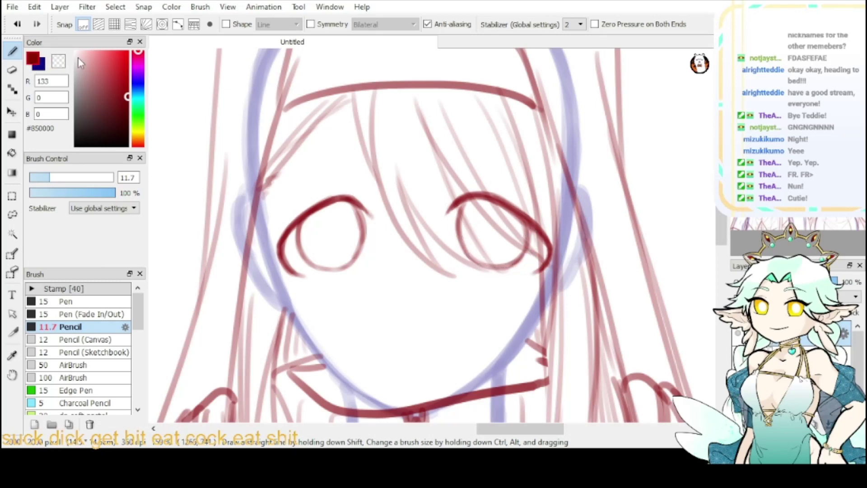
click(59, 64)
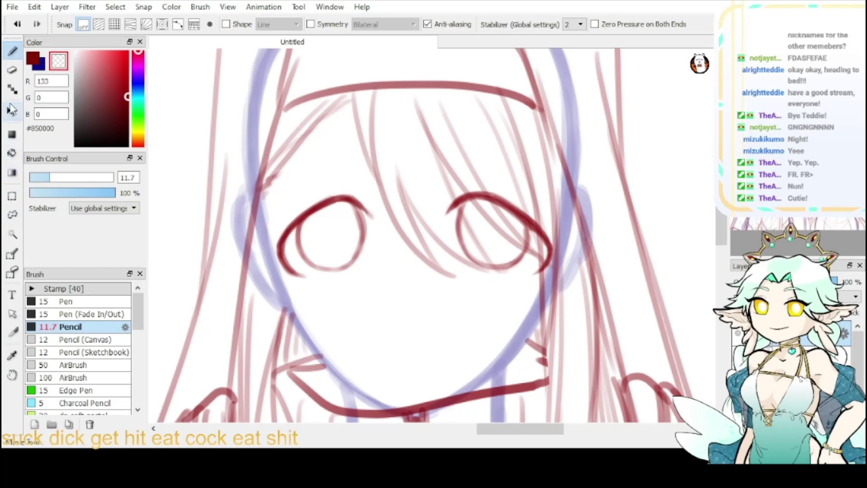
click(35, 61)
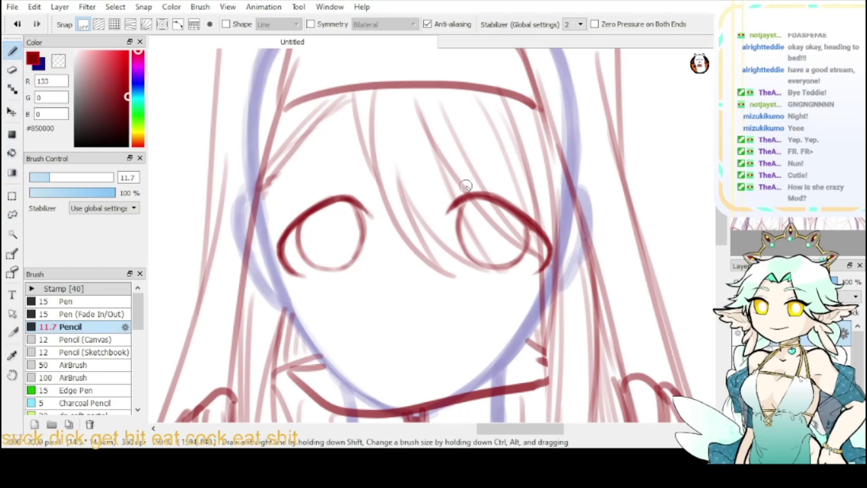
- Draw thin eyelid creases above both of the nun's eyes and light lower lid lines from the outer corners
drag(466, 185, 515, 203)
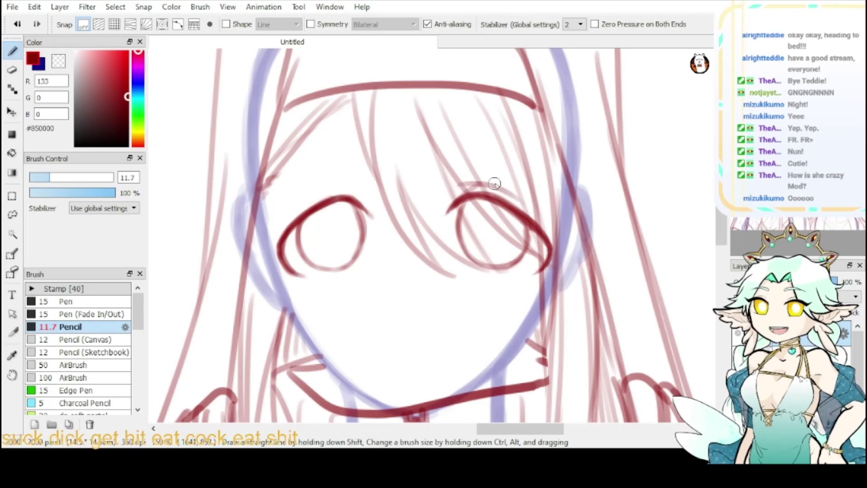
drag(453, 183, 524, 195)
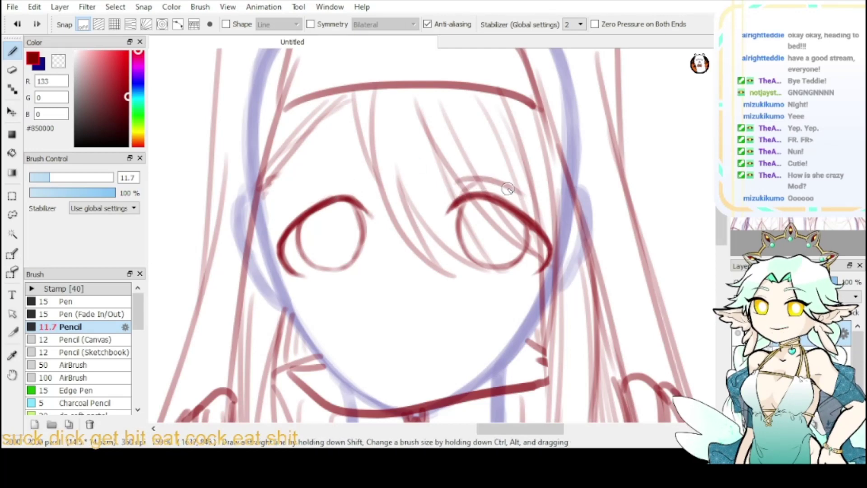
mouse_move(364, 184)
mouse_down()
mouse_move(293, 210)
mouse_move(321, 195)
mouse_move(289, 220)
mouse_move(275, 251)
mouse_up()
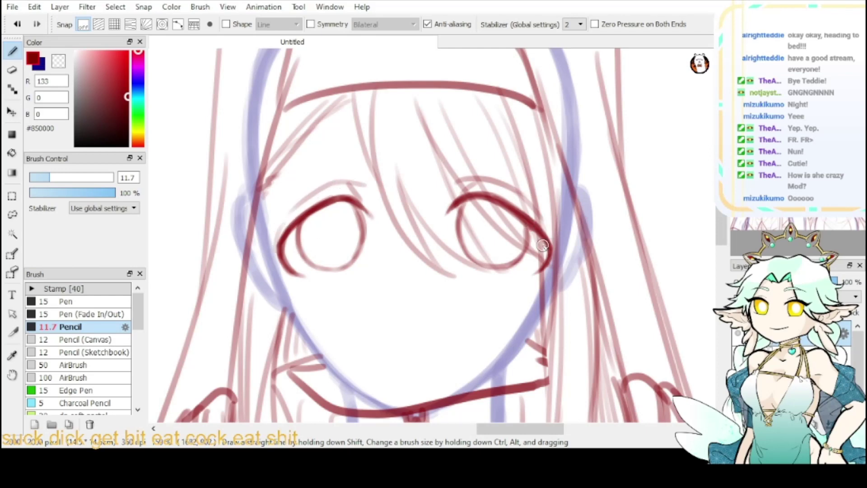
mouse_move(283, 263)
mouse_down()
mouse_move(330, 281)
mouse_move(325, 276)
mouse_move(361, 270)
mouse_up()
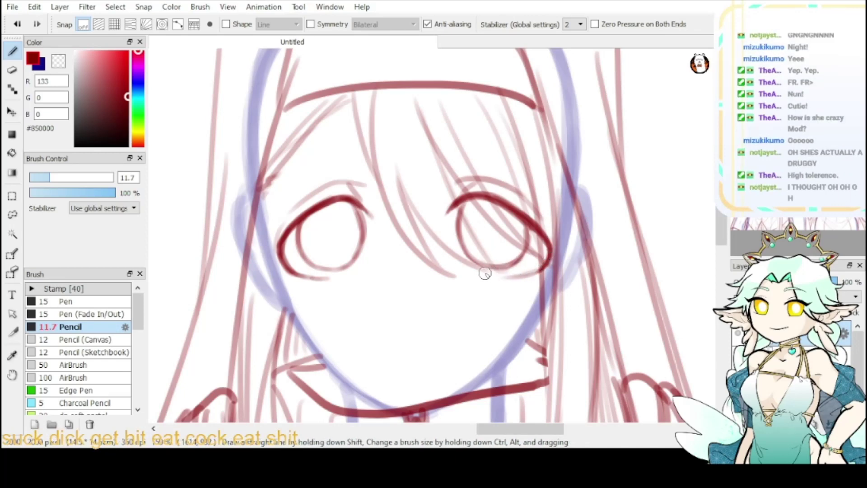
drag(493, 279, 548, 262)
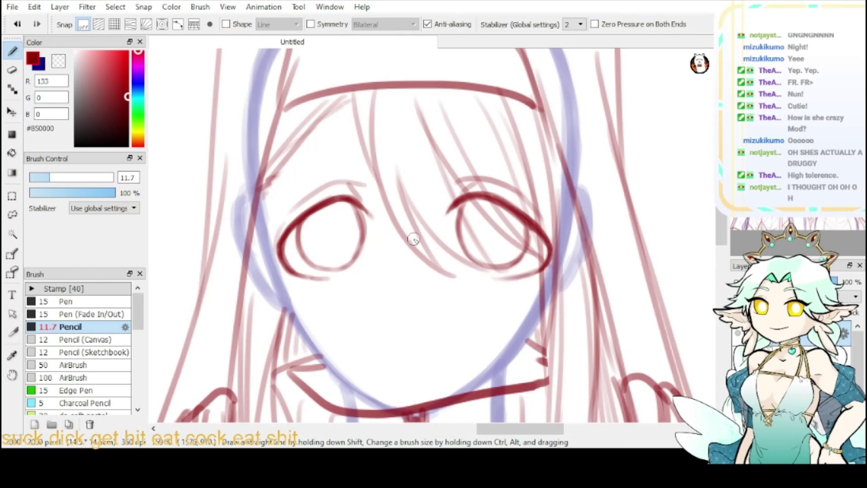
click(58, 61)
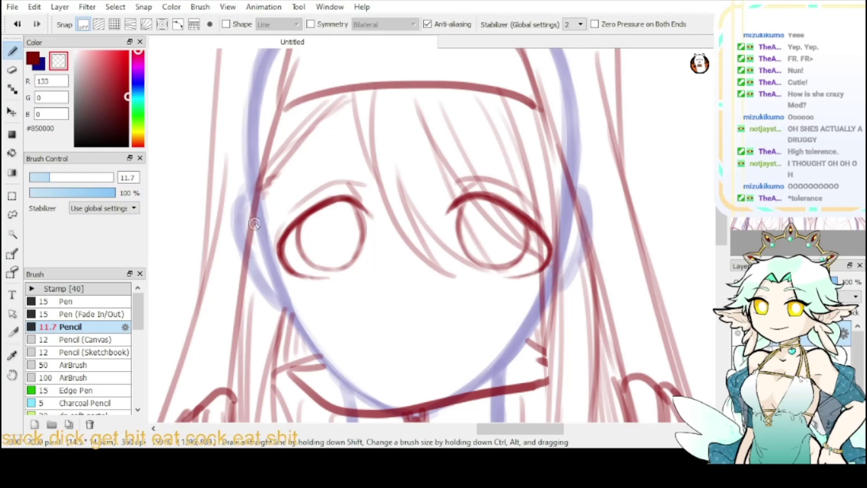
click(37, 64)
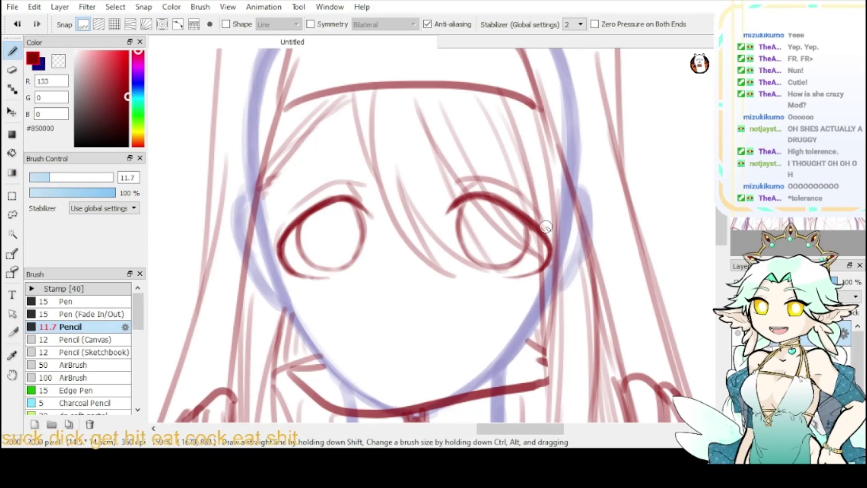
- Sketch thin, tapered eyebrows sloping down toward the outer face above both eyes, partly beneath the bangs
mouse_move(349, 300)
mouse_down()
mouse_move(367, 283)
mouse_move(368, 265)
mouse_up()
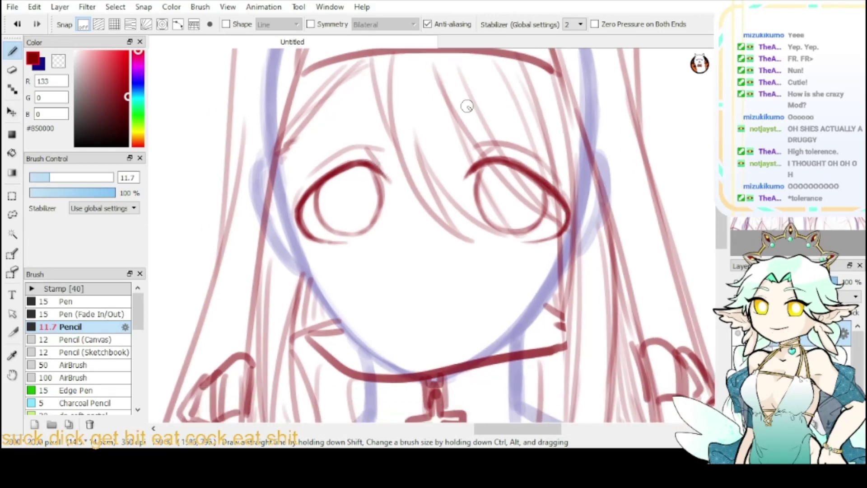
drag(465, 94, 561, 140)
key(ctrl+z)
drag(463, 92, 555, 136)
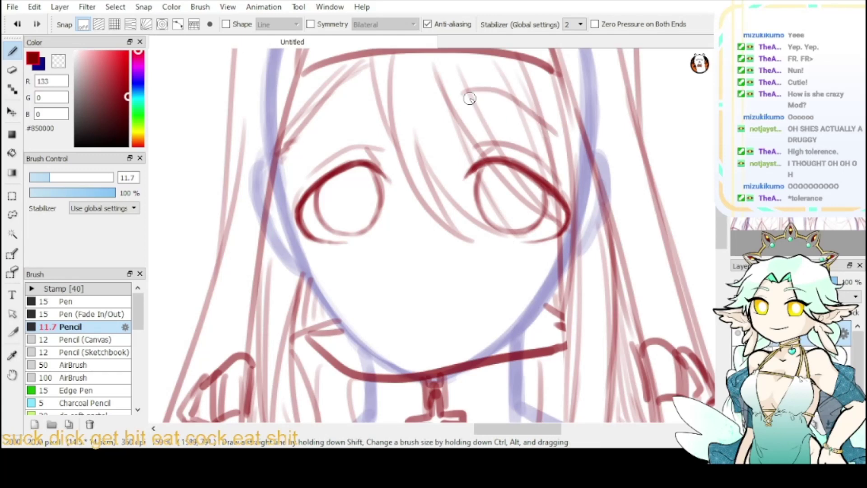
key(ctrl+z)
drag(461, 81, 557, 123)
drag(453, 86, 555, 128)
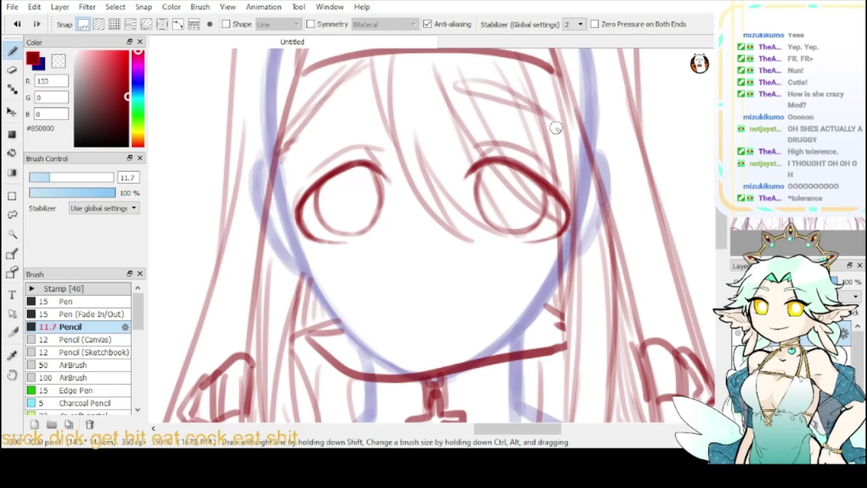
mouse_move(386, 84)
mouse_down()
mouse_move(308, 138)
mouse_move(382, 93)
mouse_move(313, 119)
mouse_move(329, 106)
mouse_move(385, 93)
mouse_move(383, 84)
mouse_move(327, 116)
mouse_up()
key(ctrl+z)
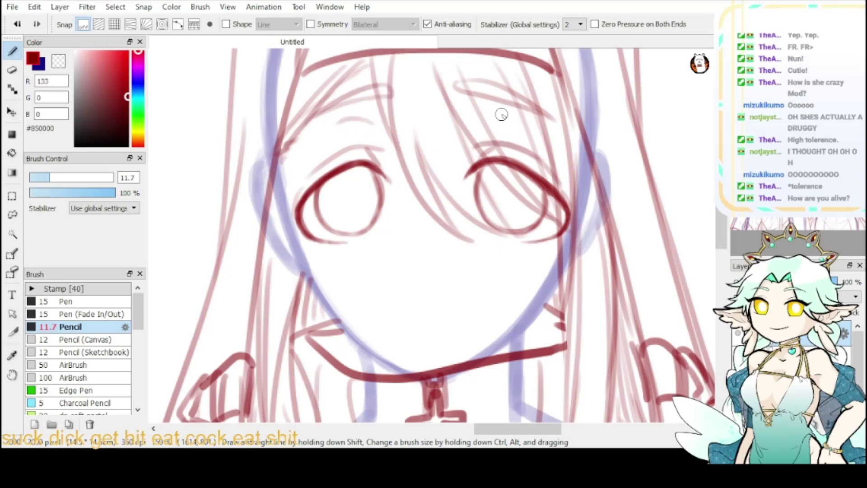
- Add short curved accent lines between the brows and eyelid creases and under the outer lower lids of both eyes
drag(479, 118, 513, 120)
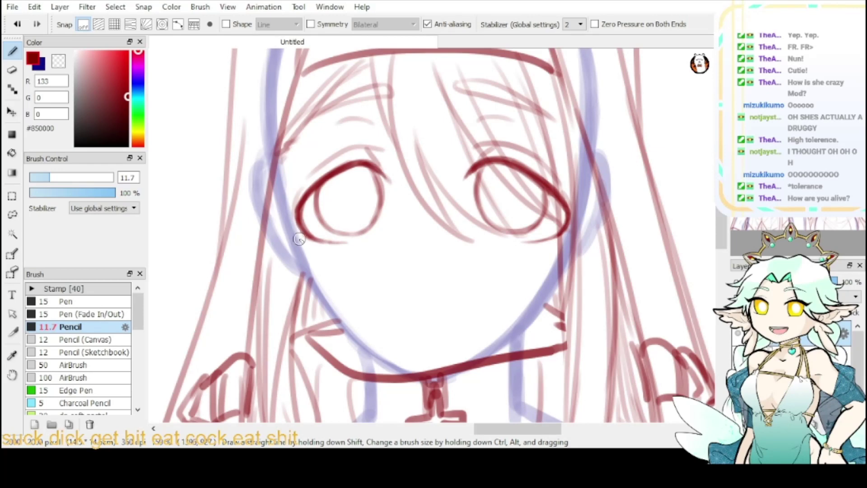
drag(299, 239, 324, 253)
key(ctrl+z)
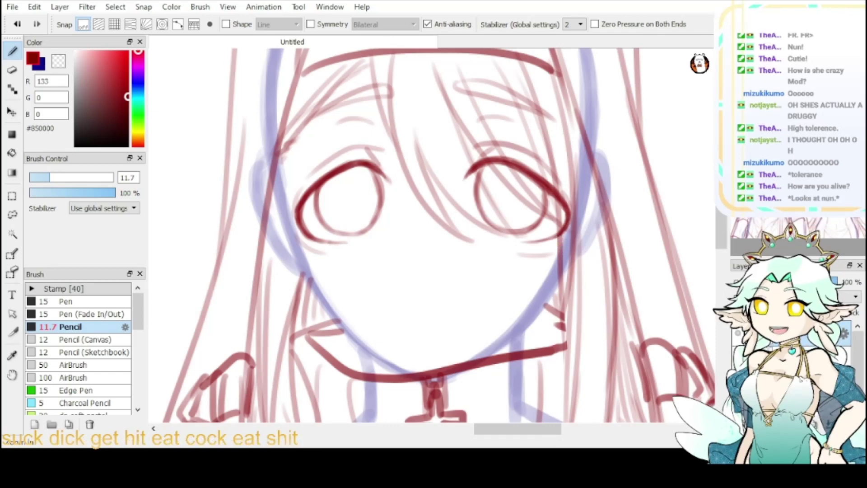
- Examine the nun's eyes and brows at several zoom levels against the whole head and neighbouring figure
key(ctrl+plus)
key(ctrl+plus)
key(ctrl+minus)
key(ctrl+minus)
key(ctrl+minus)
key(ctrl+minus)
key(ctrl+minus)
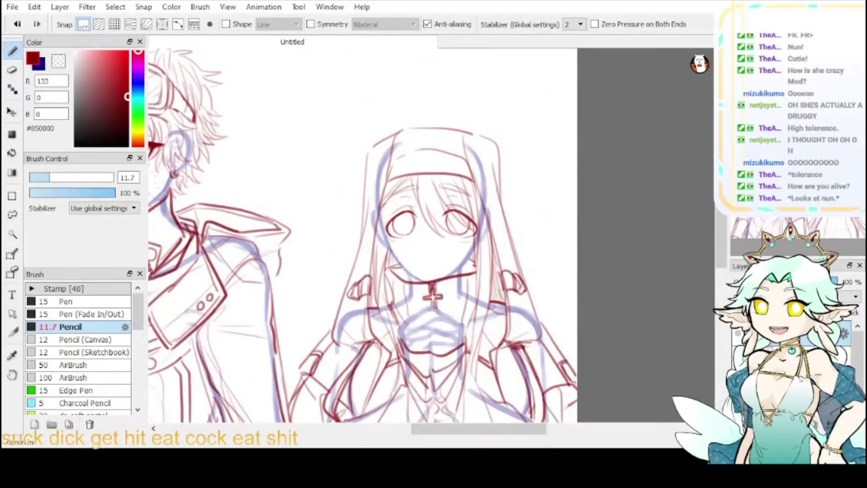
key(ctrl+plus)
key(ctrl+plus)
drag(194, 225, 294, 258)
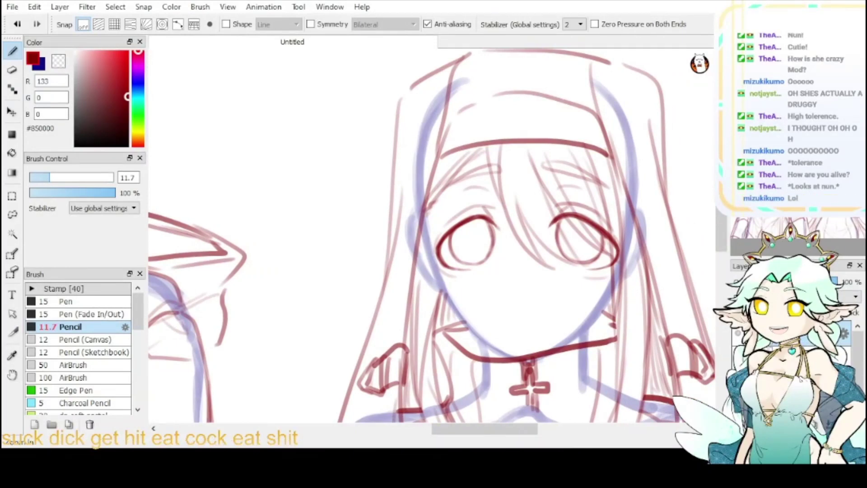
scroll(431, 235, up, 3)
drag(489, 163, 435, 190)
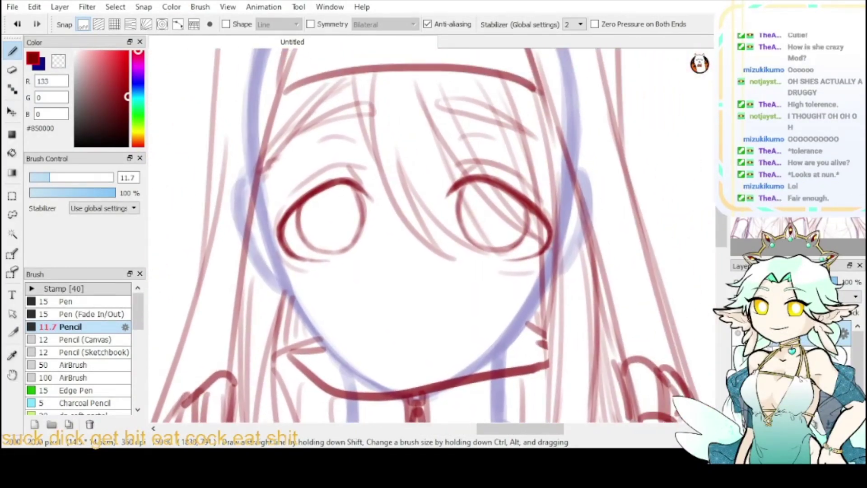
- Draw a flicked lash outward from the outer corner of each eye and taper the tips
mouse_move(283, 221)
mouse_down()
mouse_move(260, 231)
mouse_move(249, 226)
mouse_move(255, 233)
mouse_up()
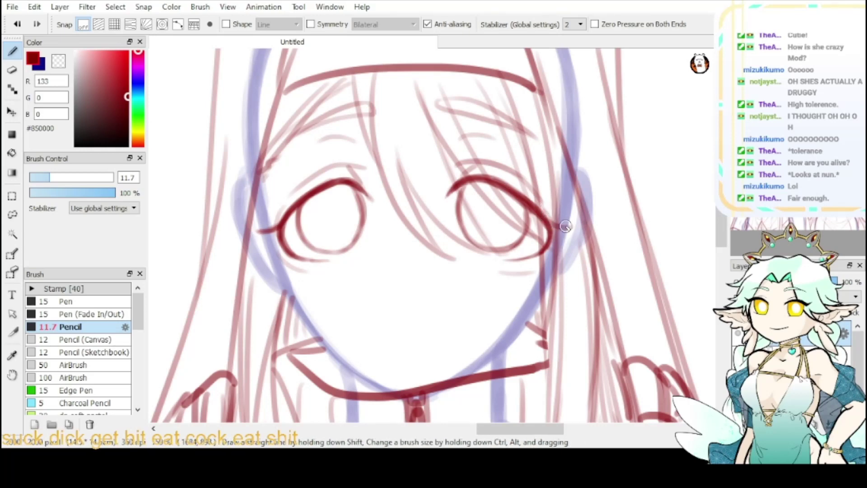
drag(543, 216, 554, 226)
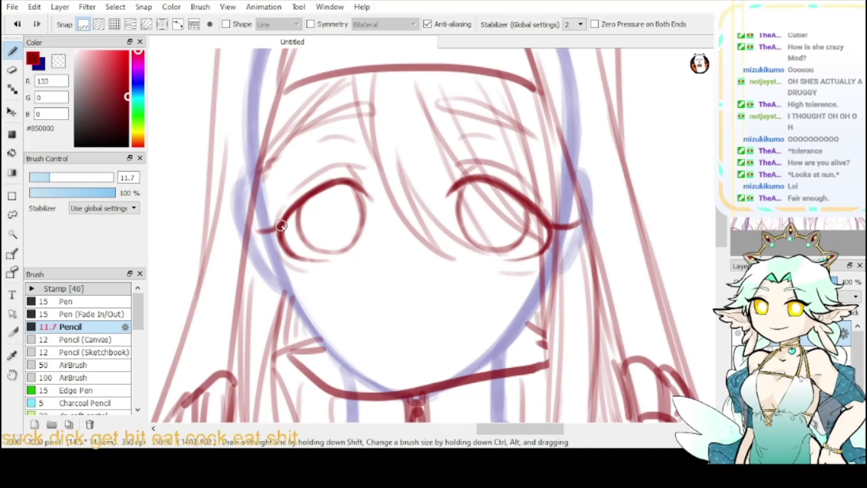
drag(280, 224, 248, 229)
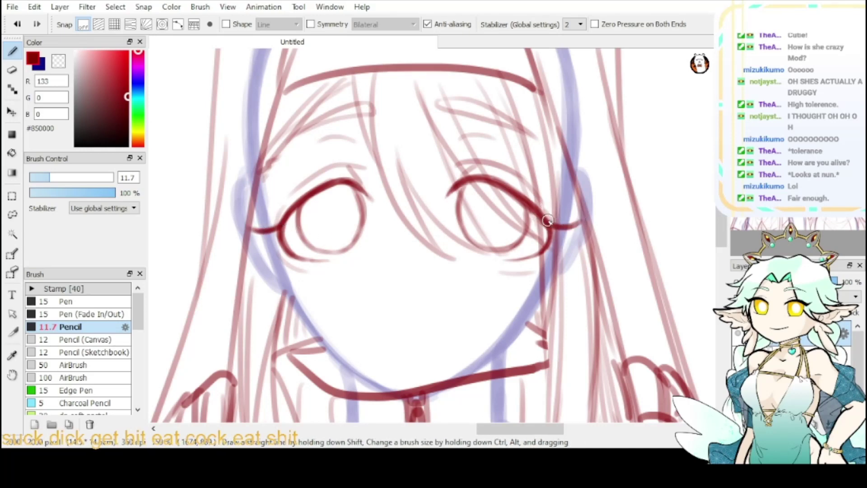
drag(548, 220, 586, 210)
click(59, 62)
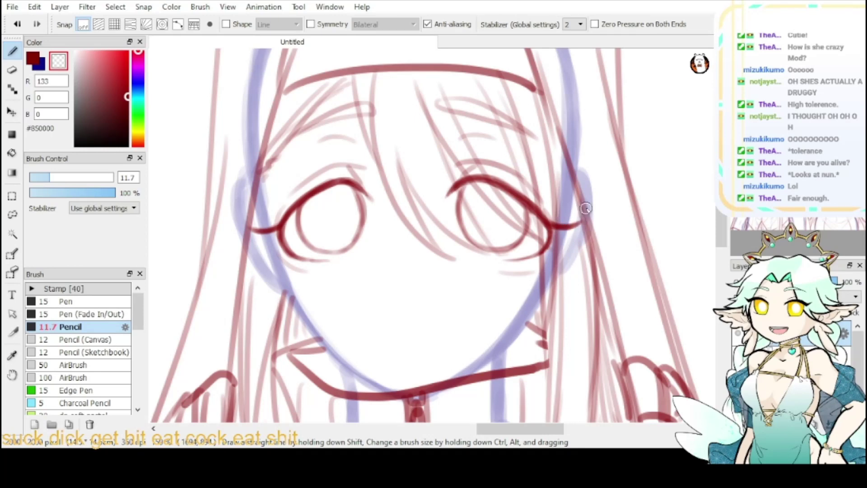
click(36, 62)
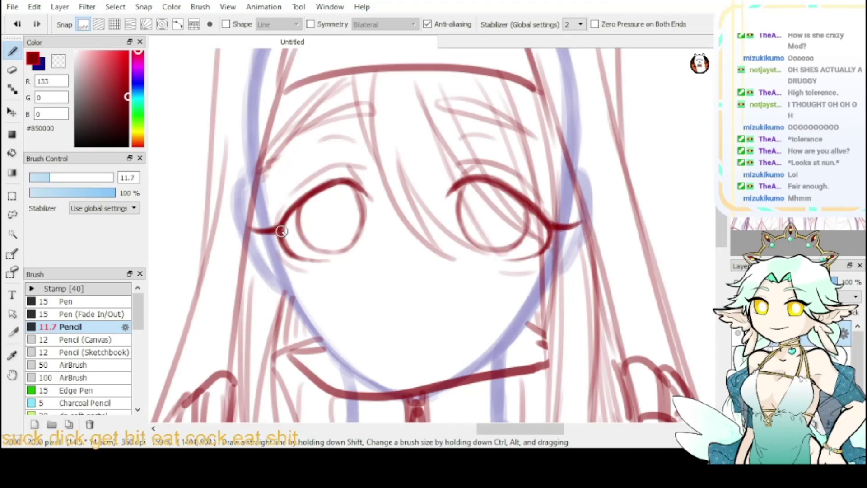
- Thicken and darken the upper lash lines and outer corners of both of the nun's eyes
key(ctrl+minus)
key(ctrl+minus)
mouse_move(499, 221)
mouse_down()
mouse_move(664, 256)
mouse_move(675, 225)
mouse_move(501, 218)
mouse_move(528, 204)
mouse_move(505, 224)
mouse_up()
scroll(328, 179, up, 3)
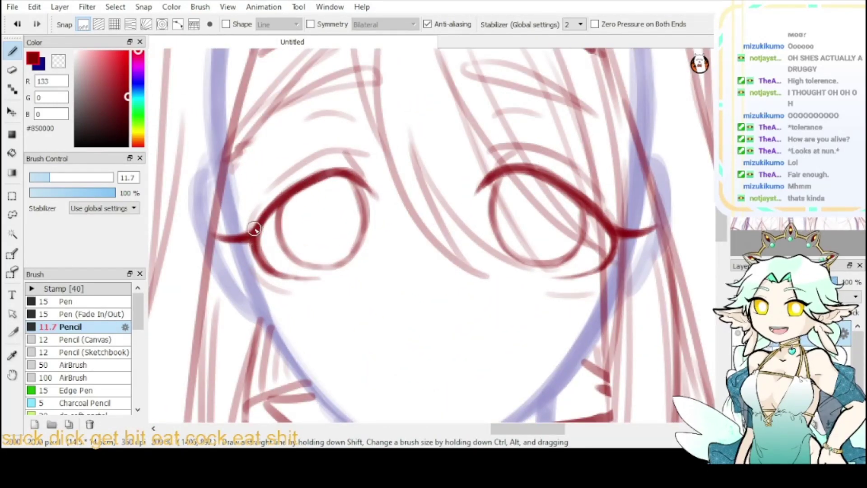
drag(248, 236, 305, 178)
mouse_move(267, 218)
mouse_down()
mouse_move(309, 186)
mouse_move(286, 190)
mouse_move(296, 184)
mouse_move(339, 174)
mouse_move(366, 181)
mouse_up()
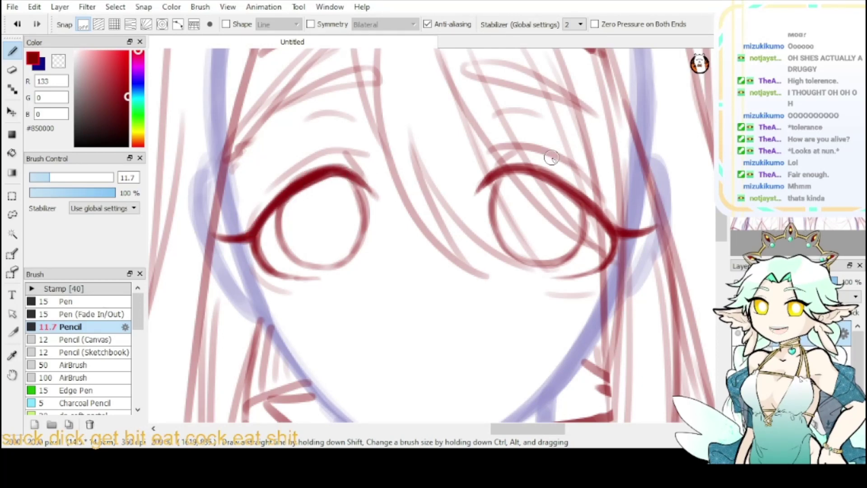
mouse_move(509, 170)
mouse_down()
mouse_move(585, 203)
mouse_move(567, 184)
mouse_move(608, 225)
mouse_up()
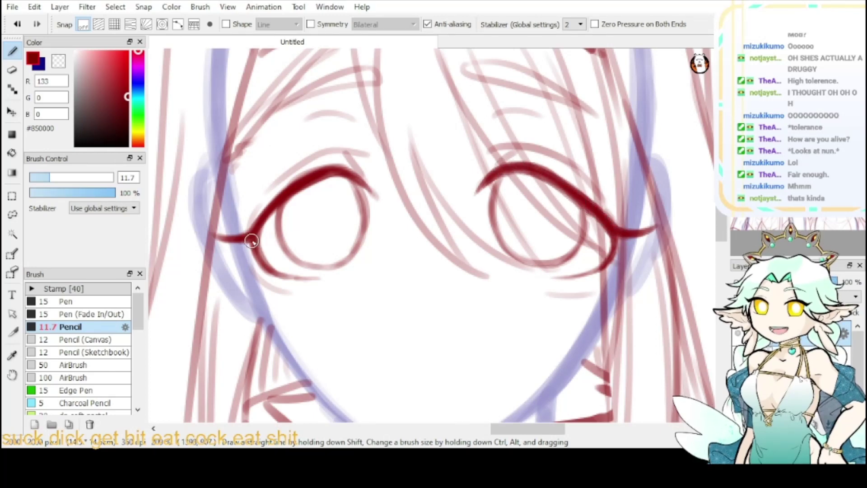
drag(614, 232, 602, 264)
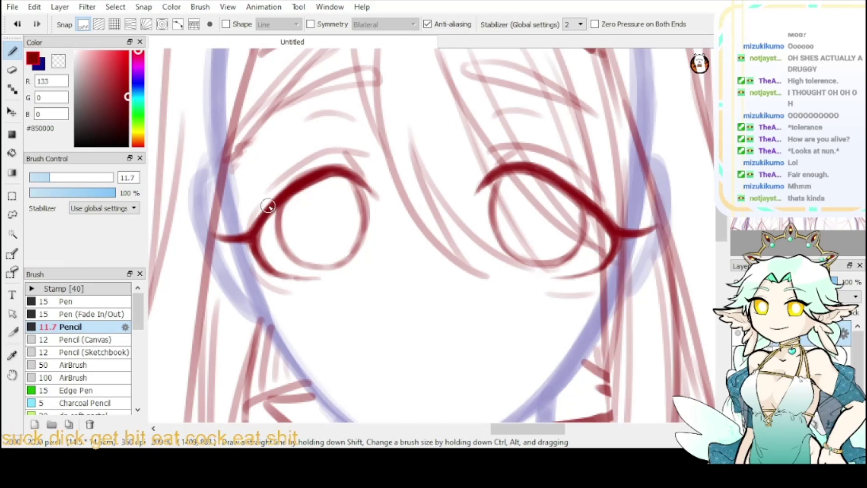
- Add a second, thinner curved lash above the outer-corner lash on each eye, redrawing the strokes to match
drag(267, 211, 228, 205)
key(ctrl+z)
key(ctrl+z)
key(ctrl+z)
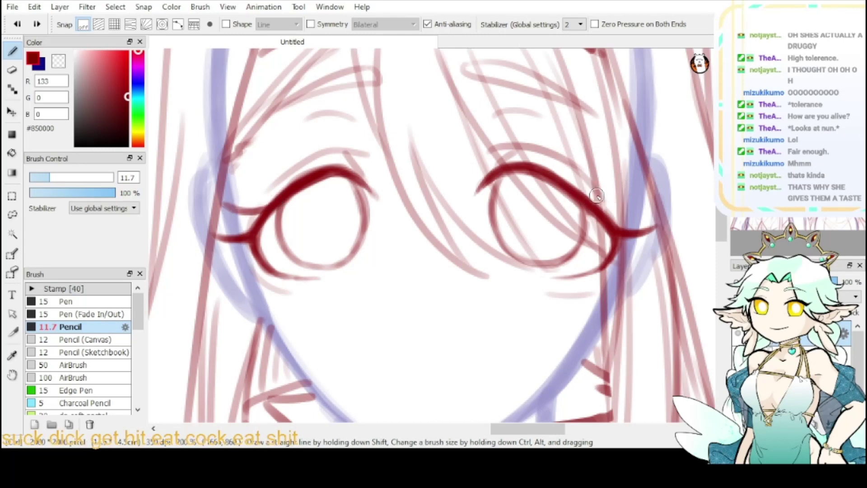
mouse_move(587, 201)
mouse_down()
mouse_move(625, 186)
mouse_move(586, 201)
mouse_move(604, 206)
mouse_move(637, 187)
mouse_up()
key(ctrl+z)
key(ctrl+z)
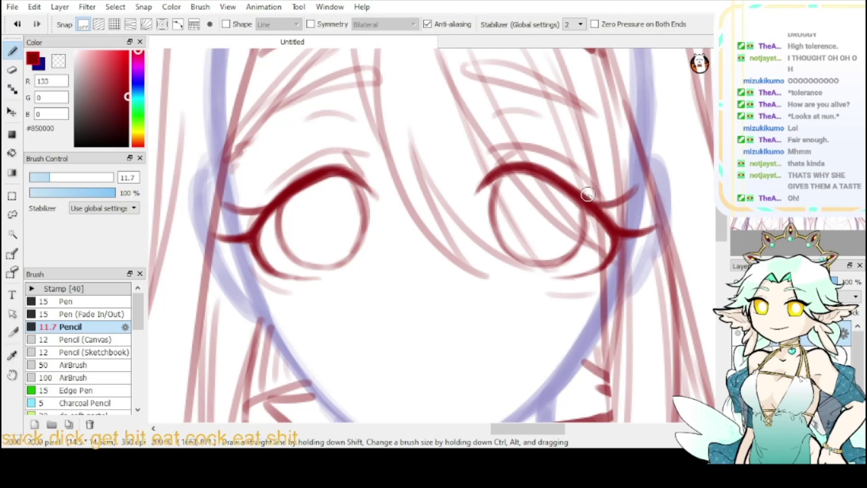
drag(589, 198, 634, 185)
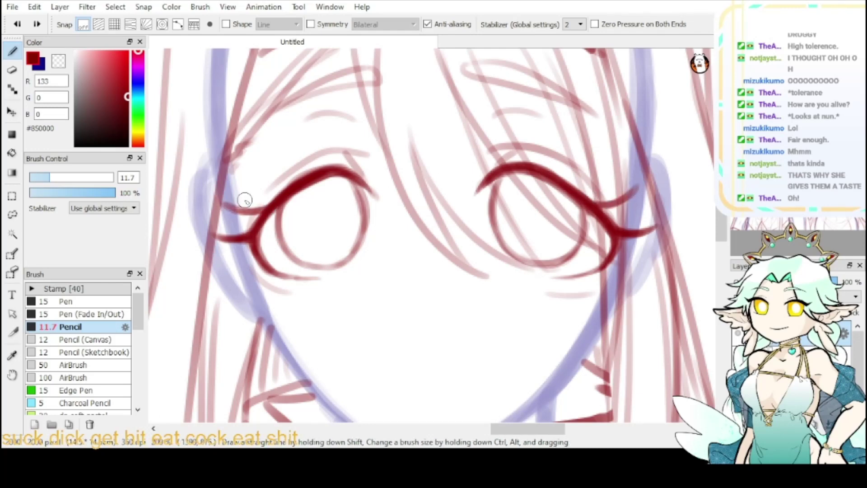
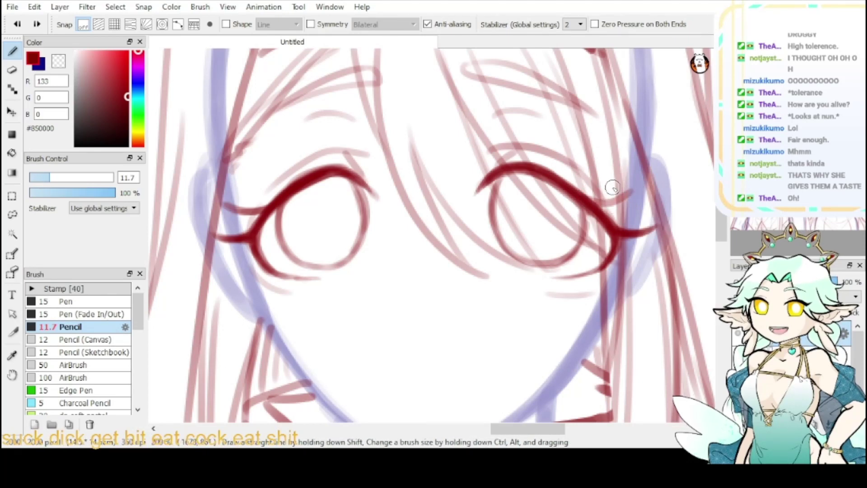
mouse_move(593, 195)
mouse_down()
mouse_move(635, 190)
mouse_move(623, 203)
mouse_move(583, 197)
mouse_move(623, 182)
mouse_move(592, 194)
mouse_move(601, 202)
mouse_move(629, 194)
mouse_move(580, 195)
mouse_move(633, 190)
mouse_up()
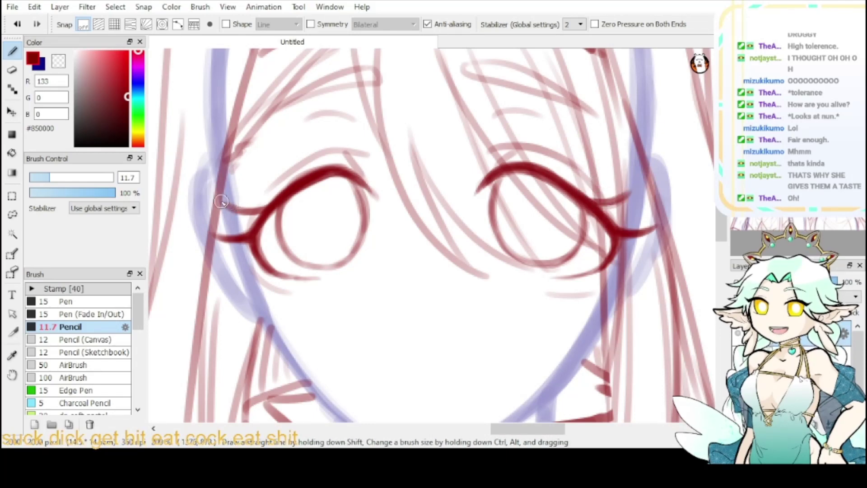
- Darken the second lash on the nun's viewer-left eye and refine the matching lash on the other eye
drag(221, 202, 274, 205)
click(58, 60)
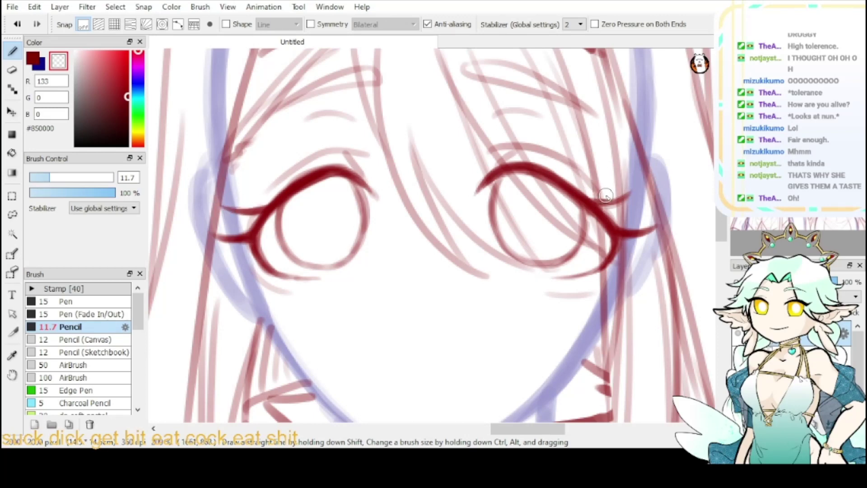
key(x)
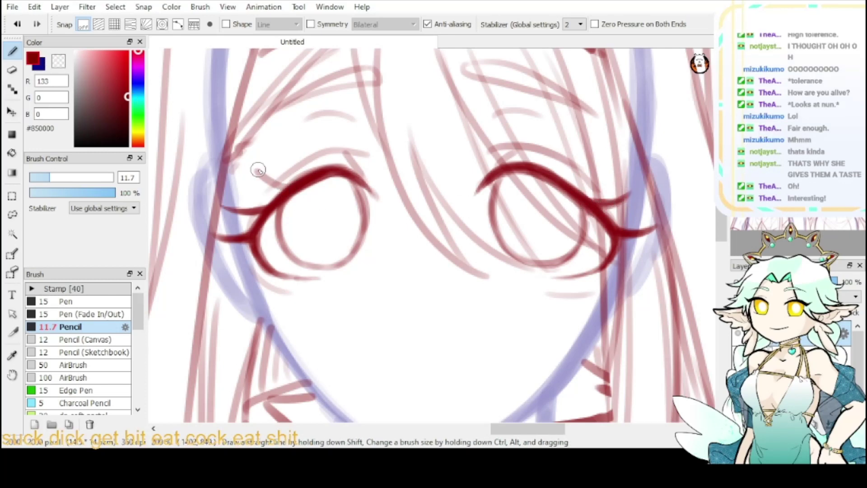
- Draw a third curved lash higher up the upper lash line of each eye and taper the tips to points
drag(257, 170, 294, 183)
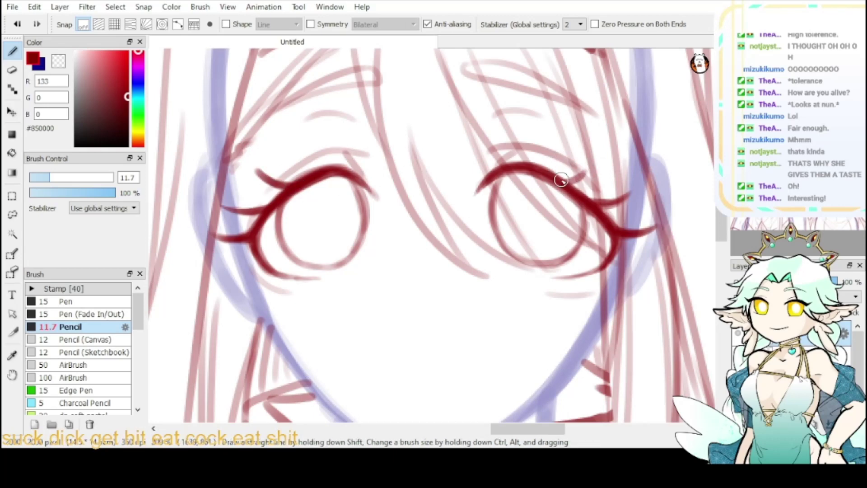
drag(568, 181, 597, 160)
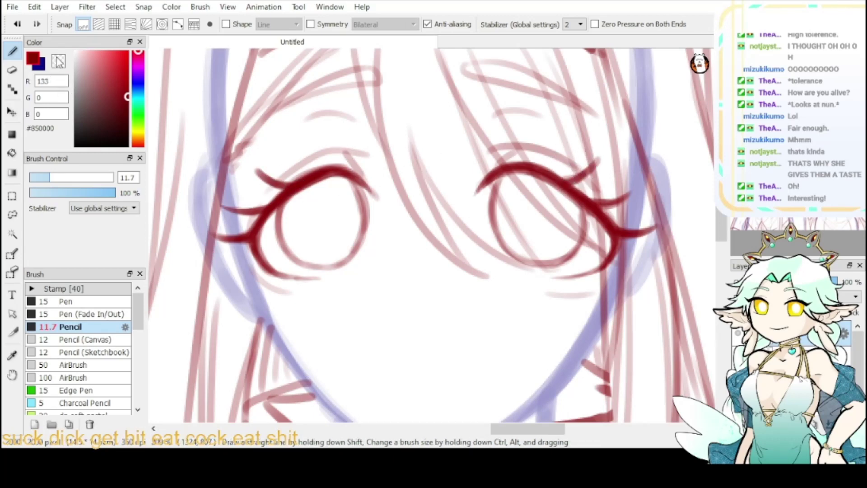
click(59, 61)
mouse_move(254, 172)
mouse_down()
mouse_move(263, 184)
mouse_move(260, 161)
mouse_move(275, 172)
mouse_move(251, 169)
mouse_move(276, 192)
mouse_up()
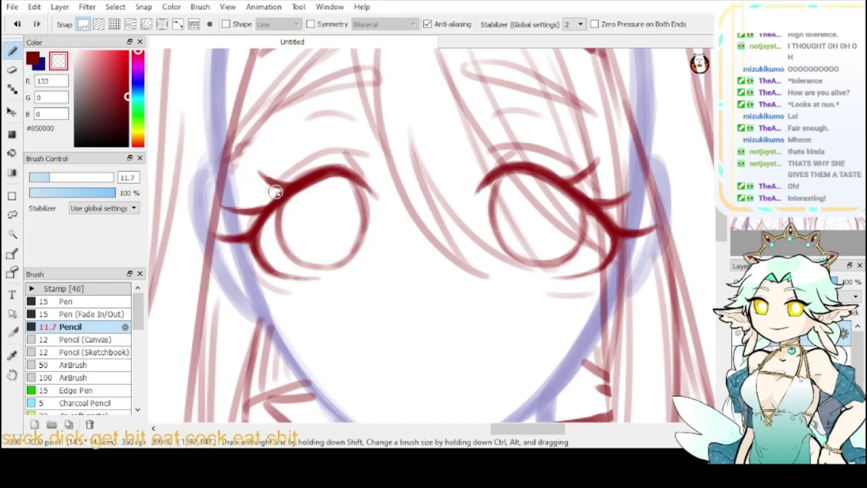
drag(599, 152, 592, 155)
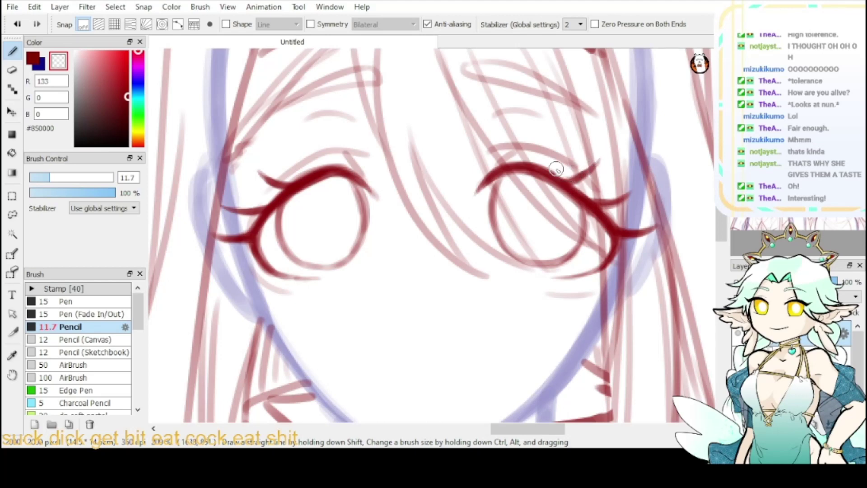
click(33, 58)
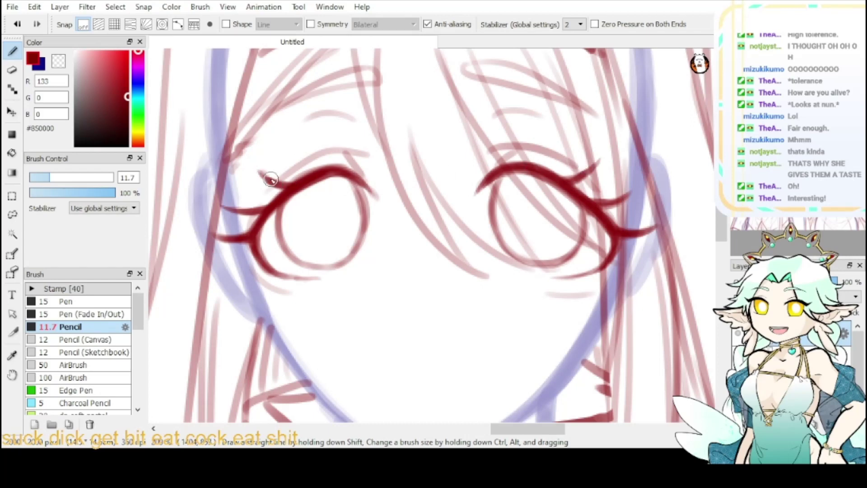
key(ctrl+z)
drag(258, 170, 290, 184)
drag(557, 180, 586, 204)
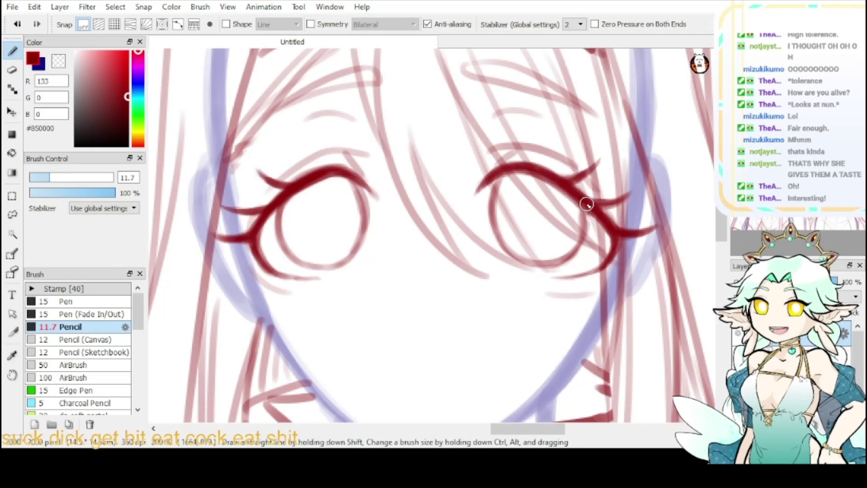
- Thicken the upper lash lines of both eyes along the top of the irises
drag(294, 185, 261, 220)
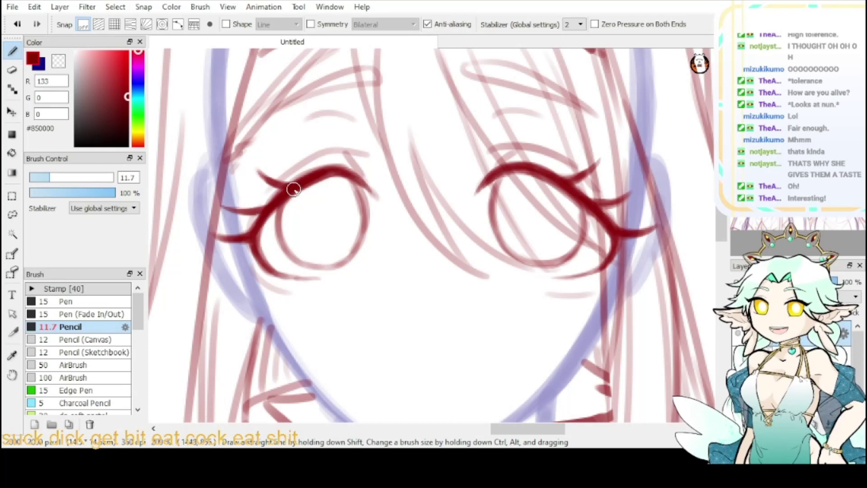
drag(286, 188, 355, 172)
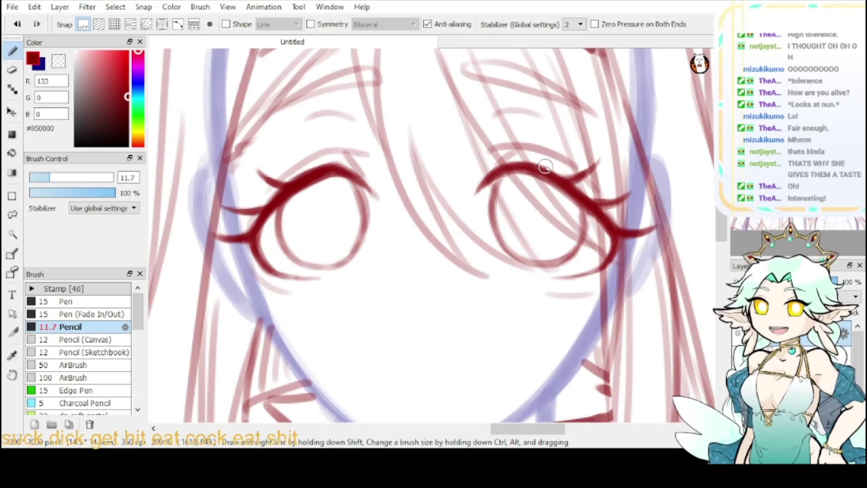
drag(498, 179, 548, 170)
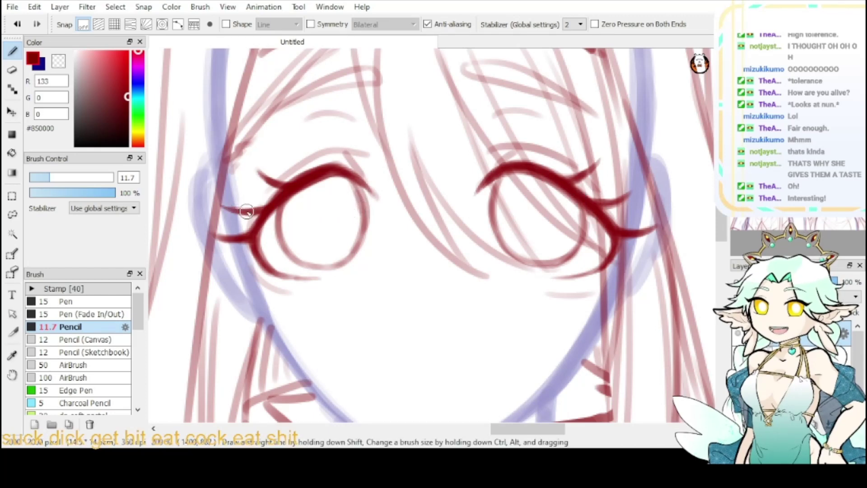
- Lasso the middle lash of the viewer-left eye, rotate it closer to the lid with Transform, and rejoin it to the lash line
key(l)
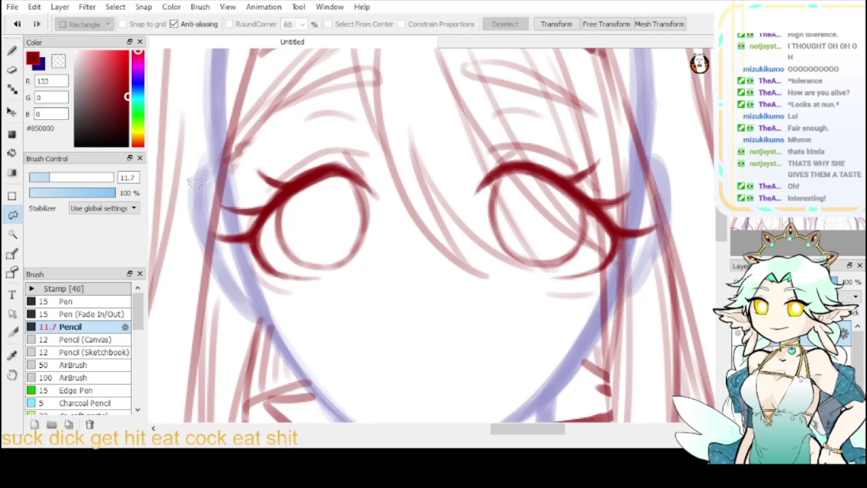
mouse_move(223, 189)
mouse_down()
mouse_move(205, 210)
mouse_move(237, 222)
mouse_move(266, 204)
mouse_up()
click(565, 27)
drag(279, 166, 259, 185)
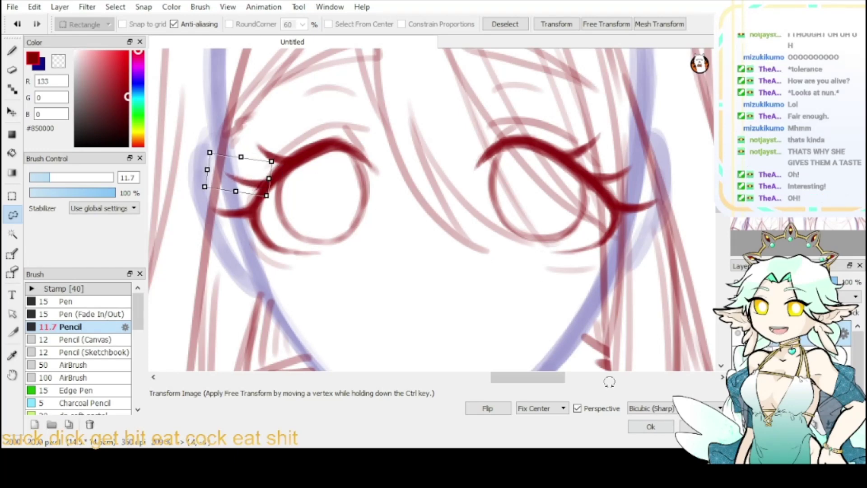
click(651, 426)
click(505, 24)
click(11, 51)
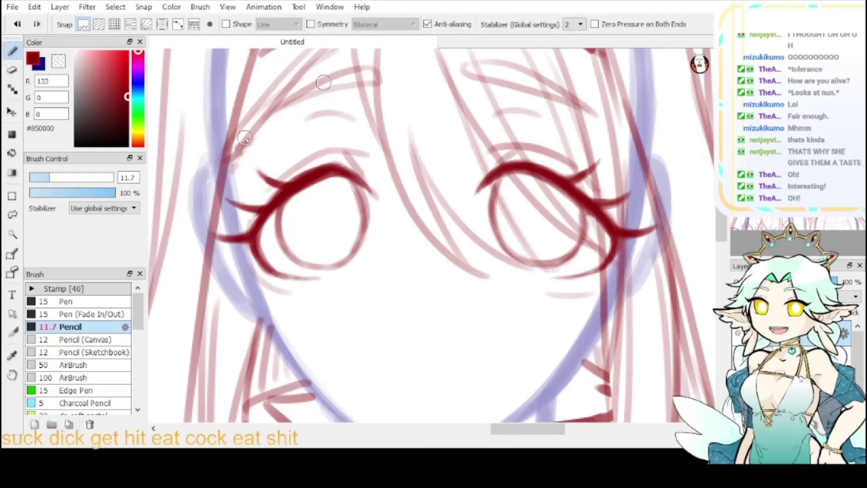
drag(257, 220, 289, 186)
- Add a short upright lash on top of each eye's upper lash line and darken both strokes
key(ctrl+minus)
key(ctrl+minus)
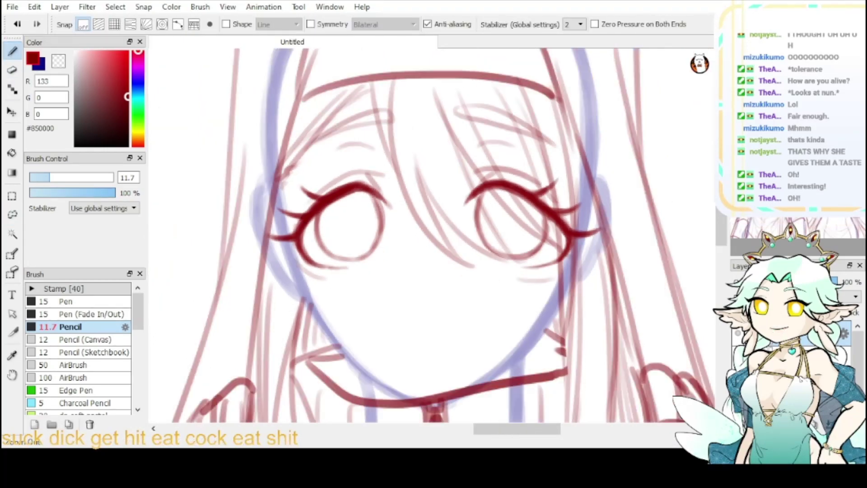
key(ctrl+plus)
key(ctrl+plus)
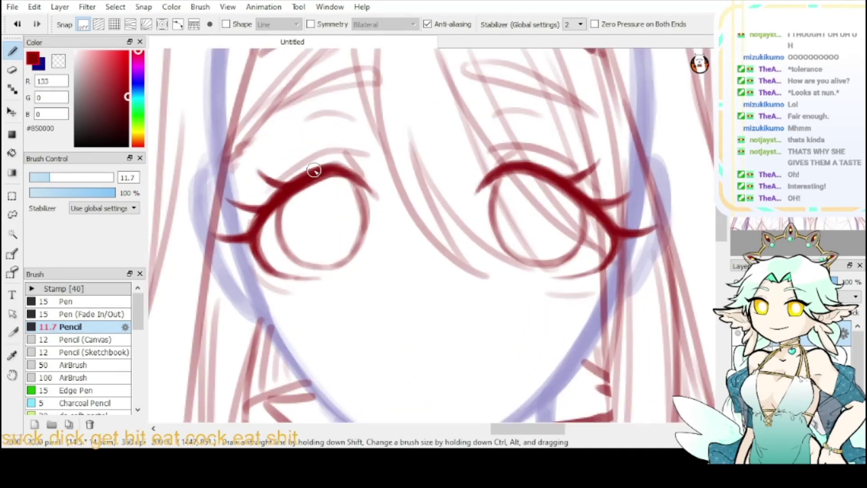
drag(305, 155, 312, 169)
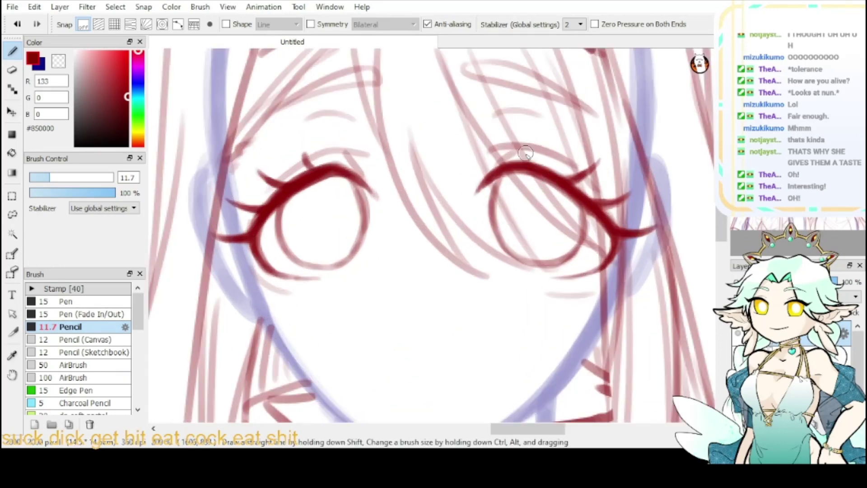
drag(540, 163, 547, 150)
drag(305, 155, 312, 167)
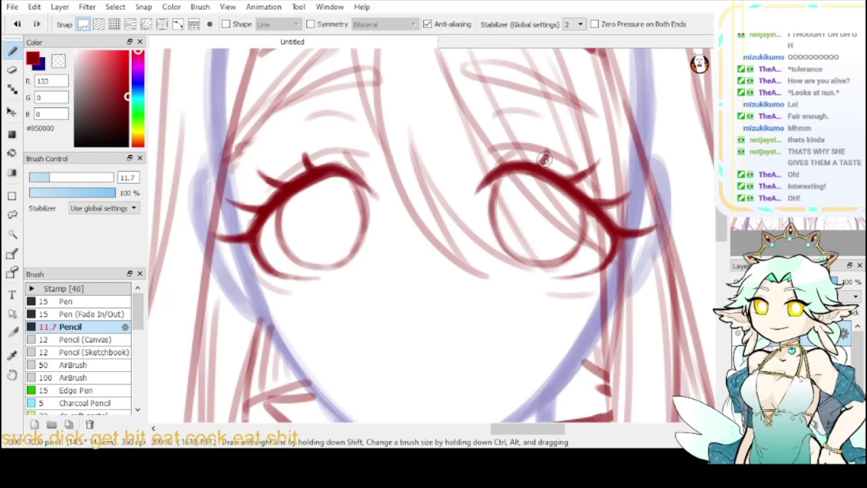
click(59, 61)
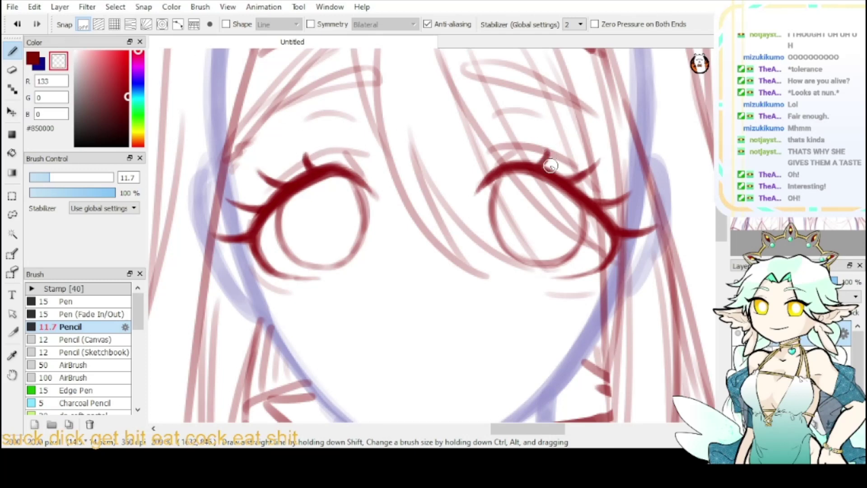
click(33, 58)
drag(547, 151, 540, 167)
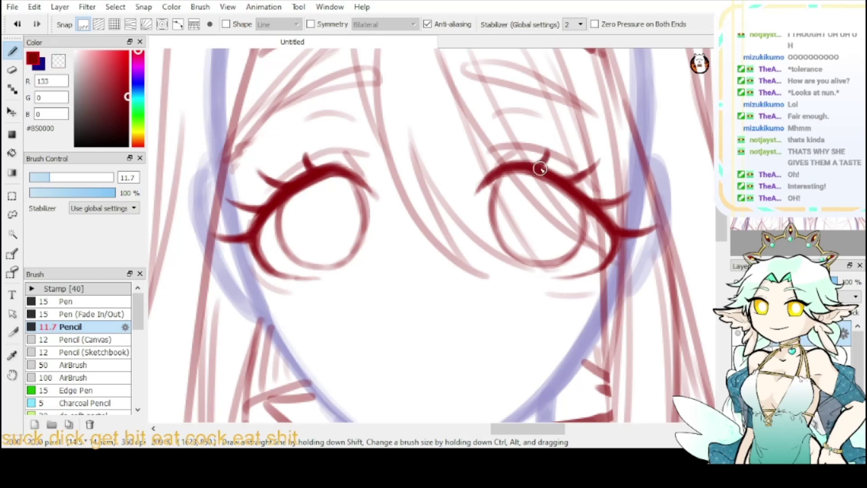
- Add a small lash below the outer-corner lash on each eye and trim its edges
key(ctrl+minus)
key(ctrl+minus)
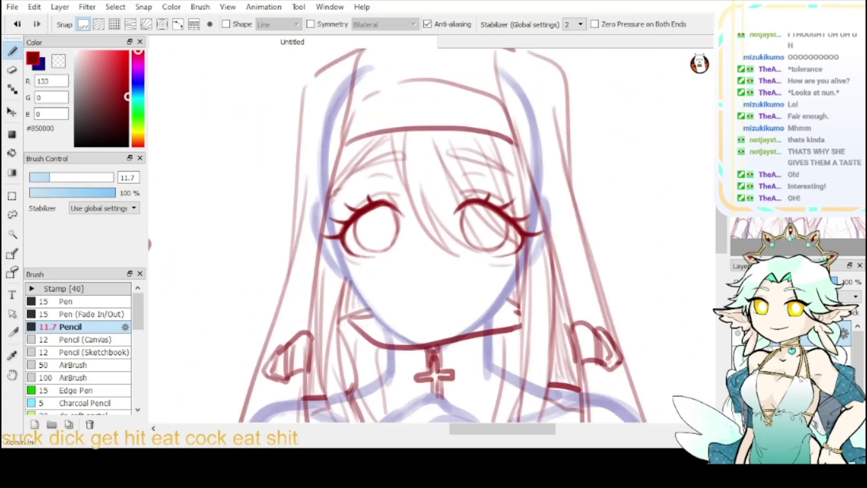
key(ctrl+plus)
key(ctrl+plus)
drag(254, 255, 236, 263)
key(ctrl+z)
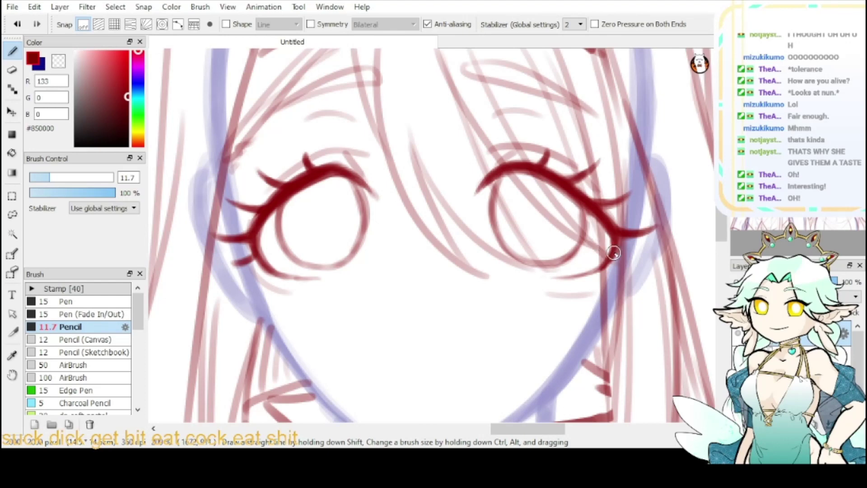
drag(618, 251, 634, 260)
click(58, 61)
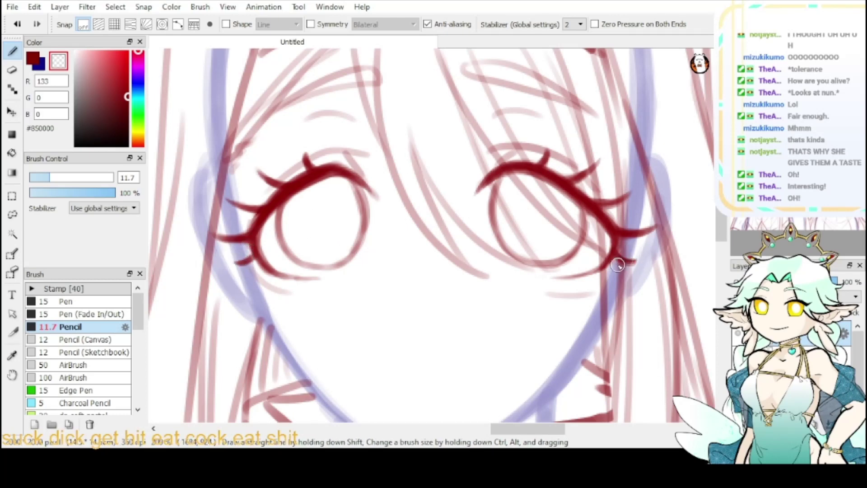
click(36, 63)
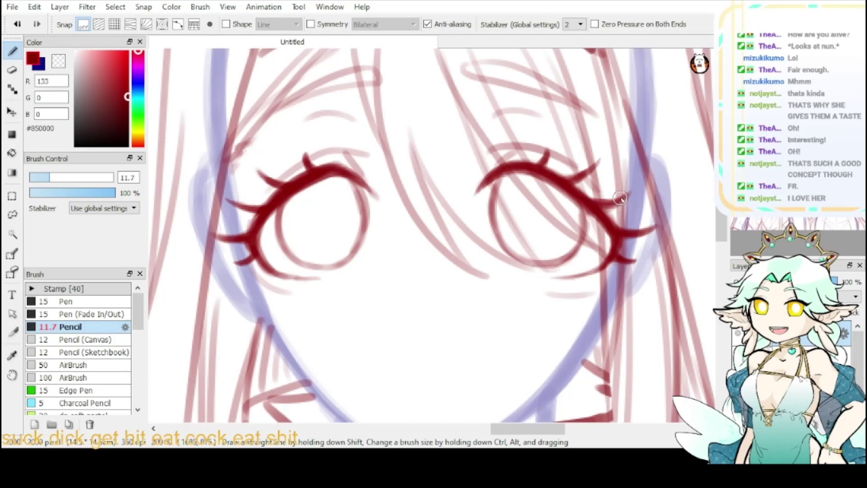
- Examine the nun's lashes against the whole head and the neighbouring figure's face
click(757, 58)
click(757, 57)
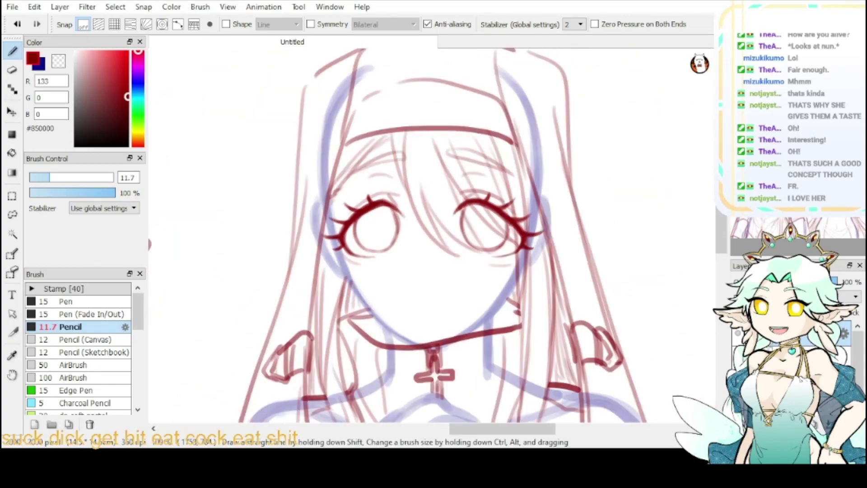
scroll(542, 198, down, 4)
scroll(424, 226, up, 4)
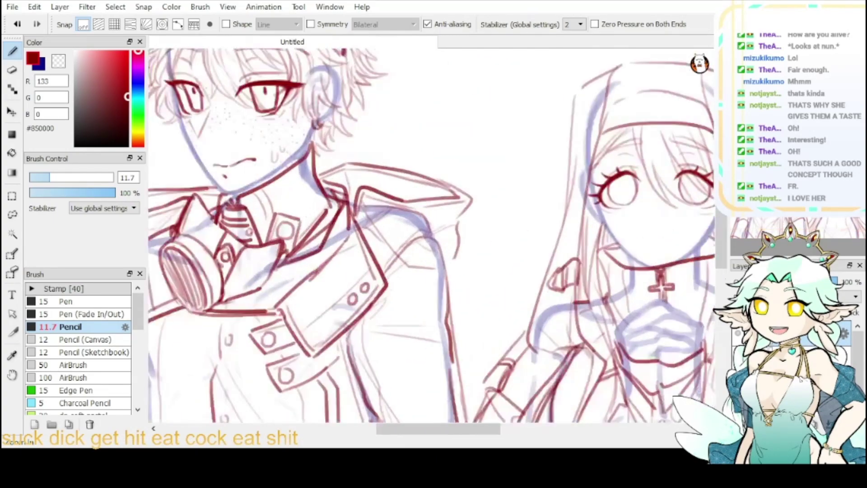
drag(800, 154, 825, 152)
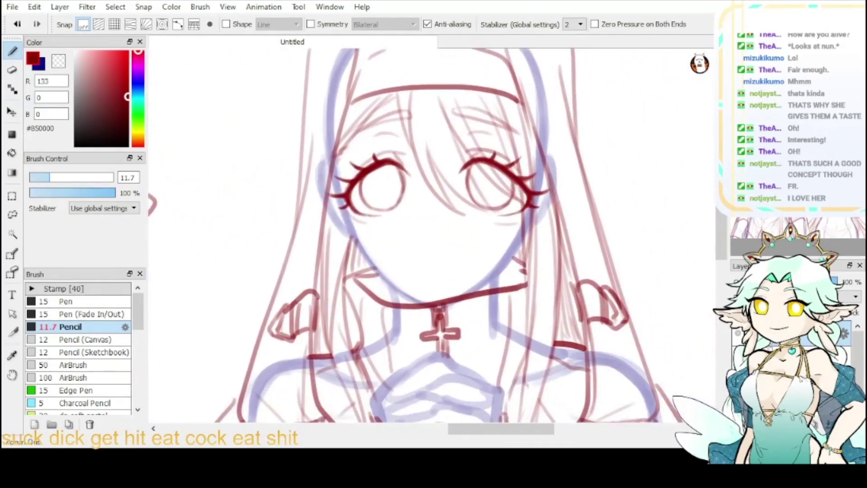
click(741, 58)
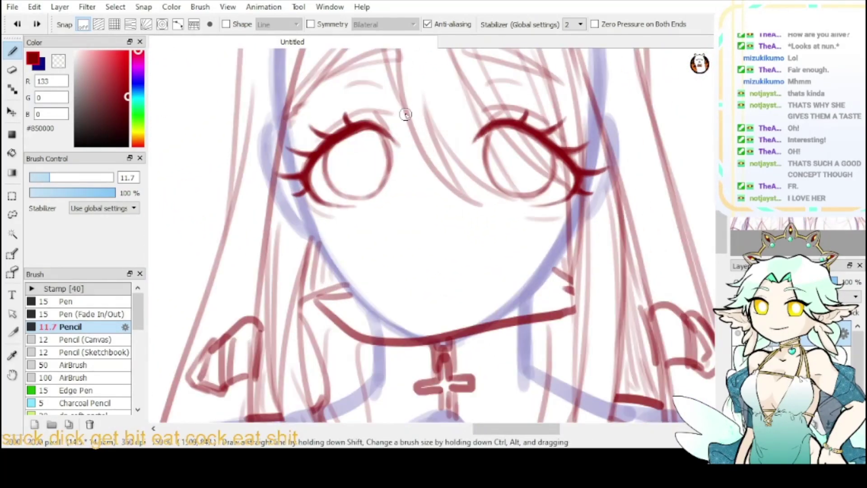
drag(419, 138, 436, 202)
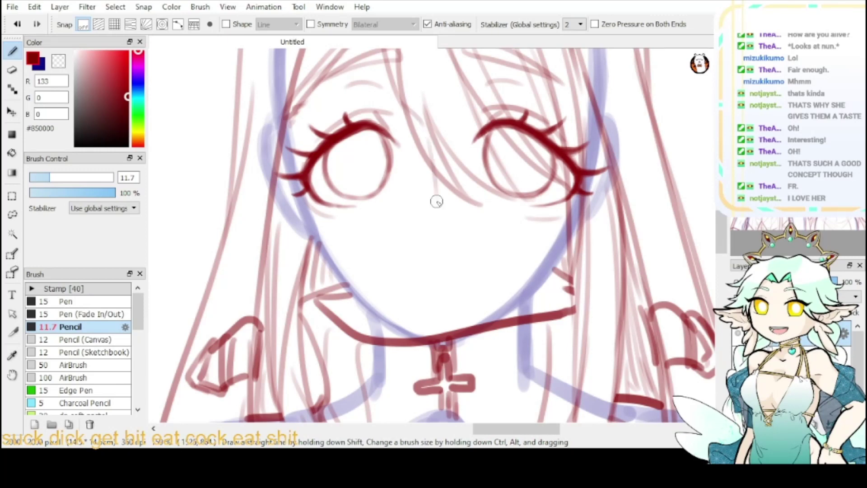
key(ctrl+z)
mouse_move(421, 141)
mouse_down()
mouse_move(401, 180)
mouse_move(432, 227)
mouse_up()
key(ctrl+z)
key(ctrl+z)
- Sketch the nun's nose between the eyes with a light vertical line and an angled side contour, cleaning up its tip
mouse_move(423, 163)
mouse_down()
mouse_move(403, 200)
mouse_move(433, 230)
mouse_up()
drag(440, 223, 433, 159)
key(ctrl+z)
key(ctrl+z)
mouse_move(400, 197)
mouse_down()
mouse_move(430, 237)
mouse_move(435, 173)
mouse_up()
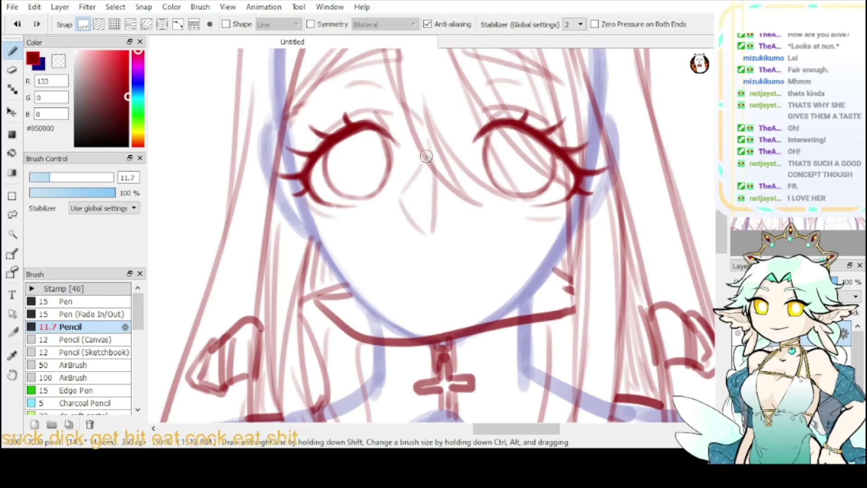
click(59, 61)
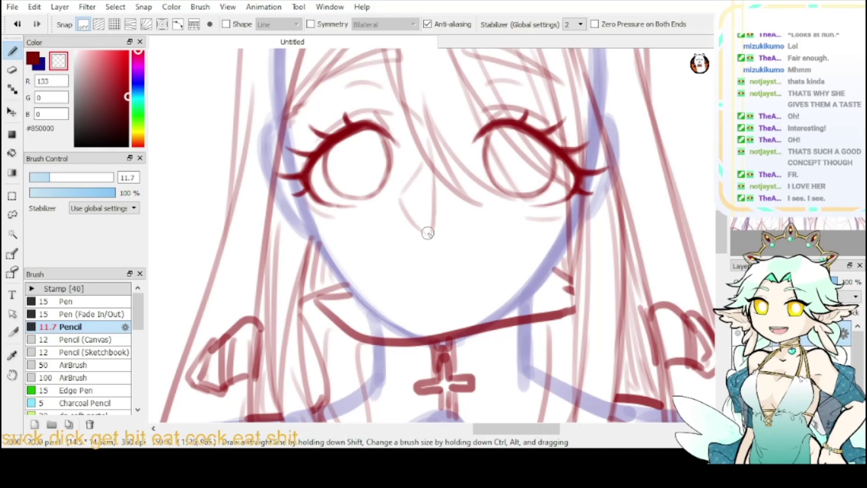
click(36, 62)
drag(466, 383, 413, 276)
mouse_move(470, 228)
mouse_down()
mouse_move(541, 316)
mouse_move(533, 300)
mouse_up()
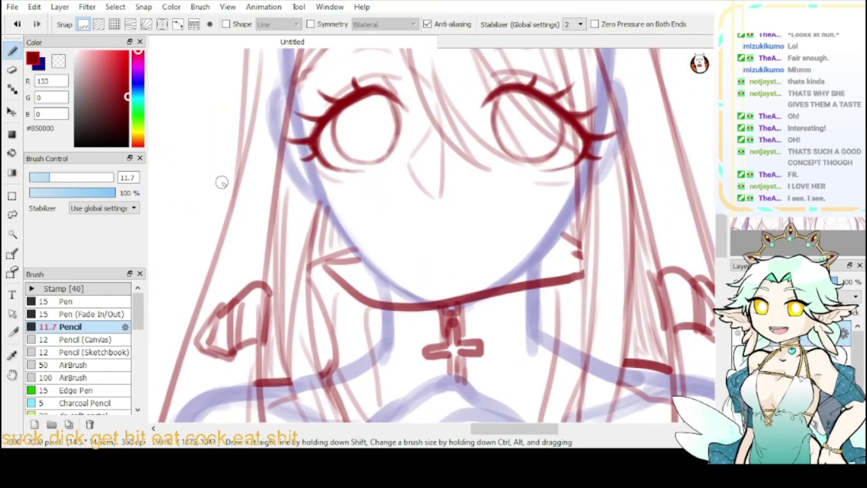
click(58, 61)
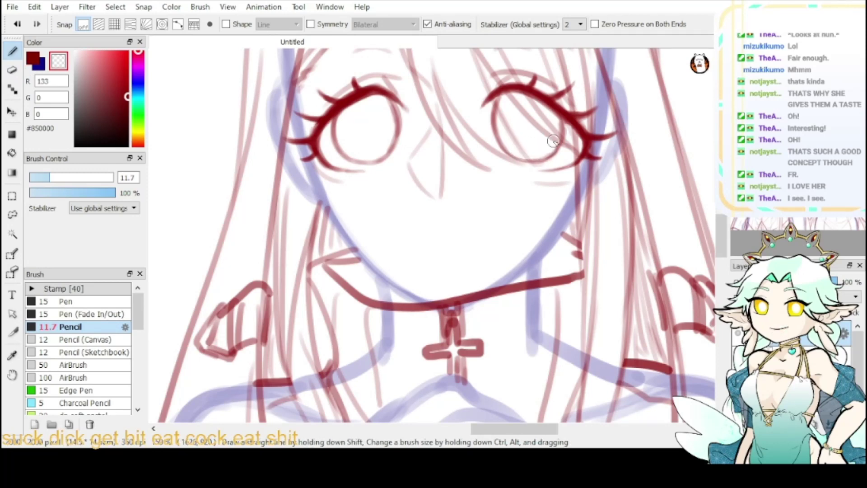
click(34, 60)
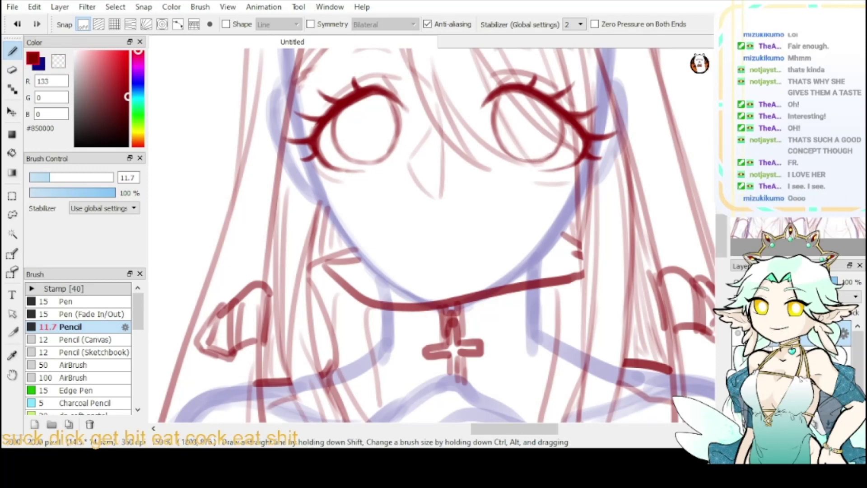
drag(657, 125, 630, 160)
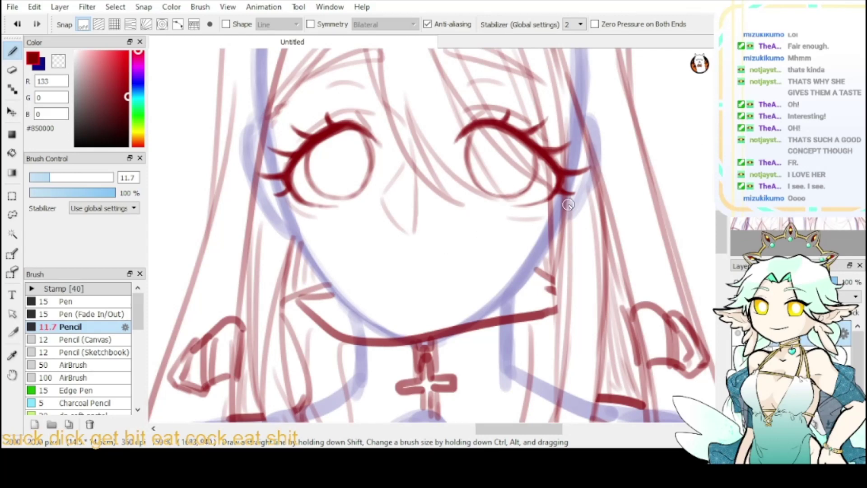
- Erase and redraw the light crease below the eye beside the hair strands, and sketch light hatched pupils in both of the nun's eyes
click(59, 63)
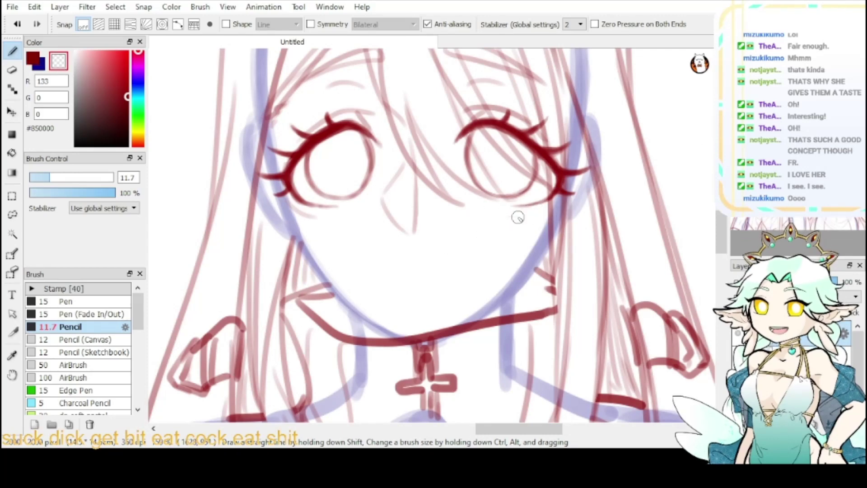
click(35, 60)
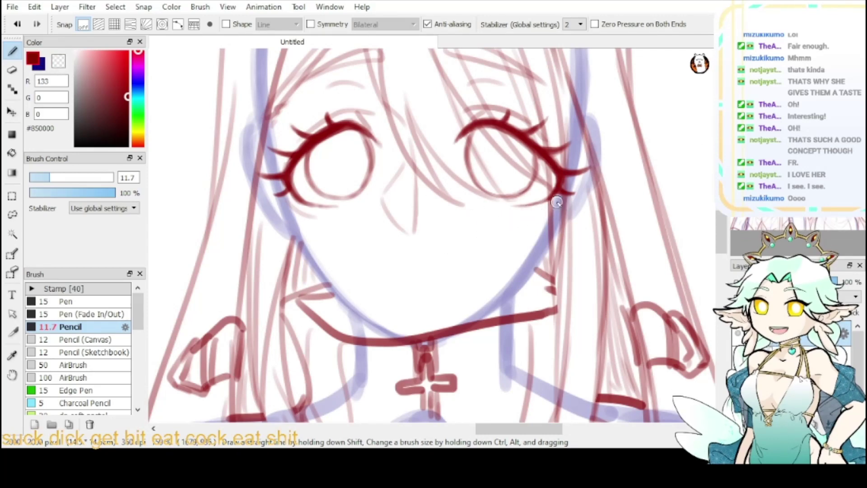
drag(506, 216, 552, 206)
mouse_move(669, 166)
mouse_down()
mouse_move(661, 202)
mouse_move(676, 224)
mouse_move(696, 230)
mouse_move(669, 149)
mouse_move(678, 185)
mouse_up()
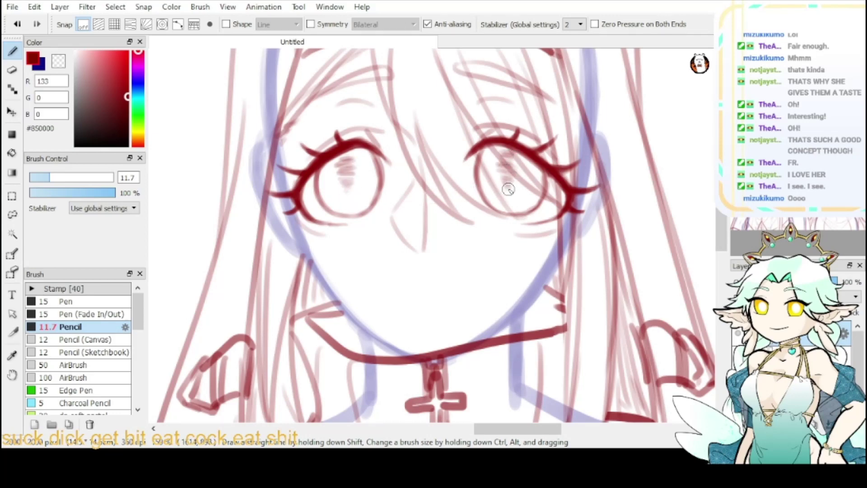
- Sketch a small downturned mouth below the nun's nose, thin its line, and add a short lower-lip mark beneath it
click(756, 55)
click(756, 56)
click(756, 55)
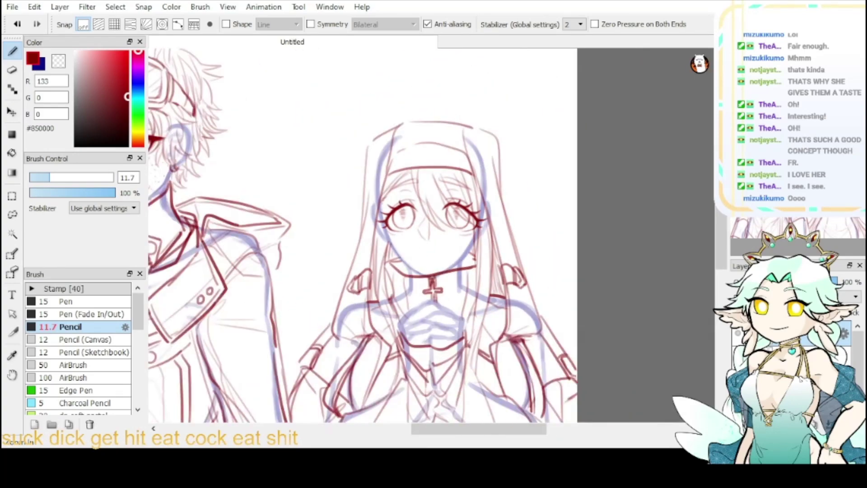
click(739, 55)
click(739, 55)
scroll(418, 228, up, 2)
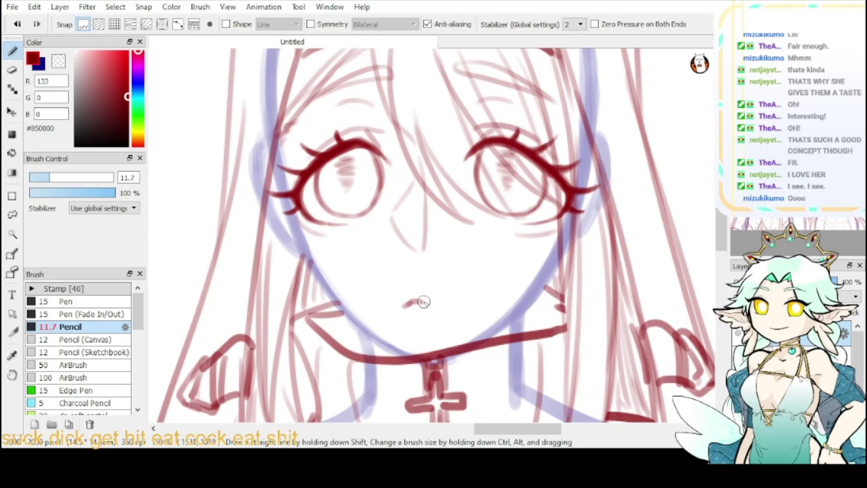
key(ctrl+z)
drag(404, 305, 424, 296)
key(ctrl+z)
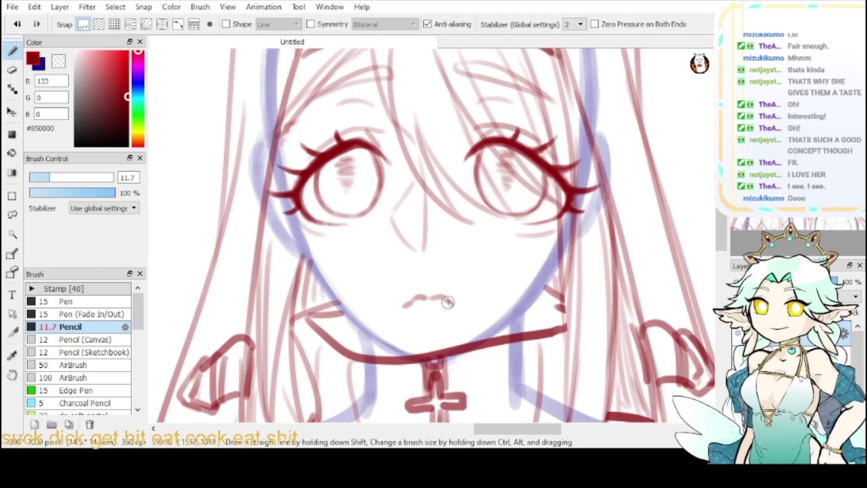
drag(453, 300, 455, 305)
click(58, 61)
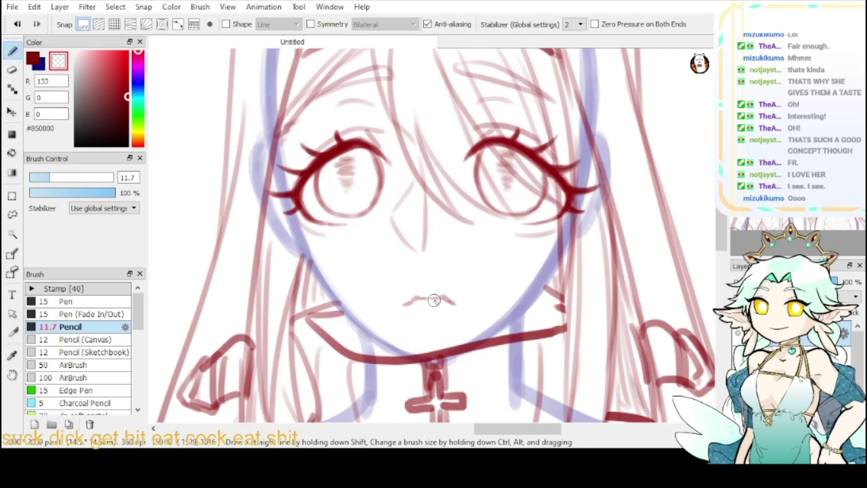
click(36, 64)
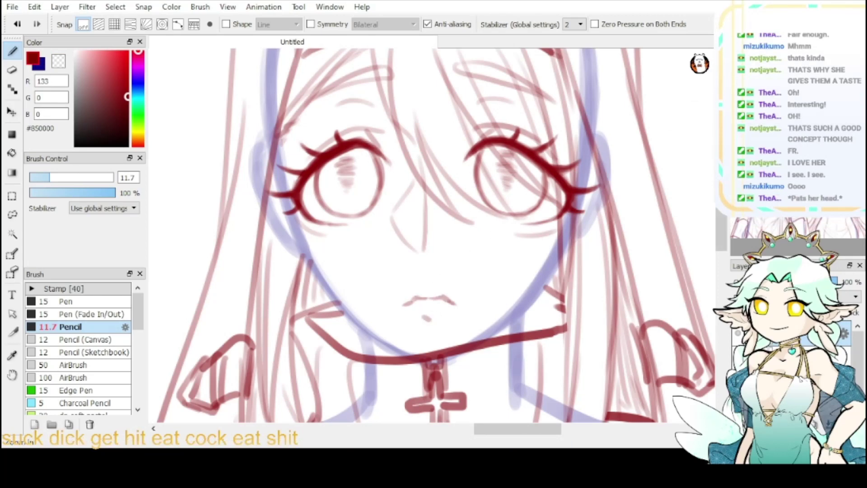
- Duplicate the red sketch layer to darken the line work of both figures
click(755, 55)
click(755, 55)
click(755, 55)
scroll(496, 235, down, 2)
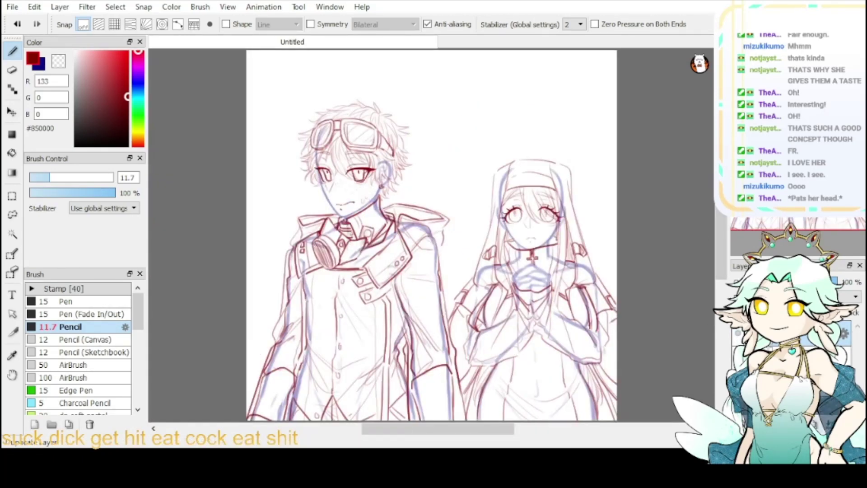
click(814, 425)
click(829, 423)
click(816, 357)
click(815, 424)
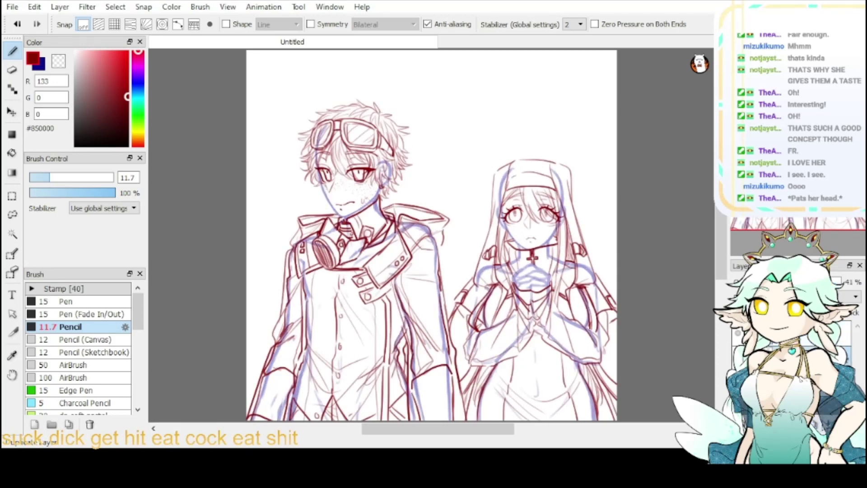
- Set the opacity of the blue base figure layer to 49%
click(837, 280)
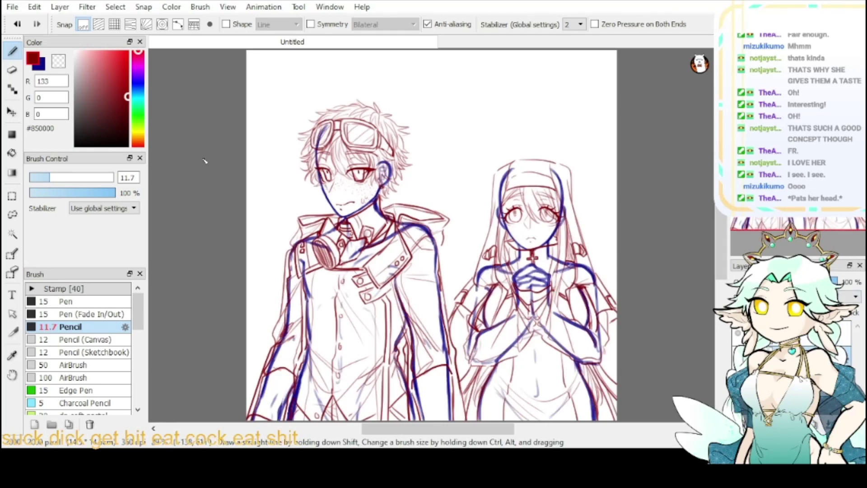
key(e)
click(800, 281)
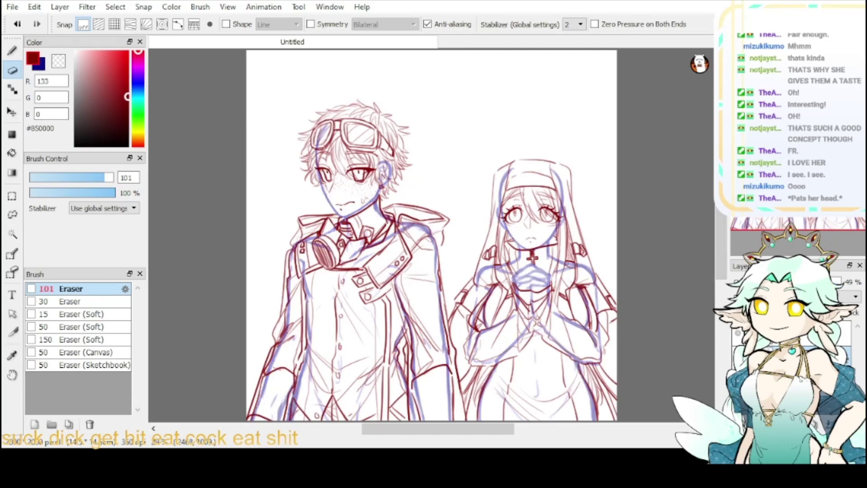
- Erase the blue base lines over the goggled figure's far eye and around his ear with an eraser of size 71
key(ctrl+plus)
key(ctrl+plus)
key(ctrl+plus)
mouse_move(258, 66)
mouse_down()
mouse_move(372, 235)
mouse_move(378, 190)
mouse_move(353, 202)
mouse_move(356, 208)
mouse_up()
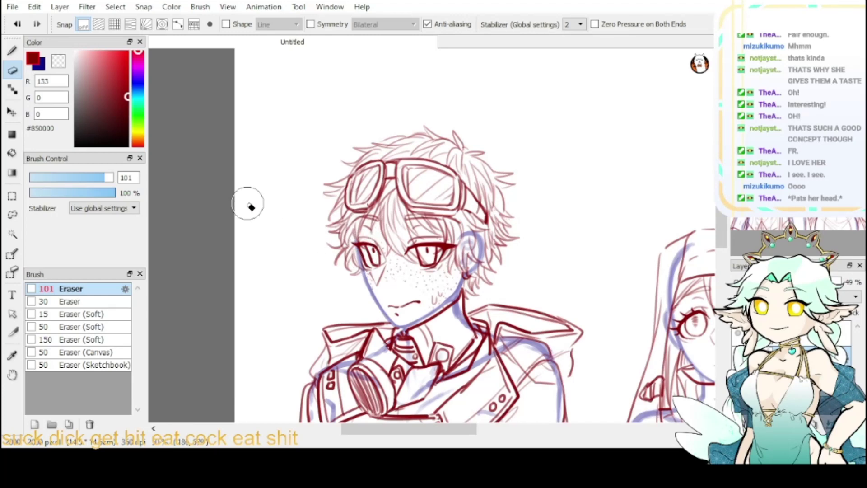
click(99, 178)
key(ctrl+plus)
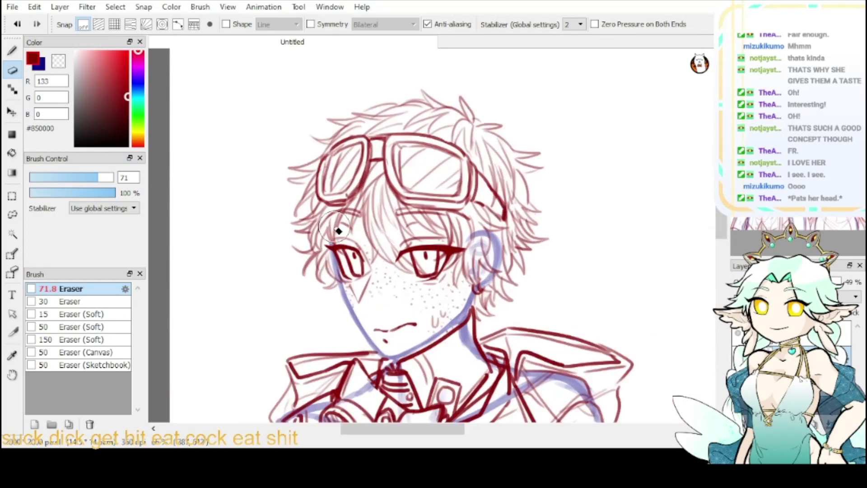
mouse_move(335, 249)
mouse_down()
mouse_move(342, 267)
mouse_move(334, 263)
mouse_up()
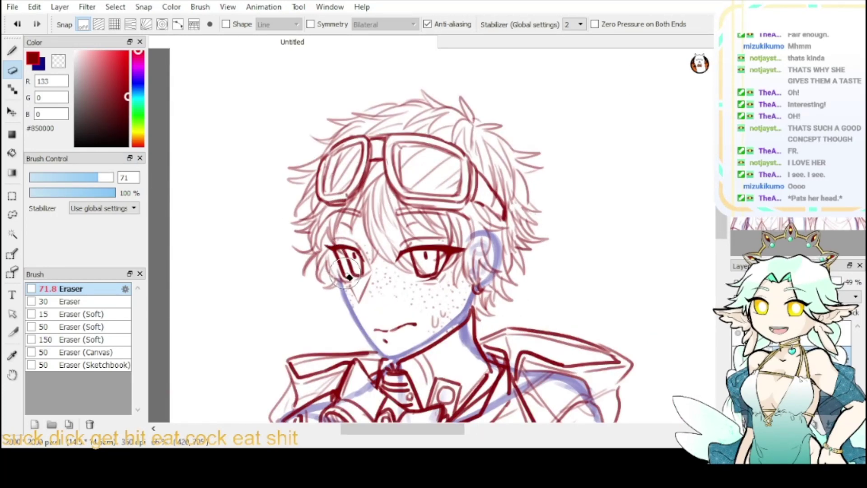
mouse_move(486, 241)
mouse_down()
mouse_move(474, 278)
mouse_move(470, 265)
mouse_move(478, 291)
mouse_move(473, 254)
mouse_move(490, 253)
mouse_move(469, 267)
mouse_up()
- Erase the blue base lines under the goggled figure's hood, collar, shoulders and upper sleeves, enlarging the eraser to 128
key(ctrl+minus)
click(809, 166)
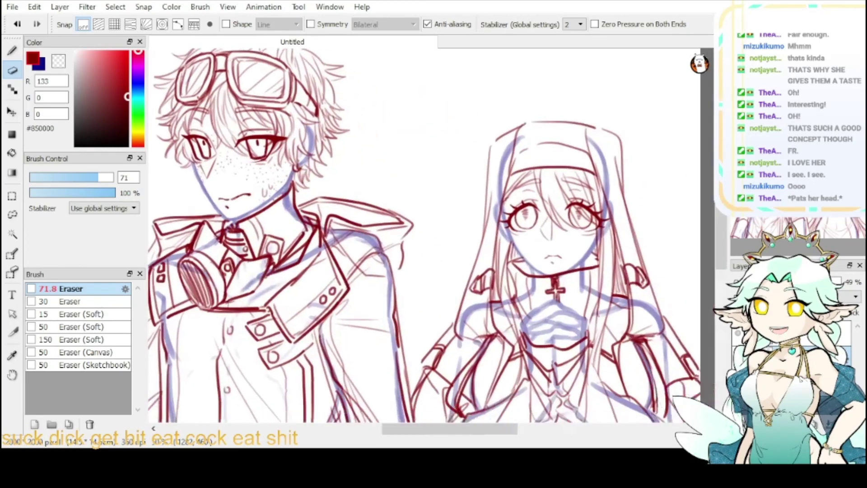
mouse_move(810, 166)
mouse_down()
mouse_move(813, 174)
mouse_move(798, 168)
mouse_up()
mouse_move(362, 189)
mouse_down()
mouse_move(352, 202)
mouse_move(370, 207)
mouse_move(316, 279)
mouse_up()
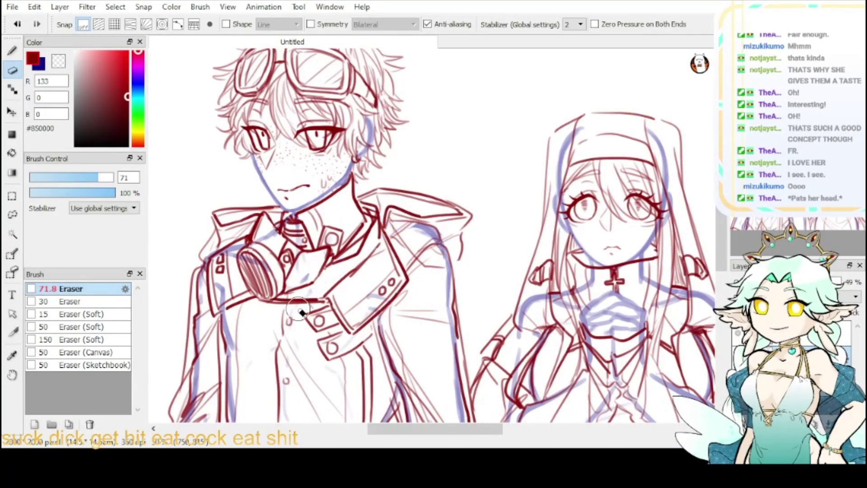
drag(446, 244, 454, 381)
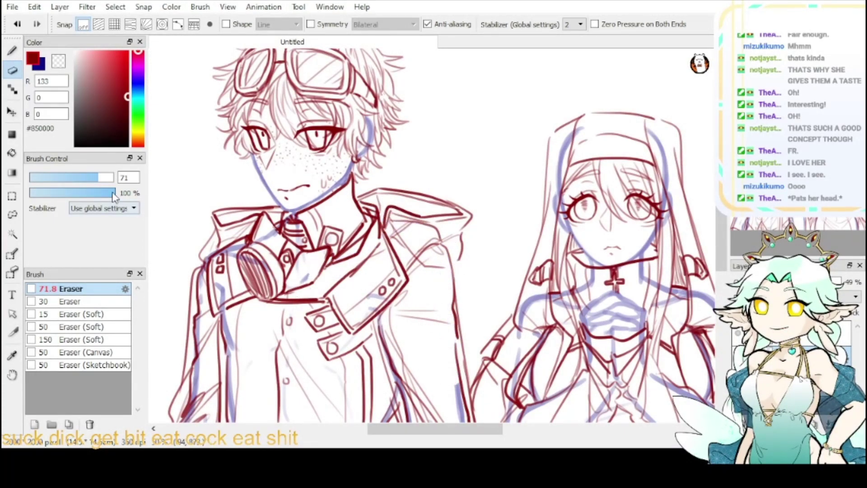
click(112, 177)
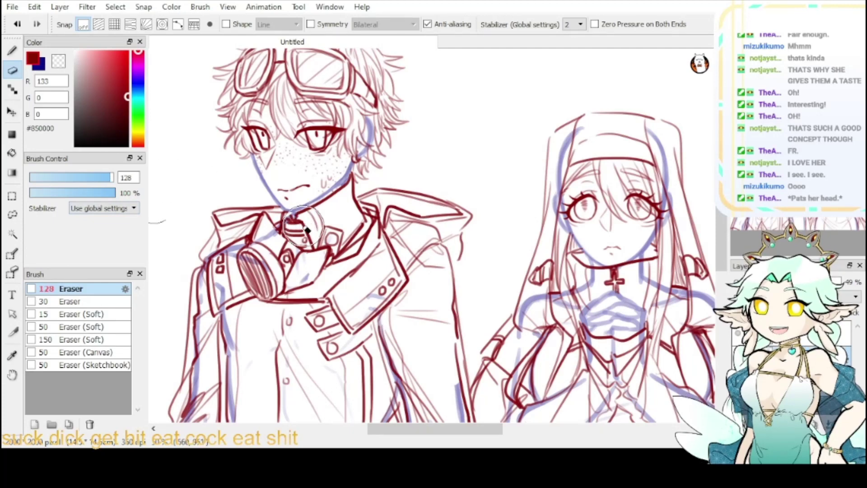
mouse_move(301, 221)
mouse_down()
mouse_move(234, 240)
mouse_move(218, 268)
mouse_move(293, 284)
mouse_up()
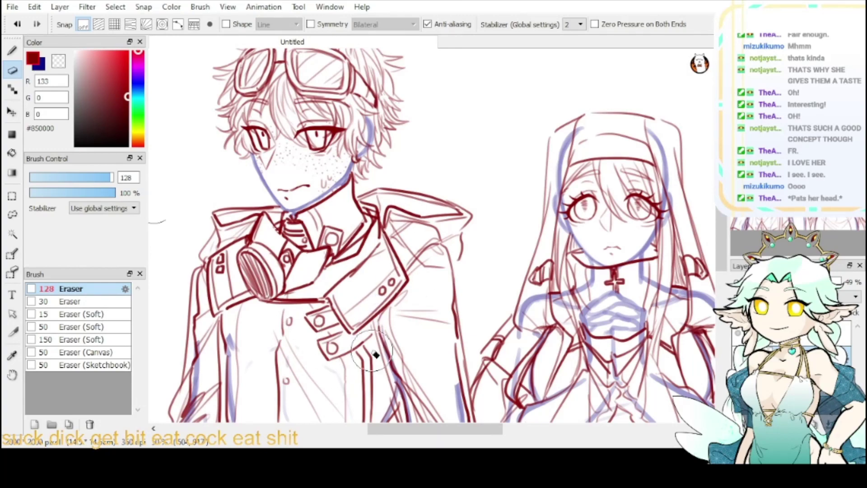
- Enlarge the eraser to 165 and clear the remaining blue base lines from the goggled figure's arms and torso
drag(303, 318, 470, 192)
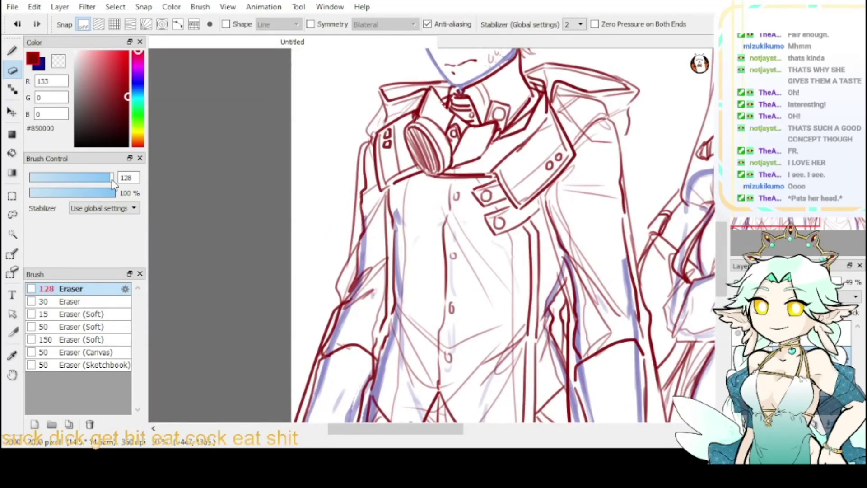
drag(113, 183, 114, 182)
scroll(449, 217, down, 1)
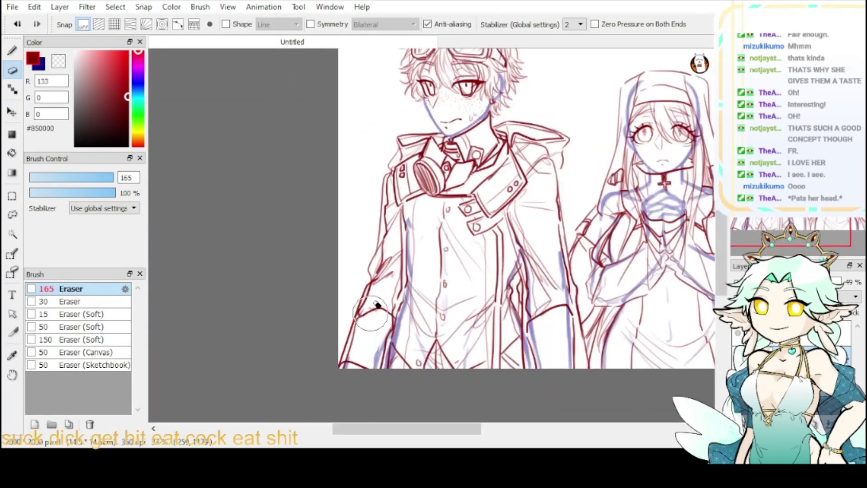
mouse_move(377, 305)
mouse_down()
mouse_move(383, 323)
mouse_move(420, 212)
mouse_up()
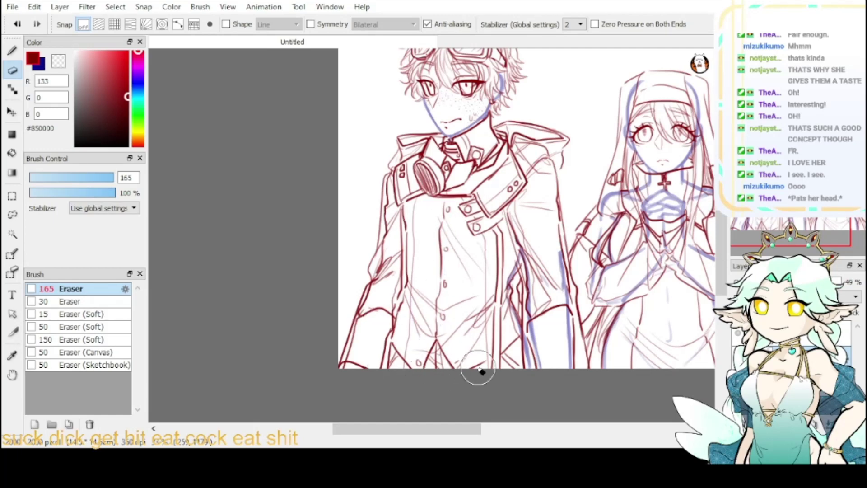
mouse_move(482, 371)
mouse_down()
mouse_move(538, 366)
mouse_move(548, 330)
mouse_move(573, 336)
mouse_move(522, 309)
mouse_up()
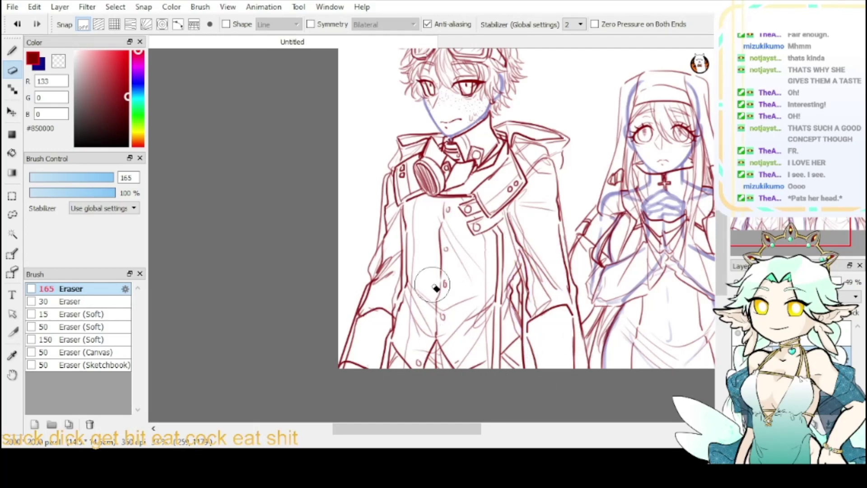
- Erase the blue base lines beneath the nun's hips, waist, sleeves and shoulders, working up towards her veil
scroll(432, 234, up, 1)
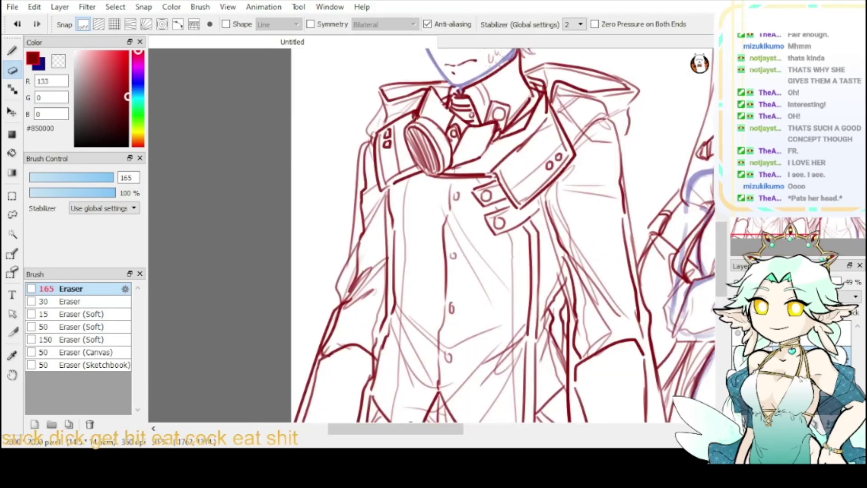
drag(840, 193, 833, 211)
drag(372, 252, 360, 306)
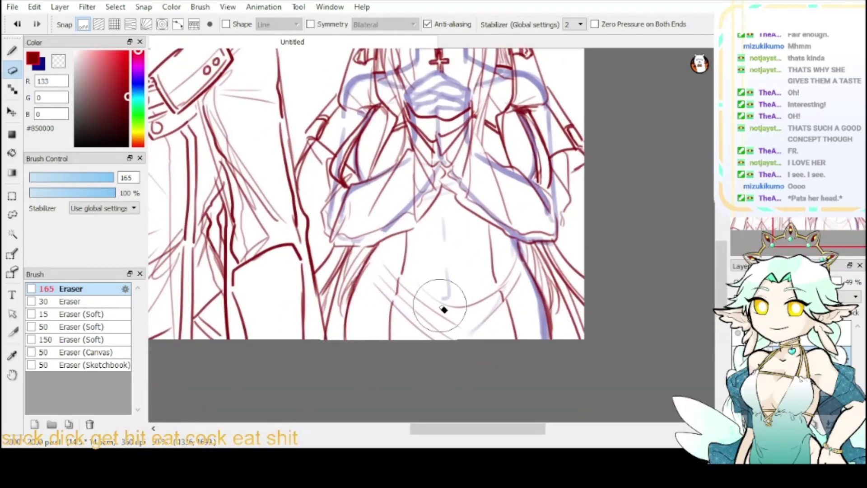
mouse_move(444, 309)
mouse_down()
mouse_move(481, 318)
mouse_move(516, 290)
mouse_move(539, 315)
mouse_move(483, 242)
mouse_move(446, 231)
mouse_move(455, 215)
mouse_move(450, 180)
mouse_move(440, 192)
mouse_move(470, 188)
mouse_move(496, 203)
mouse_move(553, 173)
mouse_move(558, 215)
mouse_move(543, 173)
mouse_move(536, 199)
mouse_up()
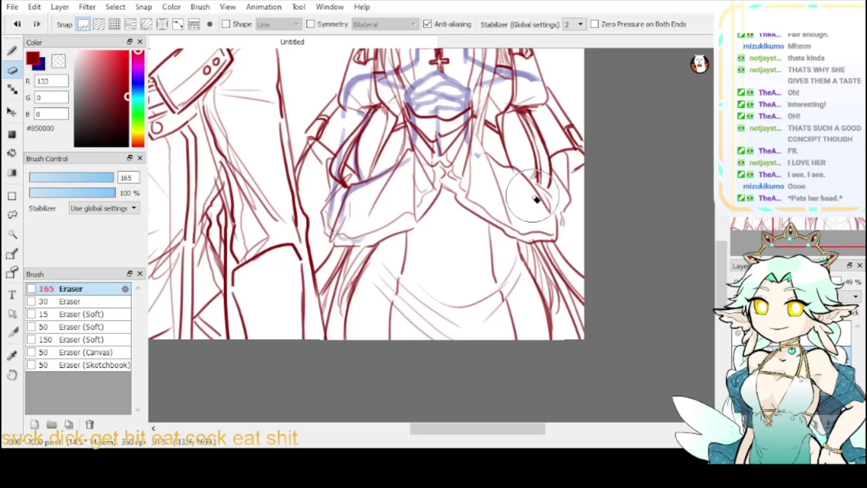
scroll(535, 199, up, 5)
scroll(626, 192, right, 1)
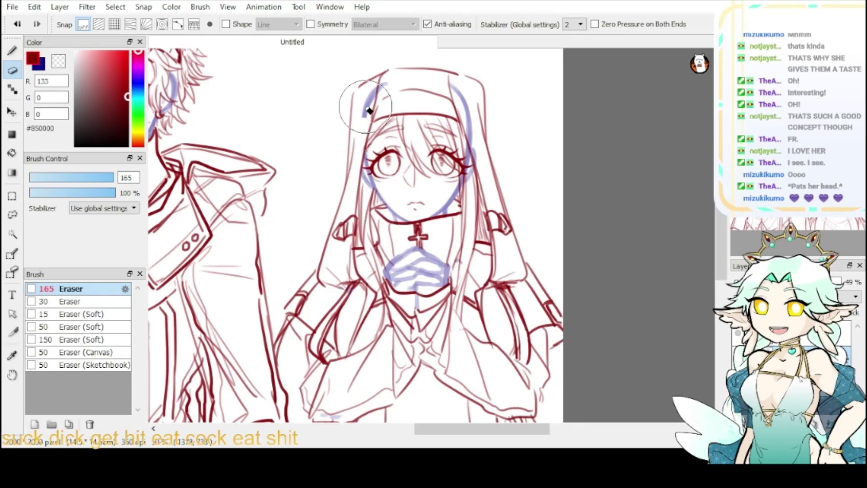
- Erase the blue guide lines over the girl's veil and head, and restore the blue sketch layer's opacity to 100%
mouse_move(369, 110)
mouse_down()
mouse_move(380, 91)
mouse_move(470, 106)
mouse_move(485, 205)
mouse_up()
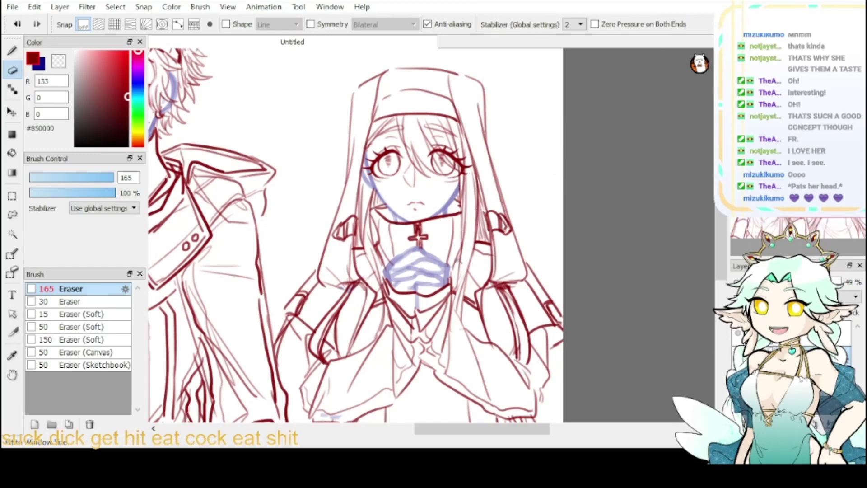
click(767, 54)
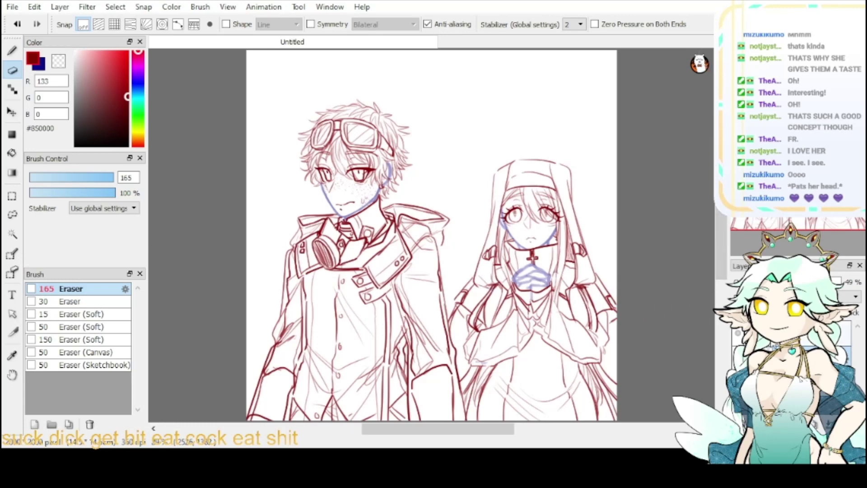
drag(800, 280, 838, 281)
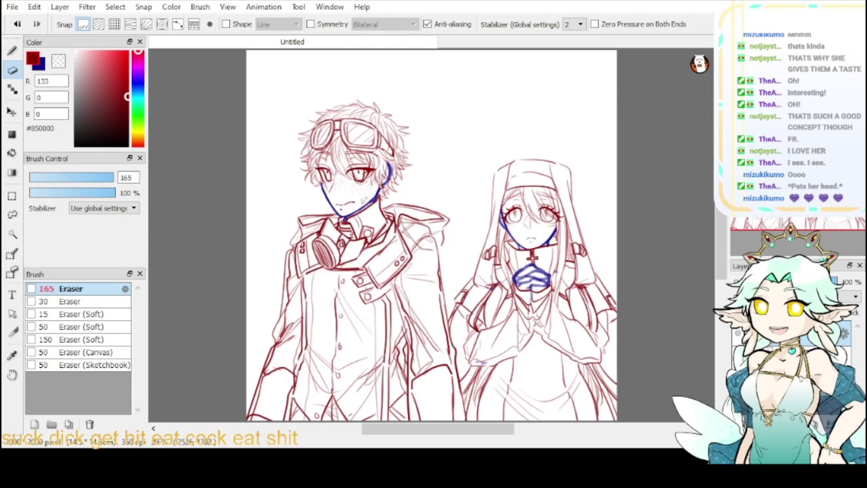
- Refine the girl's clasped hands with the dark blue Pencil, defining the fingers and nails and cleaning up with transparent colour
scroll(453, 285, up, 3)
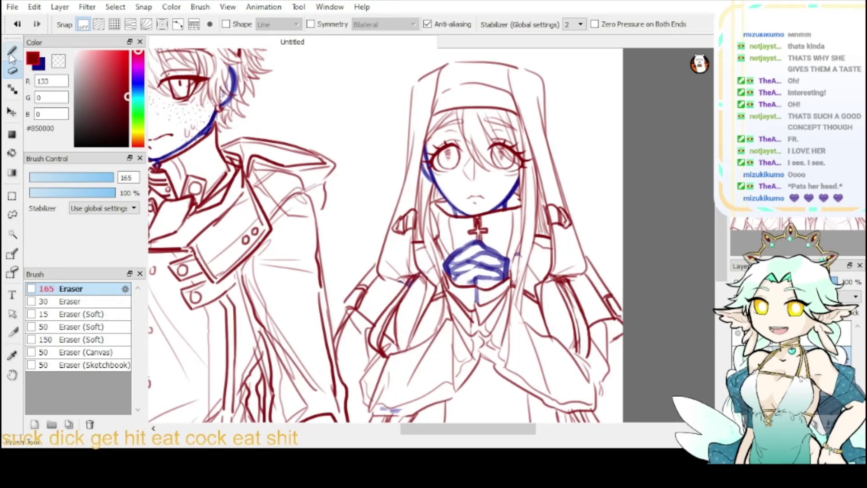
click(12, 51)
click(41, 66)
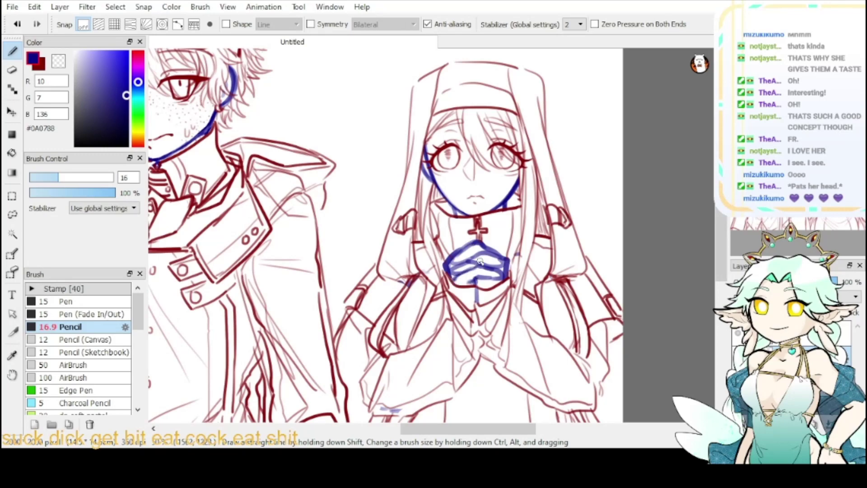
scroll(480, 261, up, 1)
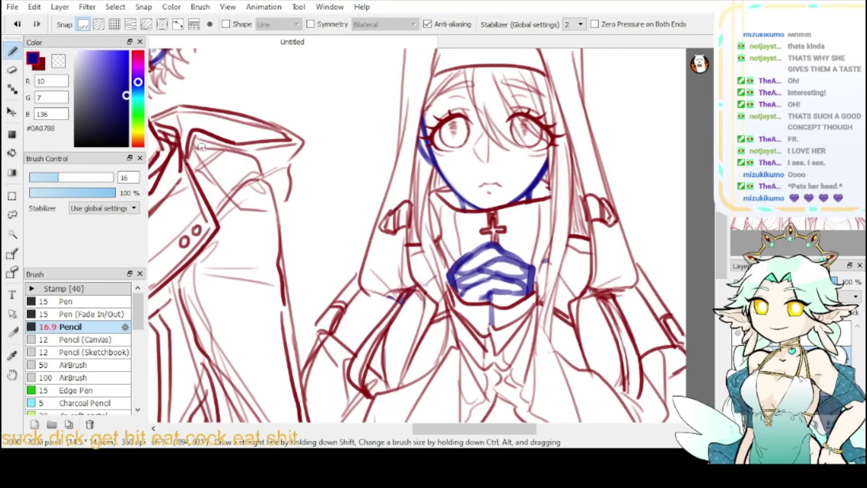
key(z)
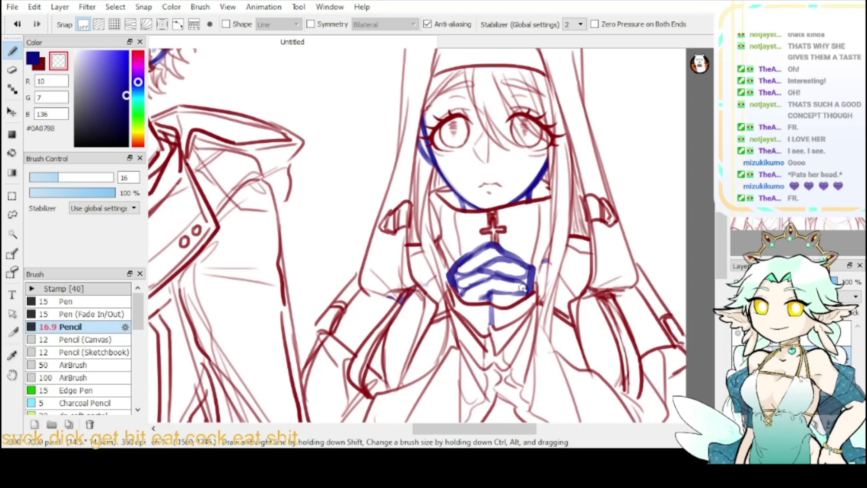
click(38, 64)
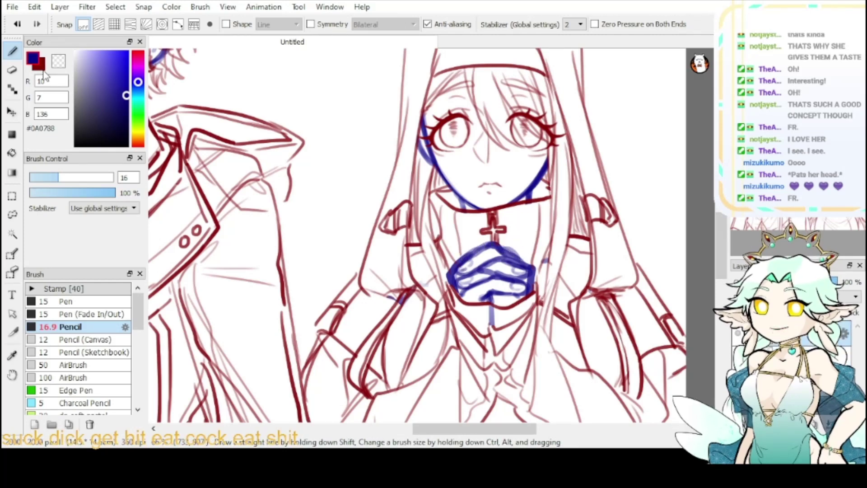
- Clean up the inside of the girl's cross pendant and its top ring with a 14.7 px transparent Pencil
click(43, 68)
drag(58, 175, 55, 177)
key(ctrl+plus)
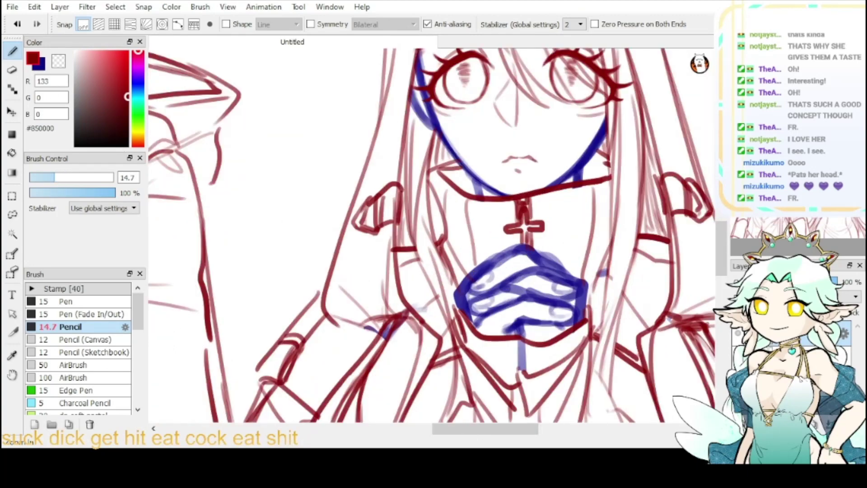
click(64, 63)
mouse_move(533, 224)
mouse_down()
mouse_move(524, 210)
mouse_move(524, 241)
mouse_move(523, 210)
mouse_move(508, 228)
mouse_move(531, 227)
mouse_move(506, 228)
mouse_move(540, 229)
mouse_move(524, 232)
mouse_up()
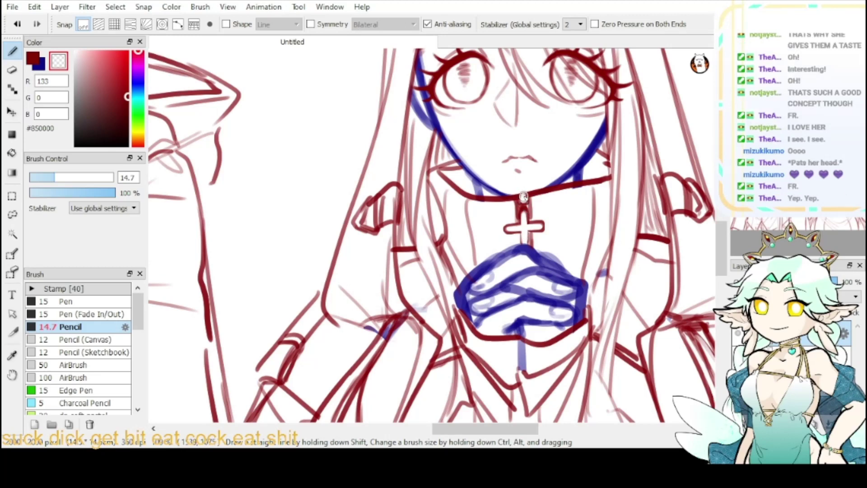
drag(522, 196, 523, 200)
click(33, 59)
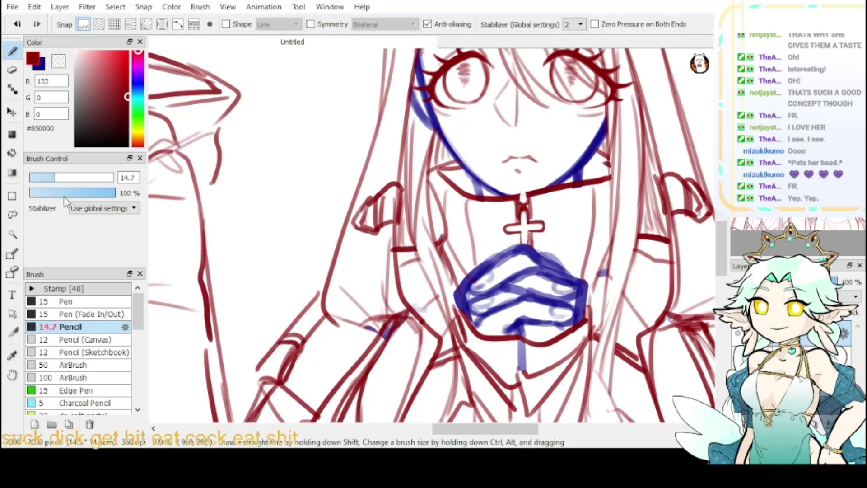
- Redraw the ring and outline at the top of the cross pendant in dark red with a 10.6 px Pencil
click(47, 177)
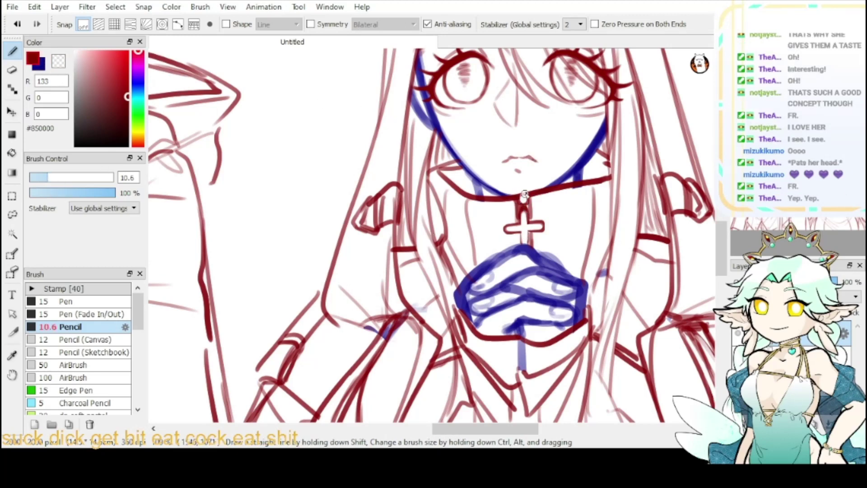
mouse_move(519, 198)
mouse_down()
mouse_move(528, 200)
mouse_move(520, 222)
mouse_move(506, 230)
mouse_move(520, 233)
mouse_move(521, 244)
mouse_move(506, 231)
mouse_move(516, 233)
mouse_move(517, 248)
mouse_up()
key(ctrl+z)
key(ctrl+z)
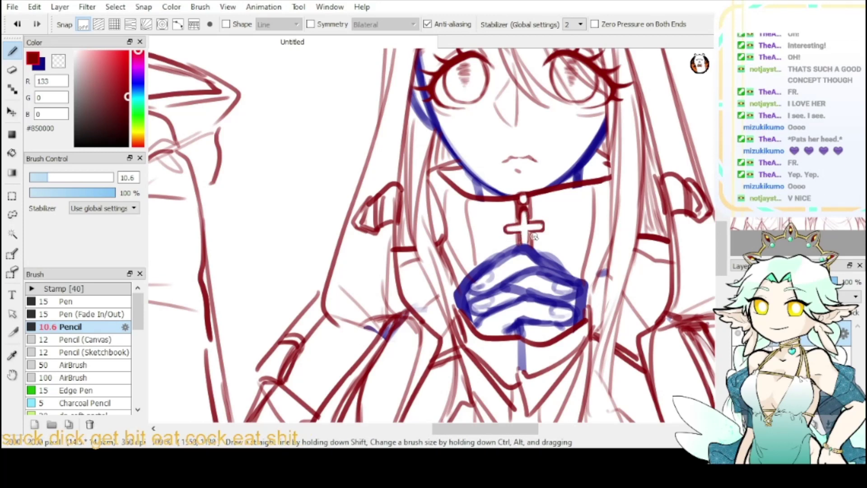
key(ctrl+z)
drag(514, 199, 514, 246)
- Recolour the blue face and hand lines dark red, and check the drawing against the other pair's sketch
key(ctrl+0)
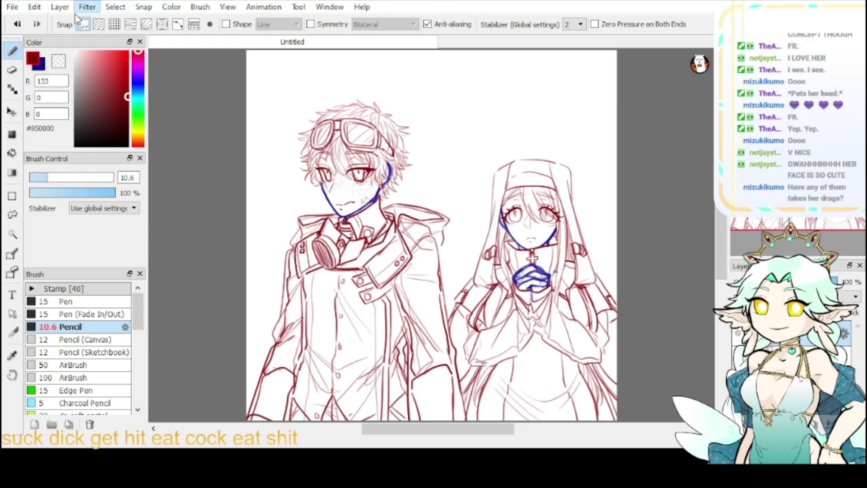
click(109, 293)
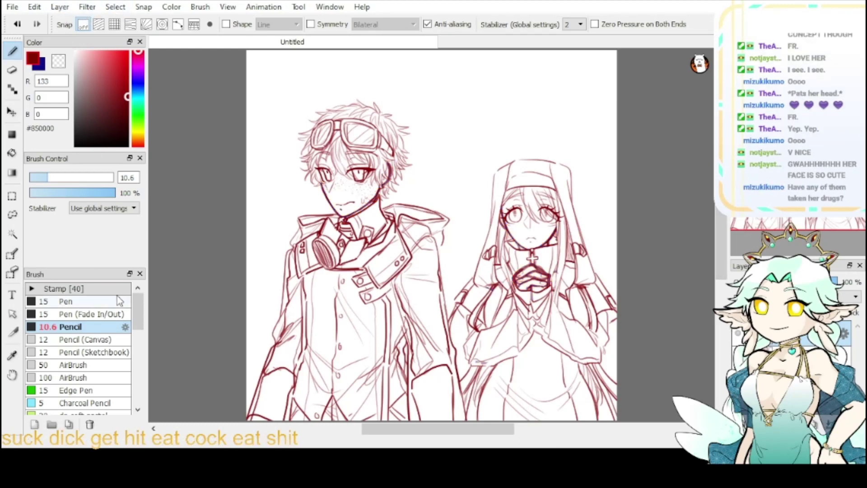
click(739, 334)
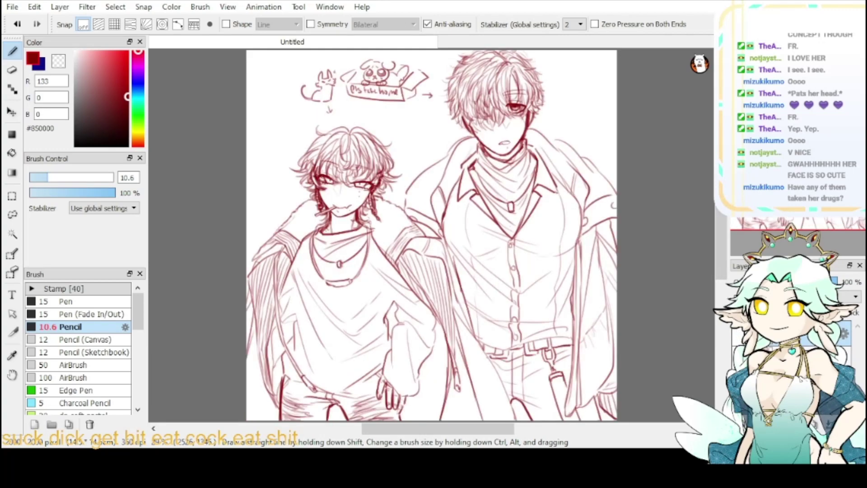
click(738, 359)
click(739, 334)
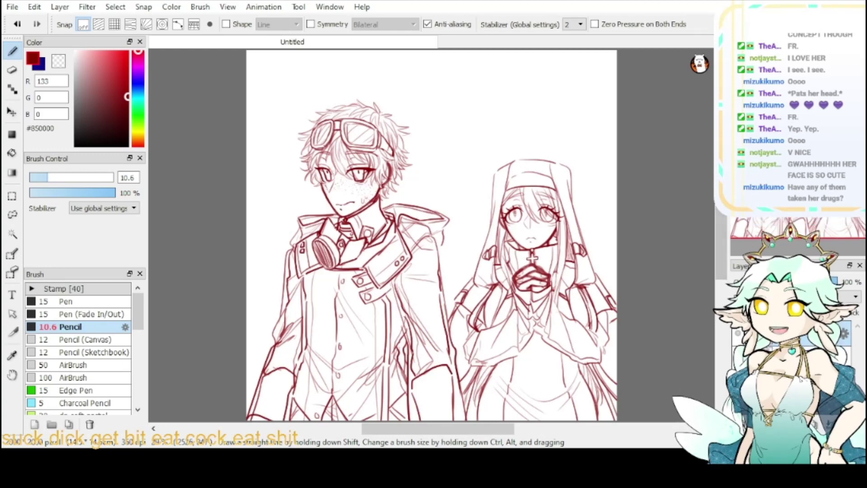
- Erase the stray lines along the upper edge of the girl's clasped hands with the transparent Pencil
scroll(829, 171, up, 3)
click(829, 171)
drag(826, 181, 830, 184)
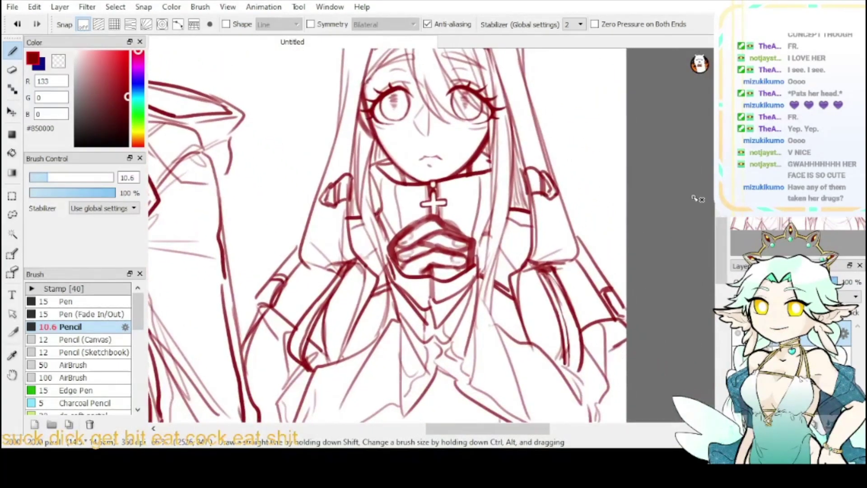
click(59, 61)
drag(459, 219, 480, 238)
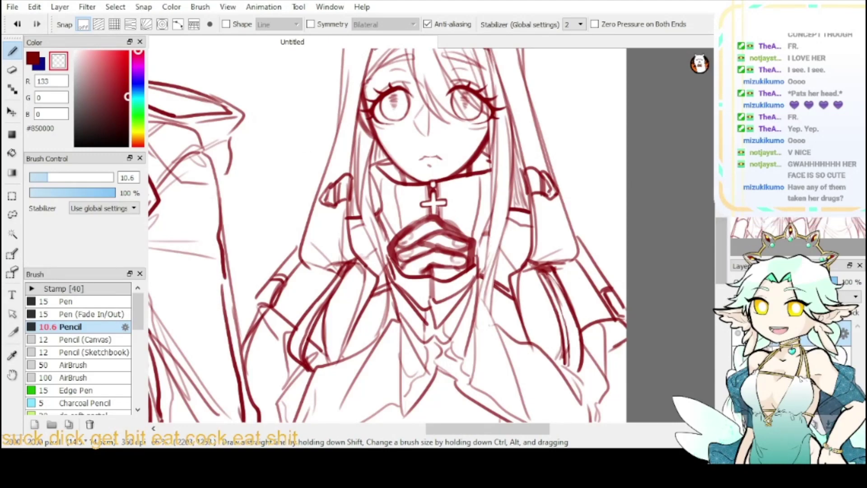
click(774, 57)
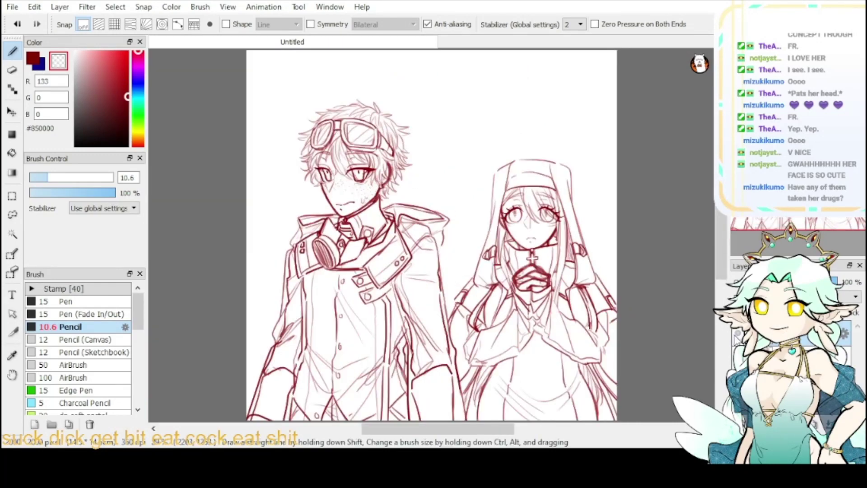
- Compare the two pair sketches by alternating their visibility, and examine the goggled boy and veiled girl up close
click(738, 334)
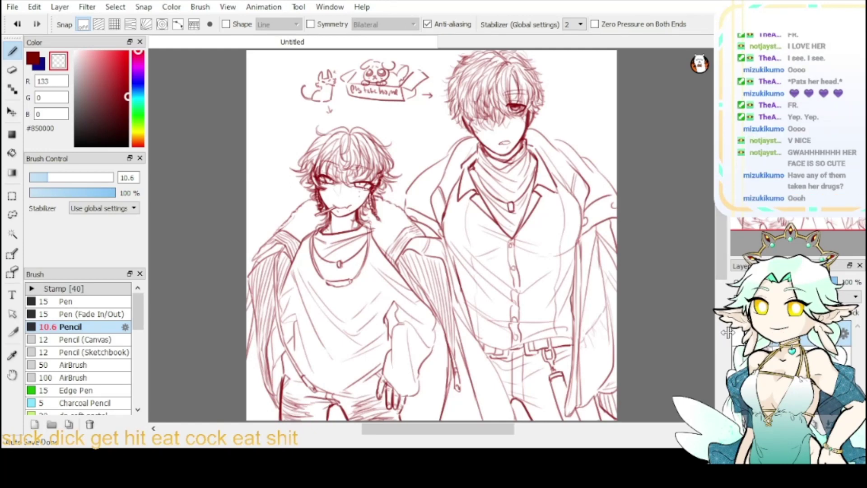
click(738, 358)
click(738, 334)
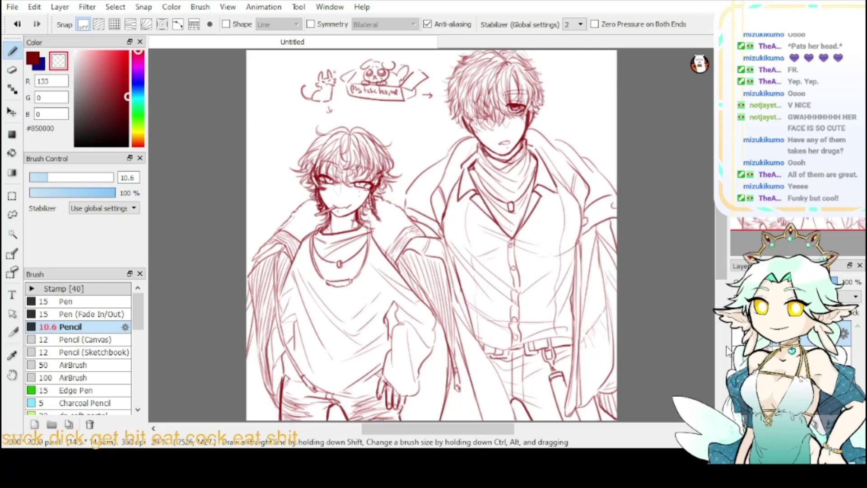
click(737, 358)
click(737, 335)
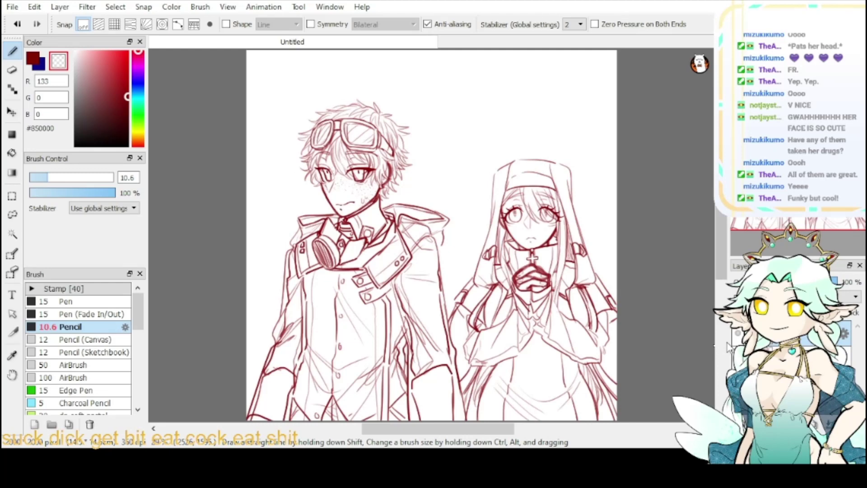
click(737, 334)
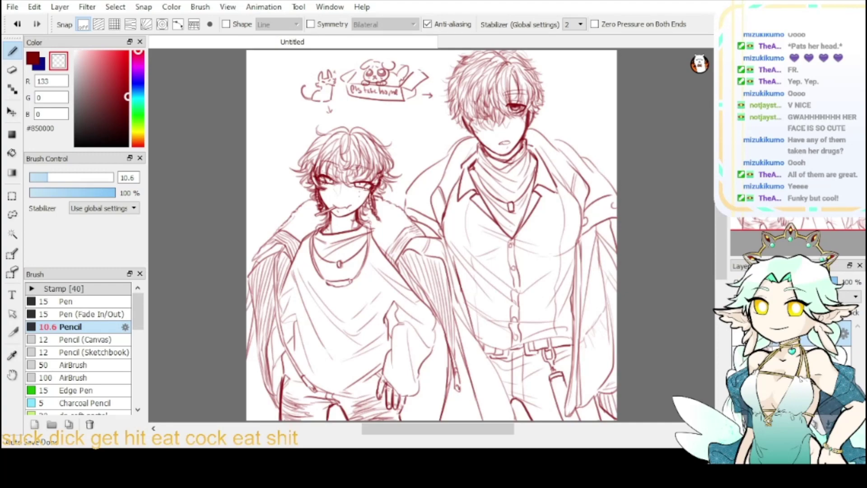
click(739, 359)
click(739, 334)
click(739, 334)
click(739, 358)
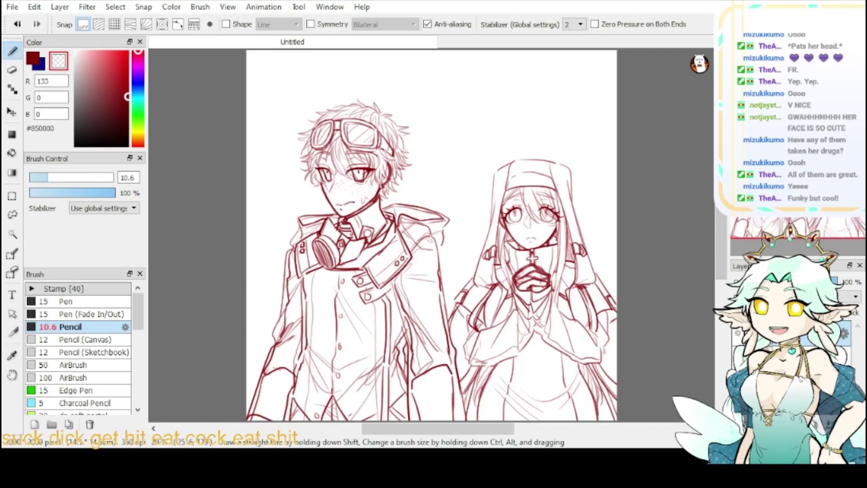
key(ctrl+plus)
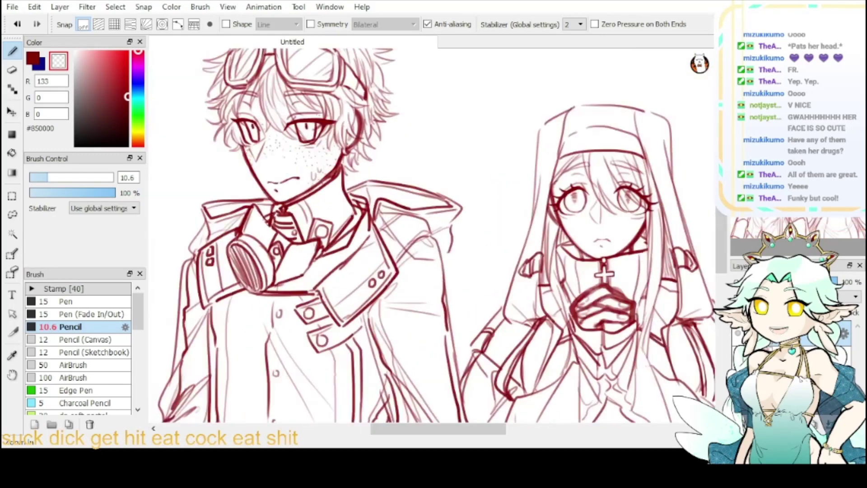
drag(406, 203, 455, 338)
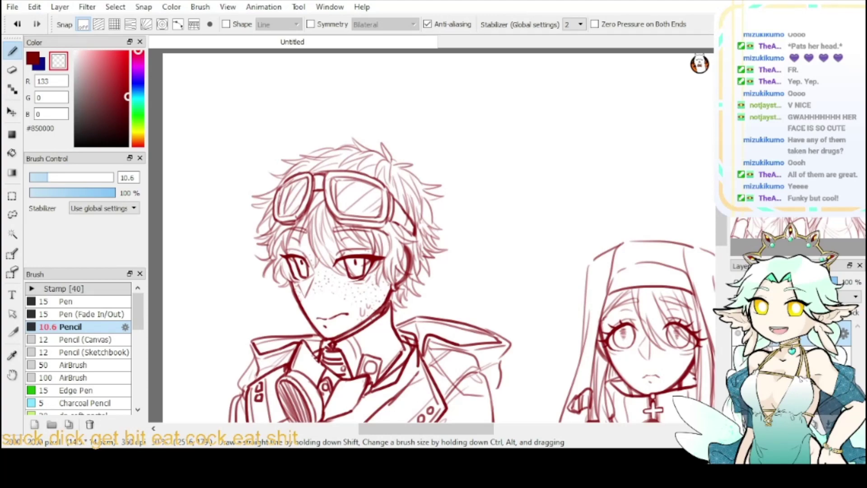
mouse_move(452, 289)
mouse_down()
mouse_move(446, 223)
mouse_move(398, 202)
mouse_up()
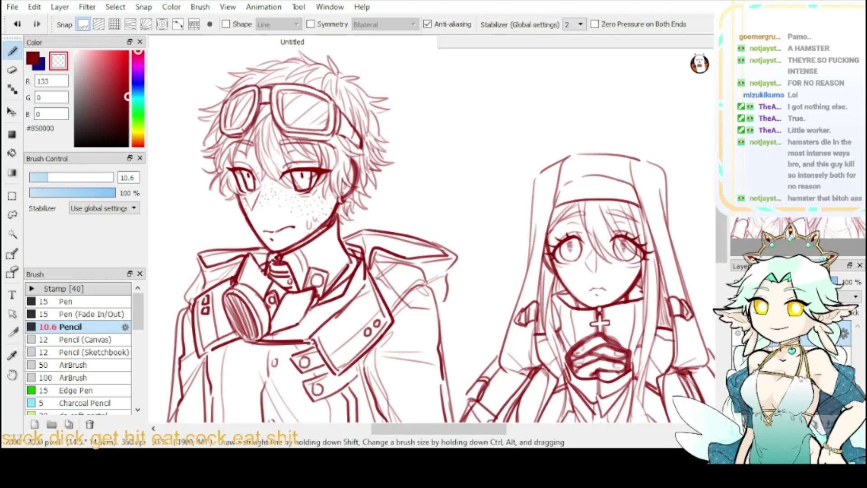
- Draw a hamster's two round ears and the top of its head in dark red between the two characters
drag(627, 93, 559, 233)
scroll(639, 103, up, 4)
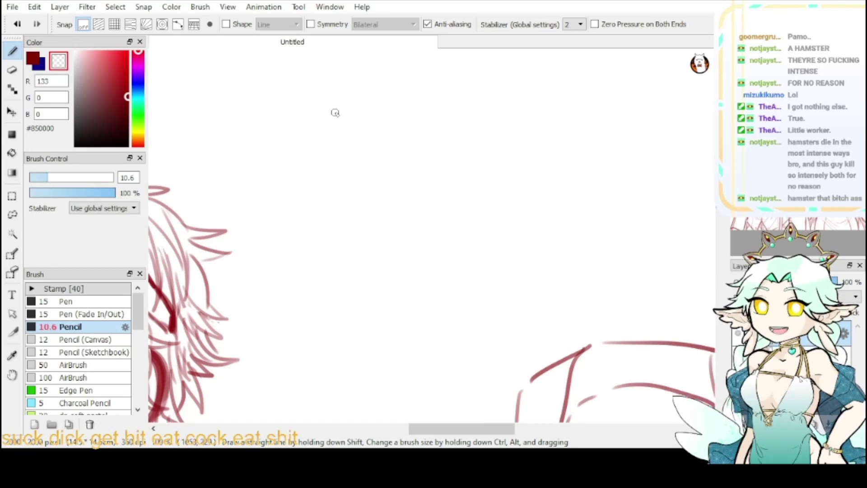
click(35, 58)
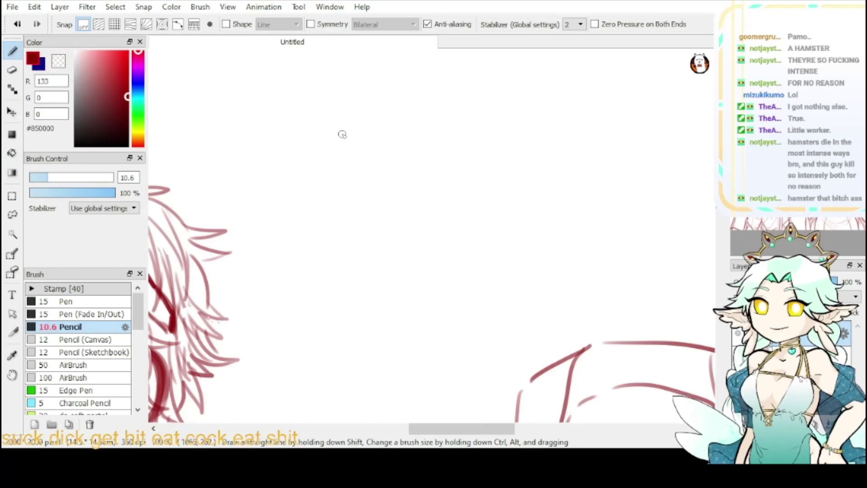
mouse_move(327, 128)
mouse_down()
mouse_move(368, 126)
mouse_move(409, 159)
mouse_move(392, 161)
mouse_move(319, 110)
mouse_move(280, 169)
mouse_move(276, 216)
mouse_up()
key(ctrl+z)
key(ctrl+z)
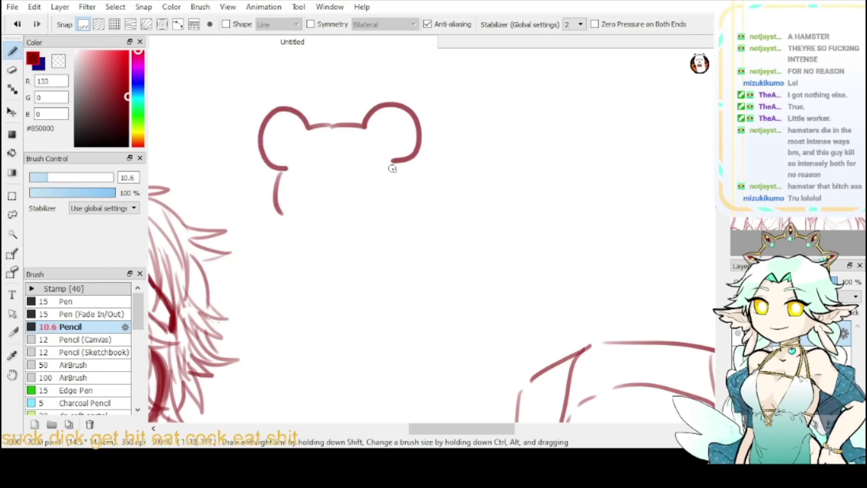
key(ctrl+z)
mouse_move(285, 170)
mouse_down()
mouse_move(273, 206)
mouse_move(287, 240)
mouse_up()
key(ctrl+z)
drag(285, 171, 276, 224)
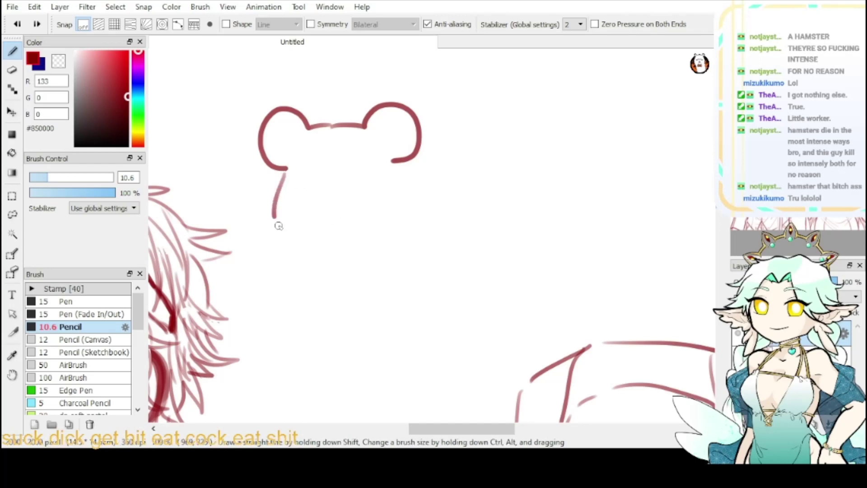
key(ctrl+z)
mouse_move(287, 170)
mouse_down()
mouse_move(274, 194)
mouse_move(287, 219)
mouse_up()
key(ctrl+z)
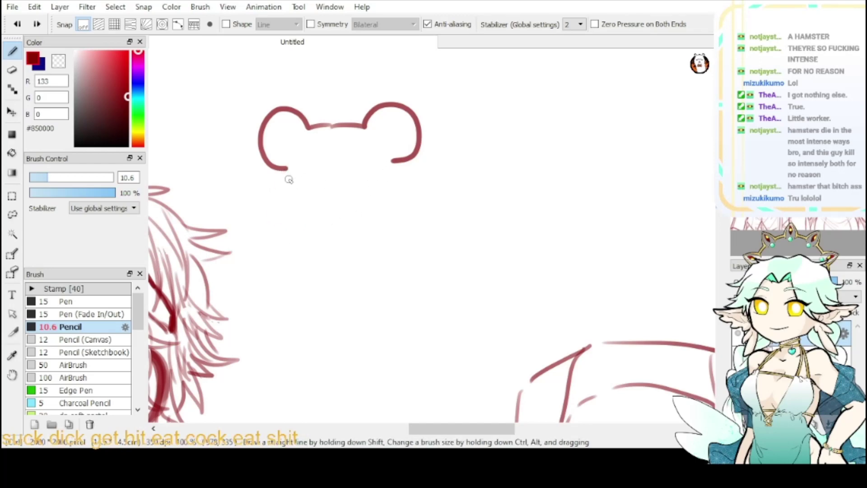
- Draw the hamster's cheeks, both small arms, the body's left side with a pointed foot, and the underside
drag(286, 172, 287, 219)
mouse_move(392, 168)
mouse_down()
mouse_move(400, 212)
mouse_move(437, 207)
mouse_move(426, 231)
mouse_up()
mouse_move(287, 219)
mouse_down()
mouse_move(254, 233)
mouse_move(269, 239)
mouse_move(272, 266)
mouse_move(277, 255)
mouse_move(280, 319)
mouse_up()
key(ctrl+z)
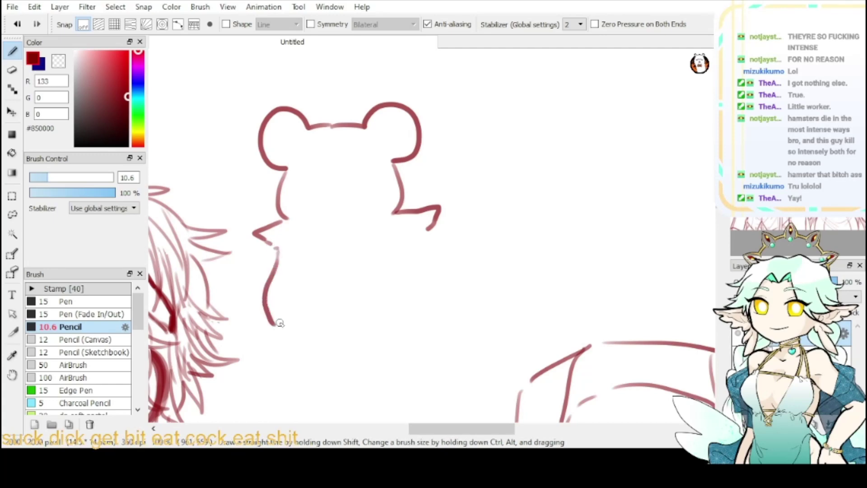
key(ctrl+z)
mouse_move(277, 254)
mouse_down()
mouse_move(284, 328)
mouse_move(395, 318)
mouse_up()
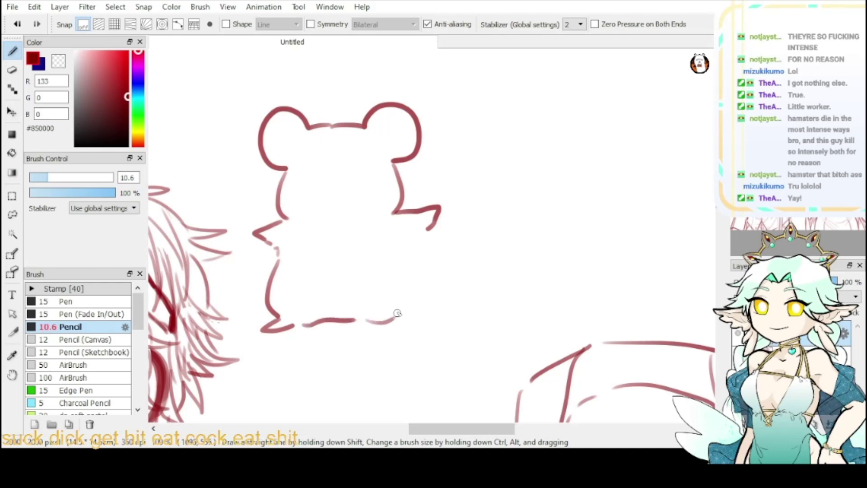
- Draw the right side of the hamster's body with short curved strokes and a raised pointed foot
mouse_move(418, 240)
mouse_down()
mouse_move(417, 263)
mouse_move(439, 275)
mouse_move(420, 291)
mouse_up()
key(ctrl+z)
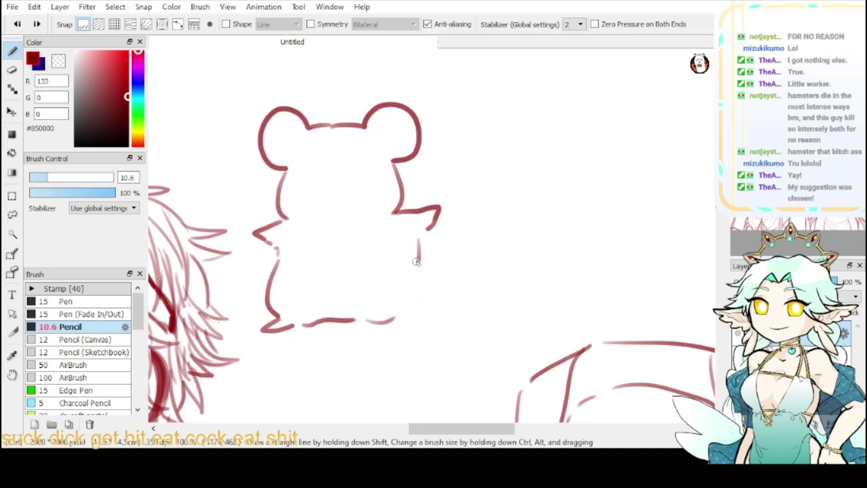
key(ctrl+z)
mouse_move(420, 233)
mouse_down()
mouse_move(409, 268)
mouse_move(454, 276)
mouse_move(424, 307)
mouse_up()
key(ctrl+z)
key(ctrl+z)
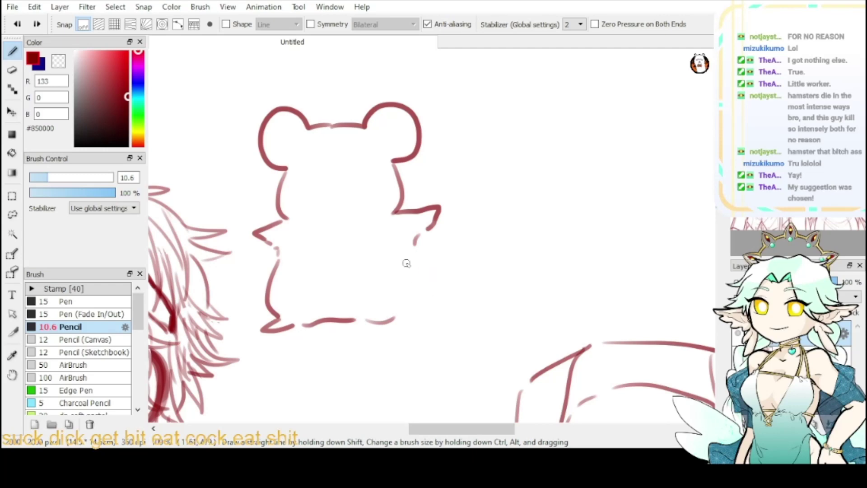
key(ctrl+z)
mouse_move(422, 241)
mouse_down()
mouse_move(415, 270)
mouse_move(423, 294)
mouse_move(440, 271)
mouse_move(397, 319)
mouse_up()
key(ctrl+z)
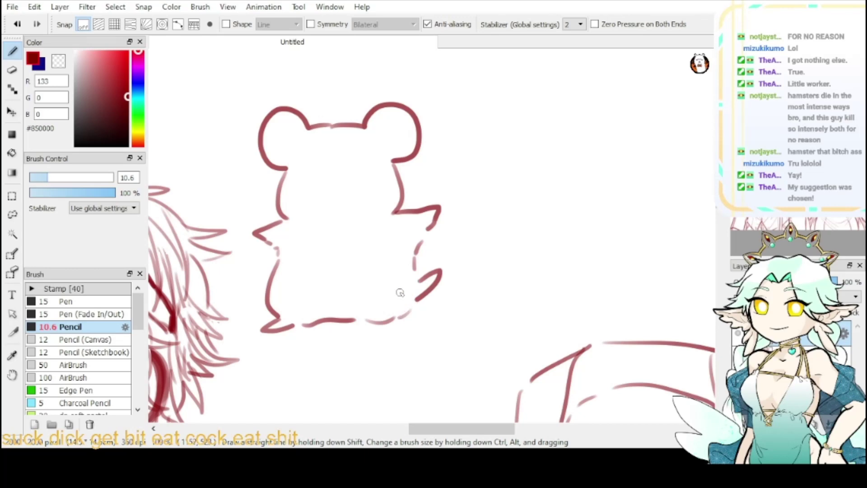
- Draw the hamster's face with two round eyes, inner highlights, a small round nose and an open smiling mouth
mouse_move(310, 158)
mouse_down()
mouse_move(304, 182)
mouse_move(308, 158)
mouse_move(325, 176)
mouse_move(311, 155)
mouse_move(365, 155)
mouse_up()
key(ctrl+z)
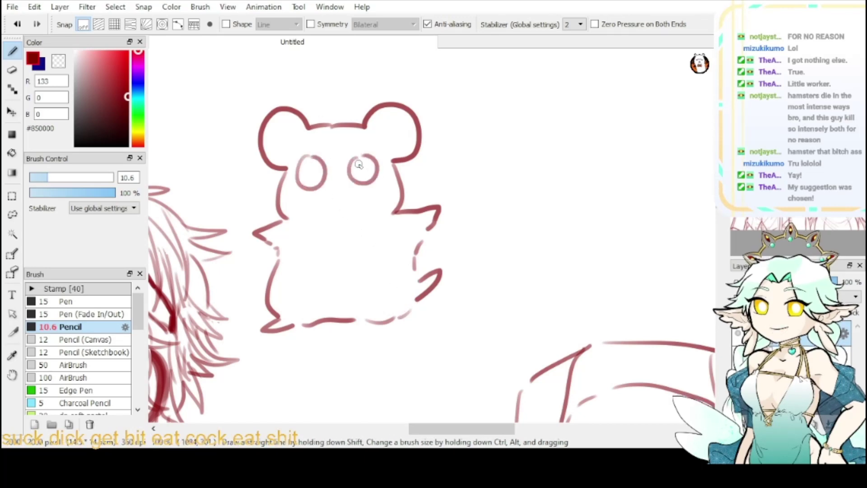
click(335, 181)
key(ctrl+z)
mouse_move(333, 185)
mouse_down()
mouse_move(349, 194)
mouse_move(334, 190)
mouse_move(356, 188)
mouse_move(353, 199)
mouse_move(338, 191)
mouse_move(353, 190)
mouse_move(327, 206)
mouse_move(348, 195)
mouse_up()
key(ctrl+z)
key(ctrl+z)
key(ctrl+z)
key(ctrl+z)
key(ctrl+z)
key(ctrl+z)
key(ctrl+z)
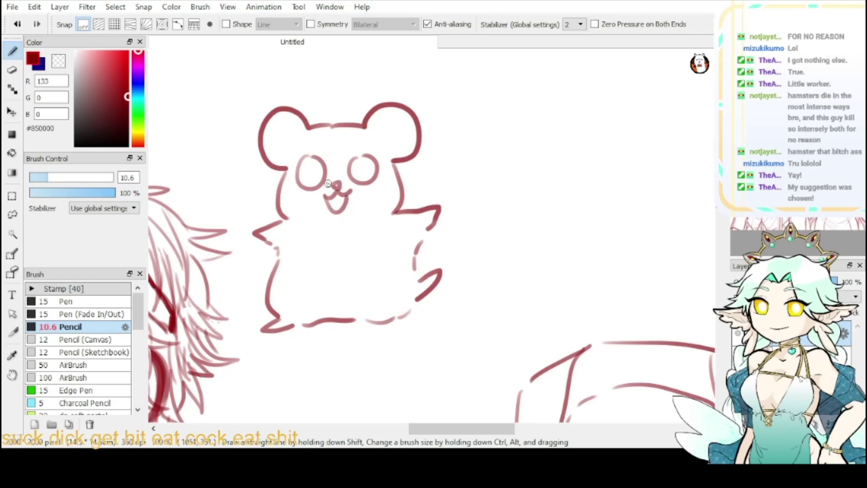
drag(306, 164, 375, 168)
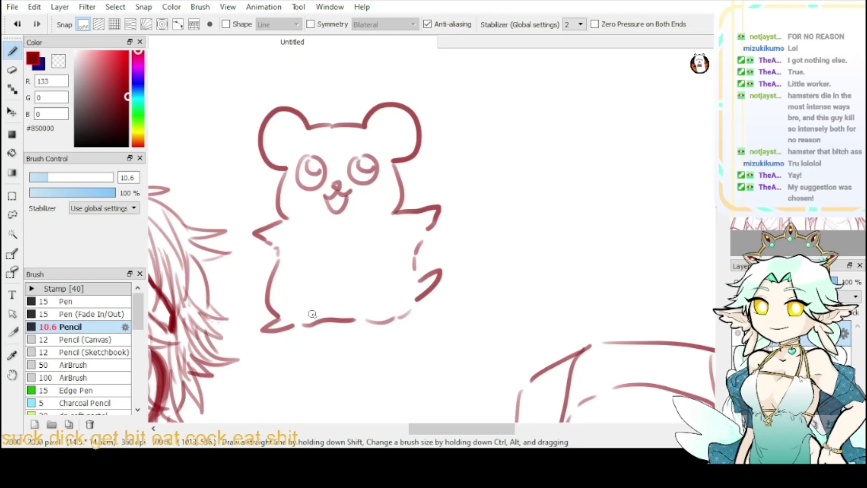
- Draw a small rounded loop sticking out from the lower left side of the hamster's body
mouse_move(309, 319)
mouse_down()
mouse_move(296, 255)
mouse_move(327, 232)
mouse_move(382, 248)
mouse_up()
key(ctrl+z)
mouse_move(270, 275)
mouse_down()
mouse_move(252, 279)
mouse_move(268, 299)
mouse_up()
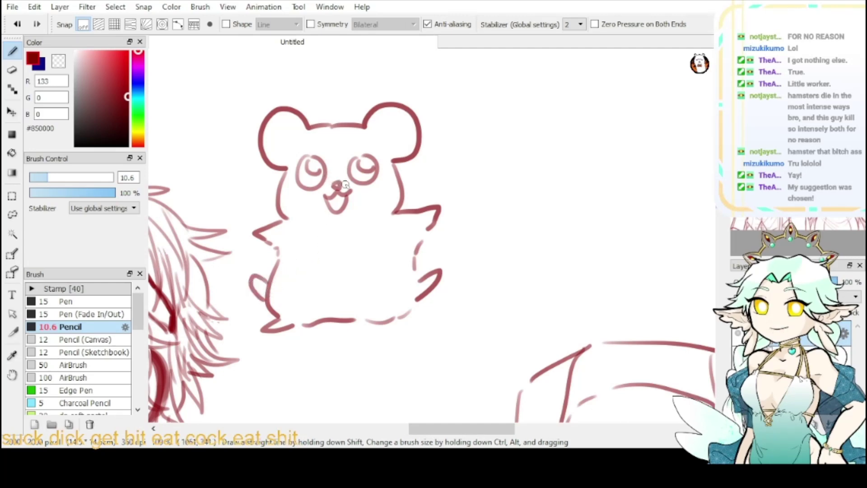
- Erase the hamster's round nose with the transparent Pencil and redraw it as a small filled nose in dark red
drag(336, 183, 336, 185)
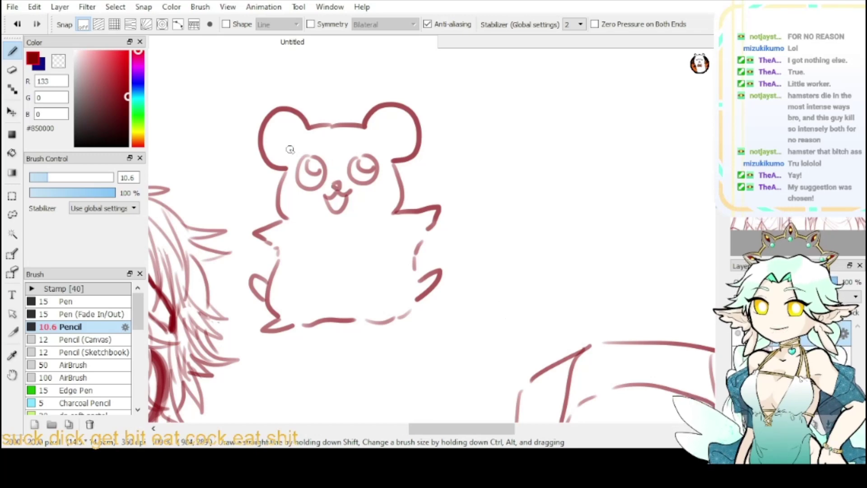
click(58, 61)
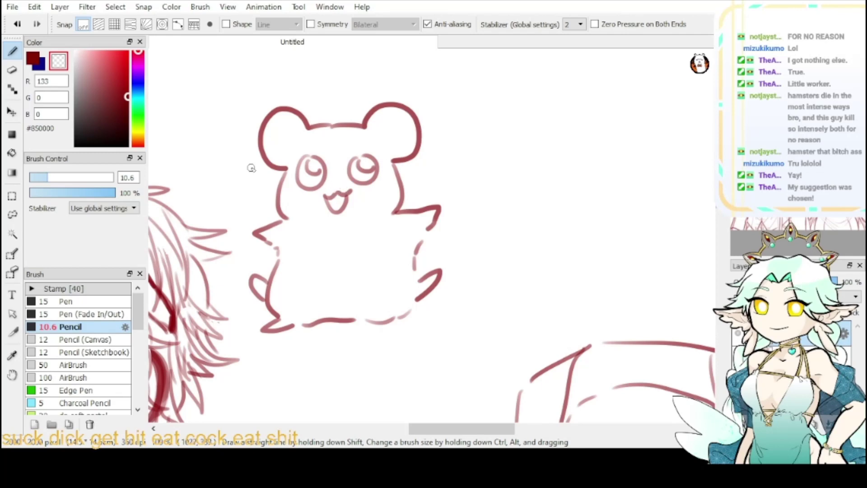
click(36, 59)
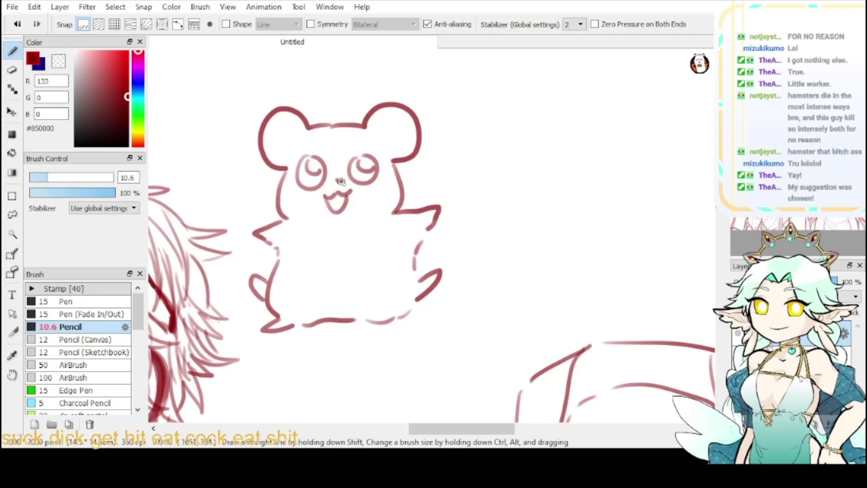
drag(337, 178, 342, 182)
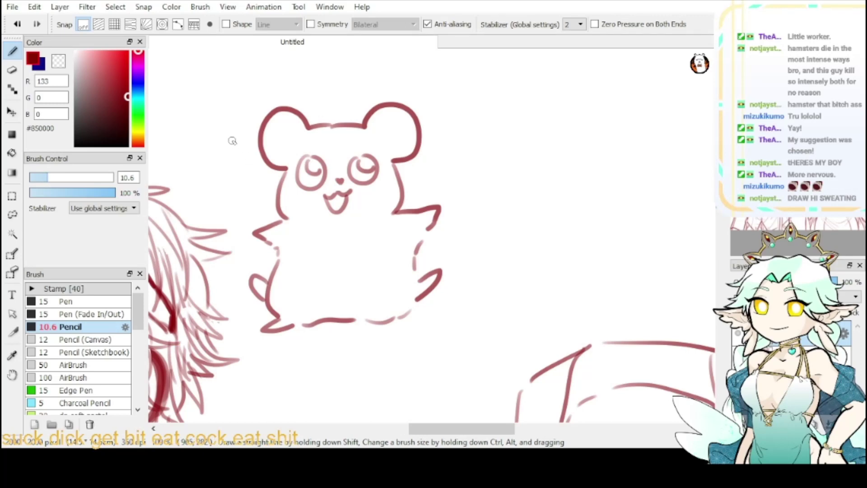
- Add short eyebrows and small sweat drops across the hamster's forehead, cheeks and chest
mouse_move(313, 147)
mouse_down()
mouse_move(361, 143)
mouse_move(341, 145)
mouse_up()
drag(295, 198, 300, 198)
drag(304, 213, 309, 212)
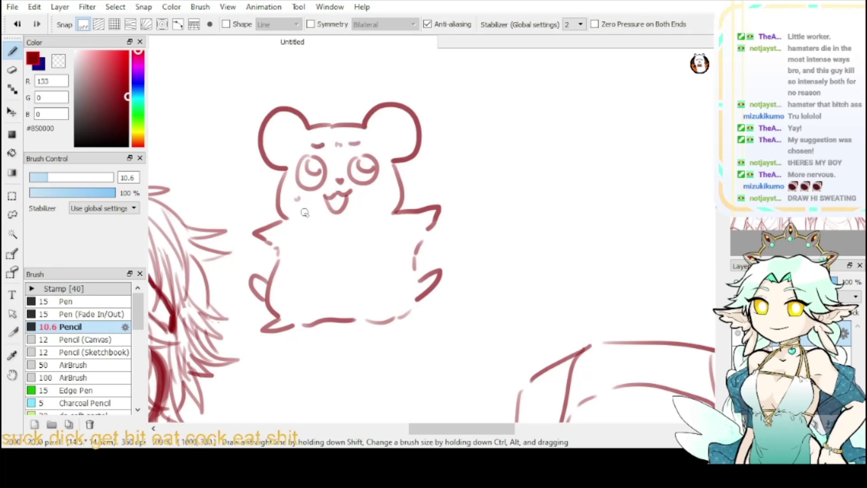
drag(370, 205, 376, 206)
drag(381, 185, 385, 191)
drag(295, 143, 296, 144)
drag(379, 140, 381, 141)
drag(324, 228, 365, 228)
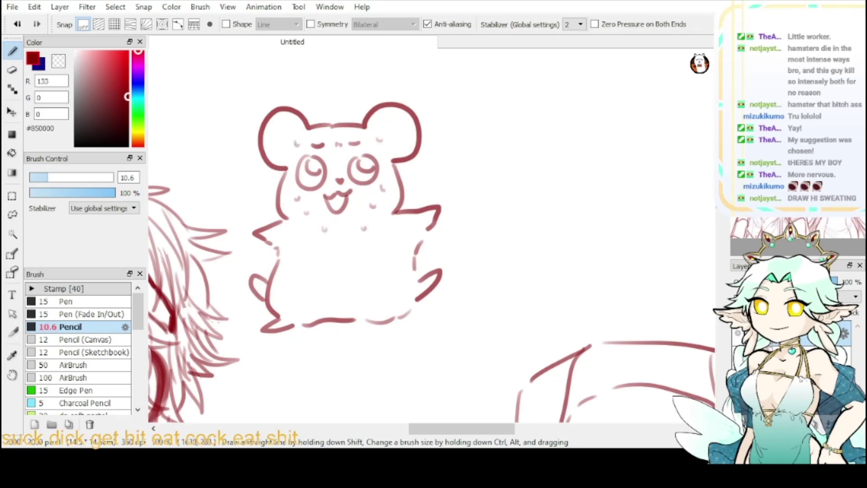
- Replace the hamster's mouth with a gas mask that has a round vented filter and straps around both cheeks
mouse_move(510, 183)
mouse_down()
mouse_move(713, 52)
mouse_move(664, 153)
mouse_up()
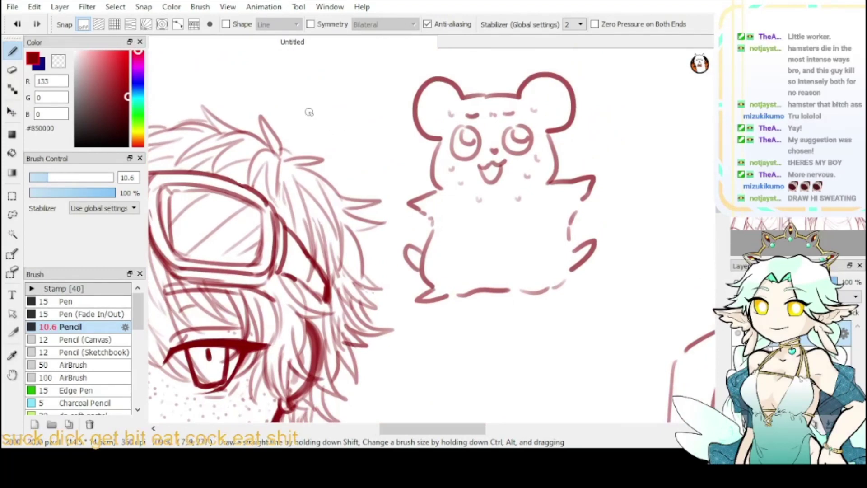
drag(594, 151, 510, 151)
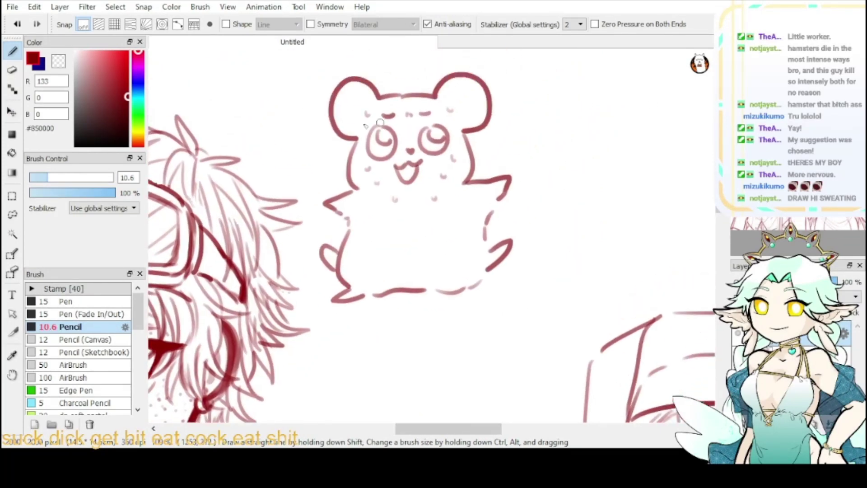
key(e)
mouse_move(420, 181)
mouse_down()
mouse_move(410, 153)
mouse_move(404, 183)
mouse_move(402, 153)
mouse_move(436, 177)
mouse_move(390, 188)
mouse_move(408, 197)
mouse_move(437, 184)
mouse_move(411, 159)
mouse_move(412, 184)
mouse_up()
key(b)
mouse_move(416, 165)
mouse_down()
mouse_move(419, 182)
mouse_move(373, 166)
mouse_move(368, 183)
mouse_move(398, 195)
mouse_move(389, 174)
mouse_move(439, 183)
mouse_up()
drag(350, 168, 372, 170)
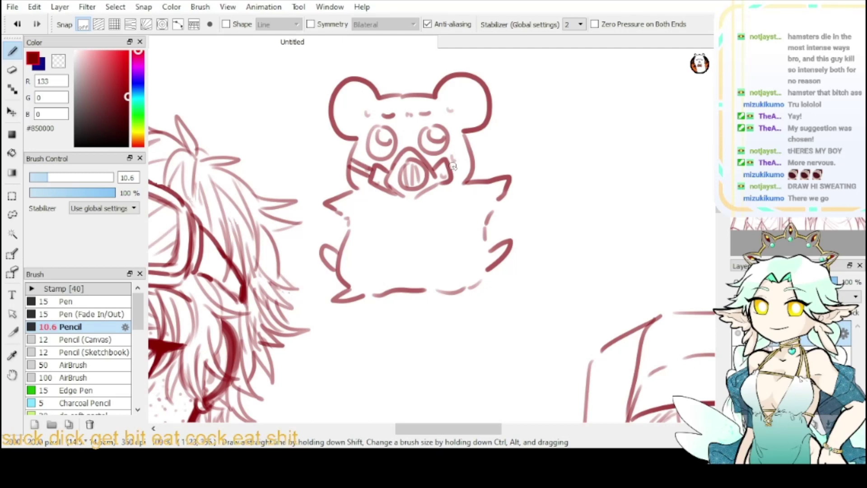
drag(452, 164, 468, 155)
drag(452, 170, 470, 160)
- Add a second small highlight to each hamster eye and light hatching between the eyes
drag(385, 141, 371, 158)
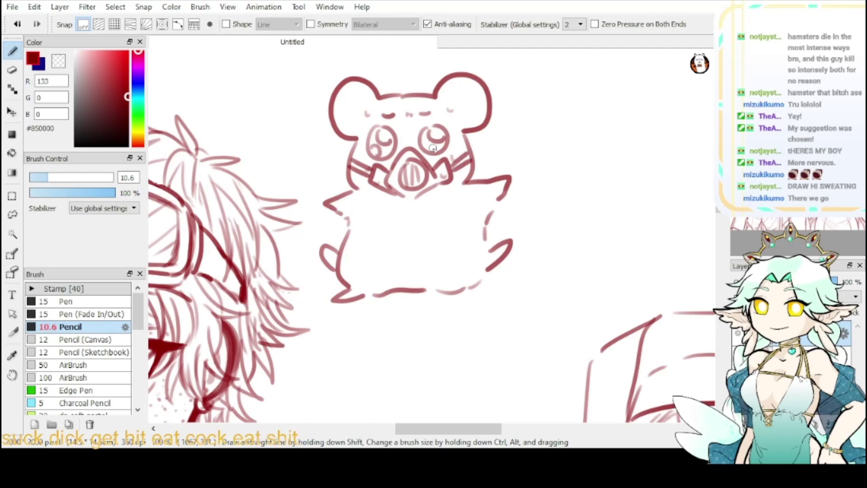
drag(436, 142, 425, 151)
mouse_move(797, 138)
mouse_down()
mouse_move(785, 142)
mouse_move(805, 127)
mouse_up()
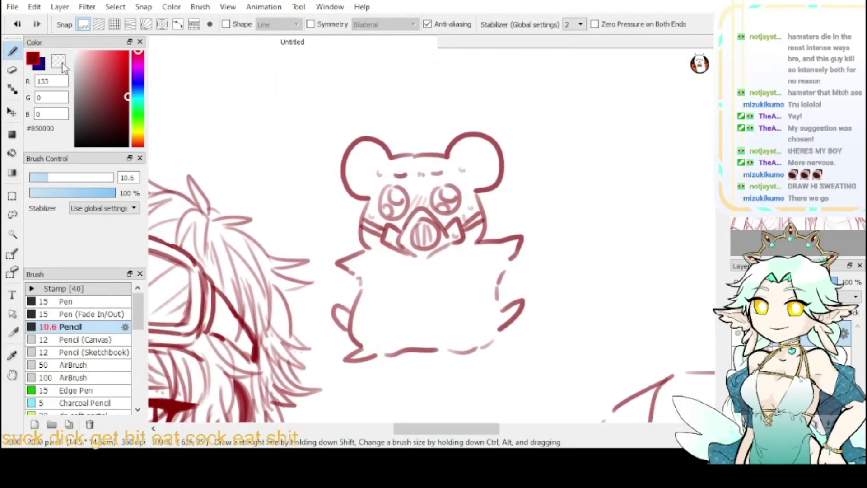
- Erase part of the line on top of the hamster's head and draw a small hair tuft there in dark red
click(62, 63)
mouse_move(393, 162)
mouse_down()
mouse_move(445, 165)
mouse_move(398, 155)
mouse_move(413, 153)
mouse_move(404, 154)
mouse_up()
click(34, 59)
mouse_move(403, 153)
mouse_down()
mouse_move(395, 141)
mouse_move(409, 148)
mouse_up()
drag(409, 148, 413, 152)
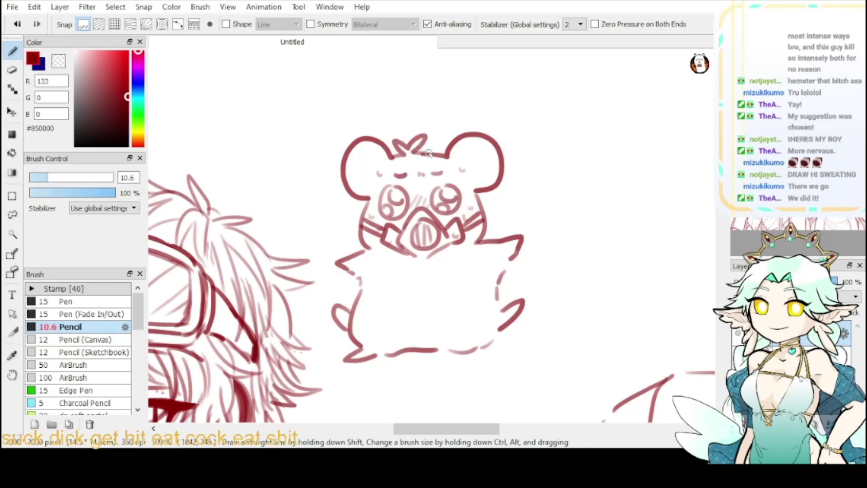
- Dot small specks around the hamster's neck, along both sides of its body and near the underside
key(ctrl+minus)
drag(338, 361, 382, 282)
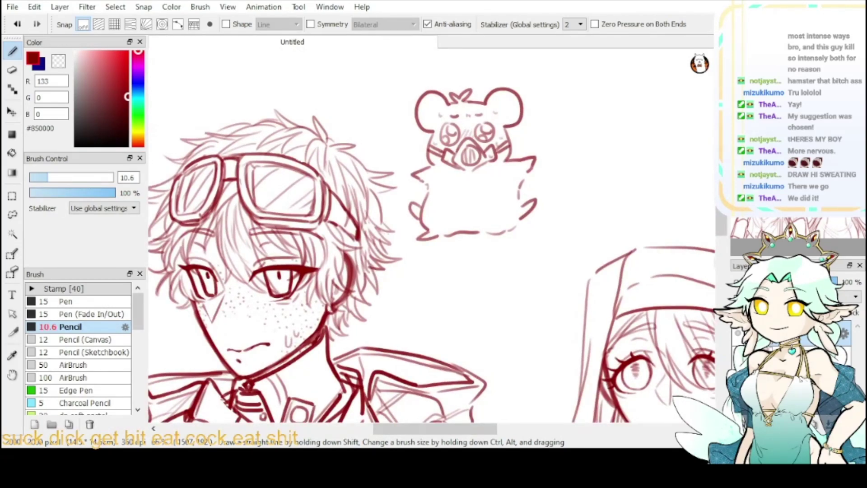
key(ctrl+plus)
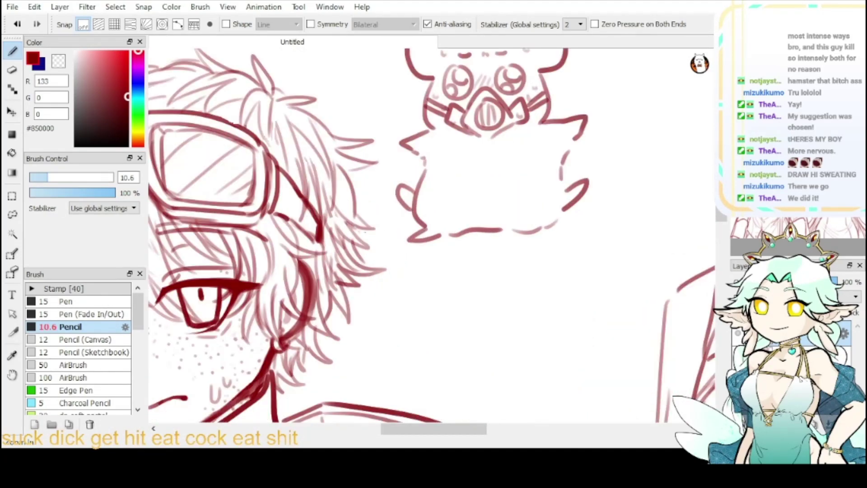
drag(791, 141, 801, 125)
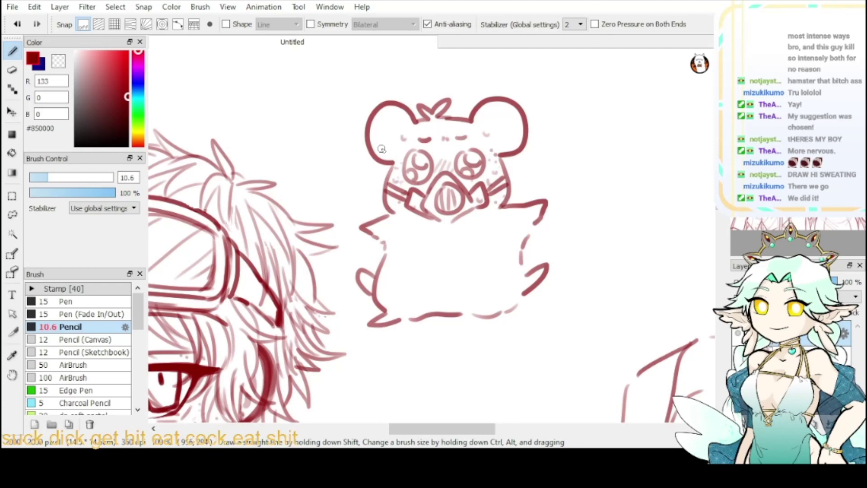
click(403, 219)
click(411, 219)
click(488, 220)
click(386, 273)
click(381, 286)
click(384, 297)
click(395, 285)
click(512, 259)
click(512, 272)
click(518, 267)
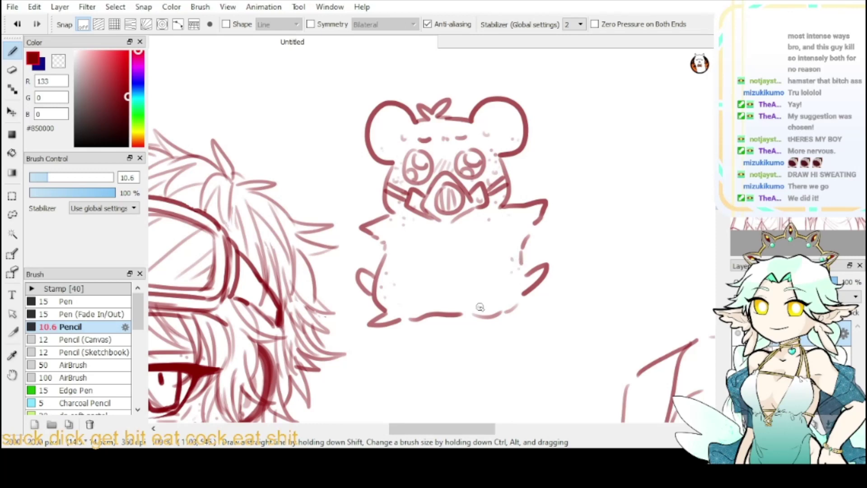
drag(422, 310, 249, 358)
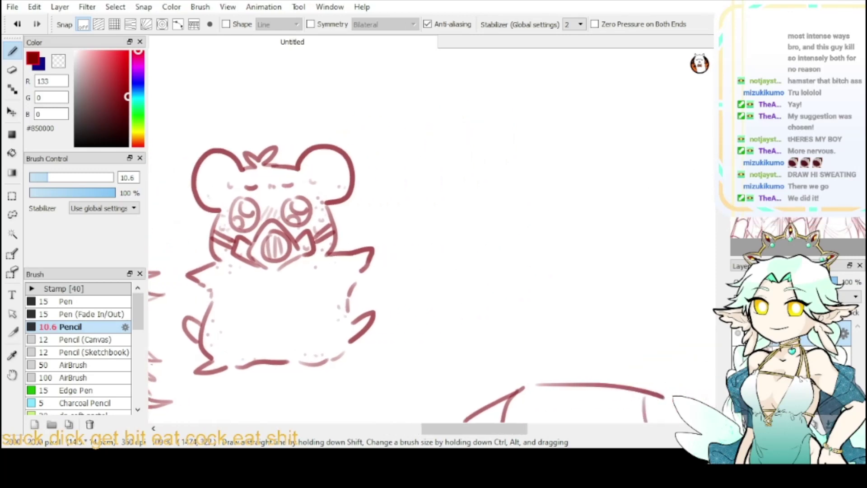
- Select the whole hamster with a freehand lasso outline
drag(537, 214, 507, 280)
key(ctrl+minus)
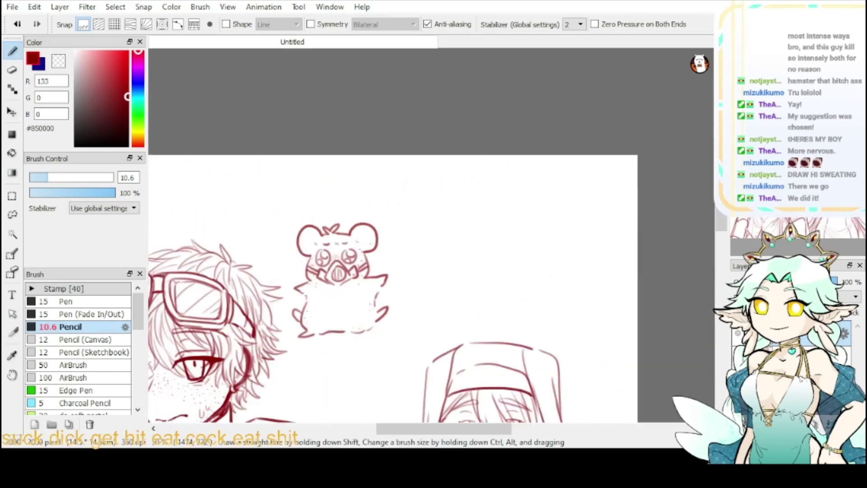
drag(460, 230, 395, 215)
key(ctrl+plus)
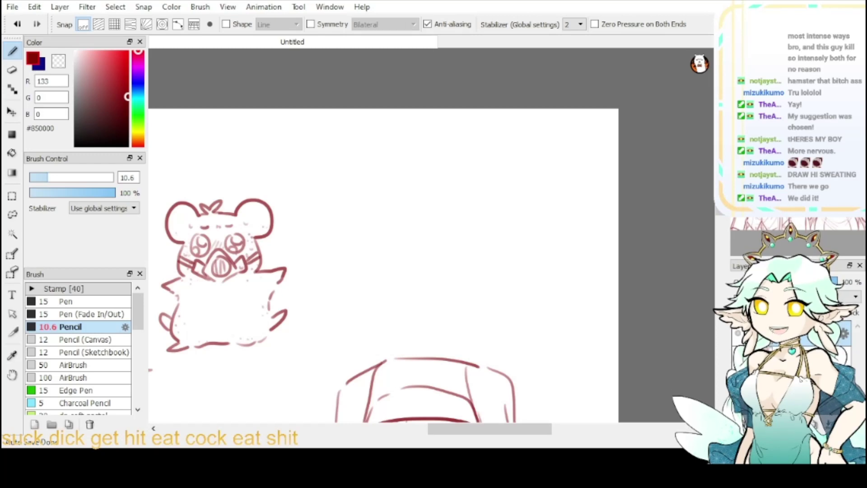
mouse_move(461, 204)
mouse_down()
mouse_move(663, 32)
mouse_move(696, 23)
mouse_move(727, 82)
mouse_up()
drag(594, 228, 563, 275)
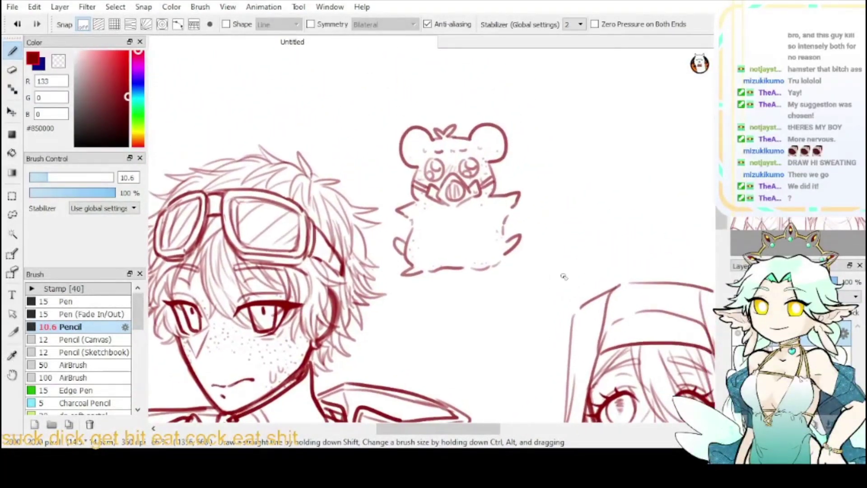
click(16, 216)
mouse_move(422, 97)
mouse_down()
mouse_move(391, 129)
mouse_move(386, 201)
mouse_move(395, 284)
mouse_move(573, 298)
mouse_move(560, 113)
mouse_up()
click(555, 25)
drag(480, 165, 438, 166)
drag(437, 197, 440, 195)
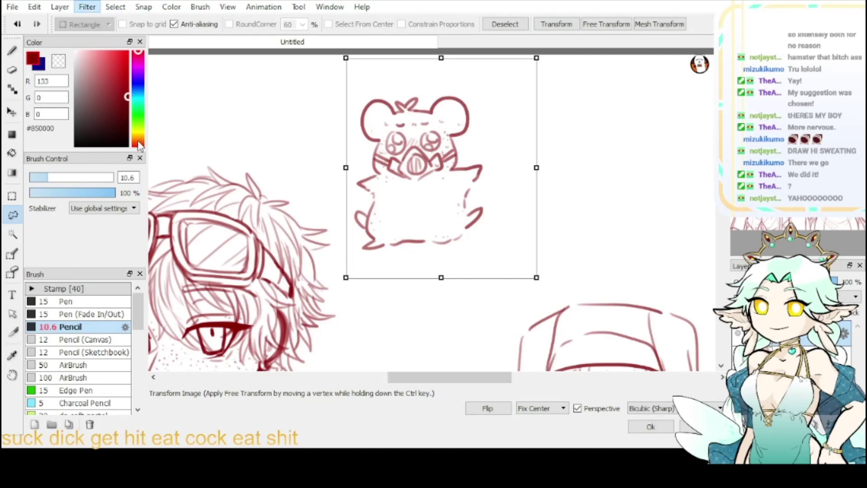
key(Return)
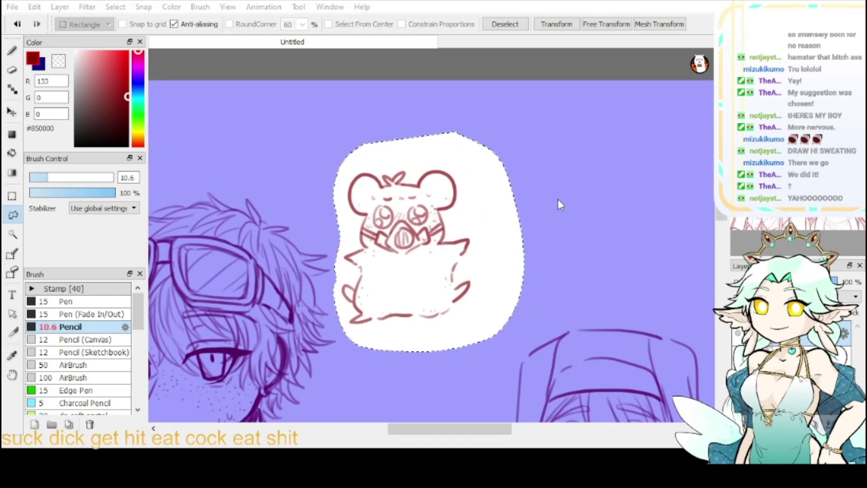
- Blur the selected hamster with a filter and clear the selection
drag(532, 231, 539, 226)
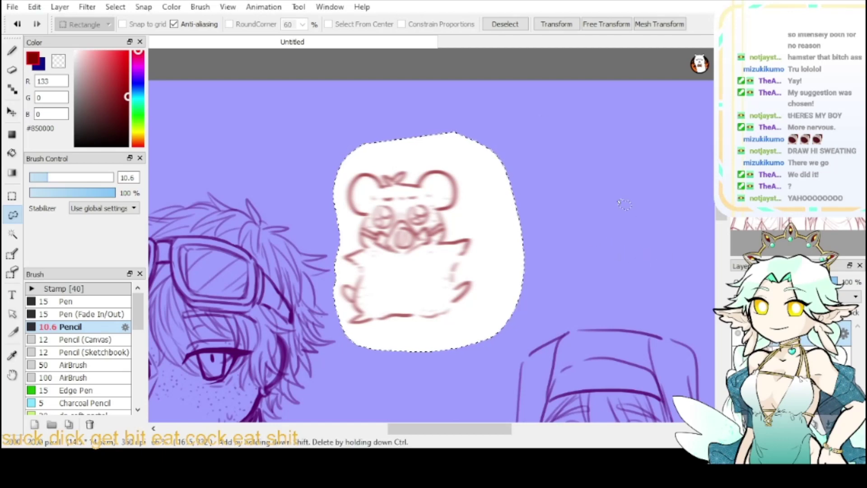
click(513, 25)
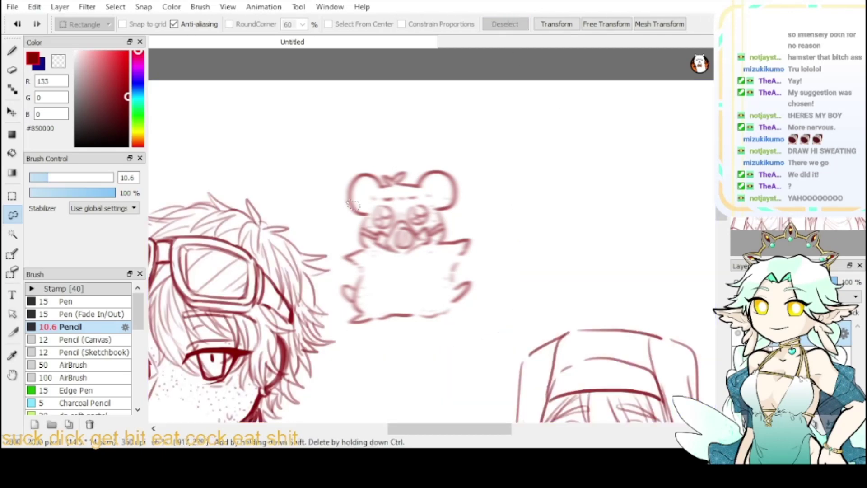
- Draw short shake marks in dark red with the Pencil on both sides of the hamster's head
key(b)
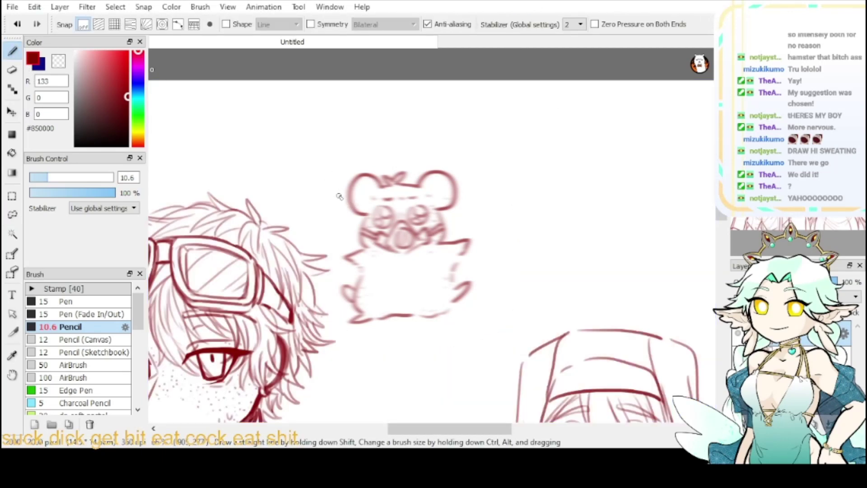
drag(338, 191, 335, 207)
drag(468, 196, 463, 212)
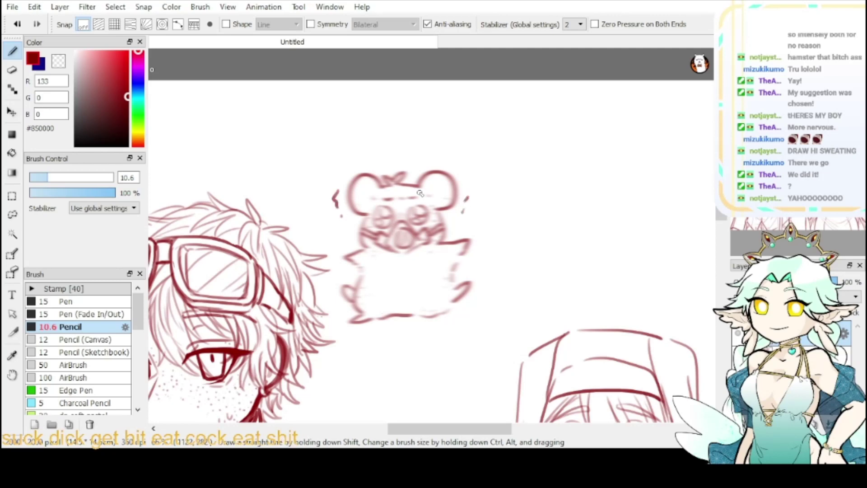
- Draw short dark red shake marks above the hamster's ears, along both sides of its body and below its underside
drag(372, 164, 382, 163)
drag(391, 163, 429, 160)
drag(432, 160, 437, 161)
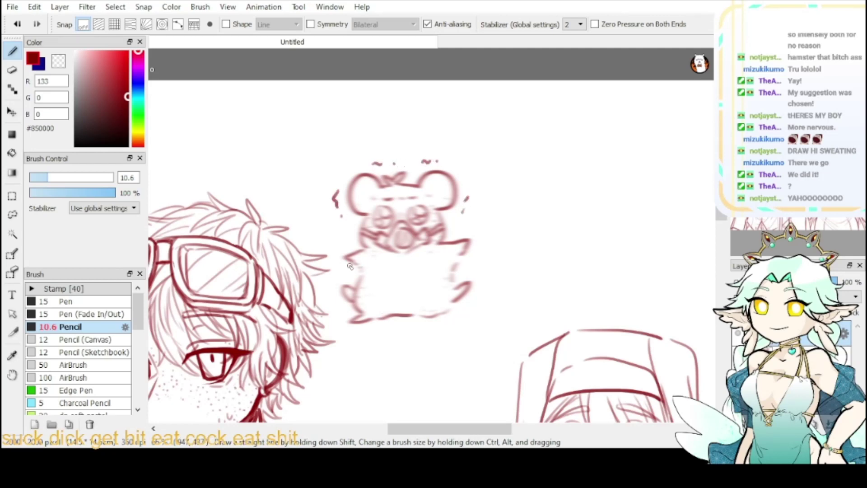
drag(344, 269, 343, 274)
mouse_move(341, 308)
mouse_down()
mouse_move(373, 327)
mouse_move(402, 326)
mouse_up()
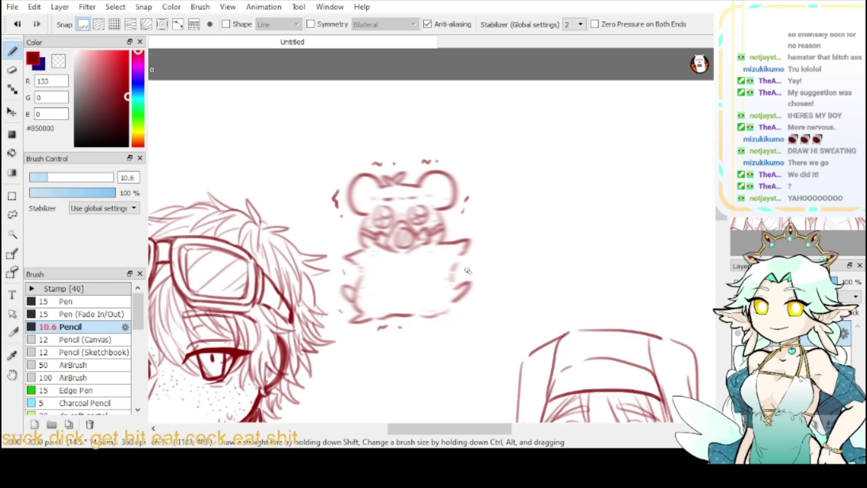
drag(470, 263, 474, 301)
key(ctrl+0)
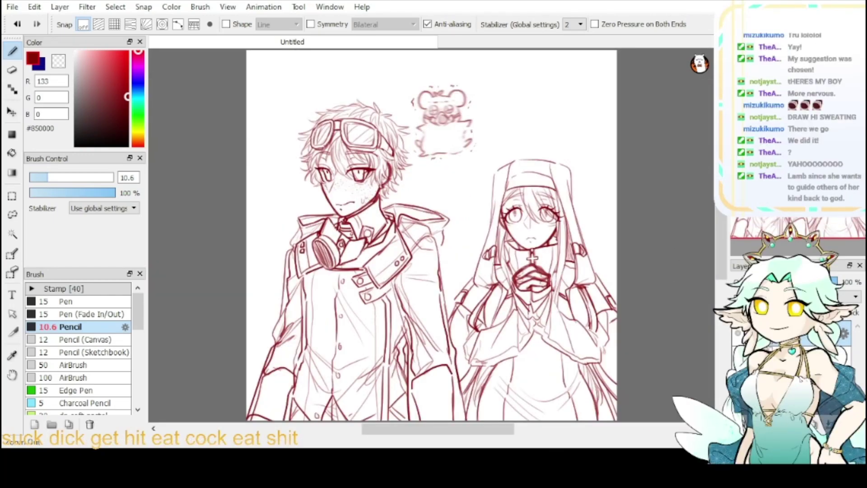
- Draw a fluffy, scalloped lamb body outline above the veiled girl and add four short legs underneath
key(ctrl+plus)
key(ctrl+plus)
key(ctrl+plus)
drag(519, 117, 330, 378)
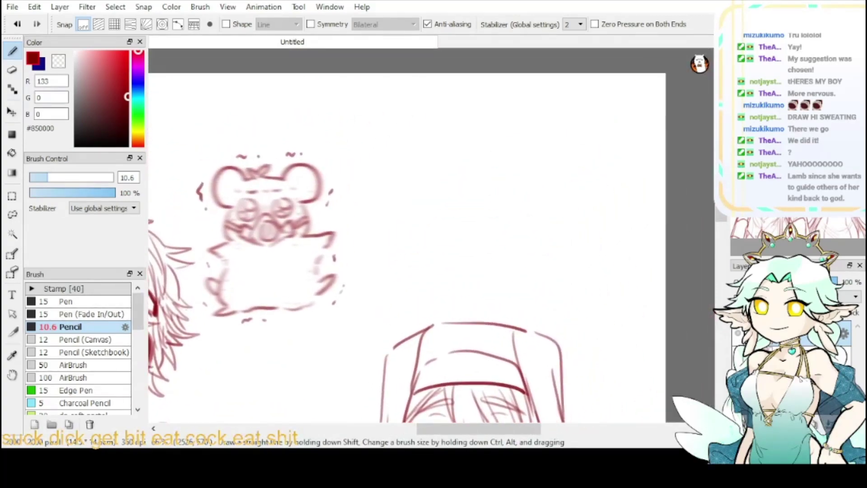
key(ctrl+minus)
key(ctrl+plus)
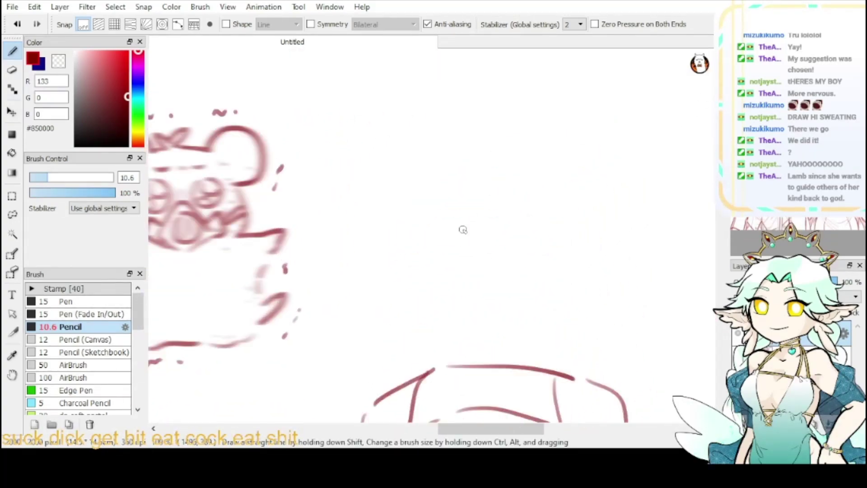
mouse_move(434, 129)
mouse_down()
mouse_move(411, 146)
mouse_move(395, 182)
mouse_move(420, 260)
mouse_move(480, 291)
mouse_move(553, 273)
mouse_move(420, 192)
mouse_move(473, 282)
mouse_move(524, 284)
mouse_move(472, 115)
mouse_move(608, 108)
mouse_move(672, 218)
mouse_move(615, 276)
mouse_move(527, 285)
mouse_up()
key(ctrl+z)
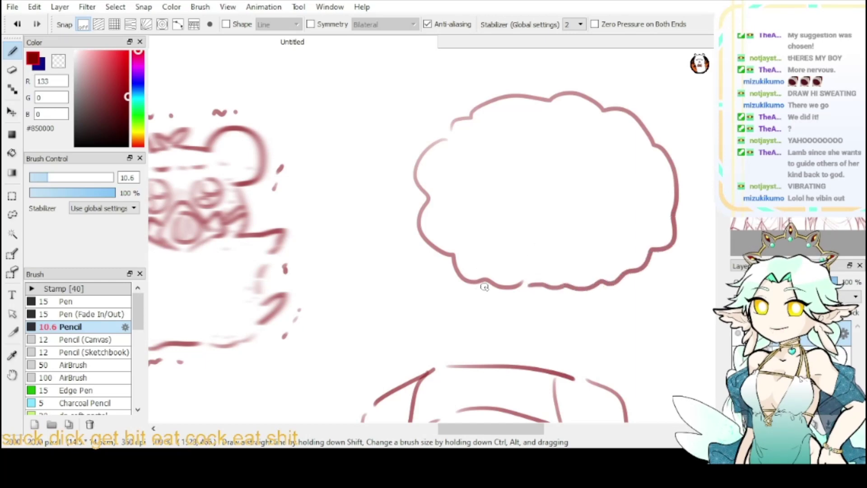
mouse_move(488, 284)
mouse_down()
mouse_move(501, 303)
mouse_move(569, 302)
mouse_up()
key(ctrl+z)
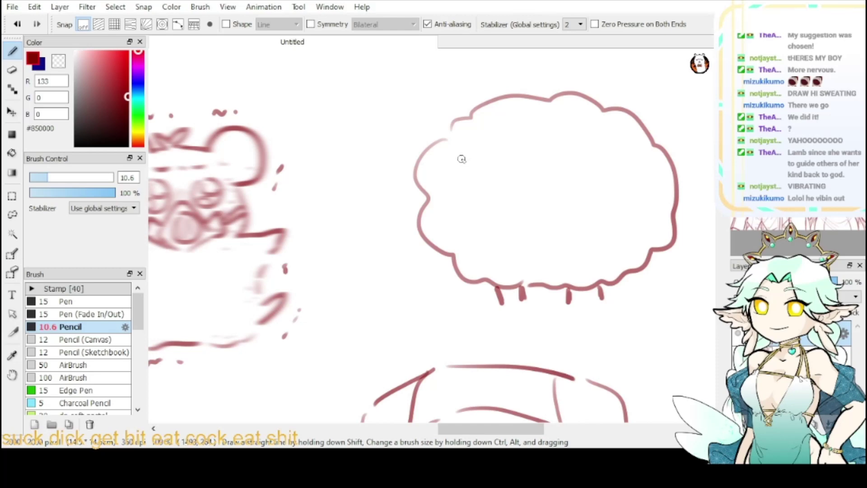
- Draw the lamb's rounded face inside the wool, with small half-closed eyes under slanted, droopy lids
mouse_move(454, 166)
mouse_down()
mouse_move(502, 201)
mouse_move(516, 157)
mouse_move(450, 173)
mouse_move(526, 192)
mouse_up()
key(ctrl+z)
mouse_move(467, 182)
mouse_down()
mouse_move(454, 175)
mouse_move(474, 165)
mouse_move(464, 184)
mouse_move(480, 166)
mouse_move(511, 173)
mouse_up()
key(ctrl+z)
key(ctrl+z)
key(ctrl+z)
key(ctrl+z)
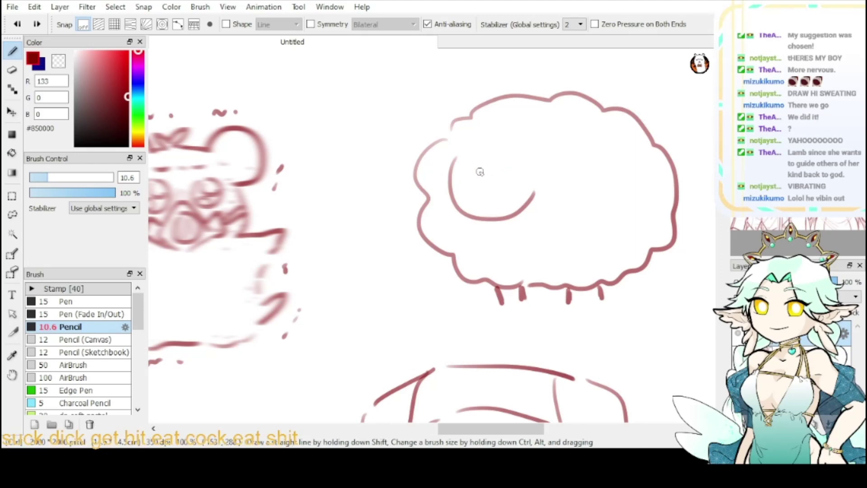
mouse_move(455, 175)
mouse_down()
mouse_move(473, 166)
mouse_move(520, 173)
mouse_move(511, 171)
mouse_up()
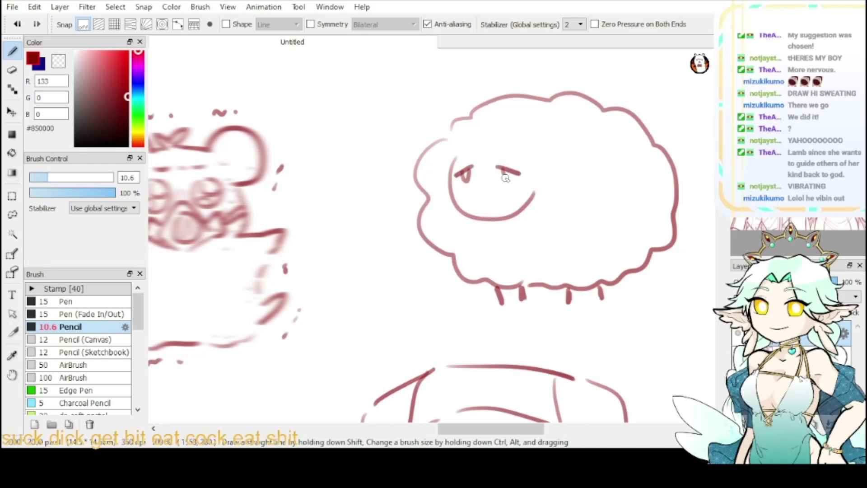
- Draw a small downturned mouth on the lamb's face and an ear on each side of its head
drag(515, 271, 402, 300)
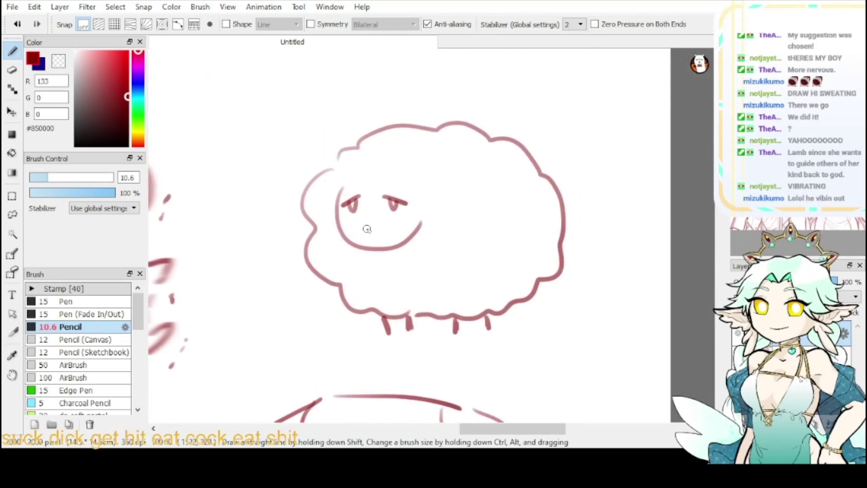
drag(366, 228, 379, 223)
mouse_move(432, 193)
mouse_down()
mouse_move(459, 190)
mouse_move(435, 209)
mouse_up()
mouse_move(334, 190)
mouse_down()
mouse_move(307, 201)
mouse_move(330, 208)
mouse_up()
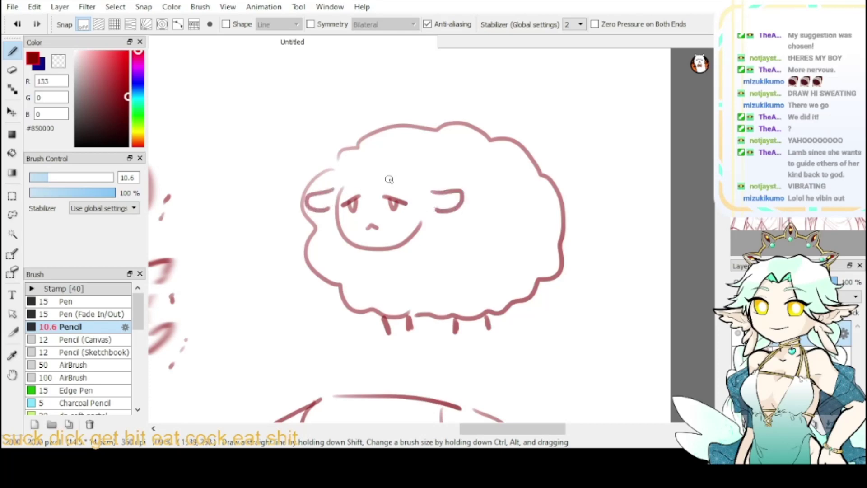
- Draw a side-swept wool fringe over the lamb's forehead and a curled horn above each ear
mouse_move(369, 172)
mouse_down()
mouse_move(413, 213)
mouse_move(432, 218)
mouse_up()
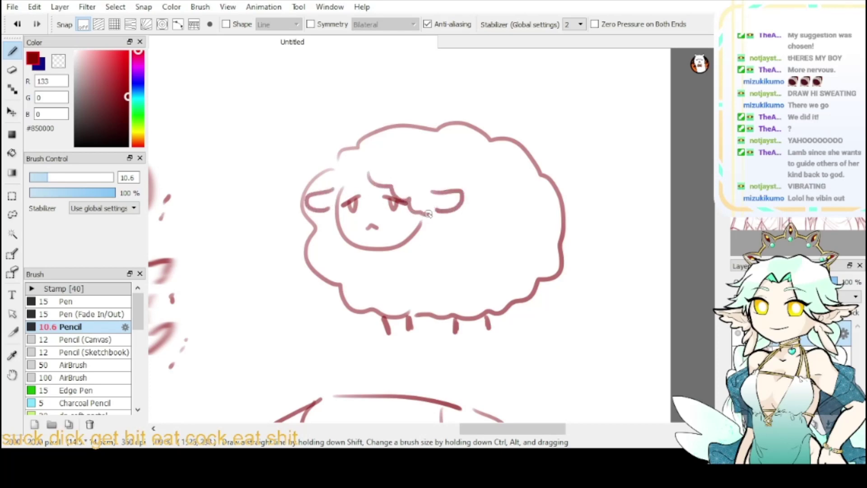
key(ctrl+z)
mouse_move(377, 173)
mouse_down()
mouse_move(399, 198)
mouse_move(432, 209)
mouse_up()
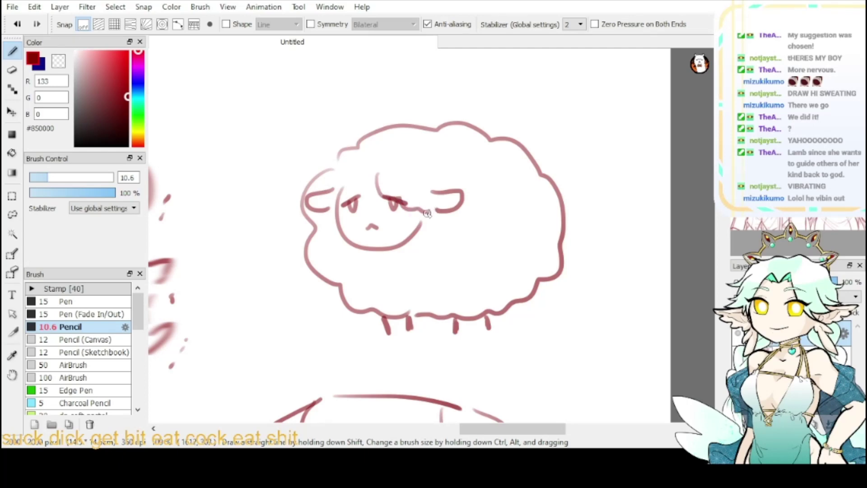
mouse_move(417, 172)
mouse_down()
mouse_move(410, 151)
mouse_move(436, 185)
mouse_move(415, 167)
mouse_up()
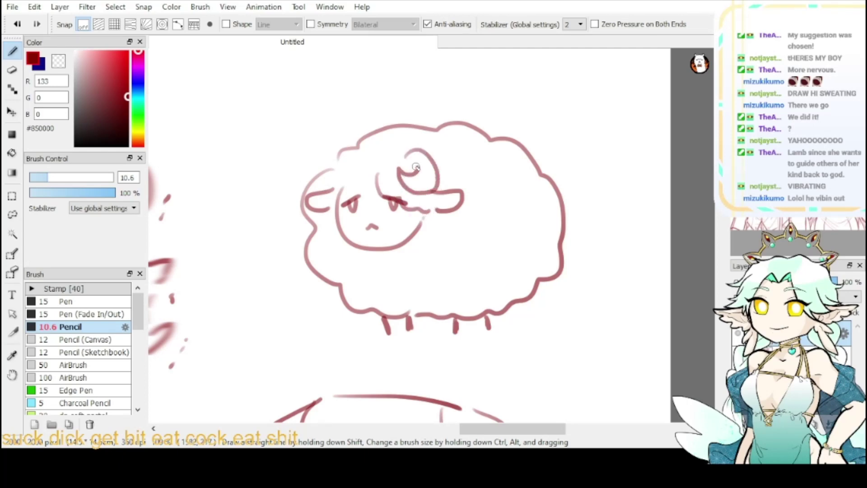
mouse_move(332, 168)
mouse_down()
mouse_move(349, 176)
mouse_move(354, 162)
mouse_move(334, 166)
mouse_move(353, 153)
mouse_up()
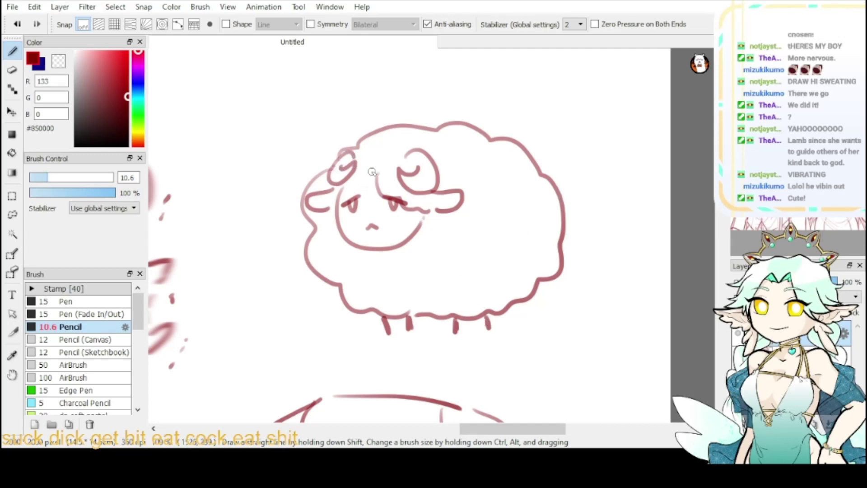
key(ctrl+z)
mouse_move(356, 168)
mouse_down()
mouse_move(374, 162)
mouse_move(378, 179)
mouse_up()
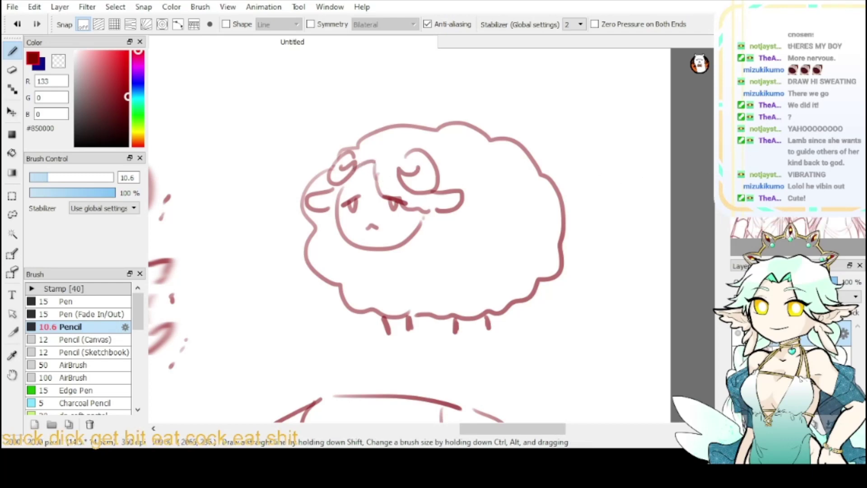
key(ctrl+minus)
key(ctrl+plus)
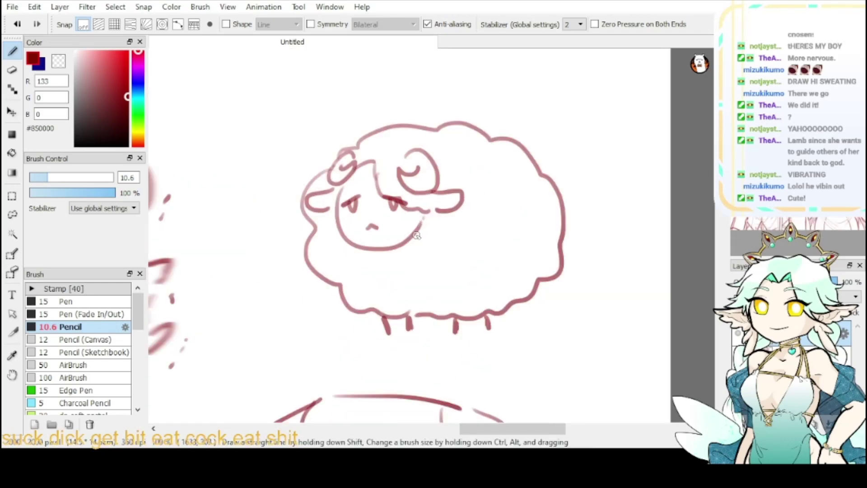
key(ctrl+minus)
key(ctrl+minus)
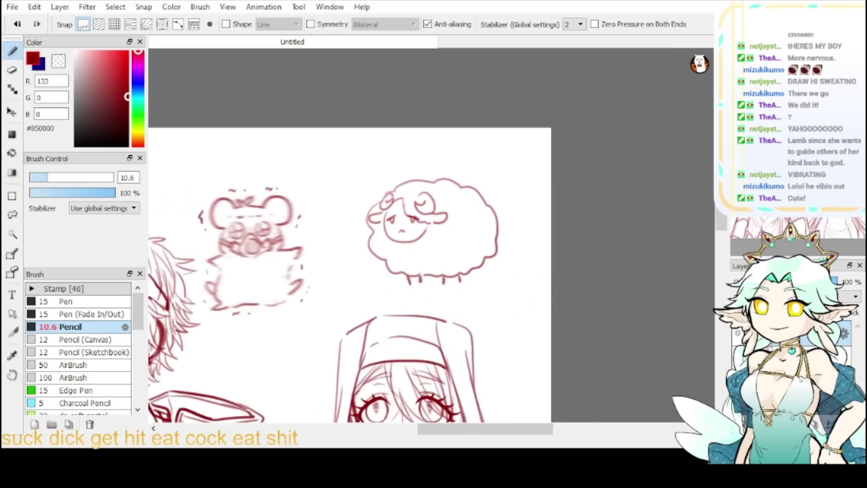
drag(466, 217, 611, 145)
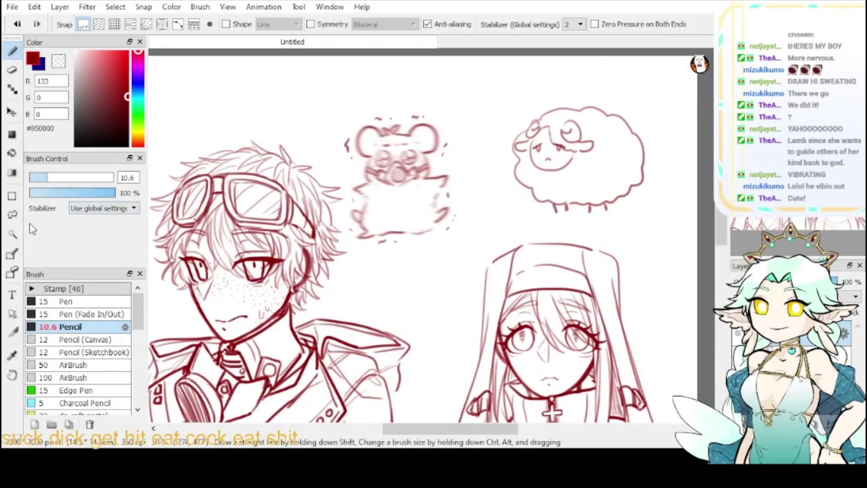
click(12, 214)
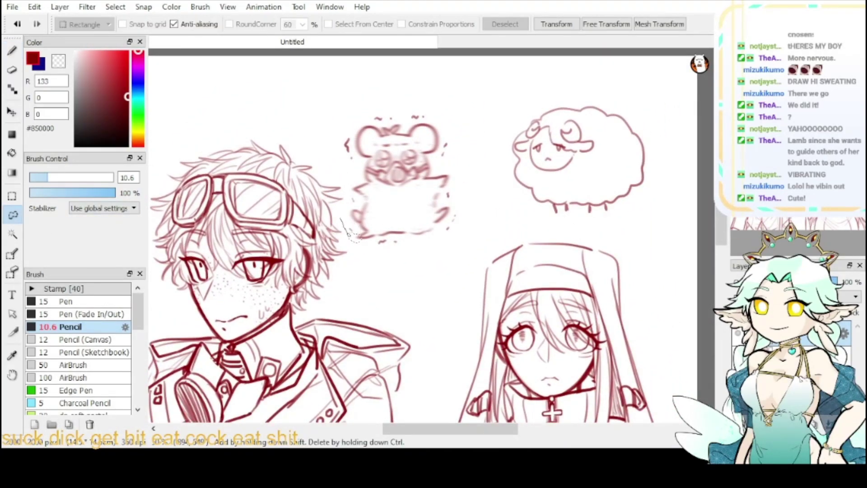
mouse_move(350, 233)
mouse_down()
mouse_move(481, 233)
mouse_move(459, 111)
mouse_move(375, 105)
mouse_move(334, 131)
mouse_move(342, 219)
mouse_up()
click(560, 26)
mouse_move(430, 163)
mouse_down()
mouse_move(447, 122)
mouse_move(455, 138)
mouse_up()
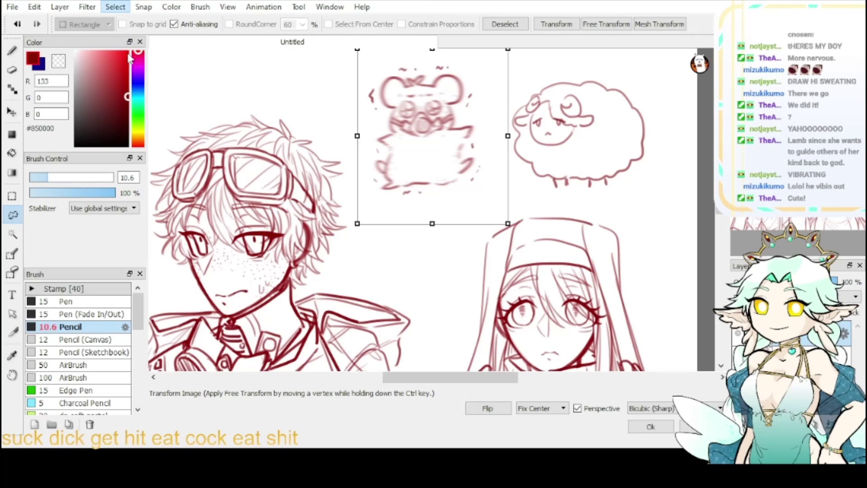
click(127, 142)
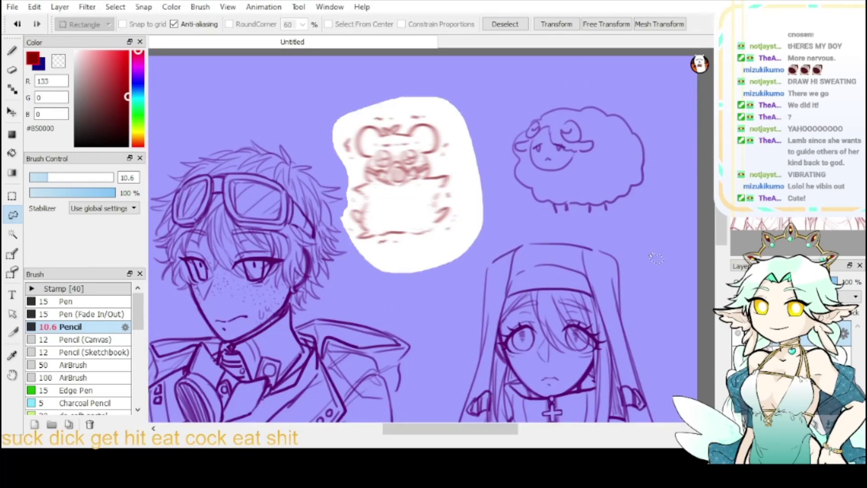
click(504, 24)
- Lasso the hamster, move it up and slightly right toward the lamb with Transform, and clear the selection
mouse_move(348, 112)
mouse_down()
mouse_move(335, 134)
mouse_move(345, 207)
mouse_move(365, 255)
mouse_move(480, 126)
mouse_move(456, 89)
mouse_up()
click(558, 26)
drag(442, 167, 473, 142)
click(651, 427)
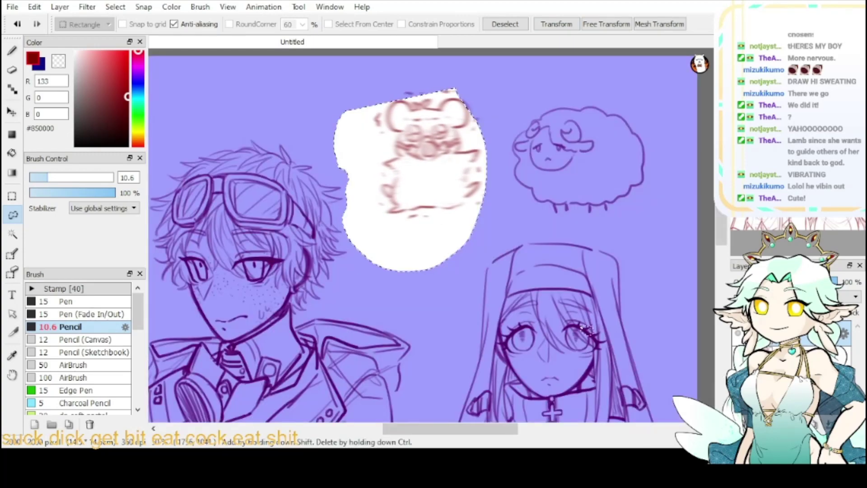
click(508, 26)
click(772, 55)
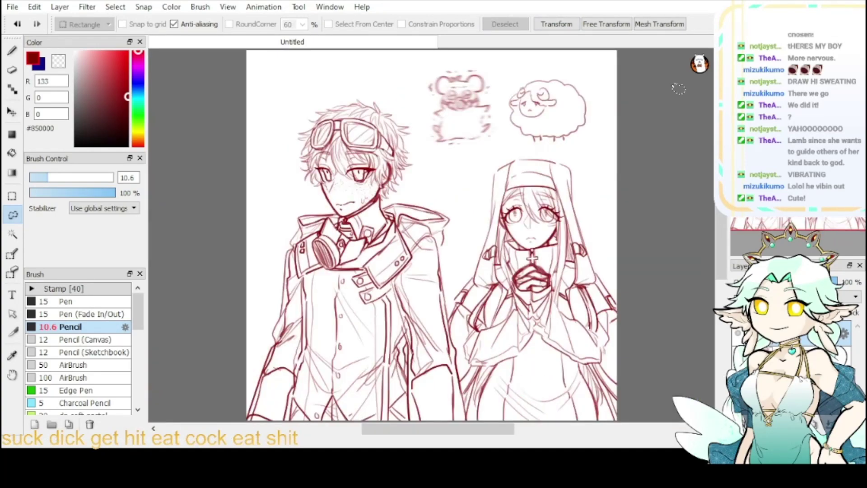
- Draw a small cross pendant under the lamb's chin and two tiny bubbles above its left horn with the Pencil
key(b)
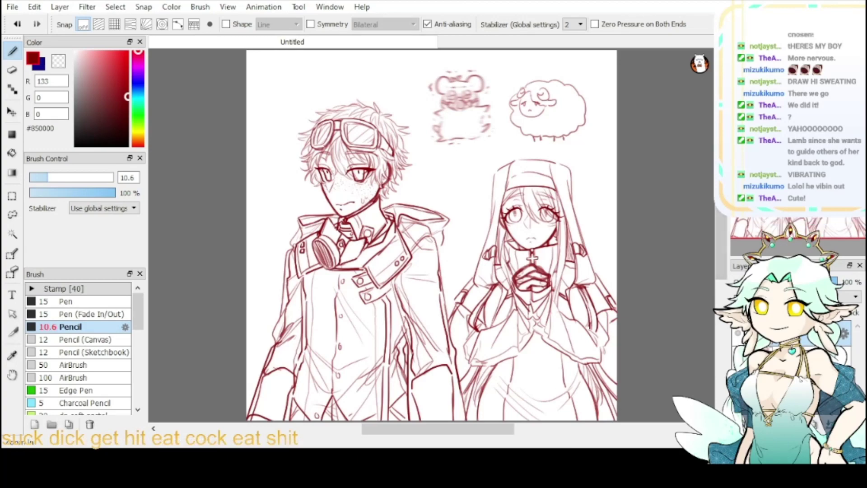
scroll(481, 214, up, 4)
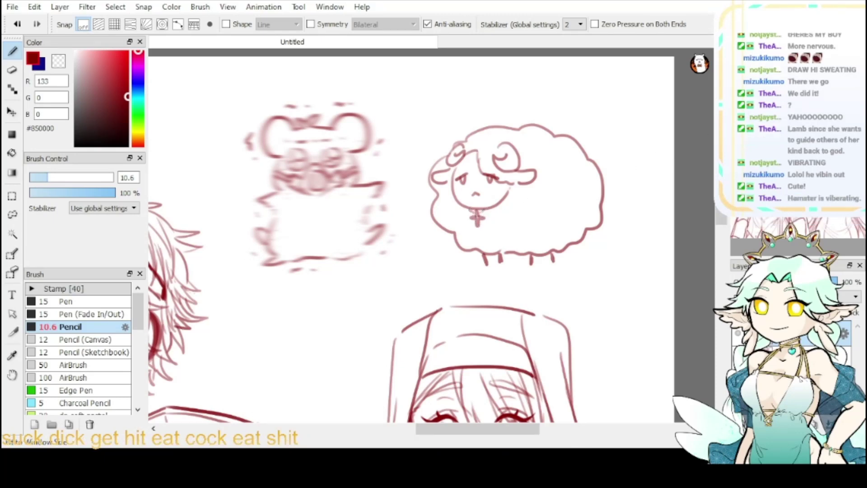
scroll(482, 209, down, 3)
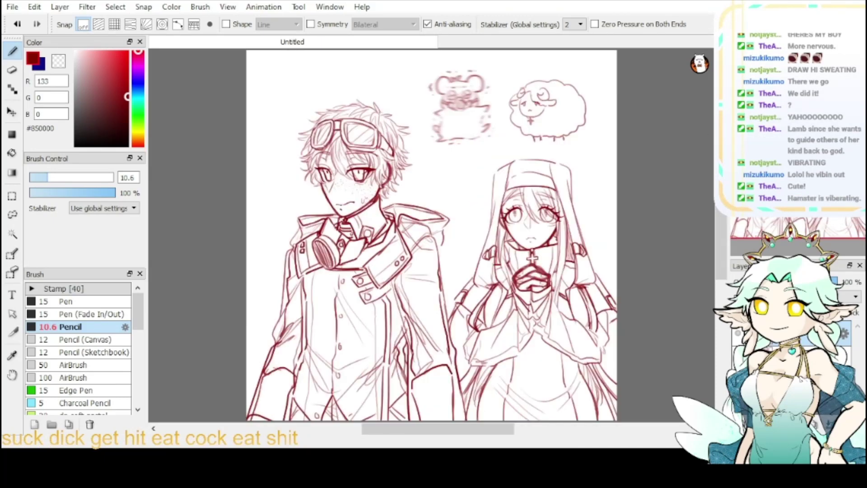
scroll(501, 113, up, 4)
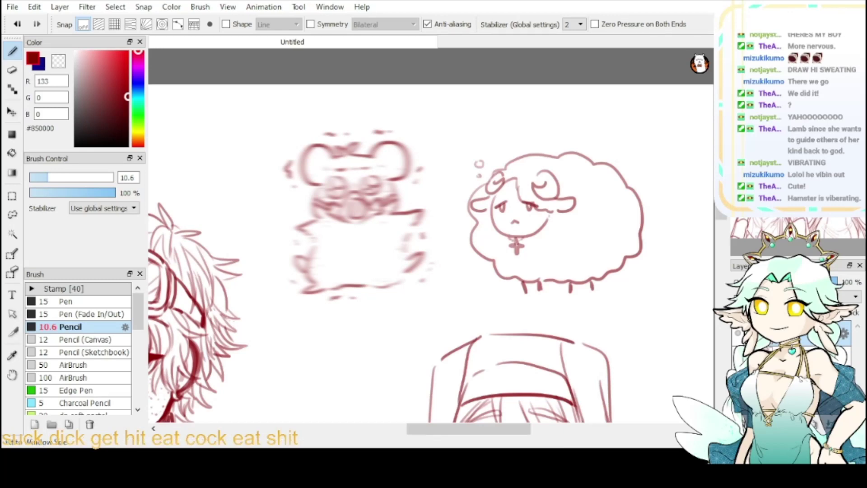
key(ctrl+0)
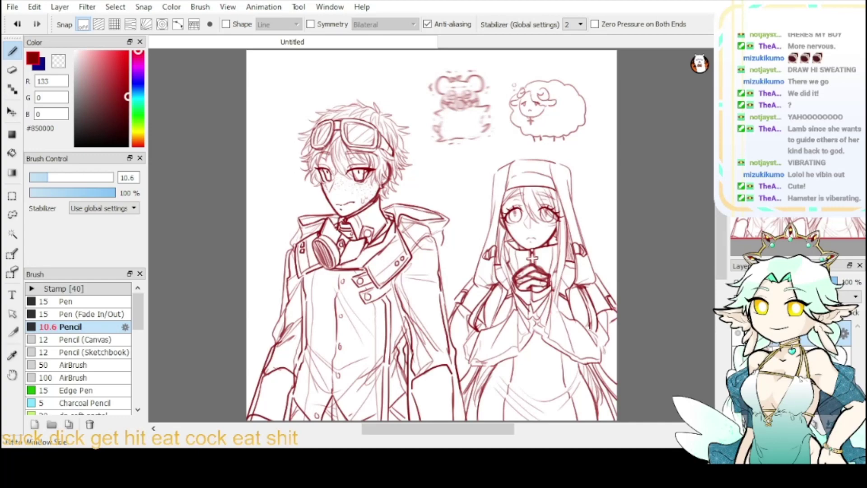
- Hand-letter "Cleaner" in dark red above the goggled boy's hair
key(ctrl+plus)
key(ctrl+plus)
key(ctrl+plus)
key(ctrl+plus)
key(ctrl+plus)
key(ctrl+plus)
drag(316, 99, 560, 357)
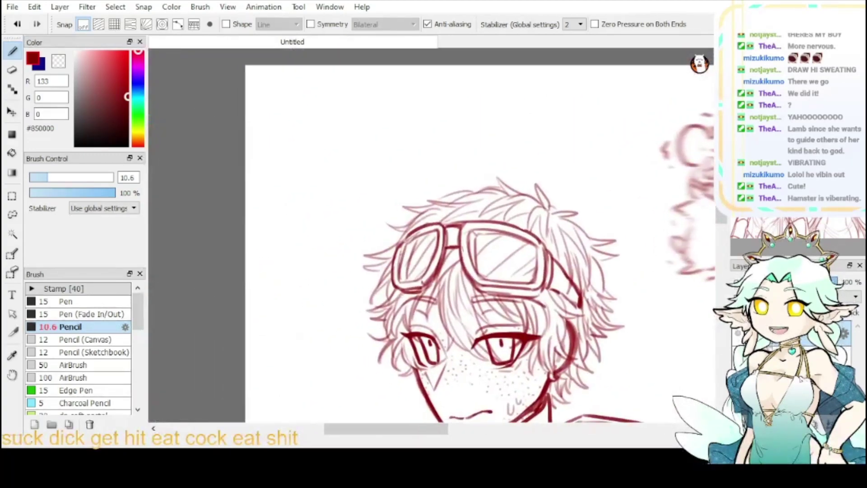
mouse_move(436, 129)
mouse_down()
mouse_move(426, 138)
mouse_move(434, 156)
mouse_up()
mouse_move(443, 126)
mouse_down()
mouse_move(447, 147)
mouse_move(451, 137)
mouse_move(475, 149)
mouse_move(492, 135)
mouse_move(514, 135)
mouse_up()
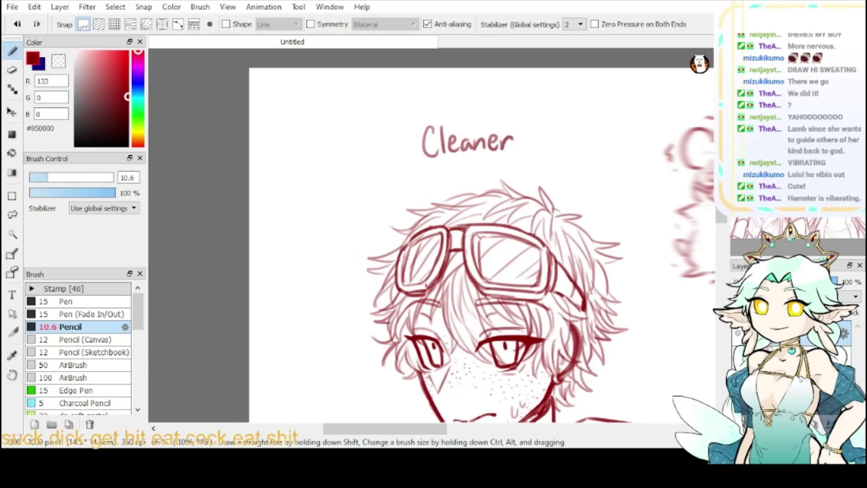
- Hand-letter "Nun" in dark red beside the girl's veil
mouse_move(654, 352)
mouse_down()
mouse_move(177, 226)
mouse_move(177, 214)
mouse_up()
mouse_move(535, 271)
mouse_down()
mouse_move(537, 249)
mouse_move(547, 241)
mouse_move(580, 260)
mouse_move(577, 267)
mouse_up()
key(ctrl+z)
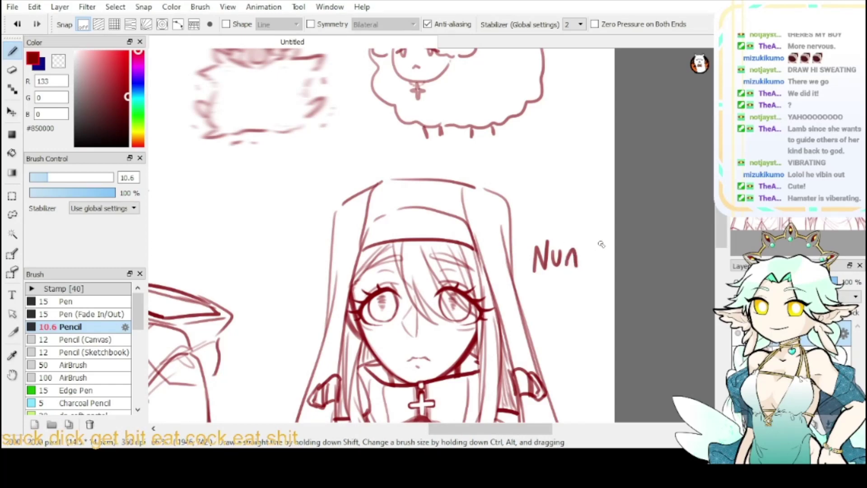
- Show the other character sketch and hand-letter "Leader" in dark red beside the smoking character's hair
click(738, 333)
mouse_move(226, 216)
mouse_down()
mouse_move(560, 258)
mouse_move(662, 221)
mouse_up()
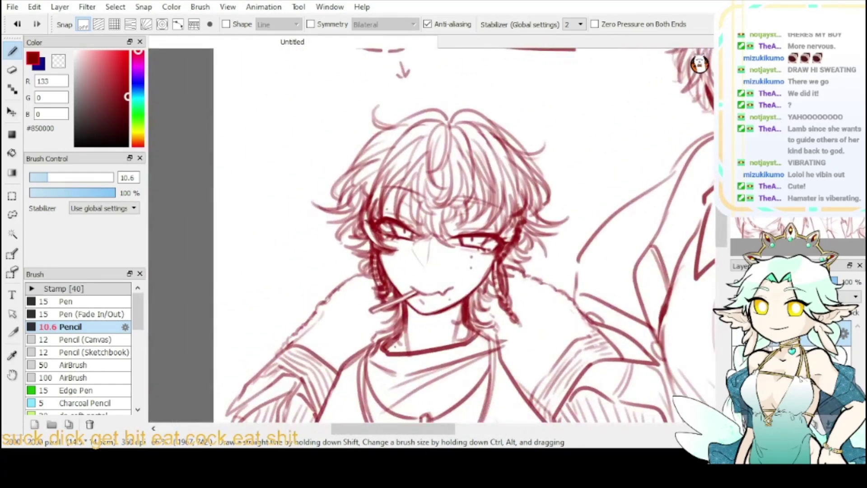
click(786, 358)
drag(497, 226, 464, 290)
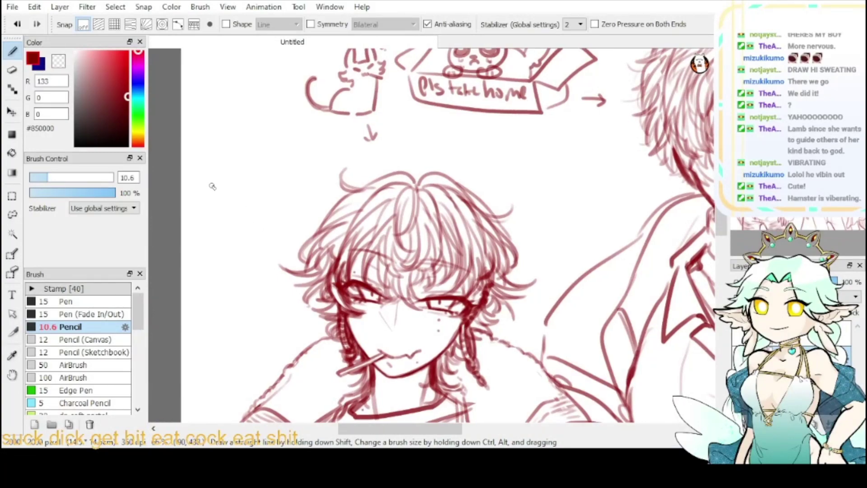
mouse_move(206, 177)
mouse_down()
mouse_move(217, 210)
mouse_move(251, 205)
mouse_up()
mouse_move(263, 173)
mouse_down()
mouse_move(266, 200)
mouse_move(286, 181)
mouse_up()
- Hand-letter "Doggy" in dark red beside the hair of the taller man with one covered eye
mouse_move(641, 131)
mouse_down()
mouse_move(287, 183)
mouse_move(204, 226)
mouse_up()
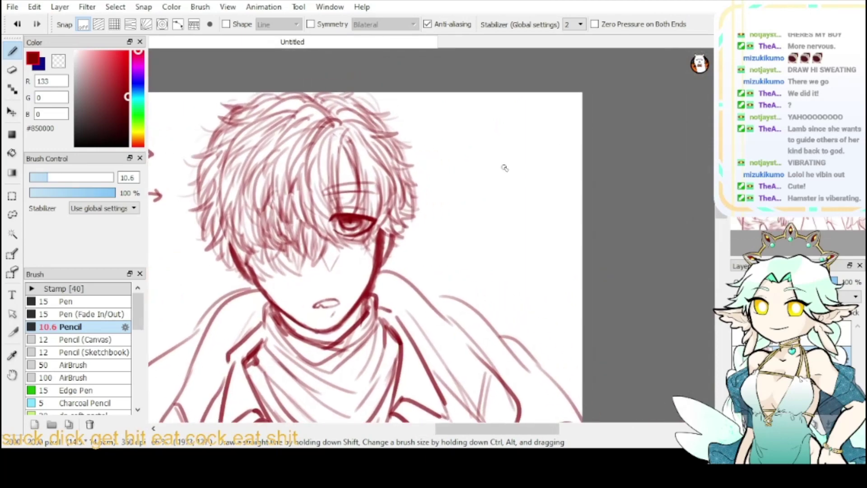
drag(441, 202, 442, 232)
mouse_move(440, 202)
mouse_down()
mouse_move(457, 217)
mouse_move(443, 231)
mouse_up()
mouse_move(466, 217)
mouse_down()
mouse_move(474, 246)
mouse_move(465, 246)
mouse_up()
drag(501, 221, 490, 242)
mouse_move(511, 221)
mouse_down()
mouse_move(520, 231)
mouse_move(506, 252)
mouse_up()
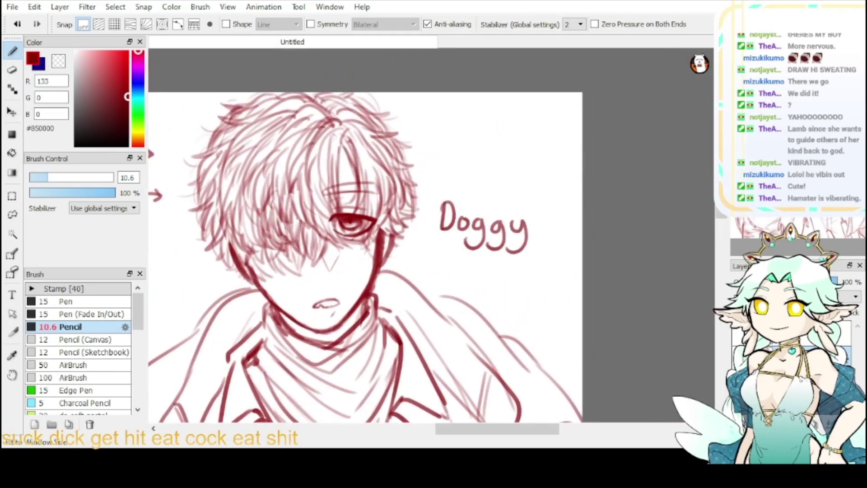
- Lasso the "Cleaner" label, move it down beside the goggled boy's jaw with Transform, and clear the selection
key(ctrl+0)
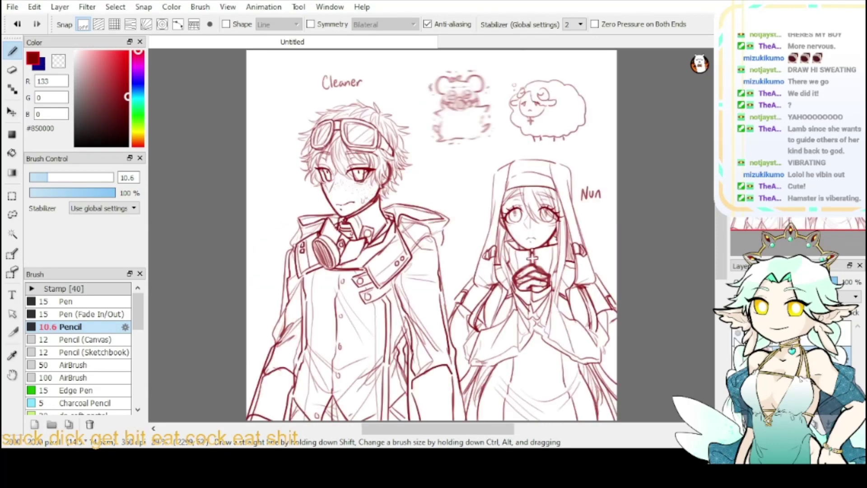
click(13, 214)
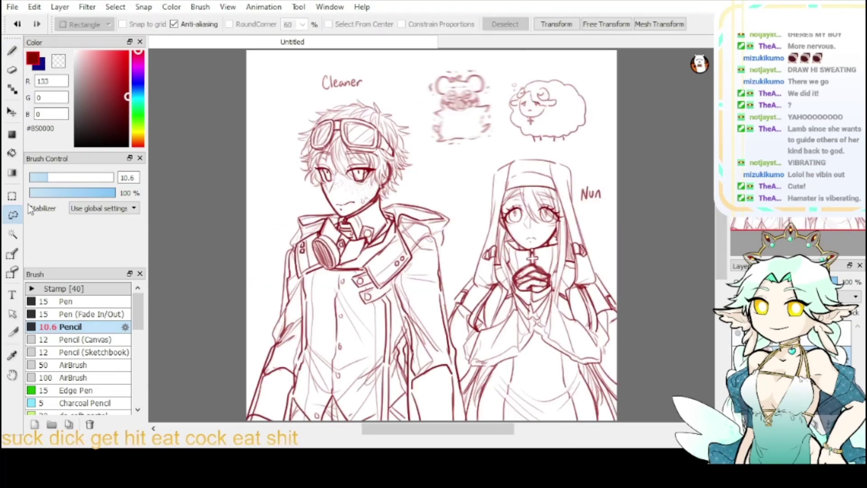
drag(334, 67, 383, 88)
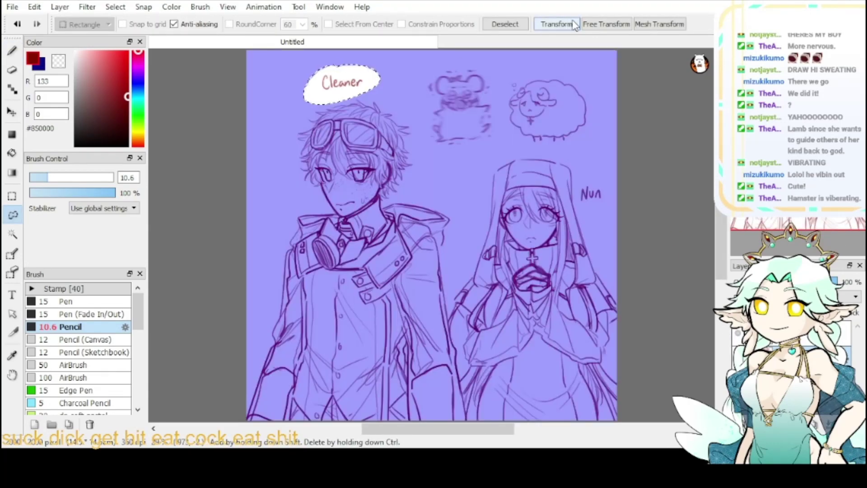
click(556, 24)
key(ctrl+d)
click(804, 333)
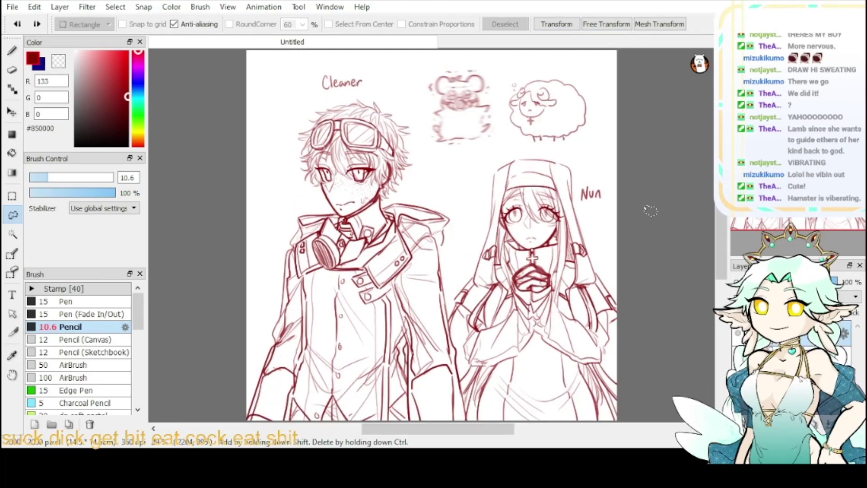
mouse_move(335, 66)
mouse_down()
mouse_move(316, 84)
mouse_move(371, 94)
mouse_move(348, 68)
mouse_move(392, 76)
mouse_move(312, 143)
mouse_move(296, 180)
mouse_up()
click(557, 24)
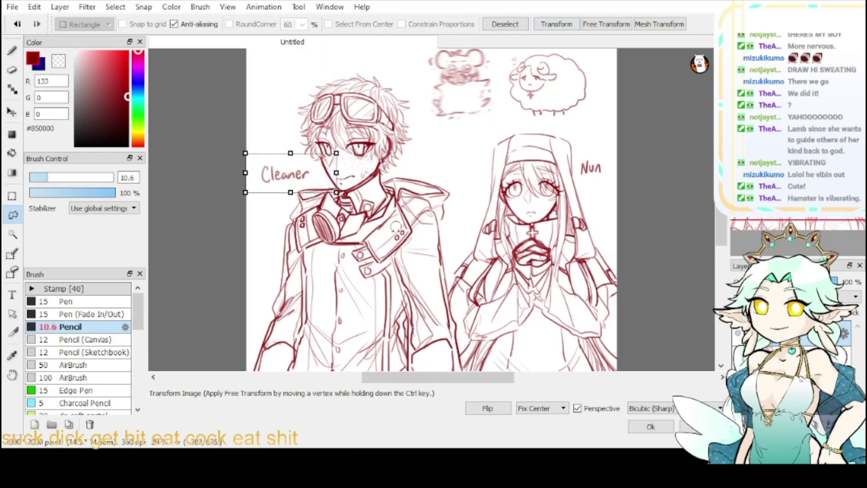
click(641, 426)
key(ctrl+d)
- Return to the Leader and Doggy sketch, then move the "Leader" label down beside the character's face, enlarging and tilting it slightly with Transform
click(738, 333)
click(738, 358)
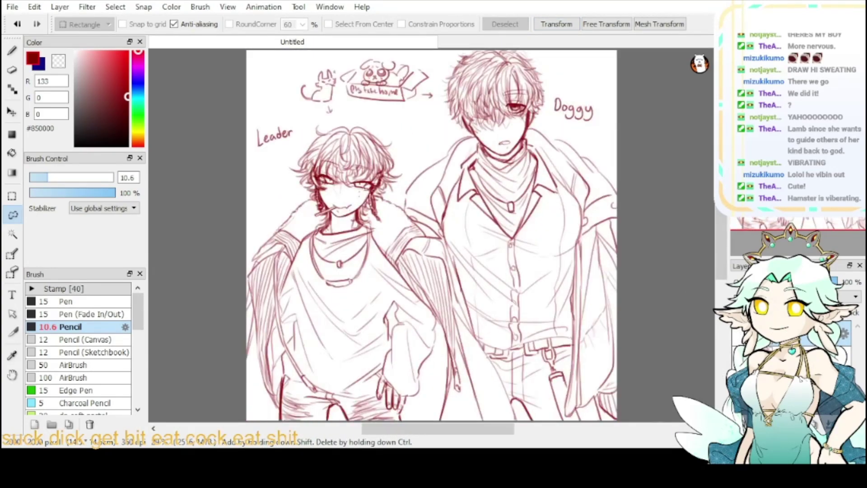
click(738, 358)
click(737, 333)
click(738, 333)
click(738, 358)
click(794, 358)
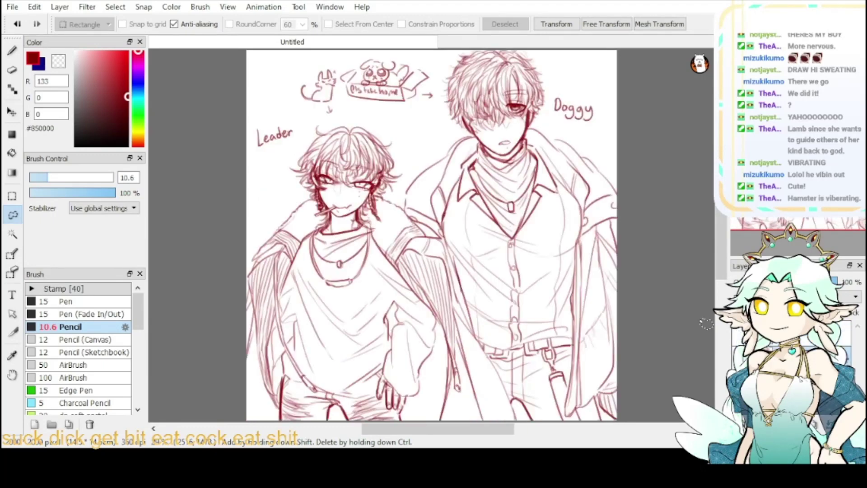
mouse_move(265, 109)
mouse_down()
mouse_move(285, 153)
mouse_move(273, 110)
mouse_up()
click(556, 24)
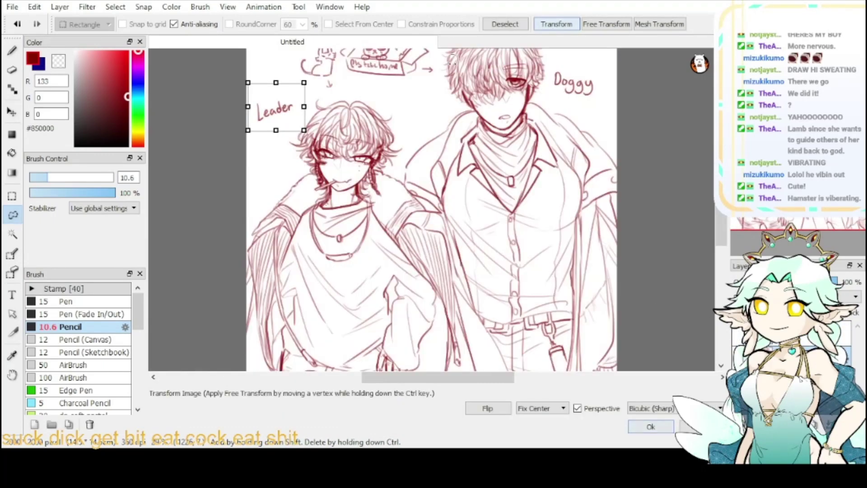
mouse_move(312, 135)
mouse_down()
mouse_move(303, 130)
mouse_move(301, 186)
mouse_up()
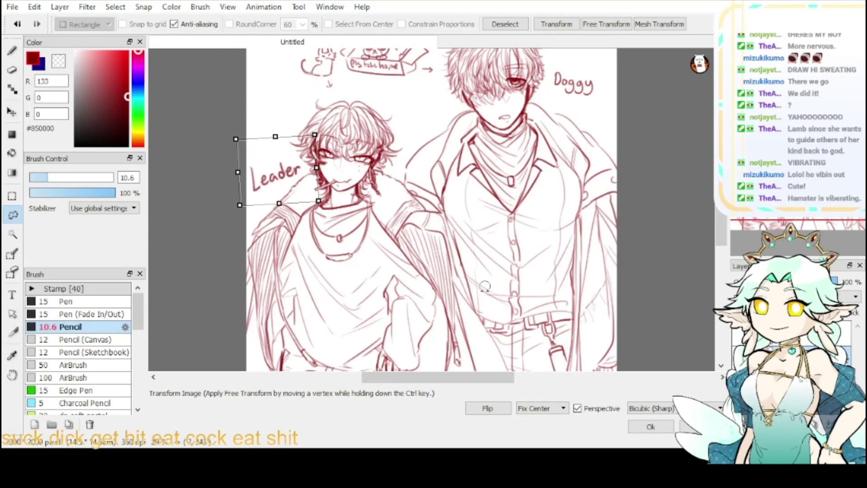
click(650, 426)
- Lasso the "Doggy" label, move it slightly down and to the right with Transform, and clear the selection
mouse_move(575, 113)
mouse_down()
mouse_move(554, 106)
mouse_move(566, 127)
mouse_move(619, 118)
mouse_move(597, 93)
mouse_move(606, 111)
mouse_up()
key(ctrl+t)
click(651, 426)
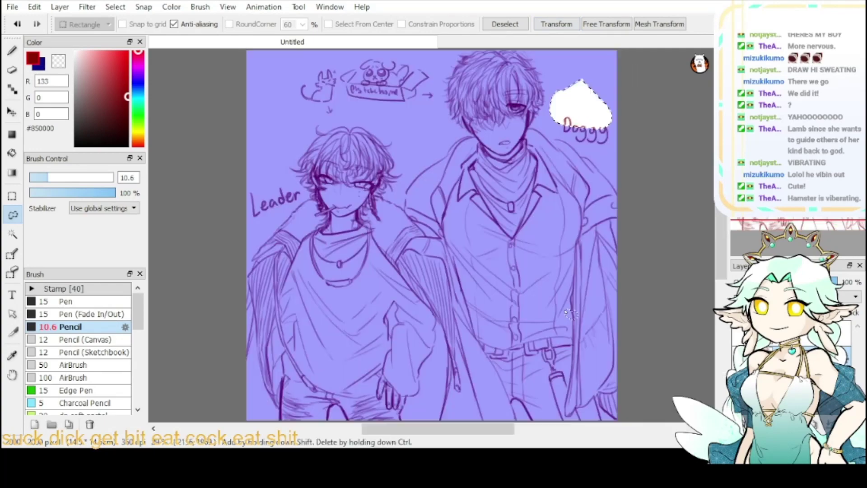
click(505, 24)
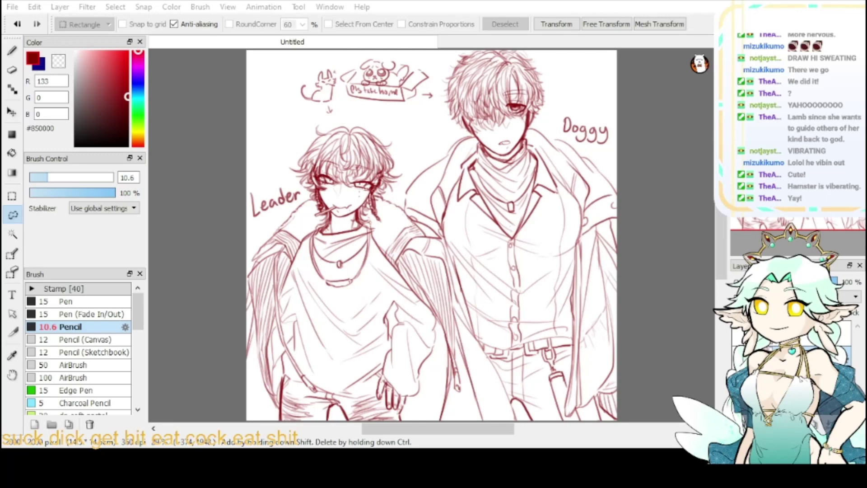
- Look over both labelled character sketches, hide them, and add a new layer for a blank page
click(739, 333)
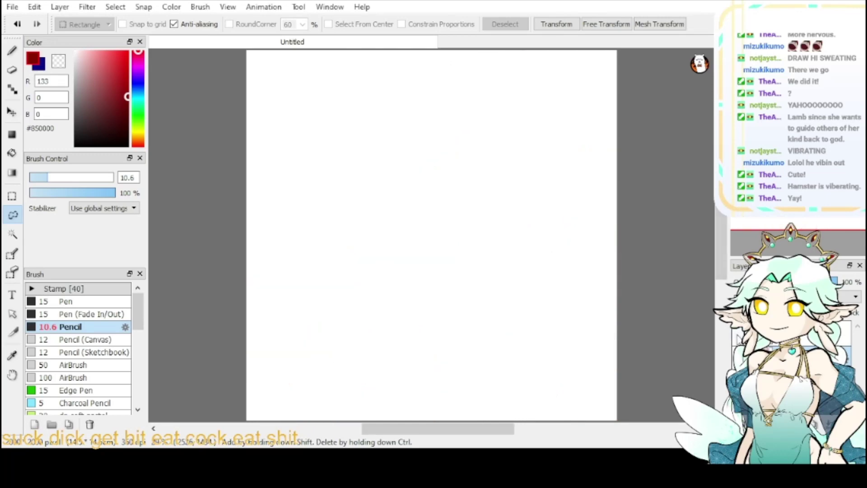
key(ctrl+z)
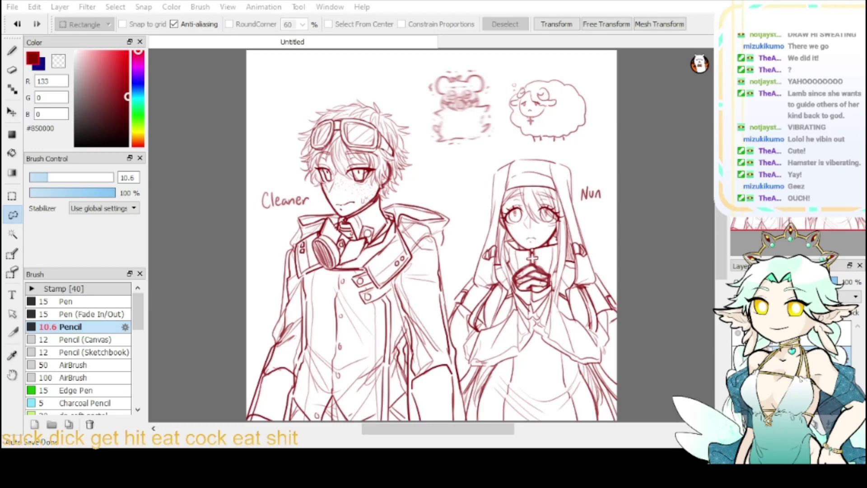
click(738, 332)
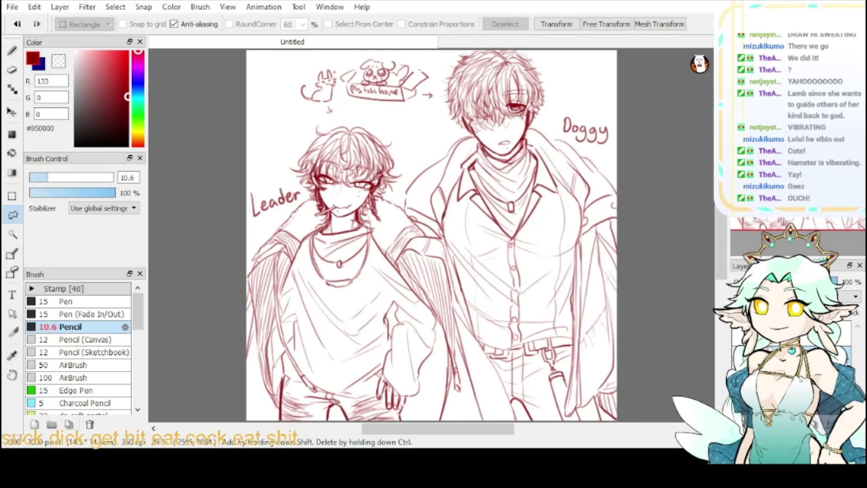
click(738, 333)
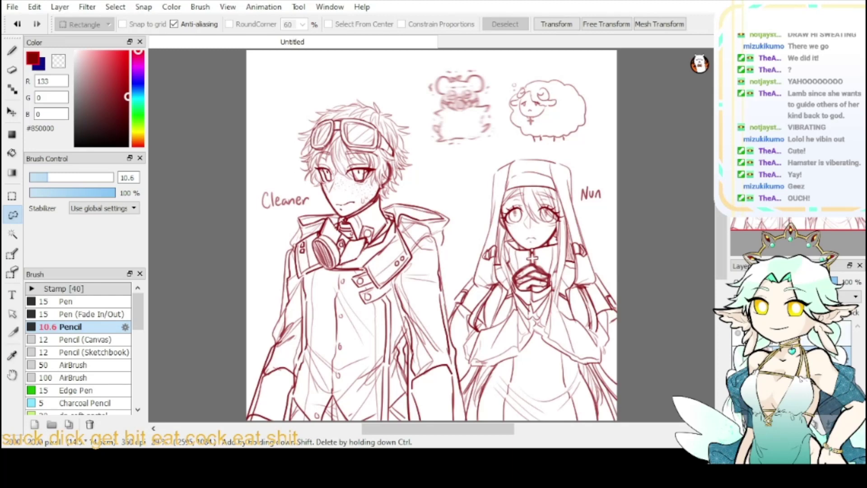
click(737, 333)
click(740, 424)
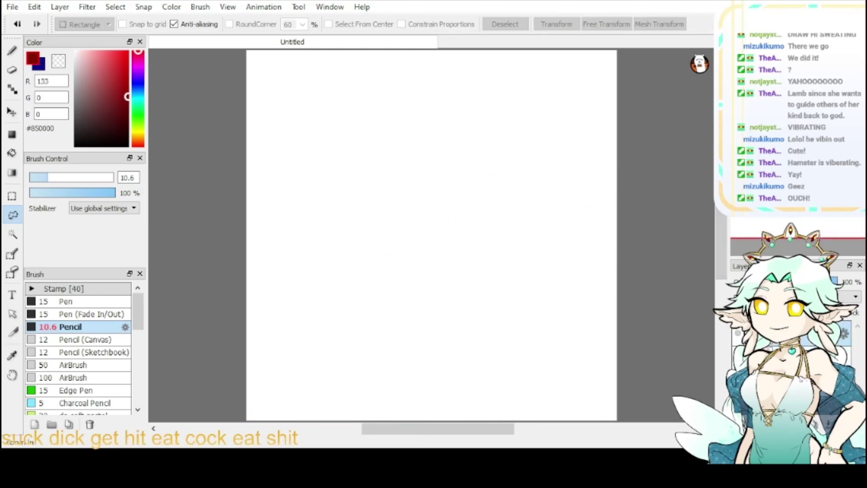
- Sketch a chibi's messy hair, parted fringe and left jawline near the page's upper-left corner with the dark red Pencil
click(738, 55)
drag(763, 115, 763, 120)
click(738, 55)
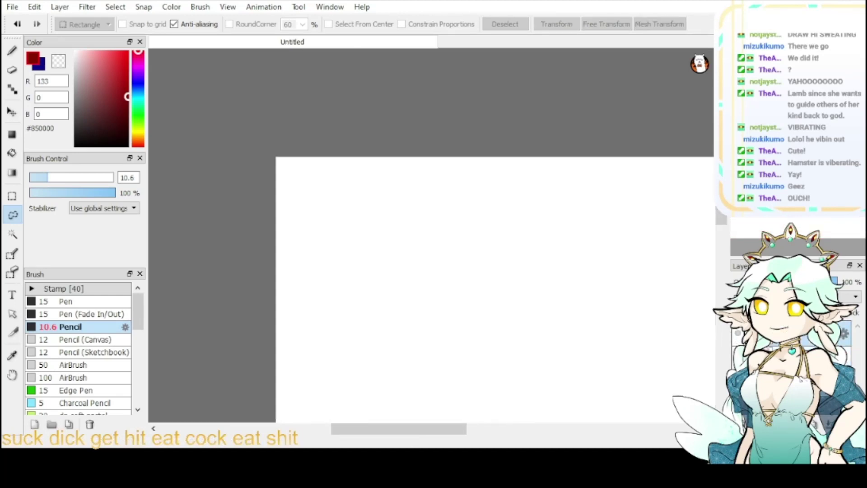
click(775, 151)
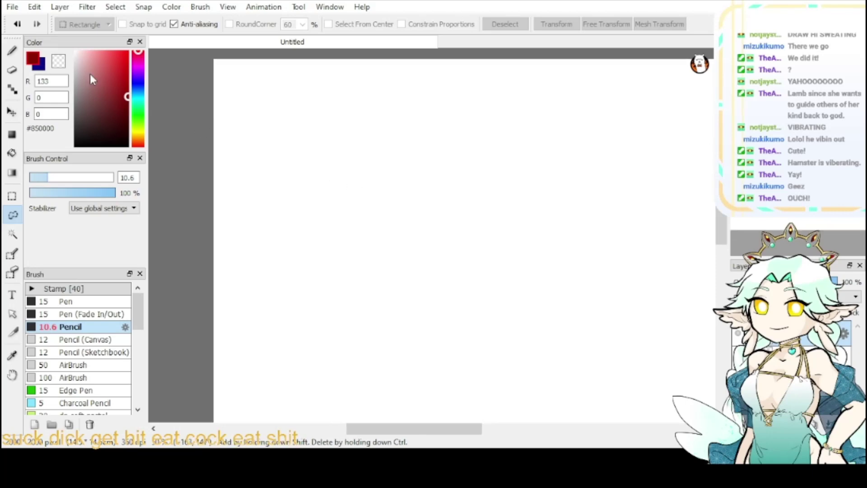
click(12, 52)
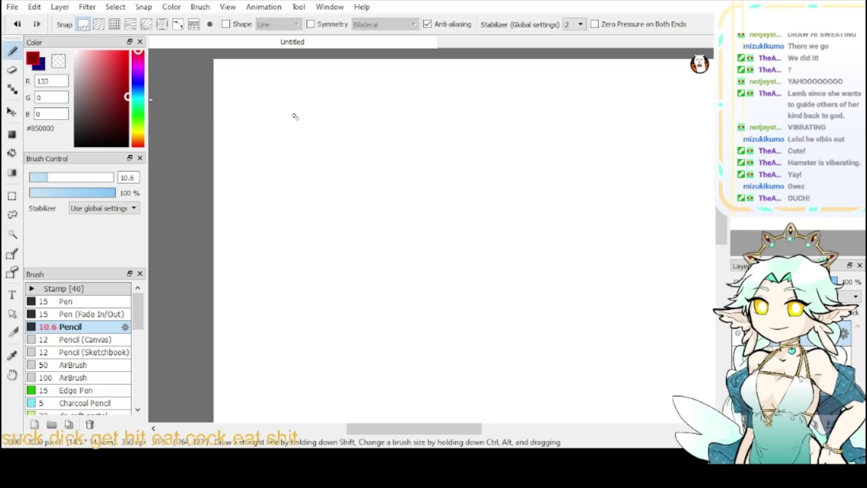
click(738, 358)
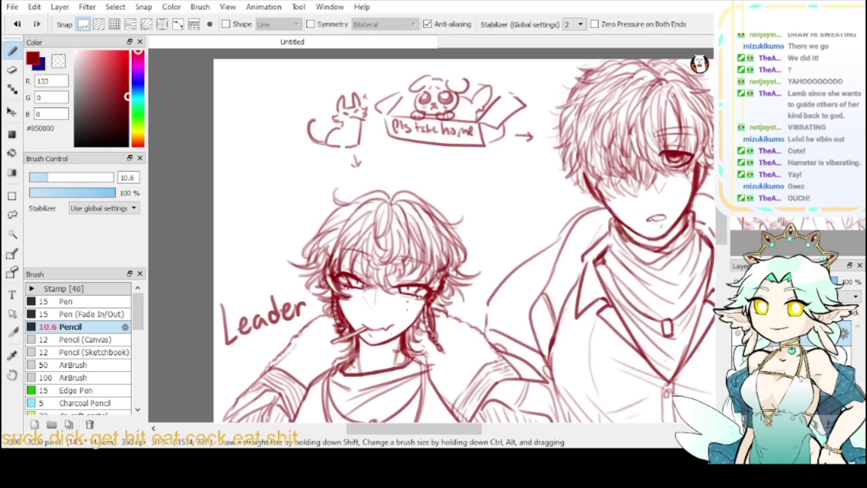
click(738, 359)
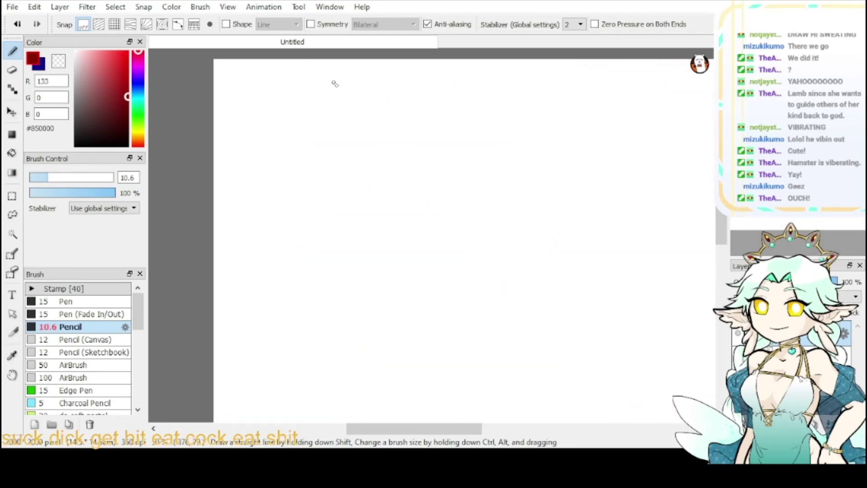
mouse_move(335, 84)
mouse_down()
mouse_move(320, 98)
mouse_move(326, 128)
mouse_move(338, 99)
mouse_move(362, 121)
mouse_up()
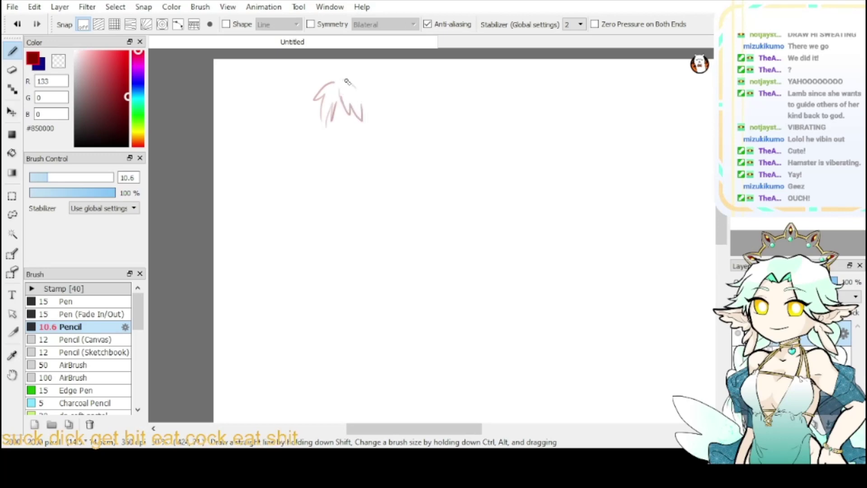
mouse_move(345, 79)
mouse_down()
mouse_move(381, 95)
mouse_move(375, 110)
mouse_move(294, 82)
mouse_move(296, 113)
mouse_move(293, 80)
mouse_move(272, 96)
mouse_move(295, 133)
mouse_move(312, 141)
mouse_move(285, 146)
mouse_move(280, 133)
mouse_move(295, 121)
mouse_move(284, 134)
mouse_move(302, 144)
mouse_up()
key(ctrl+z)
key(ctrl+z)
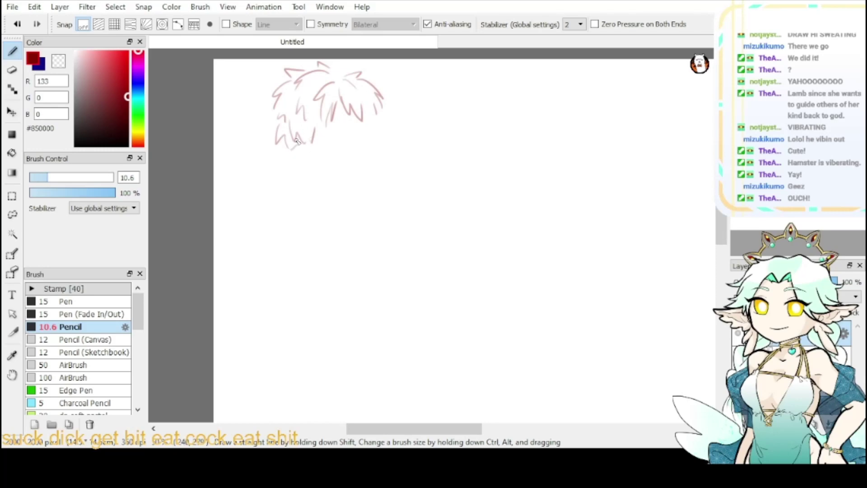
mouse_move(278, 121)
mouse_down()
mouse_move(263, 130)
mouse_move(292, 163)
mouse_move(314, 170)
mouse_up()
drag(284, 145, 323, 167)
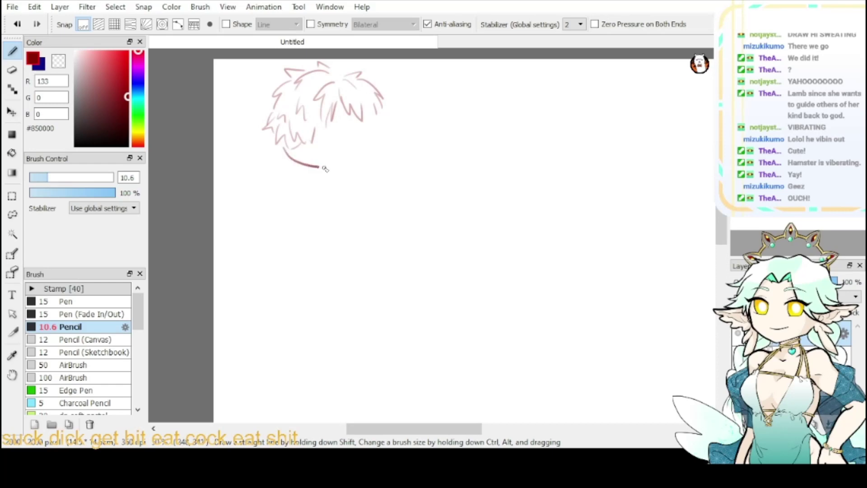
mouse_move(353, 124)
mouse_down()
mouse_move(350, 142)
mouse_move(373, 124)
mouse_move(381, 141)
mouse_move(361, 161)
mouse_up()
key(ctrl+z)
key(ctrl+z)
key(ctrl+z)
key(ctrl+z)
- Draw the chibi's ear, the spiky hair tufts beside it, and the visible half-lidded eye
mouse_move(374, 131)
mouse_down()
mouse_move(377, 147)
mouse_move(365, 155)
mouse_up()
mouse_move(384, 97)
mouse_down()
mouse_move(393, 128)
mouse_move(384, 146)
mouse_up()
mouse_move(337, 103)
mouse_down()
mouse_move(331, 124)
mouse_move(352, 128)
mouse_move(344, 129)
mouse_up()
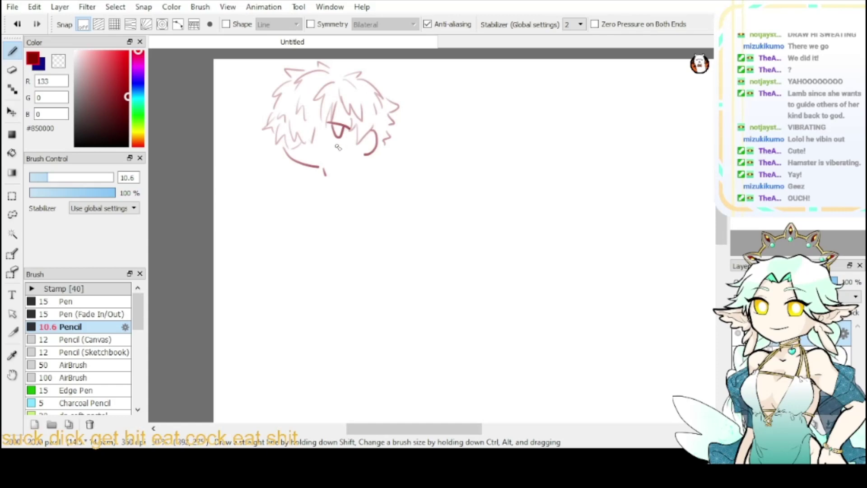
- Draw the chibi's small mouth, neck scarf, open collar and sloping shoulders
mouse_move(313, 157)
mouse_down()
mouse_move(345, 166)
mouse_move(323, 172)
mouse_move(325, 180)
mouse_move(338, 177)
mouse_move(323, 198)
mouse_move(339, 184)
mouse_move(320, 192)
mouse_move(322, 182)
mouse_move(331, 189)
mouse_move(346, 177)
mouse_move(313, 217)
mouse_up()
drag(344, 187, 333, 206)
drag(293, 184, 323, 171)
drag(343, 180, 358, 192)
drag(348, 168, 276, 203)
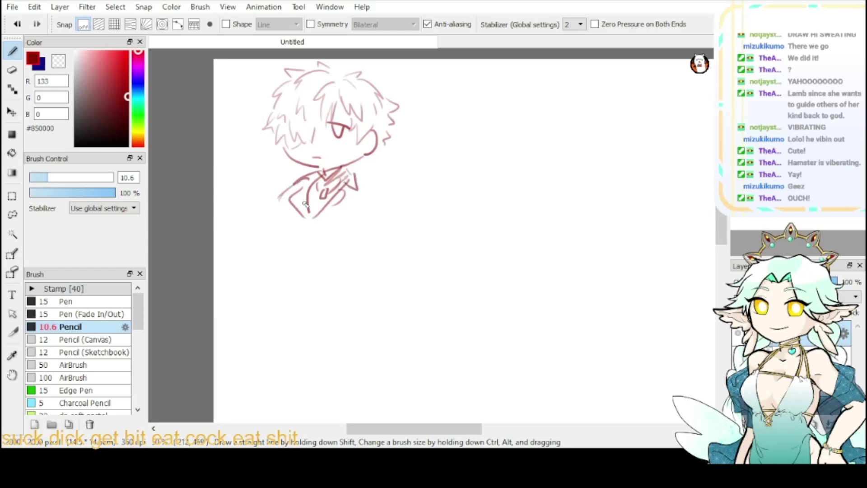
drag(359, 186, 384, 208)
drag(293, 194, 272, 219)
drag(283, 173, 278, 171)
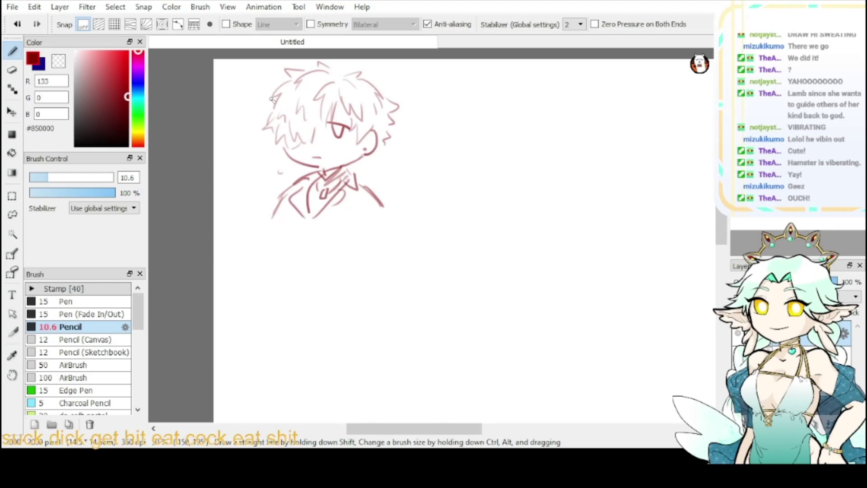
- Add spiky tufts around the chibi's hair outline and reinforce and lengthen both shoulder lines
drag(276, 97, 267, 125)
drag(277, 89, 270, 87)
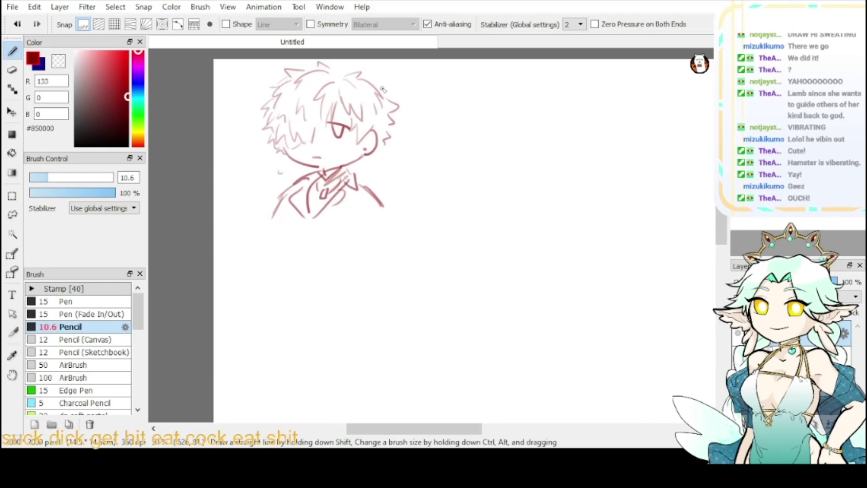
mouse_move(380, 88)
mouse_down()
mouse_move(346, 79)
mouse_move(342, 68)
mouse_move(295, 61)
mouse_up()
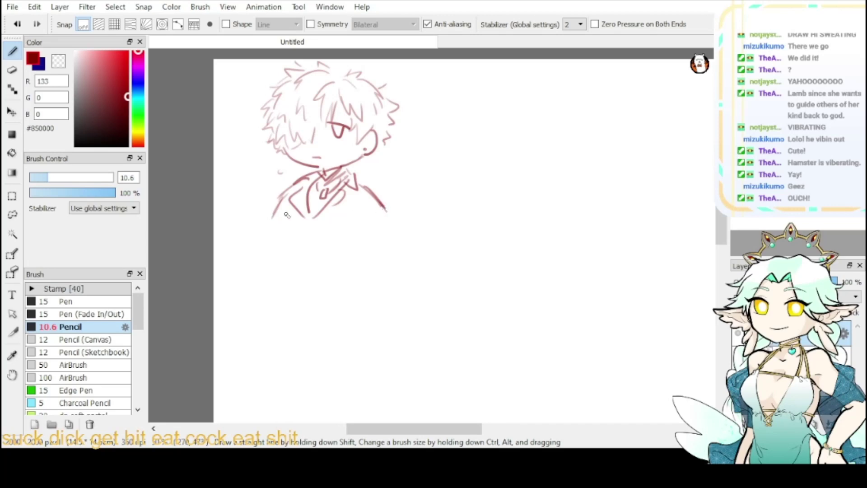
drag(285, 193, 270, 214)
drag(785, 141, 785, 135)
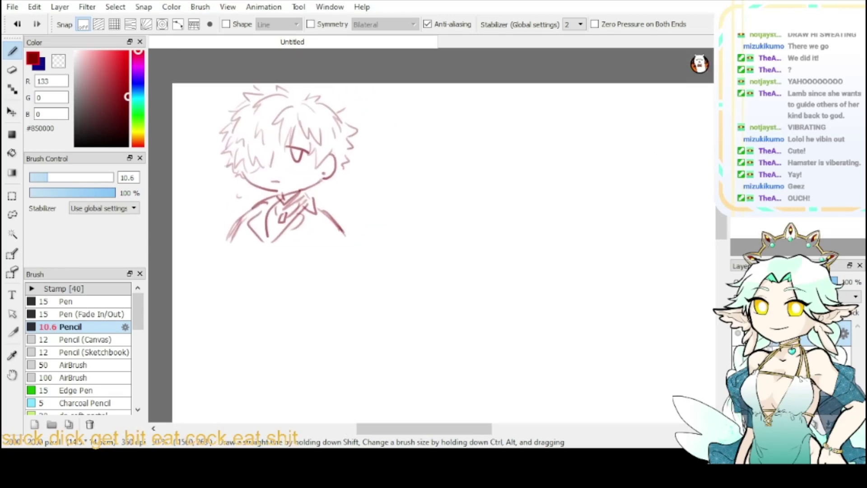
drag(335, 224, 349, 241)
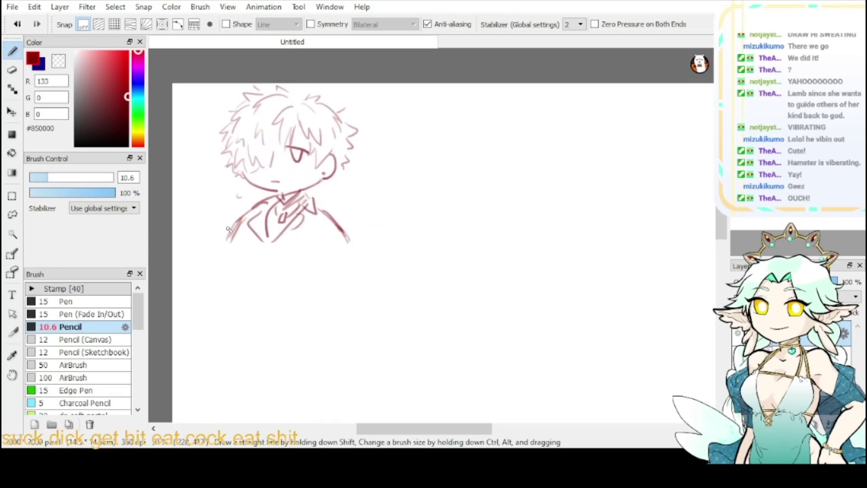
- Draw the sides of the first chibi's coat down from both shoulders and add two vertical front lines below the collar
drag(228, 229, 217, 254)
key(ctrl+z)
drag(231, 243, 240, 305)
drag(226, 245, 232, 303)
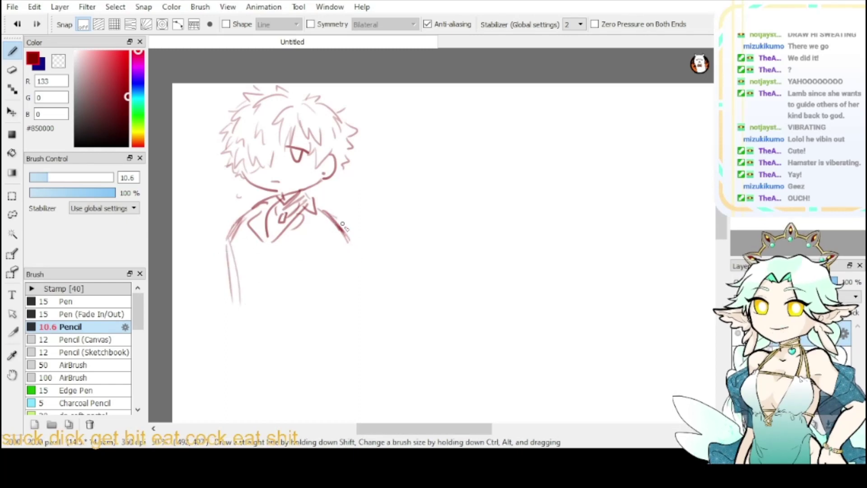
drag(338, 217, 356, 296)
drag(229, 251, 234, 323)
drag(356, 253, 356, 312)
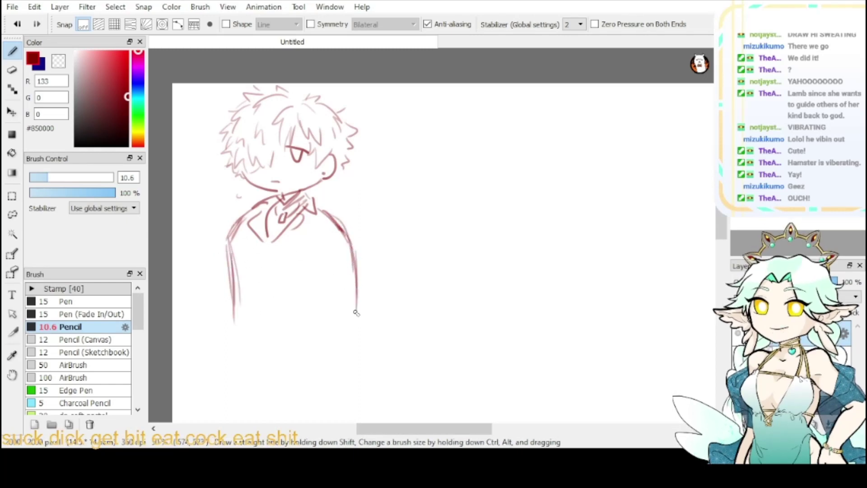
drag(264, 242, 263, 310)
drag(269, 244, 268, 311)
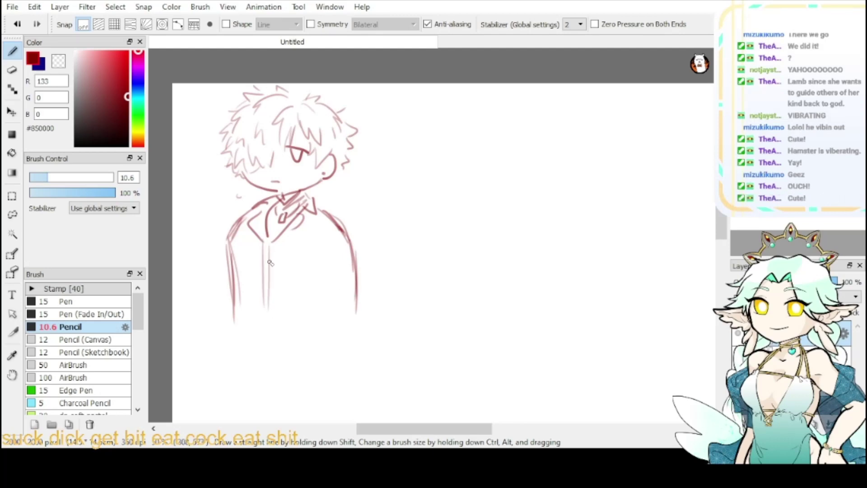
- Show the finished character sketches briefly to check the Cleaner's design, and hide them again
click(737, 358)
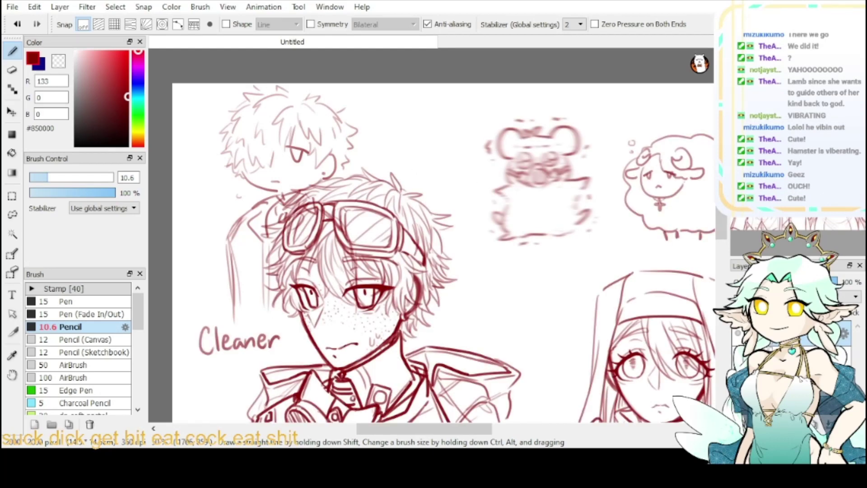
click(737, 358)
click(737, 384)
click(737, 384)
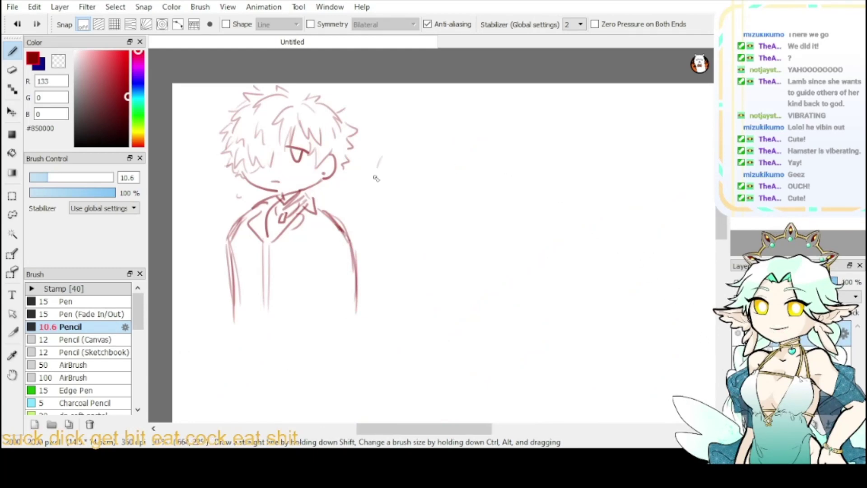
key(ctrl+z)
click(737, 384)
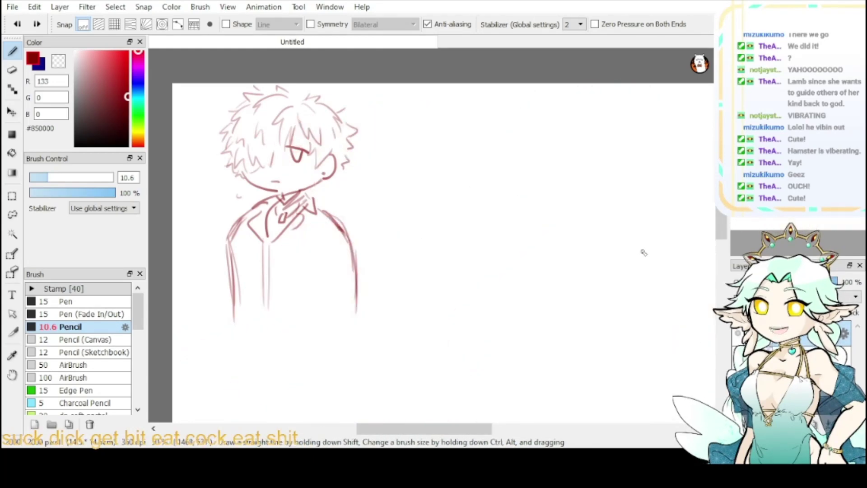
click(737, 359)
click(737, 358)
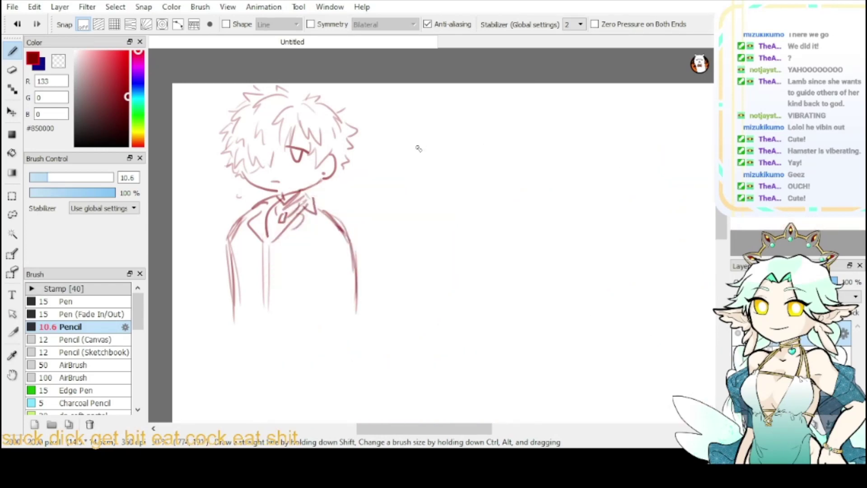
- Sketch a second chibi beside the first, starting with rectangular goggles on the head and spiky fringe tufts beneath them
mouse_move(397, 148)
mouse_down()
mouse_move(405, 173)
mouse_move(425, 146)
mouse_move(395, 163)
mouse_move(422, 165)
mouse_up()
mouse_move(397, 152)
mouse_down()
mouse_move(425, 147)
mouse_move(394, 164)
mouse_move(415, 168)
mouse_up()
mouse_move(409, 151)
mouse_down()
mouse_move(417, 162)
mouse_move(441, 156)
mouse_move(472, 168)
mouse_move(465, 152)
mouse_up()
mouse_move(419, 176)
mouse_down()
mouse_move(410, 196)
mouse_move(431, 211)
mouse_up()
drag(427, 192, 437, 215)
mouse_move(441, 178)
mouse_down()
mouse_move(459, 180)
mouse_move(467, 215)
mouse_up()
mouse_move(461, 214)
mouse_down()
mouse_move(479, 201)
mouse_move(488, 214)
mouse_up()
mouse_move(391, 180)
mouse_down()
mouse_move(386, 212)
mouse_move(375, 195)
mouse_move(373, 210)
mouse_up()
mouse_move(399, 183)
mouse_down()
mouse_move(390, 213)
mouse_move(416, 241)
mouse_up()
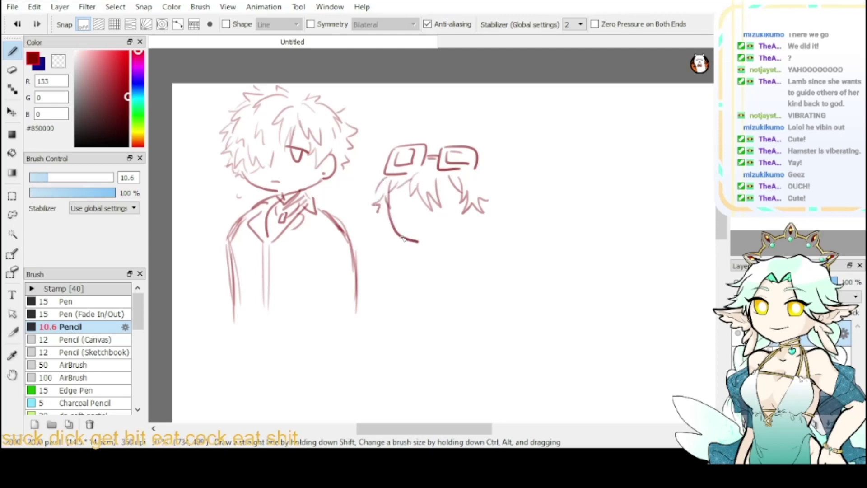
drag(387, 207, 424, 242)
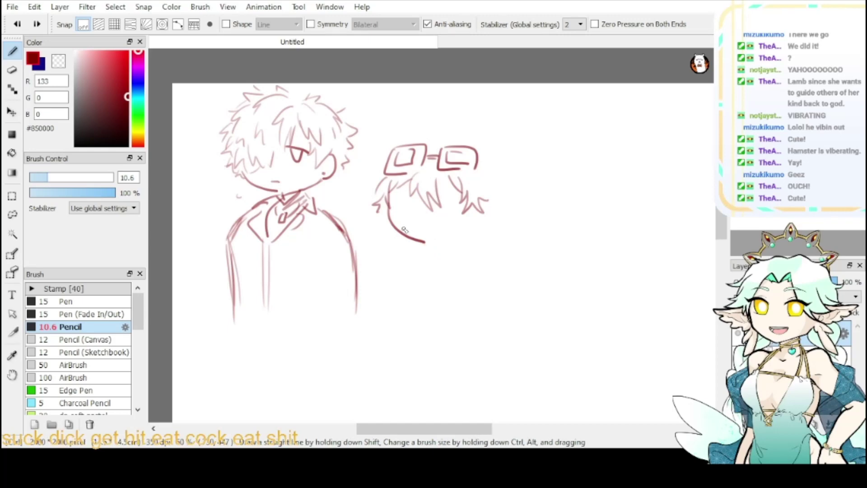
key(ctrl+z)
drag(386, 202, 430, 246)
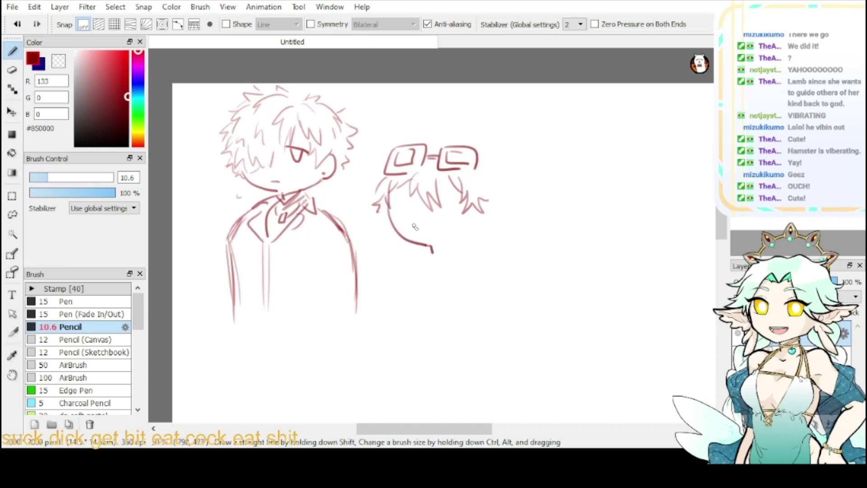
key(ctrl+z)
drag(389, 205, 428, 245)
key(ctrl+z)
- Draw the second chibi's left jawline down to the neck, the spiky tufts beside the face and the ear
mouse_move(387, 203)
mouse_down()
mouse_move(399, 237)
mouse_move(437, 250)
mouse_up()
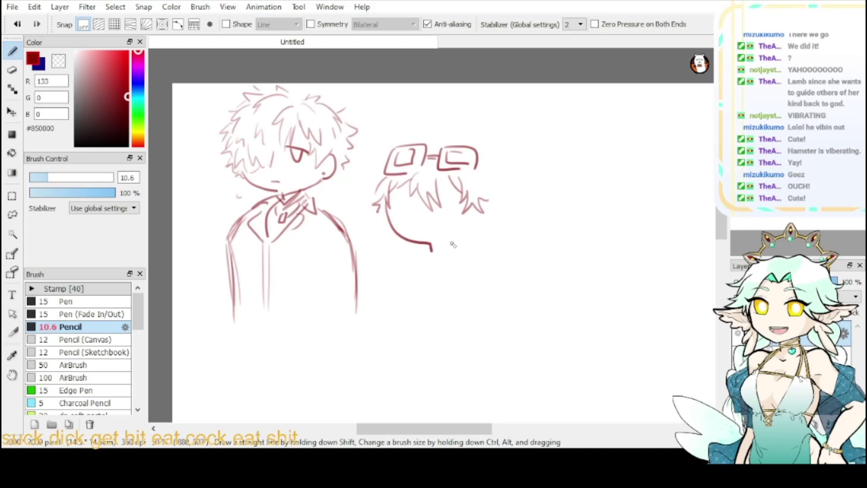
drag(381, 199, 365, 194)
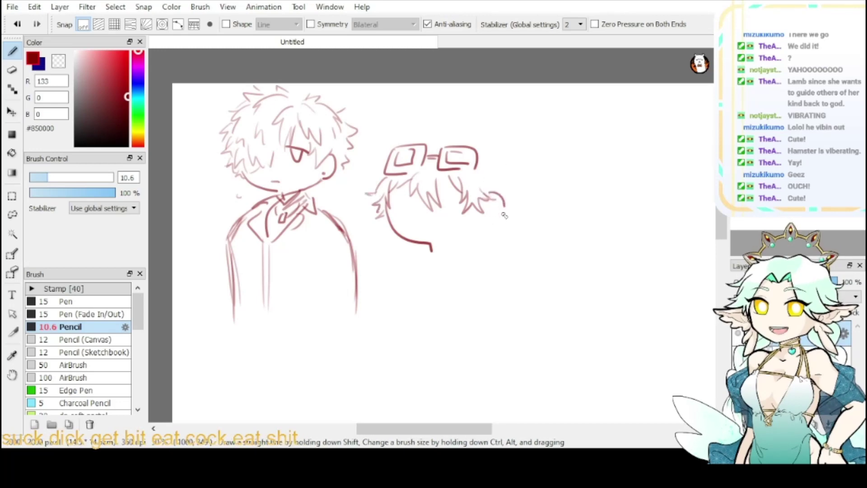
mouse_move(488, 196)
mouse_down()
mouse_move(492, 218)
mouse_move(484, 222)
mouse_up()
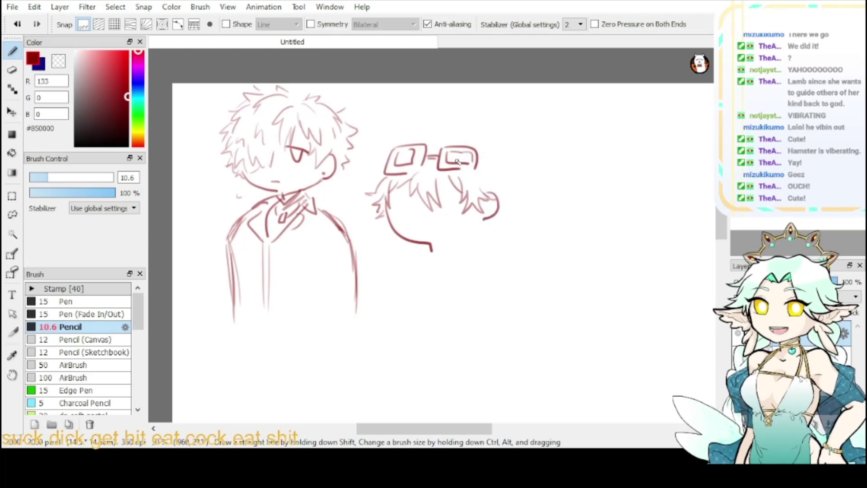
mouse_move(455, 121)
mouse_down()
mouse_move(461, 135)
mouse_move(480, 129)
mouse_move(497, 155)
mouse_move(488, 135)
mouse_move(438, 129)
mouse_move(397, 144)
mouse_up()
key(ctrl+z)
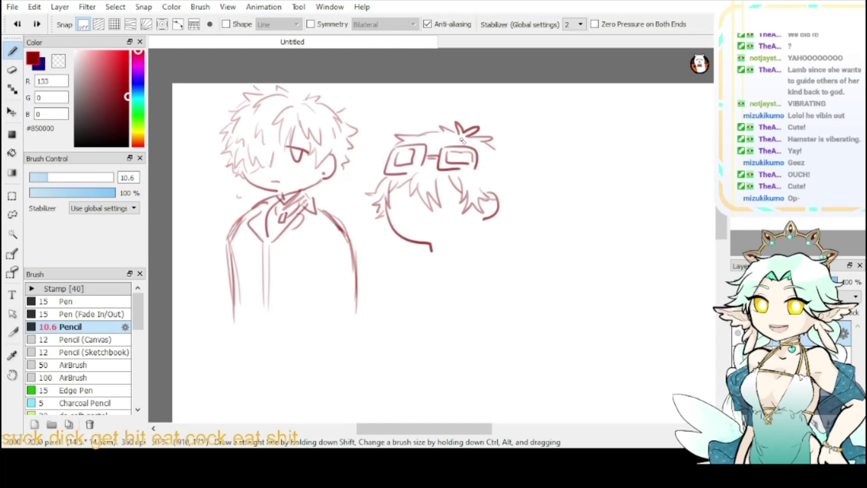
key(ctrl+z)
key(ctrl+z)
key(ctrl+z)
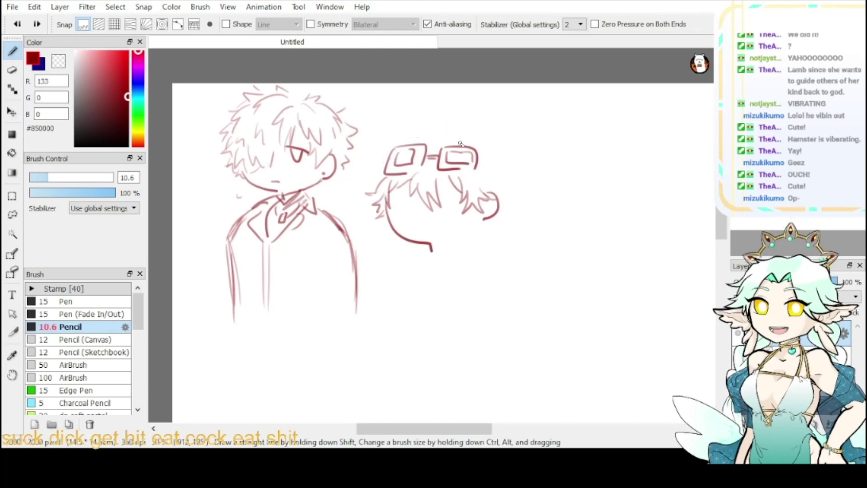
- Outline the second chibi's hair with a sprig on top, a crown above the goggles and spiky tufts down both sides
mouse_move(460, 142)
mouse_down()
mouse_move(479, 139)
mouse_move(484, 152)
mouse_move(442, 131)
mouse_move(432, 146)
mouse_move(385, 152)
mouse_up()
key(ctrl+z)
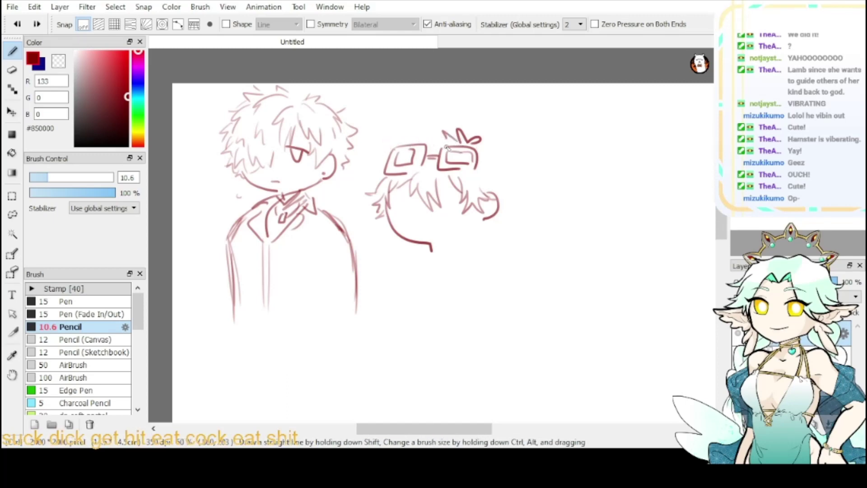
drag(442, 133, 400, 139)
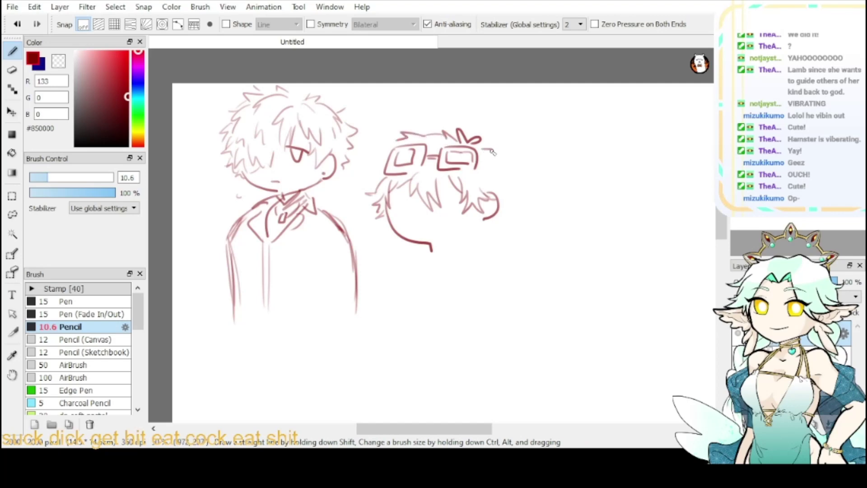
drag(483, 147, 513, 171)
drag(386, 161, 376, 172)
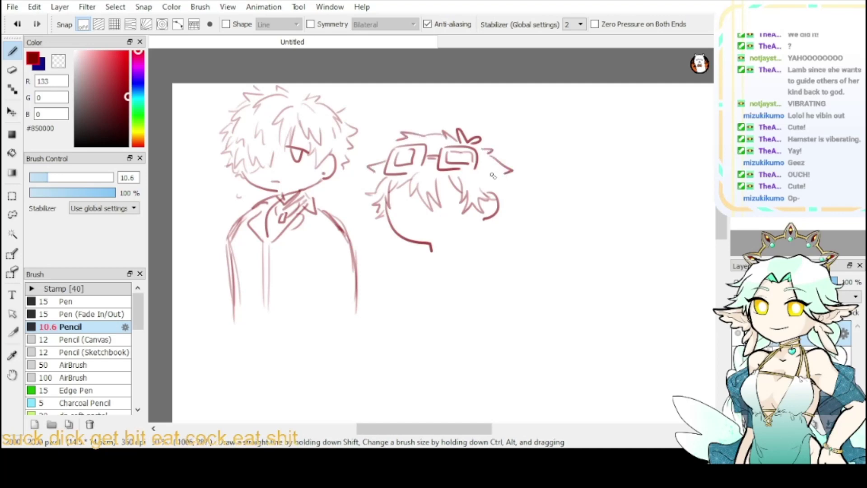
drag(492, 176, 501, 195)
drag(502, 180, 506, 203)
mouse_move(479, 167)
mouse_down()
mouse_move(494, 173)
mouse_move(498, 212)
mouse_up()
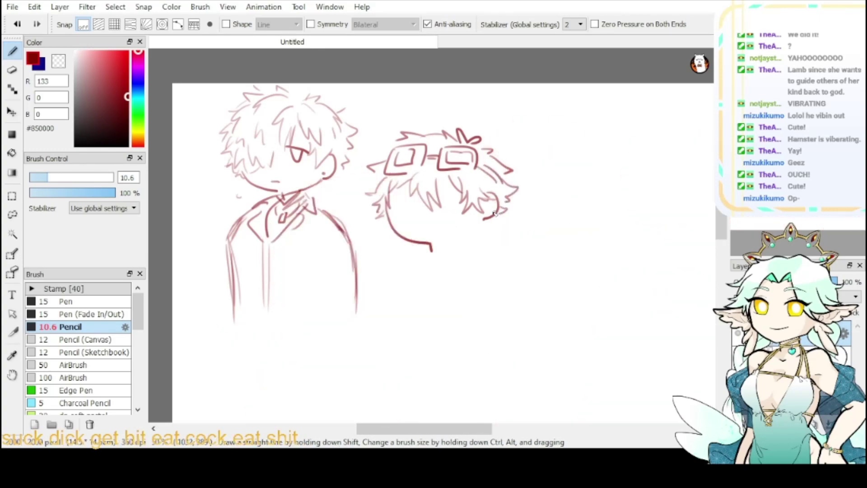
drag(381, 173, 370, 189)
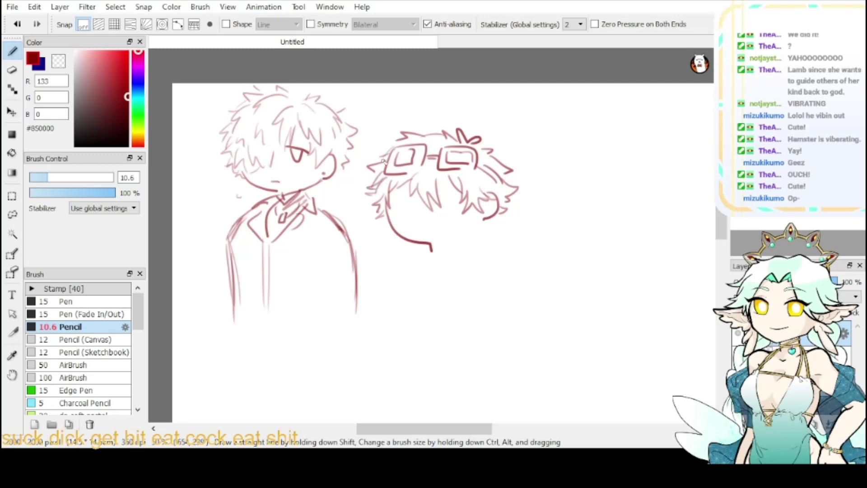
- Draw the second chibi's right jawline, earlobe, neck and pointed shirt collar
mouse_move(479, 221)
mouse_down()
mouse_move(440, 251)
mouse_move(452, 243)
mouse_move(443, 256)
mouse_move(458, 255)
mouse_move(455, 240)
mouse_move(395, 310)
mouse_up()
key(ctrl+z)
key(ctrl+z)
key(ctrl+z)
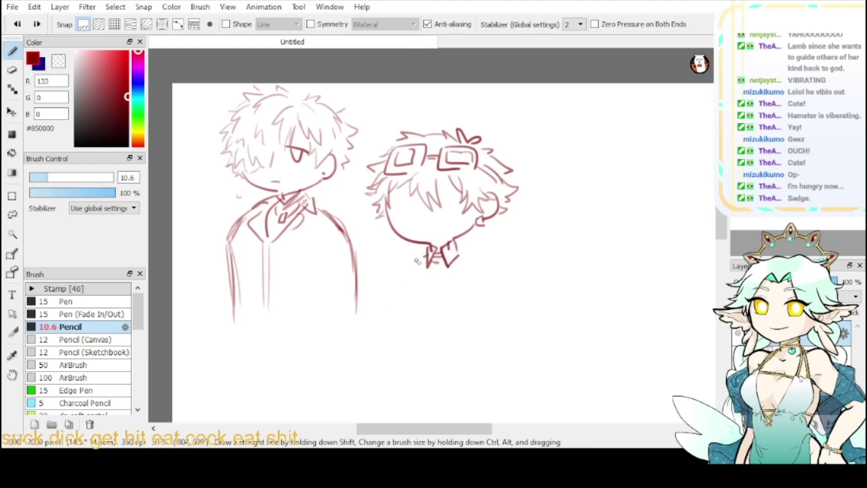
- Draw the second chibi's two sloping shoulders and extend their lines down into the upper arms
drag(426, 258, 395, 308)
drag(456, 250, 500, 294)
drag(397, 291, 393, 316)
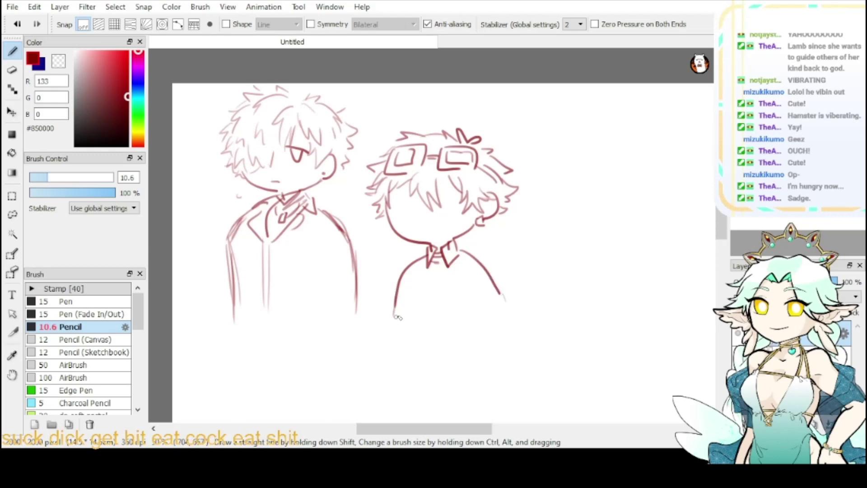
drag(489, 274, 507, 315)
- Check the Cleaner sketch, add front and diagonal clothing lines to both chibis, and sketch tufts below the second chibi's ear
click(785, 358)
click(738, 358)
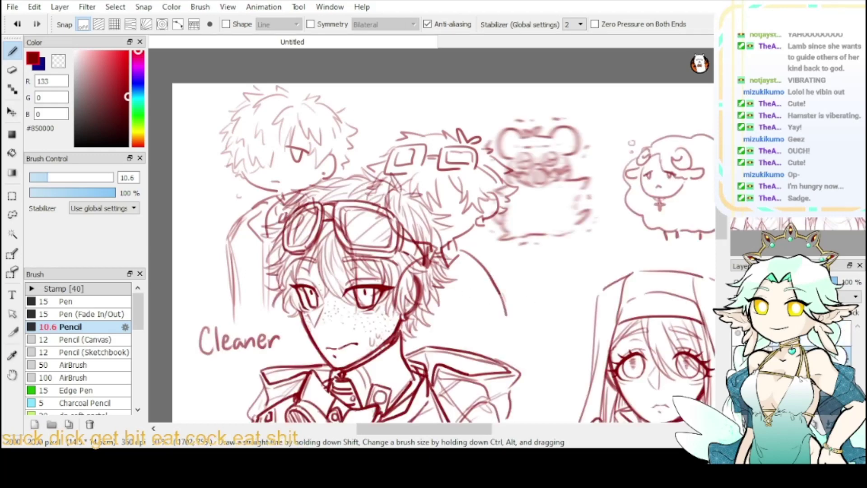
click(737, 358)
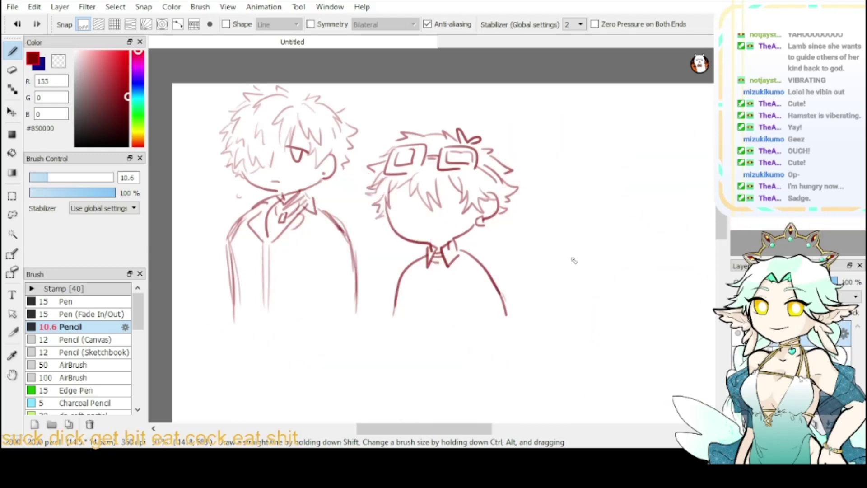
drag(435, 266, 434, 312)
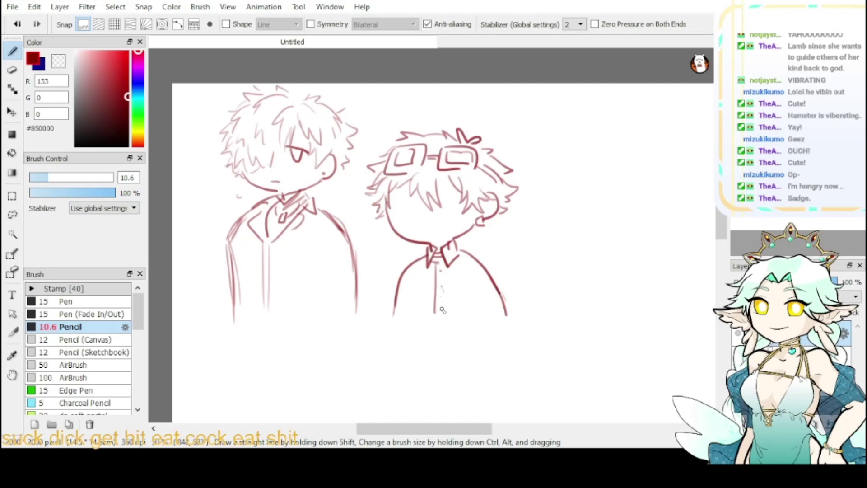
drag(411, 271, 434, 297)
mouse_move(421, 274)
mouse_down()
mouse_move(435, 298)
mouse_move(440, 276)
mouse_move(461, 265)
mouse_up()
drag(448, 288, 466, 272)
mouse_move(248, 238)
mouse_down()
mouse_move(271, 281)
mouse_move(308, 240)
mouse_move(310, 311)
mouse_move(247, 312)
mouse_up()
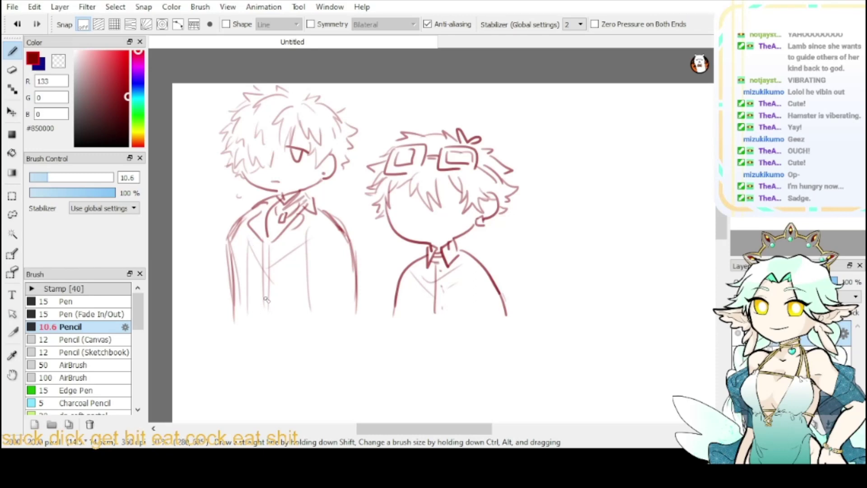
drag(472, 236, 474, 229)
mouse_move(395, 197)
mouse_down()
mouse_move(397, 215)
mouse_move(465, 191)
mouse_up()
drag(464, 192, 453, 209)
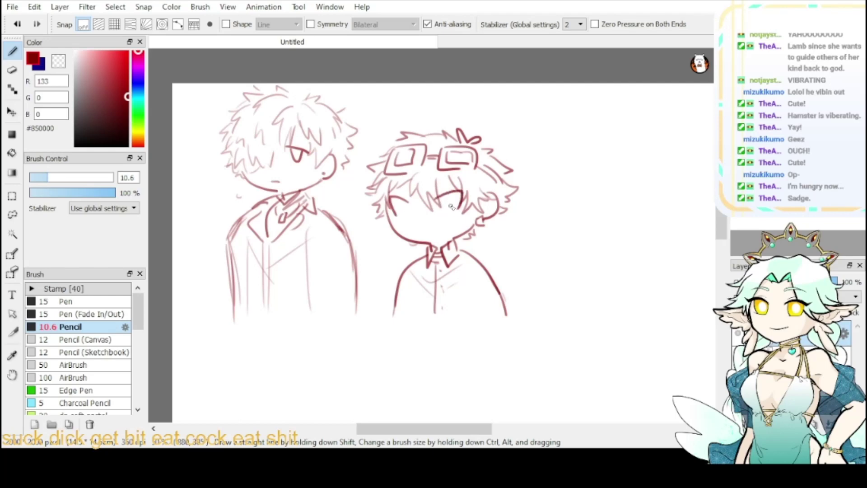
key(ctrl+z)
key(ctrl+z)
key(ctrl+z)
key(ctrl+z)
- Draw the second chibi's rectangular half-lidded eyes, small frowning mouth and cheek freckles, and reinforce the first chibi's right coat edge
mouse_move(387, 197)
mouse_down()
mouse_move(413, 204)
mouse_move(392, 209)
mouse_move(466, 191)
mouse_move(466, 199)
mouse_up()
mouse_move(395, 200)
mouse_down()
mouse_move(409, 216)
mouse_move(454, 215)
mouse_move(454, 194)
mouse_up()
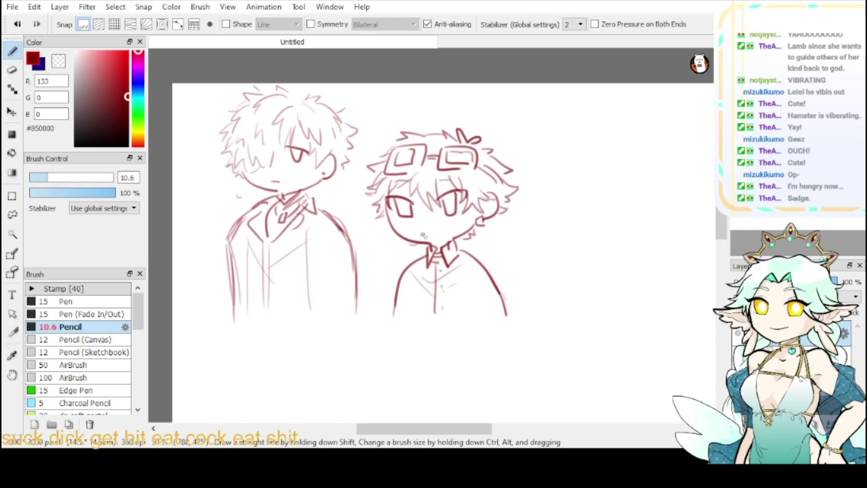
drag(435, 233, 452, 232)
click(466, 217)
click(470, 220)
click(467, 223)
click(457, 222)
drag(355, 289, 357, 314)
- Start a third chibi in the empty space right of the second with a left jaw curve and wavy fringe strands
drag(686, 165, 576, 175)
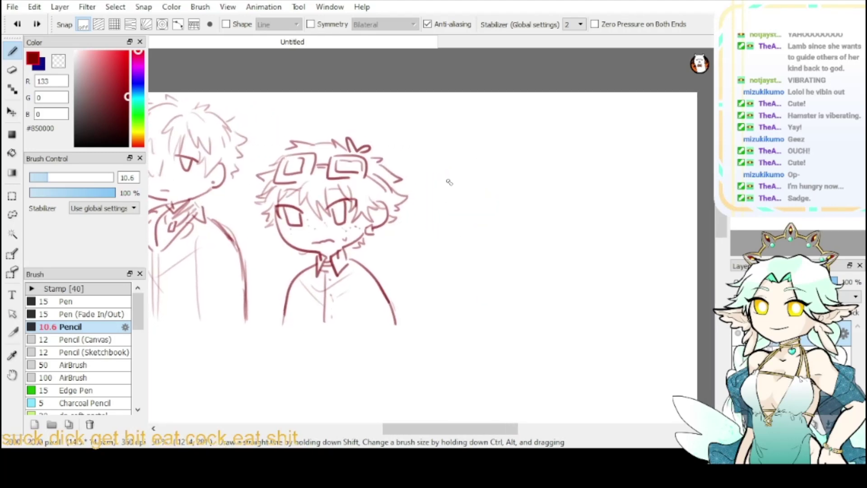
drag(448, 181, 468, 237)
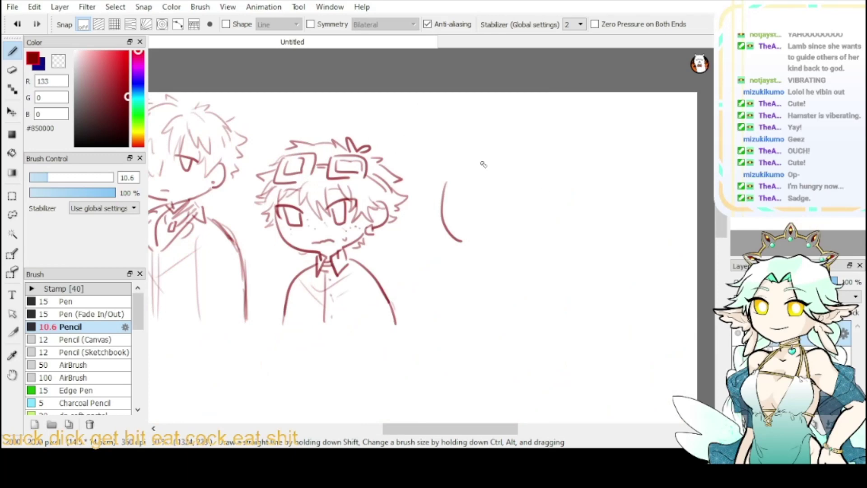
mouse_move(482, 164)
mouse_down()
mouse_move(463, 187)
mouse_move(475, 199)
mouse_move(481, 178)
mouse_move(492, 179)
mouse_move(490, 164)
mouse_move(463, 194)
mouse_move(499, 179)
mouse_move(477, 210)
mouse_move(502, 182)
mouse_move(515, 206)
mouse_up()
mouse_move(513, 182)
mouse_down()
mouse_move(504, 212)
mouse_move(517, 218)
mouse_up()
mouse_move(461, 180)
mouse_down()
mouse_move(452, 208)
mouse_move(442, 199)
mouse_up()
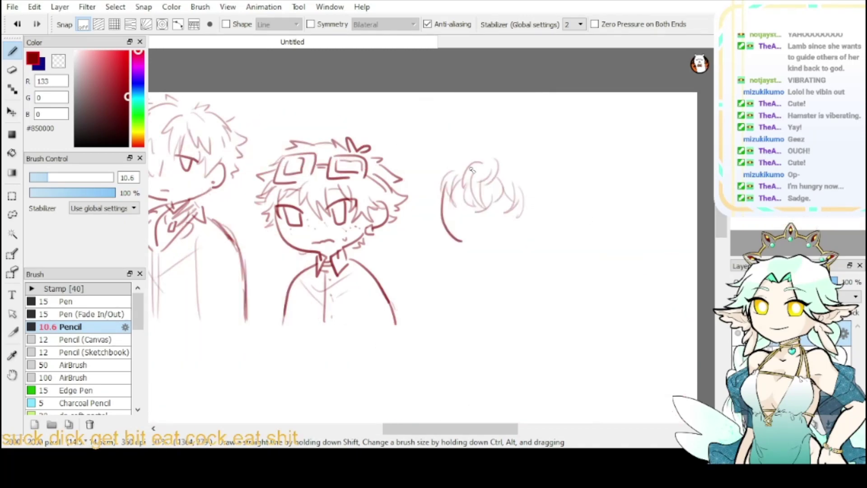
- Add the rounded outer hair strands over the crown and down both sides of the third chibi's head
drag(484, 147, 445, 167)
drag(474, 156, 444, 180)
drag(460, 159, 432, 182)
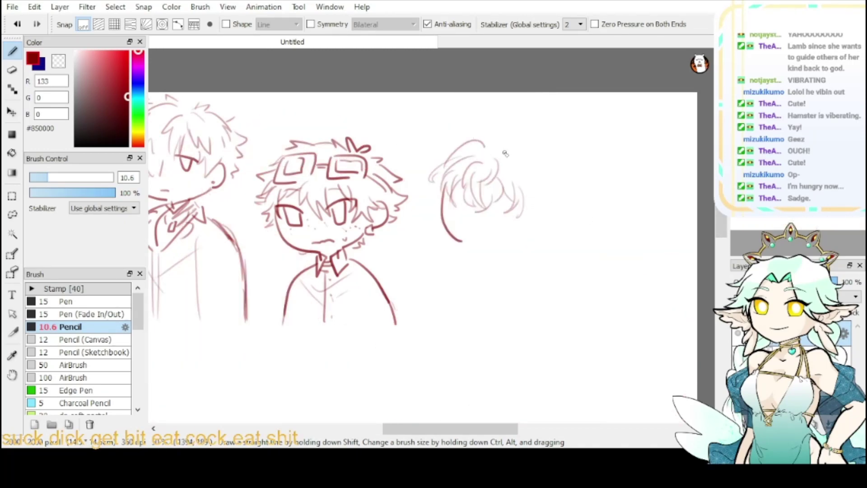
mouse_move(496, 149)
mouse_down()
mouse_move(535, 168)
mouse_move(550, 193)
mouse_up()
drag(542, 179, 533, 210)
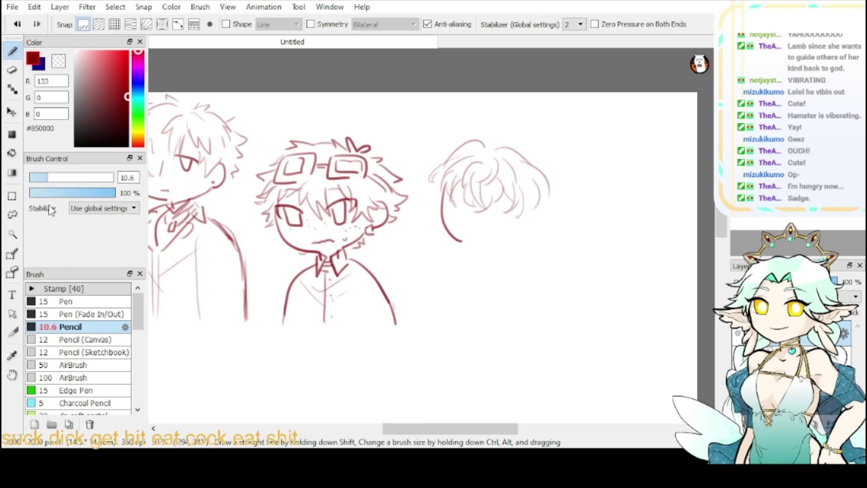
- Select the third chibi's head freehand, move it slightly away from the second chibi and level with it, and clear the selection
click(12, 215)
drag(474, 125, 483, 122)
click(557, 24)
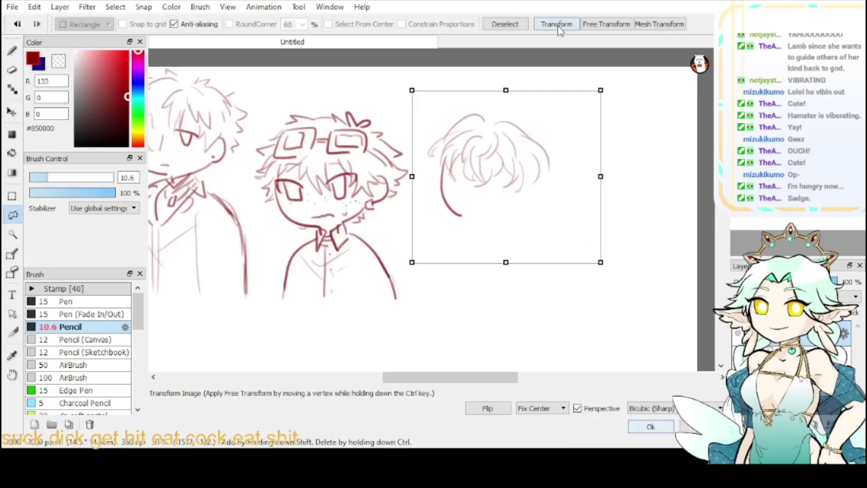
mouse_move(504, 203)
mouse_down()
mouse_move(523, 233)
mouse_move(522, 206)
mouse_up()
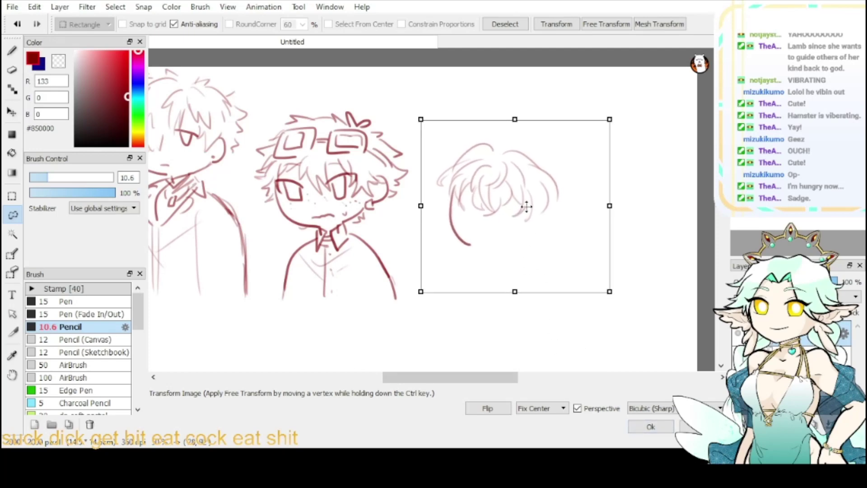
click(635, 426)
click(504, 24)
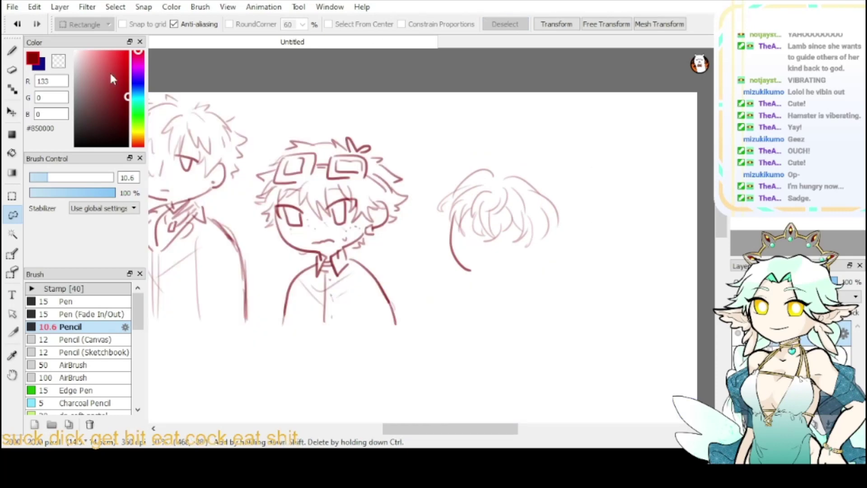
- Pencil outer hair strands on both sides of the third chibi's head, with curled tufts beside the left cheek
click(13, 51)
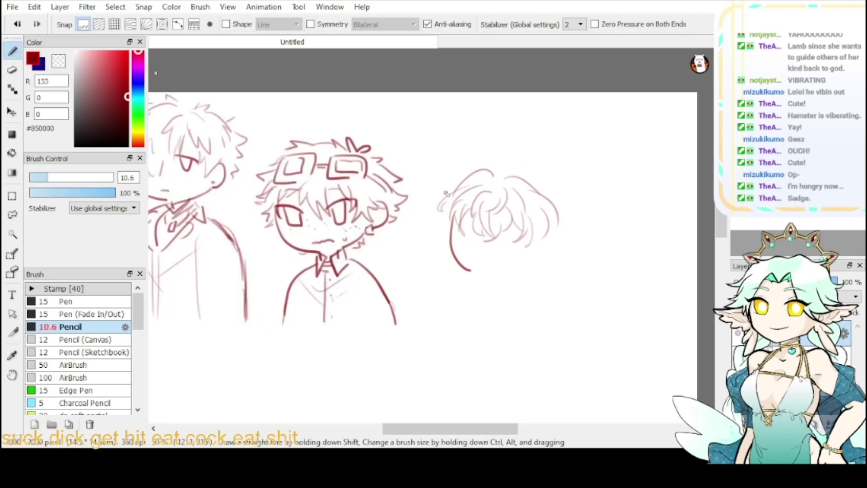
drag(446, 194, 424, 228)
drag(558, 212, 563, 233)
mouse_move(444, 214)
mouse_down()
mouse_move(448, 231)
mouse_move(442, 252)
mouse_up()
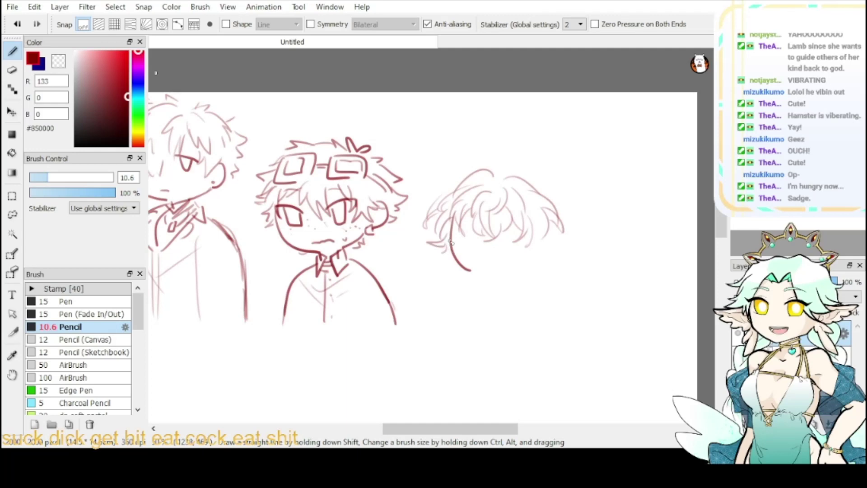
key(ctrl+z)
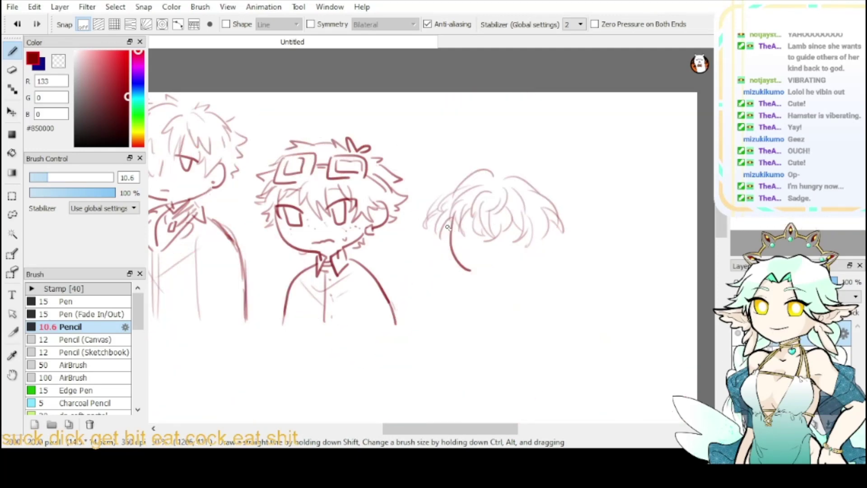
mouse_move(447, 227)
mouse_down()
mouse_move(422, 238)
mouse_move(443, 255)
mouse_up()
- Sketch flicked strands down the right side of the third chibi's hair and an ear with a dangling earring
mouse_move(502, 174)
mouse_down()
mouse_move(555, 200)
mouse_move(573, 198)
mouse_up()
key(ctrl+z)
drag(555, 232, 575, 234)
mouse_move(574, 235)
mouse_down()
mouse_move(552, 245)
mouse_move(560, 265)
mouse_up()
mouse_move(540, 236)
mouse_down()
mouse_move(525, 273)
mouse_move(540, 267)
mouse_up()
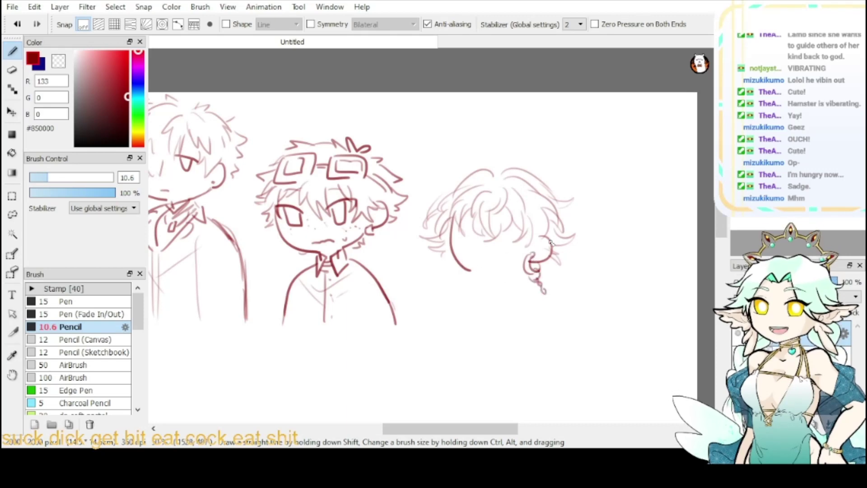
mouse_move(556, 242)
mouse_down()
mouse_move(581, 228)
mouse_move(557, 256)
mouse_move(566, 266)
mouse_up()
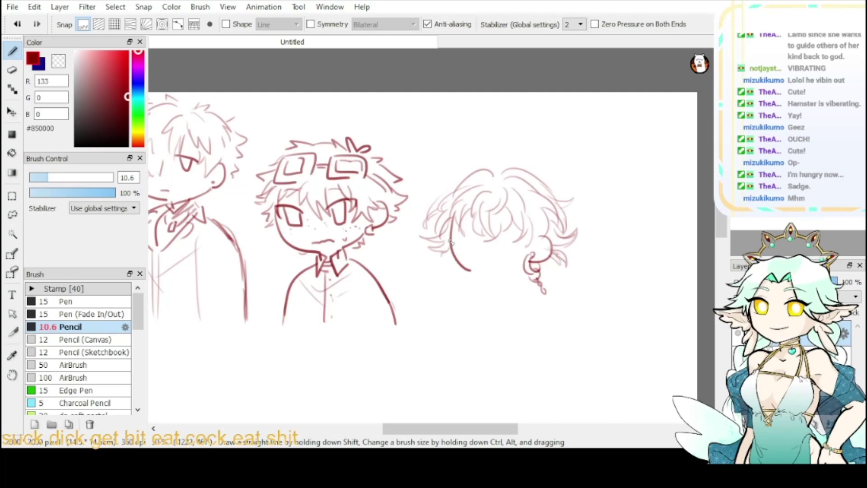
- Build up the third chibi's crown and left-side hair tufts, checking the Doggy sketch for reference
drag(466, 178, 453, 196)
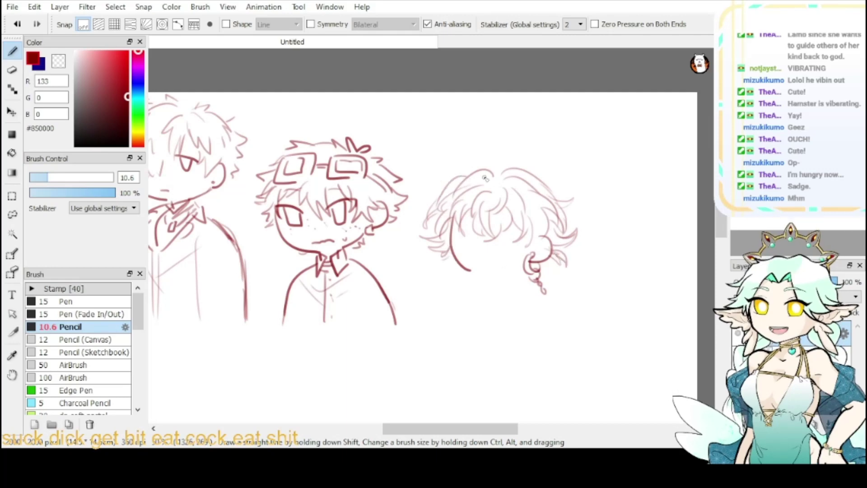
key(ctrl+z)
mouse_move(499, 170)
mouse_down()
mouse_move(476, 170)
mouse_move(442, 203)
mouse_up()
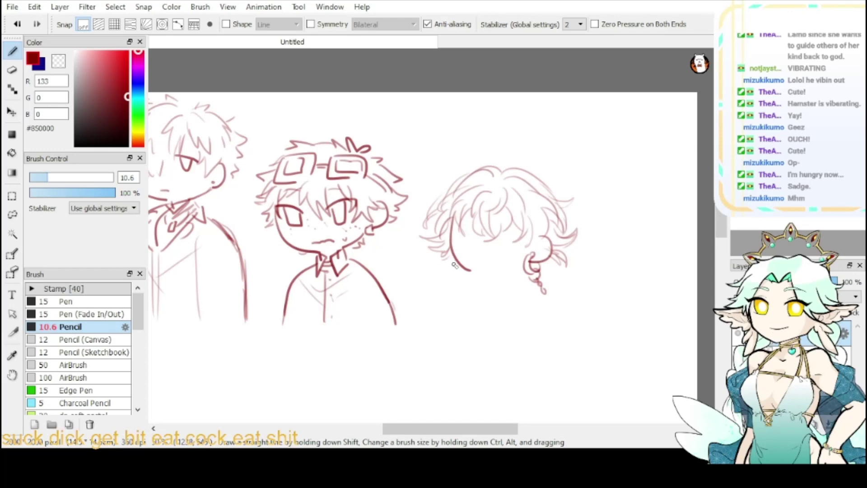
drag(450, 260, 458, 265)
click(736, 358)
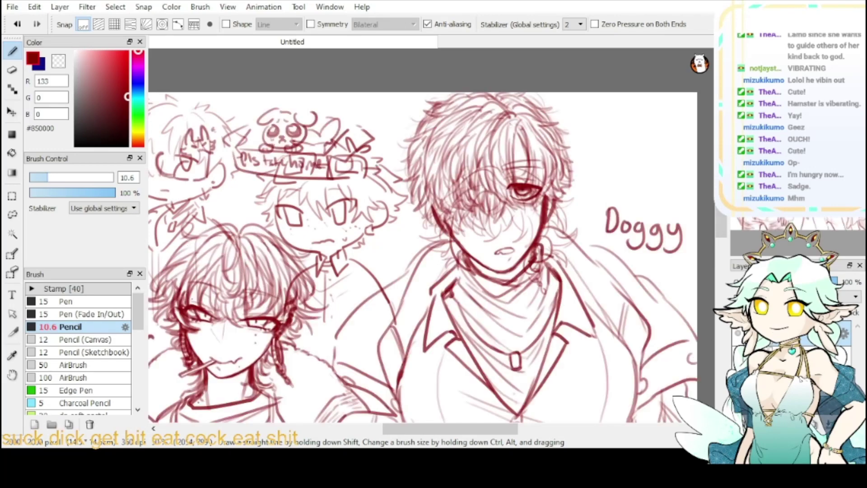
click(736, 359)
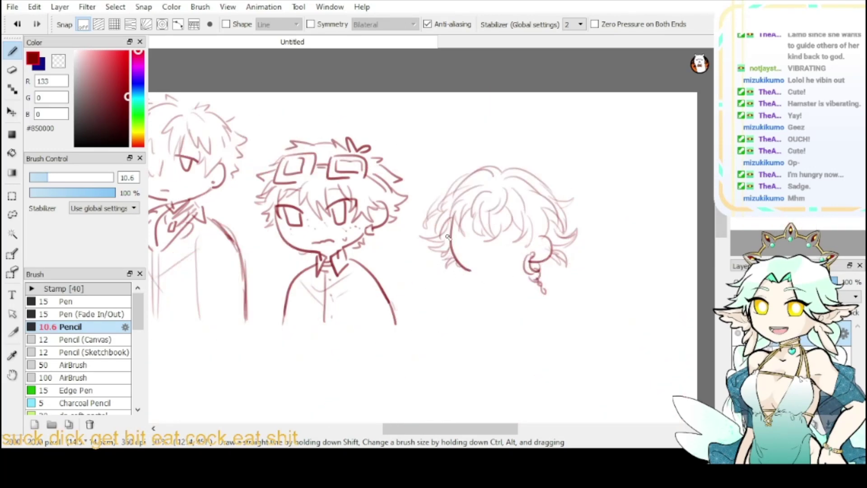
drag(448, 238, 437, 251)
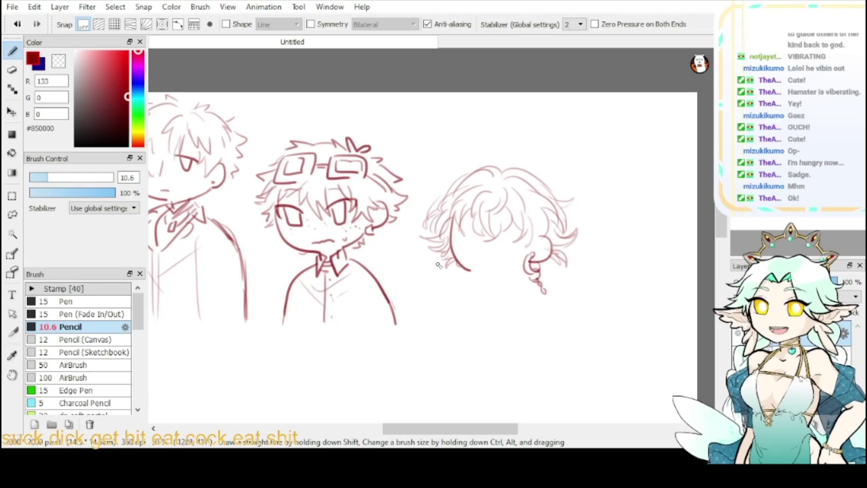
drag(458, 192, 423, 215)
drag(501, 178, 483, 195)
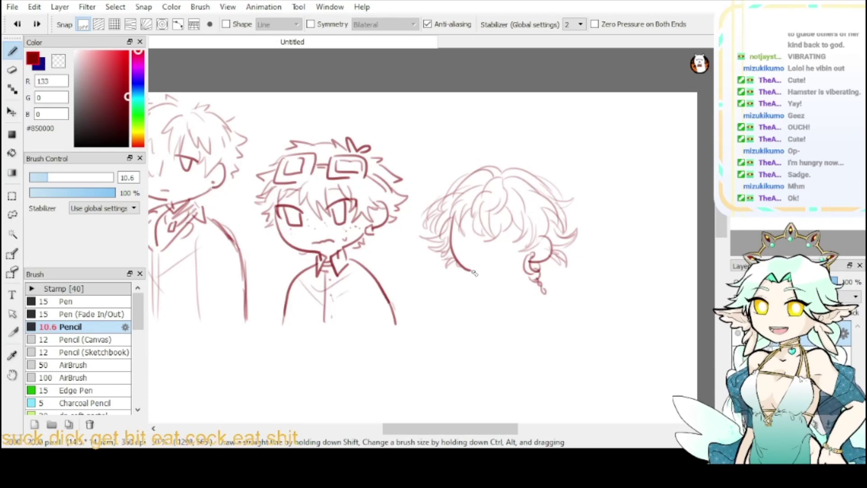
- Complete the third chibi's jaw and neck start, add hair tufts at the nape, and check the Doggy sketch
mouse_move(474, 272)
mouse_down()
mouse_move(495, 274)
mouse_move(494, 282)
mouse_up()
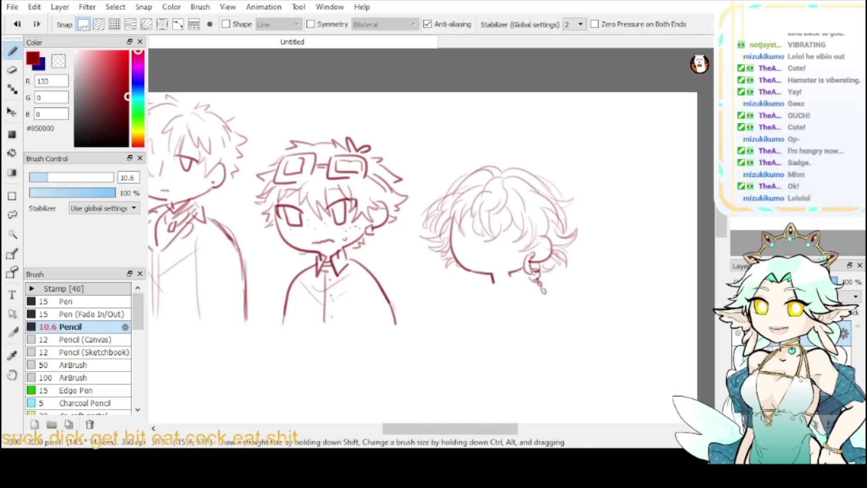
mouse_move(514, 273)
mouse_down()
mouse_move(531, 282)
mouse_move(470, 283)
mouse_move(477, 290)
mouse_up()
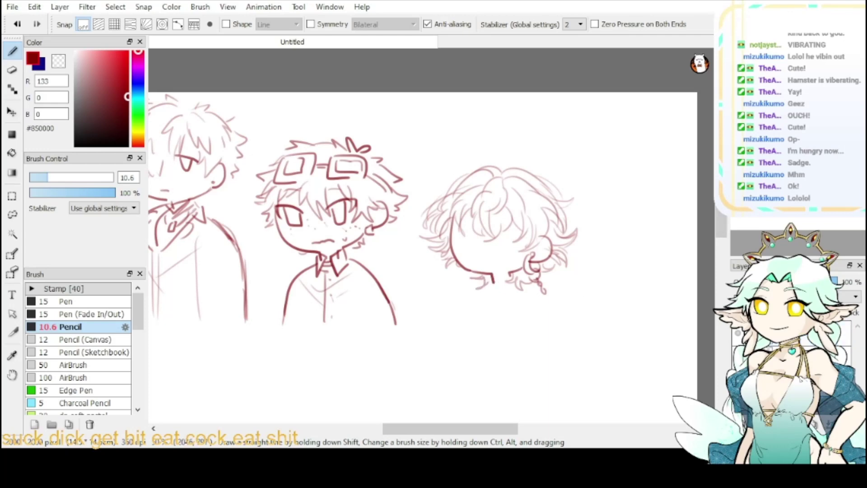
click(738, 358)
click(737, 358)
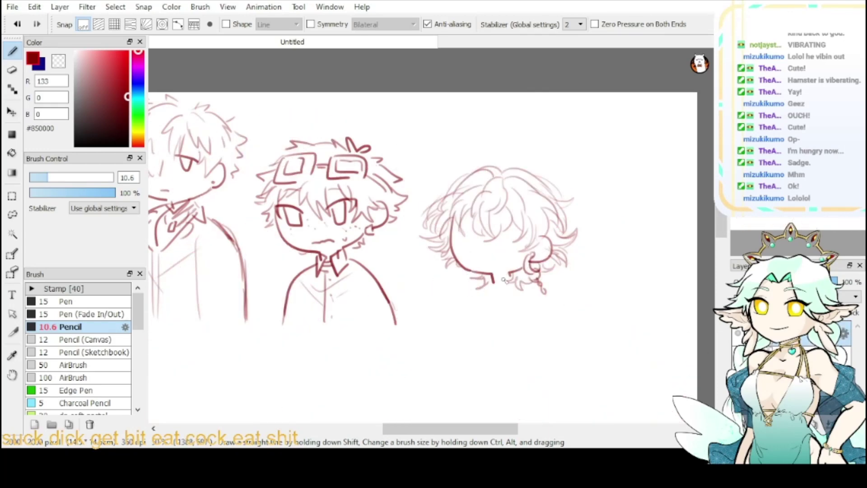
- Draw the third chibi's neck, sloping shoulders, and curved neckline with a small rectangular pendant
mouse_move(508, 280)
mouse_down()
mouse_move(485, 284)
mouse_move(482, 305)
mouse_up()
key(ctrl+z)
drag(485, 296, 483, 305)
mouse_move(492, 298)
mouse_down()
mouse_move(513, 284)
mouse_move(472, 315)
mouse_move(497, 316)
mouse_move(519, 287)
mouse_move(450, 319)
mouse_up()
drag(519, 286, 548, 315)
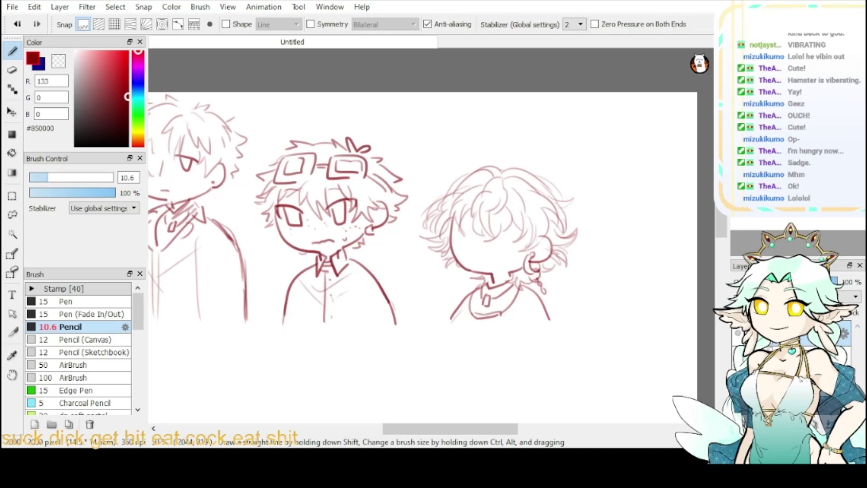
- Draw the third chibi's closed eyes and small wavy mouth, and add piercings along the ear
mouse_move(469, 234)
mouse_down()
mouse_move(451, 236)
mouse_move(522, 238)
mouse_move(489, 259)
mouse_move(499, 256)
mouse_up()
key(ctrl+z)
key(ctrl+z)
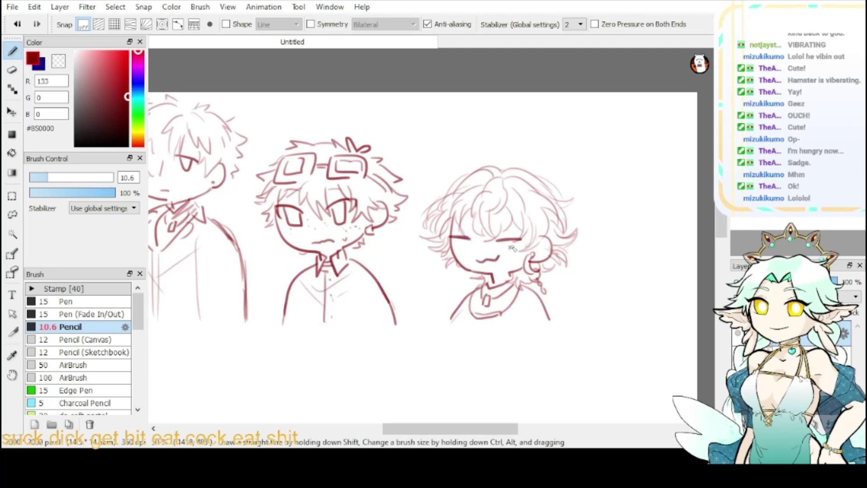
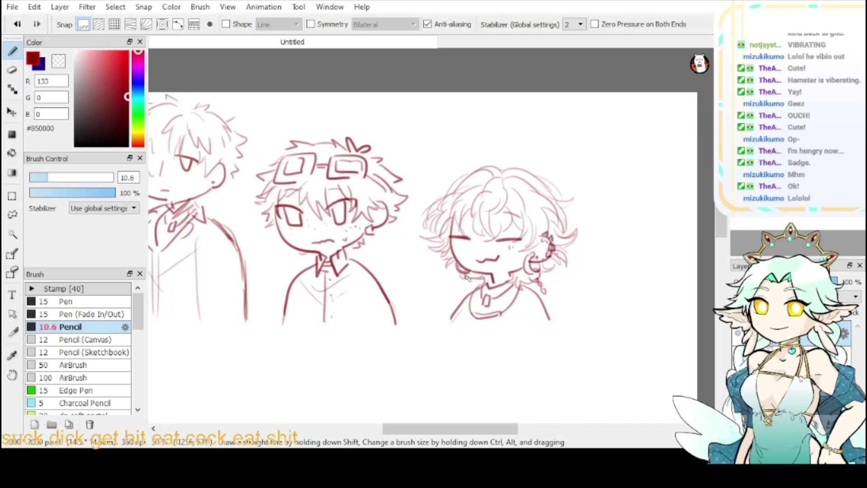
- Add pupils to the second chibi's eyes and small accent marks beside all three chibis
drag(688, 157, 801, 97)
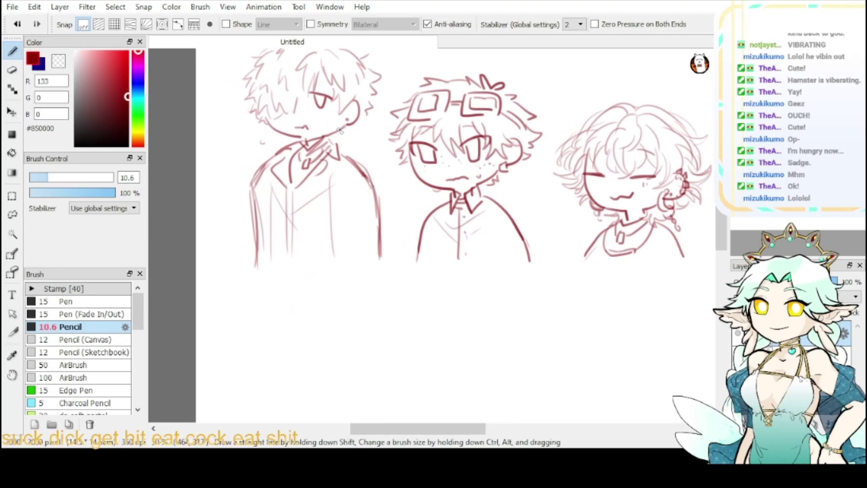
drag(628, 164, 497, 198)
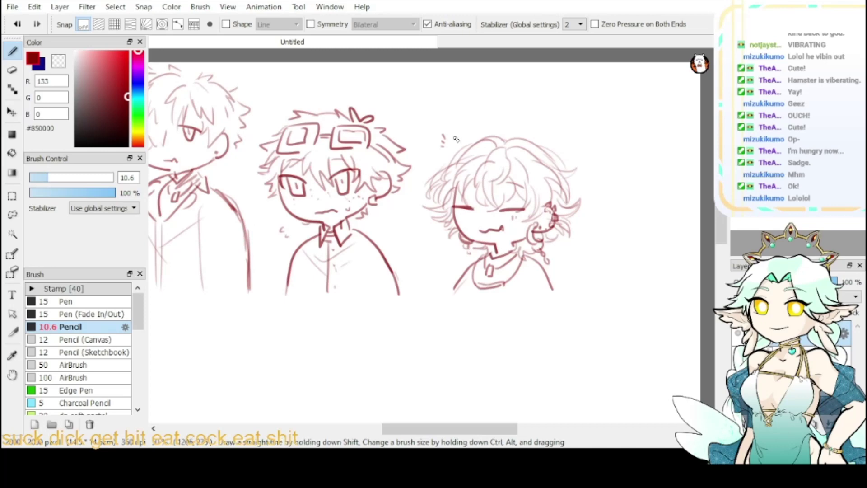
mouse_move(599, 214)
mouse_down()
mouse_move(518, 181)
mouse_move(491, 193)
mouse_up()
- Select the second chibi freehand, scale it down slightly, and move it closer to the first chibi
click(12, 215)
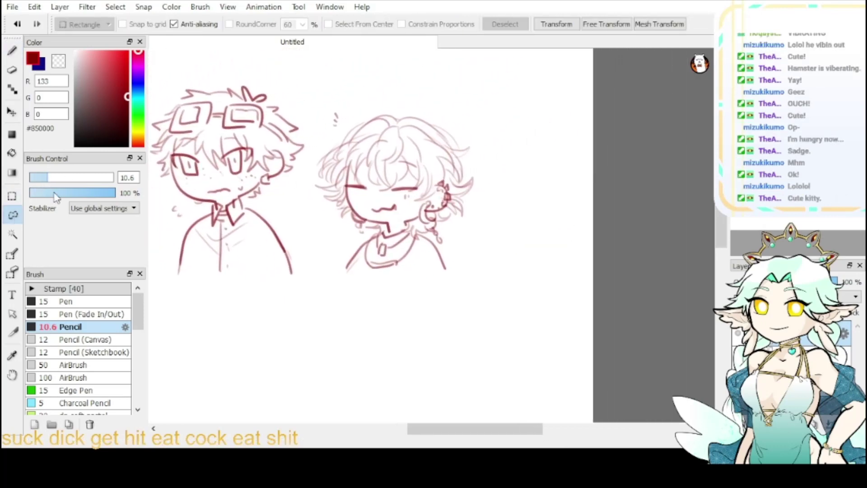
mouse_move(449, 95)
mouse_down()
mouse_move(477, 124)
mouse_move(529, 136)
mouse_up()
mouse_move(262, 119)
mouse_down()
mouse_move(223, 202)
mouse_move(243, 304)
mouse_move(306, 354)
mouse_move(388, 320)
mouse_move(380, 265)
mouse_move(396, 164)
mouse_up()
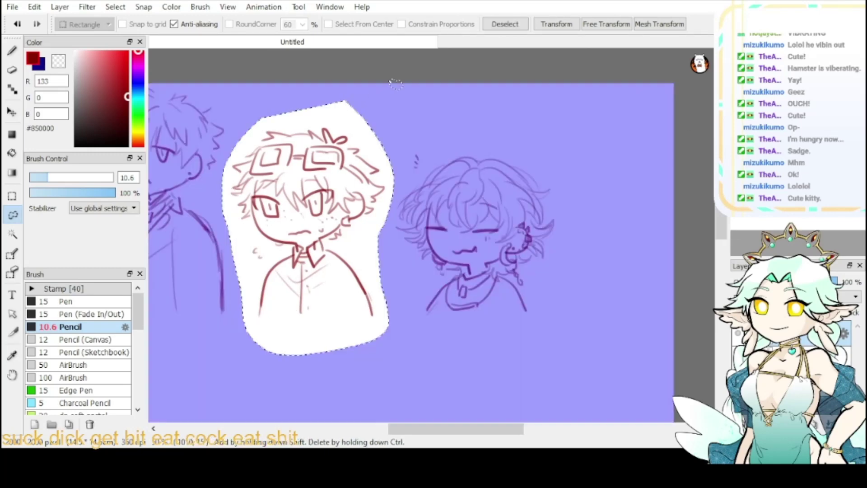
key(ctrl+t)
drag(579, 184, 612, 140)
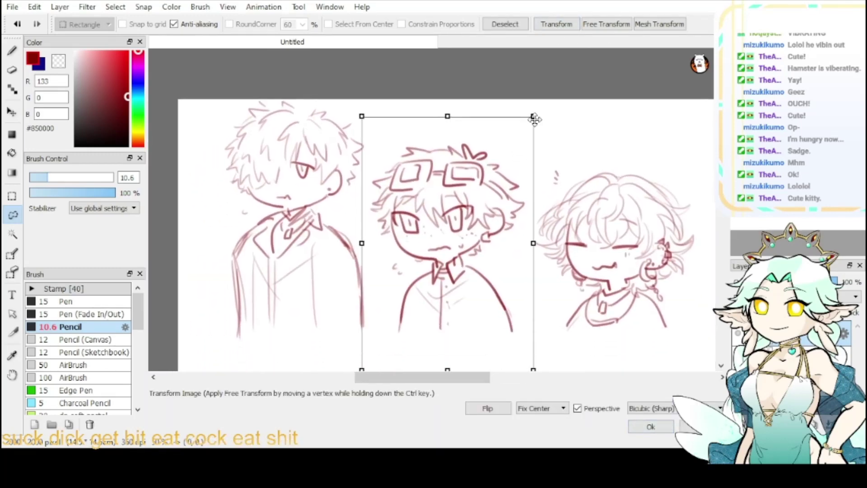
drag(534, 117, 529, 124)
drag(502, 165, 478, 167)
key(Return)
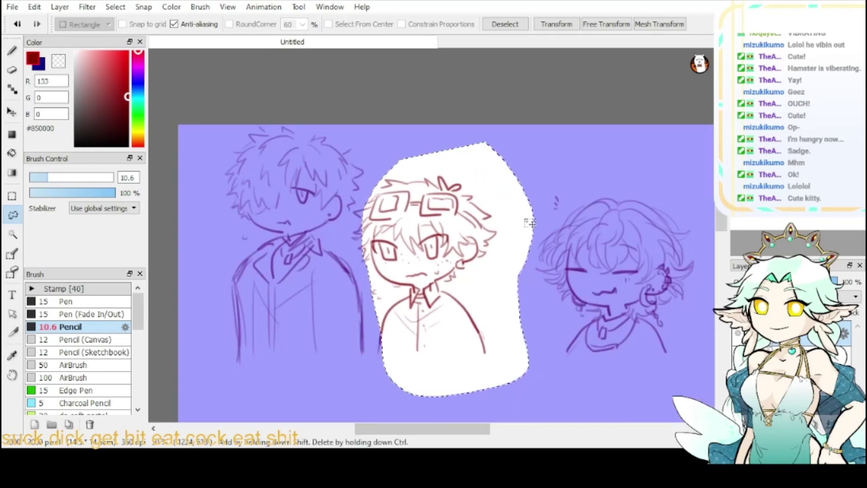
- Select the third chibi freehand, shrink it slightly, move it beside the second chibi, and clear the selection
mouse_move(544, 170)
mouse_down()
mouse_move(533, 367)
mouse_move(713, 334)
mouse_up()
key(ctrl+t)
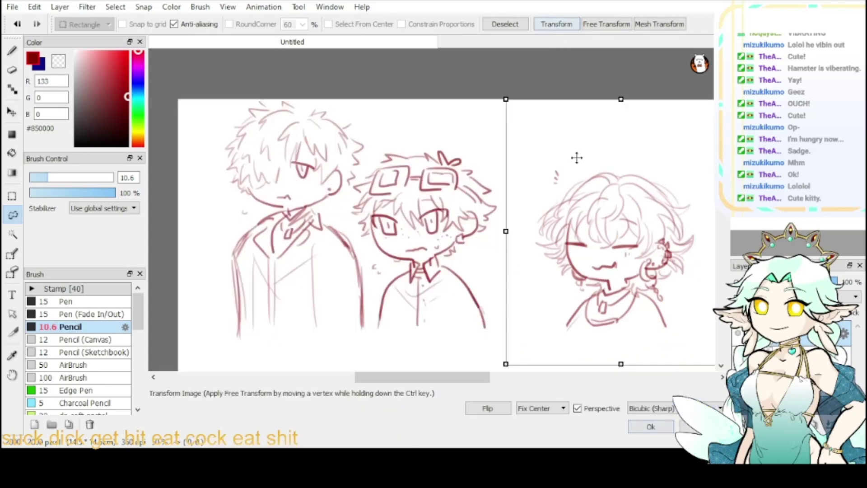
drag(577, 156, 544, 234)
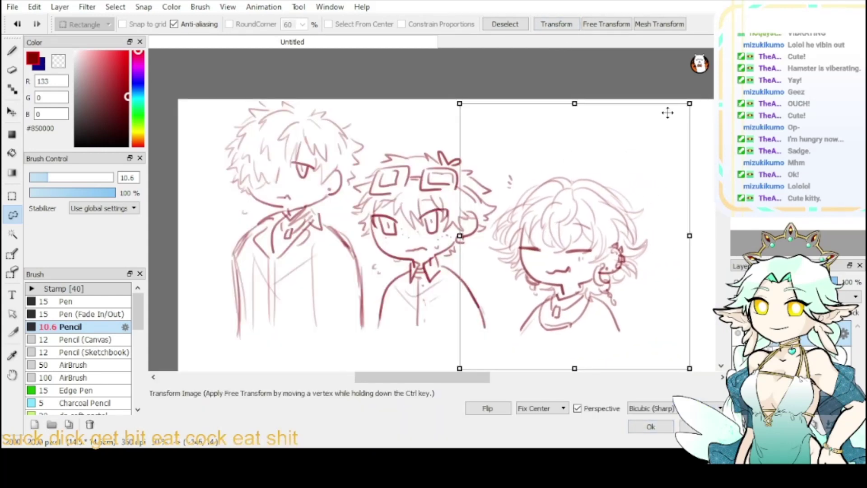
drag(690, 103, 688, 106)
drag(643, 156, 633, 157)
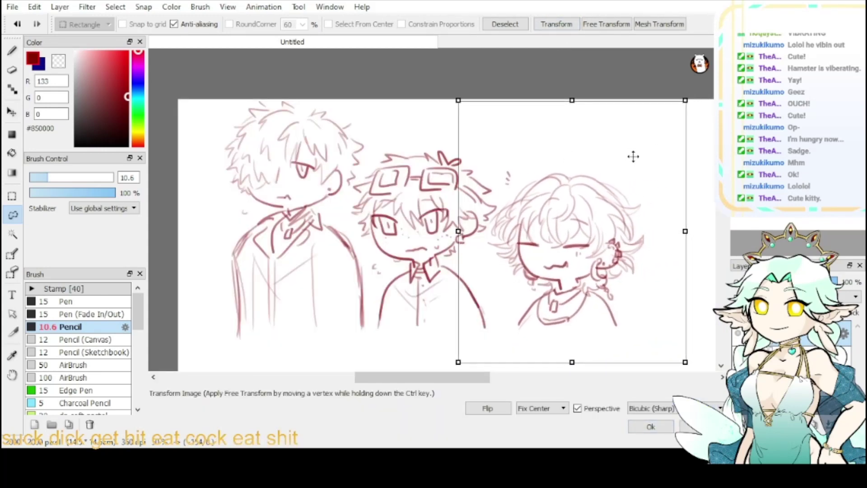
click(662, 428)
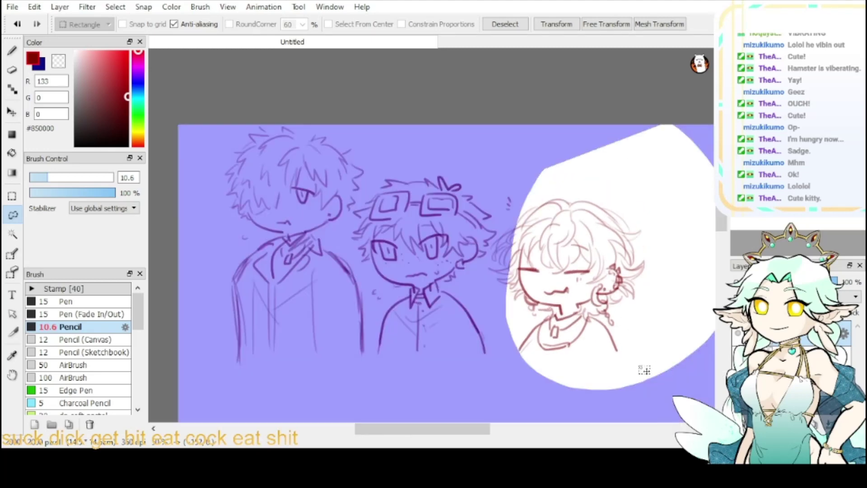
click(516, 28)
- Start a fourth chibi in the empty space right of the third with a curved left cheek and jaw line
click(12, 51)
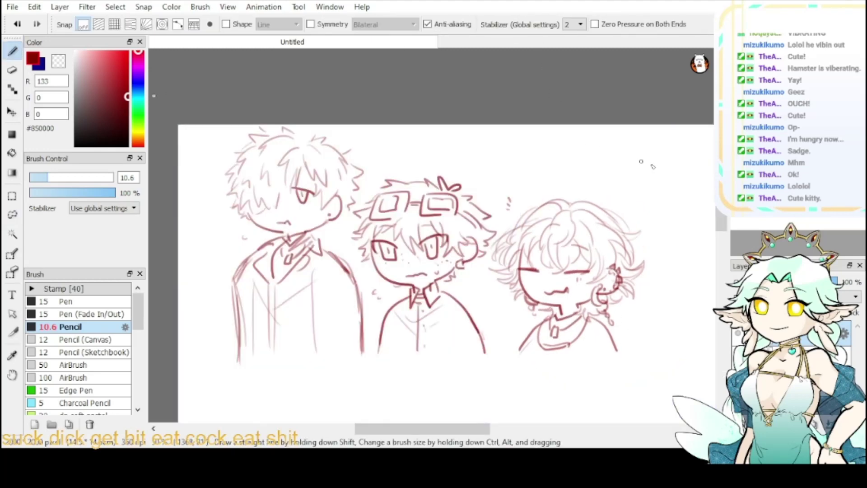
mouse_move(677, 217)
mouse_down()
mouse_move(521, 128)
mouse_move(445, 158)
mouse_move(474, 235)
mouse_up()
key(ctrl+plus)
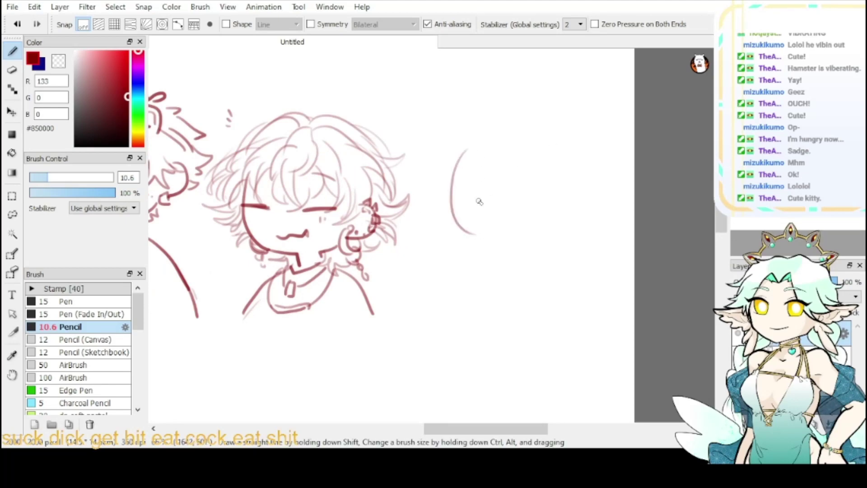
key(ctrl+z)
drag(457, 156, 492, 267)
key(ctrl+z)
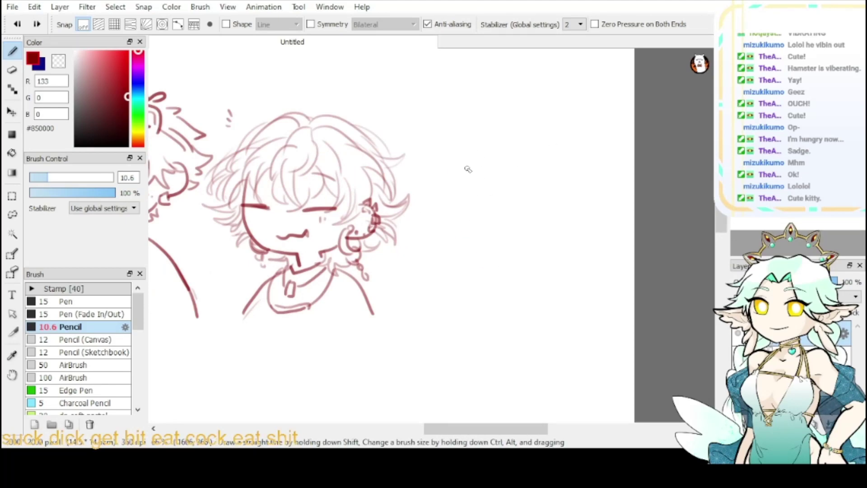
mouse_move(468, 167)
mouse_down()
mouse_move(453, 240)
mouse_move(483, 275)
mouse_move(501, 280)
mouse_up()
key(ctrl+z)
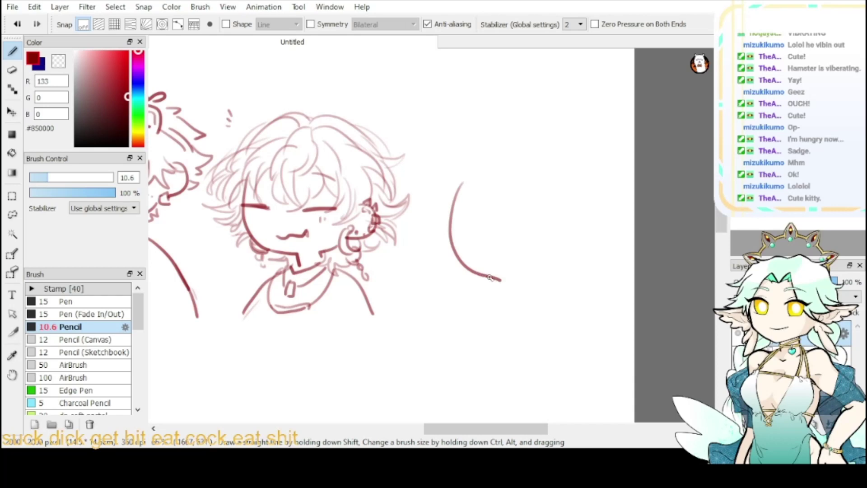
key(ctrl+z)
mouse_move(464, 181)
mouse_down()
mouse_move(468, 270)
mouse_move(500, 279)
mouse_up()
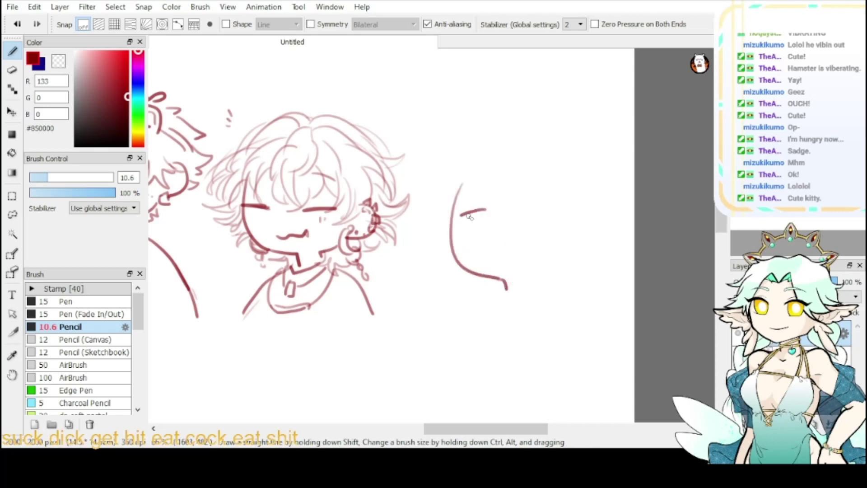
- Draw the fourth chibi's two large round eyes with upper lash lines, hatched pupils, and a tiny open mouth
mouse_move(490, 198)
mouse_down()
mouse_move(459, 225)
mouse_move(484, 195)
mouse_move(562, 220)
mouse_up()
key(ctrl+z)
key(ctrl+z)
mouse_move(524, 198)
mouse_down()
mouse_move(535, 227)
mouse_move(551, 208)
mouse_up()
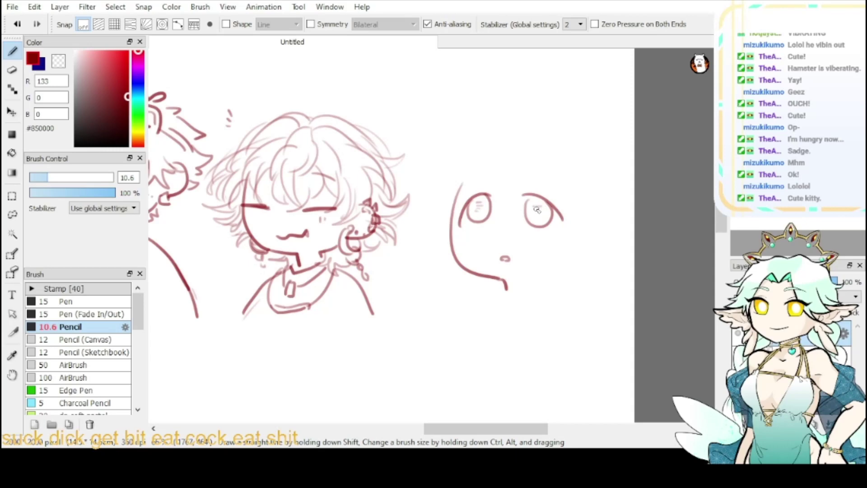
- Sketch the fourth chibi's pointed bangs sweeping across the forehead and over the right eye
drag(481, 163, 522, 229)
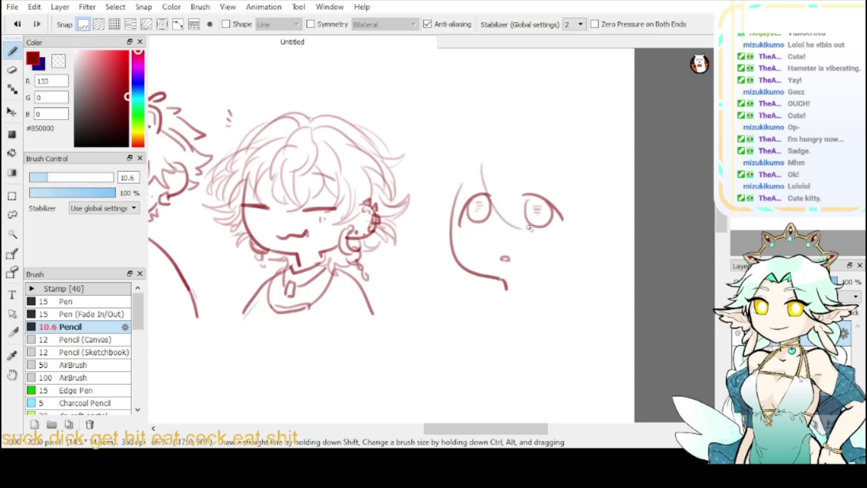
drag(507, 199, 520, 224)
drag(508, 204, 527, 222)
drag(507, 169, 564, 214)
drag(535, 185, 571, 209)
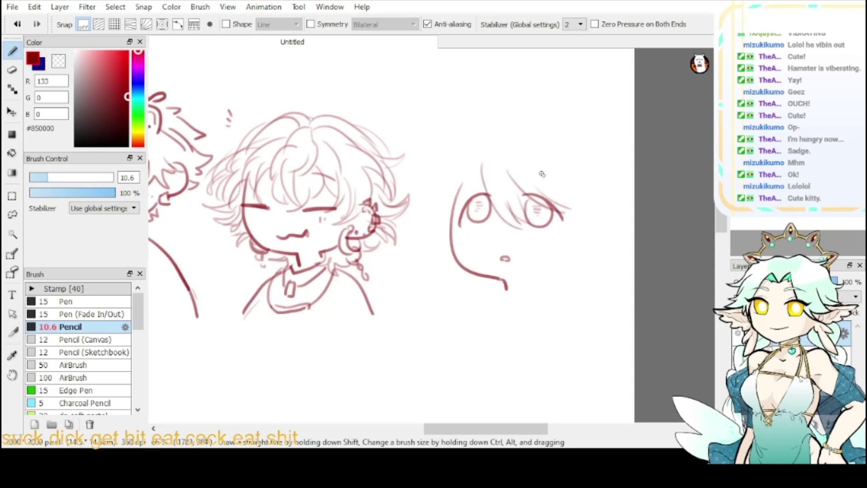
- Frame the fourth chibi's face with a straight right lock, curved hair on both sides, and long strands below the left cheek
mouse_move(545, 176)
mouse_down()
mouse_move(562, 270)
mouse_move(564, 236)
mouse_move(561, 283)
mouse_up()
key(ctrl+z)
drag(554, 154, 583, 259)
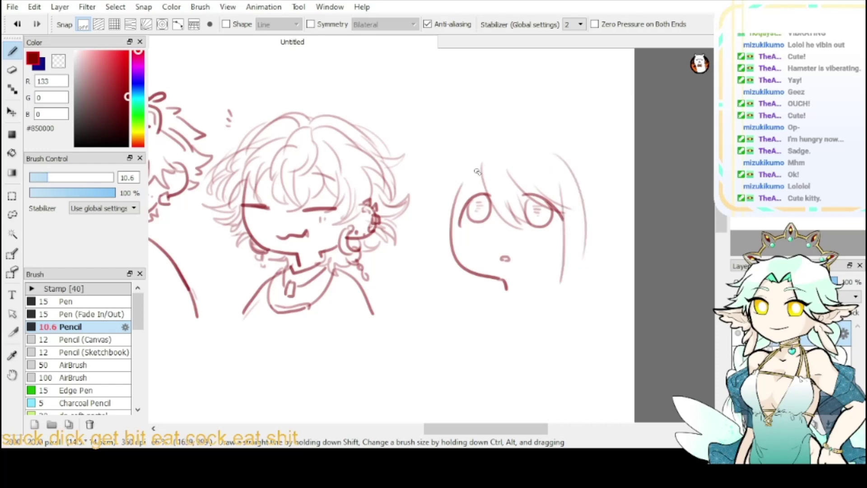
drag(481, 169, 450, 202)
key(ctrl+z)
drag(467, 159, 447, 231)
key(ctrl+z)
key(ctrl+z)
drag(454, 268, 453, 339)
drag(465, 272, 456, 326)
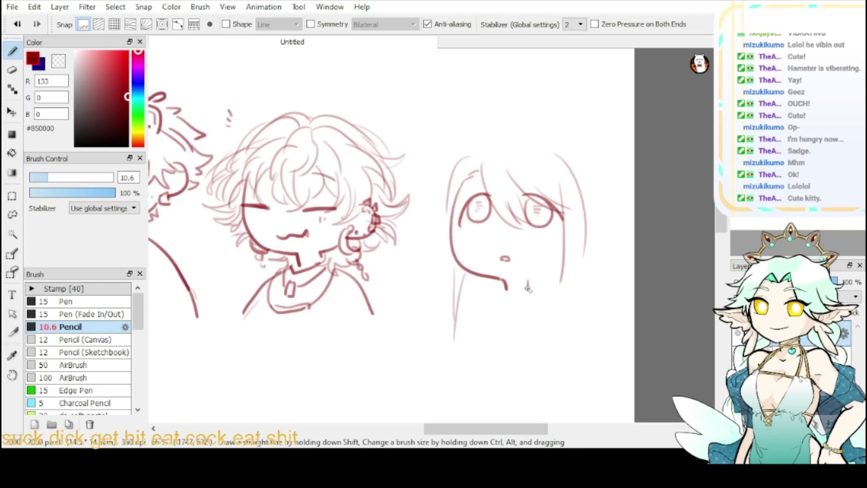
- Complete the fourth chibi's right jaw and nearby hair strands, and add the neck, choker, collar, ribbon and shoulder lines
drag(528, 289, 556, 273)
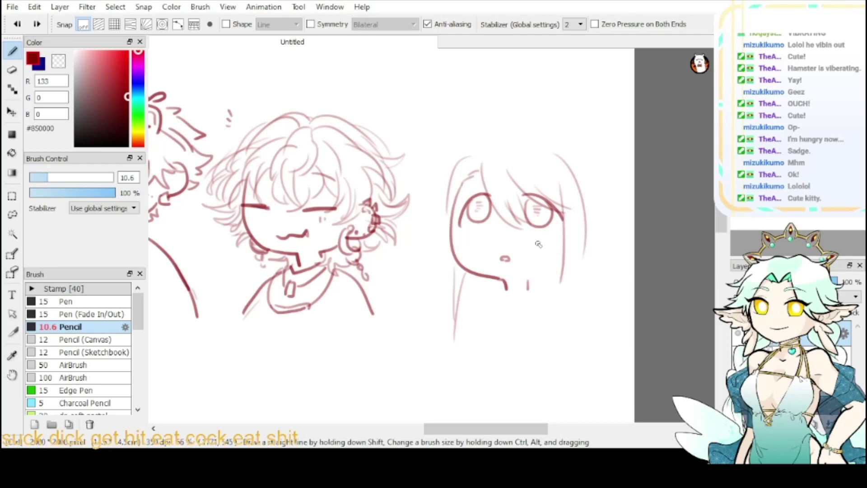
key(ctrl+z)
mouse_move(522, 285)
mouse_down()
mouse_move(561, 261)
mouse_move(536, 320)
mouse_up()
drag(552, 286, 528, 341)
drag(570, 275, 548, 319)
drag(477, 280, 465, 323)
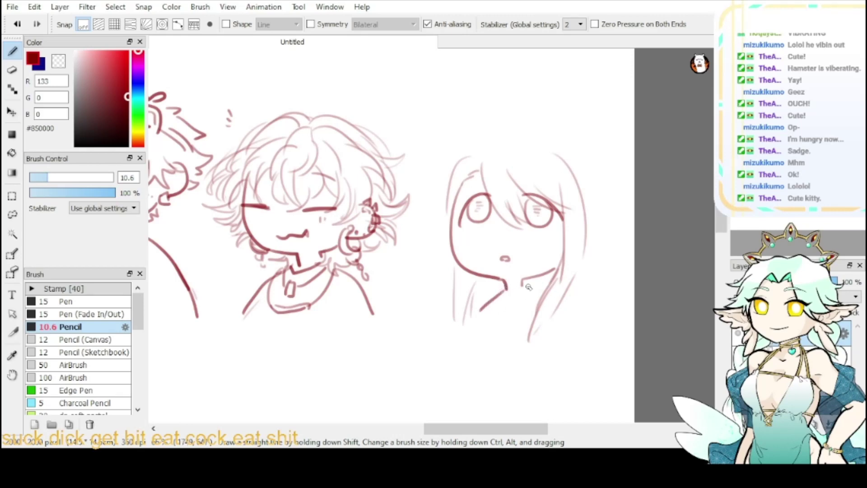
mouse_move(523, 284)
mouse_down()
mouse_move(486, 284)
mouse_move(493, 301)
mouse_up()
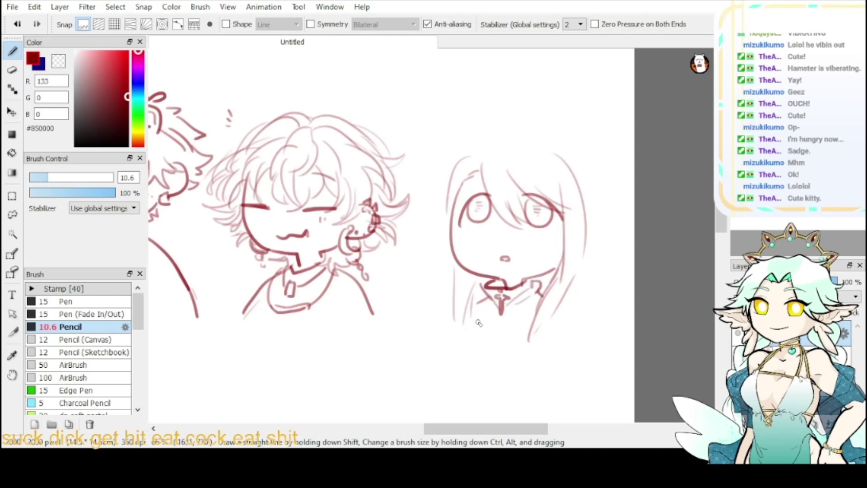
mouse_move(478, 323)
mouse_down()
mouse_move(501, 315)
mouse_move(521, 324)
mouse_move(499, 316)
mouse_up()
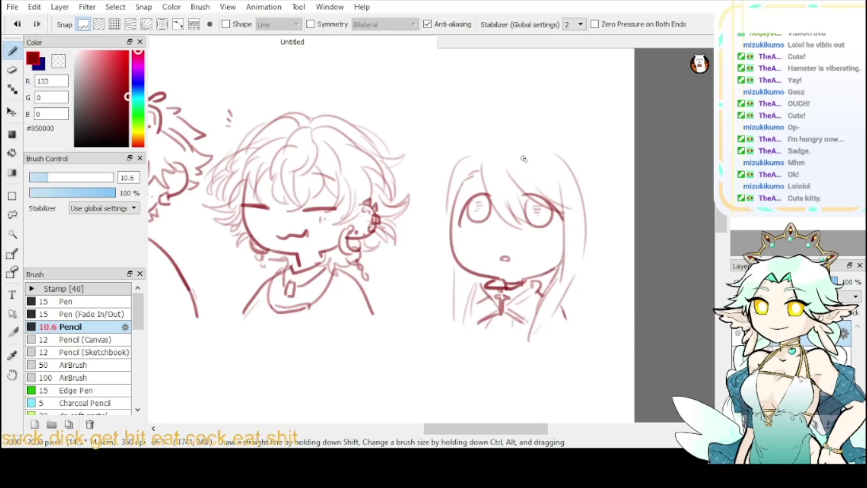
- Draw the rounded top of the fourth chibi's head and long hair strands falling down the right side
drag(486, 147, 548, 159)
key(ctrl+z)
mouse_move(482, 144)
mouse_down()
mouse_move(531, 130)
mouse_move(563, 156)
mouse_up()
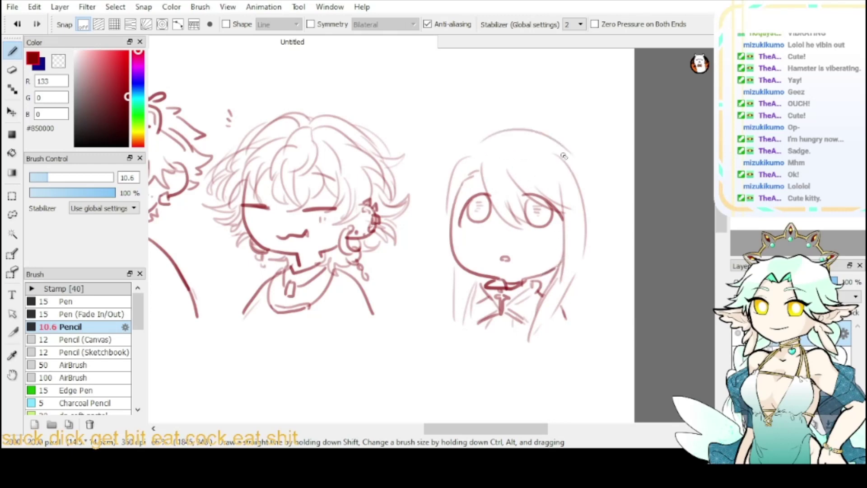
key(ctrl+z)
mouse_move(492, 143)
mouse_down()
mouse_move(565, 155)
mouse_move(597, 208)
mouse_up()
mouse_move(570, 160)
mouse_down()
mouse_move(604, 226)
mouse_move(605, 278)
mouse_up()
drag(594, 212, 602, 316)
drag(585, 234, 597, 321)
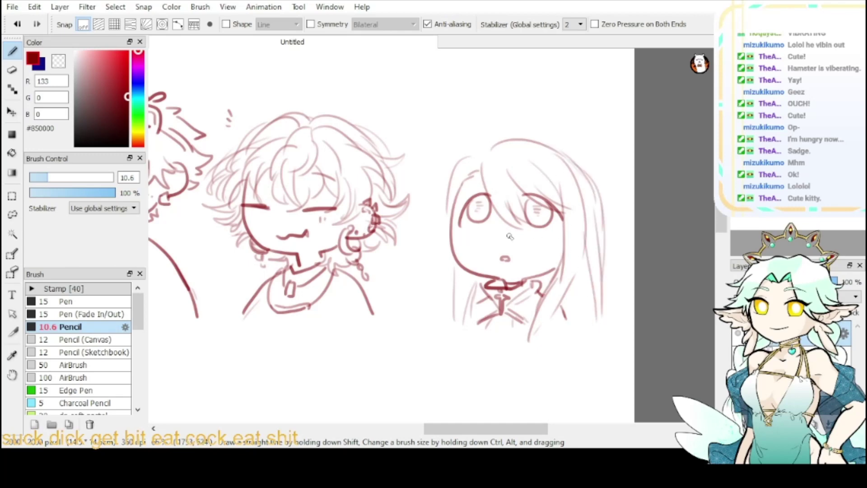
- Extend the fourth chibi's long hair down the left side and add small bubbles rising above the head
drag(450, 225, 438, 324)
drag(449, 256, 444, 311)
drag(575, 273, 576, 324)
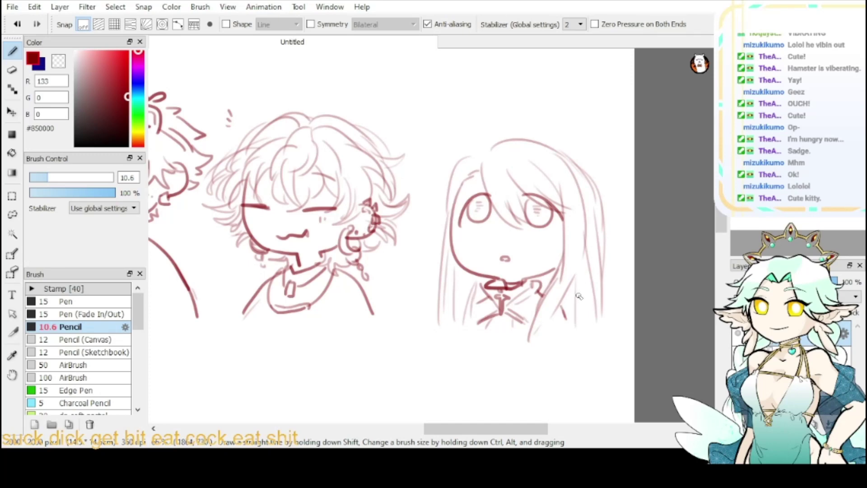
drag(697, 142, 756, 178)
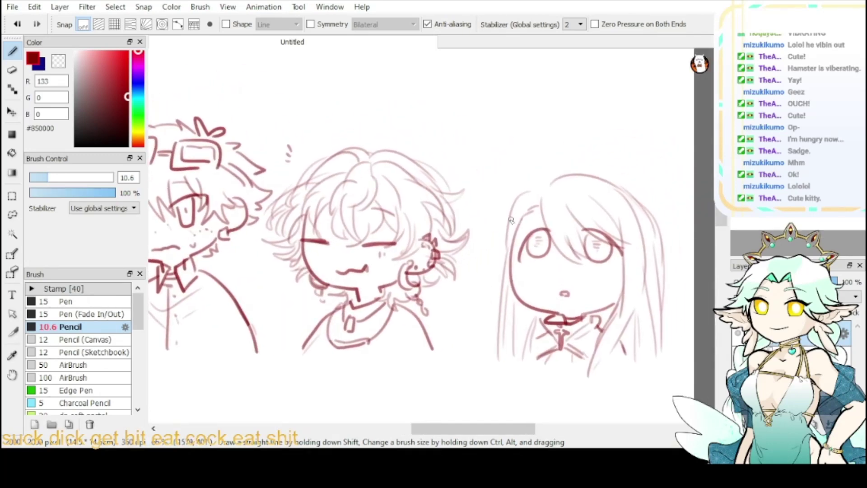
drag(507, 223, 500, 280)
drag(506, 247, 501, 308)
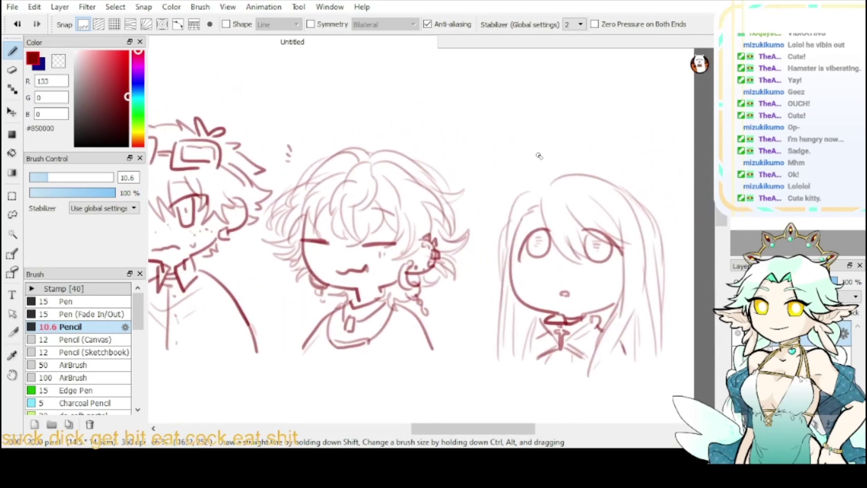
drag(526, 144, 548, 119)
key(ctrl+minus)
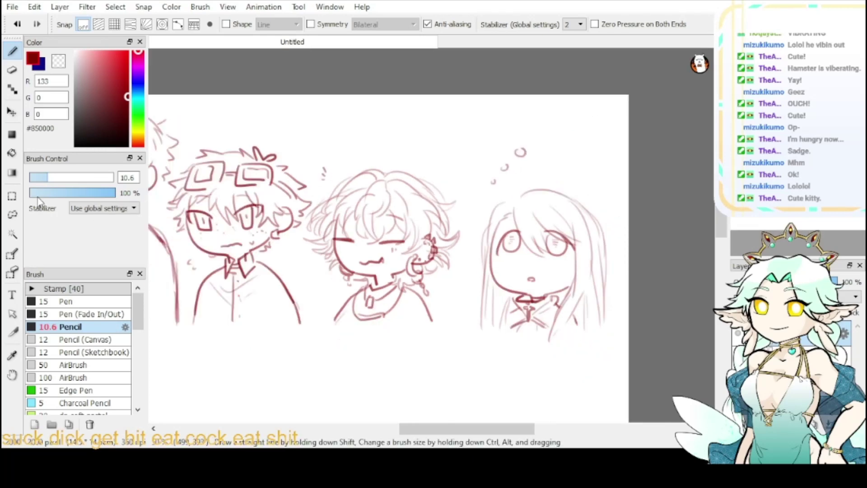
- Select the fourth chibi and its bubbles freehand, shrink them slightly, move them closer to the third chibi, and clear the selection
click(12, 215)
mouse_move(500, 131)
mouse_down()
mouse_move(482, 170)
mouse_move(486, 352)
mouse_move(552, 111)
mouse_up()
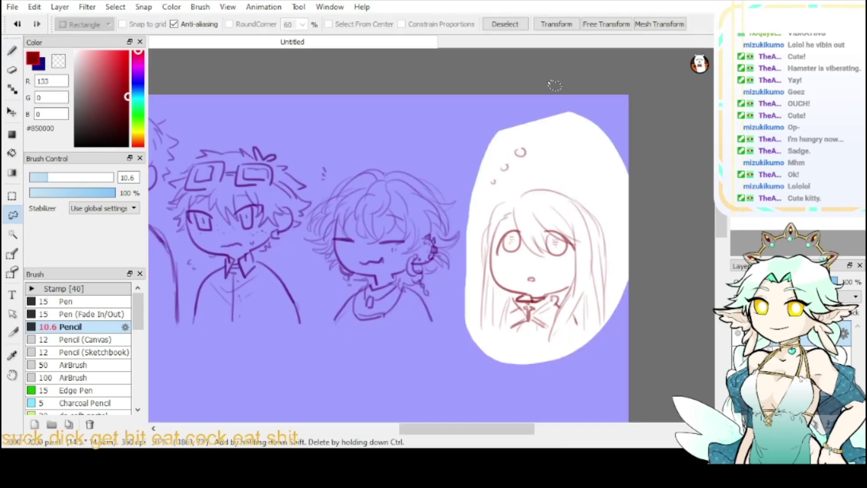
click(559, 25)
drag(555, 166, 553, 158)
drag(626, 79, 620, 90)
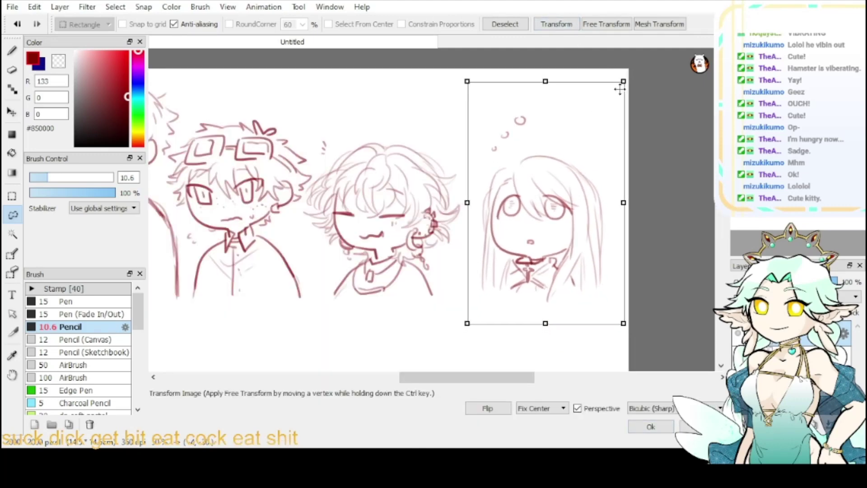
drag(575, 169, 570, 170)
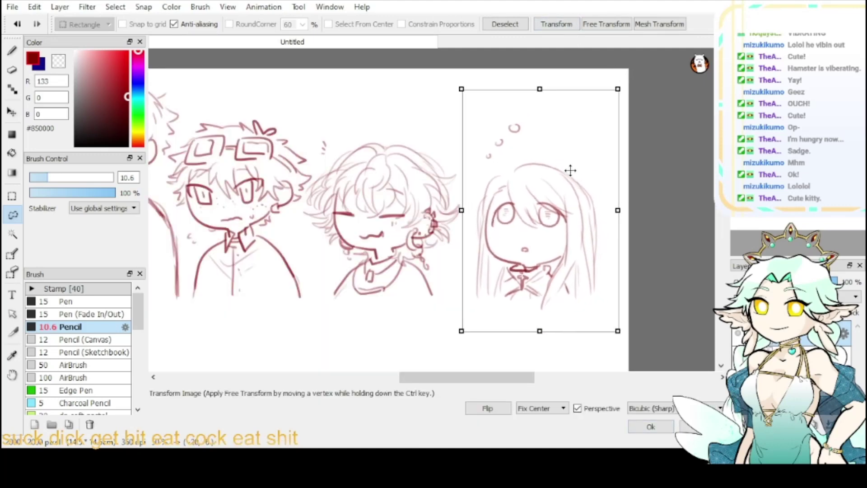
click(650, 429)
scroll(451, 226, down, 2)
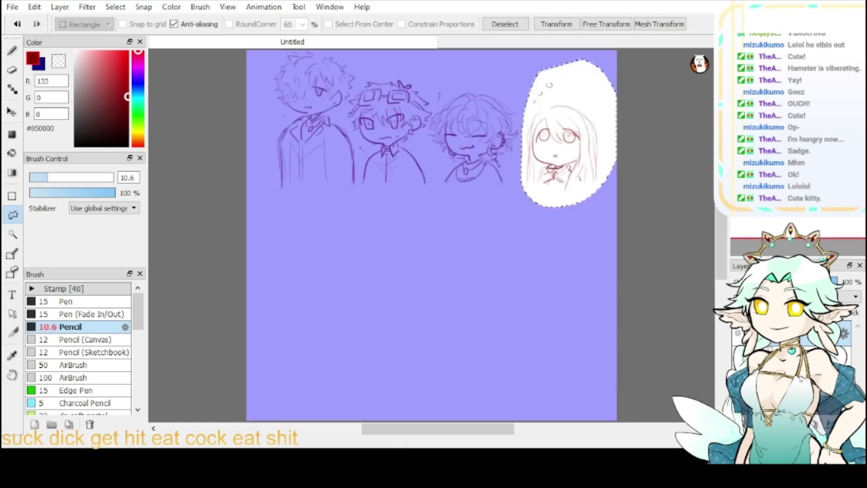
click(505, 24)
double_click(739, 55)
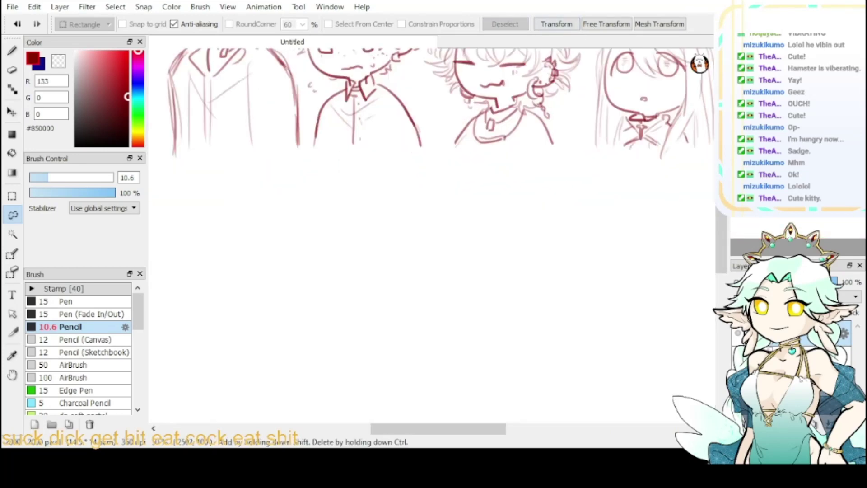
- Reselect the fourth chibi freehand, scale it down a little more, lower it to align with the row, and deselect
drag(797, 135, 793, 132)
drag(542, 271, 489, 277)
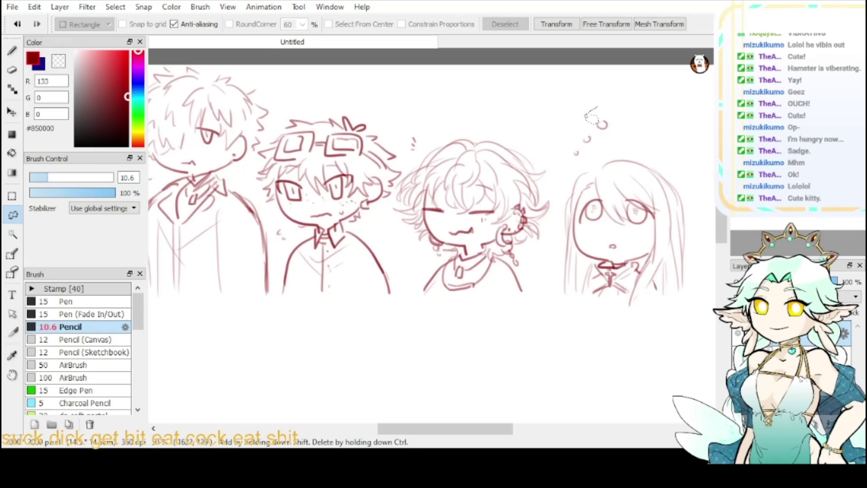
mouse_move(597, 107)
mouse_down()
mouse_move(552, 278)
mouse_move(667, 84)
mouse_up()
key(ctrl+t)
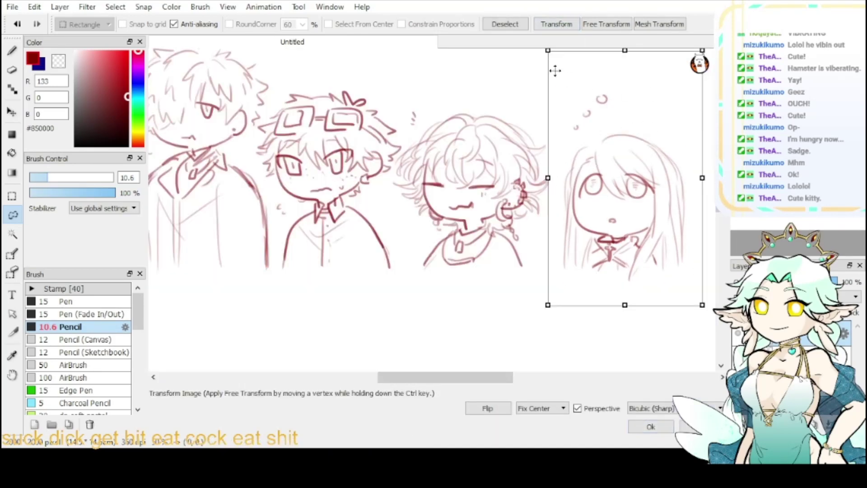
drag(549, 303, 551, 297)
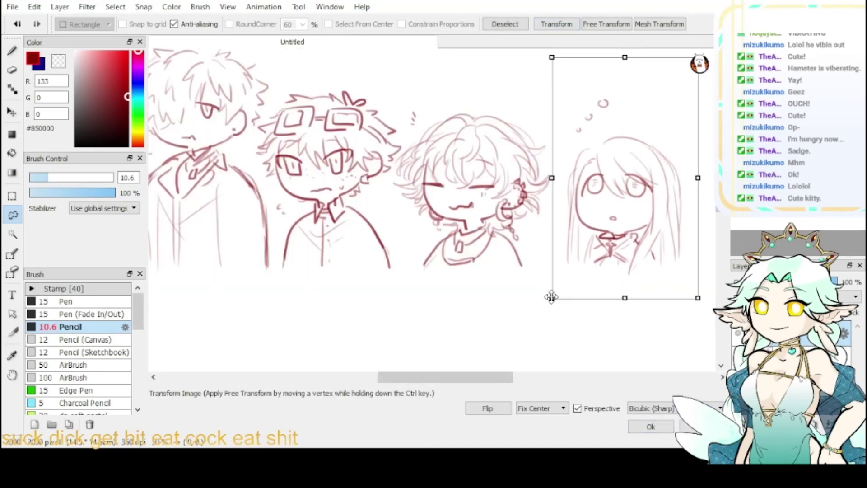
drag(620, 217, 621, 222)
click(658, 427)
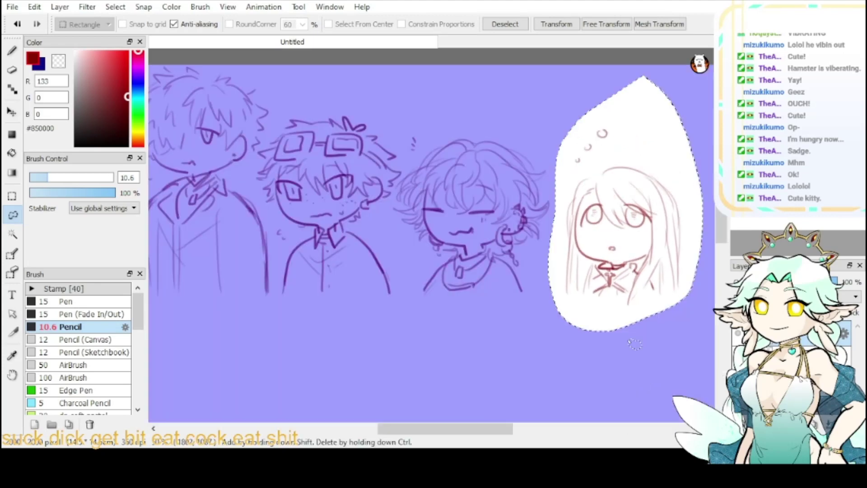
key(ctrl+d)
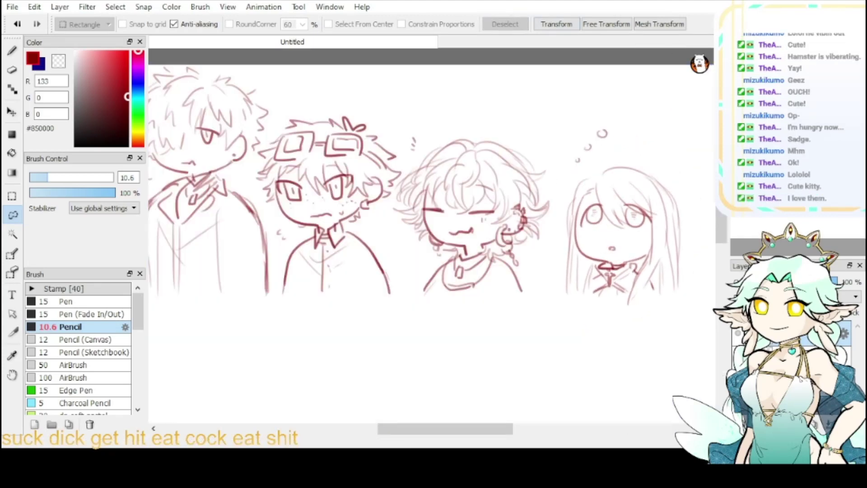
- Turn on grid snapping for the pencil and draw a straight horizontal line across the page at the first chibi's head top
key(ctrl+0)
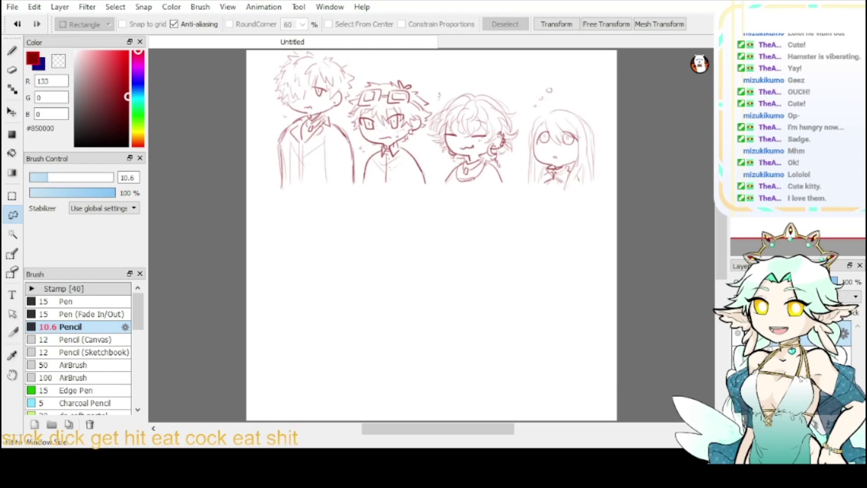
key(ctrl+plus)
drag(510, 135, 536, 204)
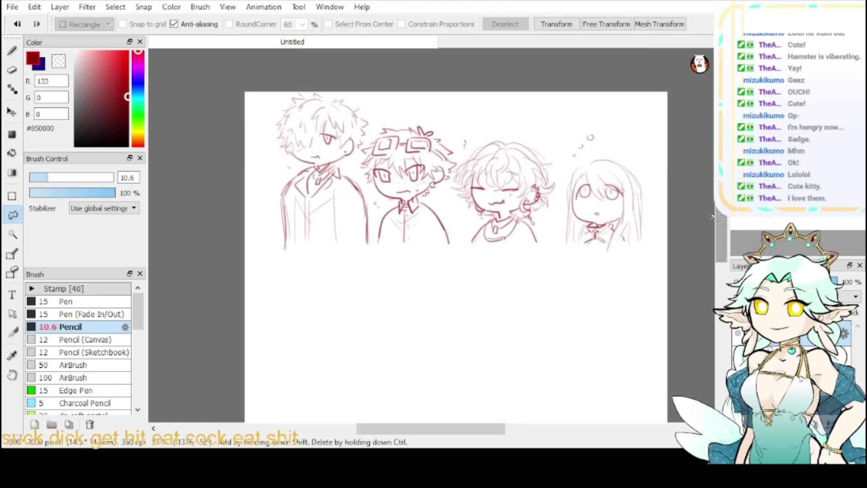
click(13, 53)
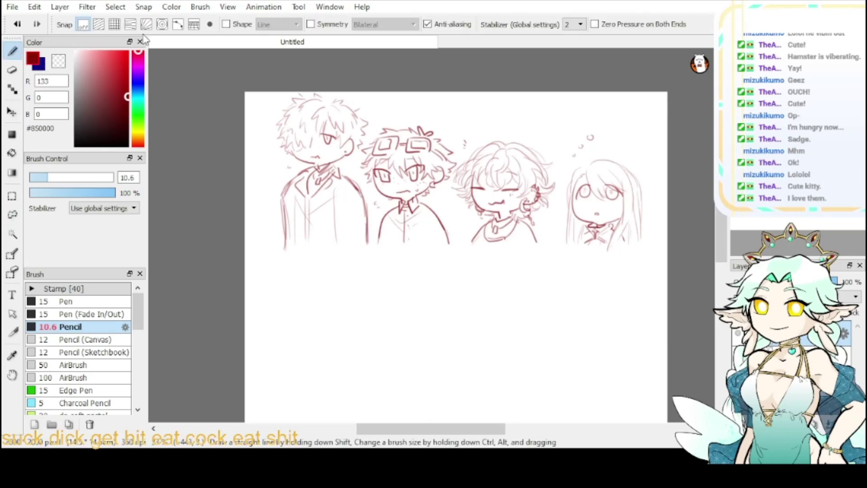
click(114, 24)
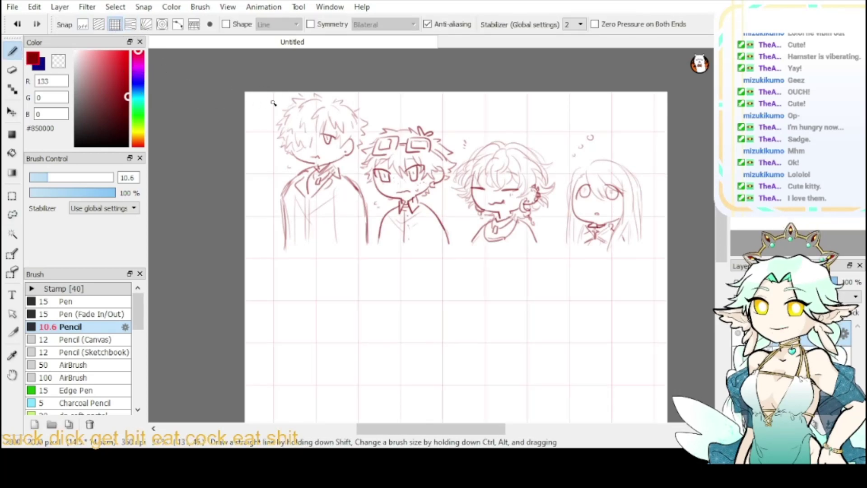
drag(254, 102, 656, 115)
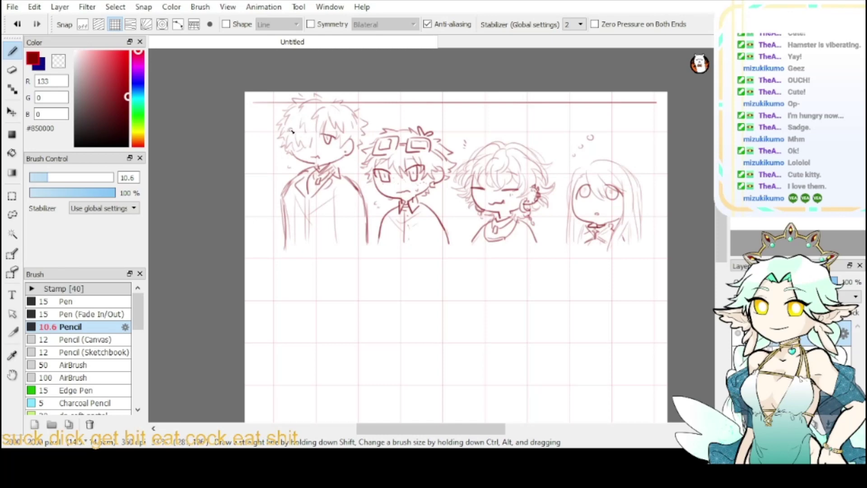
- Draw straight horizontal height lines across the page near the head tops of the second, third and fourth chibis
drag(250, 132, 655, 128)
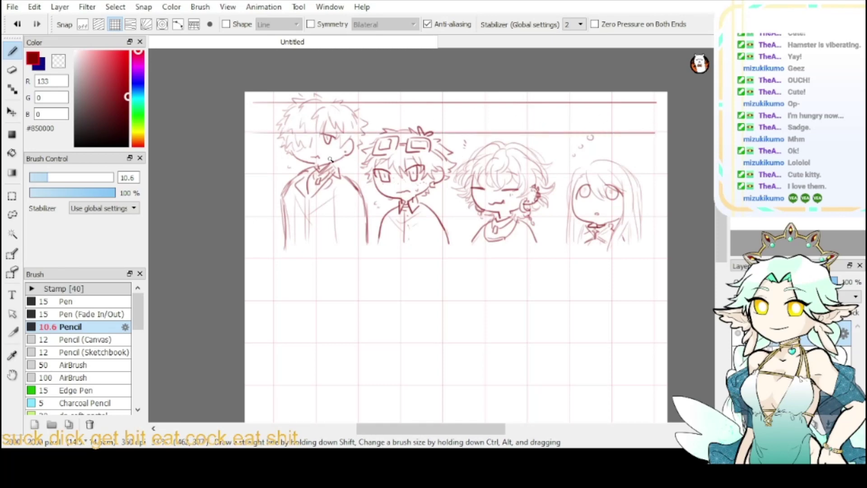
drag(247, 150, 674, 143)
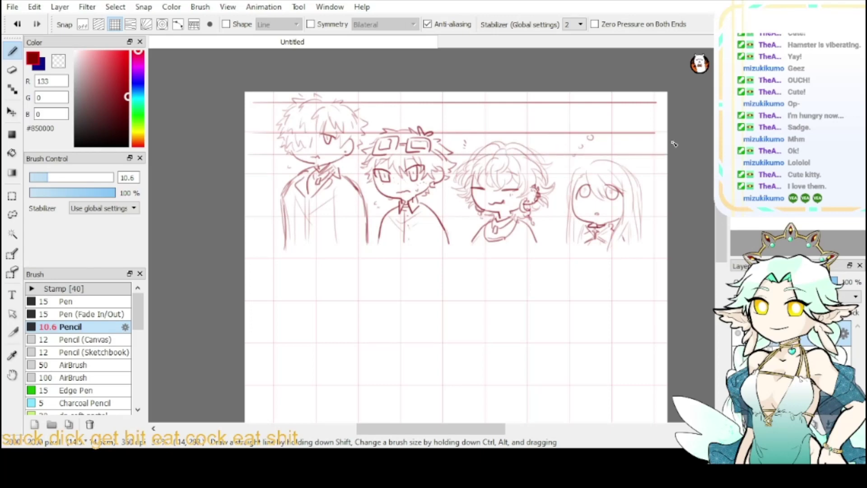
key(ctrl+z)
mouse_move(258, 142)
mouse_down()
mouse_move(495, 148)
mouse_move(628, 136)
mouse_up()
key(ctrl+z)
drag(256, 153, 684, 133)
drag(248, 173, 679, 147)
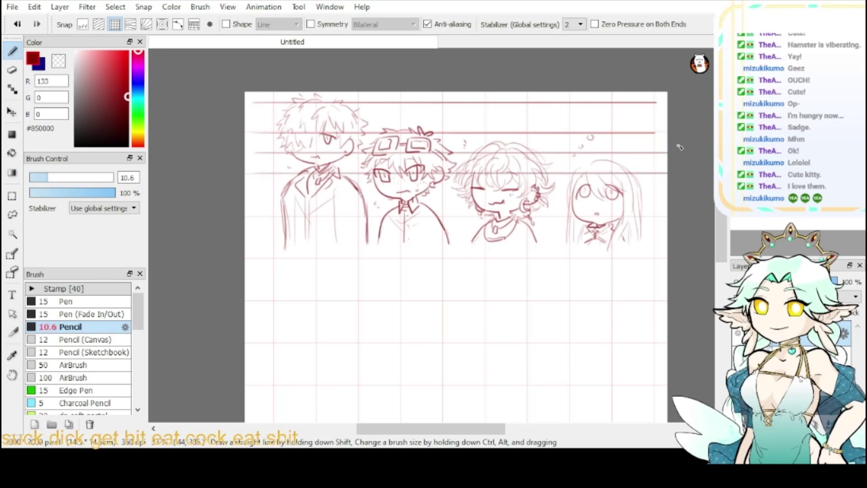
key(ctrl+z)
mouse_move(582, 161)
mouse_down()
mouse_move(668, 160)
mouse_move(253, 159)
mouse_up()
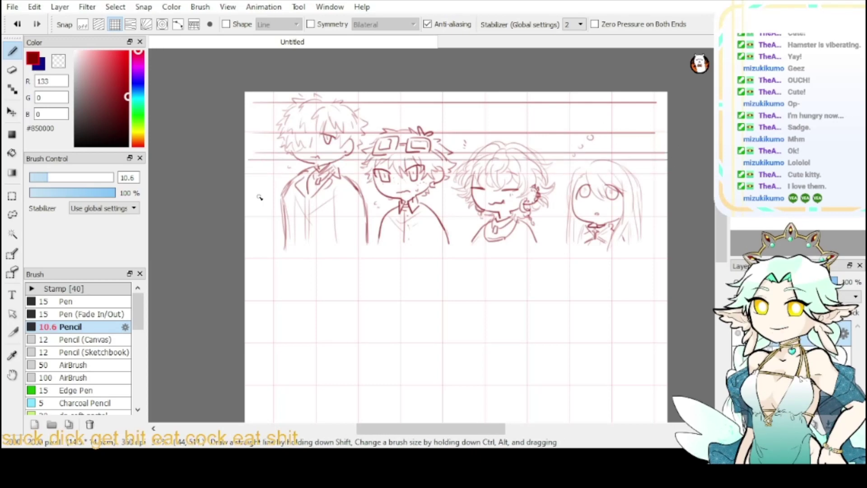
- Undo the horizontal height lines below the topmost one
key(ctrl+z)
key(ctrl+z)
key(ctrl+z)
key(ctrl+z)
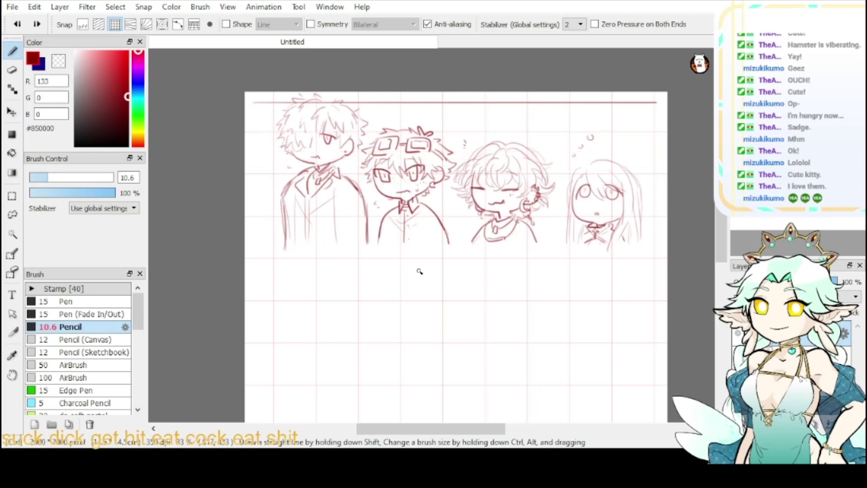
- Turn off grid snapping for the pencil and undo the remaining height line above the chibis
click(84, 25)
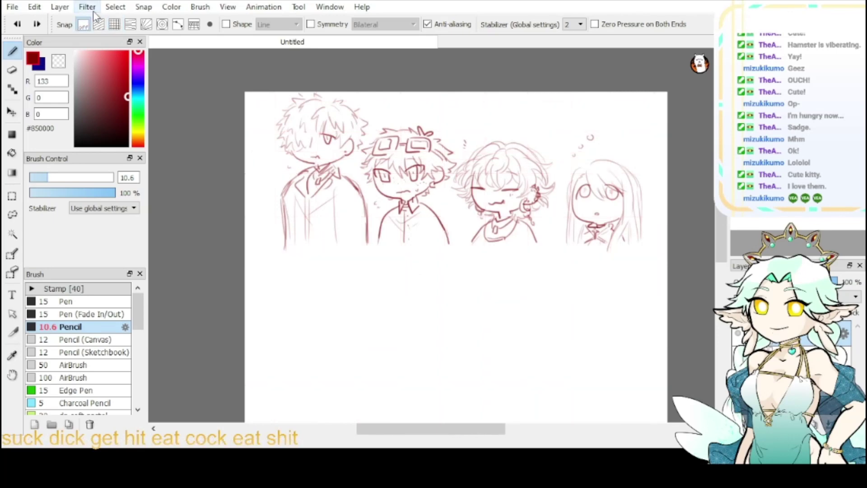
key(ctrl+plus)
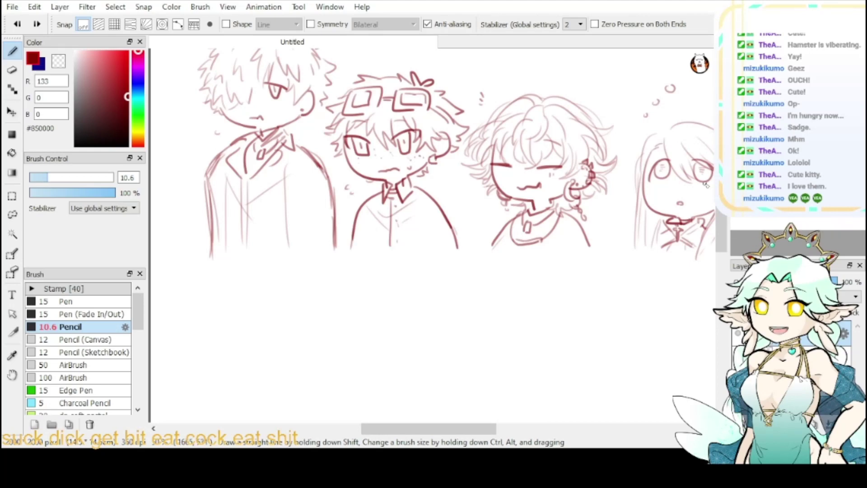
drag(709, 179, 517, 195)
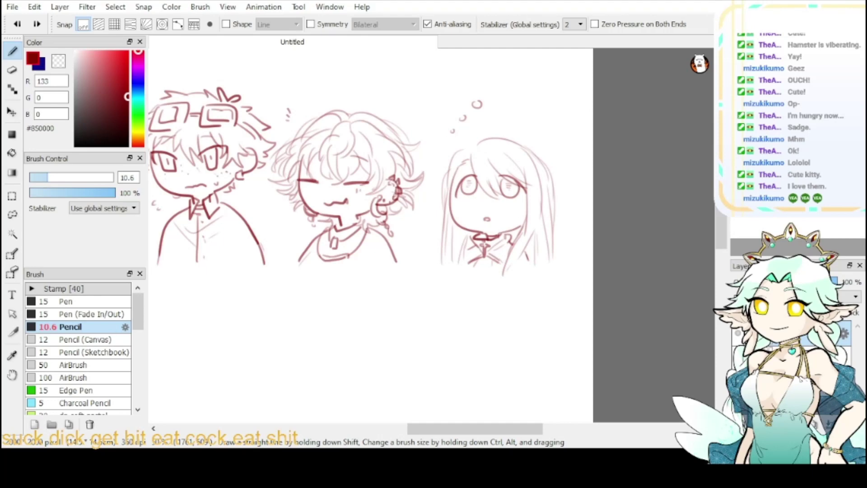
click(738, 333)
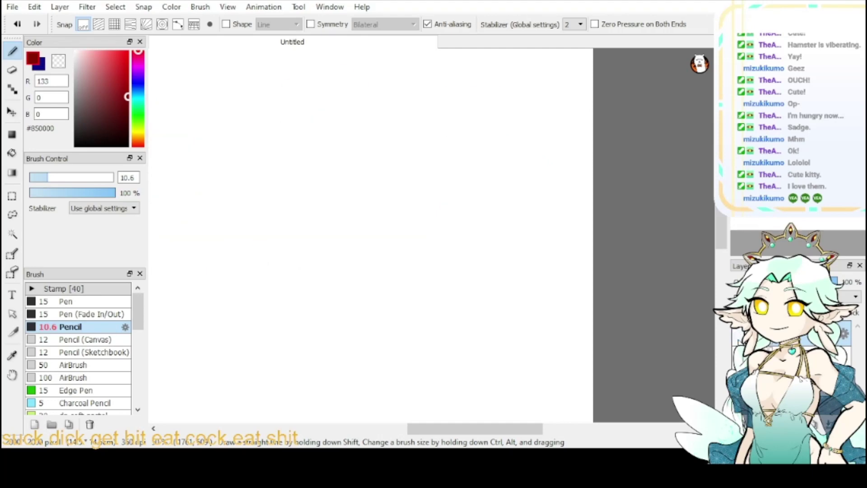
click(738, 358)
click(737, 358)
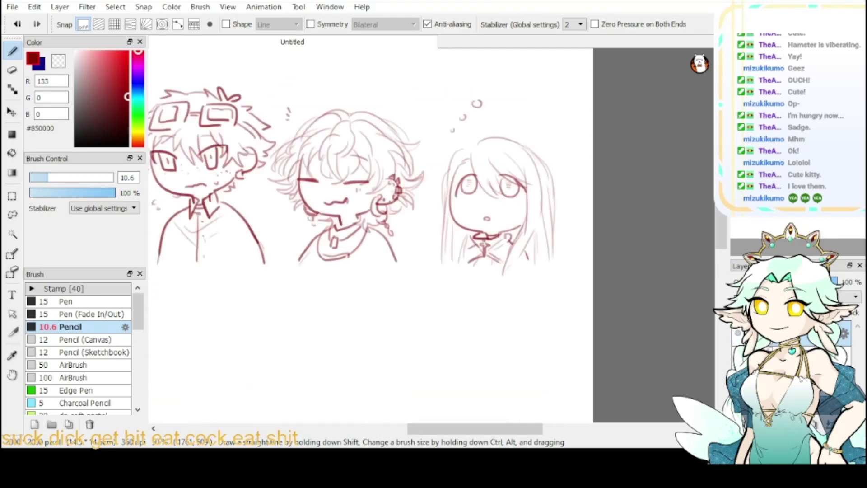
- Handwrite "welcome to the vigilante" in dark red pencil beneath the row of chibis
key(ctrl+0)
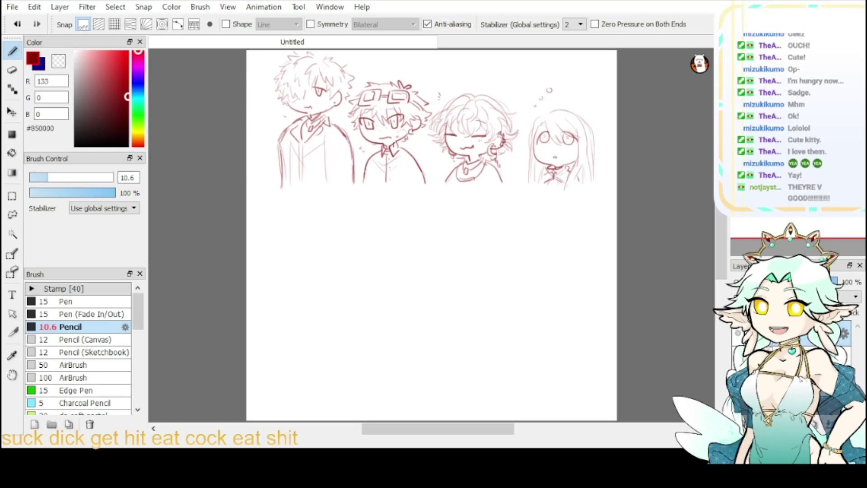
key(ctrl+plus)
key(ctrl+plus)
key(ctrl+plus)
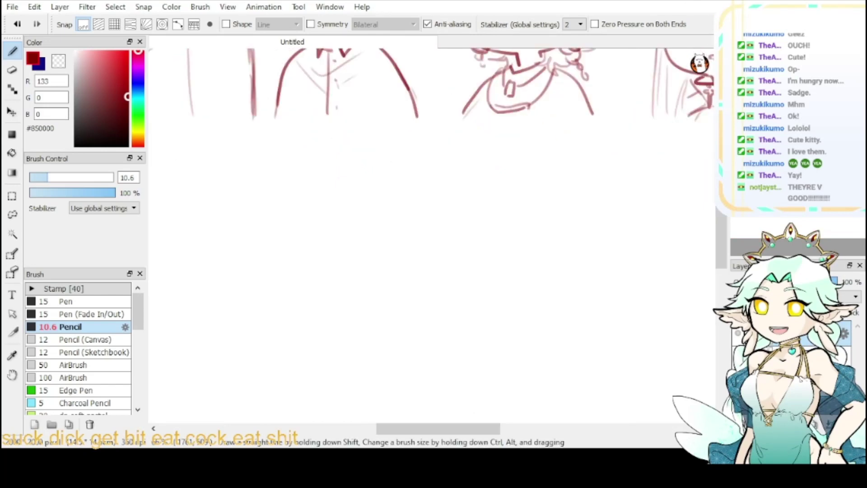
key(ctrl+minus)
key(ctrl+minus)
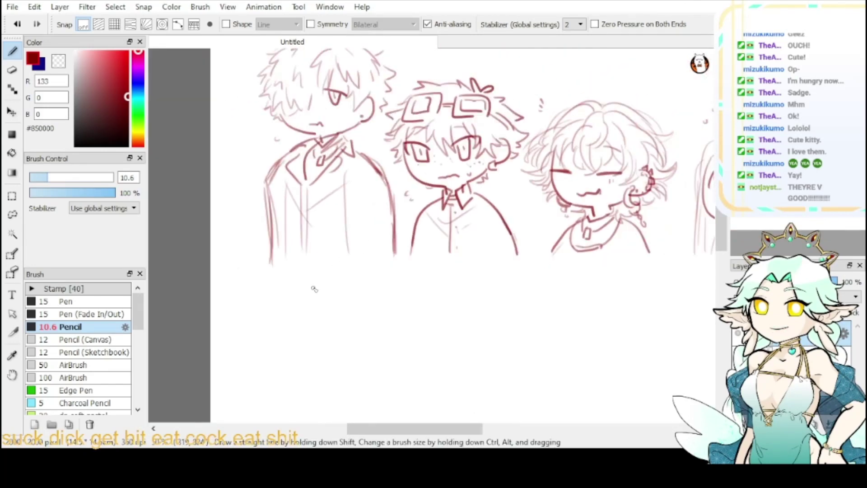
mouse_move(288, 276)
mouse_down()
mouse_move(315, 284)
mouse_move(402, 281)
mouse_up()
mouse_move(393, 275)
mouse_down()
mouse_move(436, 280)
mouse_move(445, 270)
mouse_move(456, 279)
mouse_up()
drag(460, 274, 496, 270)
mouse_move(500, 271)
mouse_down()
mouse_move(503, 286)
mouse_move(556, 279)
mouse_up()
click(514, 262)
mouse_move(564, 261)
mouse_down()
mouse_move(565, 278)
mouse_move(569, 268)
mouse_up()
drag(572, 274, 579, 276)
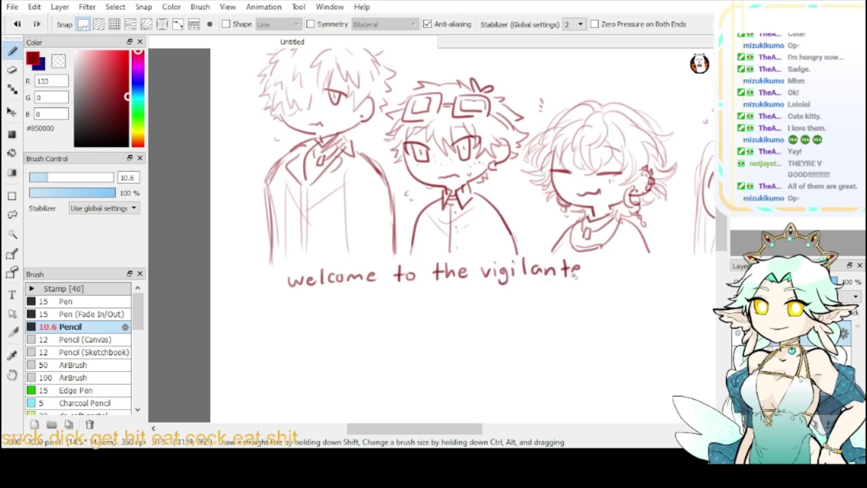
- Undo the caption lettering that follows "vigi"
mouse_move(630, 244)
mouse_down()
mouse_move(452, 180)
mouse_move(425, 195)
mouse_up()
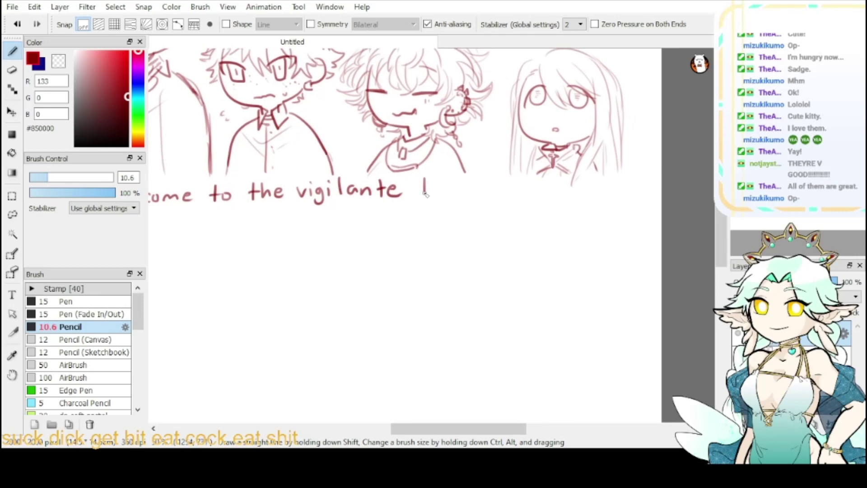
key(ctrl+z)
key(ctrl+z)
key(ctrl+z)
key(ctrl+z)
key(ctrl+z)
key(ctrl+z)
key(ctrl+z)
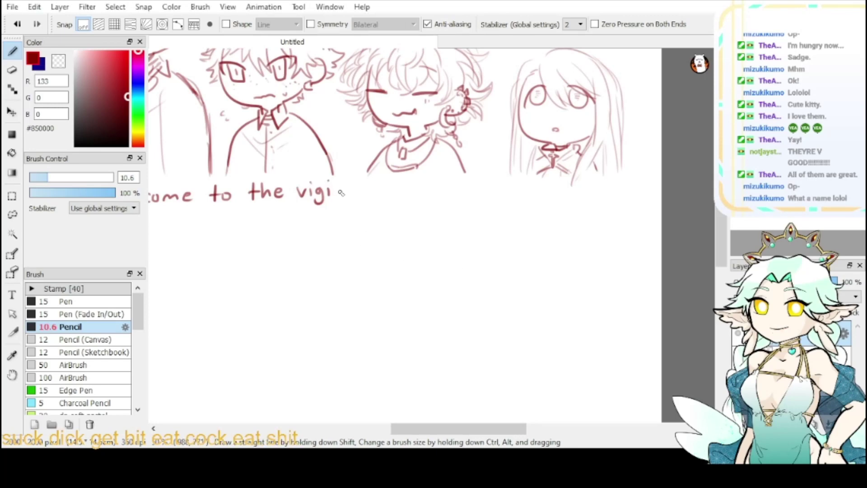
- Finish the handwritten caption with "lante torture team" so it reads "welcome to the vigilante torture team"
mouse_move(339, 179)
mouse_down()
mouse_move(341, 202)
mouse_move(382, 202)
mouse_up()
drag(374, 191, 414, 199)
drag(406, 189, 430, 190)
mouse_move(436, 188)
mouse_down()
mouse_move(450, 198)
mouse_move(457, 187)
mouse_up()
drag(459, 189, 467, 193)
mouse_move(473, 193)
mouse_down()
mouse_move(478, 184)
mouse_move(506, 194)
mouse_move(512, 184)
mouse_up()
drag(515, 188, 564, 193)
- Draw a wavy flourish at each end of the handwritten caption
key(ctrl+0)
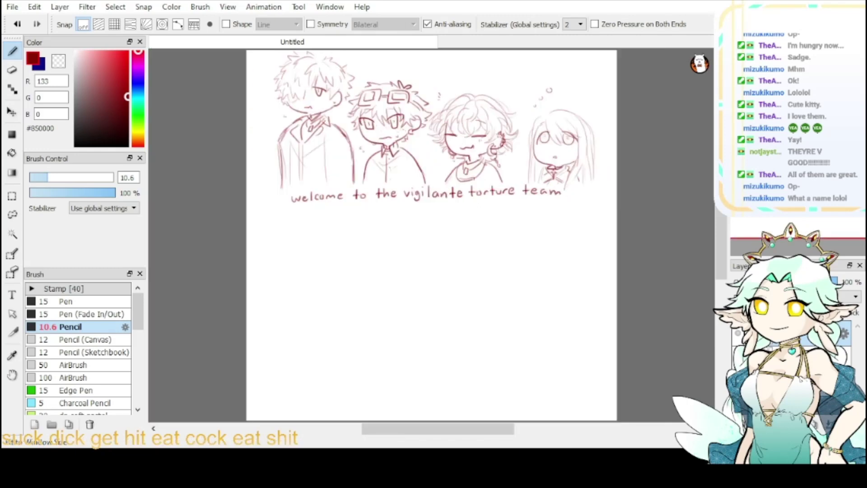
drag(282, 200, 267, 199)
drag(568, 194, 597, 190)
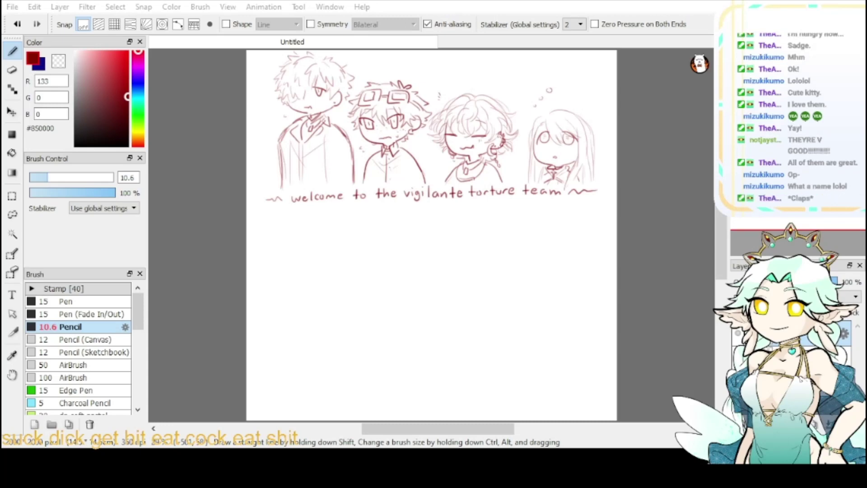
- Add small pencil strokes to the first chibi's neckline and necklace
scroll(431, 235, up, 2)
drag(289, 97, 387, 290)
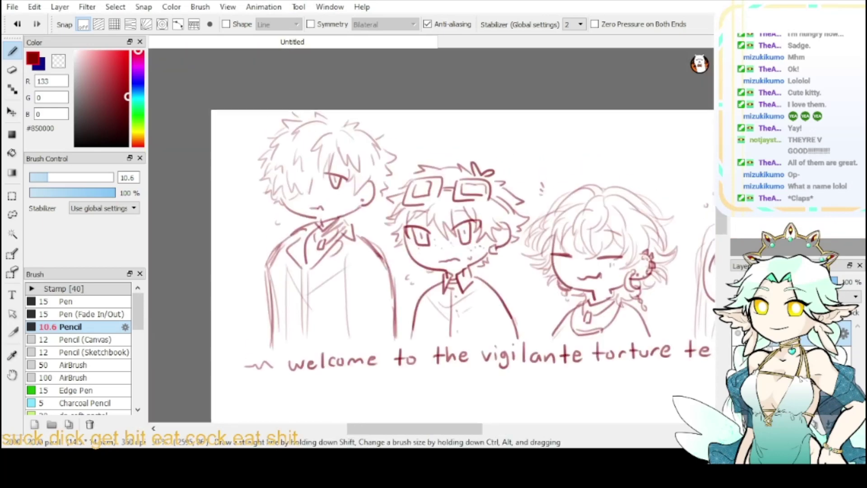
mouse_move(316, 223)
mouse_down()
mouse_move(322, 236)
mouse_move(345, 219)
mouse_up()
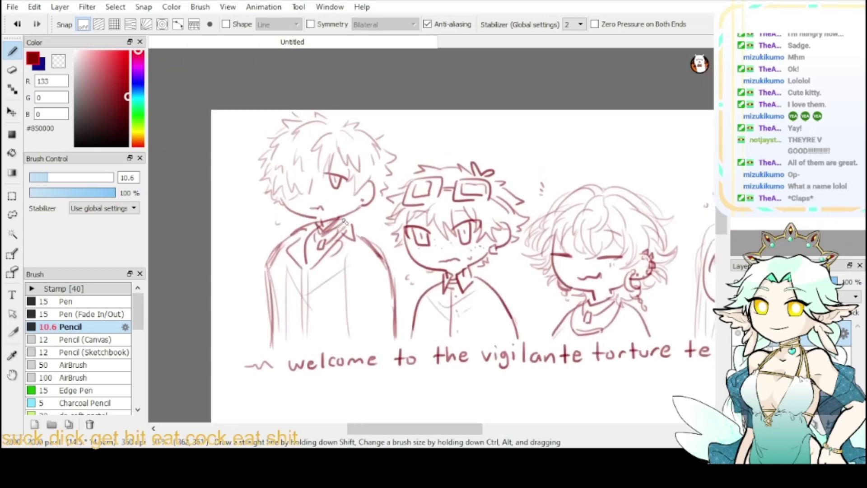
drag(305, 243, 306, 260)
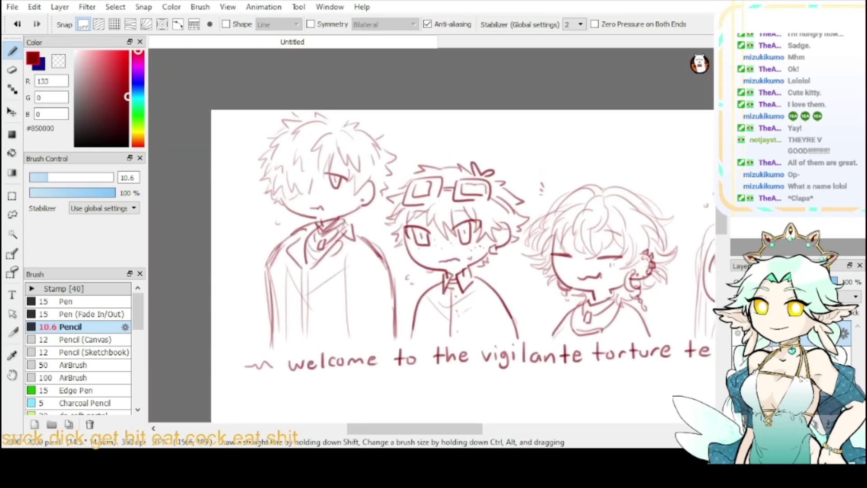
- Hide the captioned chibi row and show the Cleaner and Nun drawing
mouse_move(705, 169)
mouse_down()
mouse_move(580, 65)
mouse_move(568, 77)
mouse_up()
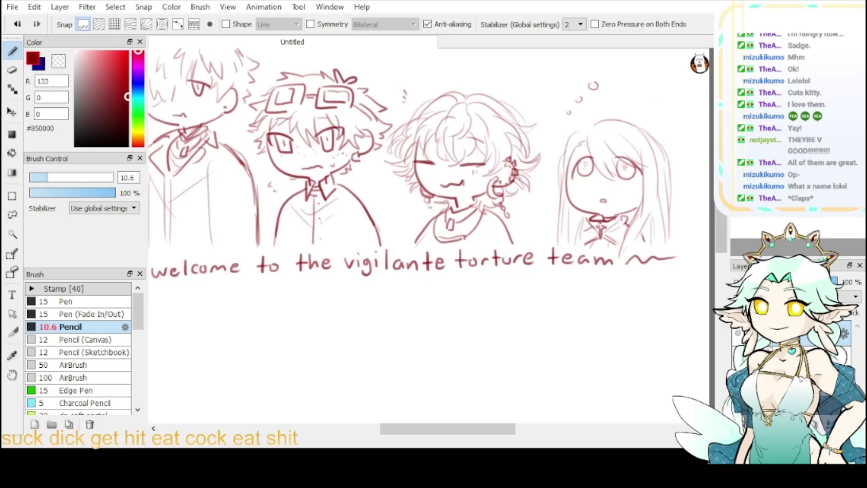
key(ctrl+0)
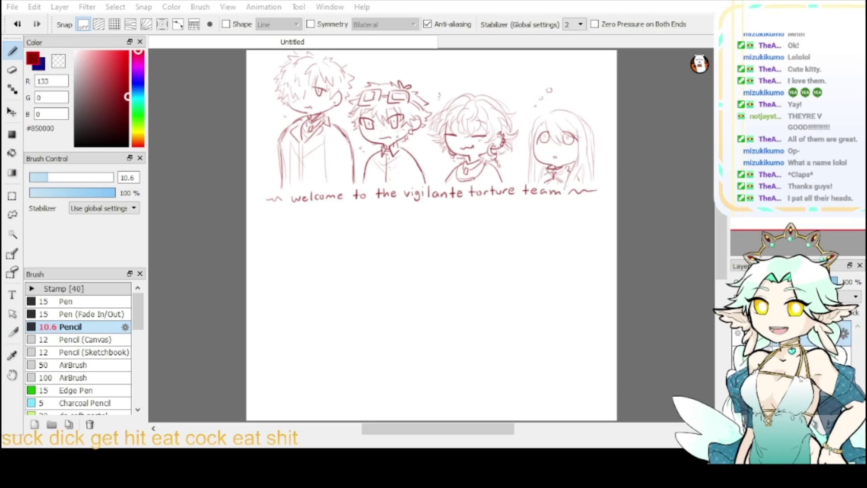
click(738, 333)
click(738, 359)
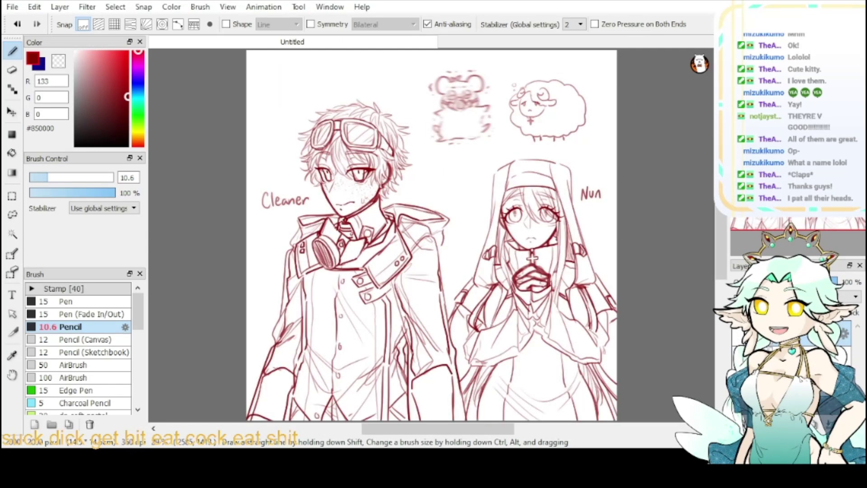
- Switch between the labelled character drawings and leave the Leader and Doggy drawing displayed
click(738, 359)
click(737, 383)
click(738, 384)
click(738, 358)
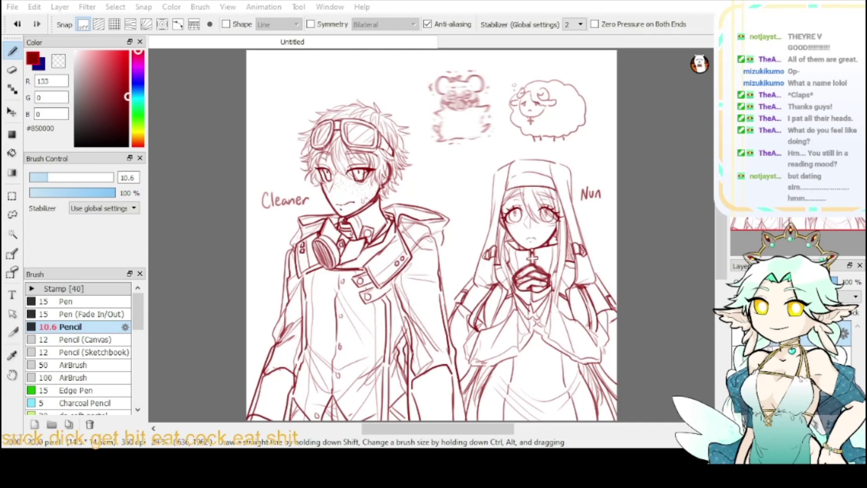
click(737, 333)
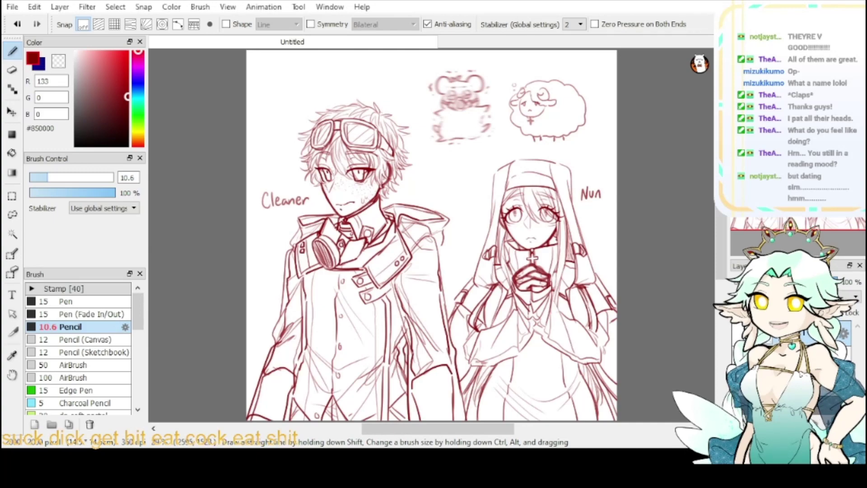
click(737, 333)
click(737, 359)
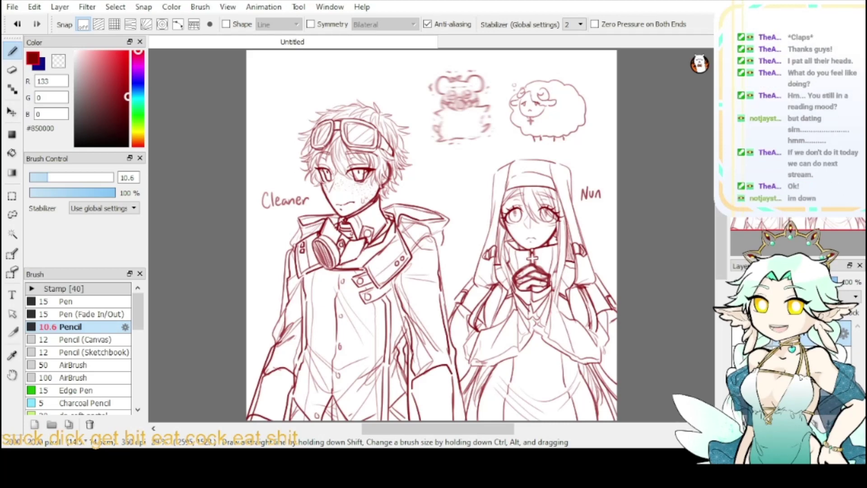
click(737, 333)
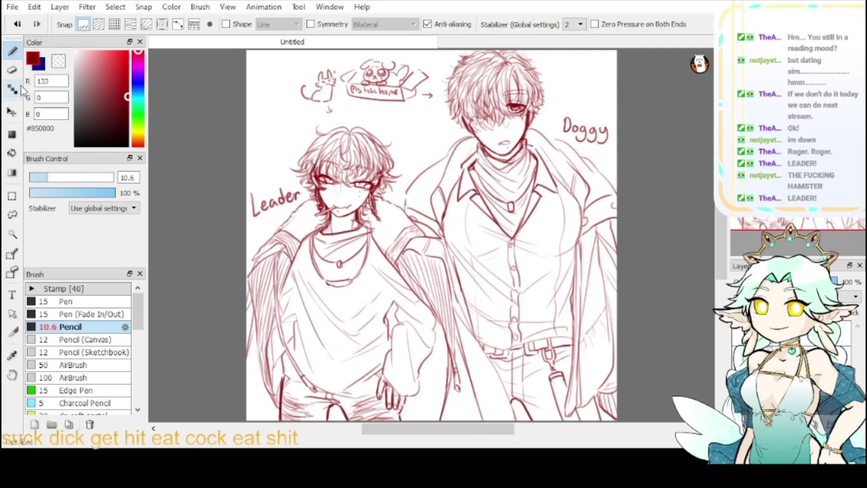
- Open the 1.mdp document and return to the Untitled drawing
click(13, 70)
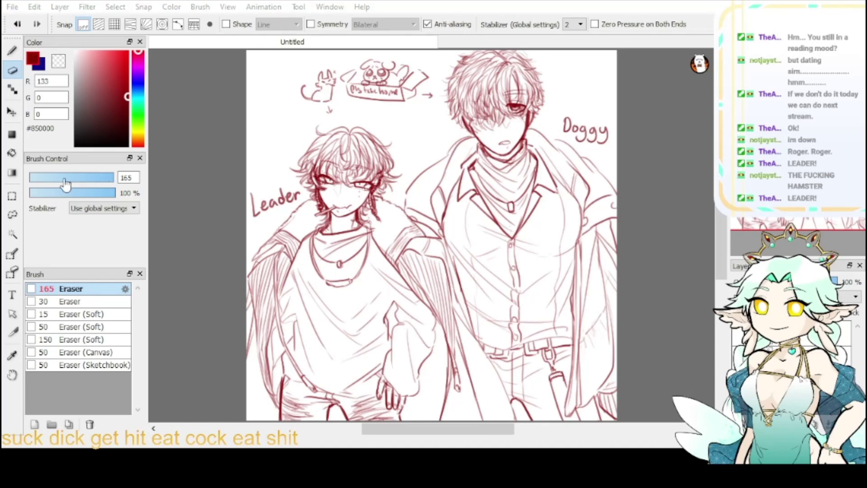
double_click(213, 170)
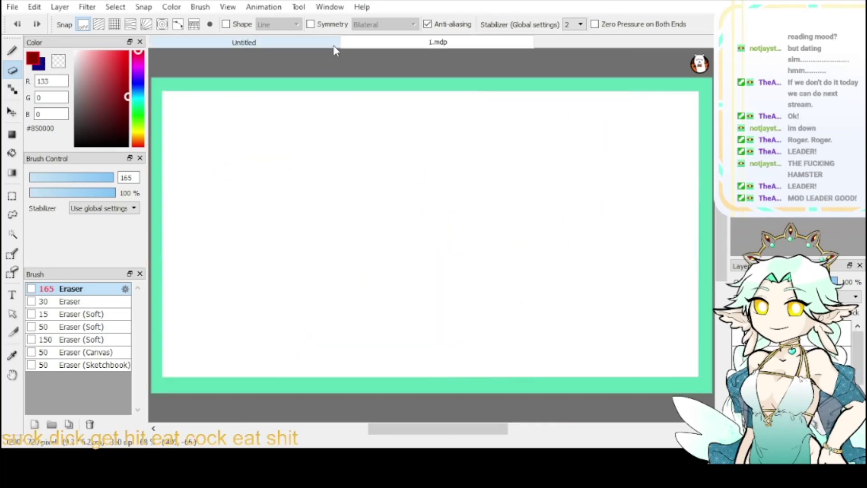
click(315, 44)
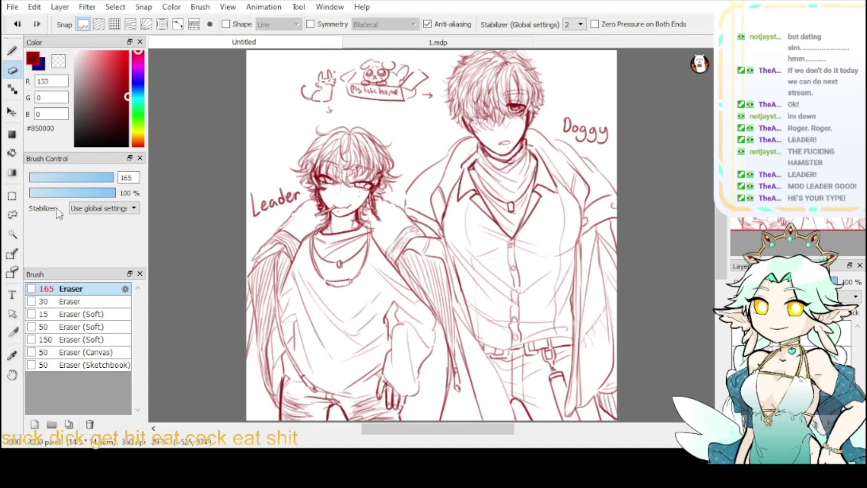
- Select the Leader's head and shoulders freehand in the Untitled drawing and paste a copy into 1.mdp
click(12, 214)
mouse_move(319, 203)
mouse_down()
mouse_move(307, 197)
mouse_move(438, 300)
mouse_move(460, 285)
mouse_move(435, 219)
mouse_move(420, 204)
mouse_move(404, 207)
mouse_move(404, 177)
mouse_move(362, 121)
mouse_move(337, 121)
mouse_move(286, 175)
mouse_move(309, 198)
mouse_up()
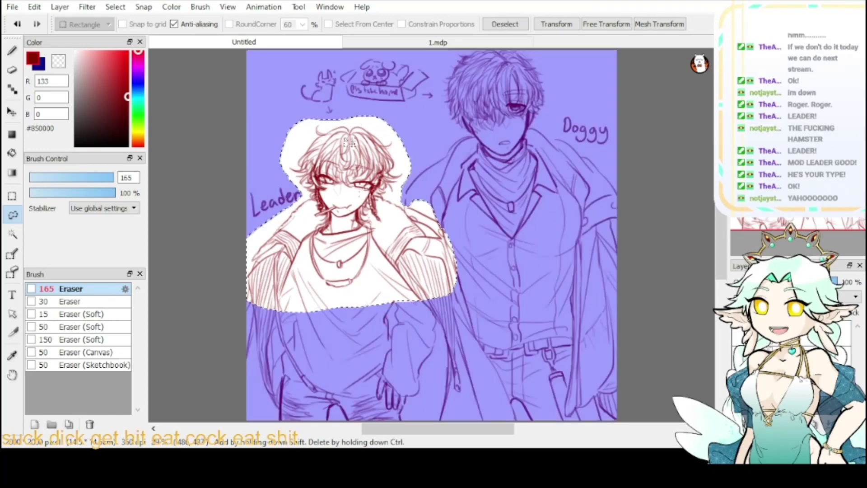
click(38, 8)
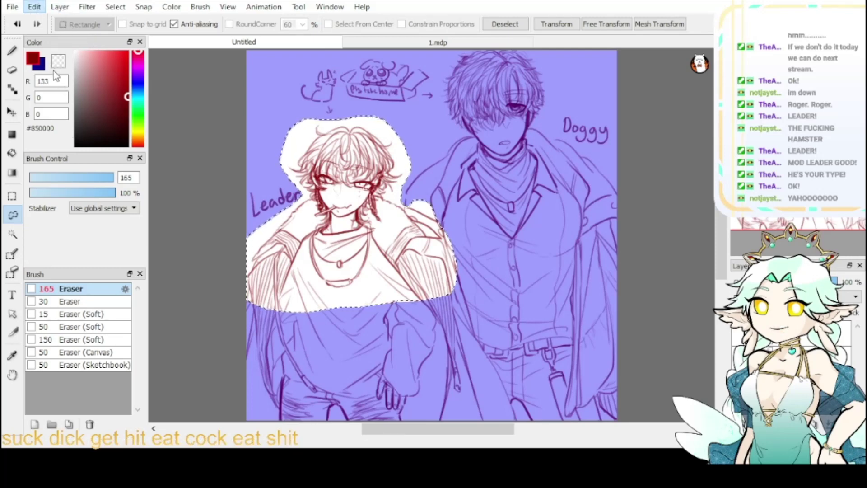
click(355, 42)
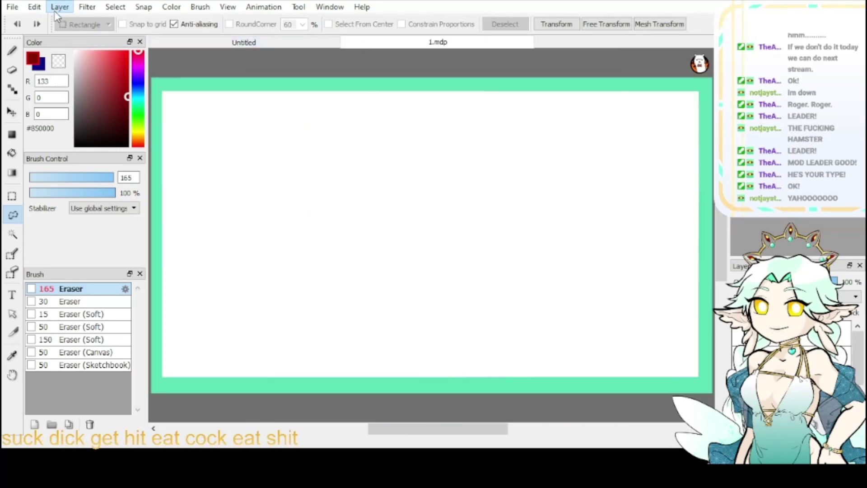
click(38, 6)
click(67, 84)
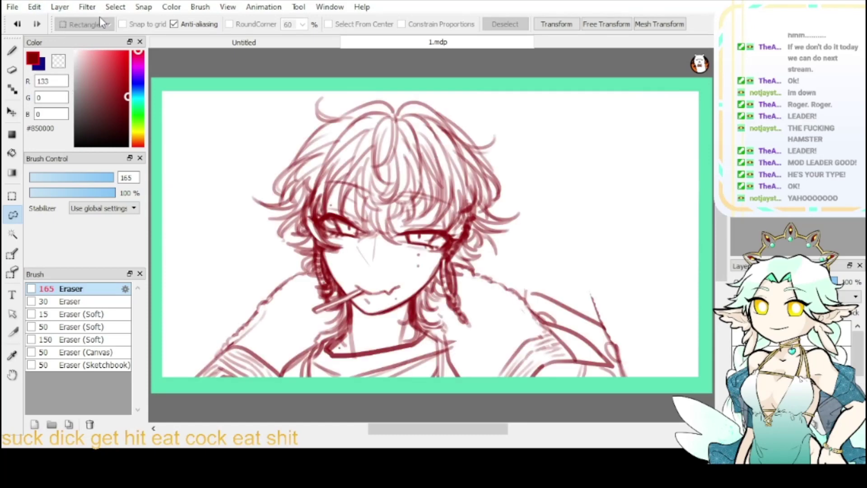
- Transform the pasted Leader sketch by tilting it clockwise, enlarging it and shifting it within the green frame
key(ctrl+t)
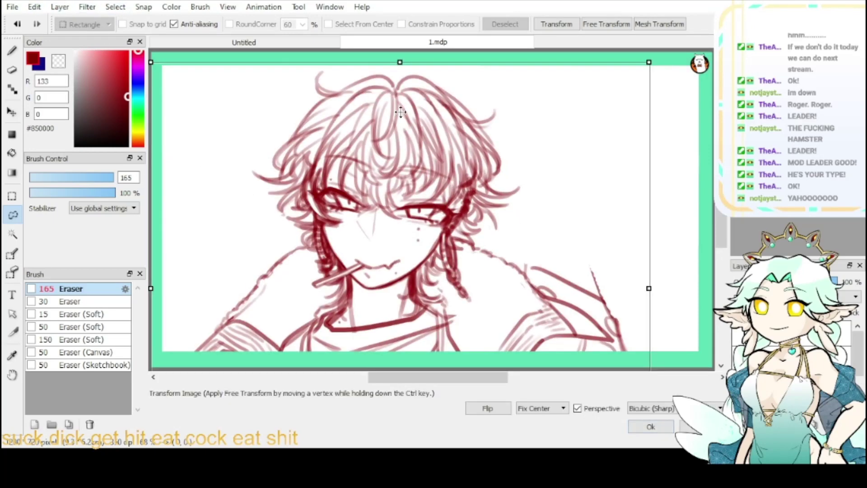
key(ctrl+minus)
key(ctrl+minus)
drag(530, 159, 629, 153)
mouse_move(632, 121)
mouse_down()
mouse_move(658, 100)
mouse_move(623, 129)
mouse_move(657, 117)
mouse_move(655, 131)
mouse_up()
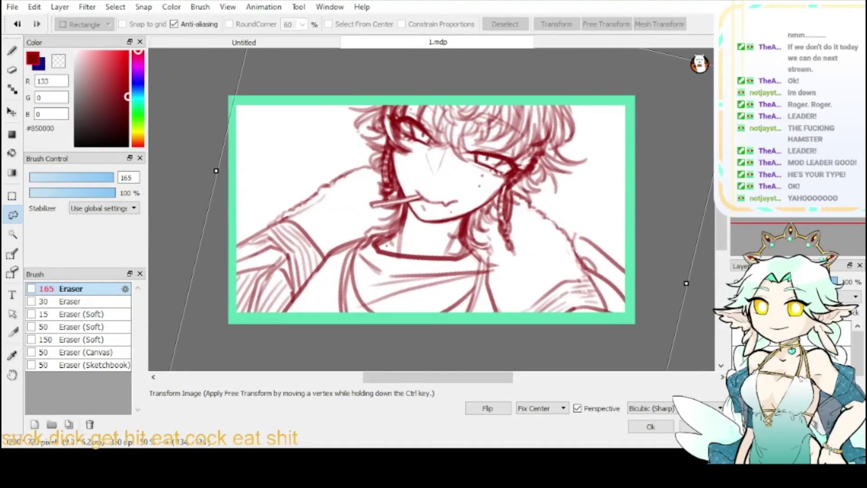
- Enlarge the Leader sketch further, move the face toward the frame's left half, apply the transform, and activate the 165 px eraser
scroll(655, 133, down, 1)
key(ctrl+minus)
drag(556, 180, 570, 168)
drag(599, 128, 620, 109)
mouse_move(593, 145)
mouse_down()
mouse_move(608, 155)
mouse_move(563, 147)
mouse_move(609, 141)
mouse_up()
mouse_move(574, 155)
mouse_down()
mouse_move(568, 174)
mouse_move(562, 170)
mouse_up()
drag(579, 117, 596, 108)
mouse_move(575, 140)
mouse_down()
mouse_move(569, 149)
mouse_move(569, 135)
mouse_move(565, 147)
mouse_up()
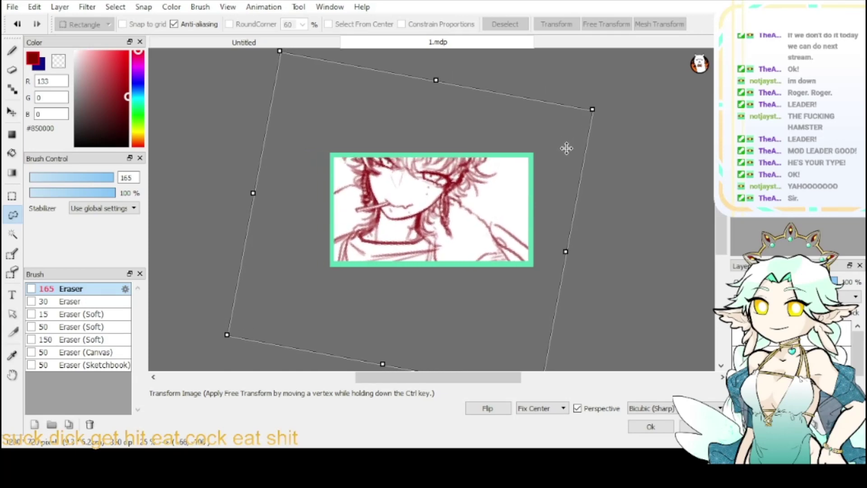
drag(576, 187, 567, 191)
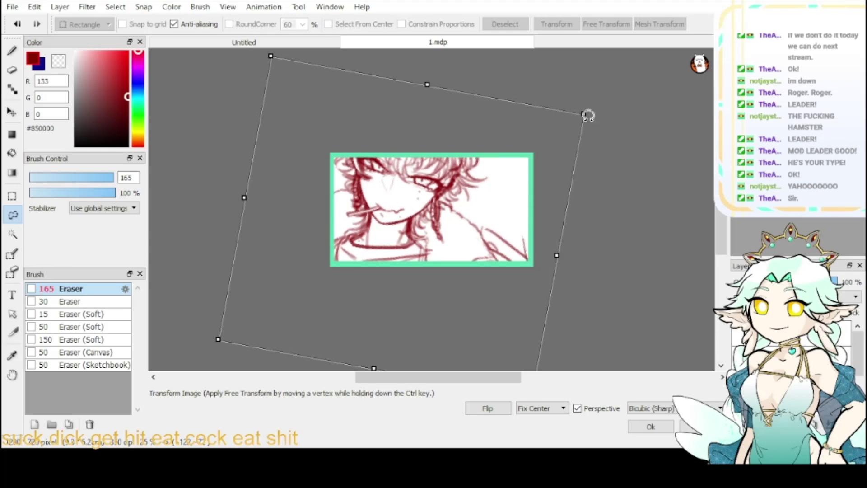
drag(492, 242, 488, 243)
click(650, 426)
key(e)
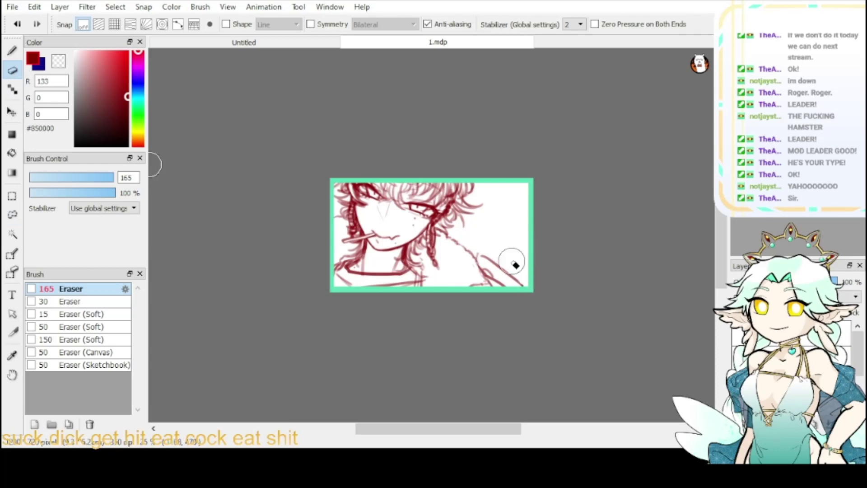
- Erase the stray sleeve lines in the lower right of the green frame in 1.mdp
click(335, 43)
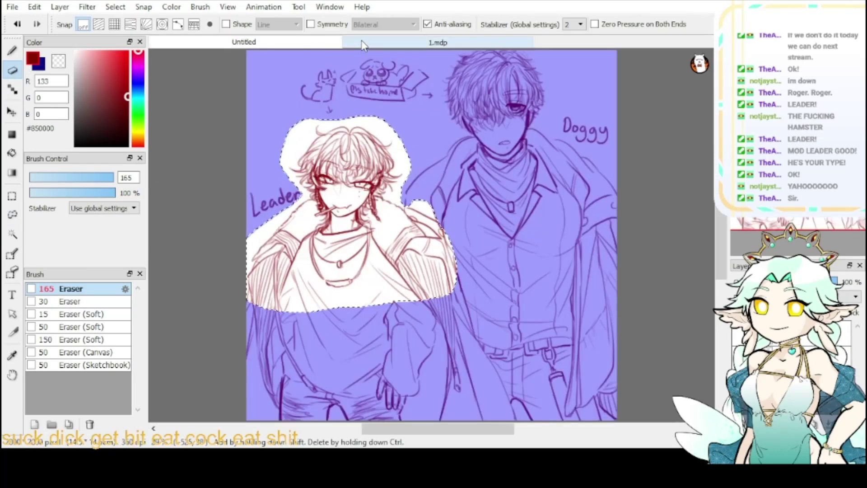
click(364, 43)
mouse_move(480, 245)
mouse_down()
mouse_move(500, 285)
mouse_move(478, 234)
mouse_move(499, 268)
mouse_move(480, 244)
mouse_move(492, 274)
mouse_move(485, 265)
mouse_move(534, 292)
mouse_move(502, 269)
mouse_up()
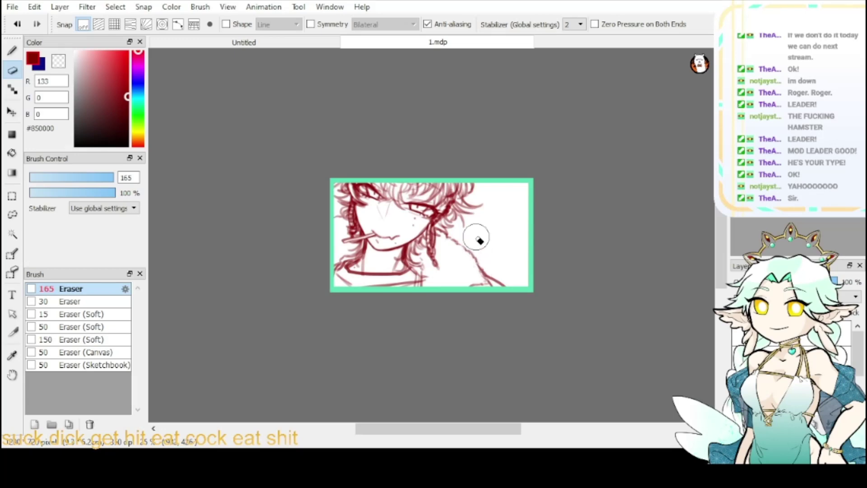
- Display the Cleaner and Nun sketch in the Untitled drawing, clear the old selection and activate the freehand selection
click(325, 43)
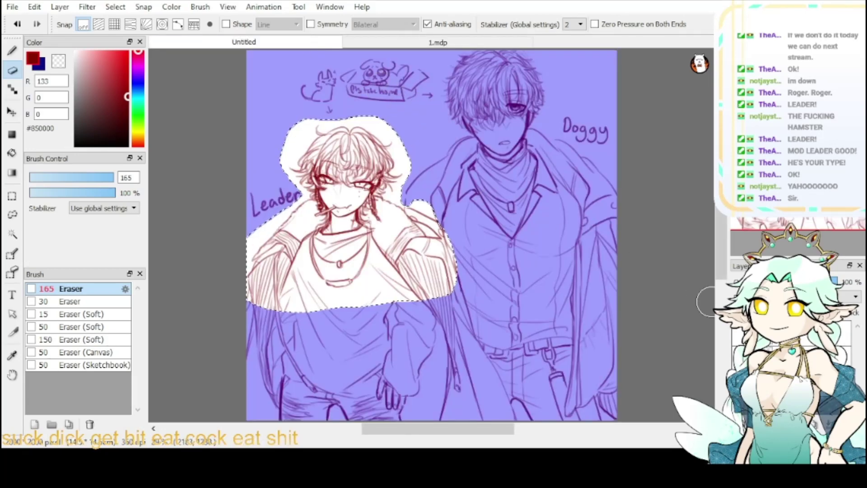
click(738, 382)
click(738, 358)
click(785, 357)
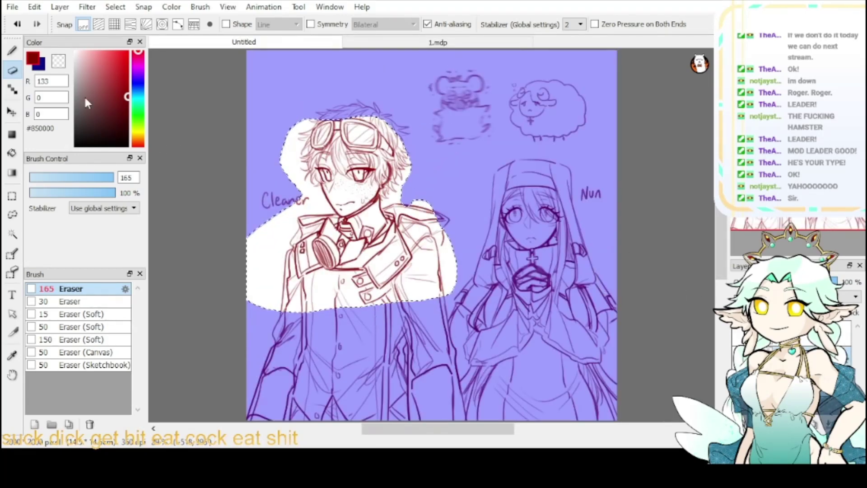
click(13, 212)
key(ctrl+d)
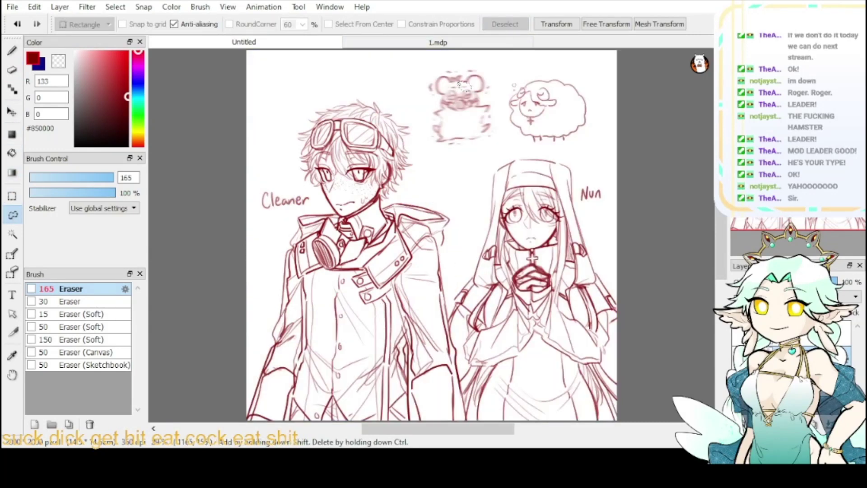
- Select the hamster sketch above the Nun freehand and paste a copy into 1.mdp
mouse_move(444, 60)
mouse_down()
mouse_move(428, 71)
mouse_move(421, 117)
mouse_move(441, 165)
mouse_move(489, 158)
mouse_move(502, 135)
mouse_move(504, 92)
mouse_move(443, 59)
mouse_up()
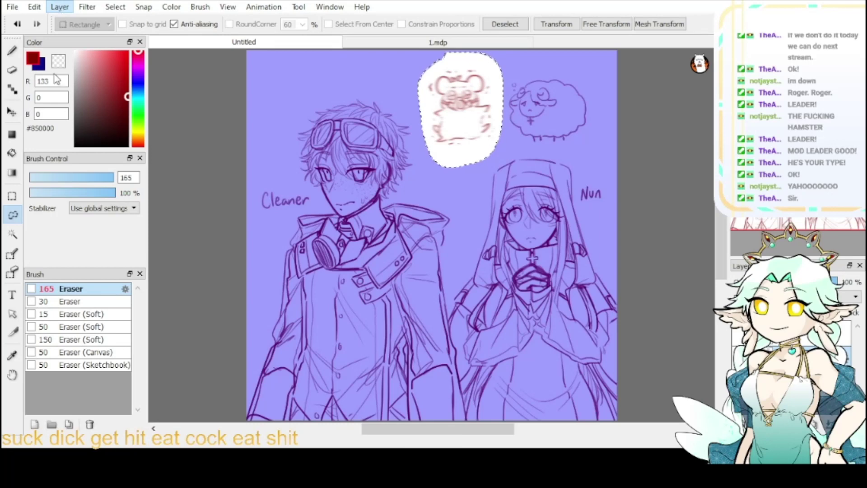
click(67, 67)
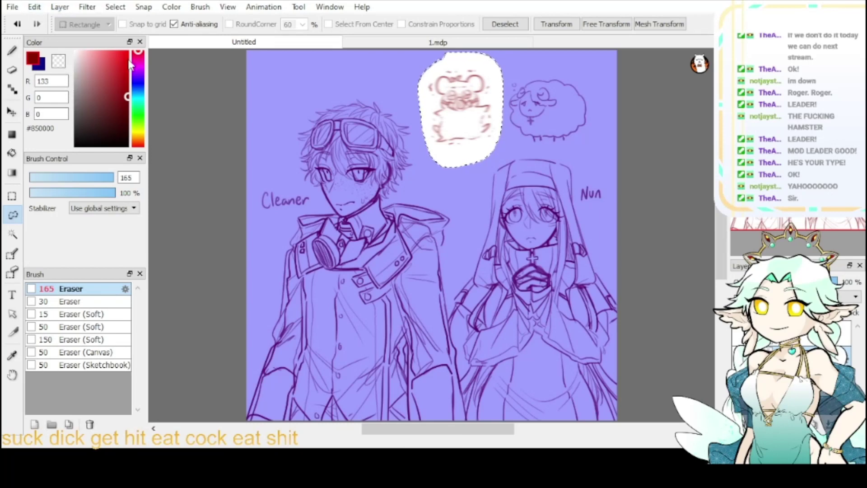
click(399, 42)
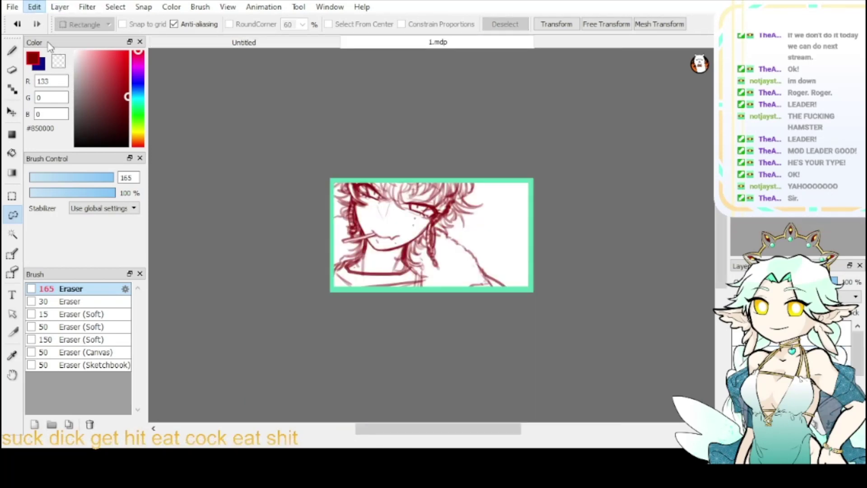
click(58, 89)
- Move the pasted hamster to the frame's upper-right area, rotate it nearly upside down and apply the transform
click(124, 9)
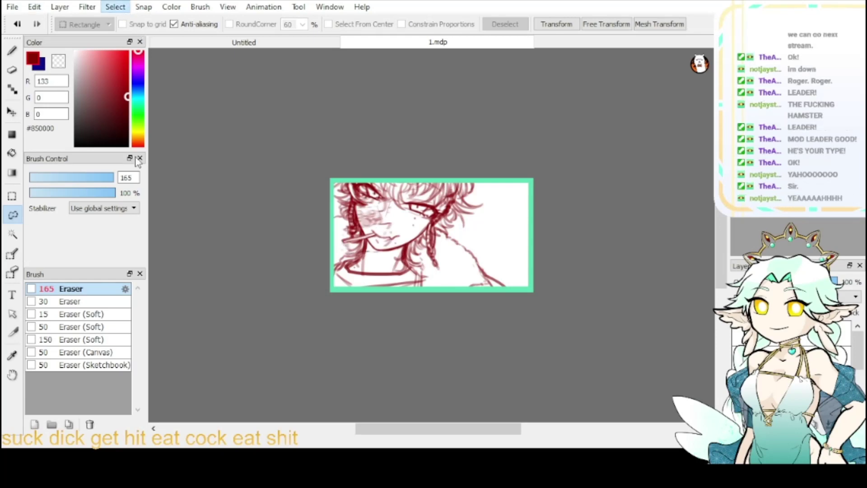
click(148, 174)
drag(383, 196, 511, 185)
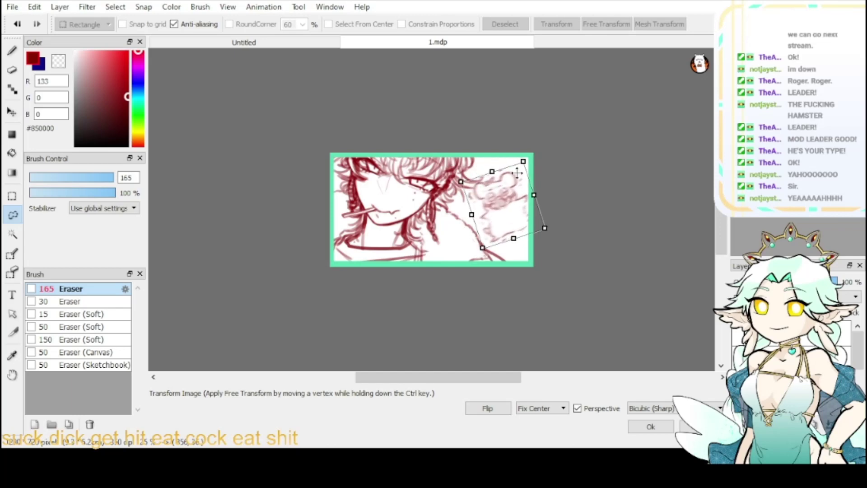
mouse_move(512, 183)
mouse_down()
mouse_move(522, 175)
mouse_move(488, 202)
mouse_move(490, 217)
mouse_move(489, 205)
mouse_move(536, 188)
mouse_move(519, 197)
mouse_move(552, 198)
mouse_move(523, 201)
mouse_up()
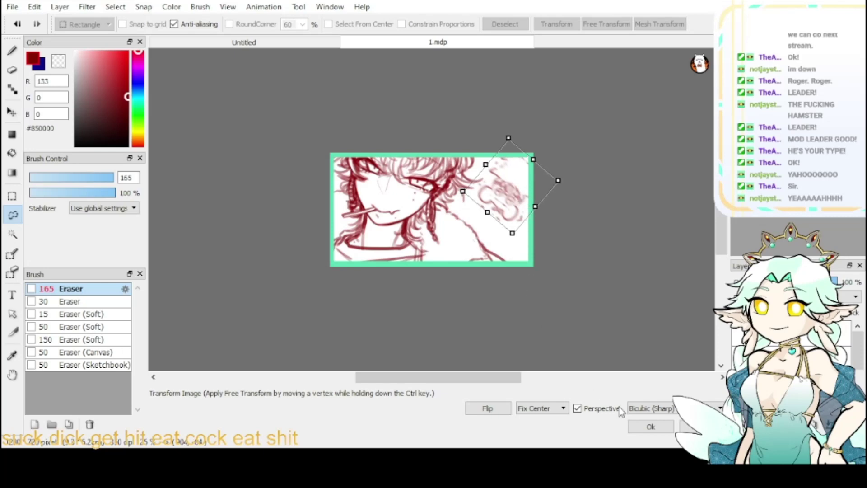
click(650, 426)
key(ctrl+0)
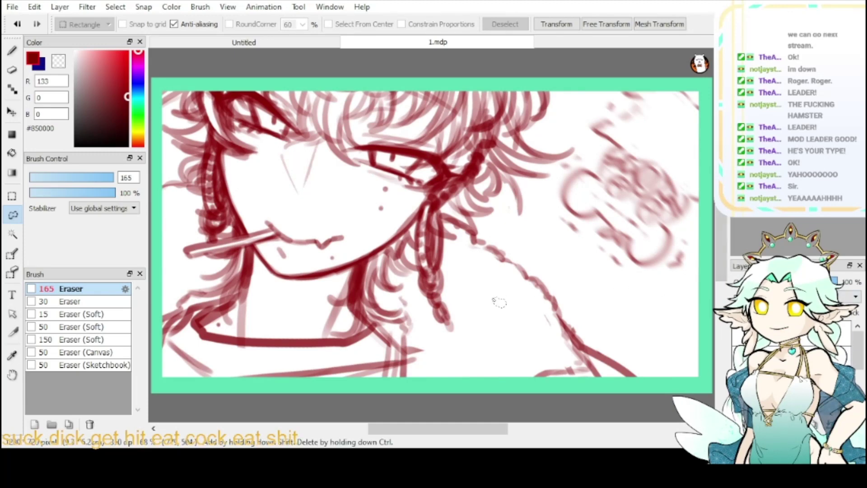
- Close the crowned character's PNG and paste the copied spiral-eyed character into 1.mdp, ready for transforming
click(39, 66)
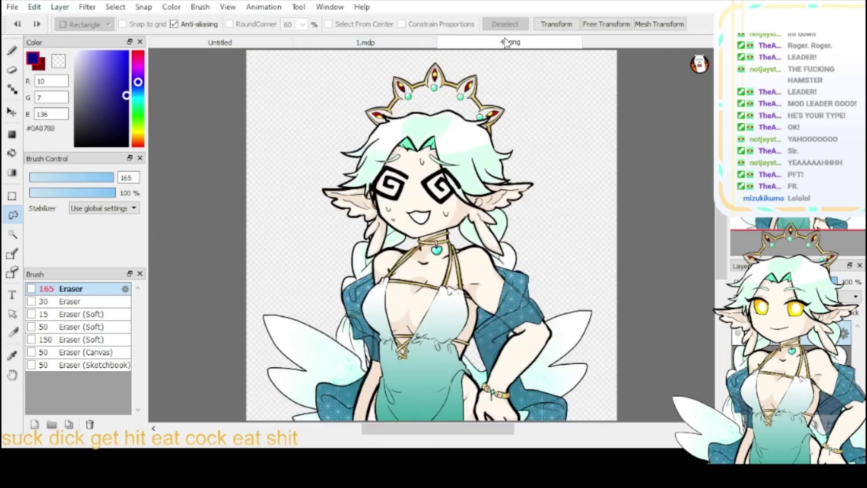
key(ctrl+w)
click(352, 42)
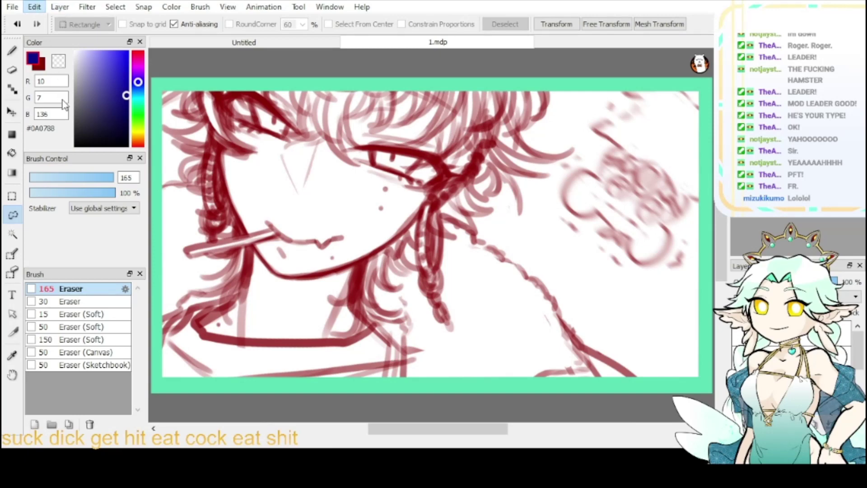
key(ctrl+v)
key(ctrl+t)
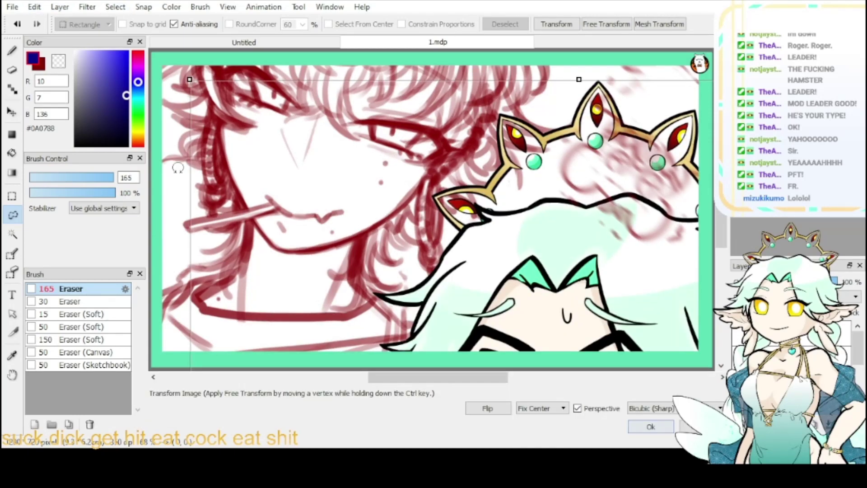
- Shrink the pasted crowned character, tilt it counterclockwise and move it toward the frame's lower-right area
drag(564, 269, 374, 271)
drag(539, 211, 433, 212)
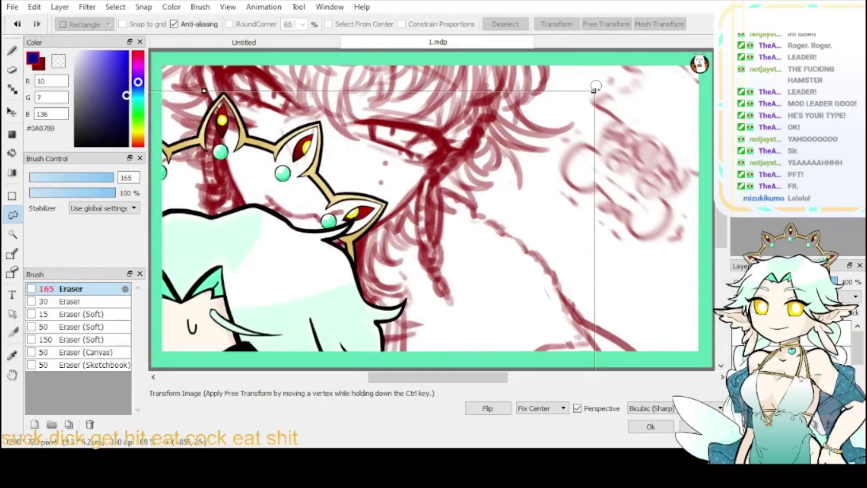
drag(596, 86, 390, 313)
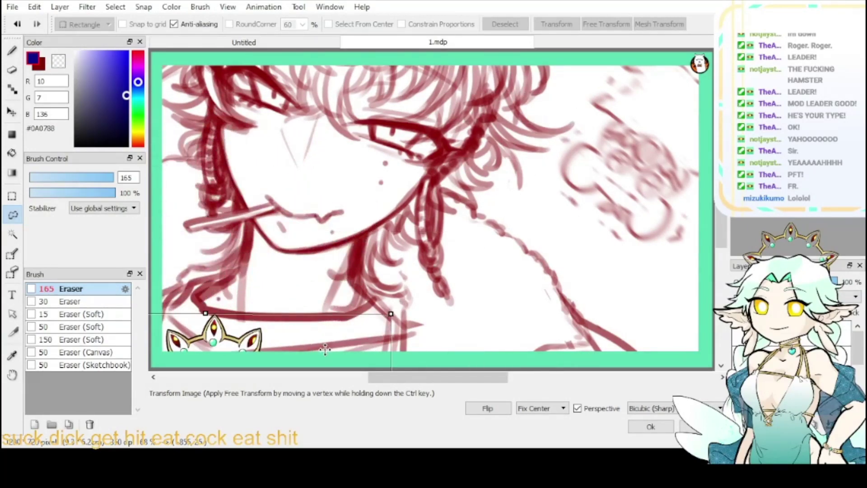
drag(325, 349, 614, 211)
drag(708, 209, 605, 199)
drag(537, 238, 695, 245)
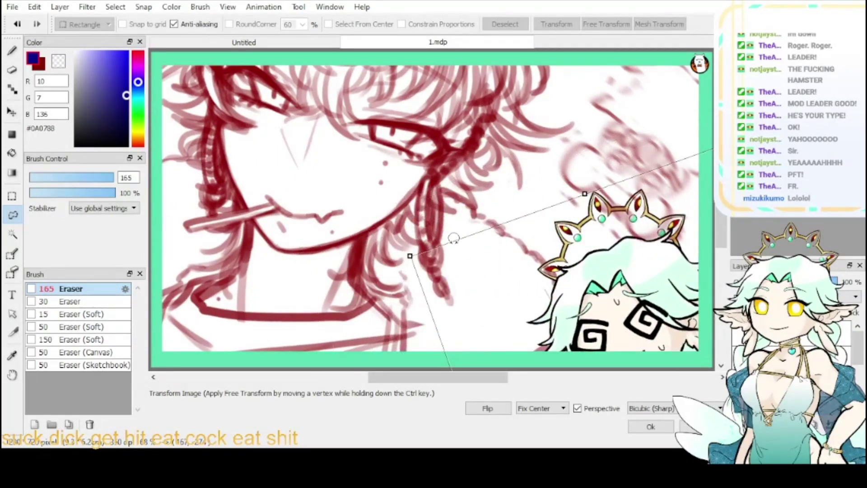
- Shrink the crowned character further, reduce its tilt so it peeks from the frame's lower-right edge, and apply the transform
drag(407, 257, 481, 306)
drag(578, 321, 503, 319)
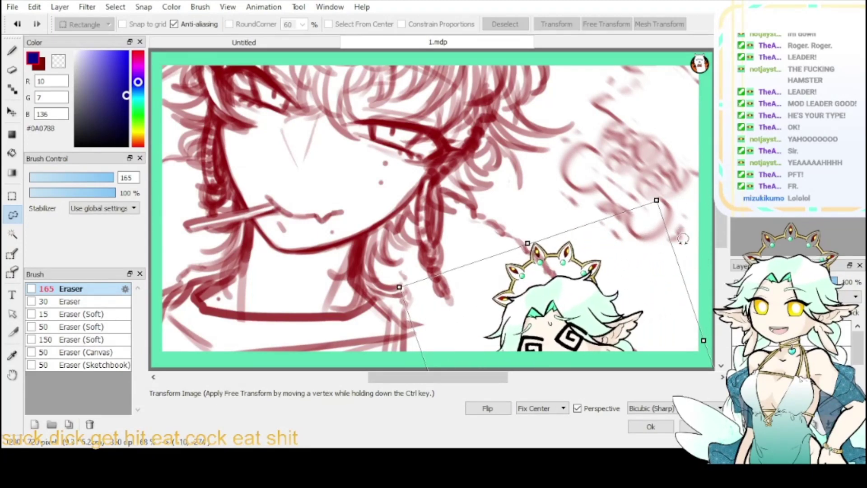
drag(679, 238, 695, 310)
drag(643, 298, 655, 279)
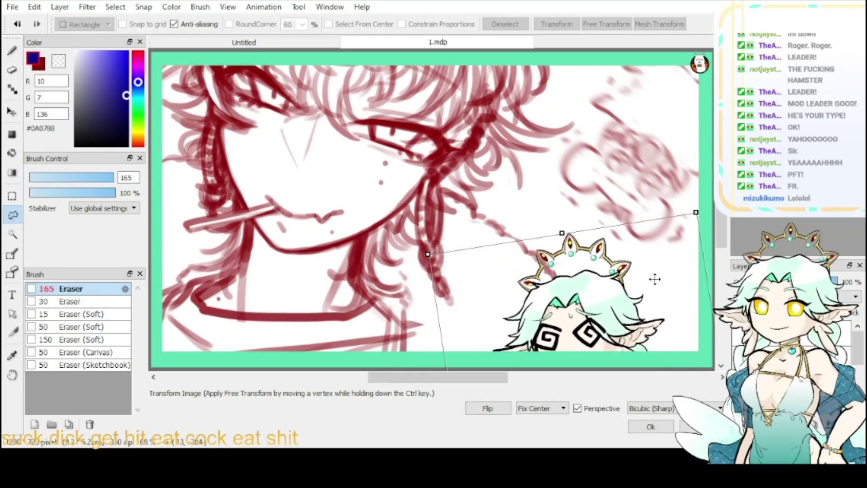
click(667, 426)
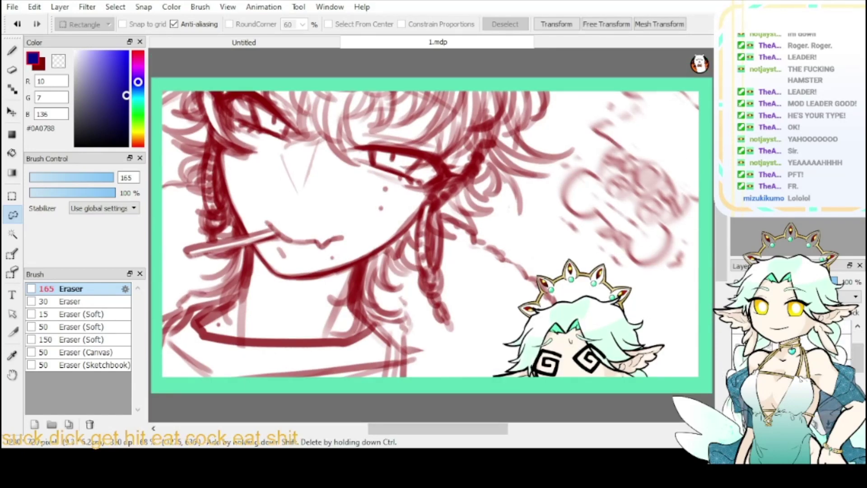
- Offset a duplicate of the crowned character to the right, behind the original
click(13, 113)
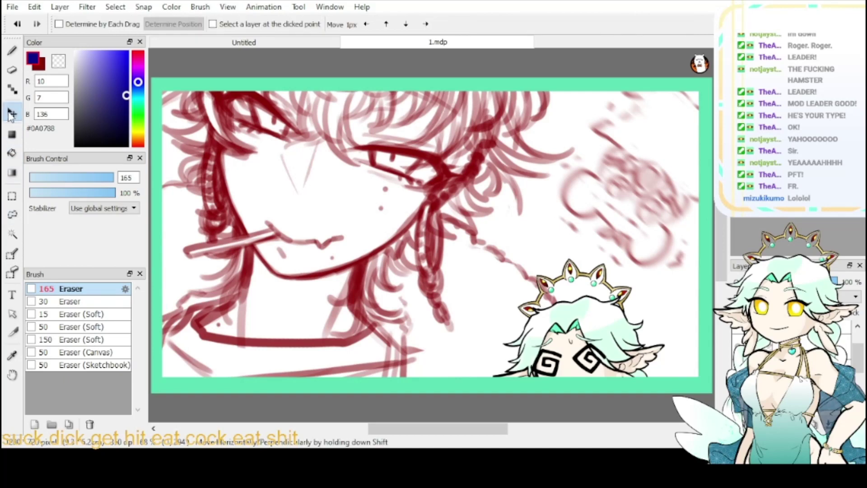
drag(567, 324, 603, 326)
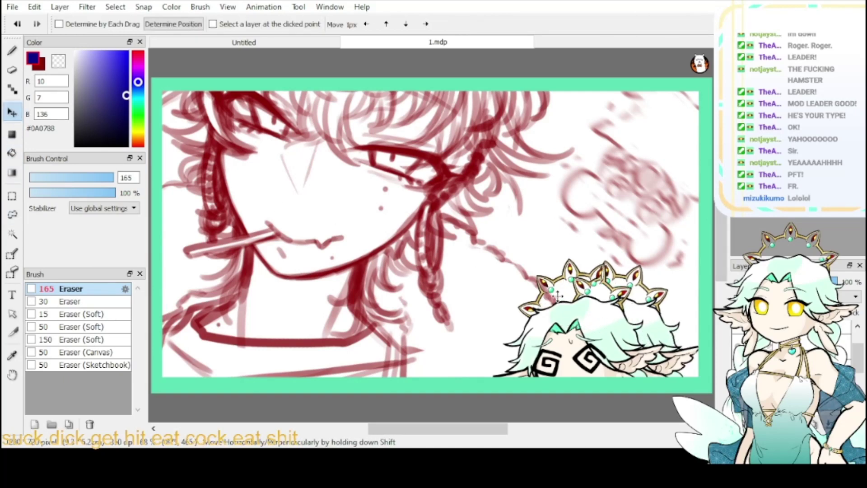
- Set the two gradient colours to green #00C179 and dark green #006A42, based on the character's mint hair ornament
alt+click(566, 327)
drag(105, 67, 138, 74)
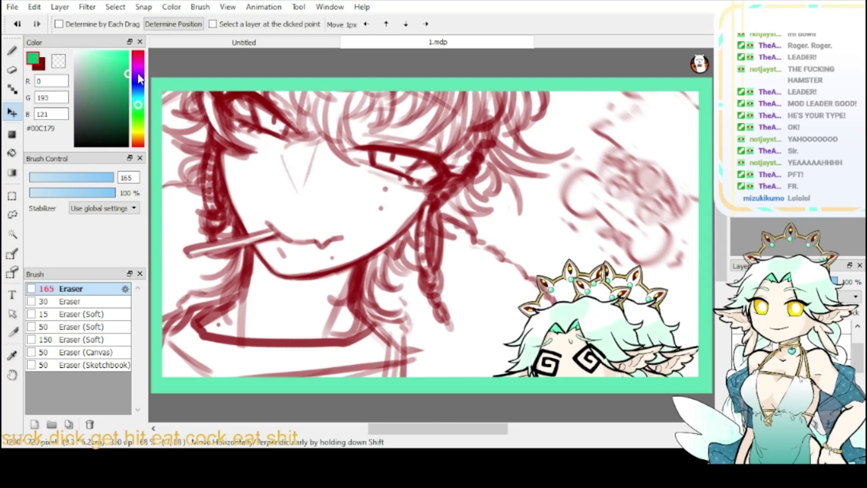
click(40, 65)
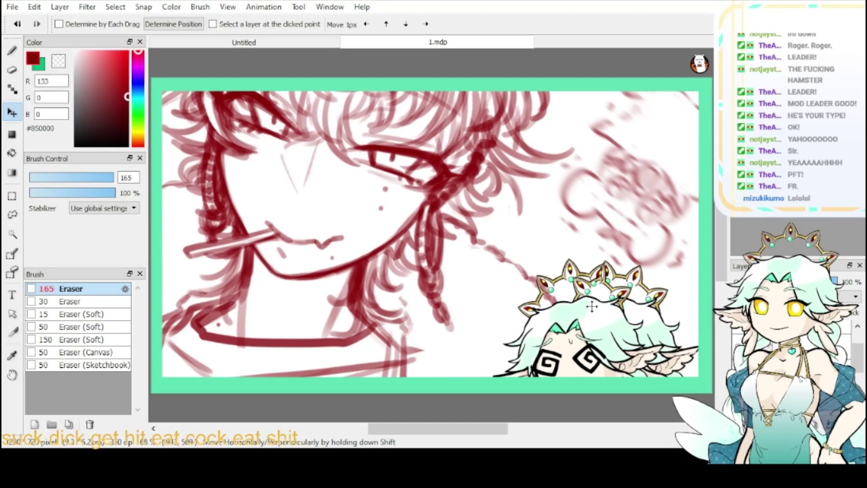
alt+click(569, 325)
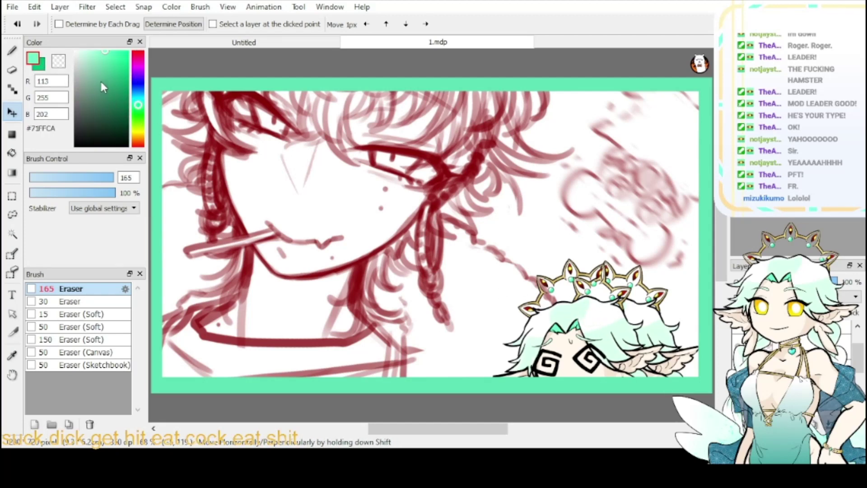
drag(103, 83, 137, 107)
- Fill the offset copy's silhouette with a linear foreground-background gradient from dark green at its base to bright green above
click(12, 173)
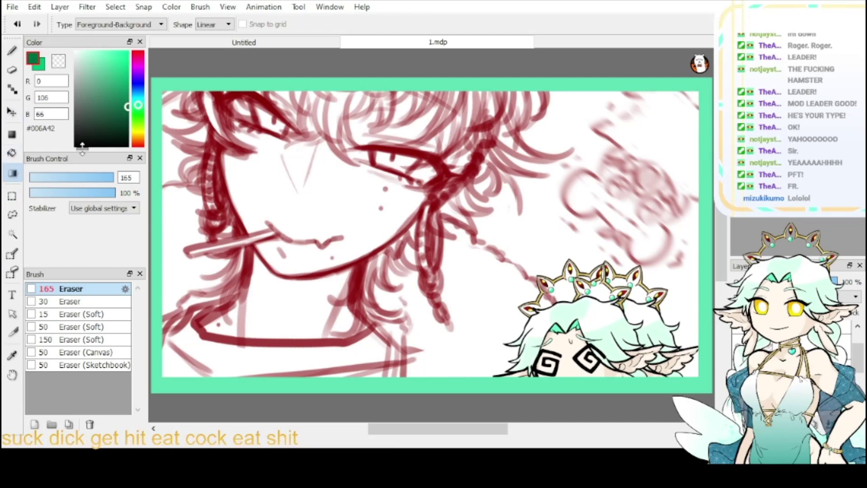
drag(655, 356, 624, 246)
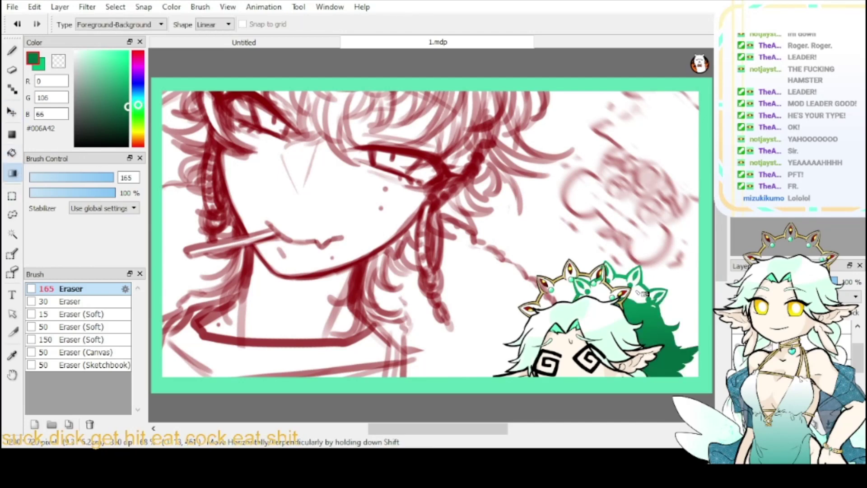
drag(662, 368, 637, 296)
- Set the foreground colour to white and the background colour to orange, and choose the 15 px Edge Pen
click(844, 363)
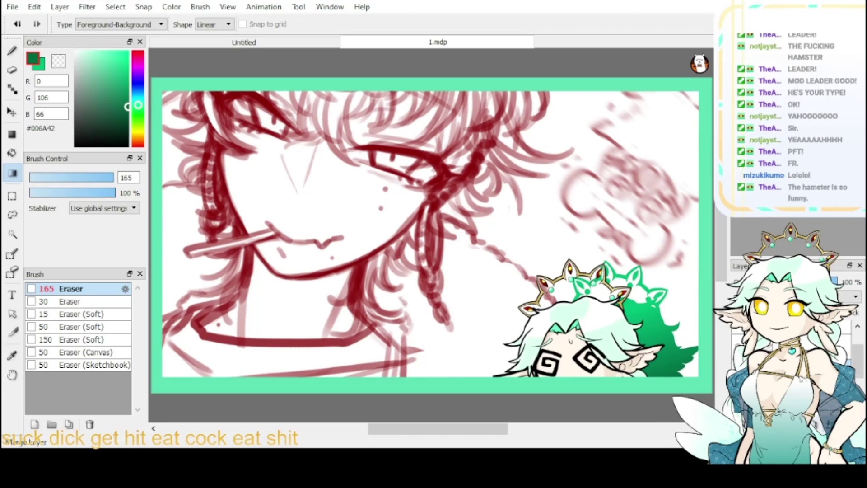
drag(136, 131, 138, 138)
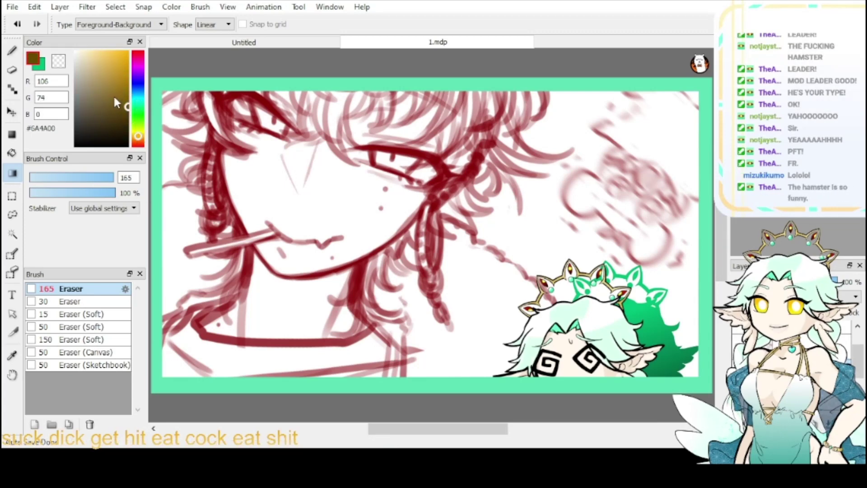
drag(114, 93, 49, 35)
click(41, 66)
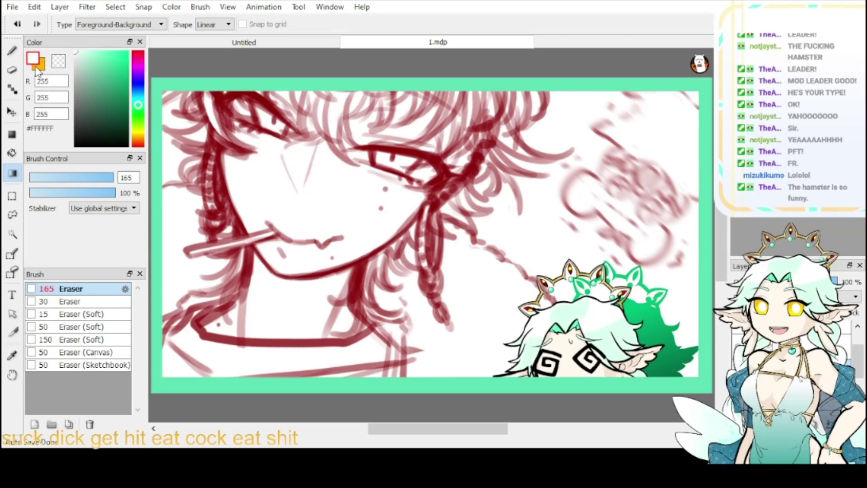
key(b)
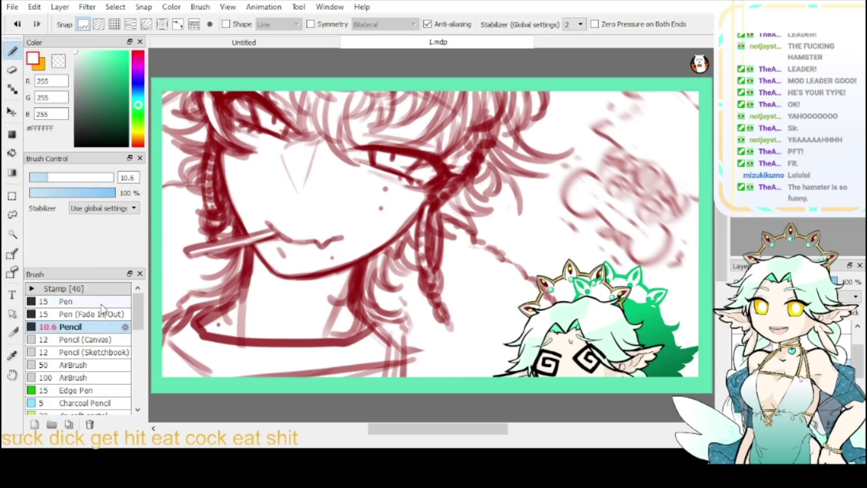
click(91, 390)
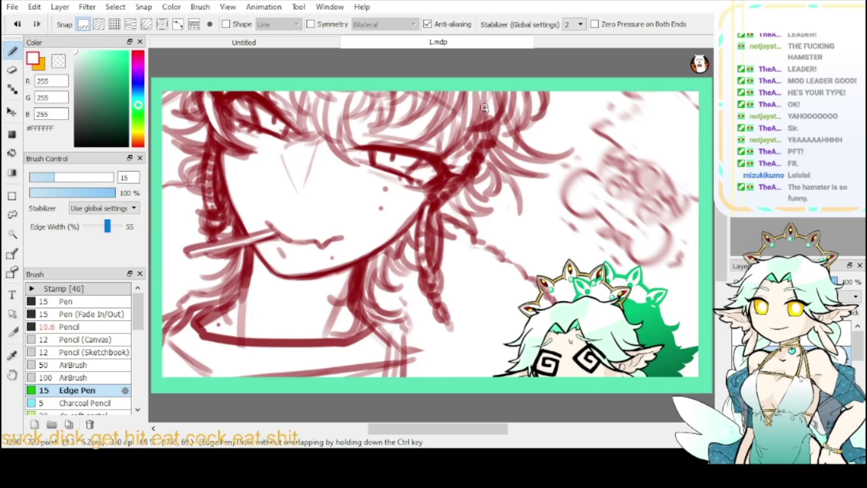
mouse_move(476, 89)
mouse_down()
mouse_move(447, 158)
mouse_move(456, 164)
mouse_up()
key(ctrl+z)
key(ctrl+z)
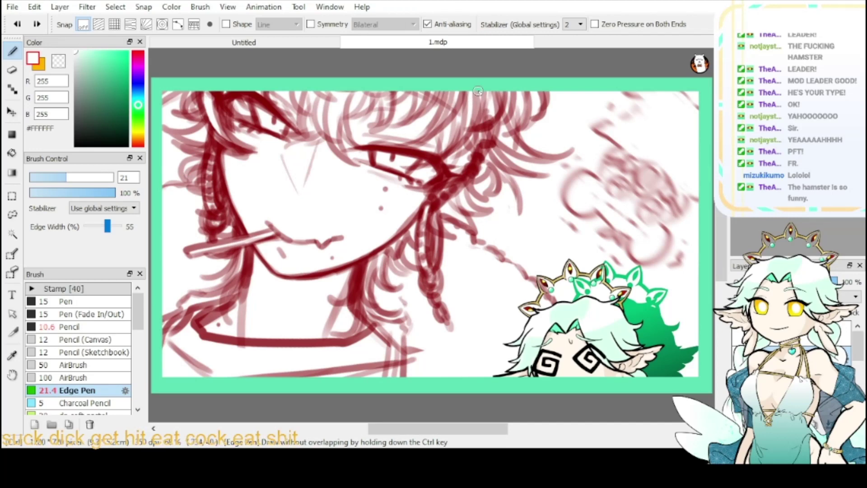
- Handwrite "#2" with the Edge Pen at size 21 over the Leader's hair near the frame's upper edge, redoing faulty strokes
mouse_move(487, 84)
mouse_down()
mouse_move(459, 153)
mouse_move(479, 146)
mouse_up()
drag(445, 137, 508, 121)
mouse_move(450, 121)
mouse_down()
mouse_move(514, 105)
mouse_move(501, 148)
mouse_move(535, 138)
mouse_up()
drag(570, 105, 554, 159)
key(ctrl+z)
key(ctrl+z)
mouse_move(519, 103)
mouse_down()
mouse_move(553, 99)
mouse_move(553, 135)
mouse_up()
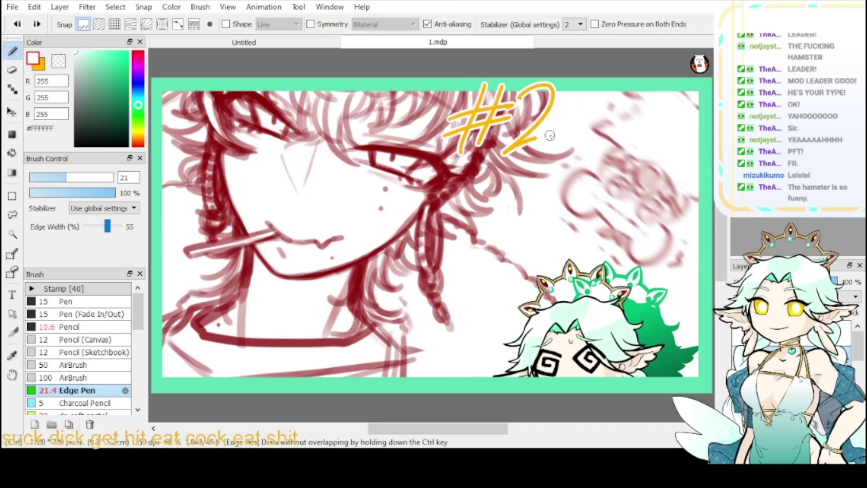
- Undo the handwritten "#2" lettering and set the Edge Pen size to 30
drag(587, 93, 554, 165)
key(ctrl+z)
key(ctrl+z)
key(ctrl+z)
key(ctrl+z)
key(ctrl+z)
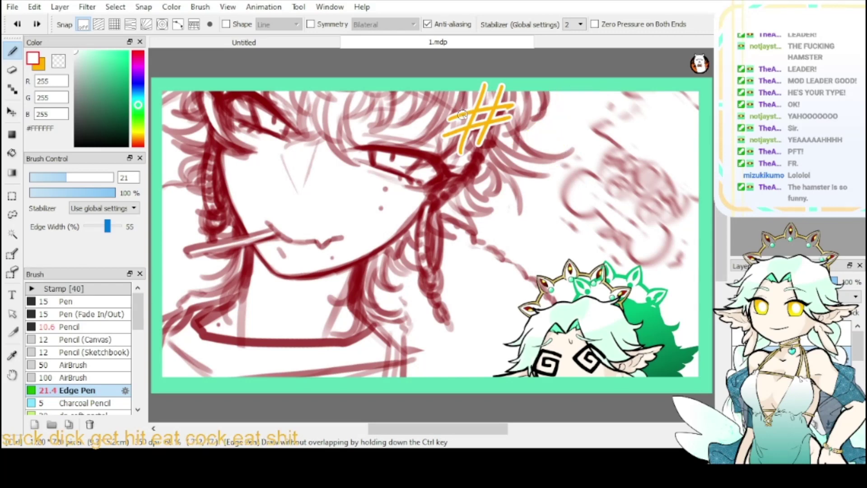
click(77, 178)
key(ctrl+z)
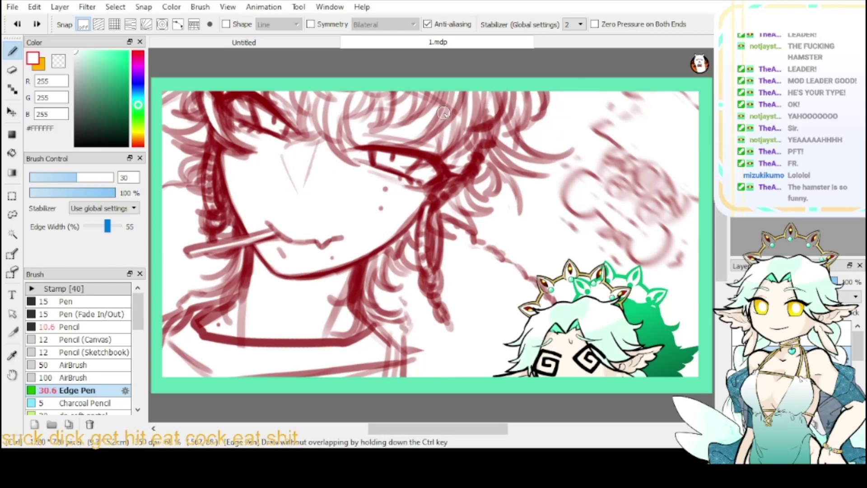
drag(467, 83, 443, 155)
mouse_move(487, 85)
mouse_down()
mouse_move(464, 142)
mouse_move(503, 102)
mouse_up()
drag(429, 137, 495, 114)
key(ctrl+z)
key(ctrl+z)
key(ctrl+z)
key(ctrl+z)
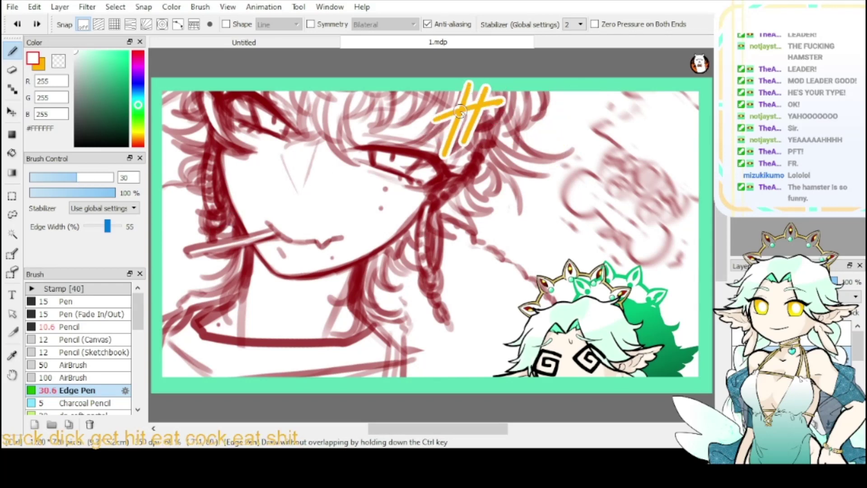
drag(459, 84, 440, 166)
drag(423, 121, 502, 86)
mouse_move(419, 145)
mouse_down()
mouse_move(502, 112)
mouse_move(462, 161)
mouse_up()
drag(513, 100, 506, 114)
drag(492, 108, 527, 95)
key(ctrl+z)
key(ctrl+z)
key(ctrl+z)
key(ctrl+z)
key(ctrl+z)
key(ctrl+z)
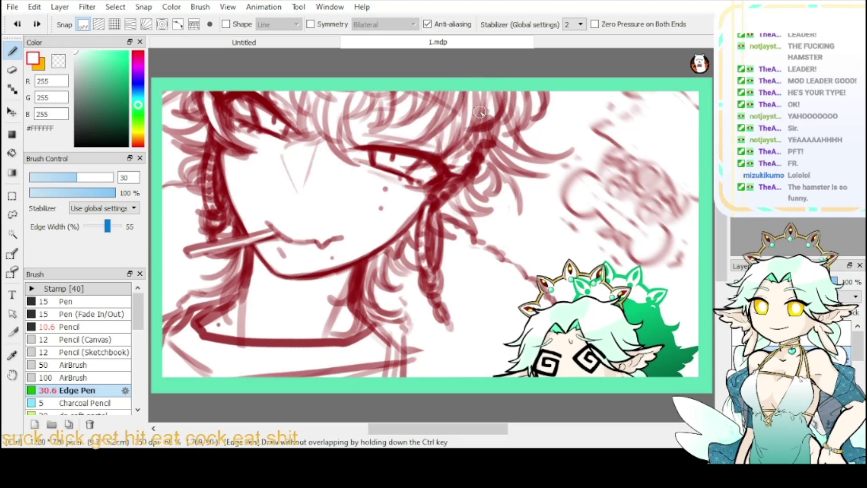
- Handwrite "#29" in white-edged orange over the Leader's hair near the frame's upper edge
drag(470, 92, 447, 174)
drag(498, 91, 477, 156)
drag(435, 130, 510, 105)
mouse_move(431, 152)
mouse_down()
mouse_move(502, 127)
mouse_move(503, 149)
mouse_move(544, 145)
mouse_up()
mouse_move(580, 105)
mouse_down()
mouse_move(558, 123)
mouse_move(556, 171)
mouse_up()
- Draw a speech-bubble-like arc under "#29" with a short curved tail below it, redoing the oversized first arc
mouse_move(433, 108)
mouse_down()
mouse_move(413, 164)
mouse_move(585, 142)
mouse_up()
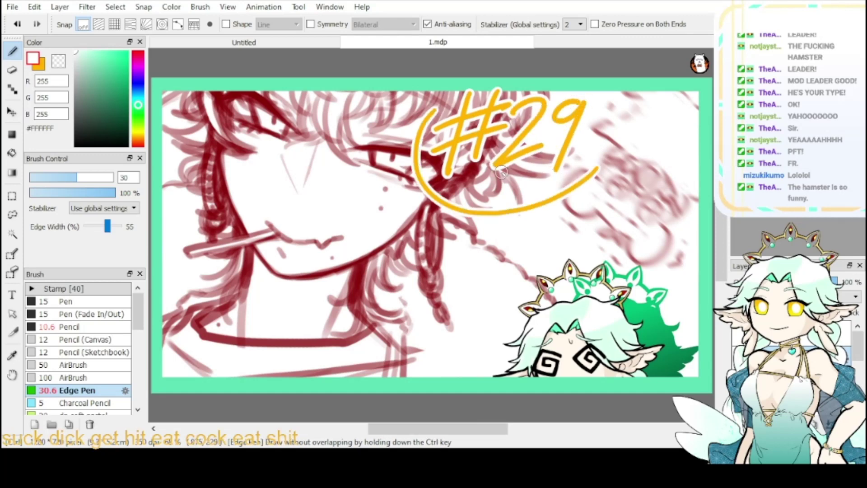
key(ctrl+z)
drag(434, 96, 586, 141)
drag(463, 196, 432, 222)
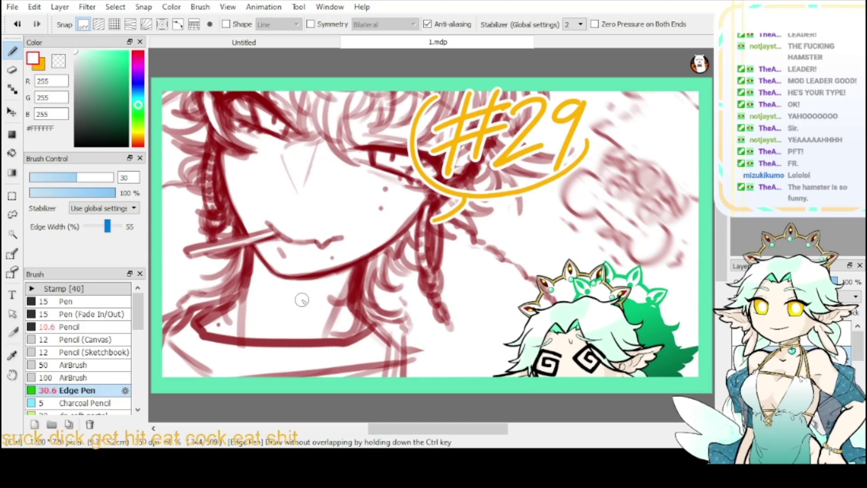
mouse_move(322, 293)
mouse_down()
mouse_move(354, 340)
mouse_move(374, 331)
mouse_move(391, 302)
mouse_move(415, 322)
mouse_up()
drag(421, 280, 451, 276)
drag(469, 271, 470, 289)
drag(457, 246, 459, 249)
drag(474, 285, 501, 268)
drag(521, 240, 530, 293)
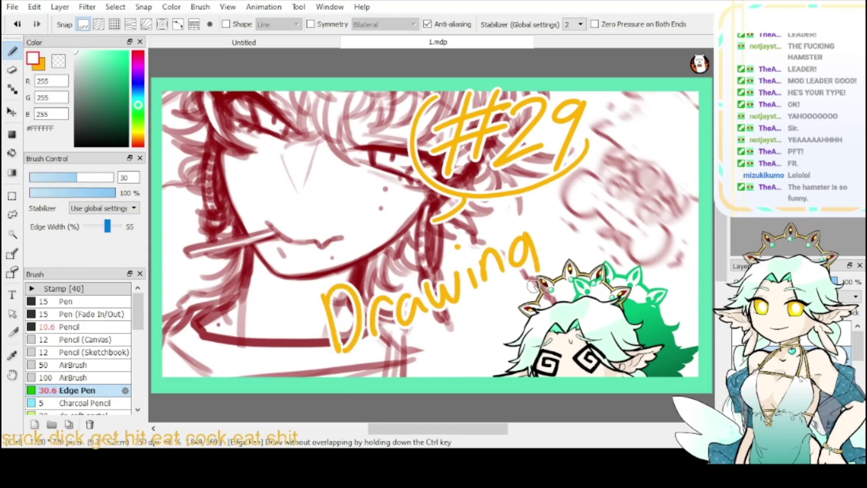
key(ctrl+z)
key(ctrl+z)
key(ctrl+z)
key(ctrl+z)
key(ctrl+z)
key(ctrl+z)
key(ctrl+z)
key(ctrl+z)
key(ctrl+z)
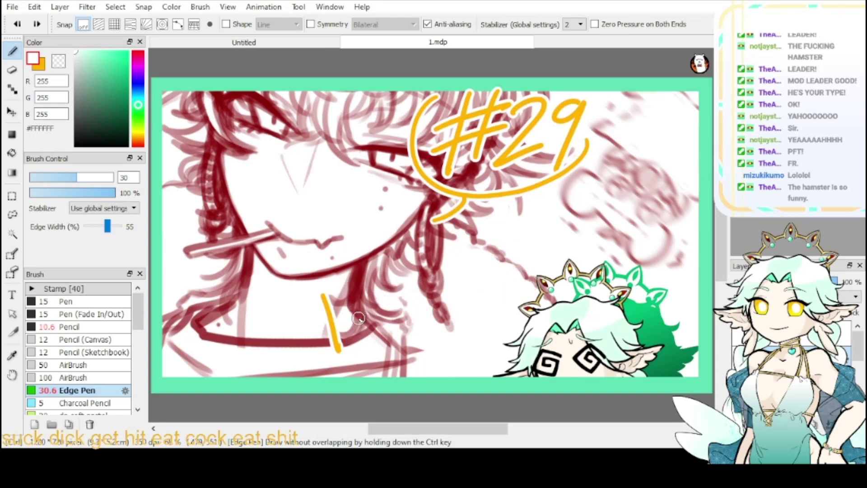
drag(335, 338, 343, 352)
key(ctrl+z)
- Handwrite "Drawing" on an upward slant from the Leader's neck towards the space above the character's crown
drag(346, 291, 338, 355)
mouse_move(334, 303)
mouse_down()
mouse_move(371, 294)
mouse_move(344, 341)
mouse_up()
mouse_move(379, 319)
mouse_down()
mouse_move(389, 289)
mouse_move(408, 285)
mouse_up()
mouse_move(429, 282)
mouse_down()
mouse_move(436, 312)
mouse_move(468, 269)
mouse_move(482, 283)
mouse_move(513, 273)
mouse_up()
click(474, 239)
drag(544, 231, 555, 249)
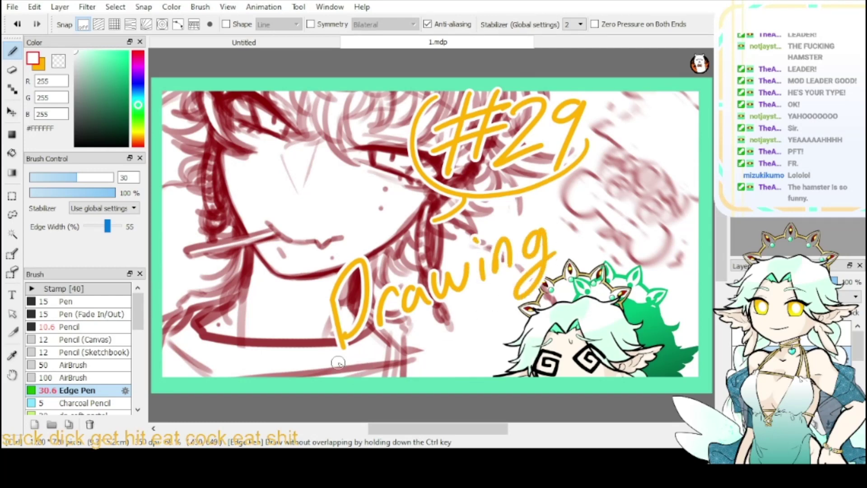
- Handwrite "Stream" directly below "Drawing", ending beside the crowned character's hair, and redo the faulty first letters
mouse_move(345, 355)
mouse_down()
mouse_move(353, 371)
mouse_move(338, 383)
mouse_up()
drag(379, 341, 384, 383)
key(ctrl+z)
key(ctrl+z)
drag(373, 349, 337, 384)
drag(392, 334, 394, 388)
drag(377, 357, 429, 354)
mouse_move(434, 343)
mouse_down()
mouse_move(436, 361)
mouse_move(512, 357)
mouse_move(529, 308)
mouse_up()
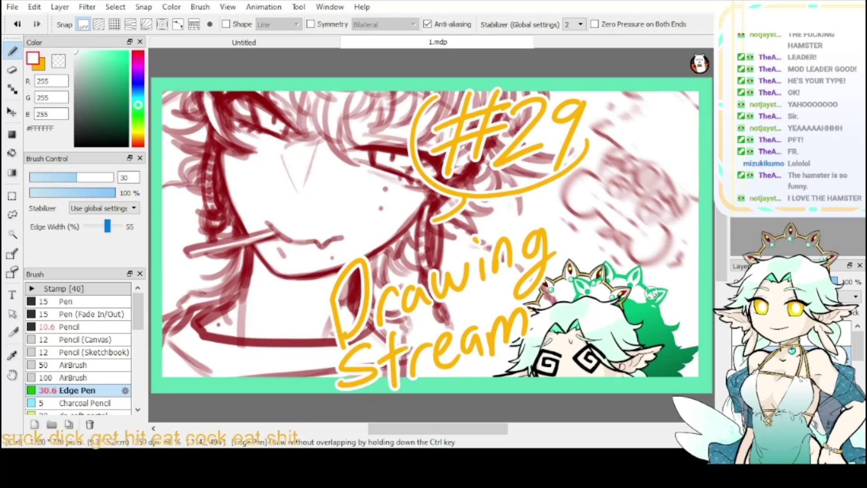
- Set the Edge Pen size to 22 and draw groups of short slanted motion dashes around the hamster
drag(74, 178, 68, 178)
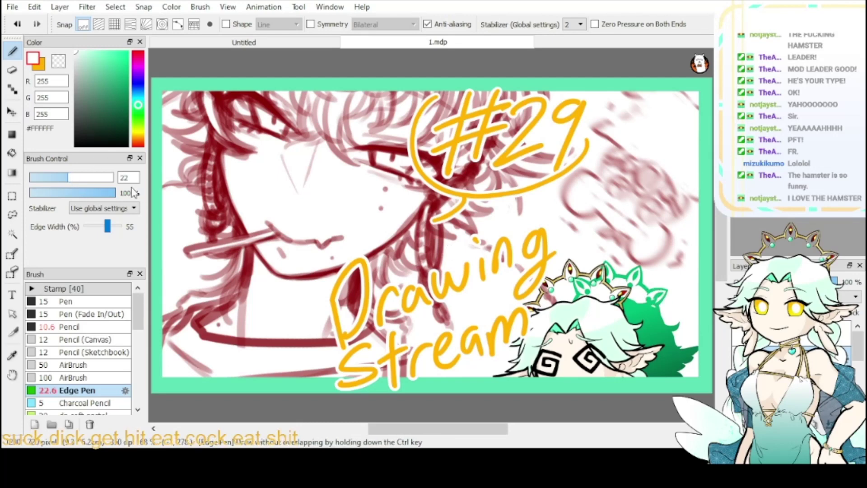
mouse_move(653, 256)
mouse_down()
mouse_move(686, 301)
mouse_move(678, 279)
mouse_move(686, 269)
mouse_up()
drag(681, 251, 690, 266)
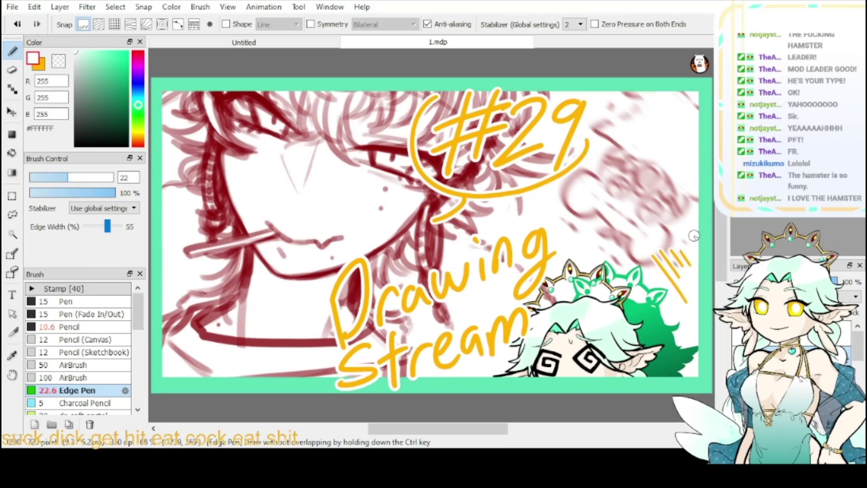
drag(687, 190, 705, 213)
drag(699, 198, 711, 210)
mouse_move(592, 84)
mouse_down()
mouse_move(627, 127)
mouse_move(632, 110)
mouse_up()
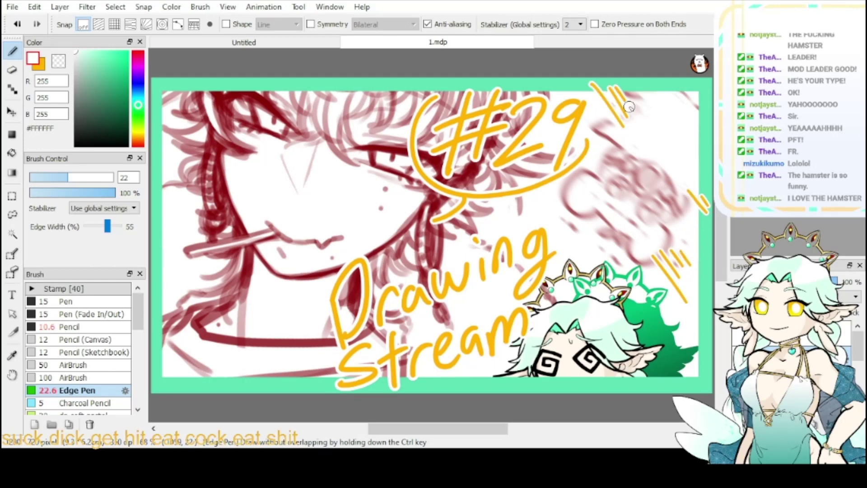
drag(557, 189, 575, 203)
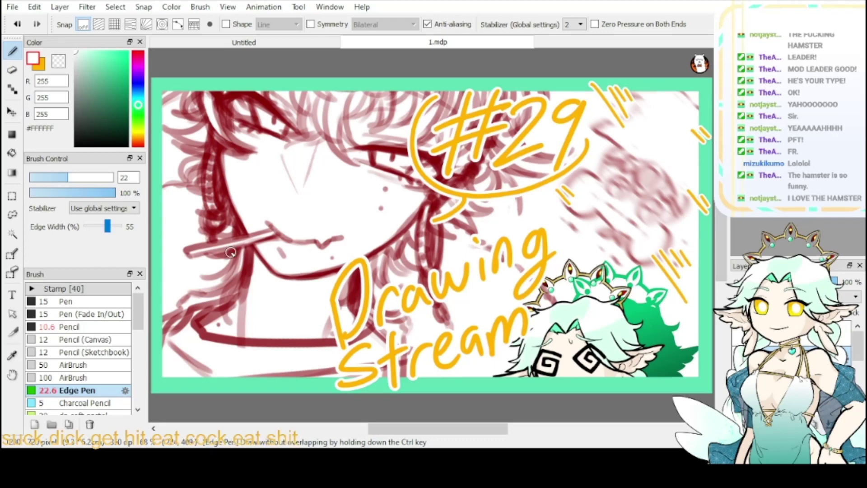
- Draw small cross-shaped sparkles down the frame's left edge beside the Leader, redoing the first one
drag(176, 168, 180, 190)
mouse_move(172, 183)
mouse_down()
mouse_move(183, 180)
mouse_move(182, 188)
mouse_up()
key(ctrl+z)
key(ctrl+z)
mouse_move(175, 178)
mouse_down()
mouse_move(187, 174)
mouse_move(173, 212)
mouse_up()
drag(168, 208, 180, 206)
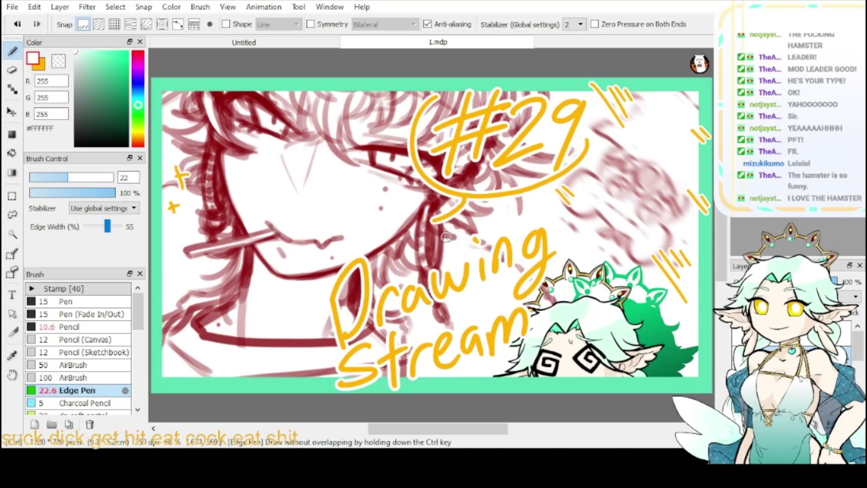
mouse_move(177, 272)
mouse_down()
mouse_move(189, 307)
mouse_move(195, 289)
mouse_up()
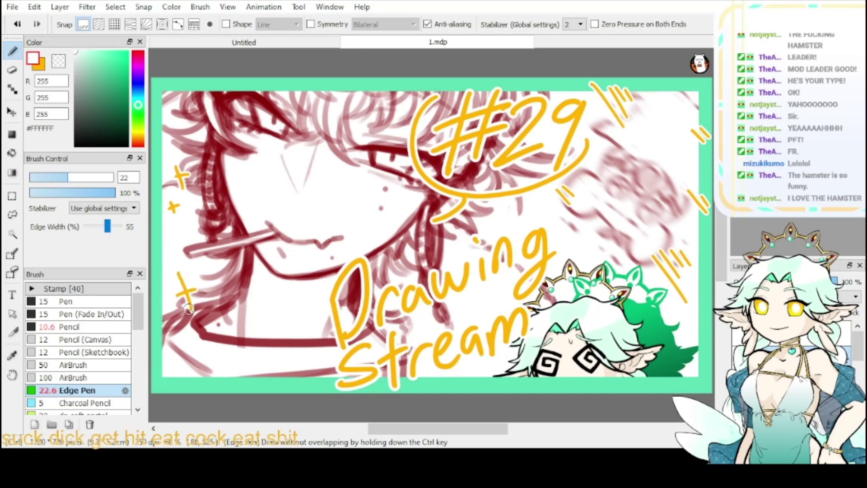
drag(176, 336, 191, 332)
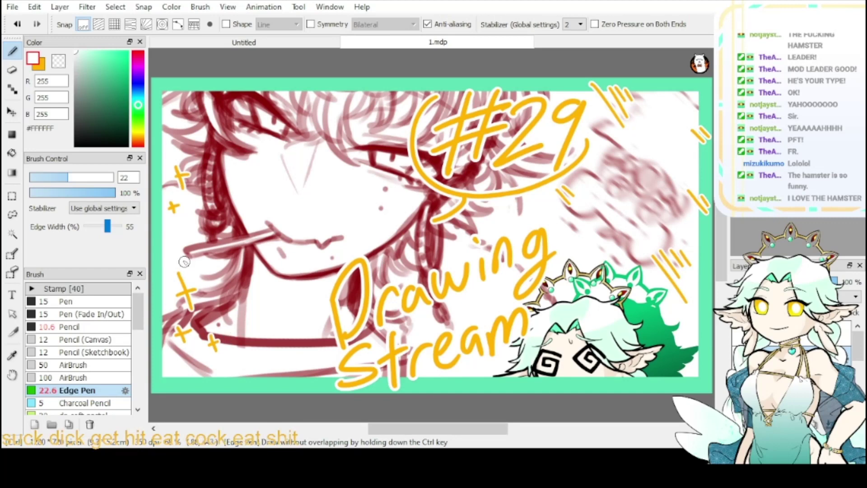
- Add tiny dashes and sparkles along the frame's left and lower edges, plus a small squiggle on the character's green shadow
drag(165, 117, 172, 122)
drag(165, 128, 171, 135)
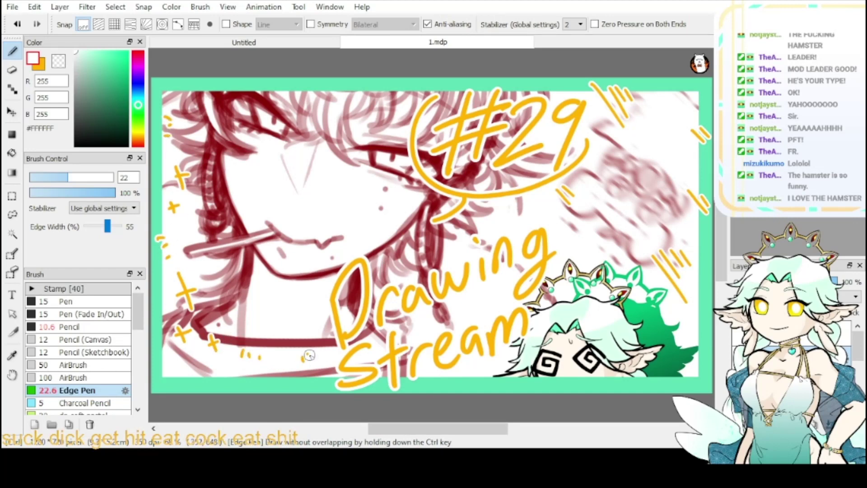
drag(281, 367, 285, 386)
drag(289, 375, 275, 378)
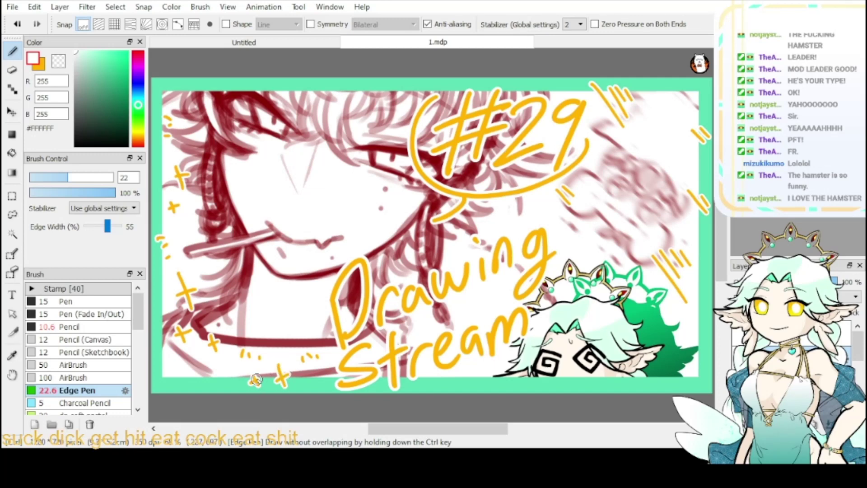
drag(194, 372, 190, 379)
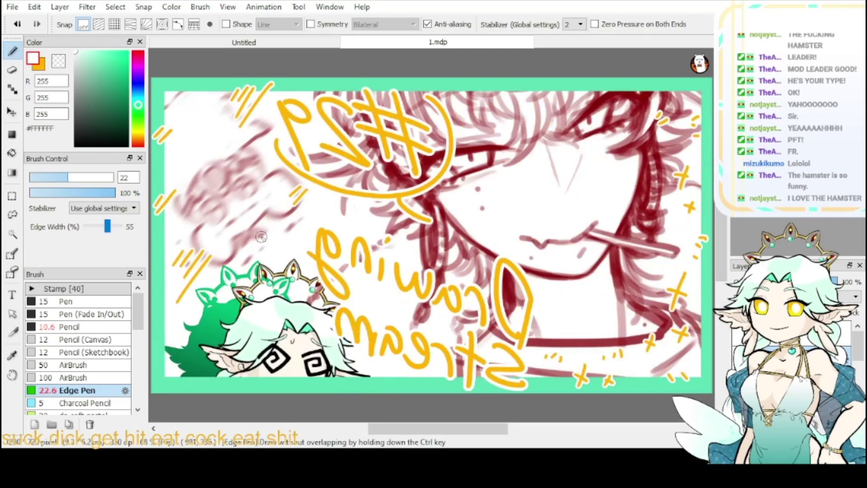
drag(203, 298, 216, 325)
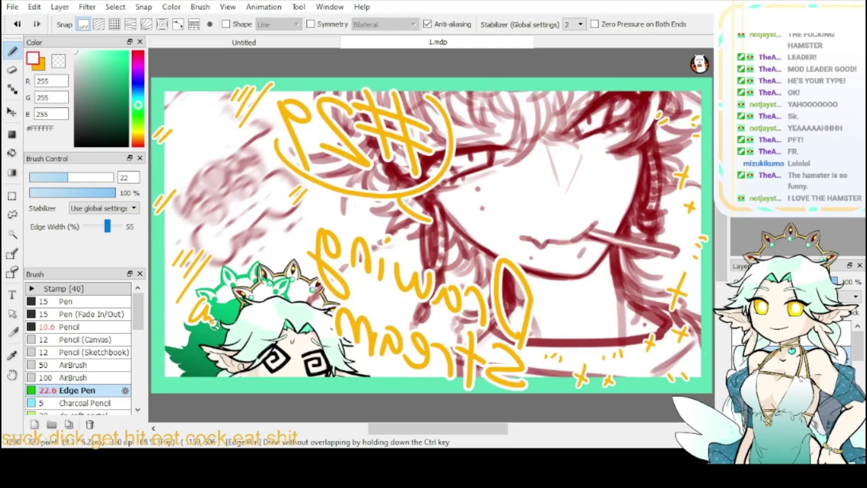
key(Down)
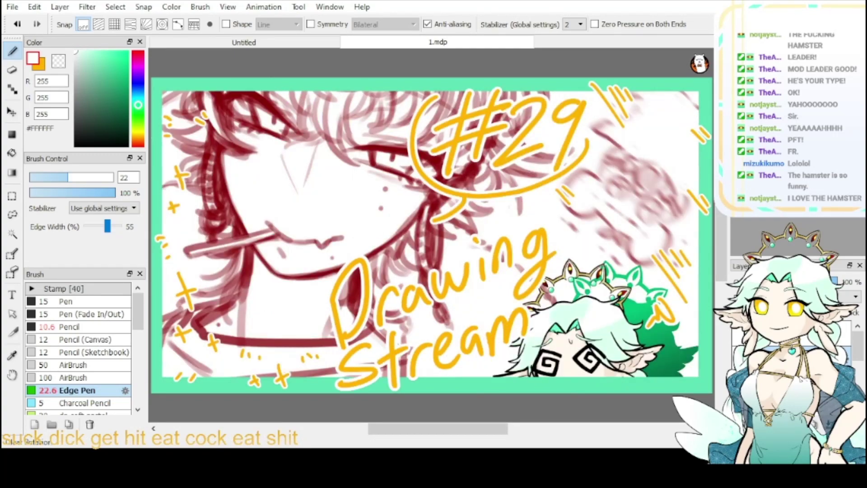
- Save the finished thumbnail as 45.png and close it
click(12, 8)
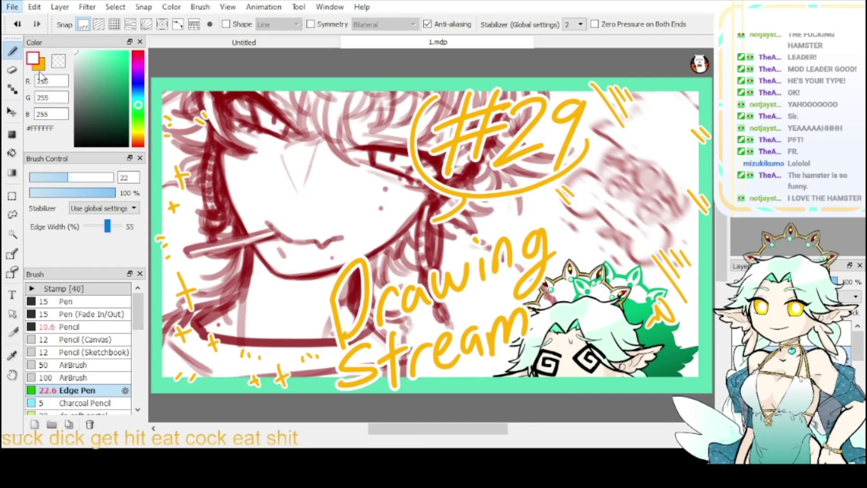
click(51, 148)
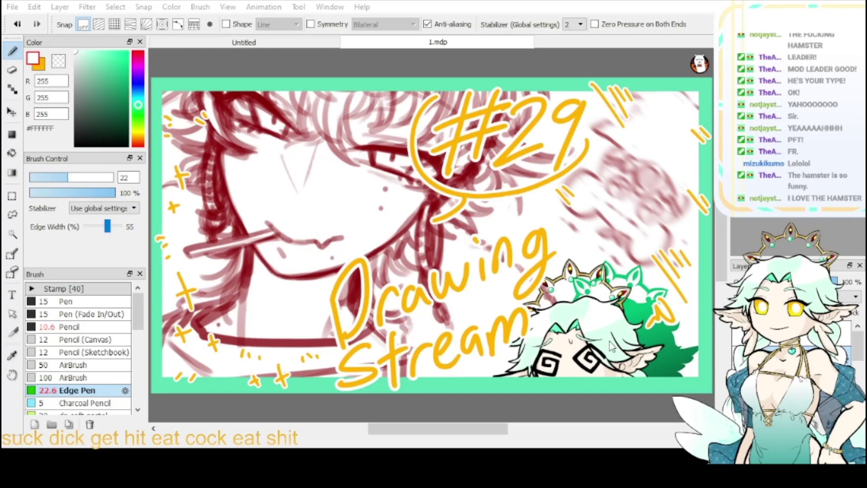
click(438, 254)
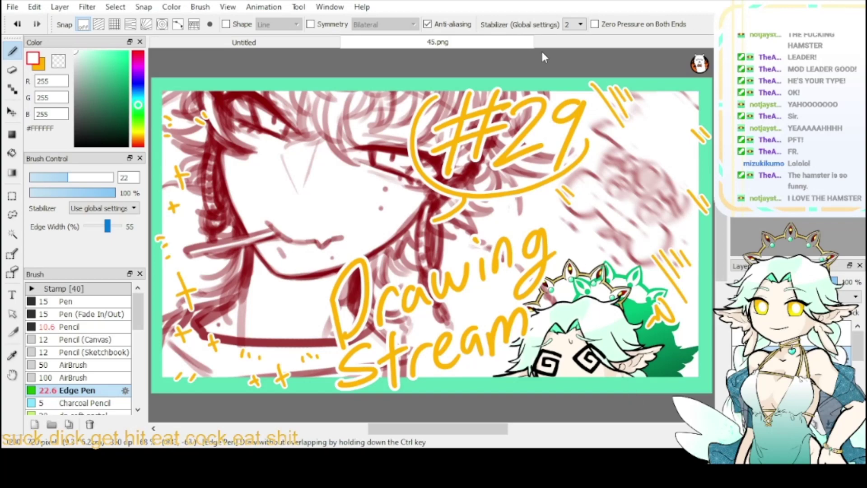
key(ctrl+w)
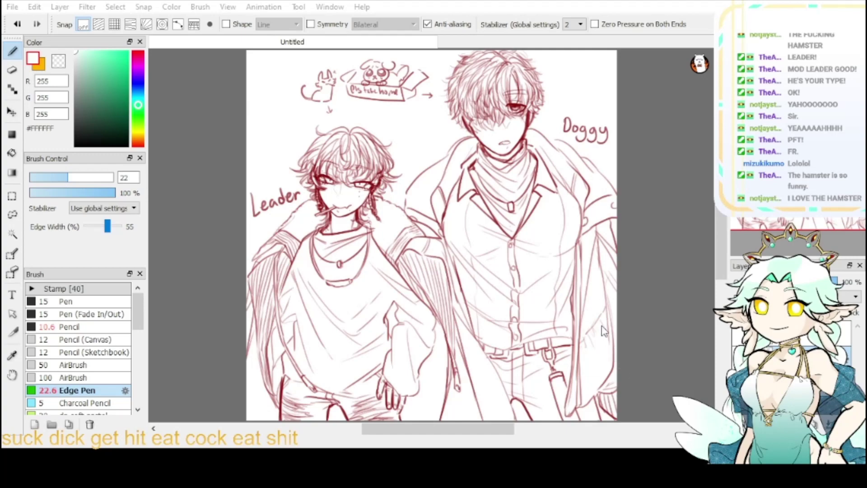
- Save the Leader and Doggy sketch as 34a.png and the Cleaner and Nun sketch as 34b.png
click(424, 256)
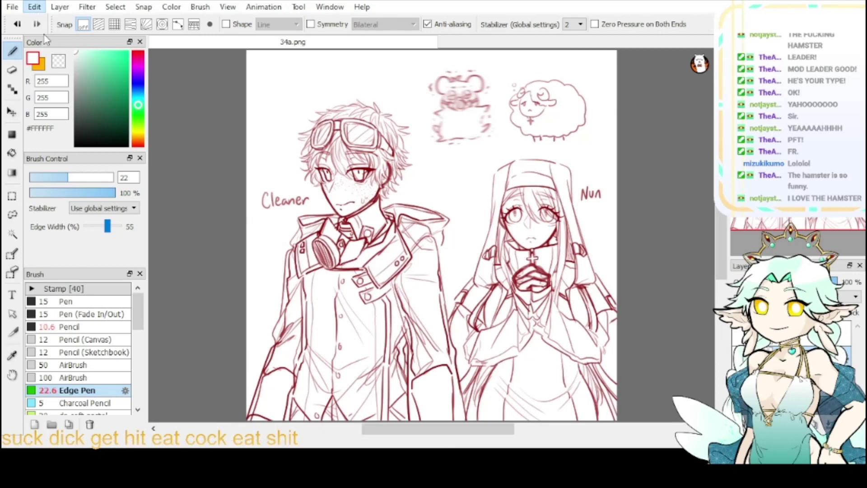
mouse_move(16, 8)
click(61, 143)
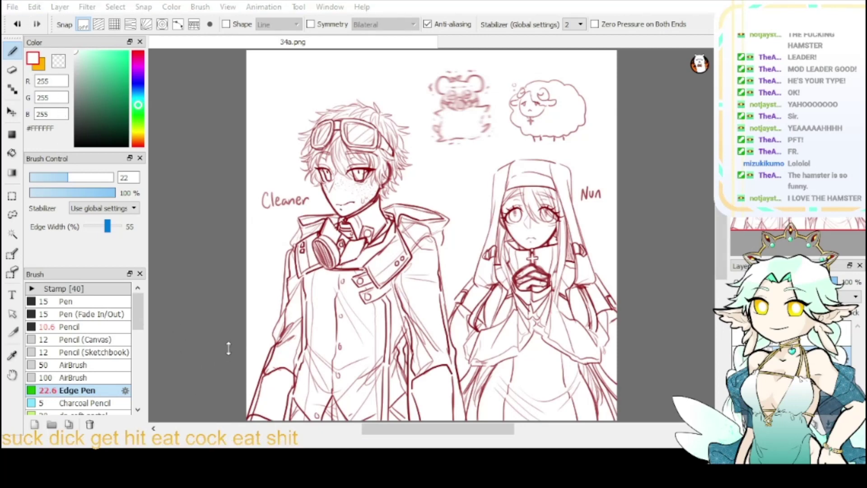
click(482, 251)
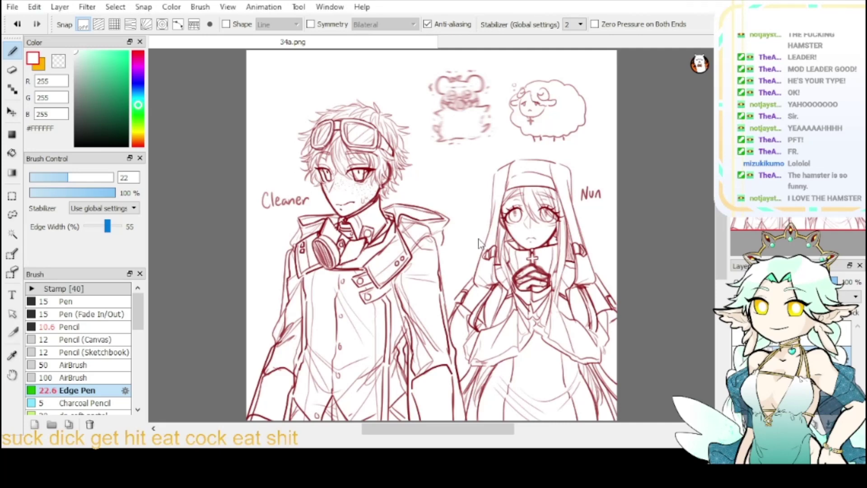
click(439, 254)
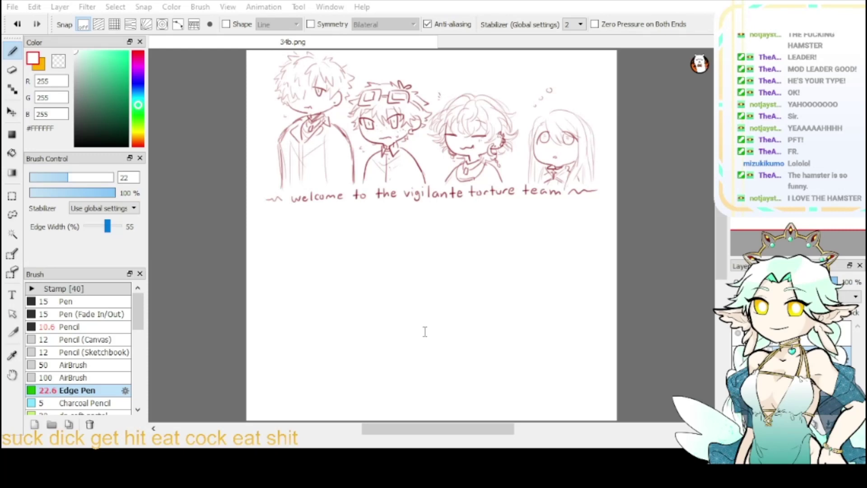
- Save a version of the four-character team sketch with its empty lower area cropped away, and undo the crop
key(Return)
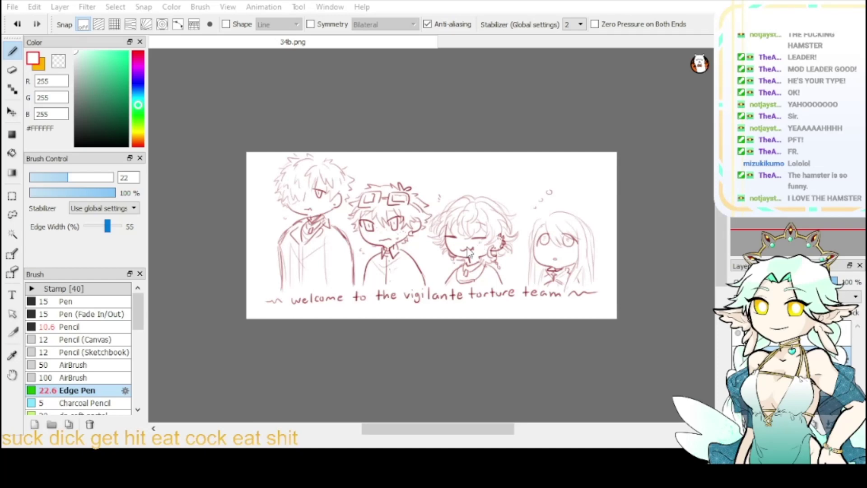
click(419, 258)
key(ctrl+z)
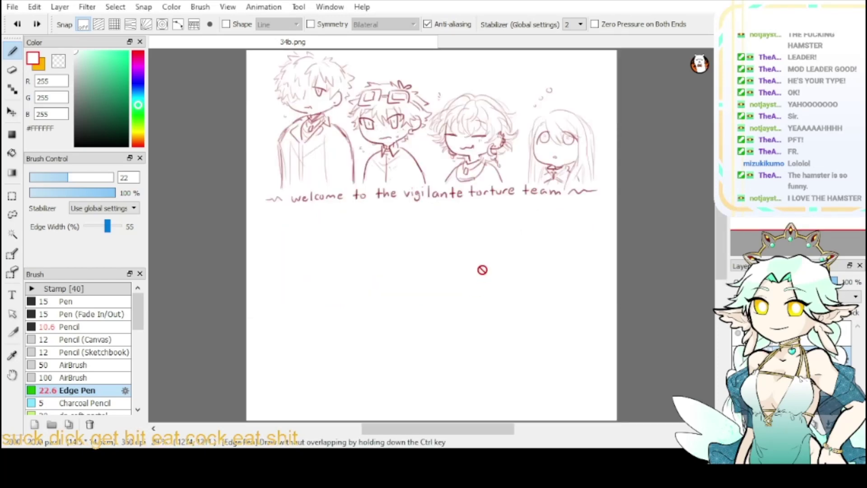